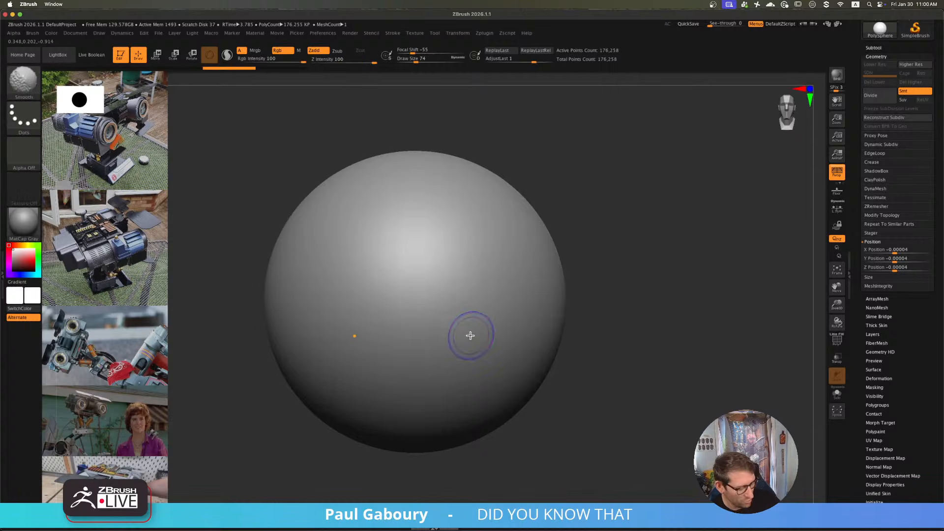
{"action": "key", "text": "shift+f"}
{"action": "key", "text": "shift+f"}
{"action": "right_click_drag", "start_coordinate": [472, 333], "coordinate": [469, 325], "text": "ctrl"}
{"action": "mouse_move", "coordinate": [468, 325]}
{"action": "right_mouse_down", "text": "alt"}
{"action": "mouse_move", "coordinate": [472, 311]}
{"action": "mouse_move", "coordinate": [466, 321]}
{"action": "right_mouse_up", "text": "alt"}
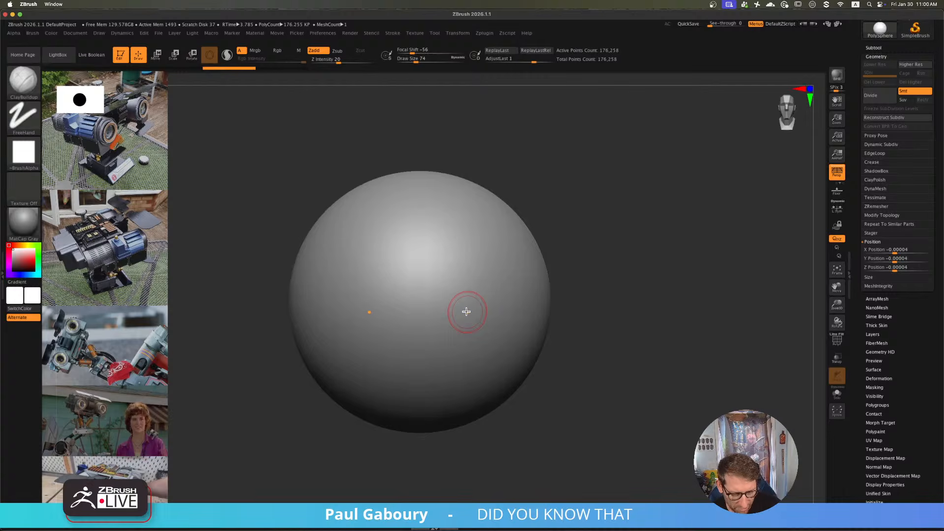
- Load the Male.ZPR project without saving the current one
{"action": "key", "text": "comma"}
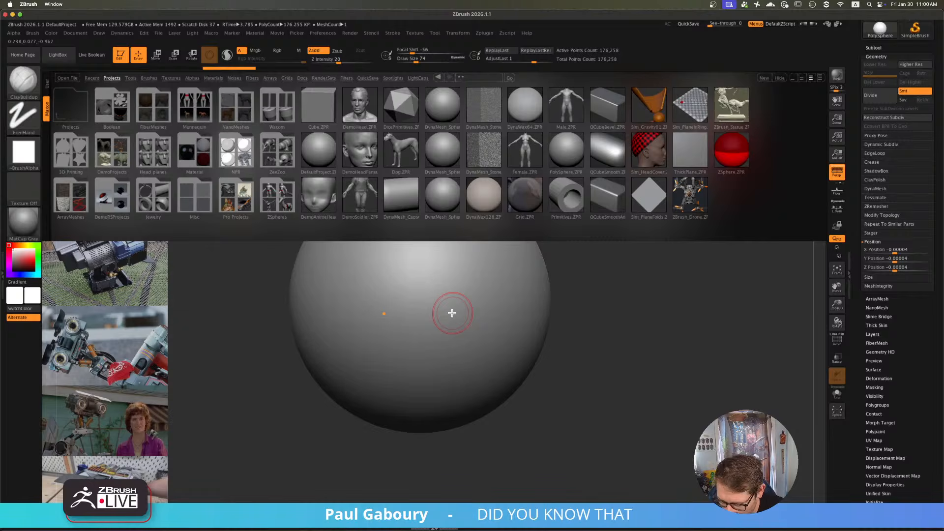
{"action": "double_click", "coordinate": [566, 104]}
{"action": "left_click", "coordinate": [479, 195]}
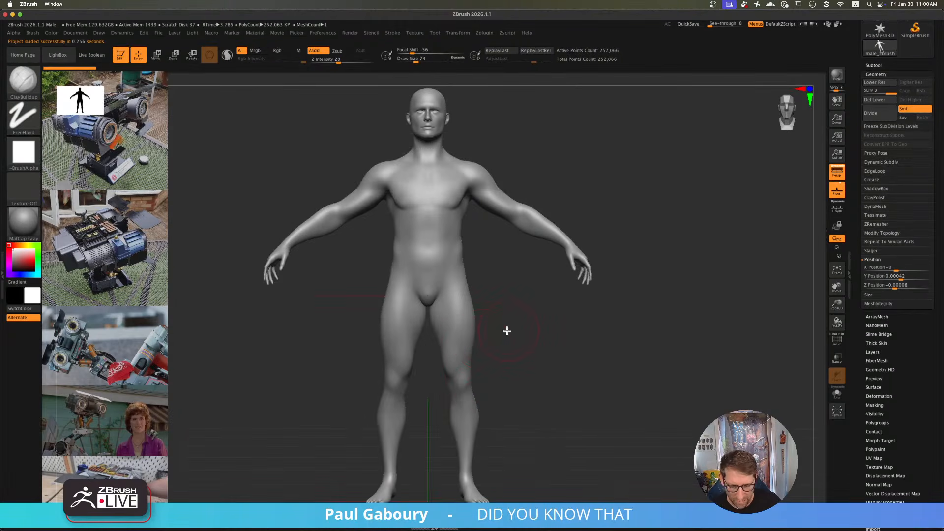
{"action": "left_click_drag", "start_coordinate": [504, 312], "coordinate": [508, 331], "text": "alt"}
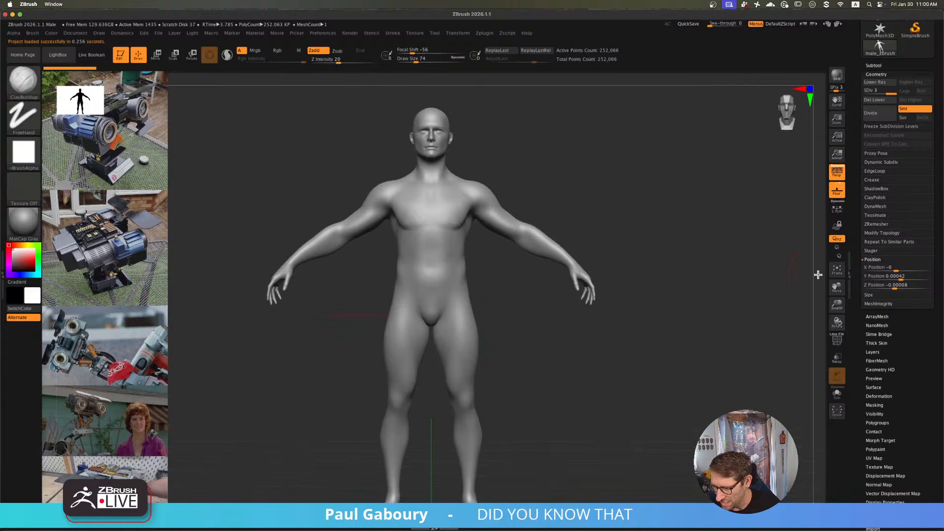
- Turn off the floor grid and the perspective view, and set the brush draw size to 33
{"action": "key", "text": "shift+p"}
{"action": "key", "text": "p"}
{"action": "key", "text": "s"}
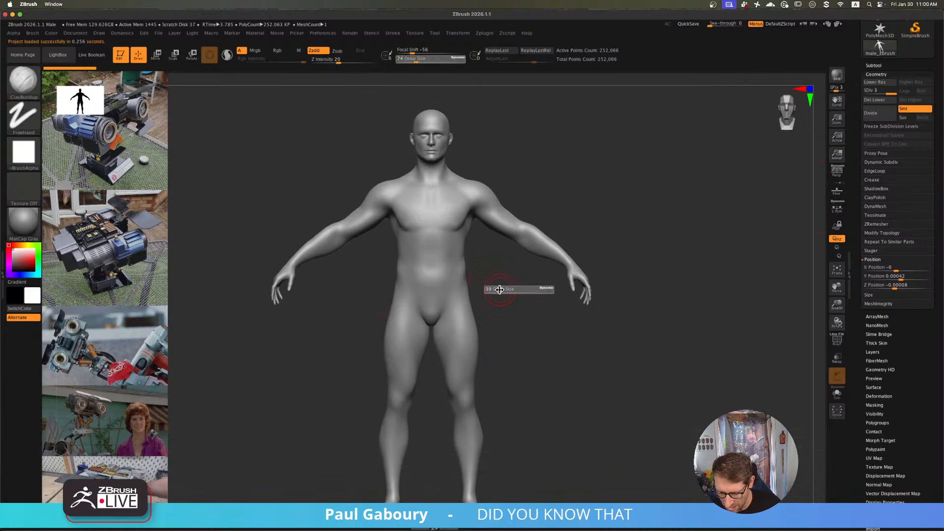
{"action": "left_click_drag", "start_coordinate": [499, 290], "coordinate": [513, 294]}
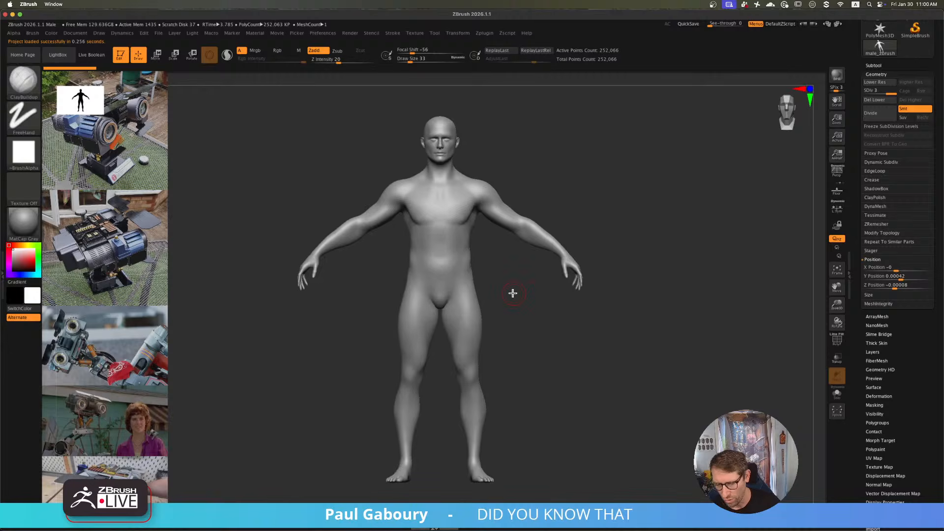
- Delete the figure's lower subdivision levels and cut off both arms midway along the upper arm with KnifeCurve
{"action": "left_click", "coordinate": [875, 100]}
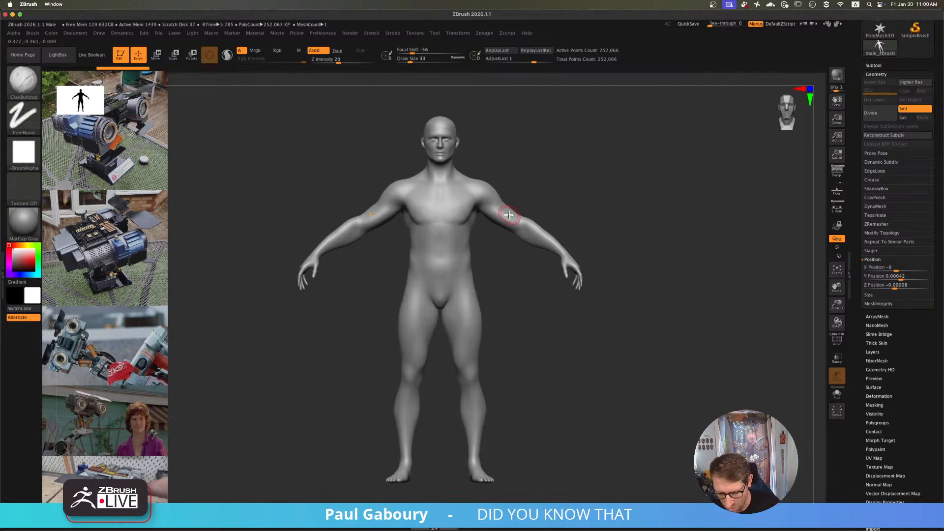
{"action": "right_click_drag", "start_coordinate": [509, 210], "coordinate": [509, 222], "text": "alt"}
{"action": "key", "text": "ctrl+shift"}
{"action": "key", "text": "b"}
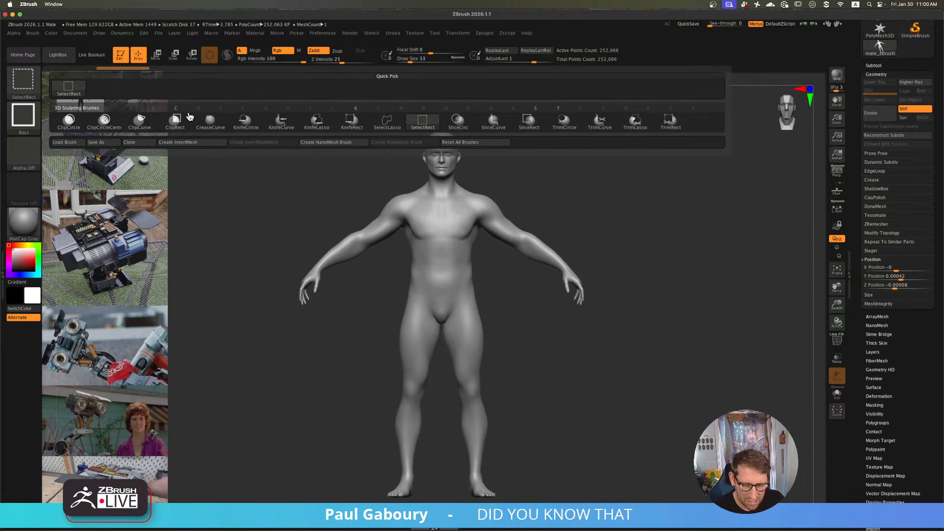
{"action": "left_click", "coordinate": [281, 122]}
{"action": "mouse_move", "coordinate": [584, 152]}
{"action": "left_mouse_down", "text": "ctrl+shift"}
{"action": "mouse_move", "coordinate": [486, 251]}
{"action": "mouse_move", "coordinate": [509, 403]}
{"action": "left_mouse_up", "text": "ctrl+shift"}
{"action": "right_click_drag", "start_coordinate": [542, 369], "coordinate": [540, 340], "text": "alt"}
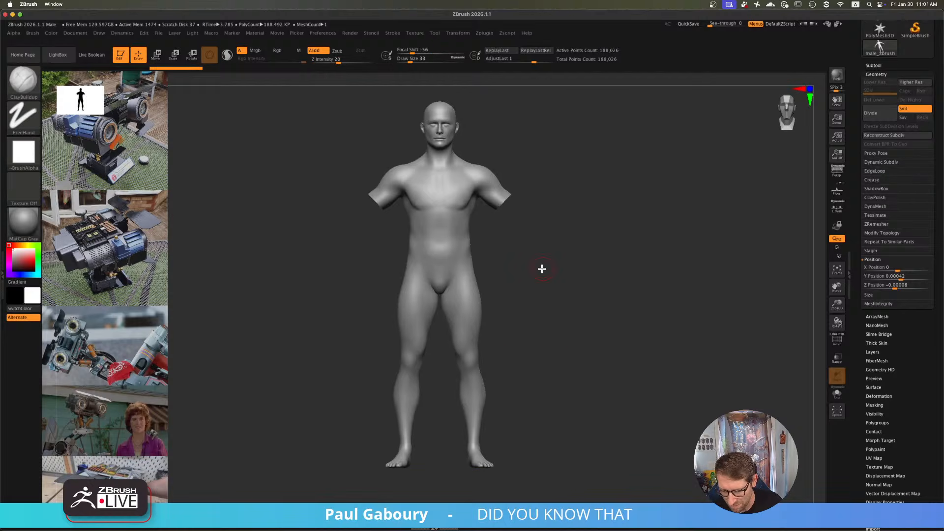
- Cut away the figure's body below the waist with a horizontal KnifeCurve stroke, keeping the head and torso
{"action": "right_click_drag", "start_coordinate": [542, 268], "coordinate": [541, 299], "text": "alt"}
{"action": "mouse_move", "coordinate": [560, 275]}
{"action": "left_mouse_down", "text": "ctrl+shift"}
{"action": "mouse_move", "coordinate": [294, 277]}
{"action": "mouse_move", "coordinate": [297, 292]}
{"action": "left_mouse_up", "text": "ctrl+shift"}
{"action": "right_click_drag", "start_coordinate": [499, 254], "coordinate": [494, 318], "text": "alt"}
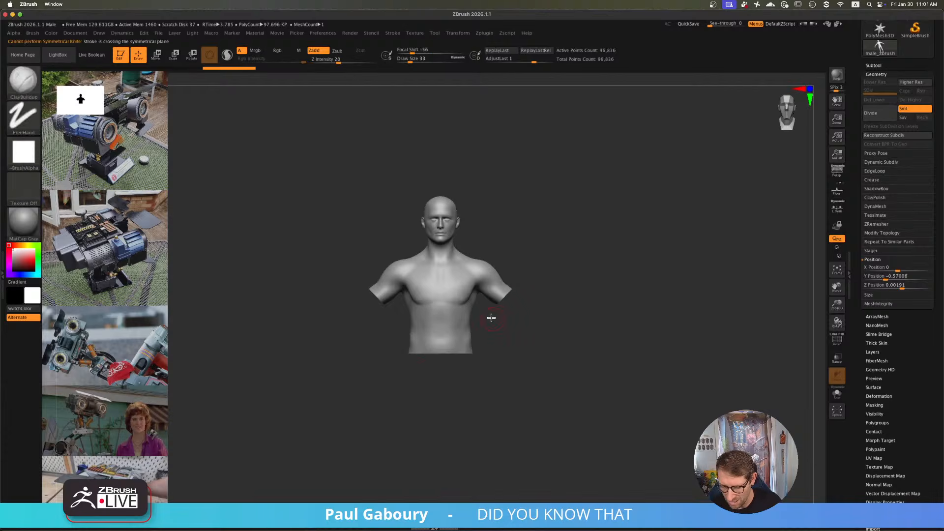
{"action": "right_click_drag", "start_coordinate": [452, 276], "coordinate": [481, 302], "text": "ctrl"}
{"action": "right_click_drag", "start_coordinate": [499, 399], "coordinate": [499, 369], "text": "alt"}
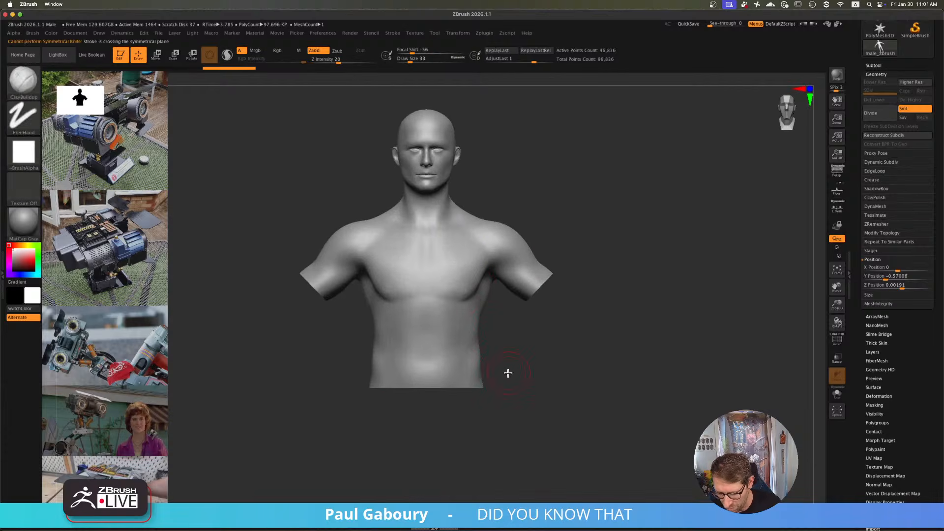
- Set the draw size to 18 and DynaMesh the torso at resolution 1232 with Blur 0
{"action": "left_click", "coordinate": [884, 207]}
{"action": "right_click_drag", "start_coordinate": [535, 256], "coordinate": [546, 295], "text": "alt"}
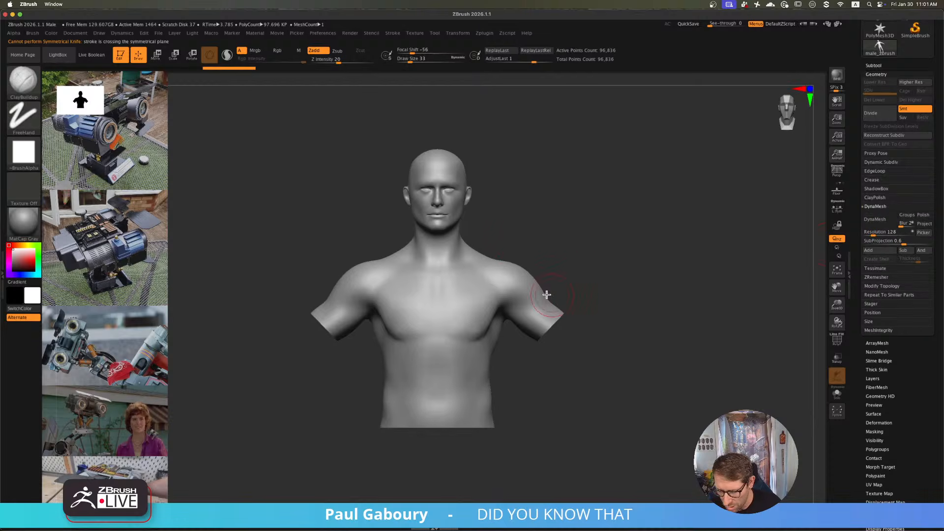
{"action": "key", "text": "s"}
{"action": "left_click_drag", "start_coordinate": [514, 231], "coordinate": [508, 227]}
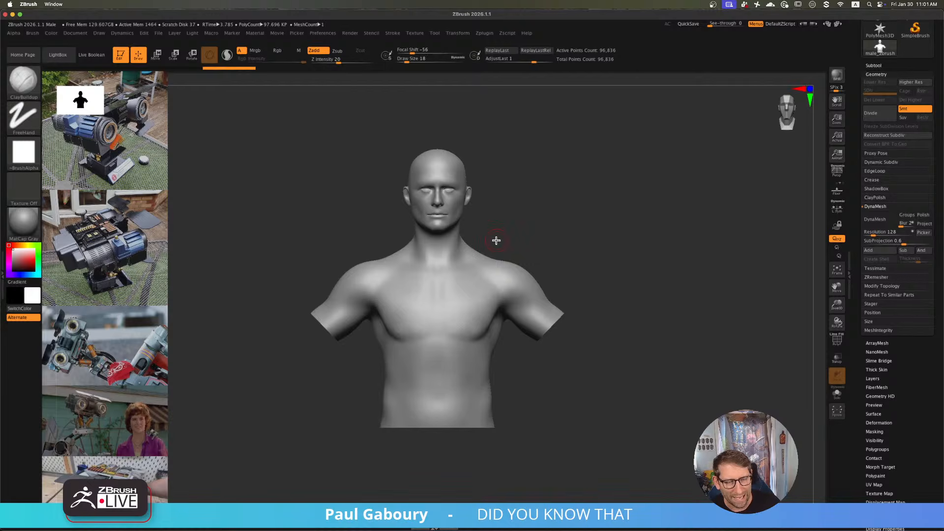
{"action": "left_click_drag", "start_coordinate": [495, 229], "coordinate": [498, 242], "text": "alt"}
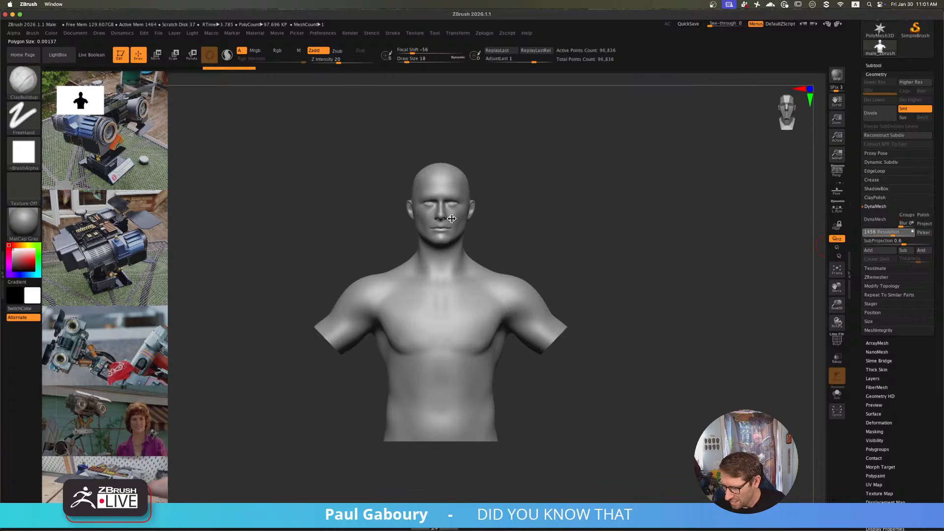
{"action": "left_click_drag", "start_coordinate": [452, 219], "coordinate": [455, 360]}
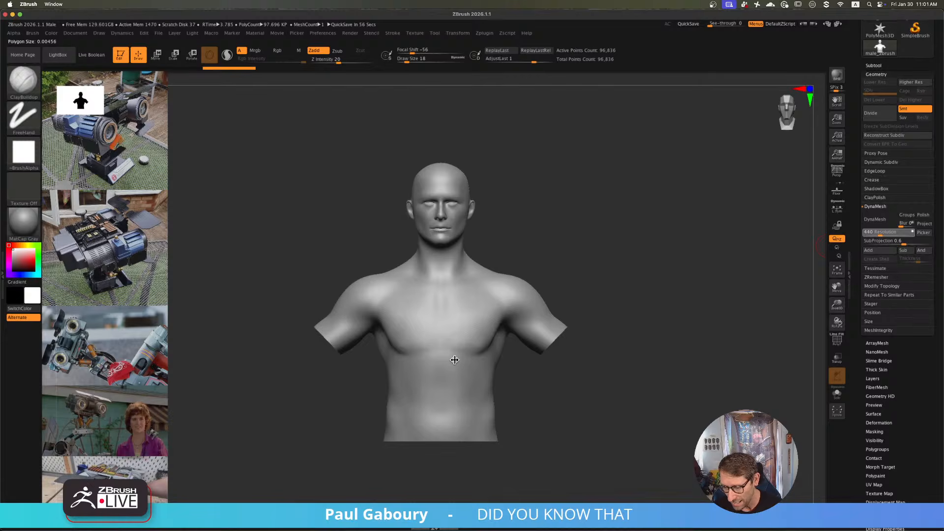
{"action": "left_click_drag", "start_coordinate": [455, 360], "coordinate": [450, 208]}
{"action": "left_click", "coordinate": [874, 220]}
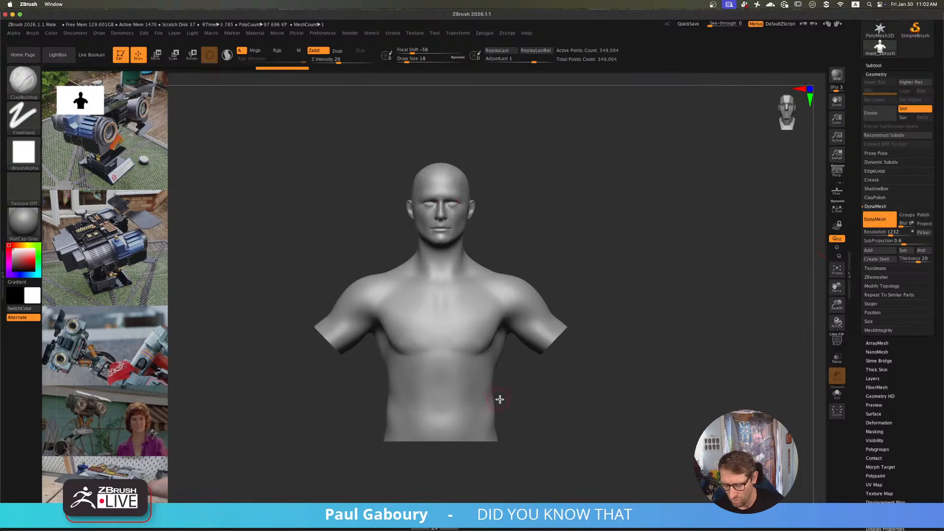
- Set the draw size to 17 and inspect the remeshed torso from the side and the front
{"action": "key", "text": "s"}
{"action": "left_click_drag", "start_coordinate": [521, 411], "coordinate": [528, 411]}
{"action": "mouse_move", "coordinate": [547, 341]}
{"action": "right_mouse_down"}
{"action": "mouse_move", "coordinate": [524, 322]}
{"action": "mouse_move", "coordinate": [518, 337]}
{"action": "mouse_move", "coordinate": [504, 316]}
{"action": "right_mouse_up"}
{"action": "right_click_drag", "start_coordinate": [505, 316], "coordinate": [502, 303], "text": "ctrl"}
{"action": "key", "text": "s"}
{"action": "left_click_drag", "start_coordinate": [517, 290], "coordinate": [508, 288]}
{"action": "right_click_drag", "start_coordinate": [463, 259], "coordinate": [494, 317], "text": "alt"}
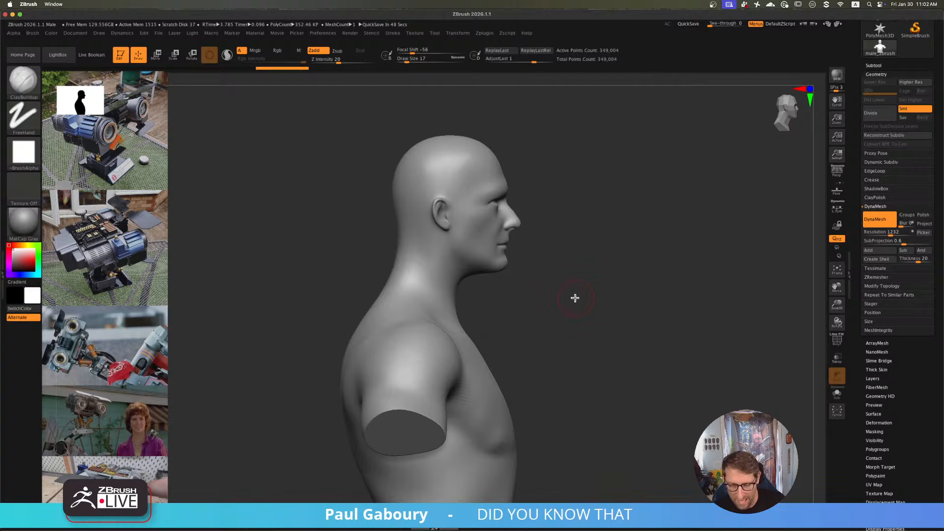
{"action": "left_click_drag", "start_coordinate": [565, 310], "coordinate": [567, 263], "text": "shift"}
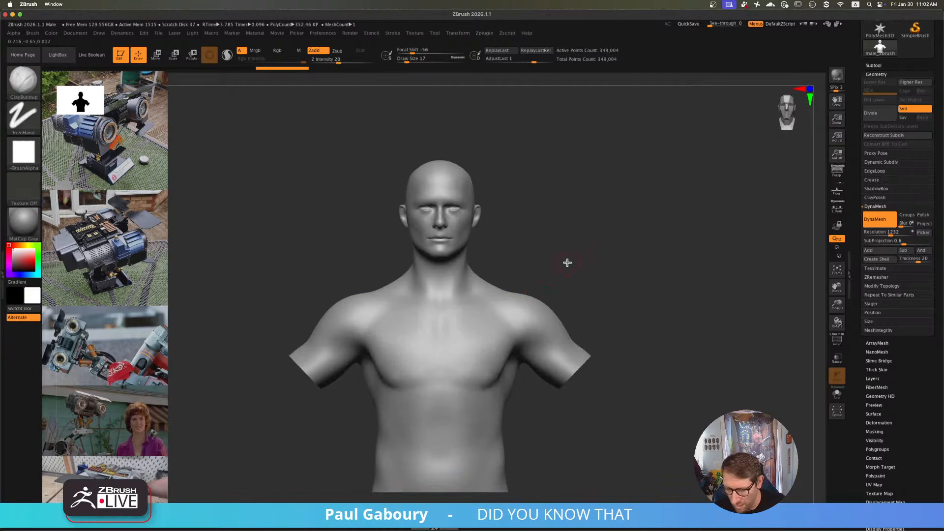
- Append a cube as a new subtool to the male figure and make it the active one
{"action": "left_click", "coordinate": [874, 66]}
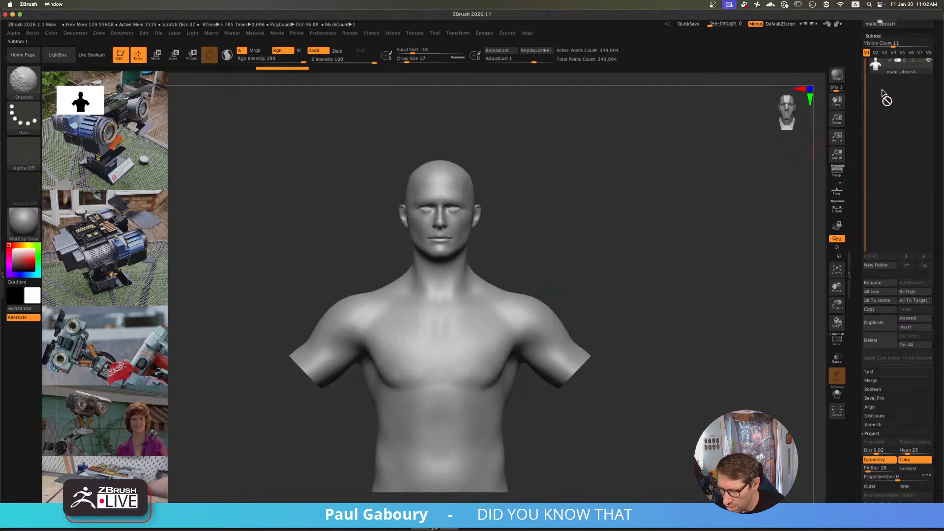
{"action": "left_click", "coordinate": [908, 319]}
{"action": "left_click", "coordinate": [614, 368]}
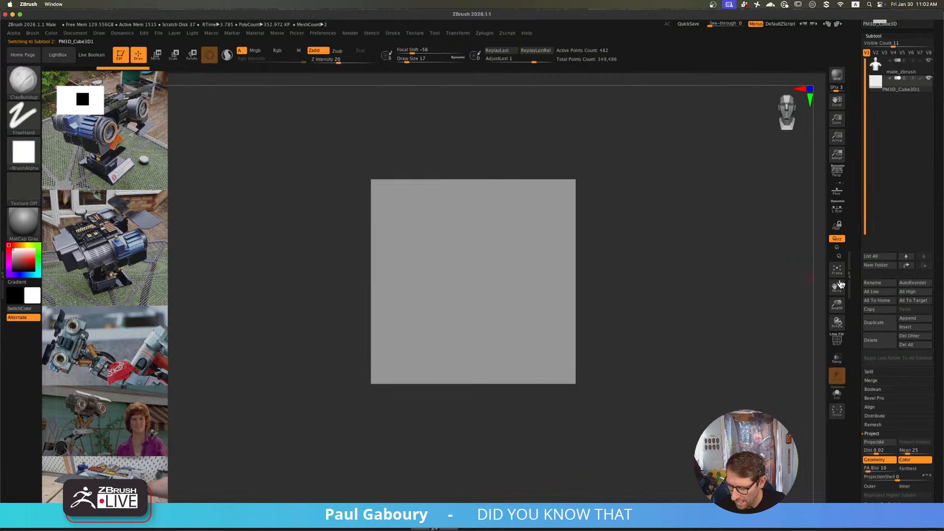
- Rename the cube subtool to Main Head
{"action": "left_click", "coordinate": [878, 282]}
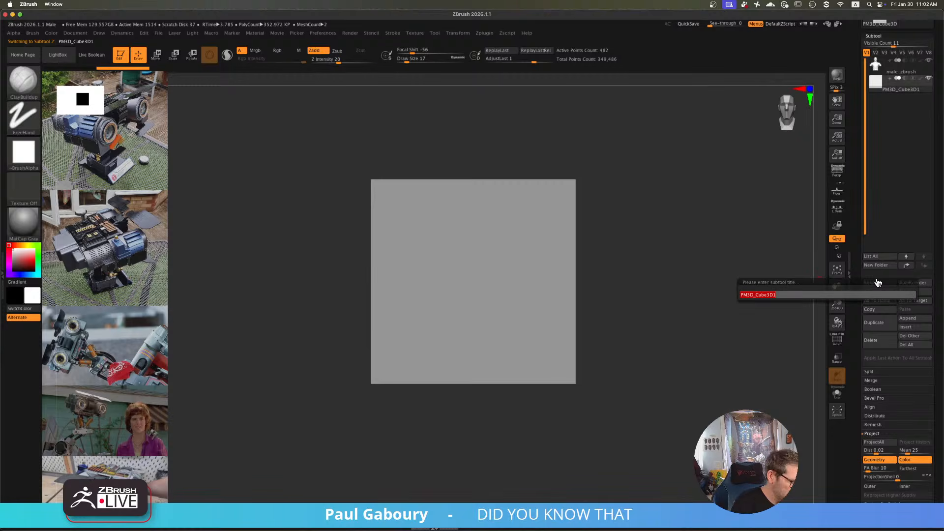
{"action": "type", "text": "Main"}
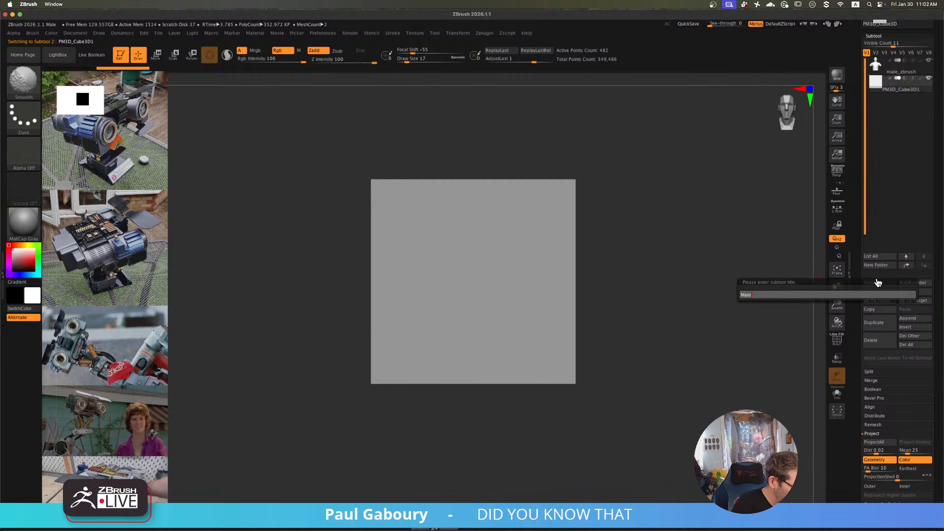
{"action": "type", "text": " H"}
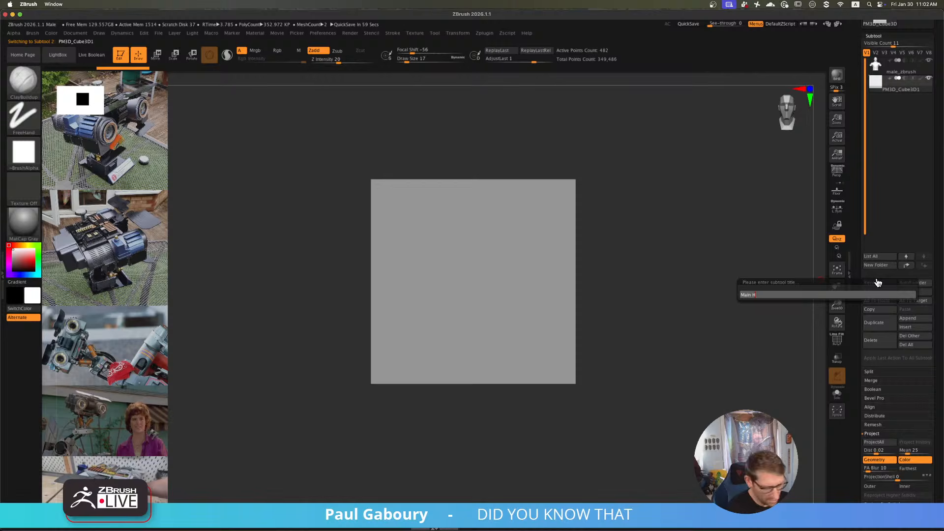
{"action": "type", "text": "ead"}
{"action": "key", "text": "Return"}
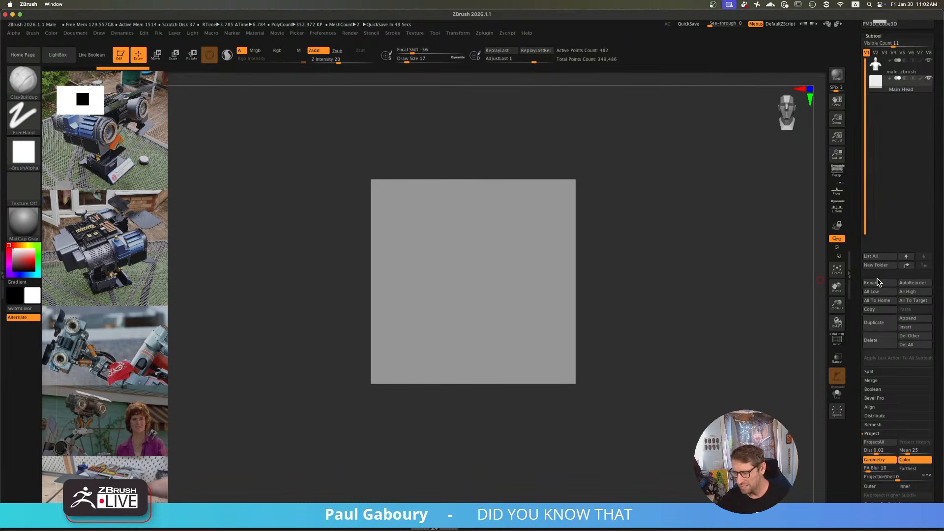
- Turn on transparency and turn off ghost mode so both subtools can be seen through each other
{"action": "left_click", "coordinate": [837, 357]}
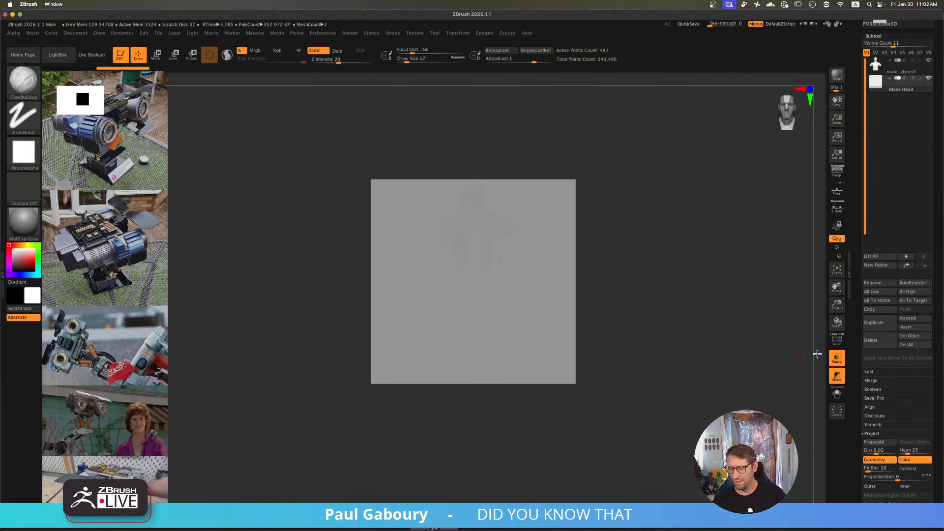
{"action": "left_click", "coordinate": [836, 377]}
{"action": "right_click_drag", "start_coordinate": [538, 297], "coordinate": [537, 328], "text": "alt"}
{"action": "right_click_drag", "start_coordinate": [538, 329], "coordinate": [546, 327], "text": "ctrl"}
- Flatten the Main Head cube vertically into a thin slab and raise it to the figure's head height
{"action": "key", "text": "w"}
{"action": "right_click_drag", "start_coordinate": [510, 325], "coordinate": [514, 329], "text": "ctrl"}
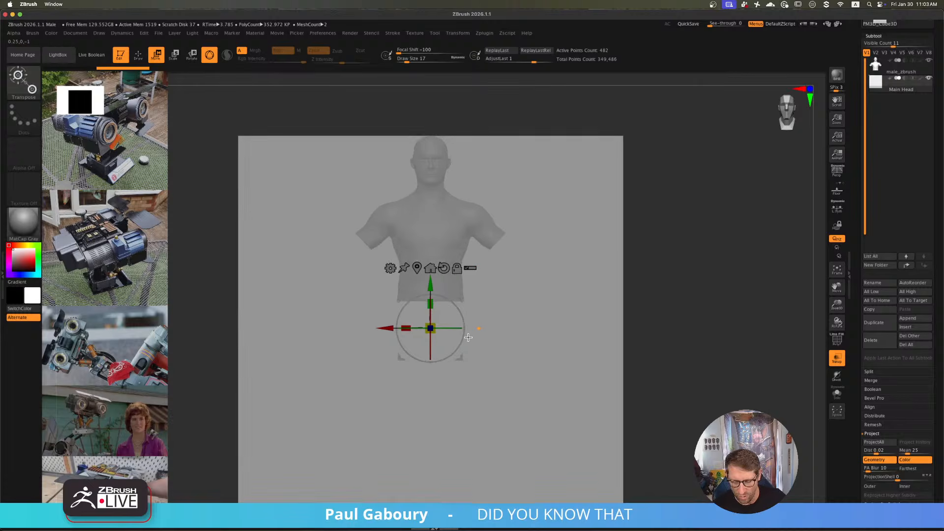
{"action": "left_click_drag", "start_coordinate": [431, 304], "coordinate": [427, 477]}
{"action": "left_click_drag", "start_coordinate": [431, 286], "coordinate": [447, 123]}
{"action": "right_click_drag", "start_coordinate": [478, 165], "coordinate": [570, 276], "text": "ctrl"}
- Scale the slab down uniformly until it is about as wide as the figure's head, judging from above
{"action": "left_click_drag", "start_coordinate": [541, 259], "coordinate": [558, 453]}
{"action": "right_click_drag", "start_coordinate": [598, 352], "coordinate": [541, 336], "text": "alt"}
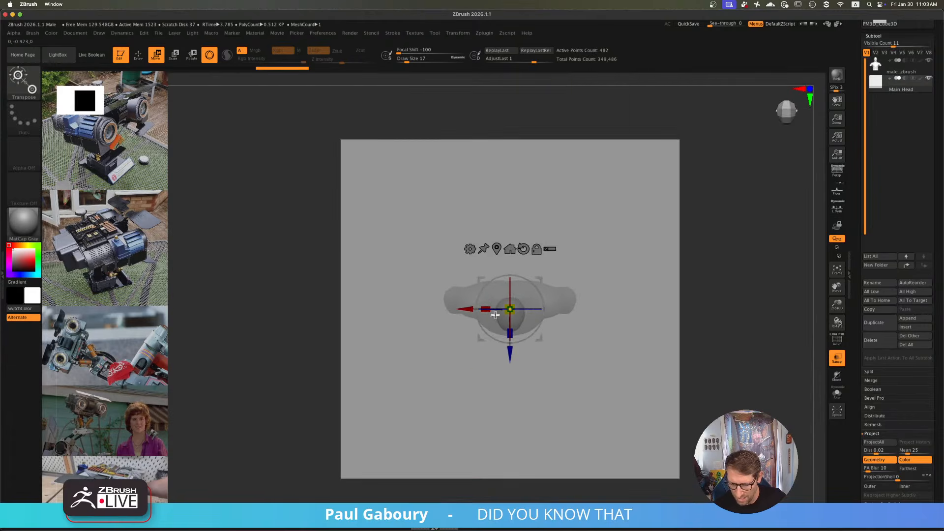
{"action": "left_click_drag", "start_coordinate": [510, 309], "coordinate": [423, 189]}
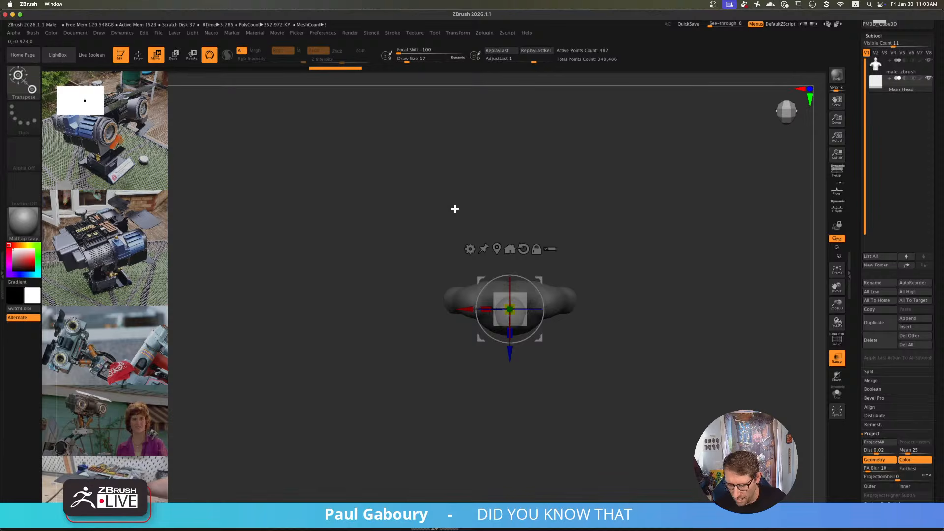
{"action": "right_click_drag", "start_coordinate": [568, 360], "coordinate": [548, 266]}
{"action": "mouse_move", "coordinate": [549, 266]}
{"action": "right_mouse_down", "text": "ctrl"}
{"action": "mouse_move", "coordinate": [601, 332]}
{"action": "mouse_move", "coordinate": [592, 318]}
{"action": "right_mouse_up", "text": "ctrl"}
{"action": "right_click_drag", "start_coordinate": [593, 319], "coordinate": [601, 329], "text": "ctrl"}
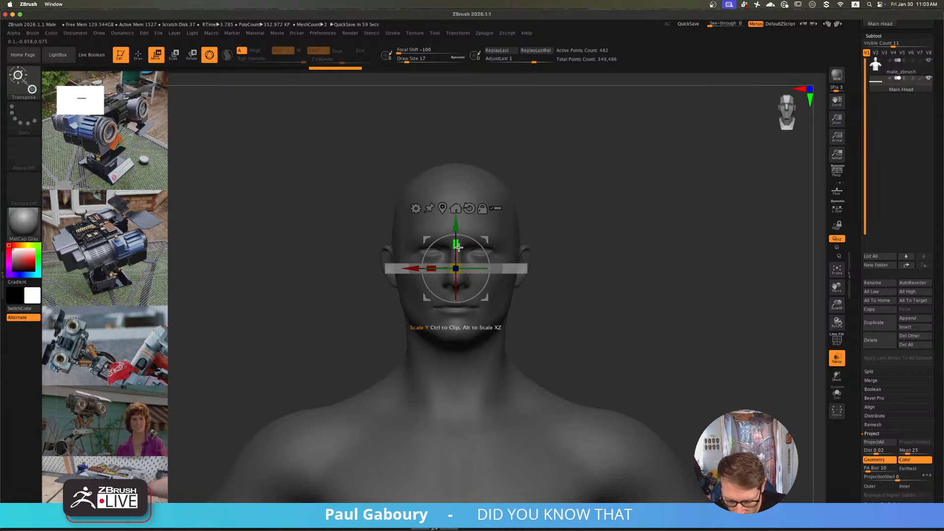
- Stretch the slab vertically into a block and raise it so it covers the figure's eyes
{"action": "left_click_drag", "start_coordinate": [458, 244], "coordinate": [482, 64]}
{"action": "left_click_drag", "start_coordinate": [457, 222], "coordinate": [458, 207]}
{"action": "right_click_drag", "start_coordinate": [579, 322], "coordinate": [614, 342], "text": "ctrl"}
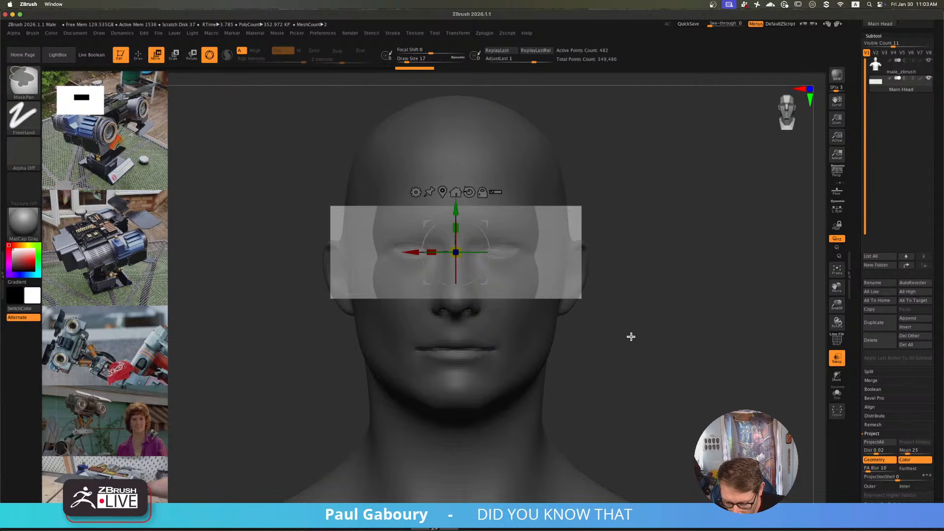
{"action": "mouse_move", "coordinate": [630, 338]}
{"action": "right_mouse_down", "text": "ctrl"}
{"action": "mouse_move", "coordinate": [611, 324]}
{"action": "mouse_move", "coordinate": [592, 279]}
{"action": "right_mouse_up", "text": "ctrl"}
{"action": "mouse_move", "coordinate": [591, 280]}
{"action": "right_mouse_down", "text": "ctrl"}
{"action": "mouse_move", "coordinate": [581, 288]}
{"action": "mouse_move", "coordinate": [614, 289]}
{"action": "mouse_move", "coordinate": [621, 279]}
{"action": "mouse_move", "coordinate": [609, 297]}
{"action": "right_mouse_up", "text": "ctrl"}
- Enlarge the Main Head block so it extends past both ears, and increase its height slightly
{"action": "mouse_move", "coordinate": [473, 235]}
{"action": "left_mouse_down"}
{"action": "mouse_move", "coordinate": [505, 234]}
{"action": "mouse_move", "coordinate": [463, 238]}
{"action": "mouse_move", "coordinate": [470, 243]}
{"action": "left_mouse_up"}
{"action": "right_click_drag", "start_coordinate": [580, 272], "coordinate": [566, 282], "text": "alt"}
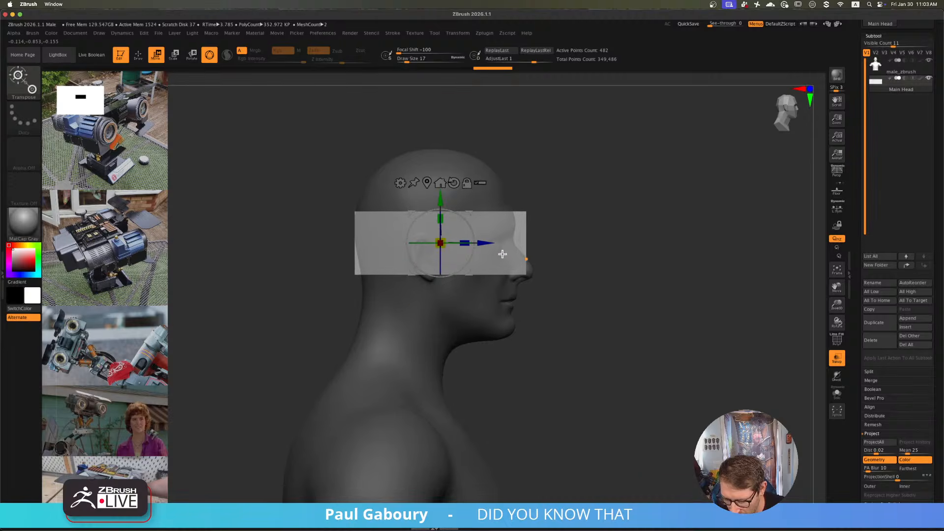
{"action": "left_click_drag", "start_coordinate": [442, 244], "coordinate": [461, 255]}
{"action": "right_click_drag", "start_coordinate": [594, 315], "coordinate": [547, 309], "text": "ctrl"}
{"action": "left_click_drag", "start_coordinate": [422, 220], "coordinate": [423, 204]}
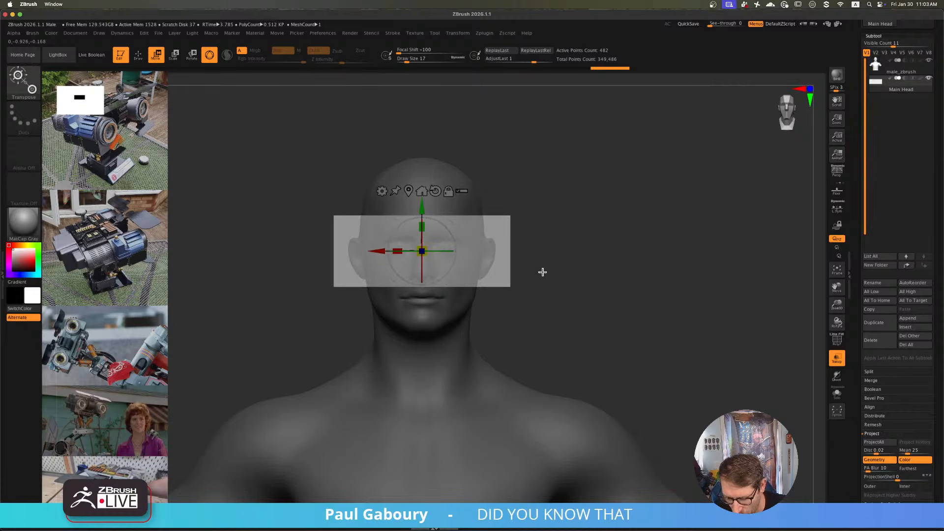
- Fine-tune the block's placement and overall size around the face, and make the male_zbrush subtool active
{"action": "mouse_move", "coordinate": [556, 320]}
{"action": "right_mouse_down", "text": "ctrl"}
{"action": "mouse_move", "coordinate": [563, 296]}
{"action": "mouse_move", "coordinate": [563, 306]}
{"action": "right_mouse_up", "text": "ctrl"}
{"action": "left_click_drag", "start_coordinate": [432, 192], "coordinate": [442, 241]}
{"action": "right_click_drag", "start_coordinate": [596, 305], "coordinate": [574, 302], "text": "ctrl"}
{"action": "mouse_move", "coordinate": [575, 302]}
{"action": "right_mouse_down", "text": "alt"}
{"action": "mouse_move", "coordinate": [571, 272]}
{"action": "mouse_move", "coordinate": [574, 292]}
{"action": "right_mouse_up", "text": "alt"}
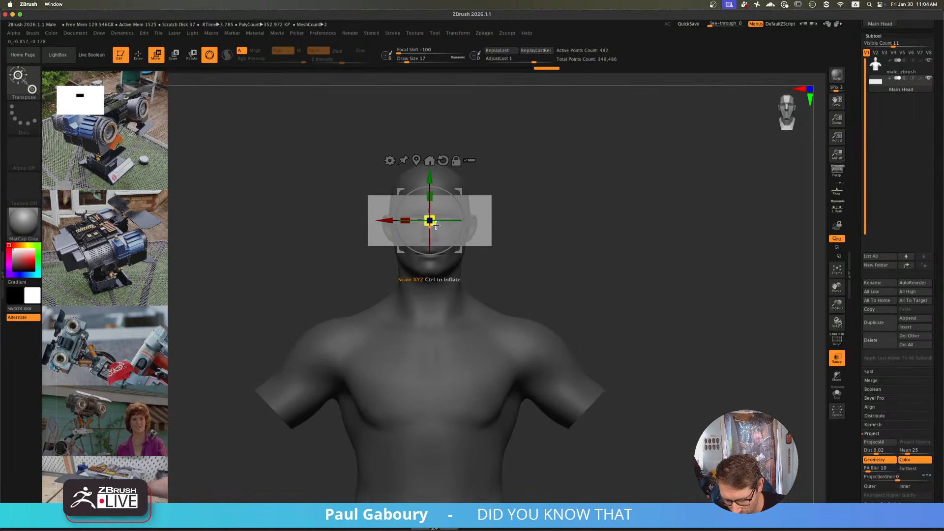
{"action": "left_click_drag", "start_coordinate": [435, 225], "coordinate": [433, 224]}
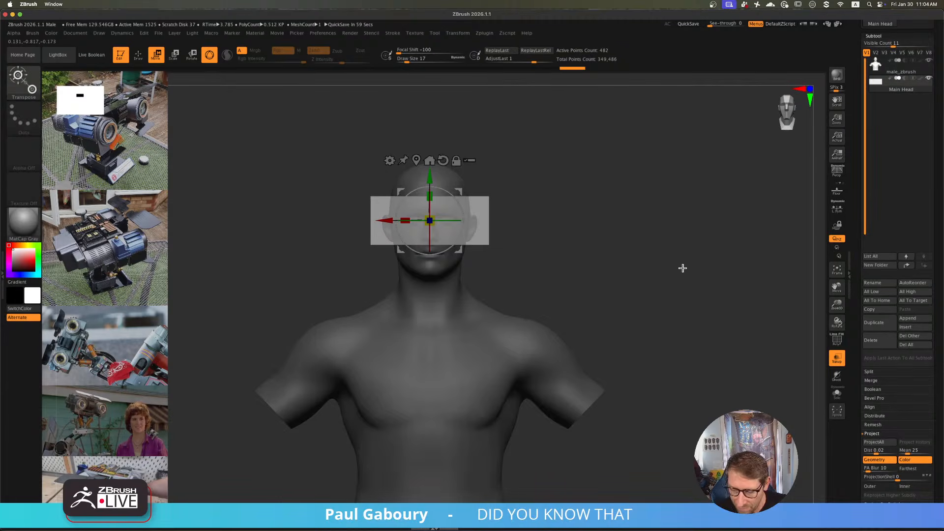
{"action": "key", "text": "alt+Up"}
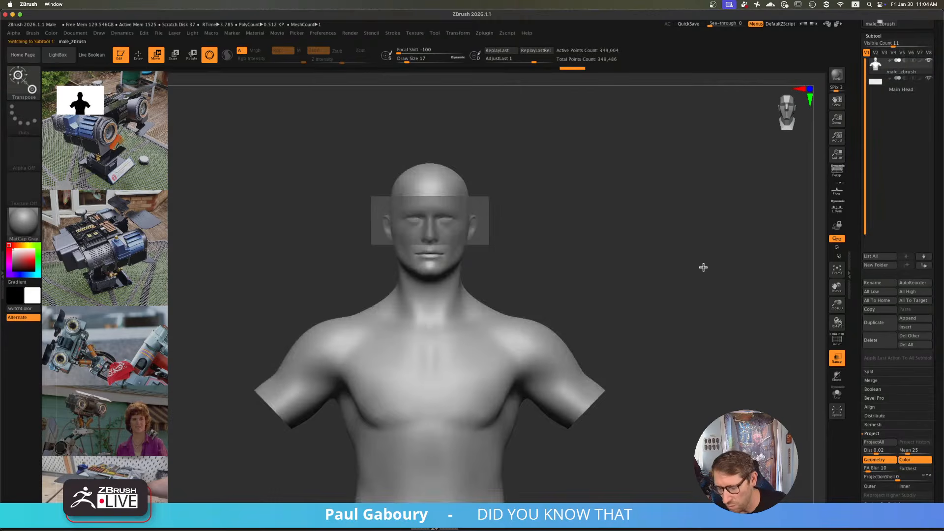
- Duplicate the male_zbrush subtool and group the copy with Main Head in a new folder named Head Parts
{"action": "left_click", "coordinate": [875, 329]}
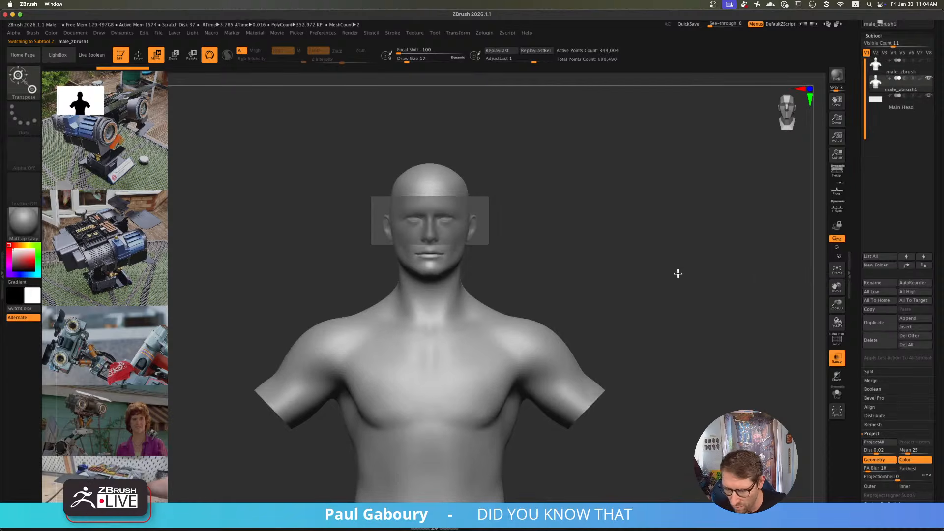
{"action": "key", "text": "ctrl+f"}
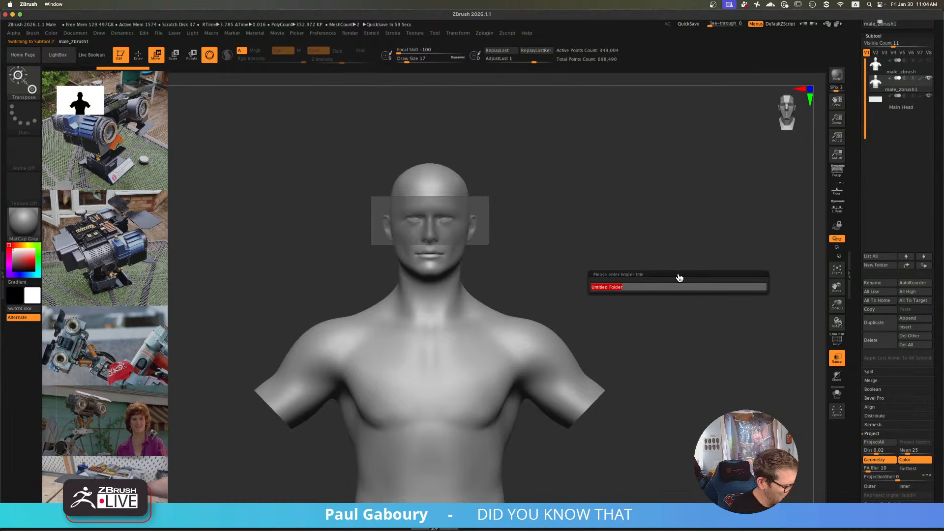
{"action": "type", "text": "Head Parts"}
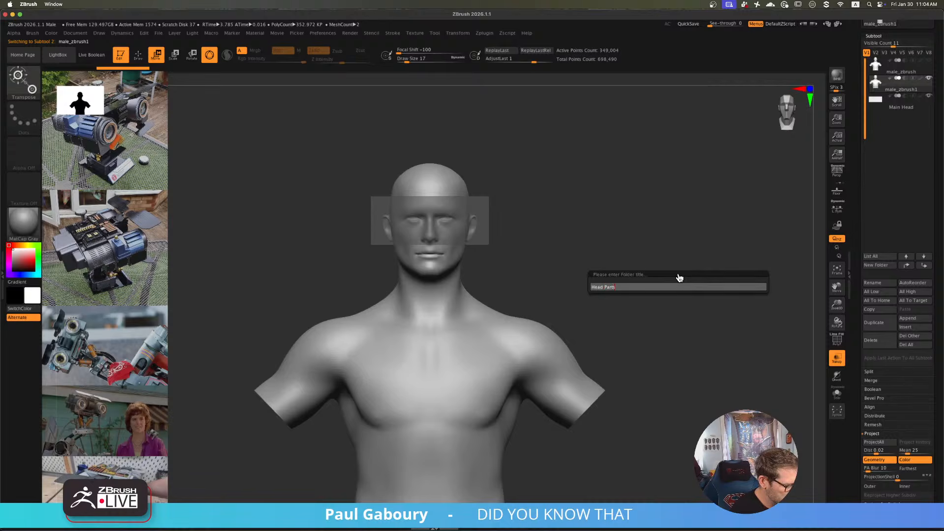
{"action": "key", "text": "Return"}
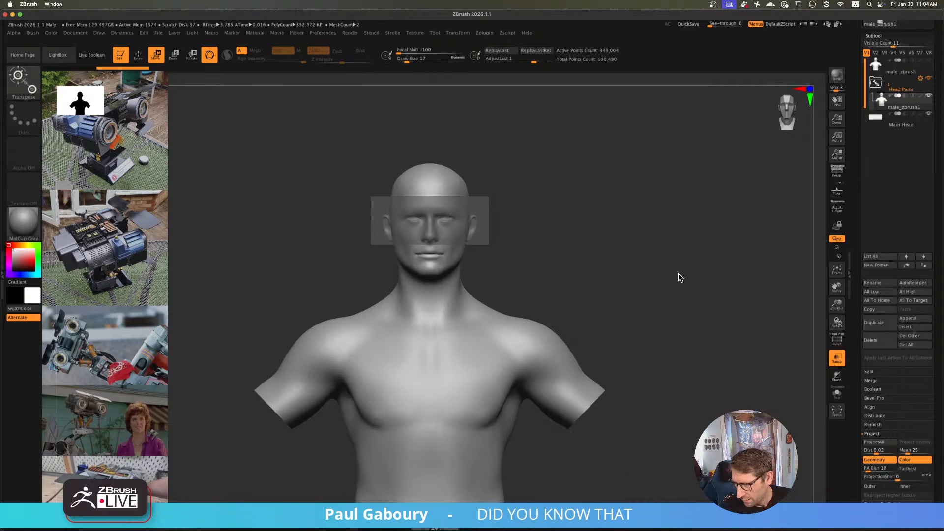
{"action": "left_click_drag", "start_coordinate": [880, 124], "coordinate": [894, 112]}
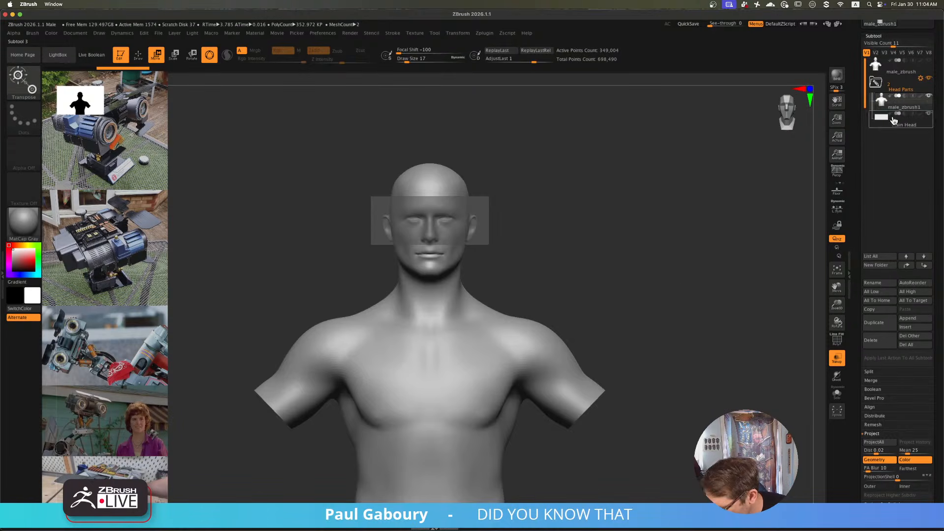
- Rename the duplicated figure Body and turn off the transparent display of subtools
{"action": "left_click", "coordinate": [881, 283]}
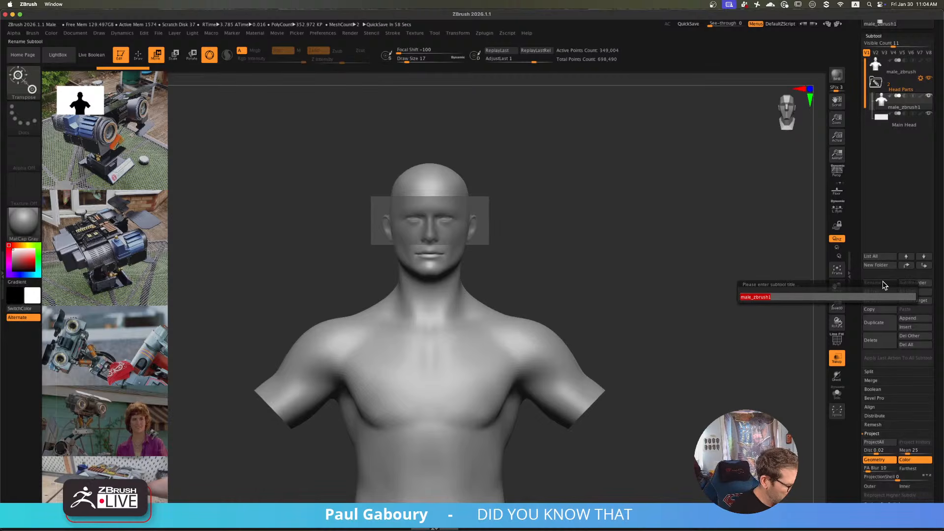
{"action": "type", "text": "Body"}
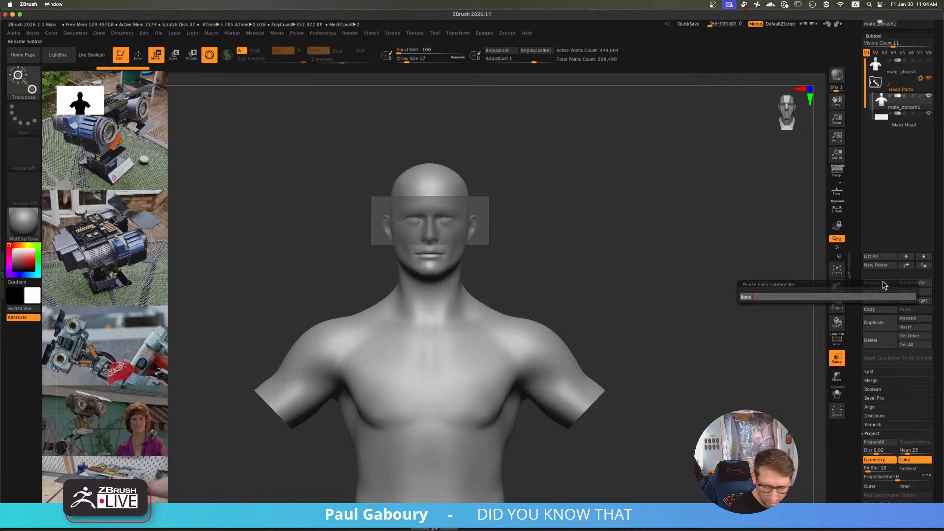
{"action": "key", "text": "Return"}
{"action": "left_click_drag", "start_coordinate": [534, 266], "coordinate": [548, 263]}
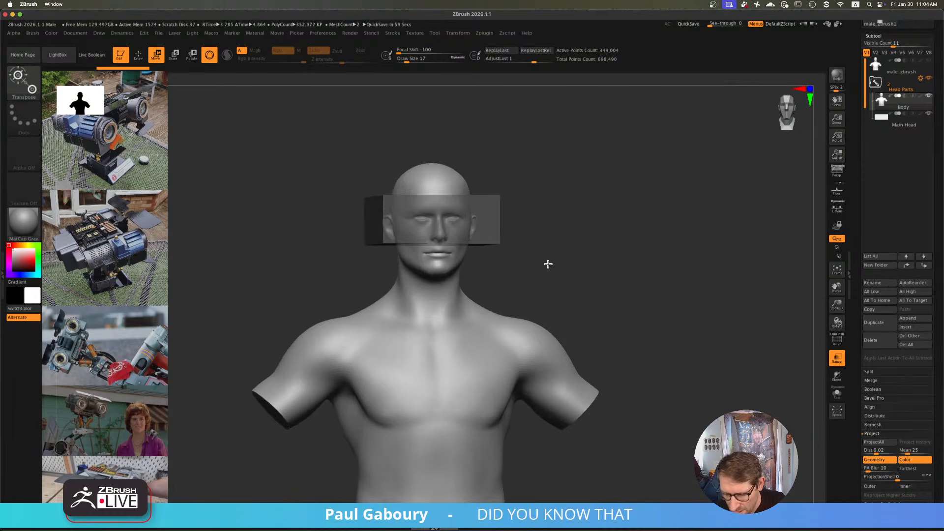
{"action": "left_click", "coordinate": [837, 358]}
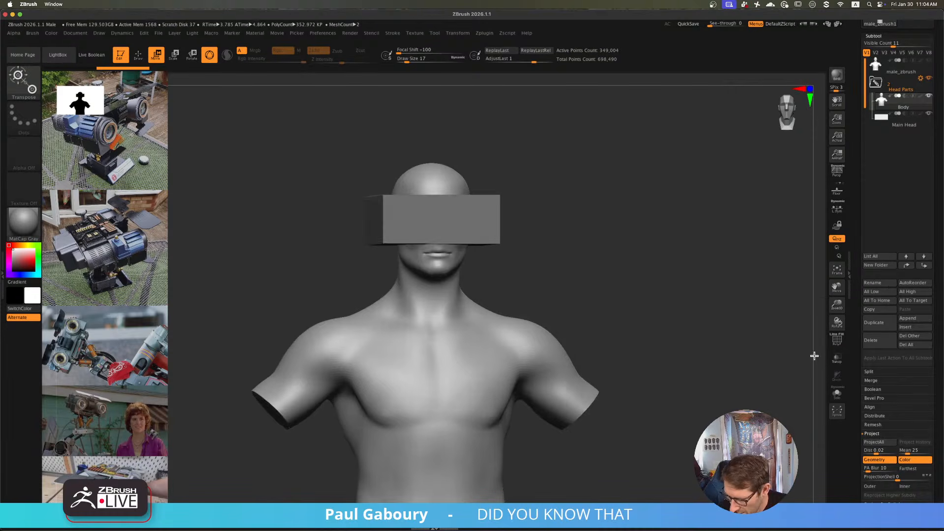
- Trim the head off the Body subtool with a flat cut across the neck
{"action": "left_click_drag", "start_coordinate": [575, 318], "coordinate": [555, 377]}
{"action": "mouse_move", "coordinate": [288, 213]}
{"action": "left_mouse_down", "text": "ctrl+shift"}
{"action": "mouse_move", "coordinate": [536, 367]}
{"action": "mouse_move", "coordinate": [543, 343]}
{"action": "left_mouse_up", "text": "ctrl+shift"}
{"action": "right_click_drag", "start_coordinate": [548, 286], "coordinate": [501, 211], "text": "ctrl"}
{"action": "mouse_move", "coordinate": [409, 236]}
{"action": "right_mouse_down", "text": "ctrl"}
{"action": "mouse_move", "coordinate": [434, 267]}
{"action": "mouse_move", "coordinate": [447, 242]}
{"action": "right_mouse_up", "text": "ctrl"}
{"action": "left_click_drag", "start_coordinate": [553, 236], "coordinate": [551, 279], "text": "ctrl+shift"}
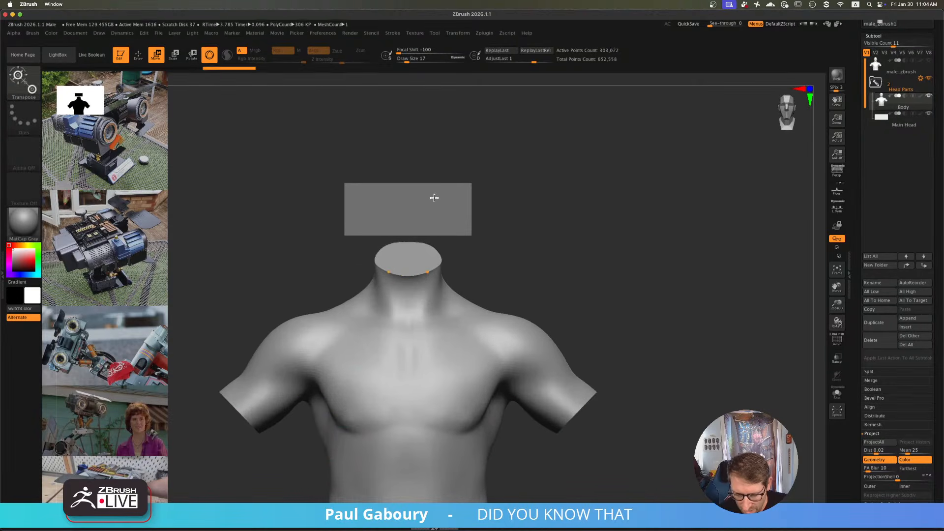
{"action": "right_click_drag", "start_coordinate": [445, 317], "coordinate": [449, 283], "text": "alt"}
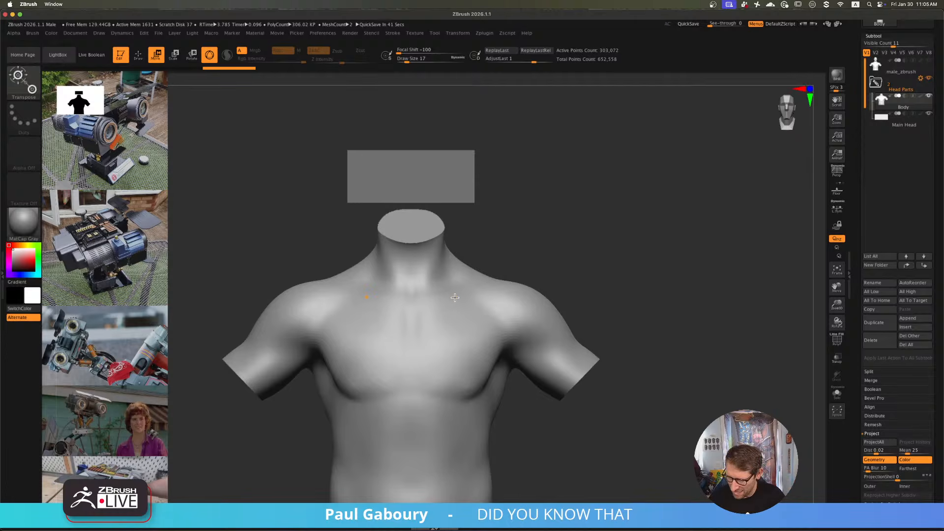
- Reduce the height of the Main Head block with a vertical scale, and keep Main Head as the active subtool
{"action": "left_click", "coordinate": [900, 118]}
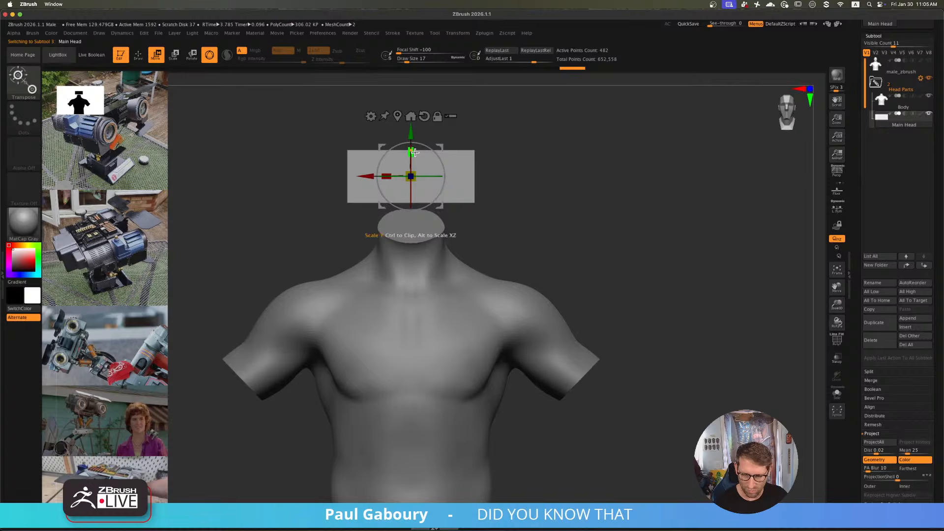
{"action": "left_click_drag", "start_coordinate": [412, 152], "coordinate": [413, 175]}
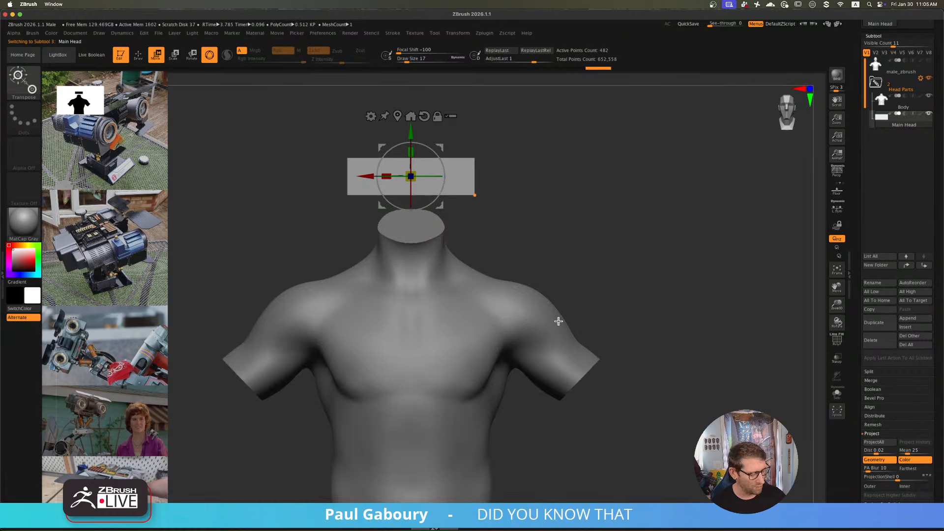
{"action": "key", "text": "q"}
{"action": "left_click", "coordinate": [899, 103]}
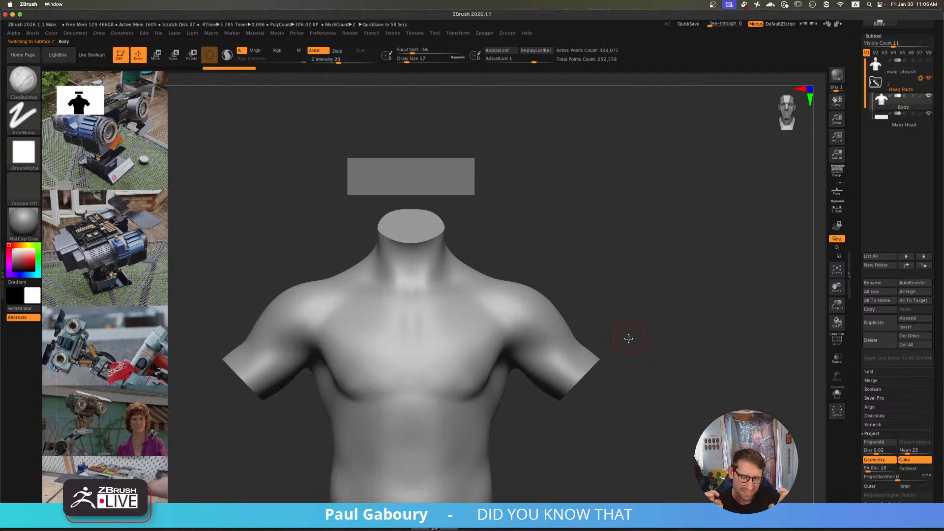
{"action": "key", "text": "alt+Down"}
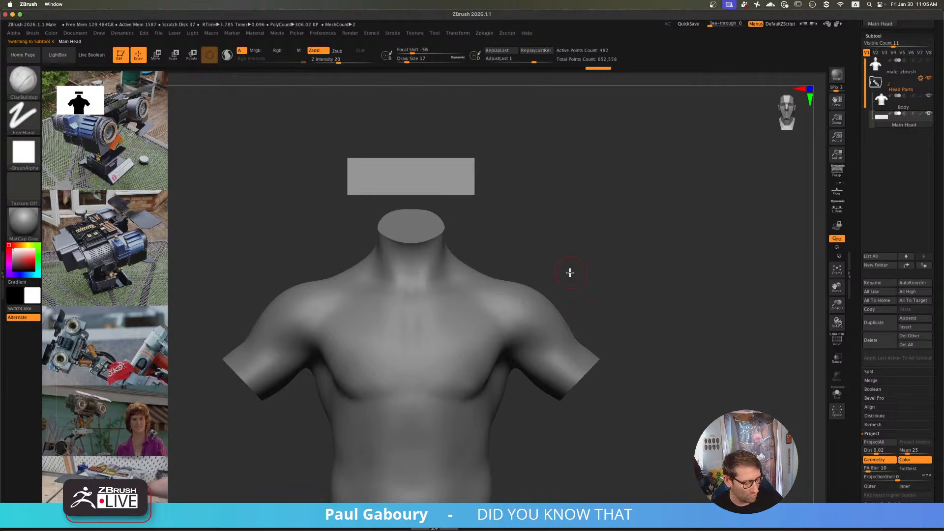
- Show the wireframe on Main Head and DynaMesh it with Blur 0 and Resolution 1000
{"action": "scroll", "coordinate": [566, 266], "scroll_direction": "up", "scroll_amount": 3}
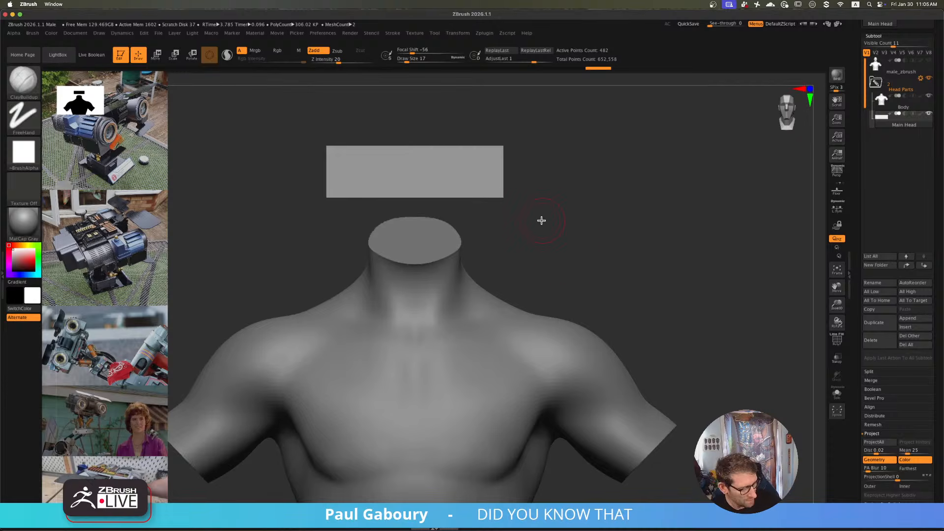
{"action": "key", "text": "w"}
{"action": "key", "text": "shift+f"}
{"action": "mouse_move", "coordinate": [536, 223]}
{"action": "right_mouse_down", "text": "alt"}
{"action": "mouse_move", "coordinate": [544, 247]}
{"action": "mouse_move", "coordinate": [548, 230]}
{"action": "right_mouse_up", "text": "alt"}
{"action": "left_click", "coordinate": [874, 36]}
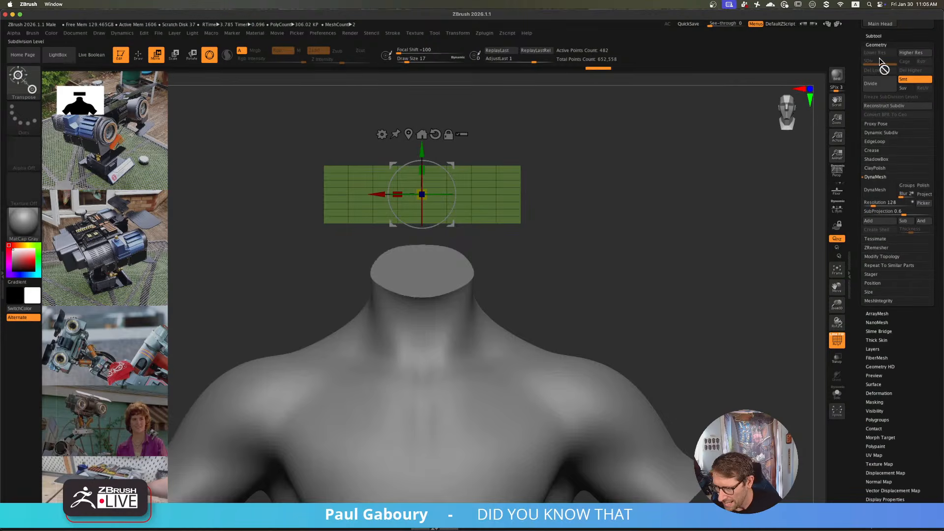
{"action": "left_click", "coordinate": [878, 190]}
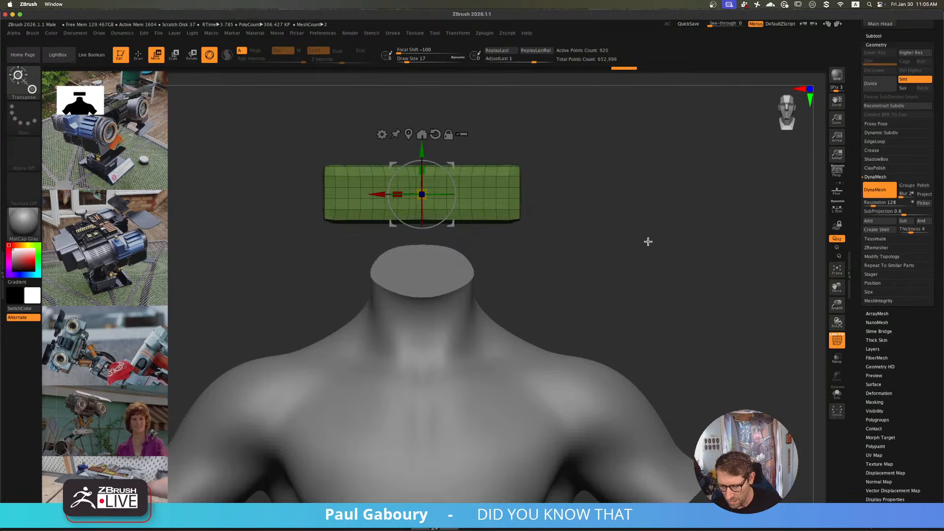
{"action": "left_click", "coordinate": [905, 195]}
{"action": "type", "text": "0"}
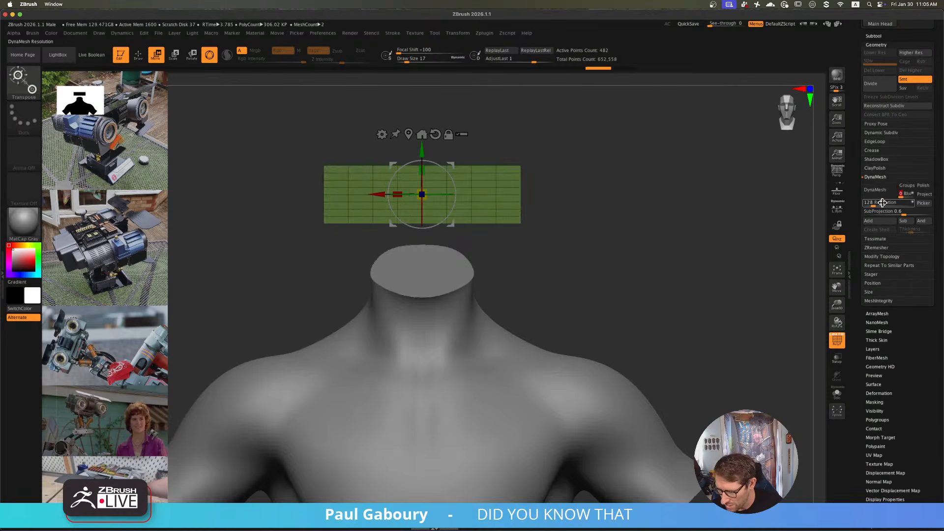
{"action": "left_click", "coordinate": [877, 204]}
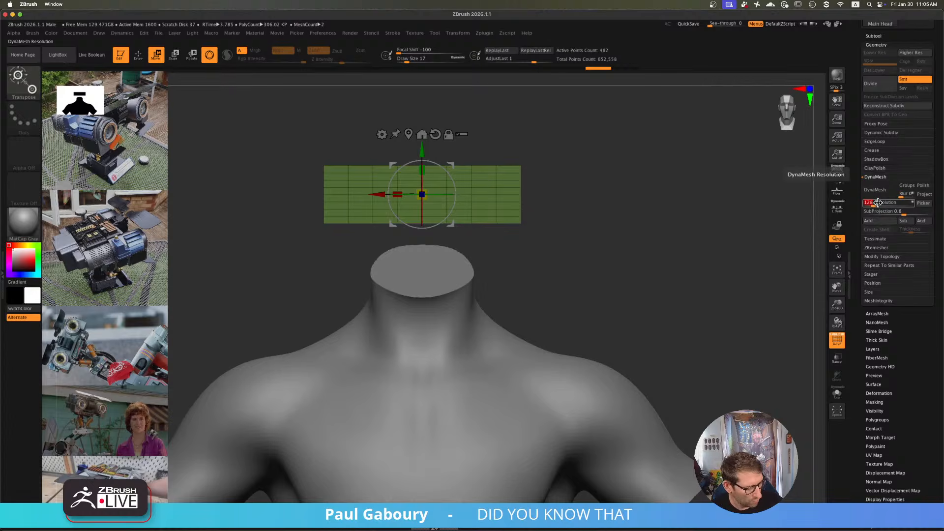
{"action": "type", "text": "1000"}
{"action": "key", "text": "Return"}
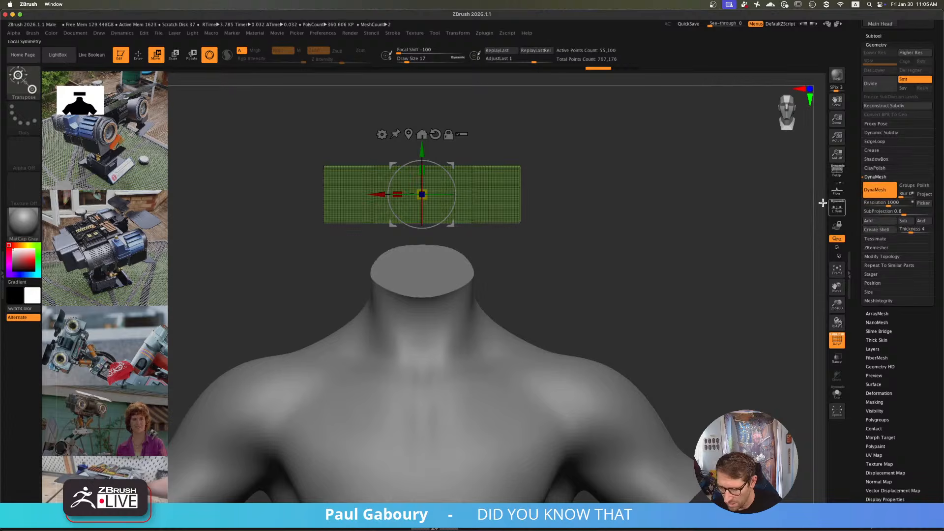
- Duplicate the block within the Main Head mesh, shrink the copy uniformly, and position it as a smaller plate protruding from the underside
{"action": "left_click_drag", "start_coordinate": [578, 269], "coordinate": [597, 266]}
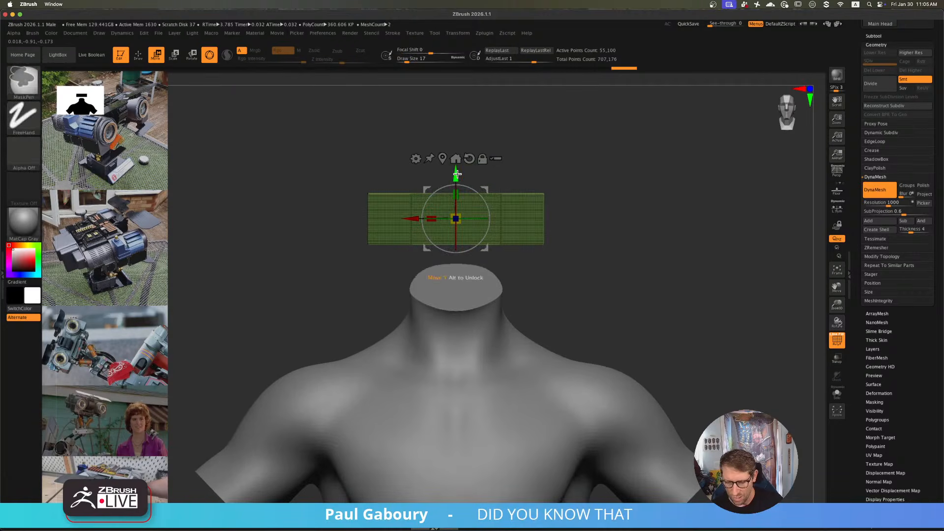
{"action": "left_click_drag", "start_coordinate": [459, 173], "coordinate": [462, 198], "text": "ctrl"}
{"action": "left_click_drag", "start_coordinate": [551, 268], "coordinate": [548, 206]}
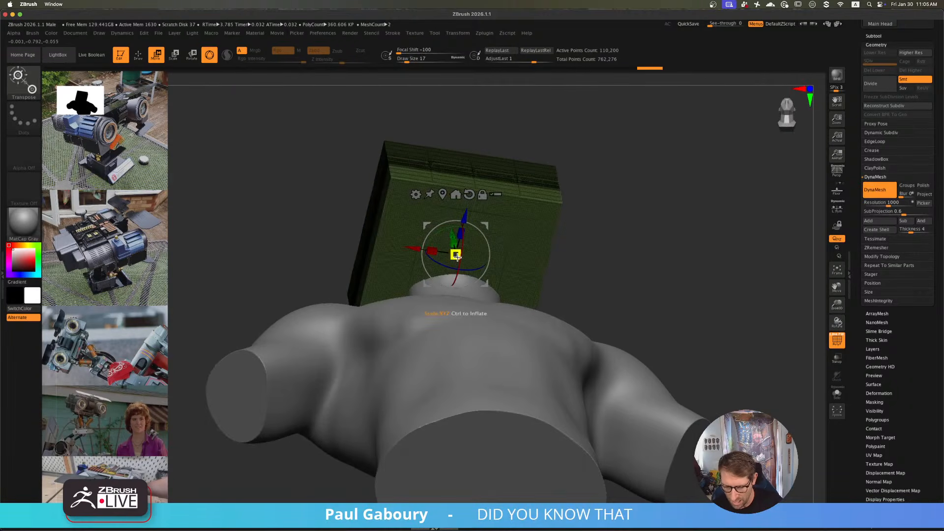
{"action": "left_click_drag", "start_coordinate": [456, 254], "coordinate": [407, 272]}
{"action": "mouse_move", "coordinate": [530, 206]}
{"action": "right_mouse_down", "text": "shift"}
{"action": "mouse_move", "coordinate": [527, 257]}
{"action": "mouse_move", "coordinate": [534, 245]}
{"action": "right_mouse_up", "text": "shift"}
{"action": "left_click_drag", "start_coordinate": [467, 166], "coordinate": [467, 157]}
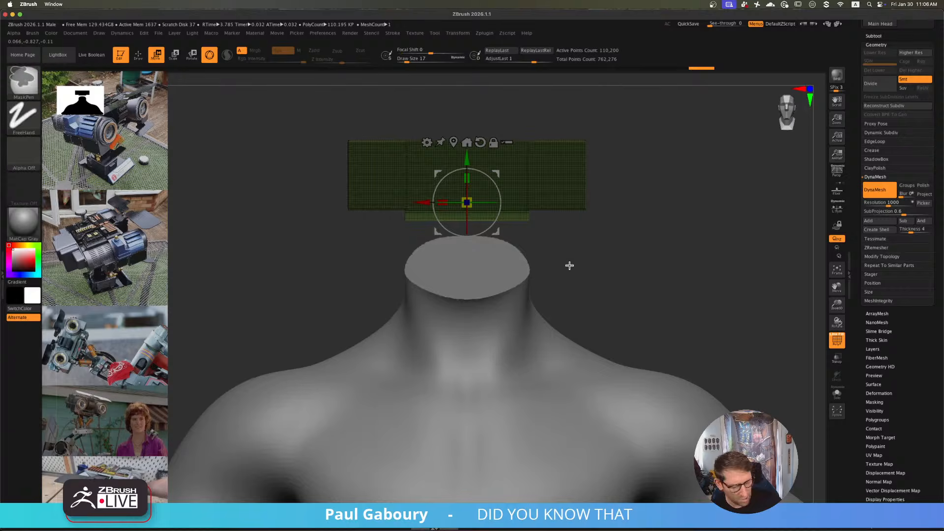
- Clear the mask and assign the large block its own polygroup, separate from the smaller plate
{"action": "left_click", "coordinate": [570, 264], "text": "ctrl"}
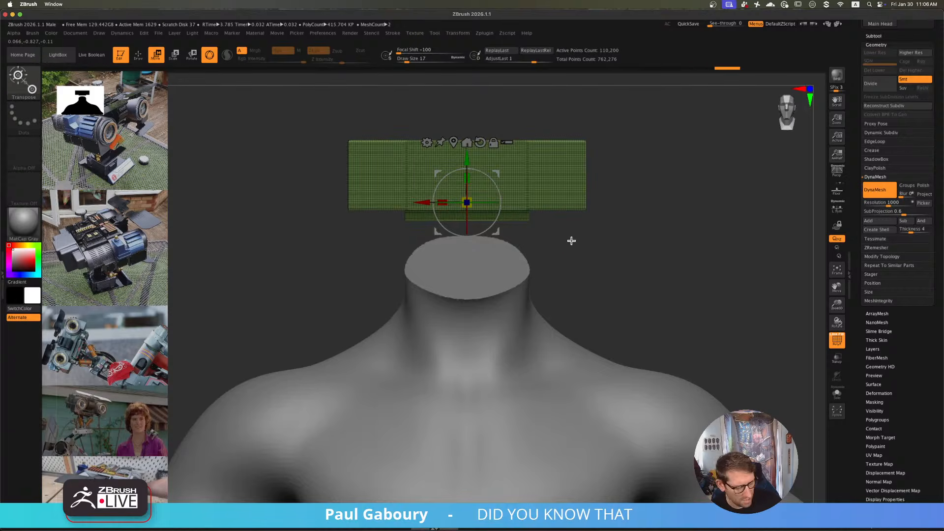
{"action": "key", "text": "q"}
{"action": "left_click", "coordinate": [569, 197], "text": "ctrl+shift"}
{"action": "key", "text": "ctrl+w"}
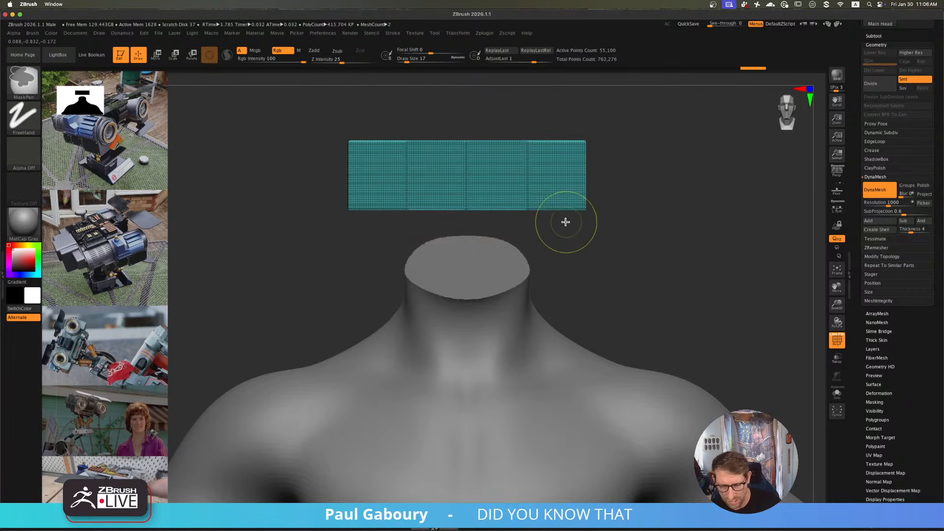
{"action": "left_click", "coordinate": [619, 241], "text": "ctrl+shift"}
- Enable the DynaMesh Groups option and remesh Main Head so the block and plate stay separate pieces
{"action": "left_click_drag", "start_coordinate": [580, 228], "coordinate": [598, 232]}
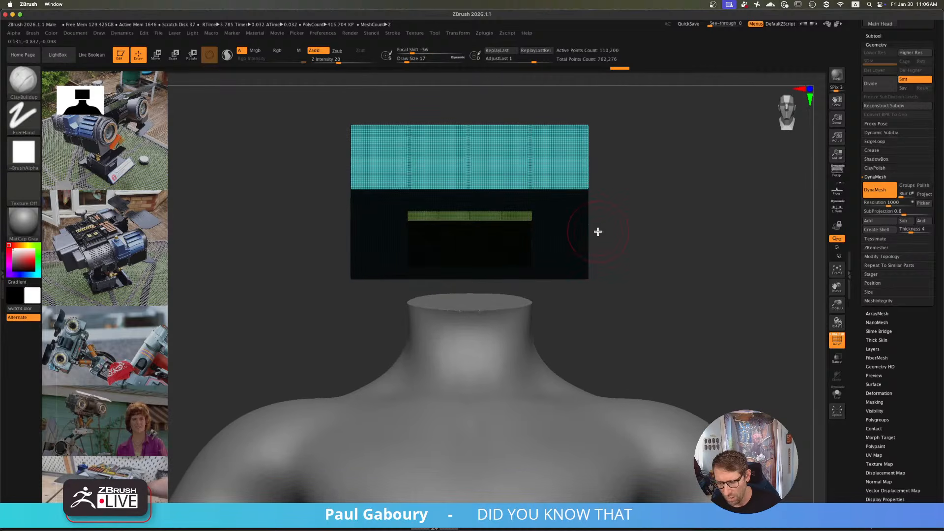
{"action": "left_click", "coordinate": [908, 187]}
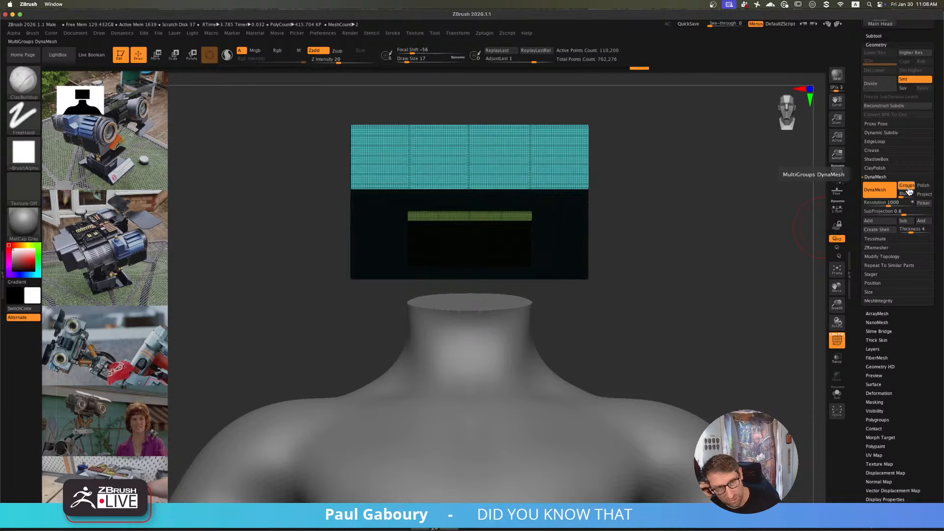
{"action": "left_click_drag", "start_coordinate": [680, 238], "coordinate": [724, 309], "text": "ctrl"}
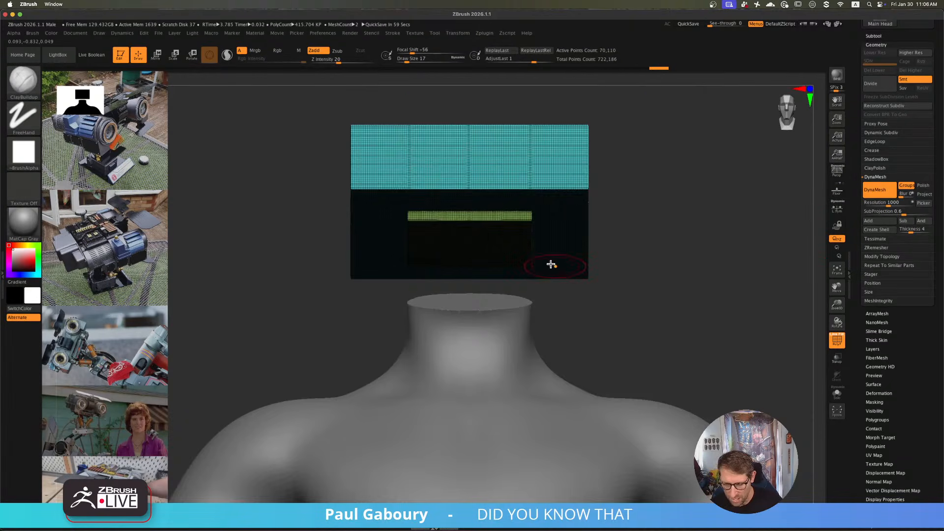
{"action": "right_click_drag", "start_coordinate": [552, 264], "coordinate": [565, 234]}
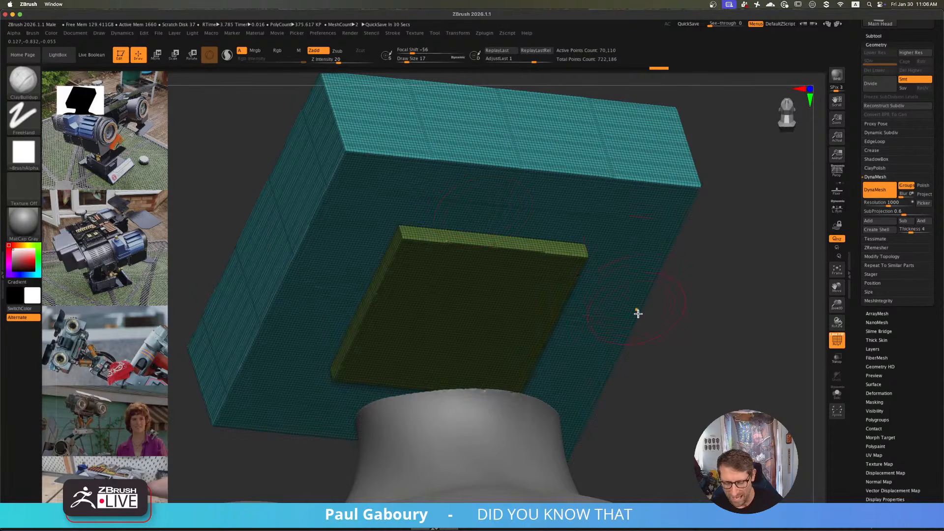
{"action": "left_click_drag", "start_coordinate": [664, 331], "coordinate": [578, 290], "text": "alt"}
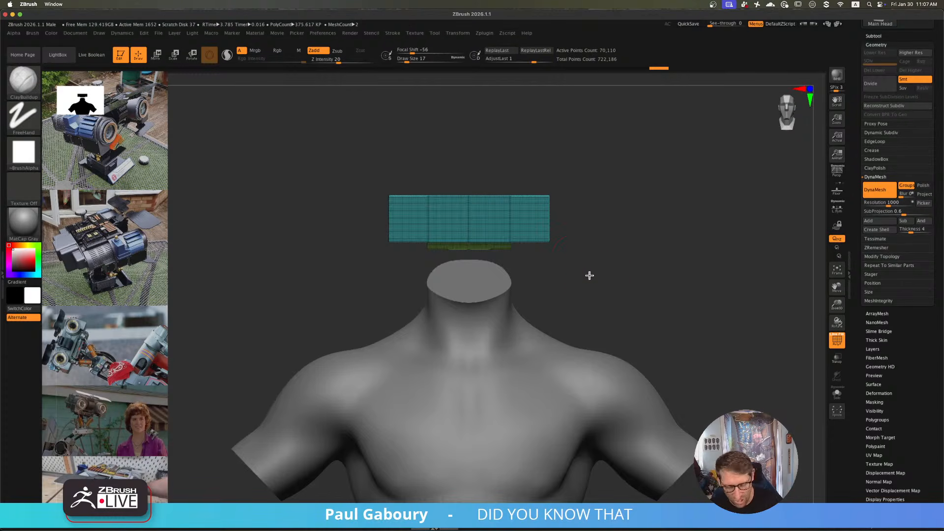
- Duplicate the block and its plate slightly downward within the Main Head mesh
{"action": "mouse_move", "coordinate": [508, 252]}
{"action": "left_mouse_down", "text": "alt"}
{"action": "mouse_move", "coordinate": [518, 282]}
{"action": "mouse_move", "coordinate": [570, 304]}
{"action": "mouse_move", "coordinate": [578, 279]}
{"action": "left_mouse_up", "text": "alt"}
{"action": "key", "text": "w"}
{"action": "left_click_drag", "start_coordinate": [433, 204], "coordinate": [441, 248], "text": "ctrl"}
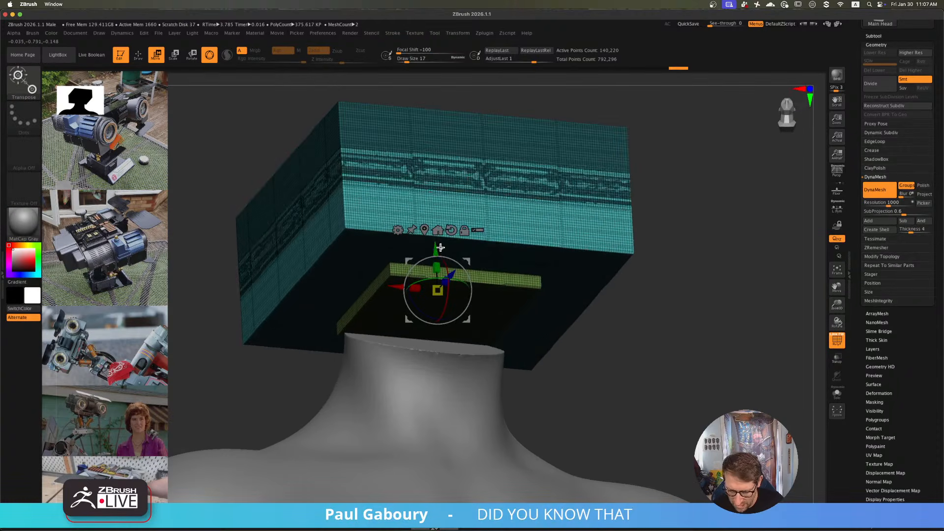
{"action": "left_click_drag", "start_coordinate": [601, 316], "coordinate": [605, 270], "text": "alt"}
{"action": "right_click_drag", "start_coordinate": [606, 270], "coordinate": [602, 252], "text": "ctrl"}
{"action": "right_click_drag", "start_coordinate": [602, 252], "coordinate": [615, 320]}
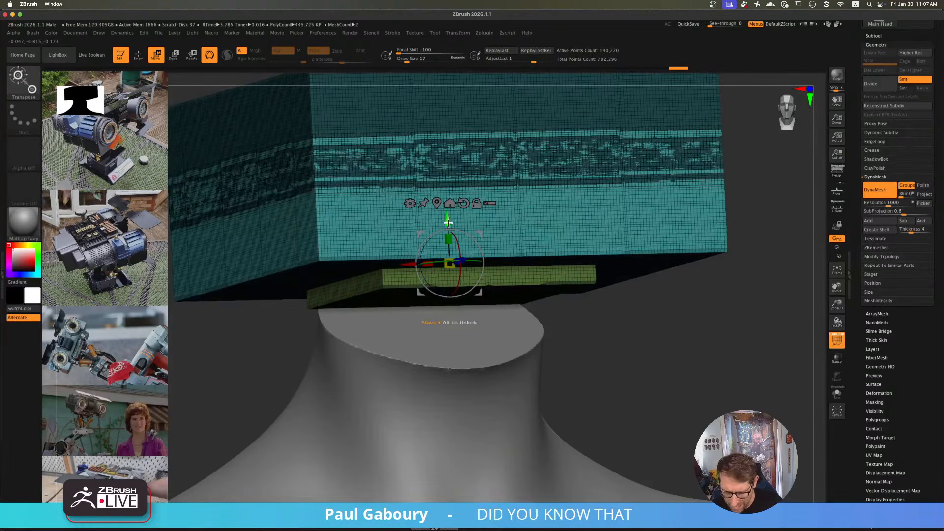
- Lower the unmasked copy clear of the original block and replace it with a Cylinder 3D primitive
{"action": "left_click_drag", "start_coordinate": [447, 220], "coordinate": [468, 300]}
{"action": "left_click", "coordinate": [415, 291]}
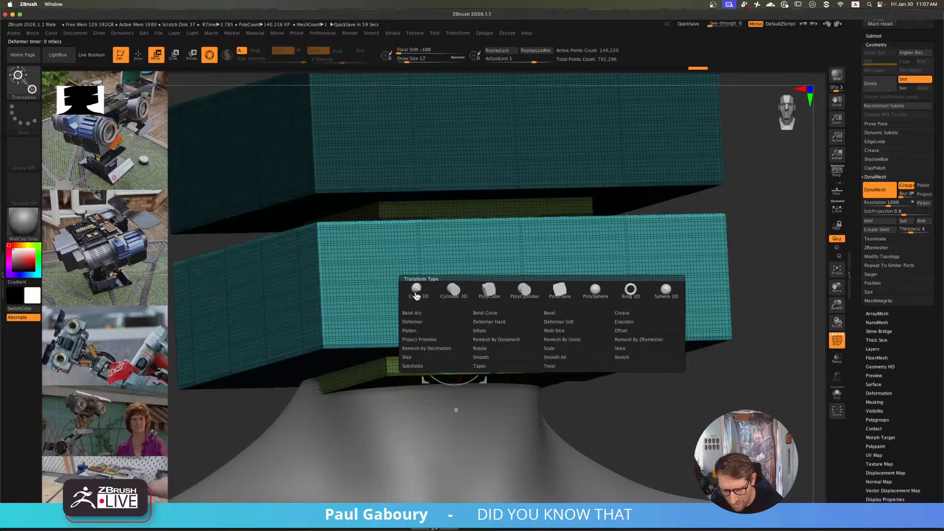
{"action": "left_click", "coordinate": [455, 291]}
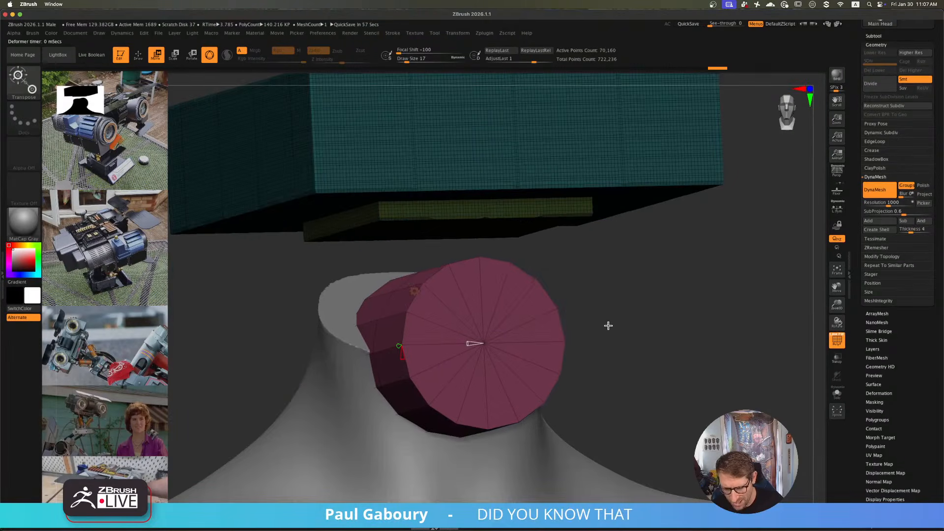
- Smooth the cylinder's round outline by raising its HDivide to 106
{"action": "right_click_drag", "start_coordinate": [608, 325], "coordinate": [599, 323], "text": "ctrl"}
{"action": "left_click_drag", "start_coordinate": [411, 357], "coordinate": [411, 396]}
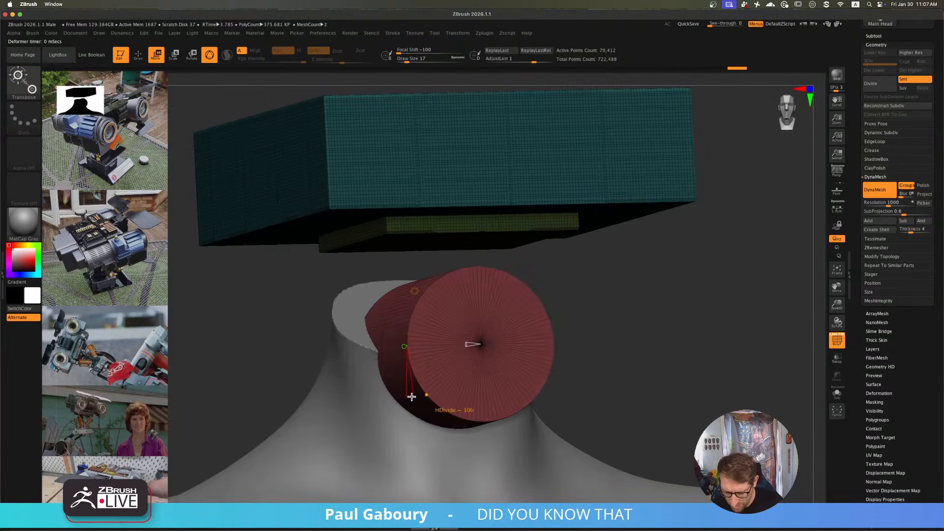
{"action": "left_click_drag", "start_coordinate": [568, 353], "coordinate": [594, 330]}
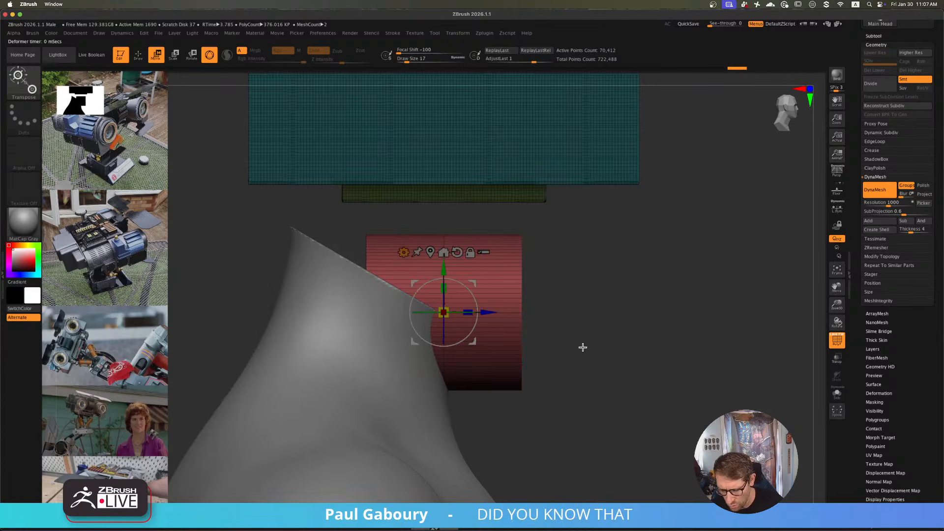
- Stand the cylinder upright and raise it into the plate's underside so only a thin disc protrudes
{"action": "left_click_drag", "start_coordinate": [474, 327], "coordinate": [438, 125], "text": "shift"}
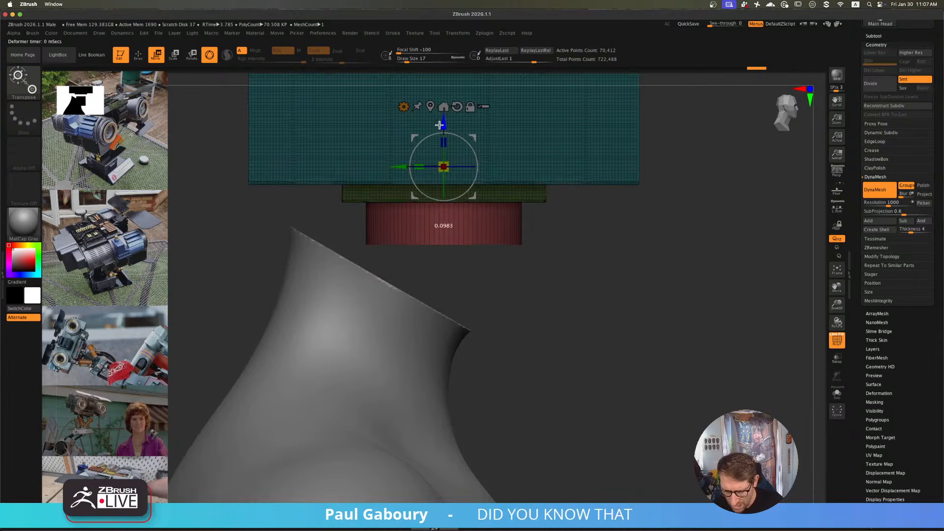
{"action": "right_click_drag", "start_coordinate": [516, 245], "coordinate": [494, 232], "text": "ctrl"}
{"action": "right_click_drag", "start_coordinate": [494, 232], "coordinate": [487, 287], "text": "alt"}
{"action": "left_click_drag", "start_coordinate": [454, 247], "coordinate": [447, 252]}
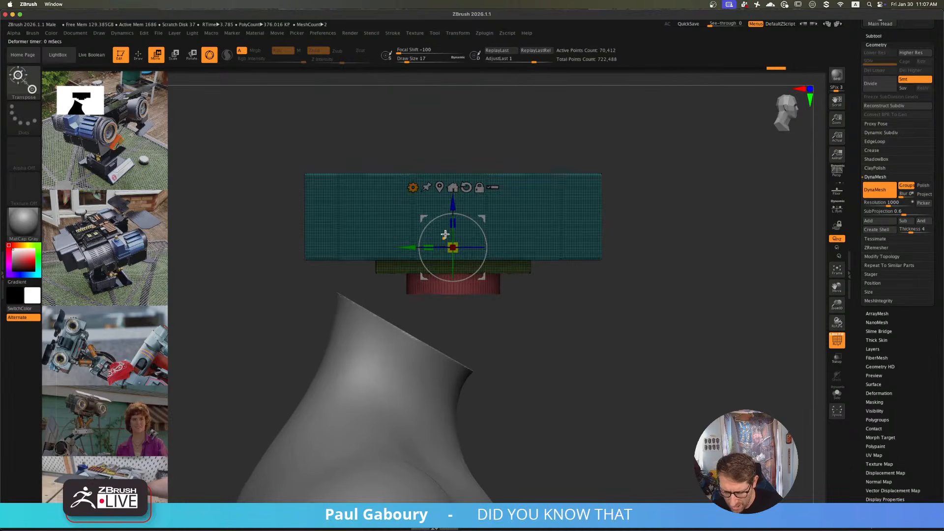
{"action": "left_click_drag", "start_coordinate": [453, 202], "coordinate": [451, 195]}
{"action": "mouse_move", "coordinate": [556, 313]}
{"action": "right_mouse_down"}
{"action": "mouse_move", "coordinate": [521, 326]}
{"action": "mouse_move", "coordinate": [509, 314]}
{"action": "mouse_move", "coordinate": [548, 312]}
{"action": "mouse_move", "coordinate": [551, 302]}
{"action": "mouse_move", "coordinate": [558, 329]}
{"action": "right_mouse_up"}
{"action": "left_click_drag", "start_coordinate": [444, 190], "coordinate": [443, 181]}
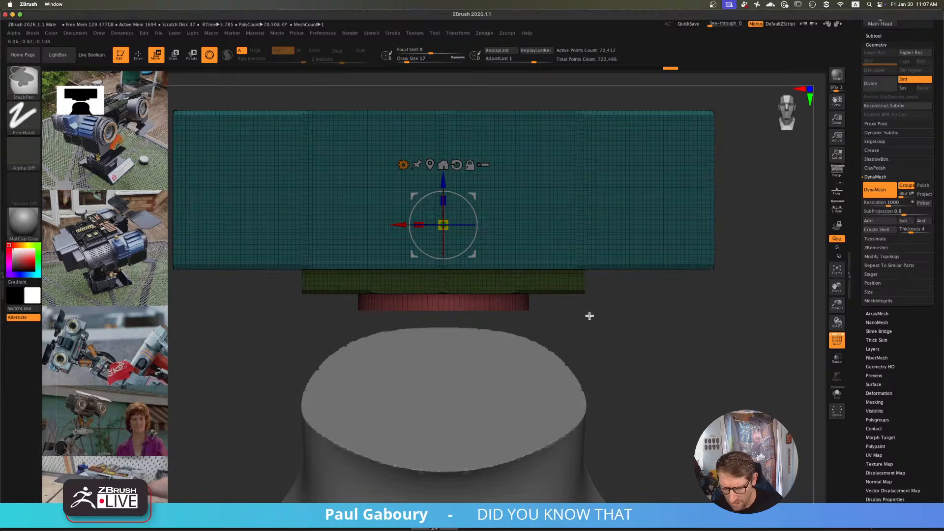
- Duplicate the cylinder downward and reshape the copy into a long, narrow neck post beneath the disc
{"action": "mouse_move", "coordinate": [589, 316]}
{"action": "right_mouse_down", "text": "ctrl"}
{"action": "mouse_move", "coordinate": [561, 328]}
{"action": "mouse_move", "coordinate": [554, 277]}
{"action": "right_mouse_up", "text": "ctrl"}
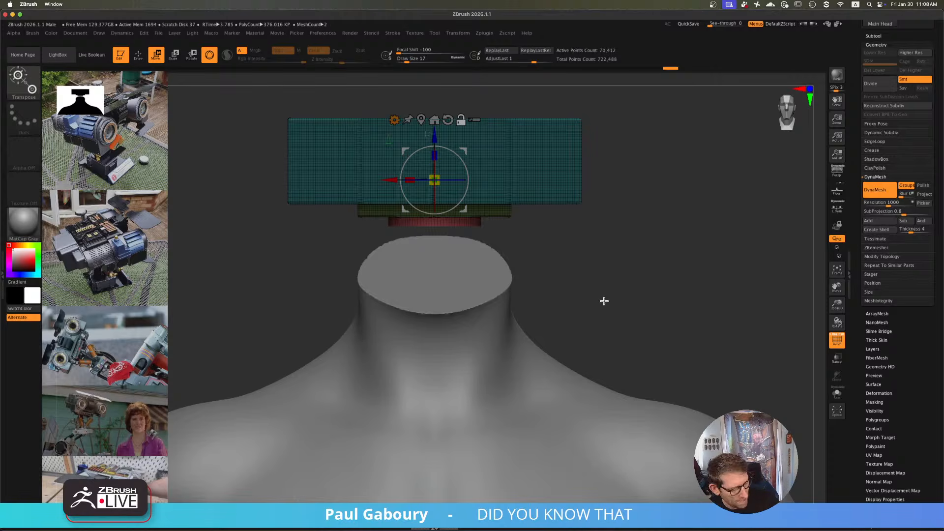
{"action": "mouse_move", "coordinate": [602, 299]}
{"action": "right_mouse_down", "text": "ctrl"}
{"action": "mouse_move", "coordinate": [580, 252]}
{"action": "mouse_move", "coordinate": [586, 278]}
{"action": "right_mouse_up", "text": "ctrl"}
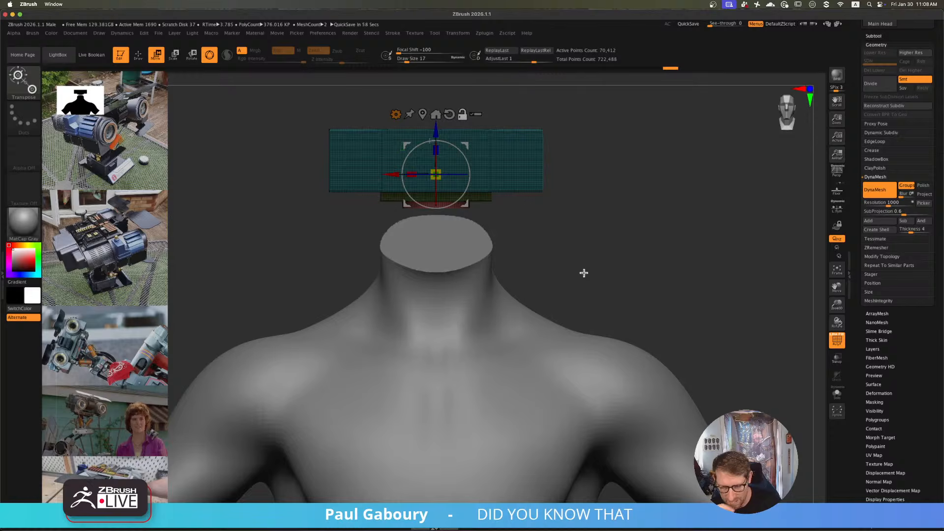
{"action": "left_click_drag", "start_coordinate": [436, 131], "coordinate": [436, 241], "text": "ctrl"}
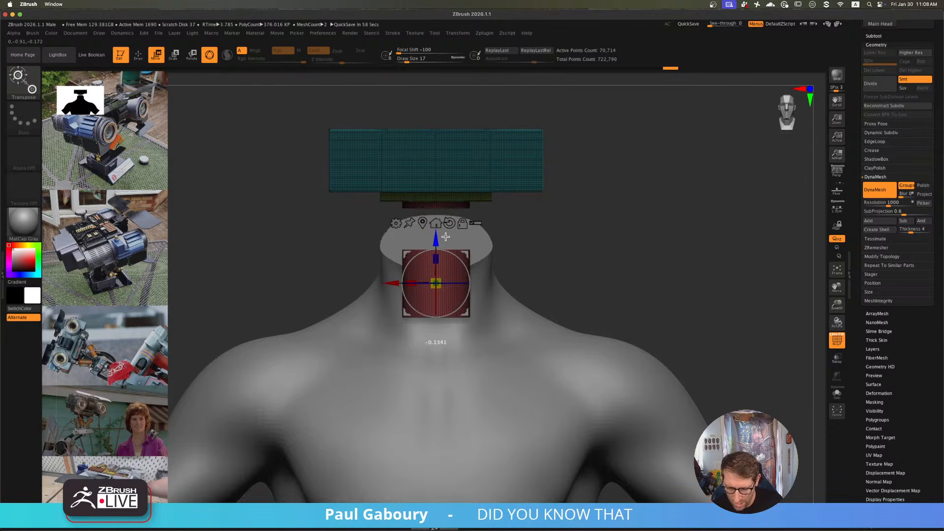
{"action": "left_click_drag", "start_coordinate": [444, 289], "coordinate": [444, 190]}
{"action": "left_click_drag", "start_coordinate": [497, 228], "coordinate": [531, 248]}
{"action": "right_click_drag", "start_coordinate": [530, 248], "coordinate": [526, 261], "text": "ctrl"}
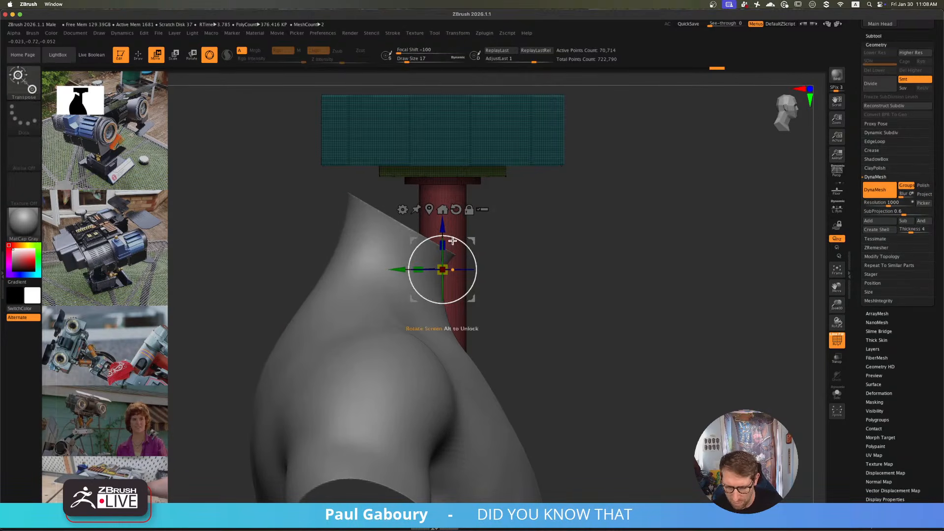
- Shorten the neck post and keep its upper end against the underside of the disc
{"action": "left_click_drag", "start_coordinate": [445, 243], "coordinate": [445, 217]}
{"action": "left_click_drag", "start_coordinate": [576, 280], "coordinate": [546, 277]}
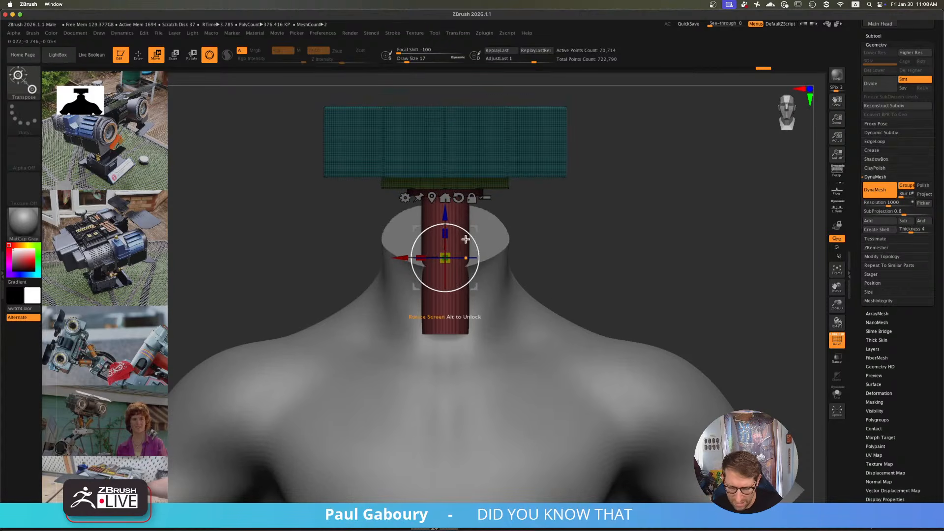
{"action": "left_click_drag", "start_coordinate": [448, 233], "coordinate": [446, 203]}
- Give the neck post its own polygroup, with the mask cleared, and remesh Main Head
{"action": "left_click", "coordinate": [566, 251], "text": "ctrl"}
{"action": "key", "text": "ctrl+w"}
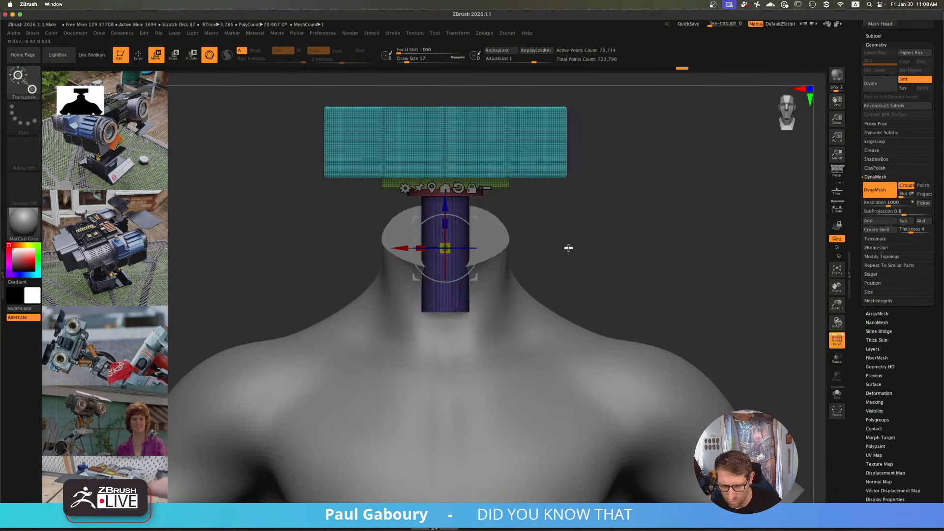
{"action": "left_click_drag", "start_coordinate": [577, 265], "coordinate": [618, 261]}
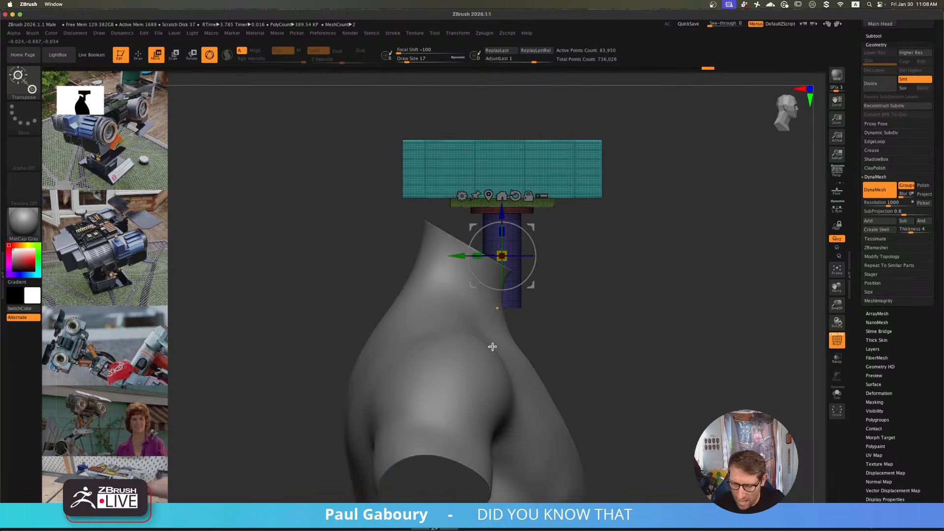
- Examine the Main Head entry in the subtool list and its preview
{"action": "scroll", "coordinate": [880, 217], "scroll_direction": "up", "scroll_amount": 5}
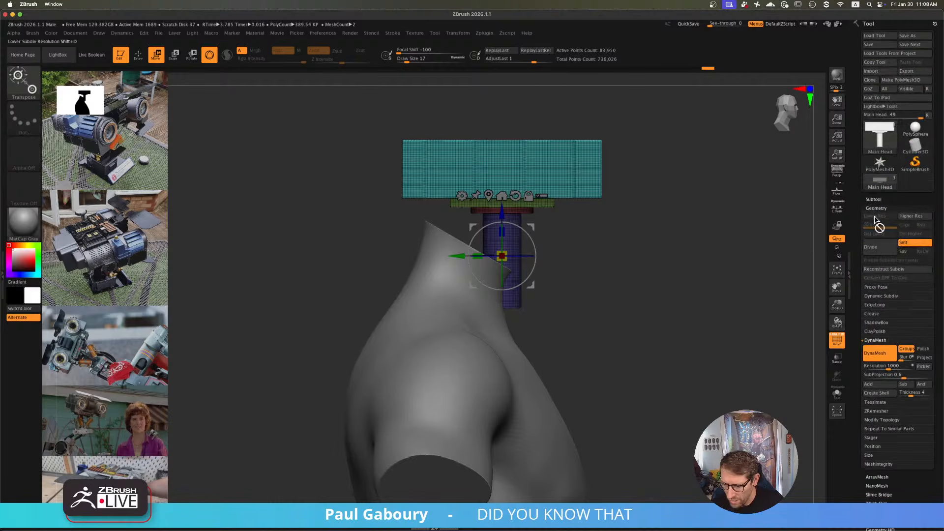
{"action": "left_click", "coordinate": [880, 199]}
{"action": "scroll", "coordinate": [881, 197], "scroll_direction": "down", "scroll_amount": 3}
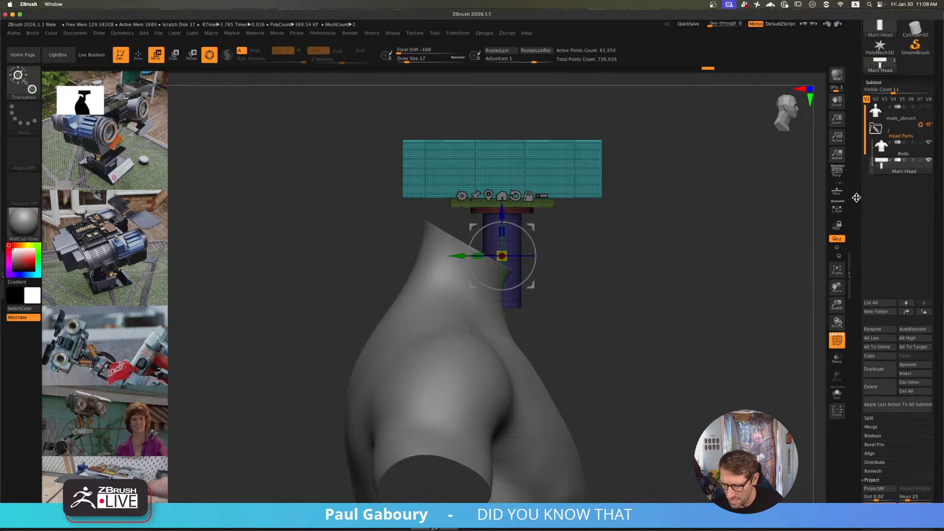
{"action": "mouse_move", "coordinate": [884, 186]}
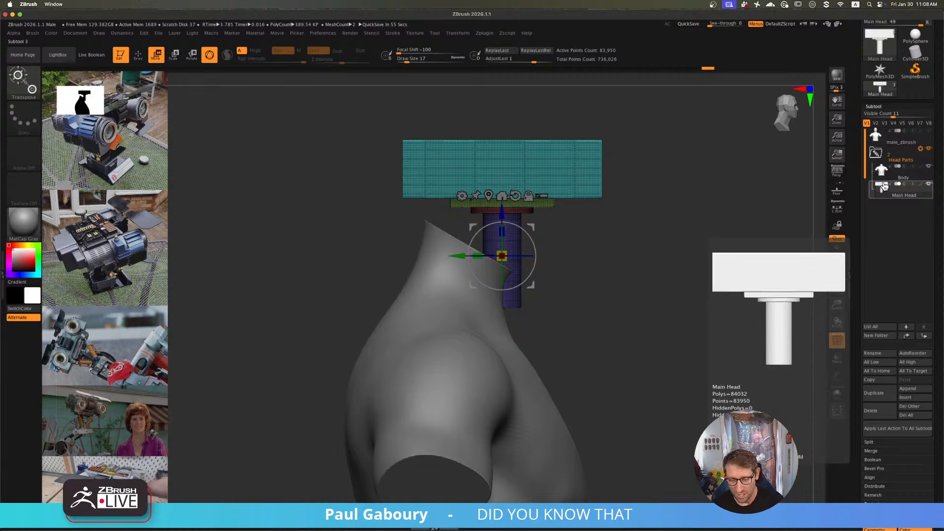
{"action": "left_click", "coordinate": [570, 172]}
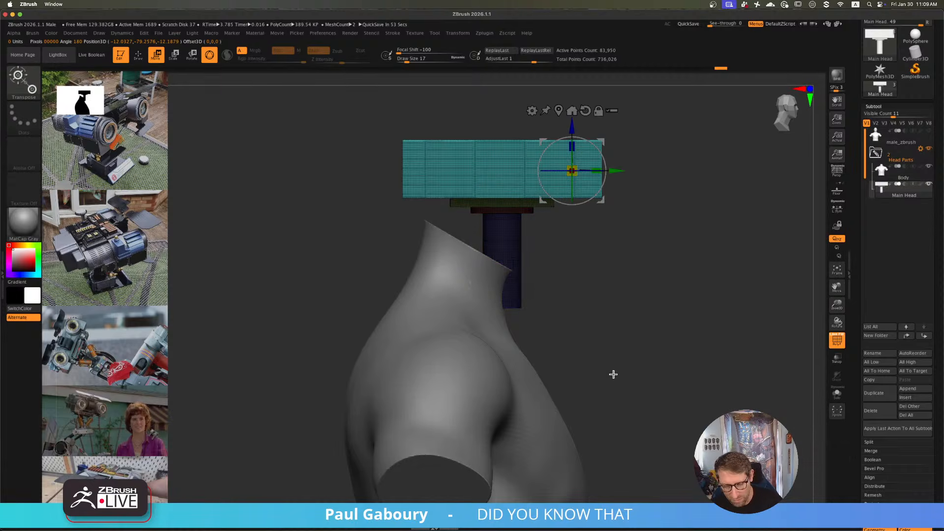
{"action": "left_click_drag", "start_coordinate": [618, 172], "coordinate": [779, 171], "text": "ctrl"}
{"action": "key", "text": "ctrl+z"}
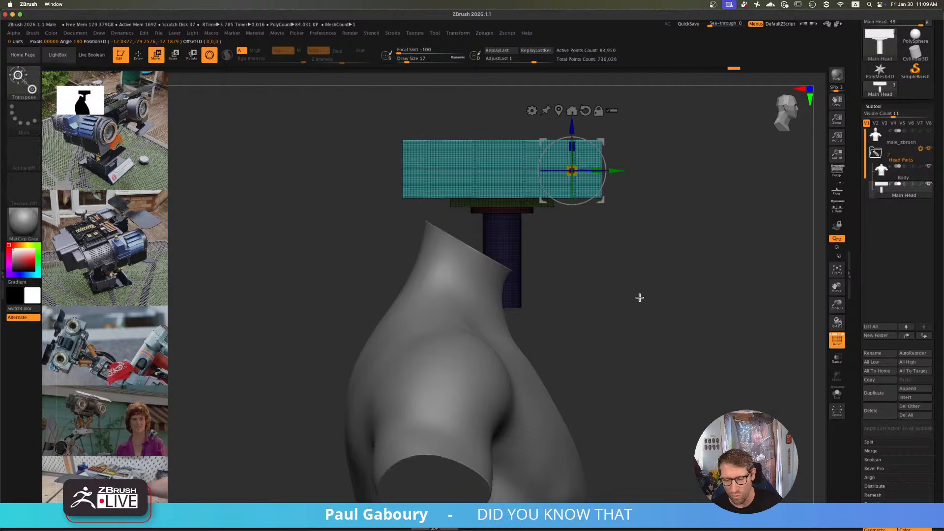
{"action": "left_click_drag", "start_coordinate": [612, 285], "coordinate": [613, 316], "text": "ctrl"}
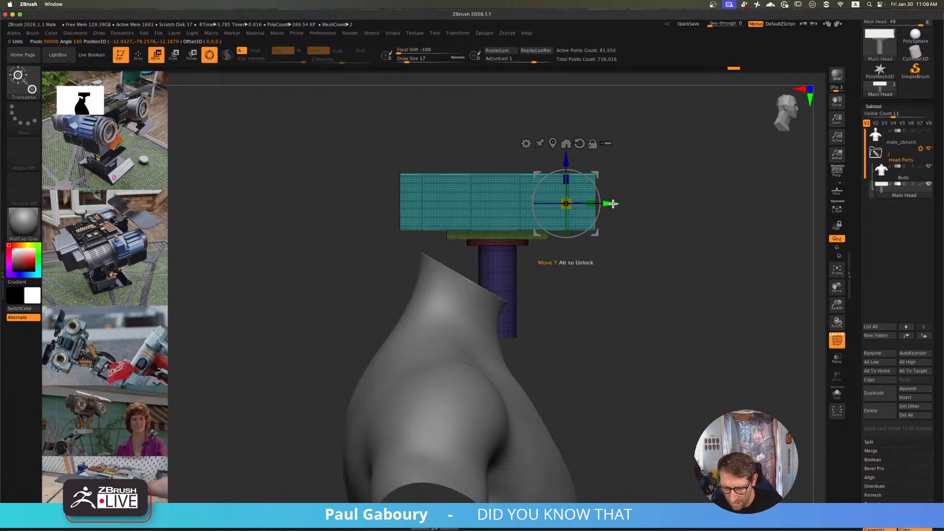
{"action": "left_click", "coordinate": [566, 143]}
{"action": "left_click", "coordinate": [512, 196]}
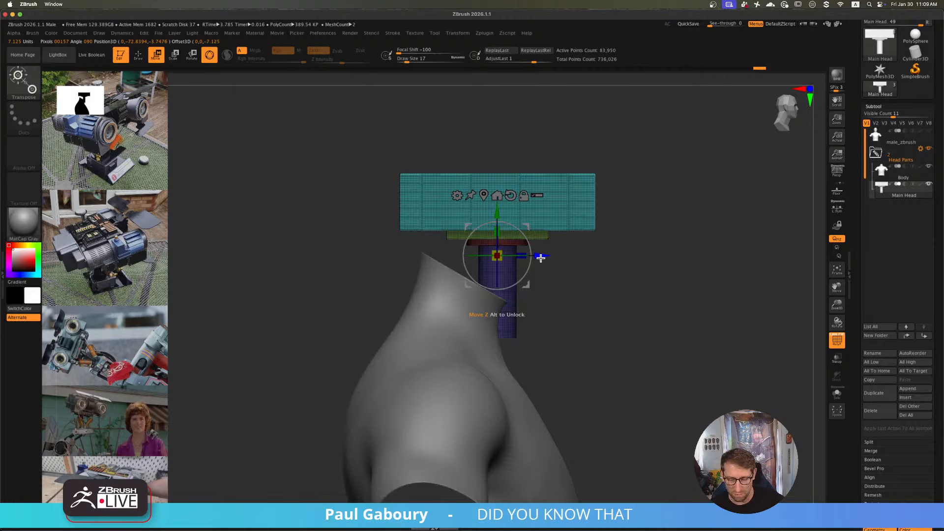
{"action": "mouse_move", "coordinate": [545, 256]}
{"action": "left_mouse_down"}
{"action": "mouse_move", "coordinate": [509, 261]}
{"action": "mouse_move", "coordinate": [560, 256]}
{"action": "left_mouse_up"}
{"action": "right_click_drag", "start_coordinate": [560, 256], "coordinate": [572, 299], "text": "ctrl"}
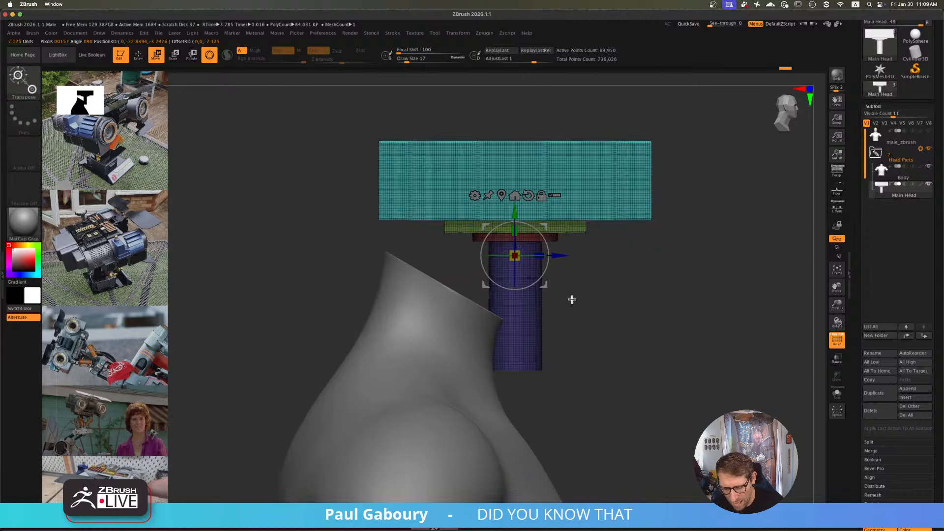
- Isolate the neck post with a mask, shorten it, duplicate it downward, and tilt the copy diagonally into the figure's neck
{"action": "left_click", "coordinate": [523, 344], "text": "ctrl"}
{"action": "left_click", "coordinate": [536, 283], "text": "alt"}
{"action": "left_click", "coordinate": [510, 283]}
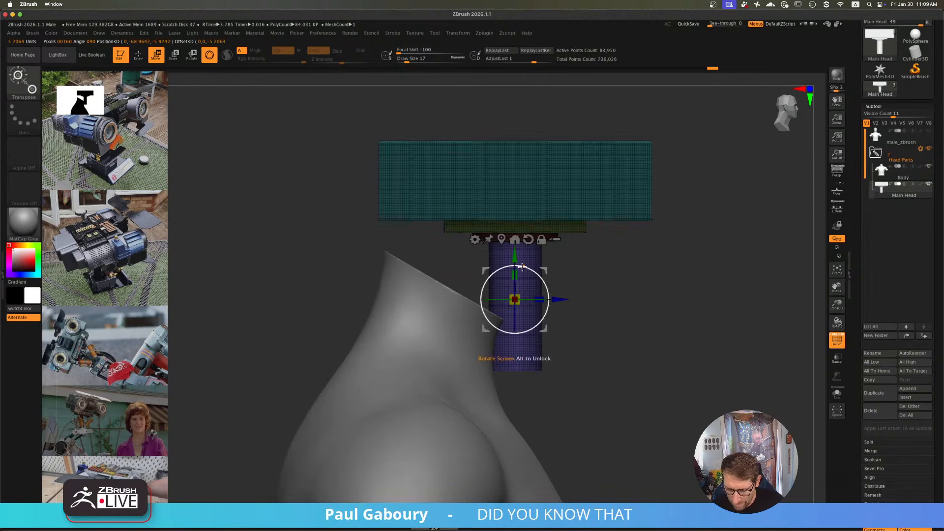
{"action": "left_click_drag", "start_coordinate": [516, 255], "coordinate": [536, 346], "text": "ctrl"}
{"action": "left_click_drag", "start_coordinate": [547, 277], "coordinate": [505, 348]}
{"action": "left_click_drag", "start_coordinate": [615, 339], "coordinate": [563, 321]}
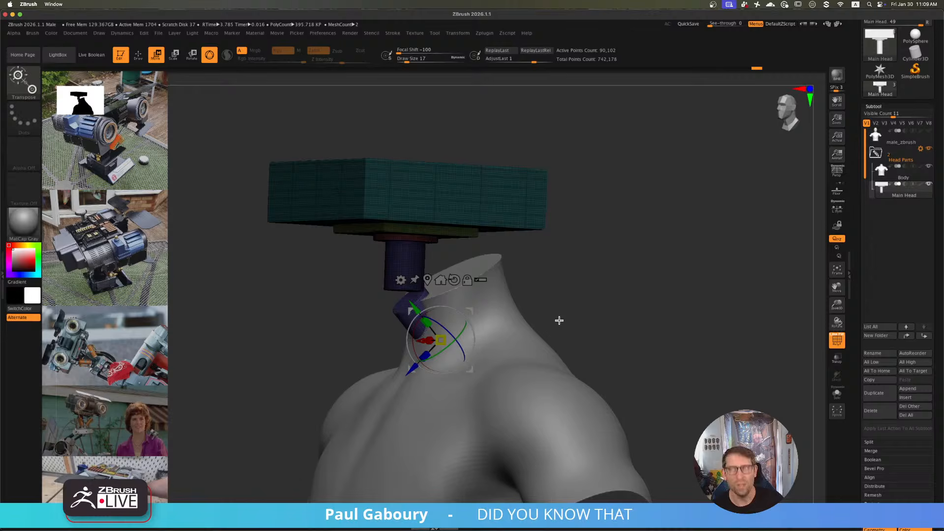
- Slide the tilted cylinder along its own axis into the figure's neck, just below the upright post
{"action": "left_click_drag", "start_coordinate": [559, 321], "coordinate": [596, 309]}
{"action": "left_click_drag", "start_coordinate": [475, 289], "coordinate": [470, 294]}
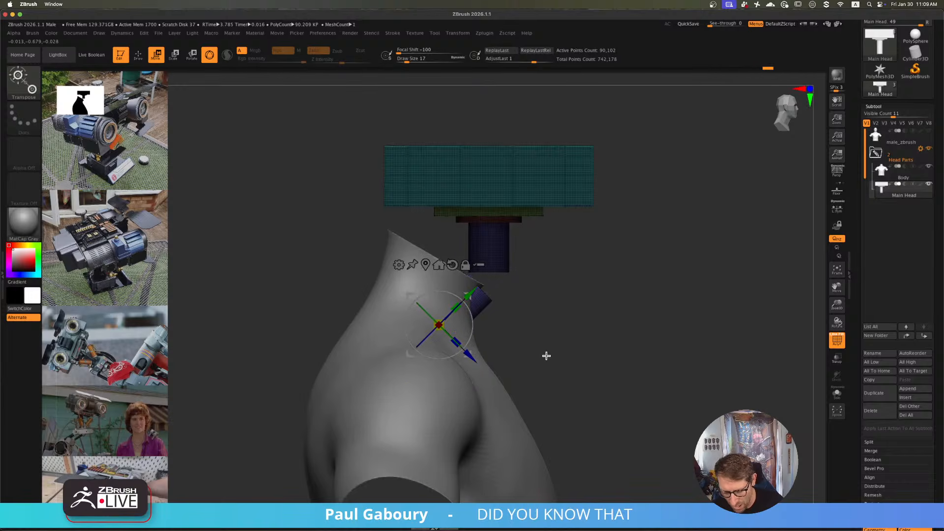
{"action": "mouse_move", "coordinate": [546, 356]}
{"action": "right_mouse_down", "text": "alt"}
{"action": "mouse_move", "coordinate": [545, 334]}
{"action": "mouse_move", "coordinate": [550, 344]}
{"action": "right_mouse_up", "text": "alt"}
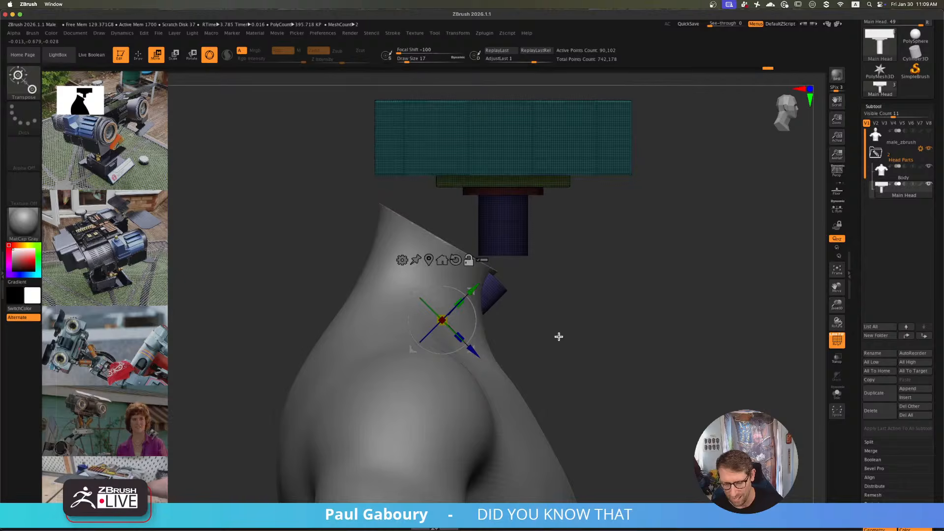
{"action": "left_click_drag", "start_coordinate": [557, 350], "coordinate": [562, 335], "text": "alt"}
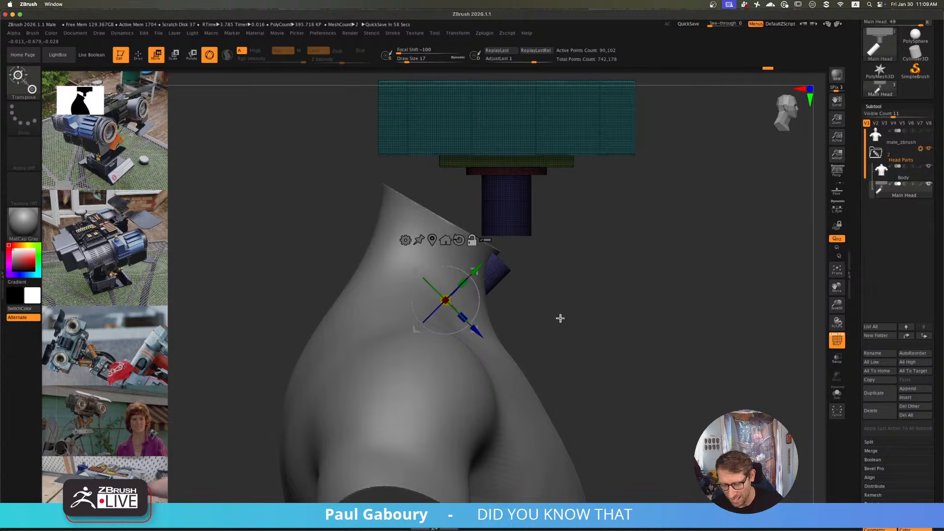
- Assign the tilted cylinder a separate polygroup and remesh Main Head with the mask cleared
{"action": "key", "text": "ctrl"}
{"action": "left_click", "coordinate": [604, 328], "text": "ctrl"}
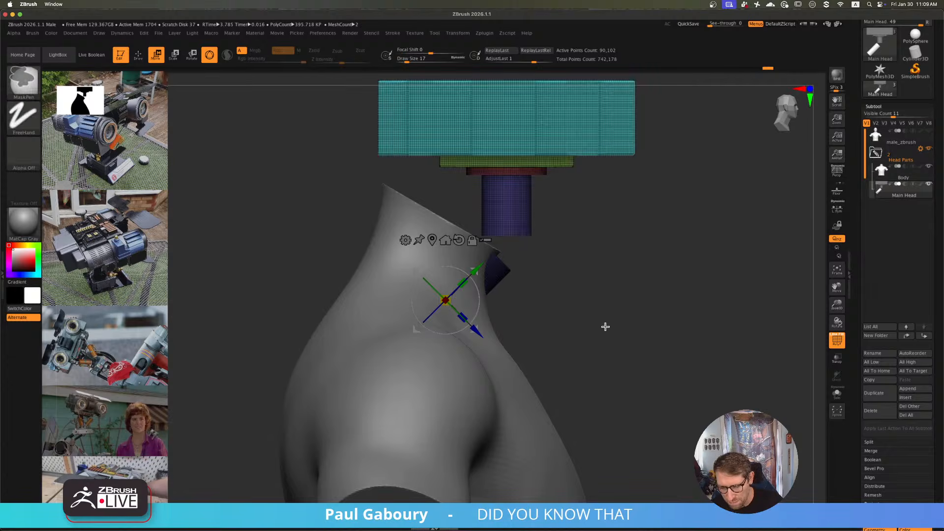
{"action": "left_click_drag", "start_coordinate": [602, 328], "coordinate": [600, 327], "text": "ctrl"}
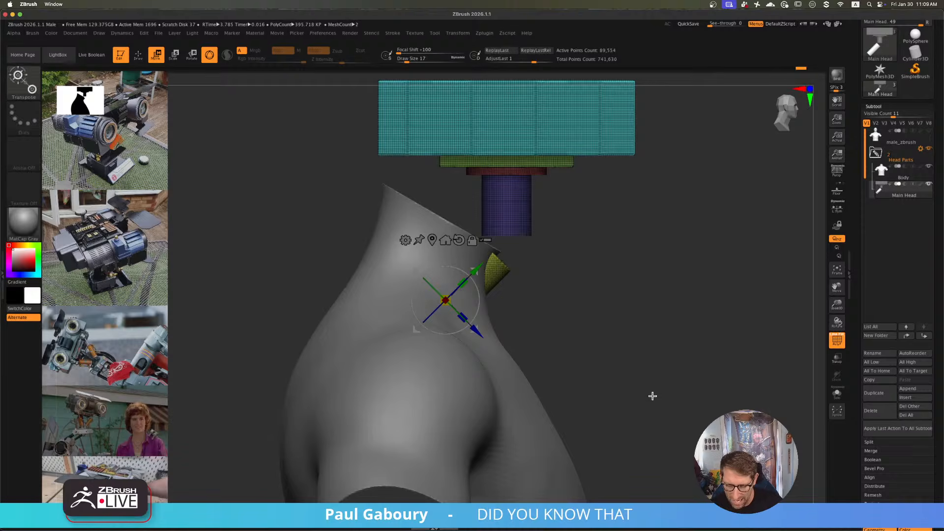
{"action": "key", "text": "q"}
{"action": "mouse_move", "coordinate": [572, 334]}
{"action": "left_mouse_down"}
{"action": "mouse_move", "coordinate": [583, 331]}
{"action": "mouse_move", "coordinate": [575, 353]}
{"action": "mouse_move", "coordinate": [572, 338]}
{"action": "mouse_move", "coordinate": [553, 337]}
{"action": "left_mouse_up"}
{"action": "mouse_move", "coordinate": [556, 315]}
{"action": "right_mouse_down", "text": "alt"}
{"action": "mouse_move", "coordinate": [562, 332]}
{"action": "mouse_move", "coordinate": [590, 319]}
{"action": "mouse_move", "coordinate": [575, 341]}
{"action": "mouse_move", "coordinate": [582, 338]}
{"action": "right_mouse_up", "text": "alt"}
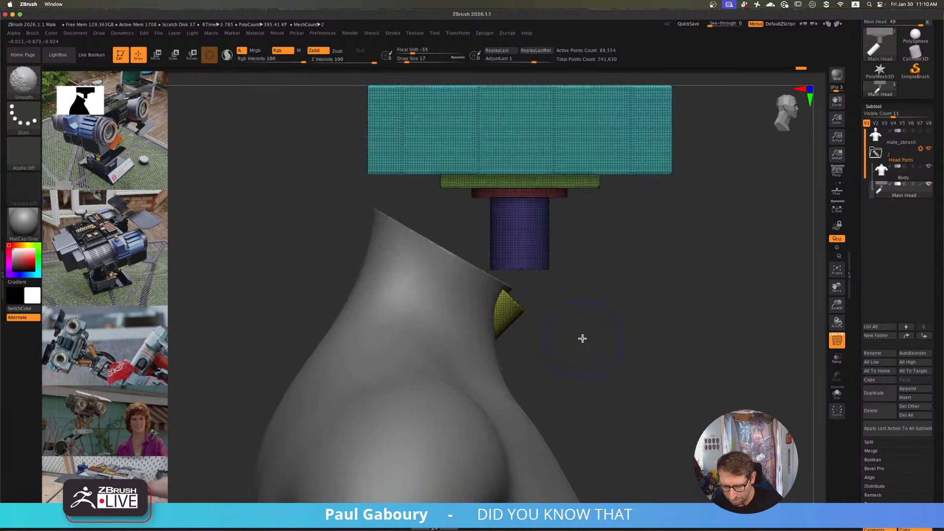
- Mask everything except the upright neck post, realign and center the gizmo on it, and duplicate the post downward
{"action": "key", "text": "w"}
{"action": "left_click", "coordinate": [531, 254], "text": "ctrl"}
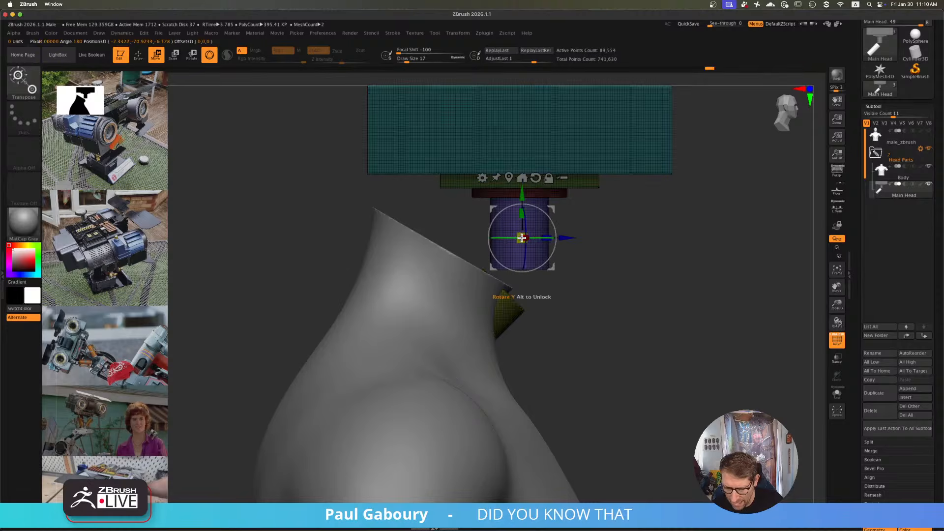
{"action": "left_click", "coordinate": [536, 177]}
{"action": "right_click_drag", "start_coordinate": [584, 278], "coordinate": [569, 301], "text": "shift"}
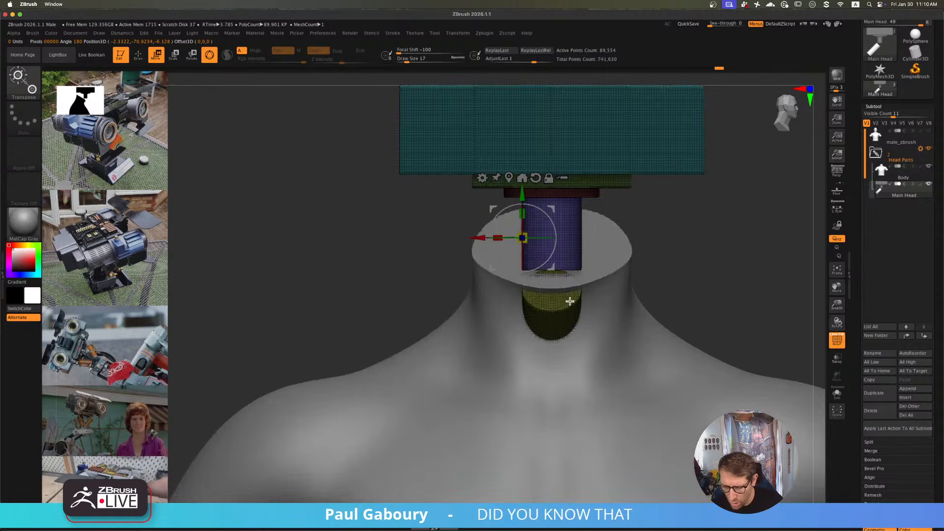
{"action": "left_click", "coordinate": [509, 178]}
{"action": "right_click_drag", "start_coordinate": [639, 232], "coordinate": [615, 265], "text": "alt"}
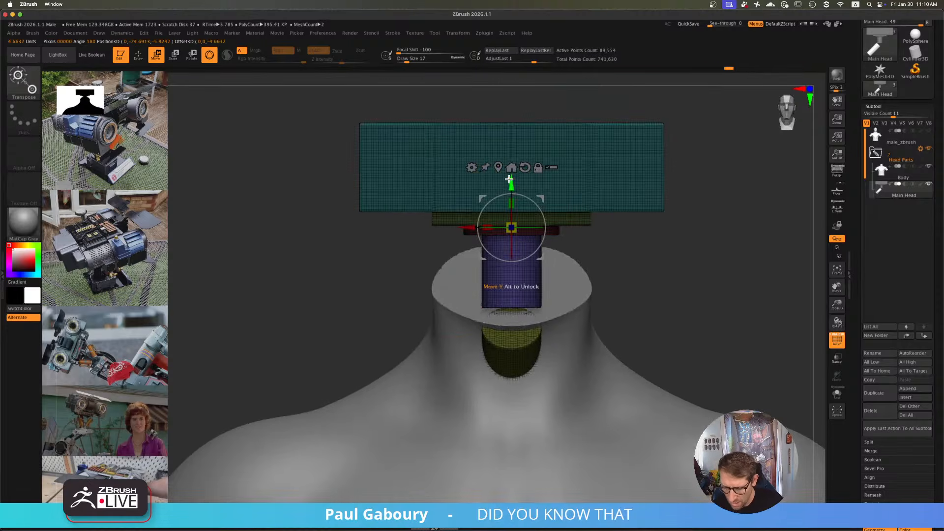
{"action": "left_click_drag", "start_coordinate": [511, 181], "coordinate": [513, 261]}
{"action": "mouse_move", "coordinate": [623, 284]}
{"action": "right_mouse_down", "text": "alt"}
{"action": "mouse_move", "coordinate": [596, 274]}
{"action": "mouse_move", "coordinate": [605, 292]}
{"action": "right_mouse_up", "text": "alt"}
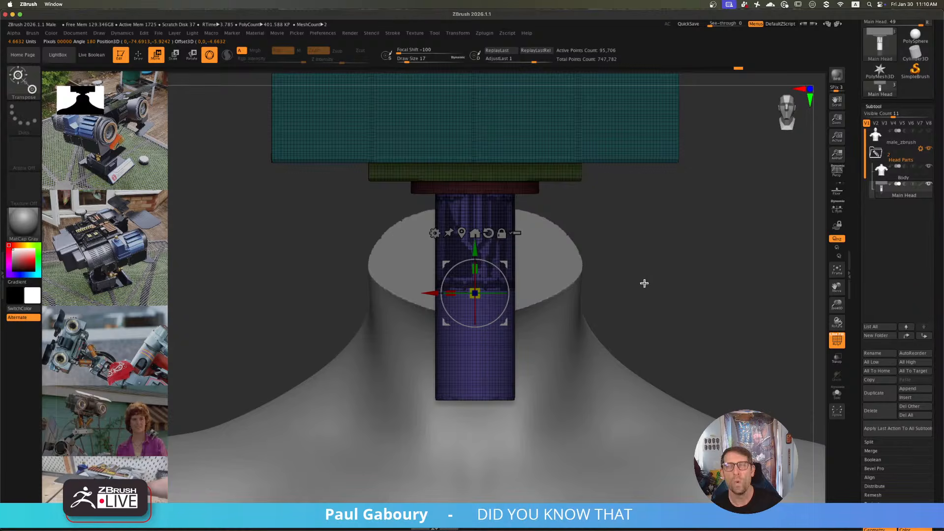
- Turn the post's copy crosswise, with its axis running side to side, at the joint between the two neck segments
{"action": "left_click_drag", "start_coordinate": [512, 307], "coordinate": [518, 234]}
{"action": "mouse_move", "coordinate": [586, 274]}
{"action": "right_mouse_down"}
{"action": "mouse_move", "coordinate": [632, 282]}
{"action": "mouse_move", "coordinate": [607, 293]}
{"action": "mouse_move", "coordinate": [604, 315]}
{"action": "right_mouse_up"}
{"action": "left_click_drag", "start_coordinate": [476, 294], "coordinate": [475, 356]}
{"action": "right_click_drag", "start_coordinate": [575, 344], "coordinate": [573, 330], "text": "ctrl"}
{"action": "right_click_drag", "start_coordinate": [573, 330], "coordinate": [542, 334]}
{"action": "left_click_drag", "start_coordinate": [452, 312], "coordinate": [493, 337]}
- Scale the crosswise joint cylinder down uniformly to about 0.64
{"action": "right_click_drag", "start_coordinate": [565, 320], "coordinate": [566, 306], "text": "ctrl"}
{"action": "right_click_drag", "start_coordinate": [566, 306], "coordinate": [598, 314]}
{"action": "right_click_drag", "start_coordinate": [599, 315], "coordinate": [625, 325], "text": "alt"}
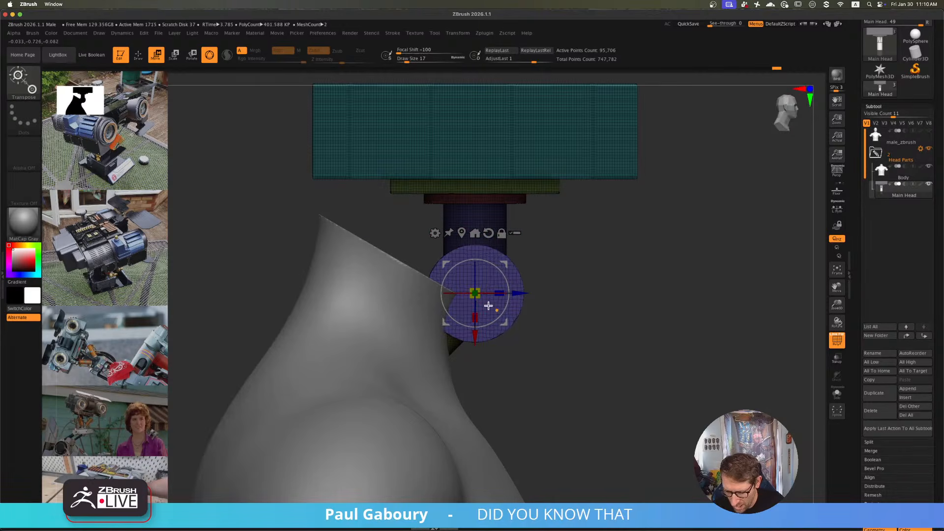
{"action": "left_click_drag", "start_coordinate": [476, 293], "coordinate": [467, 282]}
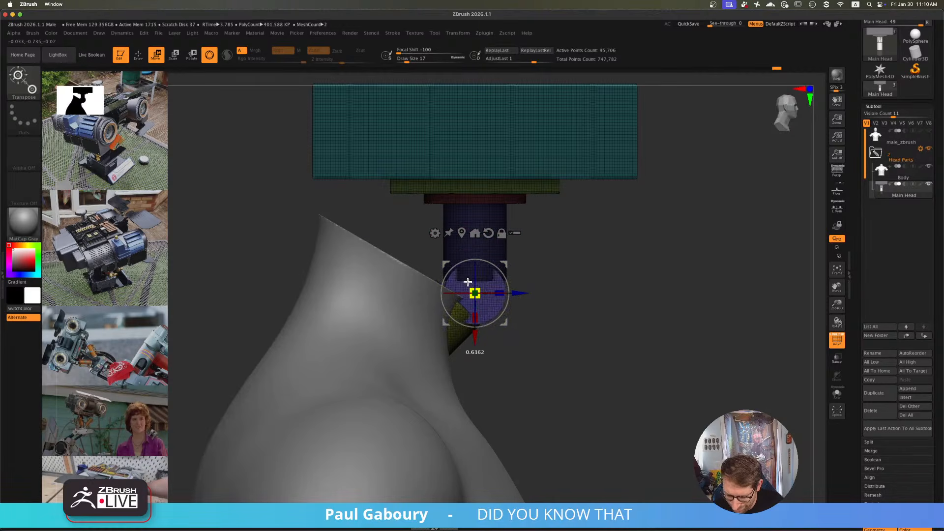
{"action": "right_click_drag", "start_coordinate": [598, 325], "coordinate": [555, 296]}
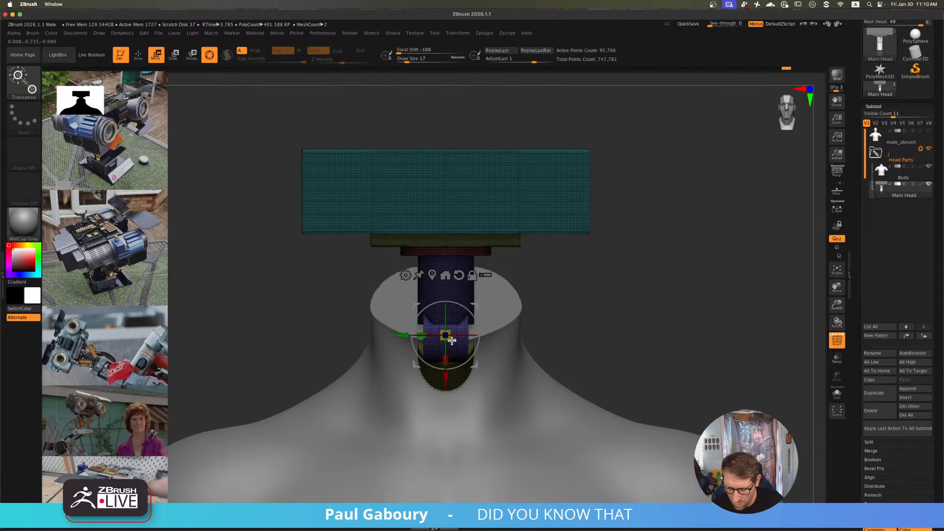
- Scale the crosswise joint cylinder up uniformly until it is wider than the upright neck post
{"action": "left_click_drag", "start_coordinate": [449, 339], "coordinate": [465, 349]}
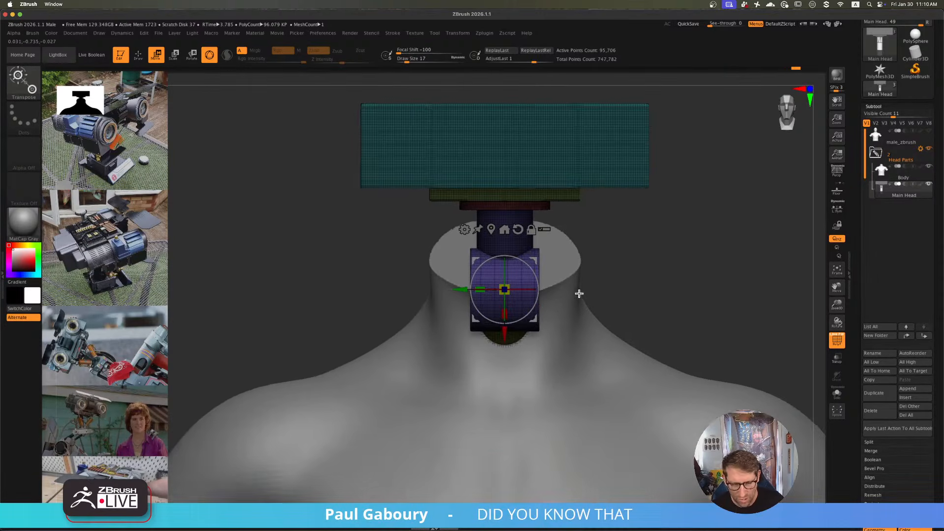
{"action": "right_click_drag", "start_coordinate": [517, 342], "coordinate": [580, 293], "text": "alt"}
- Move the top reference photo down beside the lower reference photos and enlarge the silhouette thumbnail to size 450
{"action": "left_click_drag", "start_coordinate": [99, 109], "coordinate": [160, 189]}
{"action": "key", "text": "z"}
{"action": "left_click_drag", "start_coordinate": [129, 149], "coordinate": [255, 483]}
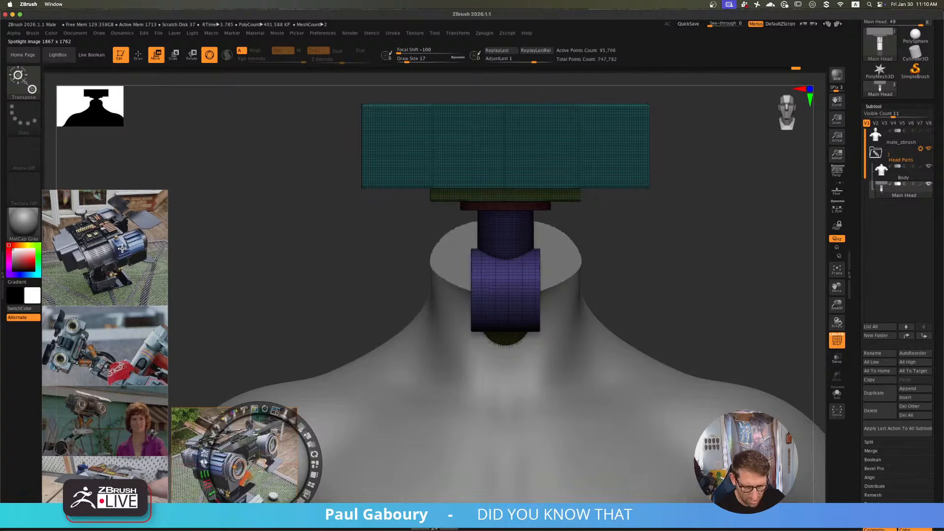
{"action": "key", "text": "z"}
{"action": "left_click_drag", "start_coordinate": [109, 118], "coordinate": [207, 172]}
{"action": "left_click_drag", "start_coordinate": [690, 285], "coordinate": [682, 303], "text": "alt"}
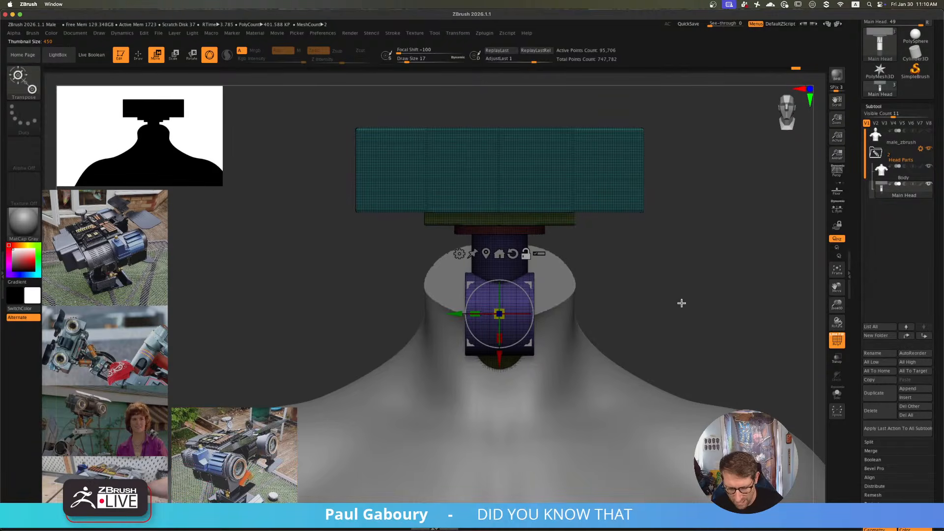
- Adjust the Spotlight background opacity for the reference photos and return to the model
{"action": "key", "text": "z"}
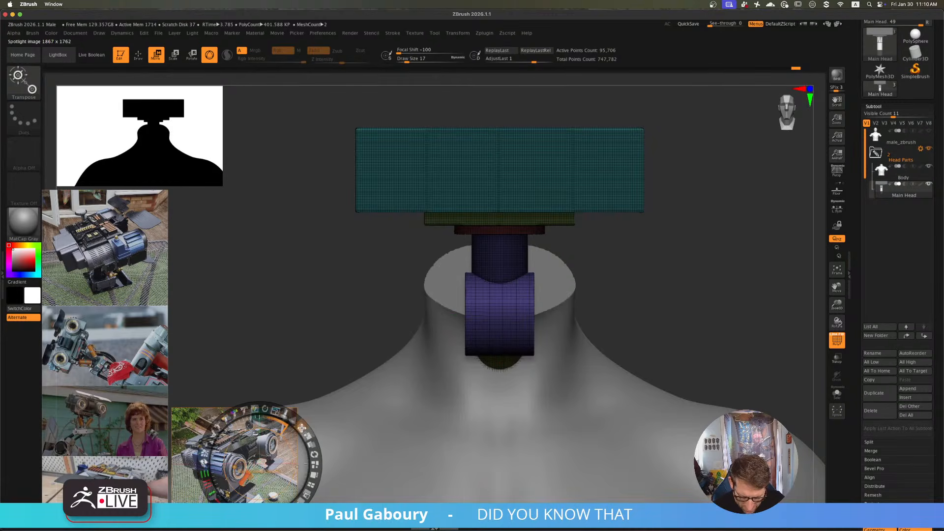
{"action": "left_click_drag", "start_coordinate": [302, 428], "coordinate": [313, 469]}
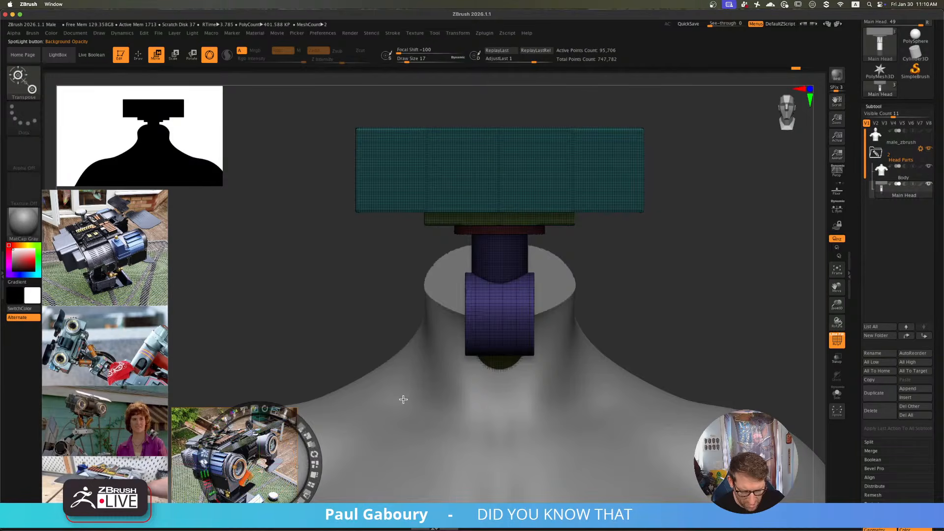
{"action": "key", "text": "z"}
{"action": "scroll", "coordinate": [635, 286], "scroll_direction": "up", "scroll_amount": 5}
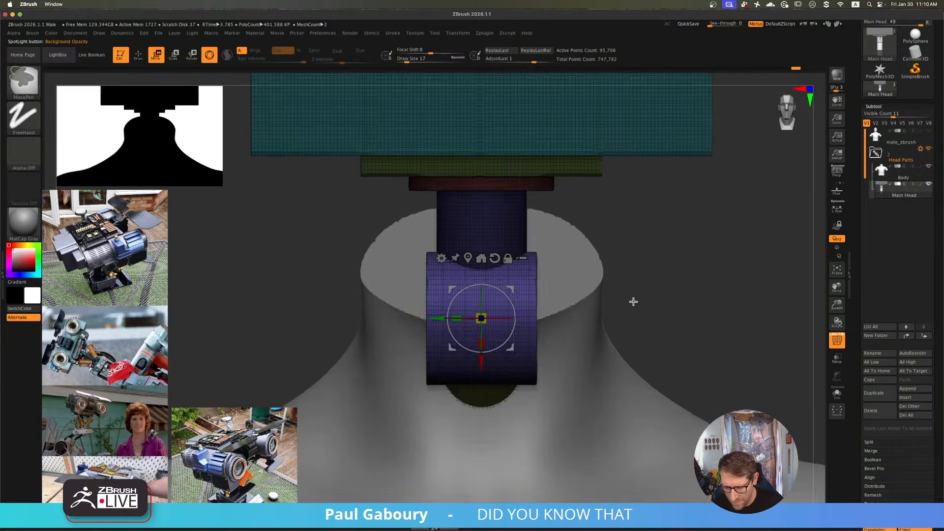
{"action": "scroll", "coordinate": [659, 311], "scroll_direction": "down", "scroll_amount": 5}
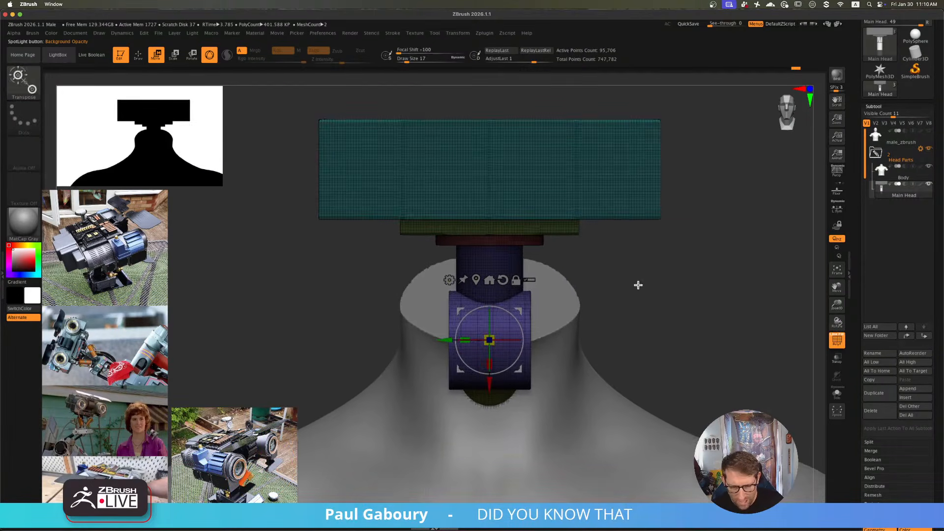
- Select the Body, slice off its neck with a slanted KnifeCurve cut in side view, and remesh it with DynaMesh
{"action": "left_click", "coordinate": [879, 175]}
{"action": "right_click_drag", "start_coordinate": [615, 369], "coordinate": [598, 139], "text": "ctrl"}
{"action": "right_click_drag", "start_coordinate": [499, 406], "coordinate": [509, 347], "text": "alt"}
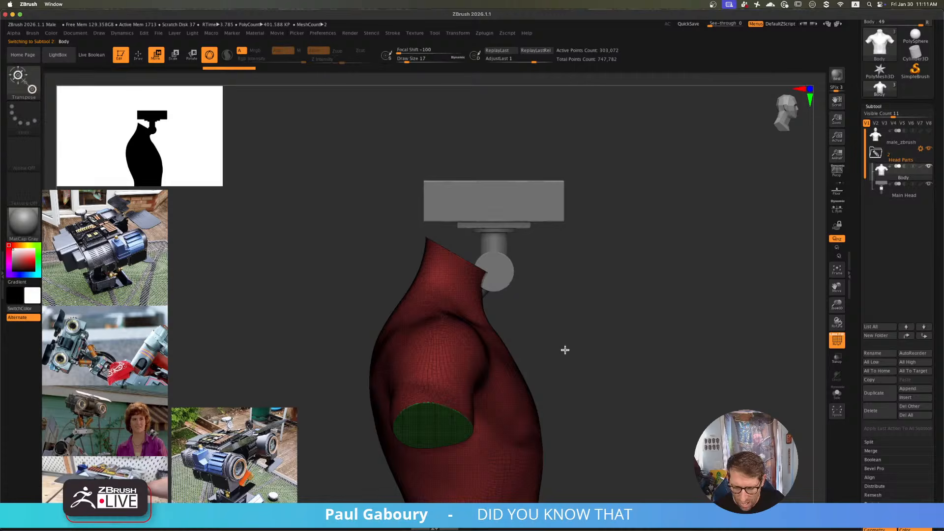
{"action": "left_click_drag", "start_coordinate": [605, 334], "coordinate": [636, 377], "text": "ctrl"}
{"action": "left_click_drag", "start_coordinate": [357, 260], "coordinate": [622, 396], "text": "ctrl+shift"}
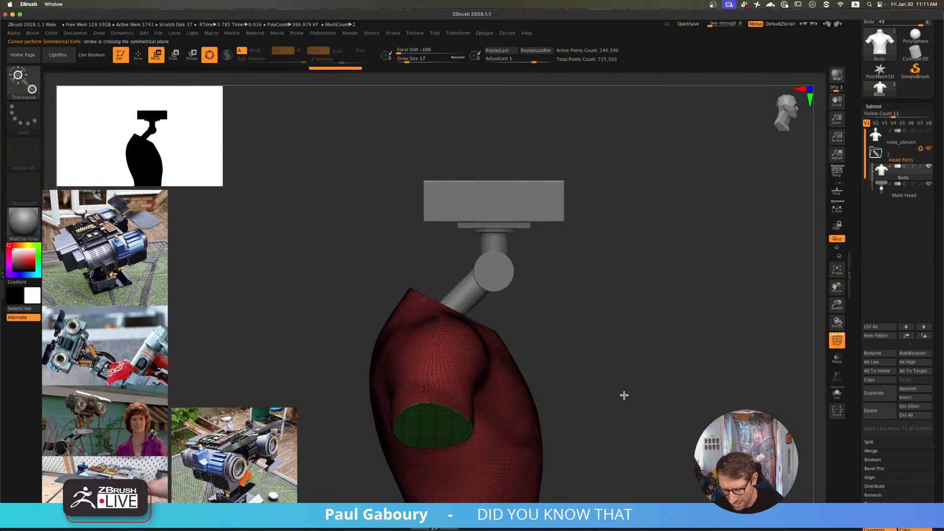
{"action": "right_click_drag", "start_coordinate": [624, 388], "coordinate": [593, 379]}
{"action": "left_click_drag", "start_coordinate": [625, 242], "coordinate": [644, 301], "text": "ctrl"}
{"action": "right_click_drag", "start_coordinate": [601, 319], "coordinate": [601, 343], "text": "alt"}
- Switch to Draw mode, set the brush's Draw Size to about 14.2, and hide the polyframe
{"action": "key", "text": "s"}
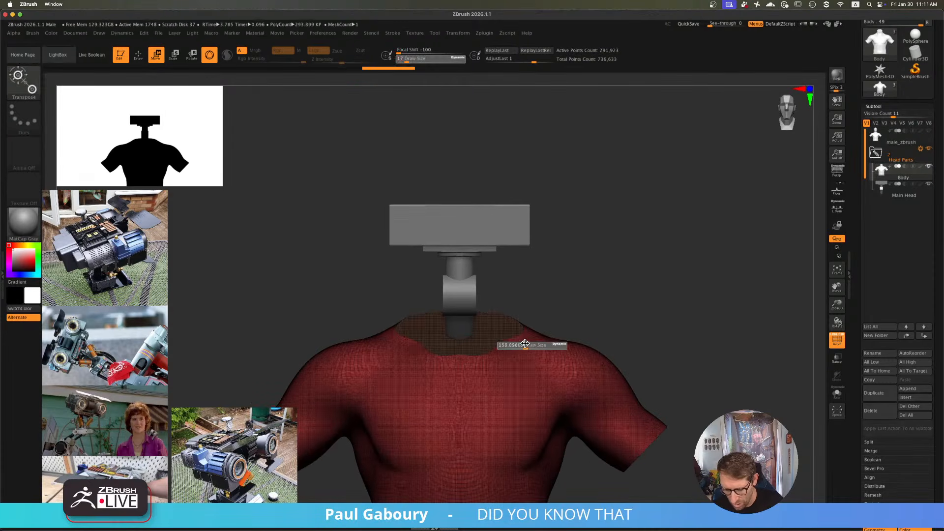
{"action": "left_click_drag", "start_coordinate": [525, 345], "coordinate": [479, 347]}
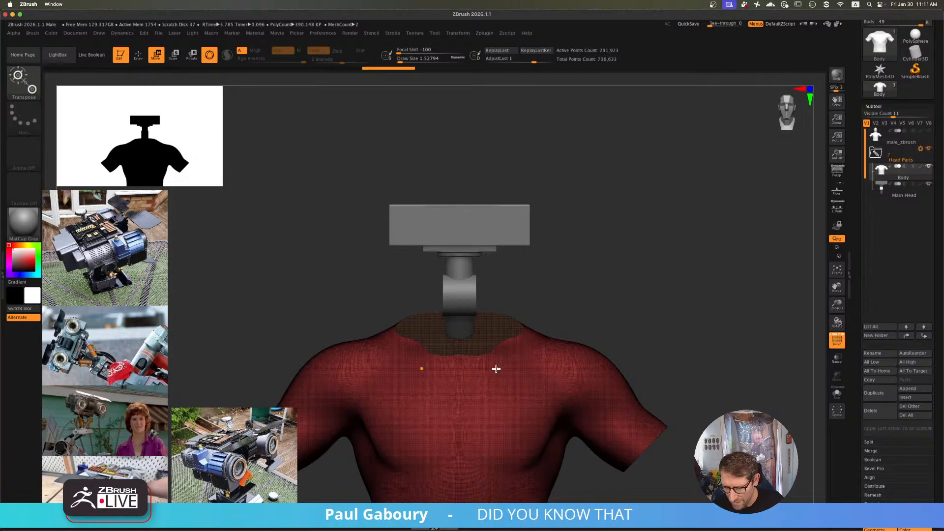
{"action": "key", "text": "q"}
{"action": "key", "text": "s"}
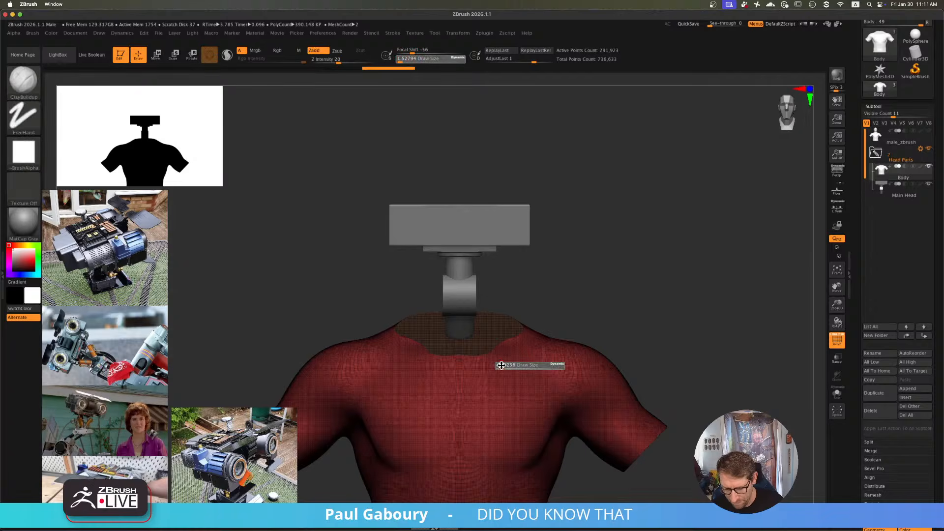
{"action": "left_click_drag", "start_coordinate": [507, 365], "coordinate": [525, 343]}
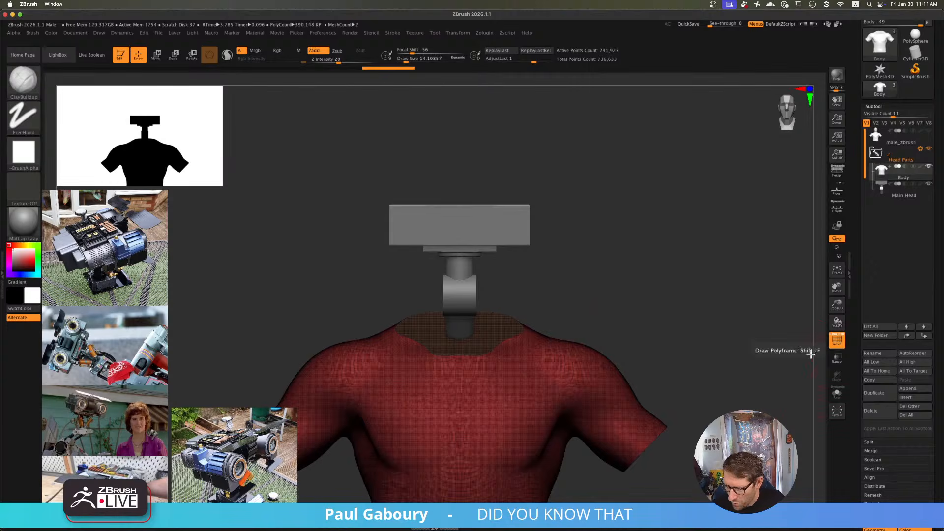
{"action": "key", "text": "shift"}
{"action": "key", "text": "shift+f"}
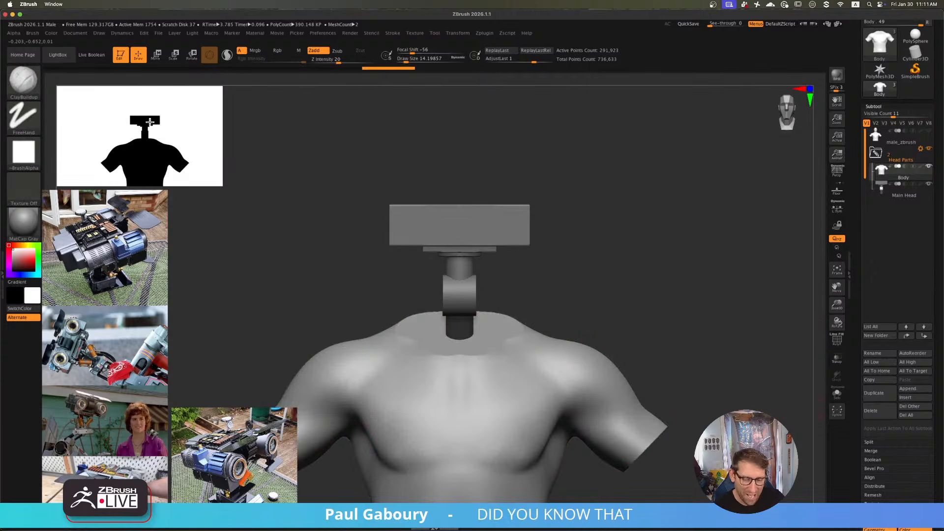
{"action": "mouse_move", "coordinate": [554, 325]}
{"action": "right_mouse_down", "text": "alt"}
{"action": "mouse_move", "coordinate": [565, 258]}
{"action": "mouse_move", "coordinate": [578, 294]}
{"action": "mouse_move", "coordinate": [582, 396]}
{"action": "right_mouse_up", "text": "alt"}
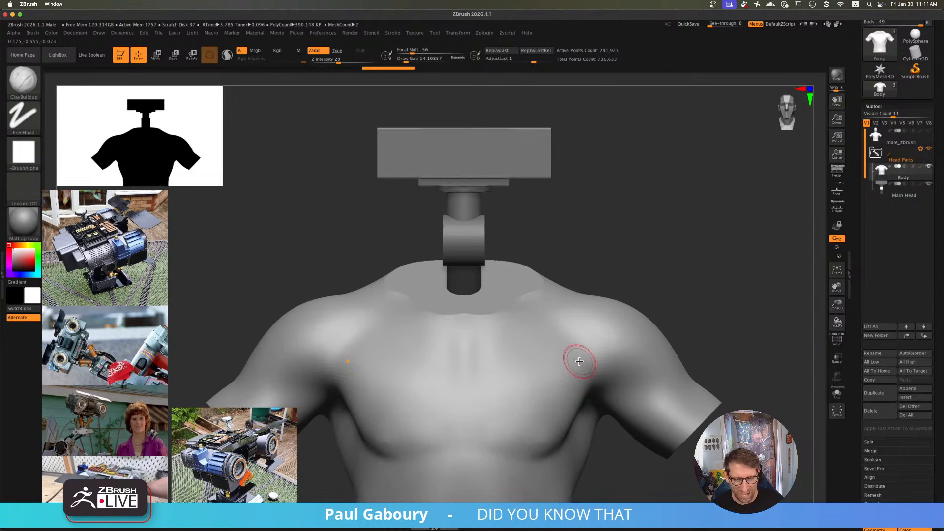
- Select Main Head and center the Move gizmo on the unmasked crosswise joint cylinder
{"action": "mouse_move", "coordinate": [579, 361]}
{"action": "right_mouse_down", "text": "ctrl"}
{"action": "mouse_move", "coordinate": [561, 272]}
{"action": "mouse_move", "coordinate": [532, 268]}
{"action": "mouse_move", "coordinate": [548, 265]}
{"action": "mouse_move", "coordinate": [542, 249]}
{"action": "right_mouse_up", "text": "ctrl"}
{"action": "left_click", "coordinate": [489, 261], "text": "alt"}
{"action": "key", "text": "w"}
{"action": "left_click", "coordinate": [462, 193]}
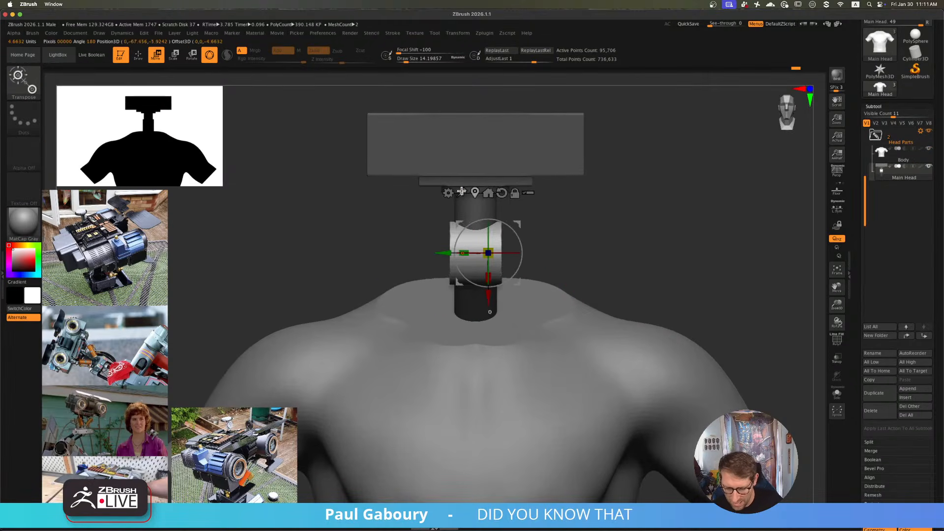
{"action": "key", "text": "s"}
{"action": "left_click", "coordinate": [476, 193]}
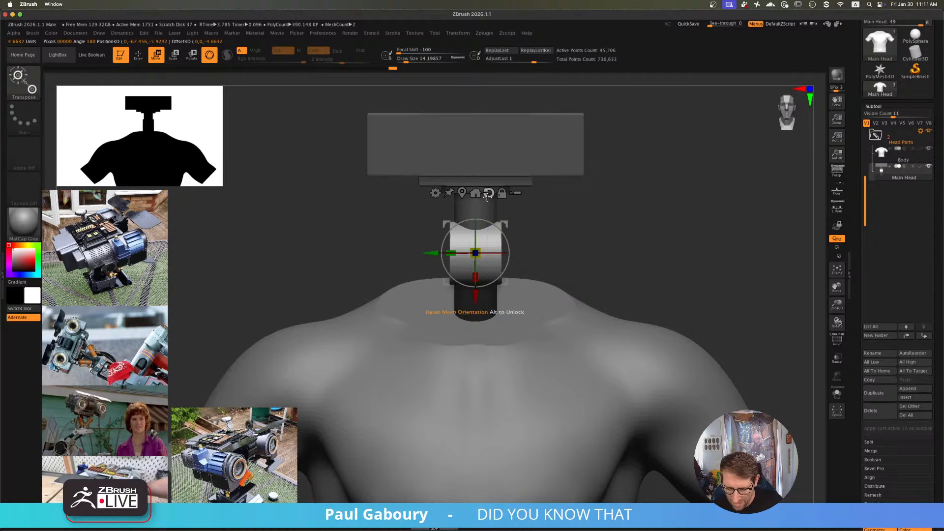
{"action": "mouse_move", "coordinate": [527, 234]}
{"action": "right_mouse_down"}
{"action": "mouse_move", "coordinate": [565, 237]}
{"action": "mouse_move", "coordinate": [592, 264]}
{"action": "mouse_move", "coordinate": [618, 270]}
{"action": "mouse_move", "coordinate": [576, 268]}
{"action": "mouse_move", "coordinate": [589, 274]}
{"action": "right_mouse_up"}
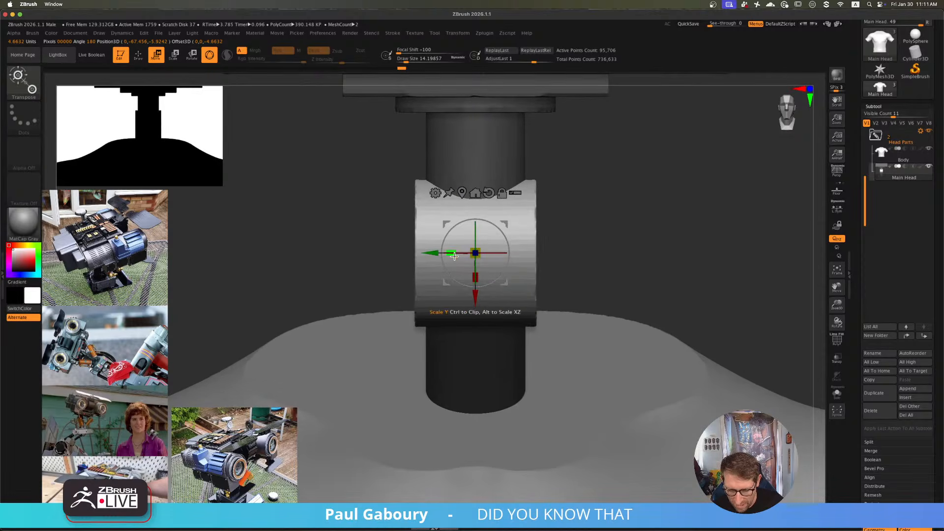
- Shrink the crosswise joint cylinder uniformly, then enlarge its diameter about 1.62 times to match the neck post's width
{"action": "mouse_move", "coordinate": [475, 253]}
{"action": "left_mouse_down"}
{"action": "mouse_move", "coordinate": [465, 237]}
{"action": "mouse_move", "coordinate": [470, 245]}
{"action": "left_mouse_up"}
{"action": "right_click_drag", "start_coordinate": [543, 268], "coordinate": [569, 300]}
{"action": "right_click_drag", "start_coordinate": [569, 300], "coordinate": [565, 291], "text": "ctrl"}
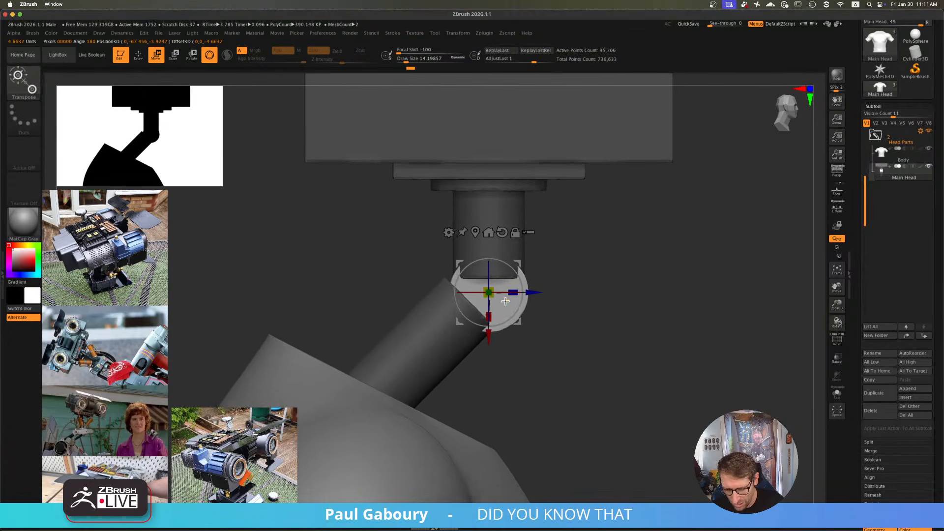
{"action": "left_click_drag", "start_coordinate": [506, 293], "coordinate": [494, 294]}
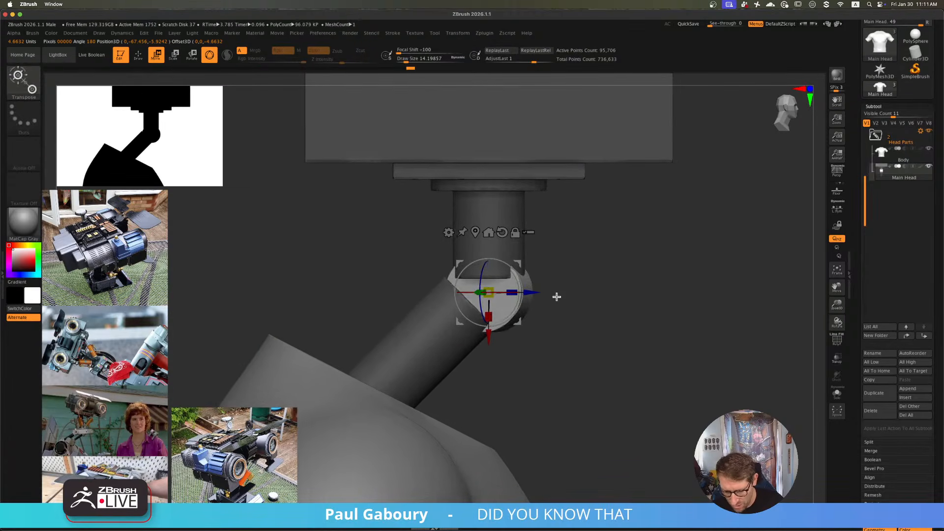
{"action": "key", "text": "ctrl+z"}
{"action": "left_click_drag", "start_coordinate": [489, 292], "coordinate": [481, 281]}
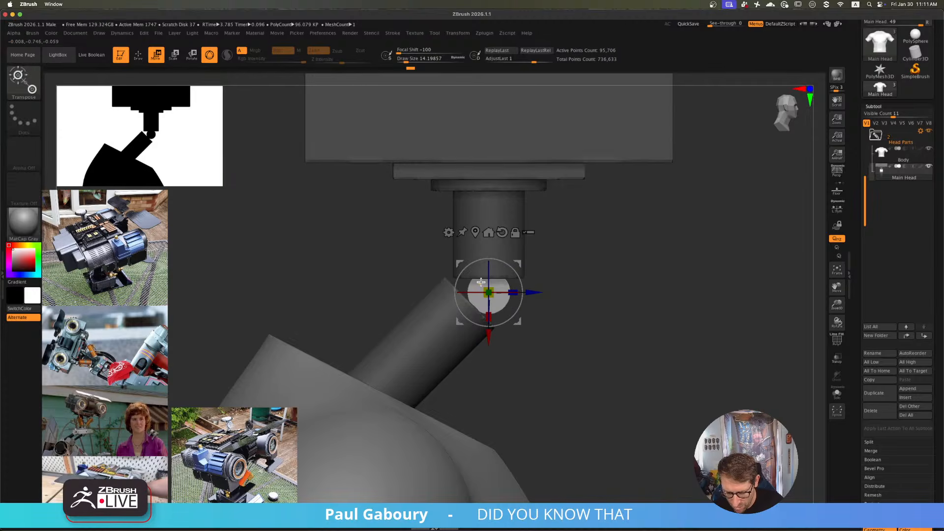
{"action": "mouse_move", "coordinate": [577, 316]}
{"action": "right_mouse_down", "text": "alt"}
{"action": "mouse_move", "coordinate": [590, 329]}
{"action": "mouse_move", "coordinate": [583, 321]}
{"action": "mouse_move", "coordinate": [577, 331]}
{"action": "right_mouse_up", "text": "alt"}
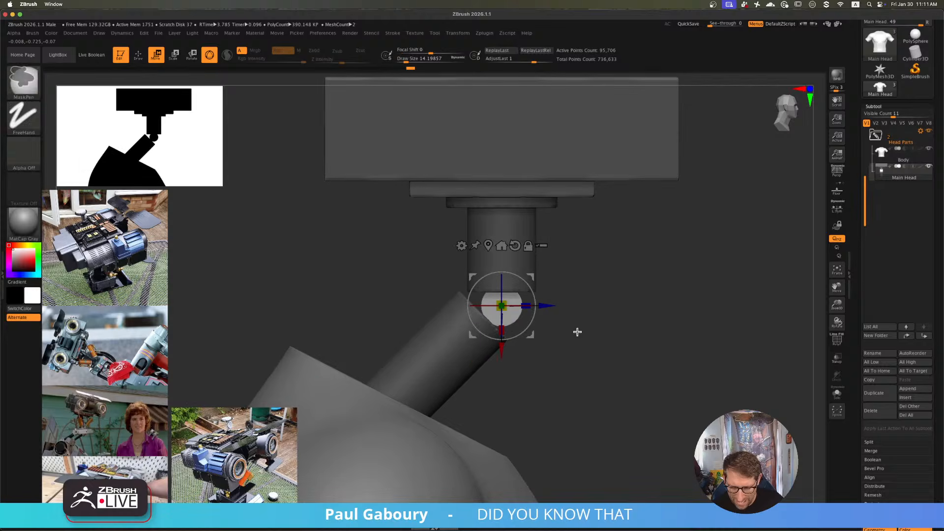
{"action": "left_click_drag", "start_coordinate": [504, 308], "coordinate": [518, 319]}
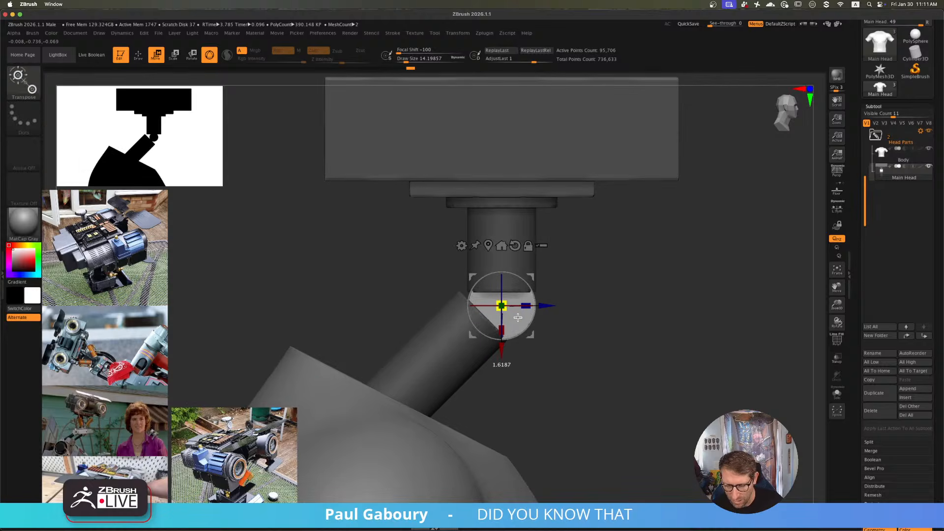
- Return to Draw mode and clear the mask on Main Head
{"action": "right_click_drag", "start_coordinate": [605, 329], "coordinate": [604, 322], "text": "ctrl"}
{"action": "right_click_drag", "start_coordinate": [604, 322], "coordinate": [598, 292]}
{"action": "key", "text": "q"}
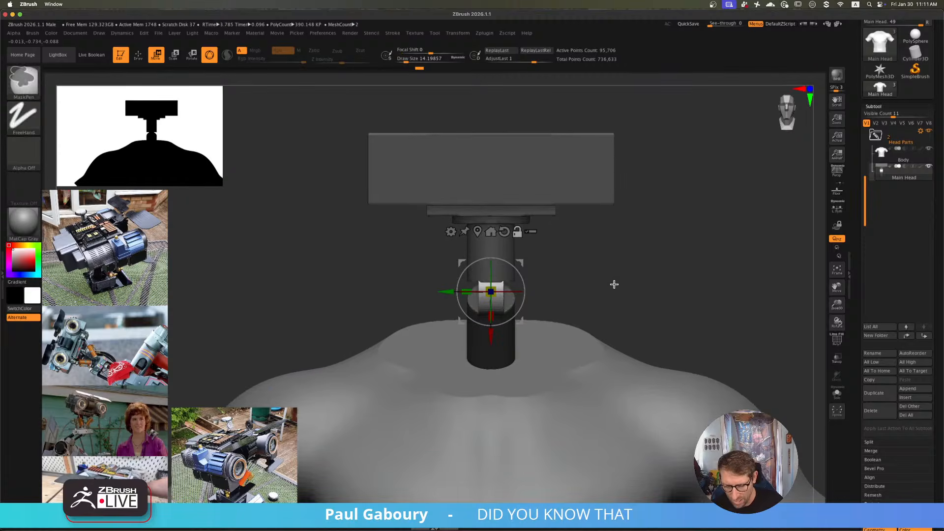
{"action": "left_click", "coordinate": [615, 281], "text": "ctrl"}
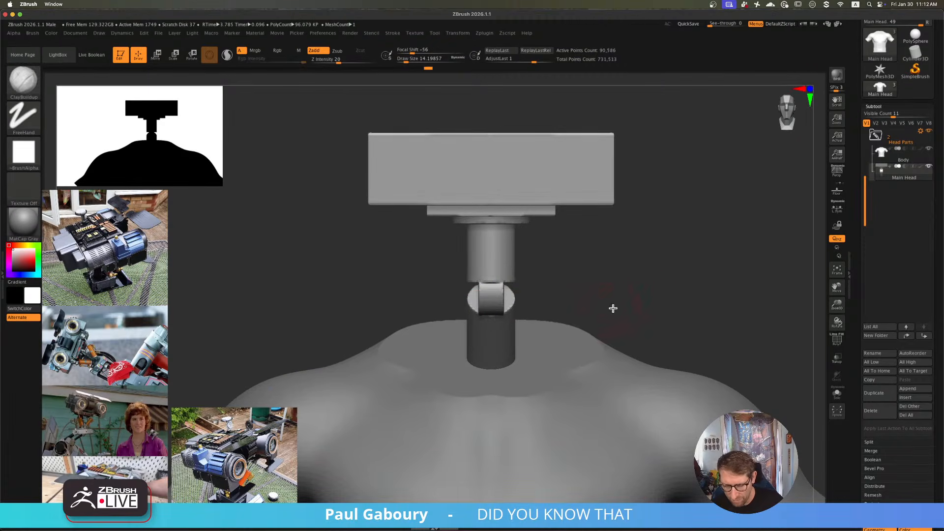
- Display the polyframe, isolate the joint cylinder's polygroup to inspect which parts share it, and show all parts again
{"action": "right_click_drag", "start_coordinate": [552, 316], "coordinate": [526, 312], "text": "ctrl"}
{"action": "key", "text": "shift+f"}
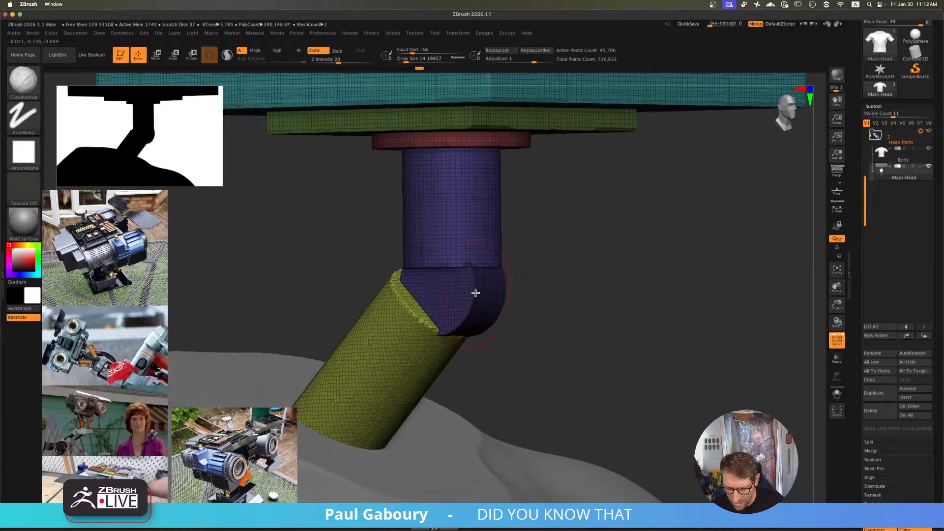
{"action": "left_click", "coordinate": [478, 301], "text": "ctrl+shift"}
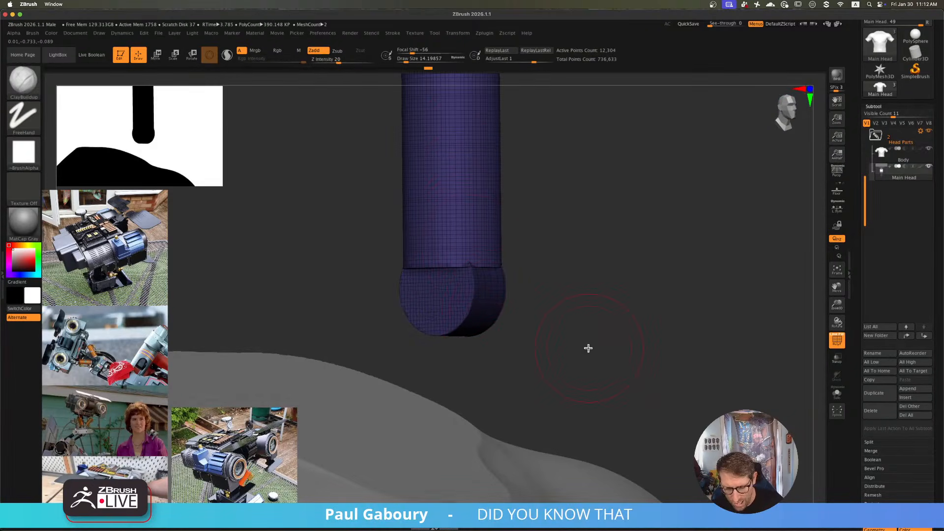
{"action": "left_click", "coordinate": [586, 347], "text": "ctrl+shift"}
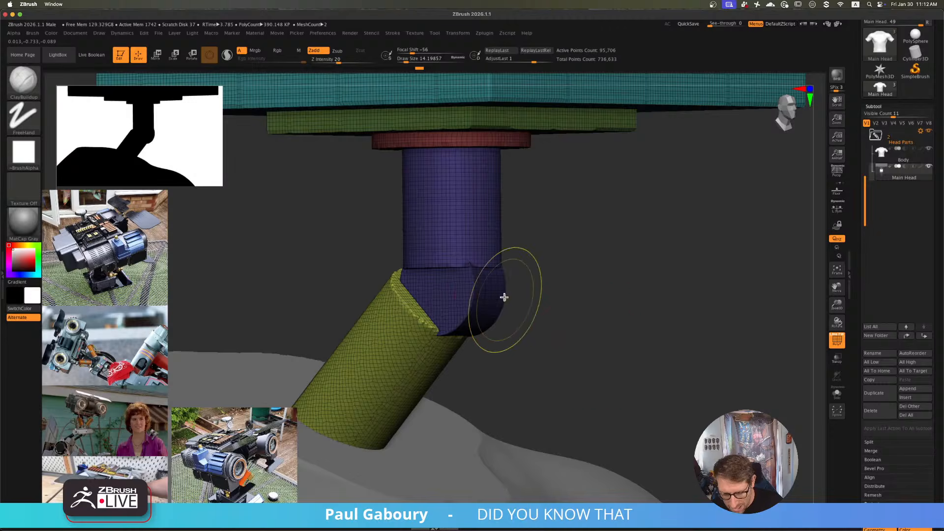
- Isolate the complete crosswise joint cylinder, assign it its own polygroup, and remesh Main Head with all parts shown
{"action": "right_click_drag", "start_coordinate": [501, 297], "coordinate": [532, 308], "text": "ctrl"}
{"action": "left_click", "coordinate": [495, 274], "text": "ctrl+shift"}
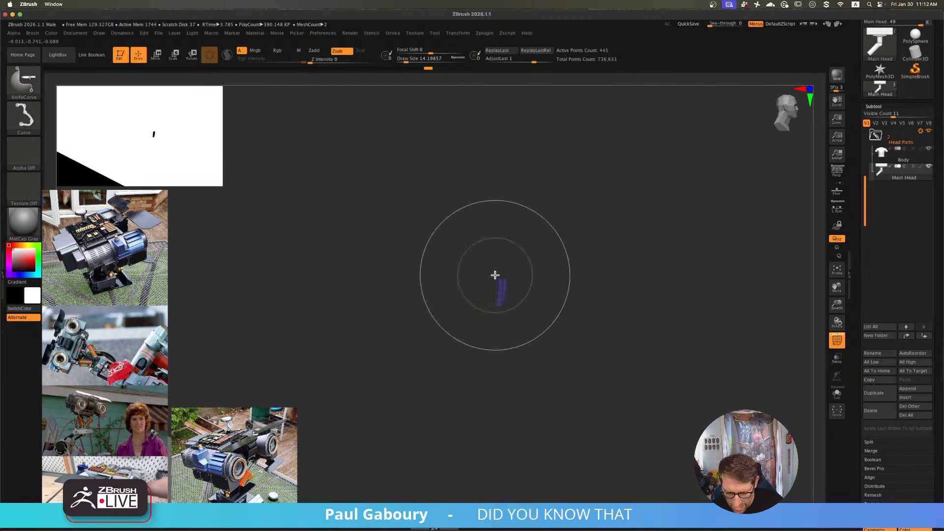
{"action": "key", "text": "ctrl+shift+a"}
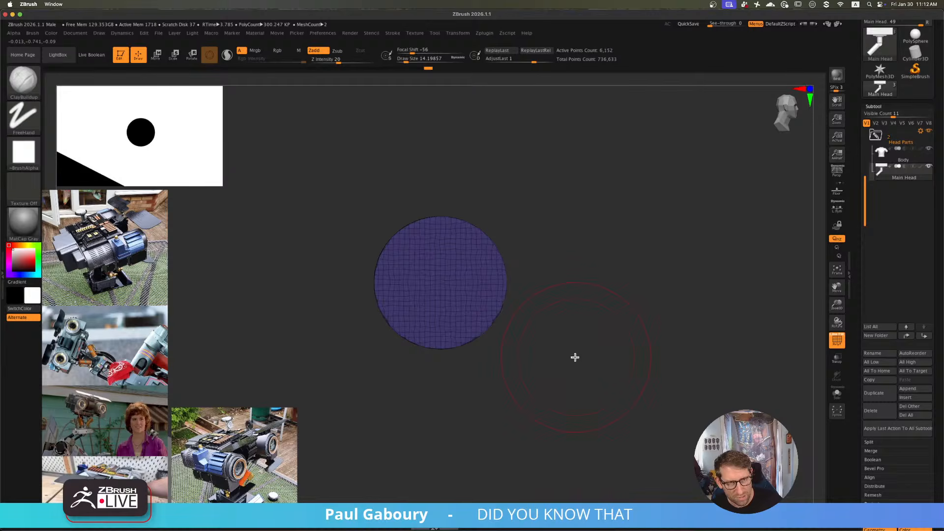
{"action": "key", "text": "ctrl+w"}
{"action": "left_click", "coordinate": [592, 333], "text": "ctrl+shift"}
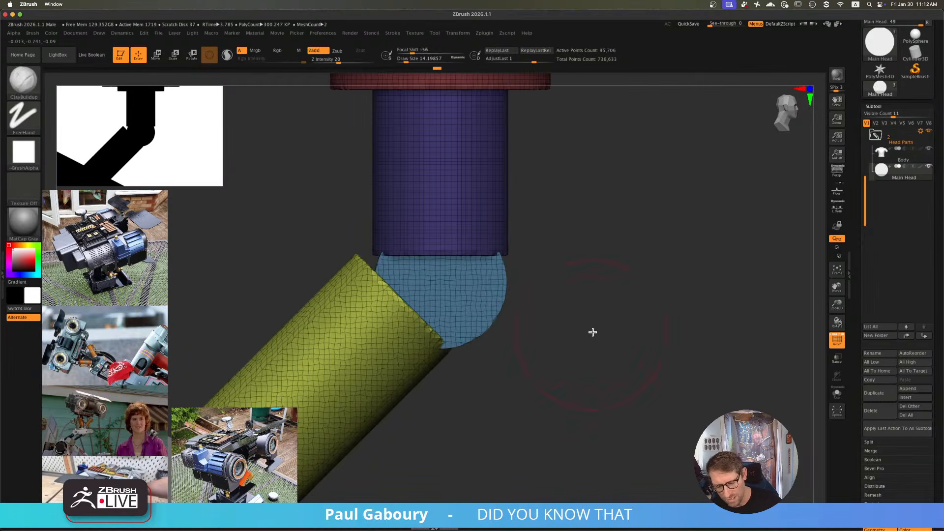
{"action": "left_click_drag", "start_coordinate": [610, 288], "coordinate": [643, 371], "text": "ctrl"}
- Isolate and hide the joint and tilted neck polygroups in turn to check their separation, then restore full visibility
{"action": "right_click_drag", "start_coordinate": [638, 351], "coordinate": [548, 300], "text": "ctrl"}
{"action": "mouse_move", "coordinate": [549, 300]}
{"action": "right_mouse_down"}
{"action": "mouse_move", "coordinate": [538, 288]}
{"action": "mouse_move", "coordinate": [489, 295]}
{"action": "right_mouse_up"}
{"action": "left_click", "coordinate": [489, 296], "text": "ctrl+shift"}
{"action": "left_click", "coordinate": [607, 314], "text": "ctrl+shift"}
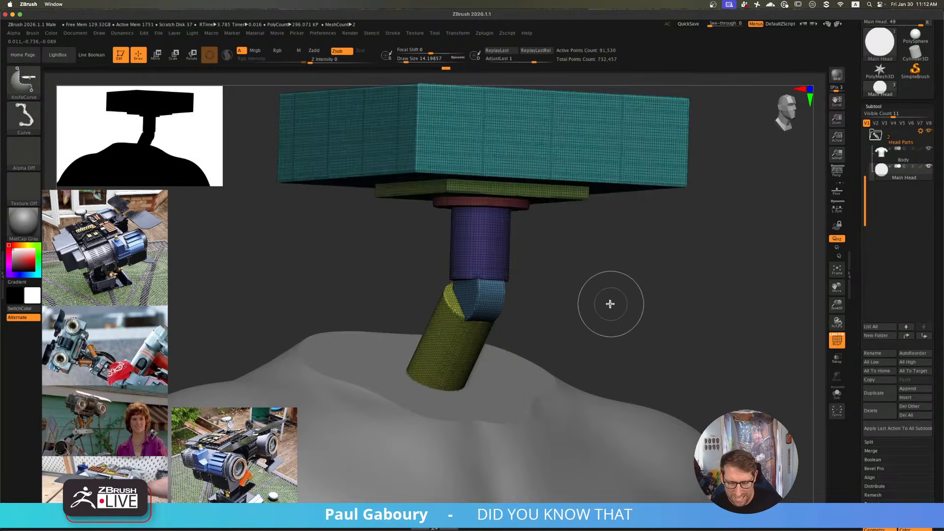
{"action": "left_click", "coordinate": [489, 302], "text": "ctrl+shift"}
{"action": "left_click", "coordinate": [489, 301], "text": "ctrl+shift"}
{"action": "left_click", "coordinate": [479, 320], "text": "ctrl+shift"}
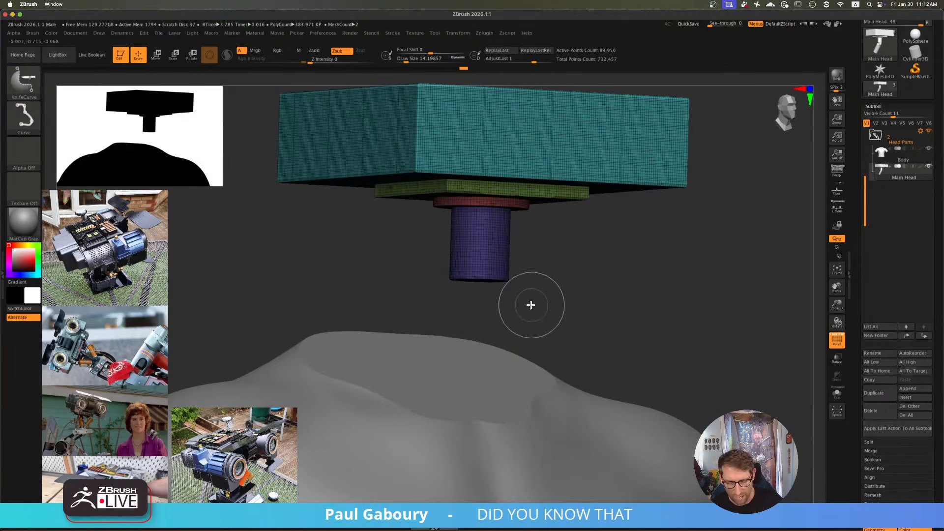
{"action": "left_click", "coordinate": [616, 289], "text": "ctrl+shift"}
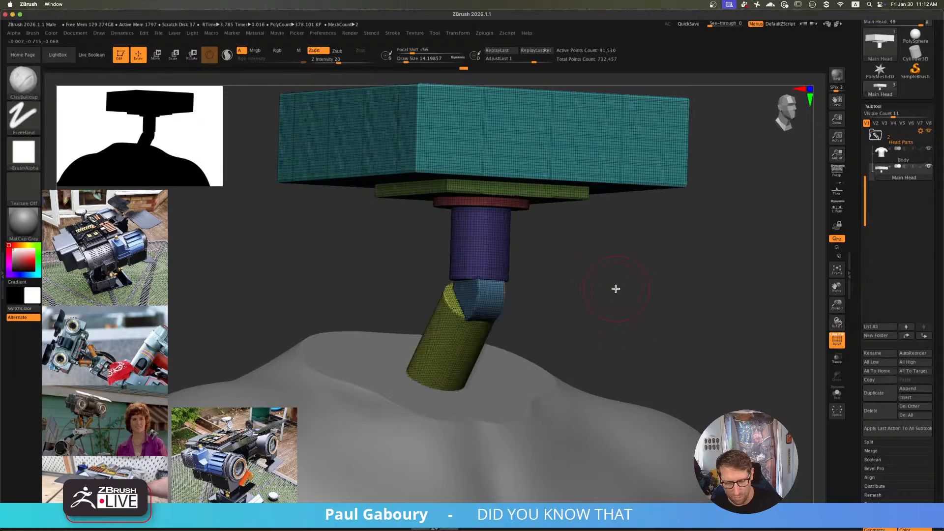
{"action": "right_click_drag", "start_coordinate": [616, 289], "coordinate": [587, 295]}
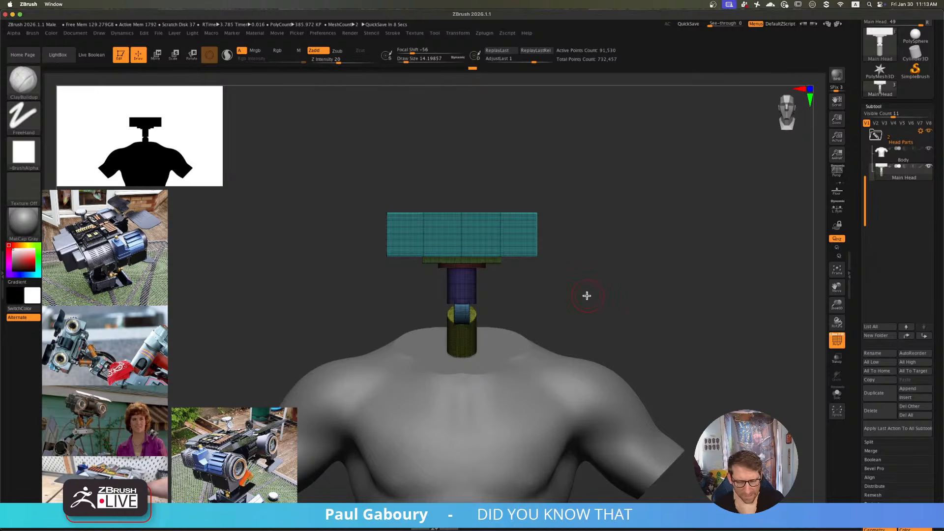
- Make Body the active subtool, assign it one new polygroup, and turn off the polyframe display
{"action": "mouse_move", "coordinate": [573, 299]}
{"action": "left_mouse_down", "text": "alt"}
{"action": "mouse_move", "coordinate": [579, 265]}
{"action": "mouse_move", "coordinate": [588, 293]}
{"action": "left_mouse_up", "text": "alt"}
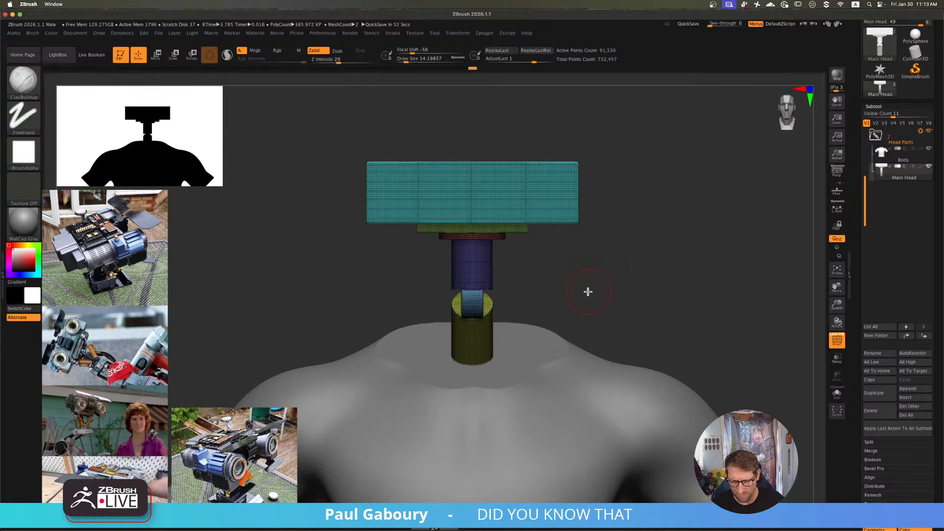
{"action": "left_click_drag", "start_coordinate": [585, 296], "coordinate": [578, 249], "text": "alt"}
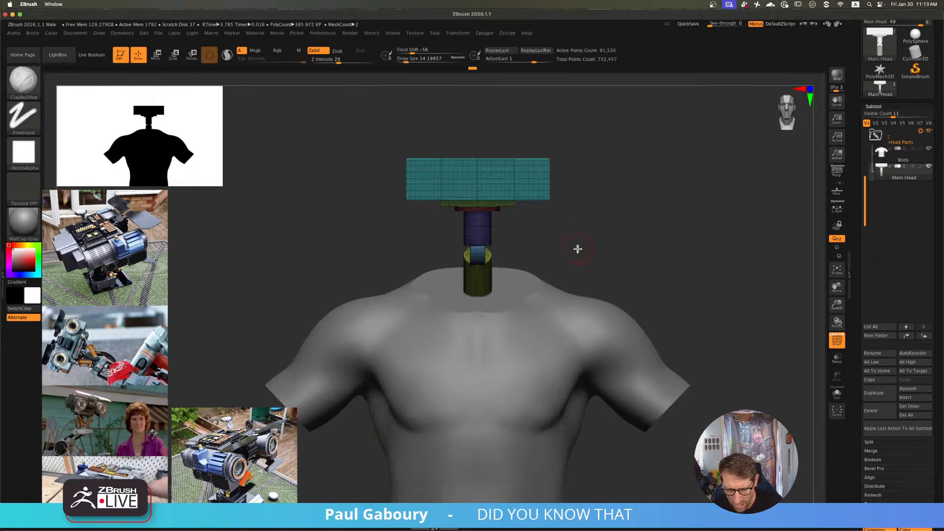
{"action": "left_click", "coordinate": [554, 329], "text": "alt"}
{"action": "right_click_drag", "start_coordinate": [541, 329], "coordinate": [551, 304], "text": "alt"}
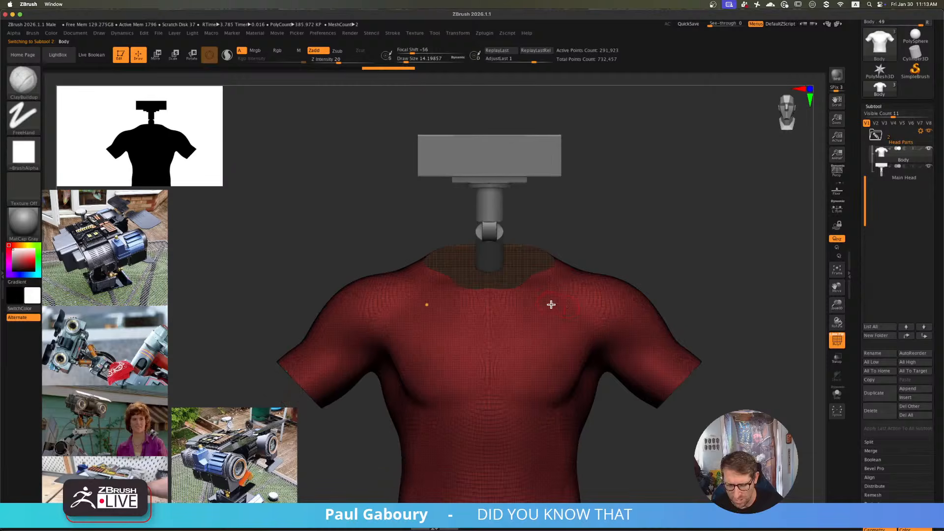
{"action": "key", "text": "ctrl"}
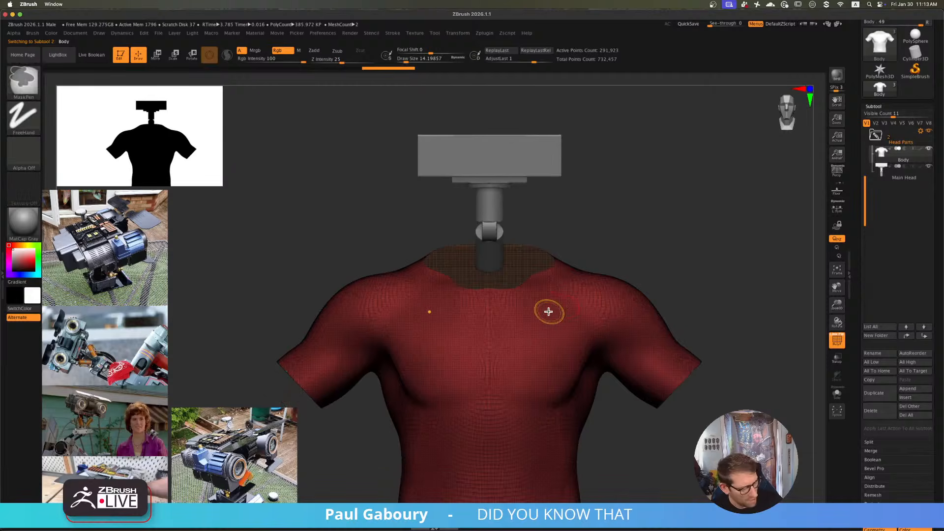
{"action": "key", "text": "ctrl+w"}
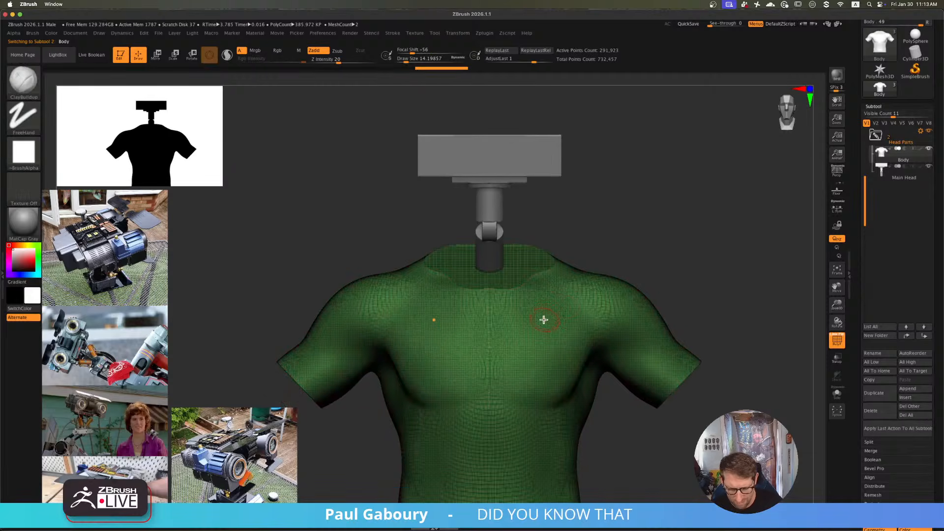
{"action": "key", "text": "shift+f"}
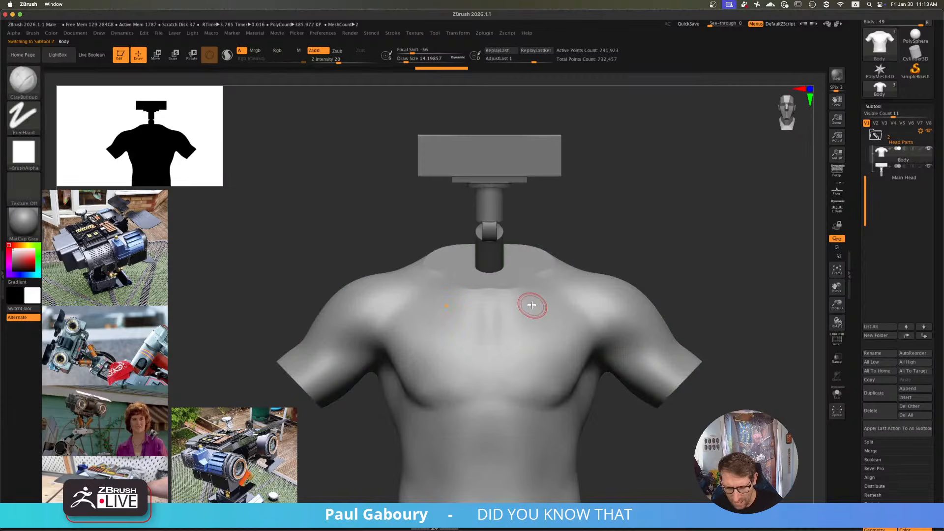
- Set the draw size to about 44 and smooth the rim of the neck cut on the front and side
{"action": "key", "text": "s"}
{"action": "left_click_drag", "start_coordinate": [532, 307], "coordinate": [539, 307]}
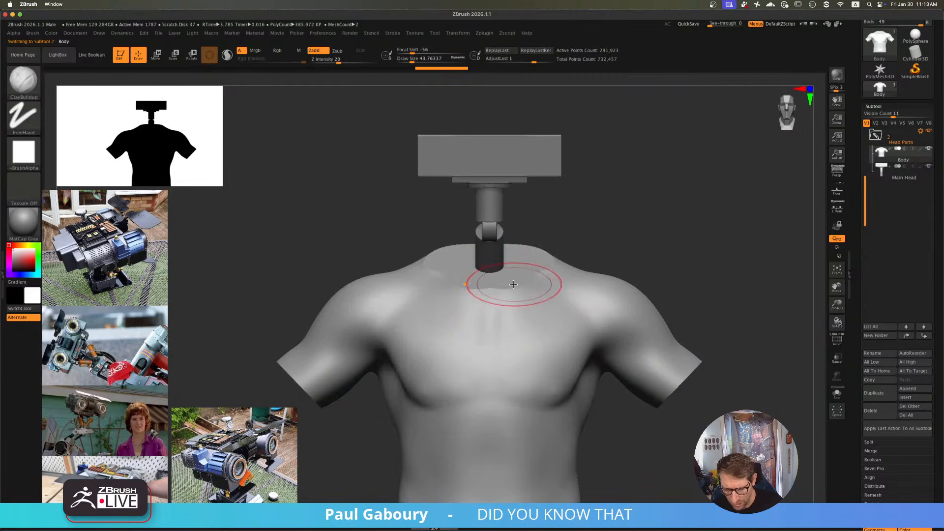
{"action": "left_click_drag", "start_coordinate": [525, 275], "coordinate": [525, 283], "text": "shift"}
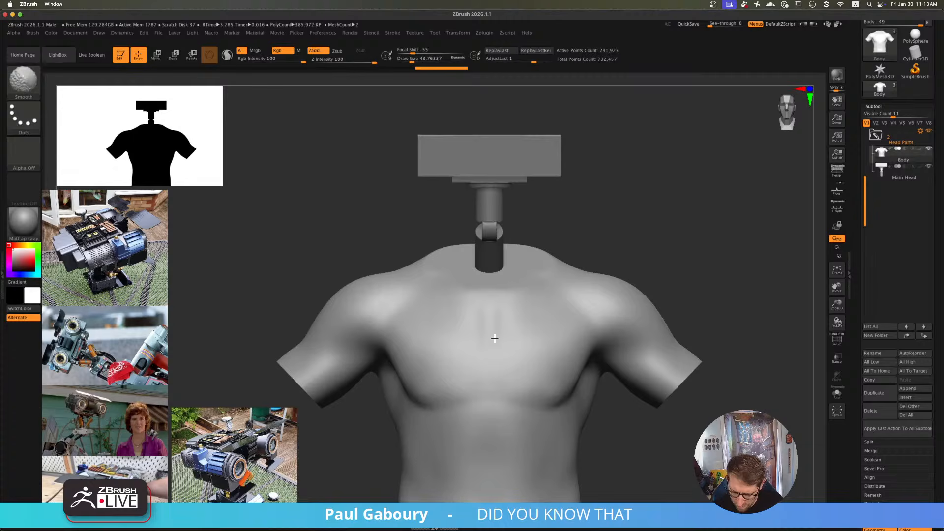
{"action": "left_click_drag", "start_coordinate": [383, 285], "coordinate": [543, 286], "text": "shift"}
{"action": "right_click_drag", "start_coordinate": [527, 274], "coordinate": [555, 288]}
{"action": "left_click_drag", "start_coordinate": [546, 293], "coordinate": [468, 254], "text": "shift"}
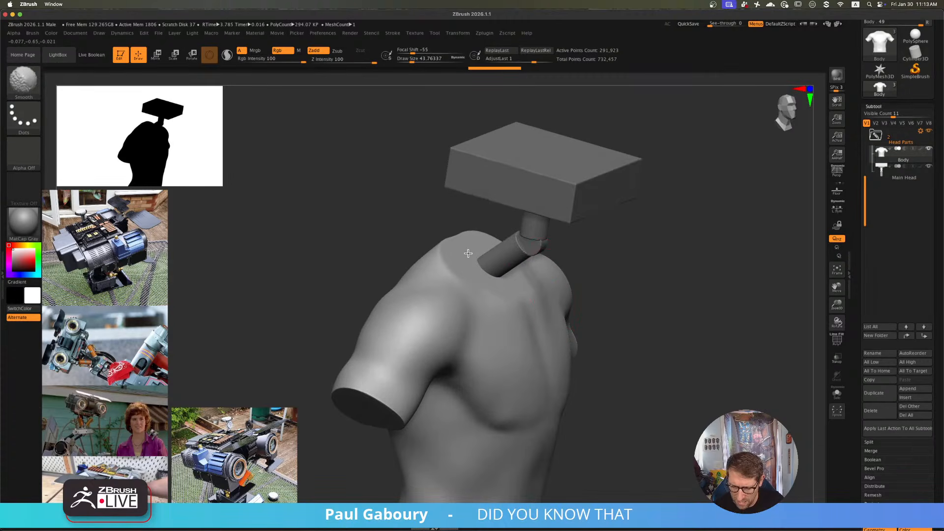
{"action": "right_click_drag", "start_coordinate": [457, 240], "coordinate": [529, 285]}
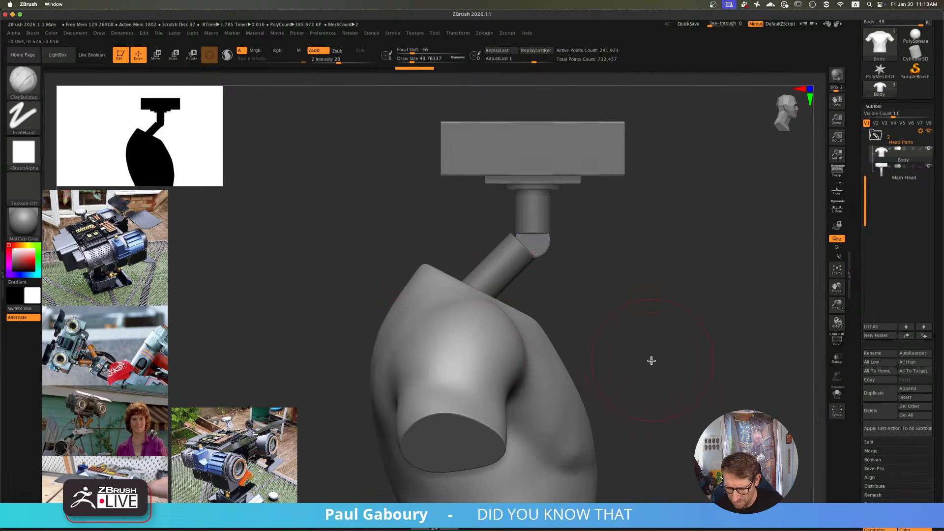
- Reduce the draw size to about 18 and switch to the DamStandard brush
{"action": "mouse_move", "coordinate": [652, 361]}
{"action": "right_mouse_down"}
{"action": "mouse_move", "coordinate": [610, 339]}
{"action": "mouse_move", "coordinate": [654, 275]}
{"action": "right_mouse_up"}
{"action": "key", "text": "s"}
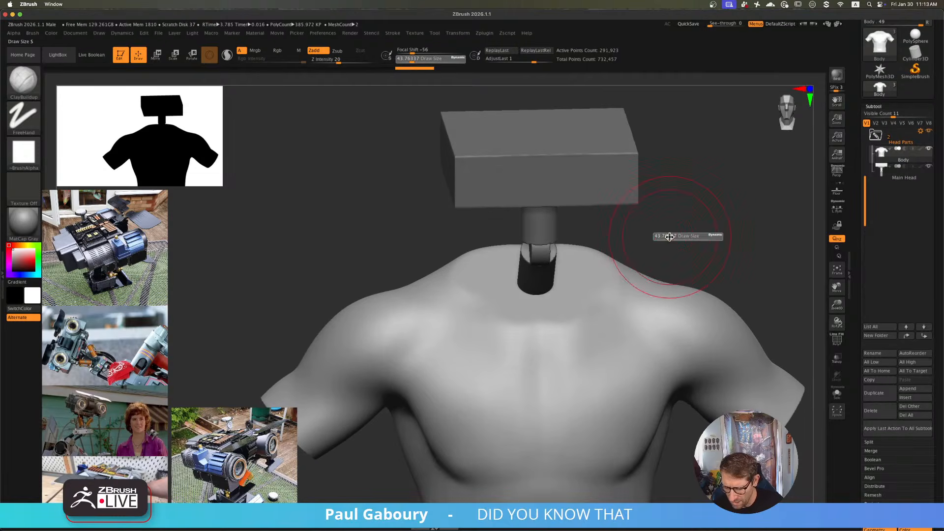
{"action": "left_click_drag", "start_coordinate": [670, 237], "coordinate": [664, 238]}
{"action": "mouse_move", "coordinate": [662, 246]}
{"action": "right_mouse_down"}
{"action": "mouse_move", "coordinate": [597, 287]}
{"action": "mouse_move", "coordinate": [629, 287]}
{"action": "mouse_move", "coordinate": [596, 319]}
{"action": "right_mouse_up"}
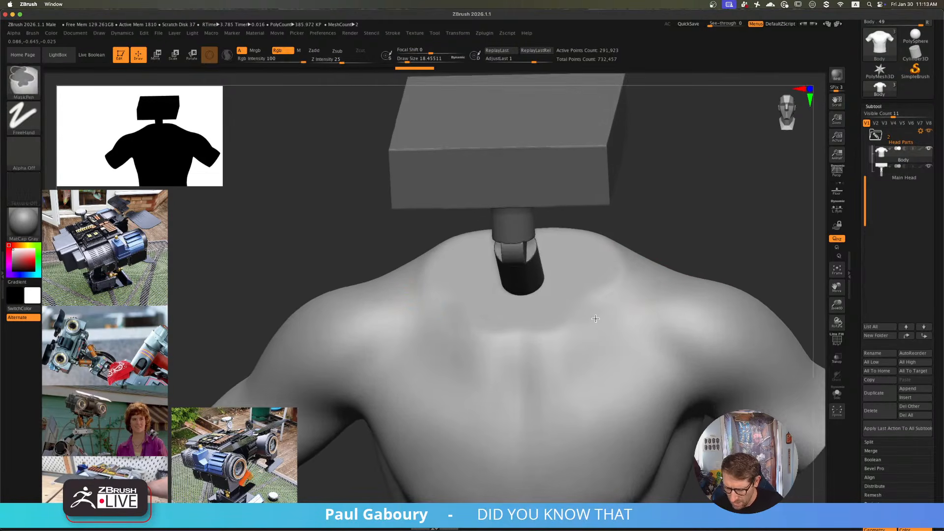
{"action": "key", "text": "b"}
{"action": "key", "text": "d"}
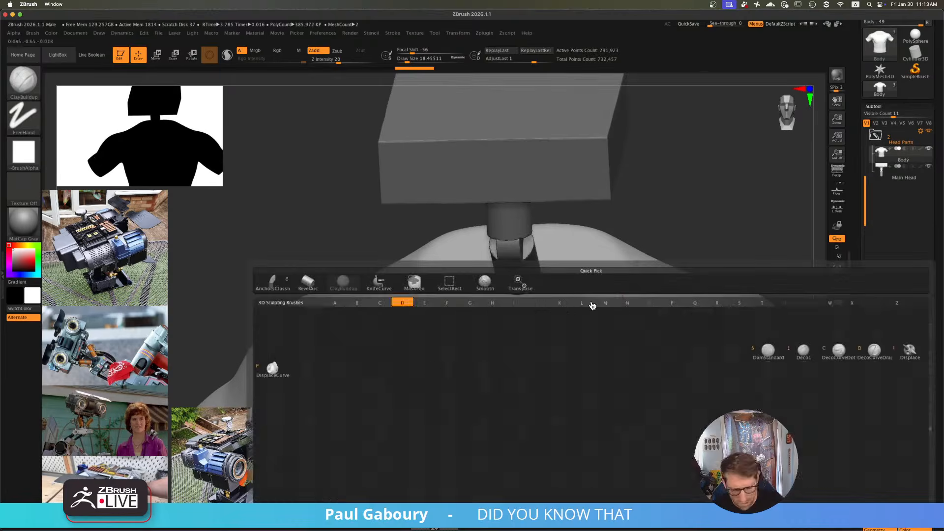
{"action": "key", "text": "s"}
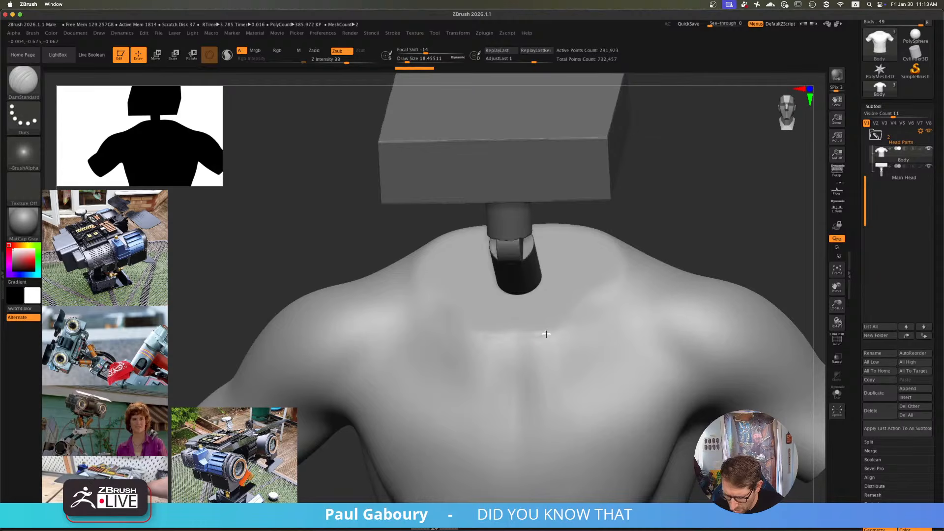
- Try carving a freehand groove along the front and side edges of the neck cut, and undo the strokes
{"action": "mouse_move", "coordinate": [546, 334]}
{"action": "left_mouse_down"}
{"action": "mouse_move", "coordinate": [519, 335]}
{"action": "mouse_move", "coordinate": [528, 336]}
{"action": "left_mouse_up"}
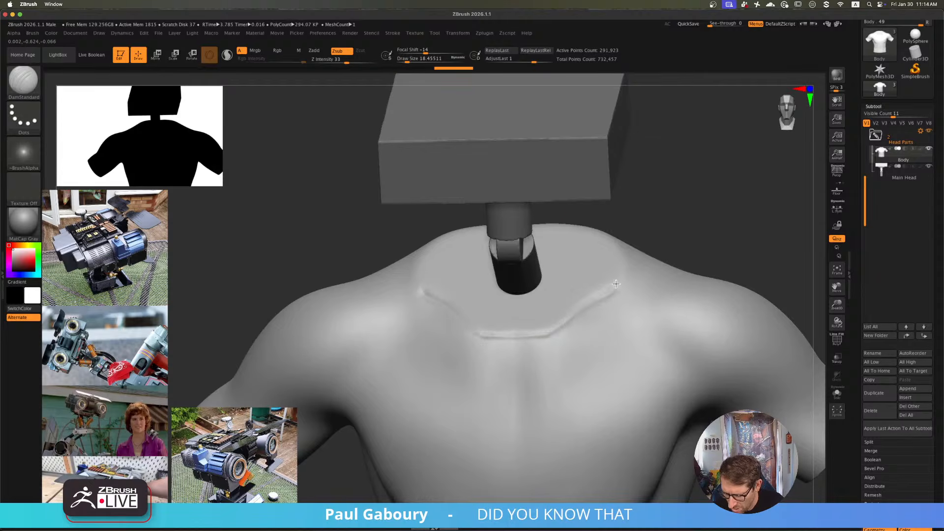
{"action": "left_click_drag", "start_coordinate": [617, 284], "coordinate": [623, 259]}
{"action": "right_click_drag", "start_coordinate": [586, 235], "coordinate": [597, 316], "text": "ctrl"}
{"action": "mouse_move", "coordinate": [623, 350]}
{"action": "right_mouse_down", "text": "alt"}
{"action": "mouse_move", "coordinate": [559, 338]}
{"action": "mouse_move", "coordinate": [566, 328]}
{"action": "mouse_move", "coordinate": [570, 342]}
{"action": "right_mouse_up", "text": "alt"}
{"action": "mouse_move", "coordinate": [571, 342]}
{"action": "right_mouse_down"}
{"action": "mouse_move", "coordinate": [599, 335]}
{"action": "mouse_move", "coordinate": [582, 343]}
{"action": "right_mouse_up"}
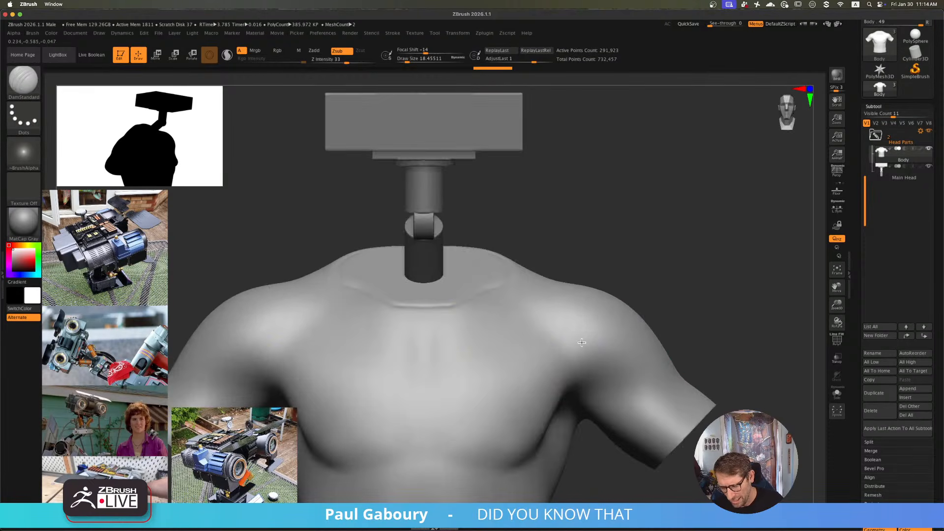
{"action": "right_click_drag", "start_coordinate": [454, 321], "coordinate": [463, 339], "text": "ctrl"}
{"action": "mouse_move", "coordinate": [463, 340]}
{"action": "right_mouse_down", "text": "alt"}
{"action": "mouse_move", "coordinate": [542, 329]}
{"action": "mouse_move", "coordinate": [559, 342]}
{"action": "right_mouse_up", "text": "alt"}
{"action": "key", "text": "ctrl+z"}
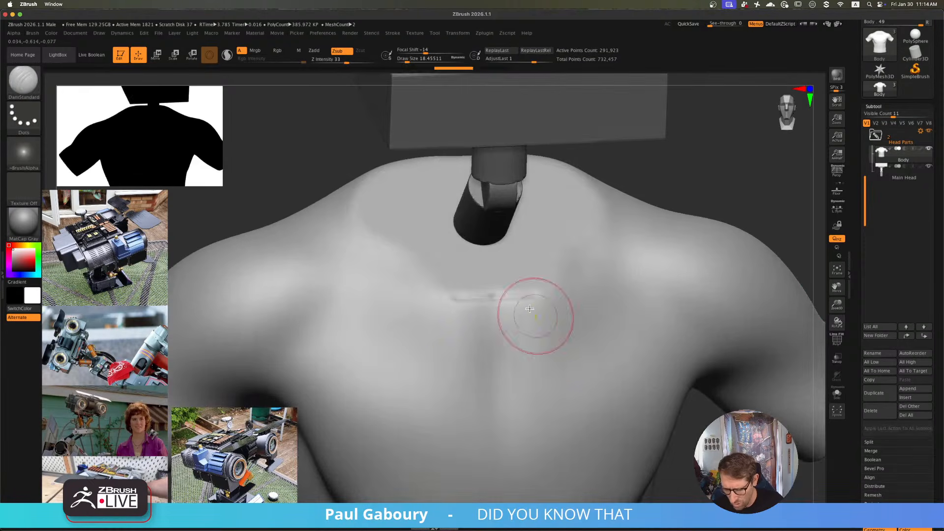
{"action": "right_click_drag", "start_coordinate": [530, 309], "coordinate": [515, 313]}
{"action": "key", "text": "ctrl+z"}
- Set the draw size to about 6.6 and carve a groove of straight and curved segments around the neck cut's edge
{"action": "key", "text": "s"}
{"action": "left_click_drag", "start_coordinate": [506, 295], "coordinate": [503, 296]}
{"action": "right_click_drag", "start_coordinate": [503, 295], "coordinate": [511, 304], "text": "shift"}
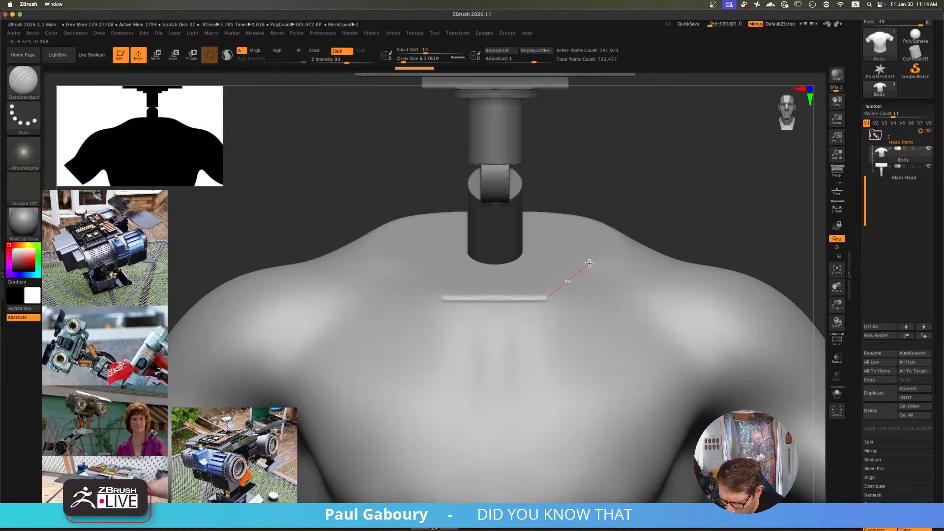
{"action": "mouse_move", "coordinate": [590, 263]}
{"action": "right_mouse_down", "text": "ctrl"}
{"action": "mouse_move", "coordinate": [558, 292]}
{"action": "mouse_move", "coordinate": [605, 336]}
{"action": "mouse_move", "coordinate": [539, 369]}
{"action": "mouse_move", "coordinate": [572, 379]}
{"action": "mouse_move", "coordinate": [528, 340]}
{"action": "mouse_move", "coordinate": [529, 329]}
{"action": "mouse_move", "coordinate": [521, 332]}
{"action": "right_mouse_up", "text": "ctrl"}
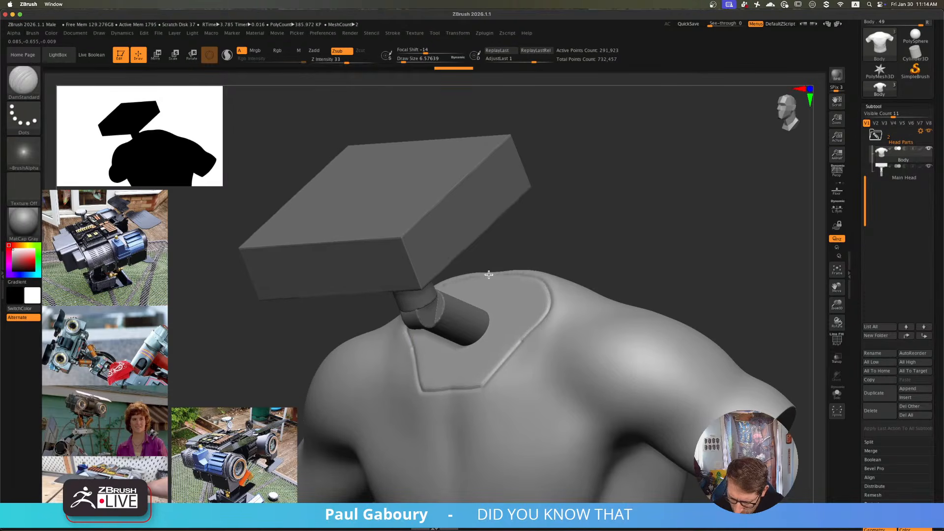
{"action": "right_click_drag", "start_coordinate": [635, 325], "coordinate": [559, 336], "text": "ctrl"}
{"action": "mouse_move", "coordinate": [510, 301]}
{"action": "right_mouse_down", "text": "ctrl"}
{"action": "mouse_move", "coordinate": [494, 360]}
{"action": "mouse_move", "coordinate": [567, 350]}
{"action": "mouse_move", "coordinate": [512, 344]}
{"action": "mouse_move", "coordinate": [528, 334]}
{"action": "mouse_move", "coordinate": [504, 327]}
{"action": "mouse_move", "coordinate": [514, 340]}
{"action": "right_mouse_up", "text": "ctrl"}
- Set the draw size to about 14.2 and deepen the groove along the front edge of the neck cut
{"action": "key", "text": "s"}
{"action": "left_click_drag", "start_coordinate": [519, 333], "coordinate": [522, 334]}
{"action": "right_click_drag", "start_coordinate": [523, 334], "coordinate": [521, 331]}
{"action": "mouse_move", "coordinate": [541, 308]}
{"action": "left_mouse_down"}
{"action": "mouse_move", "coordinate": [472, 321]}
{"action": "mouse_move", "coordinate": [547, 306]}
{"action": "left_mouse_up"}
{"action": "left_click_drag", "start_coordinate": [485, 319], "coordinate": [547, 306]}
{"action": "right_click_drag", "start_coordinate": [565, 299], "coordinate": [553, 290]}
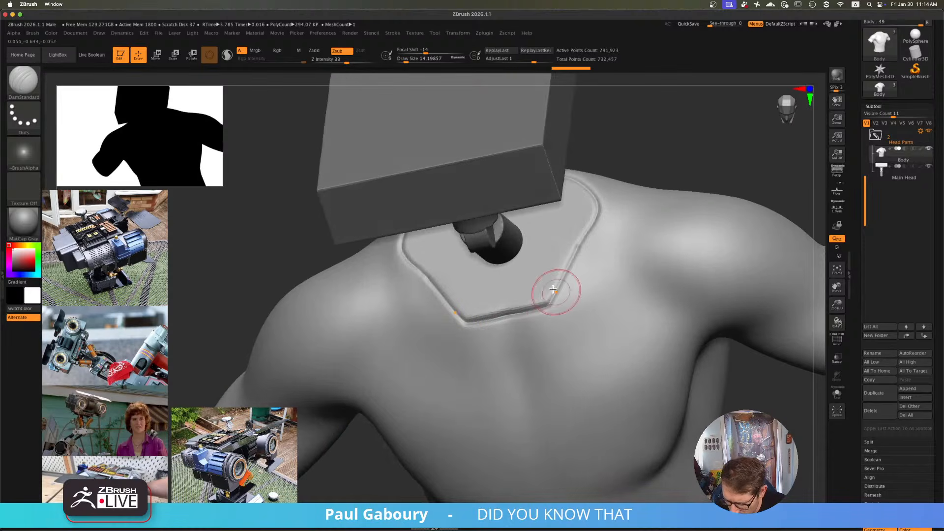
- Deepen the groove along the sides of the neck cut and around toward the back
{"action": "left_click_drag", "start_coordinate": [569, 263], "coordinate": [579, 244]}
{"action": "right_click_drag", "start_coordinate": [585, 243], "coordinate": [576, 256]}
{"action": "left_click_drag", "start_coordinate": [577, 251], "coordinate": [578, 245]}
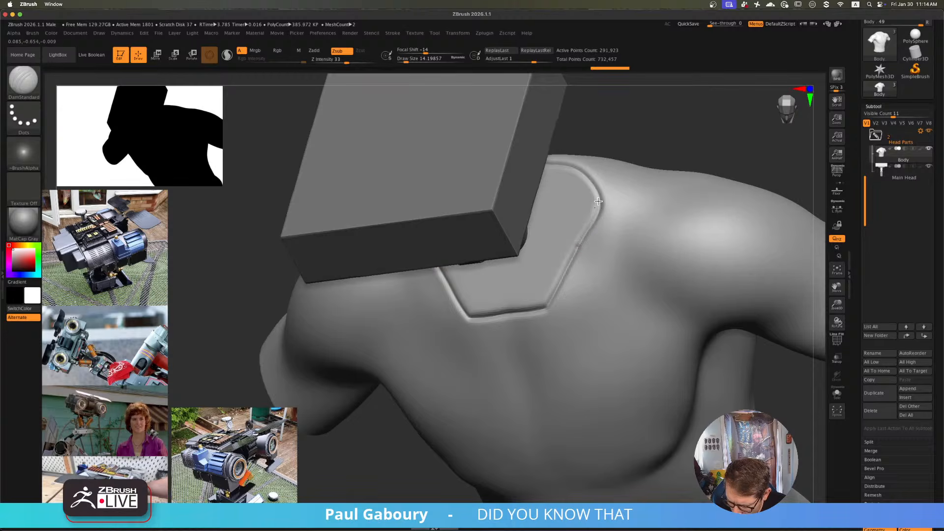
{"action": "left_click_drag", "start_coordinate": [590, 181], "coordinate": [579, 172]}
{"action": "mouse_move", "coordinate": [581, 217]}
{"action": "right_mouse_down"}
{"action": "mouse_move", "coordinate": [564, 312]}
{"action": "mouse_move", "coordinate": [578, 333]}
{"action": "mouse_move", "coordinate": [493, 274]}
{"action": "mouse_move", "coordinate": [485, 285]}
{"action": "right_mouse_up"}
{"action": "mouse_move", "coordinate": [479, 324]}
{"action": "left_mouse_down"}
{"action": "mouse_move", "coordinate": [494, 232]}
{"action": "mouse_move", "coordinate": [490, 247]}
{"action": "left_mouse_up"}
{"action": "mouse_move", "coordinate": [480, 313]}
{"action": "left_mouse_down"}
{"action": "mouse_move", "coordinate": [484, 334]}
{"action": "mouse_move", "coordinate": [495, 219]}
{"action": "left_mouse_up"}
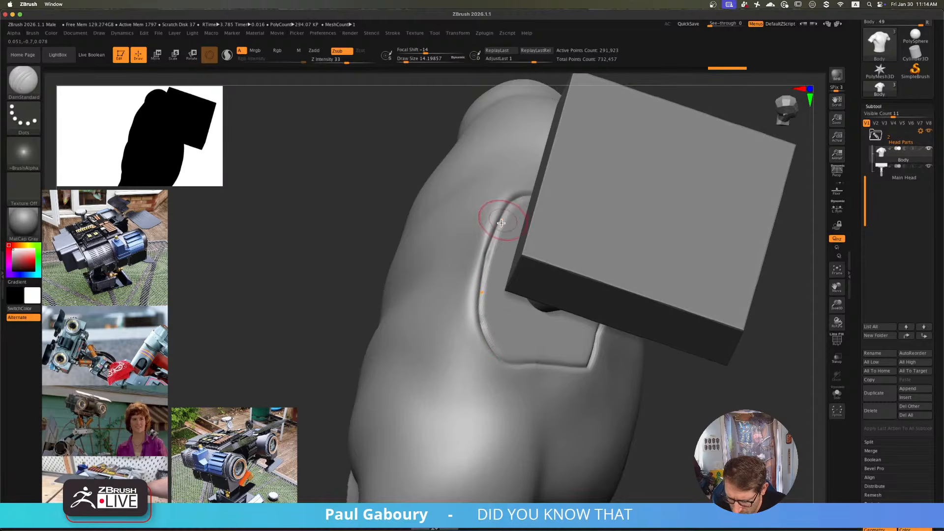
- Display the polyframe and remesh Body to even out the topology around the groove
{"action": "mouse_move", "coordinate": [556, 382]}
{"action": "right_mouse_down"}
{"action": "mouse_move", "coordinate": [552, 350]}
{"action": "mouse_move", "coordinate": [512, 323]}
{"action": "mouse_move", "coordinate": [473, 340]}
{"action": "mouse_move", "coordinate": [506, 344]}
{"action": "mouse_move", "coordinate": [523, 361]}
{"action": "right_mouse_up"}
{"action": "key", "text": "shift+f"}
{"action": "right_click_drag", "start_coordinate": [522, 361], "coordinate": [532, 356]}
{"action": "left_click_drag", "start_coordinate": [655, 147], "coordinate": [706, 214], "text": "ctrl"}
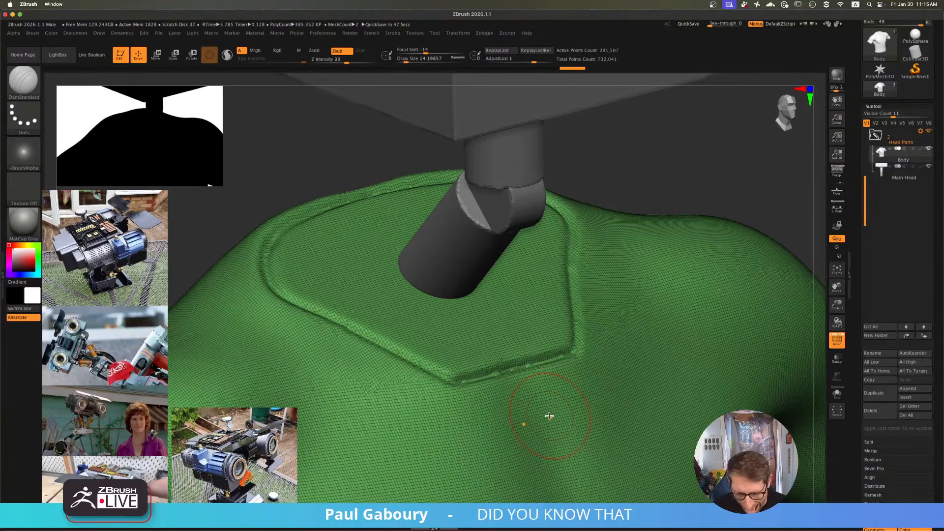
- Use ZModeler's PolyGroup polygon action with the Flat Island target to give the flat neck surface its own polygroup
{"action": "key", "text": "b"}
{"action": "key", "text": "z"}
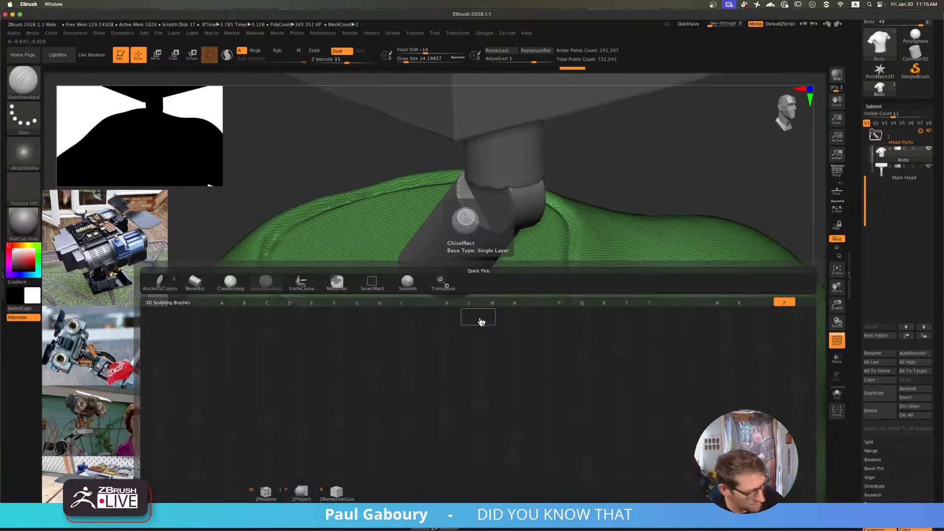
{"action": "key", "text": "m"}
{"action": "right_click_drag", "start_coordinate": [482, 320], "coordinate": [504, 328], "text": "ctrl"}
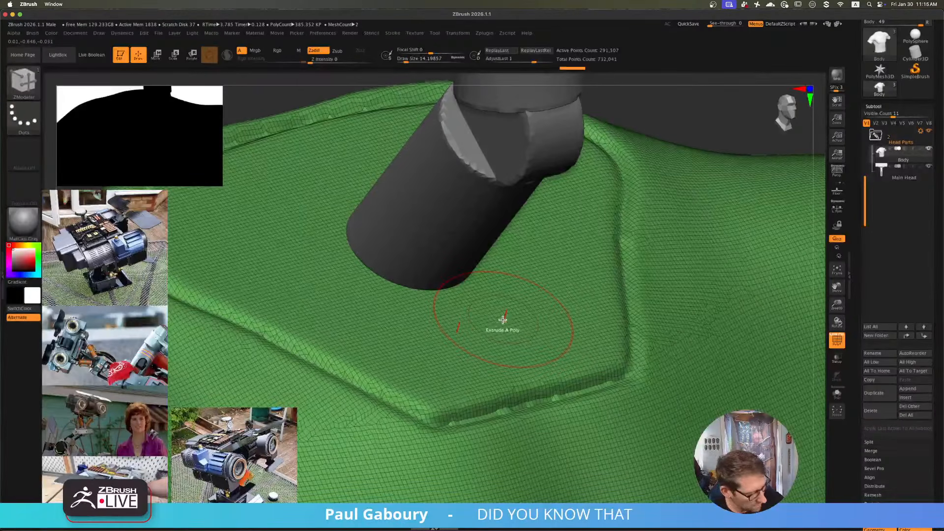
{"action": "scroll", "coordinate": [504, 319], "scroll_direction": "up", "scroll_amount": 3}
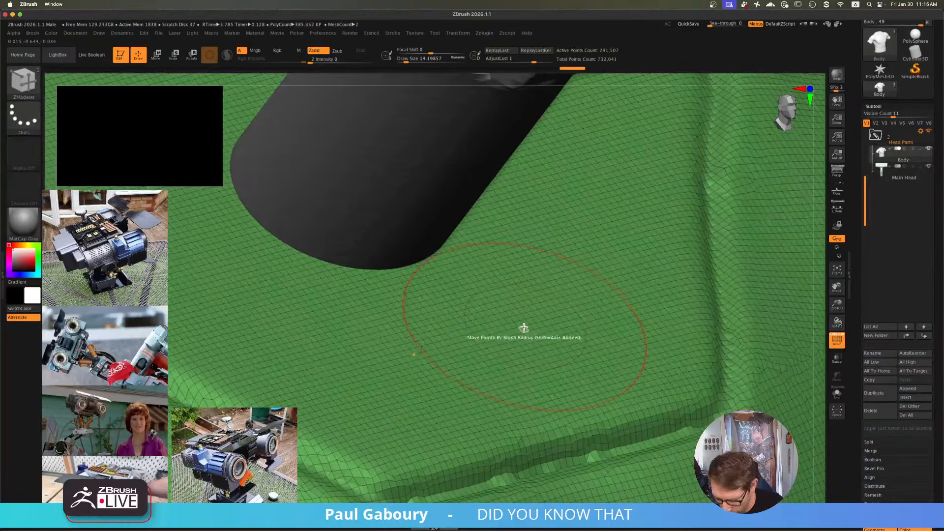
{"action": "key", "text": "space"}
{"action": "left_click", "coordinate": [517, 359]}
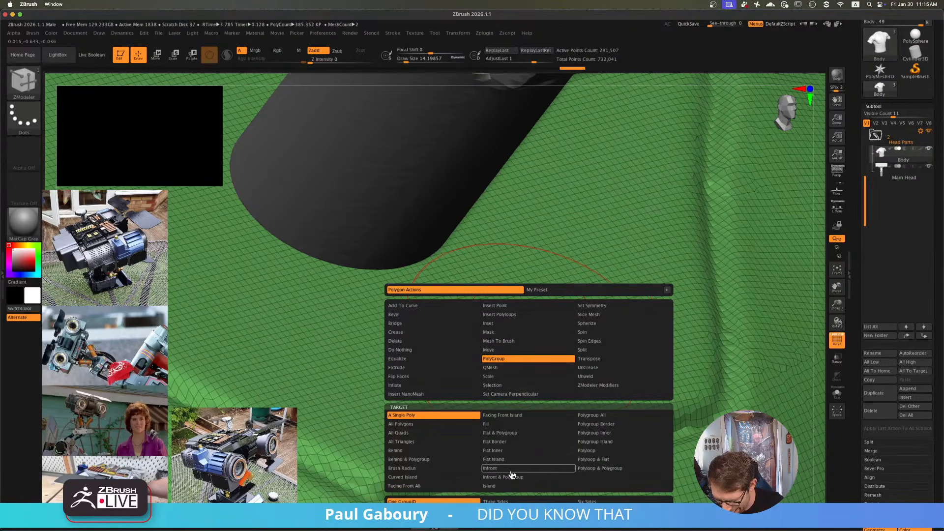
{"action": "left_click", "coordinate": [520, 459]}
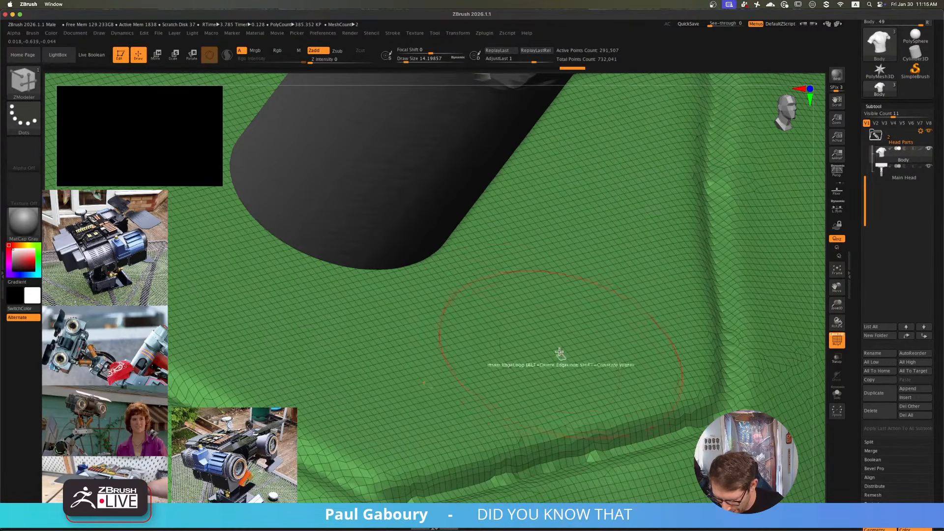
{"action": "left_click", "coordinate": [559, 343]}
{"action": "right_click_drag", "start_coordinate": [566, 347], "coordinate": [538, 369], "text": "ctrl"}
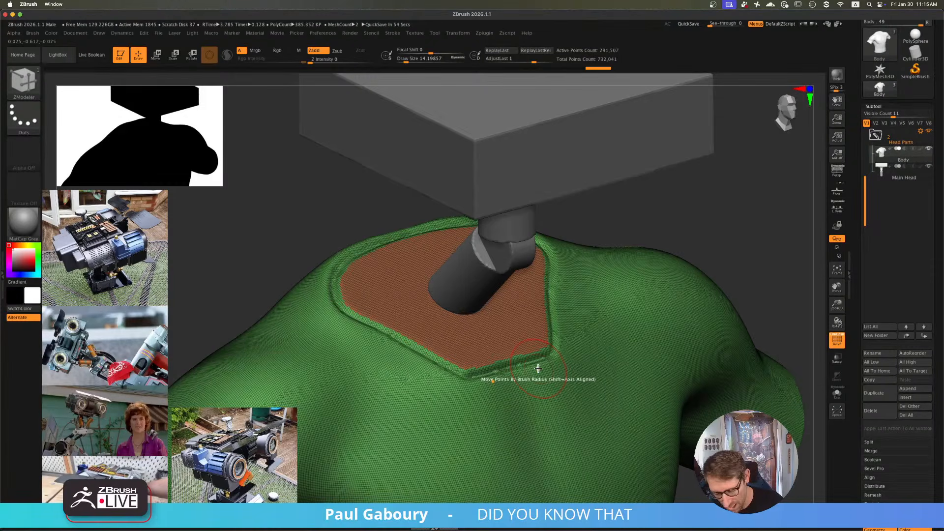
- Isolate and mask the flat neck polygroup, show all of Body, and create a narrow polygroup strip around the masked border
{"action": "left_click", "coordinate": [509, 323], "text": "ctrl+shift"}
{"action": "left_click", "coordinate": [641, 233], "text": "ctrl"}
{"action": "left_click", "coordinate": [641, 241], "text": "ctrl+shift"}
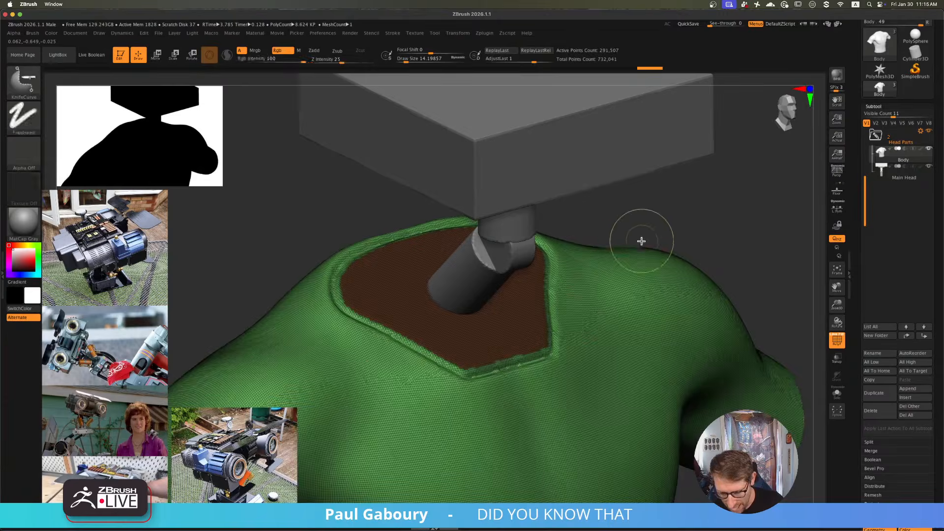
{"action": "left_click", "coordinate": [536, 361]}
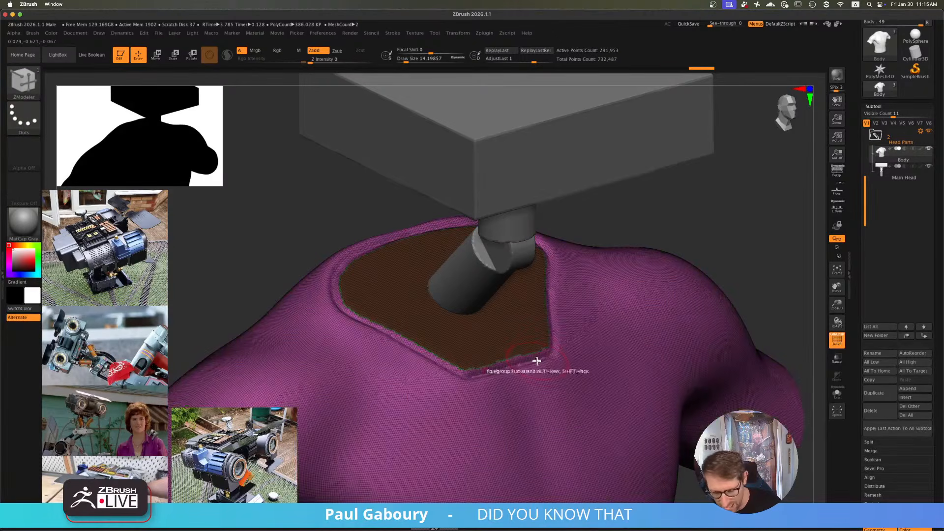
- Set the draw size to about 2.2, clear the mask, isolate the flat neck area, and assign it a single polygroup
{"action": "mouse_move", "coordinate": [538, 366]}
{"action": "right_mouse_down", "text": "ctrl"}
{"action": "mouse_move", "coordinate": [535, 380]}
{"action": "mouse_move", "coordinate": [540, 371]}
{"action": "mouse_move", "coordinate": [523, 359]}
{"action": "mouse_move", "coordinate": [521, 367]}
{"action": "right_mouse_up", "text": "ctrl"}
{"action": "key", "text": "s"}
{"action": "left_click_drag", "start_coordinate": [521, 367], "coordinate": [515, 367]}
{"action": "mouse_move", "coordinate": [519, 360]}
{"action": "right_mouse_down", "text": "ctrl"}
{"action": "mouse_move", "coordinate": [522, 384]}
{"action": "mouse_move", "coordinate": [413, 347]}
{"action": "mouse_move", "coordinate": [443, 372]}
{"action": "right_mouse_up", "text": "ctrl"}
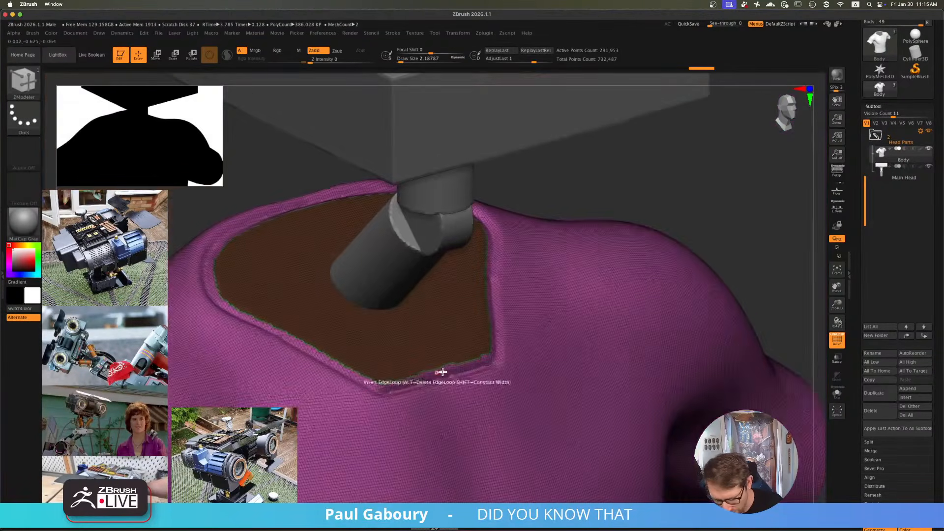
{"action": "right_click_drag", "start_coordinate": [535, 331], "coordinate": [537, 401], "text": "ctrl"}
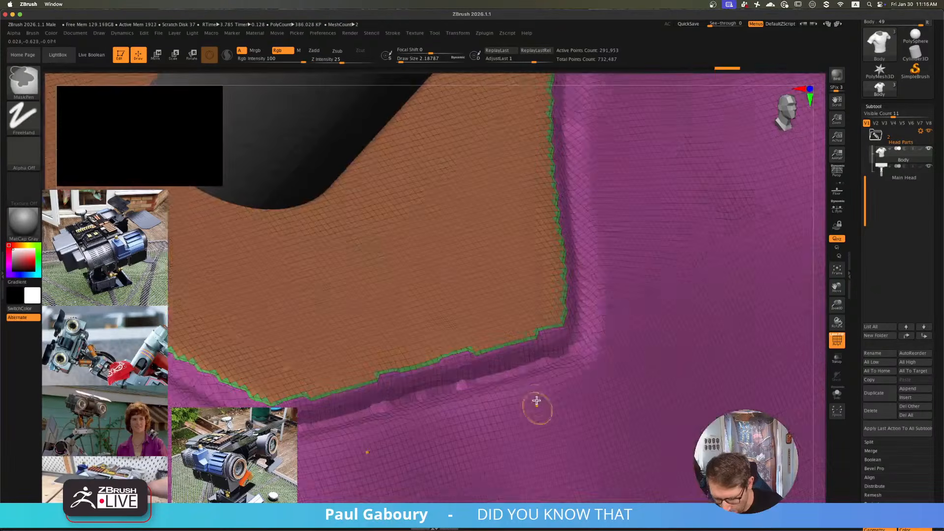
{"action": "mouse_move", "coordinate": [536, 339]}
{"action": "right_mouse_down", "text": "ctrl"}
{"action": "mouse_move", "coordinate": [426, 342]}
{"action": "mouse_move", "coordinate": [497, 400]}
{"action": "right_mouse_up", "text": "ctrl"}
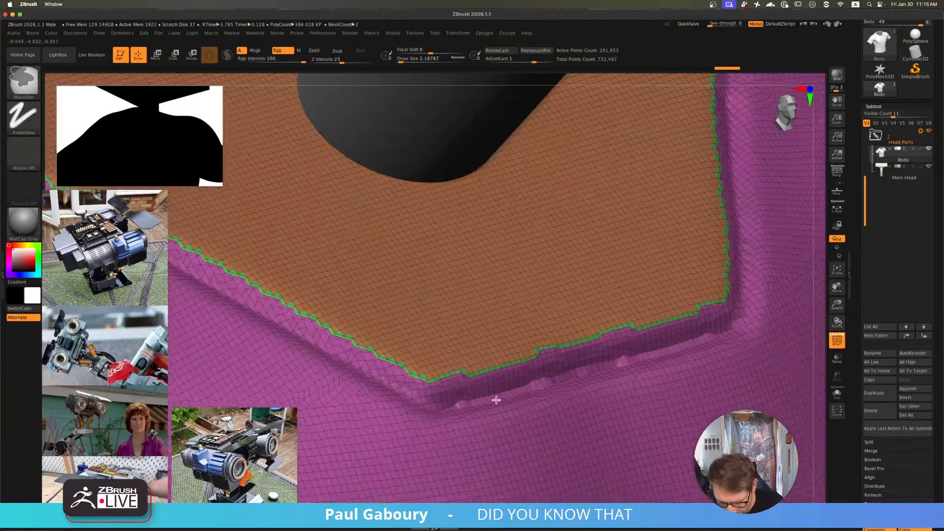
{"action": "left_click", "coordinate": [464, 368], "text": "ctrl+shift"}
{"action": "key", "text": "ctrl+w"}
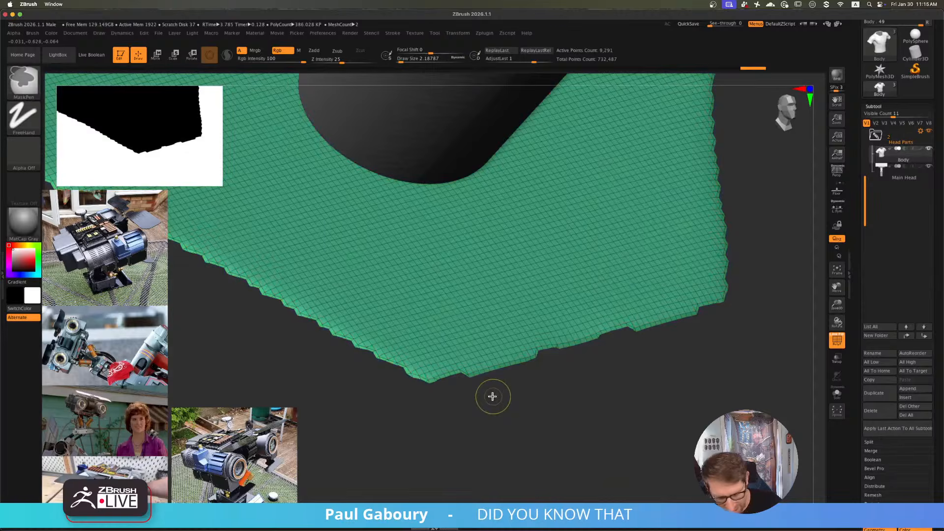
- Show all of Body and open the Smooth Brush Modifiers for the Smooth brush
{"action": "right_click_drag", "start_coordinate": [514, 382], "coordinate": [386, 330], "text": "ctrl"}
{"action": "left_click", "coordinate": [325, 372], "text": "ctrl+shift"}
{"action": "mouse_move", "coordinate": [593, 298]}
{"action": "right_mouse_down", "text": "ctrl"}
{"action": "mouse_move", "coordinate": [506, 333]}
{"action": "mouse_move", "coordinate": [496, 350]}
{"action": "mouse_move", "coordinate": [465, 348]}
{"action": "right_mouse_up", "text": "ctrl"}
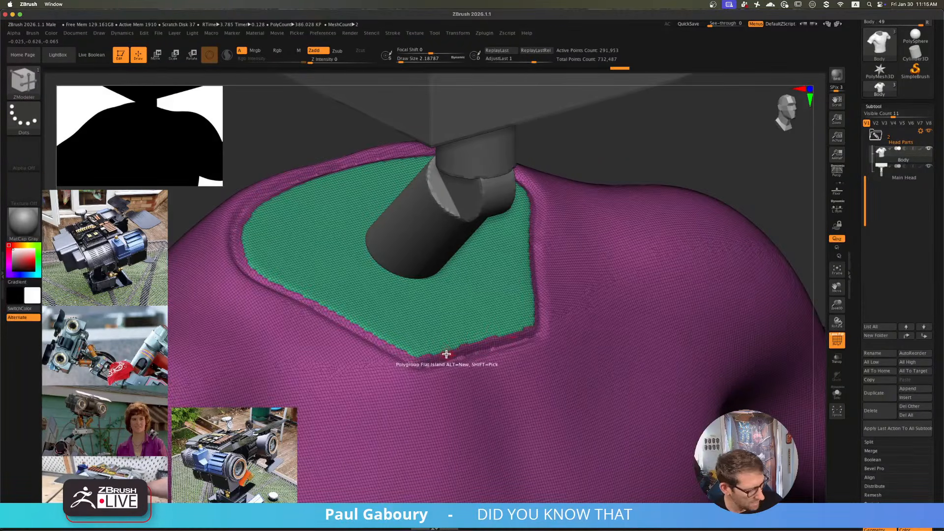
{"action": "key", "text": "b"}
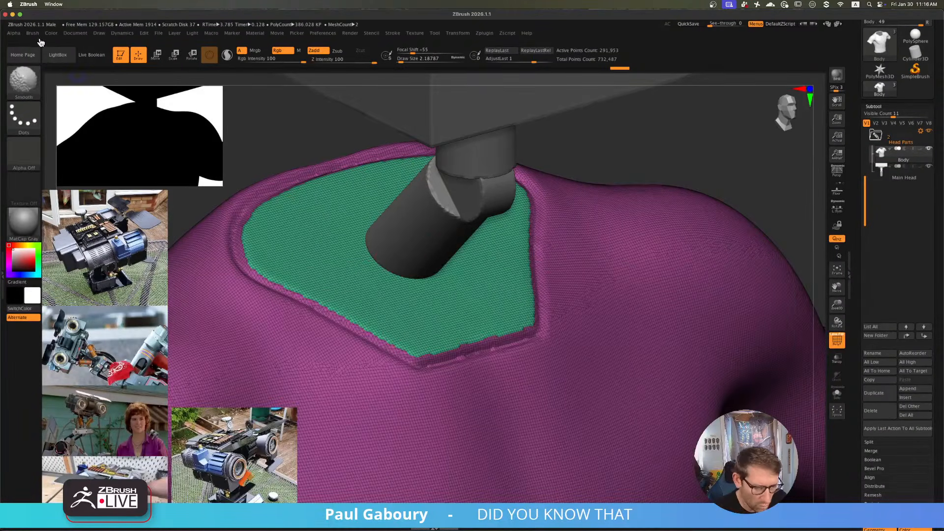
{"action": "left_click", "coordinate": [32, 33], "text": "shift"}
{"action": "left_click", "coordinate": [102, 73], "text": "shift"}
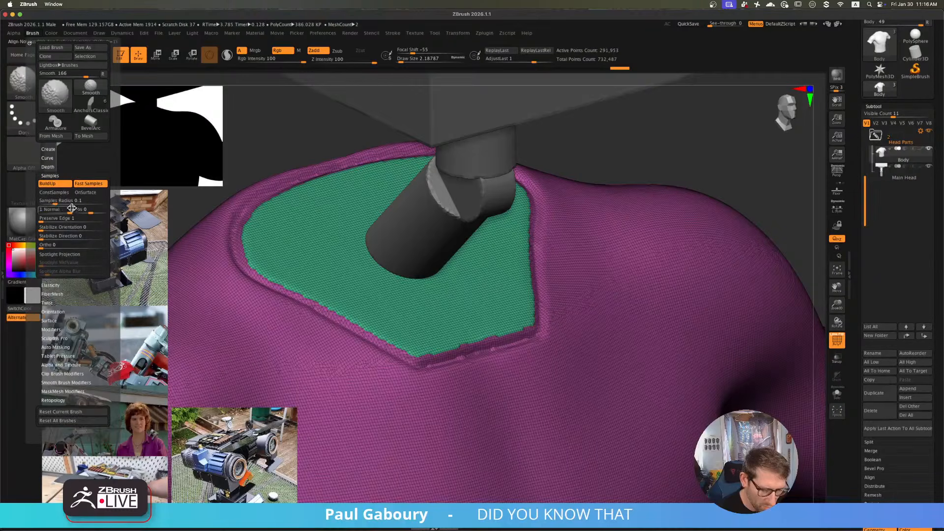
{"action": "left_click", "coordinate": [49, 176]}
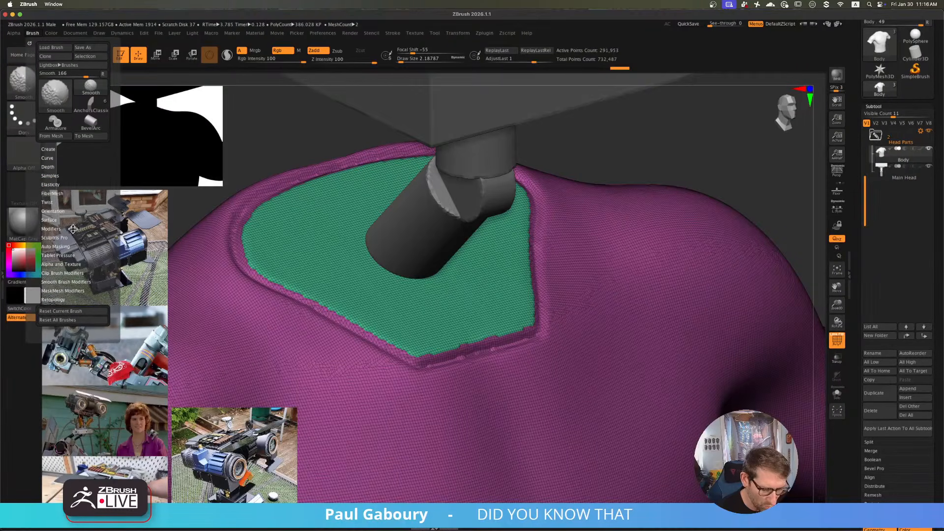
{"action": "left_click", "coordinate": [86, 281]}
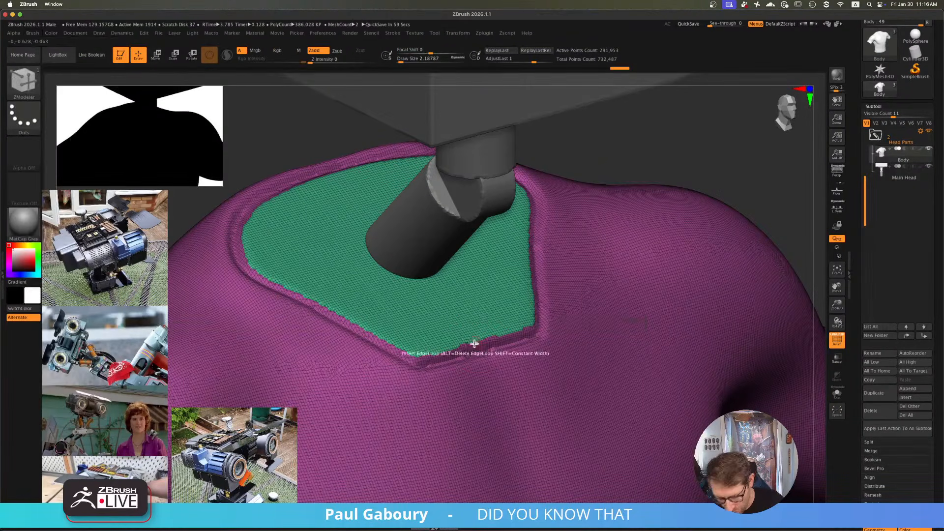
- Set the draw size to about 10.5 and smooth the jagged polygroup border around the flat neck area
{"action": "key", "text": "s"}
{"action": "key", "text": "shift"}
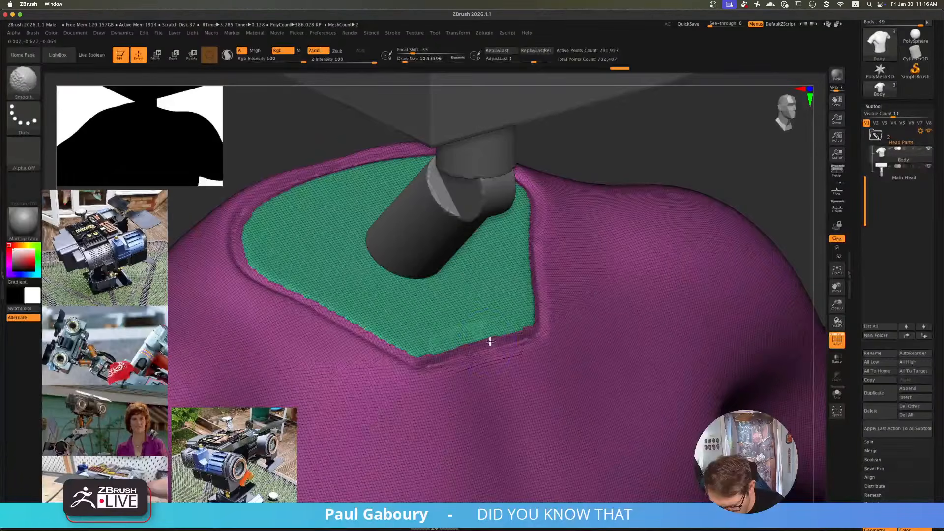
{"action": "left_click_drag", "start_coordinate": [446, 351], "coordinate": [507, 337], "text": "shift"}
{"action": "right_click_drag", "start_coordinate": [438, 359], "coordinate": [530, 359]}
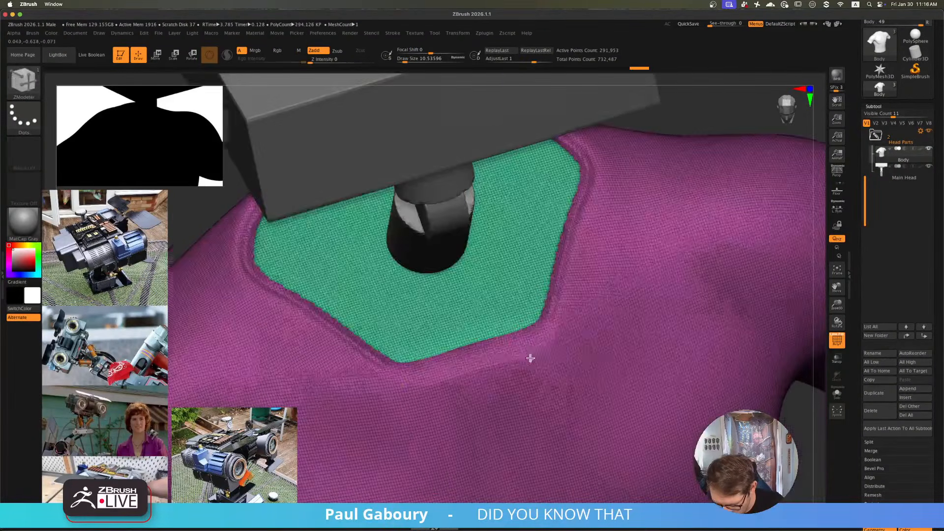
{"action": "mouse_move", "coordinate": [537, 327]}
{"action": "left_mouse_down", "text": "shift"}
{"action": "mouse_move", "coordinate": [585, 171]}
{"action": "mouse_move", "coordinate": [538, 324]}
{"action": "left_mouse_up", "text": "shift"}
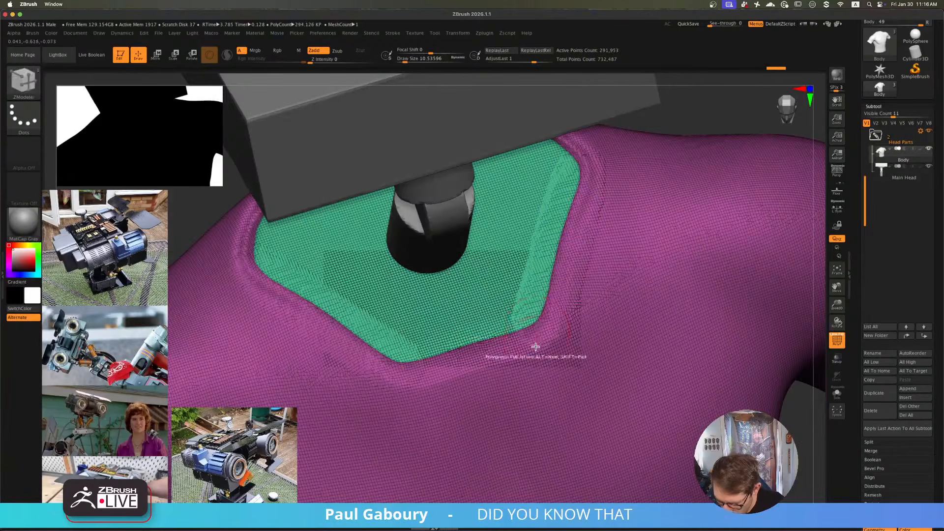
{"action": "right_click_drag", "start_coordinate": [535, 346], "coordinate": [594, 380]}
{"action": "mouse_move", "coordinate": [335, 325]}
{"action": "left_mouse_down", "text": "shift"}
{"action": "mouse_move", "coordinate": [287, 294]}
{"action": "mouse_move", "coordinate": [288, 277]}
{"action": "left_mouse_up", "text": "shift"}
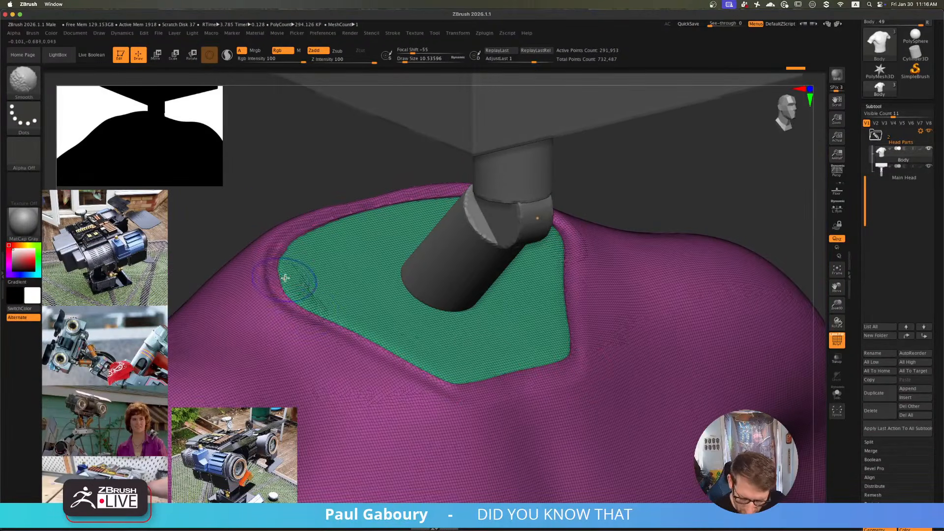
{"action": "right_click_drag", "start_coordinate": [279, 276], "coordinate": [291, 279]}
{"action": "left_click_drag", "start_coordinate": [291, 278], "coordinate": [285, 231], "text": "shift"}
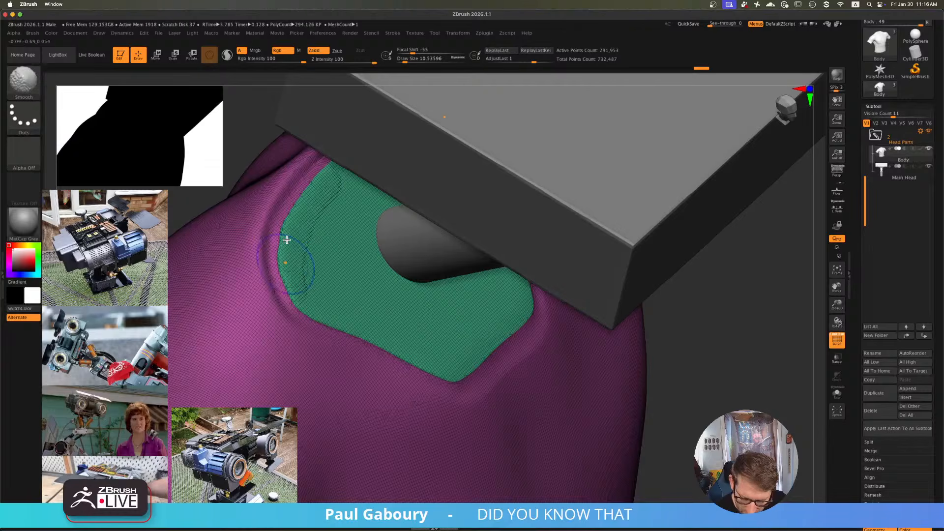
{"action": "left_click_drag", "start_coordinate": [287, 240], "coordinate": [312, 322], "text": "shift"}
{"action": "right_click_drag", "start_coordinate": [300, 226], "coordinate": [356, 276]}
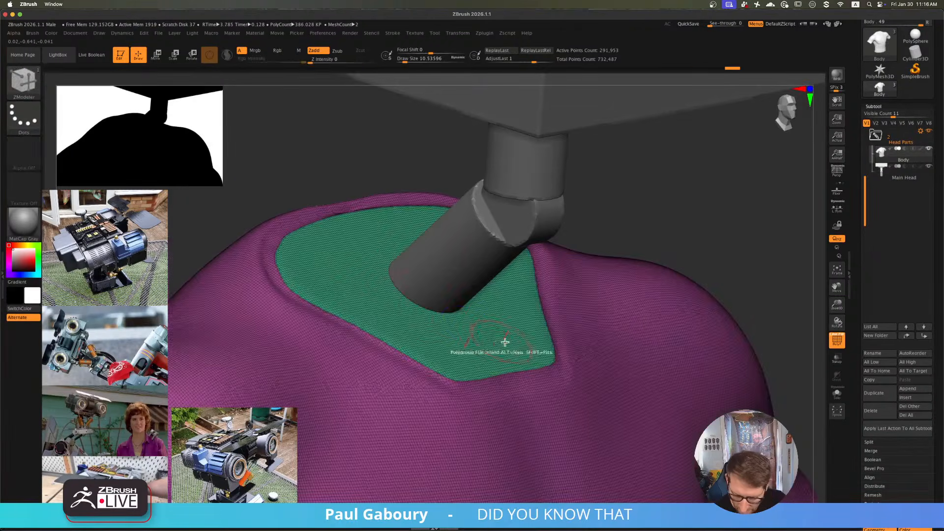
- Hide the polyframe, smooth the groove at the side of the neck opening, and undo the last smoothing stroke
{"action": "key", "text": "shift+f"}
{"action": "right_click_drag", "start_coordinate": [339, 209], "coordinate": [388, 243]}
{"action": "left_click_drag", "start_coordinate": [361, 199], "coordinate": [327, 216], "text": "shift"}
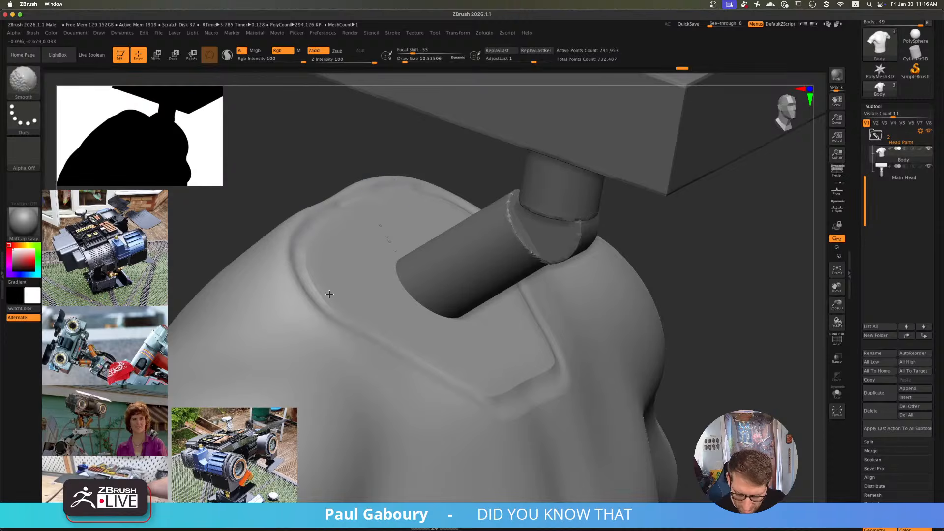
{"action": "mouse_move", "coordinate": [329, 294]}
{"action": "right_mouse_down"}
{"action": "mouse_move", "coordinate": [349, 262]}
{"action": "mouse_move", "coordinate": [326, 251]}
{"action": "right_mouse_up"}
{"action": "mouse_move", "coordinate": [336, 188]}
{"action": "left_mouse_down", "text": "shift"}
{"action": "mouse_move", "coordinate": [326, 210]}
{"action": "mouse_move", "coordinate": [332, 193]}
{"action": "left_mouse_up", "text": "shift"}
{"action": "key", "text": "ctrl+z"}
- Set the draw size to about 7.5 and smooth the groove along the front and sides of the neck opening
{"action": "key", "text": "s"}
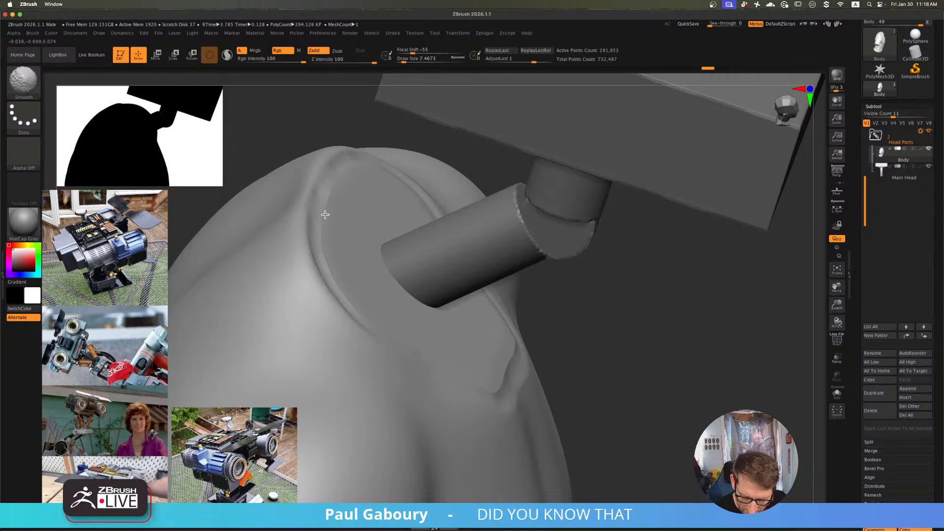
{"action": "right_click_drag", "start_coordinate": [349, 256], "coordinate": [433, 310]}
{"action": "right_click_drag", "start_coordinate": [433, 310], "coordinate": [470, 339], "text": "ctrl"}
{"action": "mouse_move", "coordinate": [470, 338]}
{"action": "left_mouse_down", "text": "shift"}
{"action": "mouse_move", "coordinate": [397, 335]}
{"action": "mouse_move", "coordinate": [441, 319]}
{"action": "left_mouse_up", "text": "shift"}
{"action": "mouse_move", "coordinate": [434, 323]}
{"action": "right_mouse_down", "text": "ctrl"}
{"action": "mouse_move", "coordinate": [474, 354]}
{"action": "mouse_move", "coordinate": [460, 346]}
{"action": "mouse_move", "coordinate": [469, 320]}
{"action": "right_mouse_up", "text": "ctrl"}
{"action": "mouse_move", "coordinate": [470, 315]}
{"action": "left_mouse_down", "text": "shift"}
{"action": "mouse_move", "coordinate": [457, 324]}
{"action": "mouse_move", "coordinate": [492, 234]}
{"action": "left_mouse_up", "text": "shift"}
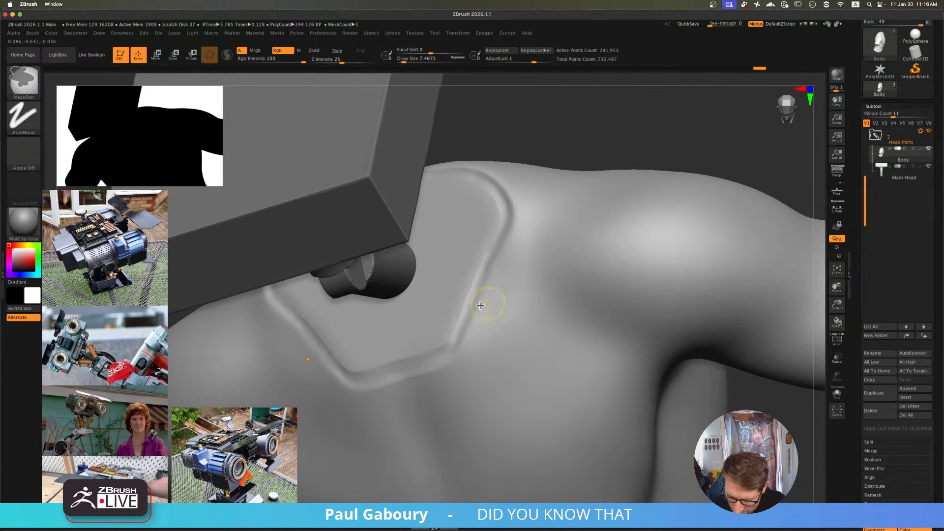
{"action": "mouse_move", "coordinate": [485, 305]}
{"action": "right_mouse_down", "text": "ctrl"}
{"action": "mouse_move", "coordinate": [436, 325]}
{"action": "mouse_move", "coordinate": [445, 300]}
{"action": "right_mouse_up", "text": "ctrl"}
{"action": "right_click_drag", "start_coordinate": [445, 301], "coordinate": [477, 325], "text": "ctrl"}
{"action": "right_click_drag", "start_coordinate": [477, 325], "coordinate": [493, 321]}
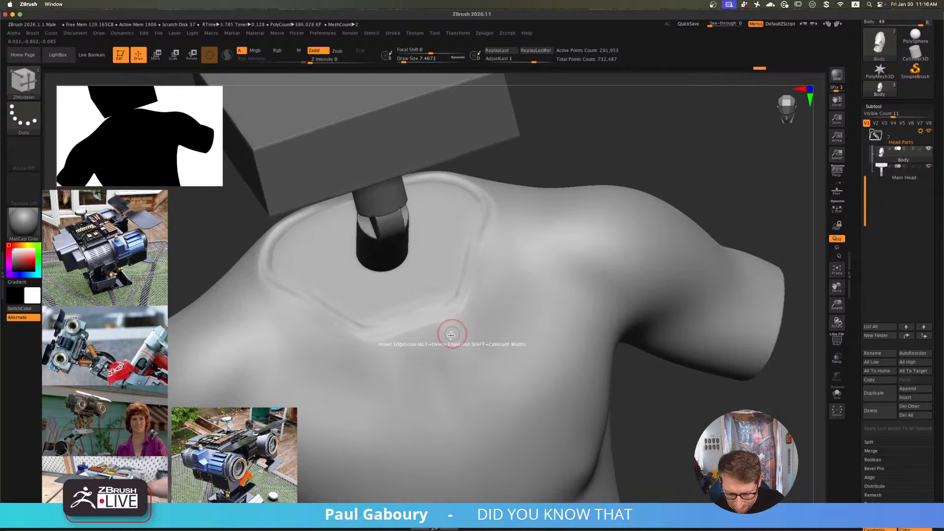
{"action": "left_click_drag", "start_coordinate": [451, 332], "coordinate": [404, 301], "text": "shift"}
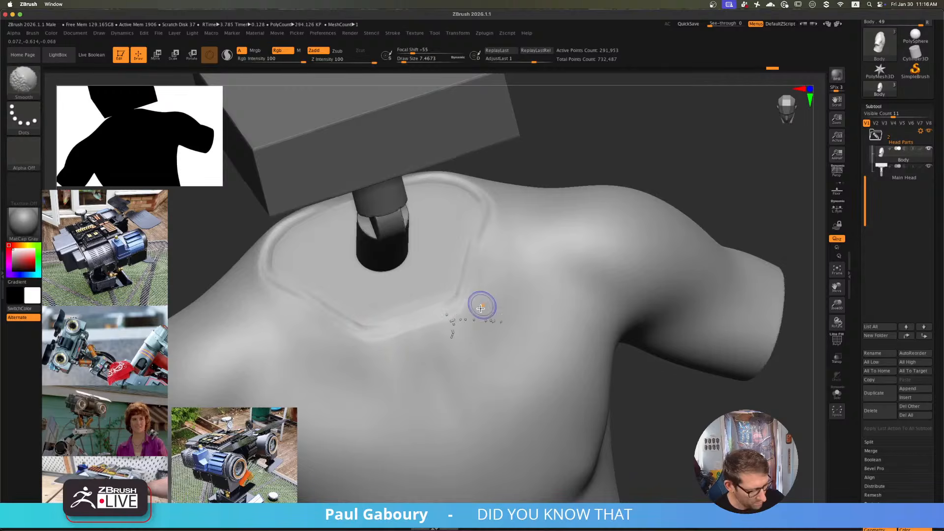
- Display the polyframe and isolate the flat neck polygroup of Body
{"action": "key", "text": "shift+f"}
{"action": "mouse_move", "coordinate": [462, 340]}
{"action": "right_mouse_down"}
{"action": "mouse_move", "coordinate": [484, 339]}
{"action": "mouse_move", "coordinate": [530, 386]}
{"action": "right_mouse_up"}
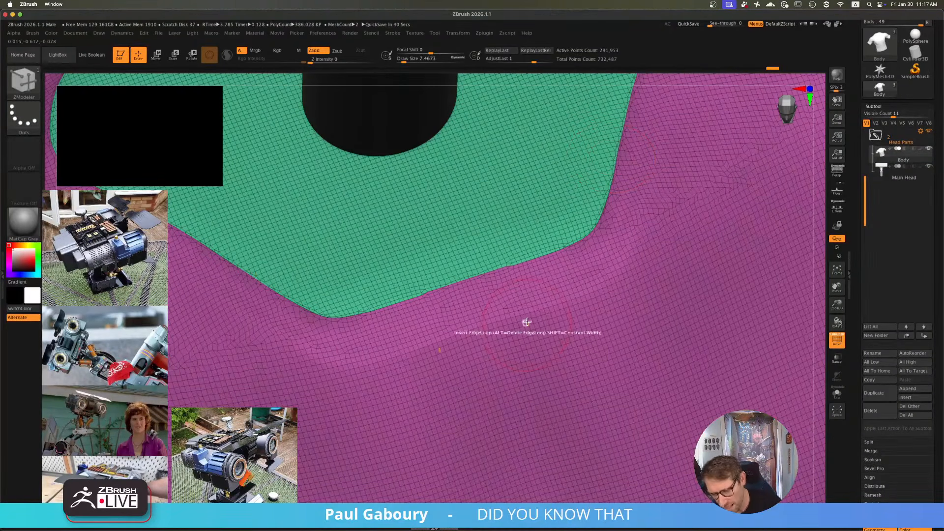
{"action": "mouse_move", "coordinate": [549, 346]}
{"action": "right_mouse_down", "text": "ctrl"}
{"action": "mouse_move", "coordinate": [468, 331]}
{"action": "mouse_move", "coordinate": [492, 349]}
{"action": "mouse_move", "coordinate": [499, 340]}
{"action": "mouse_move", "coordinate": [521, 347]}
{"action": "right_mouse_up", "text": "ctrl"}
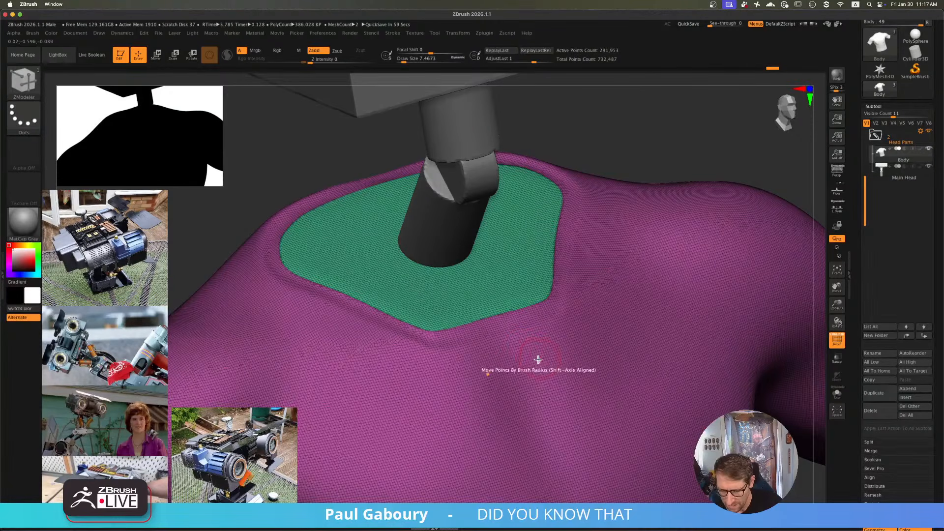
{"action": "mouse_move", "coordinate": [539, 359]}
{"action": "right_mouse_down"}
{"action": "mouse_move", "coordinate": [525, 358]}
{"action": "mouse_move", "coordinate": [522, 322]}
{"action": "right_mouse_up"}
{"action": "key", "text": "ctrl+shift"}
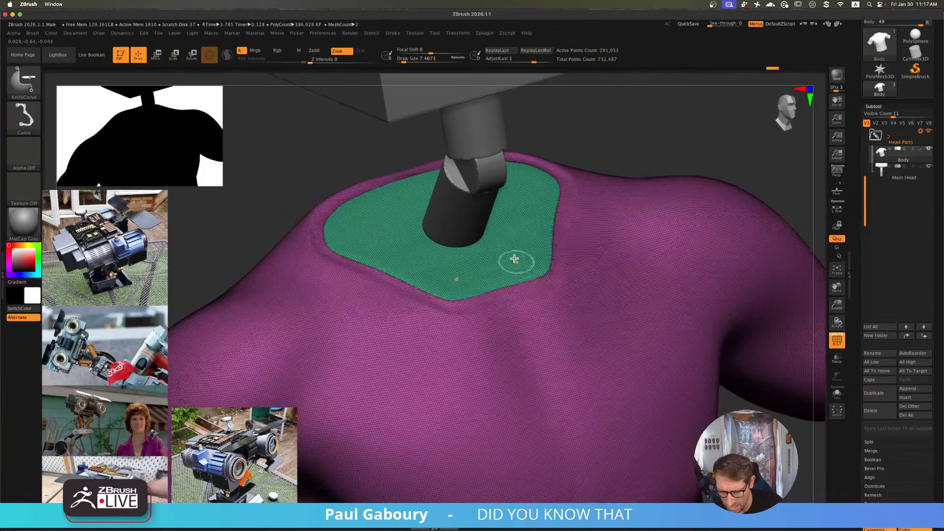
{"action": "left_click", "coordinate": [514, 258], "text": "ctrl+shift"}
{"action": "right_click_drag", "start_coordinate": [525, 360], "coordinate": [505, 320], "text": "ctrl"}
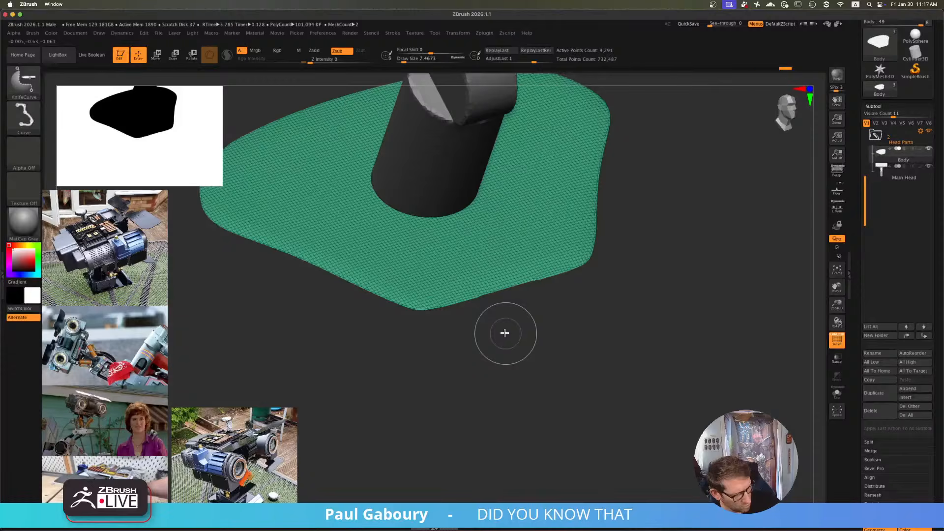
- Grow the visible area outward by a few polygon rows and give only the added band its own polygroup
{"action": "key", "text": "ctrl+shift+x"}
{"action": "key", "text": "ctrl+shift+x"}
{"action": "key", "text": "ctrl+shift+x"}
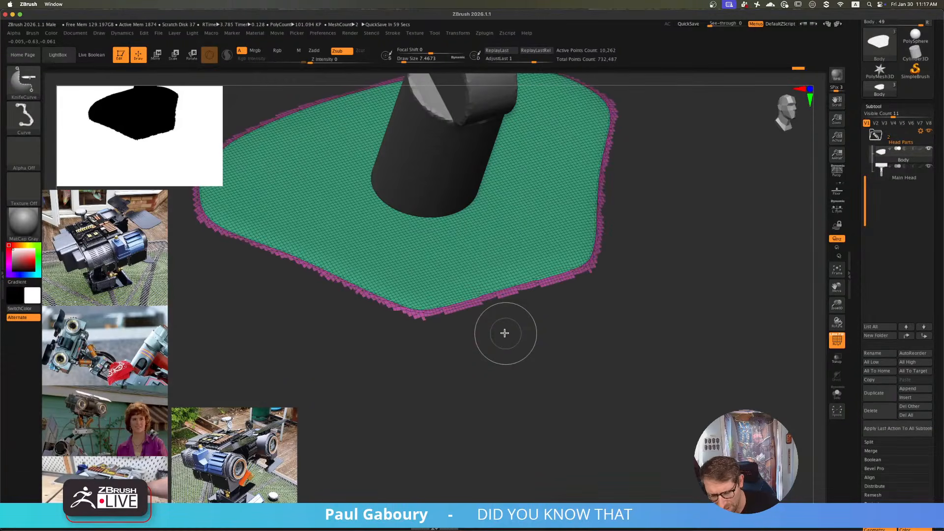
{"action": "key", "text": "ctrl+shift+x"}
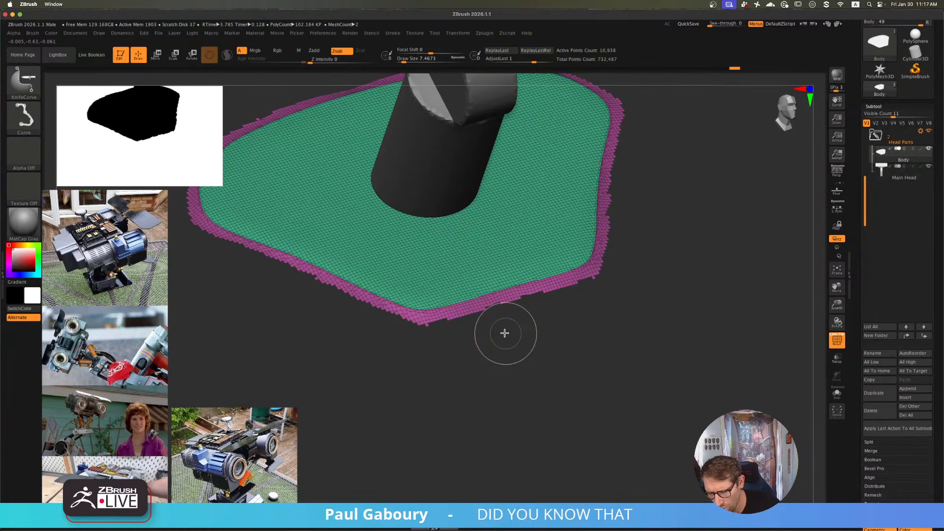
{"action": "key", "text": "ctrl+shift+x"}
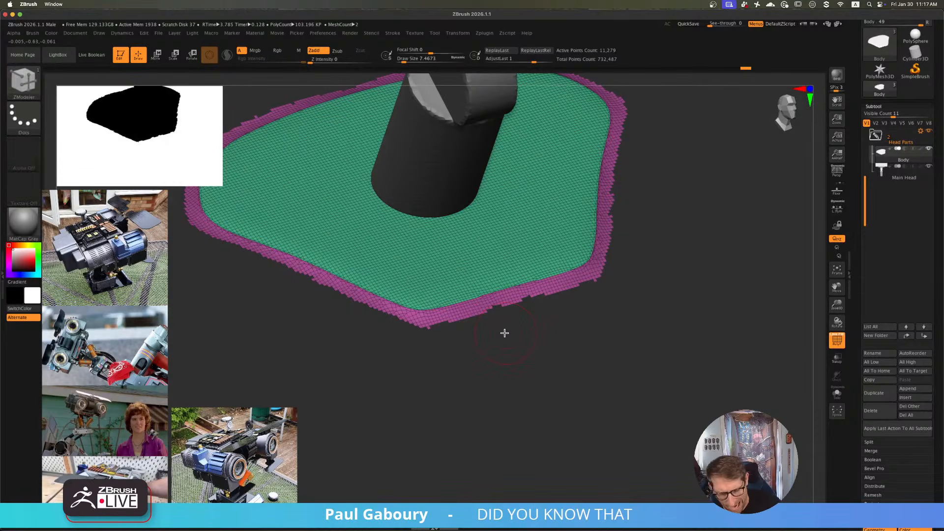
{"action": "left_click_drag", "start_coordinate": [504, 333], "coordinate": [559, 232], "text": "ctrl+shift"}
{"action": "key", "text": "ctrl+w"}
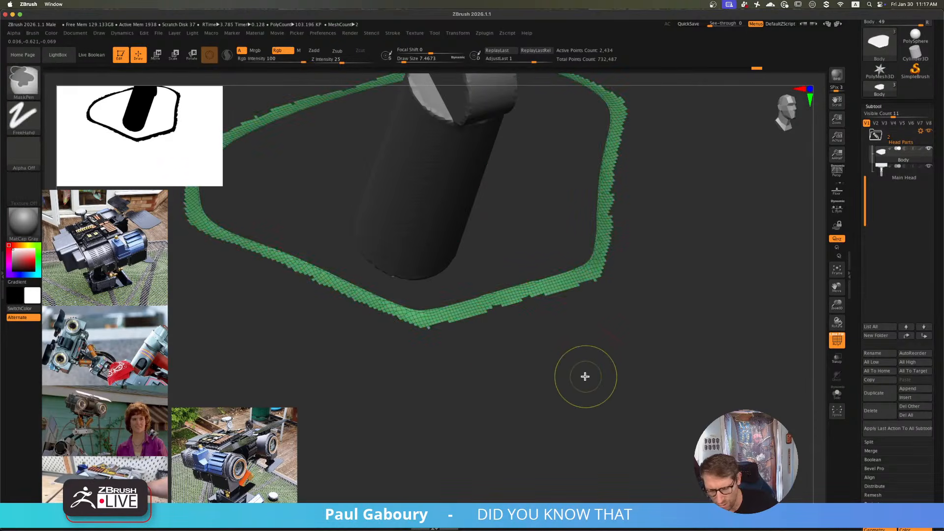
{"action": "key", "text": "ctrl+w"}
- Grow visibility around the band, give the wider outer ring its own polygroup, and show all of Body
{"action": "key", "text": "ctrl+shift+x"}
{"action": "key", "text": "ctrl+shift+x"}
{"action": "key", "text": "ctrl+shift+x"}
{"action": "key", "text": "ctrl+shift+x"}
{"action": "key", "text": "ctrl+shift+x"}
{"action": "key", "text": "ctrl+shift+x"}
{"action": "key", "text": "ctrl+shift+x"}
{"action": "key", "text": "ctrl+shift+x"}
{"action": "key", "text": "ctrl+shift+x"}
{"action": "key", "text": "ctrl+shift+x"}
{"action": "key", "text": "ctrl+shift+x"}
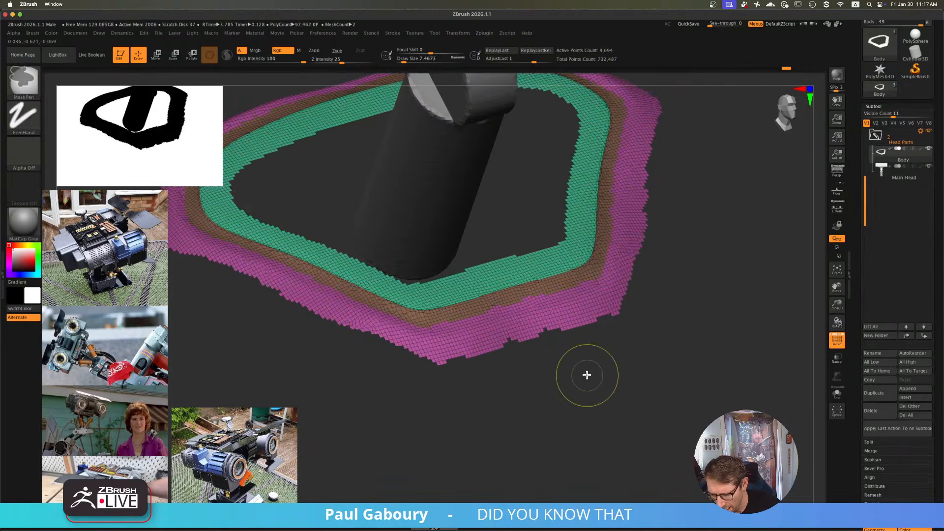
{"action": "mouse_move", "coordinate": [586, 374]}
{"action": "left_mouse_down"}
{"action": "mouse_move", "coordinate": [584, 344]}
{"action": "mouse_move", "coordinate": [578, 378]}
{"action": "left_mouse_up"}
{"action": "left_click", "coordinate": [566, 294], "text": "ctrl+shift"}
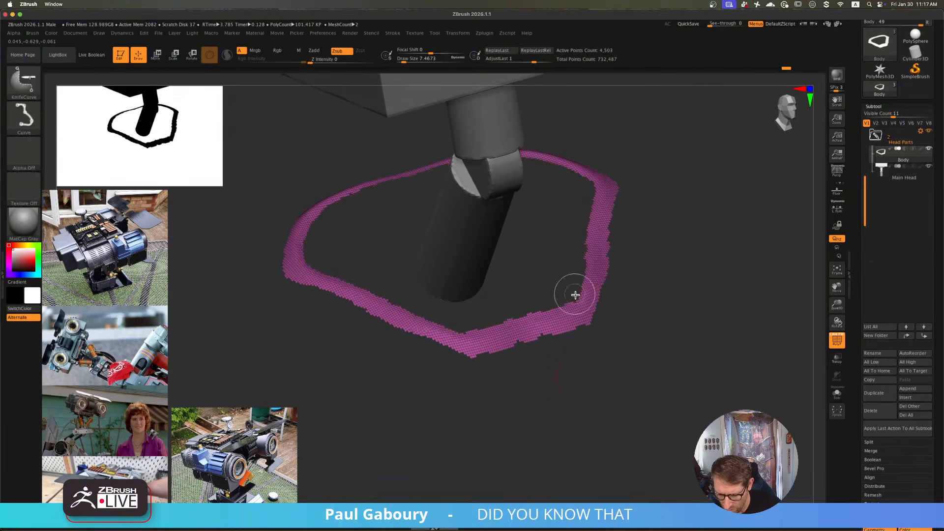
{"action": "left_click", "coordinate": [614, 379], "text": "ctrl+shift"}
- Smooth the jagged outer border of the wide ring polygroup around the neck opening
{"action": "right_click_drag", "start_coordinate": [613, 346], "coordinate": [571, 358], "text": "alt"}
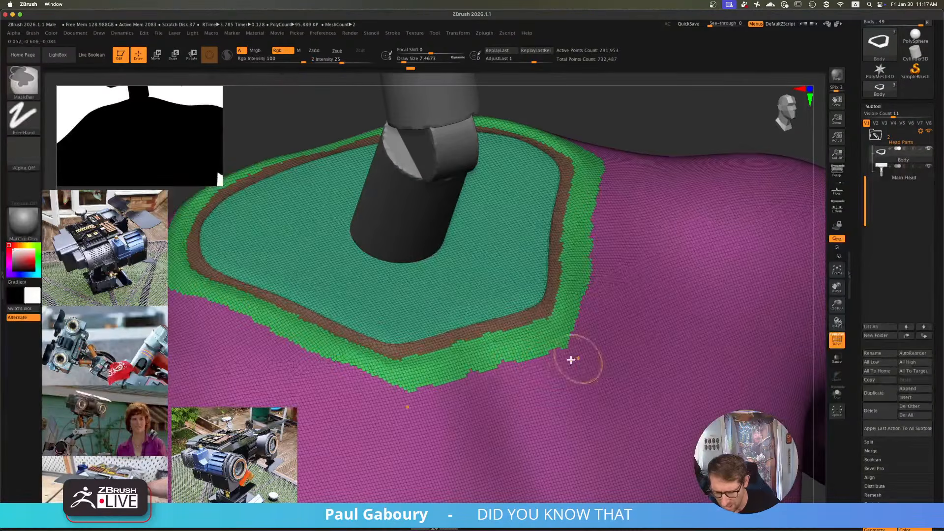
{"action": "left_click_drag", "start_coordinate": [437, 375], "coordinate": [492, 368], "text": "shift"}
{"action": "left_click_drag", "start_coordinate": [427, 389], "coordinate": [521, 360], "text": "shift"}
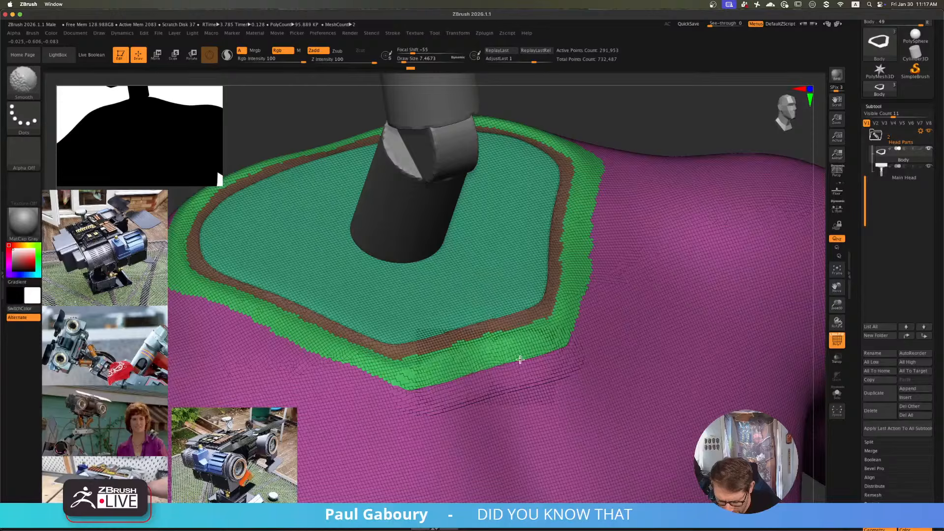
{"action": "right_click_drag", "start_coordinate": [603, 339], "coordinate": [580, 348]}
{"action": "mouse_move", "coordinate": [575, 346]}
{"action": "left_mouse_down", "text": "shift"}
{"action": "mouse_move", "coordinate": [618, 232]}
{"action": "mouse_move", "coordinate": [558, 330]}
{"action": "left_mouse_up", "text": "shift"}
- Hide the neck polygroups, mask the remaining torso, and show all of Body again
{"action": "right_click_drag", "start_coordinate": [558, 330], "coordinate": [569, 352], "text": "ctrl"}
{"action": "left_click", "coordinate": [569, 352], "text": "ctrl+shift"}
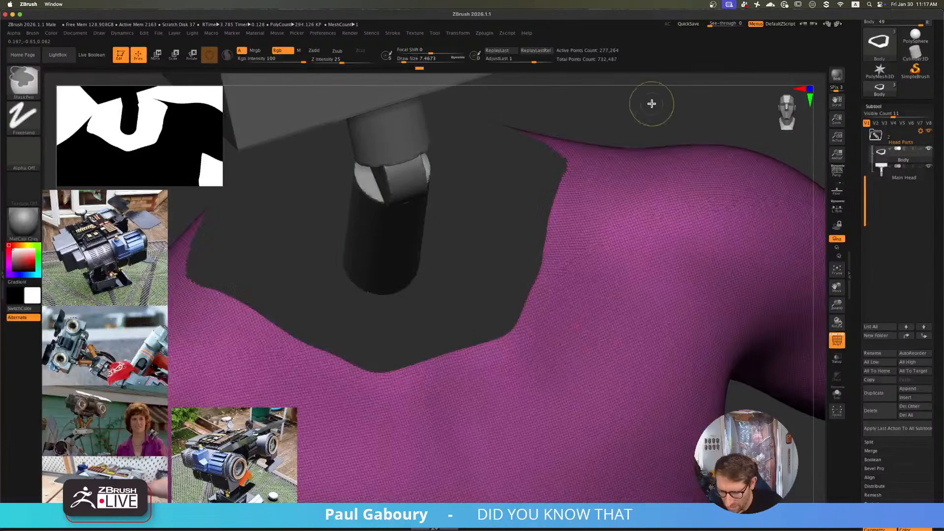
{"action": "left_click", "coordinate": [652, 104], "text": "ctrl"}
{"action": "left_click", "coordinate": [652, 114], "text": "ctrl+shift"}
- Try the Polish By Groups deformation at 100 on the unmasked neck polygroups and undo it
{"action": "right_click_drag", "start_coordinate": [632, 294], "coordinate": [502, 345], "text": "ctrl"}
{"action": "right_click_drag", "start_coordinate": [501, 344], "coordinate": [487, 297], "text": "alt"}
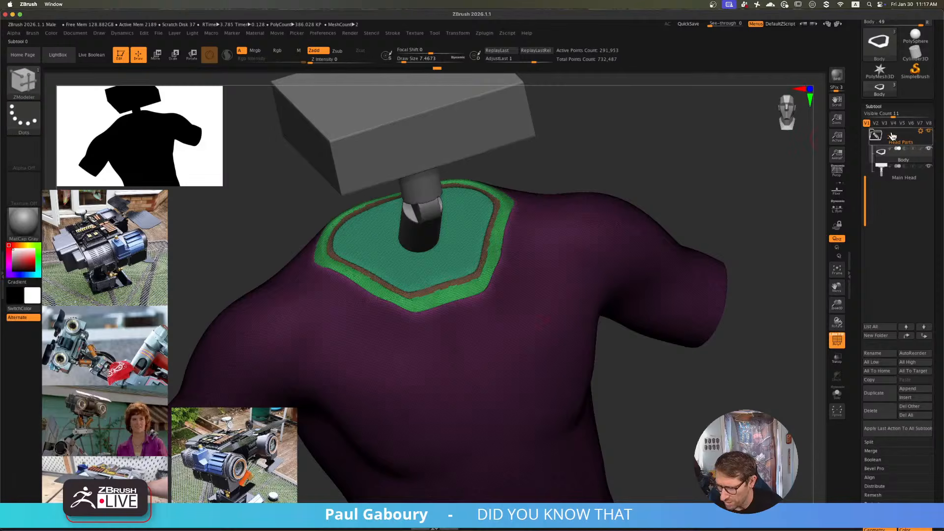
{"action": "left_click", "coordinate": [879, 107]}
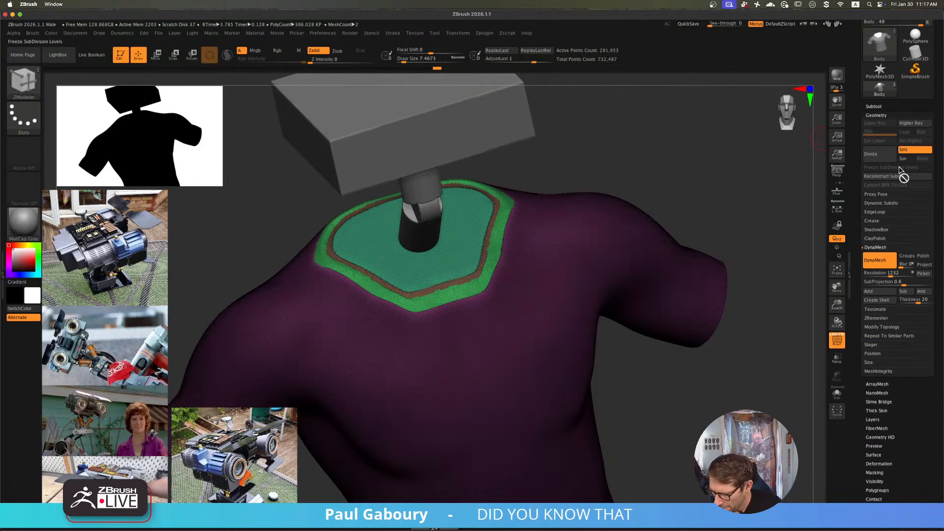
{"action": "left_click", "coordinate": [879, 116]}
{"action": "left_click_drag", "start_coordinate": [890, 131], "coordinate": [890, 131]}
{"action": "left_click", "coordinate": [881, 205]}
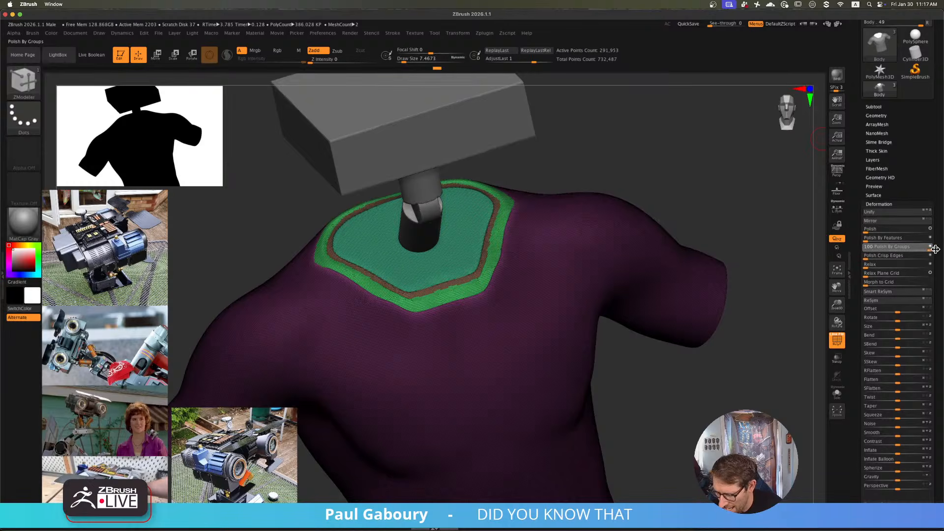
{"action": "left_click_drag", "start_coordinate": [935, 250], "coordinate": [935, 249]}
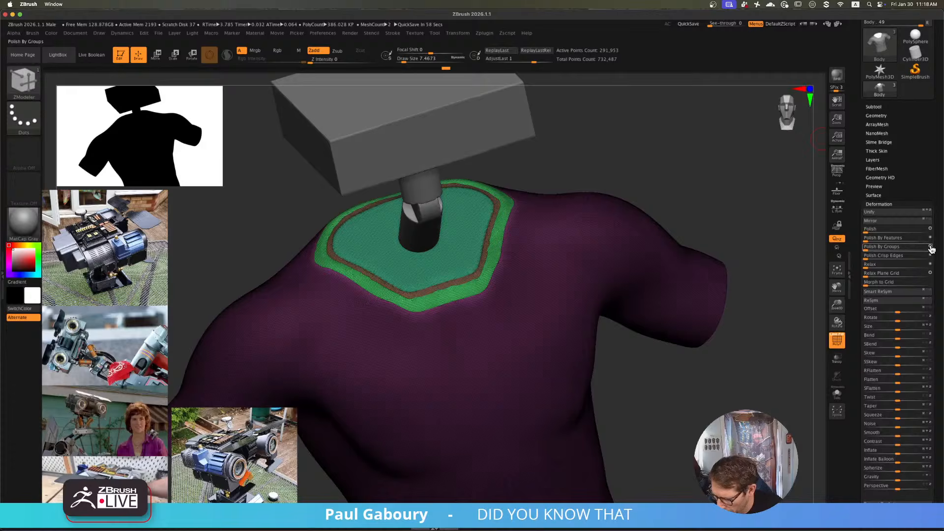
{"action": "left_click", "coordinate": [933, 248]}
{"action": "right_click_drag", "start_coordinate": [496, 315], "coordinate": [499, 358], "text": "ctrl"}
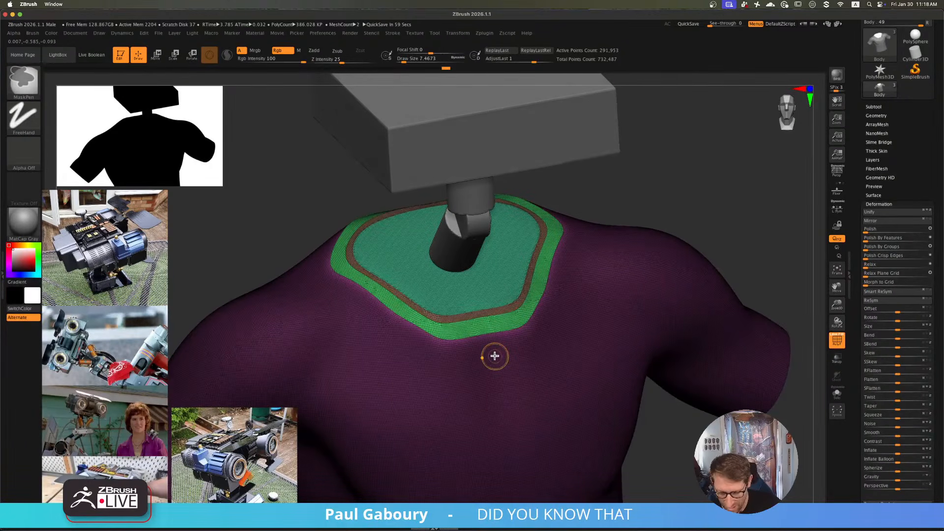
{"action": "key", "text": "ctrl+z"}
{"action": "mouse_move", "coordinate": [543, 339]}
{"action": "right_mouse_down", "text": "alt"}
{"action": "mouse_move", "coordinate": [530, 319]}
{"action": "mouse_move", "coordinate": [540, 339]}
{"action": "mouse_move", "coordinate": [548, 321]}
{"action": "right_mouse_up", "text": "alt"}
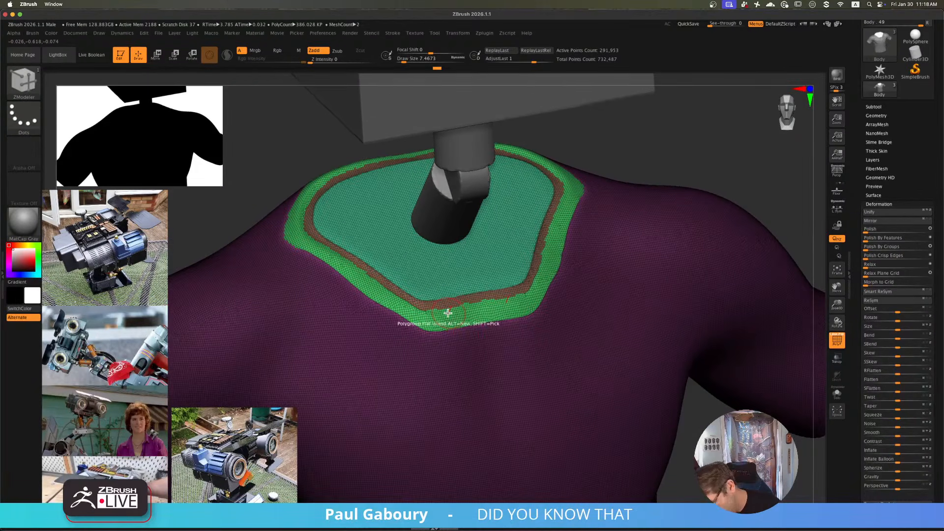
- Isolate the inner and outer ring polygroups around the neck opening and frame their front section
{"action": "right_click_drag", "start_coordinate": [448, 313], "coordinate": [500, 293]}
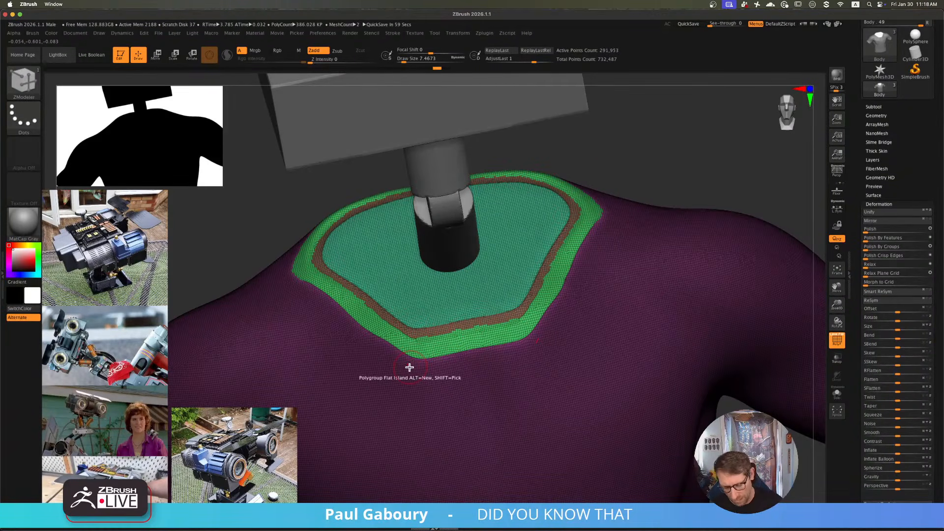
{"action": "left_click", "coordinate": [462, 329], "text": "ctrl+shift"}
{"action": "right_click_drag", "start_coordinate": [479, 370], "coordinate": [490, 343]}
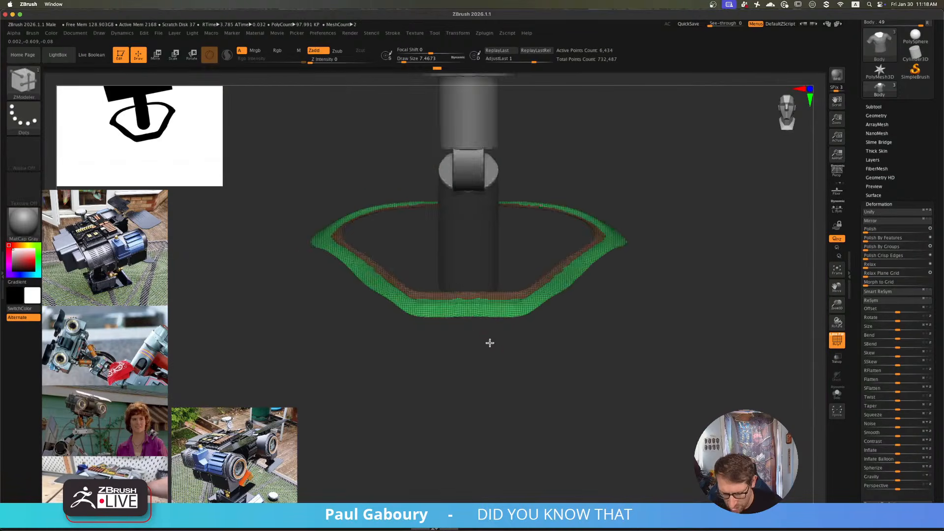
{"action": "right_click_drag", "start_coordinate": [419, 302], "coordinate": [434, 350], "text": "ctrl"}
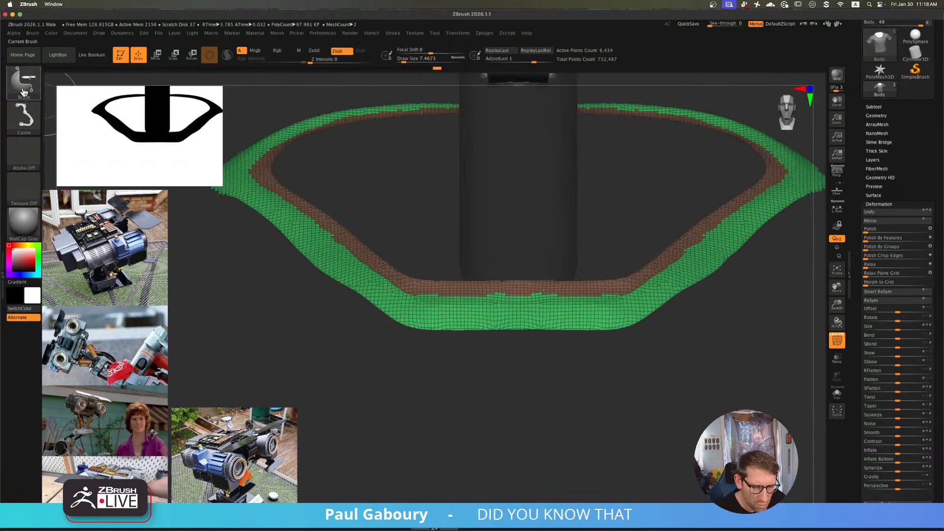
- Slice the isolated rings with the SliceCurve brush diagonally through one front corner, and show all of Body again
{"action": "left_click", "coordinate": [23, 92]}
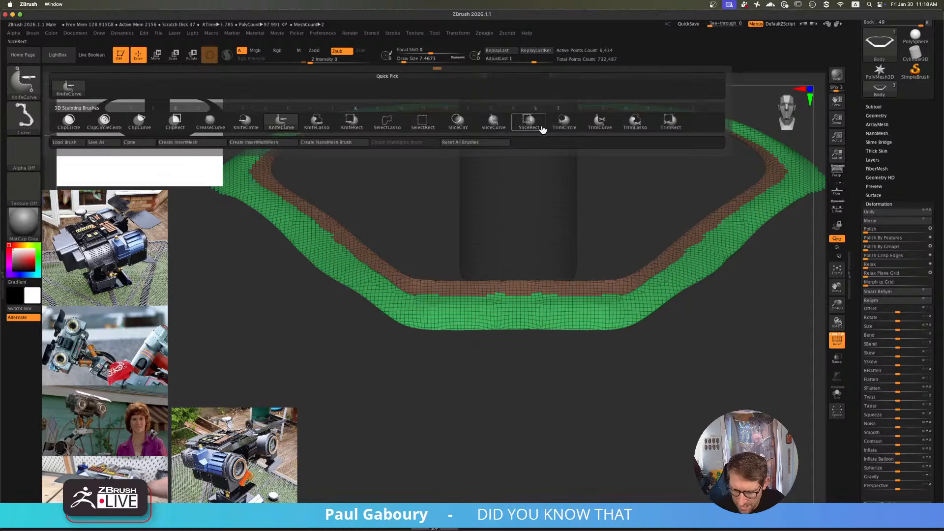
{"action": "left_click", "coordinate": [494, 123]}
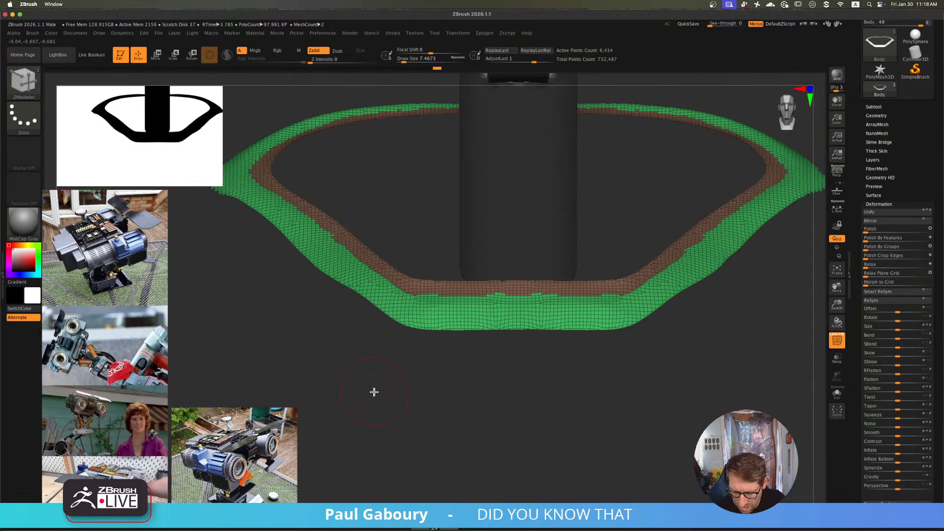
{"action": "left_click_drag", "start_coordinate": [374, 396], "coordinate": [374, 420]}
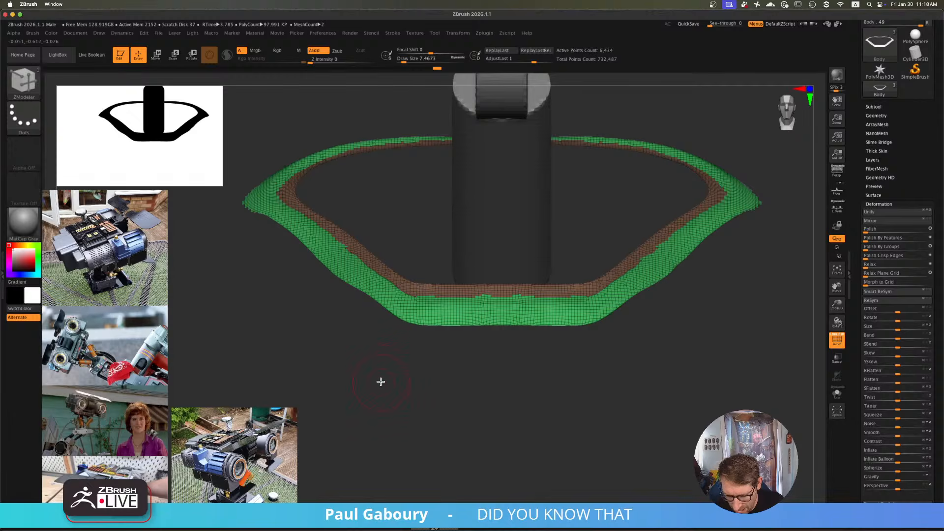
{"action": "mouse_move", "coordinate": [366, 417]}
{"action": "left_mouse_down", "text": "ctrl+shift"}
{"action": "mouse_move", "coordinate": [479, 95]}
{"action": "mouse_move", "coordinate": [498, 92]}
{"action": "mouse_move", "coordinate": [450, 163]}
{"action": "mouse_move", "coordinate": [616, 80]}
{"action": "left_mouse_up", "text": "ctrl+shift"}
{"action": "left_click_drag", "start_coordinate": [496, 376], "coordinate": [470, 374], "text": "alt"}
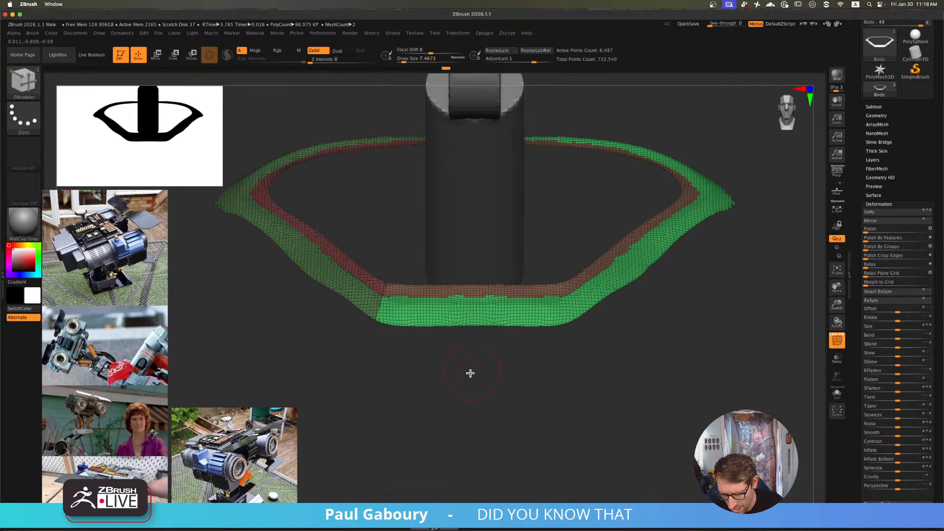
{"action": "left_click", "coordinate": [477, 383], "text": "ctrl+shift"}
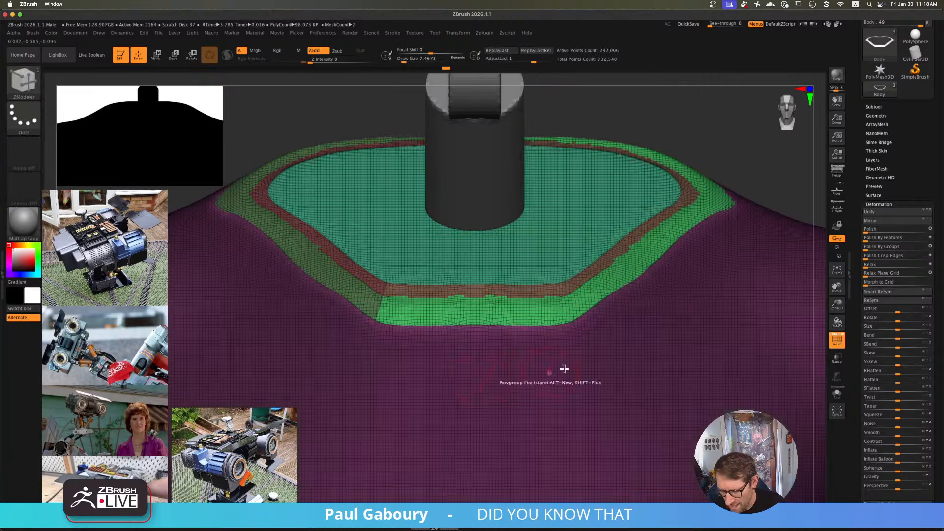
- Apply Mirror And Weld to Body to repeat the corner slice on the opposite side
{"action": "left_click", "coordinate": [877, 116]}
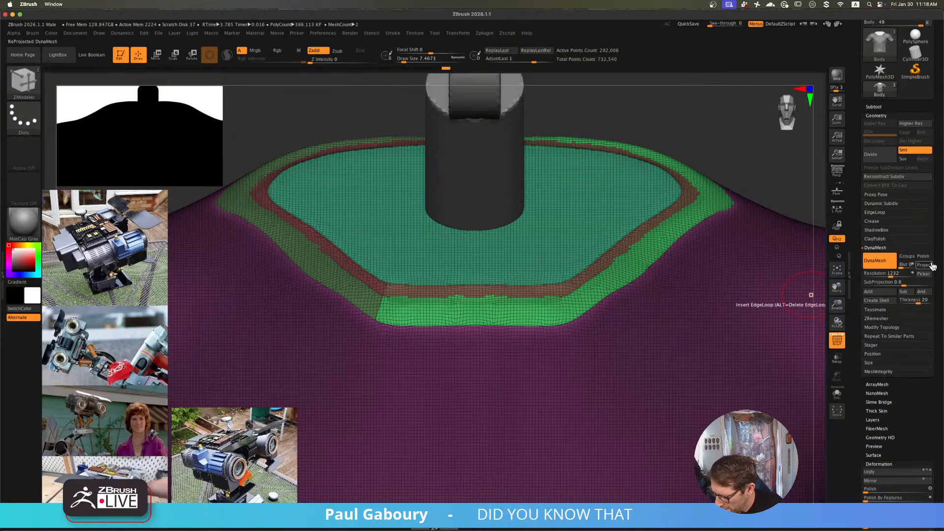
{"action": "left_click", "coordinate": [901, 328]}
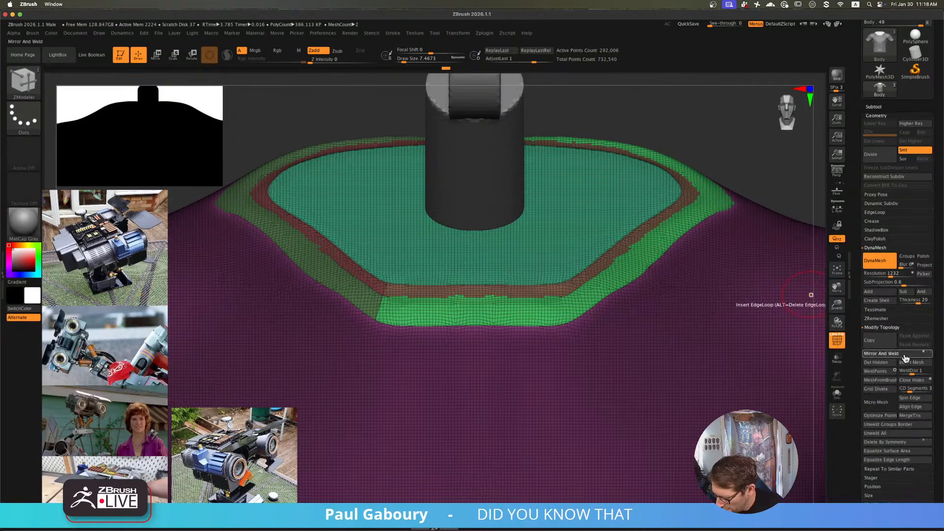
{"action": "left_click", "coordinate": [906, 353]}
- Isolate the outer ring's polygroups to examine the split and any stray faces at the back, and show all of Body again
{"action": "mouse_move", "coordinate": [628, 343]}
{"action": "right_mouse_down"}
{"action": "mouse_move", "coordinate": [561, 333]}
{"action": "mouse_move", "coordinate": [578, 374]}
{"action": "right_mouse_up"}
{"action": "mouse_move", "coordinate": [459, 300]}
{"action": "right_mouse_down", "text": "alt"}
{"action": "mouse_move", "coordinate": [506, 371]}
{"action": "mouse_move", "coordinate": [479, 265]}
{"action": "mouse_move", "coordinate": [525, 276]}
{"action": "mouse_move", "coordinate": [517, 263]}
{"action": "mouse_move", "coordinate": [475, 248]}
{"action": "mouse_move", "coordinate": [382, 246]}
{"action": "mouse_move", "coordinate": [543, 229]}
{"action": "right_mouse_up", "text": "alt"}
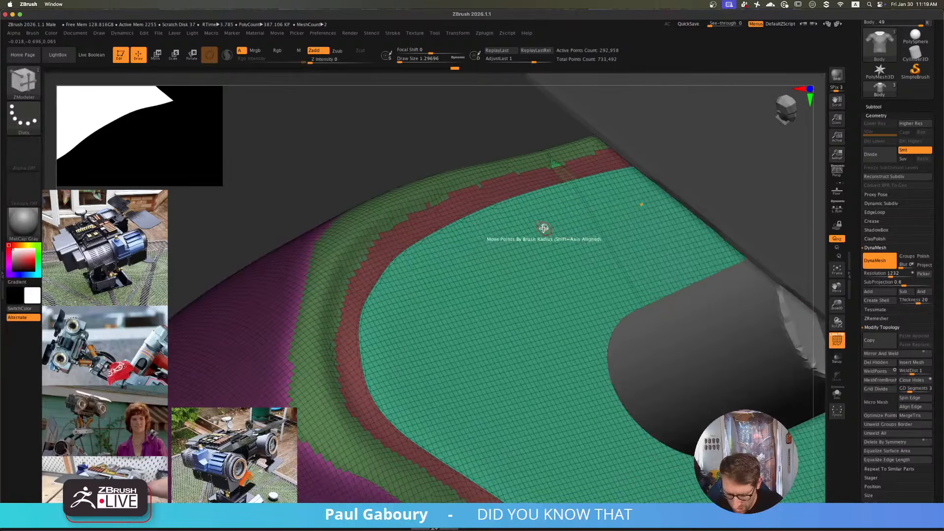
{"action": "left_click", "coordinate": [554, 161], "text": "ctrl+shift"}
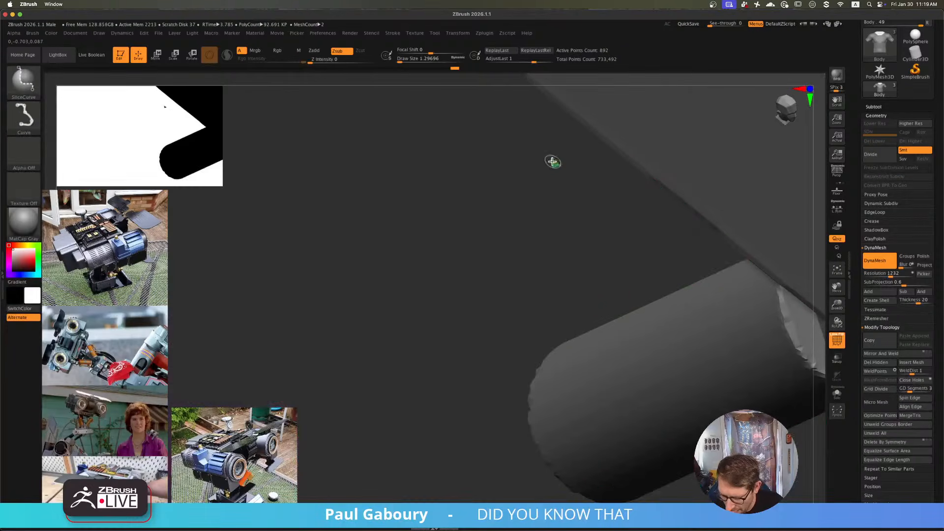
{"action": "left_click", "coordinate": [552, 161], "text": "ctrl+shift"}
{"action": "left_click_drag", "start_coordinate": [523, 127], "coordinate": [535, 137], "text": "ctrl+shift"}
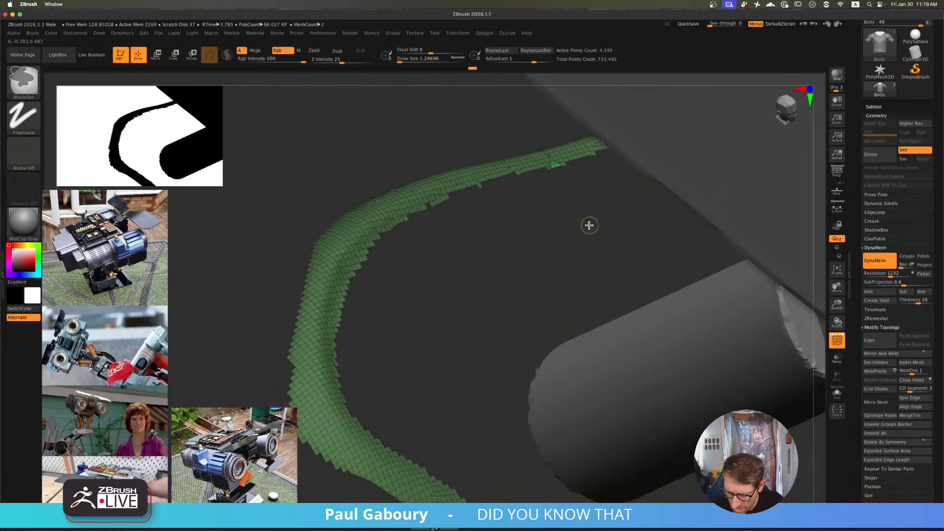
{"action": "right_click_drag", "start_coordinate": [588, 226], "coordinate": [560, 278], "text": "ctrl"}
{"action": "right_click_drag", "start_coordinate": [561, 278], "coordinate": [475, 260], "text": "alt"}
{"action": "right_click_drag", "start_coordinate": [732, 369], "coordinate": [683, 374], "text": "alt"}
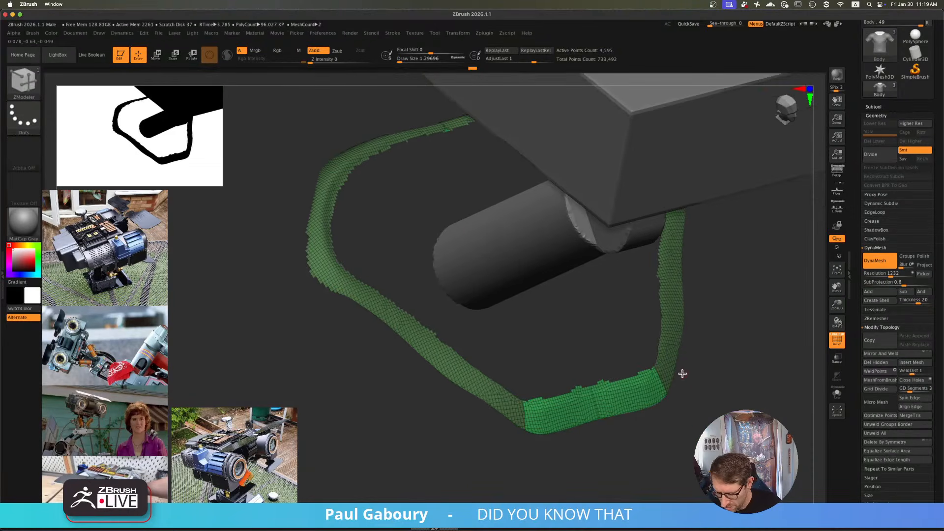
{"action": "left_click", "coordinate": [724, 376], "text": "ctrl+shift"}
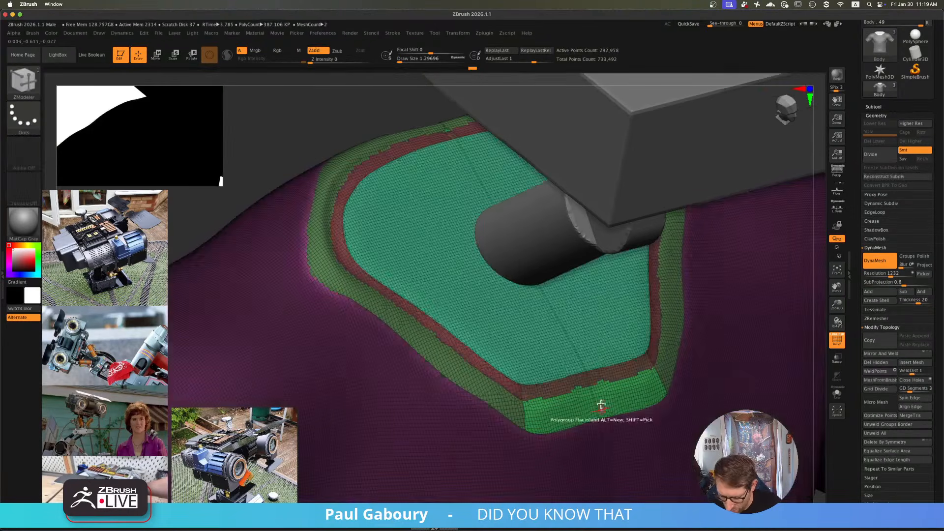
- Merge the stray bright green faces at the back of the outer ring into the surrounding side polygroup and smooth the seam
{"action": "right_click_drag", "start_coordinate": [580, 364], "coordinate": [556, 372]}
{"action": "right_click_drag", "start_coordinate": [521, 315], "coordinate": [497, 300], "text": "ctrl"}
{"action": "right_click_drag", "start_coordinate": [489, 207], "coordinate": [528, 281], "text": "ctrl"}
{"action": "right_click_drag", "start_coordinate": [518, 224], "coordinate": [531, 220], "text": "ctrl"}
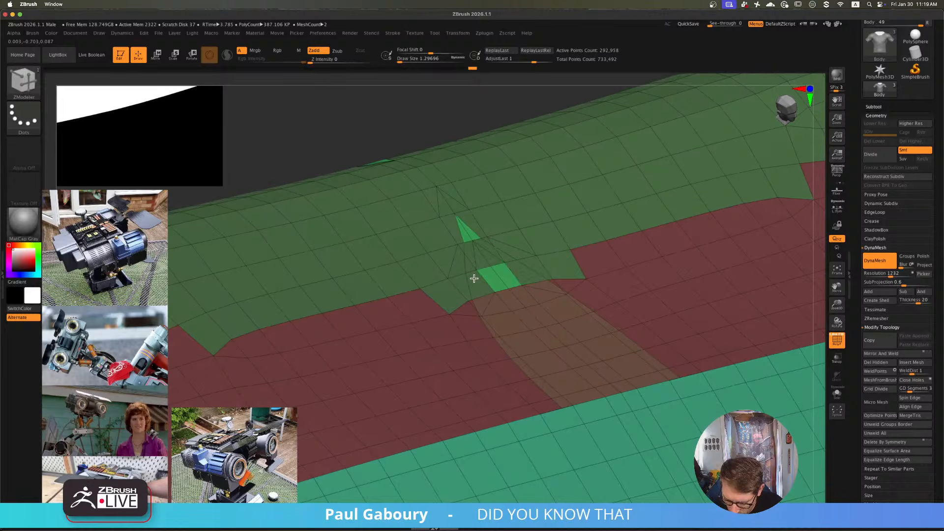
{"action": "left_click", "coordinate": [480, 239]}
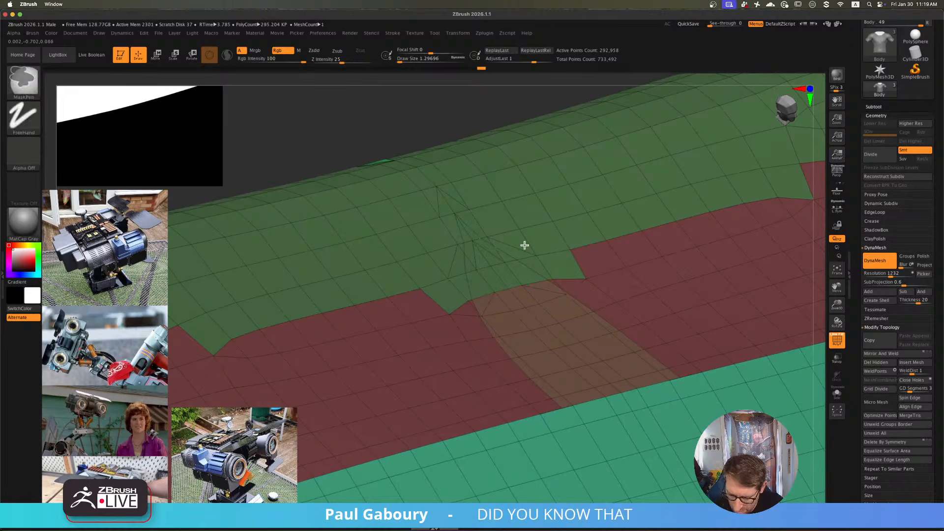
{"action": "right_click_drag", "start_coordinate": [525, 245], "coordinate": [502, 202], "text": "ctrl"}
{"action": "right_click_drag", "start_coordinate": [544, 316], "coordinate": [548, 344], "text": "ctrl"}
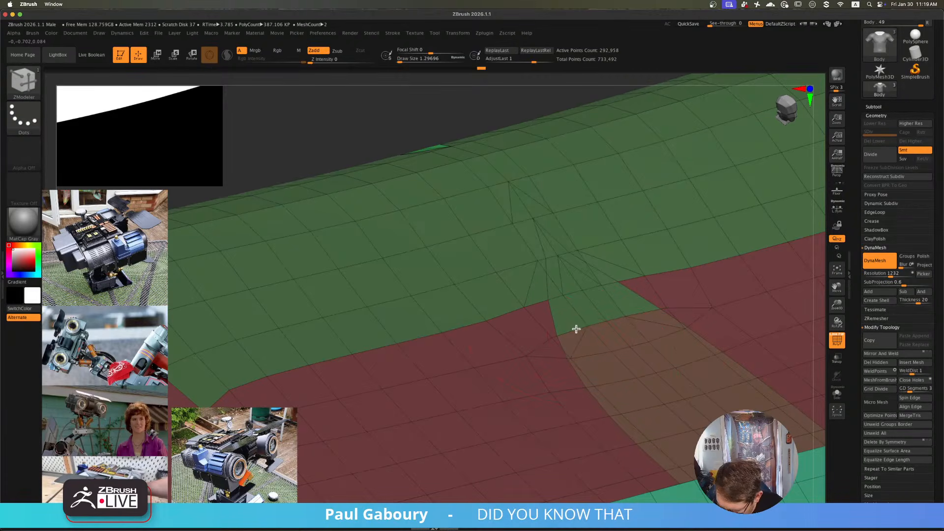
{"action": "key", "text": "shift"}
- Set the draw size to about 20, turn off the polyframe, and smooth the front bevel of the neck opening
{"action": "mouse_move", "coordinate": [649, 340]}
{"action": "right_mouse_down", "text": "ctrl"}
{"action": "mouse_move", "coordinate": [597, 329]}
{"action": "mouse_move", "coordinate": [565, 302]}
{"action": "mouse_move", "coordinate": [497, 339]}
{"action": "mouse_move", "coordinate": [437, 251]}
{"action": "mouse_move", "coordinate": [416, 262]}
{"action": "mouse_move", "coordinate": [447, 349]}
{"action": "right_mouse_up", "text": "ctrl"}
{"action": "mouse_move", "coordinate": [532, 378]}
{"action": "right_mouse_down", "text": "ctrl"}
{"action": "mouse_move", "coordinate": [445, 295]}
{"action": "mouse_move", "coordinate": [554, 373]}
{"action": "mouse_move", "coordinate": [562, 361]}
{"action": "mouse_move", "coordinate": [555, 348]}
{"action": "mouse_move", "coordinate": [507, 347]}
{"action": "right_mouse_up", "text": "ctrl"}
{"action": "key", "text": "s"}
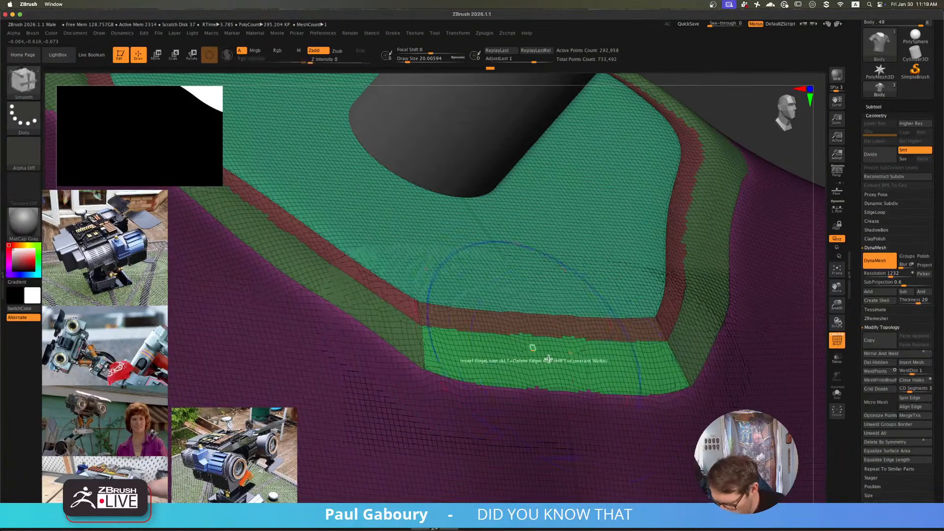
{"action": "key", "text": "shift+f"}
{"action": "right_click_drag", "start_coordinate": [605, 382], "coordinate": [597, 388], "text": "shift"}
{"action": "key", "text": "shift"}
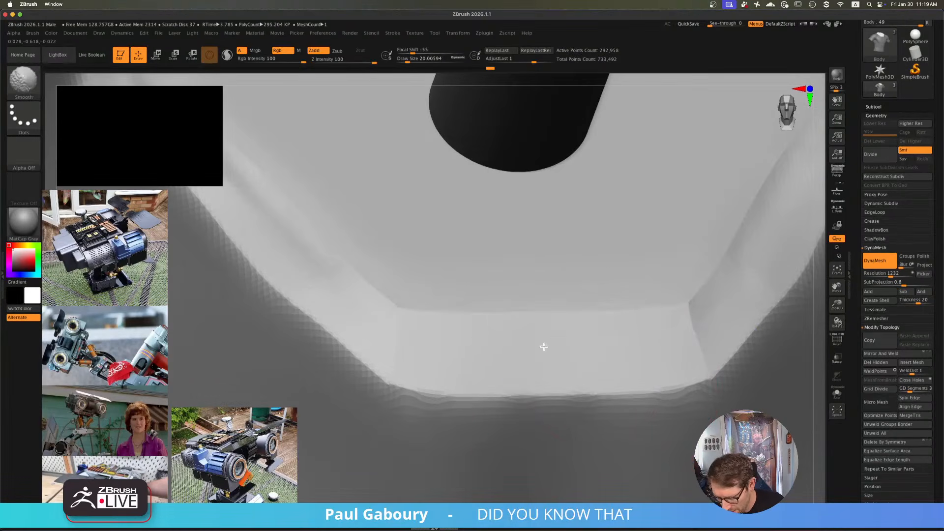
{"action": "mouse_move", "coordinate": [717, 337]}
{"action": "right_mouse_down"}
{"action": "mouse_move", "coordinate": [516, 402]}
{"action": "mouse_move", "coordinate": [539, 348]}
{"action": "right_mouse_up"}
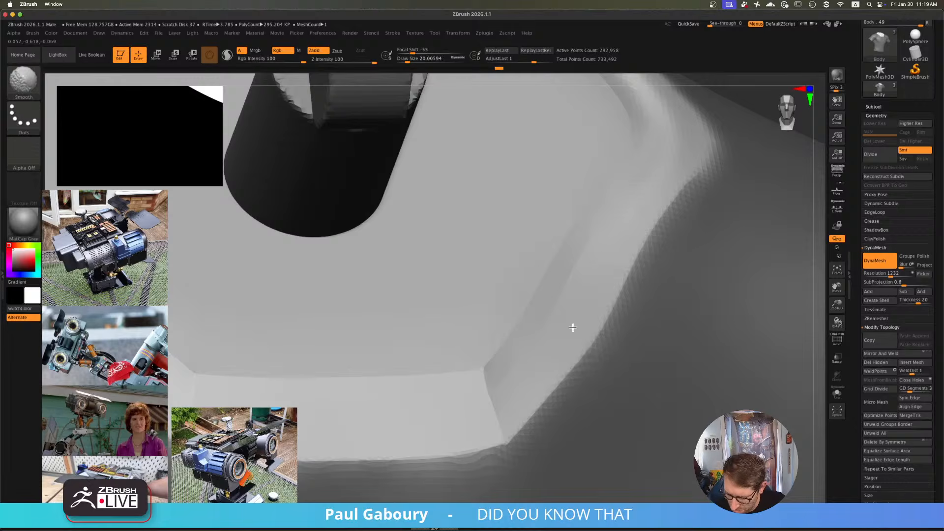
- Apply the Polish By Groups deformation to the neck opening and turn the polyframe back on to check its borders
{"action": "left_click", "coordinate": [890, 118]}
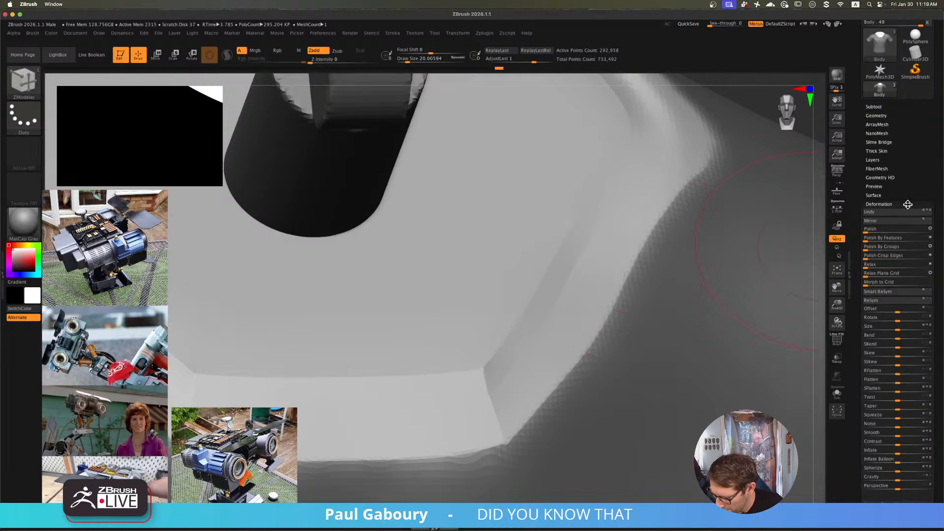
{"action": "left_click", "coordinate": [876, 247]}
{"action": "left_click_drag", "start_coordinate": [875, 249], "coordinate": [899, 248]}
{"action": "mouse_move", "coordinate": [714, 276]}
{"action": "right_mouse_down", "text": "ctrl"}
{"action": "mouse_move", "coordinate": [565, 280]}
{"action": "mouse_move", "coordinate": [586, 327]}
{"action": "mouse_move", "coordinate": [589, 315]}
{"action": "mouse_move", "coordinate": [569, 296]}
{"action": "right_mouse_up", "text": "ctrl"}
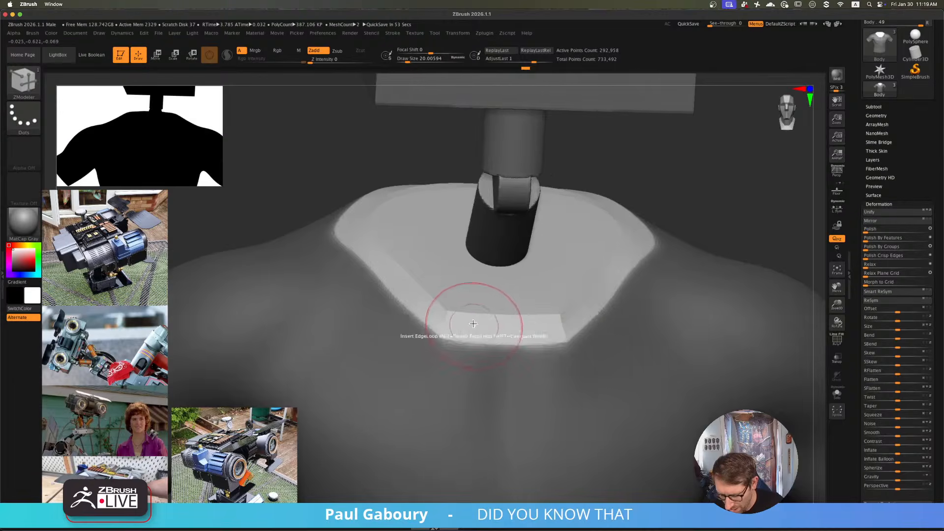
{"action": "right_click_drag", "start_coordinate": [474, 323], "coordinate": [544, 387]}
{"action": "key", "text": "shift+f"}
{"action": "mouse_move", "coordinate": [528, 347]}
{"action": "right_mouse_down", "text": "ctrl"}
{"action": "mouse_move", "coordinate": [531, 371]}
{"action": "mouse_move", "coordinate": [544, 365]}
{"action": "mouse_move", "coordinate": [543, 325]}
{"action": "right_mouse_up", "text": "ctrl"}
{"action": "right_click_drag", "start_coordinate": [485, 334], "coordinate": [527, 326], "text": "ctrl"}
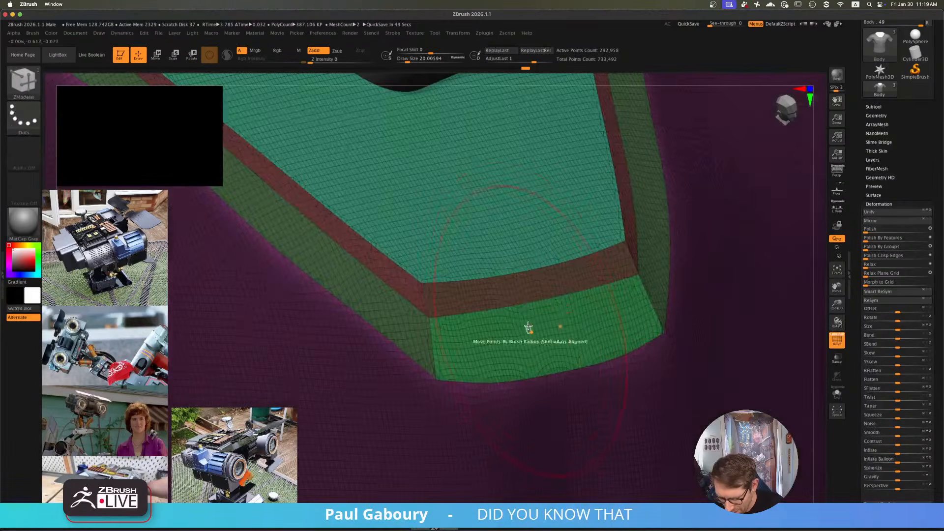
- Isolate the inner and outer front strips of the neck opening, combine them into one polygroup, and show all of Body
{"action": "left_click", "coordinate": [528, 302], "text": "ctrl+shift"}
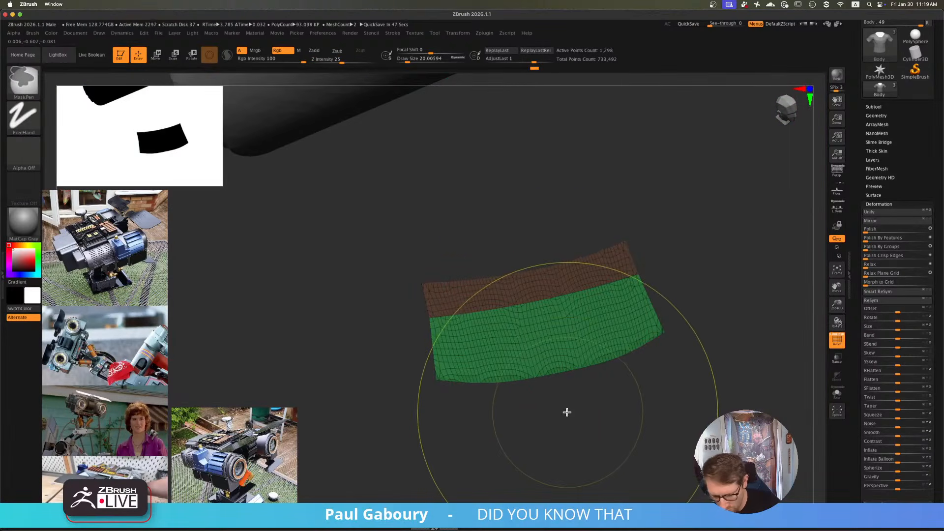
{"action": "mouse_move", "coordinate": [577, 402]}
{"action": "right_mouse_down", "text": "ctrl"}
{"action": "mouse_move", "coordinate": [536, 381]}
{"action": "mouse_move", "coordinate": [510, 401]}
{"action": "right_mouse_up", "text": "ctrl"}
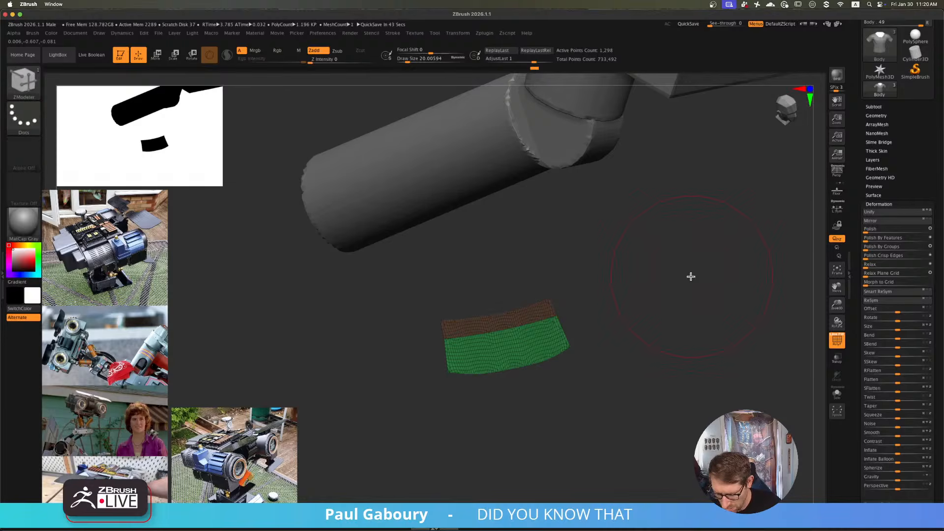
{"action": "left_click", "coordinate": [618, 264], "text": "ctrl+shift"}
{"action": "left_click", "coordinate": [514, 328], "text": "ctrl+shift"}
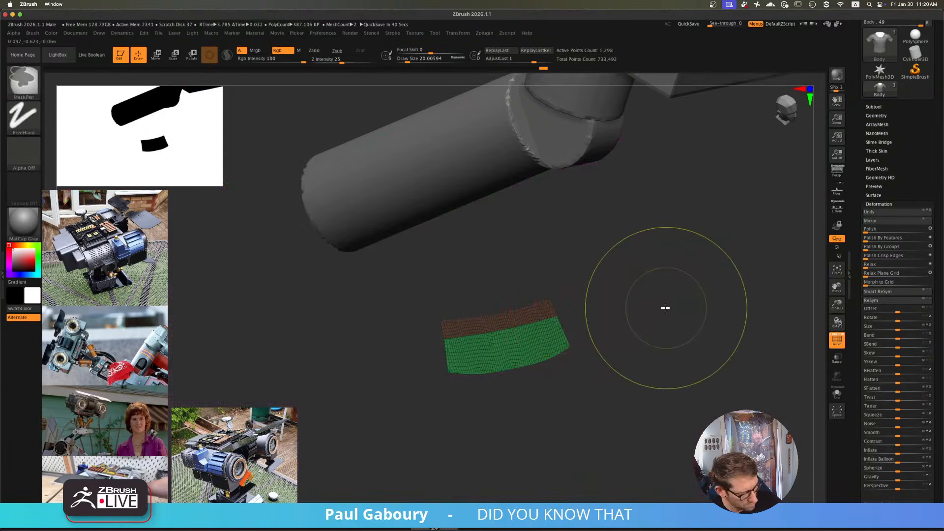
{"action": "key", "text": "ctrl+w"}
{"action": "left_click", "coordinate": [635, 308], "text": "ctrl+shift"}
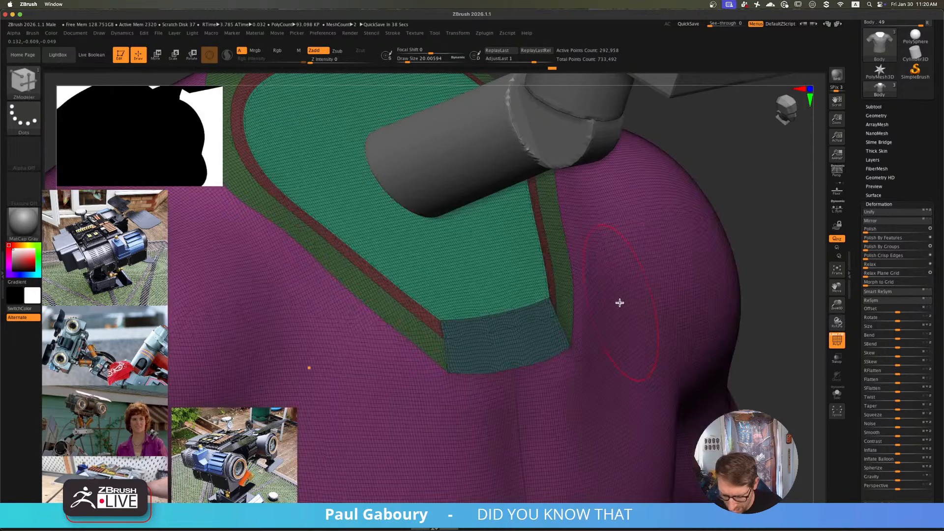
- Isolate the remaining inner and outer side strips of the ring, combine them into one polygroup, and show all of Body
{"action": "left_click", "coordinate": [435, 330], "text": "ctrl+shift"}
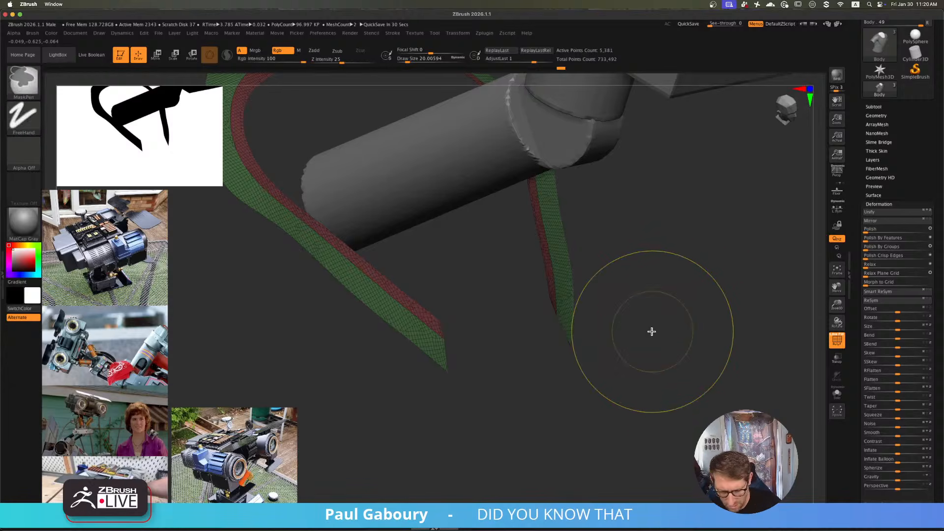
{"action": "key", "text": "ctrl+w"}
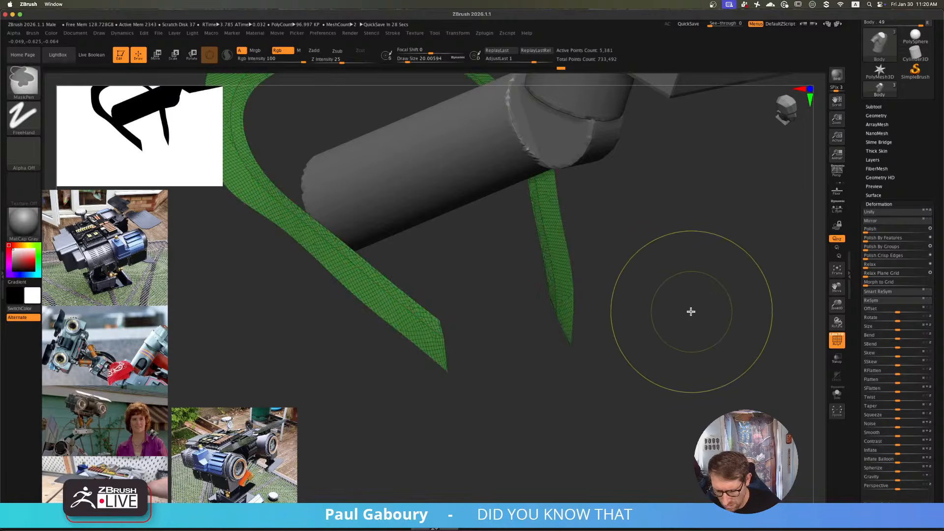
{"action": "left_click", "coordinate": [689, 313], "text": "ctrl+shift"}
- Set the draw size to about 4.3, merge the stray patch at the ring's back into the side polygroup with ZModeler, and smooth there
{"action": "right_click_drag", "start_coordinate": [679, 323], "coordinate": [590, 359], "text": "ctrl"}
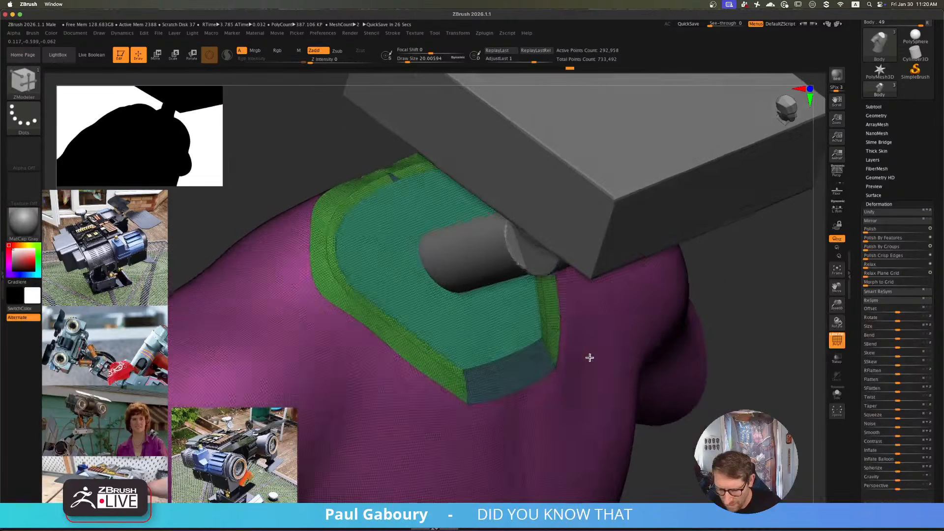
{"action": "mouse_move", "coordinate": [394, 185]}
{"action": "right_mouse_down", "text": "ctrl"}
{"action": "mouse_move", "coordinate": [455, 238]}
{"action": "mouse_move", "coordinate": [487, 288]}
{"action": "right_mouse_up", "text": "ctrl"}
{"action": "key", "text": "s"}
{"action": "left_click_drag", "start_coordinate": [468, 240], "coordinate": [463, 239]}
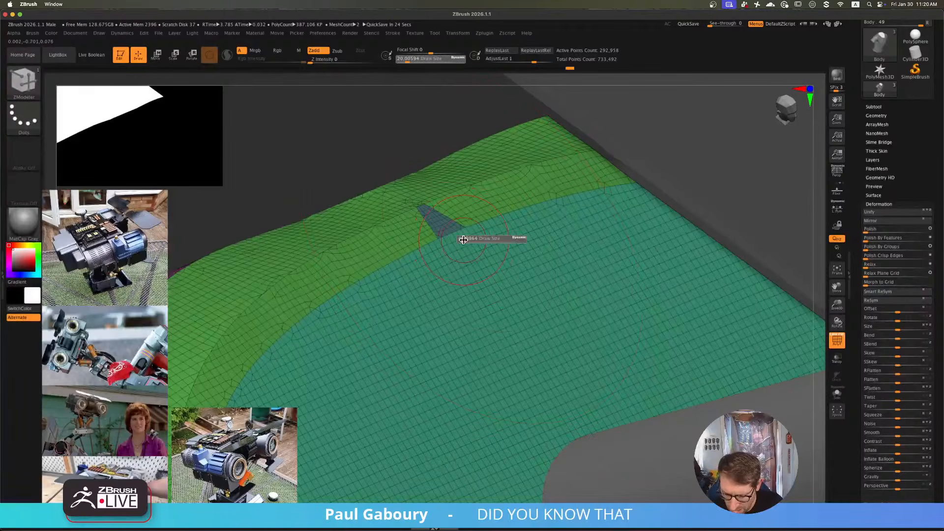
{"action": "right_click_drag", "start_coordinate": [462, 223], "coordinate": [484, 247], "text": "ctrl"}
{"action": "key", "text": "b"}
{"action": "key", "text": "z"}
{"action": "key", "text": "m"}
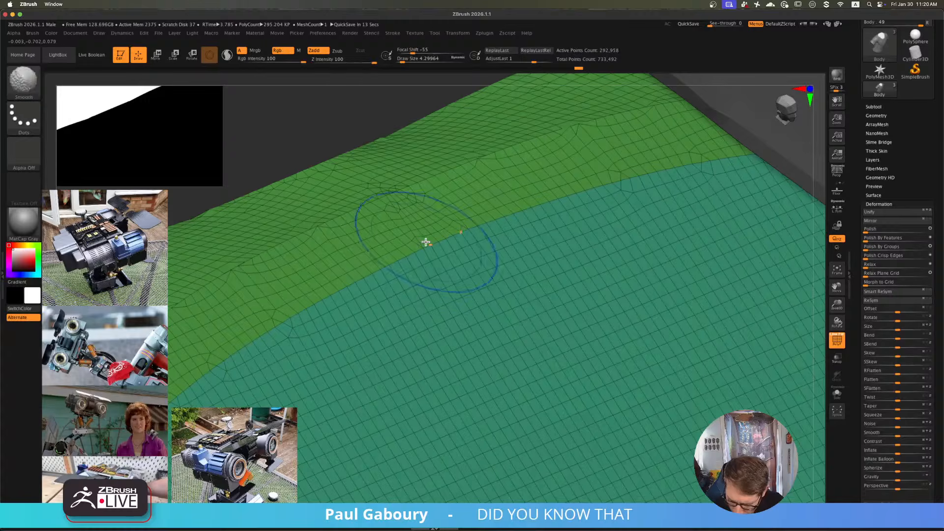
{"action": "mouse_move", "coordinate": [426, 240]}
{"action": "right_mouse_down", "text": "ctrl"}
{"action": "mouse_move", "coordinate": [453, 346]}
{"action": "mouse_move", "coordinate": [468, 349]}
{"action": "mouse_move", "coordinate": [438, 302]}
{"action": "mouse_move", "coordinate": [497, 373]}
{"action": "mouse_move", "coordinate": [507, 339]}
{"action": "mouse_move", "coordinate": [518, 376]}
{"action": "right_mouse_up", "text": "ctrl"}
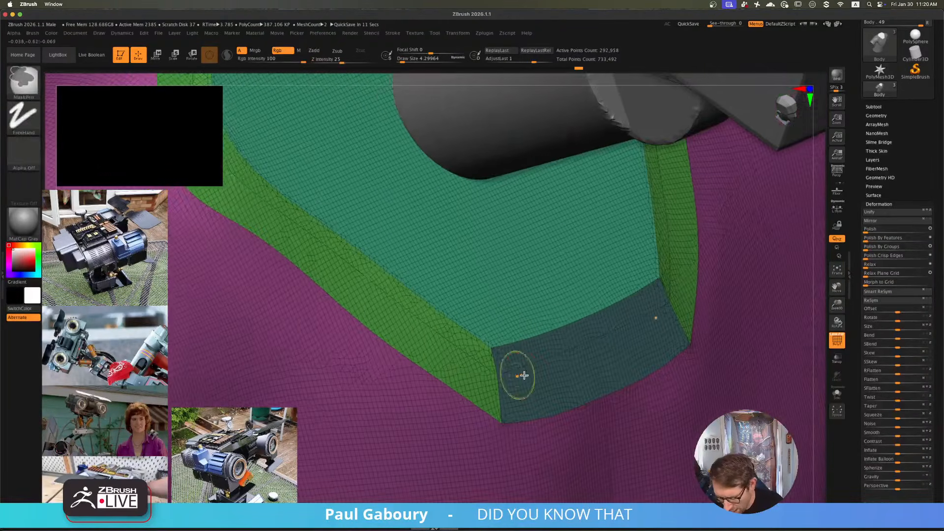
{"action": "mouse_move", "coordinate": [566, 395]}
{"action": "right_mouse_down", "text": "alt"}
{"action": "mouse_move", "coordinate": [512, 382]}
{"action": "mouse_move", "coordinate": [523, 352]}
{"action": "mouse_move", "coordinate": [498, 323]}
{"action": "right_mouse_up", "text": "alt"}
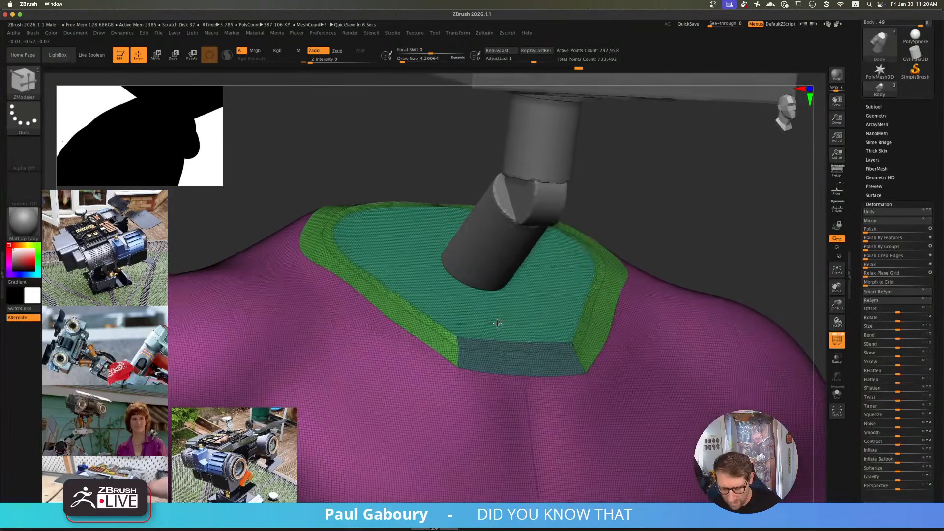
- Isolate the neck opening's front polygroup, undo its merge so the inner and outer strips are separate polygroups, and show all of Body
{"action": "left_click", "coordinate": [497, 337], "text": "ctrl+shift"}
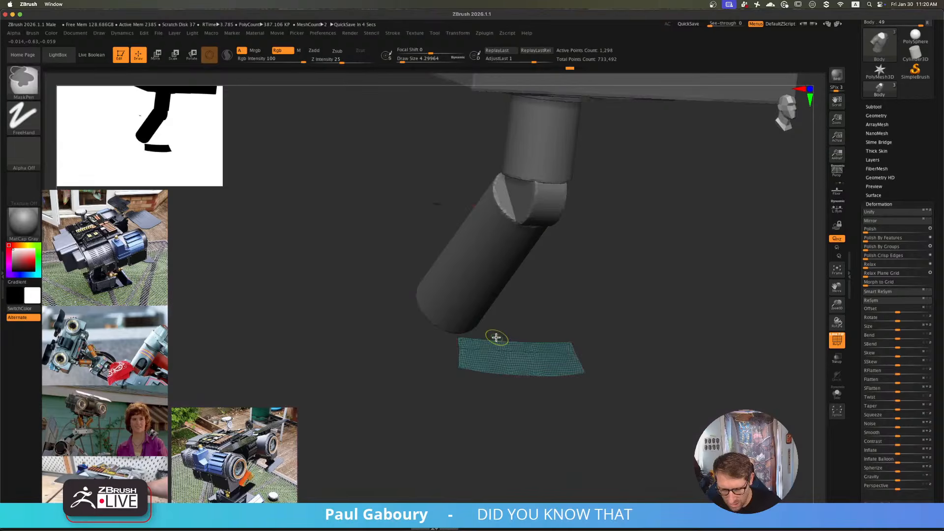
{"action": "key", "text": "ctrl+z"}
{"action": "key", "text": "ctrl+z"}
{"action": "key", "text": "ctrl+z"}
{"action": "key", "text": "ctrl+z"}
{"action": "key", "text": "ctrl+shift+z"}
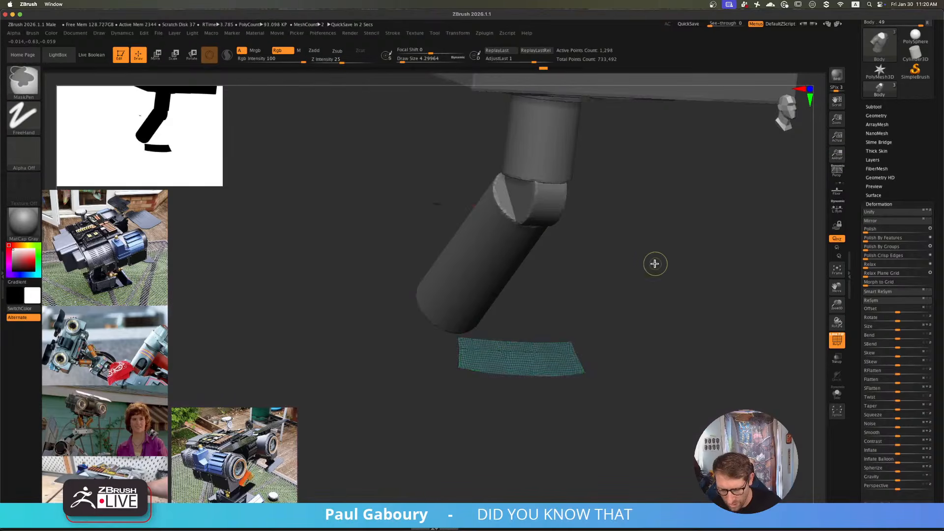
{"action": "key", "text": "Escape"}
{"action": "key", "text": "ctrl+shift+z"}
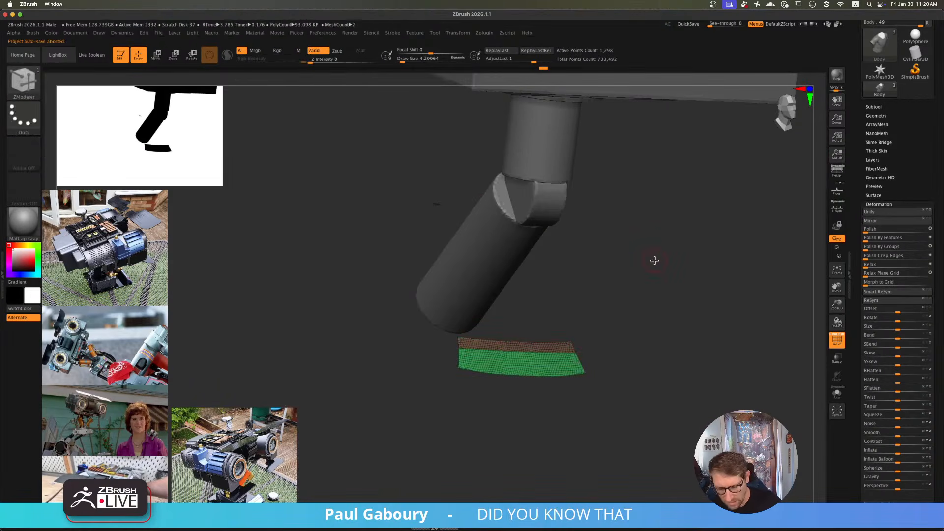
{"action": "left_click", "coordinate": [654, 259], "text": "ctrl+shift"}
- Mask everything except the neck opening's floor polygroup and extrude the floor down into the body
{"action": "right_click_drag", "start_coordinate": [582, 312], "coordinate": [575, 337]}
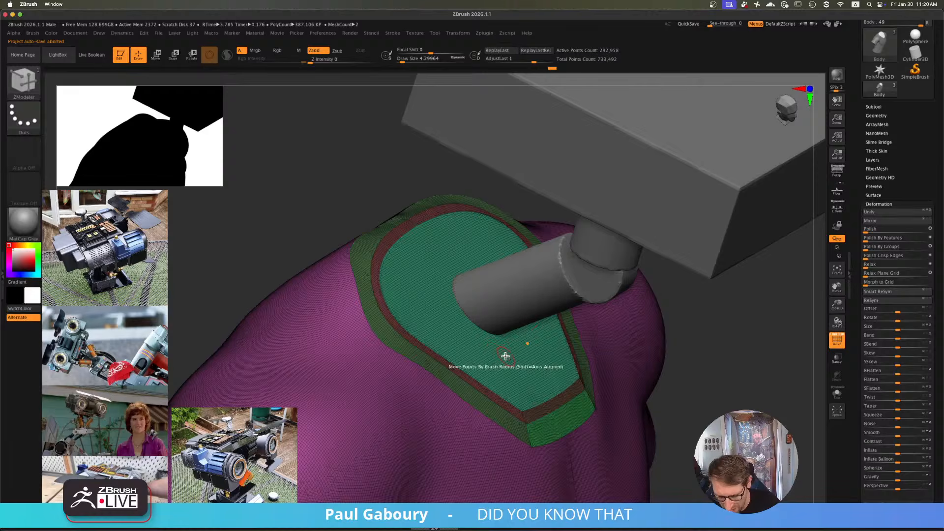
{"action": "right_click_drag", "start_coordinate": [506, 356], "coordinate": [467, 295]}
{"action": "key", "text": "w"}
{"action": "left_click", "coordinate": [441, 297], "text": "ctrl"}
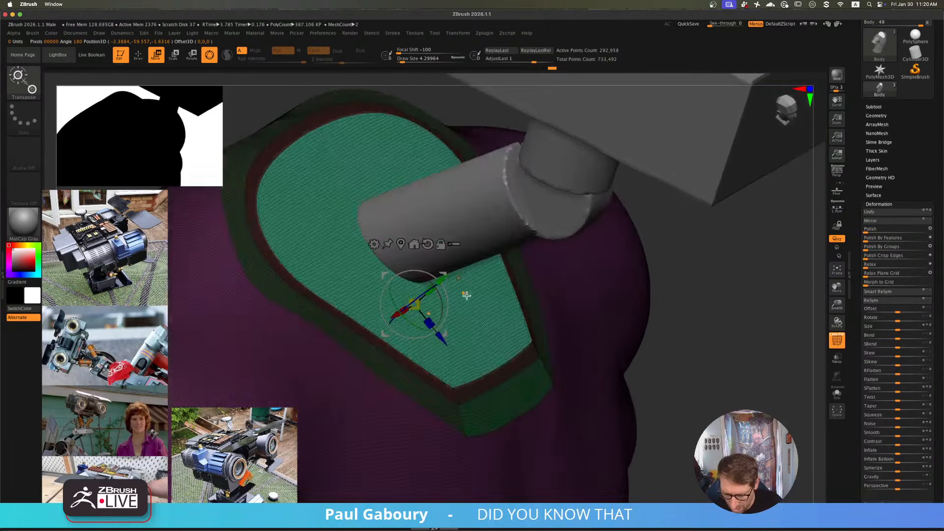
{"action": "left_click_drag", "start_coordinate": [443, 279], "coordinate": [431, 289], "text": "ctrl"}
{"action": "right_click_drag", "start_coordinate": [489, 351], "coordinate": [457, 317]}
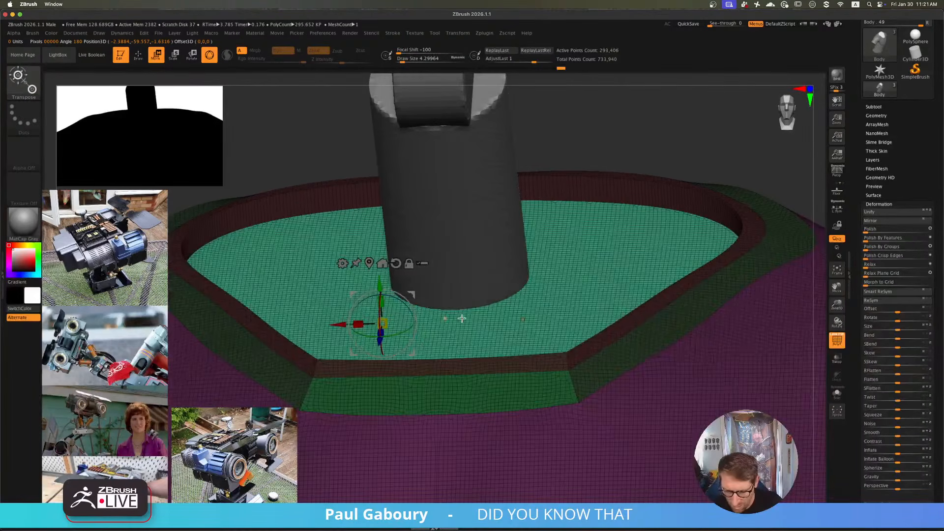
{"action": "left_click_drag", "start_coordinate": [380, 282], "coordinate": [381, 292]}
{"action": "right_click_drag", "start_coordinate": [514, 376], "coordinate": [478, 362], "text": "ctrl"}
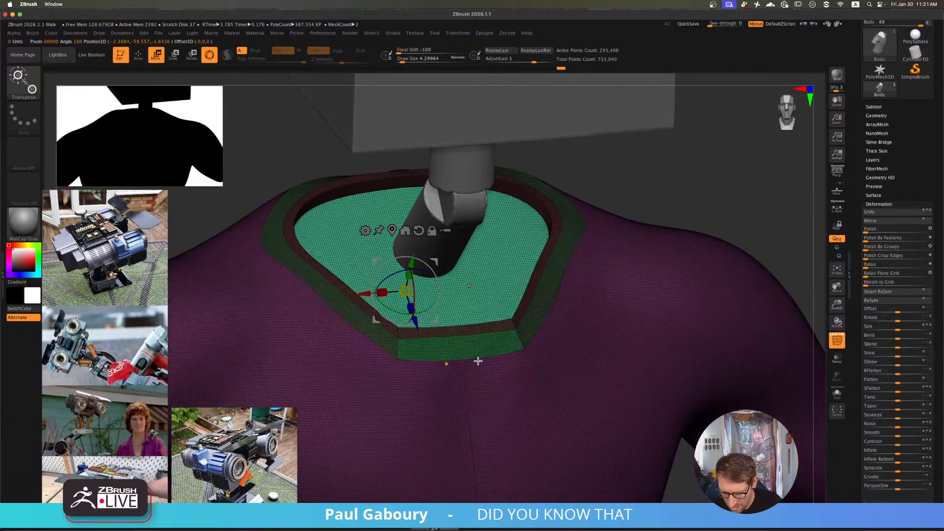
- Centre the gizmo on the unmasked floor, reposition and scale it smaller to slope the recess walls inward, and clear the mask
{"action": "left_click", "coordinate": [392, 231]}
{"action": "right_click_drag", "start_coordinate": [519, 275], "coordinate": [499, 311], "text": "ctrl"}
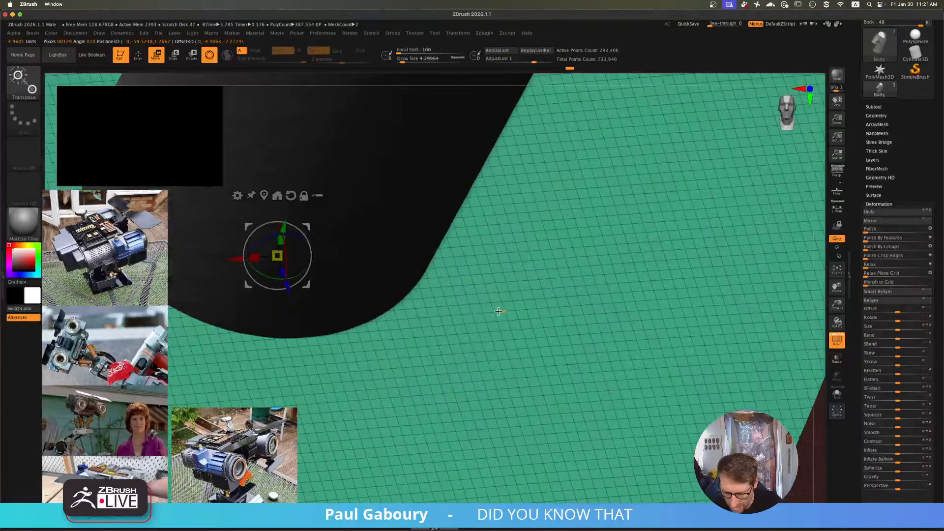
{"action": "right_click_drag", "start_coordinate": [428, 284], "coordinate": [311, 179], "text": "ctrl"}
{"action": "left_click_drag", "start_coordinate": [397, 272], "coordinate": [393, 274]}
{"action": "key", "text": "shift+f"}
{"action": "right_click_drag", "start_coordinate": [508, 331], "coordinate": [517, 363]}
{"action": "left_click_drag", "start_coordinate": [431, 320], "coordinate": [426, 319]}
{"action": "right_click_drag", "start_coordinate": [531, 384], "coordinate": [484, 356], "text": "ctrl"}
{"action": "right_click_drag", "start_coordinate": [484, 355], "coordinate": [485, 354]}
{"action": "key", "text": "q"}
{"action": "left_click_drag", "start_coordinate": [597, 238], "coordinate": [601, 285], "text": "ctrl"}
- Isolate the sloped walls around the recess floor, assign them a new polygroup, and show all of Body
{"action": "mouse_move", "coordinate": [601, 288]}
{"action": "right_mouse_down"}
{"action": "mouse_move", "coordinate": [597, 261]}
{"action": "mouse_move", "coordinate": [523, 312]}
{"action": "mouse_move", "coordinate": [559, 307]}
{"action": "right_mouse_up"}
{"action": "left_click", "coordinate": [495, 317], "text": "ctrl+shift"}
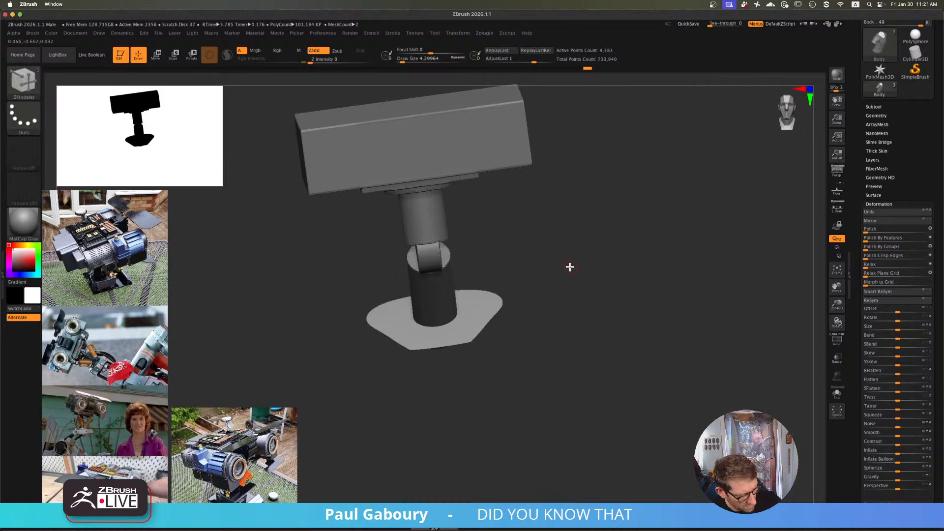
{"action": "key", "text": "shift+f"}
{"action": "key", "text": "ctrl+shift+x"}
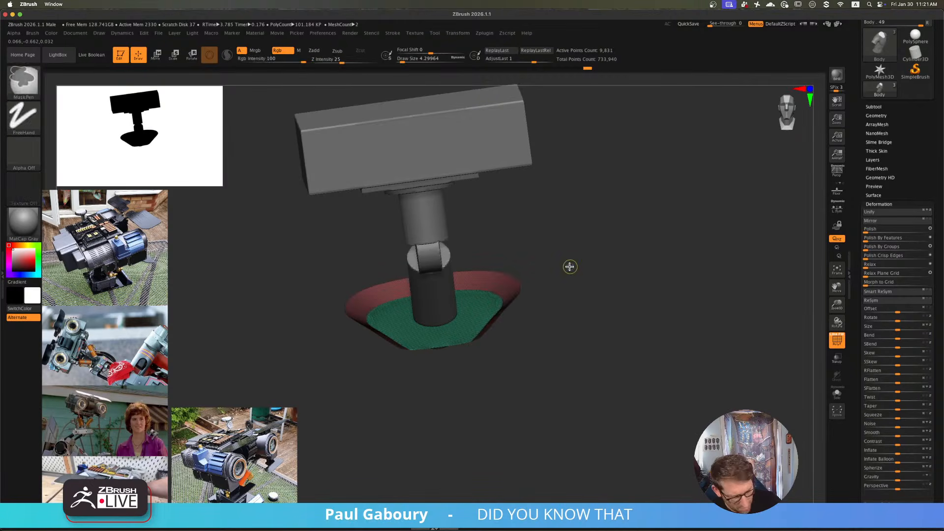
{"action": "left_click", "coordinate": [482, 311], "text": "ctrl+alt+shift"}
{"action": "key", "text": "ctrl+w"}
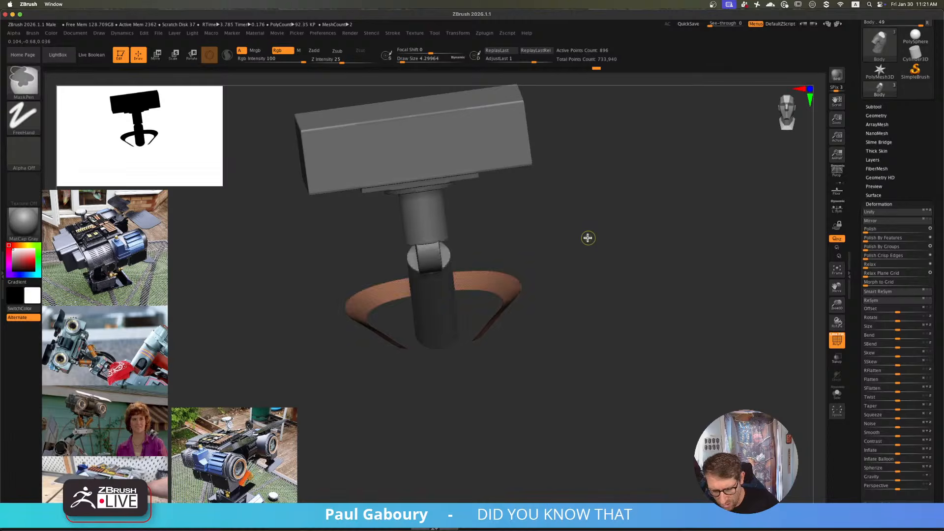
{"action": "left_click", "coordinate": [588, 238], "text": "ctrl+shift"}
- Insert multiple edge loops across the recess walls with ZModeler, using Interactive Resolution and Keep Polygroup
{"action": "right_click_drag", "start_coordinate": [502, 281], "coordinate": [508, 322], "text": "ctrl"}
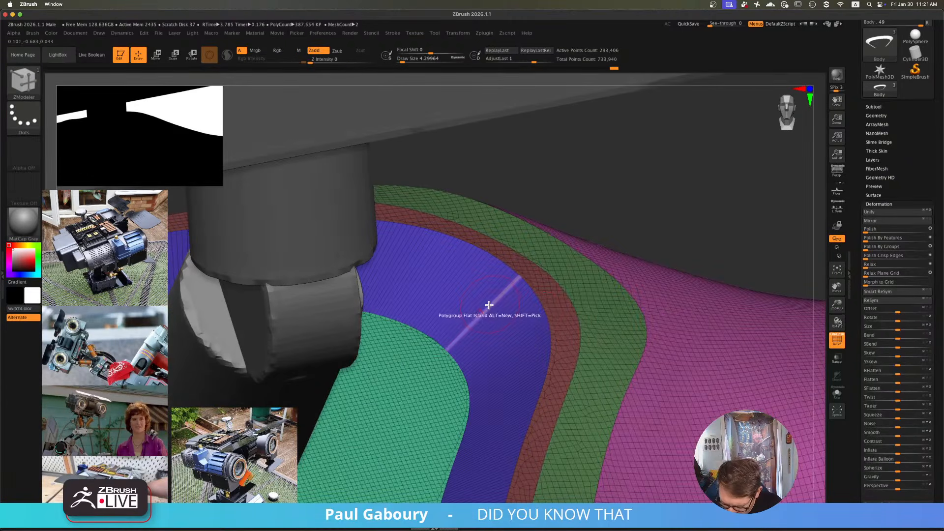
{"action": "key", "text": "space"}
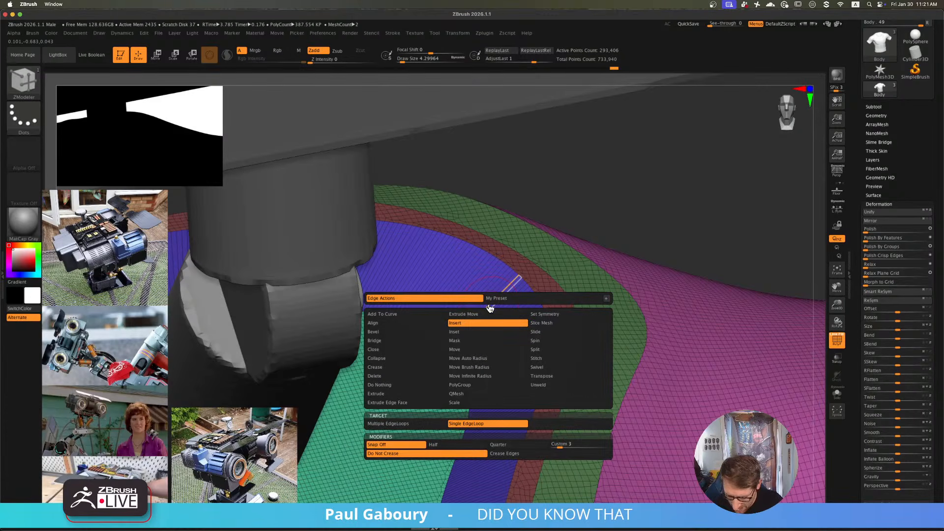
{"action": "left_click", "coordinate": [424, 424]}
{"action": "left_click", "coordinate": [570, 481]}
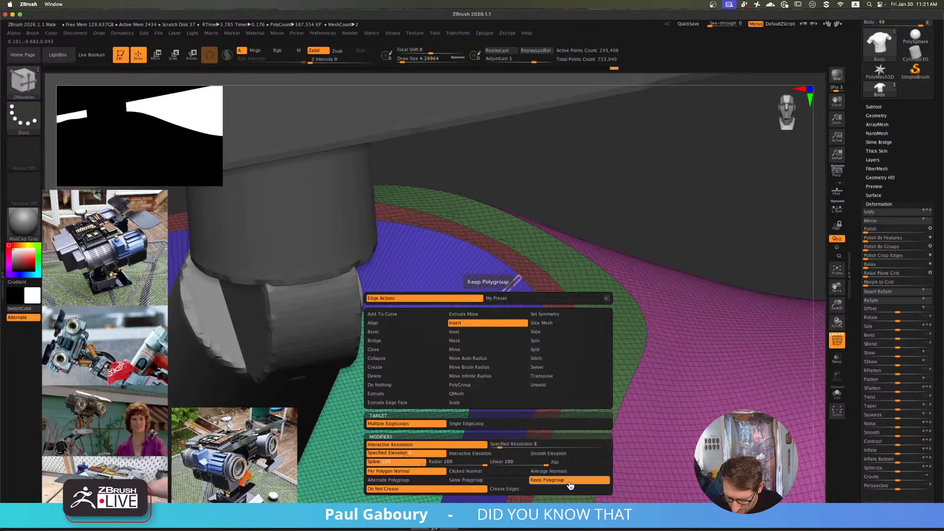
{"action": "right_click_drag", "start_coordinate": [498, 304], "coordinate": [536, 330], "text": "ctrl"}
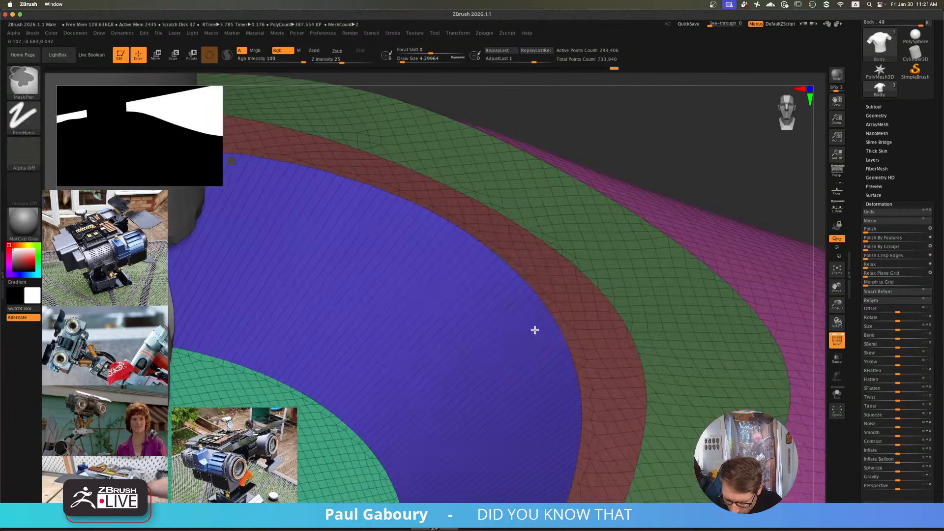
{"action": "left_click", "coordinate": [480, 324]}
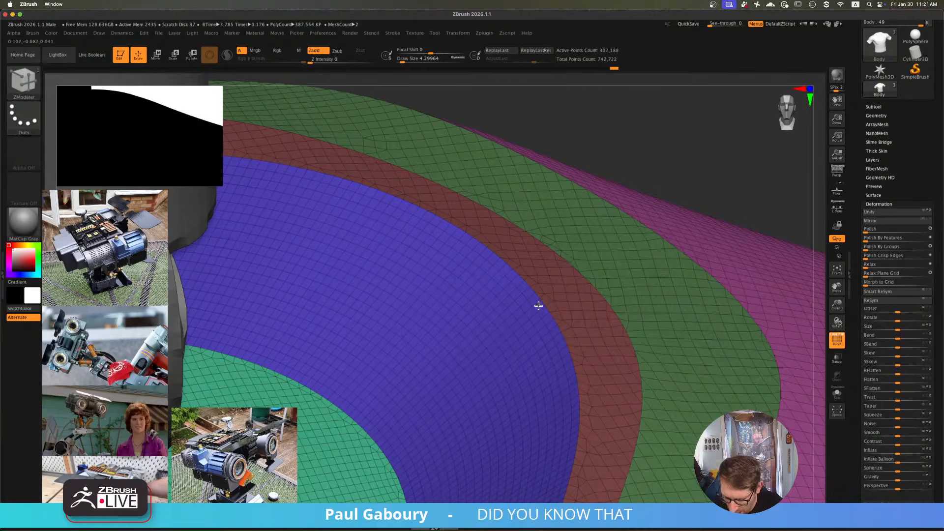
{"action": "left_click_drag", "start_coordinate": [539, 305], "coordinate": [540, 305]}
{"action": "right_click_drag", "start_coordinate": [540, 305], "coordinate": [495, 297], "text": "ctrl"}
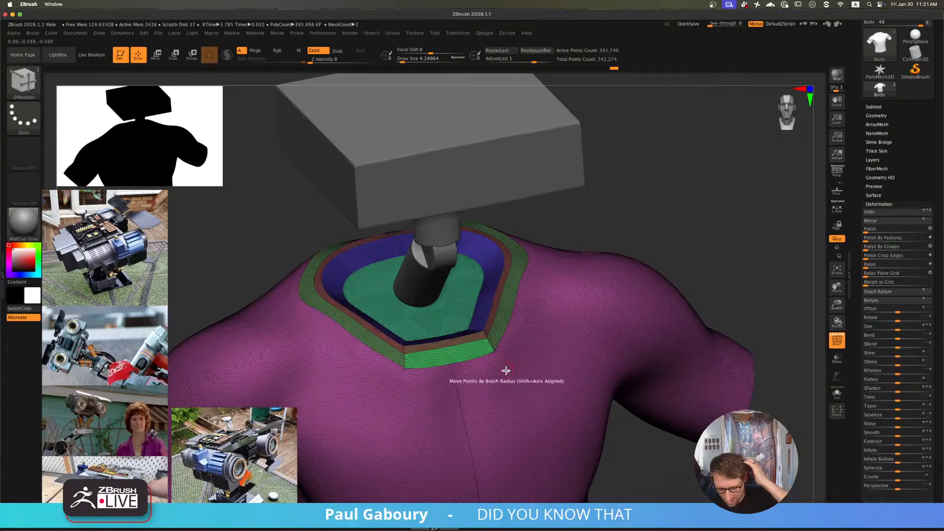
- Turn off the polyframe, select the hPolish brush and set its draw size to about 39
{"action": "mouse_move", "coordinate": [510, 381]}
{"action": "right_mouse_down", "text": "ctrl"}
{"action": "mouse_move", "coordinate": [481, 358]}
{"action": "mouse_move", "coordinate": [500, 354]}
{"action": "mouse_move", "coordinate": [467, 342]}
{"action": "mouse_move", "coordinate": [493, 340]}
{"action": "mouse_move", "coordinate": [485, 318]}
{"action": "mouse_move", "coordinate": [512, 325]}
{"action": "mouse_move", "coordinate": [533, 317]}
{"action": "right_mouse_up", "text": "ctrl"}
{"action": "key", "text": "shift+f"}
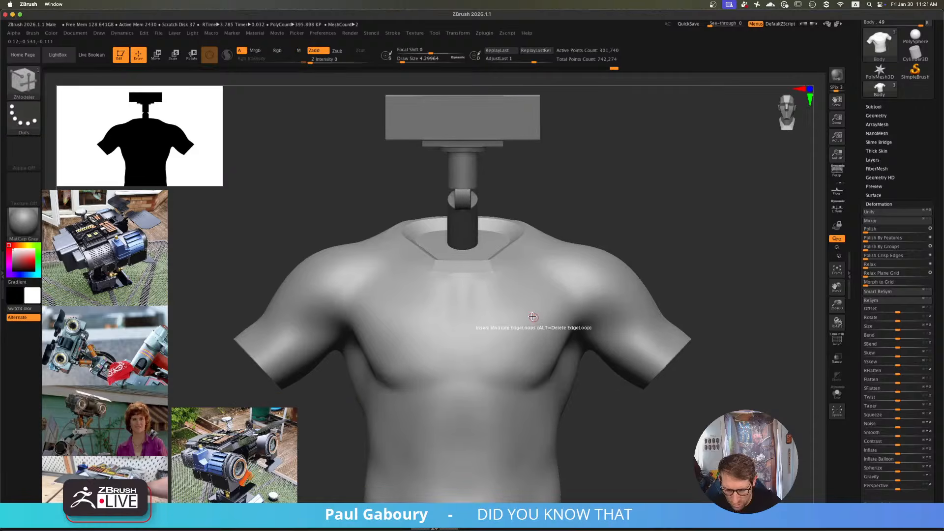
{"action": "key", "text": "b"}
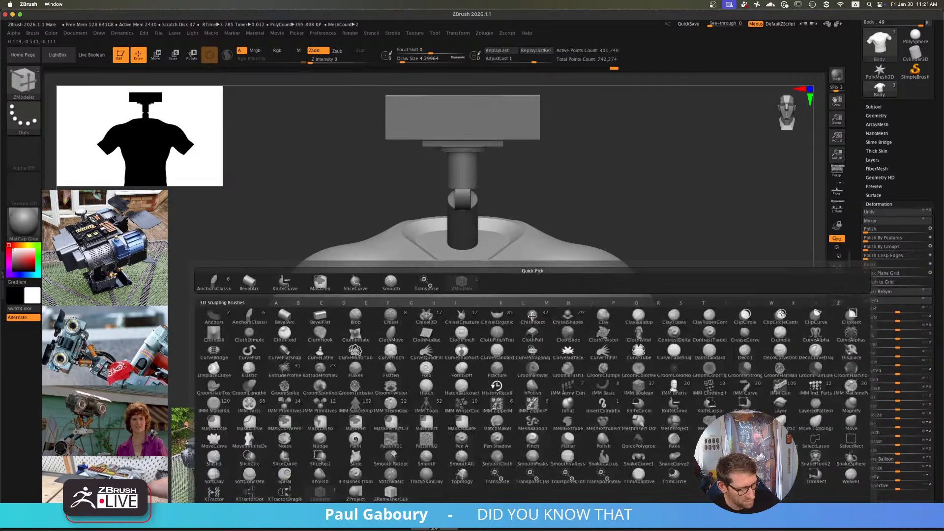
{"action": "key", "text": "h"}
{"action": "key", "text": "p"}
{"action": "key", "text": "s"}
{"action": "left_click_drag", "start_coordinate": [521, 334], "coordinate": [526, 335]}
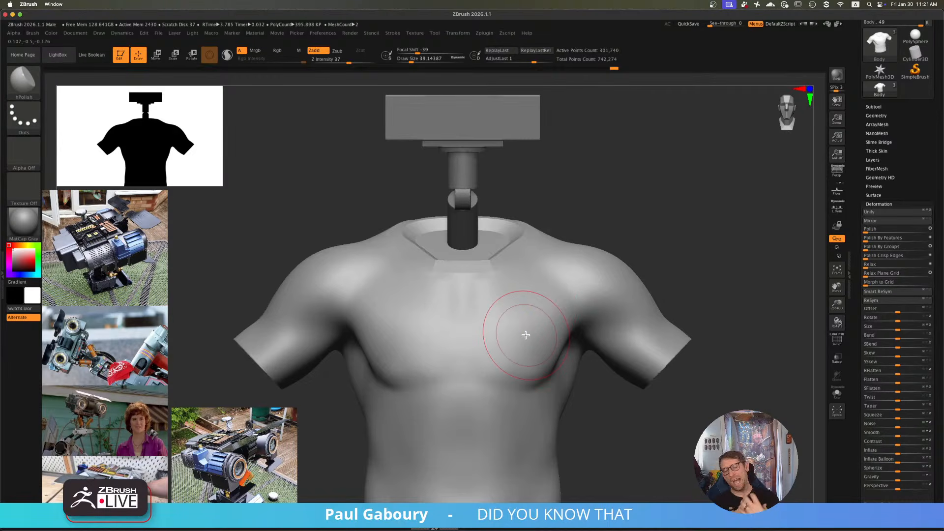
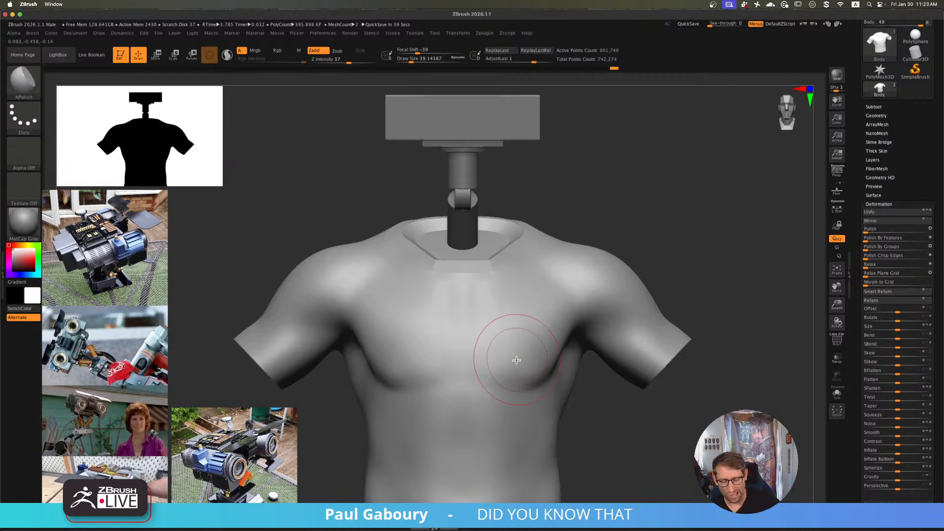
- Open the subtool list showing the Head Parts folder with Body and Main Head
{"action": "right_click_drag", "start_coordinate": [507, 341], "coordinate": [510, 357], "text": "alt"}
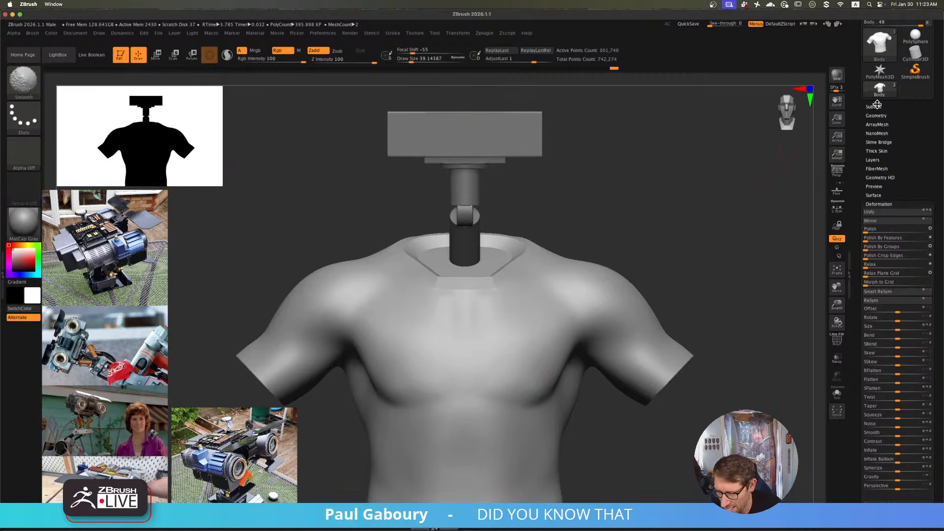
{"action": "left_click", "coordinate": [875, 106]}
{"action": "right_click_drag", "start_coordinate": [631, 311], "coordinate": [645, 347], "text": "alt"}
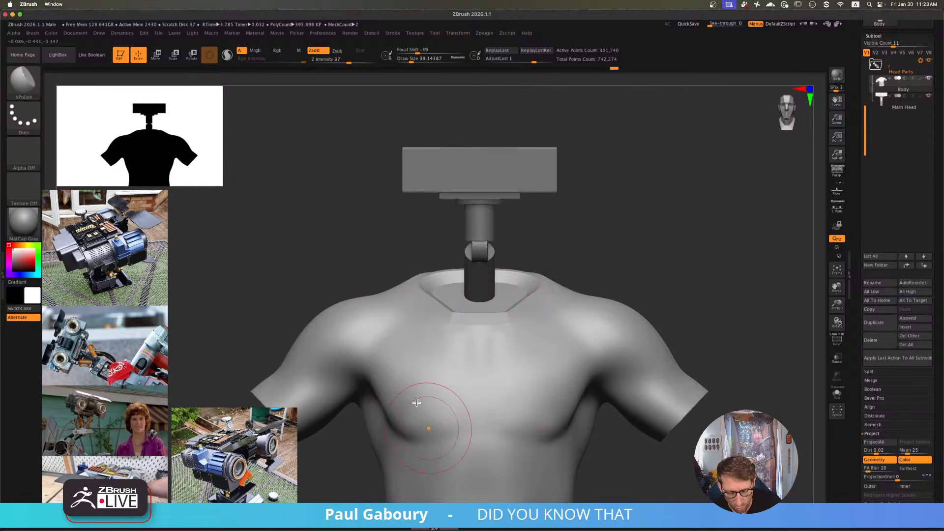
- Try an hPolish stroke across the lower chest and undo it
{"action": "right_click_drag", "start_coordinate": [447, 411], "coordinate": [451, 383], "text": "alt"}
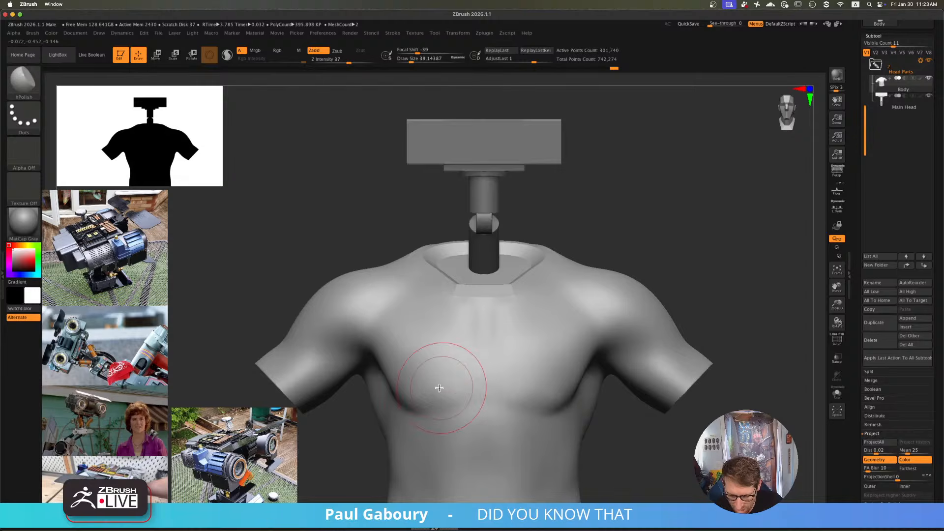
{"action": "mouse_move", "coordinate": [441, 387]}
{"action": "left_mouse_down"}
{"action": "mouse_move", "coordinate": [495, 386]}
{"action": "mouse_move", "coordinate": [458, 388]}
{"action": "left_mouse_up"}
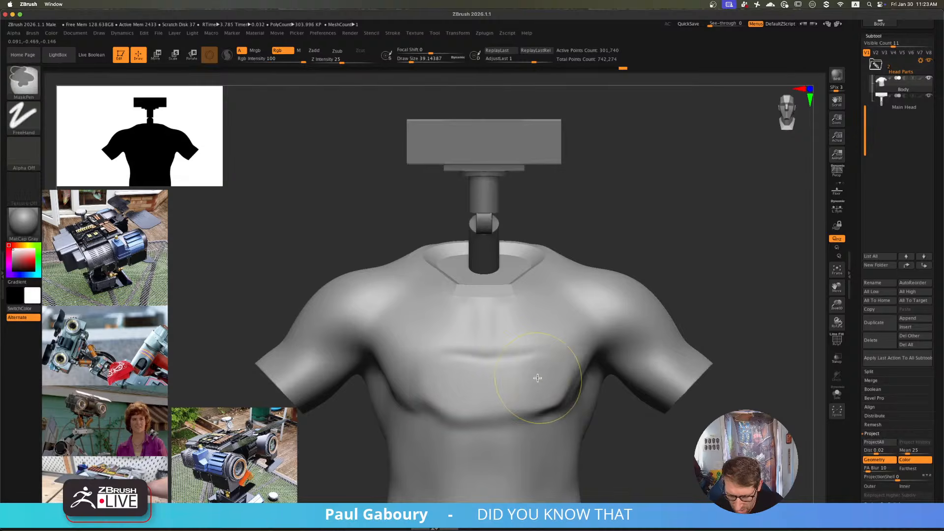
{"action": "key", "text": "super+z"}
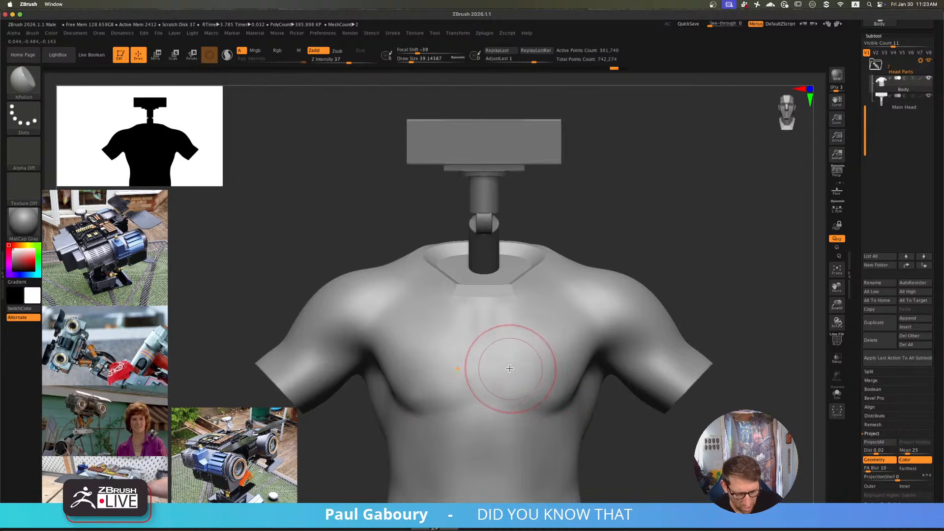
- Flatten the chest with broad hPolish strokes across the pectorals and up towards the neck opening
{"action": "right_click_drag", "start_coordinate": [487, 376], "coordinate": [523, 352], "text": "alt"}
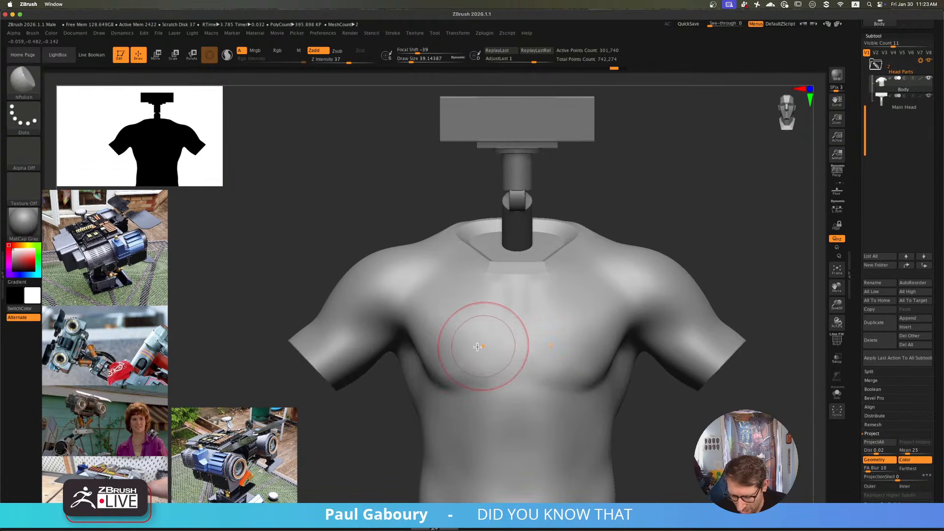
{"action": "left_click_drag", "start_coordinate": [503, 358], "coordinate": [584, 359]}
{"action": "mouse_move", "coordinate": [446, 355]}
{"action": "left_mouse_down"}
{"action": "mouse_move", "coordinate": [584, 355]}
{"action": "mouse_move", "coordinate": [577, 347]}
{"action": "left_mouse_up"}
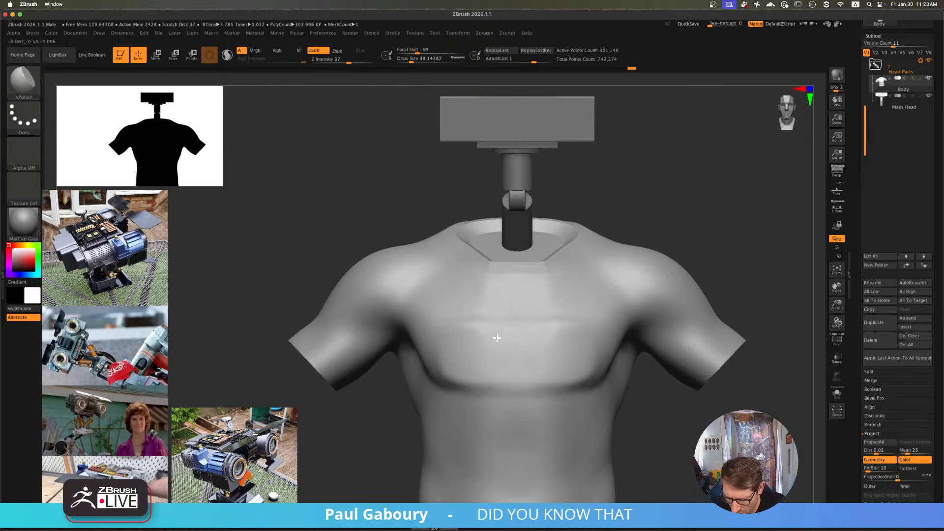
{"action": "left_click_drag", "start_coordinate": [516, 359], "coordinate": [515, 306]}
{"action": "mouse_move", "coordinate": [520, 377]}
{"action": "right_mouse_down", "text": "ctrl"}
{"action": "mouse_move", "coordinate": [526, 373]}
{"action": "mouse_move", "coordinate": [517, 405]}
{"action": "mouse_move", "coordinate": [536, 424]}
{"action": "mouse_move", "coordinate": [553, 423]}
{"action": "right_mouse_up", "text": "ctrl"}
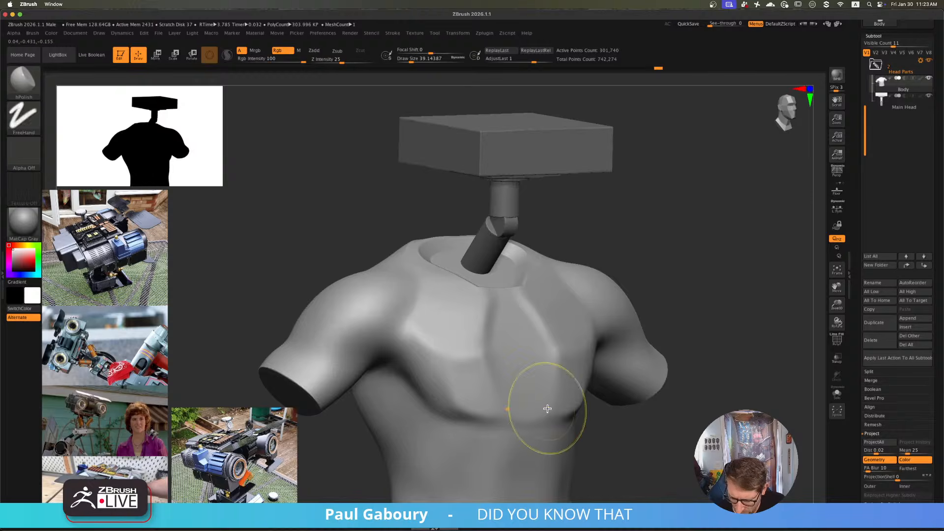
- Set the draw size to about 17 and polish a narrow facet down the centre of the chest with hPolish
{"action": "mouse_move", "coordinate": [548, 407]}
{"action": "right_mouse_down", "text": "ctrl"}
{"action": "mouse_move", "coordinate": [536, 388]}
{"action": "mouse_move", "coordinate": [495, 406]}
{"action": "mouse_move", "coordinate": [505, 415]}
{"action": "mouse_move", "coordinate": [510, 409]}
{"action": "mouse_move", "coordinate": [480, 411]}
{"action": "mouse_move", "coordinate": [477, 423]}
{"action": "right_mouse_up", "text": "ctrl"}
{"action": "mouse_move", "coordinate": [477, 423]}
{"action": "right_mouse_down"}
{"action": "mouse_move", "coordinate": [489, 419]}
{"action": "mouse_move", "coordinate": [479, 404]}
{"action": "right_mouse_up"}
{"action": "mouse_move", "coordinate": [478, 404]}
{"action": "right_mouse_down", "text": "ctrl"}
{"action": "mouse_move", "coordinate": [474, 416]}
{"action": "mouse_move", "coordinate": [500, 421]}
{"action": "right_mouse_up", "text": "ctrl"}
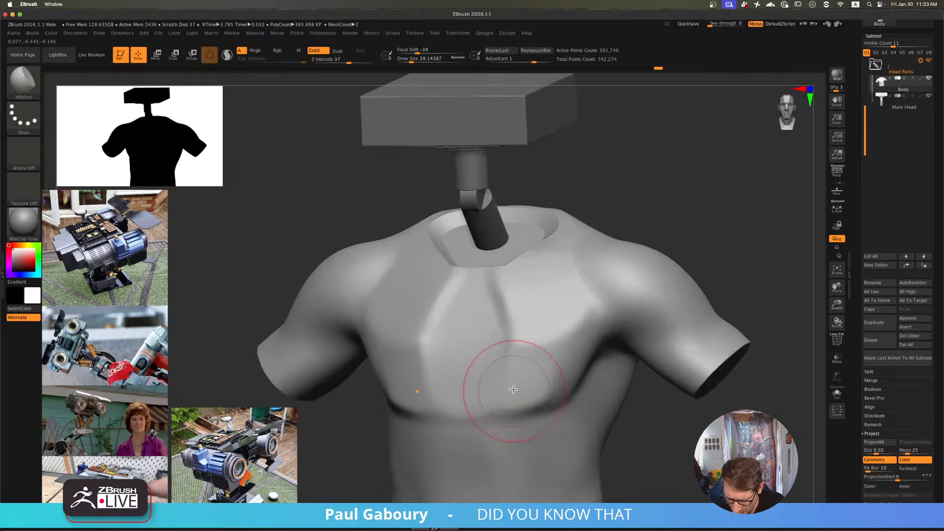
{"action": "key", "text": "s"}
{"action": "left_click_drag", "start_coordinate": [515, 387], "coordinate": [510, 386]}
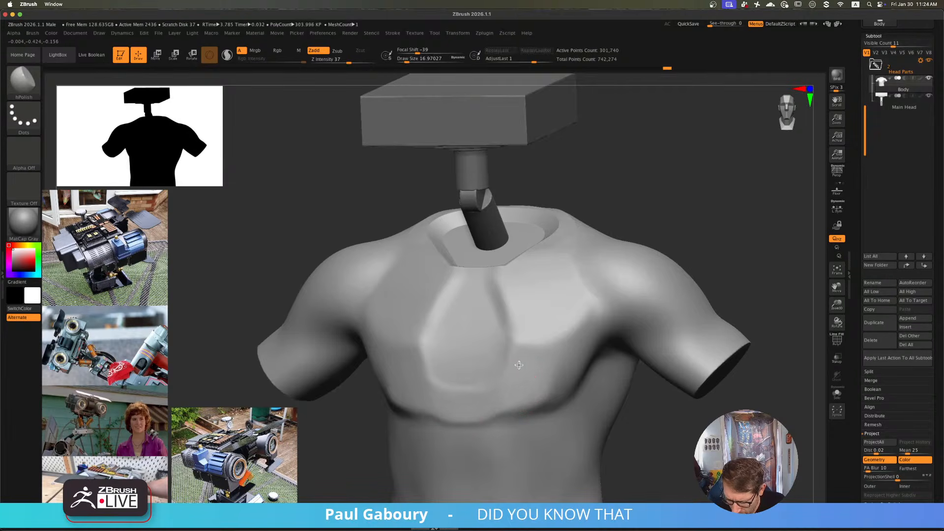
- Set the draw size to about 35 and flatten the outer lower side of the pectoral with hPolish
{"action": "right_click_drag", "start_coordinate": [558, 372], "coordinate": [541, 375]}
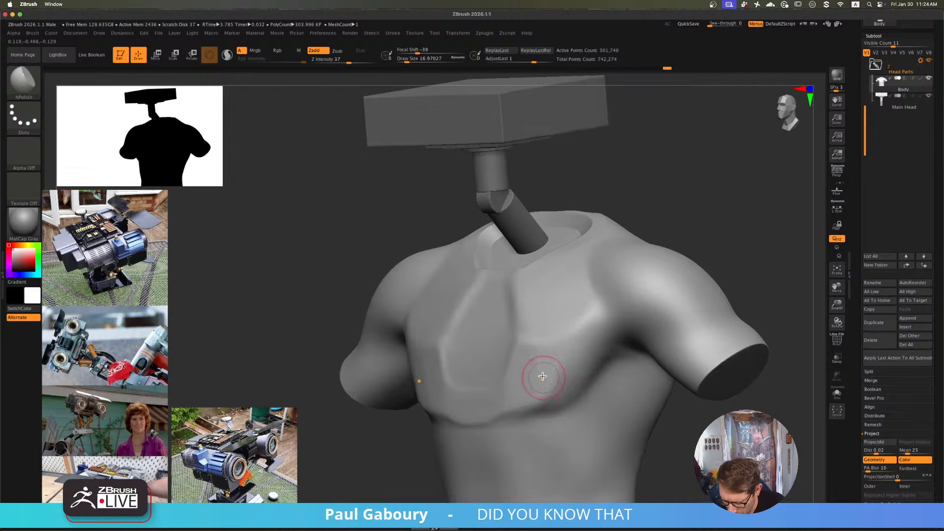
{"action": "key", "text": "s"}
{"action": "left_click_drag", "start_coordinate": [541, 376], "coordinate": [545, 376]}
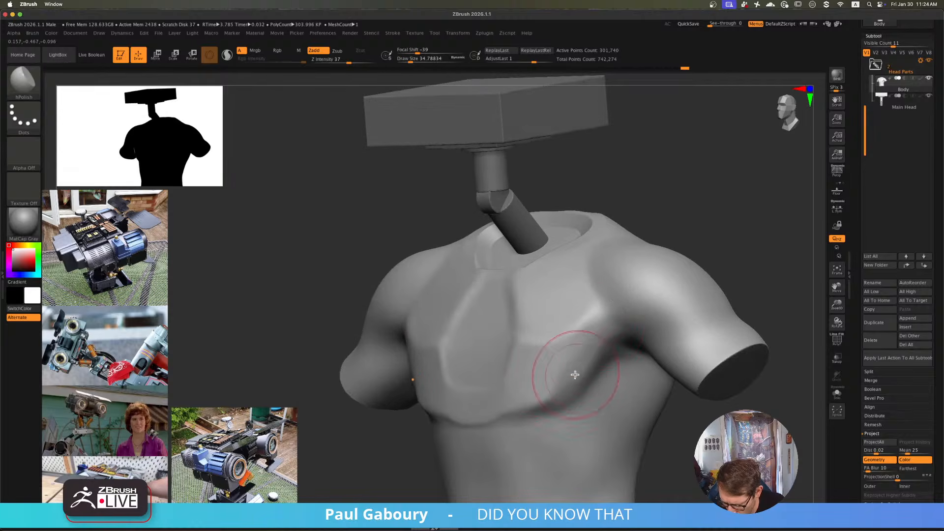
{"action": "key", "text": "ctrl"}
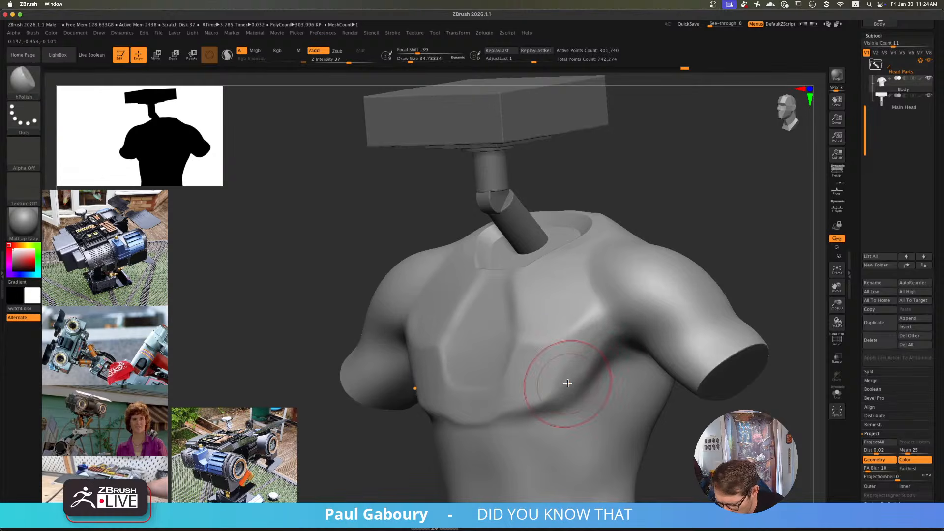
{"action": "right_click_drag", "start_coordinate": [562, 394], "coordinate": [575, 414], "text": "ctrl"}
{"action": "key", "text": "space"}
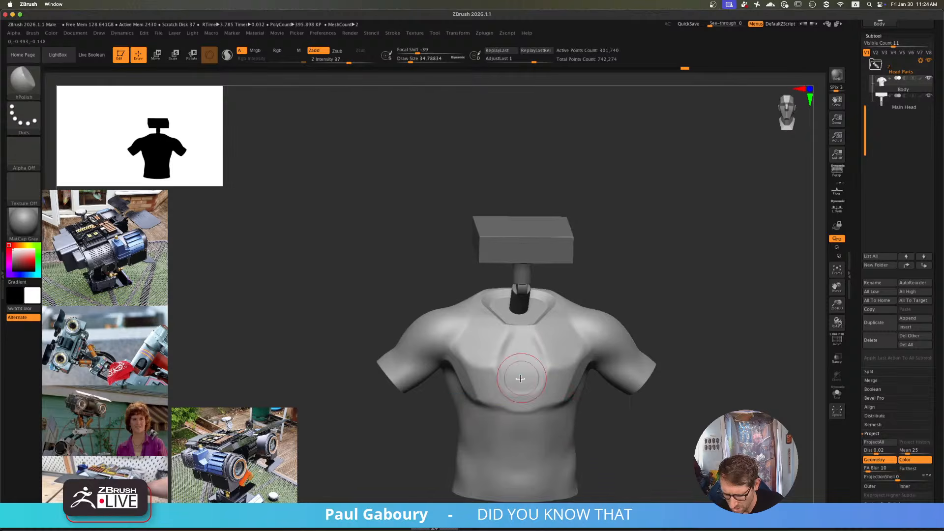
- Show the polyframe on the torso and examine the mesh across the polished chest planes
{"action": "right_click_drag", "start_coordinate": [517, 378], "coordinate": [503, 394], "text": "alt"}
{"action": "left_click_drag", "start_coordinate": [488, 402], "coordinate": [437, 379]}
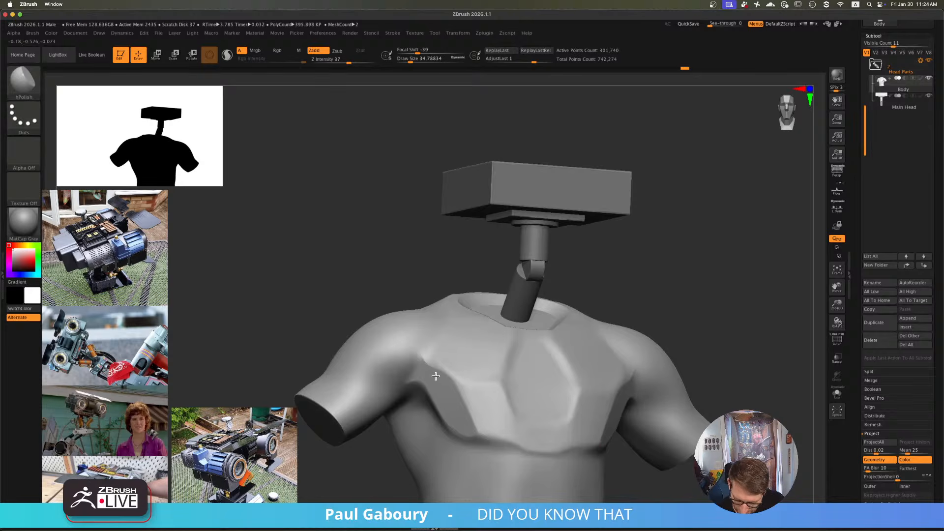
{"action": "key", "text": "shift+f"}
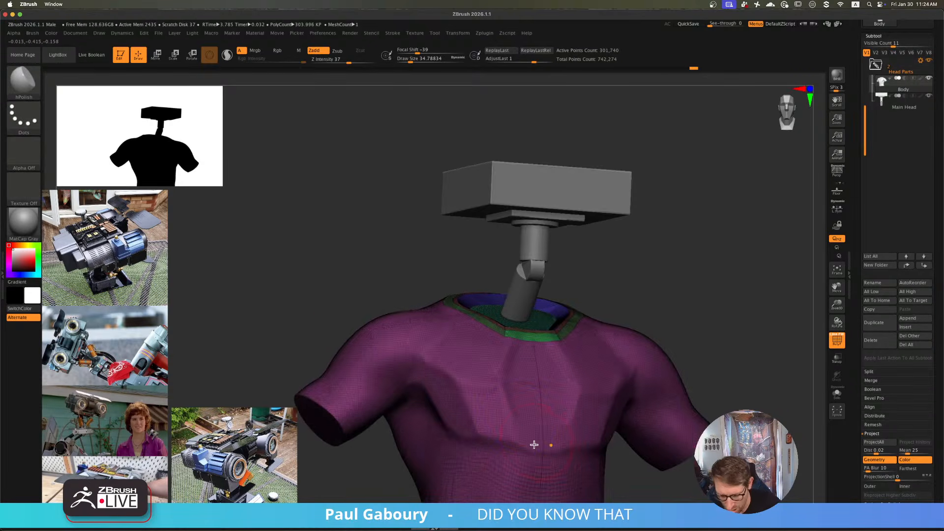
{"action": "right_click_drag", "start_coordinate": [534, 444], "coordinate": [523, 391], "text": "alt"}
{"action": "right_click_drag", "start_coordinate": [458, 350], "coordinate": [473, 398], "text": "ctrl"}
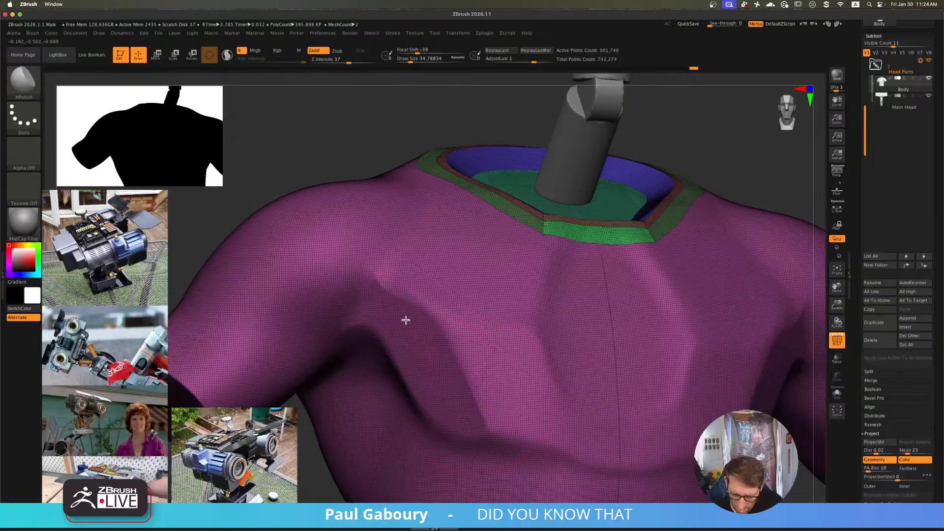
{"action": "right_click_drag", "start_coordinate": [535, 425], "coordinate": [459, 392], "text": "ctrl"}
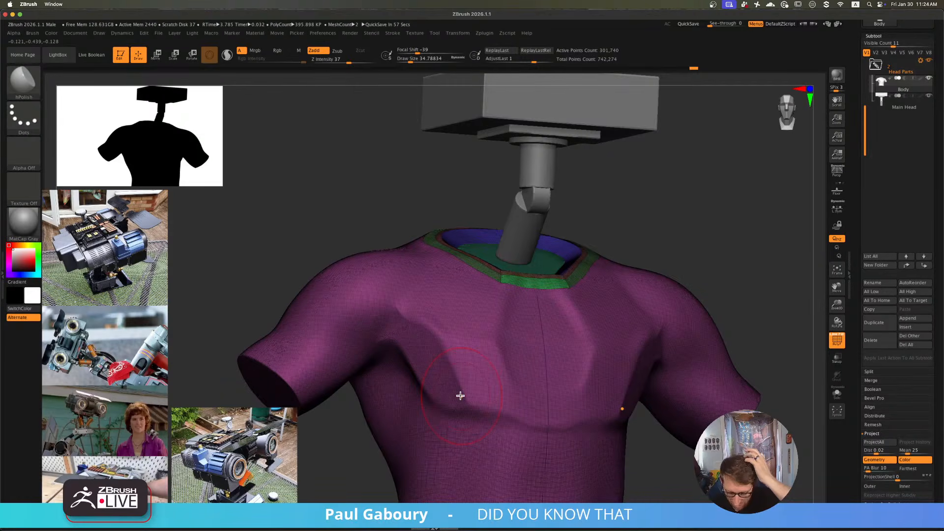
- Try creating a polygroup from the torso's changed points with Groups Changed Points, and undo it
{"action": "scroll", "coordinate": [856, 268], "scroll_direction": "down", "scroll_amount": 5}
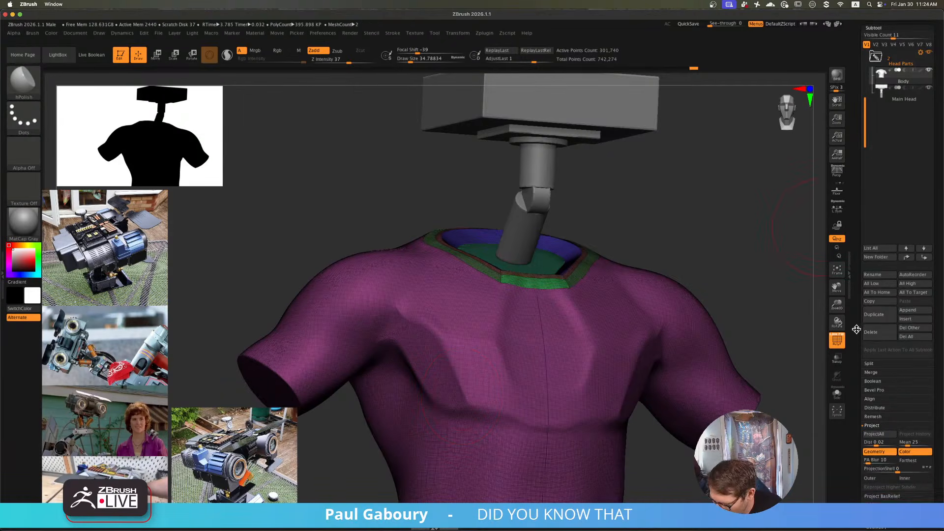
{"action": "scroll", "coordinate": [855, 264], "scroll_direction": "down", "scroll_amount": 4}
{"action": "left_click", "coordinate": [896, 241]}
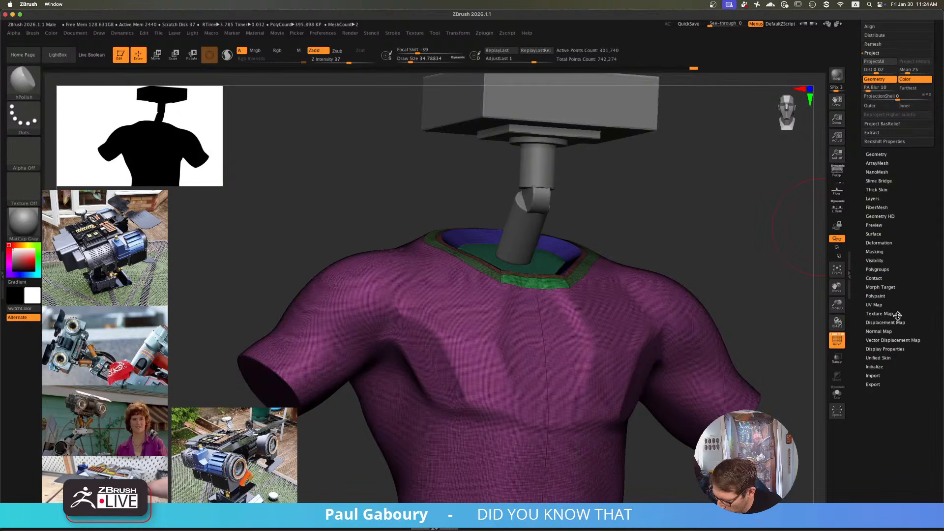
{"action": "left_click", "coordinate": [880, 269]}
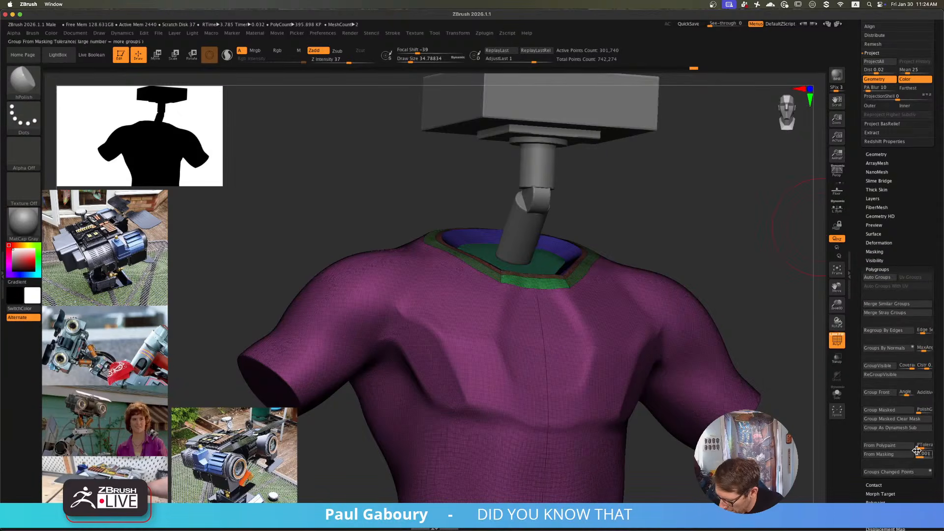
{"action": "left_click", "coordinate": [896, 473]}
{"action": "mouse_move", "coordinate": [630, 431]}
{"action": "right_mouse_down"}
{"action": "mouse_move", "coordinate": [563, 379]}
{"action": "mouse_move", "coordinate": [490, 387]}
{"action": "mouse_move", "coordinate": [471, 409]}
{"action": "right_mouse_up"}
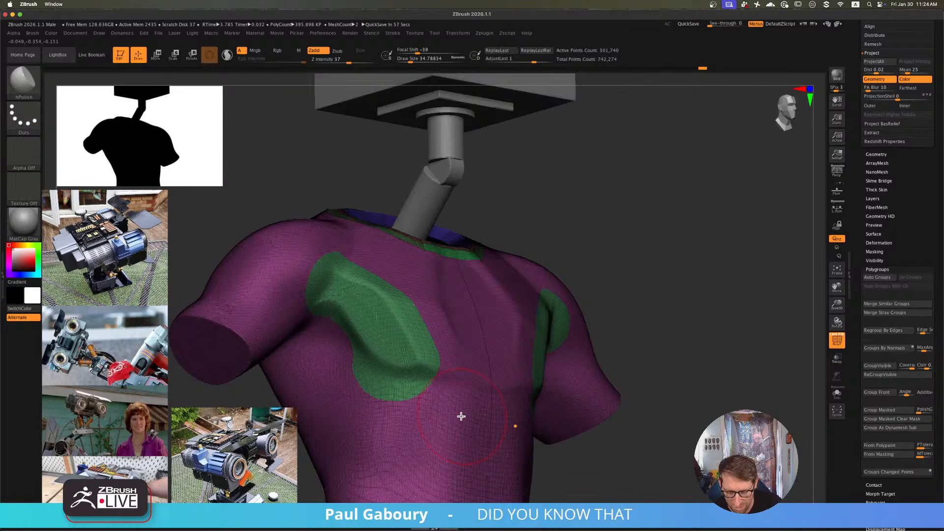
{"action": "key", "text": "ctrl+z"}
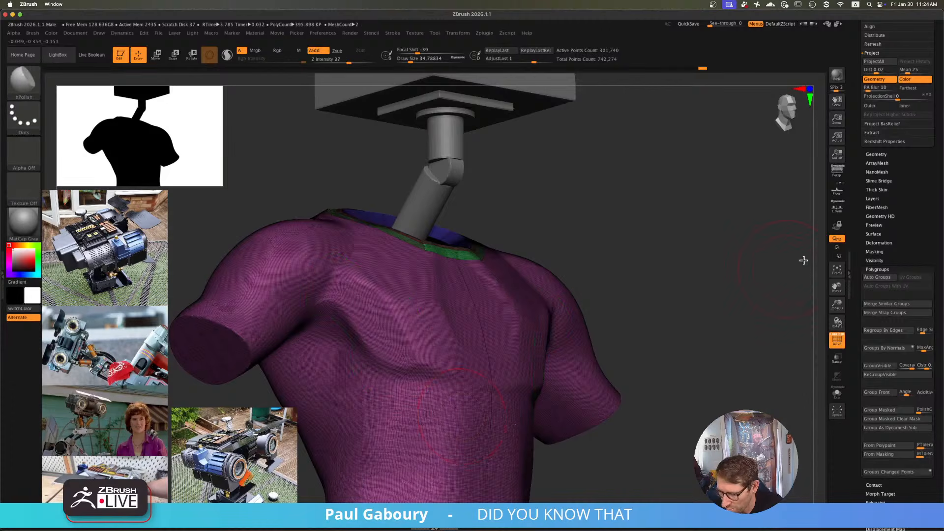
- Mask the outer pectoral areas altered by the last polish using Mask Changed Points
{"action": "scroll", "coordinate": [898, 187], "scroll_direction": "up", "scroll_amount": 2}
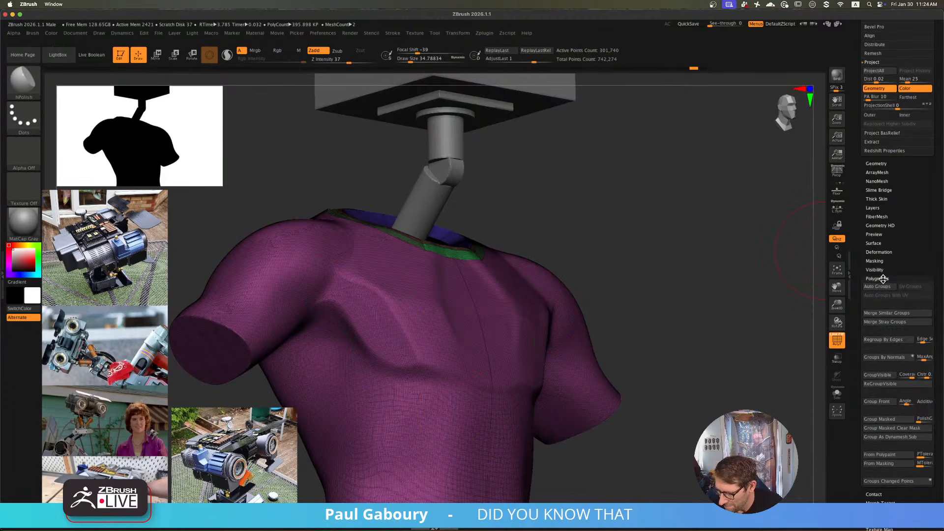
{"action": "left_click", "coordinate": [870, 279]}
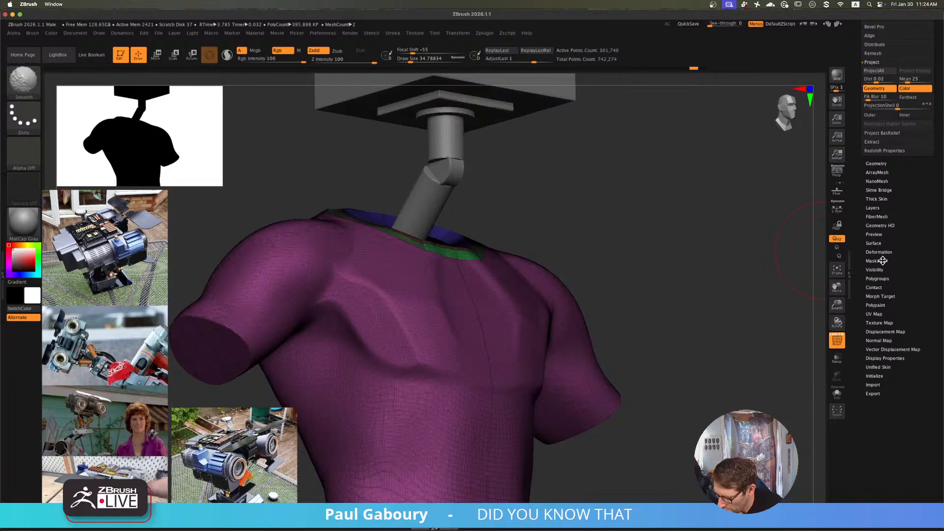
{"action": "left_click", "coordinate": [893, 261]}
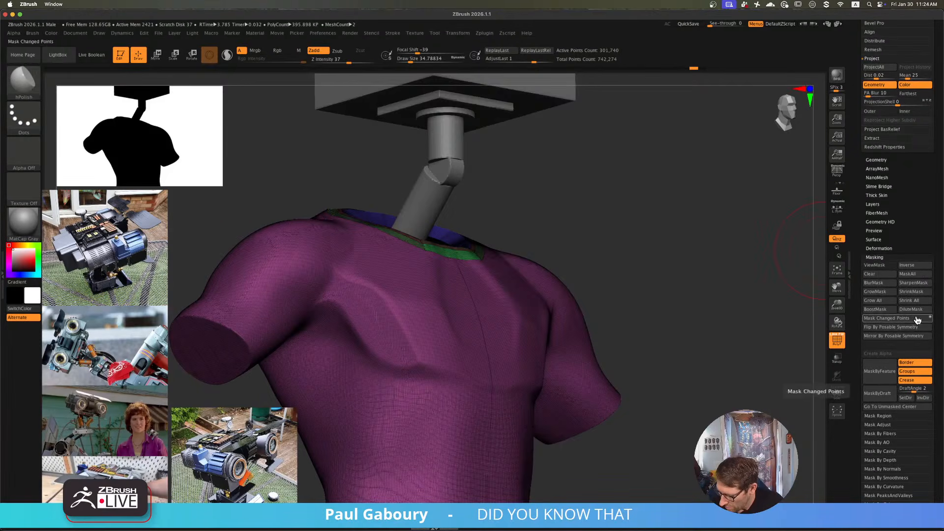
{"action": "left_click", "coordinate": [901, 320]}
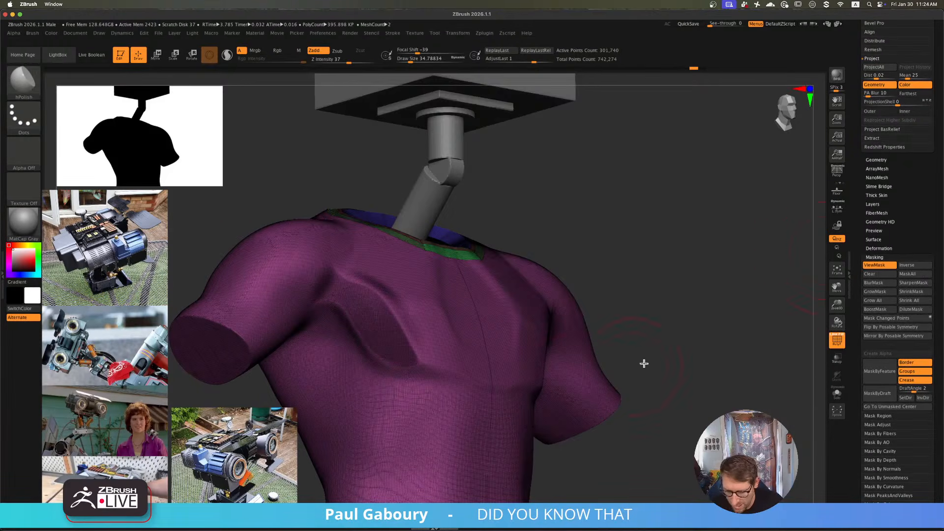
{"action": "right_click_drag", "start_coordinate": [645, 362], "coordinate": [544, 396]}
{"action": "left_click", "coordinate": [409, 363], "text": "ctrl"}
{"action": "right_click_drag", "start_coordinate": [408, 363], "coordinate": [471, 328], "text": "alt"}
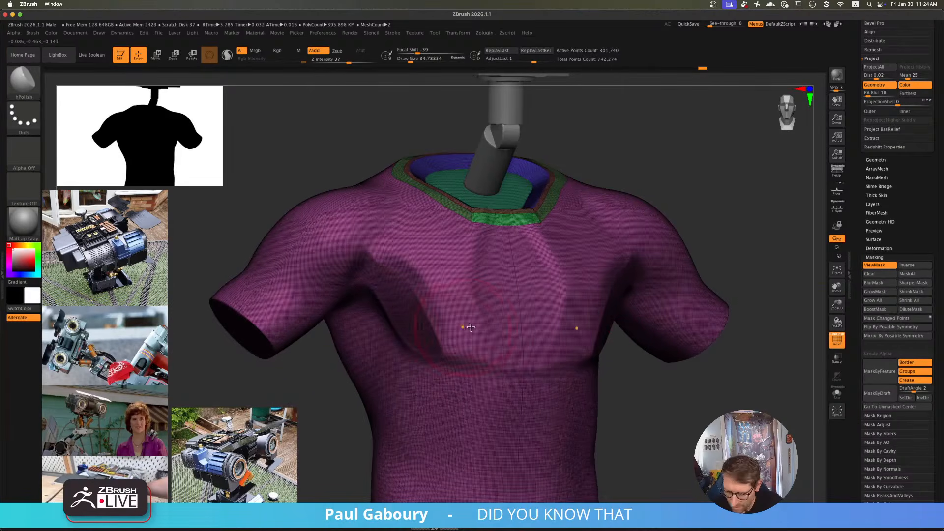
- Apply Mask Changed Points to the chest once more, and clear the mask
{"action": "left_click", "coordinate": [904, 319]}
{"action": "left_click_drag", "start_coordinate": [831, 326], "coordinate": [510, 342]}
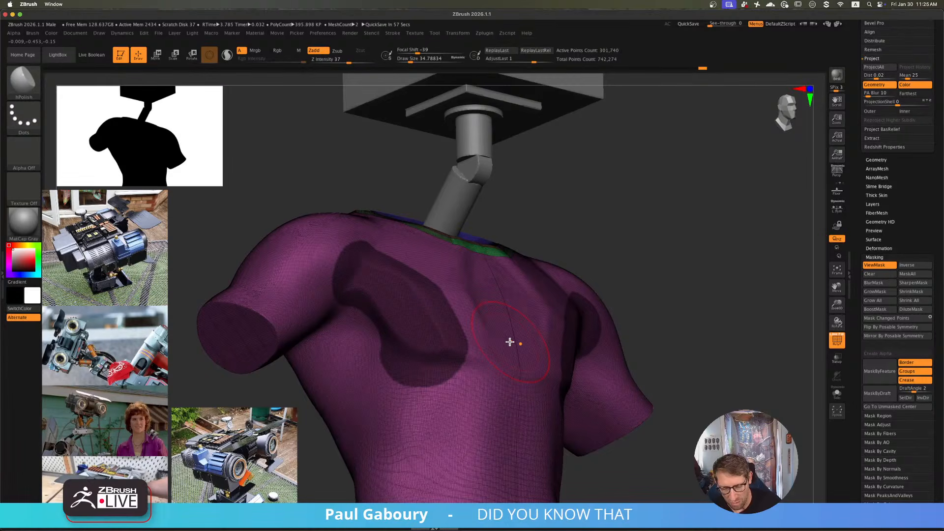
{"action": "left_click_drag", "start_coordinate": [662, 263], "coordinate": [672, 264], "text": "ctrl"}
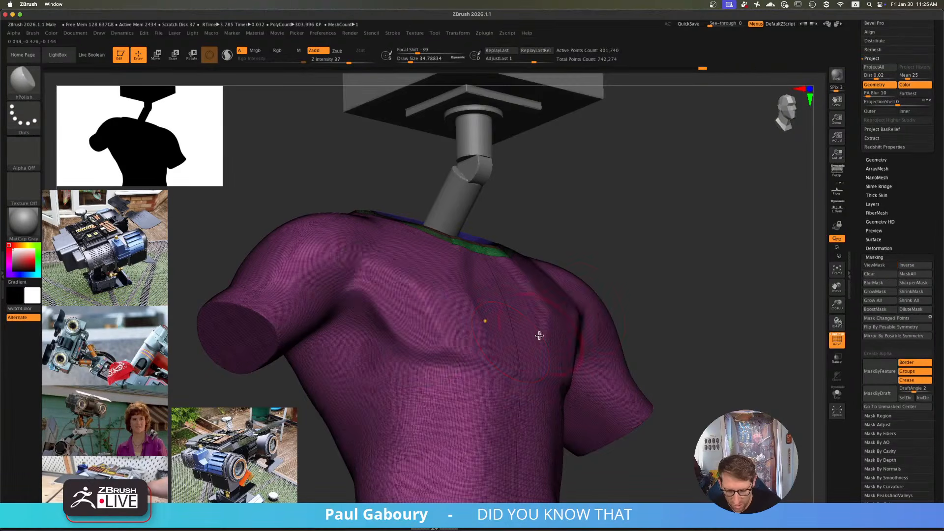
- Set the draw size to about 10.5 and polish a narrow stroke along the outer pectoral facet with hPolish
{"action": "mouse_move", "coordinate": [539, 335]}
{"action": "right_mouse_down"}
{"action": "mouse_move", "coordinate": [462, 356]}
{"action": "mouse_move", "coordinate": [496, 350]}
{"action": "right_mouse_up"}
{"action": "right_click_drag", "start_coordinate": [441, 340], "coordinate": [422, 337], "text": "ctrl"}
{"action": "key", "text": "s"}
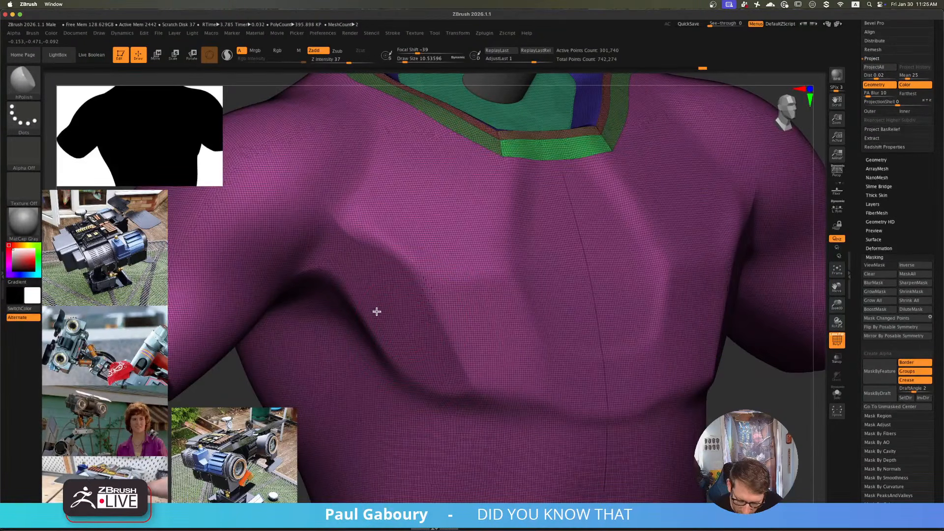
{"action": "left_click_drag", "start_coordinate": [361, 267], "coordinate": [394, 310]}
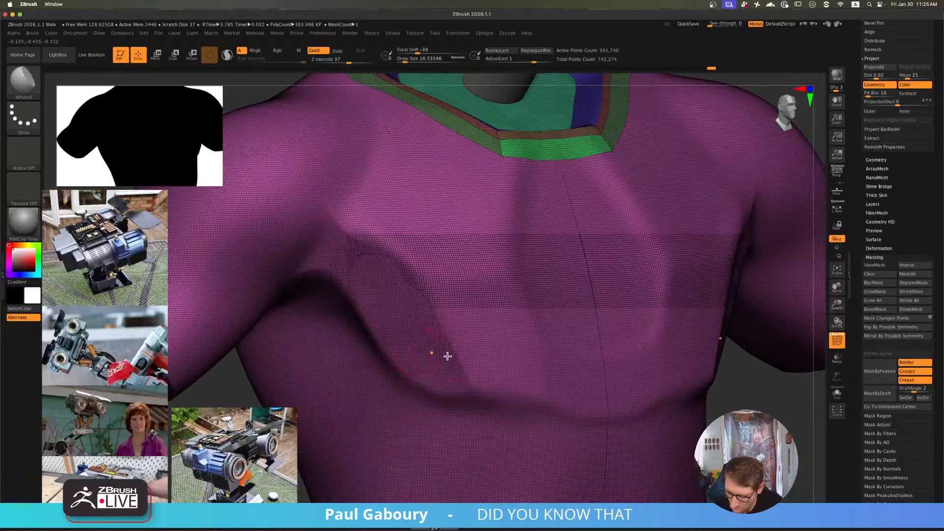
- Mask the points changed by the narrow outer pectoral stroke, and undo the mask
{"action": "left_click", "coordinate": [887, 317]}
{"action": "right_click_drag", "start_coordinate": [626, 389], "coordinate": [502, 368]}
{"action": "key", "text": "ctrl"}
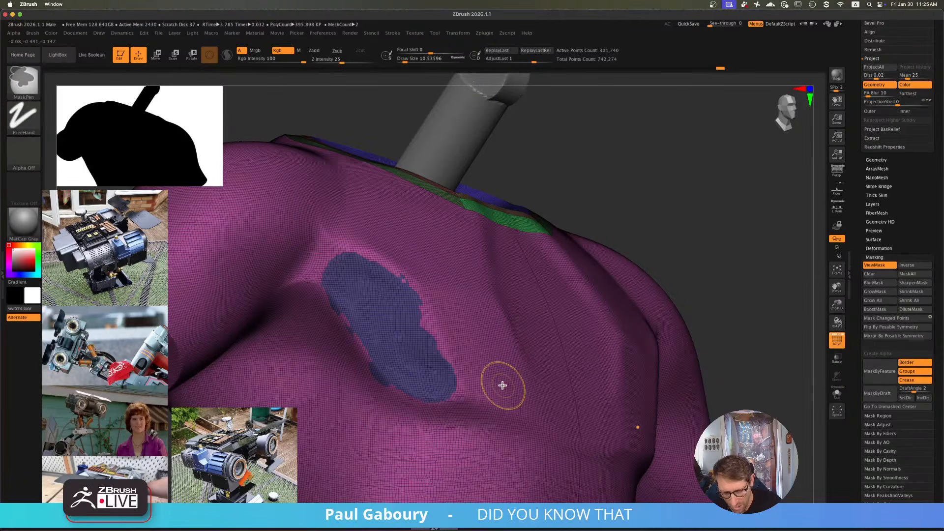
{"action": "mouse_move", "coordinate": [554, 373]}
{"action": "right_mouse_down"}
{"action": "mouse_move", "coordinate": [525, 365]}
{"action": "mouse_move", "coordinate": [510, 385]}
{"action": "mouse_move", "coordinate": [534, 405]}
{"action": "mouse_move", "coordinate": [562, 403]}
{"action": "right_mouse_up"}
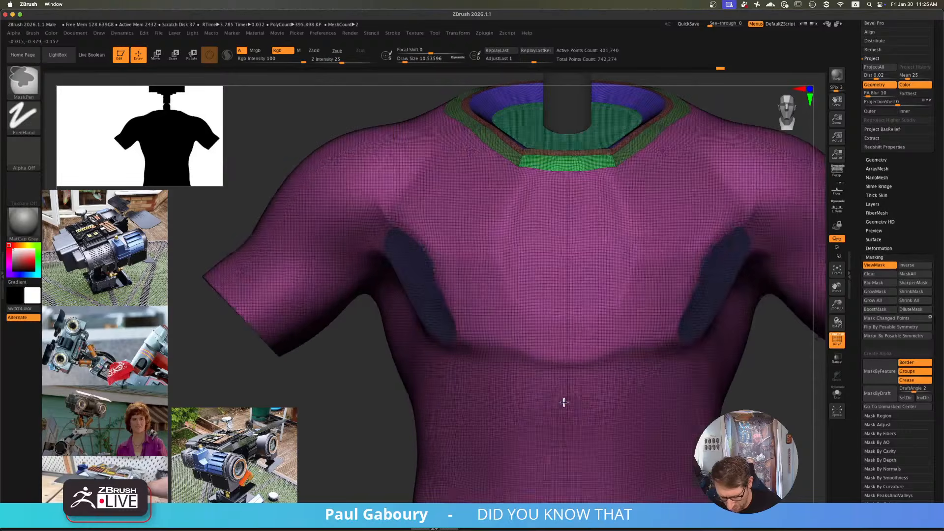
{"action": "key", "text": "ctrl+z"}
{"action": "key", "text": "ctrl+h"}
- Hide the polyframe and flatten the lower chest planes below the pectorals with hPolish at a draw size of about 22
{"action": "mouse_move", "coordinate": [489, 339]}
{"action": "right_mouse_down", "text": "alt"}
{"action": "mouse_move", "coordinate": [472, 369]}
{"action": "mouse_move", "coordinate": [462, 348]}
{"action": "right_mouse_up", "text": "alt"}
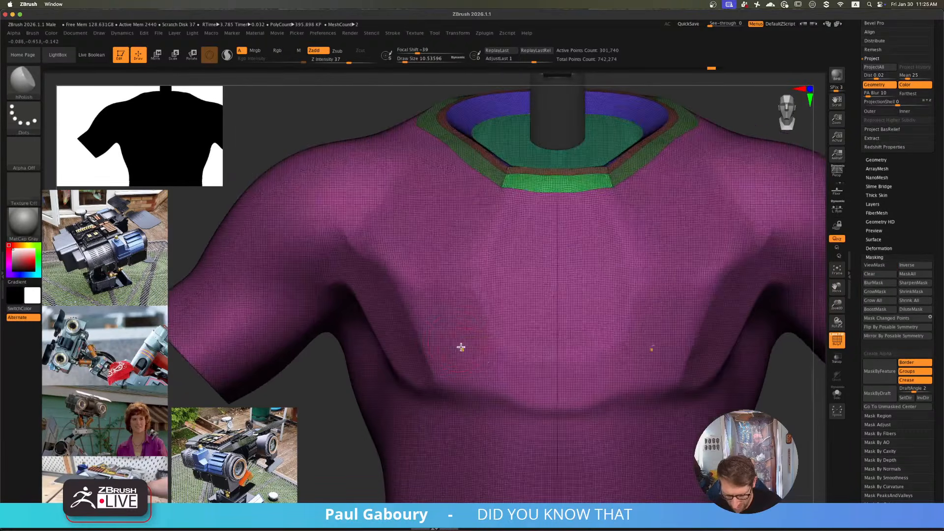
{"action": "key", "text": "s"}
{"action": "left_click_drag", "start_coordinate": [453, 343], "coordinate": [457, 341]}
{"action": "key", "text": "shift"}
{"action": "key", "text": "shift+f"}
{"action": "right_click_drag", "start_coordinate": [459, 348], "coordinate": [385, 338]}
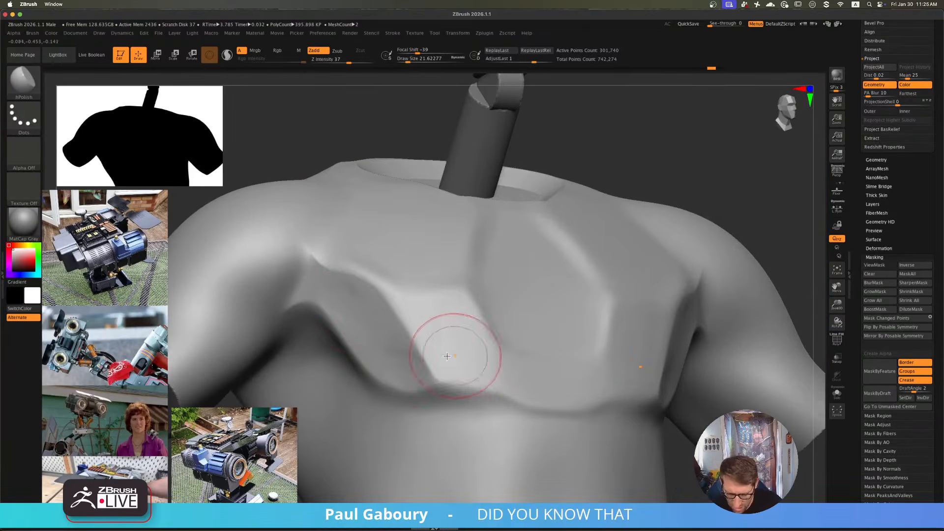
{"action": "right_click_drag", "start_coordinate": [411, 386], "coordinate": [471, 384], "text": "ctrl"}
{"action": "mouse_move", "coordinate": [459, 322]}
{"action": "left_mouse_down"}
{"action": "mouse_move", "coordinate": [451, 322]}
{"action": "mouse_move", "coordinate": [481, 342]}
{"action": "mouse_move", "coordinate": [547, 346]}
{"action": "left_mouse_up"}
{"action": "left_click_drag", "start_coordinate": [475, 342], "coordinate": [495, 349]}
{"action": "left_click_drag", "start_coordinate": [556, 331], "coordinate": [517, 351]}
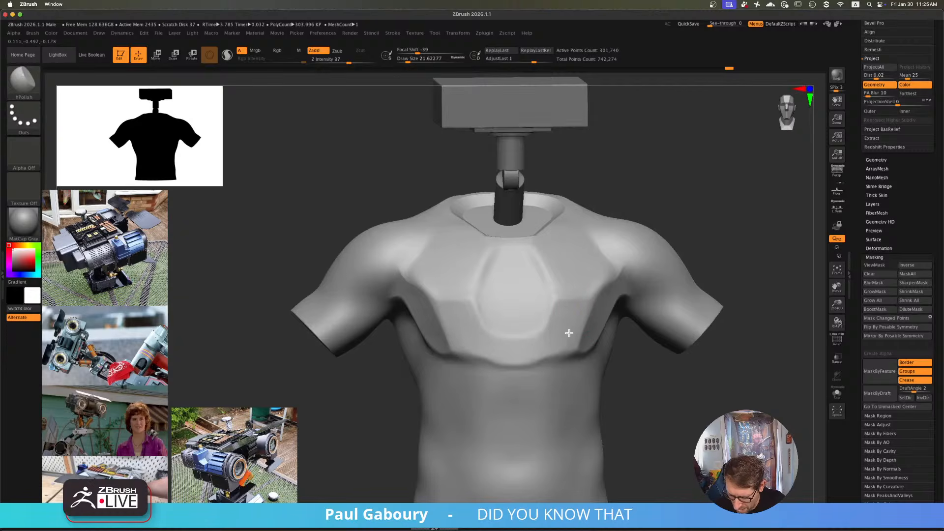
- Switch to the Pinch brush and sharpen the lower edge of the chest beneath the pectorals
{"action": "right_click_drag", "start_coordinate": [529, 369], "coordinate": [544, 382], "text": "ctrl"}
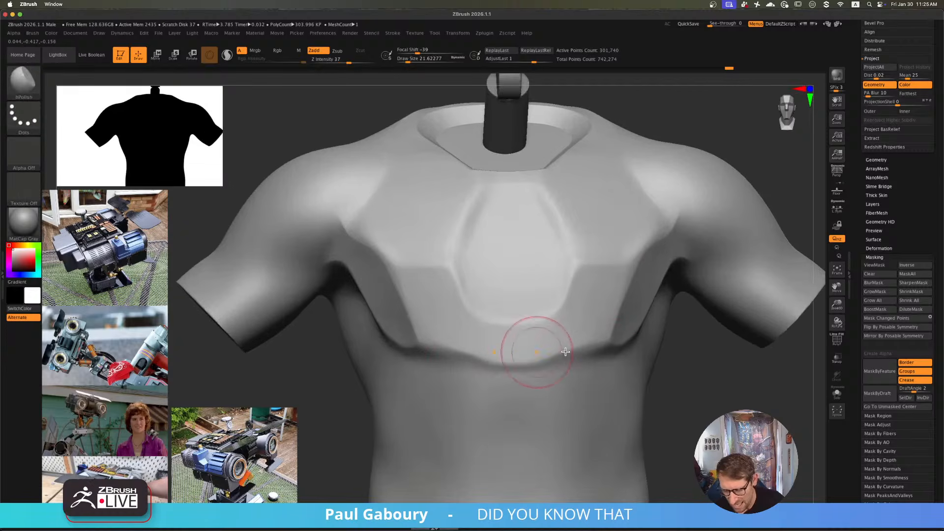
{"action": "key", "text": "b"}
{"action": "key", "text": "p"}
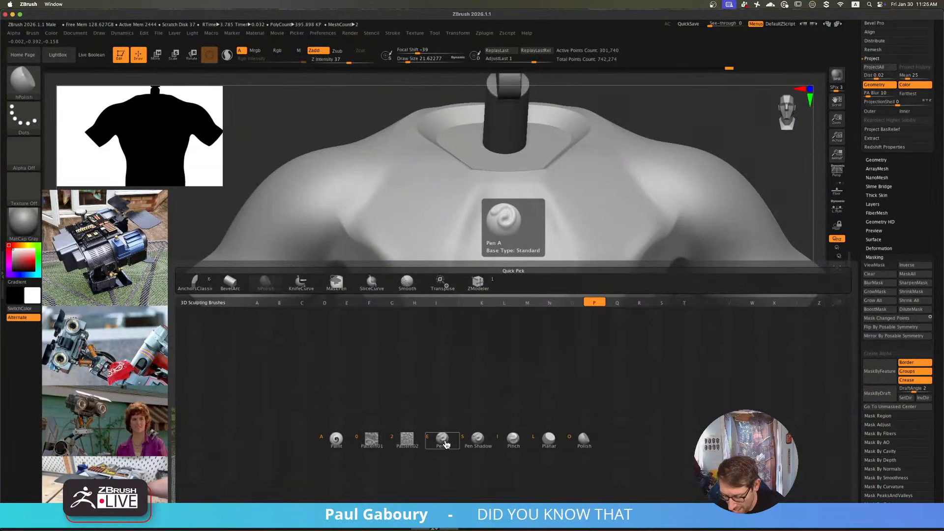
{"action": "key", "text": "i"}
{"action": "right_click_drag", "start_coordinate": [478, 462], "coordinate": [478, 379], "text": "ctrl"}
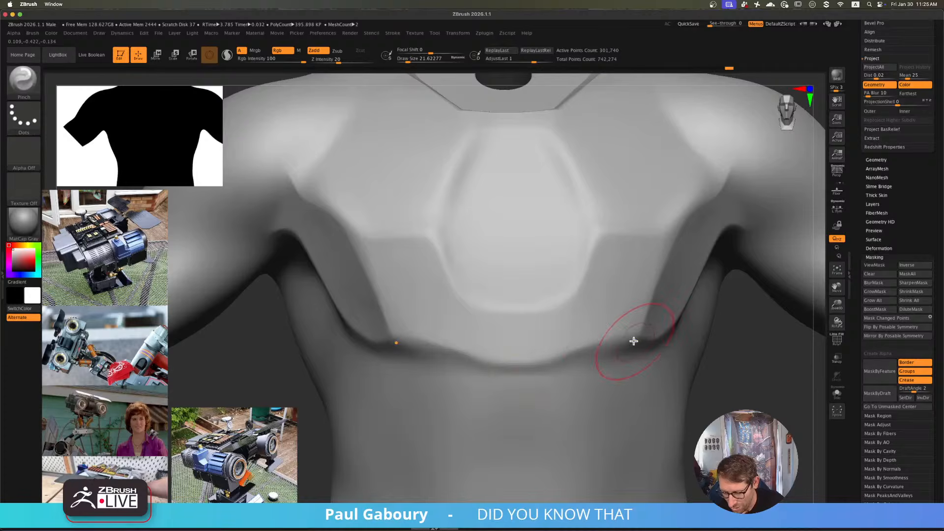
{"action": "left_click_drag", "start_coordinate": [609, 342], "coordinate": [435, 345]}
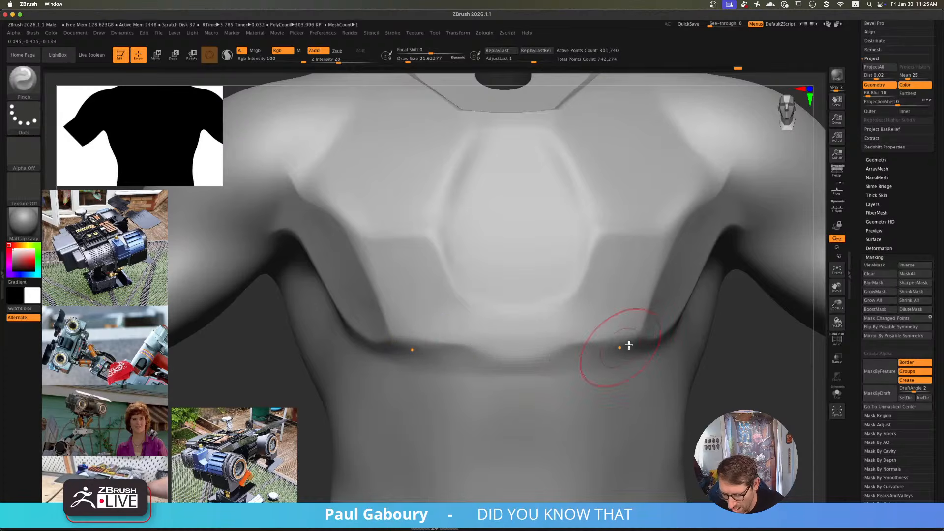
{"action": "mouse_move", "coordinate": [609, 346]}
{"action": "left_mouse_down"}
{"action": "mouse_move", "coordinate": [465, 359]}
{"action": "mouse_move", "coordinate": [595, 361]}
{"action": "mouse_move", "coordinate": [462, 368]}
{"action": "mouse_move", "coordinate": [625, 338]}
{"action": "left_mouse_up"}
{"action": "mouse_move", "coordinate": [462, 349]}
{"action": "left_mouse_down"}
{"action": "mouse_move", "coordinate": [622, 338]}
{"action": "mouse_move", "coordinate": [412, 341]}
{"action": "mouse_move", "coordinate": [536, 344]}
{"action": "mouse_move", "coordinate": [477, 350]}
{"action": "mouse_move", "coordinate": [445, 350]}
{"action": "mouse_move", "coordinate": [583, 328]}
{"action": "mouse_move", "coordinate": [418, 344]}
{"action": "mouse_move", "coordinate": [597, 338]}
{"action": "mouse_move", "coordinate": [463, 354]}
{"action": "mouse_move", "coordinate": [462, 344]}
{"action": "mouse_move", "coordinate": [621, 344]}
{"action": "mouse_move", "coordinate": [457, 359]}
{"action": "left_mouse_up"}
- Pinch the outer part of the lower chest edge up towards the armpit into a crisper ridge
{"action": "right_click_drag", "start_coordinate": [457, 359], "coordinate": [563, 396], "text": "ctrl"}
{"action": "left_click_drag", "start_coordinate": [563, 396], "coordinate": [552, 369]}
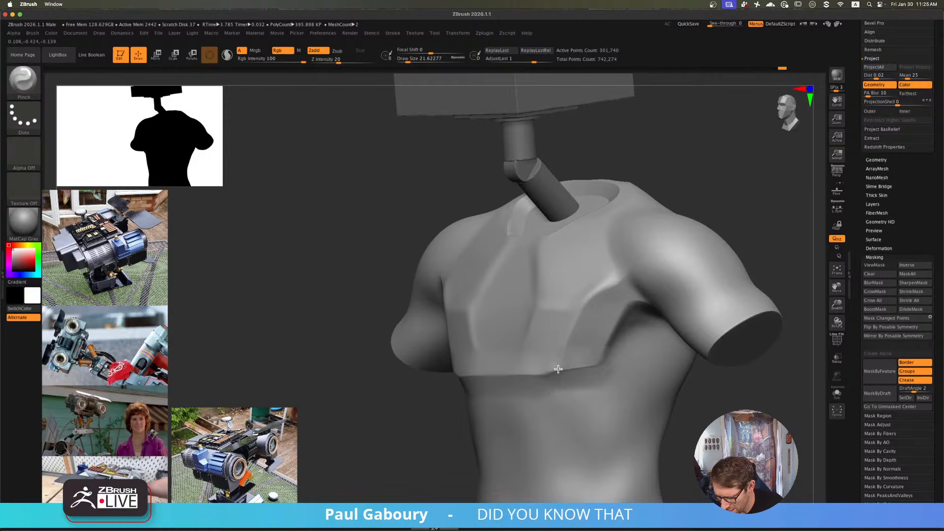
{"action": "right_click_drag", "start_coordinate": [559, 369], "coordinate": [580, 379]}
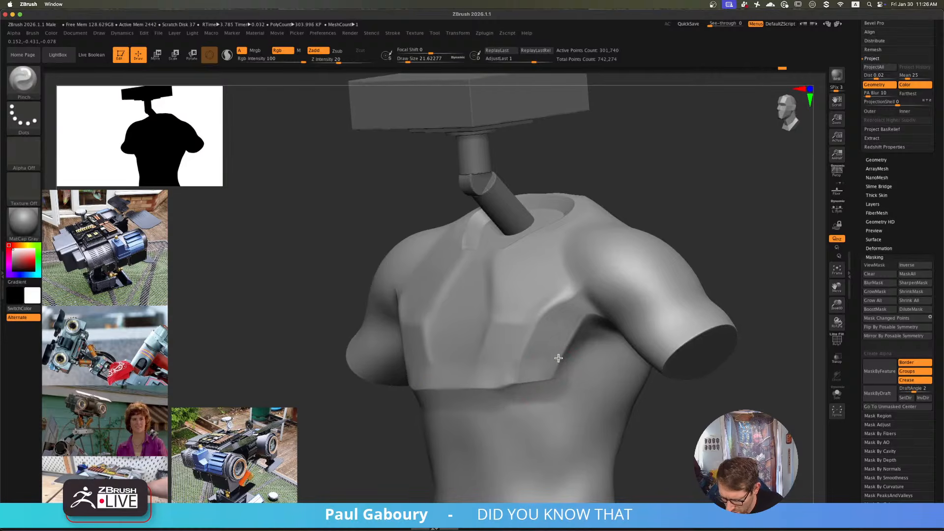
{"action": "mouse_move", "coordinate": [580, 389]}
{"action": "right_mouse_down", "text": "ctrl"}
{"action": "mouse_move", "coordinate": [541, 374]}
{"action": "mouse_move", "coordinate": [546, 356]}
{"action": "right_mouse_up", "text": "ctrl"}
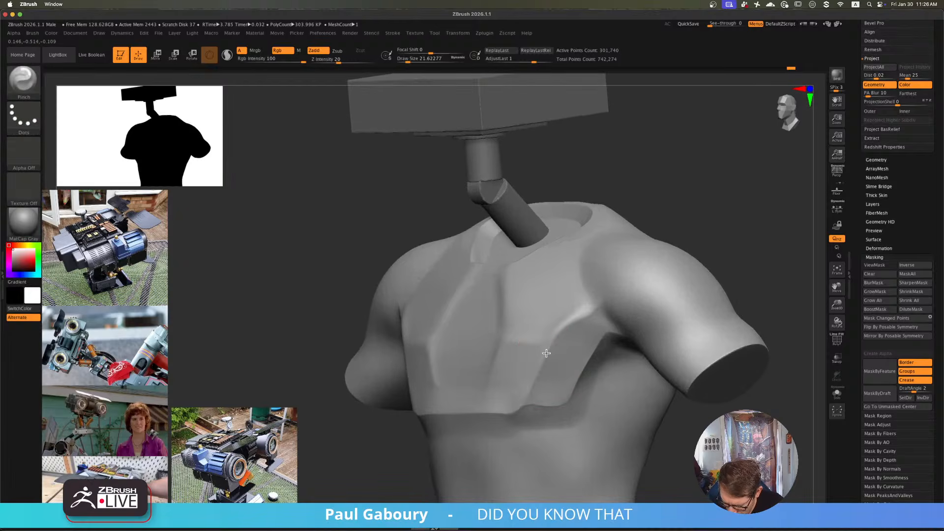
{"action": "left_click_drag", "start_coordinate": [546, 353], "coordinate": [515, 412]}
{"action": "mouse_move", "coordinate": [540, 371]}
{"action": "right_mouse_down", "text": "ctrl"}
{"action": "mouse_move", "coordinate": [544, 407]}
{"action": "mouse_move", "coordinate": [505, 379]}
{"action": "right_mouse_up", "text": "ctrl"}
- Remesh the torso with DynaMesh and show its polyframe
{"action": "left_click_drag", "start_coordinate": [662, 449], "coordinate": [682, 494], "text": "ctrl"}
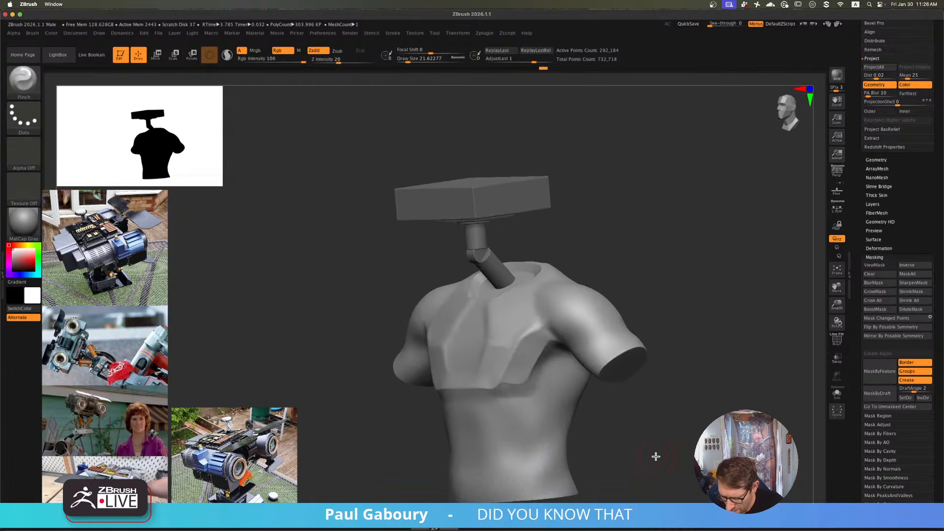
{"action": "right_click_drag", "start_coordinate": [626, 448], "coordinate": [600, 428], "text": "alt"}
{"action": "key", "text": "shift+f"}
- Pinch repeatedly along the remeshed torso's lower chest edge, from the centre out to the side
{"action": "right_click_drag", "start_coordinate": [497, 356], "coordinate": [521, 384], "text": "ctrl"}
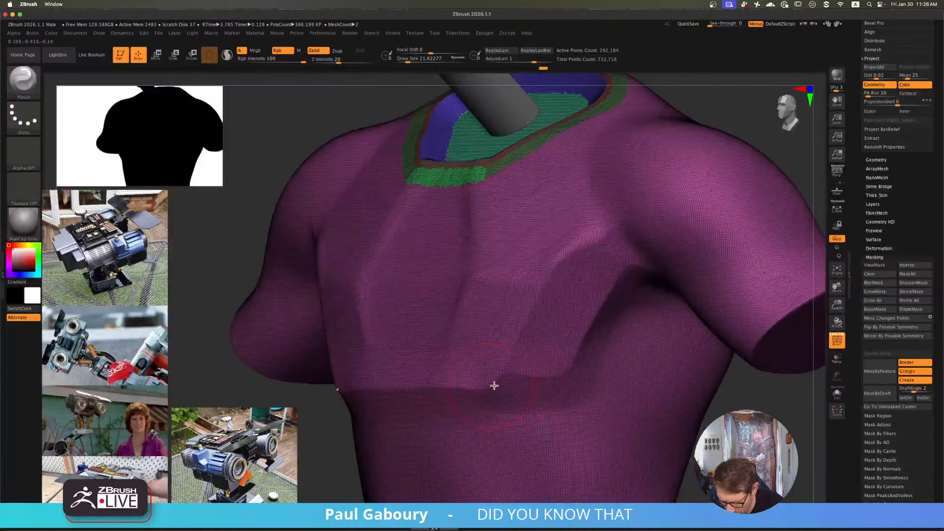
{"action": "left_click_drag", "start_coordinate": [476, 382], "coordinate": [551, 378]}
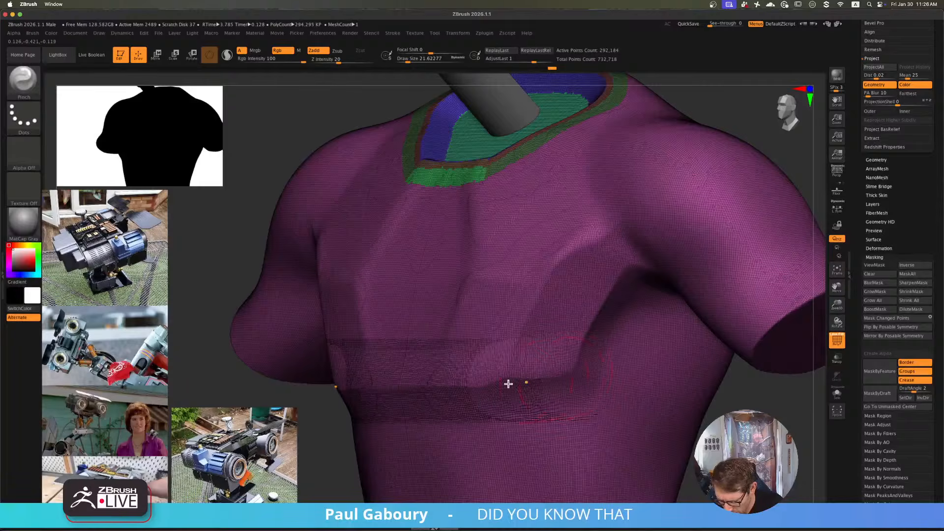
{"action": "left_click_drag", "start_coordinate": [395, 389], "coordinate": [499, 383]}
{"action": "mouse_move", "coordinate": [520, 382]}
{"action": "right_mouse_down", "text": "ctrl"}
{"action": "mouse_move", "coordinate": [529, 407]}
{"action": "mouse_move", "coordinate": [469, 394]}
{"action": "mouse_move", "coordinate": [496, 392]}
{"action": "mouse_move", "coordinate": [407, 387]}
{"action": "right_mouse_up", "text": "ctrl"}
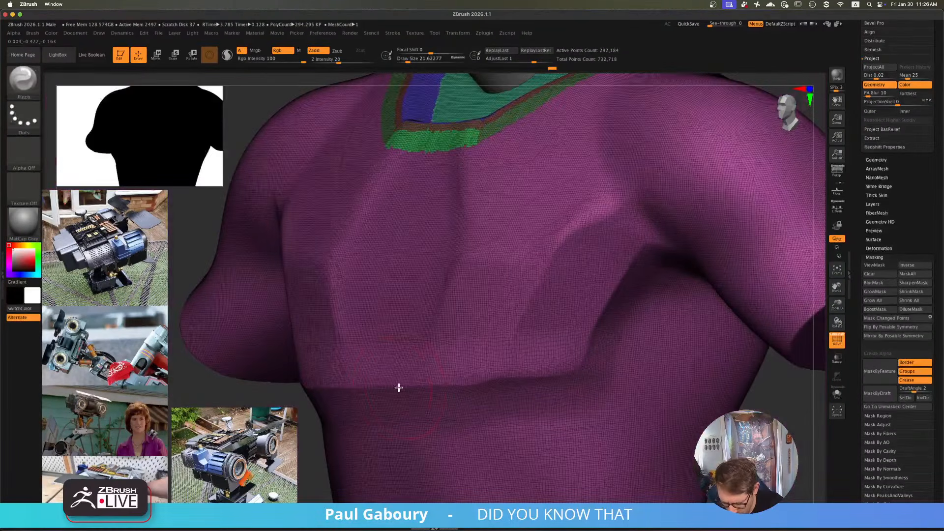
{"action": "mouse_move", "coordinate": [398, 386]}
{"action": "left_mouse_down"}
{"action": "mouse_move", "coordinate": [495, 380]}
{"action": "mouse_move", "coordinate": [584, 358]}
{"action": "mouse_move", "coordinate": [586, 372]}
{"action": "left_mouse_up"}
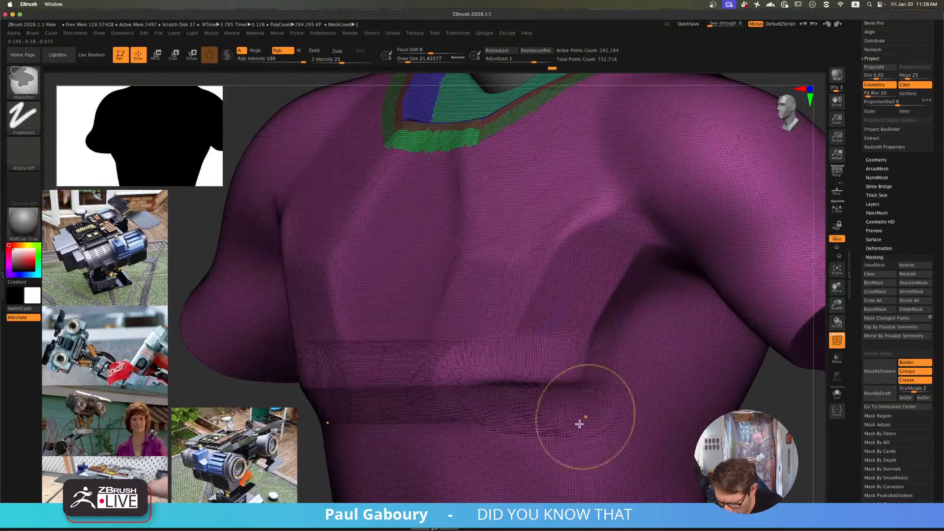
- Reduce the Pinch brush size to about 6.6 and enable the Line BackTrack mode of Lazy Mouse
{"action": "mouse_move", "coordinate": [583, 442]}
{"action": "right_mouse_down", "text": "ctrl"}
{"action": "mouse_move", "coordinate": [535, 428]}
{"action": "mouse_move", "coordinate": [587, 445]}
{"action": "mouse_move", "coordinate": [569, 430]}
{"action": "mouse_move", "coordinate": [583, 423]}
{"action": "right_mouse_up", "text": "ctrl"}
{"action": "left_click_drag", "start_coordinate": [577, 407], "coordinate": [575, 407]}
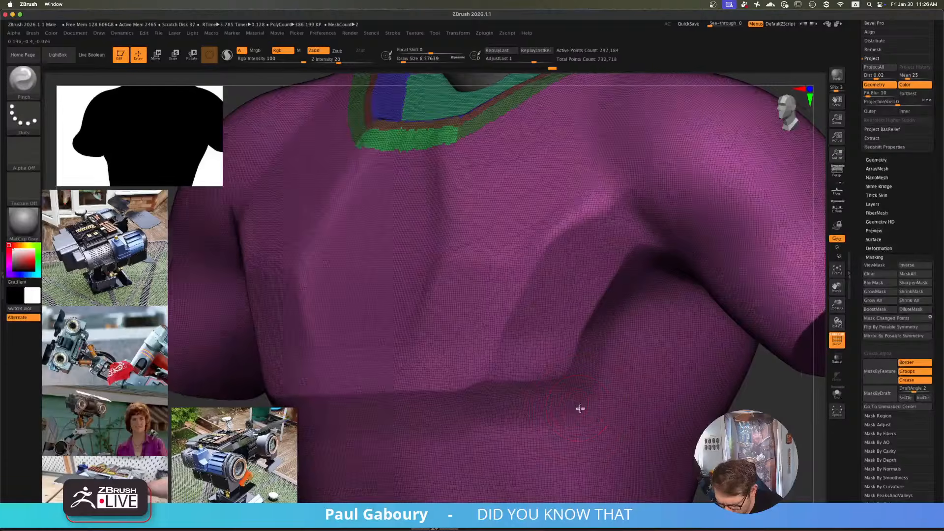
{"action": "right_click_drag", "start_coordinate": [579, 408], "coordinate": [485, 411]}
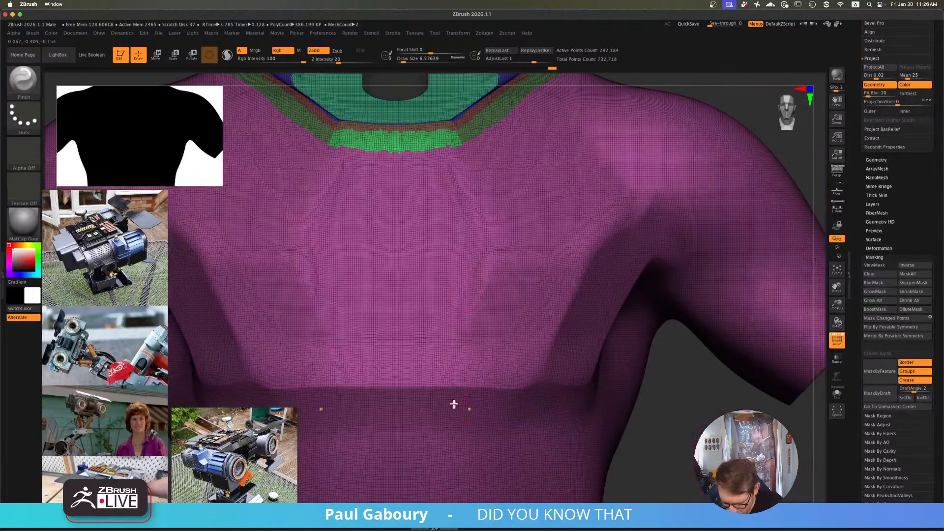
{"action": "left_click", "coordinate": [393, 34]}
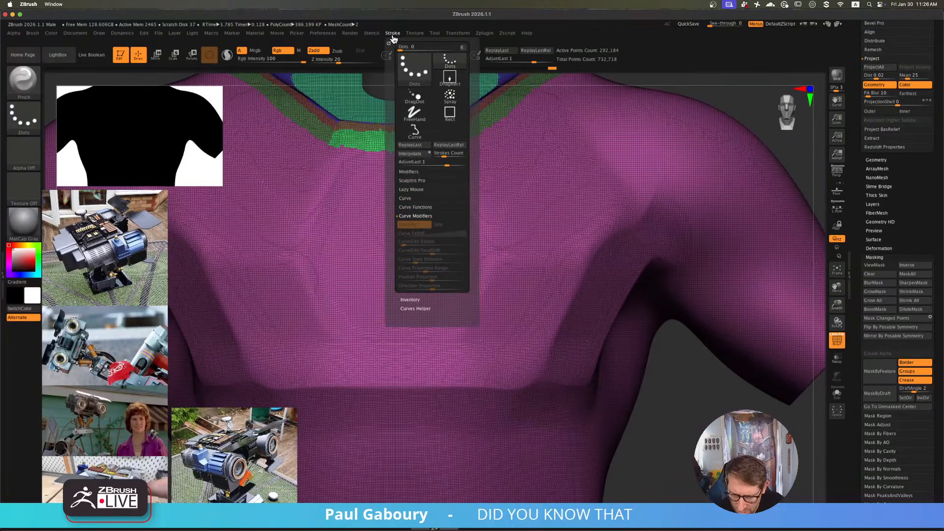
{"action": "left_click", "coordinate": [422, 200]}
{"action": "left_click", "coordinate": [418, 200]}
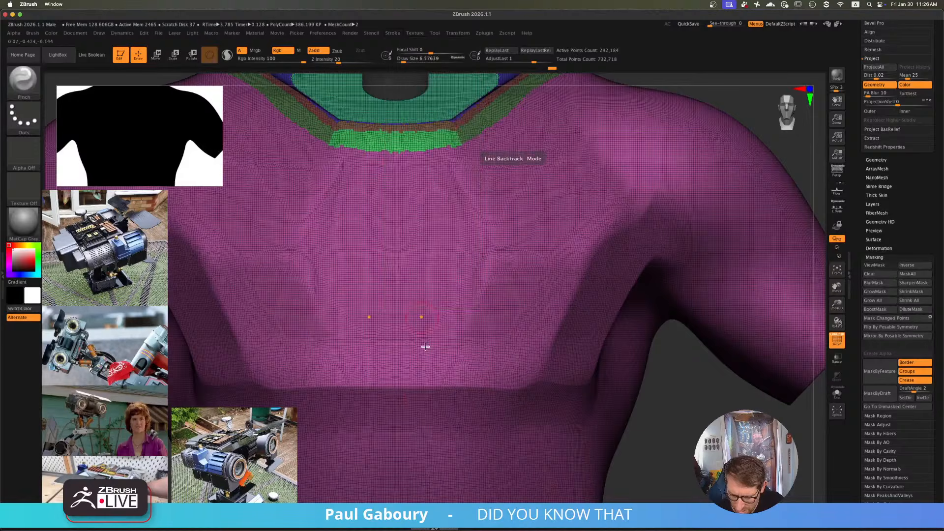
- Pinch straight segments along the lower chest edge up towards its side, and replay the last stroke repeatedly to sharpen it
{"action": "right_click_drag", "start_coordinate": [422, 396], "coordinate": [417, 392]}
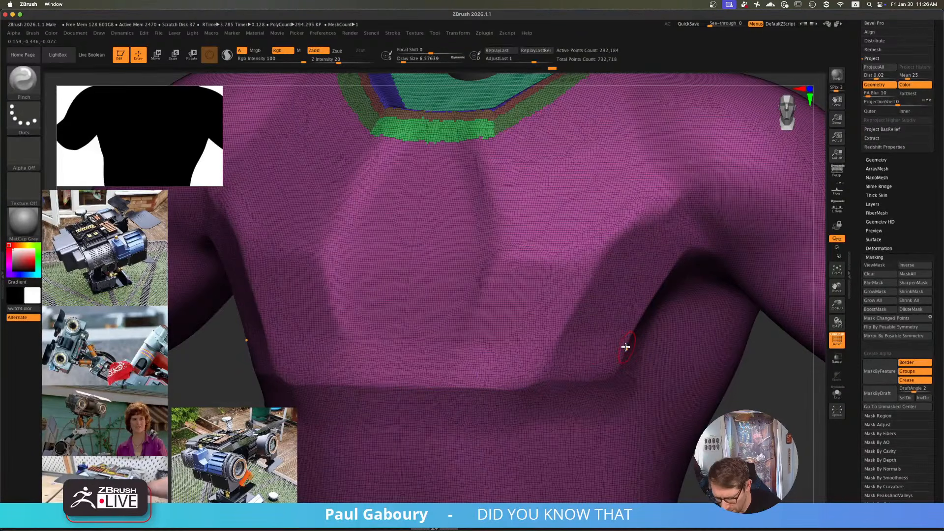
{"action": "key", "text": "1"}
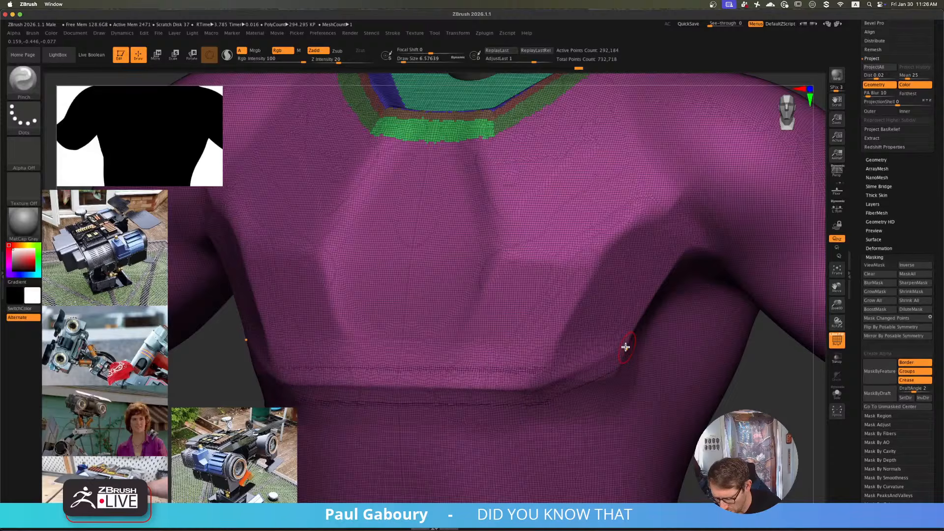
{"action": "key", "text": "1"}
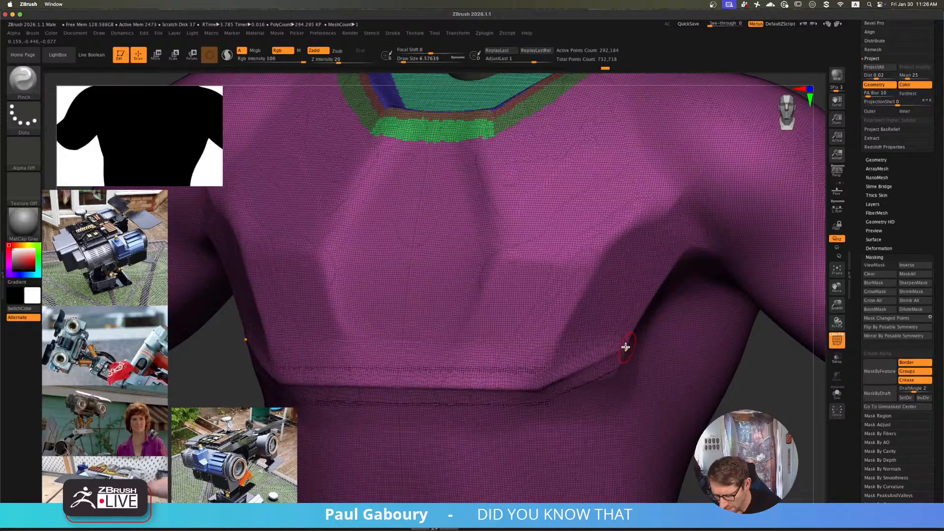
{"action": "key", "text": "1"}
- Remesh the pinched torso with DynaMesh and turn off its polyframe
{"action": "right_click_drag", "start_coordinate": [625, 399], "coordinate": [639, 415], "text": "ctrl"}
{"action": "left_click_drag", "start_coordinate": [686, 426], "coordinate": [701, 442], "text": "ctrl"}
{"action": "mouse_move", "coordinate": [626, 416]}
{"action": "right_mouse_down", "text": "alt"}
{"action": "mouse_move", "coordinate": [546, 401]}
{"action": "mouse_move", "coordinate": [557, 394]}
{"action": "right_mouse_up", "text": "alt"}
{"action": "key", "text": "shift+f"}
- Switch to the hPolish brush and flatten the outer lower chest plane, setting the brush size to about 14
{"action": "key", "text": "s"}
{"action": "left_click_drag", "start_coordinate": [551, 358], "coordinate": [557, 358]}
{"action": "right_click_drag", "start_coordinate": [582, 336], "coordinate": [565, 349], "text": "alt"}
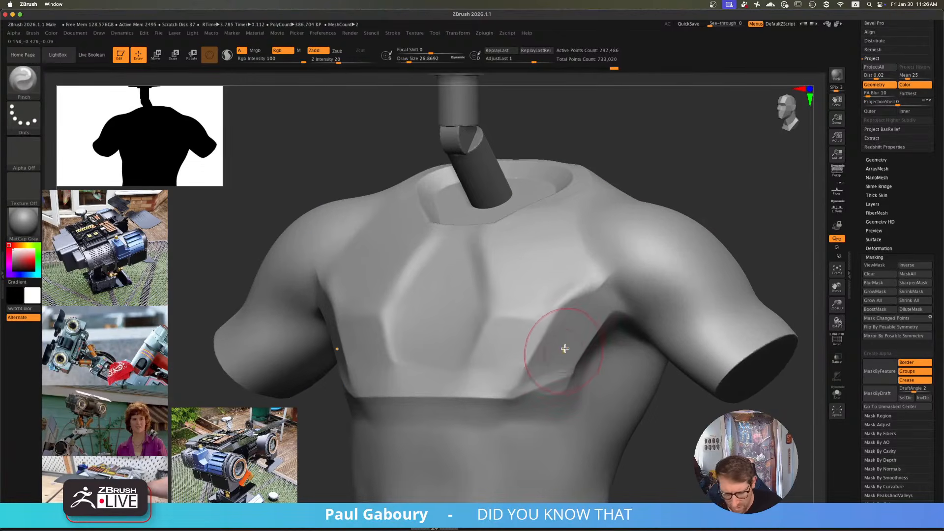
{"action": "key", "text": "b"}
{"action": "key", "text": "h"}
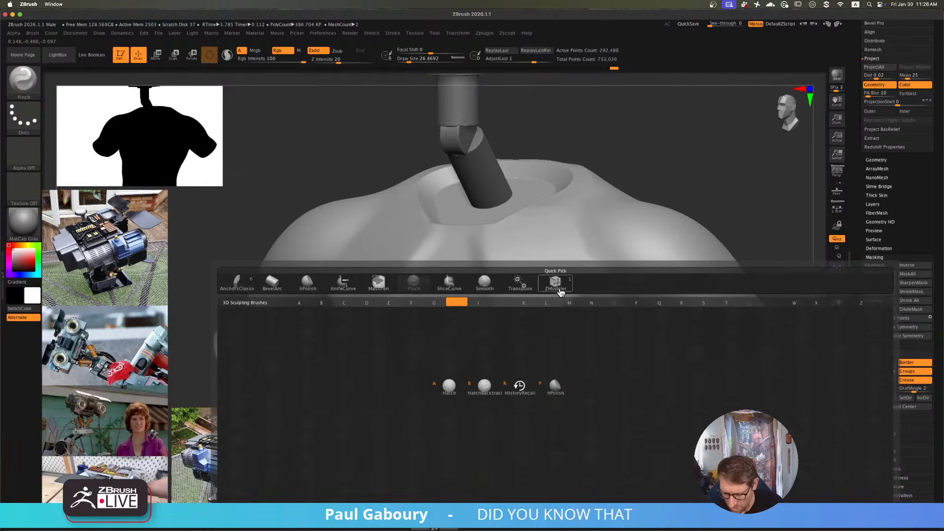
{"action": "key", "text": "p"}
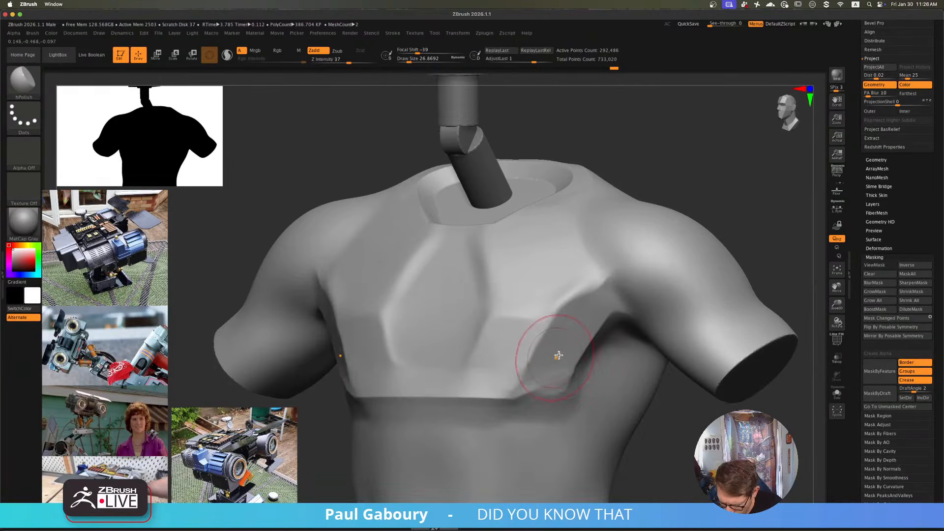
{"action": "right_click_drag", "start_coordinate": [559, 355], "coordinate": [569, 359], "text": "ctrl"}
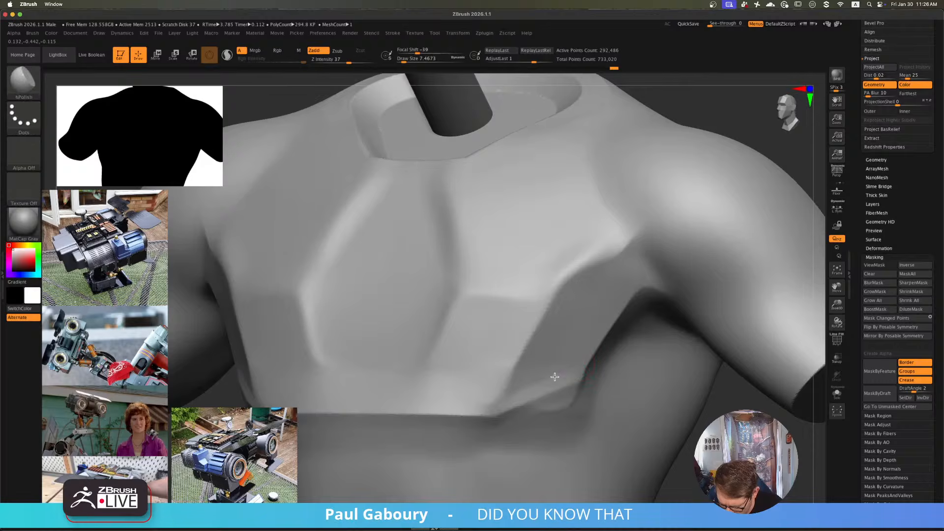
{"action": "key", "text": "s"}
{"action": "left_click_drag", "start_coordinate": [557, 361], "coordinate": [560, 360]}
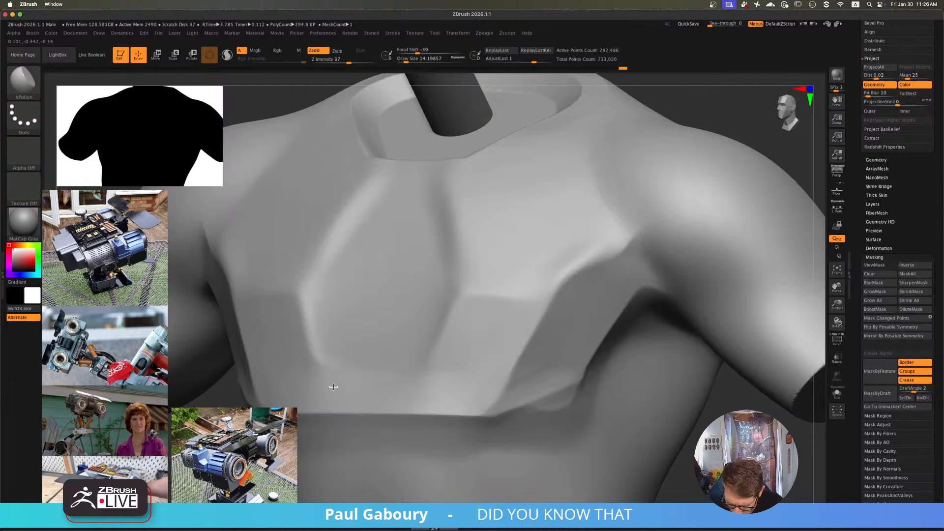
- Polish the upper pectoral plane below the collar with a brush size of about 25
{"action": "mouse_move", "coordinate": [514, 321]}
{"action": "right_mouse_down"}
{"action": "mouse_move", "coordinate": [508, 329]}
{"action": "mouse_move", "coordinate": [499, 304]}
{"action": "right_mouse_up"}
{"action": "key", "text": "s"}
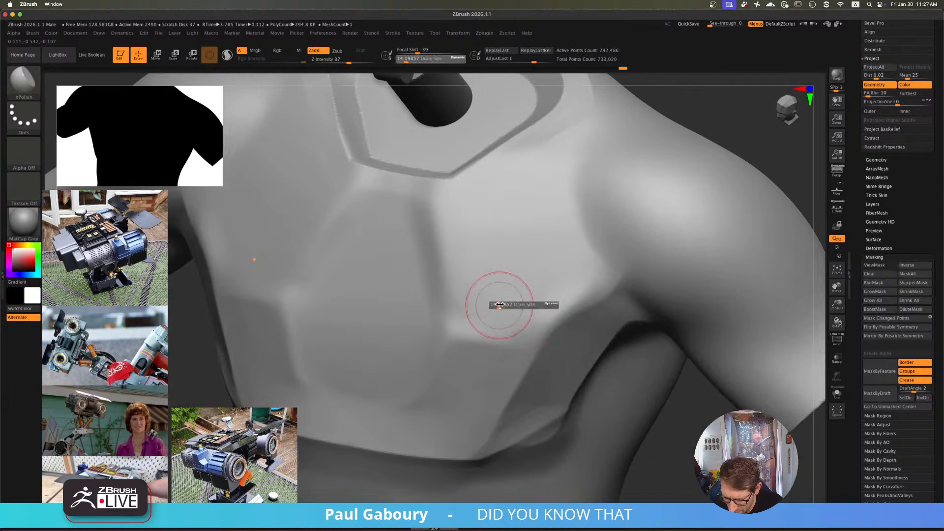
{"action": "left_click_drag", "start_coordinate": [499, 305], "coordinate": [505, 304]}
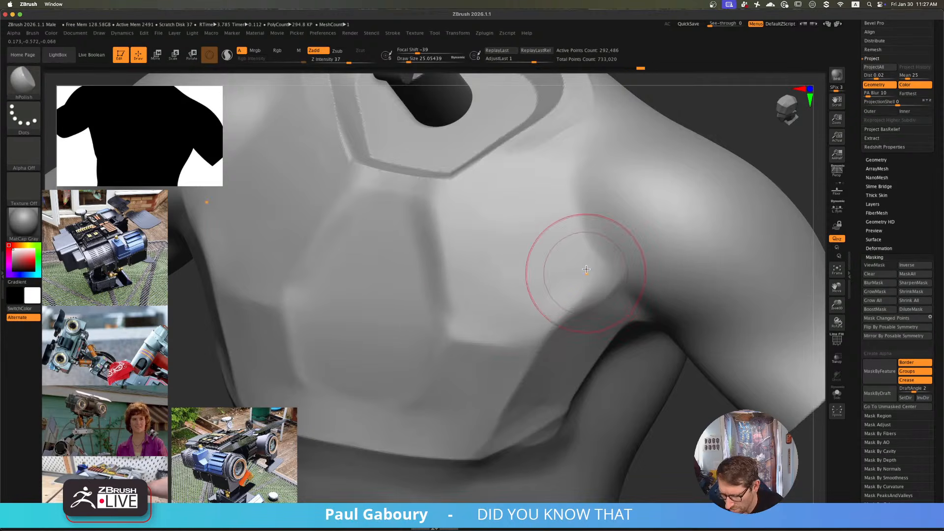
{"action": "mouse_move", "coordinate": [471, 217]}
{"action": "left_mouse_down"}
{"action": "mouse_move", "coordinate": [467, 299]}
{"action": "mouse_move", "coordinate": [463, 231]}
{"action": "left_mouse_up"}
{"action": "mouse_move", "coordinate": [481, 305]}
{"action": "right_mouse_down", "text": "ctrl"}
{"action": "mouse_move", "coordinate": [530, 338]}
{"action": "mouse_move", "coordinate": [573, 337]}
{"action": "mouse_move", "coordinate": [544, 396]}
{"action": "mouse_move", "coordinate": [565, 386]}
{"action": "mouse_move", "coordinate": [485, 398]}
{"action": "mouse_move", "coordinate": [428, 348]}
{"action": "right_mouse_up", "text": "ctrl"}
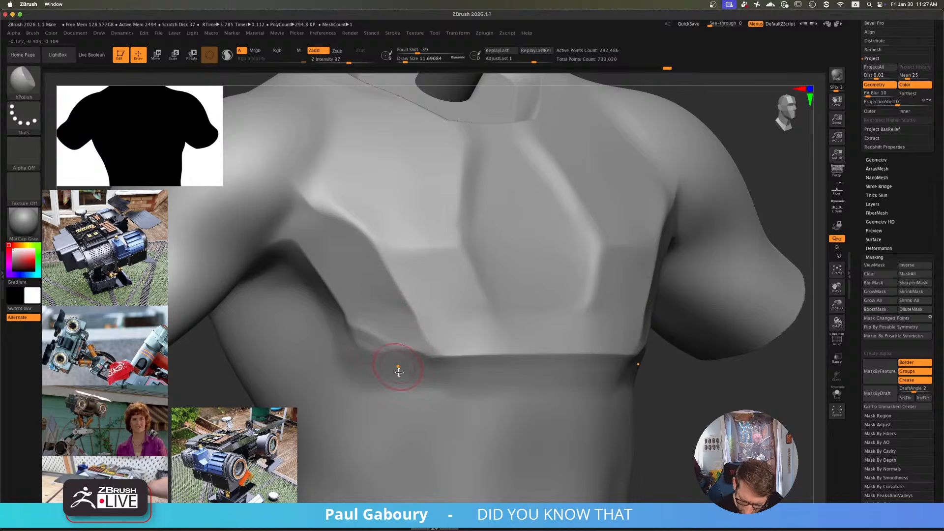
{"action": "mouse_move", "coordinate": [398, 370]}
{"action": "right_mouse_down"}
{"action": "mouse_move", "coordinate": [417, 375]}
{"action": "mouse_move", "coordinate": [392, 379]}
{"action": "mouse_move", "coordinate": [428, 380]}
{"action": "mouse_move", "coordinate": [404, 380]}
{"action": "right_mouse_up"}
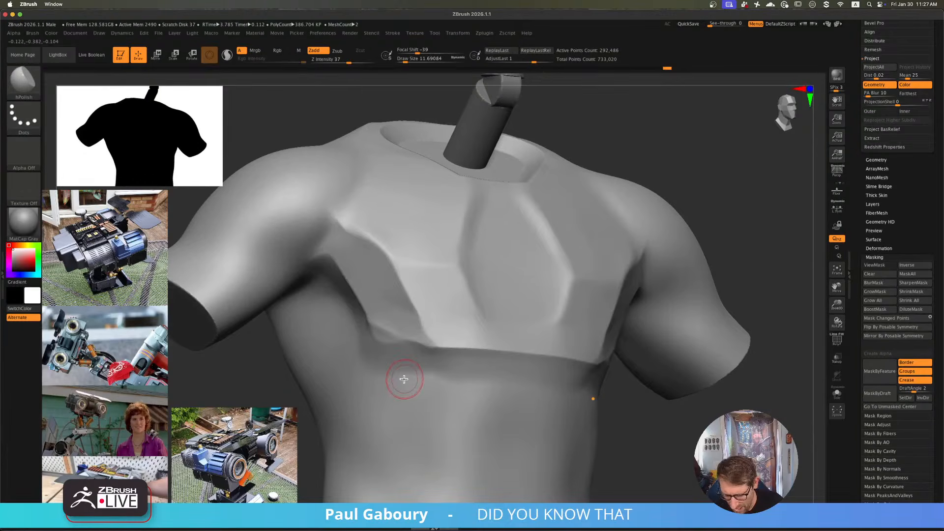
- Switch to the DamStandard brush and carve a groove just below the chest's lower edge, from the centre out to the sides
{"action": "key", "text": "b"}
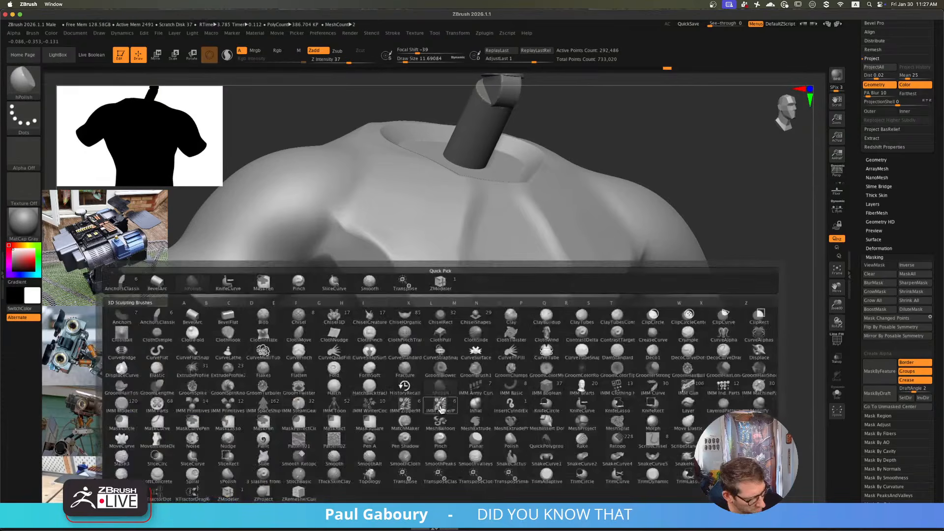
{"action": "key", "text": "d"}
{"action": "left_click", "coordinate": [617, 350]}
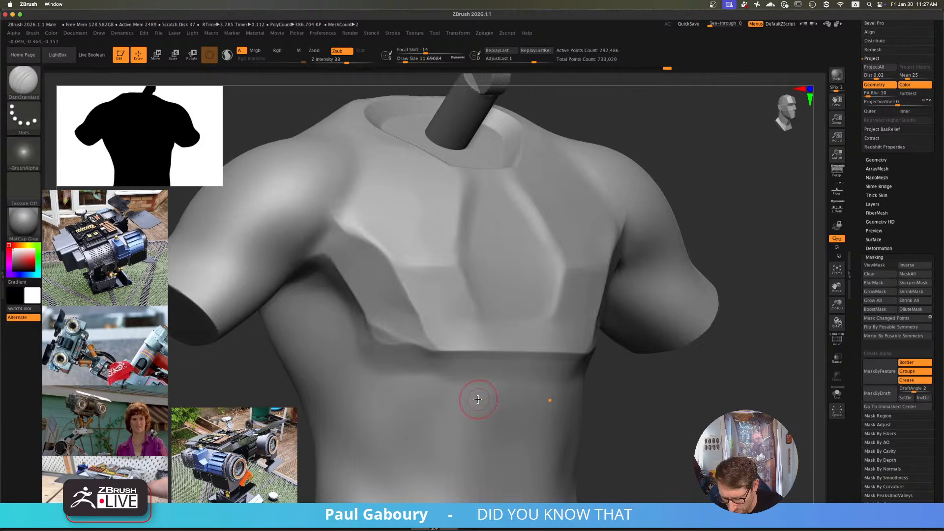
{"action": "mouse_move", "coordinate": [478, 400]}
{"action": "right_mouse_down"}
{"action": "mouse_move", "coordinate": [422, 348]}
{"action": "mouse_move", "coordinate": [480, 371]}
{"action": "right_mouse_up"}
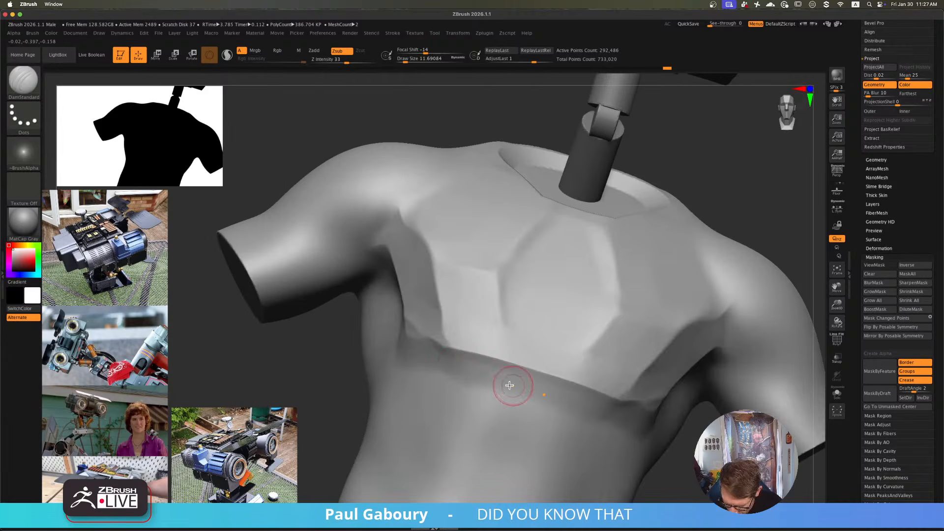
{"action": "mouse_move", "coordinate": [608, 419]}
{"action": "right_mouse_down", "text": "shift"}
{"action": "mouse_move", "coordinate": [619, 470]}
{"action": "mouse_move", "coordinate": [611, 422]}
{"action": "mouse_move", "coordinate": [550, 326]}
{"action": "mouse_move", "coordinate": [572, 406]}
{"action": "right_mouse_up", "text": "shift"}
{"action": "key", "text": "ctrl+z"}
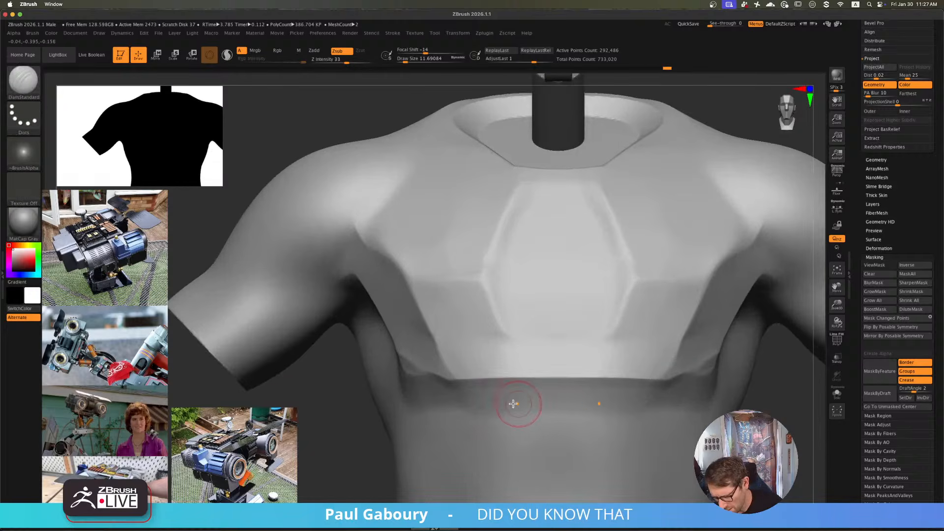
{"action": "left_click_drag", "start_coordinate": [486, 405], "coordinate": [657, 407]}
{"action": "right_click_drag", "start_coordinate": [689, 406], "coordinate": [662, 403]}
{"action": "left_click_drag", "start_coordinate": [651, 406], "coordinate": [720, 390]}
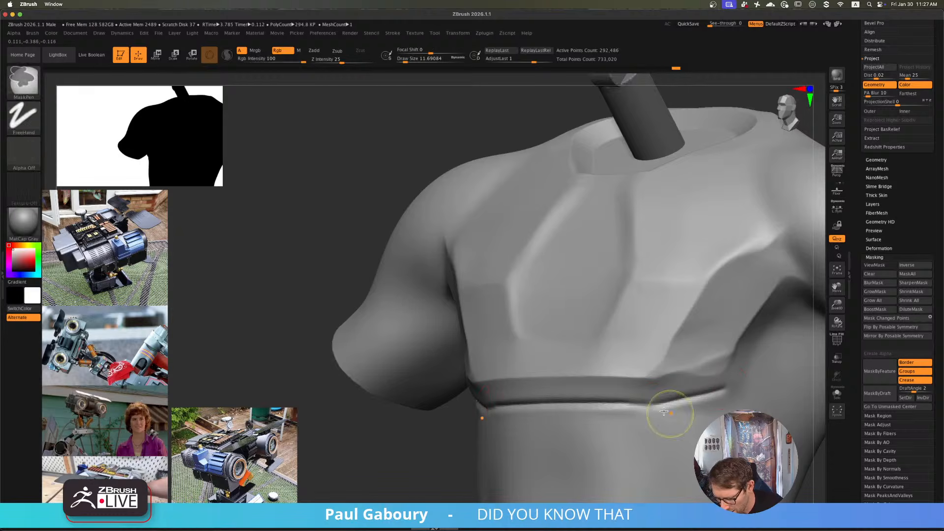
- Cut short creases across the band beneath the chest, at its bend and at its outer end
{"action": "right_click_drag", "start_coordinate": [668, 413], "coordinate": [535, 364], "text": "ctrl"}
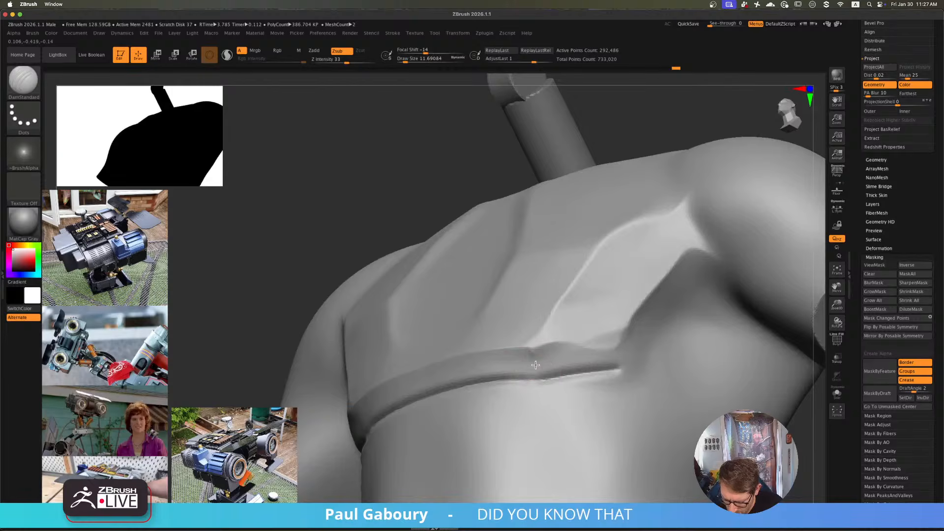
{"action": "left_click_drag", "start_coordinate": [533, 347], "coordinate": [543, 379]}
{"action": "right_click_drag", "start_coordinate": [549, 385], "coordinate": [634, 371]}
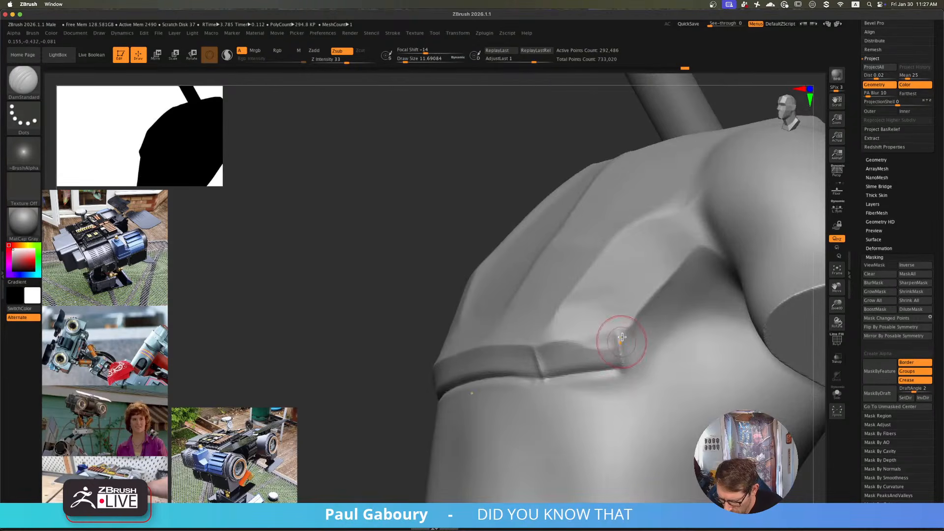
{"action": "mouse_move", "coordinate": [623, 337]}
{"action": "right_mouse_down"}
{"action": "mouse_move", "coordinate": [637, 358]}
{"action": "mouse_move", "coordinate": [607, 371]}
{"action": "right_mouse_up"}
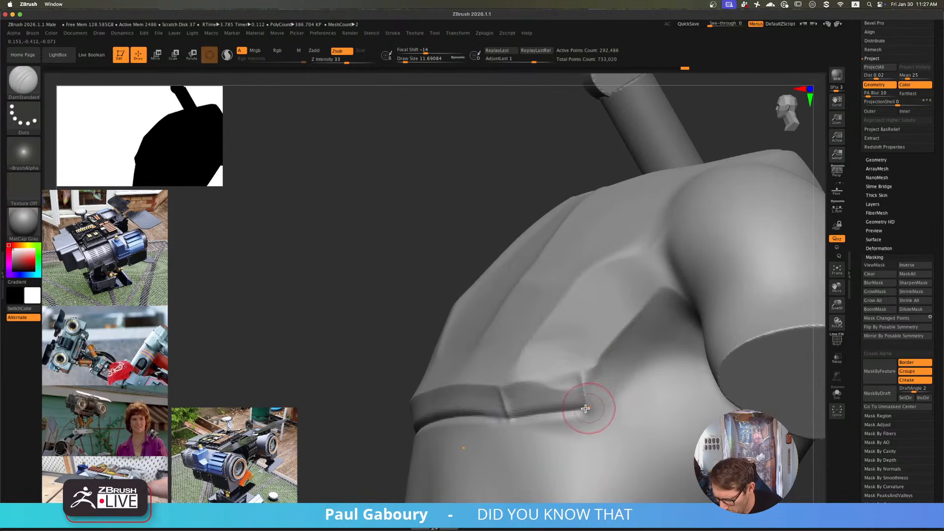
- Carve the band's lower and upper edges from its outer corner up to the armpit, and crease its upper edge under the side plane
{"action": "left_click_drag", "start_coordinate": [597, 398], "coordinate": [680, 305]}
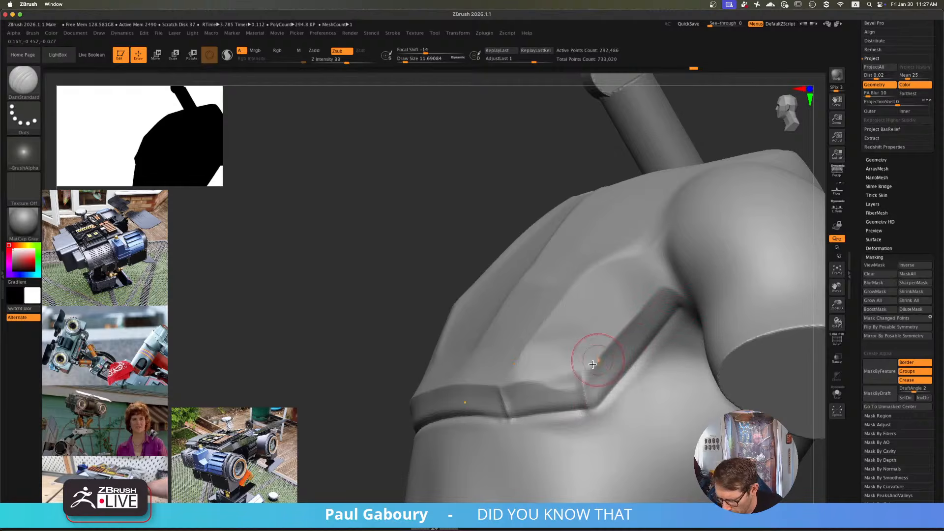
{"action": "left_click_drag", "start_coordinate": [583, 372], "coordinate": [659, 285]}
{"action": "right_click_drag", "start_coordinate": [600, 357], "coordinate": [576, 382]}
{"action": "left_click_drag", "start_coordinate": [503, 402], "coordinate": [572, 389]}
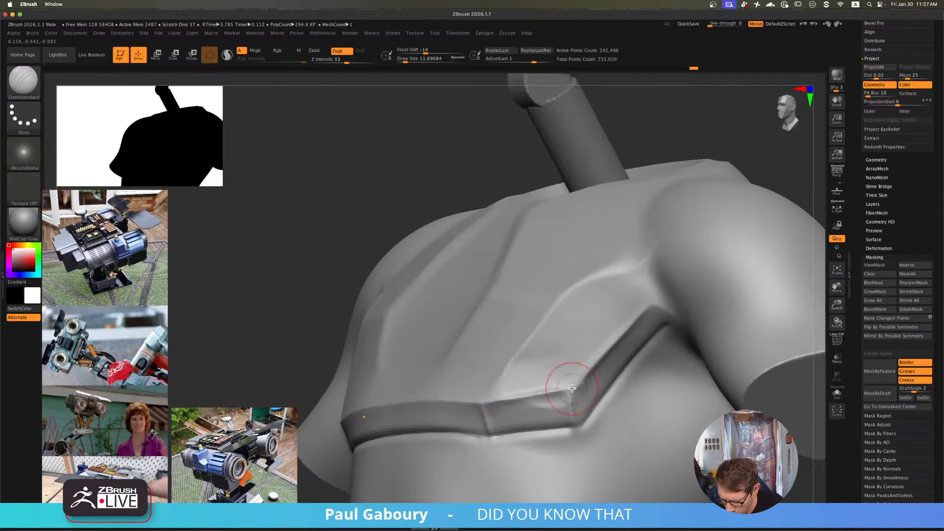
- Carve a crease along the pectoral's lower edge, from the central chest panel out to the armpit
{"action": "right_click_drag", "start_coordinate": [472, 405], "coordinate": [439, 367], "text": "ctrl"}
{"action": "left_click_drag", "start_coordinate": [429, 351], "coordinate": [478, 356]}
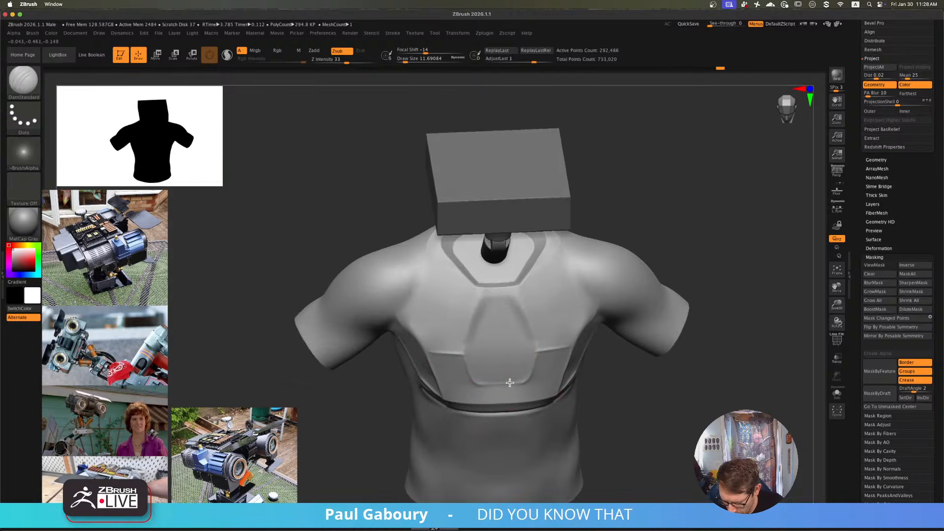
{"action": "right_click_drag", "start_coordinate": [462, 347], "coordinate": [443, 351]}
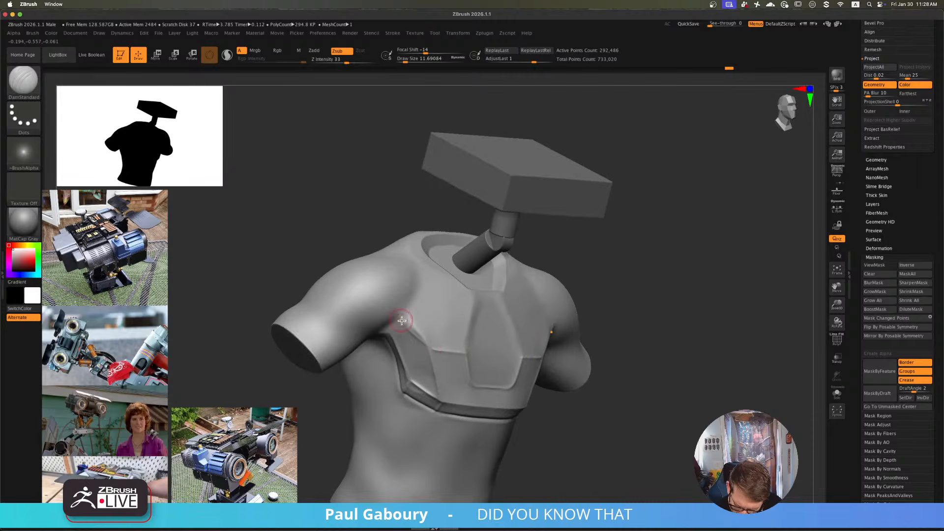
{"action": "left_click_drag", "start_coordinate": [430, 348], "coordinate": [397, 325]}
- Outline the upper pectoral plate with creases along the shoulder, across its top and down beside the collar
{"action": "mouse_move", "coordinate": [484, 358]}
{"action": "right_mouse_down", "text": "ctrl"}
{"action": "mouse_move", "coordinate": [476, 387]}
{"action": "mouse_move", "coordinate": [511, 416]}
{"action": "mouse_move", "coordinate": [513, 394]}
{"action": "mouse_move", "coordinate": [505, 434]}
{"action": "mouse_move", "coordinate": [410, 384]}
{"action": "right_mouse_up", "text": "ctrl"}
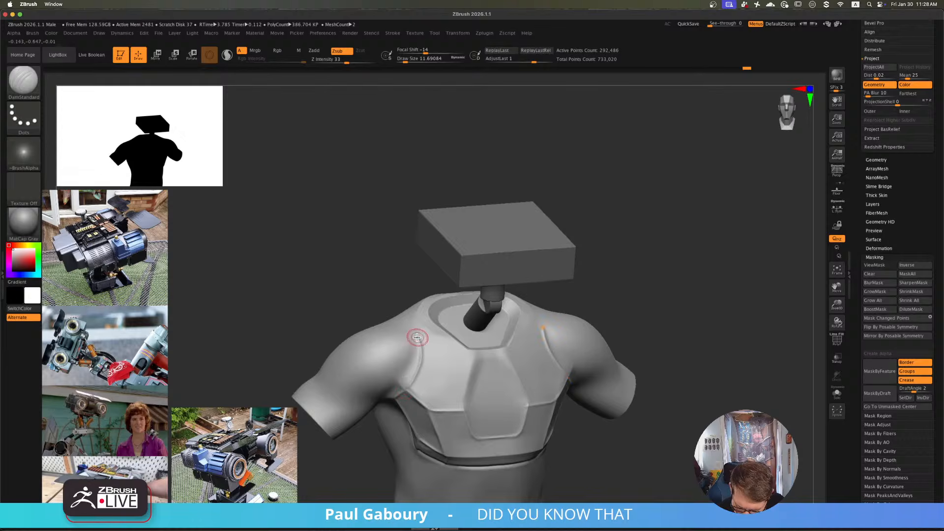
{"action": "right_click_drag", "start_coordinate": [446, 422], "coordinate": [422, 348]}
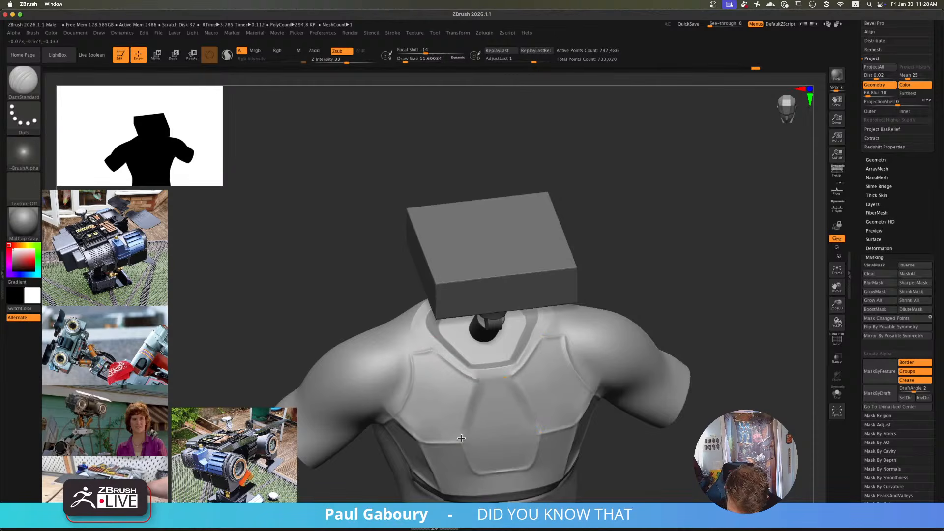
{"action": "right_click_drag", "start_coordinate": [481, 386], "coordinate": [497, 350]}
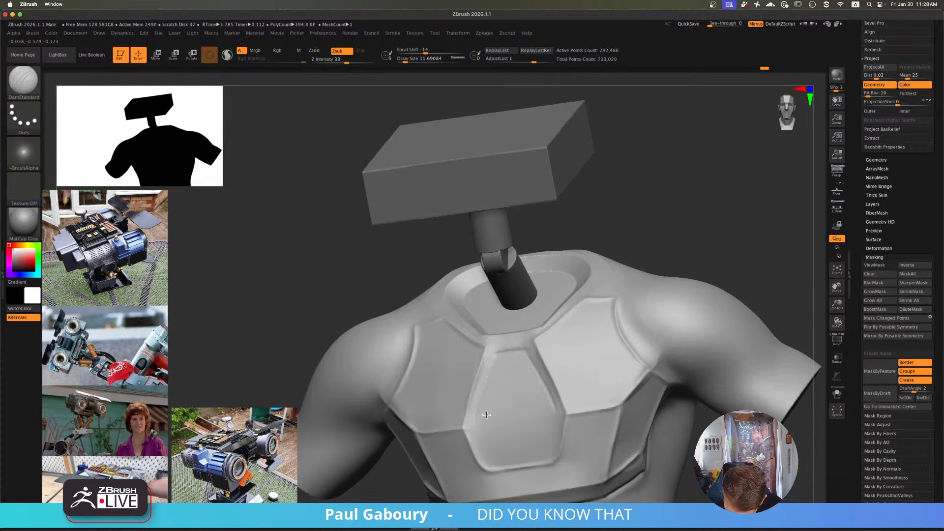
- Carve an inset border inside the central chest panel and reduce the brush size to about 4.3
{"action": "right_click_drag", "start_coordinate": [486, 415], "coordinate": [490, 371]}
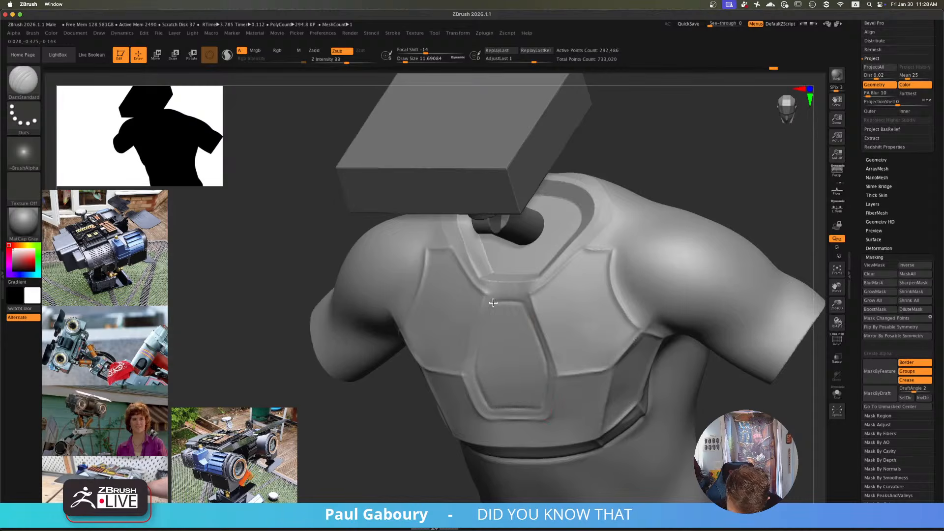
{"action": "left_click_drag", "start_coordinate": [493, 303], "coordinate": [523, 303]}
{"action": "right_click_drag", "start_coordinate": [553, 347], "coordinate": [553, 332], "text": "ctrl"}
{"action": "right_click_drag", "start_coordinate": [552, 332], "coordinate": [536, 320]}
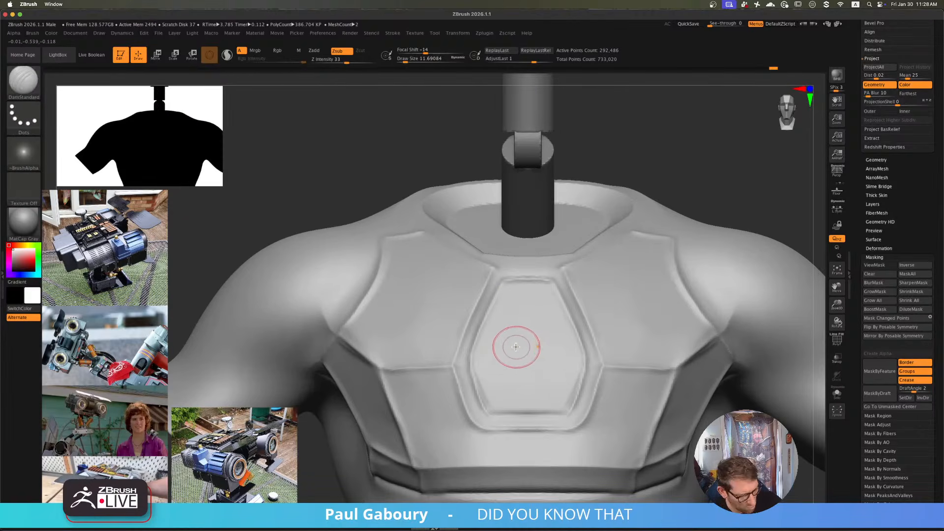
{"action": "key", "text": "s"}
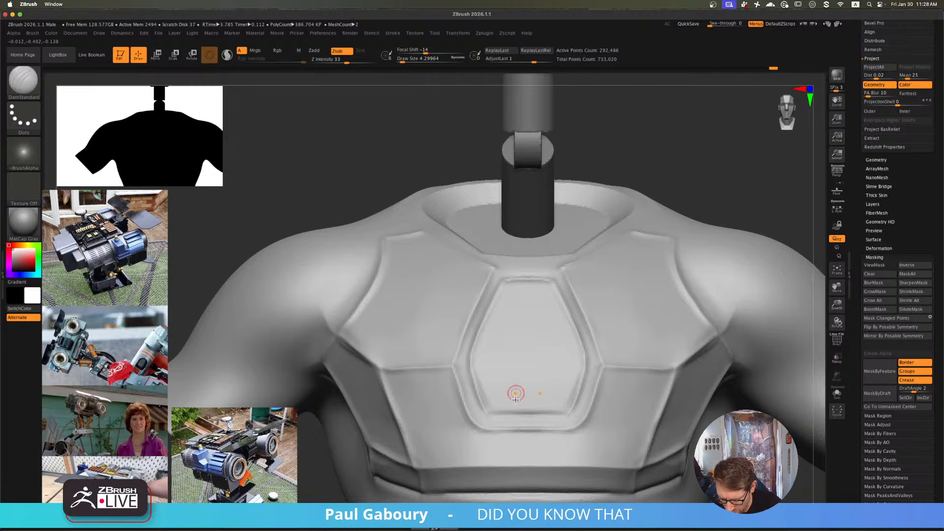
{"action": "right_click_drag", "start_coordinate": [506, 390], "coordinate": [520, 409], "text": "ctrl"}
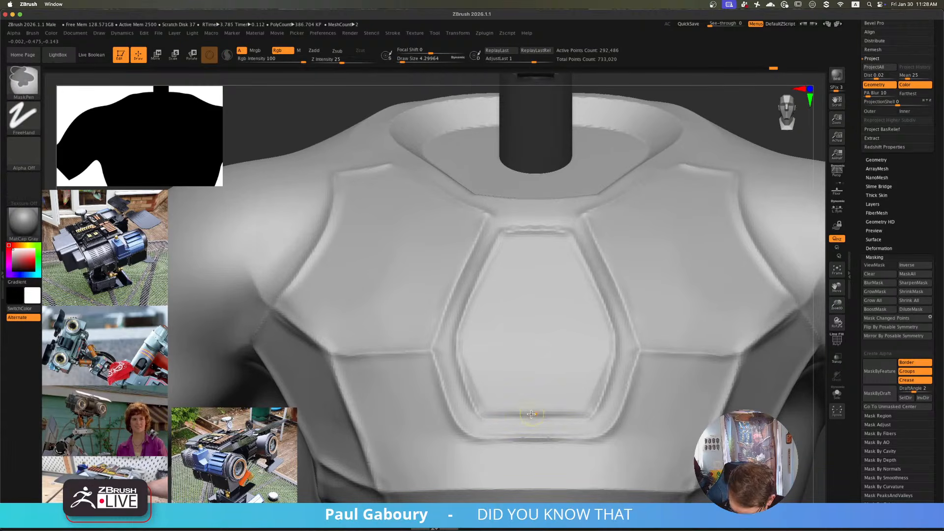
- Mask a ring just inside the central chest panel's border and use Auto Region to leave only the enclosed area unmasked
{"action": "mouse_move", "coordinate": [535, 412]}
{"action": "left_mouse_down", "text": "ctrl"}
{"action": "mouse_move", "coordinate": [579, 410]}
{"action": "mouse_move", "coordinate": [534, 407]}
{"action": "mouse_move", "coordinate": [468, 372]}
{"action": "mouse_move", "coordinate": [460, 347]}
{"action": "mouse_move", "coordinate": [467, 374]}
{"action": "mouse_move", "coordinate": [475, 298]}
{"action": "mouse_move", "coordinate": [504, 239]}
{"action": "mouse_move", "coordinate": [530, 240]}
{"action": "left_mouse_up", "text": "ctrl"}
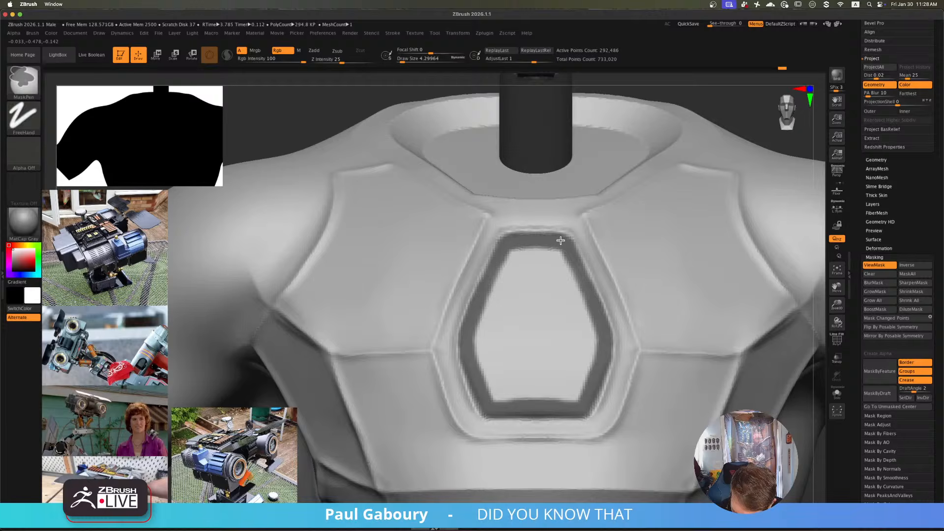
{"action": "key", "text": "f"}
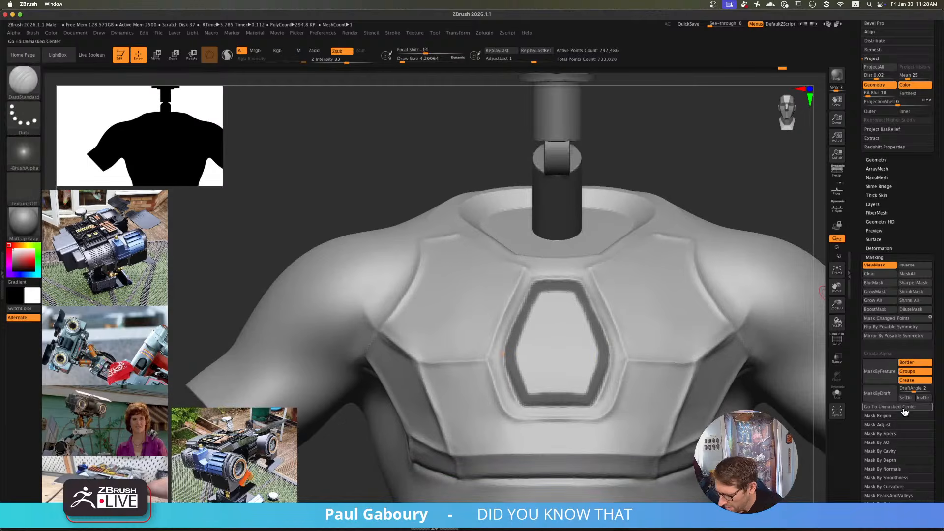
{"action": "left_click", "coordinate": [878, 416]}
{"action": "left_click", "coordinate": [878, 429]}
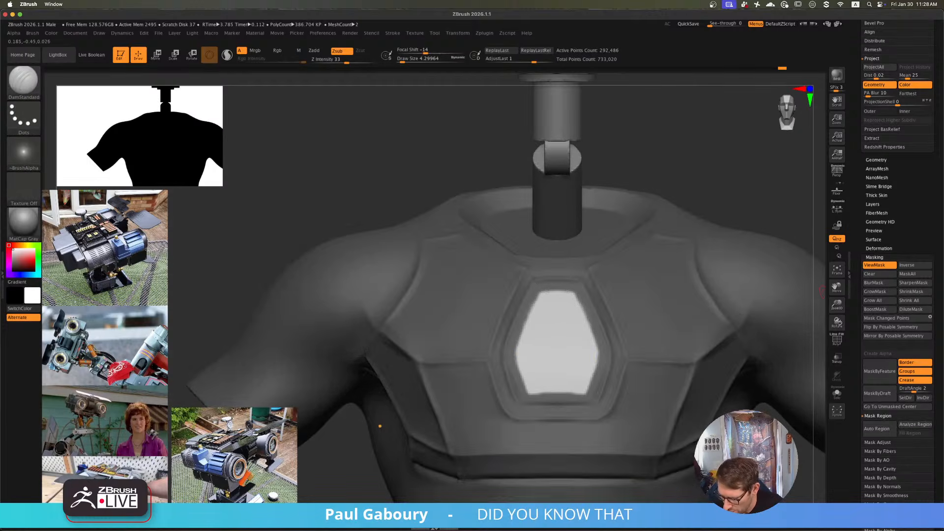
- Place the gizmo on the unmasked center of the chest panel and push it inward to form a recess
{"action": "left_click_drag", "start_coordinate": [733, 433], "coordinate": [664, 426], "text": "alt"}
{"action": "left_click", "coordinate": [657, 398], "text": "ctrl"}
{"action": "right_click_drag", "start_coordinate": [664, 426], "coordinate": [644, 455], "text": "ctrl"}
{"action": "key", "text": "w"}
{"action": "right_click_drag", "start_coordinate": [522, 318], "coordinate": [530, 350], "text": "ctrl"}
{"action": "left_click", "coordinate": [474, 294], "text": "alt"}
{"action": "right_click_drag", "start_coordinate": [530, 272], "coordinate": [551, 327], "text": "ctrl"}
{"action": "left_click", "coordinate": [702, 184], "text": "ctrl"}
{"action": "right_click_drag", "start_coordinate": [652, 226], "coordinate": [604, 241], "text": "ctrl"}
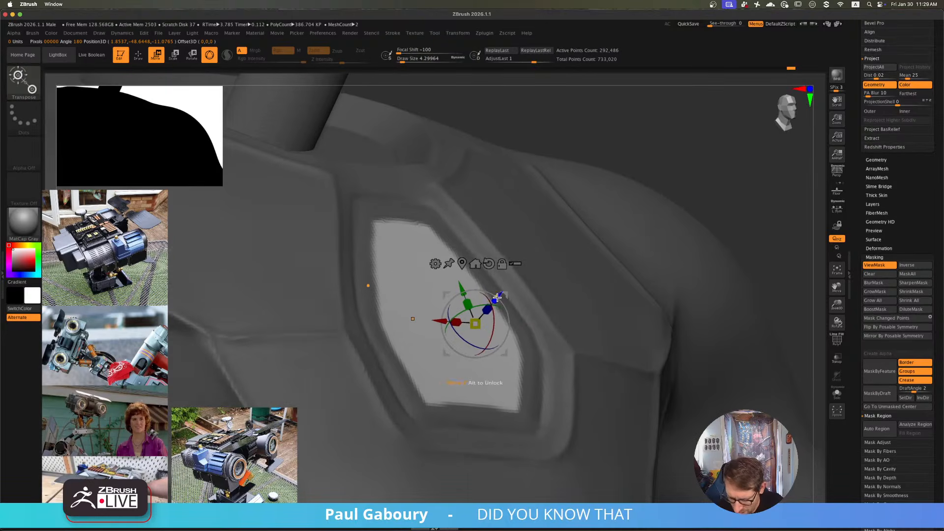
{"action": "left_click_drag", "start_coordinate": [498, 296], "coordinate": [492, 306]}
{"action": "right_click_drag", "start_coordinate": [542, 346], "coordinate": [532, 393], "text": "ctrl"}
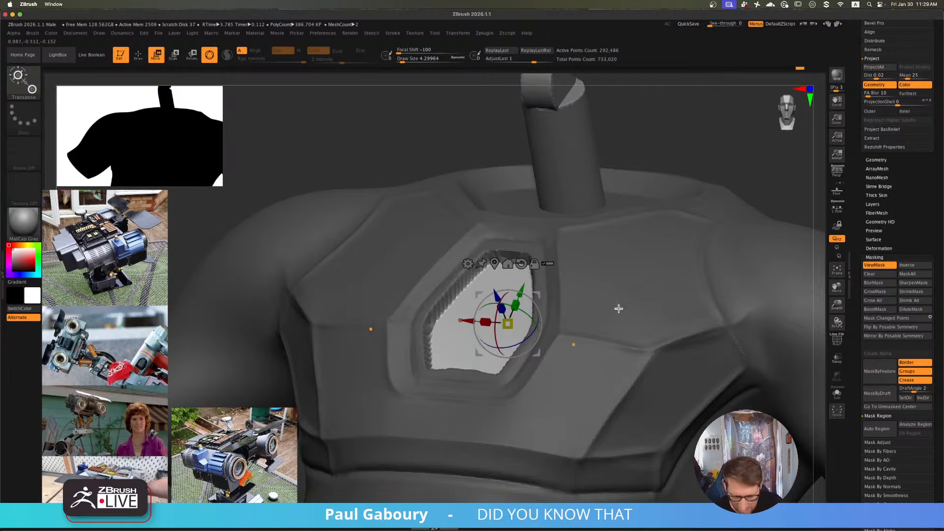
- Invert the mask onto the recessed chest panel floor, assign the floor its own polygroup and display the polyframe
{"action": "key", "text": "ctrl+i"}
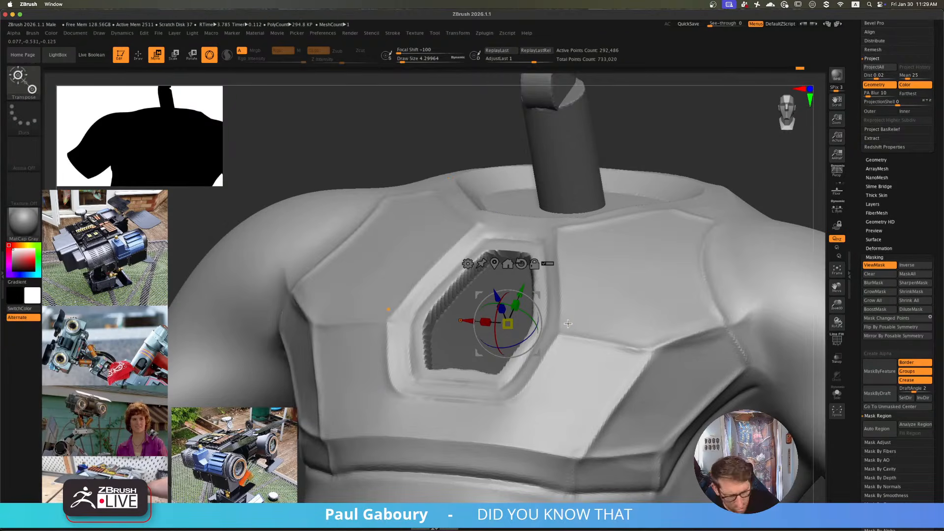
{"action": "key", "text": "ctrl+shift+a"}
{"action": "key", "text": "shift+f"}
{"action": "right_click_drag", "start_coordinate": [569, 325], "coordinate": [570, 331], "text": "ctrl"}
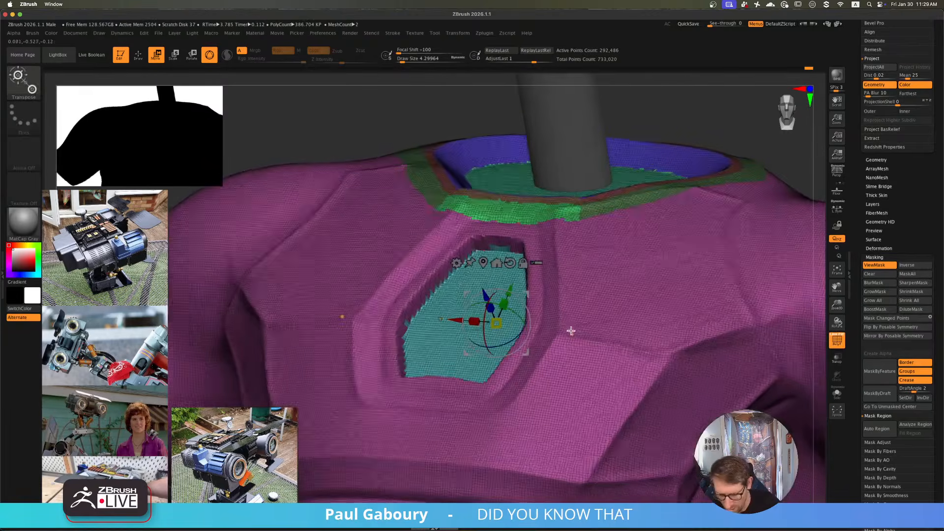
- Isolate the recess floor with its side walls, give the walls their own polygroup and restore the full torso
{"action": "key", "text": "q"}
{"action": "key", "text": "ctrl+shift"}
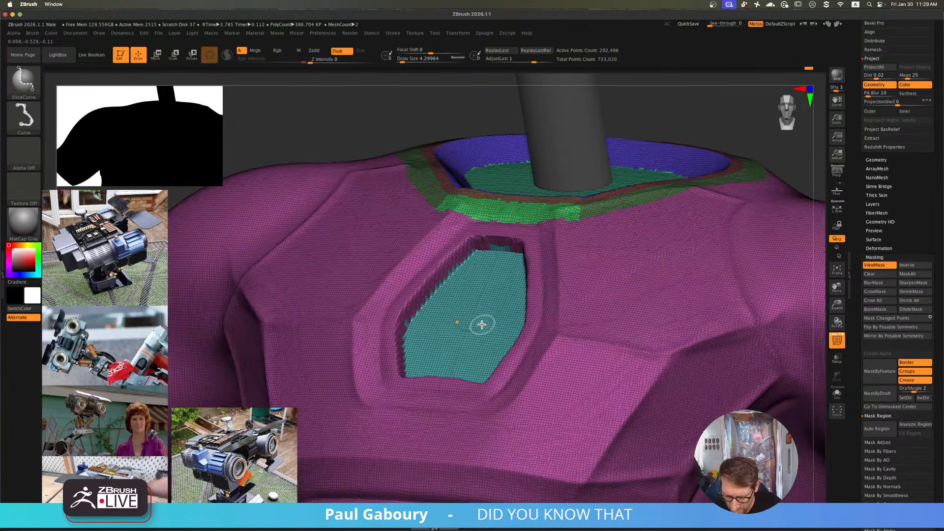
{"action": "left_click", "coordinate": [482, 325], "text": "ctrl+shift"}
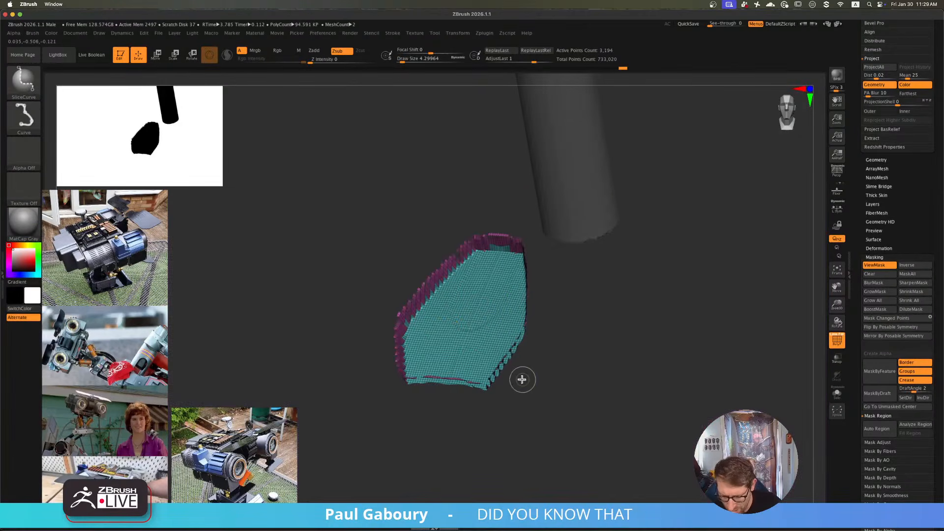
{"action": "left_click", "coordinate": [510, 344], "text": "ctrl+shift"}
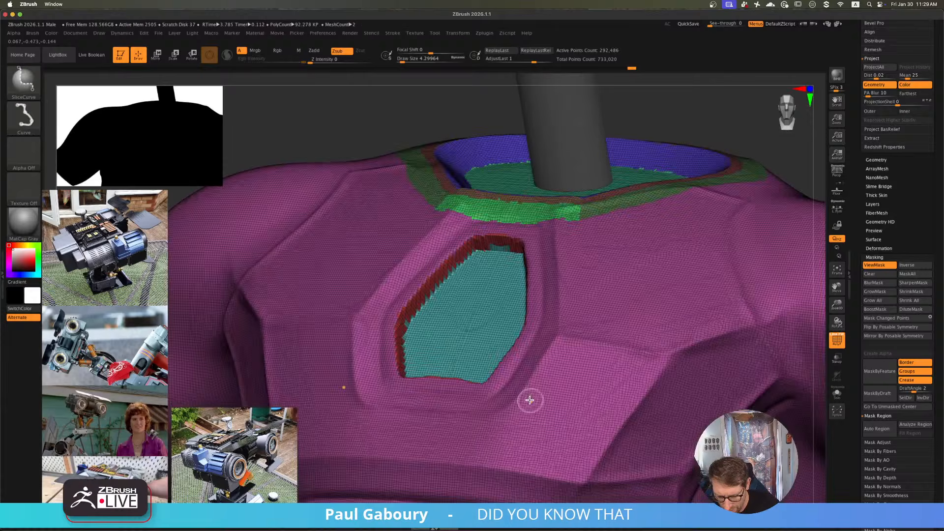
{"action": "left_click", "coordinate": [529, 397], "text": "ctrl+shift"}
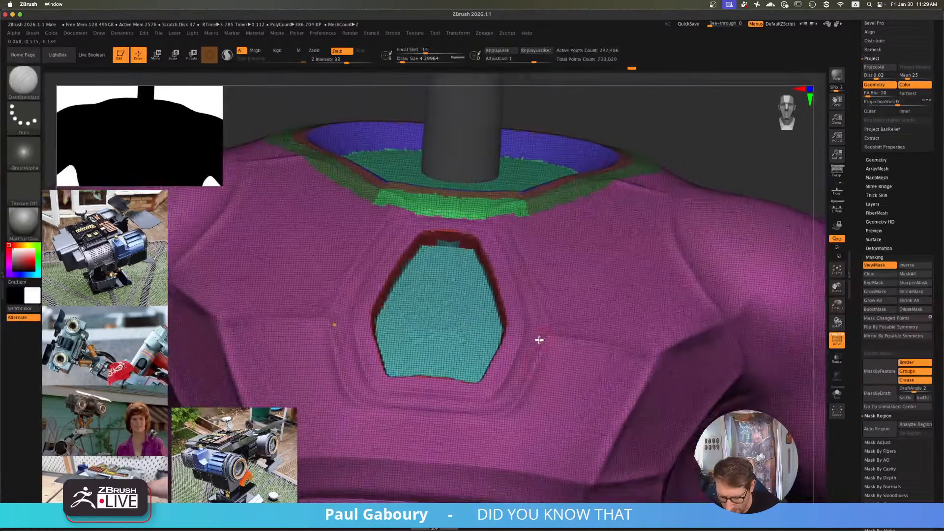
- Isolate the recess wall polygroup and grow the visible area outward to include a band of polygons around the recess
{"action": "left_click", "coordinate": [543, 377], "text": "ctrl+shift"}
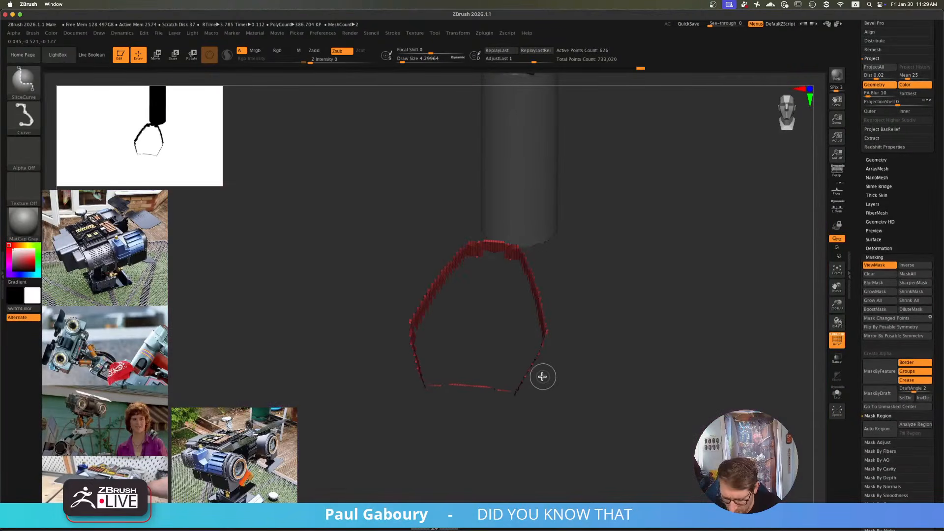
{"action": "key", "text": "ctrl+shift+x"}
{"action": "key", "text": "ctrl+shift+x"}
{"action": "key", "text": "ctrl+shift+x"}
{"action": "key", "text": "ctrl+shift+x"}
{"action": "key", "text": "ctrl+shift+x"}
{"action": "key", "text": "ctrl+shift+x"}
{"action": "key", "text": "ctrl+shift+x"}
{"action": "key", "text": "ctrl+shift+x"}
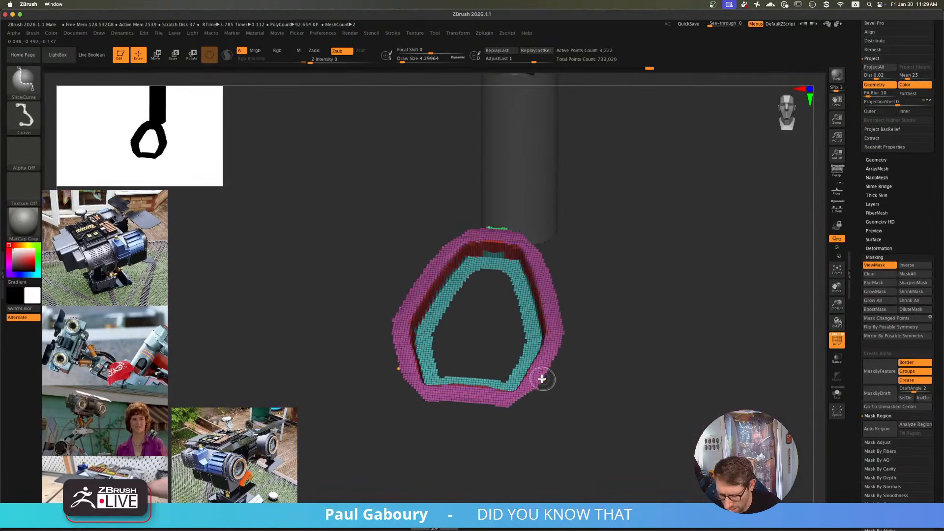
- Hide the floor, wall and collar polygons, assign the remaining rim band its own polygroup and show the whole torso
{"action": "left_click", "coordinate": [543, 379], "text": "ctrl+shift"}
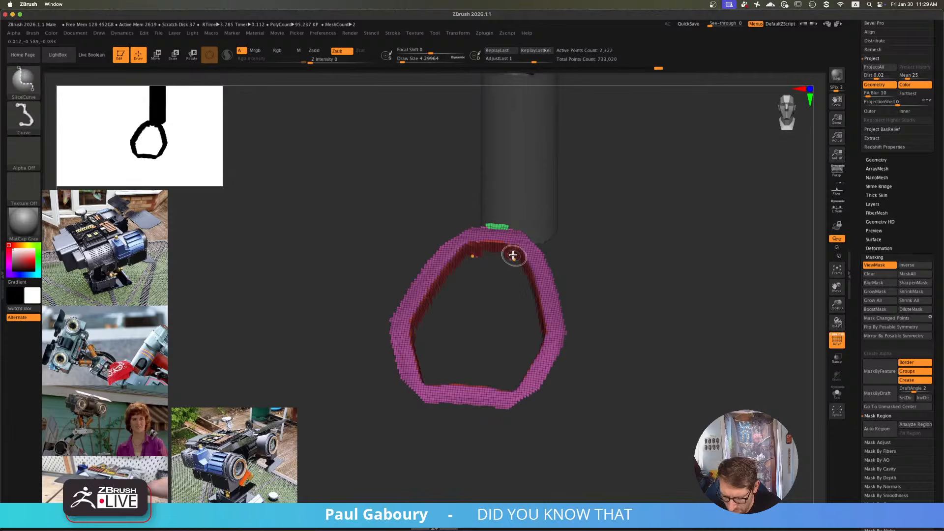
{"action": "left_click", "coordinate": [507, 229], "text": "ctrl+shift"}
{"action": "left_click", "coordinate": [617, 324], "text": "ctrl"}
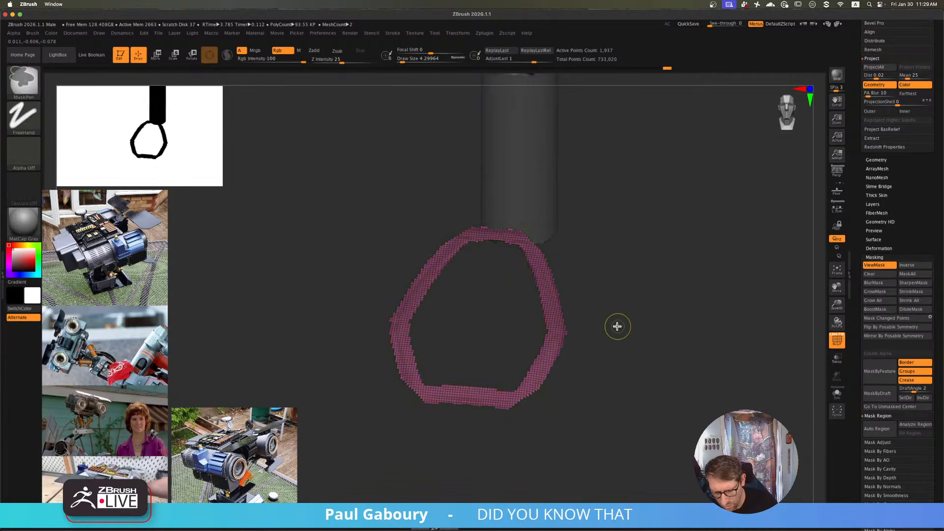
{"action": "key", "text": "ctrl+w"}
{"action": "left_click", "coordinate": [618, 325], "text": "ctrl+shift"}
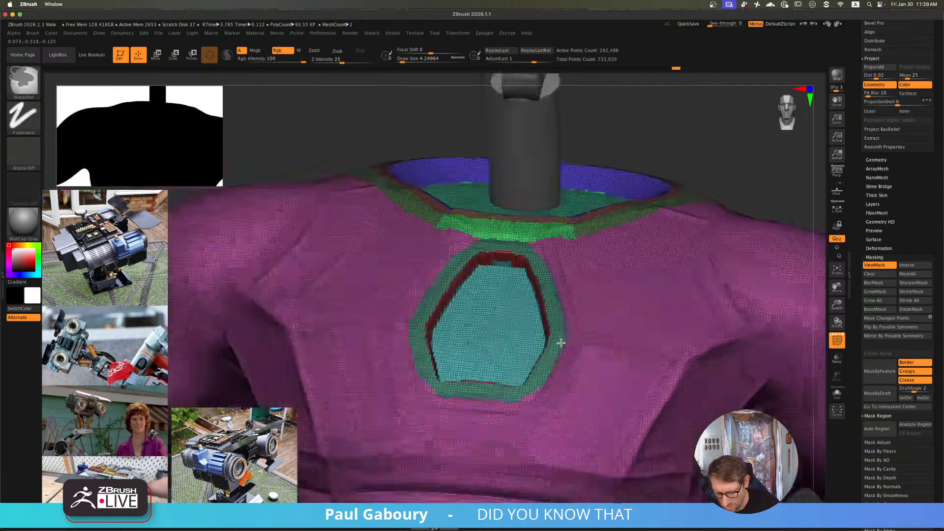
- Set the brush size to about 15.6 and smooth the recess floor and its jagged edges
{"action": "right_click_drag", "start_coordinate": [536, 332], "coordinate": [516, 337]}
{"action": "key", "text": "s"}
{"action": "right_click_drag", "start_coordinate": [514, 324], "coordinate": [508, 323], "text": "ctrl"}
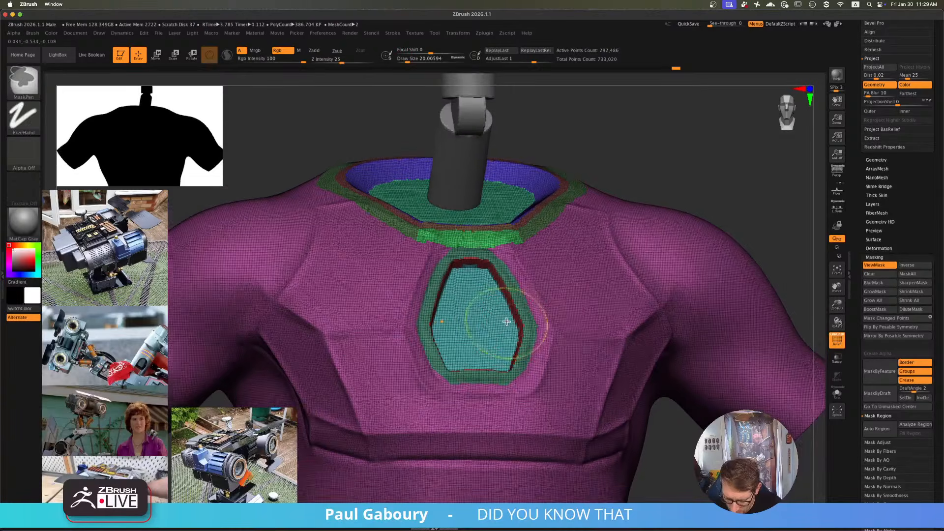
{"action": "key", "text": "s"}
{"action": "left_click_drag", "start_coordinate": [508, 323], "coordinate": [506, 324]}
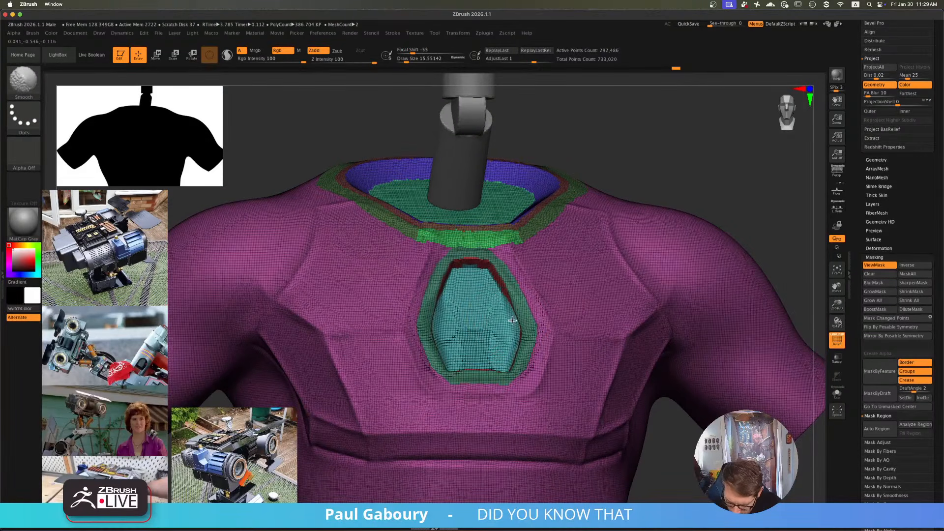
{"action": "mouse_move", "coordinate": [486, 276]}
{"action": "right_mouse_down", "text": "ctrl"}
{"action": "mouse_move", "coordinate": [517, 331]}
{"action": "mouse_move", "coordinate": [481, 316]}
{"action": "right_mouse_up", "text": "ctrl"}
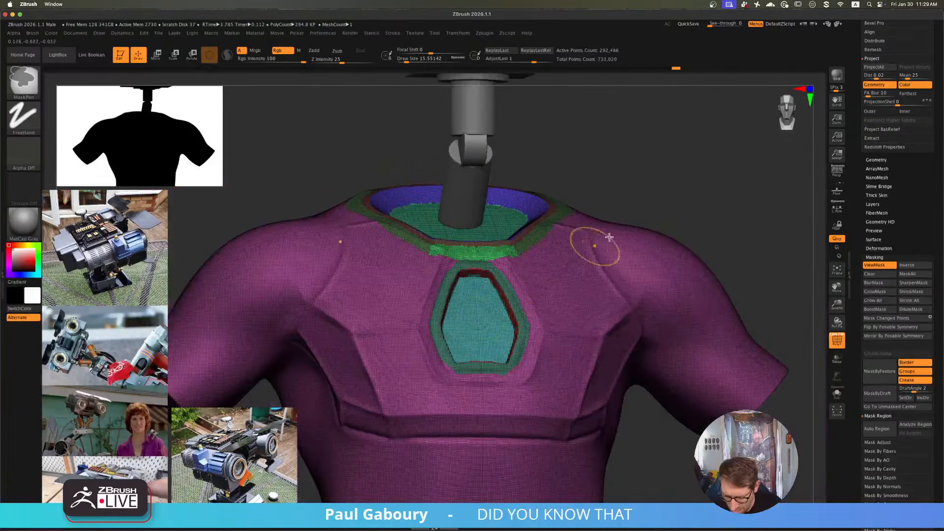
- Remesh the torso, smooth the chest recess further and turn off the polyframe display
{"action": "left_click_drag", "start_coordinate": [692, 156], "coordinate": [720, 192], "text": "ctrl"}
{"action": "mouse_move", "coordinate": [500, 295]}
{"action": "right_mouse_down", "text": "alt"}
{"action": "mouse_move", "coordinate": [524, 314]}
{"action": "mouse_move", "coordinate": [550, 368]}
{"action": "right_mouse_up", "text": "alt"}
{"action": "mouse_move", "coordinate": [550, 368]}
{"action": "left_mouse_down", "text": "shift"}
{"action": "mouse_move", "coordinate": [537, 339]}
{"action": "mouse_move", "coordinate": [551, 408]}
{"action": "mouse_move", "coordinate": [512, 462]}
{"action": "mouse_move", "coordinate": [466, 330]}
{"action": "left_mouse_up", "text": "shift"}
{"action": "mouse_move", "coordinate": [456, 381]}
{"action": "right_mouse_down", "text": "ctrl"}
{"action": "mouse_move", "coordinate": [529, 383]}
{"action": "mouse_move", "coordinate": [529, 348]}
{"action": "mouse_move", "coordinate": [538, 358]}
{"action": "mouse_move", "coordinate": [523, 359]}
{"action": "mouse_move", "coordinate": [527, 372]}
{"action": "right_mouse_up", "text": "ctrl"}
{"action": "key", "text": "shift+f"}
- Mask the recess floor by its polygroup and invert the mask so only the floor stays editable
{"action": "key", "text": "w"}
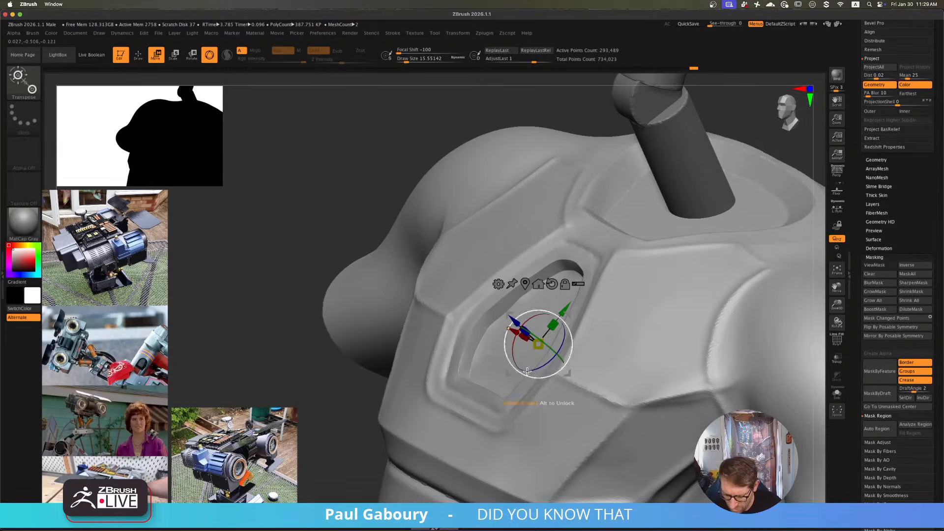
{"action": "left_click", "coordinate": [497, 366], "text": "ctrl"}
{"action": "left_click", "coordinate": [298, 393], "text": "ctrl"}
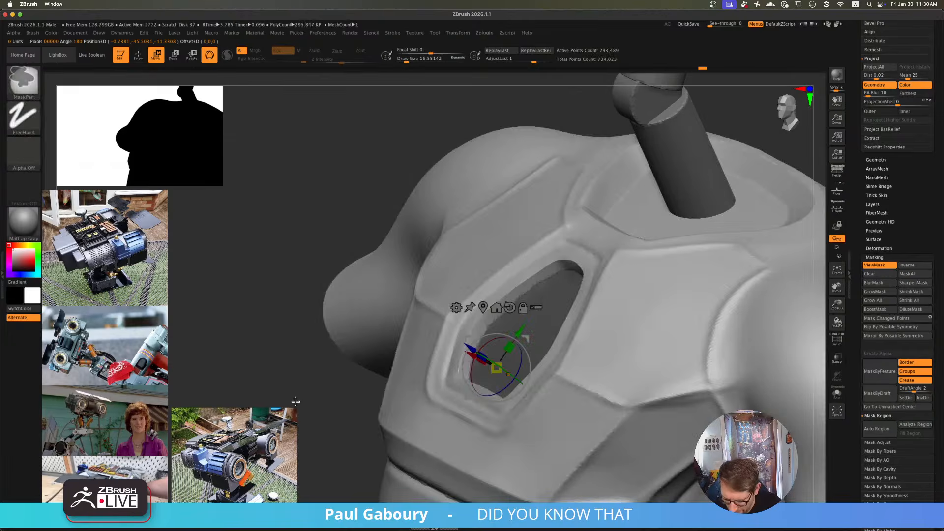
{"action": "left_click", "coordinate": [297, 403], "text": "ctrl"}
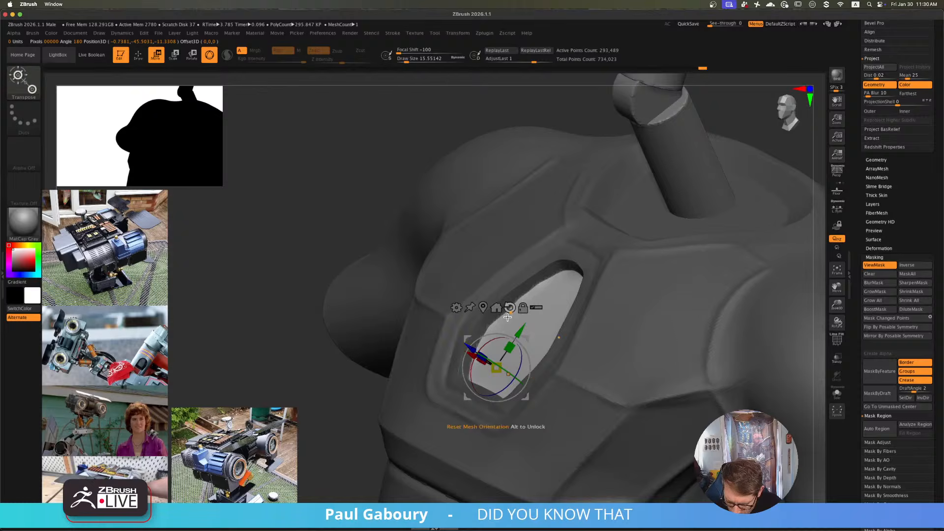
- Try to transform the recess floor with the gizmo, undo it, reposition the gizmo on the floor and return to drawing
{"action": "left_click_drag", "start_coordinate": [473, 350], "coordinate": [522, 271]}
{"action": "key", "text": "ctrl+z"}
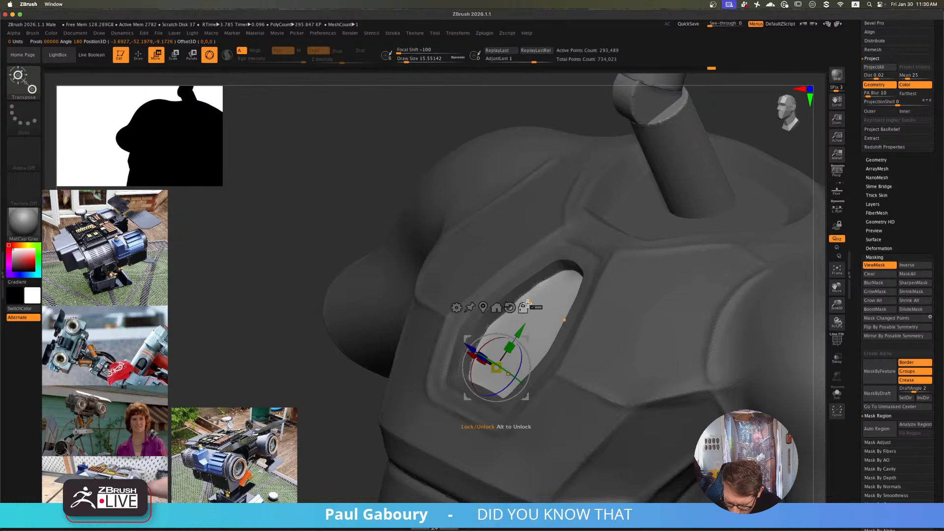
{"action": "left_click", "coordinate": [542, 221], "text": "ctrl"}
{"action": "left_click", "coordinate": [536, 323], "text": "ctrl"}
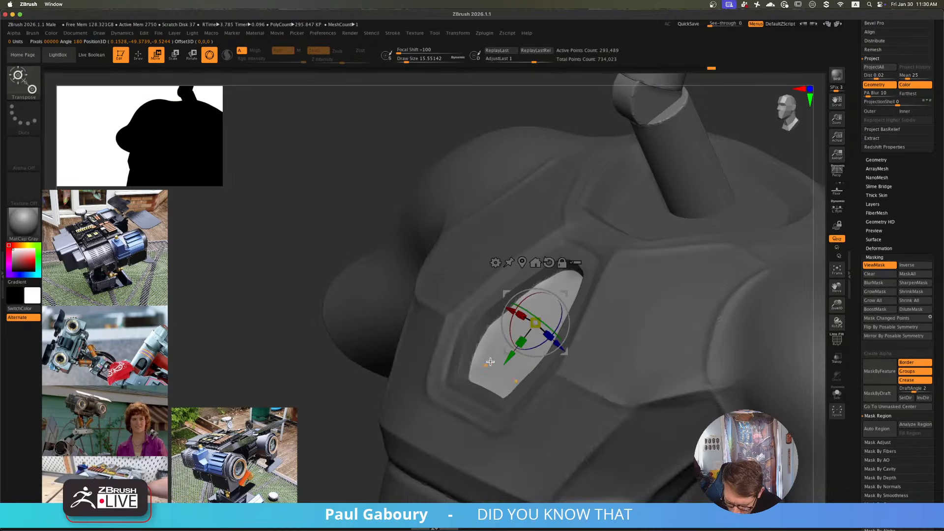
{"action": "key", "text": "q"}
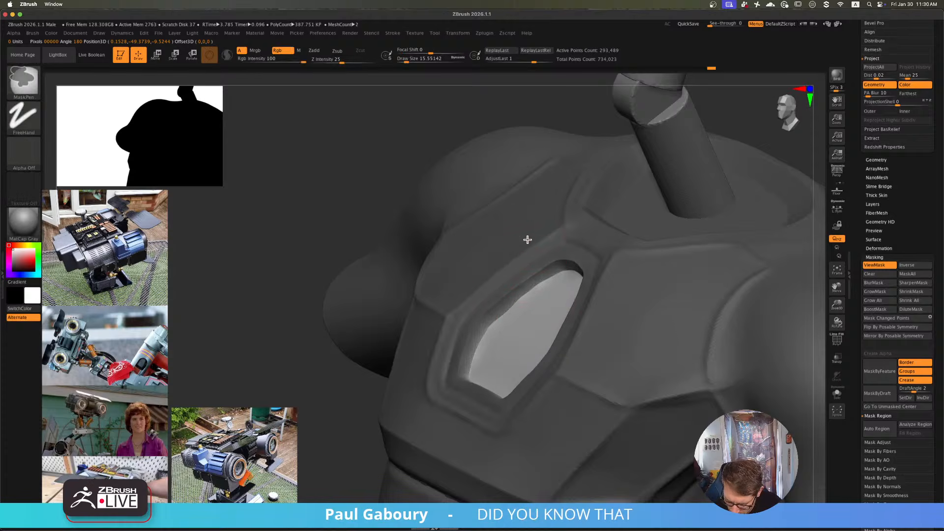
- Move the unmasked central chest insert about 0.0061 along its depth axis
{"action": "key", "text": "w"}
{"action": "right_click_drag", "start_coordinate": [530, 311], "coordinate": [573, 300]}
{"action": "left_click_drag", "start_coordinate": [536, 362], "coordinate": [536, 368]}
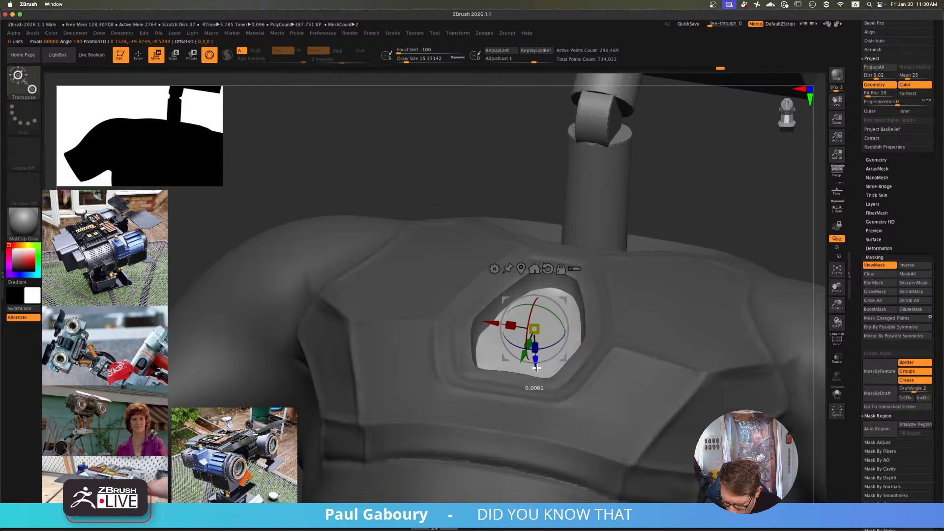
{"action": "mouse_move", "coordinate": [675, 282]}
{"action": "right_mouse_down", "text": "ctrl"}
{"action": "mouse_move", "coordinate": [679, 257]}
{"action": "mouse_move", "coordinate": [609, 264]}
{"action": "mouse_move", "coordinate": [630, 239]}
{"action": "right_mouse_up", "text": "ctrl"}
- Smooth the chest insert using a draw size of about 25, and clear the mask
{"action": "key", "text": "q"}
{"action": "key", "text": "s"}
{"action": "left_click_drag", "start_coordinate": [630, 235], "coordinate": [634, 236]}
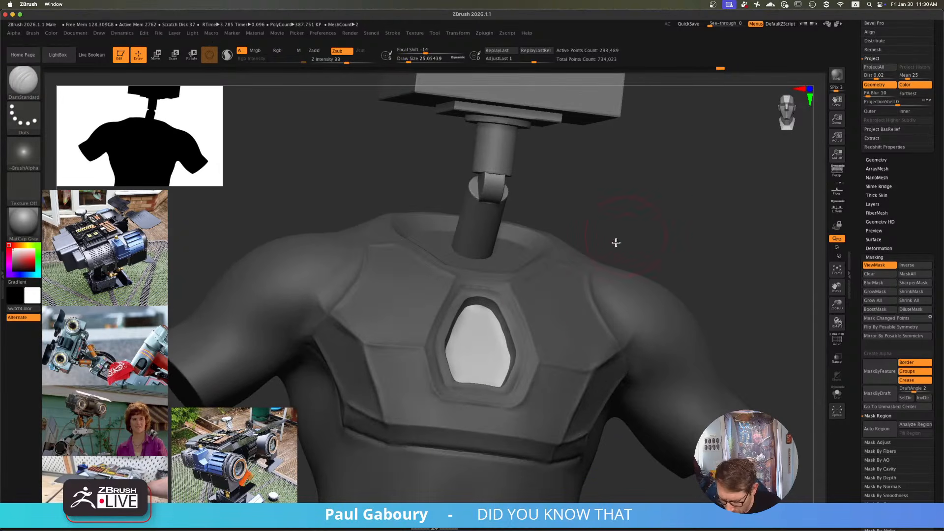
{"action": "right_click_drag", "start_coordinate": [487, 331], "coordinate": [497, 348]}
{"action": "left_click_drag", "start_coordinate": [506, 344], "coordinate": [498, 308], "text": "shift"}
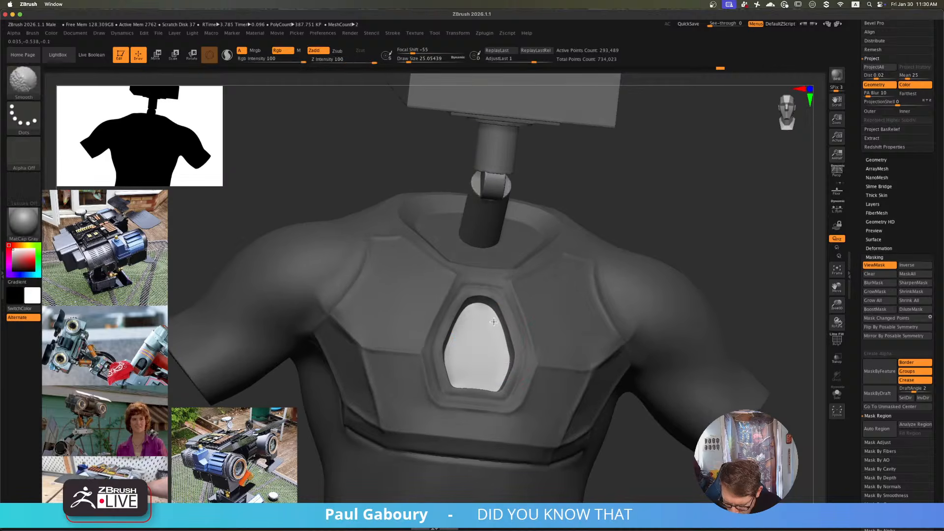
{"action": "left_click_drag", "start_coordinate": [691, 231], "coordinate": [697, 237], "text": "ctrl"}
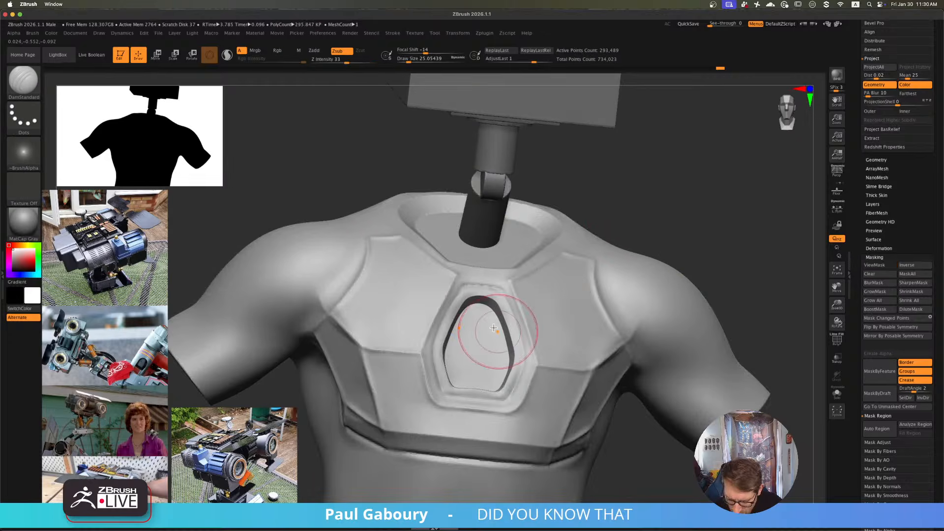
- Smooth the edges of the oval chest recess with the Smooth brush until they blend into the surrounding plate
{"action": "left_click", "coordinate": [33, 33]}
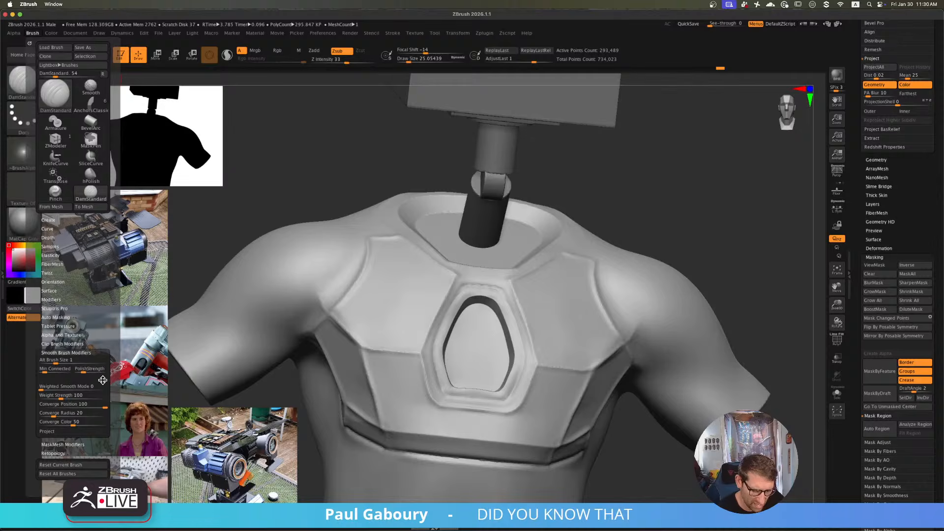
{"action": "left_click", "coordinate": [56, 384], "text": "shift"}
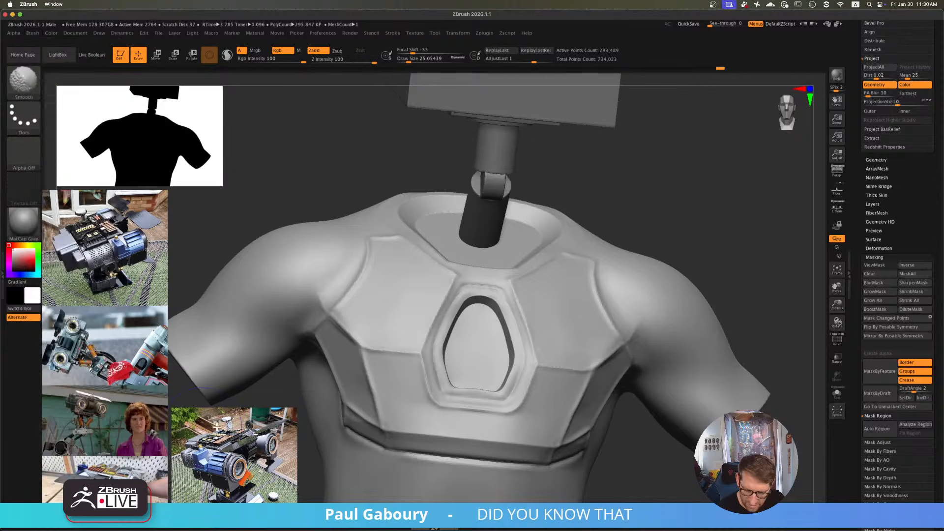
{"action": "left_click_drag", "start_coordinate": [477, 327], "coordinate": [476, 309], "text": "shift"}
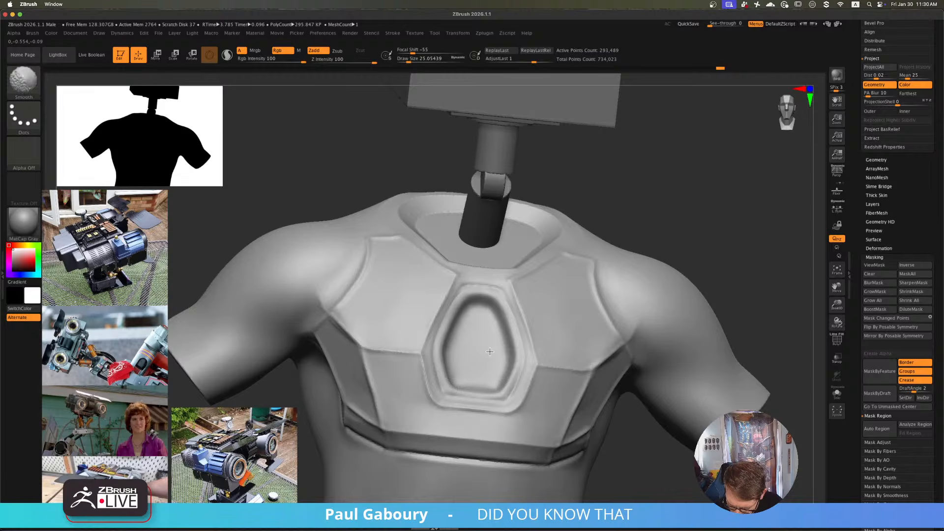
{"action": "left_click_drag", "start_coordinate": [484, 315], "coordinate": [486, 334], "text": "shift"}
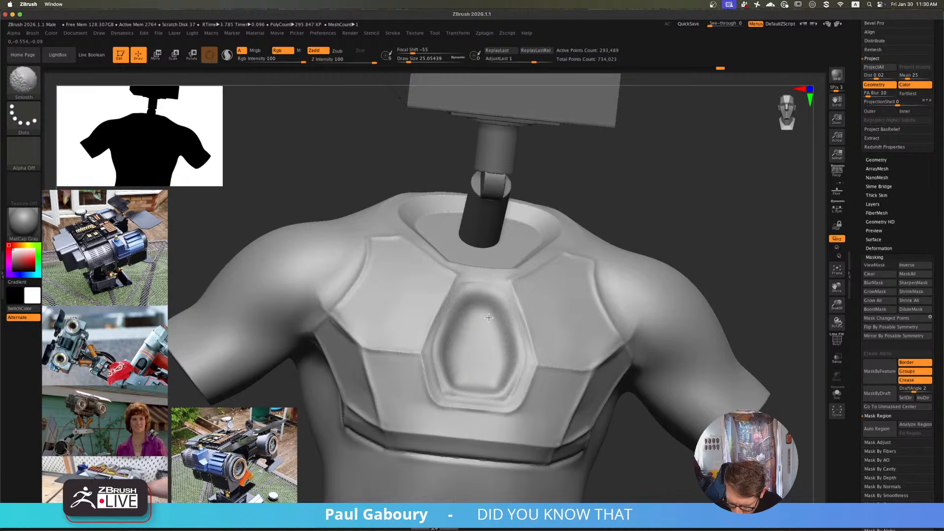
{"action": "mouse_move", "coordinate": [506, 342]}
{"action": "right_mouse_down"}
{"action": "mouse_move", "coordinate": [458, 359]}
{"action": "mouse_move", "coordinate": [507, 362]}
{"action": "mouse_move", "coordinate": [485, 369]}
{"action": "right_mouse_up"}
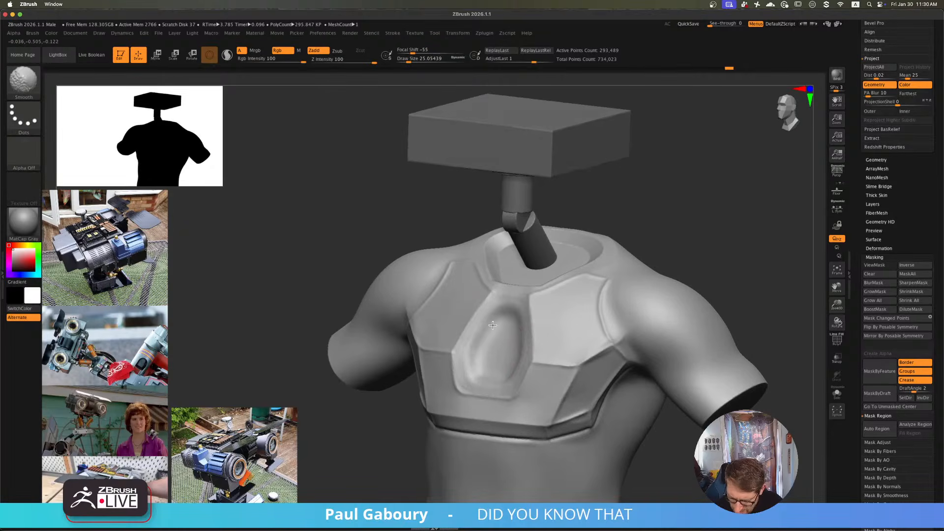
{"action": "mouse_move", "coordinate": [493, 324]}
{"action": "right_mouse_down"}
{"action": "mouse_move", "coordinate": [565, 370]}
{"action": "mouse_move", "coordinate": [529, 366]}
{"action": "right_mouse_up"}
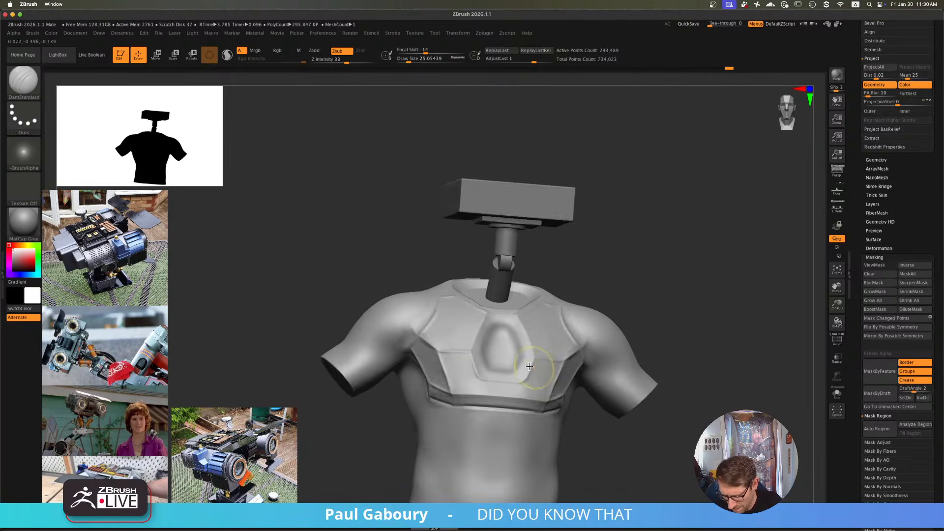
- Undo the recess work back to the shallow central chest panel, and clear its mask
{"action": "key", "text": "ctrl+z"}
{"action": "key", "text": "ctrl+z"}
{"action": "key", "text": "ctrl+z"}
{"action": "key", "text": "ctrl+z"}
{"action": "key", "text": "ctrl+z"}
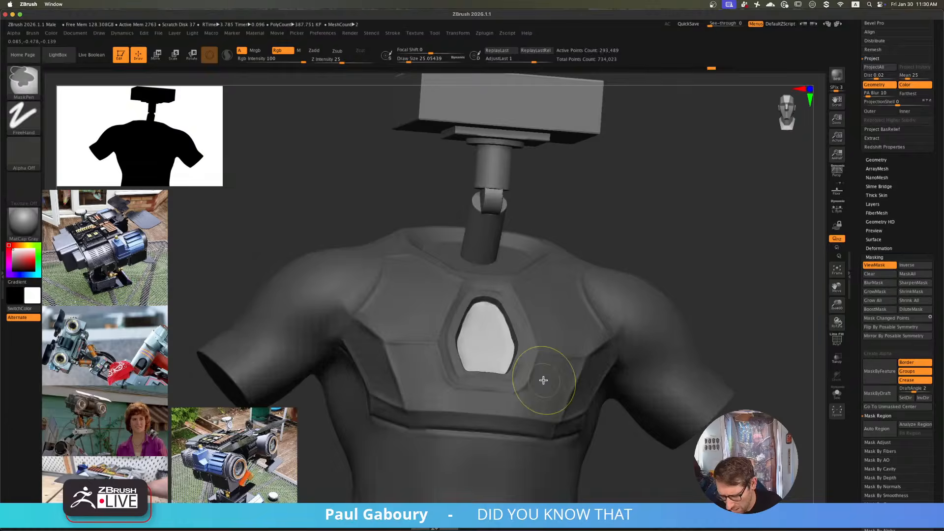
{"action": "key", "text": "ctrl+z"}
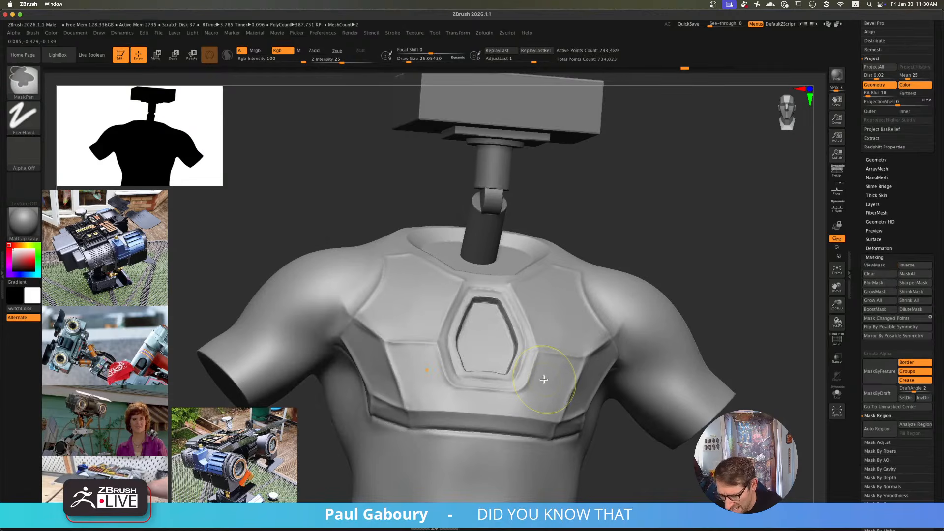
{"action": "key", "text": "ctrl+z"}
{"action": "key", "text": "ctrl+z"}
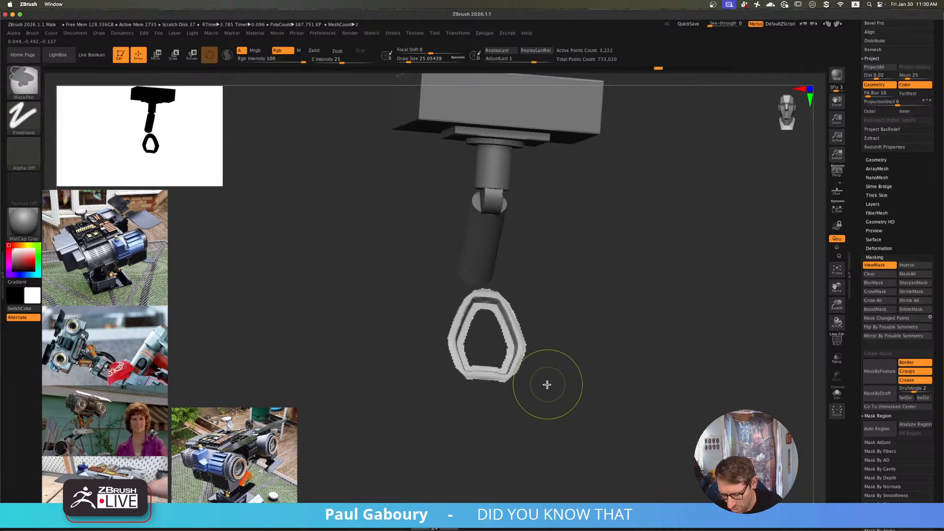
{"action": "key", "text": "ctrl+z"}
{"action": "key", "text": "ctrl+z"}
{"action": "key", "text": "ctrl+z"}
{"action": "key", "text": "ctrl+z"}
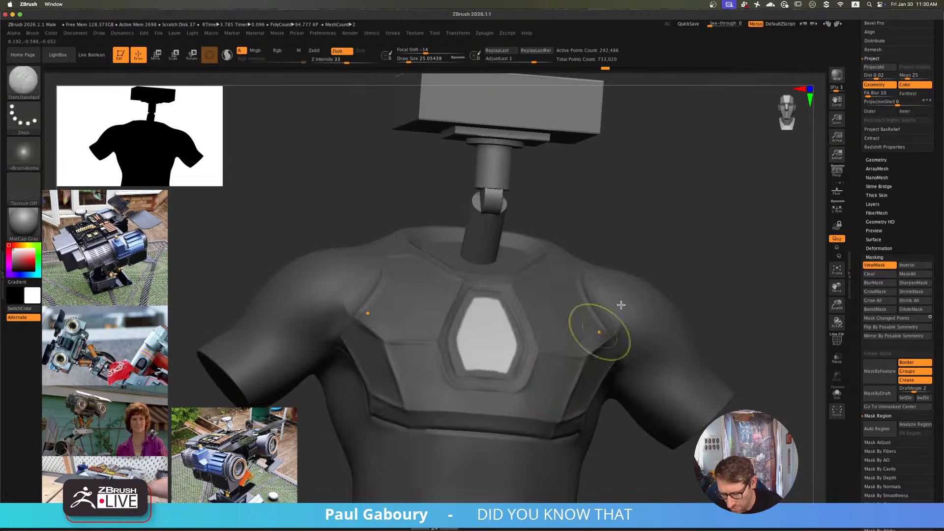
{"action": "left_click", "coordinate": [646, 316], "text": "ctrl"}
{"action": "left_click", "coordinate": [725, 285]}
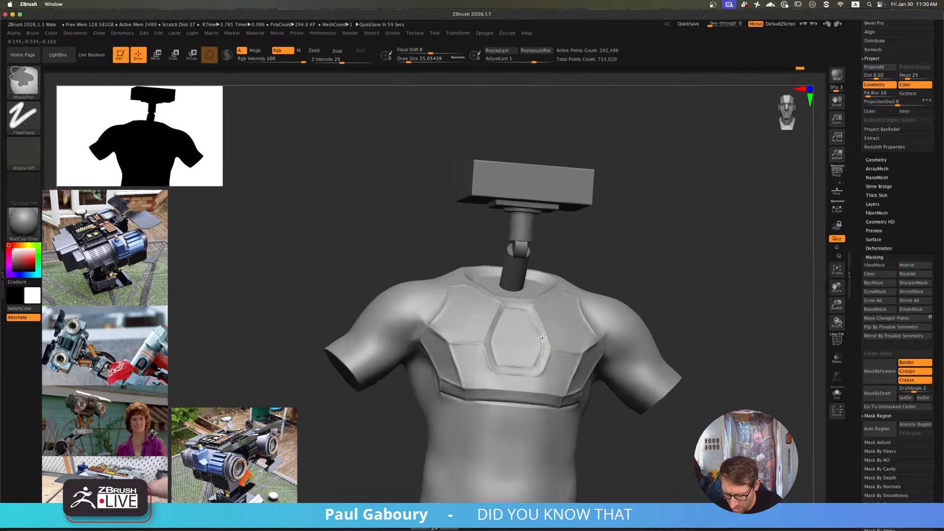
- Mask the whole inner face of the central chest panel using a MaskPen draw size of about 5.75
{"action": "mouse_move", "coordinate": [659, 276]}
{"action": "left_mouse_down"}
{"action": "mouse_move", "coordinate": [503, 360]}
{"action": "mouse_move", "coordinate": [546, 369]}
{"action": "left_mouse_up"}
{"action": "key", "text": "s"}
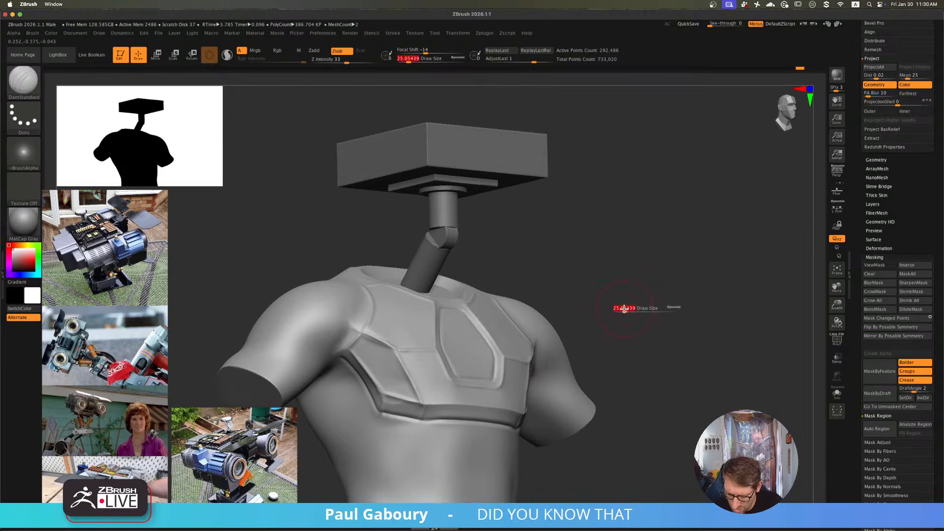
{"action": "left_click_drag", "start_coordinate": [623, 309], "coordinate": [501, 342]}
{"action": "right_click_drag", "start_coordinate": [473, 350], "coordinate": [456, 336], "text": "alt"}
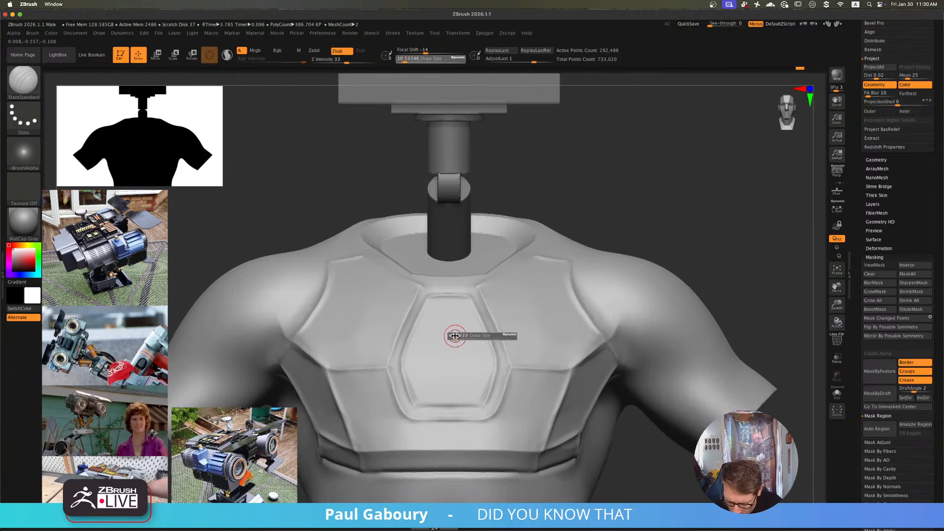
{"action": "mouse_move", "coordinate": [419, 379]}
{"action": "left_mouse_down", "text": "ctrl"}
{"action": "mouse_move", "coordinate": [421, 399]}
{"action": "mouse_move", "coordinate": [467, 398]}
{"action": "mouse_move", "coordinate": [487, 381]}
{"action": "mouse_move", "coordinate": [489, 357]}
{"action": "mouse_move", "coordinate": [468, 304]}
{"action": "mouse_move", "coordinate": [448, 303]}
{"action": "mouse_move", "coordinate": [441, 339]}
{"action": "mouse_move", "coordinate": [415, 359]}
{"action": "mouse_move", "coordinate": [433, 369]}
{"action": "mouse_move", "coordinate": [549, 376]}
{"action": "left_mouse_up", "text": "ctrl"}
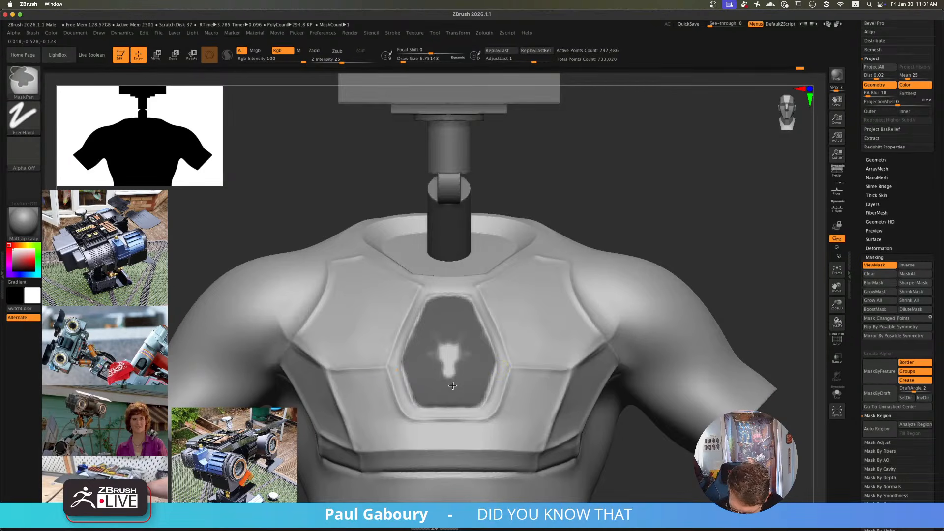
{"action": "mouse_move", "coordinate": [452, 385]}
{"action": "left_mouse_down", "text": "ctrl"}
{"action": "mouse_move", "coordinate": [449, 366]}
{"action": "mouse_move", "coordinate": [461, 342]}
{"action": "left_mouse_up", "text": "ctrl"}
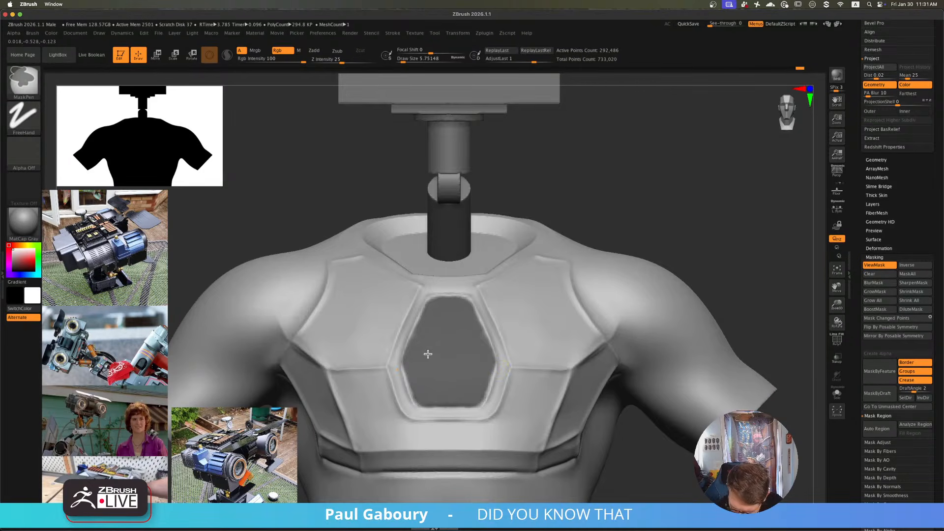
- Invert the mask, move the central chest panel's face about -0.0039 along its depth axis, and clear the mask
{"action": "left_click", "coordinate": [659, 209], "text": "ctrl"}
{"action": "key", "text": "w"}
{"action": "right_click_drag", "start_coordinate": [557, 327], "coordinate": [568, 317]}
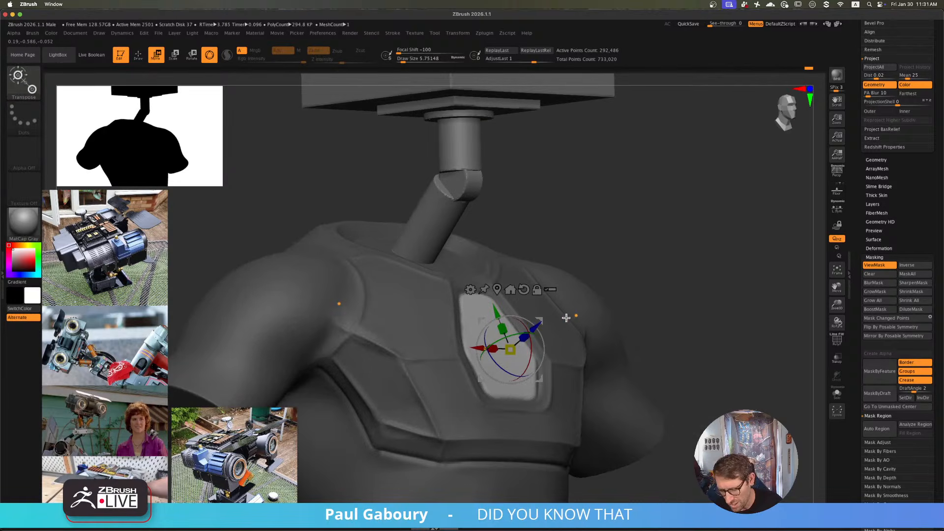
{"action": "left_click_drag", "start_coordinate": [535, 327], "coordinate": [533, 329]}
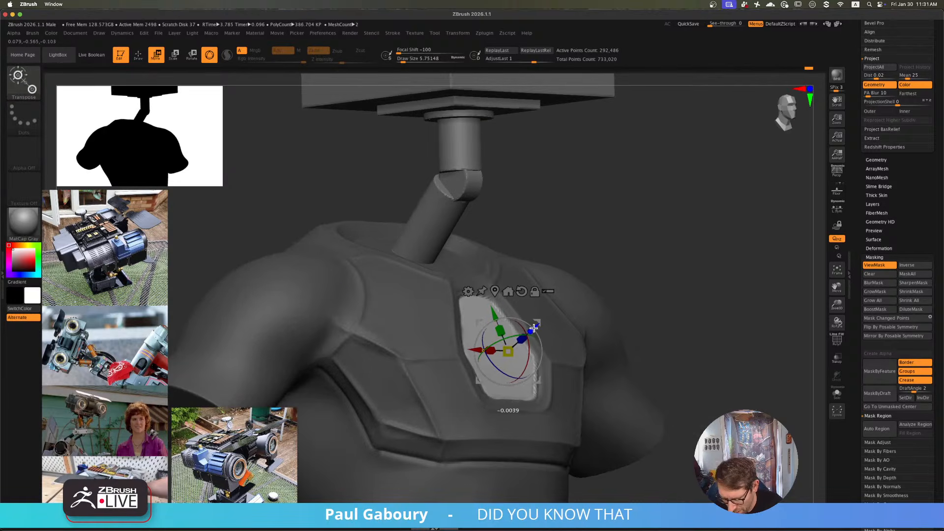
{"action": "left_click_drag", "start_coordinate": [653, 242], "coordinate": [675, 271], "text": "ctrl"}
- Smooth the inner edges of the central chest panel with a draw size of about 6.6, blending them into its border
{"action": "key", "text": "q"}
{"action": "right_click_drag", "start_coordinate": [582, 304], "coordinate": [554, 314]}
{"action": "key", "text": "s"}
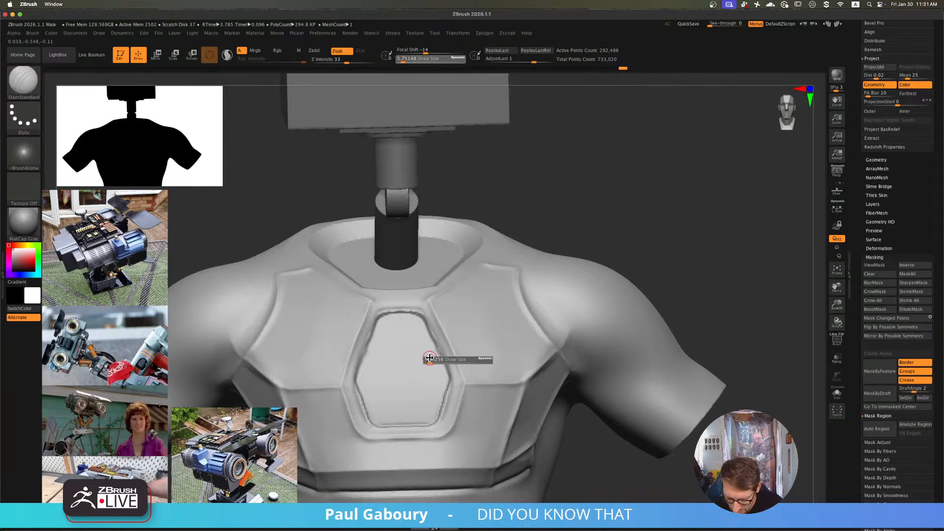
{"action": "key", "text": "shift"}
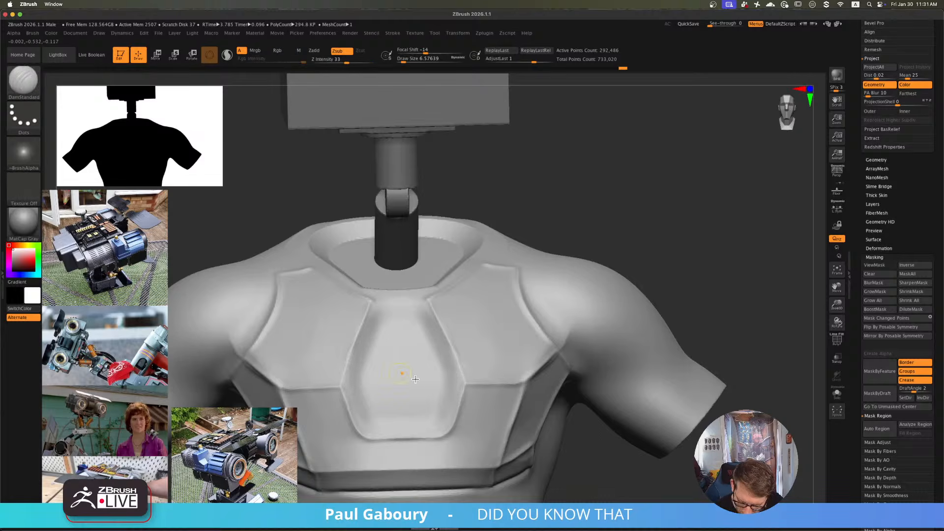
{"action": "mouse_move", "coordinate": [401, 374]}
{"action": "right_mouse_down", "text": "ctrl"}
{"action": "mouse_move", "coordinate": [409, 314]}
{"action": "mouse_move", "coordinate": [478, 343]}
{"action": "mouse_move", "coordinate": [474, 375]}
{"action": "right_mouse_up", "text": "ctrl"}
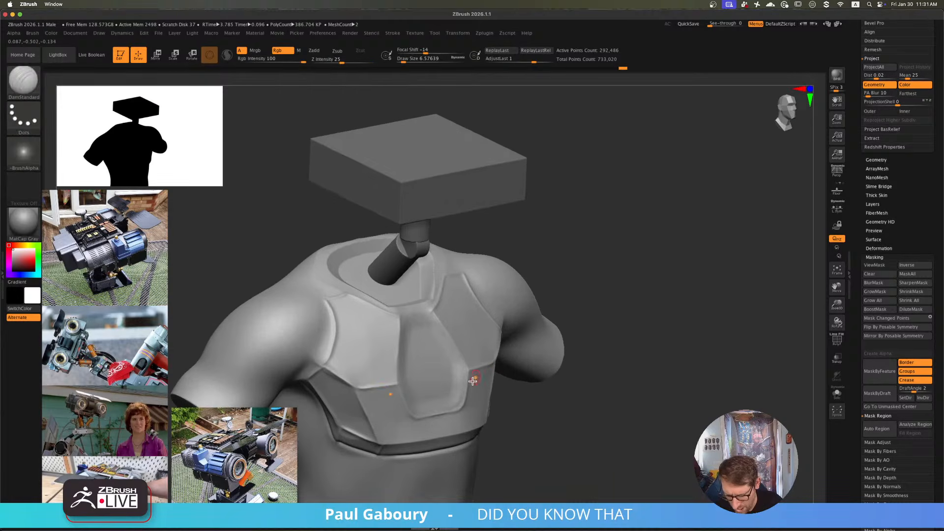
{"action": "key", "text": "shift"}
{"action": "right_click_drag", "start_coordinate": [420, 408], "coordinate": [422, 359], "text": "alt"}
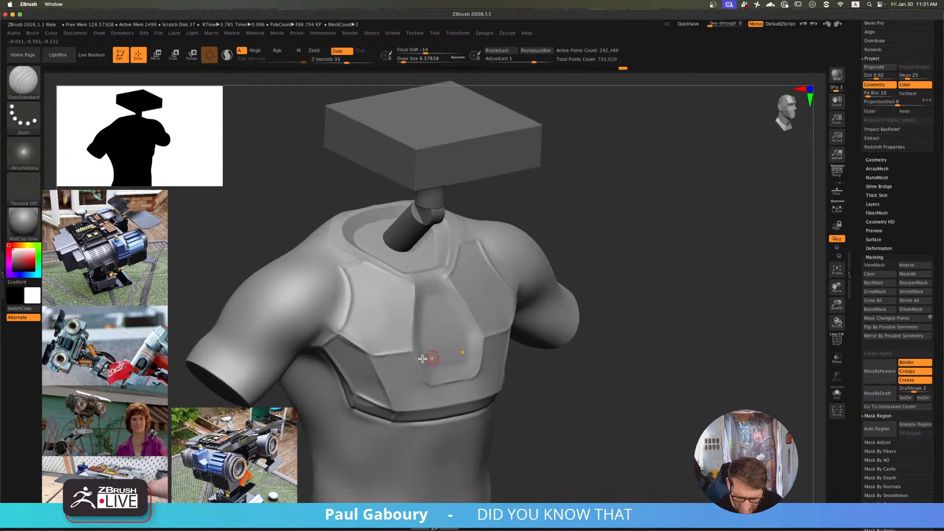
- Polish the upper chest plate beside the central panel using the hPolish brush with a draw size of about 21.6
{"action": "key", "text": "b"}
{"action": "key", "text": "h"}
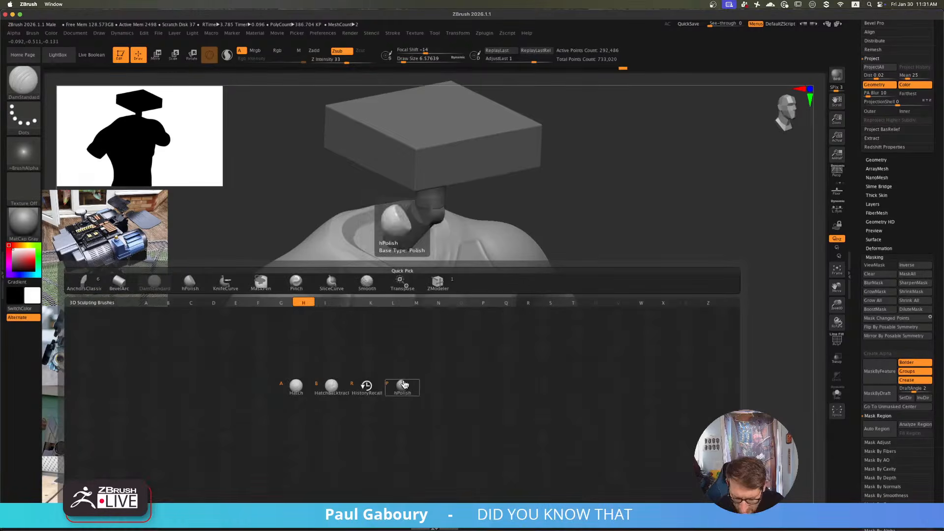
{"action": "key", "text": "p"}
{"action": "key", "text": "s"}
{"action": "left_click_drag", "start_coordinate": [376, 297], "coordinate": [373, 310]}
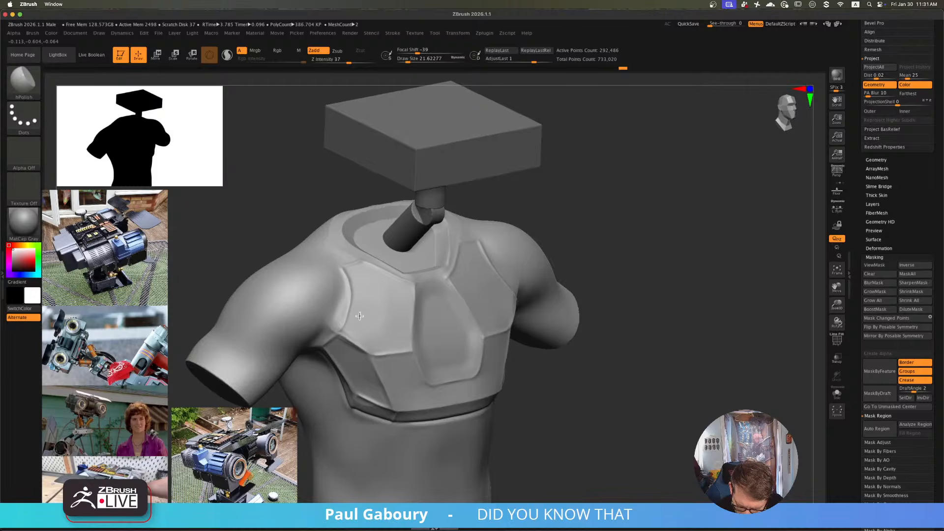
{"action": "left_click_drag", "start_coordinate": [394, 312], "coordinate": [380, 330]}
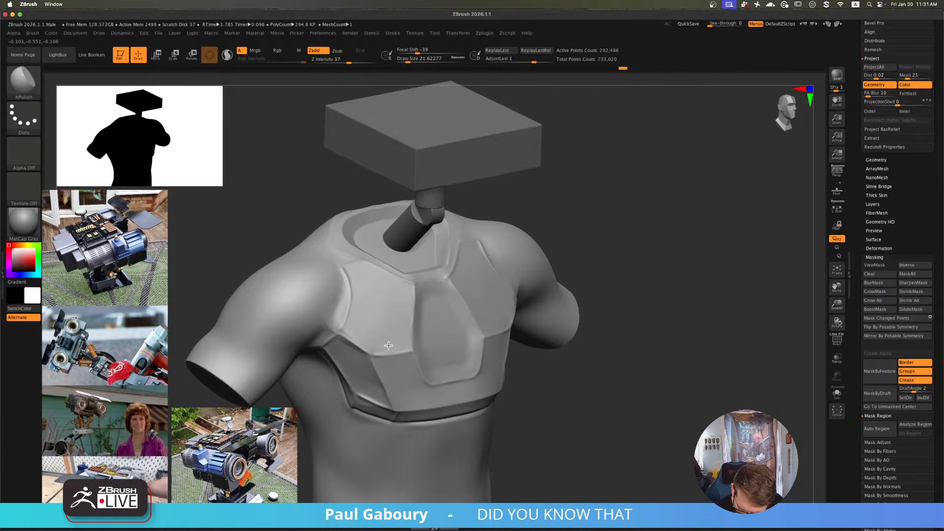
- Polish the edges of the upper chest plate near the shoulder and collar with a draw size of about 14.2
{"action": "key", "text": "ctrl"}
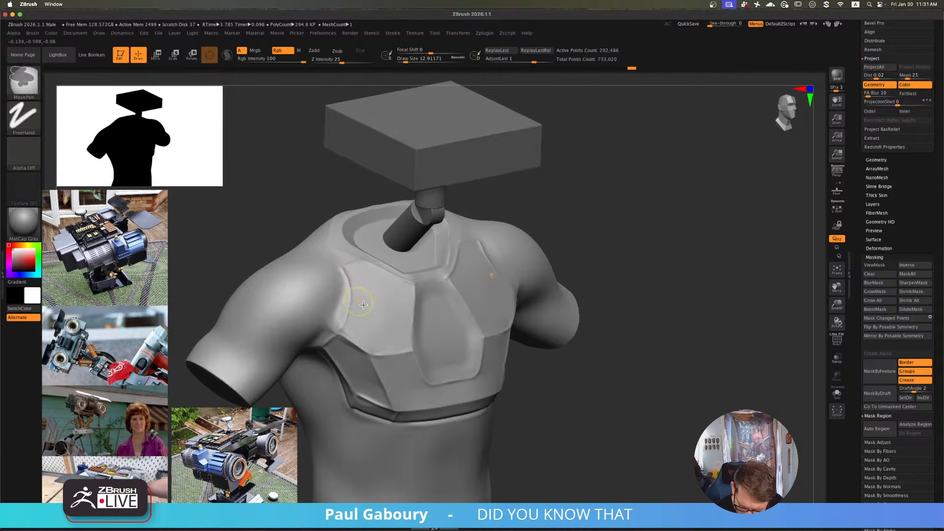
{"action": "right_click_drag", "start_coordinate": [363, 305], "coordinate": [341, 348], "text": "ctrl"}
{"action": "key", "text": "s"}
{"action": "left_click", "coordinate": [342, 354]}
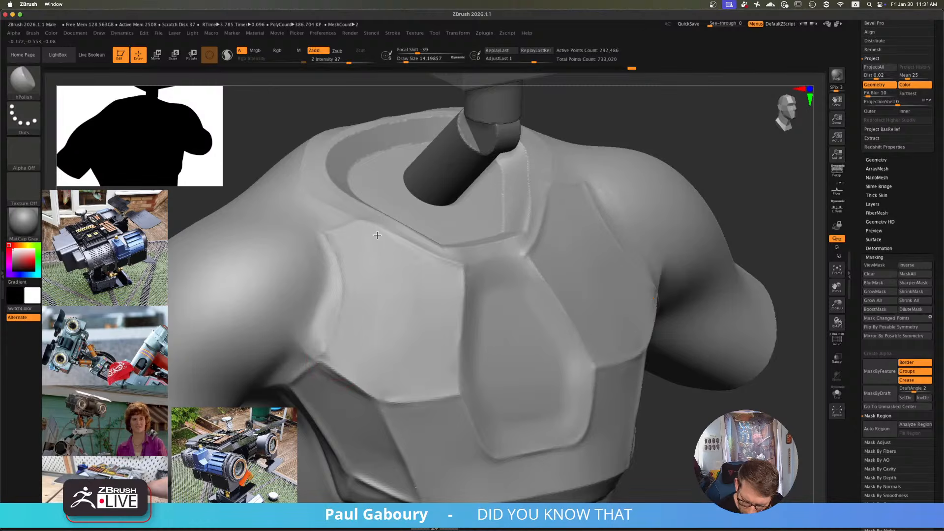
- Polish the lower border of the central chest panel and the plate surfaces around it
{"action": "right_click_drag", "start_coordinate": [400, 351], "coordinate": [428, 340]}
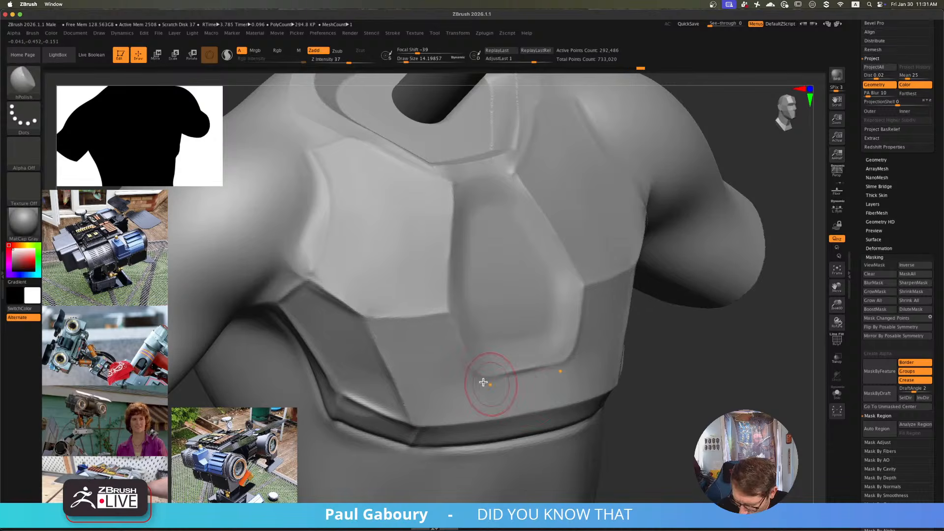
{"action": "key", "text": "ctrl"}
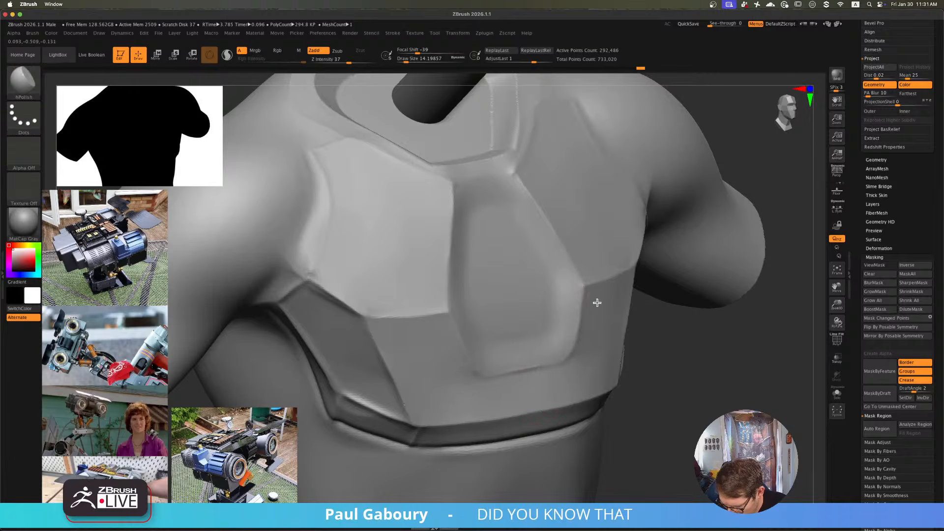
{"action": "mouse_move", "coordinate": [451, 400]}
{"action": "right_mouse_down", "text": "ctrl"}
{"action": "mouse_move", "coordinate": [512, 388]}
{"action": "mouse_move", "coordinate": [569, 398]}
{"action": "mouse_move", "coordinate": [527, 396]}
{"action": "mouse_move", "coordinate": [508, 410]}
{"action": "right_mouse_up", "text": "ctrl"}
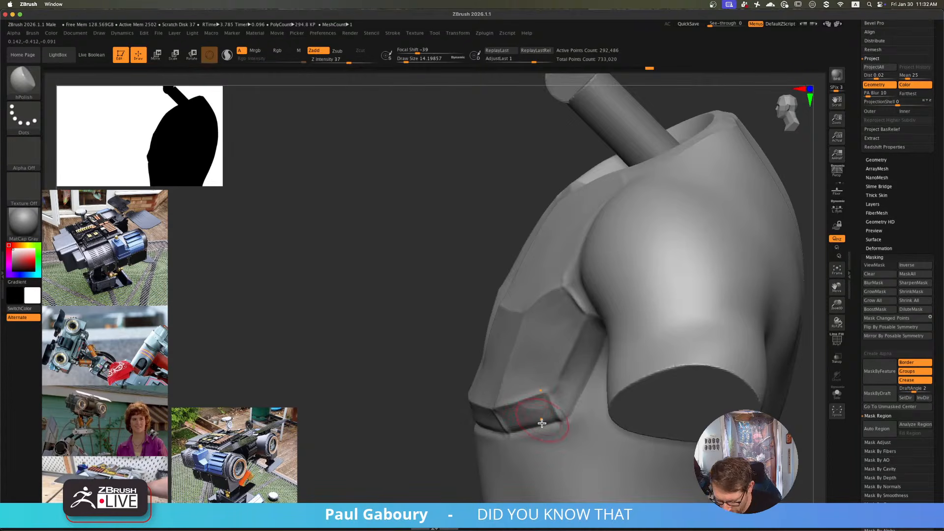
- Polish the beveled rim of the chest armor where it runs below the armpit
{"action": "right_click_drag", "start_coordinate": [542, 423], "coordinate": [480, 385]}
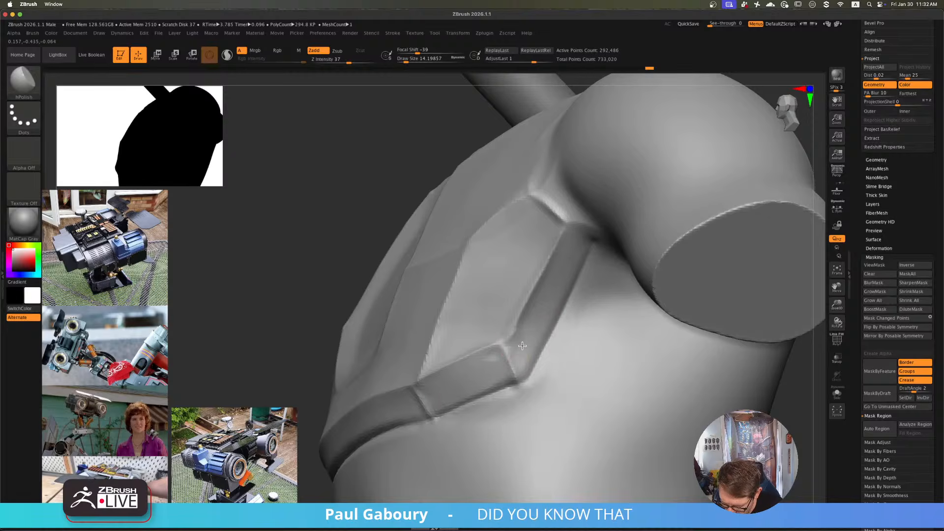
{"action": "mouse_move", "coordinate": [568, 247]}
{"action": "left_mouse_down"}
{"action": "mouse_move", "coordinate": [525, 355]}
{"action": "mouse_move", "coordinate": [472, 383]}
{"action": "left_mouse_up"}
{"action": "mouse_move", "coordinate": [453, 383]}
{"action": "right_mouse_down", "text": "ctrl"}
{"action": "mouse_move", "coordinate": [468, 396]}
{"action": "mouse_move", "coordinate": [527, 380]}
{"action": "right_mouse_up", "text": "ctrl"}
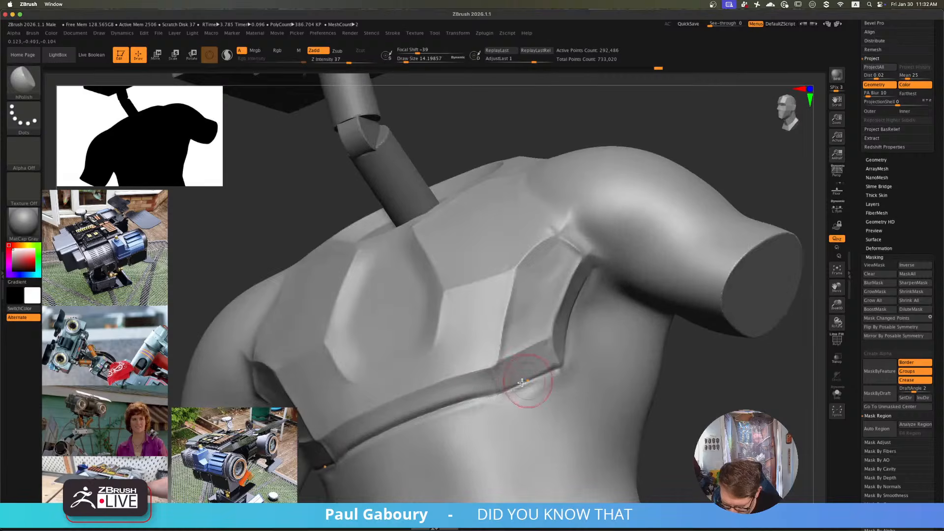
- Polish the chest plate's lower rim and reshape its front profile with the Move brush at a draw size of about 23.3
{"action": "left_click_drag", "start_coordinate": [527, 380], "coordinate": [471, 386]}
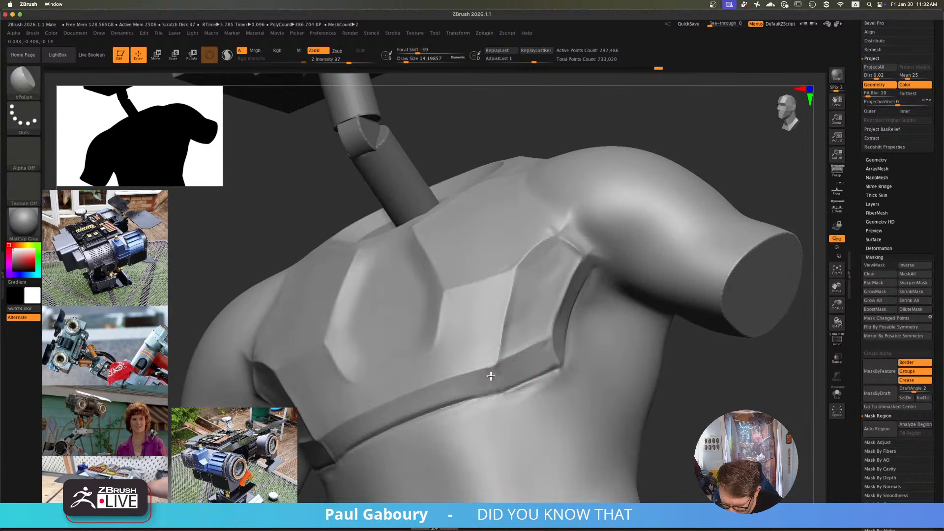
{"action": "mouse_move", "coordinate": [576, 344]}
{"action": "right_mouse_down"}
{"action": "mouse_move", "coordinate": [512, 360]}
{"action": "mouse_move", "coordinate": [528, 352]}
{"action": "mouse_move", "coordinate": [512, 375]}
{"action": "mouse_move", "coordinate": [503, 342]}
{"action": "mouse_move", "coordinate": [511, 357]}
{"action": "mouse_move", "coordinate": [471, 353]}
{"action": "right_mouse_up"}
{"action": "key", "text": "b"}
{"action": "key", "text": "m"}
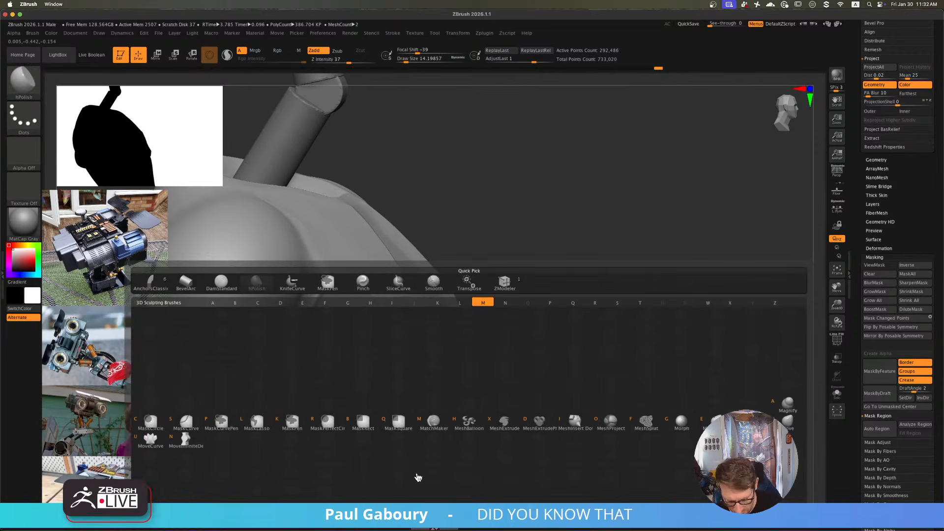
{"action": "left_click", "coordinate": [686, 428]}
{"action": "key", "text": "s"}
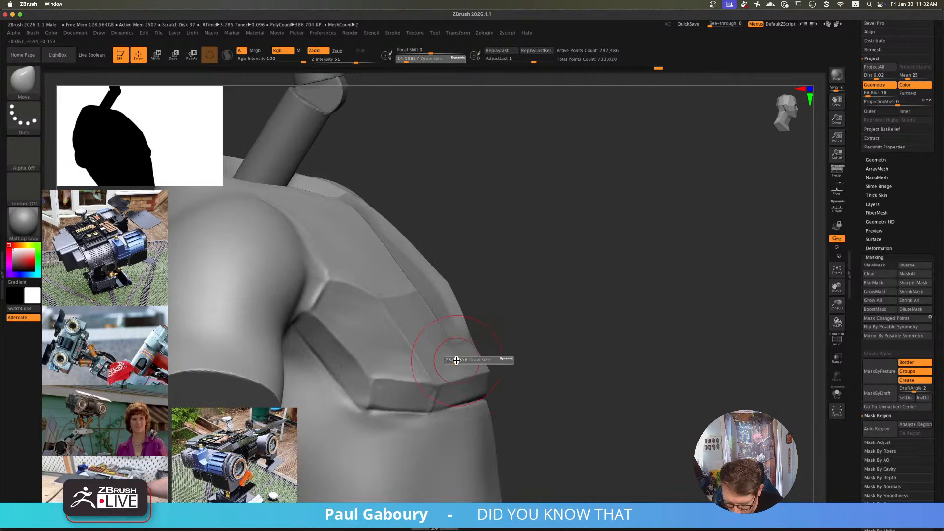
{"action": "left_click_drag", "start_coordinate": [456, 360], "coordinate": [460, 360]}
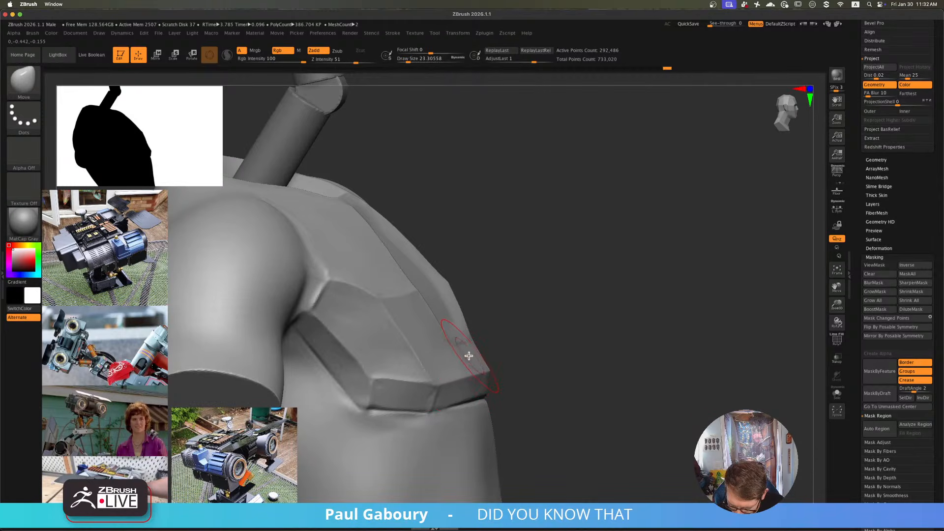
{"action": "right_click_drag", "start_coordinate": [470, 356], "coordinate": [471, 354]}
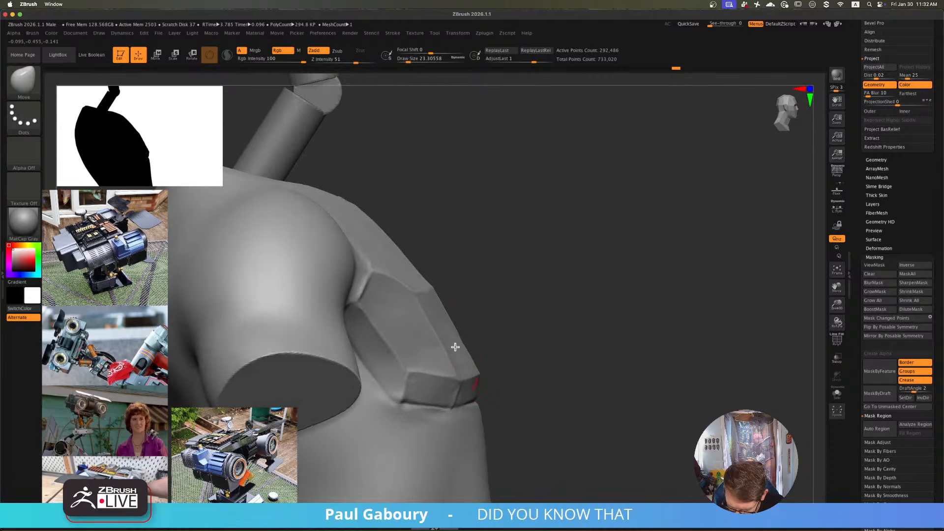
{"action": "right_click_drag", "start_coordinate": [464, 356], "coordinate": [544, 376]}
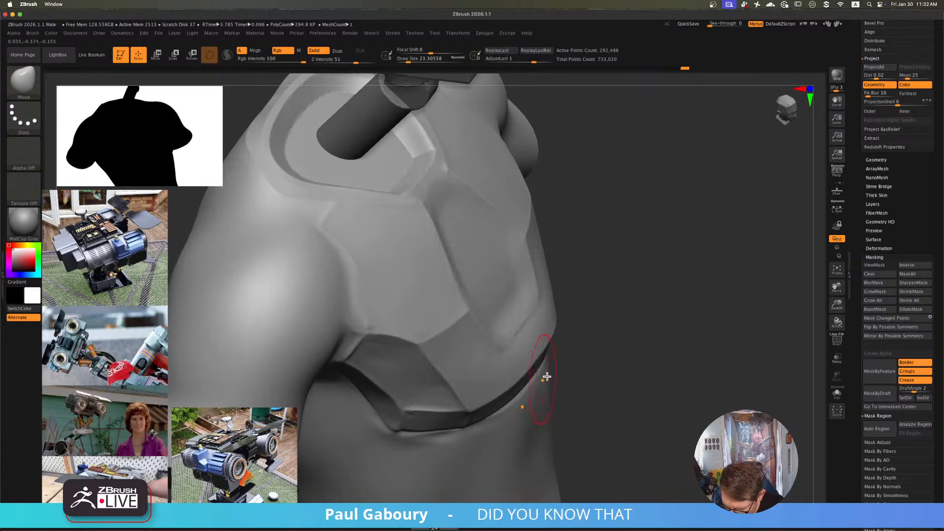
{"action": "right_click_drag", "start_coordinate": [551, 323], "coordinate": [518, 331]}
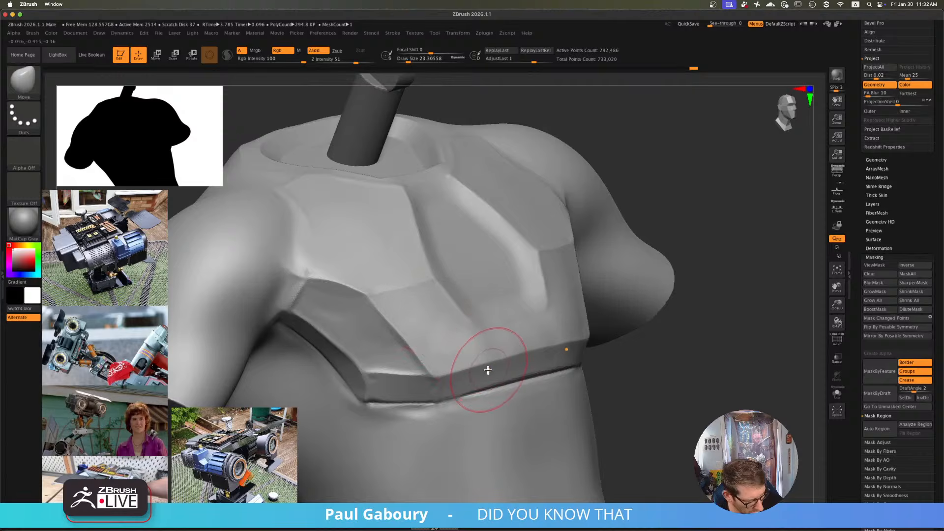
- Polish the flat surfaces of the lower front chest plate using the hPolish brush with a draw size of about 23.3
{"action": "key", "text": "b"}
{"action": "key", "text": "h"}
{"action": "key", "text": "p"}
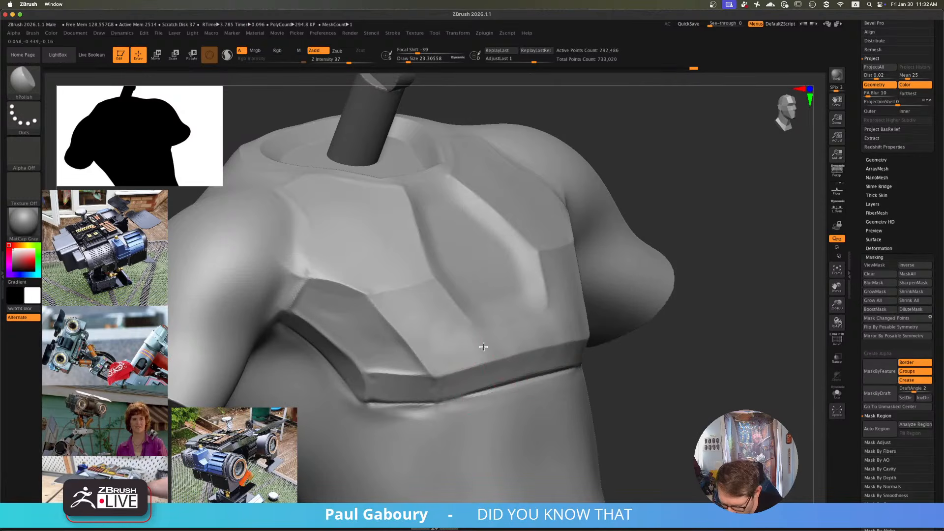
{"action": "right_click_drag", "start_coordinate": [470, 334], "coordinate": [533, 351]}
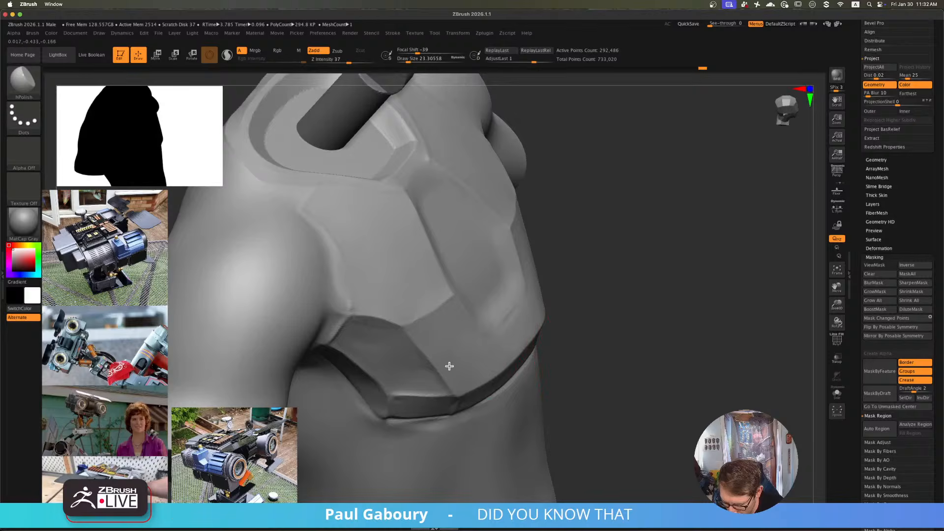
- Carve the lower and side edges of the recessed chest panel with DamStandard at a draw size of about 9.4 and re-DynaMesh the torso
{"action": "key", "text": "b"}
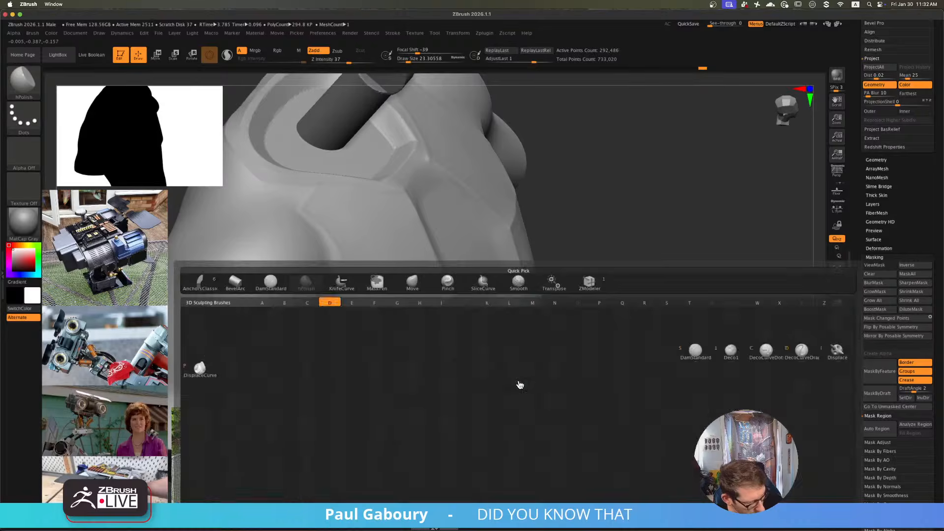
{"action": "key", "text": "d"}
{"action": "key", "text": "s"}
{"action": "mouse_move", "coordinate": [515, 382]}
{"action": "right_mouse_down"}
{"action": "mouse_move", "coordinate": [493, 350]}
{"action": "mouse_move", "coordinate": [478, 363]}
{"action": "right_mouse_up"}
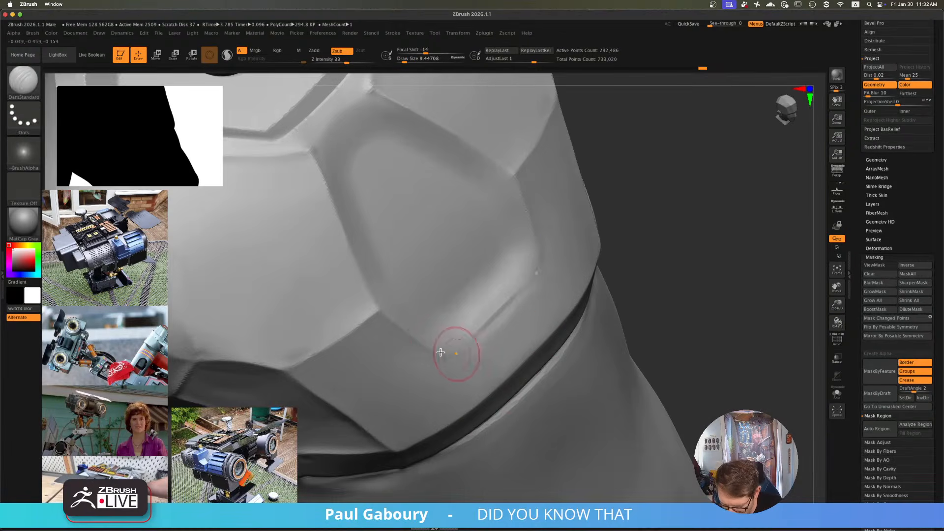
{"action": "left_click_drag", "start_coordinate": [379, 313], "coordinate": [414, 340]}
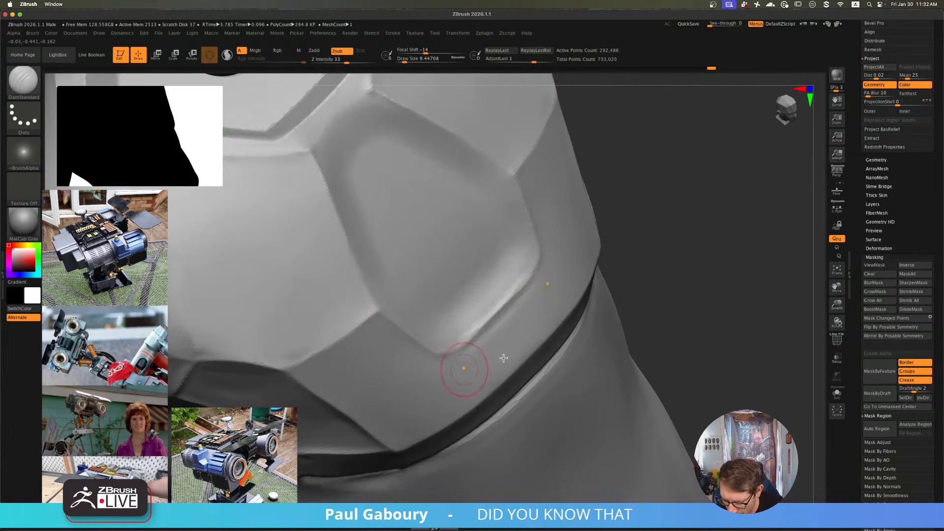
{"action": "key", "text": "ctrl"}
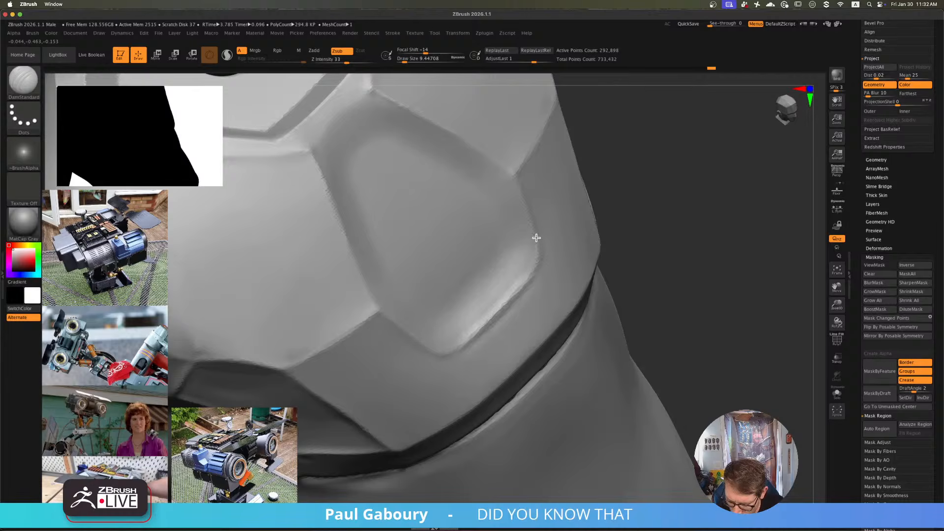
{"action": "left_click_drag", "start_coordinate": [537, 238], "coordinate": [519, 185]}
{"action": "left_click_drag", "start_coordinate": [681, 239], "coordinate": [694, 365], "text": "ctrl"}
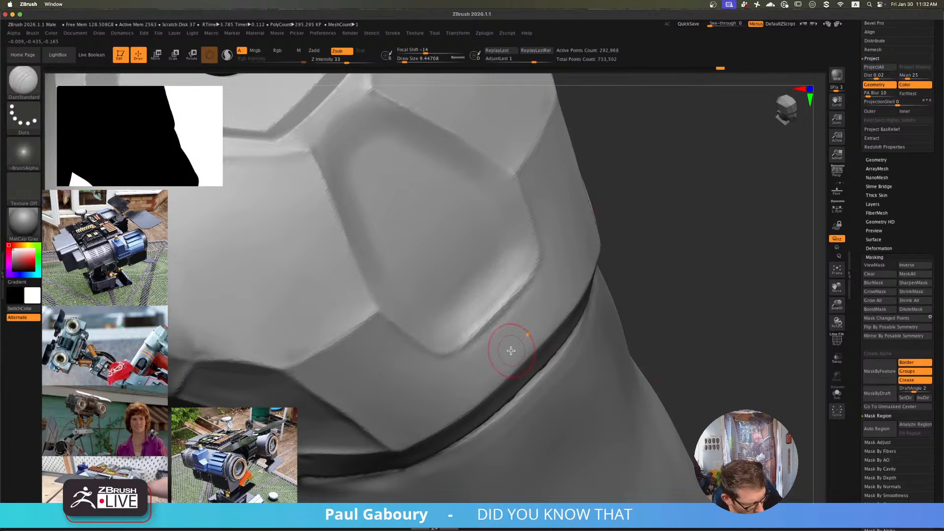
- Flatten the plate just below the recessed panel's lower edge with hPolish, updating the DynaMesh between strokes
{"action": "key", "text": "b"}
{"action": "key", "text": "h"}
{"action": "key", "text": "p"}
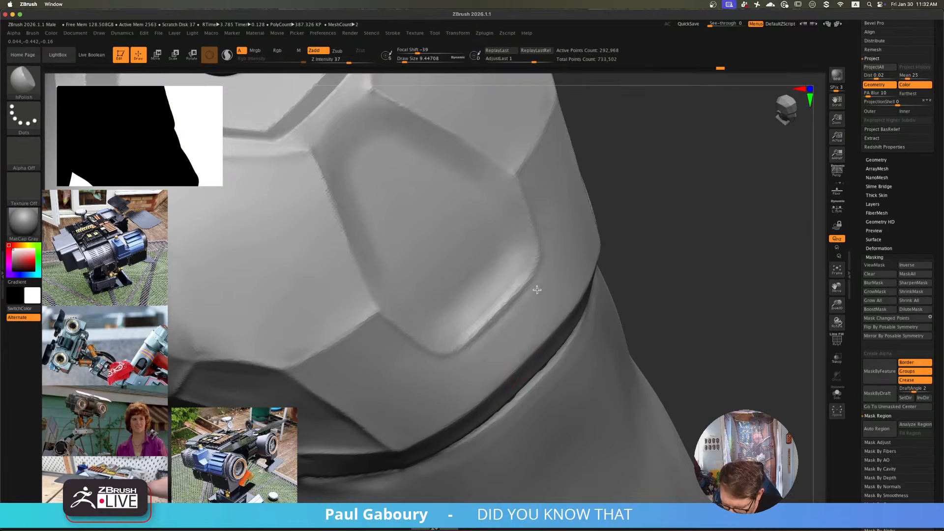
{"action": "left_click_drag", "start_coordinate": [520, 309], "coordinate": [494, 336]}
{"action": "left_click_drag", "start_coordinate": [685, 269], "coordinate": [711, 318], "text": "ctrl"}
{"action": "left_click_drag", "start_coordinate": [508, 327], "coordinate": [482, 344]}
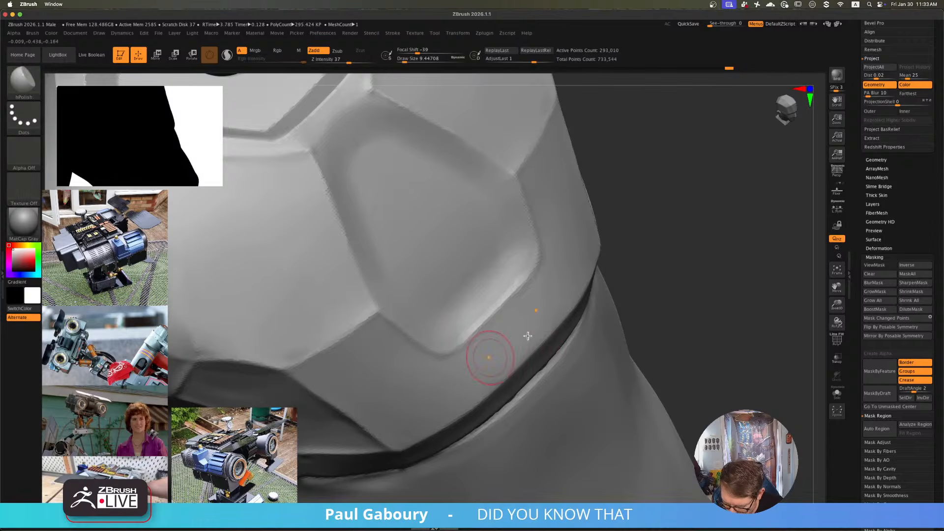
{"action": "left_click_drag", "start_coordinate": [682, 295], "coordinate": [708, 341], "text": "ctrl"}
{"action": "right_click_drag", "start_coordinate": [602, 351], "coordinate": [593, 311], "text": "ctrl"}
{"action": "left_click_drag", "start_coordinate": [589, 313], "coordinate": [609, 335]}
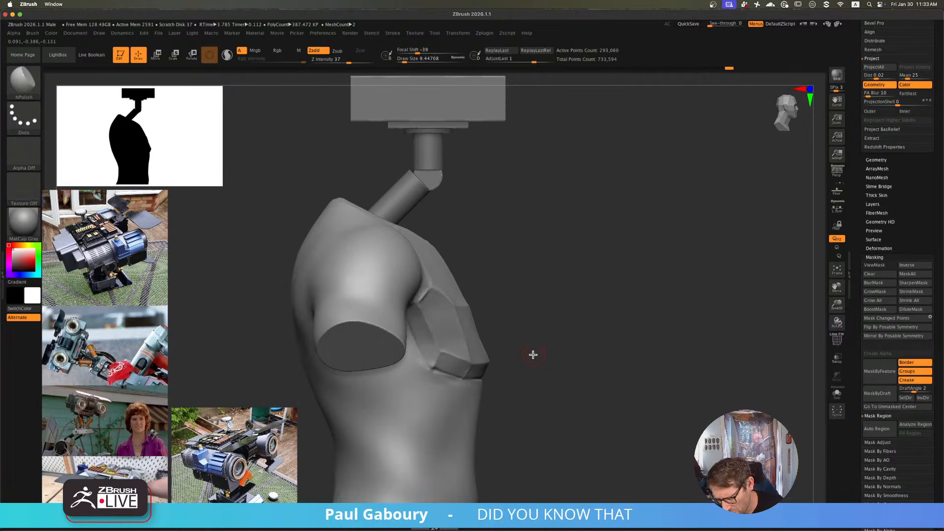
- Adjust the side profile of the lower chest plate with the MoveInfiniteDepth brush at a draw size of about 20
{"action": "scroll", "coordinate": [533, 355], "scroll_direction": "up", "scroll_amount": 3}
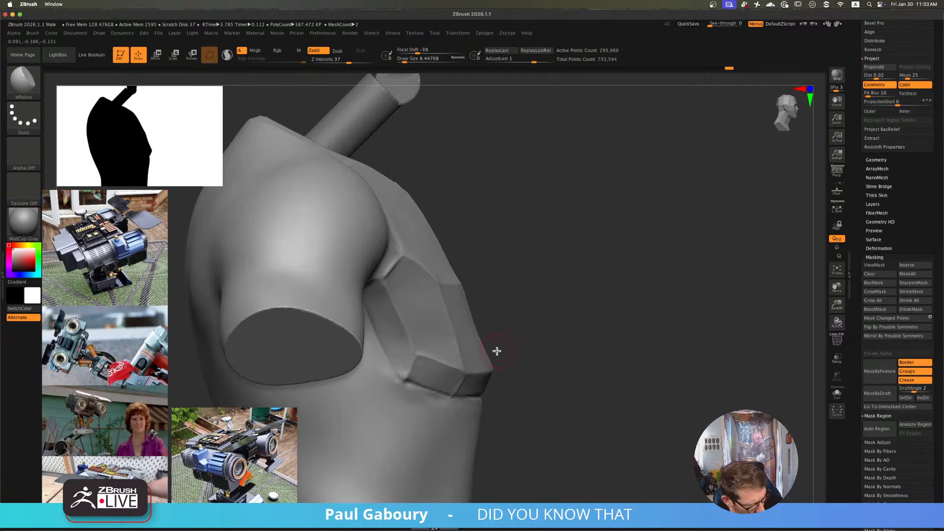
{"action": "key", "text": "b"}
{"action": "key", "text": "m"}
{"action": "key", "text": "Escape"}
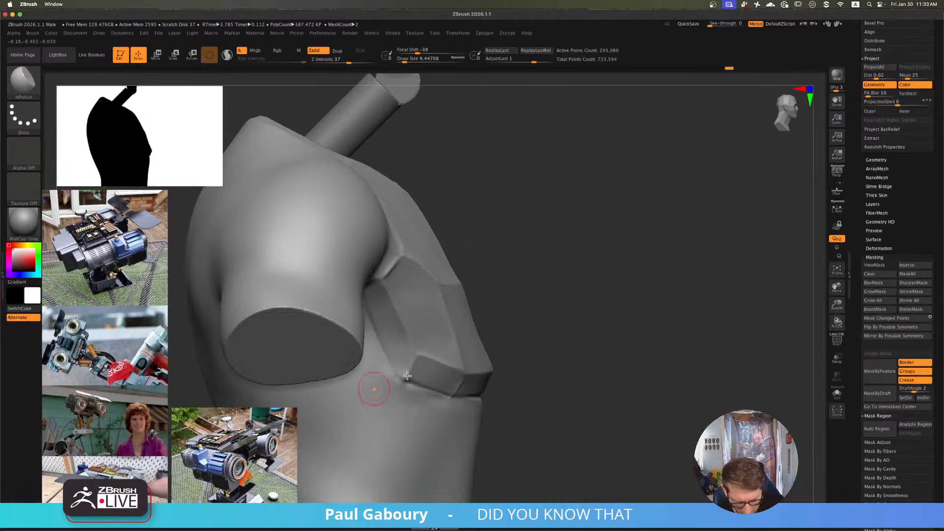
{"action": "key", "text": "b"}
{"action": "key", "text": "m"}
{"action": "left_click", "coordinate": [123, 439]}
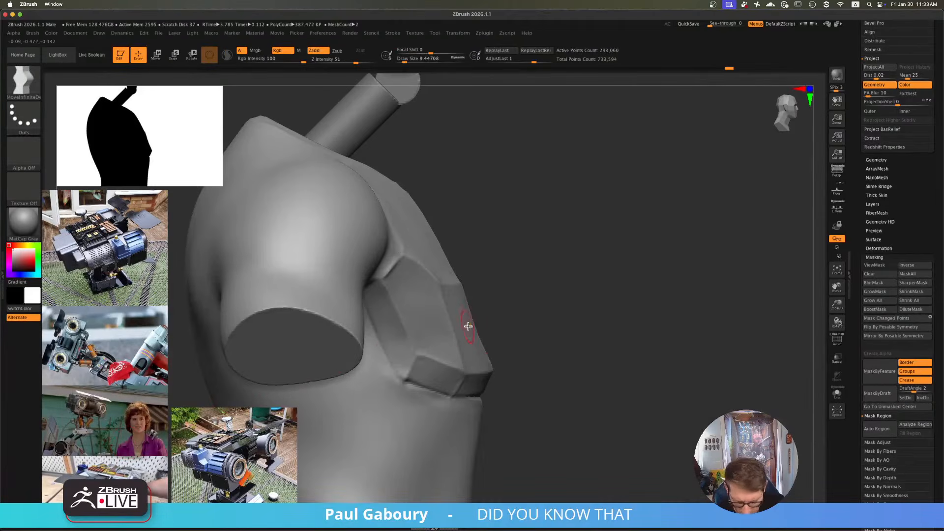
{"action": "key", "text": "s"}
{"action": "left_click_drag", "start_coordinate": [474, 324], "coordinate": [476, 324]}
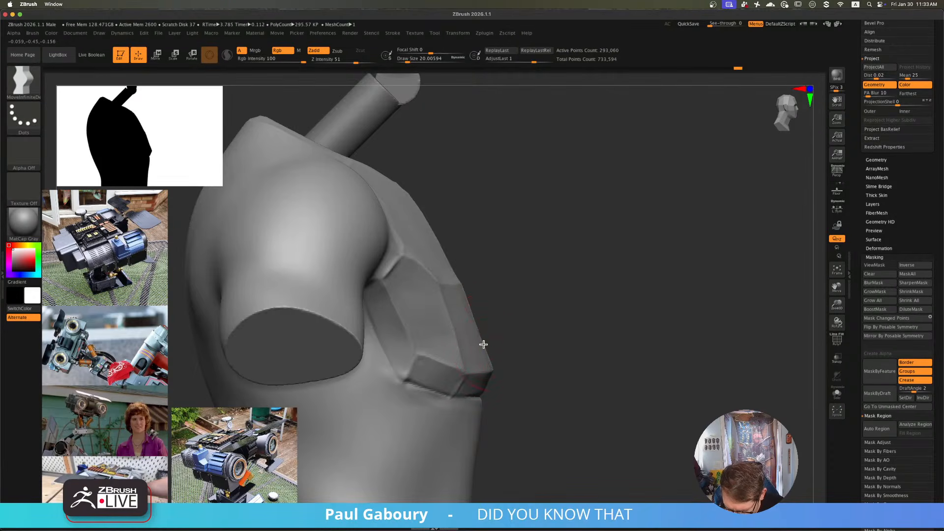
{"action": "left_click", "coordinate": [475, 324]}
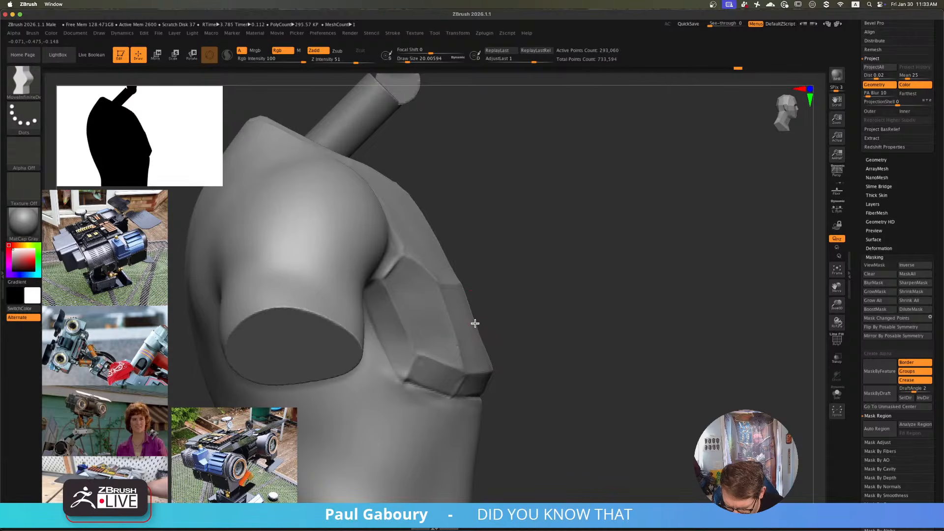
{"action": "left_click_drag", "start_coordinate": [595, 397], "coordinate": [541, 369], "text": "alt"}
{"action": "right_click_drag", "start_coordinate": [542, 369], "coordinate": [521, 395], "text": "alt"}
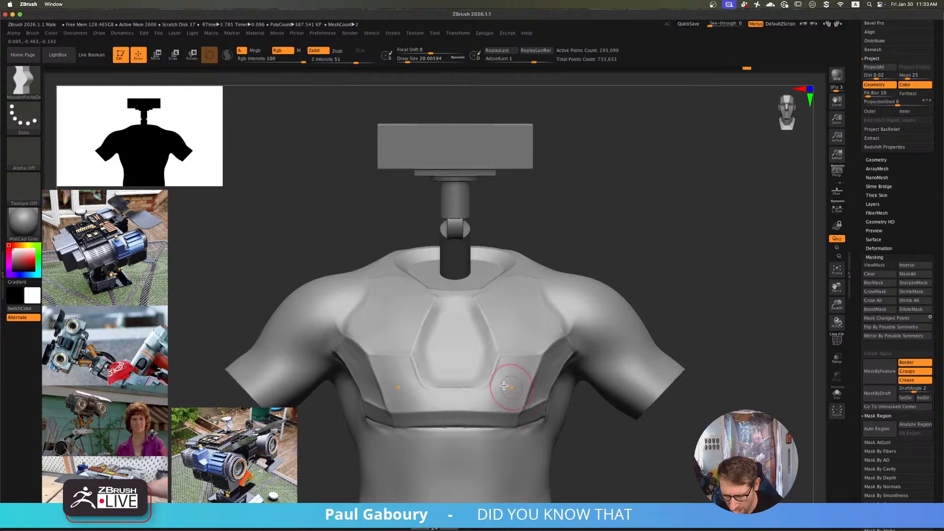
- Carve a seam between the shoulder and the upper chest plate with DamStandard at a draw size of about 7.5, then re-DynaMesh
{"action": "mouse_move", "coordinate": [424, 352]}
{"action": "right_mouse_down"}
{"action": "mouse_move", "coordinate": [429, 375]}
{"action": "mouse_move", "coordinate": [400, 354]}
{"action": "right_mouse_up"}
{"action": "key", "text": "b"}
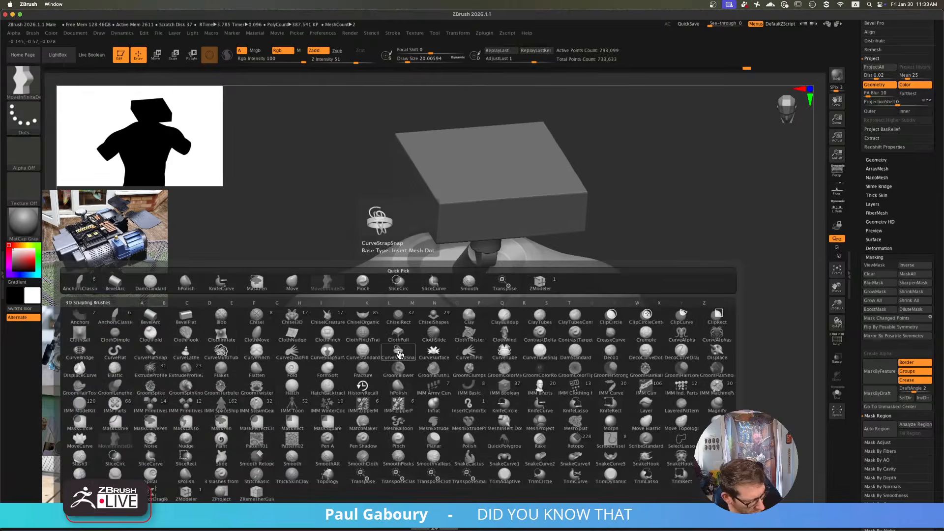
{"action": "key", "text": "d"}
{"action": "key", "text": "s"}
{"action": "key", "text": "s"}
{"action": "left_click_drag", "start_coordinate": [398, 353], "coordinate": [394, 354]}
{"action": "right_click_drag", "start_coordinate": [391, 353], "coordinate": [401, 323], "text": "ctrl"}
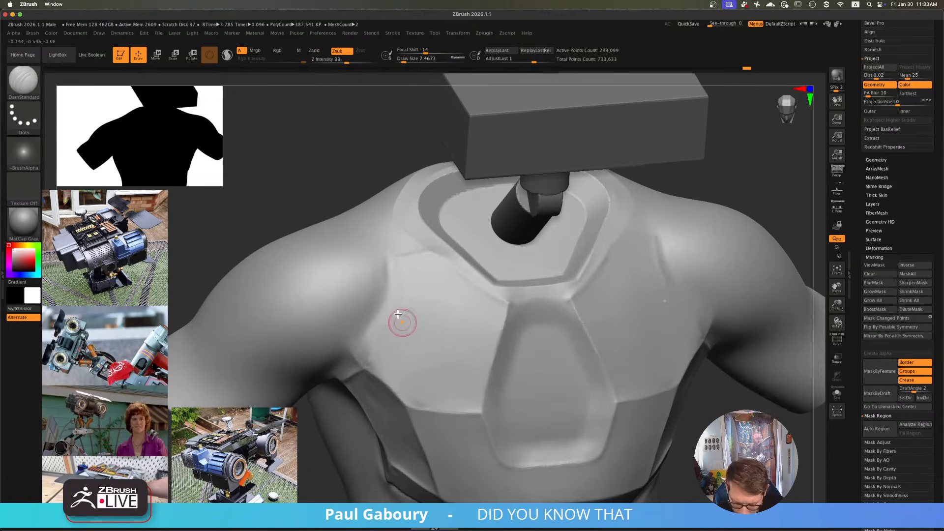
{"action": "left_click_drag", "start_coordinate": [393, 269], "coordinate": [359, 351]}
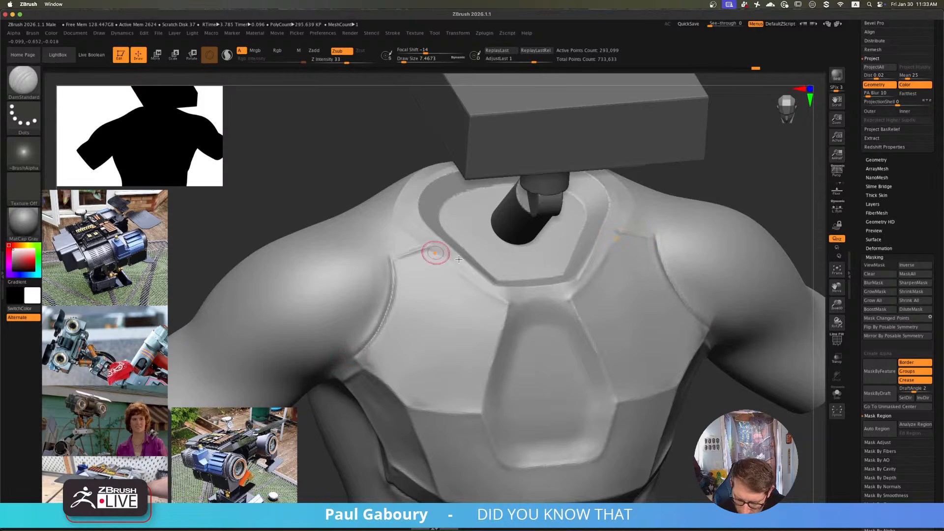
{"action": "mouse_move", "coordinate": [432, 253]}
{"action": "right_mouse_down", "text": "ctrl"}
{"action": "mouse_move", "coordinate": [468, 340]}
{"action": "mouse_move", "coordinate": [456, 380]}
{"action": "mouse_move", "coordinate": [462, 345]}
{"action": "right_mouse_up", "text": "ctrl"}
{"action": "left_click_drag", "start_coordinate": [698, 388], "coordinate": [684, 406], "text": "ctrl"}
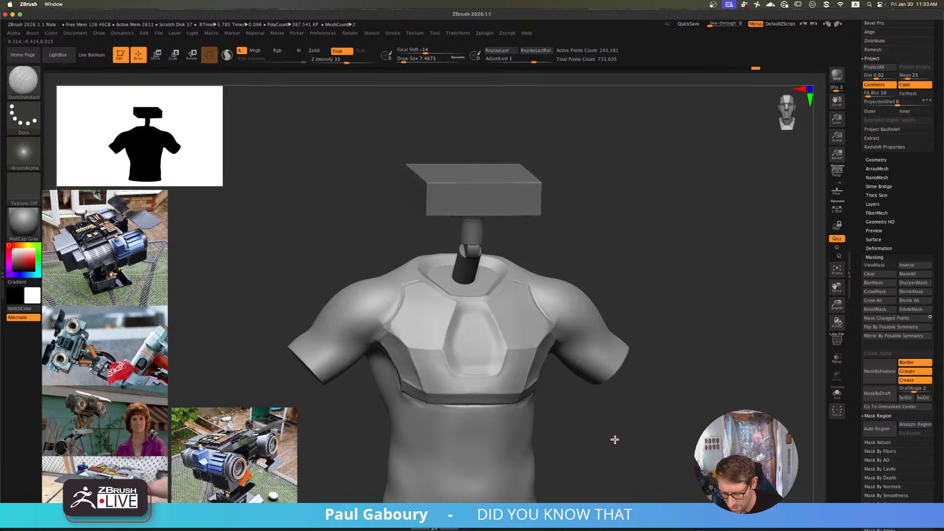
- Deepen the shoulder seam and continue it past the armpit along the underside of the chest plate's side rim
{"action": "right_click_drag", "start_coordinate": [614, 438], "coordinate": [578, 339]}
{"action": "left_click_drag", "start_coordinate": [567, 311], "coordinate": [590, 351]}
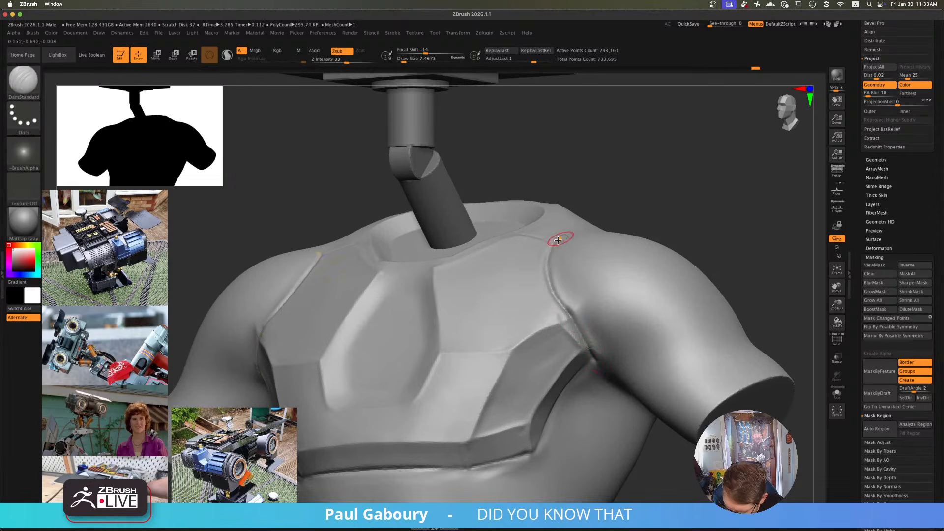
{"action": "right_click_drag", "start_coordinate": [597, 366], "coordinate": [575, 382]}
{"action": "left_click_drag", "start_coordinate": [590, 350], "coordinate": [555, 395]}
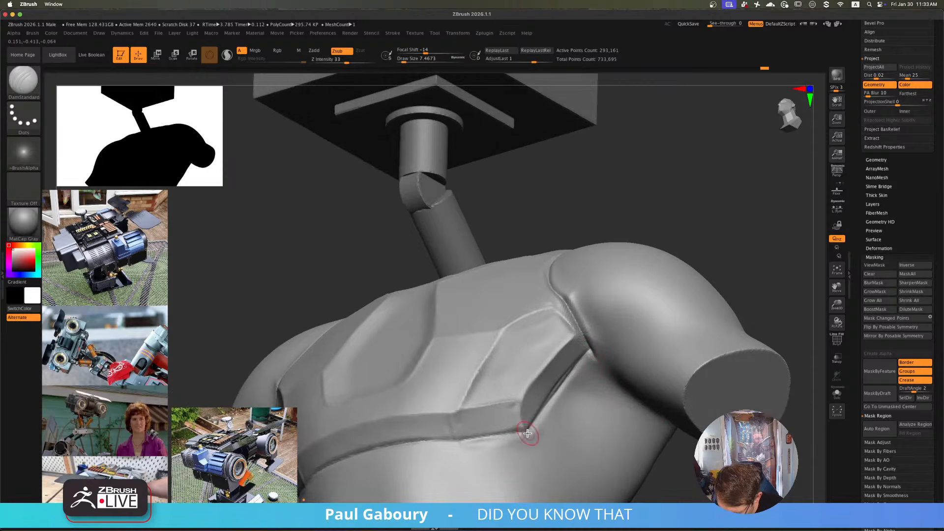
{"action": "mouse_move", "coordinate": [527, 434]}
{"action": "left_mouse_down"}
{"action": "mouse_move", "coordinate": [590, 353]}
{"action": "mouse_move", "coordinate": [538, 423]}
{"action": "left_mouse_up"}
{"action": "mouse_move", "coordinate": [545, 425]}
{"action": "right_mouse_down", "text": "ctrl"}
{"action": "mouse_move", "coordinate": [518, 397]}
{"action": "mouse_move", "coordinate": [541, 379]}
{"action": "mouse_move", "coordinate": [572, 422]}
{"action": "right_mouse_up", "text": "ctrl"}
- Carve a groove with DamStandard beneath the lower front edge of the chest plate to separate it from the abdomen
{"action": "mouse_move", "coordinate": [533, 384]}
{"action": "right_mouse_down", "text": "ctrl"}
{"action": "mouse_move", "coordinate": [538, 409]}
{"action": "mouse_move", "coordinate": [404, 406]}
{"action": "right_mouse_up", "text": "ctrl"}
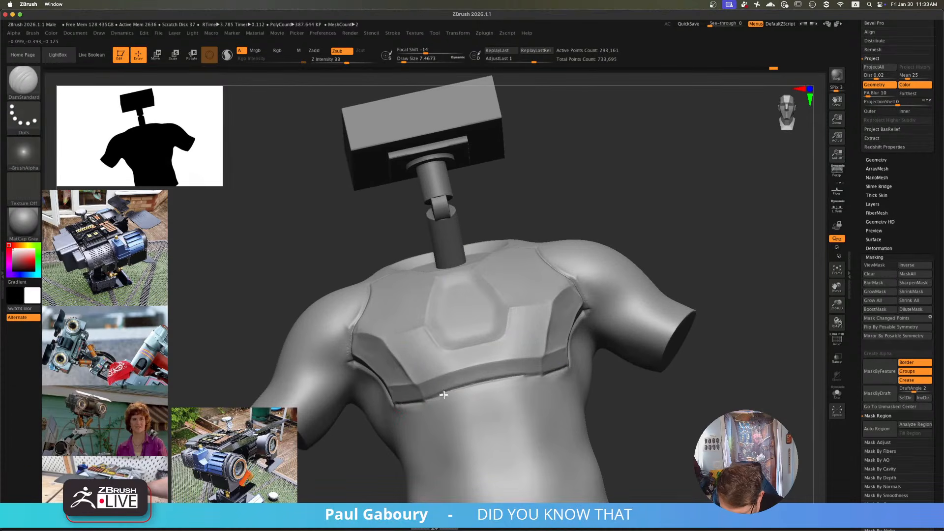
{"action": "left_click_drag", "start_coordinate": [444, 395], "coordinate": [534, 375]}
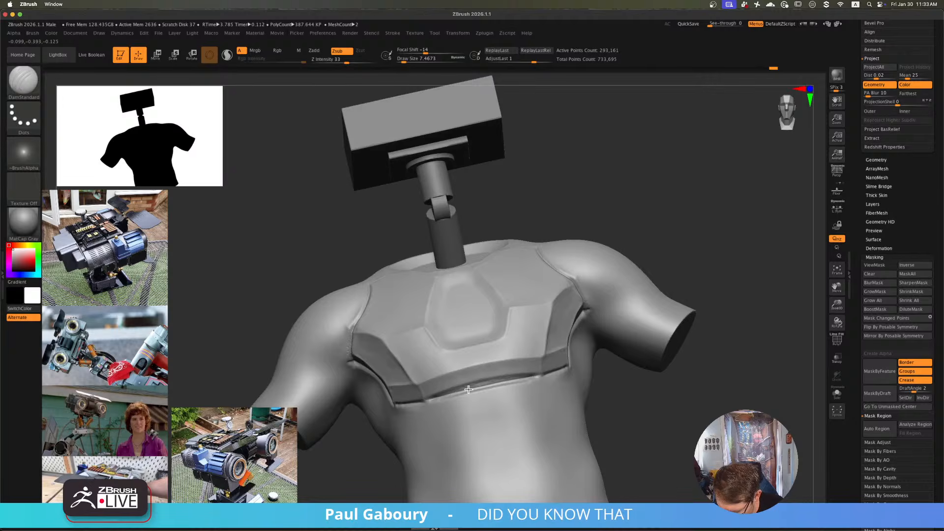
{"action": "right_click_drag", "start_coordinate": [529, 376], "coordinate": [536, 376]}
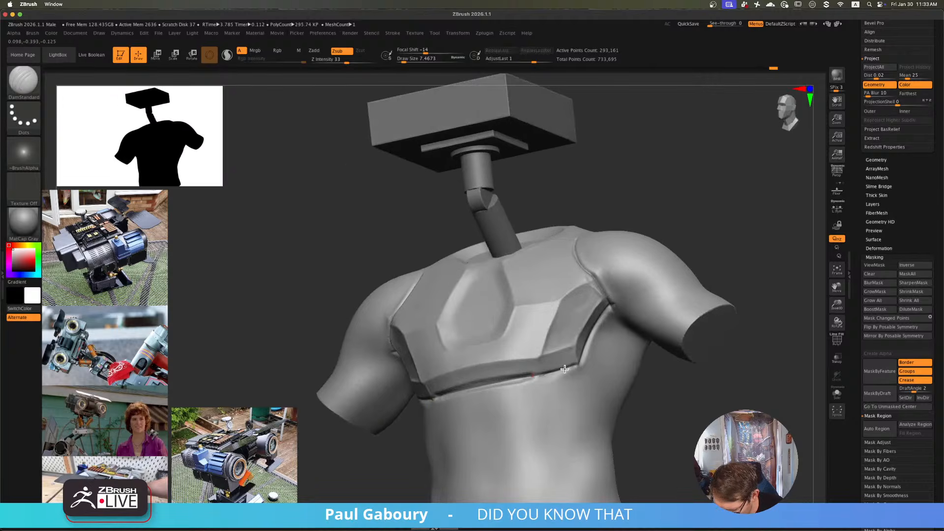
{"action": "left_click_drag", "start_coordinate": [540, 376], "coordinate": [442, 396]}
{"action": "mouse_move", "coordinate": [527, 399]}
{"action": "right_mouse_down", "text": "ctrl"}
{"action": "mouse_move", "coordinate": [587, 426]}
{"action": "mouse_move", "coordinate": [585, 434]}
{"action": "mouse_move", "coordinate": [586, 424]}
{"action": "right_mouse_up", "text": "ctrl"}
{"action": "right_click_drag", "start_coordinate": [483, 377], "coordinate": [502, 410], "text": "alt"}
- Carve a curved groove over the top and back of the shoulder with DamStandard at a draw size of about 14.2
{"action": "key", "text": "s"}
{"action": "left_click_drag", "start_coordinate": [370, 341], "coordinate": [374, 342]}
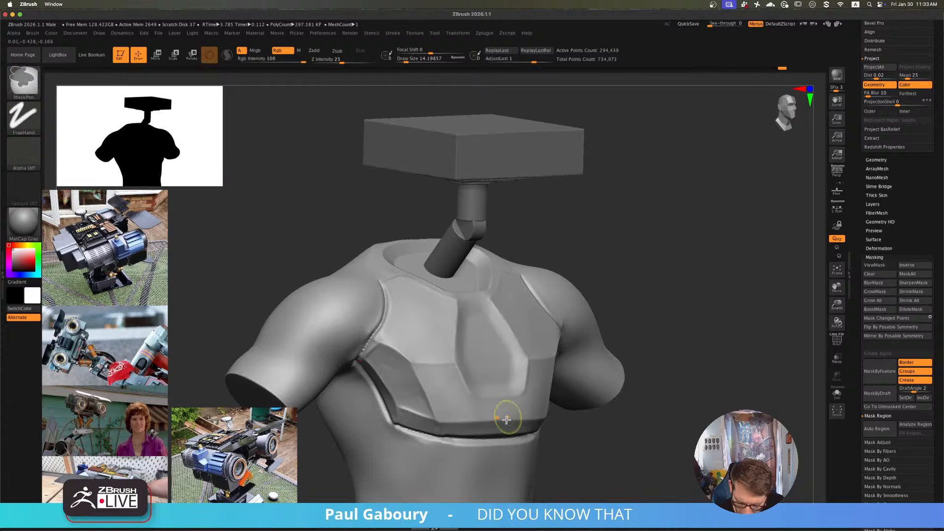
{"action": "right_click_drag", "start_coordinate": [506, 418], "coordinate": [527, 428], "text": "ctrl"}
{"action": "right_click_drag", "start_coordinate": [512, 413], "coordinate": [519, 381]}
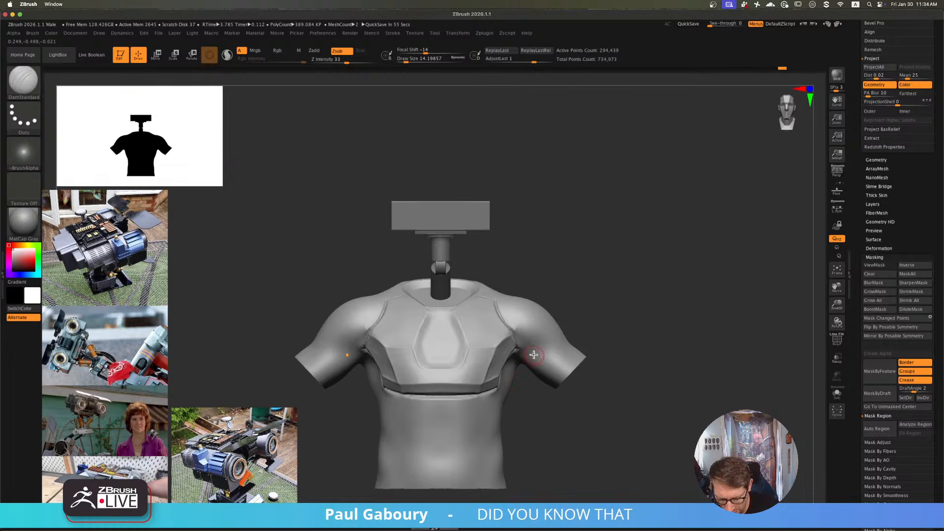
{"action": "right_click_drag", "start_coordinate": [534, 354], "coordinate": [549, 364], "text": "alt"}
{"action": "right_click_drag", "start_coordinate": [462, 360], "coordinate": [512, 379]}
{"action": "right_click_drag", "start_coordinate": [432, 356], "coordinate": [426, 248], "text": "alt"}
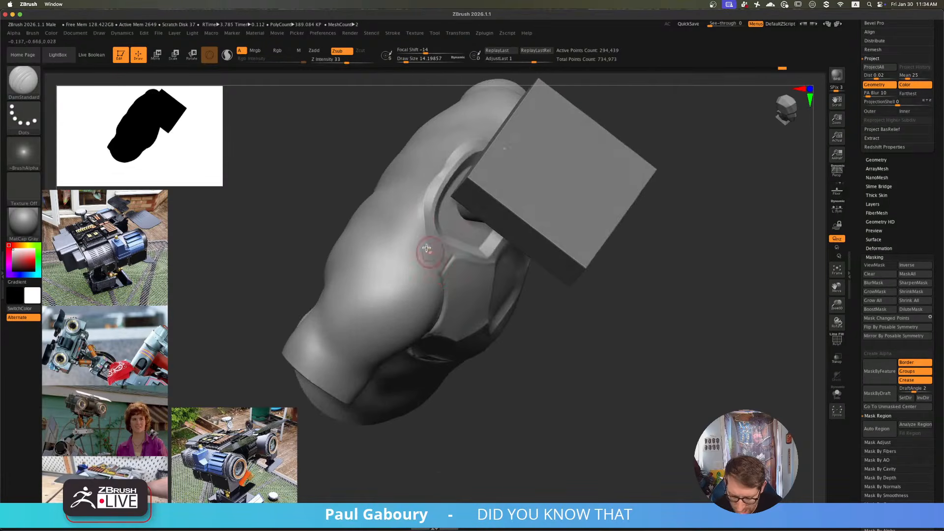
{"action": "left_click_drag", "start_coordinate": [417, 254], "coordinate": [327, 289]}
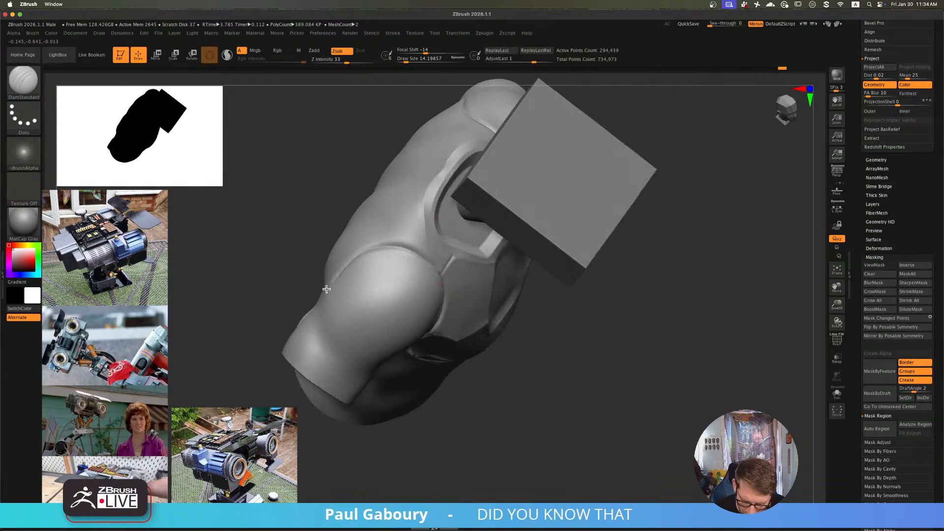
{"action": "mouse_move", "coordinate": [444, 335]}
{"action": "right_mouse_down"}
{"action": "mouse_move", "coordinate": [443, 289]}
{"action": "mouse_move", "coordinate": [447, 301]}
{"action": "mouse_move", "coordinate": [354, 261]}
{"action": "right_mouse_up"}
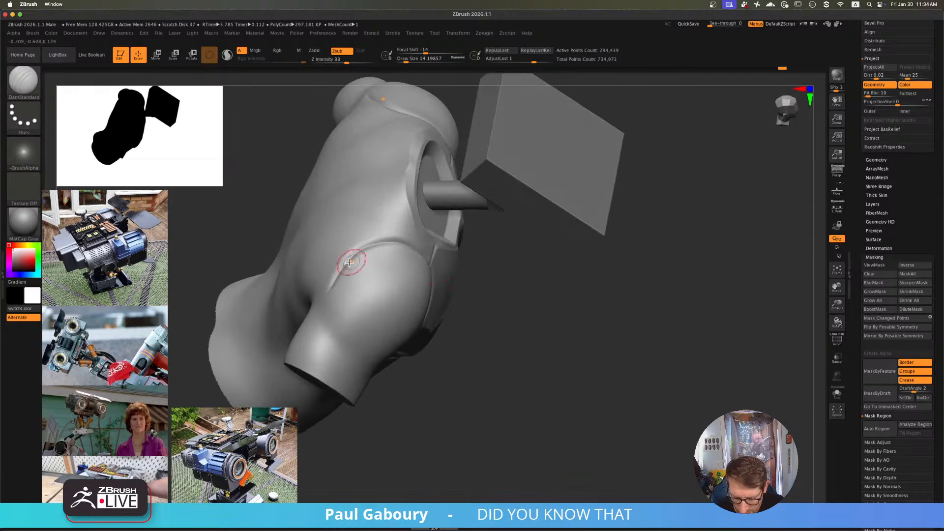
{"action": "left_click_drag", "start_coordinate": [326, 310], "coordinate": [348, 360]}
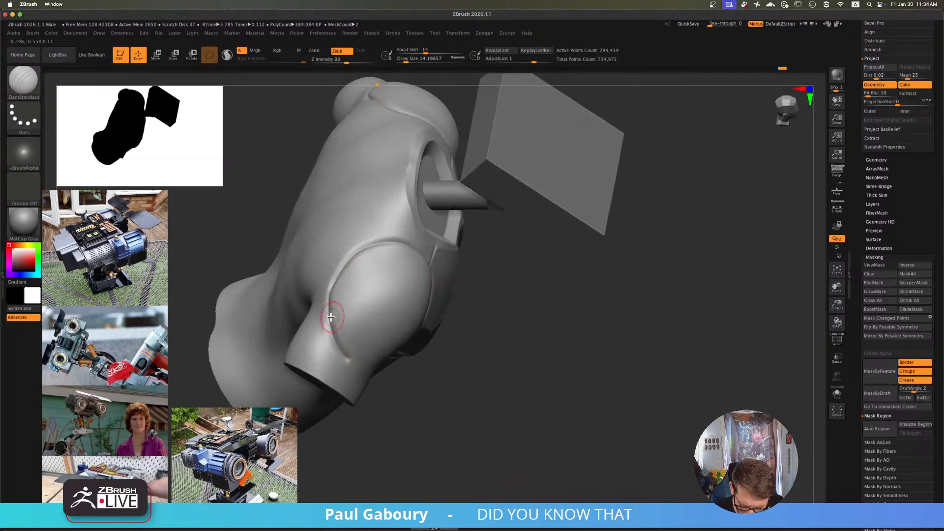
{"action": "left_click_drag", "start_coordinate": [331, 314], "coordinate": [346, 266]}
- Continue the groove around the front of the upper arm to outline the shoulder cap, and deepen it toward the armpit
{"action": "mouse_move", "coordinate": [421, 298]}
{"action": "right_mouse_down"}
{"action": "mouse_move", "coordinate": [421, 339]}
{"action": "mouse_move", "coordinate": [393, 362]}
{"action": "mouse_move", "coordinate": [380, 359]}
{"action": "right_mouse_up"}
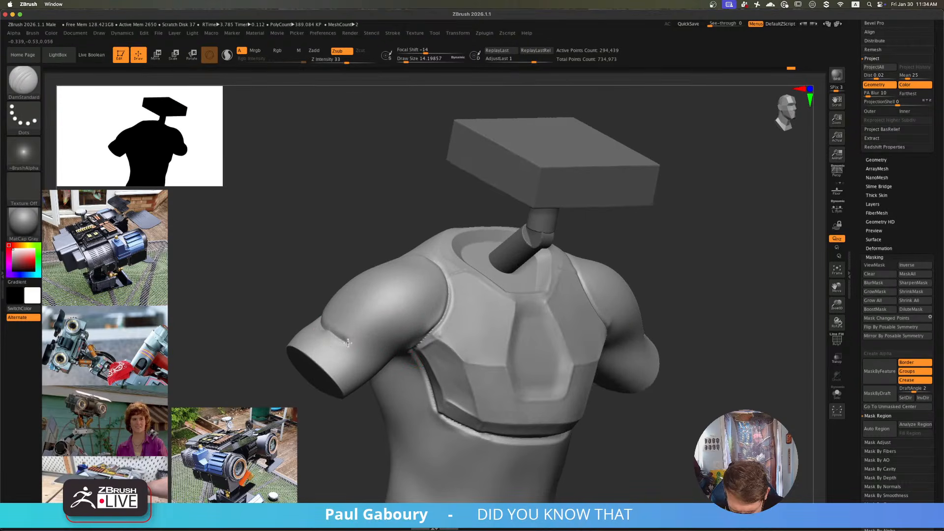
{"action": "left_click_drag", "start_coordinate": [347, 343], "coordinate": [405, 342]}
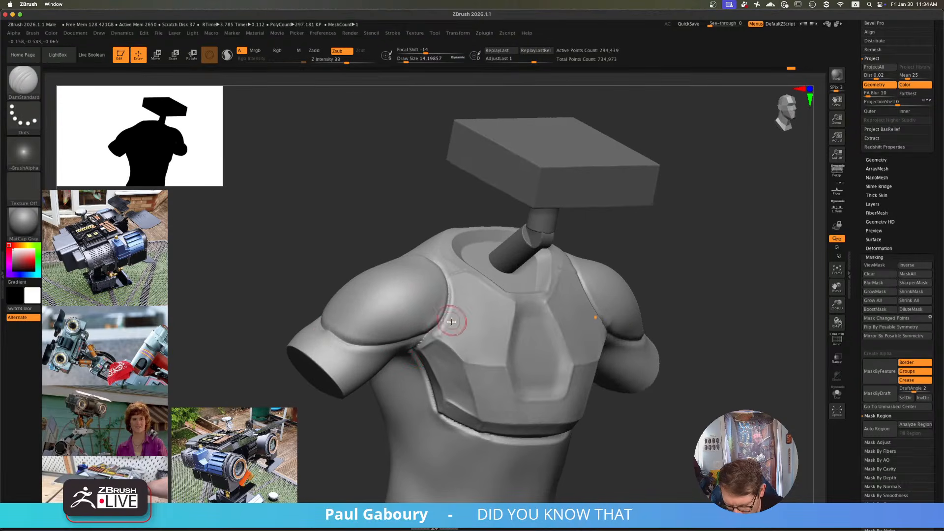
{"action": "right_click_drag", "start_coordinate": [452, 322], "coordinate": [443, 321]}
{"action": "left_click_drag", "start_coordinate": [412, 338], "coordinate": [455, 288]}
{"action": "mouse_move", "coordinate": [433, 330]}
{"action": "left_mouse_down"}
{"action": "mouse_move", "coordinate": [358, 344]}
{"action": "mouse_move", "coordinate": [336, 336]}
{"action": "left_mouse_up"}
{"action": "right_click_drag", "start_coordinate": [343, 331], "coordinate": [364, 330]}
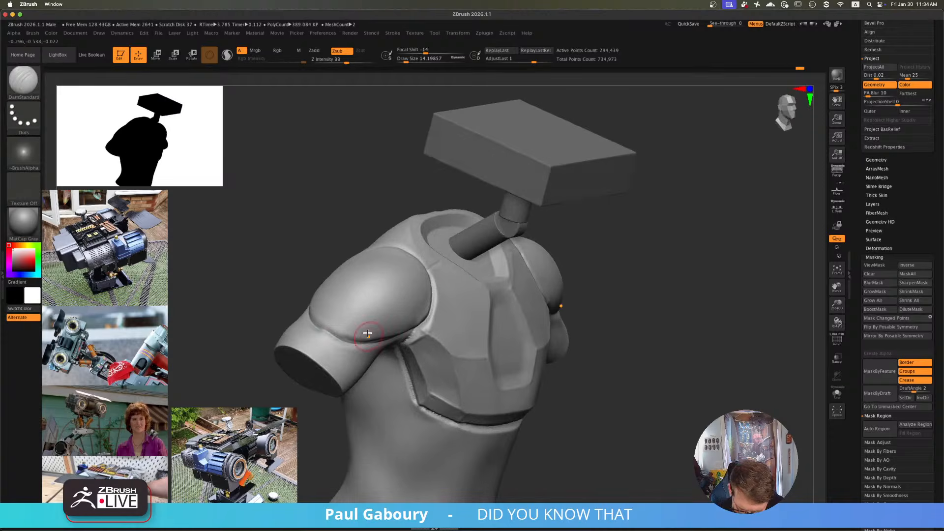
{"action": "mouse_move", "coordinate": [314, 323]}
{"action": "left_mouse_down"}
{"action": "mouse_move", "coordinate": [343, 340]}
{"action": "mouse_move", "coordinate": [390, 340]}
{"action": "left_mouse_up"}
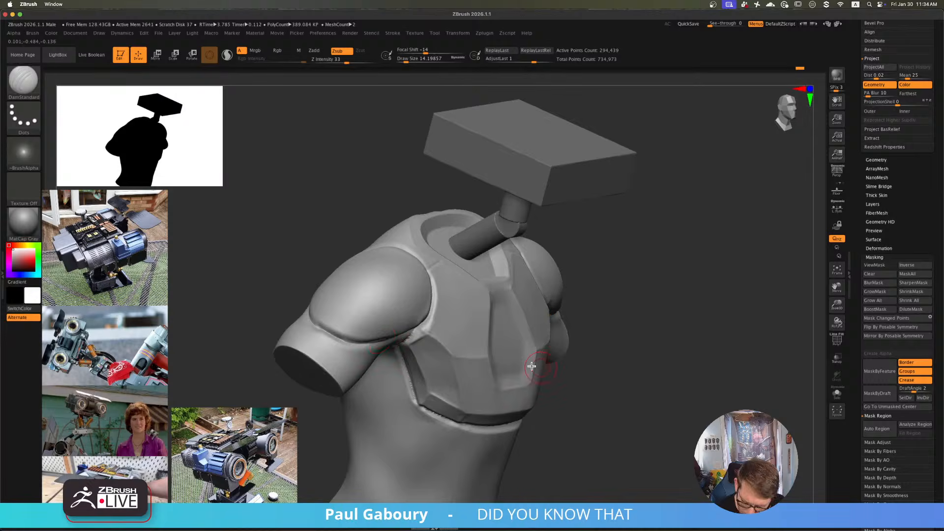
- Carve a second seam with DamStandard across the inner part of the shoulder cap, running down to the armpit
{"action": "right_click_drag", "start_coordinate": [531, 367], "coordinate": [462, 379]}
{"action": "right_click_drag", "start_coordinate": [492, 409], "coordinate": [555, 366], "text": "ctrl"}
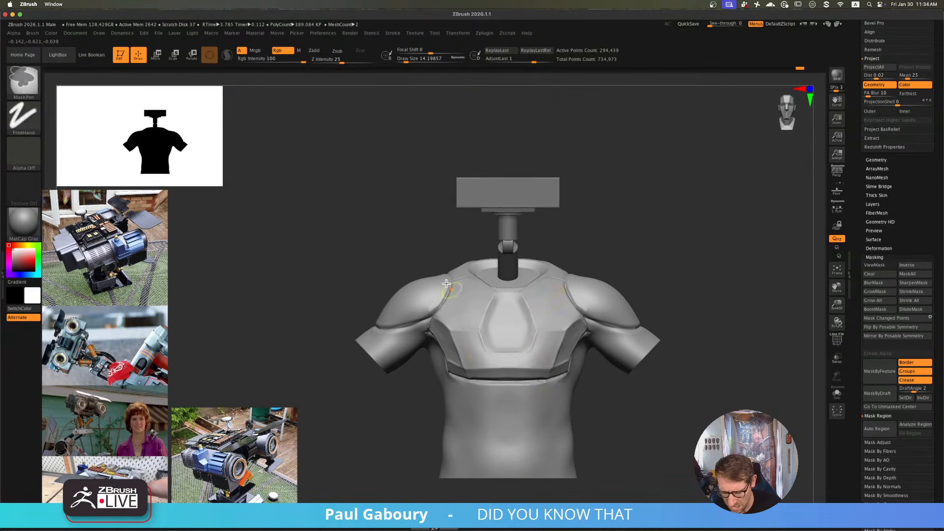
{"action": "right_click_drag", "start_coordinate": [447, 284], "coordinate": [486, 306], "text": "ctrl"}
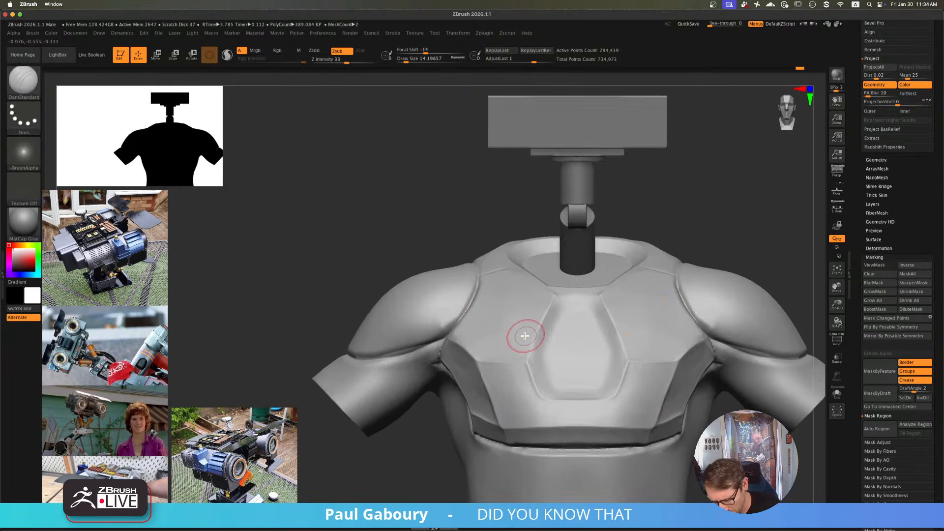
{"action": "right_click_drag", "start_coordinate": [453, 301], "coordinate": [480, 308]}
{"action": "left_click_drag", "start_coordinate": [433, 335], "coordinate": [442, 348]}
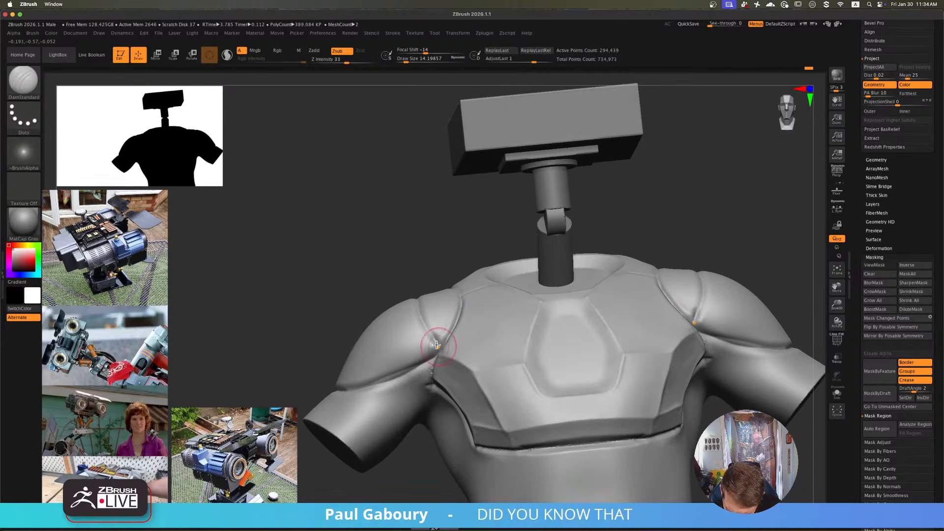
{"action": "left_click_drag", "start_coordinate": [461, 301], "coordinate": [446, 340]}
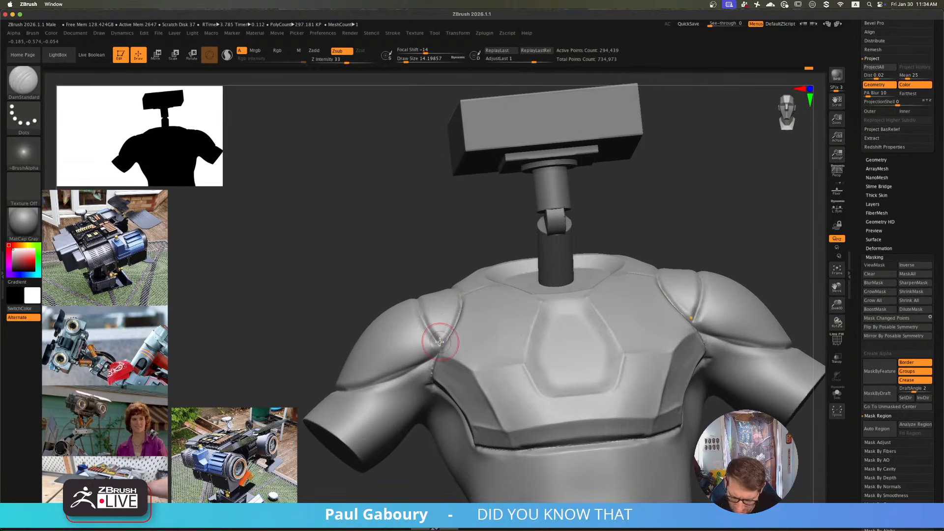
- Try carving short cross marks over the inner shoulder seam, and undo them
{"action": "right_click_drag", "start_coordinate": [409, 333], "coordinate": [417, 377]}
{"action": "left_click_drag", "start_coordinate": [434, 303], "coordinate": [414, 313]}
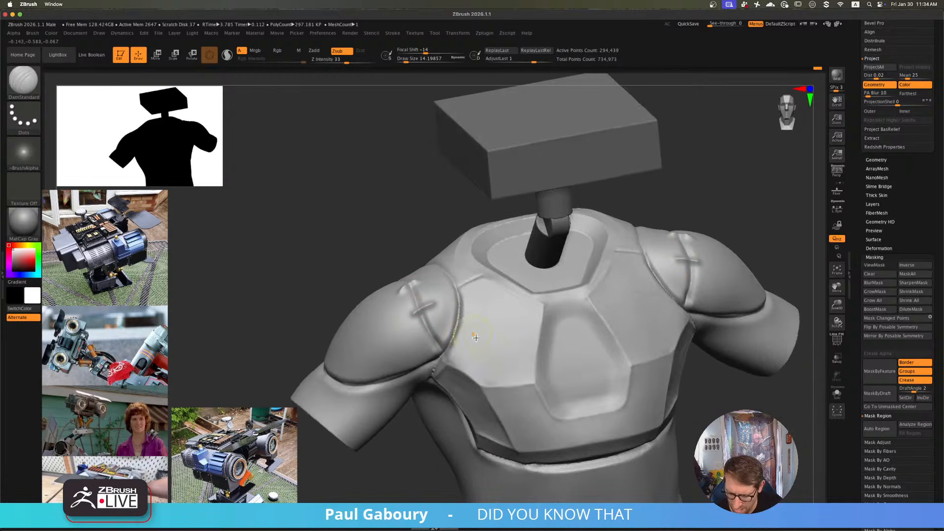
{"action": "key", "text": "ctrl+z"}
{"action": "key", "text": "ctrl+z"}
{"action": "key", "text": "ctrl+z"}
{"action": "key", "text": "ctrl+z"}
{"action": "key", "text": "ctrl+z"}
{"action": "key", "text": "ctrl+z"}
{"action": "key", "text": "ctrl+z"}
{"action": "key", "text": "ctrl+z"}
{"action": "key", "text": "ctrl+z"}
{"action": "key", "text": "ctrl+z"}
{"action": "key", "text": "ctrl+z"}
{"action": "key", "text": "ctrl+z"}
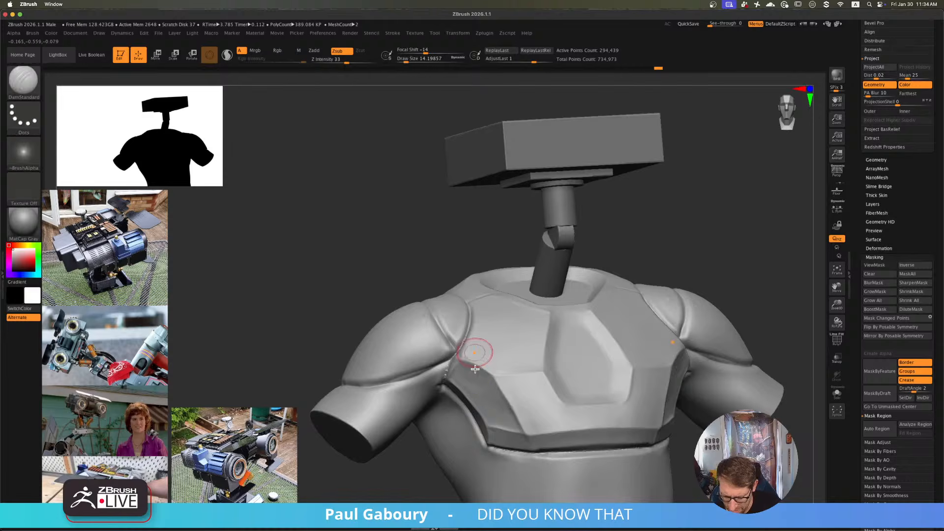
- Cut two short slots across the inner shoulder seam with ClayBuildup at a draw size of about 6.6, and re-DynaMesh
{"action": "right_click_drag", "start_coordinate": [475, 369], "coordinate": [482, 383]}
{"action": "right_click_drag", "start_coordinate": [447, 352], "coordinate": [423, 321], "text": "ctrl"}
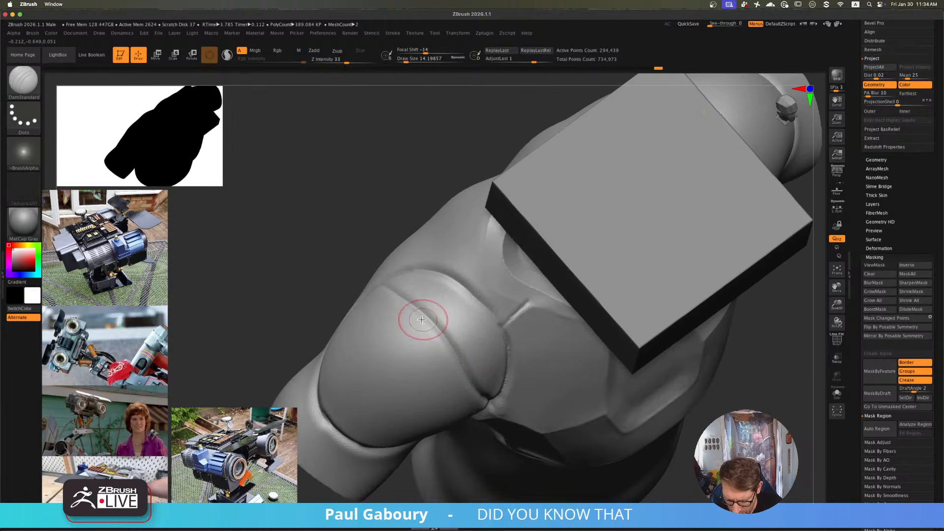
{"action": "key", "text": "alt"}
{"action": "key", "text": "b"}
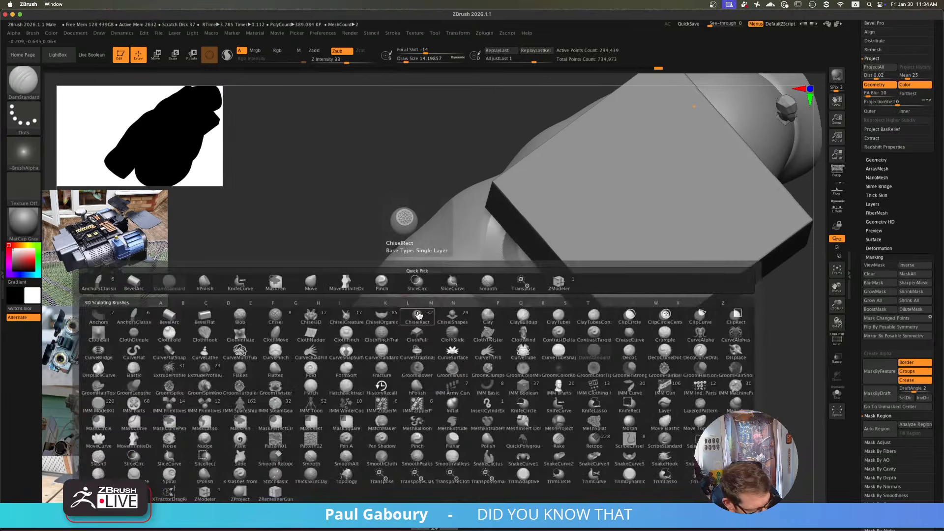
{"action": "key", "text": "c"}
{"action": "key", "text": "b"}
{"action": "key", "text": "s"}
{"action": "left_click_drag", "start_coordinate": [414, 314], "coordinate": [417, 313]}
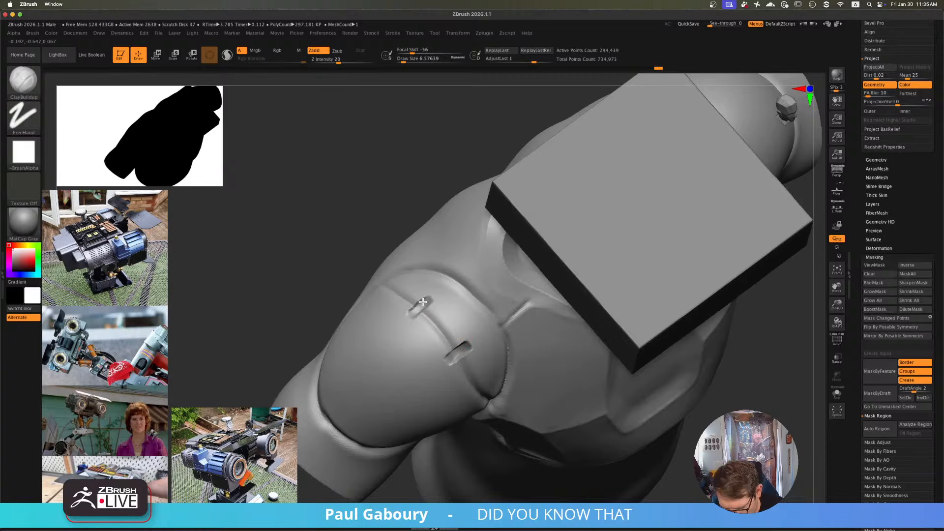
{"action": "left_click_drag", "start_coordinate": [417, 309], "coordinate": [424, 303]}
{"action": "right_click_drag", "start_coordinate": [457, 349], "coordinate": [501, 368], "text": "ctrl"}
{"action": "right_click_drag", "start_coordinate": [502, 369], "coordinate": [446, 334], "text": "ctrl"}
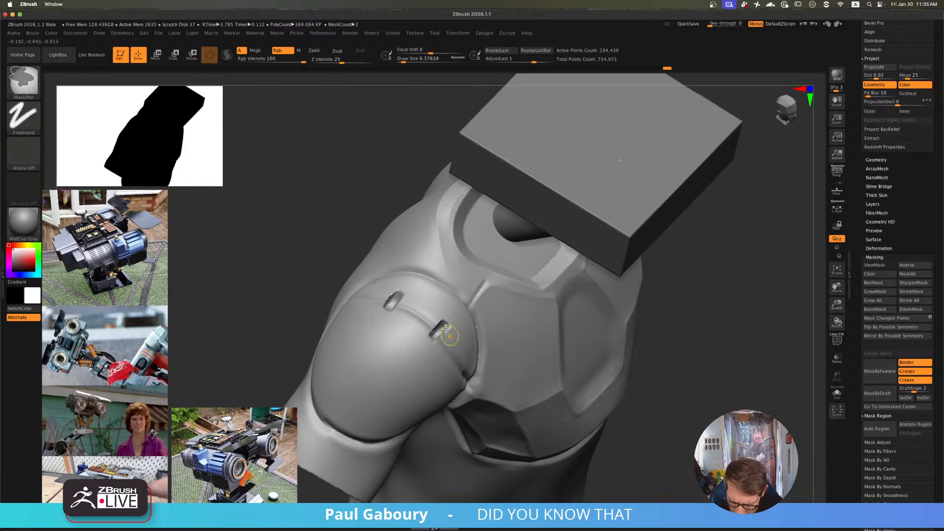
{"action": "left_click_drag", "start_coordinate": [302, 186], "coordinate": [340, 219], "text": "ctrl"}
- Refine the inside of the shoulder slots with ClayBuildup at a draw size of about 3.7, and re-DynaMesh
{"action": "right_click_drag", "start_coordinate": [446, 315], "coordinate": [464, 350], "text": "ctrl"}
{"action": "key", "text": "s"}
{"action": "left_click_drag", "start_coordinate": [435, 335], "coordinate": [432, 337]}
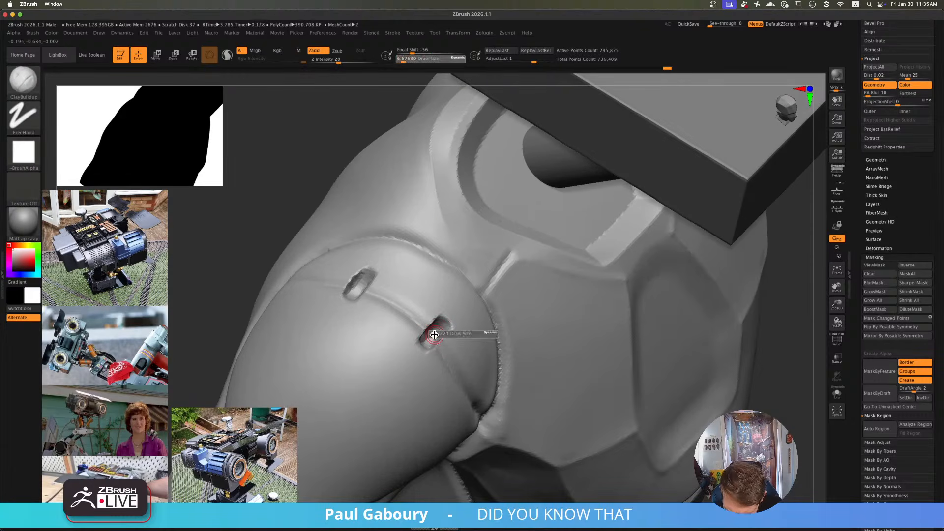
{"action": "right_click_drag", "start_coordinate": [438, 335], "coordinate": [432, 338]}
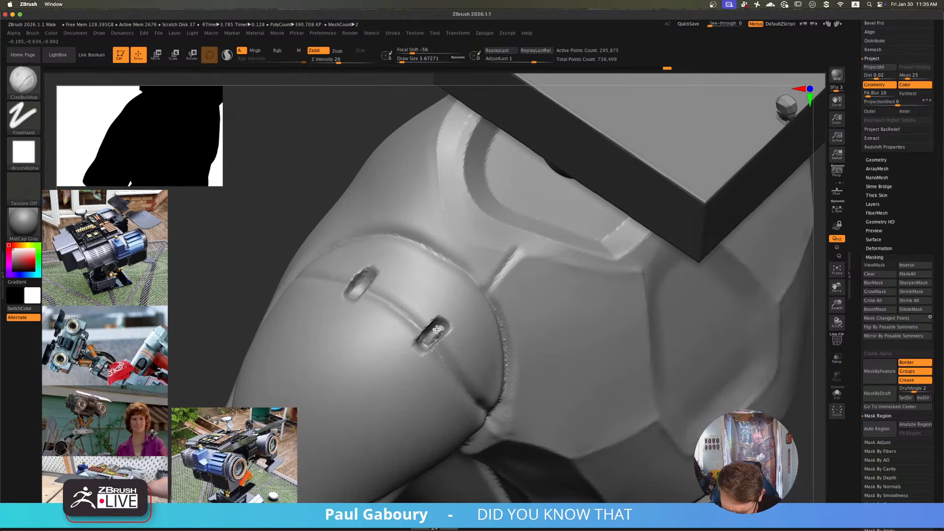
{"action": "left_click_drag", "start_coordinate": [289, 196], "coordinate": [315, 208], "text": "ctrl"}
- Try carving a tapered panel outline into the abdomen with DamStandard at a draw size of about 21.6, and undo it
{"action": "right_click_drag", "start_coordinate": [527, 367], "coordinate": [440, 383], "text": "ctrl"}
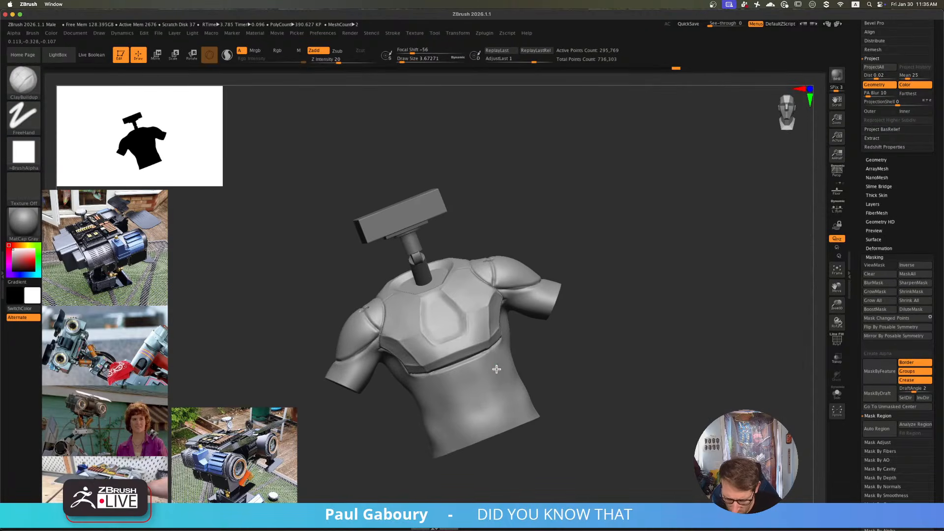
{"action": "mouse_move", "coordinate": [497, 368]}
{"action": "right_mouse_down", "text": "shift"}
{"action": "mouse_move", "coordinate": [497, 391]}
{"action": "mouse_move", "coordinate": [515, 399]}
{"action": "mouse_move", "coordinate": [502, 385]}
{"action": "right_mouse_up", "text": "shift"}
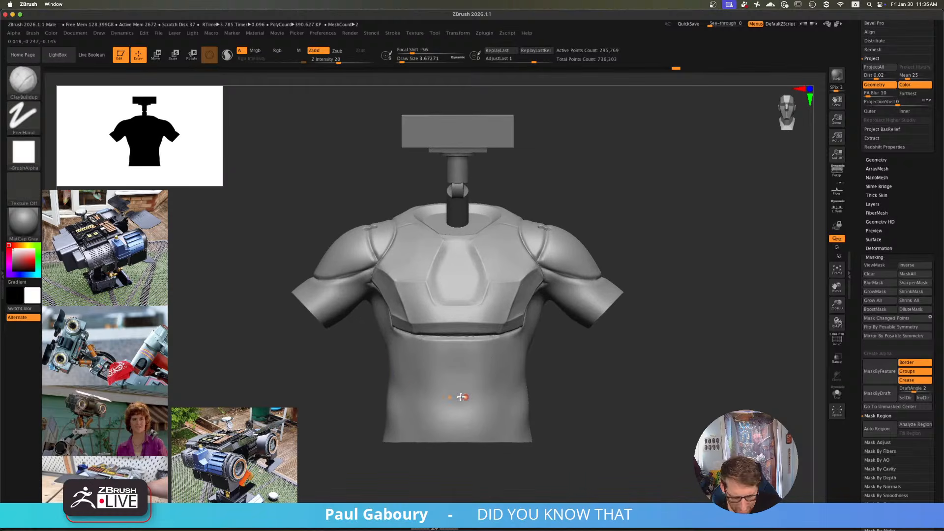
{"action": "key", "text": "b"}
{"action": "key", "text": "d"}
{"action": "key", "text": "s"}
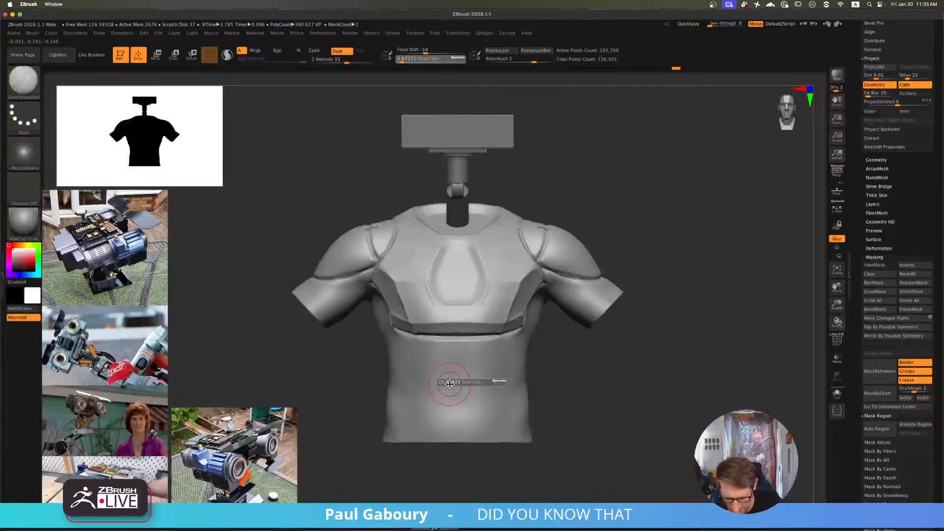
{"action": "mouse_move", "coordinate": [400, 343]}
{"action": "left_mouse_down"}
{"action": "mouse_move", "coordinate": [421, 404]}
{"action": "mouse_move", "coordinate": [496, 400]}
{"action": "left_mouse_up"}
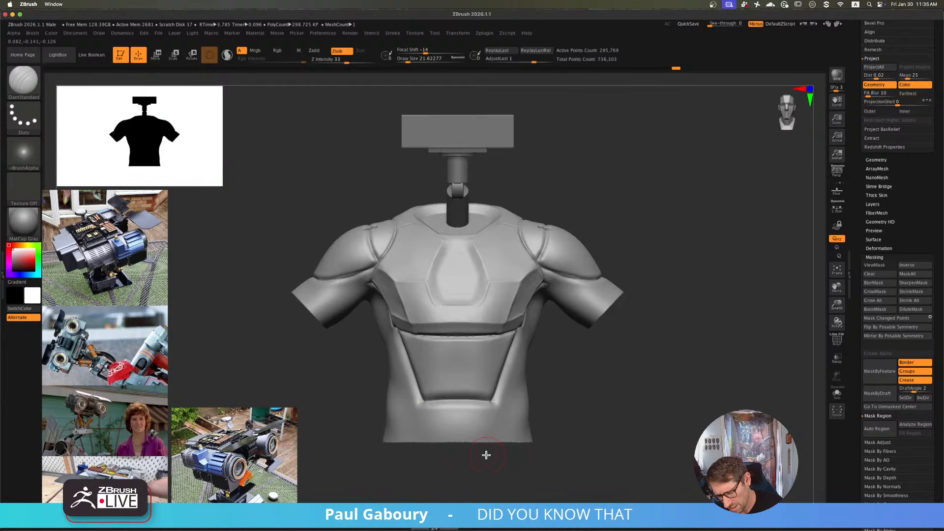
{"action": "key", "text": "super+z"}
{"action": "key", "text": "super+z"}
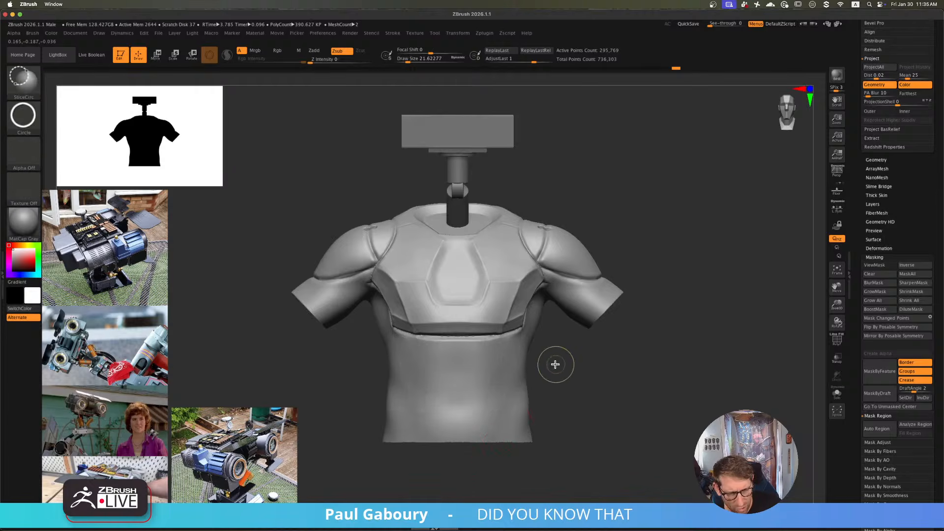
- Clip both sides of the torso below the armpits into a tapered waist with ClipCurve, and re-DynaMesh
{"action": "left_click", "coordinate": [27, 84], "text": "ctrl+shift"}
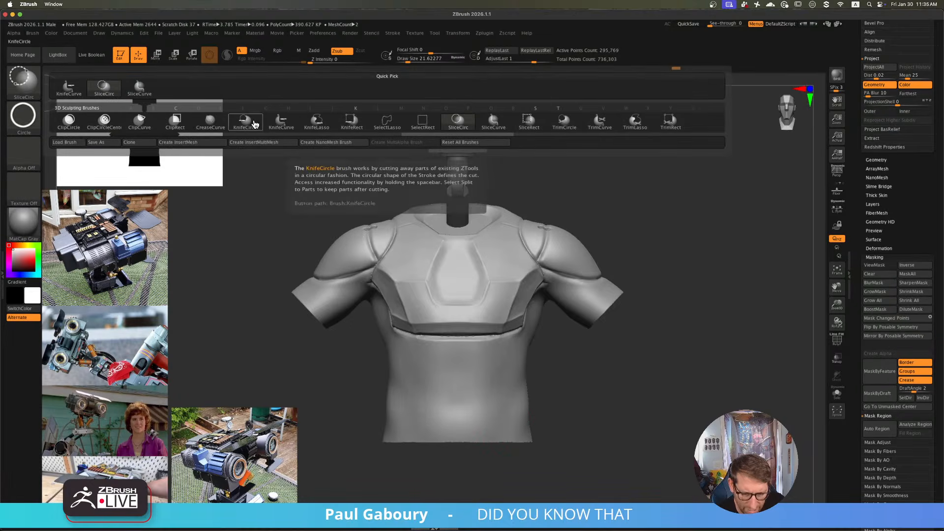
{"action": "left_click", "coordinate": [141, 126], "text": "ctrl+shift"}
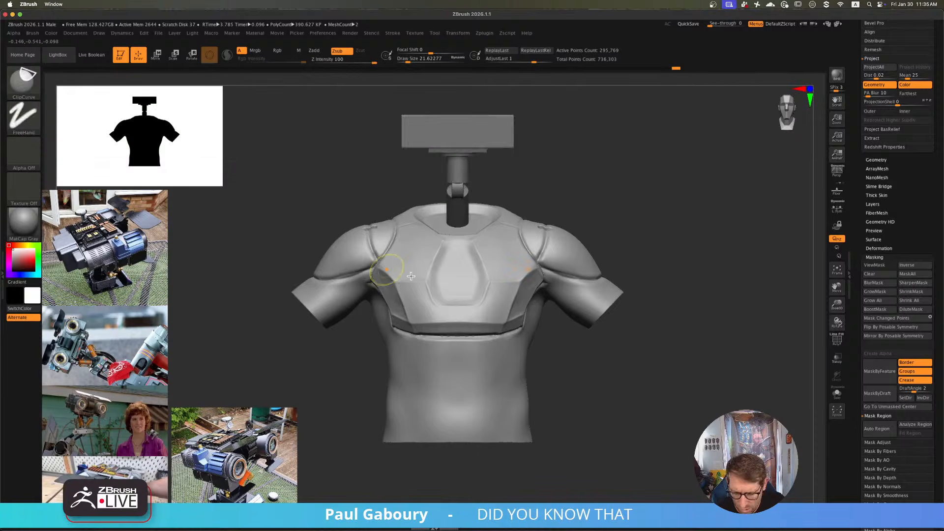
{"action": "mouse_move", "coordinate": [499, 265]}
{"action": "right_mouse_down", "text": "ctrl"}
{"action": "mouse_move", "coordinate": [558, 337]}
{"action": "mouse_move", "coordinate": [598, 322]}
{"action": "right_mouse_up", "text": "ctrl"}
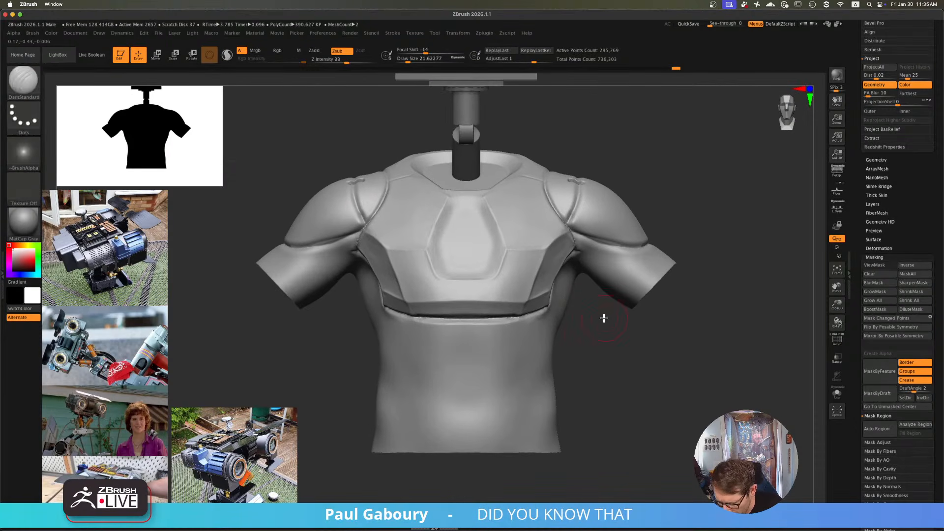
{"action": "mouse_move", "coordinate": [631, 338]}
{"action": "left_mouse_down", "text": "ctrl+shift"}
{"action": "mouse_move", "coordinate": [571, 276]}
{"action": "mouse_move", "coordinate": [571, 256]}
{"action": "left_mouse_up", "text": "ctrl+shift"}
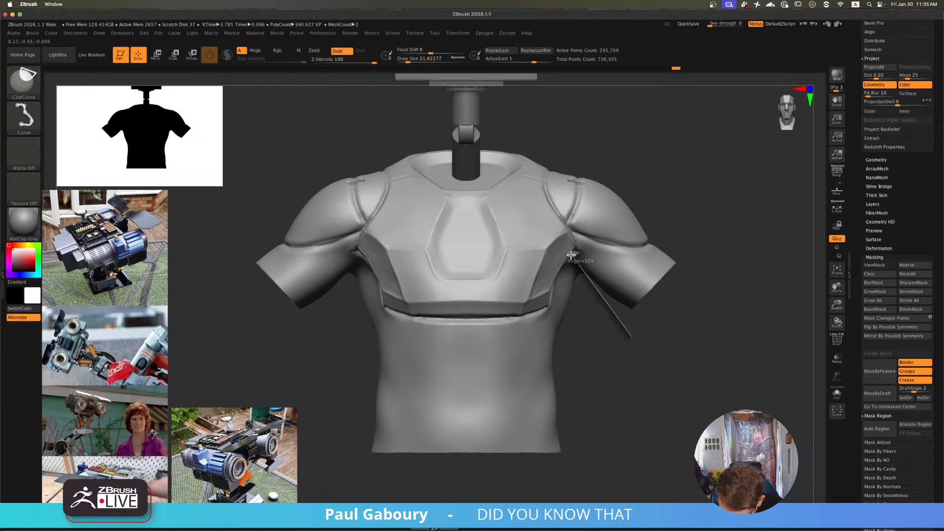
{"action": "left_click_drag", "start_coordinate": [551, 289], "coordinate": [507, 483], "text": "ctrl+shift"}
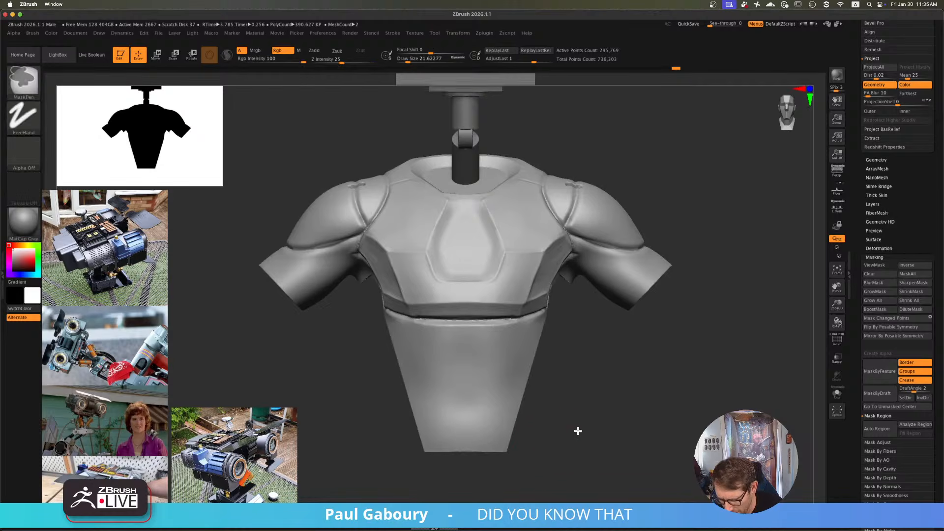
{"action": "right_click_drag", "start_coordinate": [578, 431], "coordinate": [567, 434], "text": "ctrl"}
{"action": "left_click_drag", "start_coordinate": [556, 409], "coordinate": [590, 452], "text": "ctrl"}
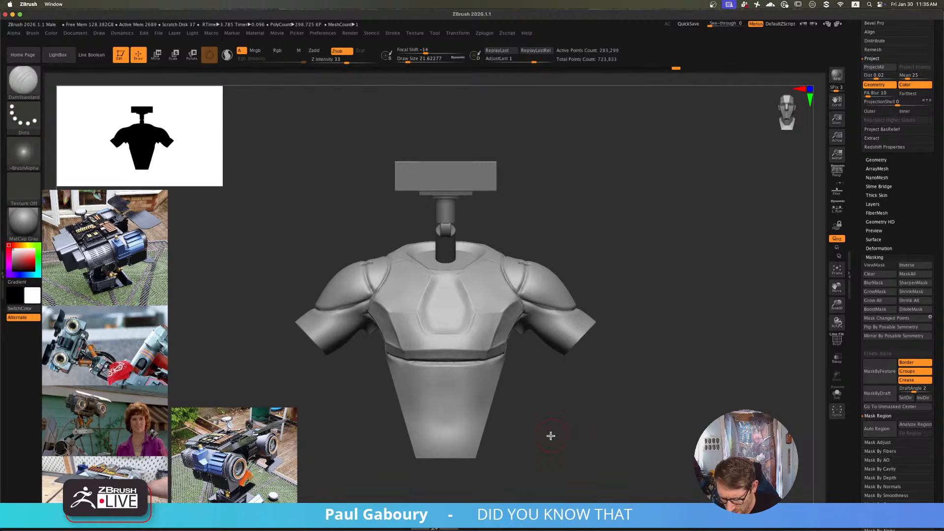
- Try clipping the arm away beneath the shoulder cap's lower edge with ClipCurve, and undo it
{"action": "right_click_drag", "start_coordinate": [551, 436], "coordinate": [637, 356], "text": "alt"}
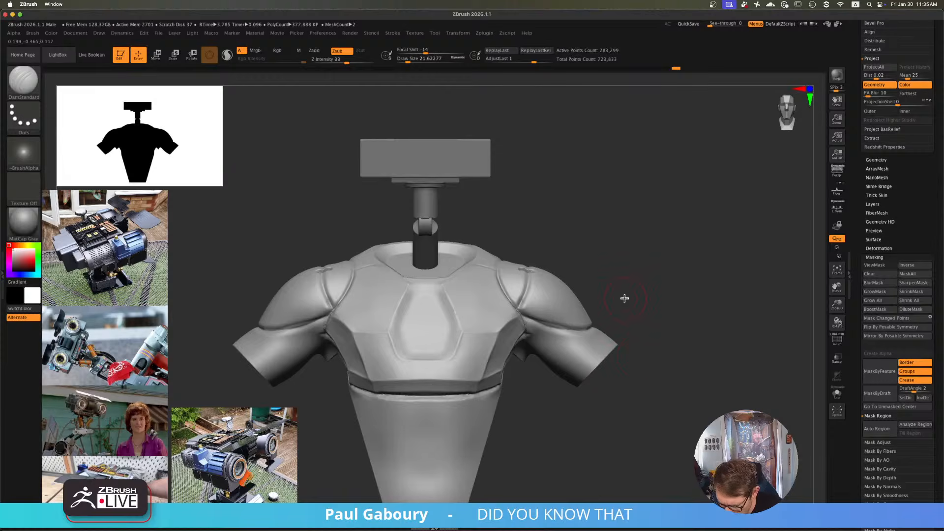
{"action": "mouse_move", "coordinate": [625, 292]}
{"action": "left_mouse_down", "text": "ctrl+shift"}
{"action": "mouse_move", "coordinate": [598, 322]}
{"action": "mouse_move", "coordinate": [563, 329]}
{"action": "left_mouse_up", "text": "ctrl+shift"}
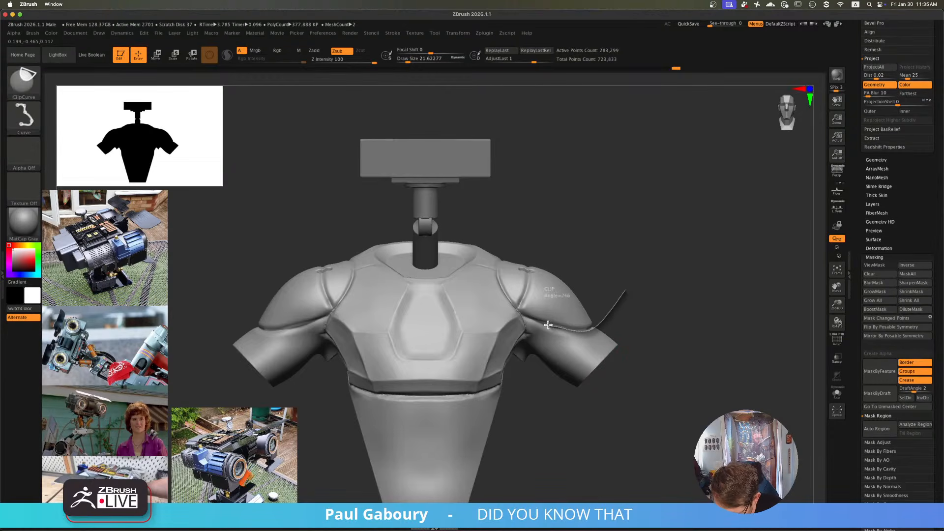
{"action": "left_click_drag", "start_coordinate": [512, 358], "coordinate": [521, 450], "text": "ctrl+shift"}
{"action": "mouse_move", "coordinate": [559, 420]}
{"action": "right_mouse_down", "text": "ctrl"}
{"action": "mouse_move", "coordinate": [551, 410]}
{"action": "mouse_move", "coordinate": [569, 413]}
{"action": "mouse_move", "coordinate": [590, 367]}
{"action": "right_mouse_up", "text": "ctrl"}
{"action": "key", "text": "ctrl+z"}
- Shorten both arm stubs with angled ClipCurve cuts, re-DynaMesh, and smooth the outer tips
{"action": "left_click_drag", "start_coordinate": [629, 298], "coordinate": [545, 403], "text": "ctrl+shift"}
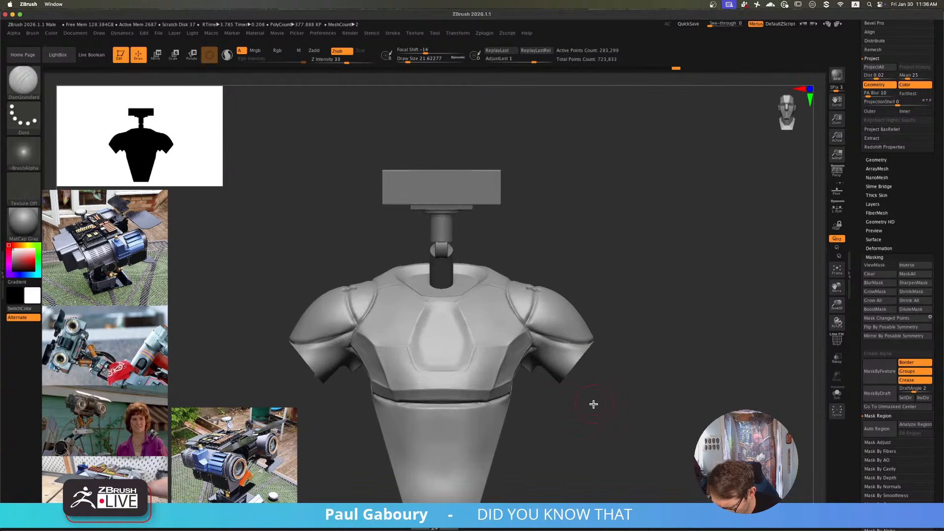
{"action": "left_click_drag", "start_coordinate": [616, 424], "coordinate": [660, 453], "text": "ctrl"}
{"action": "right_click_drag", "start_coordinate": [582, 376], "coordinate": [617, 359], "text": "ctrl"}
{"action": "left_click_drag", "start_coordinate": [642, 307], "coordinate": [556, 369], "text": "ctrl+shift"}
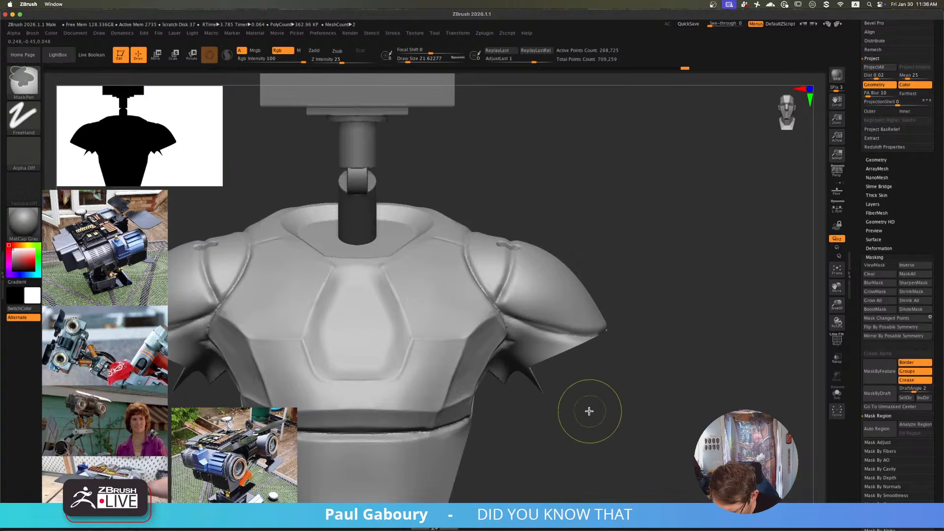
{"action": "key", "text": "shift"}
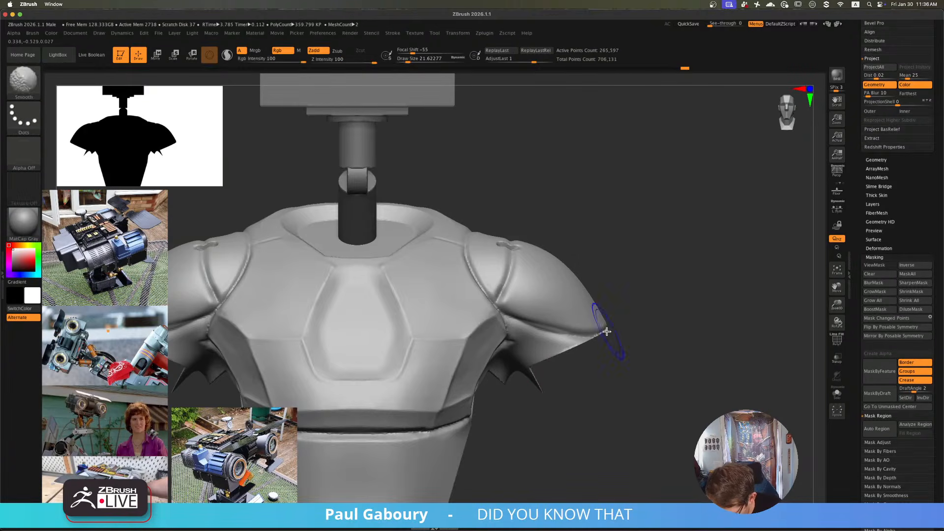
{"action": "left_click_drag", "start_coordinate": [612, 330], "coordinate": [688, 405]}
- Clip off the jagged remnants beneath the shoulder caps with ClipCurve, and re-DynaMesh
{"action": "mouse_move", "coordinate": [679, 367]}
{"action": "left_mouse_down"}
{"action": "mouse_move", "coordinate": [687, 359]}
{"action": "mouse_move", "coordinate": [514, 342]}
{"action": "mouse_move", "coordinate": [489, 367]}
{"action": "mouse_move", "coordinate": [494, 454]}
{"action": "left_mouse_up"}
{"action": "mouse_move", "coordinate": [536, 425]}
{"action": "right_mouse_down", "text": "ctrl"}
{"action": "mouse_move", "coordinate": [538, 410]}
{"action": "mouse_move", "coordinate": [492, 396]}
{"action": "right_mouse_up", "text": "ctrl"}
{"action": "right_click_drag", "start_coordinate": [492, 396], "coordinate": [598, 398], "text": "alt"}
{"action": "left_click_drag", "start_coordinate": [623, 386], "coordinate": [660, 435], "text": "ctrl"}
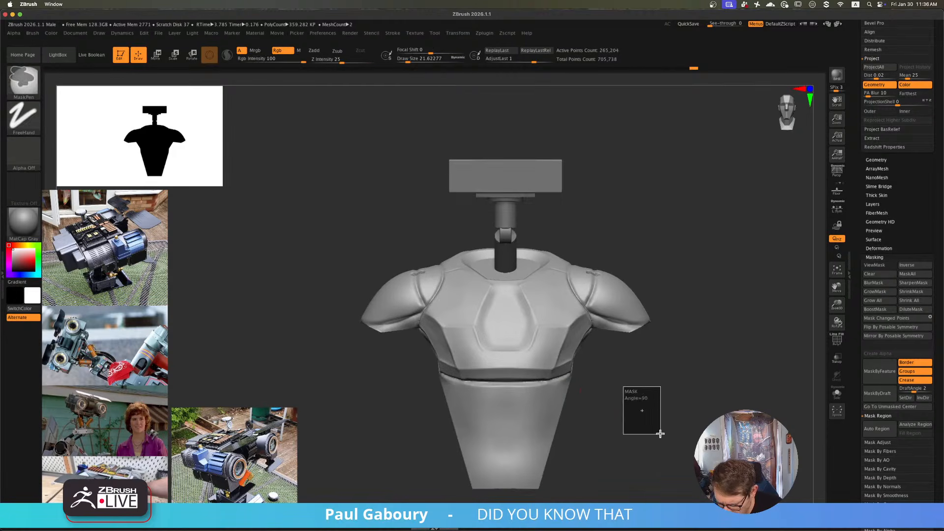
- Try clipping the shoulder underside along the cap's lower seam up to the armpit with ClipCurve, and undo it
{"action": "right_click_drag", "start_coordinate": [635, 399], "coordinate": [536, 408], "text": "alt"}
{"action": "right_click_drag", "start_coordinate": [536, 409], "coordinate": [601, 395], "text": "ctrl"}
{"action": "mouse_move", "coordinate": [675, 350]}
{"action": "left_mouse_down", "text": "ctrl+shift"}
{"action": "mouse_move", "coordinate": [623, 367]}
{"action": "mouse_move", "coordinate": [555, 352]}
{"action": "left_mouse_up", "text": "ctrl+shift"}
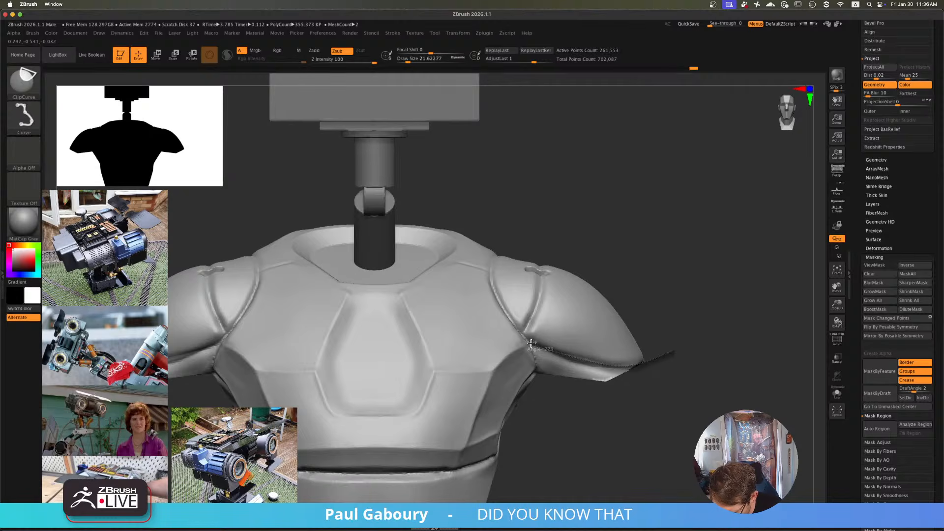
{"action": "left_click_drag", "start_coordinate": [529, 348], "coordinate": [541, 377], "text": "ctrl+shift"}
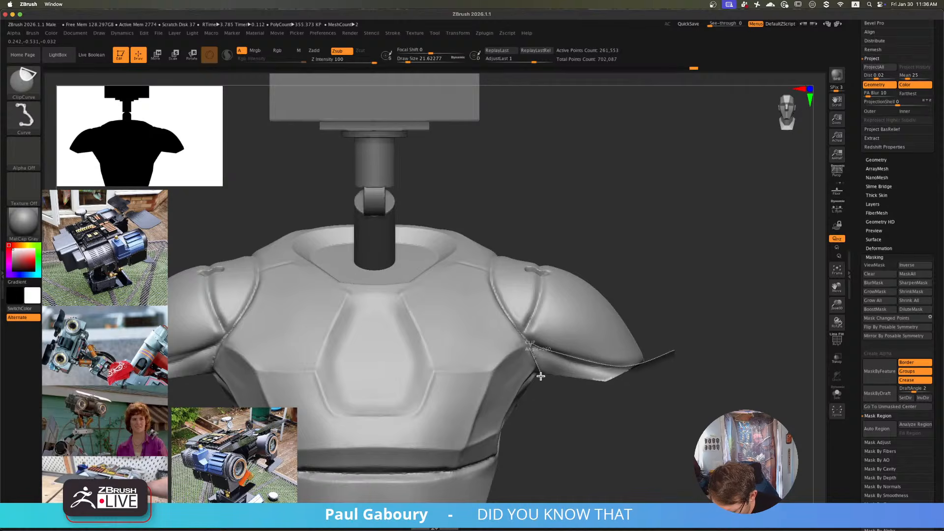
{"action": "left_click_drag", "start_coordinate": [550, 408], "coordinate": [578, 434], "text": "ctrl+shift"}
{"action": "mouse_move", "coordinate": [591, 426]}
{"action": "right_mouse_down", "text": "ctrl"}
{"action": "mouse_move", "coordinate": [572, 441]}
{"action": "mouse_move", "coordinate": [590, 380]}
{"action": "right_mouse_up", "text": "ctrl"}
{"action": "key", "text": "ctrl+z"}
- Smooth the clipped ridges on the side of the torso below the armpit
{"action": "mouse_move", "coordinate": [576, 441]}
{"action": "right_mouse_down"}
{"action": "mouse_move", "coordinate": [541, 435]}
{"action": "mouse_move", "coordinate": [543, 396]}
{"action": "right_mouse_up"}
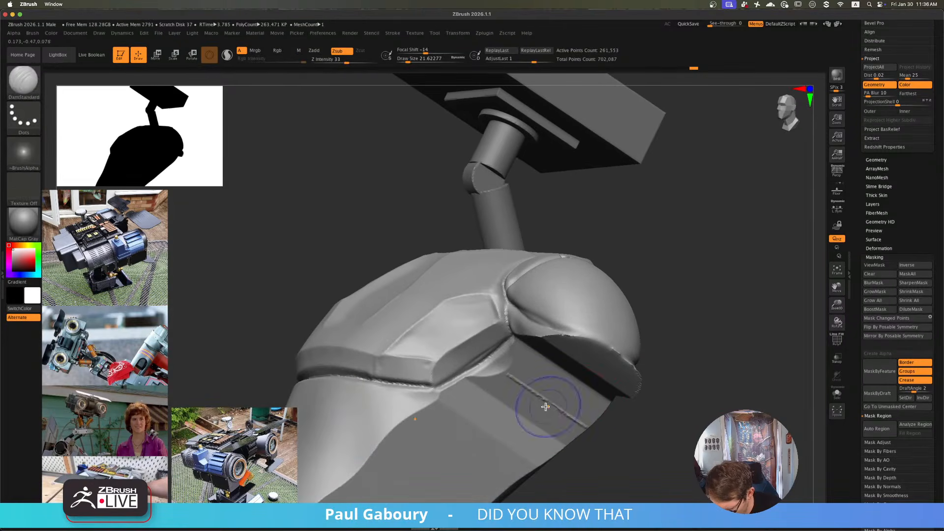
{"action": "key", "text": "shift"}
{"action": "left_click_drag", "start_coordinate": [482, 402], "coordinate": [544, 346], "text": "shift"}
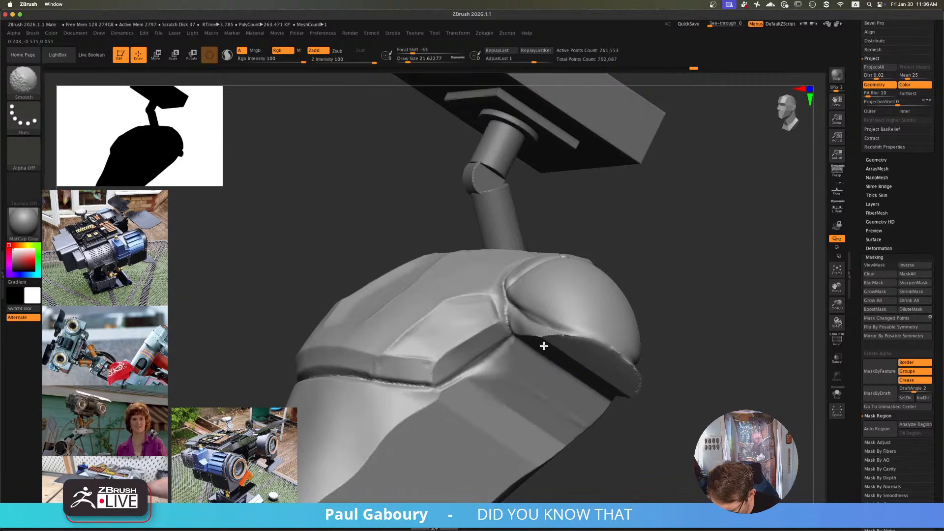
{"action": "mouse_move", "coordinate": [537, 338]}
{"action": "right_mouse_down"}
{"action": "mouse_move", "coordinate": [612, 394]}
{"action": "mouse_move", "coordinate": [564, 362]}
{"action": "right_mouse_up"}
- Fill the groove along the shoulder caps' lower edge with ClayBuildup at a draw size of about 17, re-DynaMesh, and smooth it
{"action": "key", "text": "b"}
{"action": "key", "text": "c"}
{"action": "key", "text": "b"}
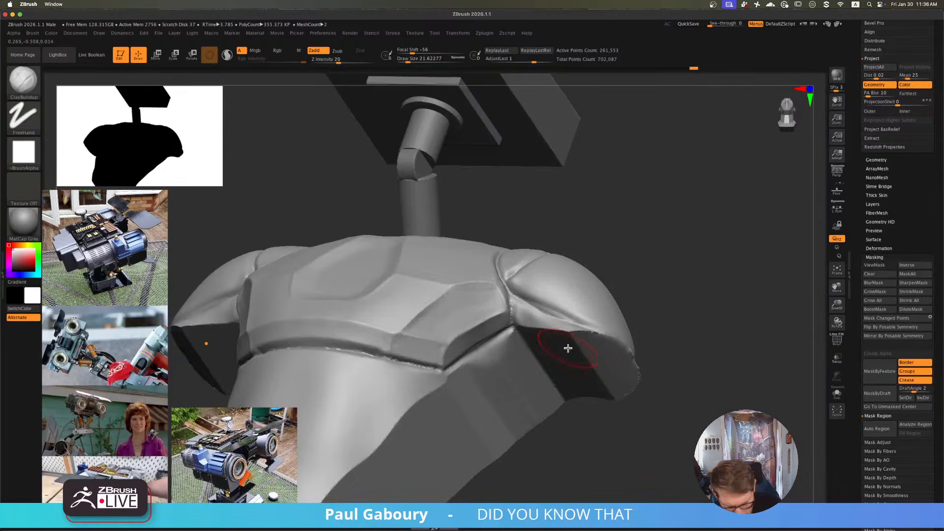
{"action": "key", "text": "s"}
{"action": "left_click_drag", "start_coordinate": [568, 349], "coordinate": [565, 347]}
{"action": "mouse_move", "coordinate": [526, 303]}
{"action": "left_mouse_down"}
{"action": "mouse_move", "coordinate": [535, 326]}
{"action": "mouse_move", "coordinate": [583, 336]}
{"action": "mouse_move", "coordinate": [579, 347]}
{"action": "mouse_move", "coordinate": [532, 314]}
{"action": "mouse_move", "coordinate": [589, 335]}
{"action": "left_mouse_up"}
{"action": "left_click_drag", "start_coordinate": [680, 276], "coordinate": [712, 328], "text": "ctrl"}
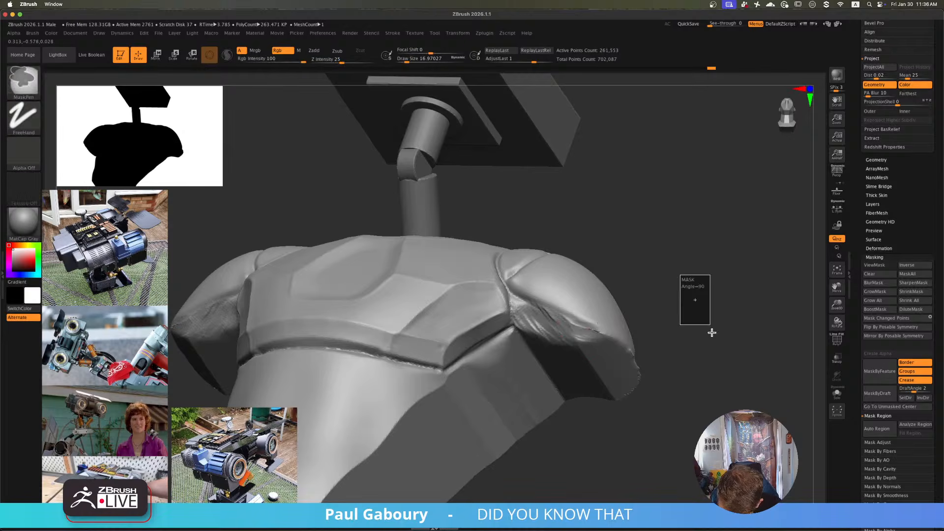
{"action": "mouse_move", "coordinate": [540, 315]}
{"action": "left_mouse_down", "text": "shift"}
{"action": "mouse_move", "coordinate": [528, 311]}
{"action": "mouse_move", "coordinate": [578, 338]}
{"action": "left_mouse_up", "text": "shift"}
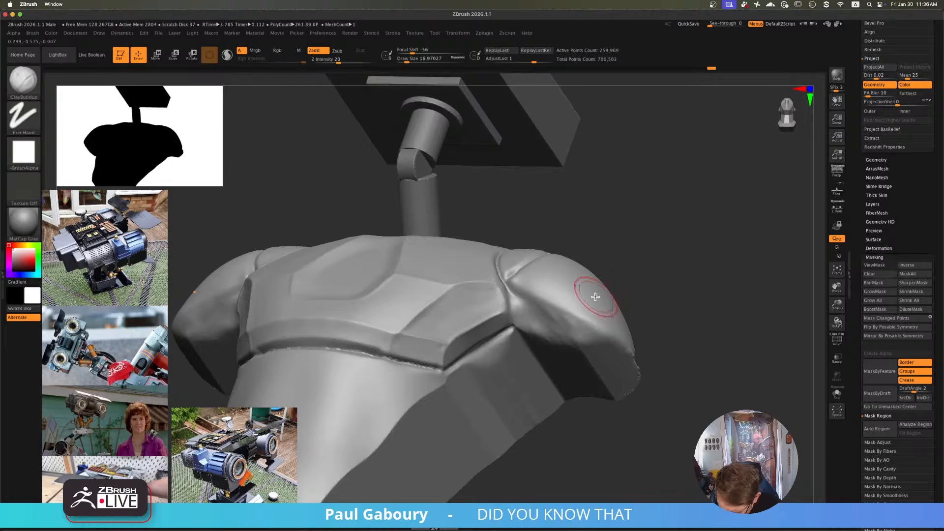
- Shave down the pointed outer tips of the shoulder caps with ClayBuildup in the front view, and re-DynaMesh
{"action": "mouse_move", "coordinate": [656, 300]}
{"action": "left_mouse_down", "text": "shift"}
{"action": "mouse_move", "coordinate": [644, 348]}
{"action": "mouse_move", "coordinate": [655, 372]}
{"action": "left_mouse_up", "text": "shift"}
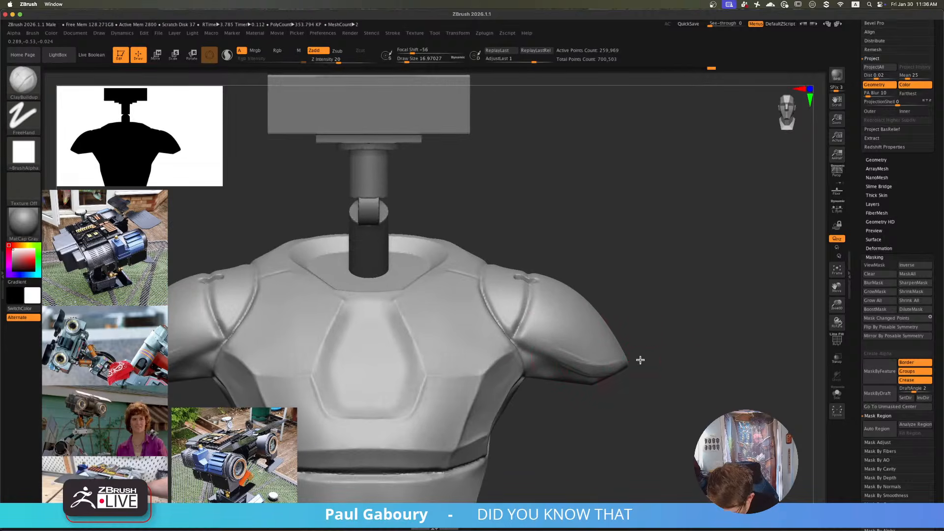
{"action": "left_click_drag", "start_coordinate": [641, 360], "coordinate": [642, 362]}
{"action": "left_click_drag", "start_coordinate": [642, 364], "coordinate": [628, 350], "text": "alt"}
{"action": "mouse_move", "coordinate": [669, 310]}
{"action": "left_mouse_down", "text": "ctrl"}
{"action": "mouse_move", "coordinate": [707, 377]}
{"action": "mouse_move", "coordinate": [683, 339]}
{"action": "left_mouse_up", "text": "ctrl"}
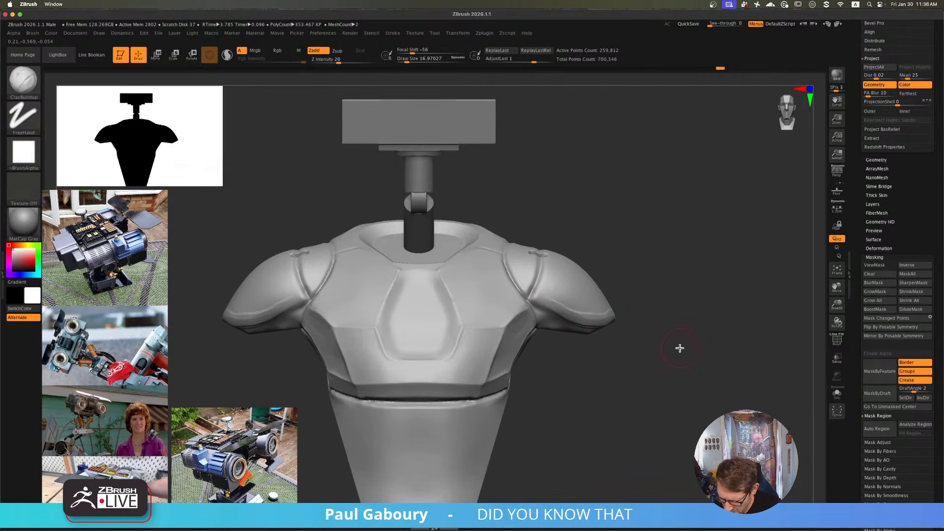
{"action": "key", "text": "shift"}
{"action": "right_click_drag", "start_coordinate": [604, 307], "coordinate": [607, 329], "text": "ctrl"}
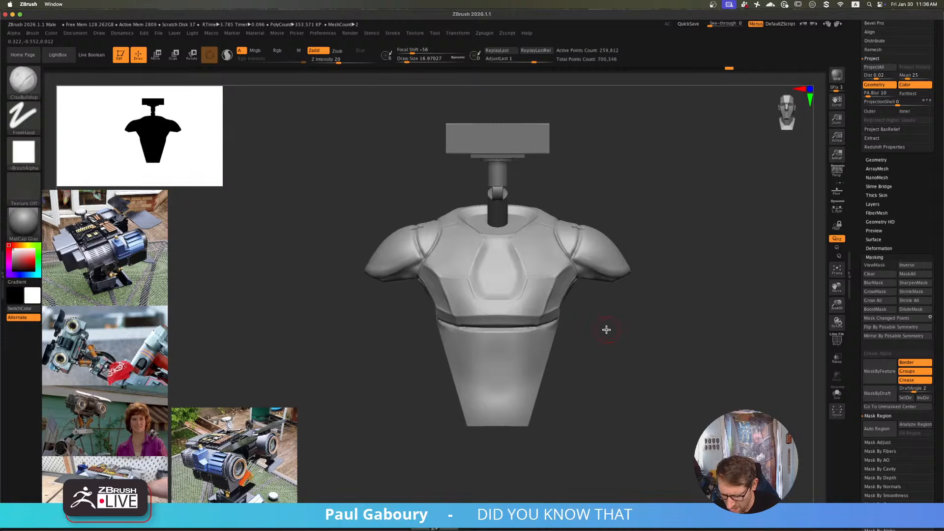
- Bevel both lower corners of the waist with small diagonal ClipCurve cuts, and re-DynaMesh
{"action": "right_click_drag", "start_coordinate": [527, 395], "coordinate": [557, 384]}
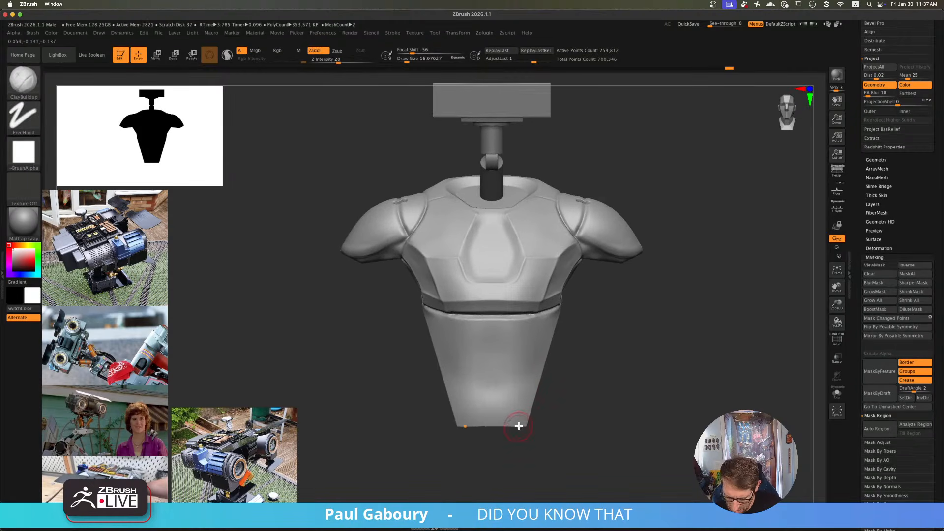
{"action": "left_click_drag", "start_coordinate": [569, 381], "coordinate": [495, 458], "text": "ctrl+shift"}
{"action": "key", "text": "ctrl+z"}
{"action": "left_click_drag", "start_coordinate": [568, 377], "coordinate": [487, 470], "text": "ctrl+shift"}
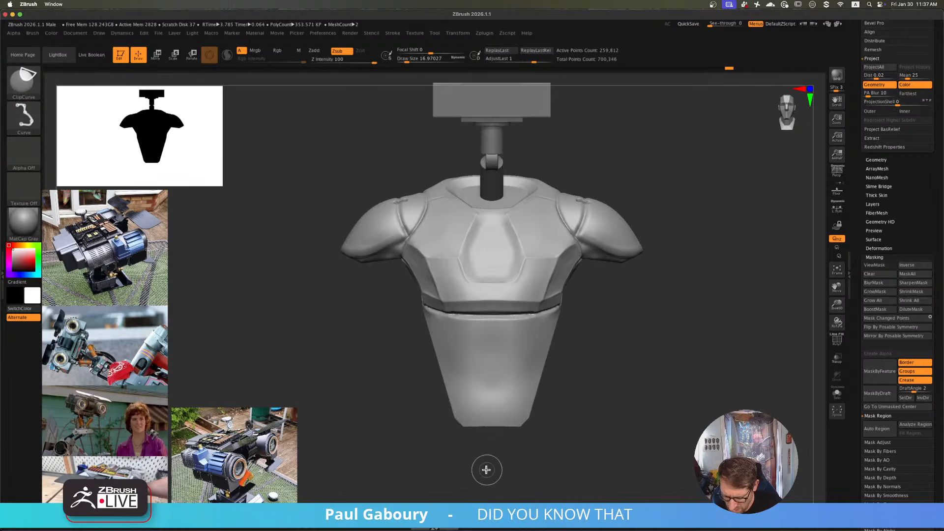
{"action": "left_click_drag", "start_coordinate": [607, 402], "coordinate": [630, 450], "text": "ctrl"}
{"action": "right_click_drag", "start_coordinate": [552, 428], "coordinate": [537, 440], "text": "alt"}
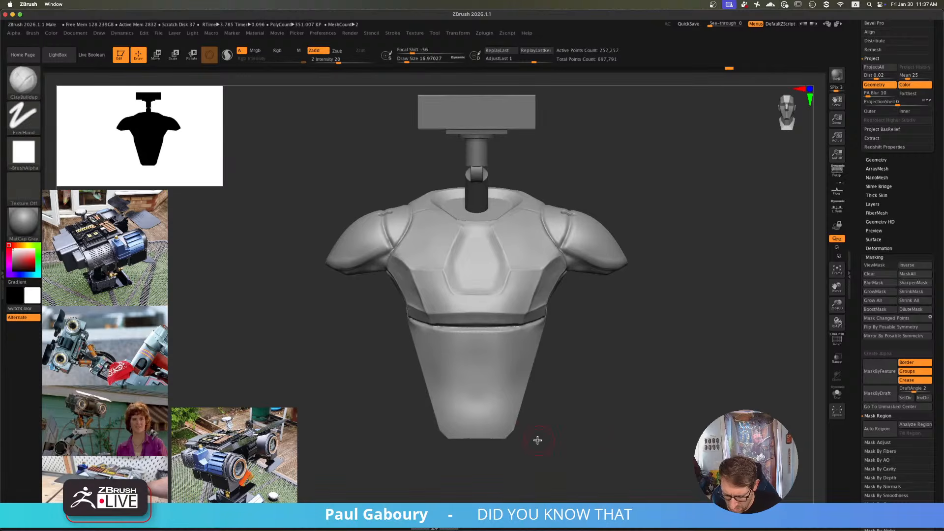
- Polish tapered vertical planes down both sides of the abdomen with hPolish at a draw size of about 25
{"action": "key", "text": "b"}
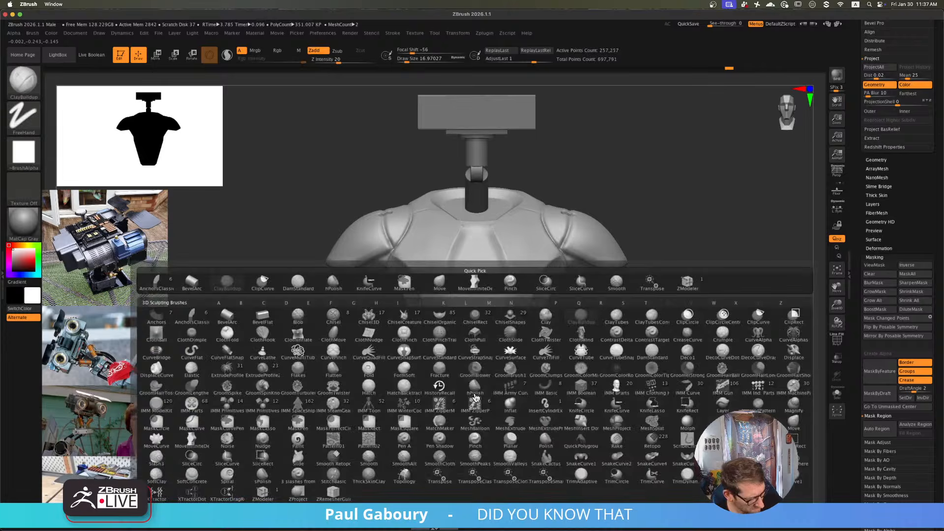
{"action": "key", "text": "h"}
{"action": "key", "text": "p"}
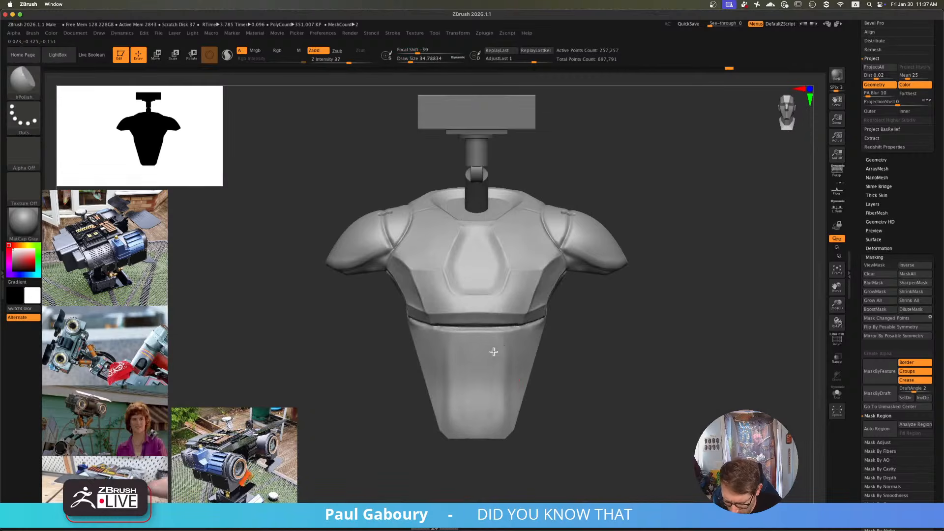
{"action": "left_click_drag", "start_coordinate": [450, 349], "coordinate": [451, 351]}
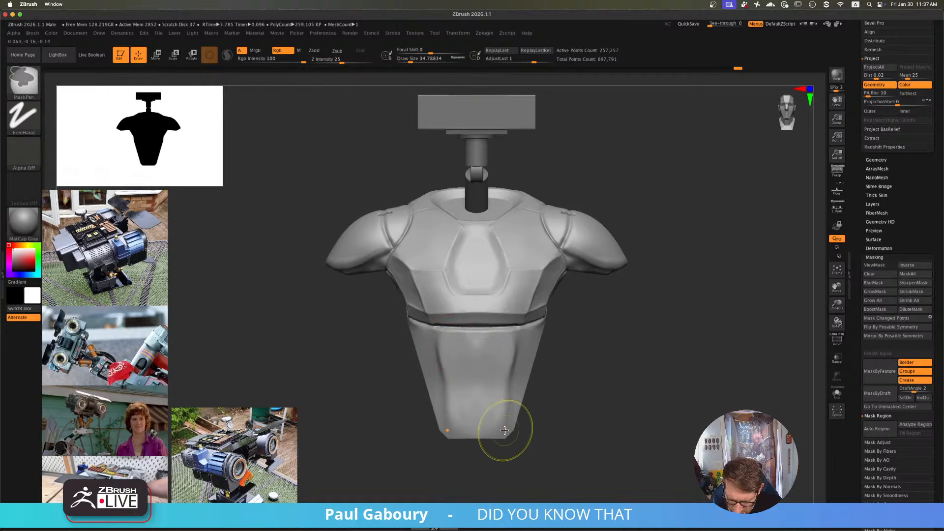
{"action": "key", "text": "ctrl+z"}
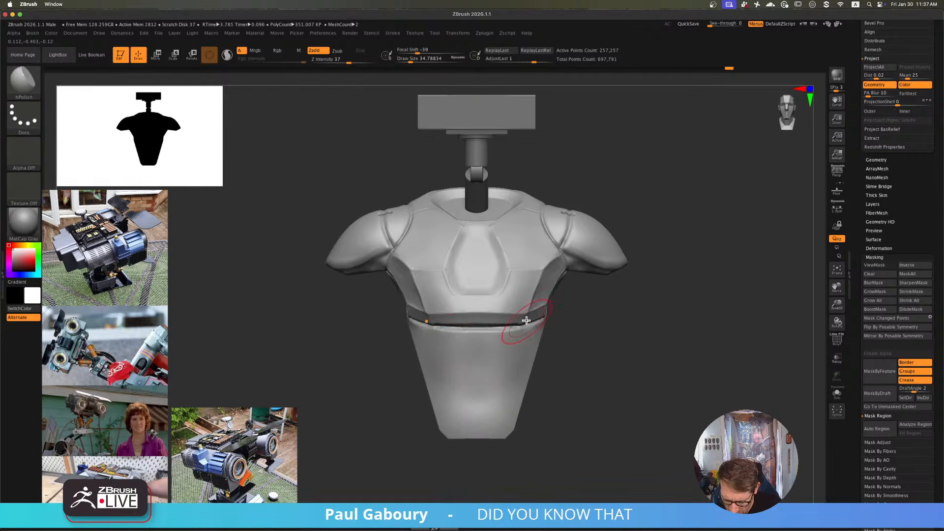
{"action": "key", "text": "s"}
{"action": "left_click_drag", "start_coordinate": [481, 376], "coordinate": [478, 377]}
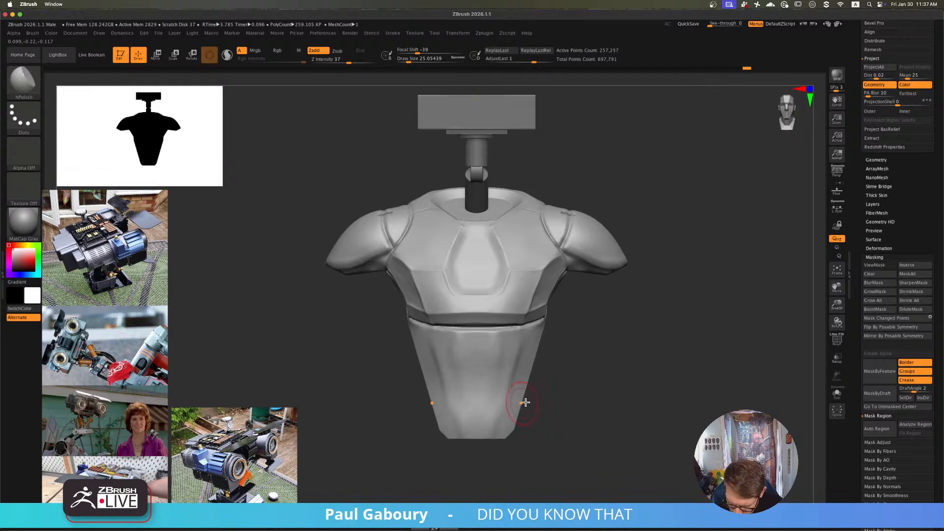
{"action": "right_click_drag", "start_coordinate": [525, 403], "coordinate": [510, 416]}
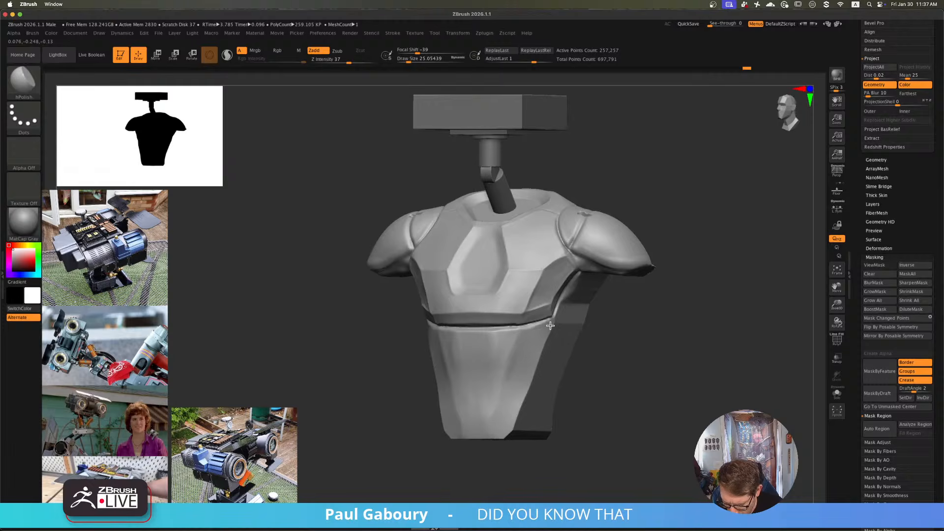
- Refine the abdomen's central facets with hPolish at draw sizes of about 14.2 and 23.3, and re-DynaMesh
{"action": "mouse_move", "coordinate": [551, 325]}
{"action": "right_mouse_down"}
{"action": "mouse_move", "coordinate": [565, 390]}
{"action": "mouse_move", "coordinate": [555, 407]}
{"action": "mouse_move", "coordinate": [512, 370]}
{"action": "right_mouse_up"}
{"action": "key", "text": "s"}
{"action": "left_click_drag", "start_coordinate": [494, 337], "coordinate": [492, 337]}
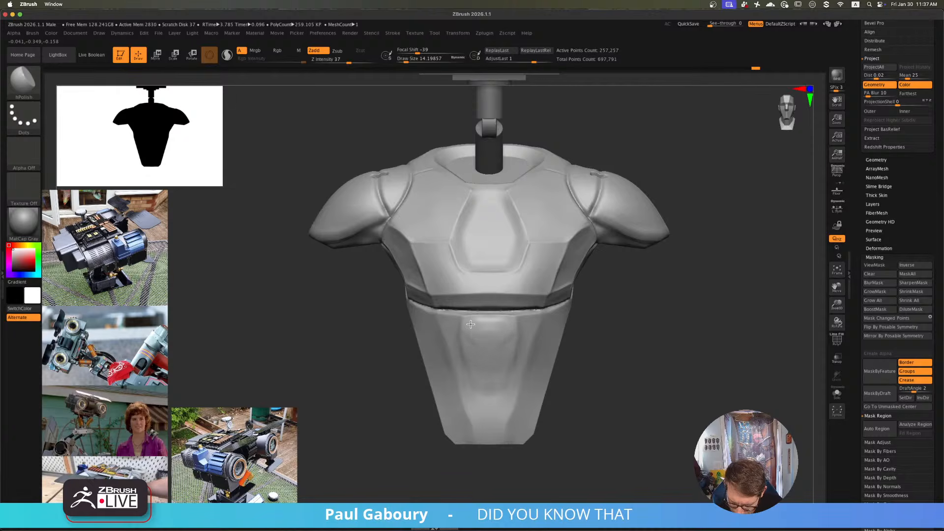
{"action": "key", "text": "]"}
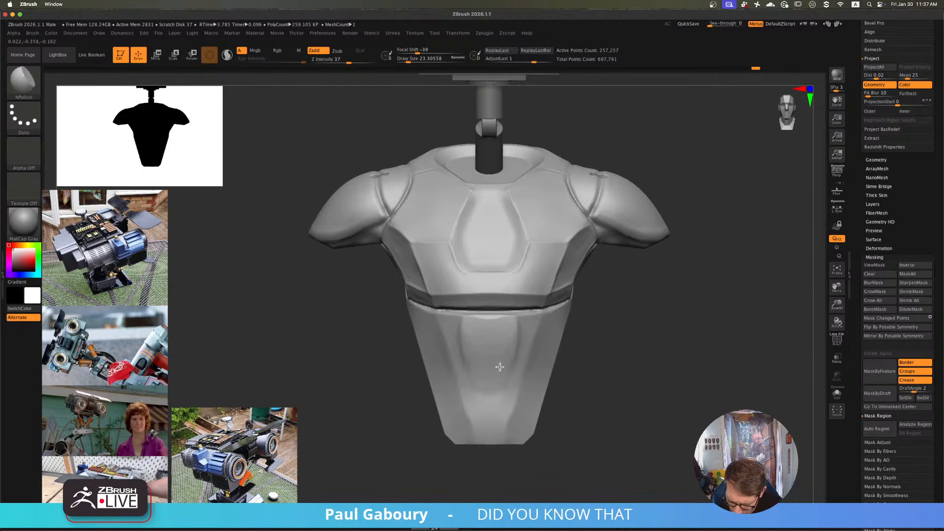
{"action": "left_click_drag", "start_coordinate": [632, 365], "coordinate": [662, 429], "text": "ctrl"}
- Carve vertical creases along the abdomen's central panel with DamStandard at a draw size of about 23.3, and re-DynaMesh
{"action": "right_click_drag", "start_coordinate": [535, 363], "coordinate": [504, 344]}
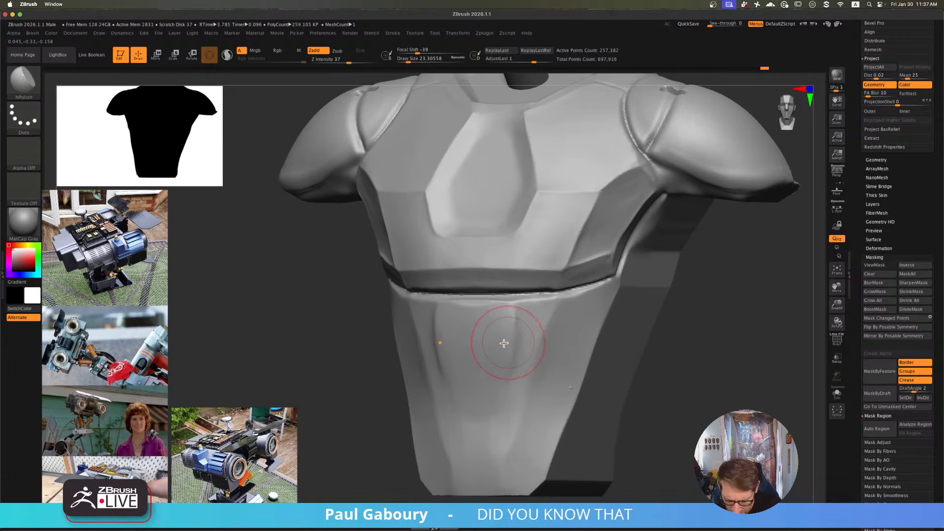
{"action": "key", "text": "b"}
{"action": "key", "text": "d"}
{"action": "key", "text": "s"}
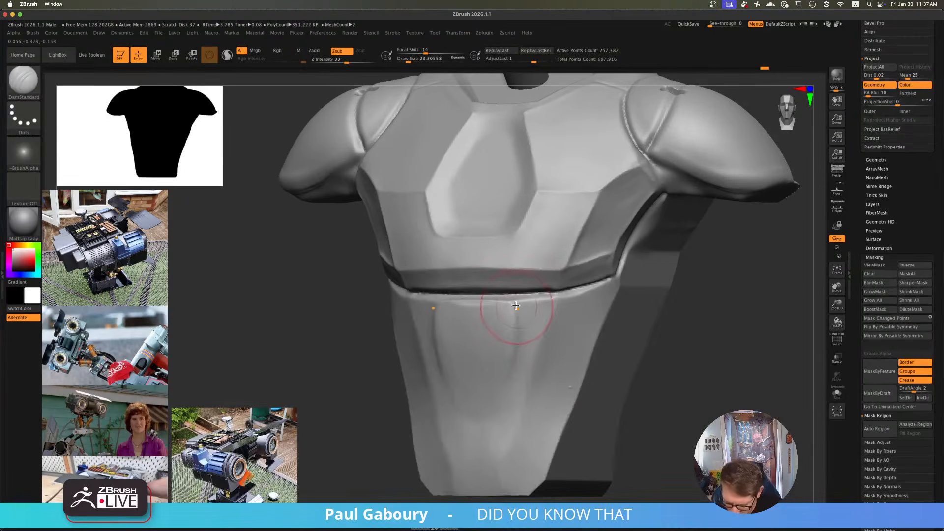
{"action": "left_click_drag", "start_coordinate": [514, 338], "coordinate": [510, 400]}
{"action": "left_click_drag", "start_coordinate": [512, 356], "coordinate": [505, 421]}
{"action": "right_click_drag", "start_coordinate": [507, 418], "coordinate": [597, 390], "text": "ctrl"}
{"action": "left_click_drag", "start_coordinate": [597, 390], "coordinate": [616, 429], "text": "ctrl"}
- Soften the abdomen's vertical creases with the Smooth brush
{"action": "mouse_move", "coordinate": [544, 406]}
{"action": "right_mouse_down"}
{"action": "mouse_move", "coordinate": [489, 362]}
{"action": "mouse_move", "coordinate": [473, 408]}
{"action": "right_mouse_up"}
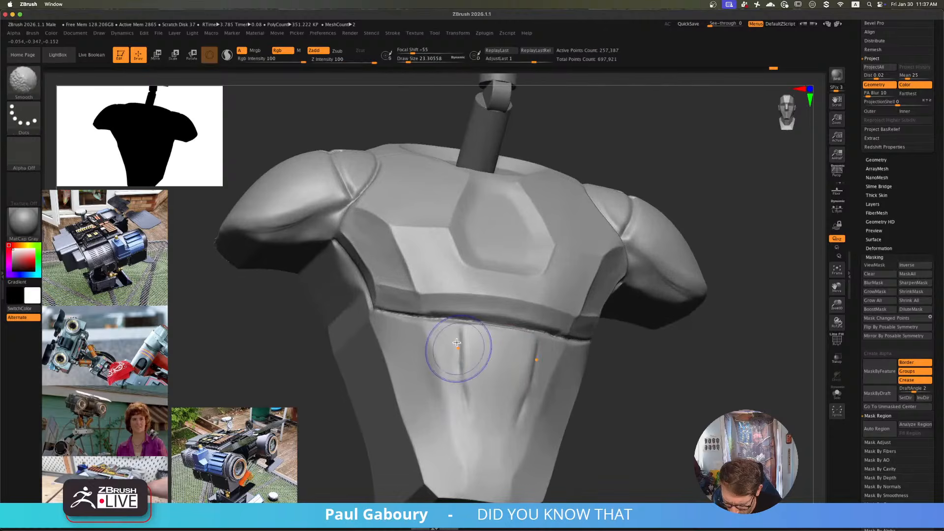
{"action": "left_click_drag", "start_coordinate": [460, 351], "coordinate": [474, 431], "text": "shift"}
{"action": "mouse_move", "coordinate": [474, 431]}
{"action": "right_mouse_down", "text": "ctrl"}
{"action": "mouse_move", "coordinate": [495, 390]}
{"action": "mouse_move", "coordinate": [560, 386]}
{"action": "mouse_move", "coordinate": [569, 414]}
{"action": "right_mouse_up", "text": "ctrl"}
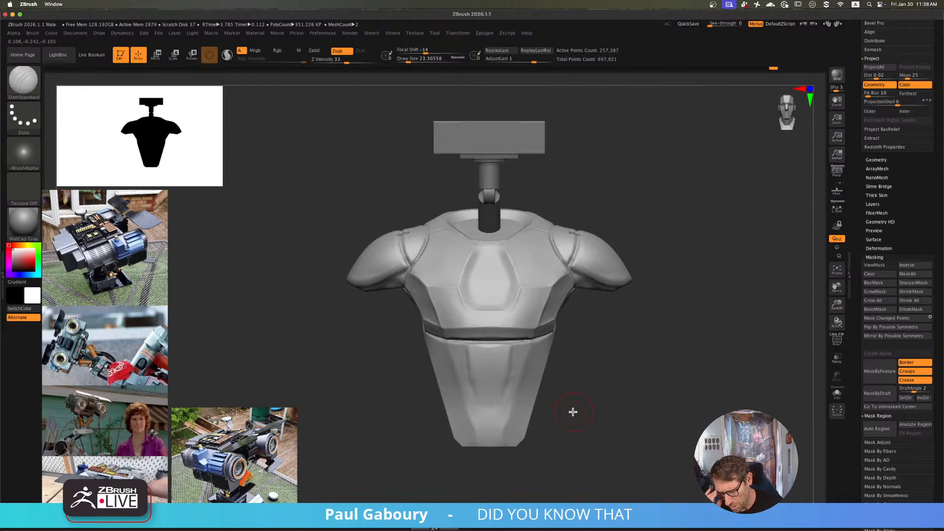
- Reset the gizmo's orientation in the side view and drag out a duplicate of the torso straight behind the original
{"action": "right_click_drag", "start_coordinate": [516, 320], "coordinate": [569, 348]}
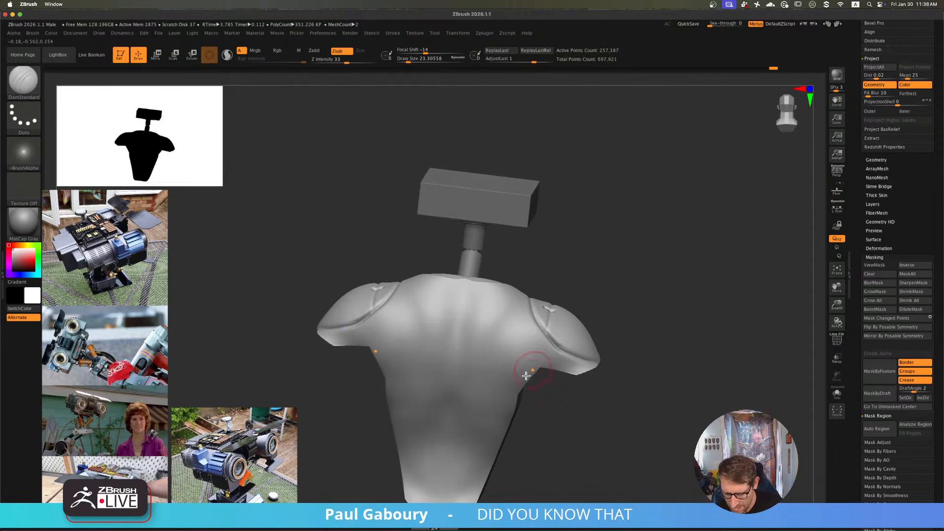
{"action": "right_click_drag", "start_coordinate": [525, 378], "coordinate": [567, 348]}
{"action": "key", "text": "w"}
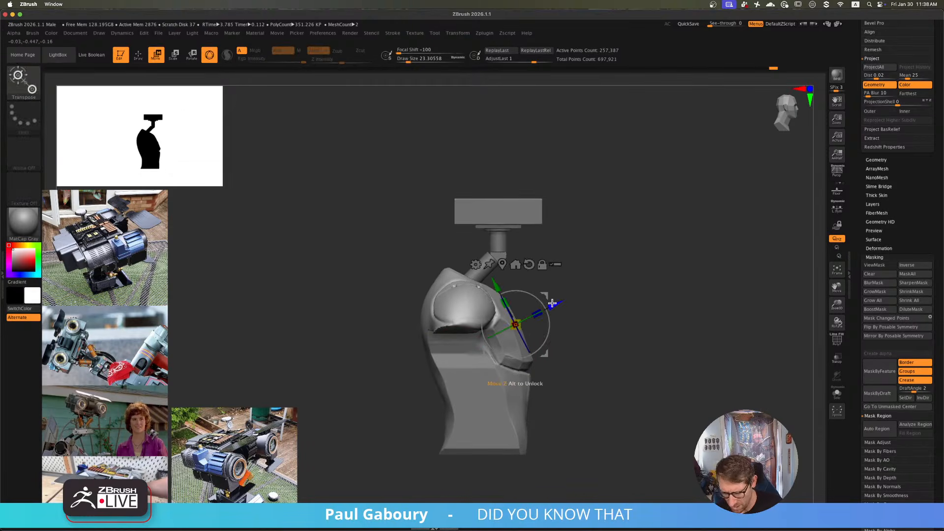
{"action": "left_click", "coordinate": [530, 264]}
{"action": "left_click_drag", "start_coordinate": [561, 324], "coordinate": [497, 350], "text": "ctrl"}
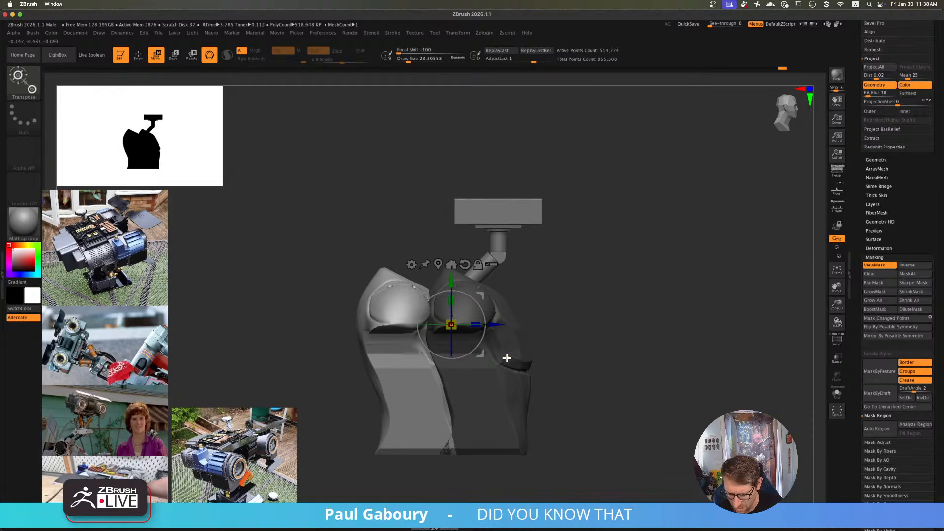
{"action": "scroll", "coordinate": [862, 175], "scroll_direction": "up", "scroll_amount": 10}
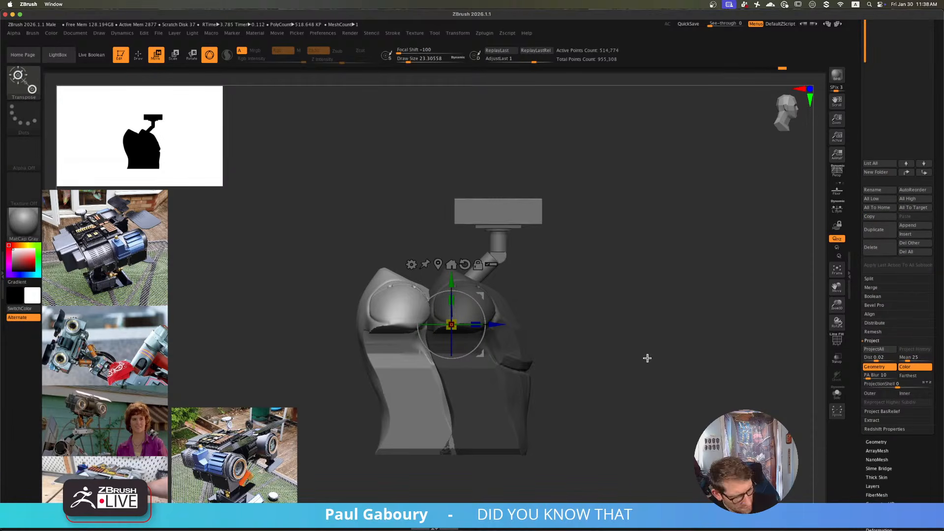
- Display the polygroups and split the duplicated torso from the original into its own subtool
{"action": "key", "text": "shift+f"}
{"action": "mouse_move", "coordinate": [630, 361]}
{"action": "left_mouse_down"}
{"action": "mouse_move", "coordinate": [586, 367]}
{"action": "mouse_move", "coordinate": [571, 382]}
{"action": "mouse_move", "coordinate": [622, 350]}
{"action": "left_mouse_up"}
{"action": "scroll", "coordinate": [881, 270], "scroll_direction": "up", "scroll_amount": 5}
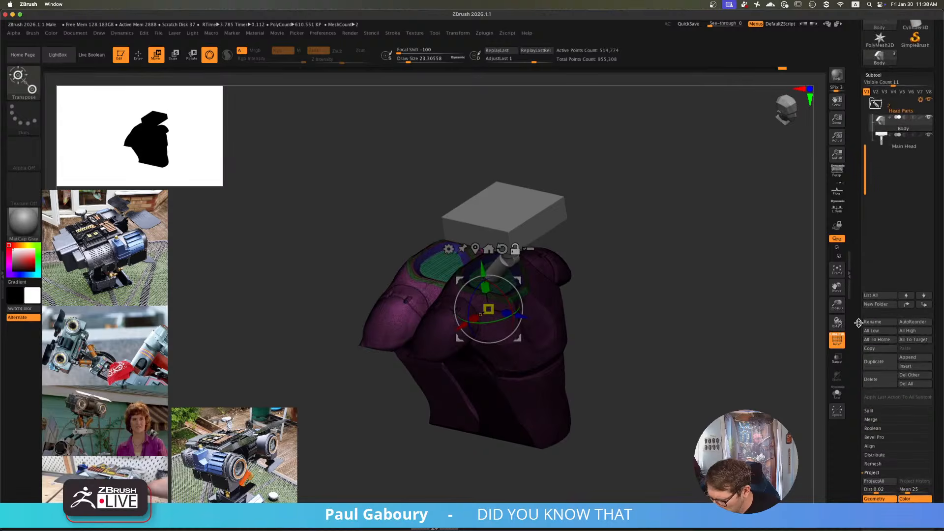
{"action": "left_click", "coordinate": [869, 392]}
{"action": "left_click", "coordinate": [909, 410]}
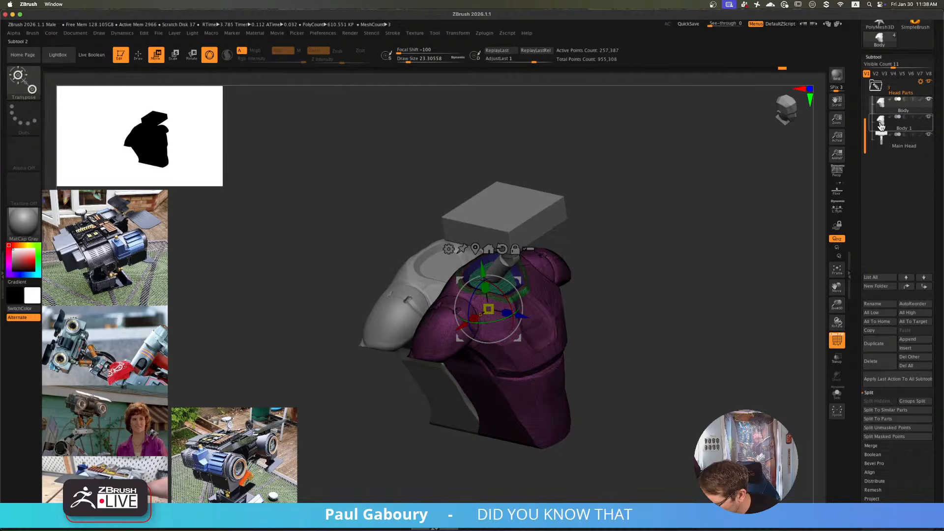
- Select the Body 1 subtool and rename it Back Item
{"action": "left_click", "coordinate": [909, 124]}
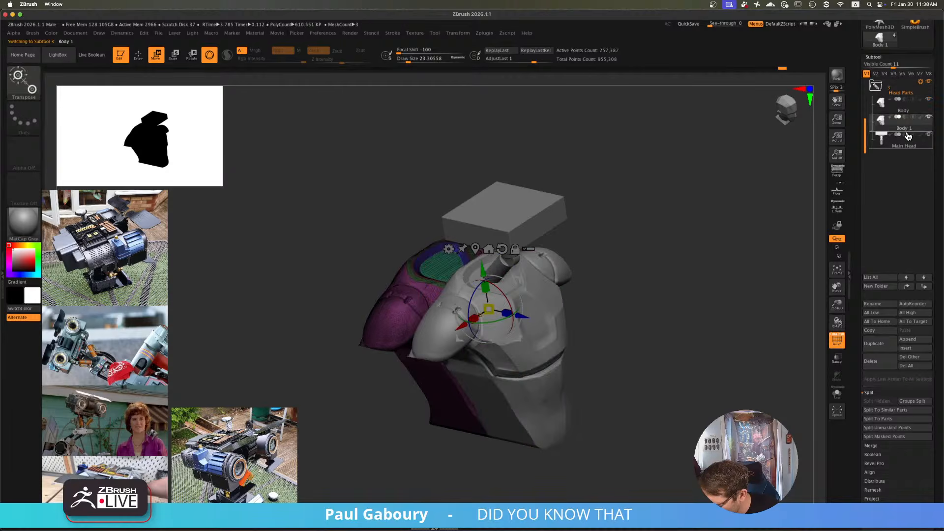
{"action": "left_click", "coordinate": [880, 304]}
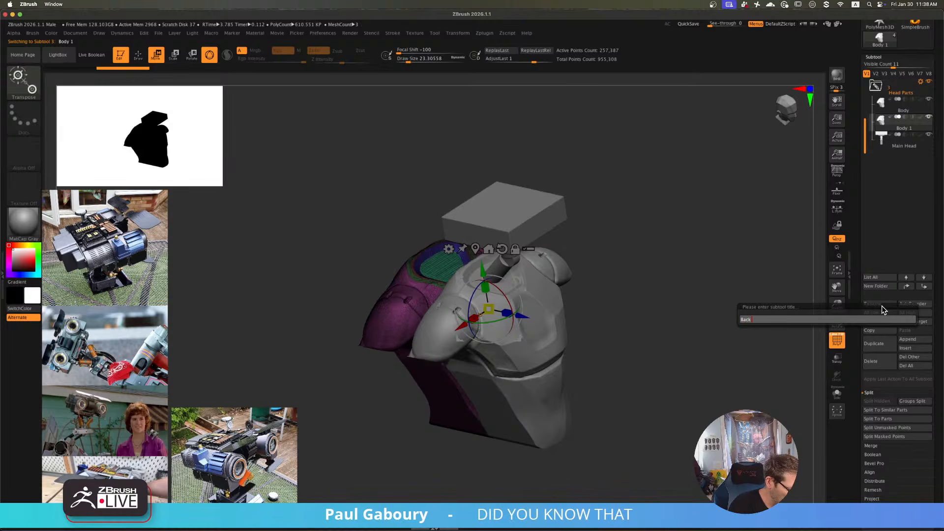
{"action": "key", "text": "Return"}
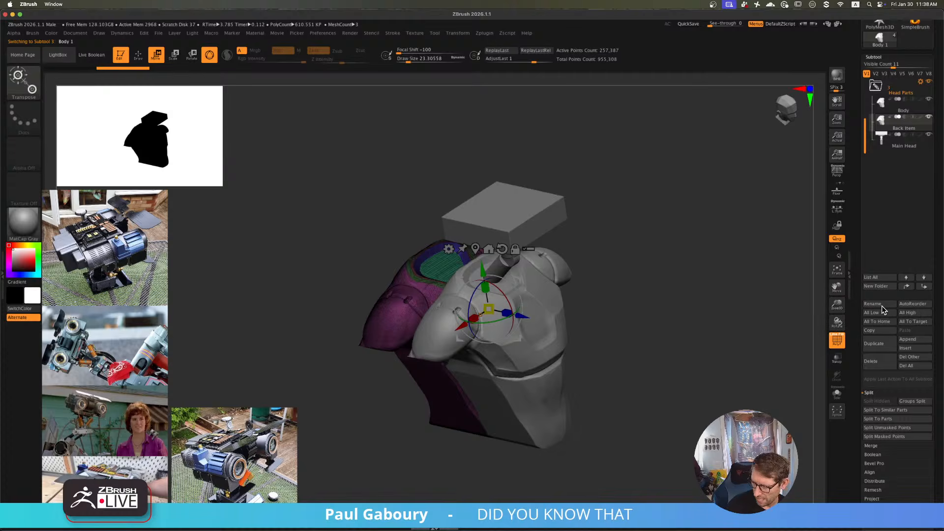
- Set up the gizmo on Back Item and replace its mesh with a primitive cube
{"action": "left_click_drag", "start_coordinate": [609, 352], "coordinate": [624, 314], "text": "shift"}
{"action": "left_click", "coordinate": [513, 235]}
{"action": "left_click", "coordinate": [503, 275]}
{"action": "left_click", "coordinate": [474, 276]}
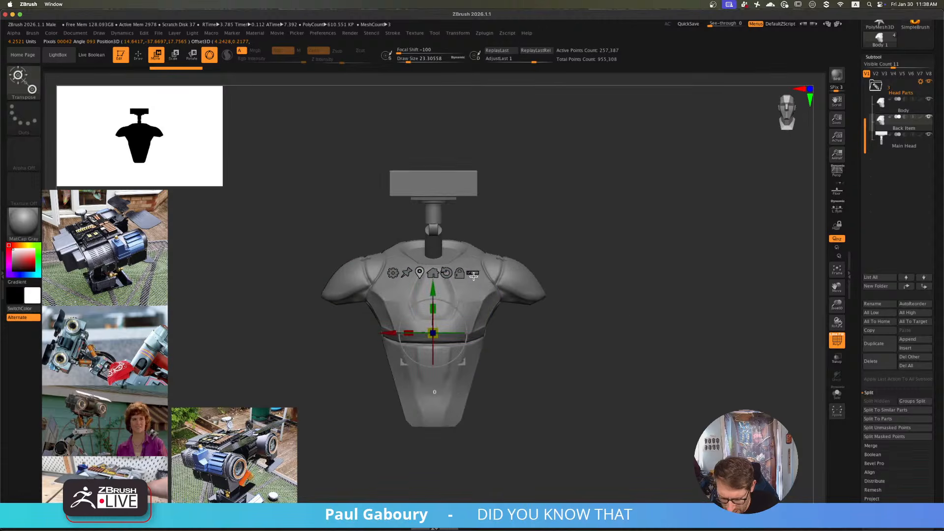
{"action": "left_click_drag", "start_coordinate": [545, 291], "coordinate": [618, 336], "text": "alt"}
{"action": "left_click_drag", "start_coordinate": [618, 336], "coordinate": [573, 249]}
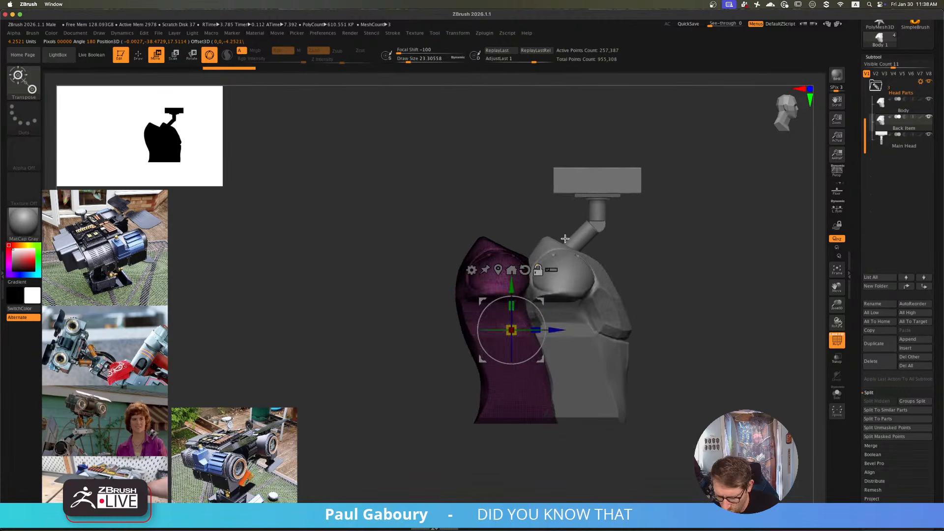
{"action": "left_click", "coordinate": [473, 270]}
{"action": "left_click", "coordinate": [549, 274]}
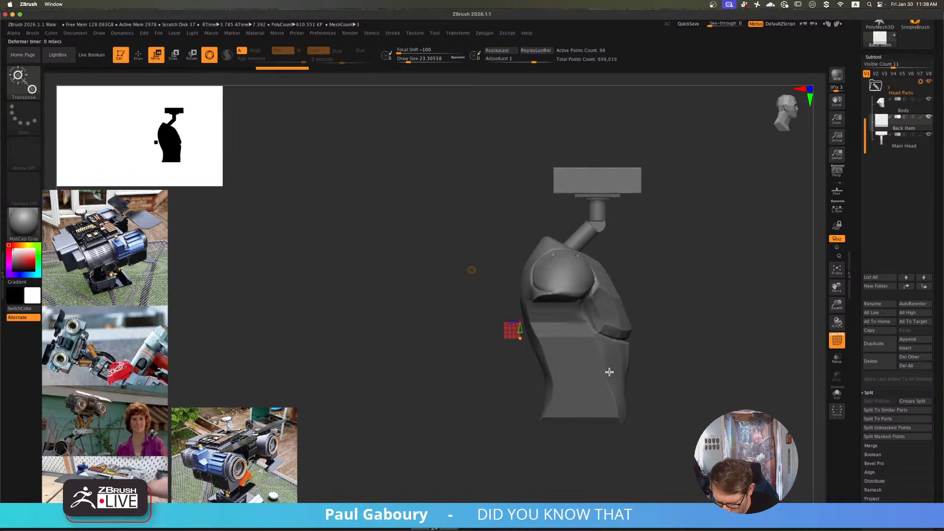
- Raise the small cube behind the upper back and scale it up to slightly more than the head's width
{"action": "left_click_drag", "start_coordinate": [516, 333], "coordinate": [540, 304]}
{"action": "right_click_drag", "start_coordinate": [539, 302], "coordinate": [527, 373], "text": "alt"}
{"action": "left_click_drag", "start_coordinate": [438, 283], "coordinate": [491, 185]}
{"action": "right_click_drag", "start_coordinate": [515, 215], "coordinate": [537, 274], "text": "alt"}
{"action": "mouse_move", "coordinate": [630, 347]}
{"action": "right_mouse_down", "text": "shift"}
{"action": "mouse_move", "coordinate": [589, 326]}
{"action": "mouse_move", "coordinate": [596, 343]}
{"action": "mouse_move", "coordinate": [603, 331]}
{"action": "mouse_move", "coordinate": [625, 349]}
{"action": "right_mouse_up", "text": "shift"}
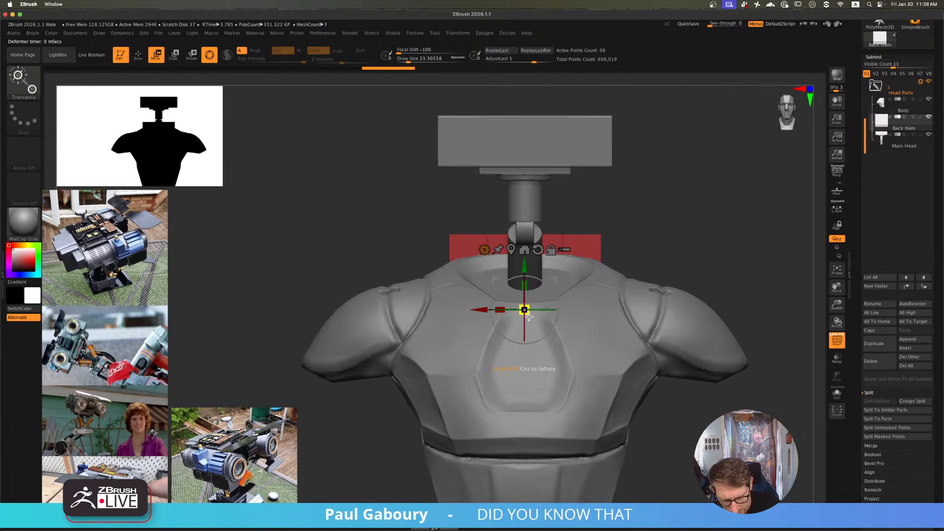
{"action": "left_click_drag", "start_coordinate": [534, 319], "coordinate": [555, 316]}
- Lower the cube slightly and adjust its depth so it overlaps the back of the torso
{"action": "right_click_drag", "start_coordinate": [618, 351], "coordinate": [593, 348], "text": "ctrl"}
{"action": "right_click_drag", "start_coordinate": [593, 349], "coordinate": [618, 348]}
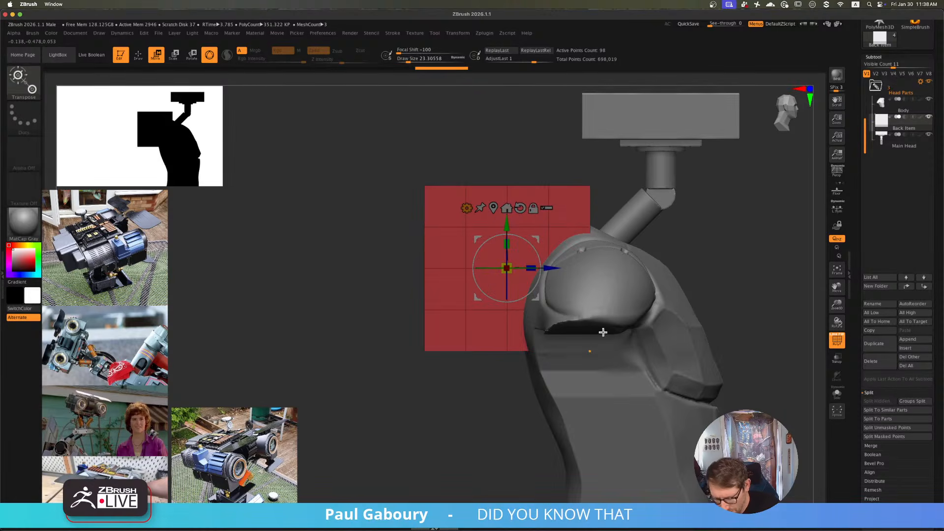
{"action": "left_click_drag", "start_coordinate": [508, 224], "coordinate": [507, 238]}
{"action": "mouse_move", "coordinate": [635, 311]}
{"action": "right_mouse_down", "text": "alt"}
{"action": "mouse_move", "coordinate": [613, 340]}
{"action": "mouse_move", "coordinate": [623, 322]}
{"action": "right_mouse_up", "text": "alt"}
{"action": "left_click_drag", "start_coordinate": [574, 287], "coordinate": [547, 292]}
{"action": "right_click_drag", "start_coordinate": [648, 352], "coordinate": [580, 362], "text": "ctrl"}
{"action": "right_click_drag", "start_coordinate": [580, 363], "coordinate": [607, 366], "text": "ctrl"}
{"action": "right_click_drag", "start_coordinate": [523, 313], "coordinate": [526, 339], "text": "ctrl"}
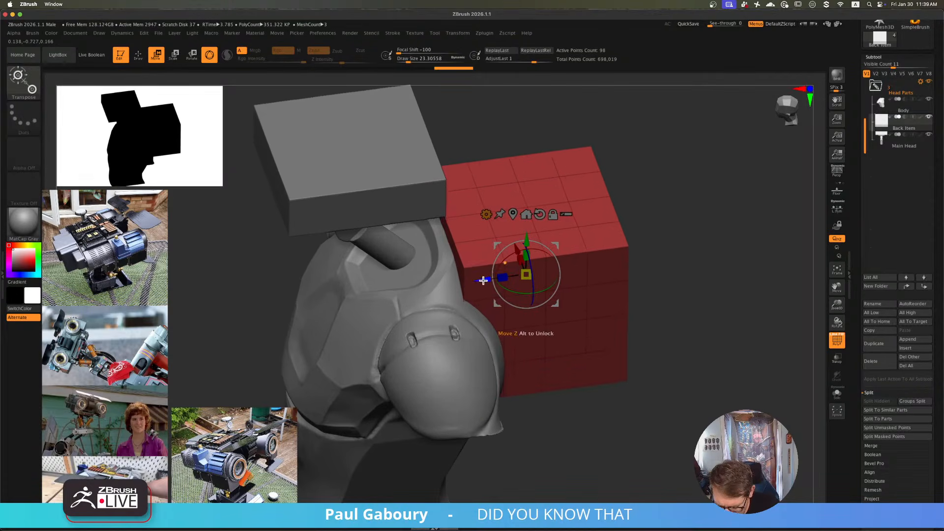
{"action": "left_click_drag", "start_coordinate": [482, 278], "coordinate": [493, 279]}
{"action": "right_click_drag", "start_coordinate": [559, 333], "coordinate": [613, 359]}
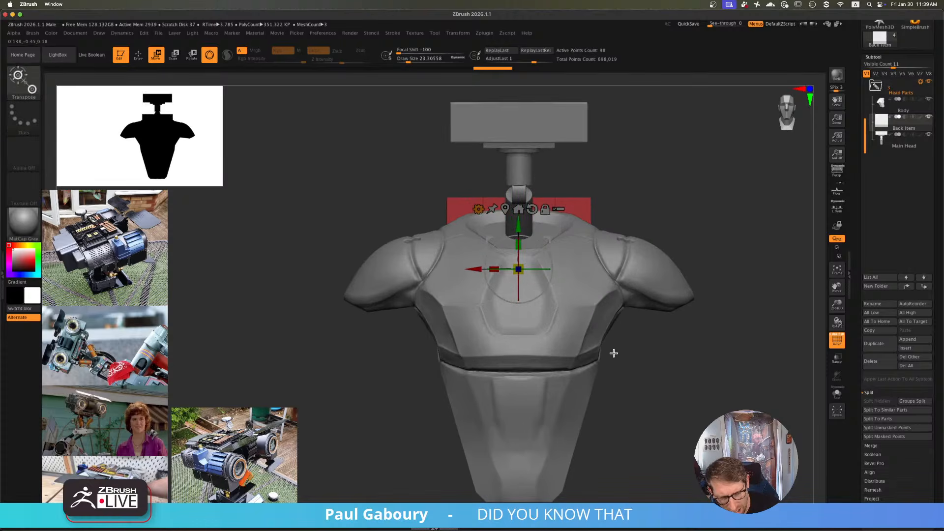
- Convert the back cube into a dense DynaMesh
{"action": "key", "text": "ctrl"}
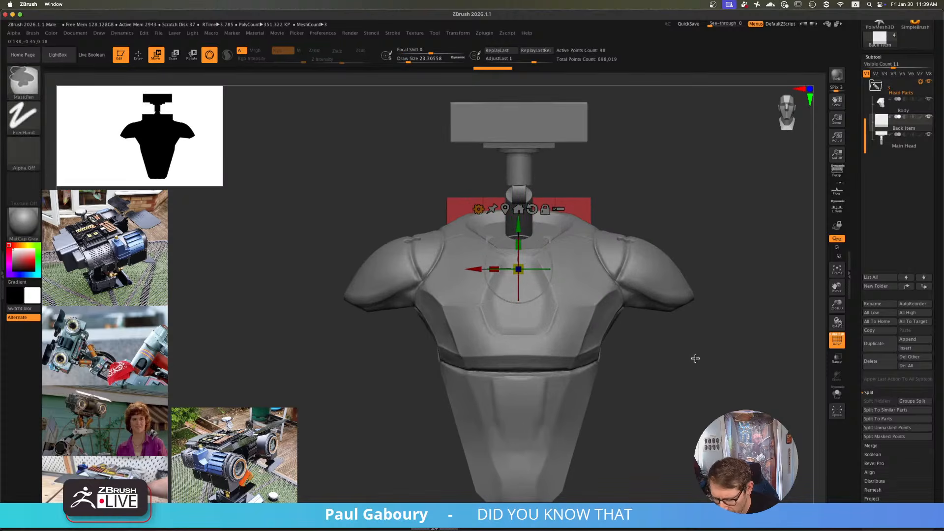
{"action": "left_click_drag", "start_coordinate": [697, 354], "coordinate": [731, 404], "text": "ctrl"}
{"action": "right_click_drag", "start_coordinate": [691, 343], "coordinate": [683, 386], "text": "alt"}
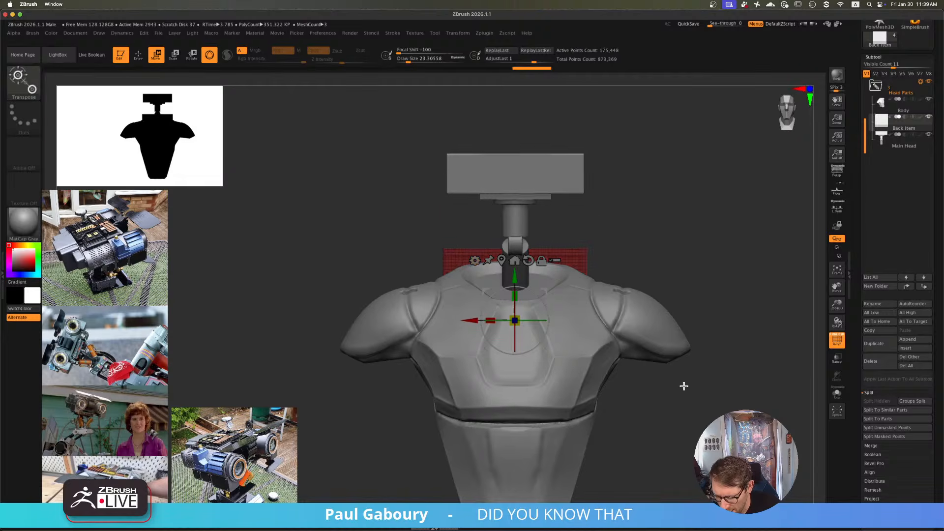
- Choose the BevelArc brush with a draw size of about 46.2 and turn off the polyframe display
{"action": "key", "text": "q"}
{"action": "right_click_drag", "start_coordinate": [684, 349], "coordinate": [647, 335]}
{"action": "mouse_move", "coordinate": [635, 246]}
{"action": "right_mouse_down", "text": "ctrl"}
{"action": "mouse_move", "coordinate": [624, 270]}
{"action": "mouse_move", "coordinate": [563, 294]}
{"action": "right_mouse_up", "text": "ctrl"}
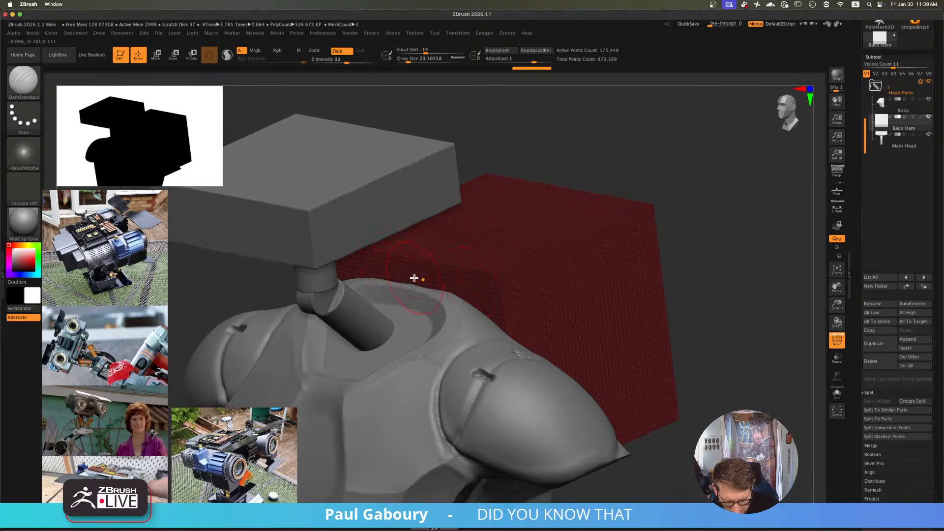
{"action": "mouse_move", "coordinate": [414, 278]}
{"action": "right_mouse_down"}
{"action": "mouse_move", "coordinate": [436, 268]}
{"action": "mouse_move", "coordinate": [563, 279]}
{"action": "mouse_move", "coordinate": [542, 292]}
{"action": "right_mouse_up"}
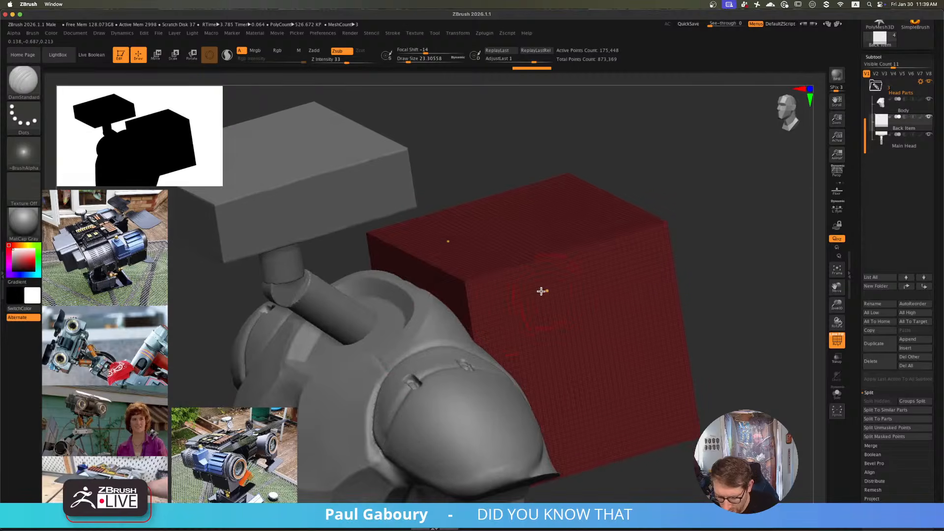
{"action": "key", "text": "b"}
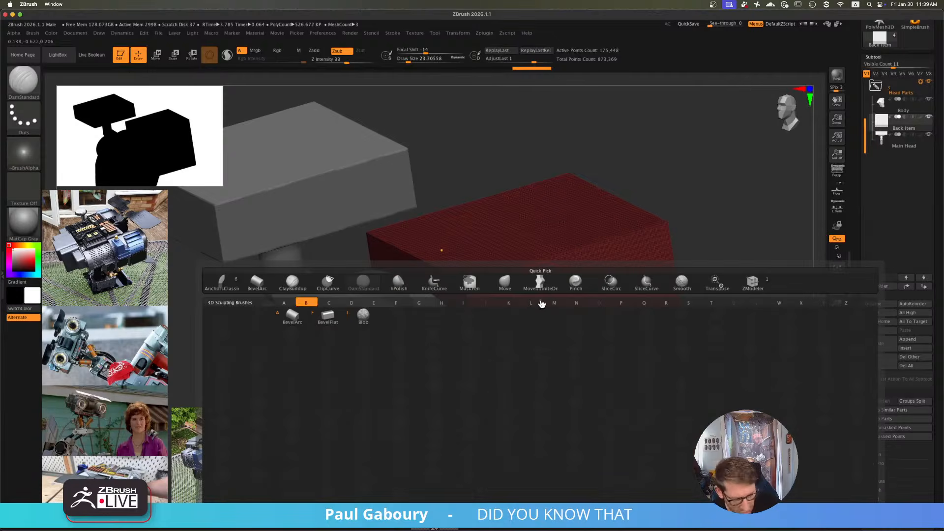
{"action": "left_click", "coordinate": [296, 319]}
{"action": "key", "text": "shift+f"}
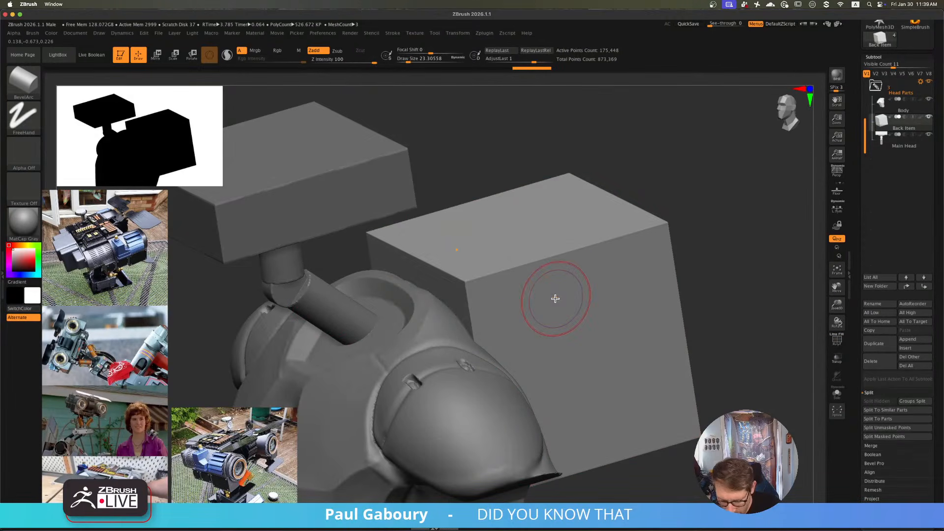
{"action": "key", "text": "s"}
{"action": "right_click_drag", "start_coordinate": [548, 298], "coordinate": [544, 302]}
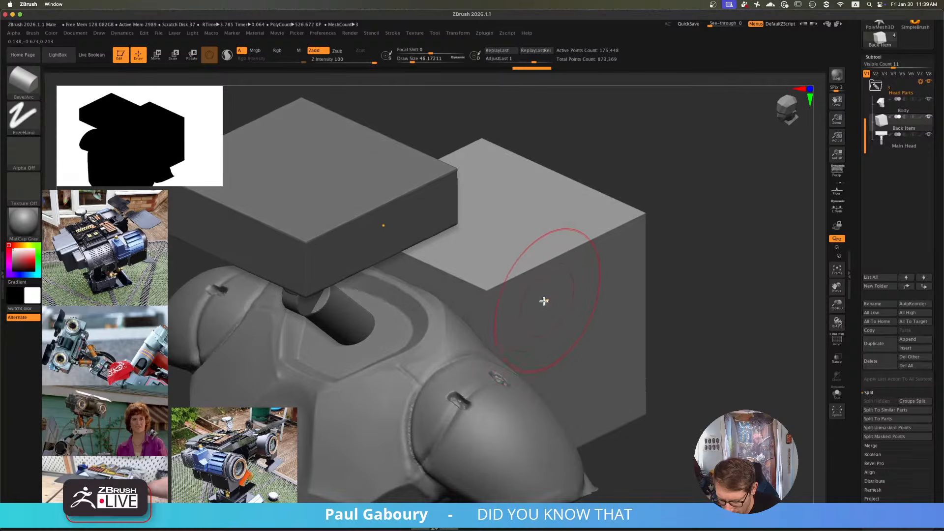
- Try beveling the back block's upper side edges, undoing each attempt
{"action": "left_click_drag", "start_coordinate": [532, 314], "coordinate": [501, 251]}
{"action": "left_click_drag", "start_coordinate": [468, 289], "coordinate": [632, 208]}
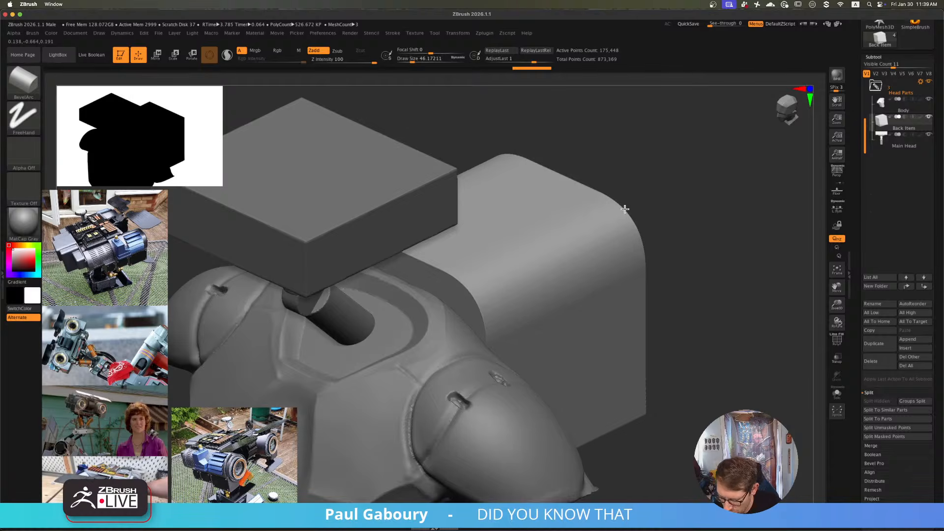
{"action": "right_click_drag", "start_coordinate": [720, 336], "coordinate": [662, 300], "text": "ctrl"}
{"action": "key", "text": "ctrl+z"}
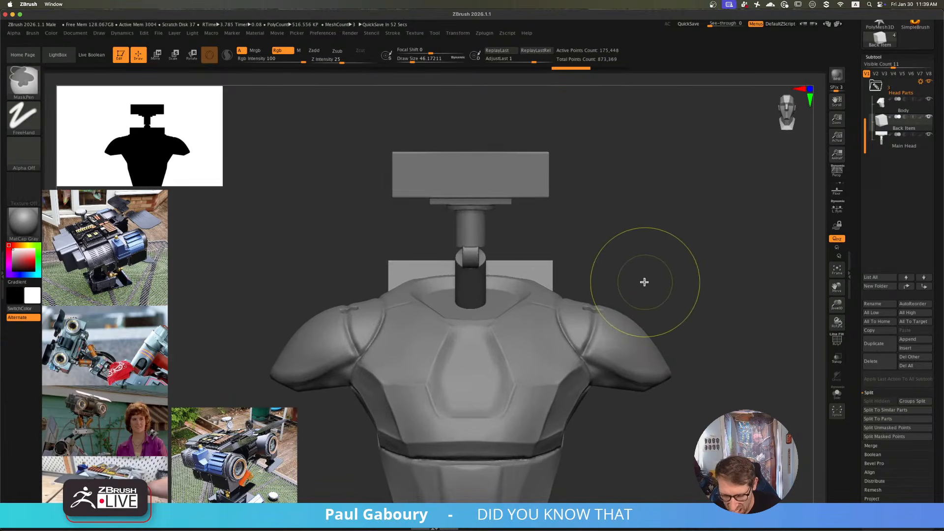
{"action": "left_click_drag", "start_coordinate": [509, 235], "coordinate": [609, 337]}
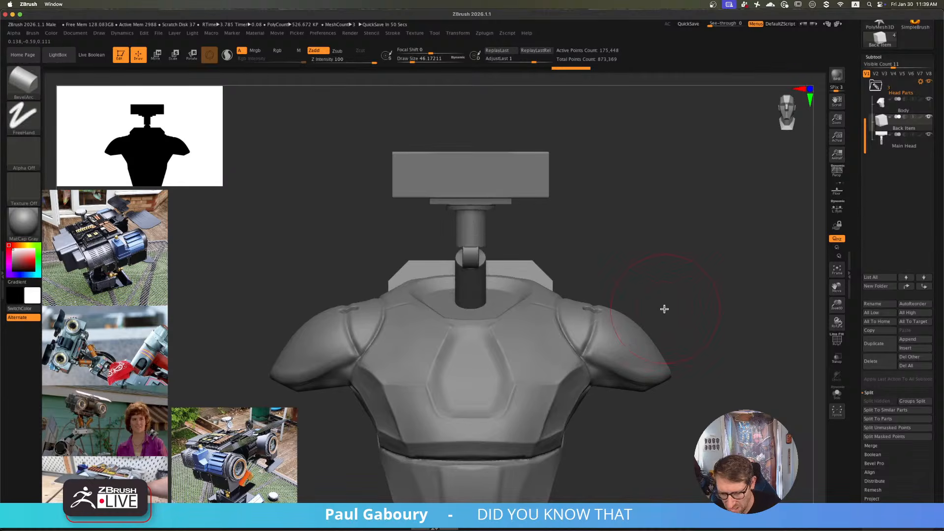
{"action": "key", "text": "ctrl+z"}
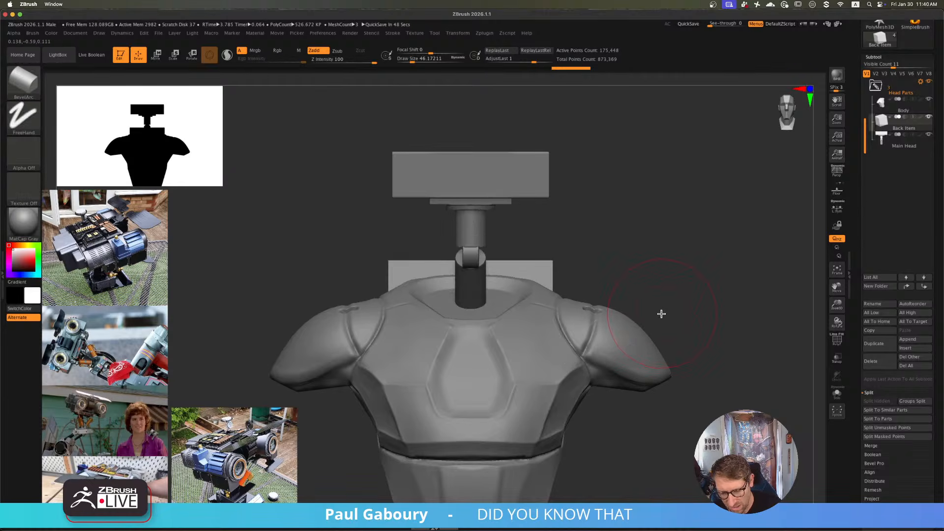
{"action": "key", "text": "ctrl+shift+z"}
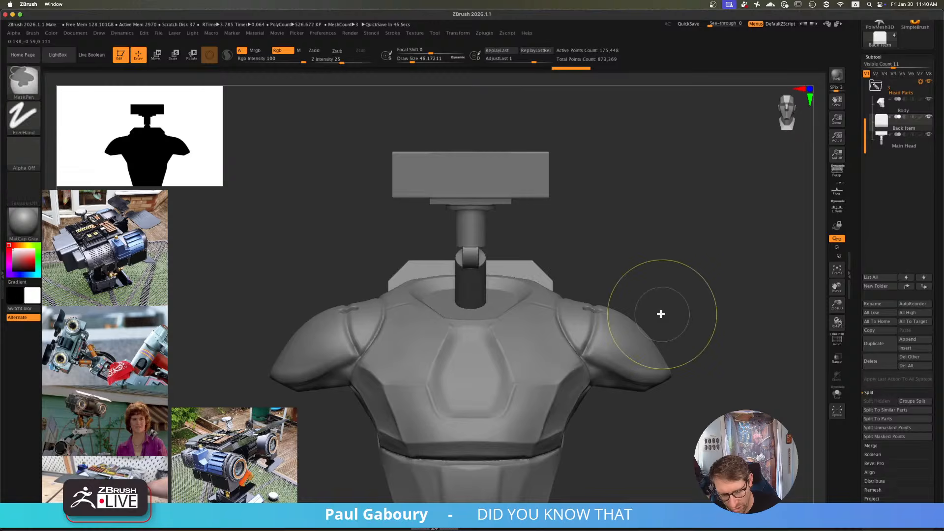
{"action": "left_click_drag", "start_coordinate": [661, 314], "coordinate": [651, 314]}
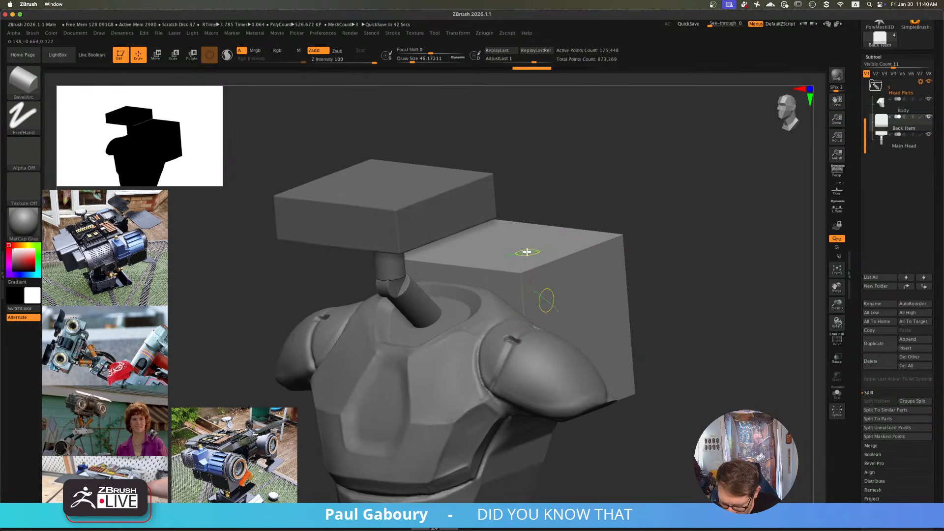
- Round the back block's upper side edges with BevelArc and clip its rear in the side view to a thinner slab
{"action": "left_click_drag", "start_coordinate": [527, 252], "coordinate": [613, 238]}
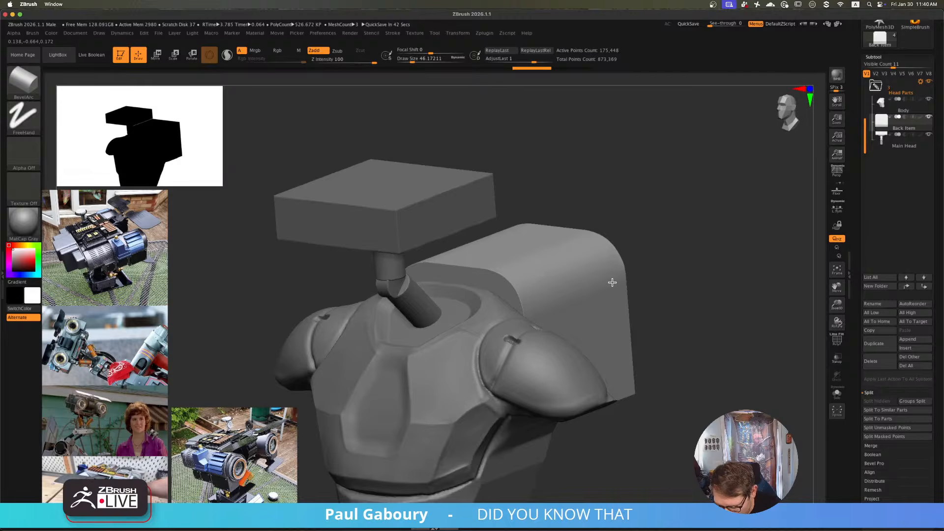
{"action": "left_click_drag", "start_coordinate": [621, 310], "coordinate": [646, 301]}
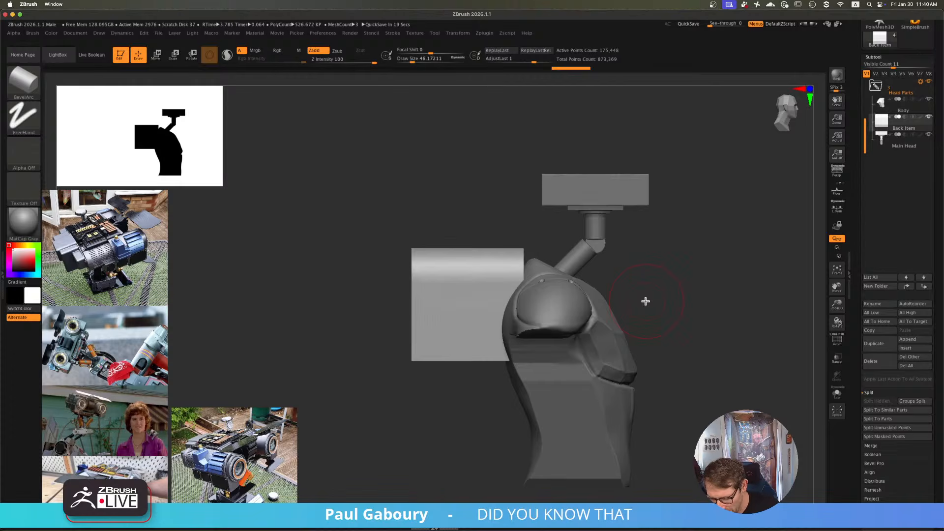
{"action": "left_click_drag", "start_coordinate": [465, 418], "coordinate": [473, 165], "text": "ctrl+shift"}
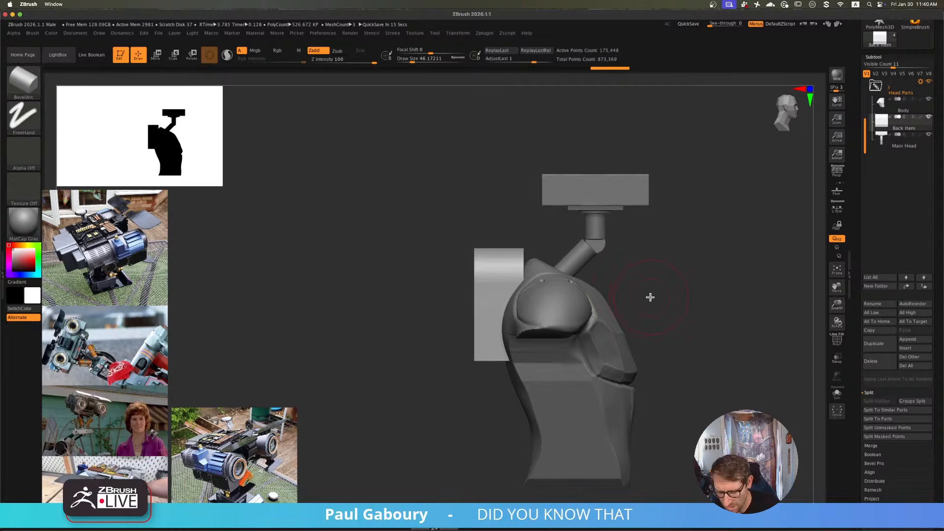
{"action": "right_click_drag", "start_coordinate": [663, 287], "coordinate": [631, 295], "text": "alt"}
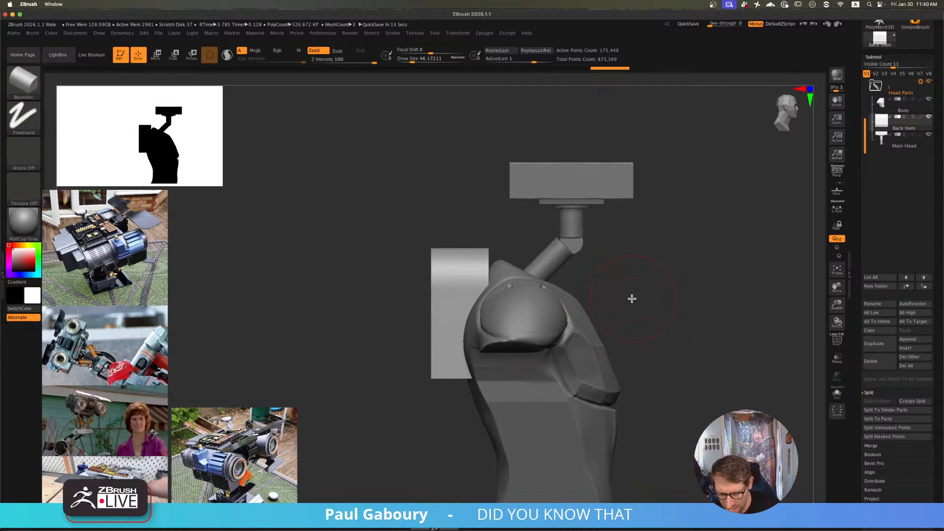
- Try clipping the slab's rear face slightly thinner with ClipCurve and undo the cut
{"action": "left_click_drag", "start_coordinate": [442, 427], "coordinate": [441, 191], "text": "ctrl+shift"}
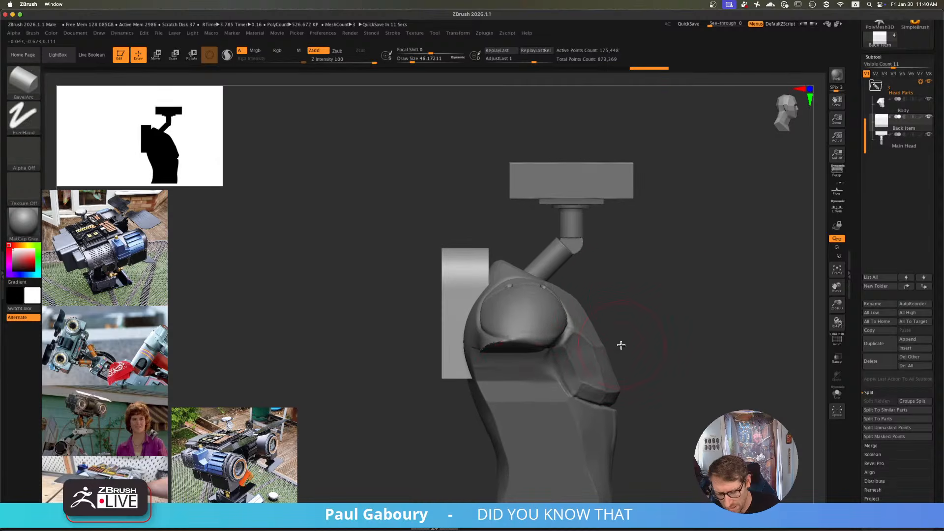
{"action": "right_click_drag", "start_coordinate": [622, 346], "coordinate": [619, 334], "text": "alt"}
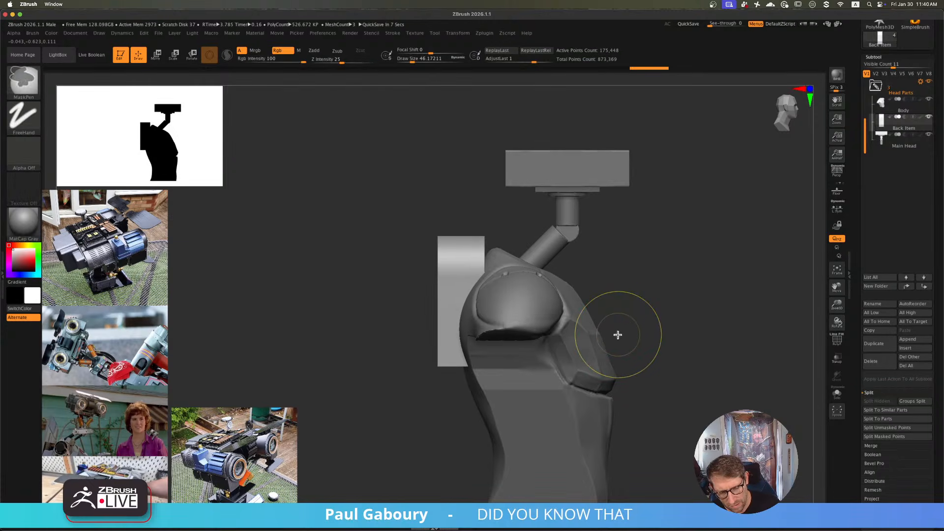
{"action": "key", "text": "ctrl+z"}
- Re-DynaMesh the thinned back slab
{"action": "right_click_drag", "start_coordinate": [644, 304], "coordinate": [643, 290], "text": "alt"}
{"action": "left_click_drag", "start_coordinate": [658, 277], "coordinate": [692, 333], "text": "ctrl"}
{"action": "right_click_drag", "start_coordinate": [512, 375], "coordinate": [518, 395], "text": "alt"}
- Try clipping the slab's lower rear corner with steep diagonal cuts and undo them
{"action": "mouse_move", "coordinate": [466, 432]}
{"action": "left_mouse_down", "text": "ctrl+shift"}
{"action": "mouse_move", "coordinate": [460, 365]}
{"action": "mouse_move", "coordinate": [418, 237]}
{"action": "left_mouse_up", "text": "ctrl+shift"}
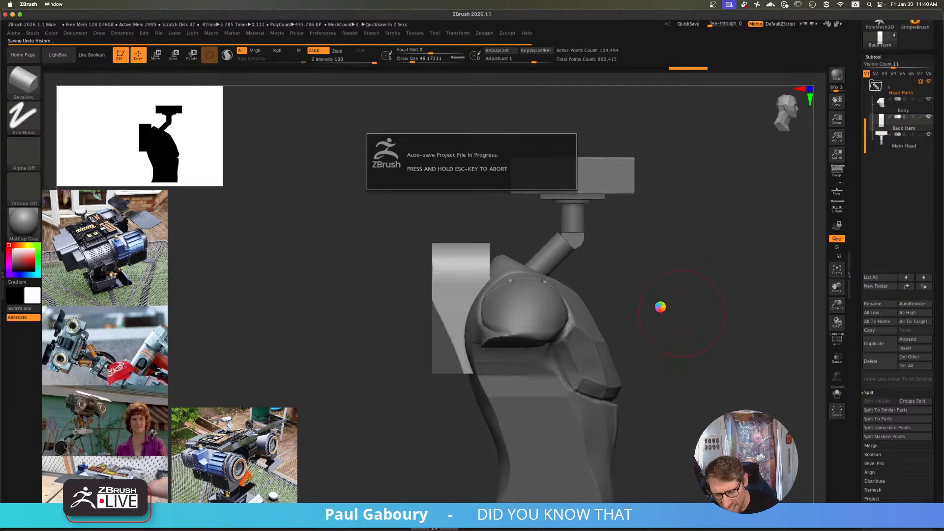
{"action": "mouse_move", "coordinate": [456, 424]}
{"action": "left_mouse_down", "text": "ctrl+shift"}
{"action": "mouse_move", "coordinate": [445, 323]}
{"action": "mouse_move", "coordinate": [392, 231]}
{"action": "left_mouse_up", "text": "ctrl+shift"}
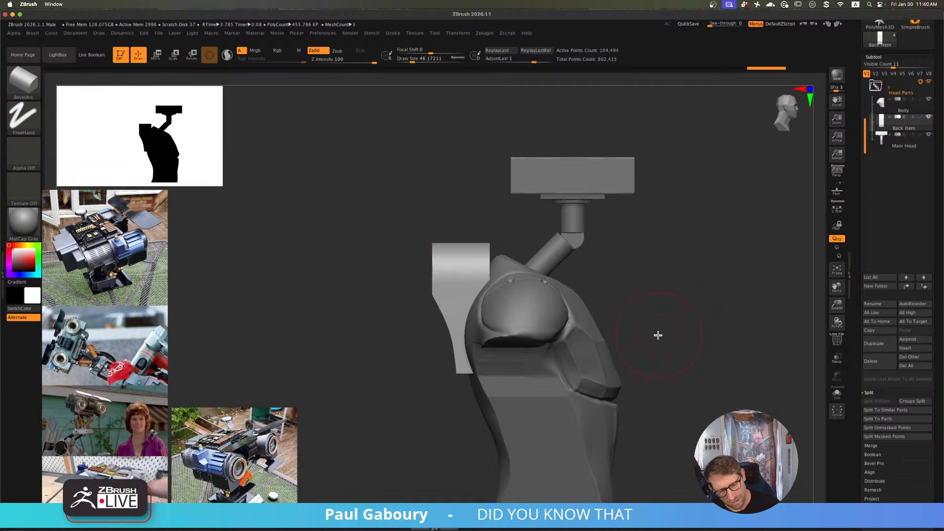
{"action": "key", "text": "ctrl+z"}
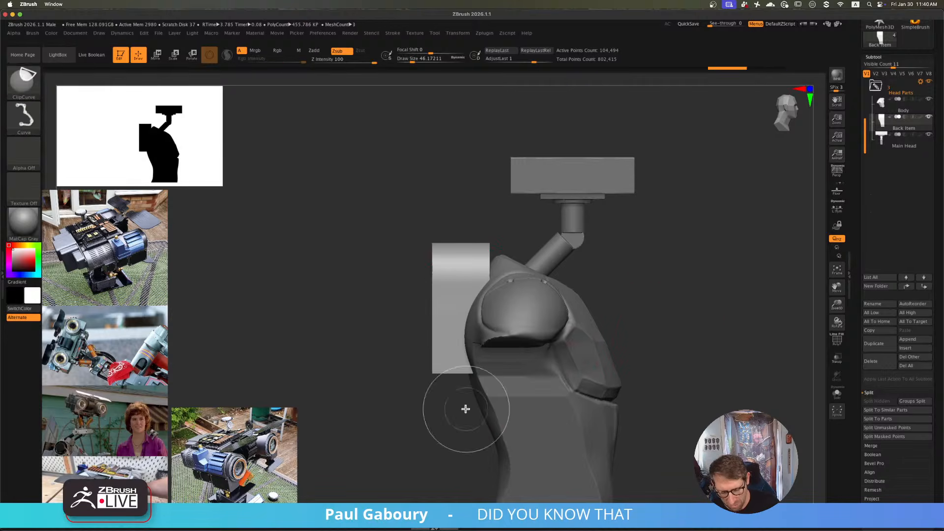
- Clip the slab's lower rear corner with a diagonal ClipCurve cut so it tapers toward the waist
{"action": "left_click_drag", "start_coordinate": [464, 401], "coordinate": [405, 249], "text": "ctrl+shift"}
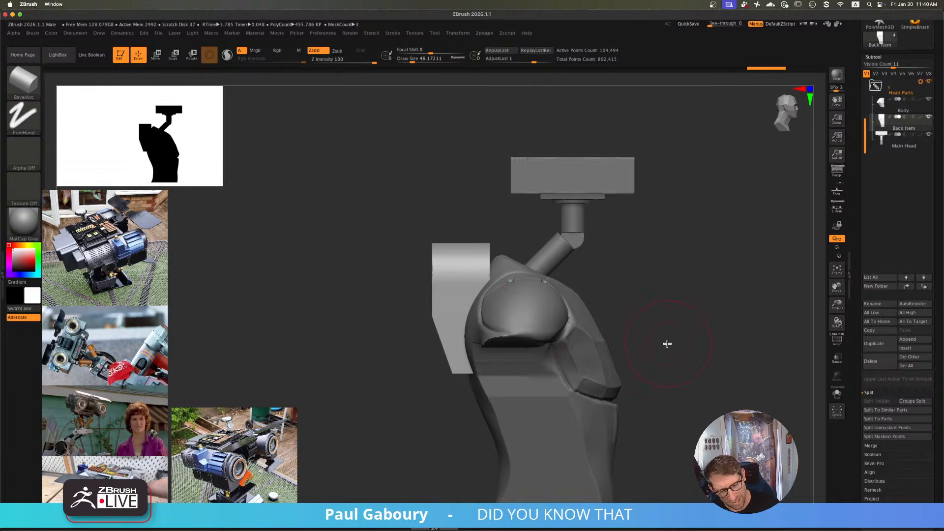
- Undo the diagonal cut and try rounding the back slab's lower rear corner with a ClipCircle cut
{"action": "key", "text": "ctrl+z"}
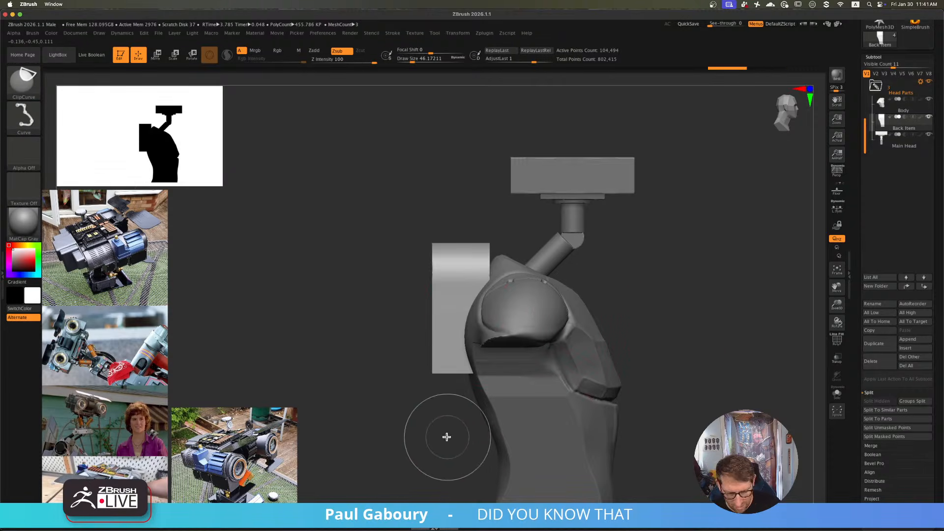
{"action": "left_click", "coordinate": [24, 81]}
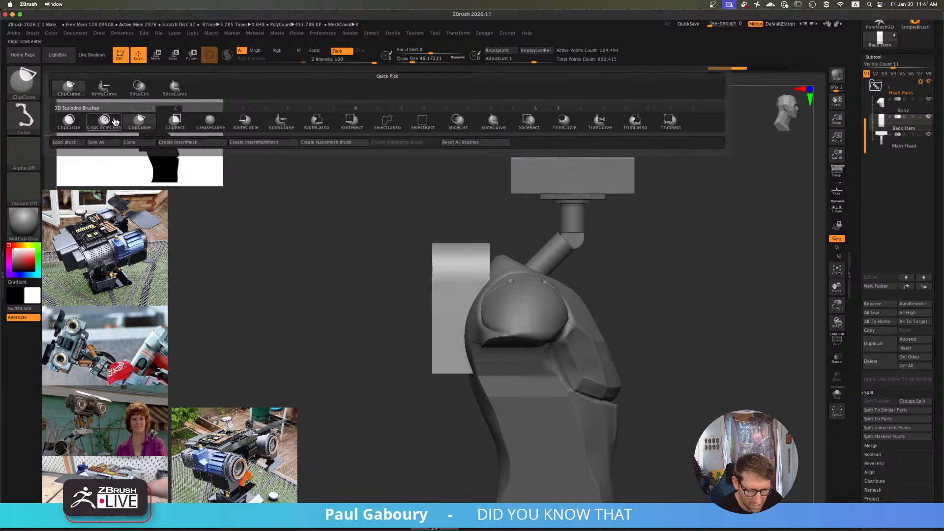
{"action": "left_click", "coordinate": [69, 120]}
{"action": "mouse_move", "coordinate": [404, 340]}
{"action": "left_mouse_down", "text": "ctrl+shift"}
{"action": "mouse_move", "coordinate": [453, 409]}
{"action": "mouse_move", "coordinate": [438, 384]}
{"action": "mouse_move", "coordinate": [459, 439]}
{"action": "mouse_move", "coordinate": [444, 436]}
{"action": "mouse_move", "coordinate": [449, 426]}
{"action": "mouse_move", "coordinate": [455, 443]}
{"action": "left_mouse_up", "text": "ctrl+shift"}
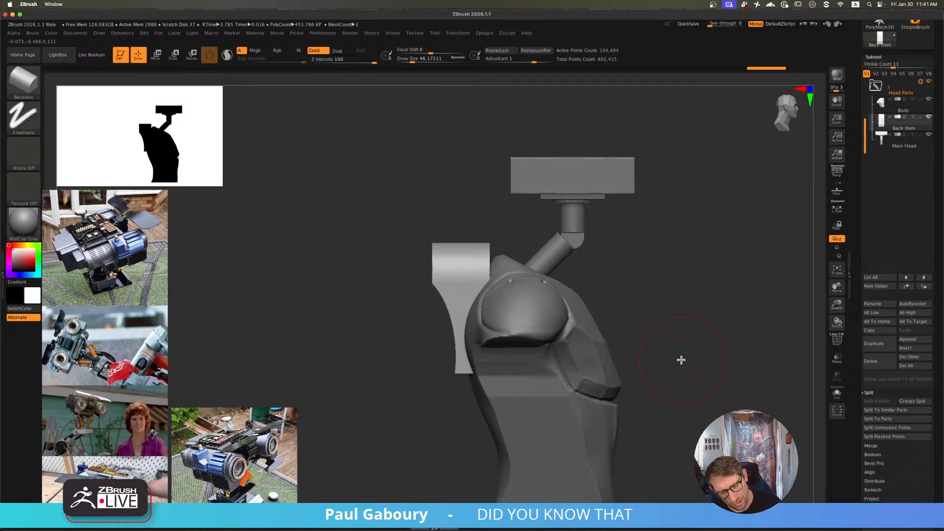
{"action": "mouse_move", "coordinate": [682, 361]}
{"action": "left_mouse_down"}
{"action": "mouse_move", "coordinate": [700, 355]}
{"action": "mouse_move", "coordinate": [615, 359]}
{"action": "left_mouse_up"}
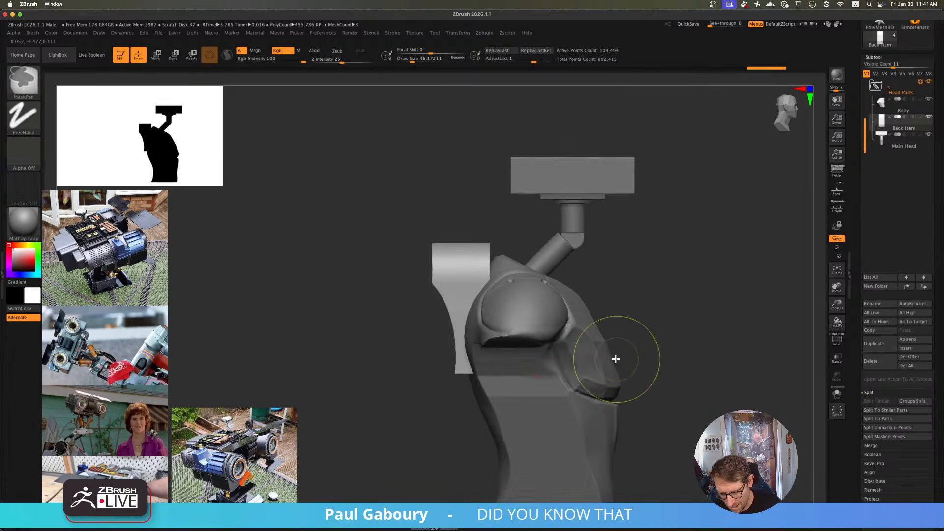
- Undo the circular cut, try several ClipCurve cuts on the slab's lower rear corner and undo them
{"action": "left_click", "coordinate": [23, 78], "text": "ctrl+shift"}
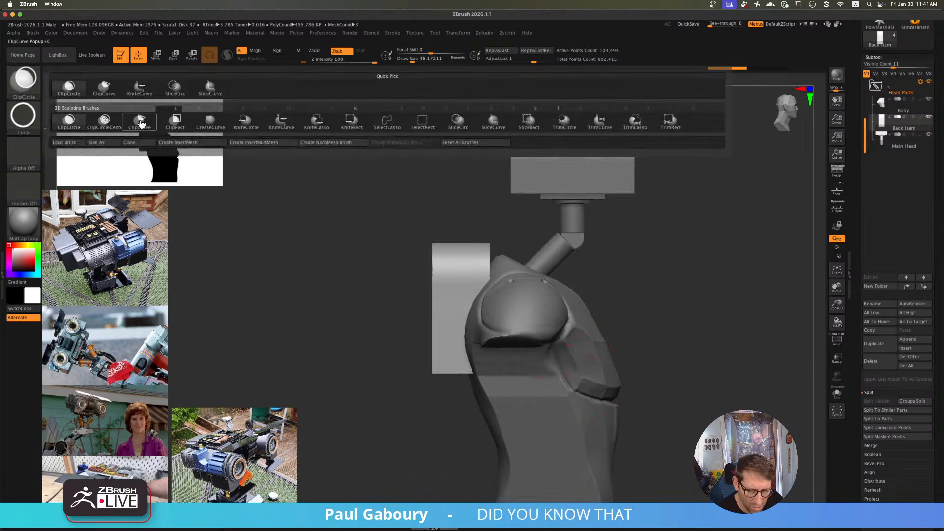
{"action": "left_click", "coordinate": [140, 122], "text": "ctrl+shift"}
{"action": "mouse_move", "coordinate": [373, 374]}
{"action": "right_mouse_down", "text": "ctrl"}
{"action": "mouse_move", "coordinate": [455, 408]}
{"action": "mouse_move", "coordinate": [462, 443]}
{"action": "right_mouse_up", "text": "ctrl"}
{"action": "left_click_drag", "start_coordinate": [433, 443], "coordinate": [432, 384], "text": "ctrl+shift"}
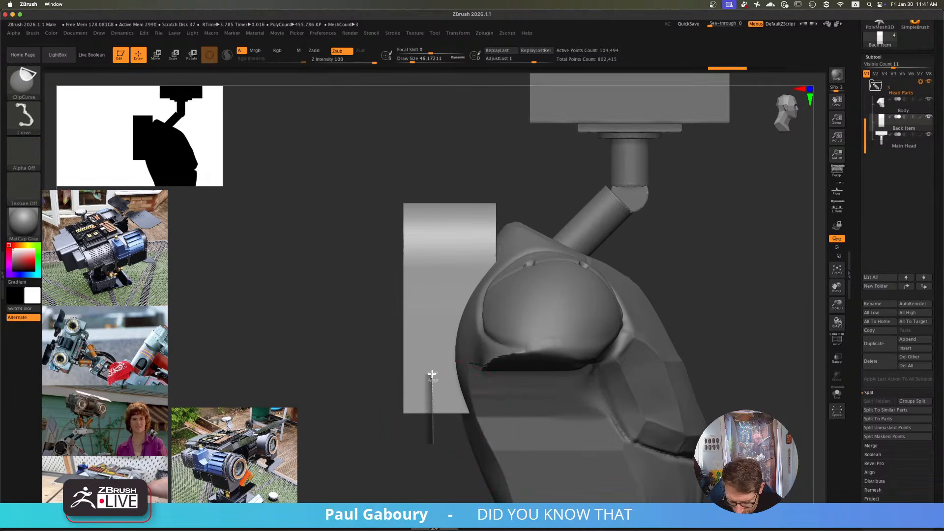
{"action": "left_click_drag", "start_coordinate": [423, 333], "coordinate": [348, 223], "text": "ctrl+shift"}
{"action": "right_click_drag", "start_coordinate": [497, 410], "coordinate": [504, 397], "text": "ctrl"}
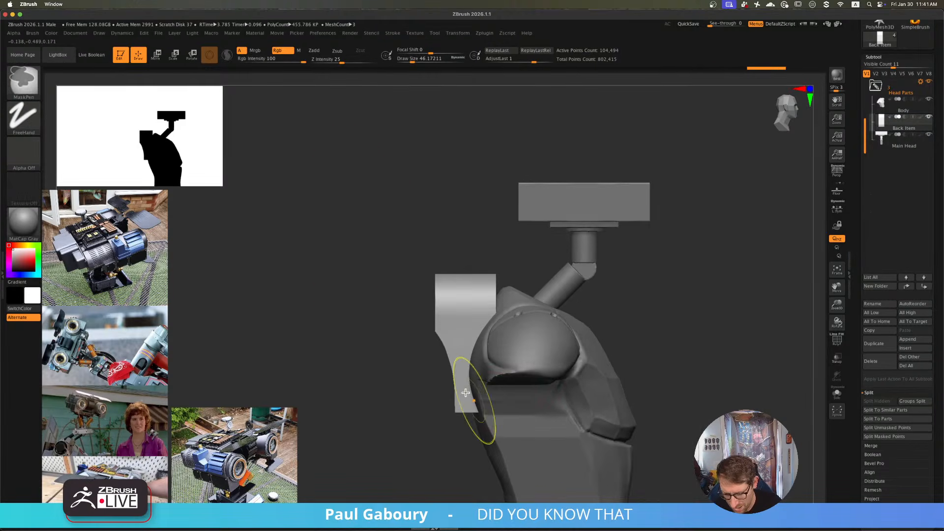
{"action": "key", "text": "ctrl+z"}
{"action": "mouse_move", "coordinate": [451, 470]}
{"action": "left_mouse_down", "text": "ctrl+shift"}
{"action": "mouse_move", "coordinate": [432, 298]}
{"action": "mouse_move", "coordinate": [449, 359]}
{"action": "mouse_move", "coordinate": [426, 278]}
{"action": "mouse_move", "coordinate": [396, 236]}
{"action": "left_mouse_up", "text": "ctrl+shift"}
{"action": "key", "text": "ctrl+z"}
{"action": "mouse_move", "coordinate": [451, 470]}
{"action": "left_mouse_down", "text": "ctrl+shift"}
{"action": "mouse_move", "coordinate": [448, 356]}
{"action": "mouse_move", "coordinate": [424, 283]}
{"action": "mouse_move", "coordinate": [383, 231]}
{"action": "mouse_move", "coordinate": [379, 207]}
{"action": "left_mouse_up", "text": "ctrl+shift"}
{"action": "key", "text": "ctrl+z"}
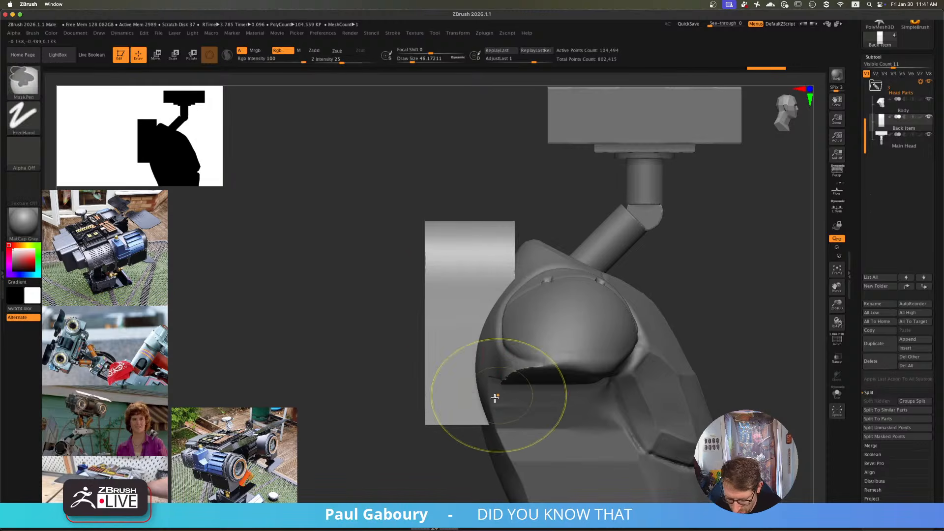
- Clip the slab's lower rear side into a concave taper with a curved ClipCurve cut and re-DynaMesh it
{"action": "left_click_drag", "start_coordinate": [451, 463], "coordinate": [451, 447], "text": "ctrl+shift"}
{"action": "left_click_drag", "start_coordinate": [443, 331], "coordinate": [378, 209], "text": "ctrl+shift"}
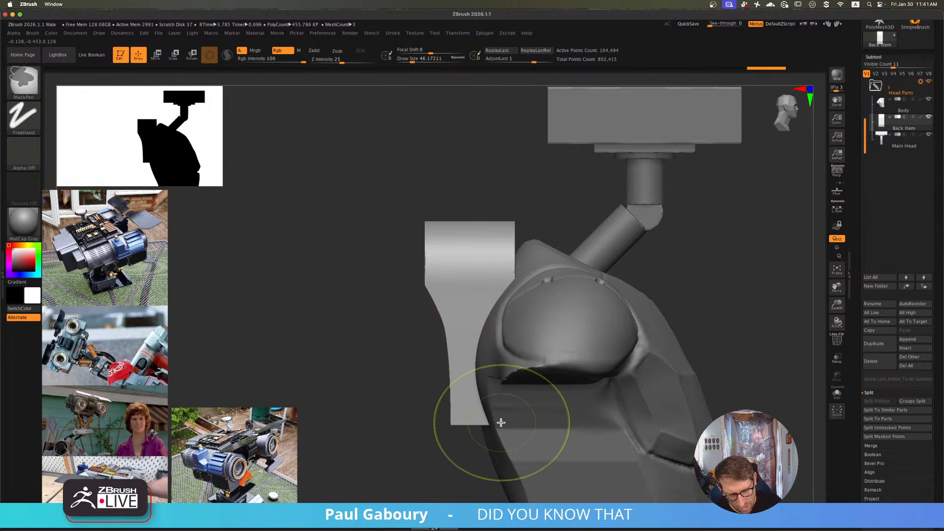
{"action": "right_click_drag", "start_coordinate": [502, 422], "coordinate": [466, 359], "text": "ctrl"}
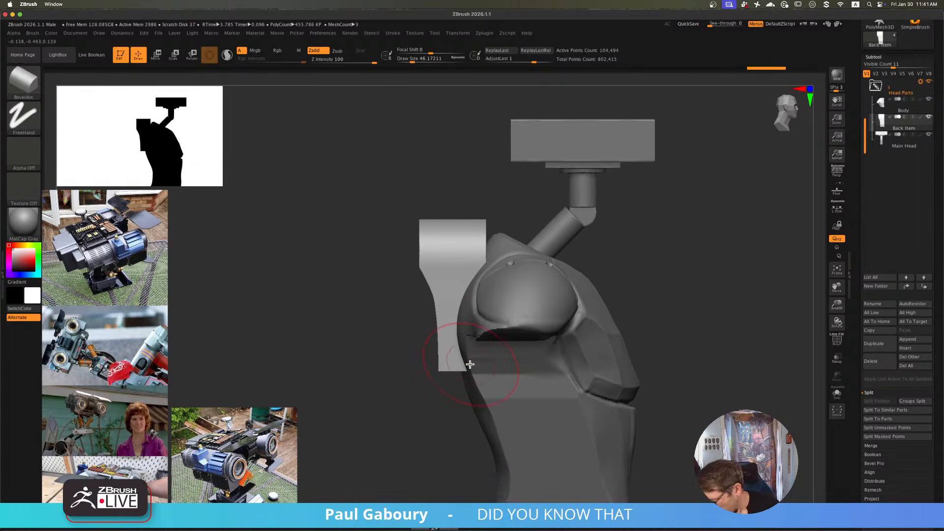
{"action": "left_click_drag", "start_coordinate": [684, 294], "coordinate": [730, 382], "text": "ctrl"}
- Bevel the slab's bottom rear edge with small diagonal ClipCurve cuts and re-DynaMesh it
{"action": "right_click_drag", "start_coordinate": [450, 414], "coordinate": [435, 427], "text": "alt"}
{"action": "mouse_move", "coordinate": [456, 425]}
{"action": "left_mouse_down", "text": "ctrl+shift"}
{"action": "mouse_move", "coordinate": [392, 323]}
{"action": "mouse_move", "coordinate": [342, 273]}
{"action": "left_mouse_up", "text": "ctrl+shift"}
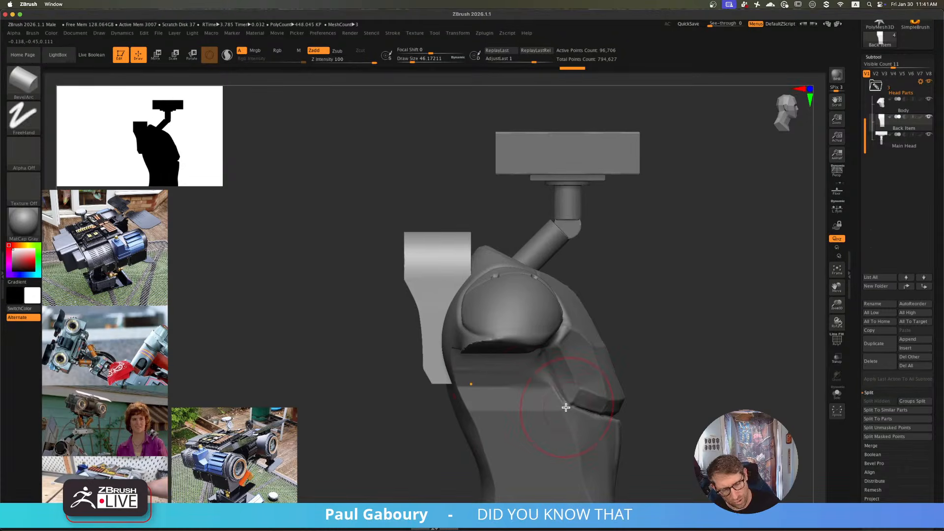
{"action": "right_click_drag", "start_coordinate": [515, 392], "coordinate": [444, 392], "text": "ctrl"}
{"action": "left_click_drag", "start_coordinate": [455, 413], "coordinate": [395, 330], "text": "ctrl+shift"}
{"action": "mouse_move", "coordinate": [466, 428]}
{"action": "right_mouse_down", "text": "ctrl"}
{"action": "mouse_move", "coordinate": [440, 430]}
{"action": "mouse_move", "coordinate": [531, 411]}
{"action": "right_mouse_up", "text": "ctrl"}
{"action": "left_click_drag", "start_coordinate": [571, 409], "coordinate": [586, 458], "text": "ctrl"}
- Try tapering the slab's sides toward the waist with a diagonal ClipCurve cut, compare before and after, and undo it
{"action": "right_click_drag", "start_coordinate": [584, 445], "coordinate": [605, 445], "text": "shift"}
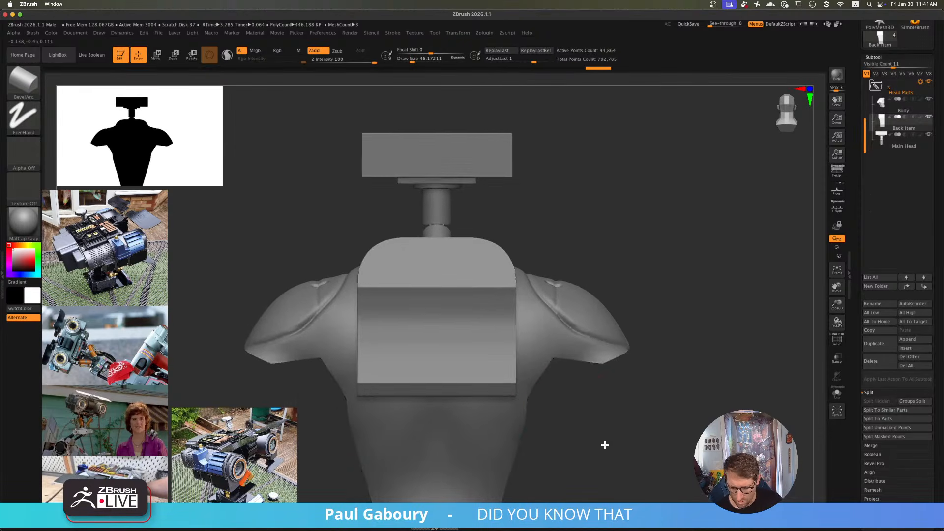
{"action": "right_click_drag", "start_coordinate": [567, 416], "coordinate": [627, 405]}
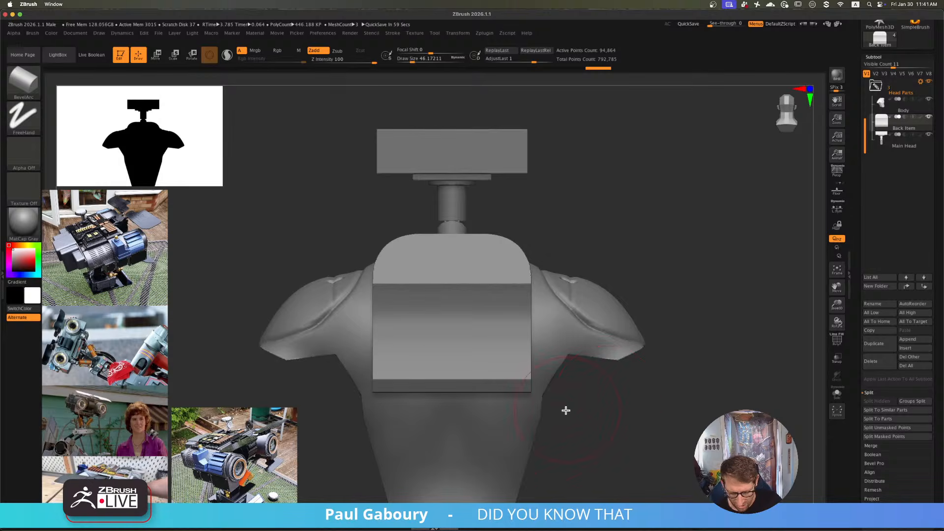
{"action": "left_click_drag", "start_coordinate": [573, 213], "coordinate": [473, 449], "text": "ctrl+shift"}
{"action": "mouse_move", "coordinate": [563, 421]}
{"action": "right_mouse_down"}
{"action": "mouse_move", "coordinate": [598, 422]}
{"action": "mouse_move", "coordinate": [571, 421]}
{"action": "mouse_move", "coordinate": [550, 395]}
{"action": "mouse_move", "coordinate": [565, 409]}
{"action": "mouse_move", "coordinate": [632, 405]}
{"action": "mouse_move", "coordinate": [615, 430]}
{"action": "right_mouse_up"}
{"action": "key", "text": "ctrl+z"}
{"action": "key", "text": "ctrl+shift+z"}
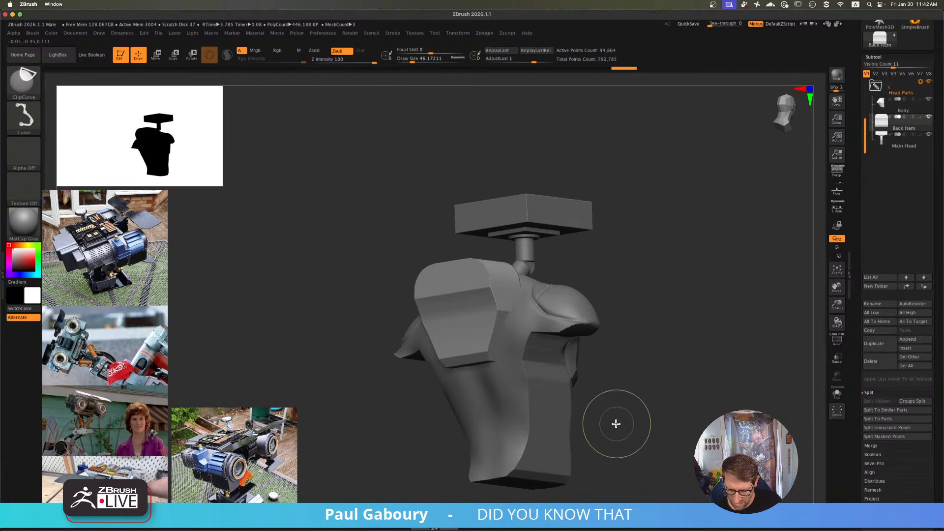
{"action": "key", "text": "ctrl+z"}
{"action": "key", "text": "ctrl+shift+z"}
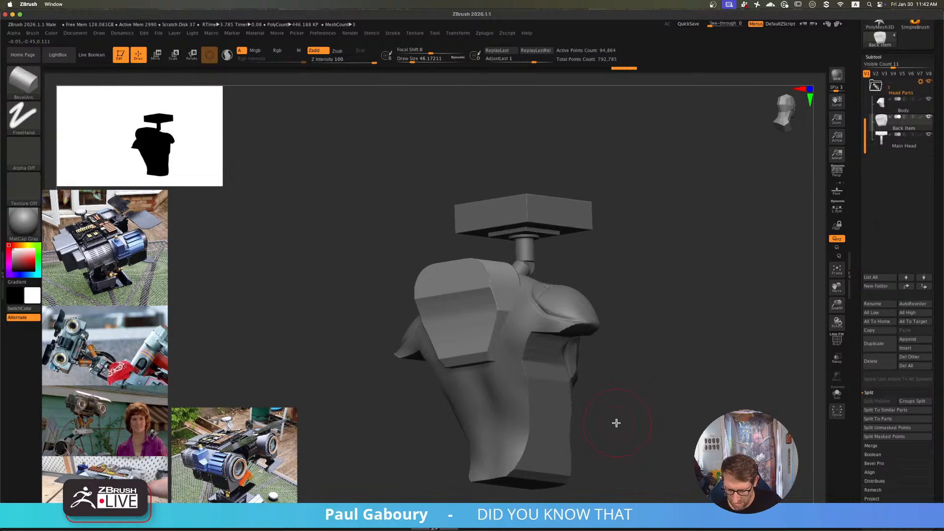
{"action": "key", "text": "ctrl+z"}
{"action": "right_click_drag", "start_coordinate": [615, 417], "coordinate": [590, 427]}
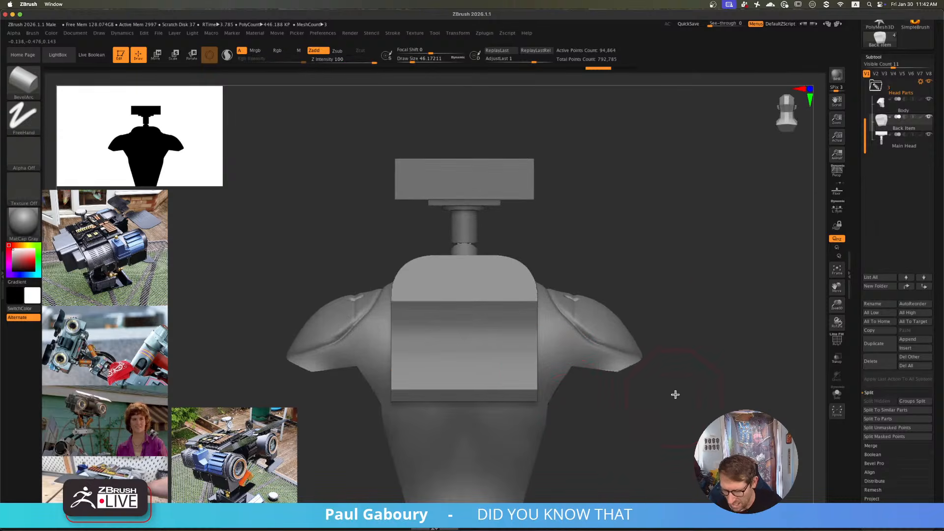
- Save the tool to the Desktop as male_zbrush.ztl
{"action": "scroll", "coordinate": [854, 191], "scroll_direction": "up", "scroll_amount": 5}
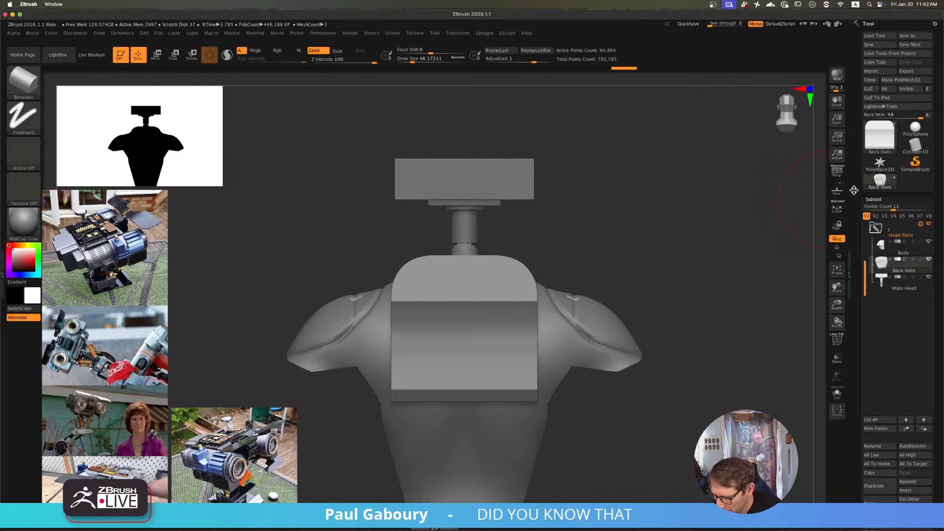
{"action": "left_click", "coordinate": [912, 36]}
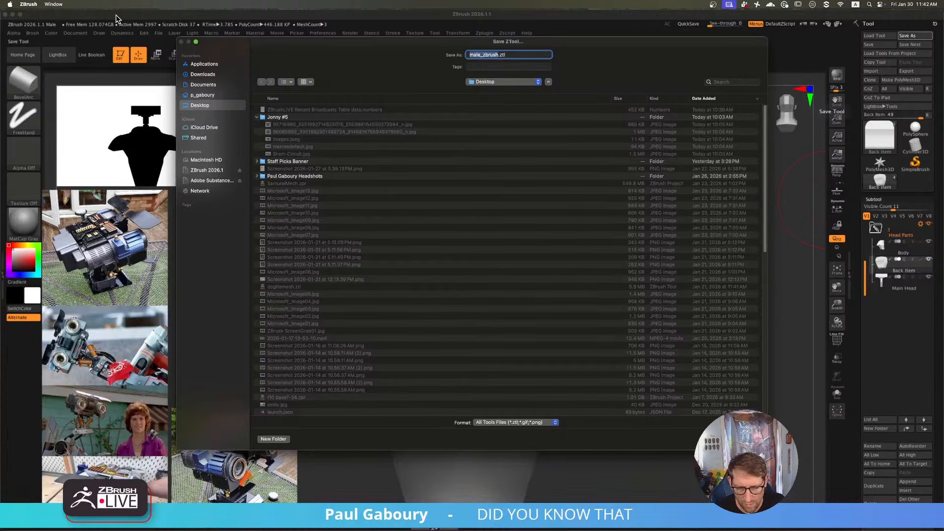
{"action": "key", "text": "Return"}
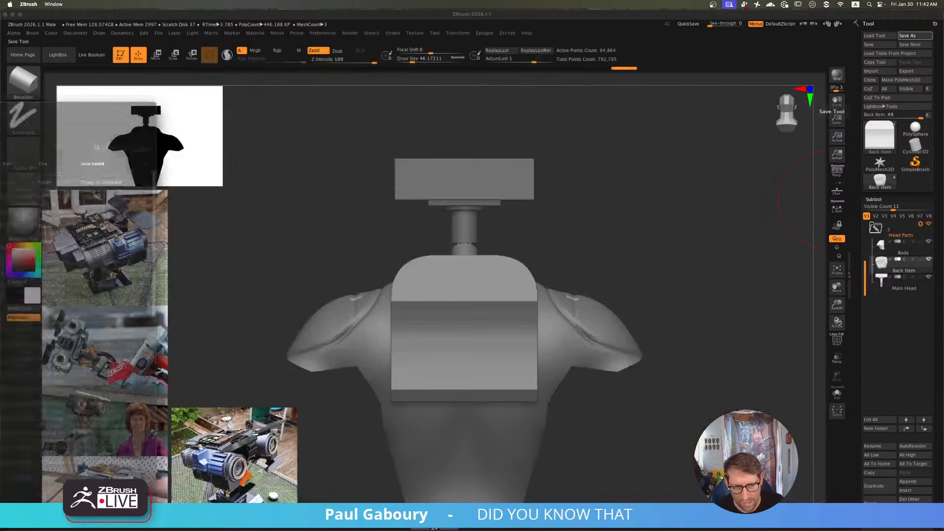
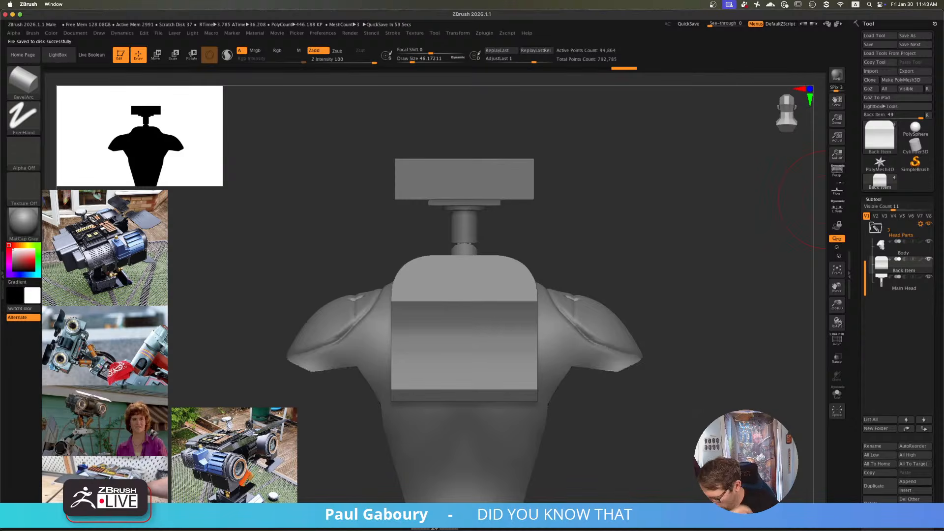
- Try clipping the slab's sides into a curved taper from the back view and undo the cut
{"action": "left_click_drag", "start_coordinate": [587, 422], "coordinate": [581, 365]}
{"action": "mouse_move", "coordinate": [605, 224]}
{"action": "left_mouse_down", "text": "ctrl+shift"}
{"action": "mouse_move", "coordinate": [515, 302]}
{"action": "mouse_move", "coordinate": [502, 403]}
{"action": "left_mouse_up", "text": "ctrl+shift"}
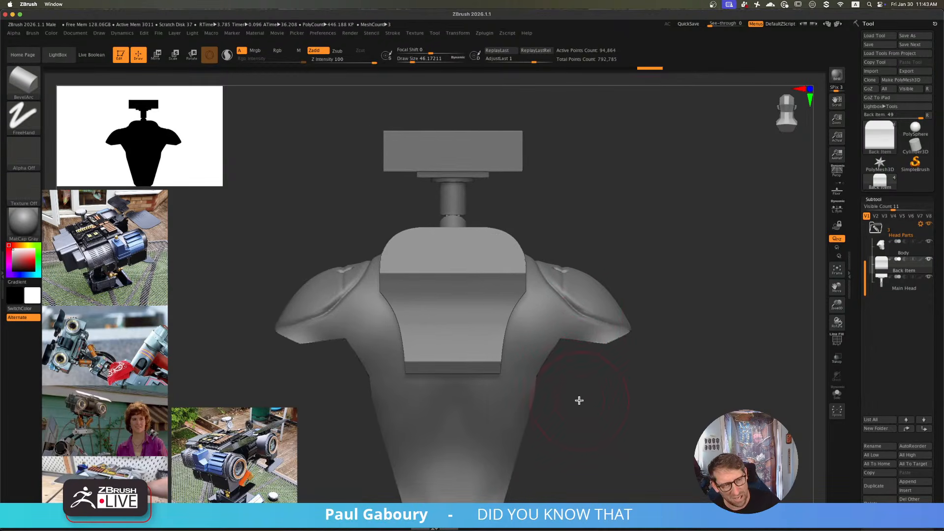
{"action": "mouse_move", "coordinate": [580, 396]}
{"action": "left_mouse_down"}
{"action": "mouse_move", "coordinate": [599, 398]}
{"action": "mouse_move", "coordinate": [558, 397]}
{"action": "mouse_move", "coordinate": [578, 400]}
{"action": "left_mouse_up"}
{"action": "key", "text": "ctrl+z"}
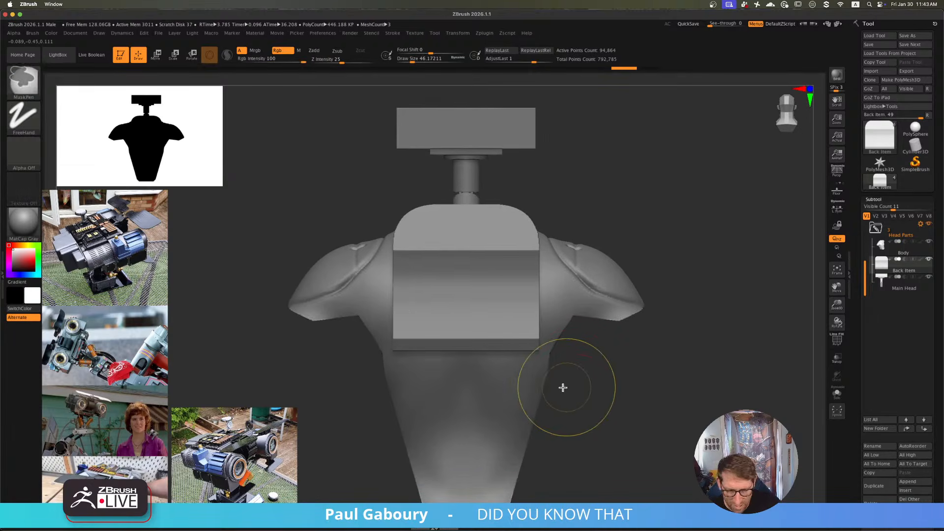
- Slice the slab's two lower corners diagonally with KnifeCurve, using Split To Parts to keep both parts
{"action": "left_click", "coordinate": [27, 82], "text": "ctrl+shift"}
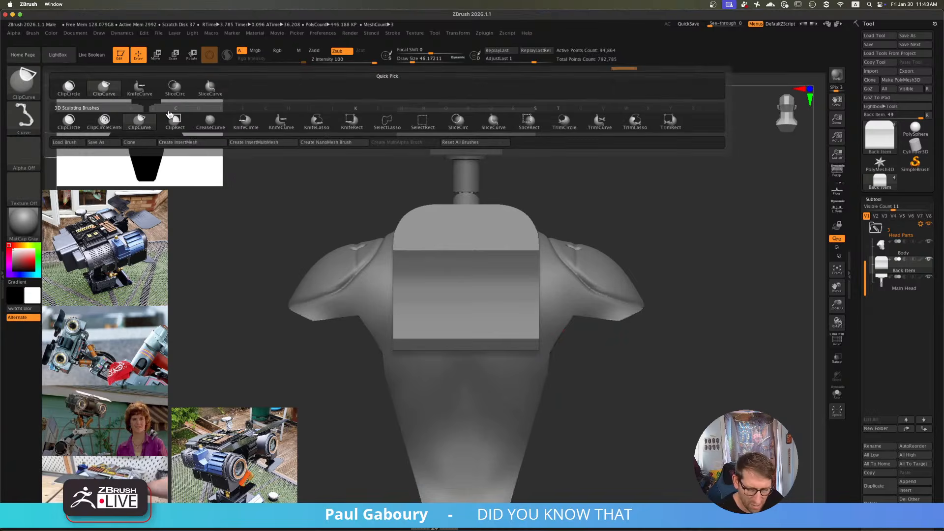
{"action": "left_click", "coordinate": [282, 122]}
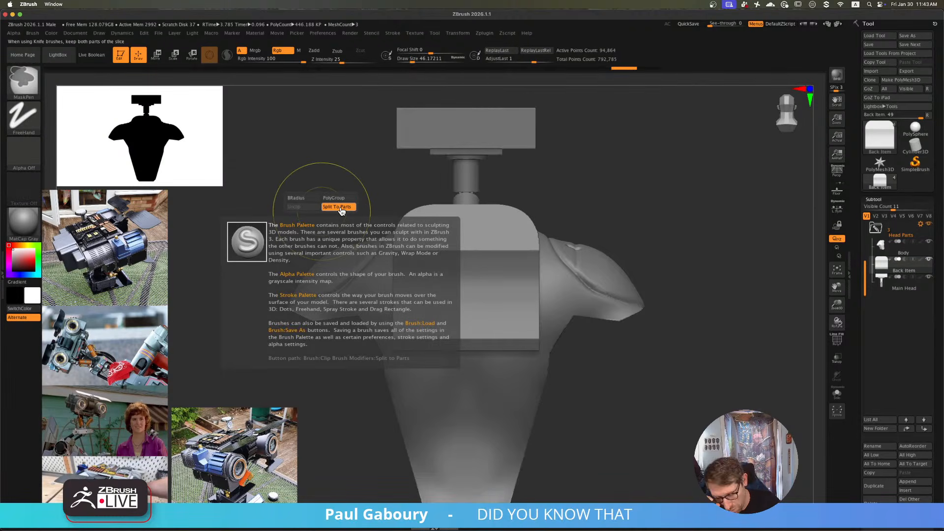
{"action": "left_click", "coordinate": [343, 207]}
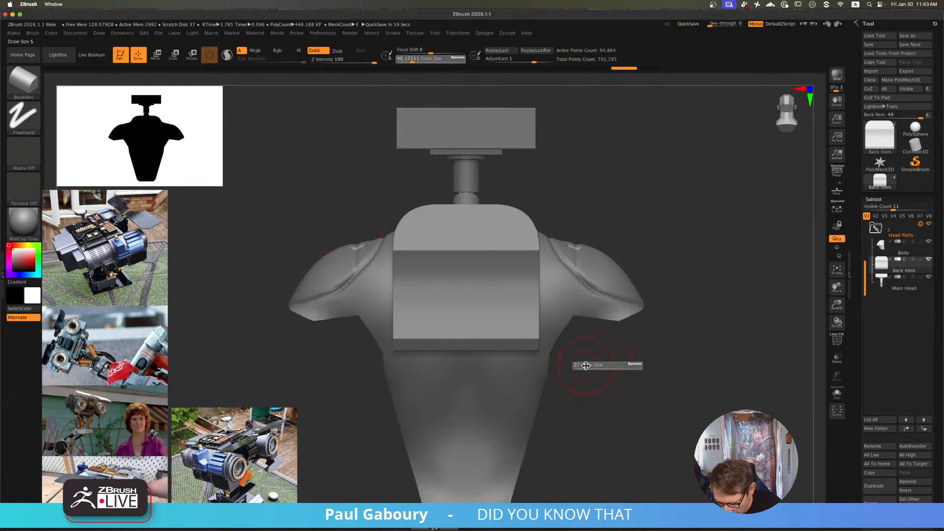
{"action": "mouse_move", "coordinate": [522, 330]}
{"action": "right_mouse_down", "text": "alt"}
{"action": "mouse_move", "coordinate": [523, 350]}
{"action": "mouse_move", "coordinate": [541, 331]}
{"action": "right_mouse_up", "text": "alt"}
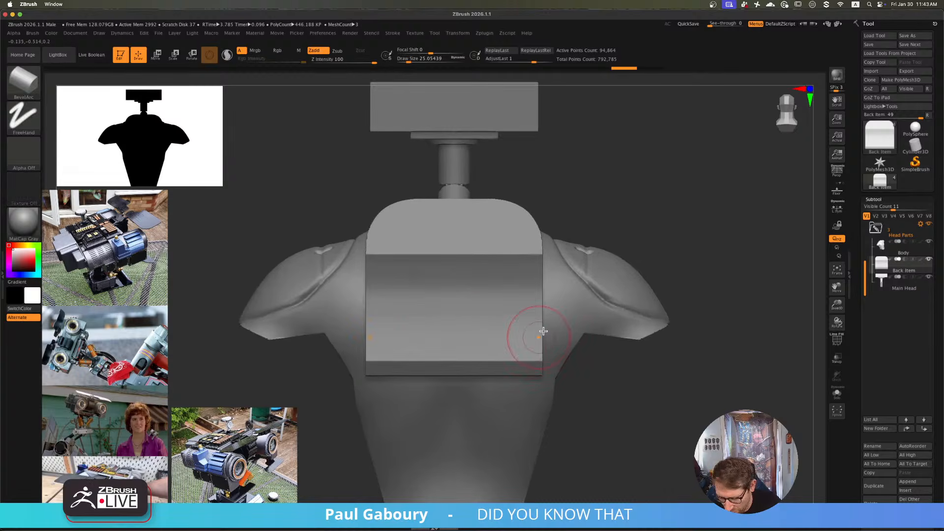
{"action": "mouse_move", "coordinate": [644, 178]}
{"action": "left_mouse_down", "text": "ctrl+shift"}
{"action": "mouse_move", "coordinate": [461, 424]}
{"action": "mouse_move", "coordinate": [443, 429]}
{"action": "left_mouse_up", "text": "ctrl+shift"}
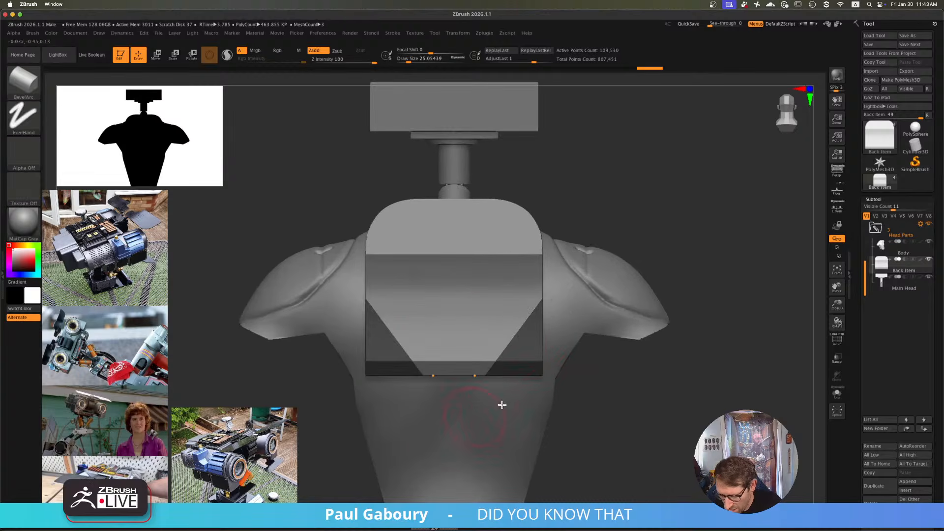
- Invert the mask, center the gizmo on an unmasked lower corner piece and turn on local symmetry
{"action": "left_click", "coordinate": [594, 420], "text": "ctrl"}
{"action": "key", "text": "w"}
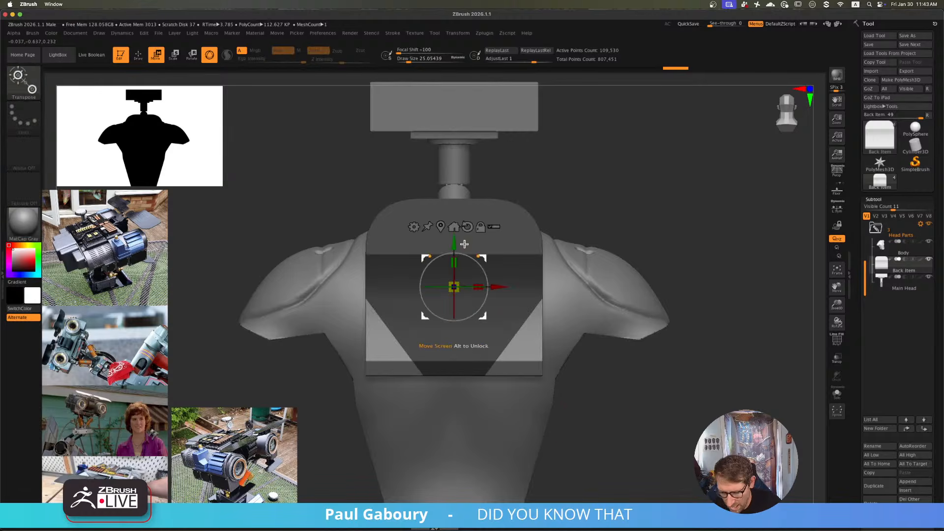
{"action": "left_click", "coordinate": [441, 226]}
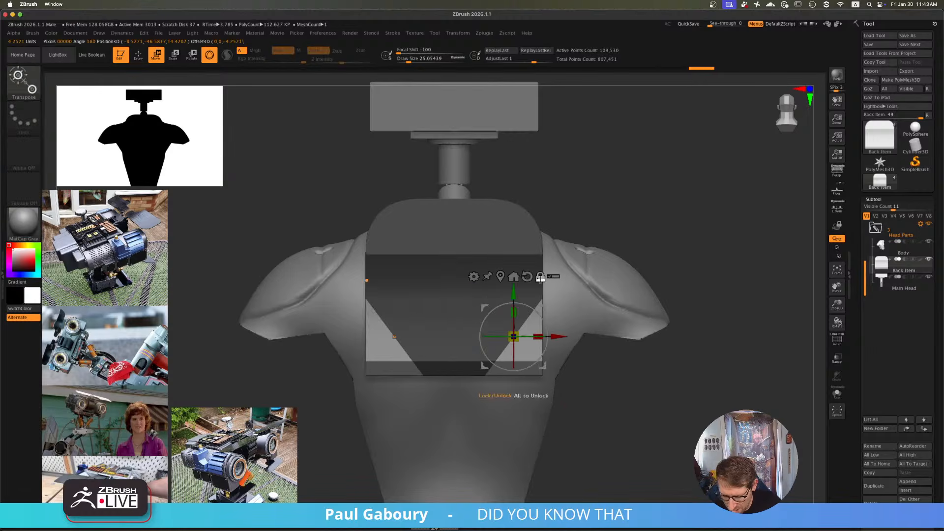
{"action": "left_click", "coordinate": [839, 209]}
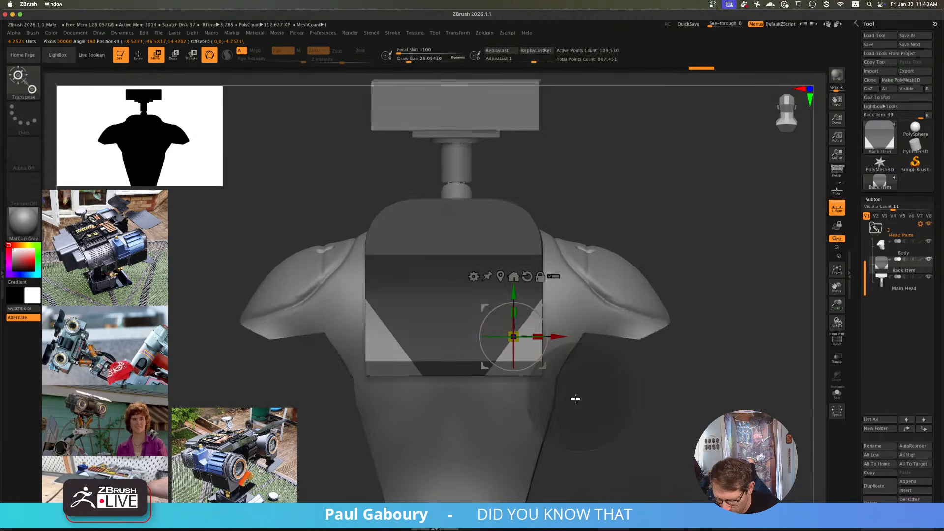
- Try moving the two lower corner pieces far inward behind the slab and undo the move
{"action": "left_click_drag", "start_coordinate": [576, 399], "coordinate": [558, 397]}
{"action": "left_click_drag", "start_coordinate": [515, 338], "coordinate": [509, 337]}
{"action": "left_click_drag", "start_coordinate": [509, 401], "coordinate": [540, 407], "text": "shift"}
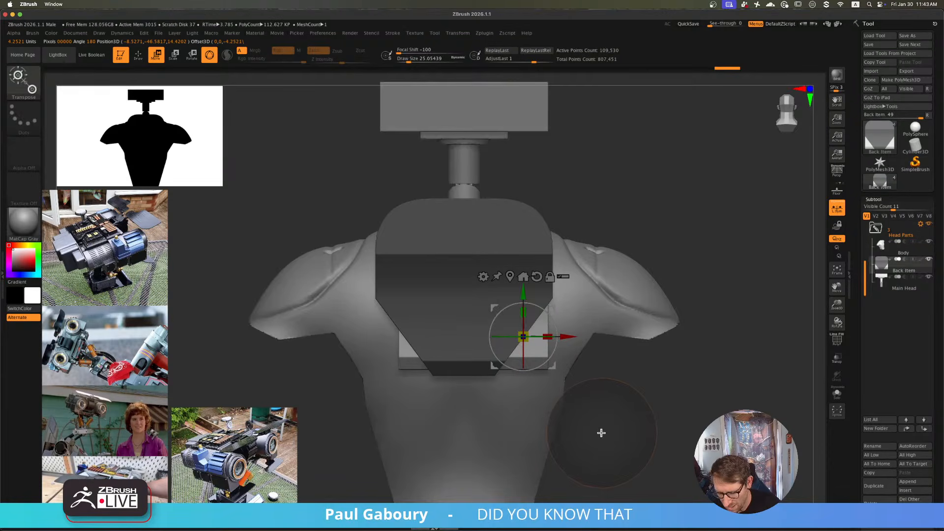
{"action": "key", "text": "ctrl+z"}
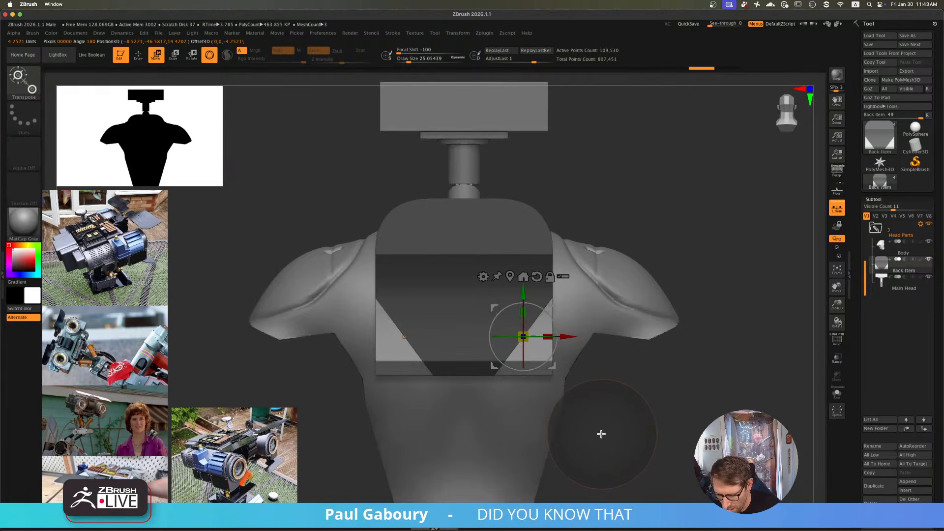
- Move the two lower corner pieces slightly inward and up so they sit inset, and clear the mask
{"action": "left_click_drag", "start_coordinate": [523, 337], "coordinate": [507, 327]}
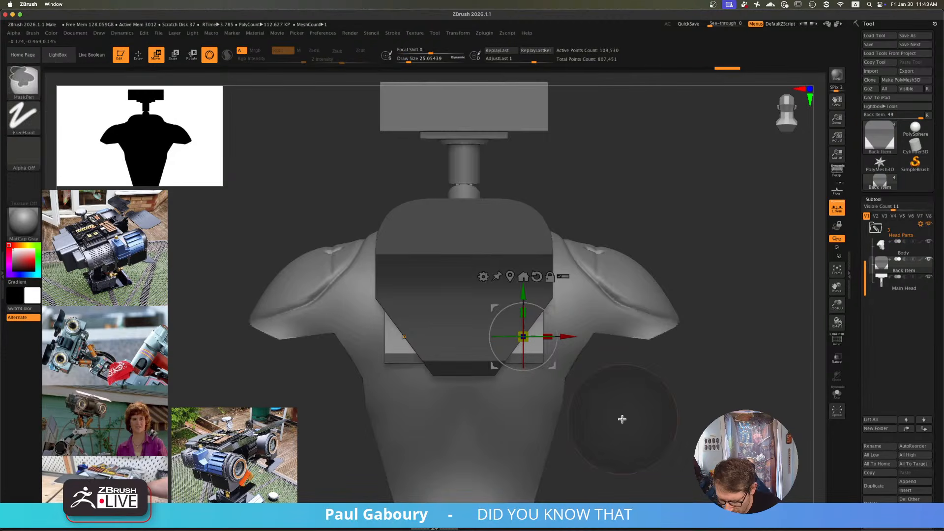
{"action": "mouse_move", "coordinate": [622, 419]}
{"action": "right_mouse_down", "text": "ctrl"}
{"action": "mouse_move", "coordinate": [618, 391]}
{"action": "mouse_move", "coordinate": [622, 407]}
{"action": "mouse_move", "coordinate": [633, 396]}
{"action": "right_mouse_up", "text": "ctrl"}
{"action": "key", "text": "q"}
{"action": "left_click_drag", "start_coordinate": [628, 395], "coordinate": [637, 422], "text": "ctrl"}
- Turn on the PolyFrame display and isolate the back unit's two triangular lower corner pieces
{"action": "mouse_move", "coordinate": [640, 420]}
{"action": "right_mouse_down"}
{"action": "mouse_move", "coordinate": [647, 399]}
{"action": "mouse_move", "coordinate": [565, 368]}
{"action": "mouse_move", "coordinate": [532, 371]}
{"action": "mouse_move", "coordinate": [547, 348]}
{"action": "mouse_move", "coordinate": [556, 385]}
{"action": "mouse_move", "coordinate": [564, 360]}
{"action": "mouse_move", "coordinate": [588, 367]}
{"action": "mouse_move", "coordinate": [603, 359]}
{"action": "mouse_move", "coordinate": [604, 334]}
{"action": "mouse_move", "coordinate": [589, 378]}
{"action": "mouse_move", "coordinate": [586, 352]}
{"action": "mouse_move", "coordinate": [573, 346]}
{"action": "right_mouse_up"}
{"action": "key", "text": "shift+f"}
{"action": "mouse_move", "coordinate": [498, 352]}
{"action": "right_mouse_down", "text": "ctrl"}
{"action": "mouse_move", "coordinate": [460, 347]}
{"action": "mouse_move", "coordinate": [442, 325]}
{"action": "mouse_move", "coordinate": [428, 363]}
{"action": "right_mouse_up", "text": "ctrl"}
{"action": "right_click_drag", "start_coordinate": [490, 407], "coordinate": [433, 371], "text": "ctrl"}
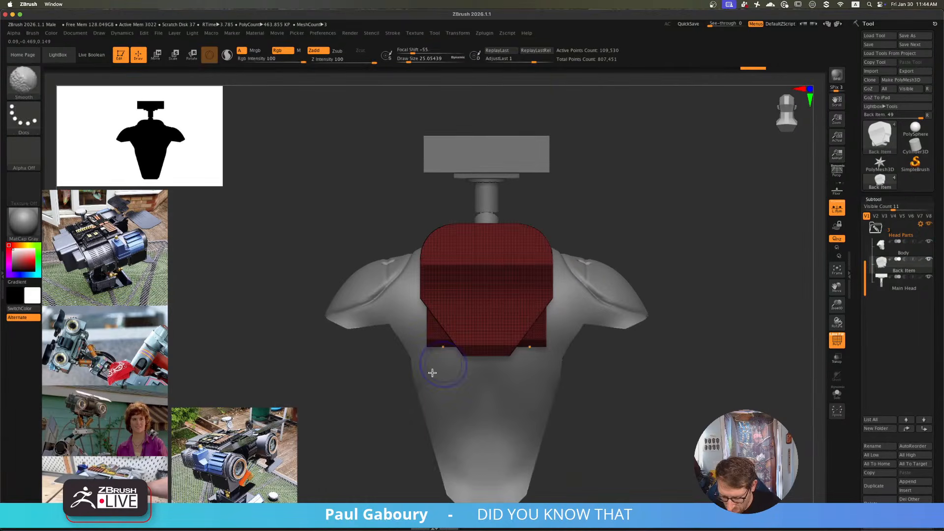
{"action": "left_click_drag", "start_coordinate": [360, 446], "coordinate": [436, 329], "text": "ctrl+shift"}
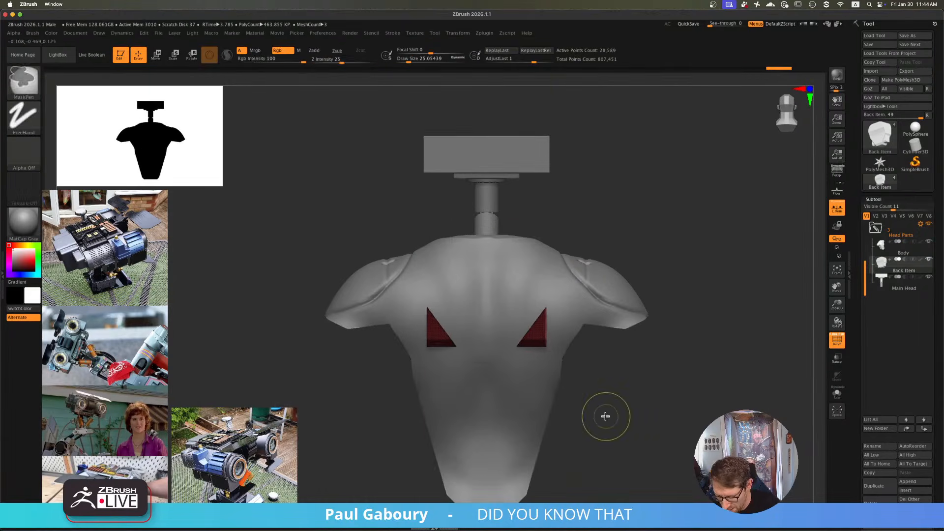
- Assign one polygroup to the outer faces of the two lower corner pieces, leaving out their inner angled faces, and show the whole back unit
{"action": "right_click_drag", "start_coordinate": [605, 415], "coordinate": [586, 396]}
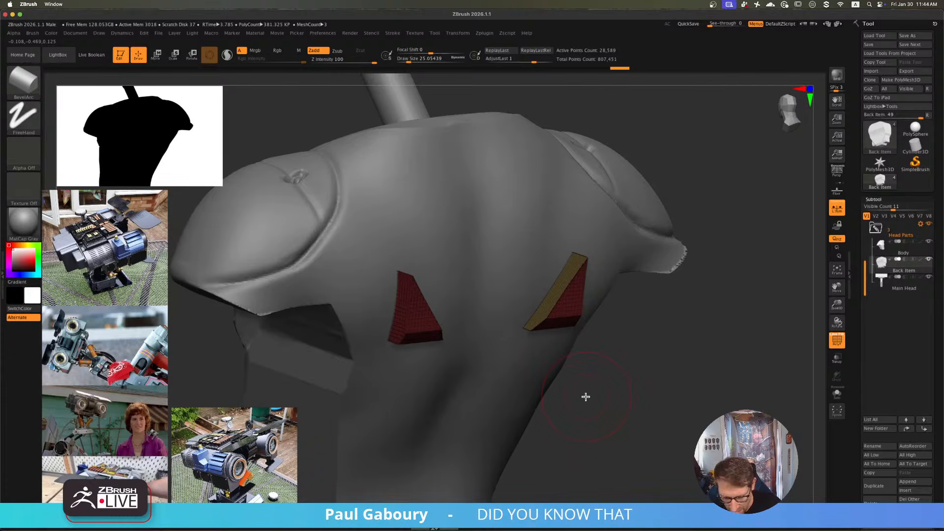
{"action": "key", "text": "ctrl"}
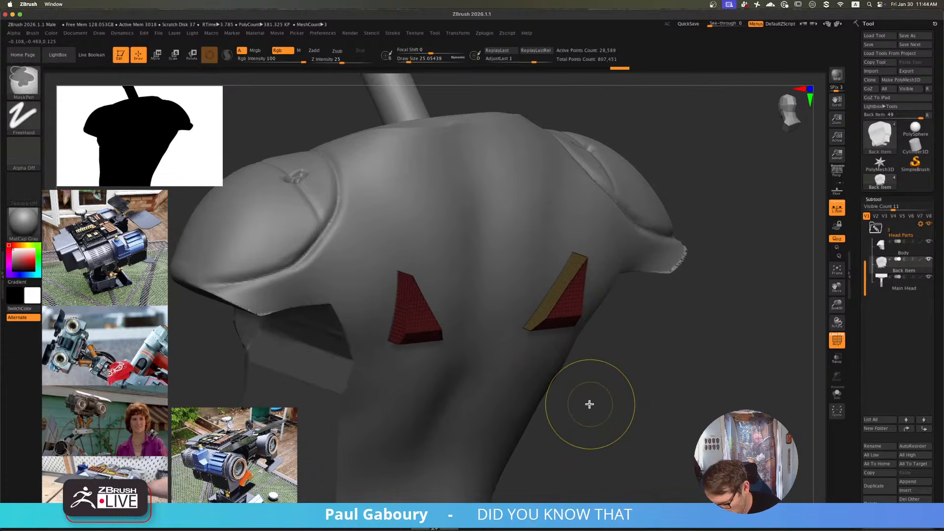
{"action": "left_click", "coordinate": [566, 321], "text": "ctrl+shift"}
{"action": "key", "text": "ctrl+w"}
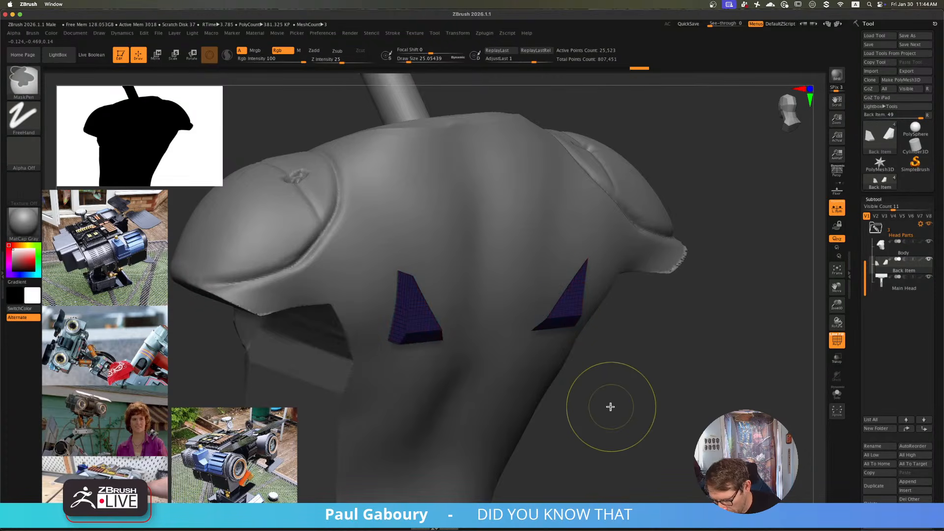
{"action": "left_click", "coordinate": [611, 402], "text": "ctrl+shift"}
{"action": "right_click_drag", "start_coordinate": [607, 386], "coordinate": [563, 309]}
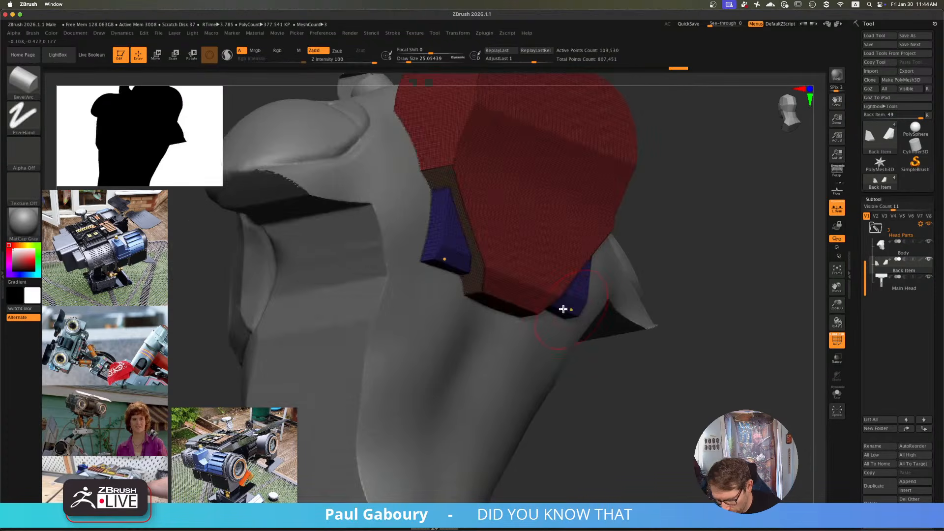
- Isolate the two complete lower corner pieces, including their inner faces, and assign them a single new polygroup
{"action": "left_click", "coordinate": [442, 250], "text": "ctrl+shift"}
{"action": "right_click_drag", "start_coordinate": [582, 401], "coordinate": [586, 404]}
{"action": "right_click_drag", "start_coordinate": [662, 348], "coordinate": [586, 375], "text": "alt"}
{"action": "scroll", "coordinate": [936, 421], "scroll_direction": "down", "scroll_amount": 3}
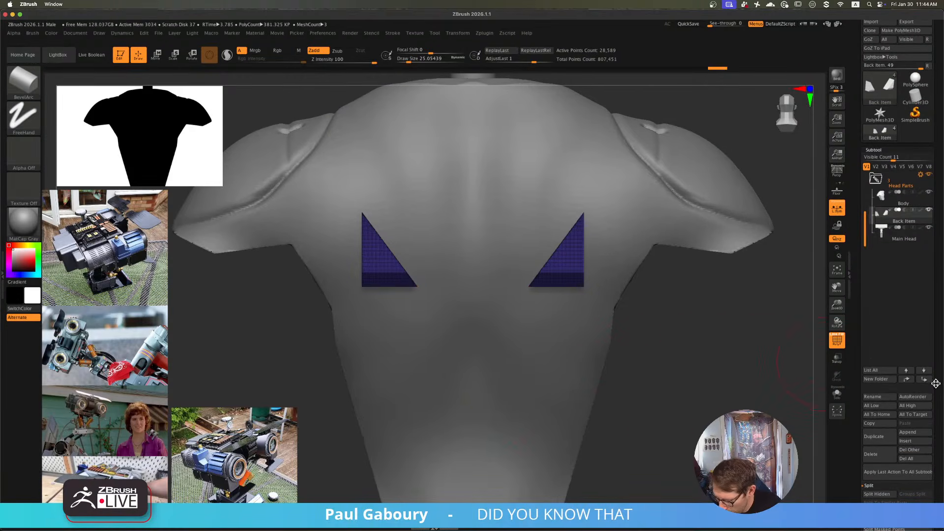
{"action": "scroll", "coordinate": [936, 384], "scroll_direction": "down", "scroll_amount": 4}
{"action": "key", "text": "ctrl"}
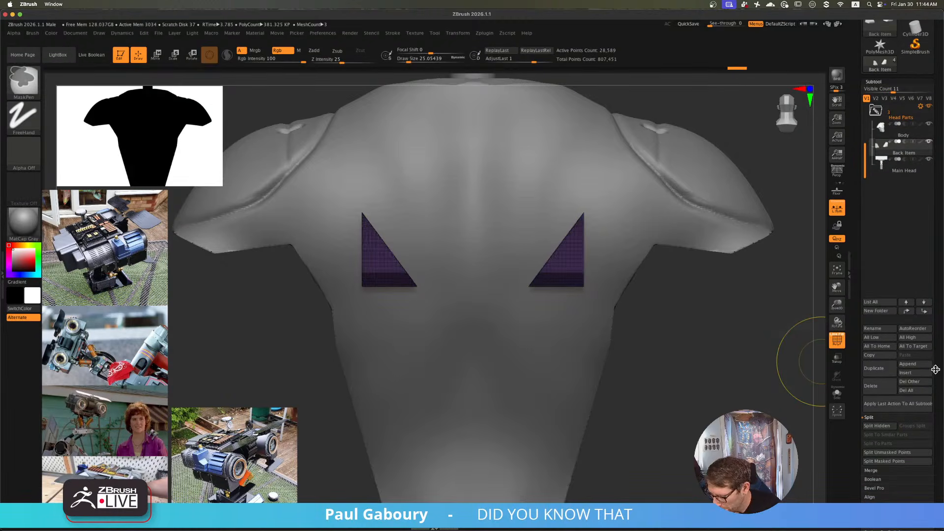
- Show the whole back unit, turn on the Groups option for DynaMesh and remesh the unit
{"action": "scroll", "coordinate": [932, 374], "scroll_direction": "down", "scroll_amount": 20}
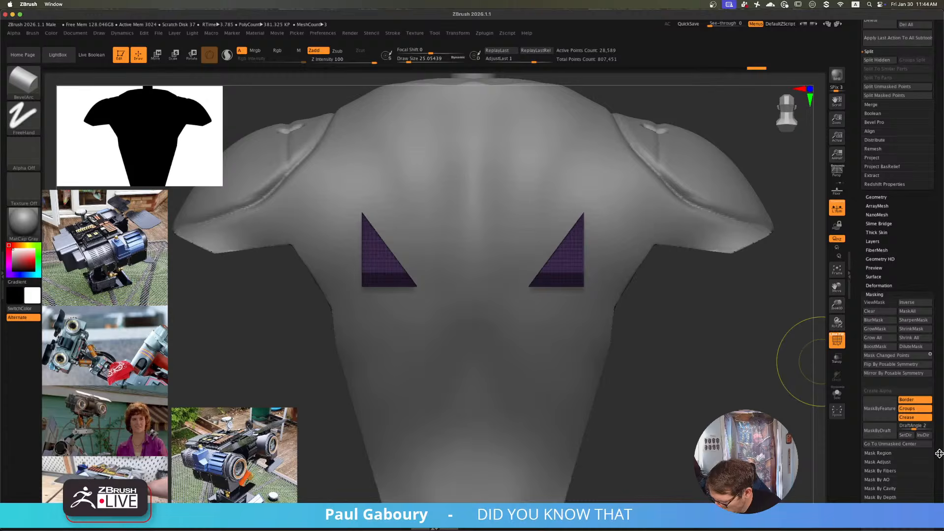
{"action": "scroll", "coordinate": [939, 453], "scroll_direction": "down", "scroll_amount": 6}
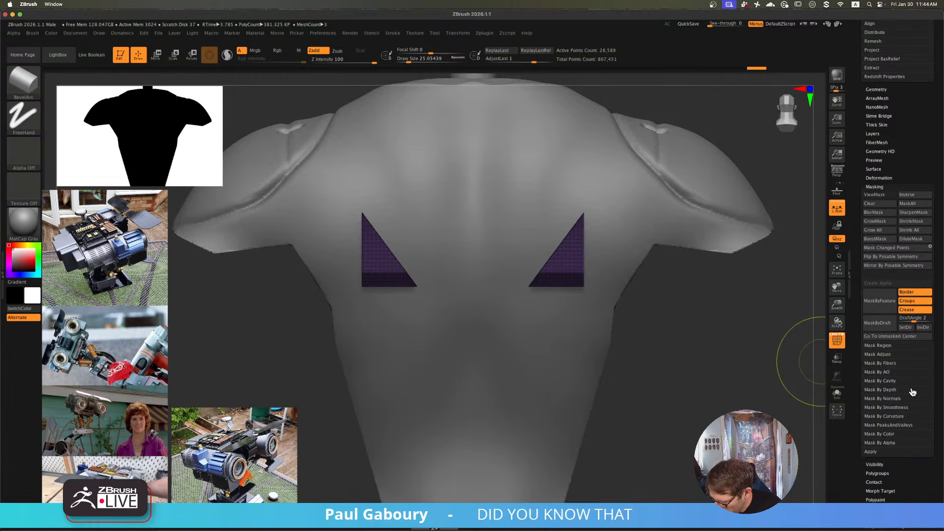
{"action": "left_click", "coordinate": [881, 90]}
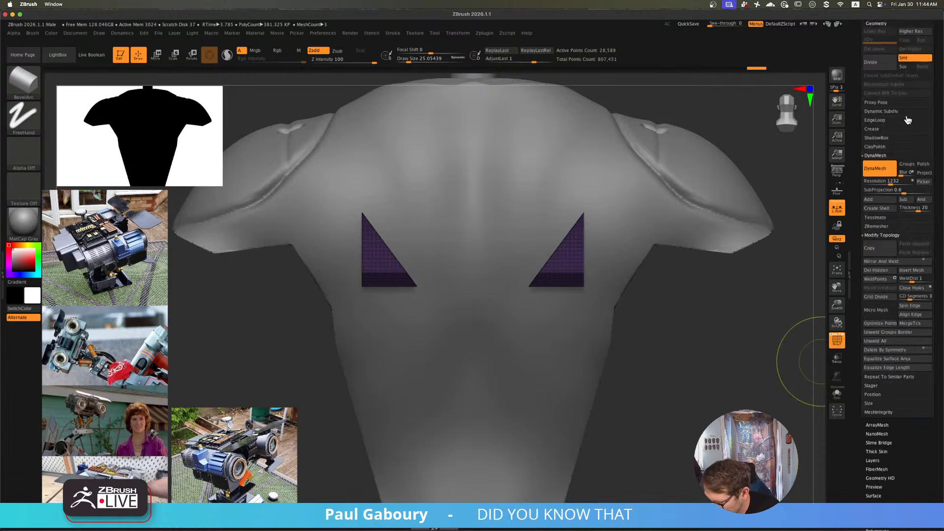
{"action": "left_click", "coordinate": [739, 350], "text": "ctrl+shift"}
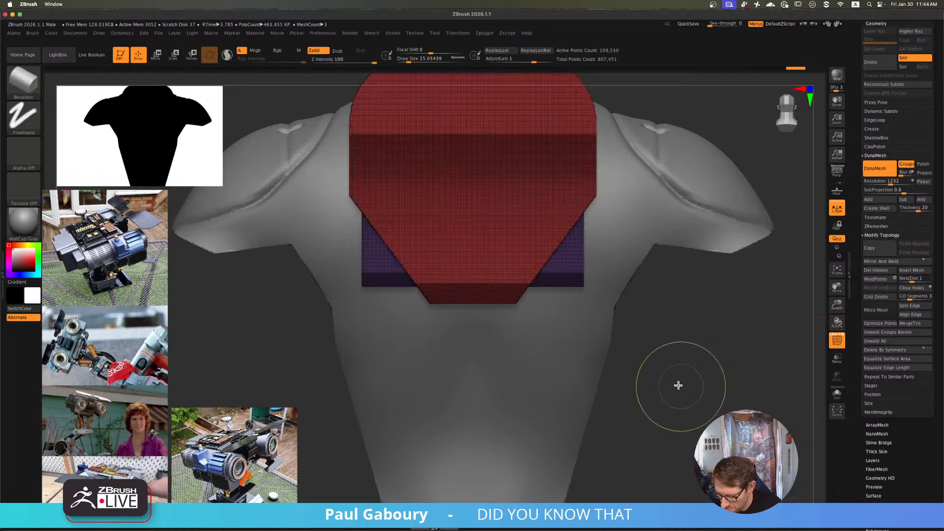
{"action": "left_click_drag", "start_coordinate": [660, 388], "coordinate": [588, 332]}
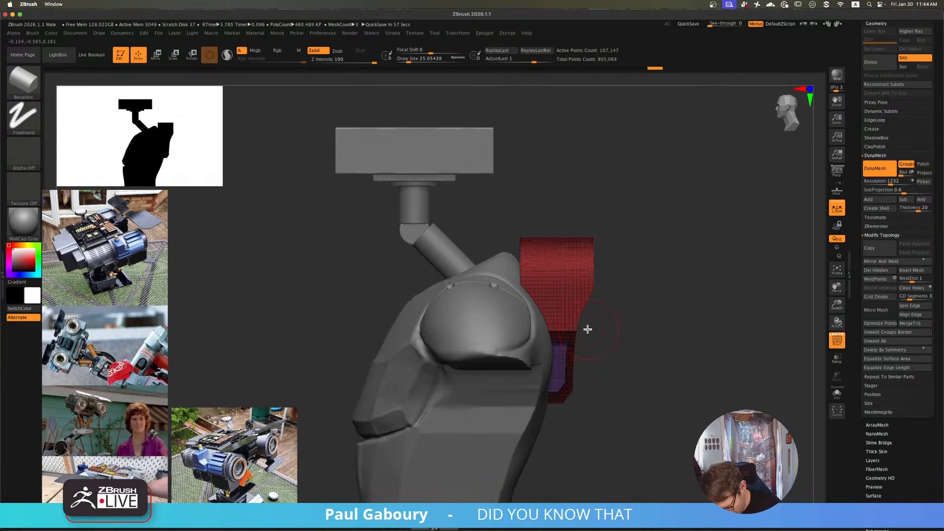
- Isolate the main slab and slice it vertically in side view with SliceCurve, splitting off a thin strip next to the torso
{"action": "left_click", "coordinate": [571, 281], "text": "ctrl+shift"}
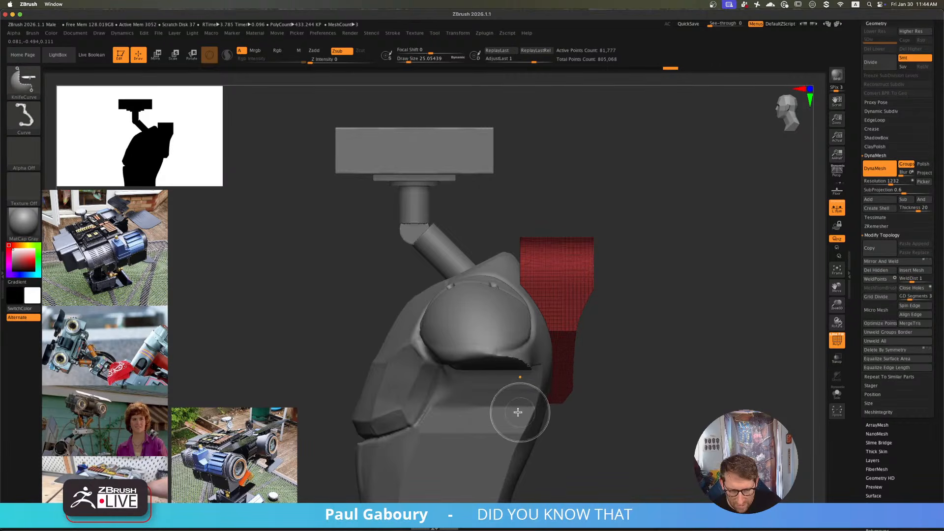
{"action": "left_click", "coordinate": [34, 83]}
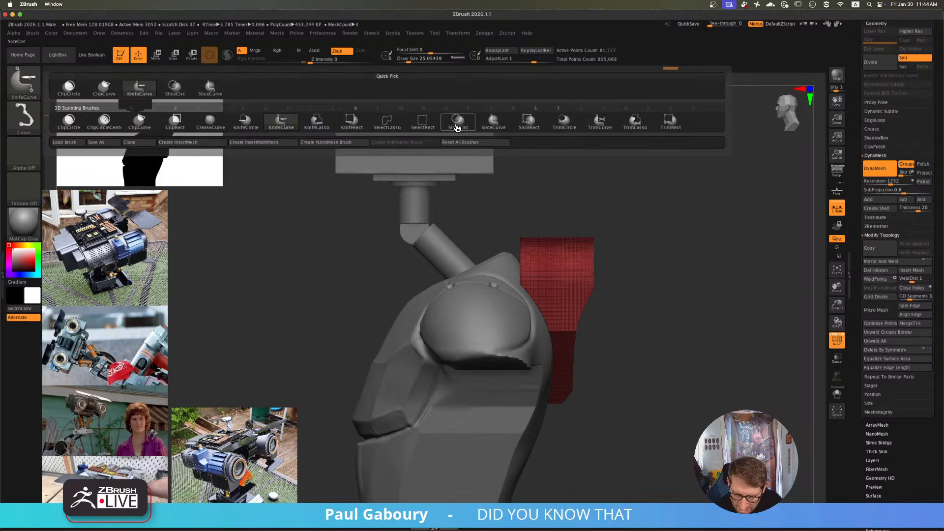
{"action": "left_click", "coordinate": [509, 128]}
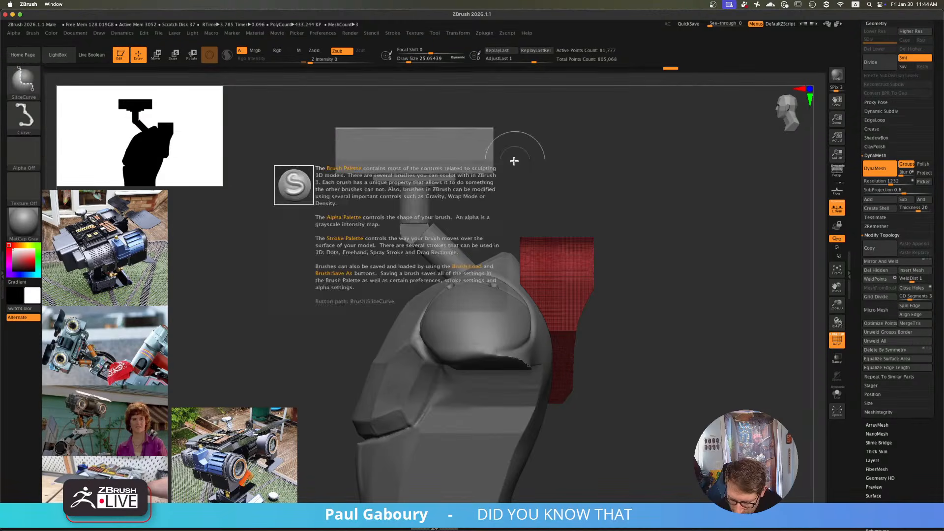
{"action": "left_click_drag", "start_coordinate": [530, 490], "coordinate": [546, 246], "text": "ctrl+shift"}
{"action": "mouse_move", "coordinate": [550, 144]}
{"action": "left_mouse_down", "text": "ctrl+shift"}
{"action": "mouse_move", "coordinate": [537, 140]}
{"action": "mouse_move", "coordinate": [547, 141]}
{"action": "left_mouse_up", "text": "ctrl+shift"}
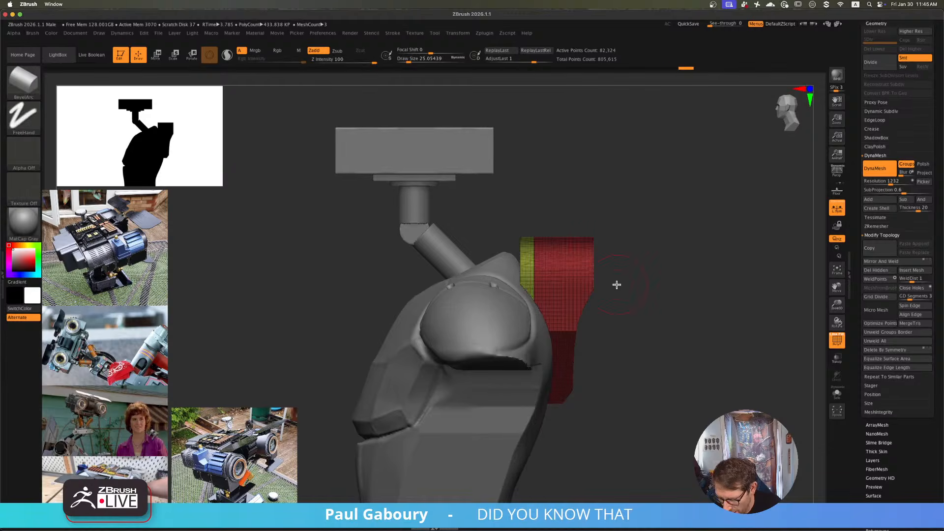
- Isolate the slab's thicker rear section and slice a small rectangle into its upper middle from the back view with SliceRect, with all parts shown again
{"action": "left_click_drag", "start_coordinate": [645, 342], "coordinate": [594, 339]}
{"action": "left_click", "coordinate": [554, 261], "text": "ctrl+alt+shift"}
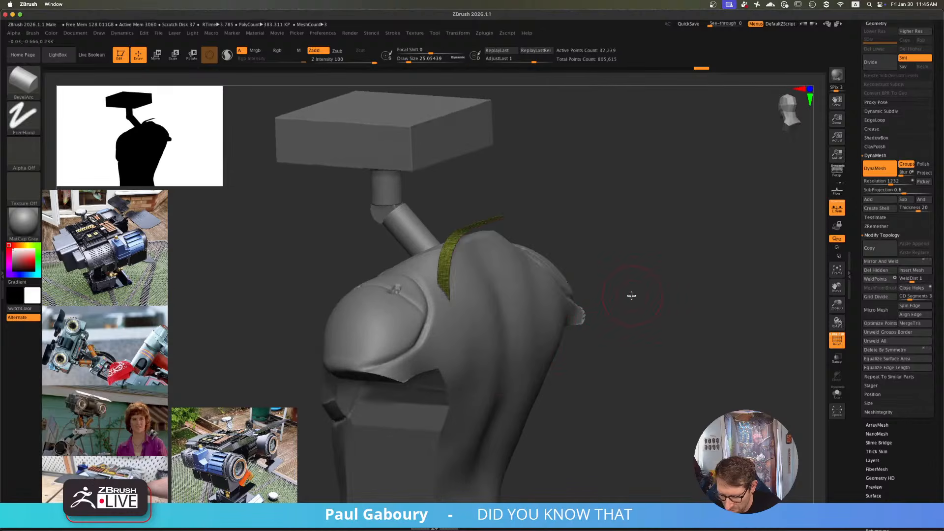
{"action": "left_click", "coordinate": [632, 295], "text": "ctrl+shift"}
{"action": "left_click", "coordinate": [549, 261], "text": "ctrl+shift"}
{"action": "left_click_drag", "start_coordinate": [630, 270], "coordinate": [599, 289], "text": "shift"}
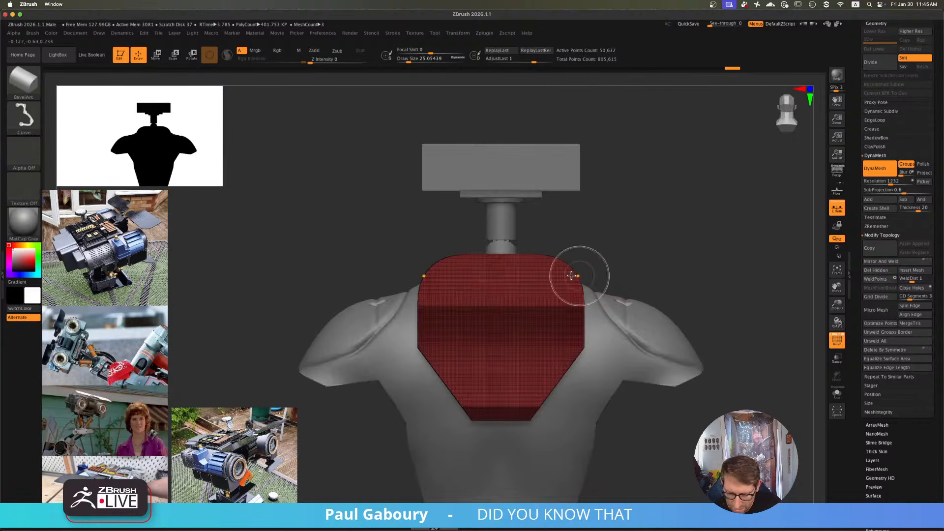
{"action": "left_click", "coordinate": [28, 84], "text": "ctrl+shift"}
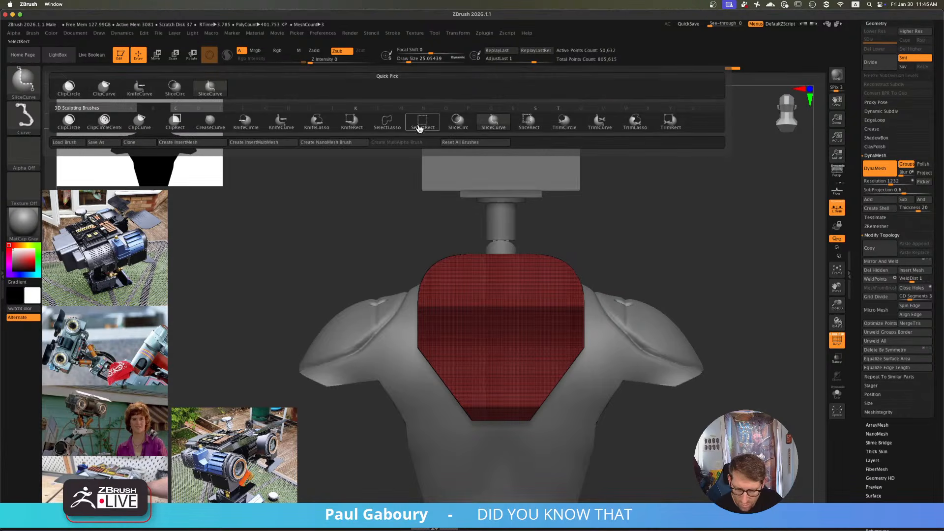
{"action": "mouse_move", "coordinate": [420, 129]}
{"action": "left_click", "coordinate": [529, 123]}
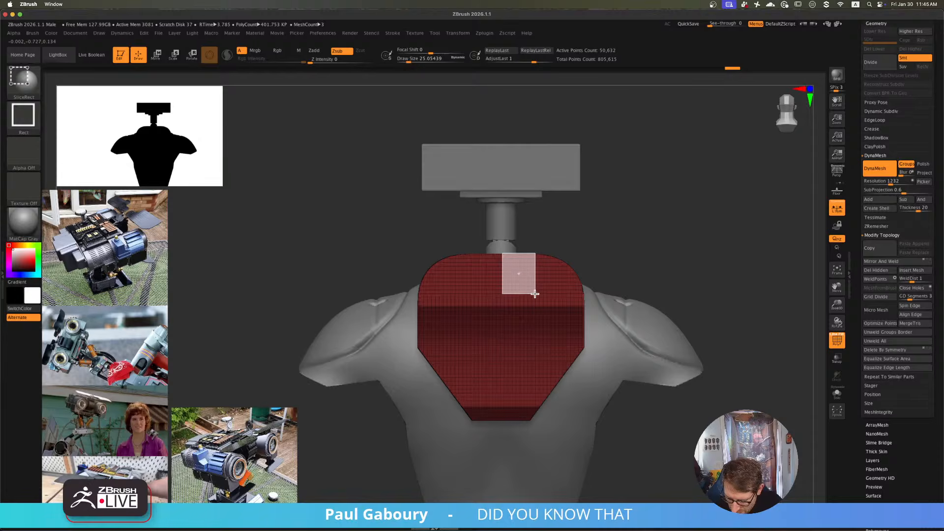
{"action": "mouse_move", "coordinate": [535, 294]}
{"action": "left_mouse_down"}
{"action": "mouse_move", "coordinate": [493, 279]}
{"action": "mouse_move", "coordinate": [511, 293]}
{"action": "left_mouse_up"}
{"action": "mouse_move", "coordinate": [674, 270]}
{"action": "left_mouse_down"}
{"action": "mouse_move", "coordinate": [694, 290]}
{"action": "mouse_move", "coordinate": [726, 387]}
{"action": "left_mouse_up"}
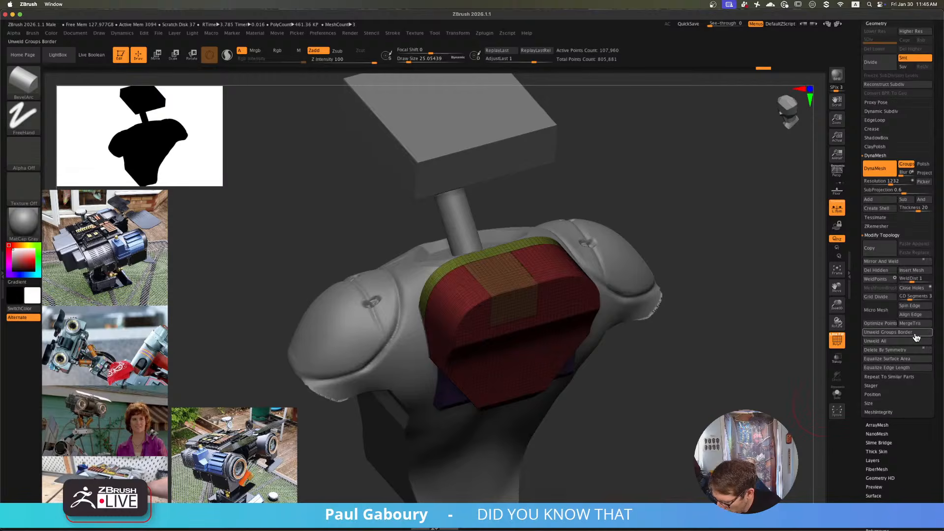
- Try Mirror And Weld on the back unit and undo it
{"action": "left_click", "coordinate": [896, 266]}
{"action": "key", "text": "ctrl"}
{"action": "key", "text": "ctrl+z"}
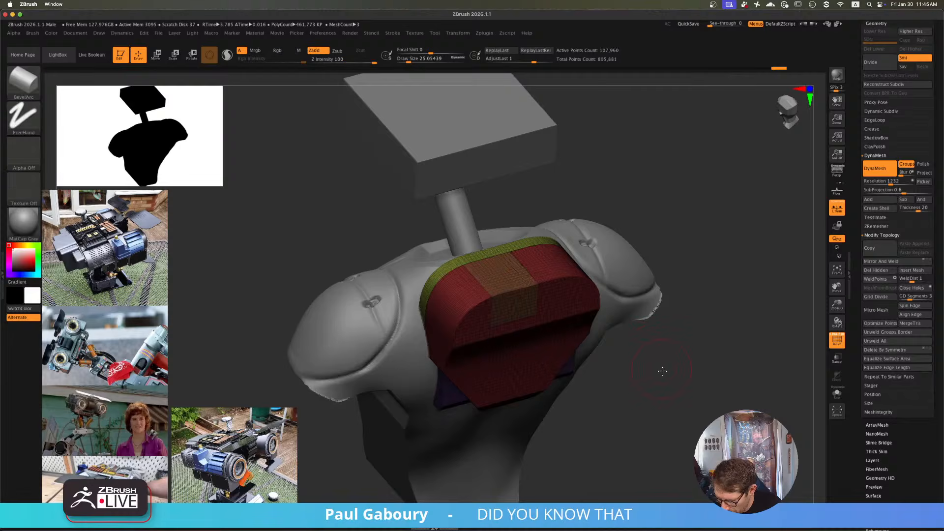
- Mirror the back unit with the Mirror deformation, apply Mirror And Weld to center the sliced block, and remesh
{"action": "left_click", "coordinate": [881, 503]}
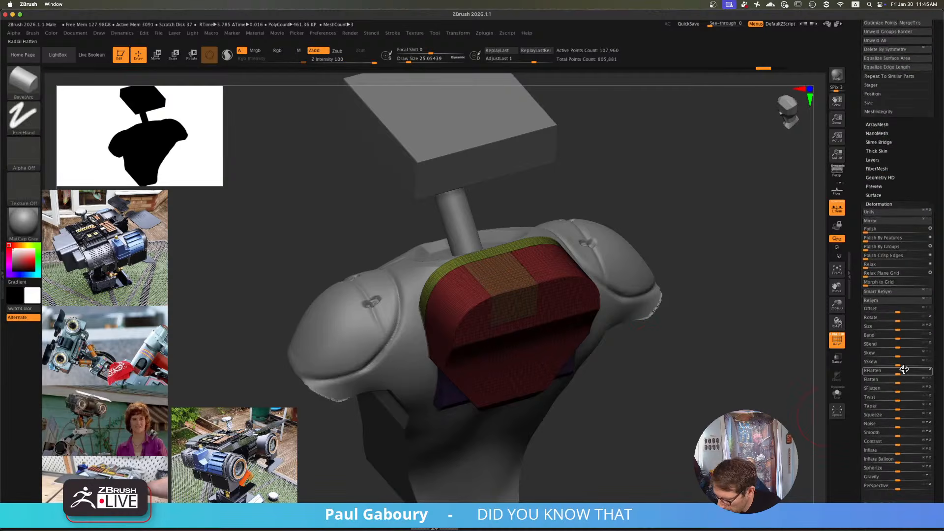
{"action": "scroll", "coordinate": [915, 221], "scroll_direction": "up", "scroll_amount": 5}
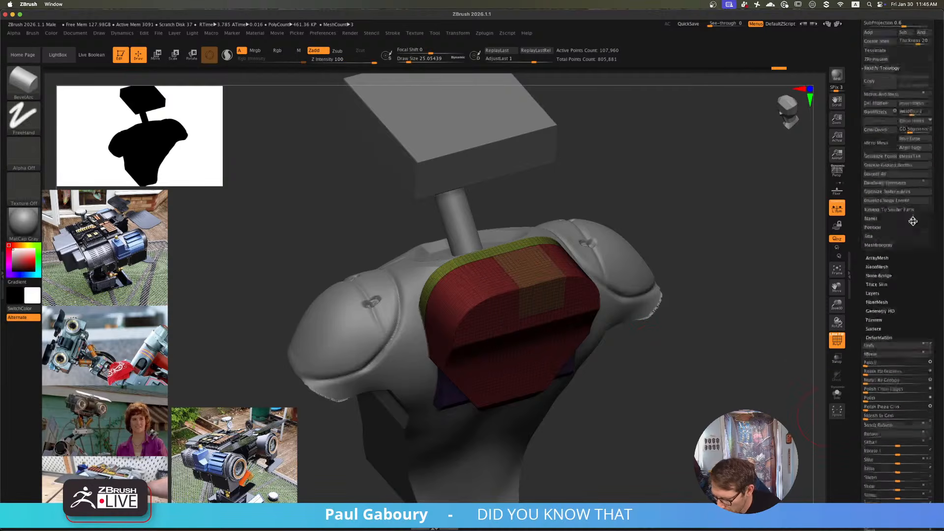
{"action": "left_click", "coordinate": [904, 181]}
{"action": "right_click_drag", "start_coordinate": [629, 295], "coordinate": [548, 368], "text": "ctrl"}
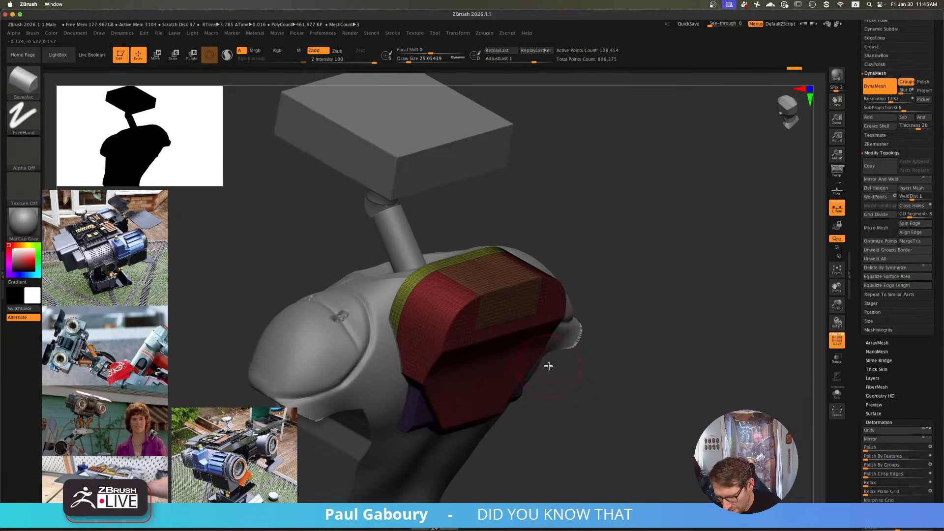
- Isolate the centered block to inspect it, turn off the PolyFrame display, and show the full back unit again
{"action": "left_click", "coordinate": [524, 299], "text": "ctrl+shift"}
{"action": "key", "text": "shift+f"}
{"action": "left_click_drag", "start_coordinate": [599, 357], "coordinate": [645, 338]}
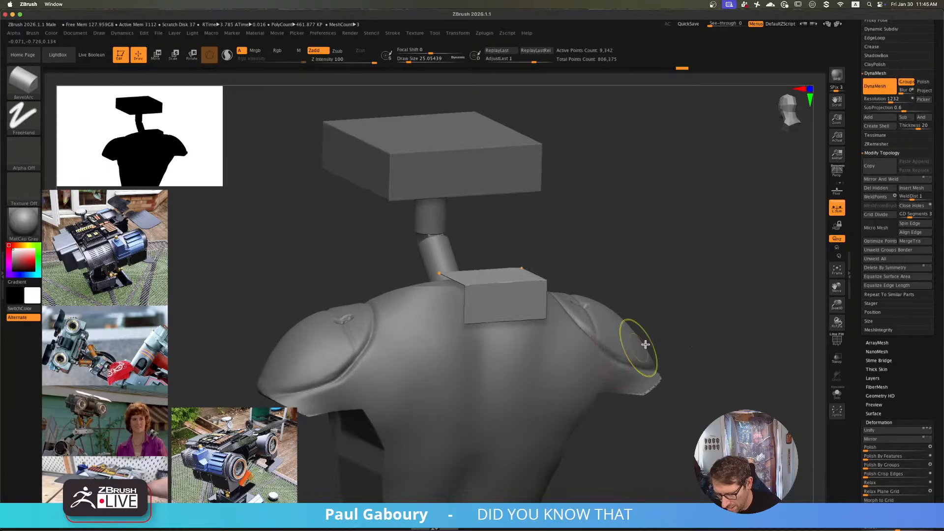
{"action": "left_click", "coordinate": [716, 321], "text": "ctrl+shift"}
- Mask the back unit except for the outer faces of the centered block and center the gizmo on the unmasked area
{"action": "mouse_move", "coordinate": [718, 319]}
{"action": "left_mouse_down", "text": "alt"}
{"action": "mouse_move", "coordinate": [586, 323]}
{"action": "mouse_move", "coordinate": [611, 338]}
{"action": "mouse_move", "coordinate": [588, 346]}
{"action": "mouse_move", "coordinate": [598, 369]}
{"action": "left_mouse_up", "text": "alt"}
{"action": "key", "text": "w"}
{"action": "left_click_drag", "start_coordinate": [450, 305], "coordinate": [453, 295]}
{"action": "left_click_drag", "start_coordinate": [423, 322], "coordinate": [428, 326]}
{"action": "right_click_drag", "start_coordinate": [534, 369], "coordinate": [566, 388], "text": "ctrl"}
{"action": "mouse_move", "coordinate": [565, 348]}
{"action": "right_mouse_down"}
{"action": "mouse_move", "coordinate": [580, 361]}
{"action": "mouse_move", "coordinate": [669, 327]}
{"action": "mouse_move", "coordinate": [664, 317]}
{"action": "mouse_move", "coordinate": [634, 334]}
{"action": "right_mouse_up"}
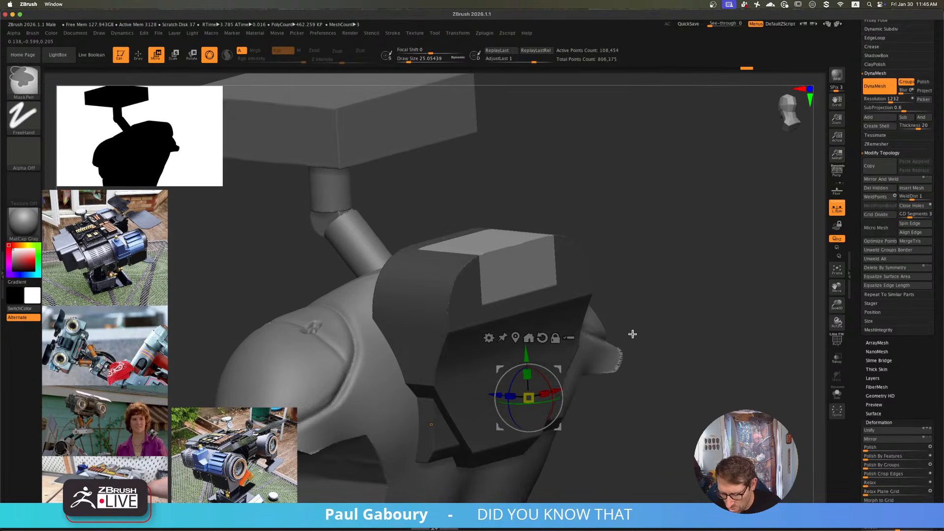
{"action": "left_click", "coordinate": [517, 338]}
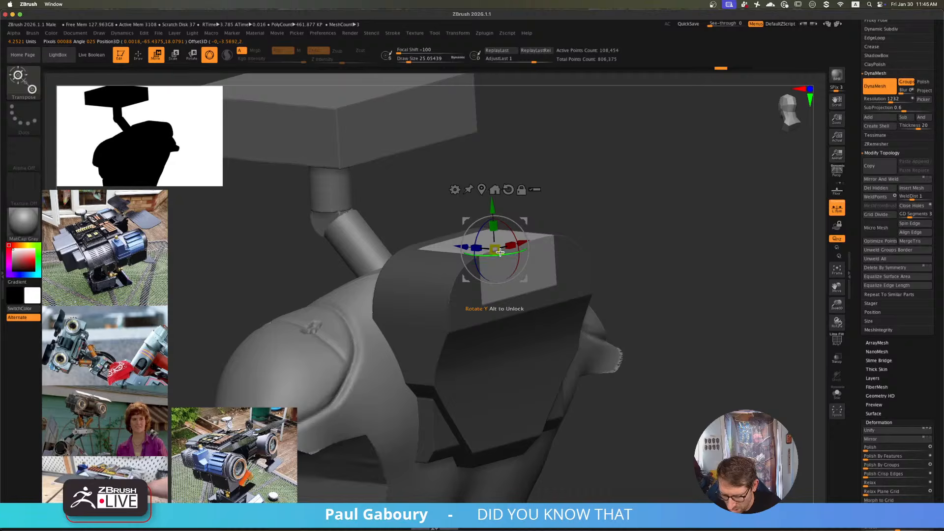
- Try moving the block's unmasked faces down by about 0.0073, undo the move, and return to Draw mode
{"action": "left_click_drag", "start_coordinate": [492, 206], "coordinate": [490, 212]}
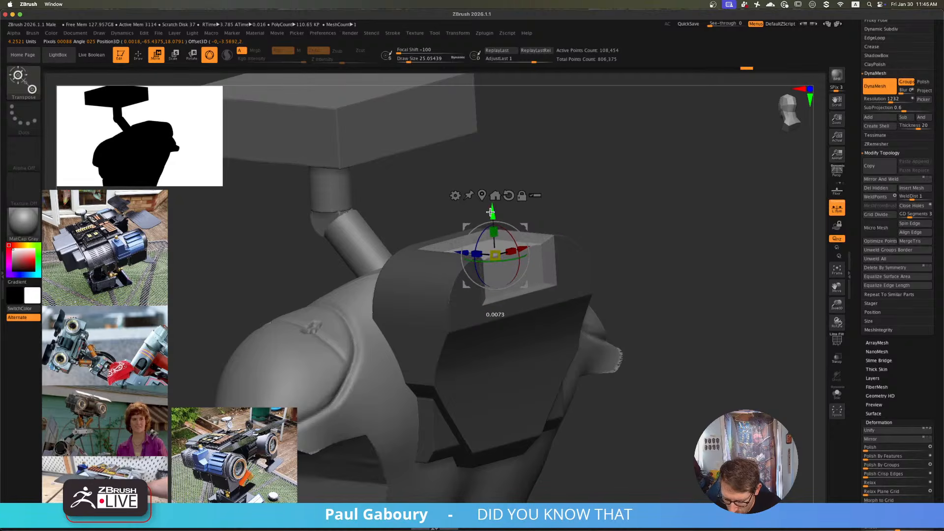
{"action": "mouse_move", "coordinate": [588, 262]}
{"action": "left_mouse_down"}
{"action": "mouse_move", "coordinate": [580, 256]}
{"action": "mouse_move", "coordinate": [609, 350]}
{"action": "mouse_move", "coordinate": [601, 382]}
{"action": "mouse_move", "coordinate": [605, 329]}
{"action": "mouse_move", "coordinate": [593, 367]}
{"action": "mouse_move", "coordinate": [605, 344]}
{"action": "left_mouse_up"}
{"action": "key", "text": "ctrl"}
{"action": "key", "text": "q"}
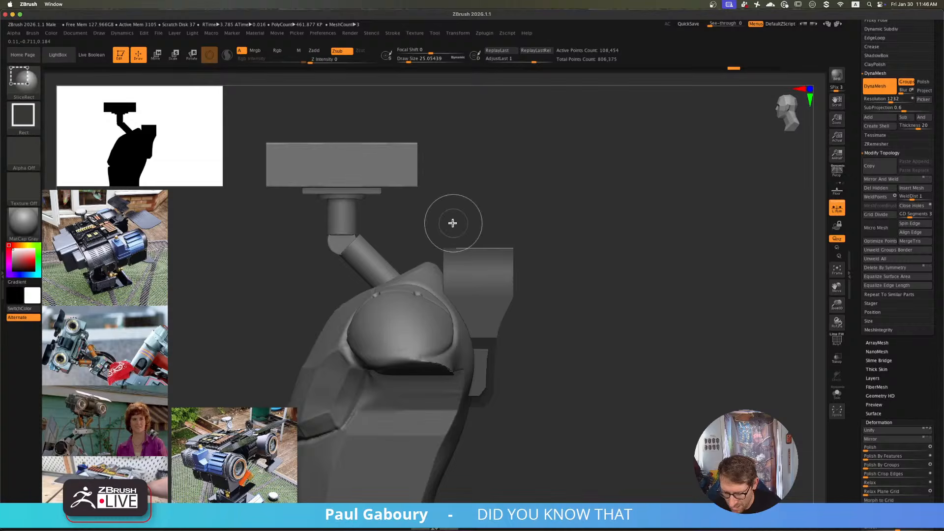
{"action": "left_click_drag", "start_coordinate": [469, 235], "coordinate": [586, 332], "text": "ctrl+shift"}
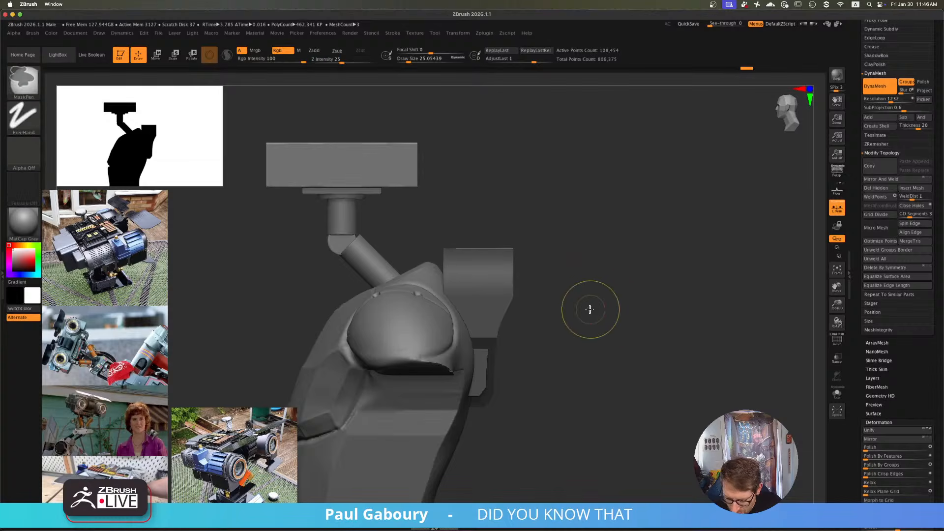
{"action": "left_click", "coordinate": [25, 83], "text": "ctrl+shift"}
{"action": "left_click", "coordinate": [140, 124], "text": "ctrl+shift"}
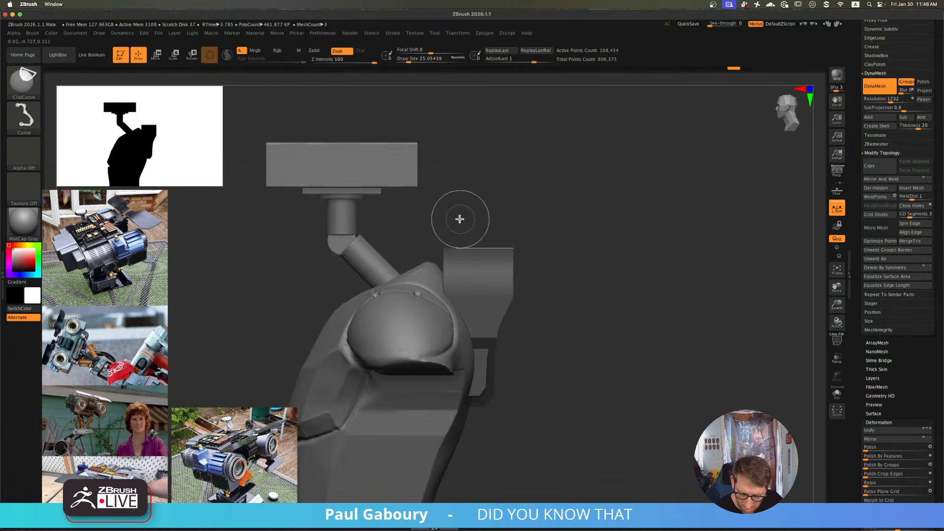
{"action": "left_click_drag", "start_coordinate": [570, 319], "coordinate": [570, 319], "text": "ctrl+shift"}
{"action": "mouse_move", "coordinate": [626, 313]}
{"action": "left_mouse_down"}
{"action": "mouse_move", "coordinate": [607, 342]}
{"action": "mouse_move", "coordinate": [582, 354]}
{"action": "mouse_move", "coordinate": [675, 350]}
{"action": "mouse_move", "coordinate": [611, 335]}
{"action": "mouse_move", "coordinate": [626, 322]}
{"action": "mouse_move", "coordinate": [604, 327]}
{"action": "mouse_move", "coordinate": [613, 322]}
{"action": "mouse_move", "coordinate": [620, 335]}
{"action": "mouse_move", "coordinate": [580, 348]}
{"action": "mouse_move", "coordinate": [618, 339]}
{"action": "mouse_move", "coordinate": [605, 328]}
{"action": "left_mouse_up"}
- Extrude the block's unmasked outer faces upward by about 0.0076, shift them rearward and slightly higher as a raised panel, and return to Draw mode
{"action": "left_click", "coordinate": [620, 336], "text": "ctrl"}
{"action": "mouse_move", "coordinate": [604, 328]}
{"action": "right_mouse_down", "text": "ctrl"}
{"action": "mouse_move", "coordinate": [610, 344]}
{"action": "mouse_move", "coordinate": [601, 360]}
{"action": "right_mouse_up", "text": "ctrl"}
{"action": "key", "text": "w"}
{"action": "left_click_drag", "start_coordinate": [480, 253], "coordinate": [480, 245], "text": "ctrl"}
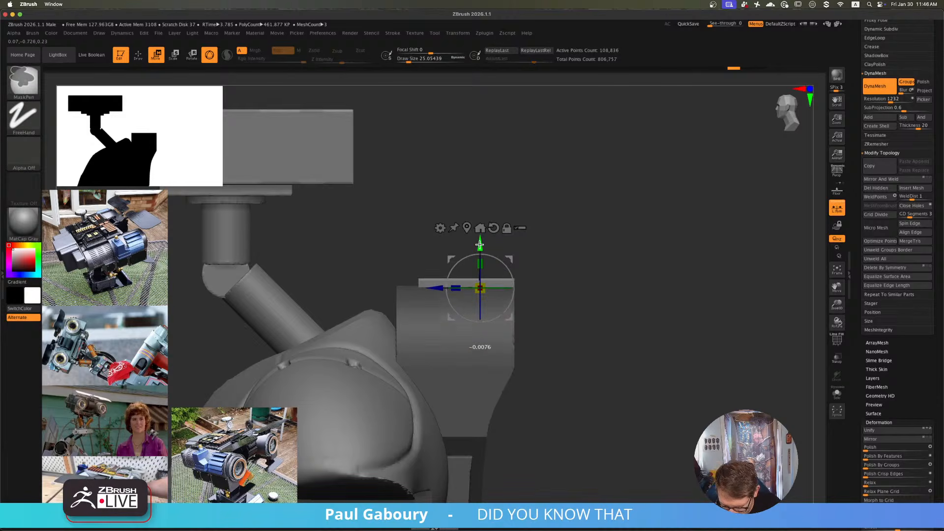
{"action": "left_click_drag", "start_coordinate": [438, 288], "coordinate": [442, 289]}
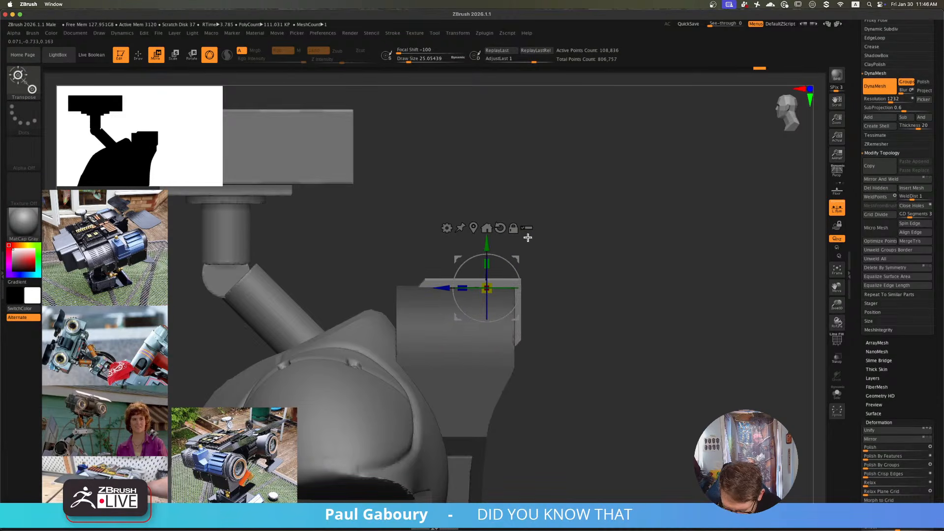
{"action": "left_click_drag", "start_coordinate": [459, 281], "coordinate": [449, 282]}
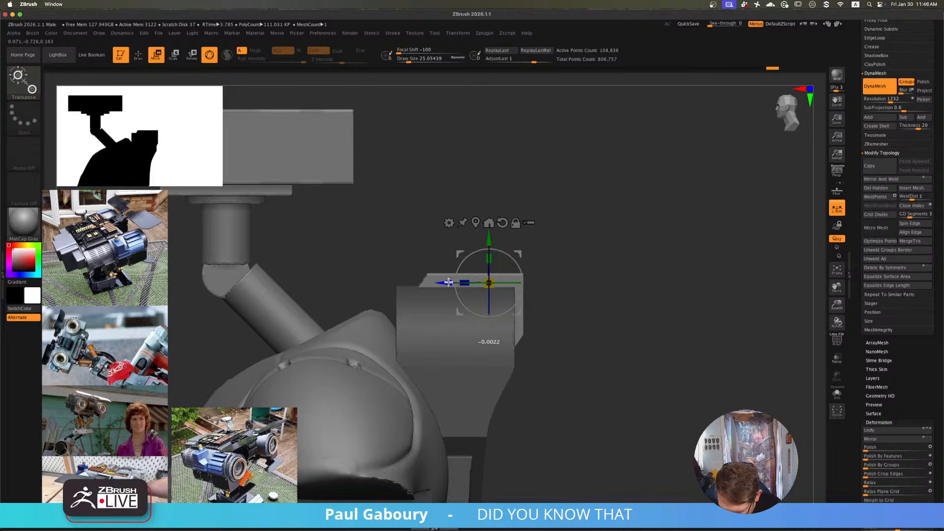
{"action": "key", "text": "q"}
{"action": "mouse_move", "coordinate": [579, 376]}
{"action": "left_mouse_down"}
{"action": "mouse_move", "coordinate": [565, 373]}
{"action": "mouse_move", "coordinate": [571, 397]}
{"action": "mouse_move", "coordinate": [592, 388]}
{"action": "mouse_move", "coordinate": [591, 358]}
{"action": "mouse_move", "coordinate": [582, 367]}
{"action": "mouse_move", "coordinate": [592, 342]}
{"action": "left_mouse_up"}
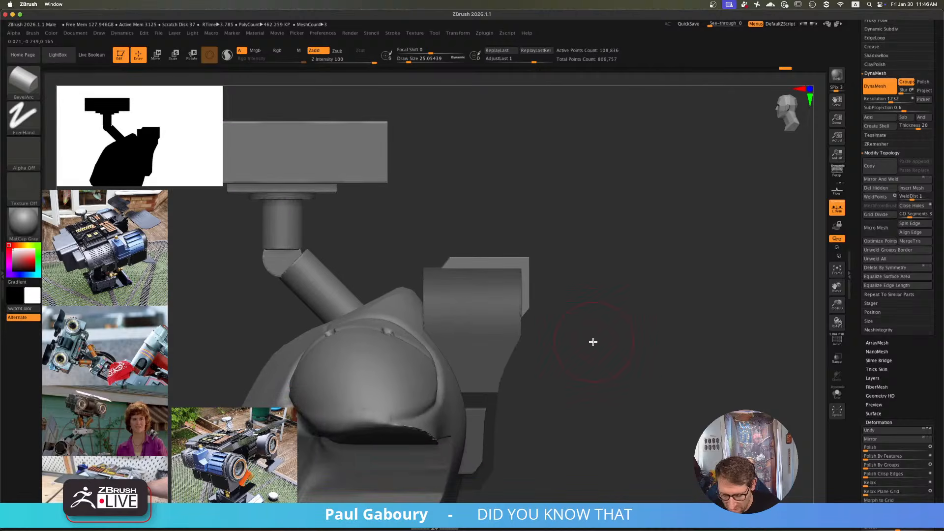
- Turn on the PolyFrame display and isolate the raised central panel together with its side walls
{"action": "key", "text": "ctrl"}
{"action": "right_click_drag", "start_coordinate": [592, 342], "coordinate": [594, 350], "text": "ctrl"}
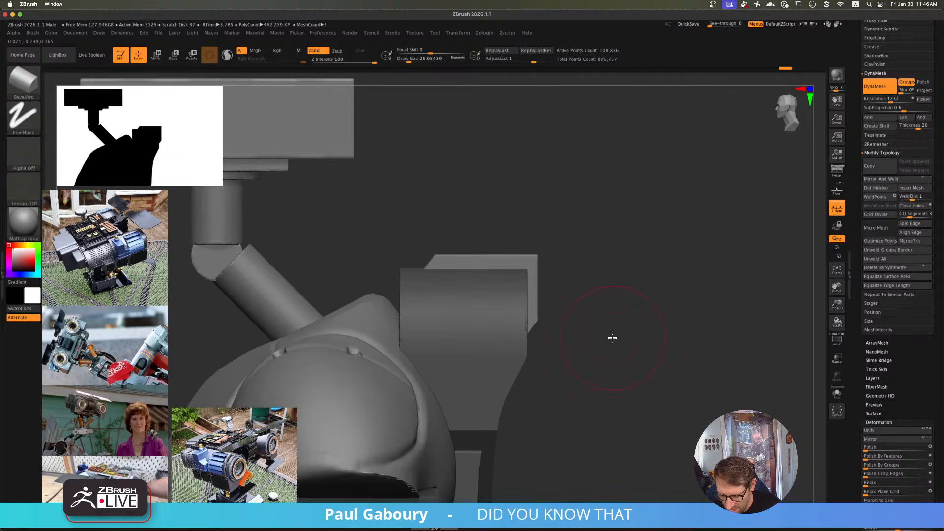
{"action": "key", "text": "shift+f"}
{"action": "left_click_drag", "start_coordinate": [613, 338], "coordinate": [594, 331]}
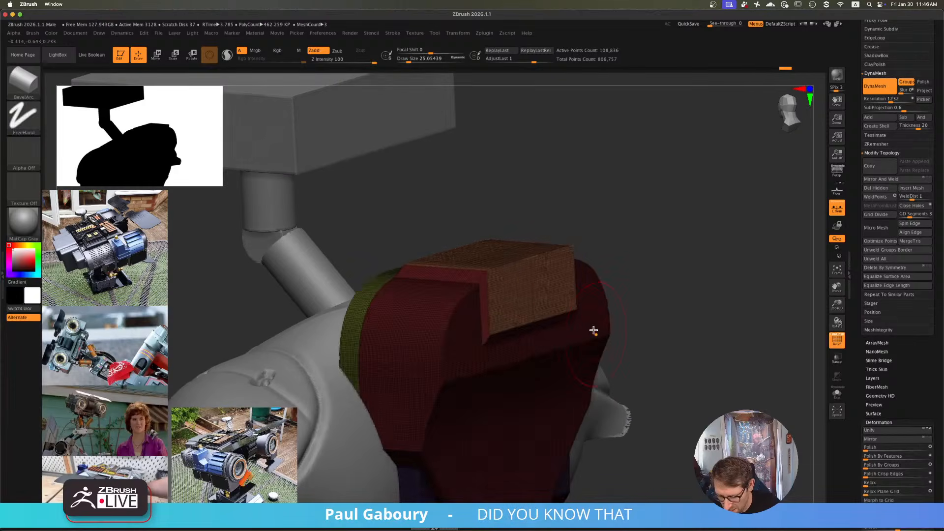
{"action": "left_click", "coordinate": [593, 330], "text": "ctrl+alt+shift"}
{"action": "left_click", "coordinate": [681, 265], "text": "ctrl+shift"}
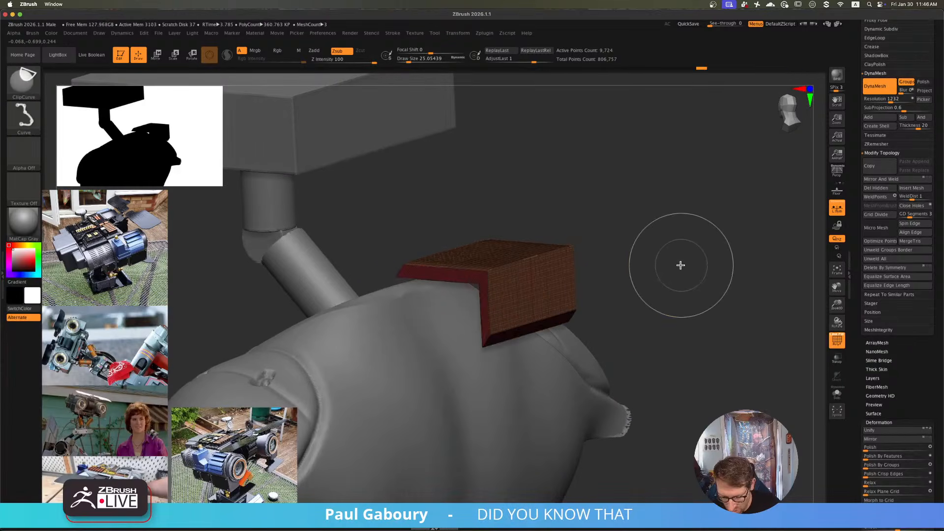
- Hide the panel's outer faces, assign its side walls a new polygroup, and show the full back unit again
{"action": "left_click", "coordinate": [537, 290], "text": "ctrl+alt+shift"}
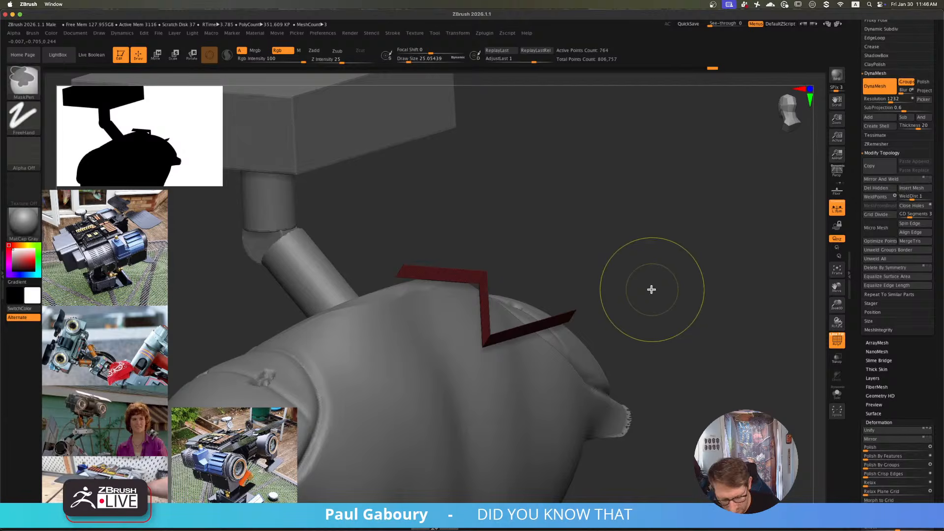
{"action": "key", "text": "ctrl+w"}
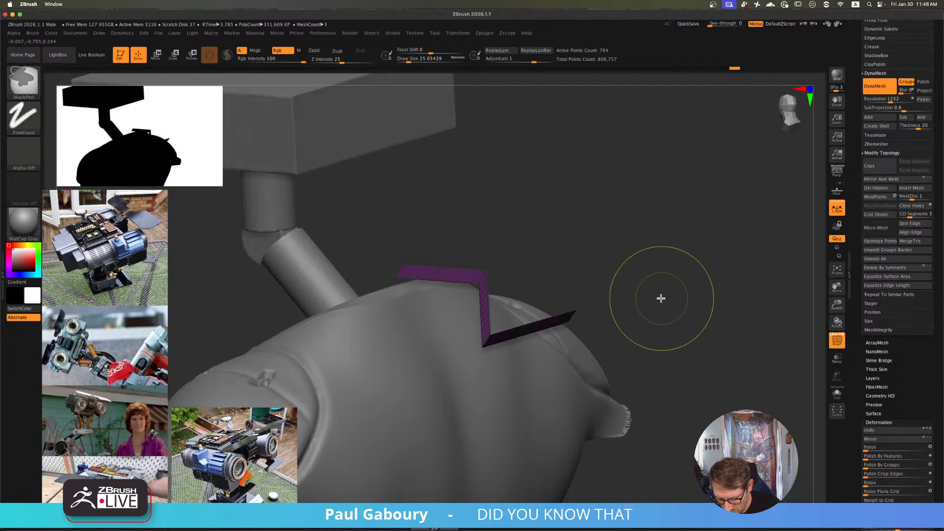
{"action": "left_click", "coordinate": [662, 299], "text": "ctrl+shift"}
{"action": "mouse_move", "coordinate": [662, 300]}
{"action": "left_mouse_down"}
{"action": "mouse_move", "coordinate": [662, 308]}
{"action": "mouse_move", "coordinate": [677, 301]}
{"action": "mouse_move", "coordinate": [663, 290]}
{"action": "left_mouse_up"}
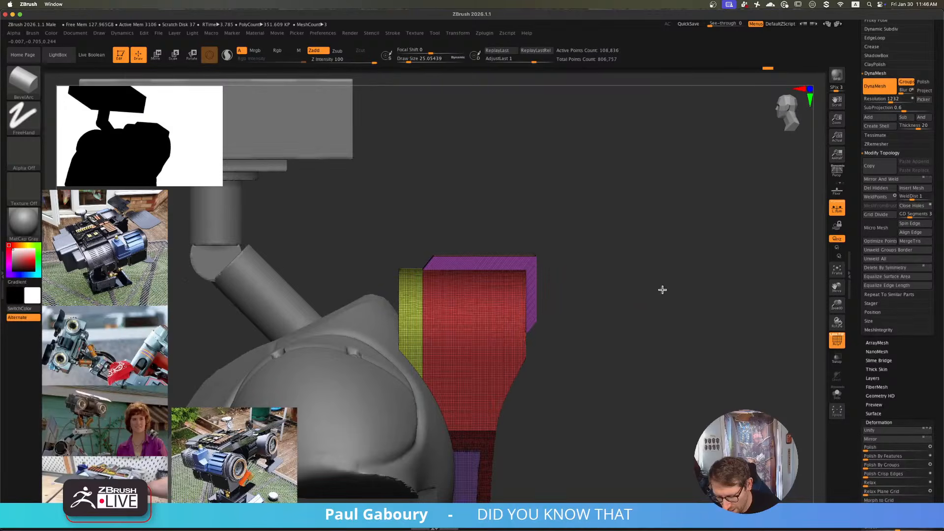
- Reduce the draw size to about 5.75 and turn off the Groups option for DynaMesh
{"action": "mouse_move", "coordinate": [527, 276]}
{"action": "right_mouse_down", "text": "alt"}
{"action": "mouse_move", "coordinate": [527, 304]}
{"action": "mouse_move", "coordinate": [608, 297]}
{"action": "mouse_move", "coordinate": [580, 314]}
{"action": "mouse_move", "coordinate": [557, 297]}
{"action": "mouse_move", "coordinate": [563, 335]}
{"action": "mouse_move", "coordinate": [551, 323]}
{"action": "mouse_move", "coordinate": [560, 344]}
{"action": "right_mouse_up", "text": "alt"}
{"action": "key", "text": "s"}
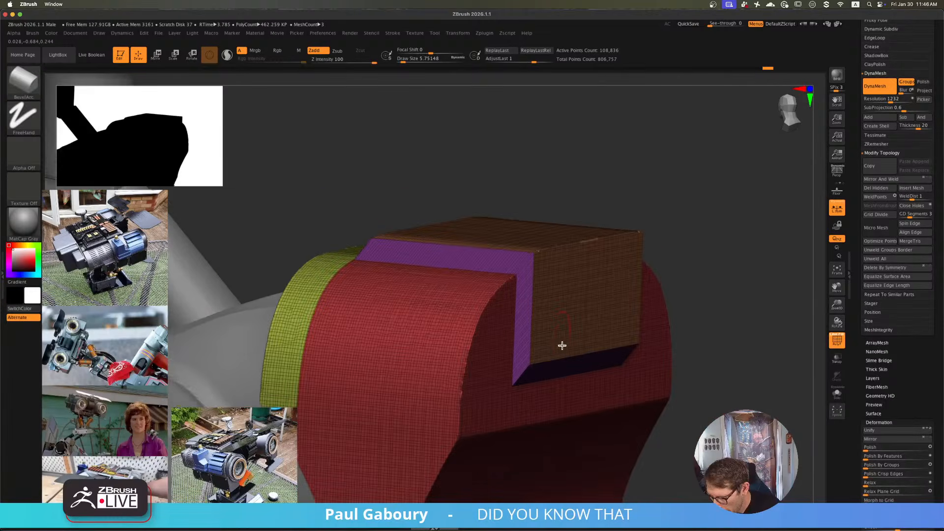
{"action": "left_click", "coordinate": [909, 86]}
{"action": "right_click_drag", "start_coordinate": [659, 319], "coordinate": [525, 281], "text": "alt"}
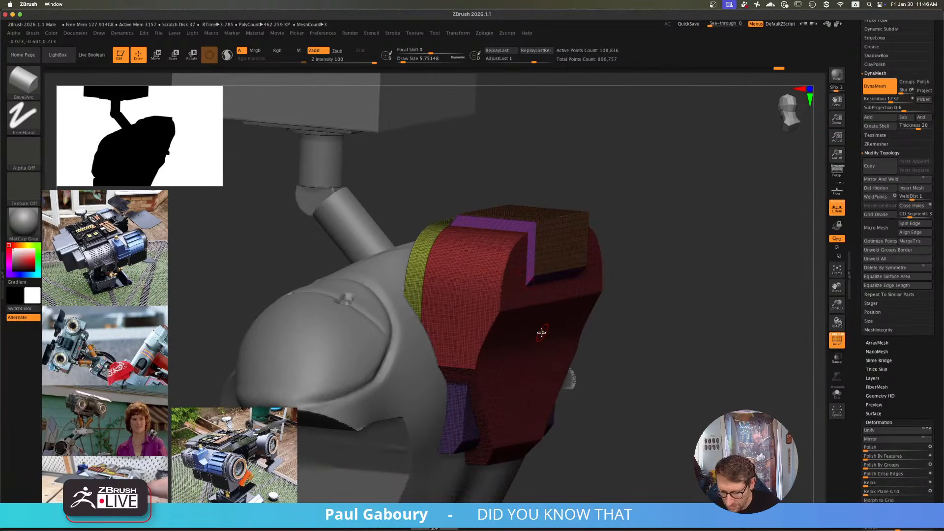
{"action": "right_click_drag", "start_coordinate": [541, 333], "coordinate": [500, 394]}
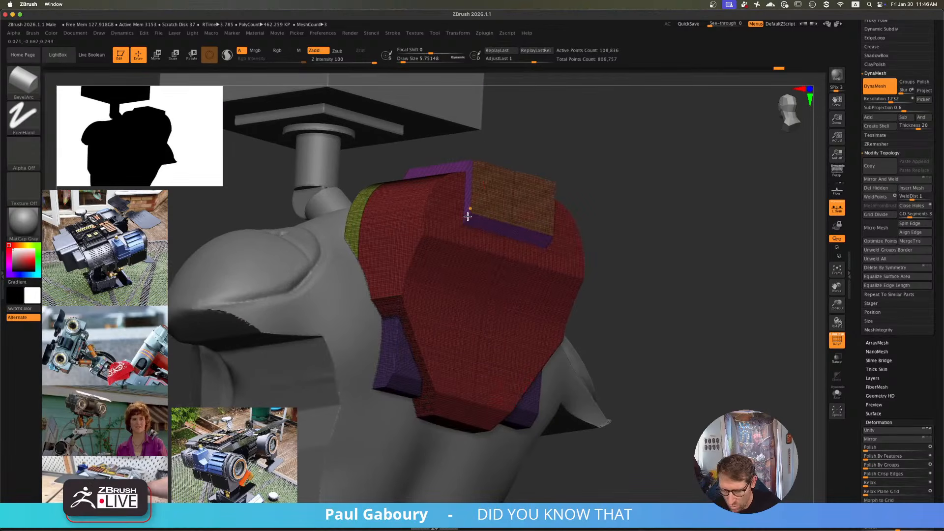
- Isolate the two lower corner pieces and split the hidden remainder of the back unit into a separate subtool
{"action": "left_click", "coordinate": [392, 376], "text": "ctrl+shift"}
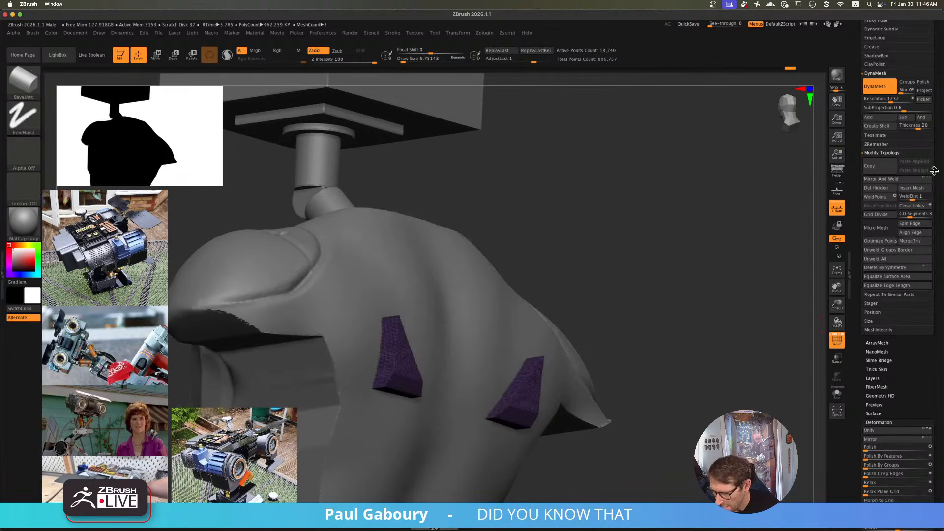
{"action": "left_click_drag", "start_coordinate": [935, 170], "coordinate": [935, 245]}
{"action": "left_click", "coordinate": [883, 200], "text": "shift"}
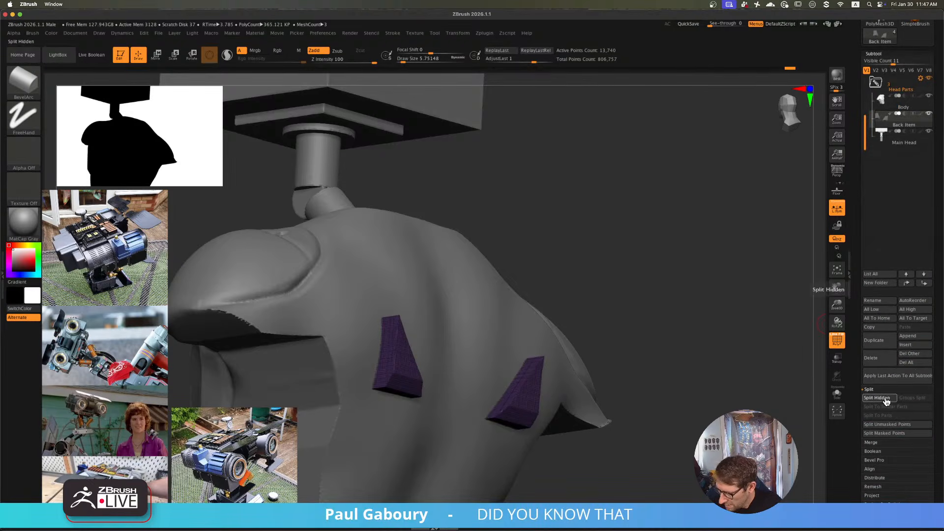
{"action": "left_click", "coordinate": [885, 399]}
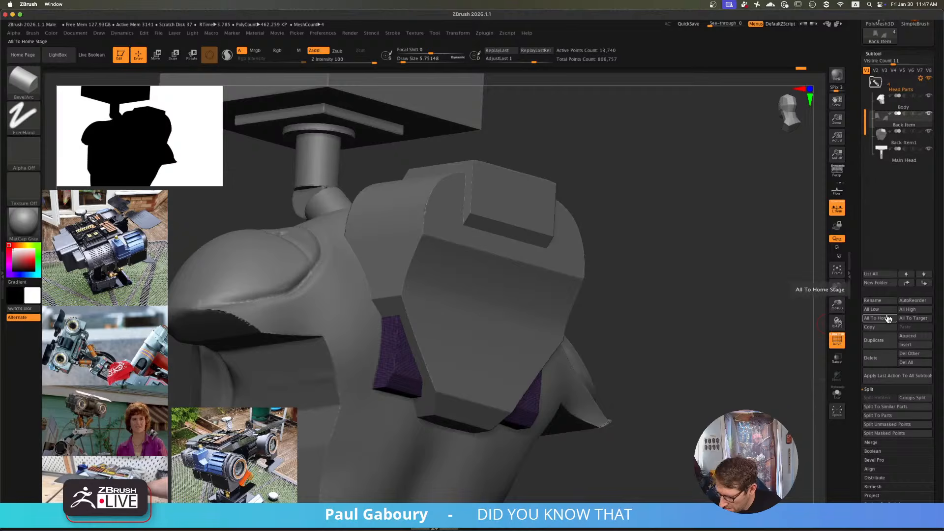
- Select the main back unit subtool, isolate its front strip for inspection, and show the full unit again
{"action": "left_click", "coordinate": [887, 142]}
{"action": "mouse_move", "coordinate": [647, 288]}
{"action": "left_mouse_down"}
{"action": "mouse_move", "coordinate": [633, 375]}
{"action": "mouse_move", "coordinate": [614, 352]}
{"action": "mouse_move", "coordinate": [603, 367]}
{"action": "mouse_move", "coordinate": [611, 375]}
{"action": "left_mouse_up"}
{"action": "key", "text": "ctrl+shift"}
{"action": "left_click", "coordinate": [369, 305], "text": "ctrl+shift"}
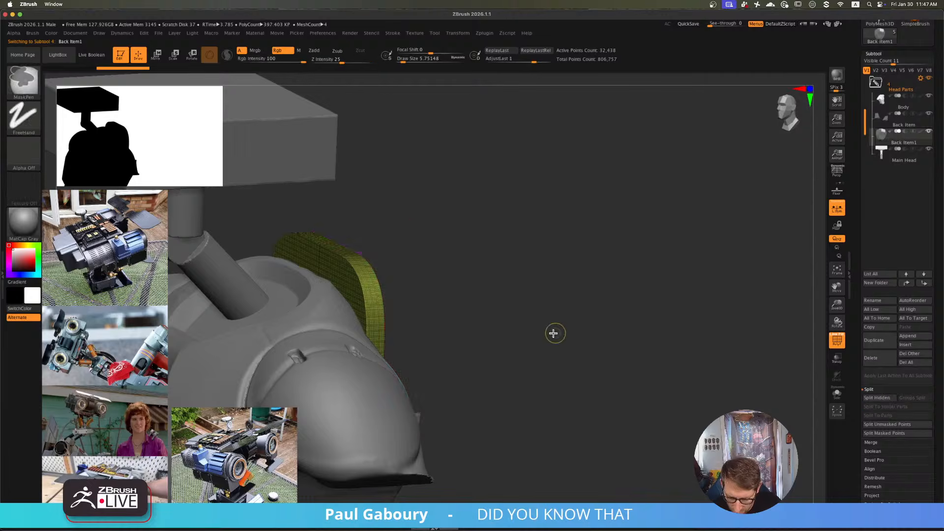
{"action": "left_click", "coordinate": [553, 333], "text": "ctrl+shift"}
{"action": "left_click", "coordinate": [383, 306], "text": "ctrl+shift"}
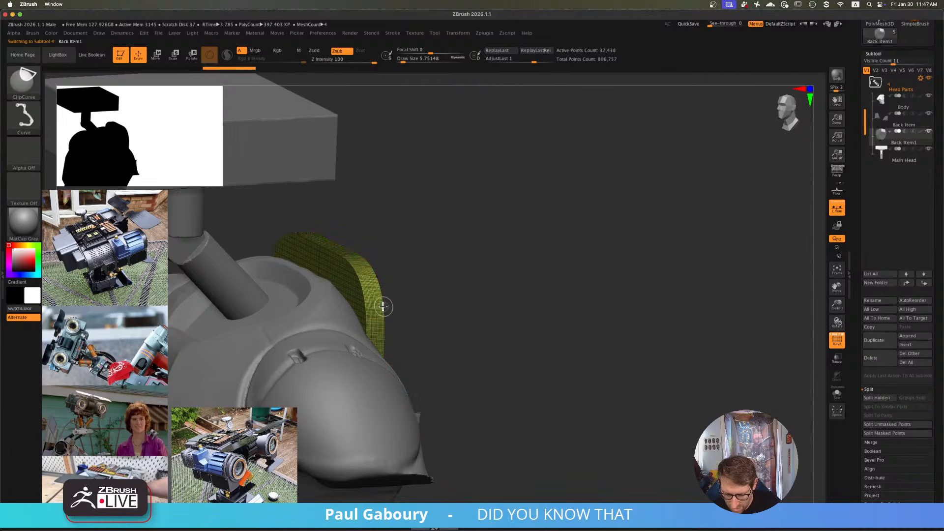
{"action": "left_click", "coordinate": [529, 310], "text": "ctrl+shift"}
{"action": "key", "text": "w"}
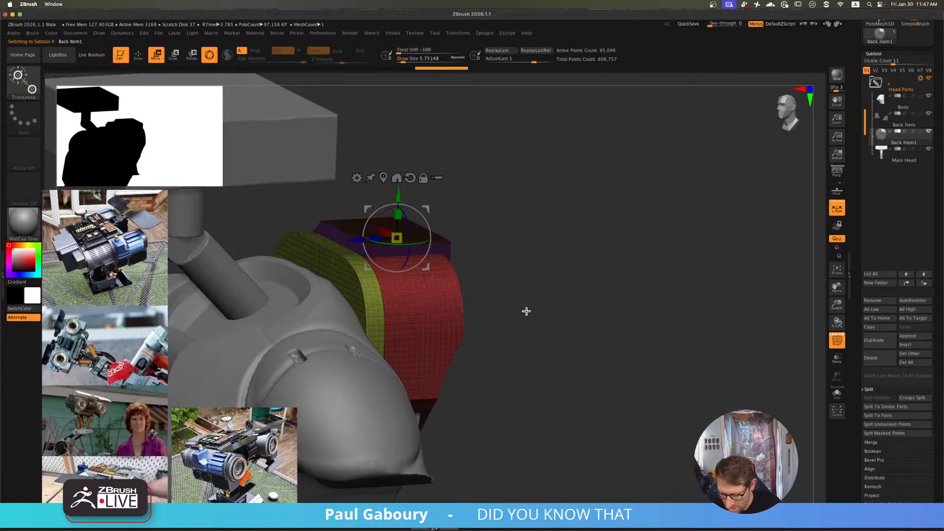
{"action": "key", "text": "q"}
{"action": "key", "text": "g"}
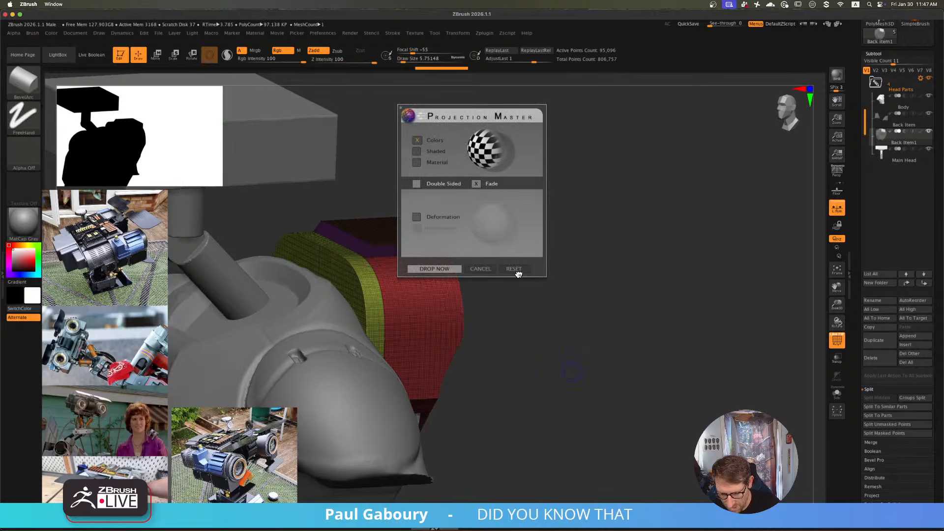
{"action": "left_click", "coordinate": [481, 269]}
- Turn off the PolyFrame display, clear the old mask, and mask the back unit except for its front strip
{"action": "key", "text": "shift+f"}
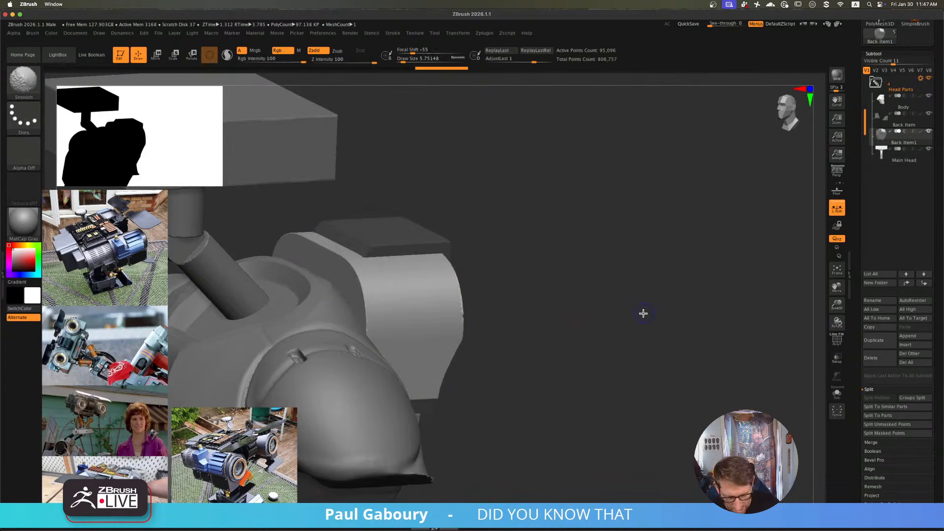
{"action": "left_click_drag", "start_coordinate": [530, 213], "coordinate": [537, 216], "text": "ctrl"}
{"action": "left_click", "coordinate": [375, 293], "text": "ctrl+shift"}
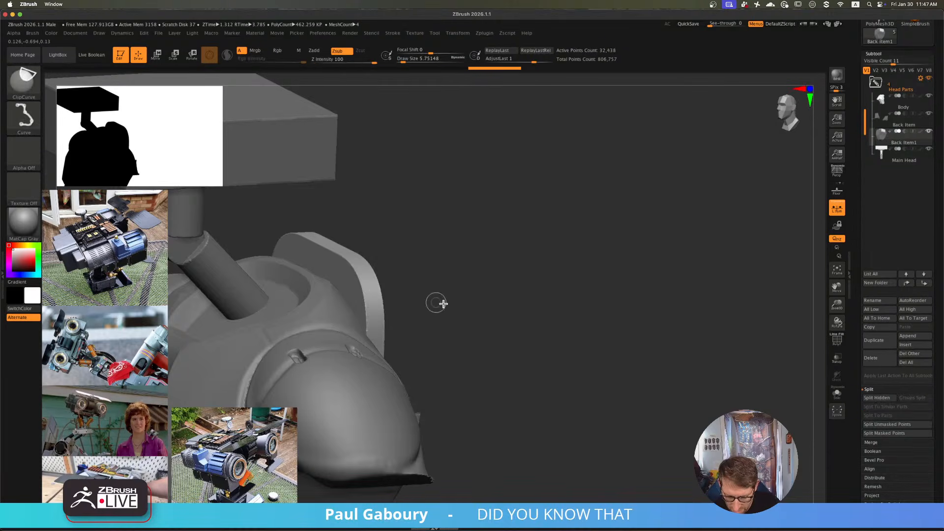
{"action": "left_click", "coordinate": [563, 322], "text": "ctrl"}
{"action": "left_click", "coordinate": [564, 322], "text": "ctrl+shift"}
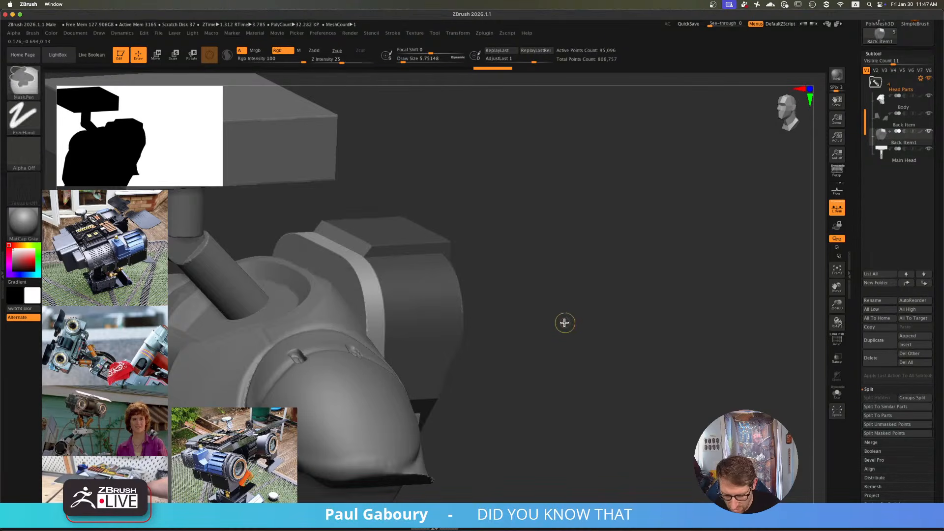
{"action": "left_click", "coordinate": [564, 322], "text": "ctrl"}
- Apply a slight negative Inflate deformation to the unmasked front strip and clear the mask
{"action": "scroll", "coordinate": [937, 366], "scroll_direction": "down", "scroll_amount": 15}
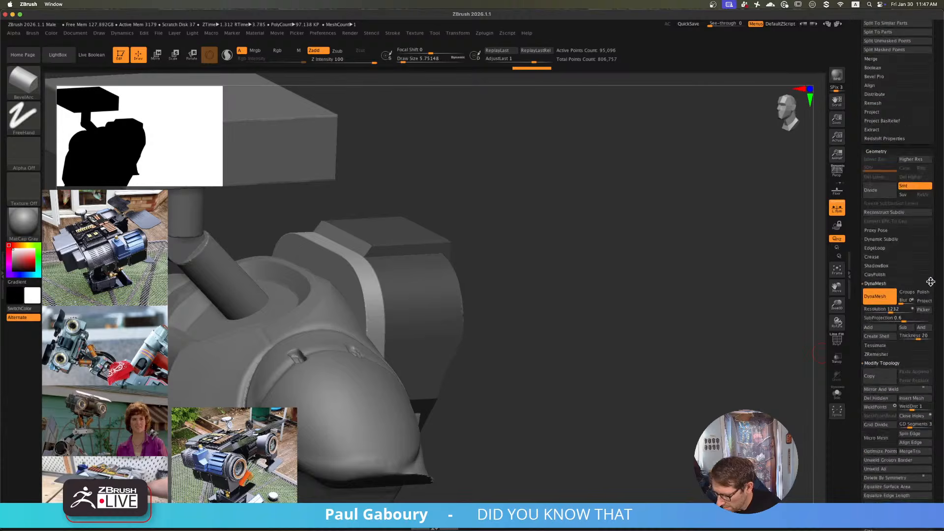
{"action": "scroll", "coordinate": [926, 239], "scroll_direction": "down", "scroll_amount": 5}
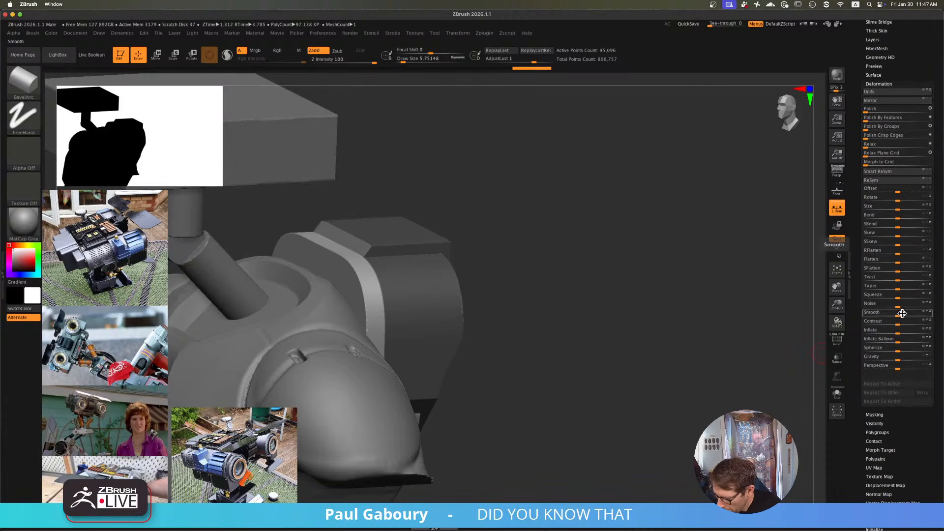
{"action": "left_click_drag", "start_coordinate": [900, 330], "coordinate": [896, 333]}
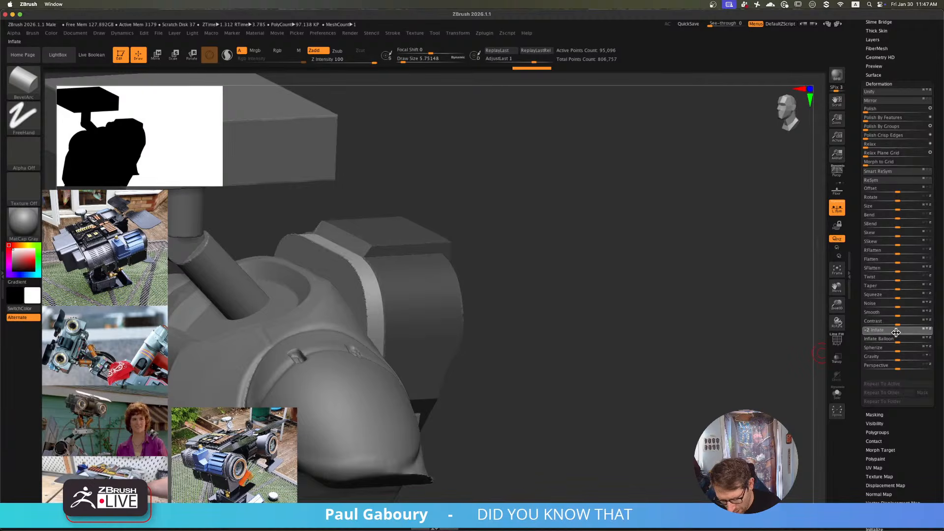
{"action": "mouse_move", "coordinate": [640, 300]}
{"action": "left_mouse_down"}
{"action": "mouse_move", "coordinate": [655, 317]}
{"action": "mouse_move", "coordinate": [667, 305]}
{"action": "mouse_move", "coordinate": [578, 321]}
{"action": "mouse_move", "coordinate": [621, 304]}
{"action": "mouse_move", "coordinate": [637, 310]}
{"action": "left_mouse_up"}
{"action": "key", "text": "ctrl"}
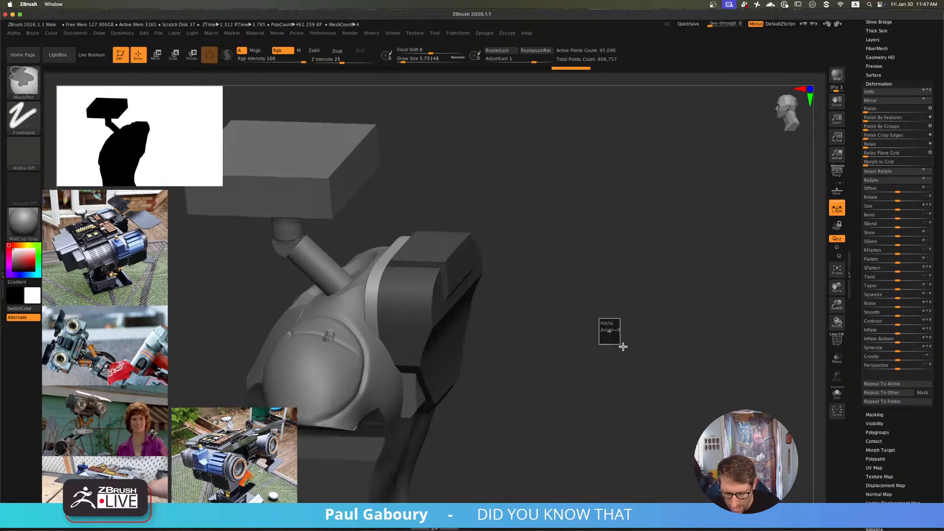
{"action": "left_click_drag", "start_coordinate": [623, 346], "coordinate": [568, 312], "text": "ctrl"}
- Show the back unit alone with PolyFrame and isolate the group containing the stray overlapping faces on its lower sides
{"action": "key", "text": "shift+f"}
{"action": "left_click", "coordinate": [838, 394]}
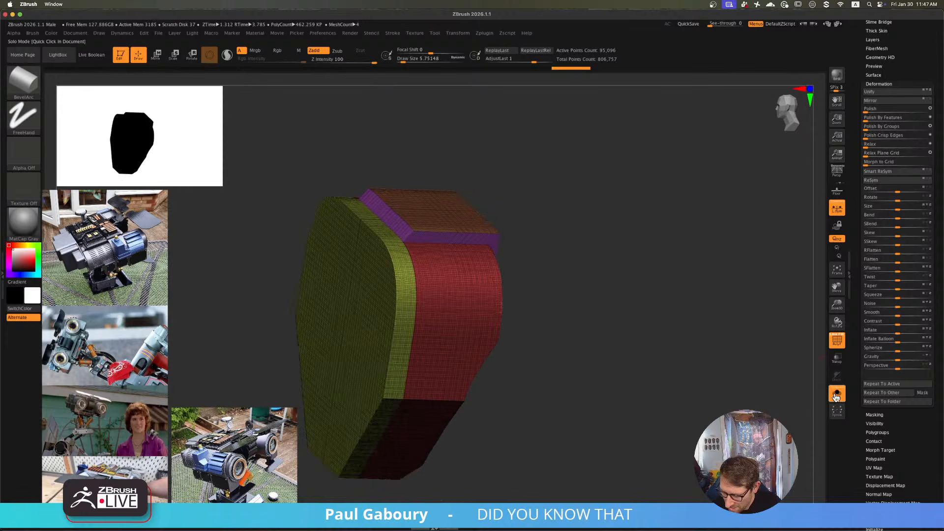
{"action": "mouse_move", "coordinate": [475, 327]}
{"action": "right_mouse_down"}
{"action": "mouse_move", "coordinate": [478, 302]}
{"action": "mouse_move", "coordinate": [491, 304]}
{"action": "mouse_move", "coordinate": [504, 369]}
{"action": "mouse_move", "coordinate": [518, 382]}
{"action": "mouse_move", "coordinate": [548, 360]}
{"action": "right_mouse_up"}
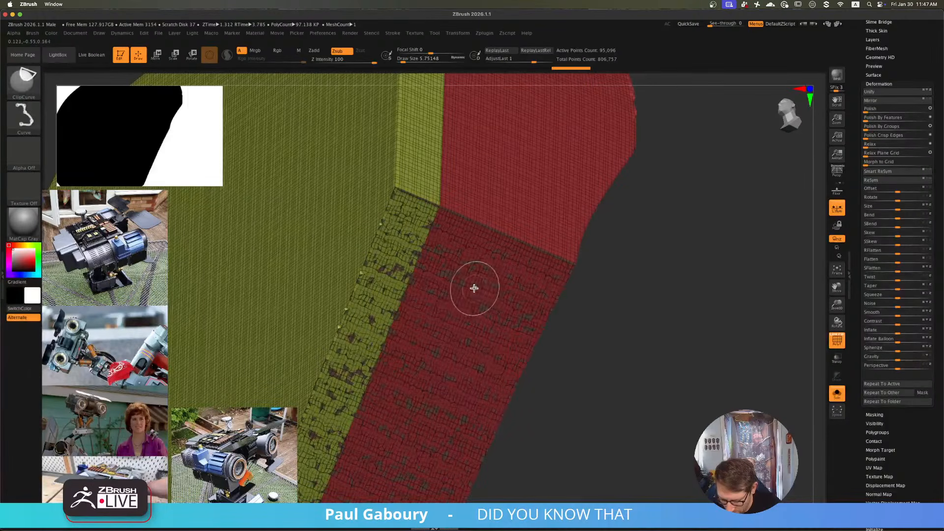
{"action": "left_click", "coordinate": [508, 234], "text": "ctrl+shift"}
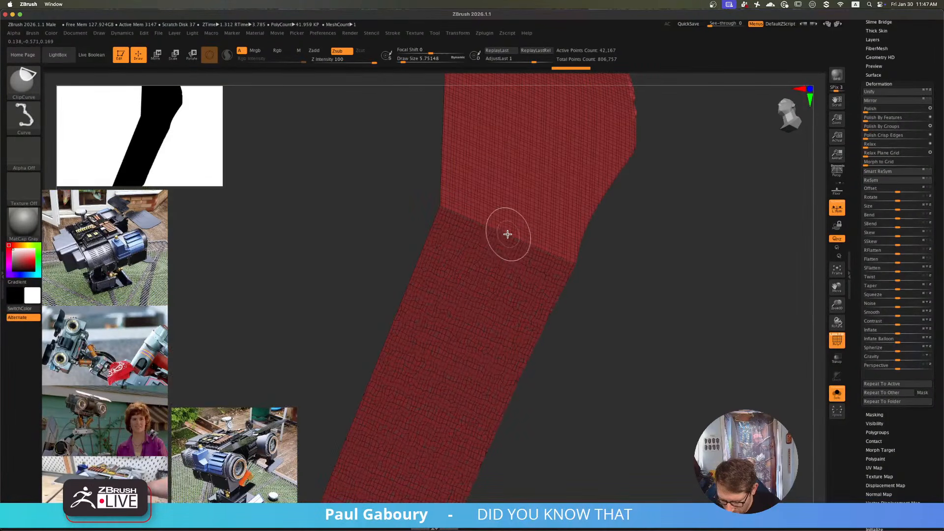
{"action": "left_click_drag", "start_coordinate": [637, 340], "coordinate": [638, 341], "text": "ctrl+shift"}
{"action": "left_click", "coordinate": [421, 167], "text": "ctrl+shift"}
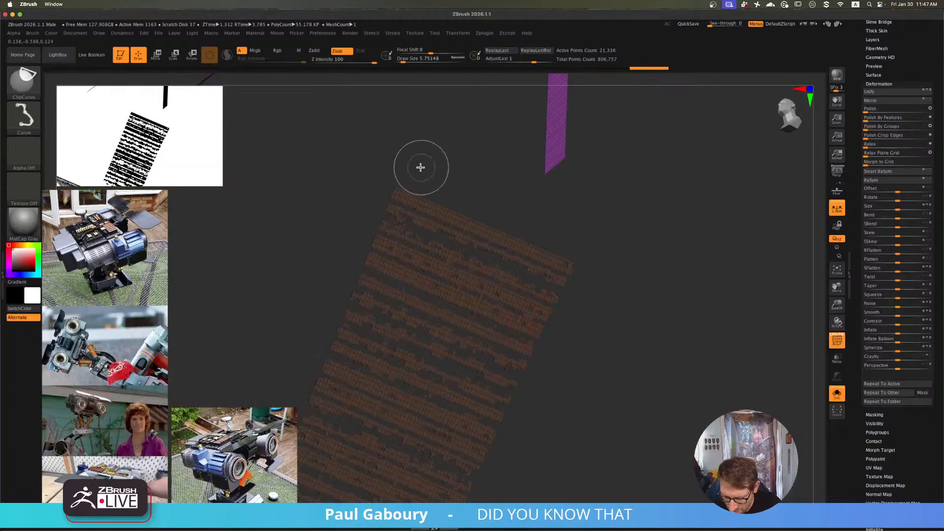
{"action": "left_click", "coordinate": [576, 145], "text": "ctrl+shift"}
- Hide only the stray lower faces while keeping the rest of the back unit visible, and delete the hidden geometry
{"action": "left_click_drag", "start_coordinate": [622, 204], "coordinate": [524, 341]}
{"action": "left_click_drag", "start_coordinate": [561, 303], "coordinate": [569, 296], "text": "shift"}
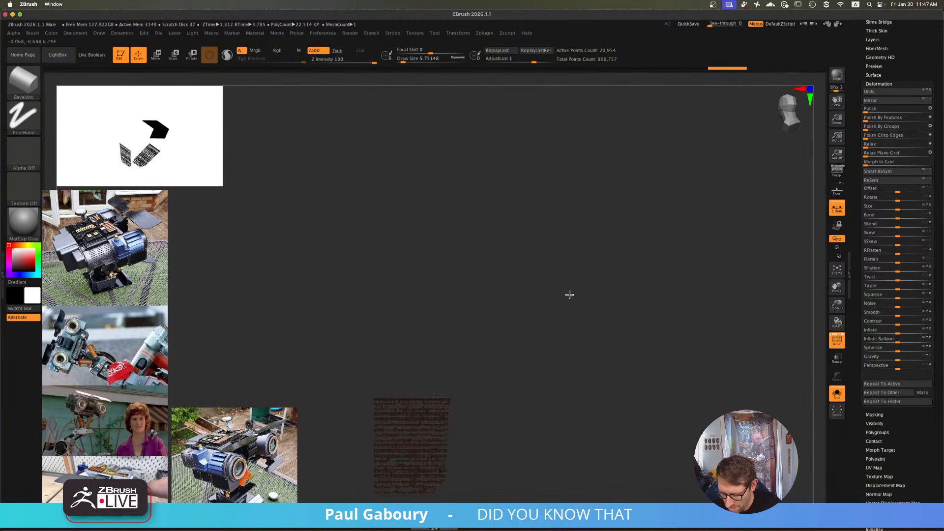
{"action": "left_click_drag", "start_coordinate": [602, 330], "coordinate": [352, 190], "text": "ctrl+shift"}
{"action": "left_click", "coordinate": [610, 338], "text": "ctrl+shift"}
{"action": "mouse_move", "coordinate": [618, 397]}
{"action": "left_mouse_down", "text": "alt"}
{"action": "mouse_move", "coordinate": [594, 361]}
{"action": "mouse_move", "coordinate": [608, 310]}
{"action": "mouse_move", "coordinate": [593, 392]}
{"action": "mouse_move", "coordinate": [619, 379]}
{"action": "left_mouse_up", "text": "alt"}
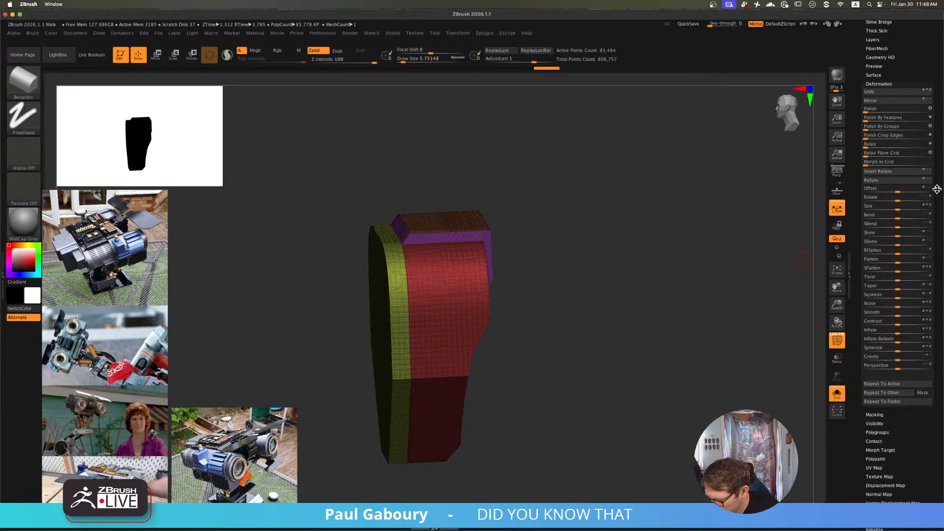
{"action": "scroll", "coordinate": [915, 221], "scroll_direction": "up", "scroll_amount": 10}
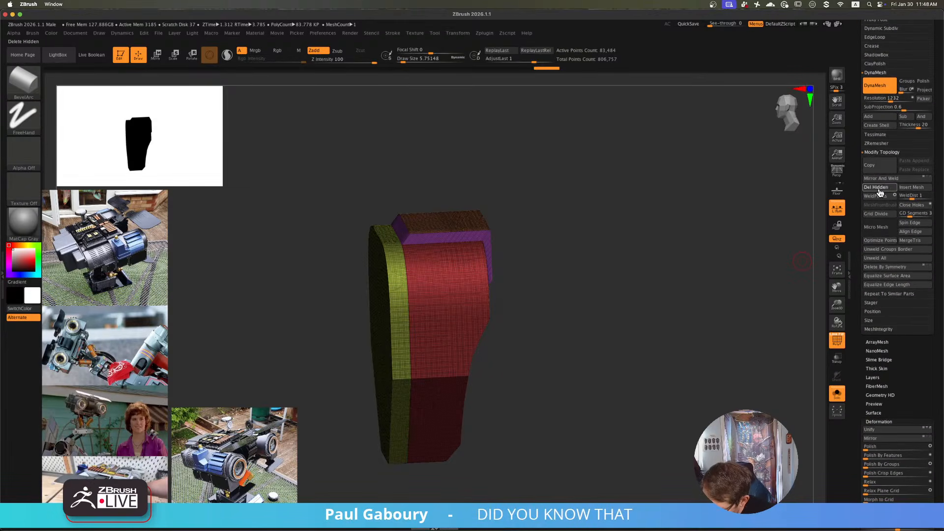
{"action": "left_click_drag", "start_coordinate": [524, 401], "coordinate": [525, 346], "text": "shift"}
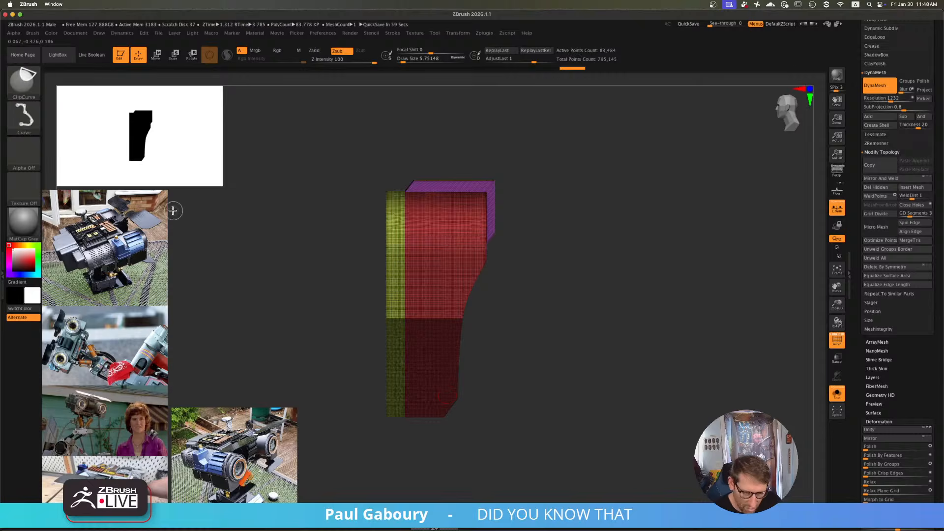
- Try to trim the front face of the back unit along a vertical line with the KnifeCurve brush
{"action": "left_click", "coordinate": [32, 89], "text": "ctrl+shift"}
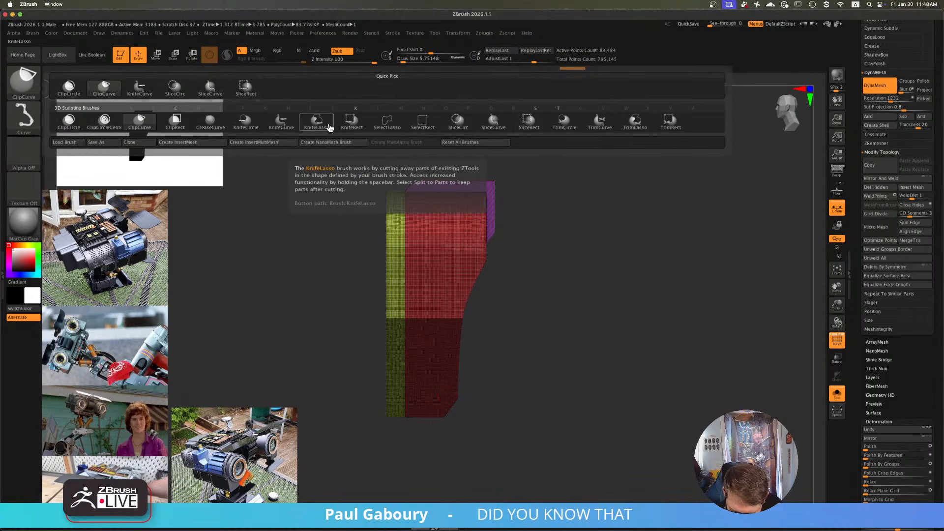
{"action": "left_click", "coordinate": [281, 121]}
{"action": "left_click_drag", "start_coordinate": [384, 489], "coordinate": [400, 123], "text": "ctrl+shift"}
{"action": "right_click_drag", "start_coordinate": [423, 286], "coordinate": [436, 323]}
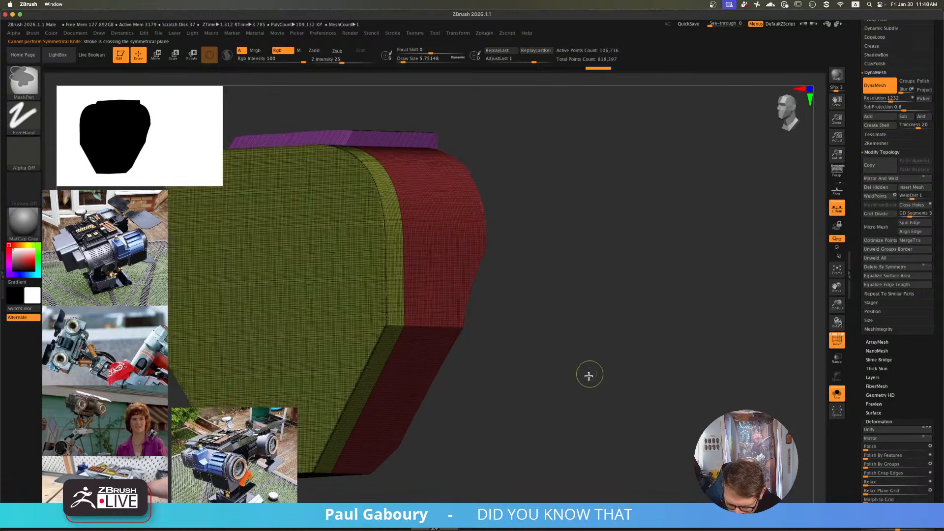
{"action": "right_click_drag", "start_coordinate": [538, 367], "coordinate": [580, 359], "text": "alt"}
- Check the front face, undo the knife cut, and remesh the full back unit with DynaMesh to close its holes
{"action": "left_click", "coordinate": [382, 310], "text": "ctrl+shift"}
{"action": "left_click", "coordinate": [542, 374], "text": "ctrl+shift"}
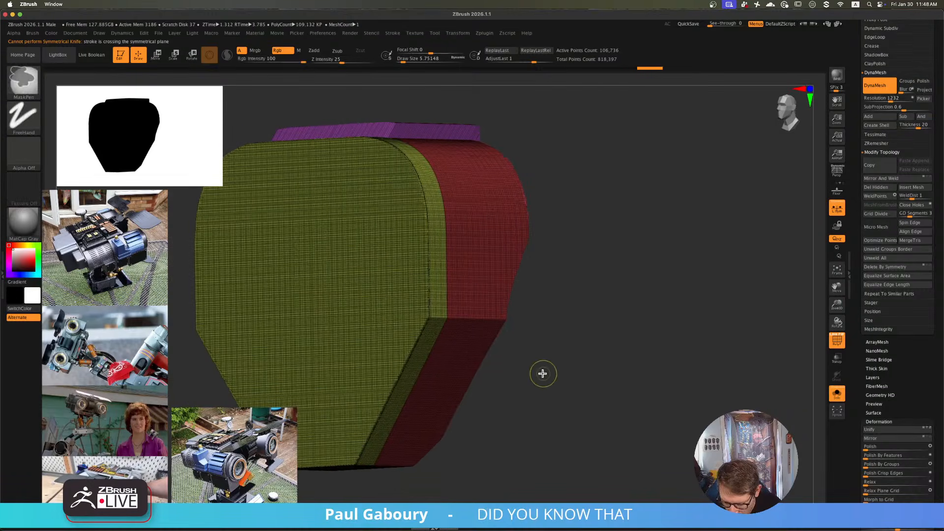
{"action": "left_click_drag", "start_coordinate": [563, 365], "coordinate": [577, 390], "text": "ctrl"}
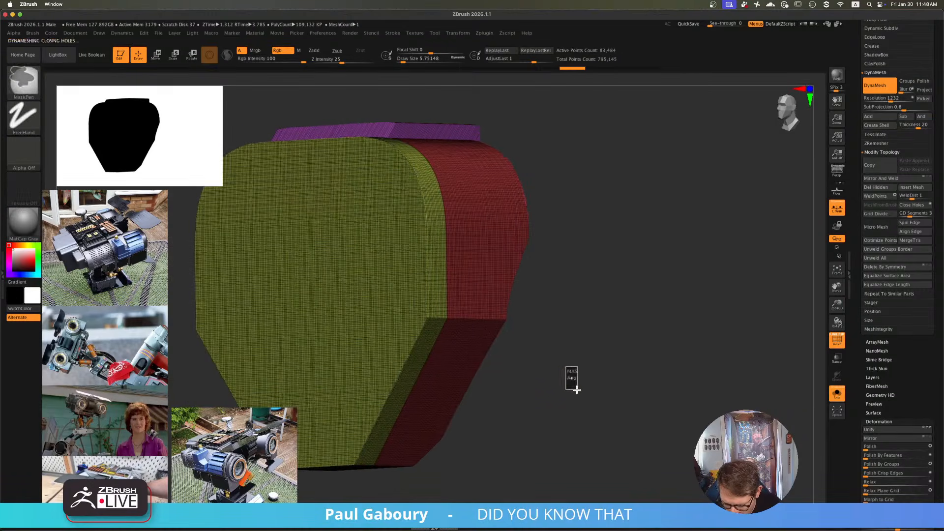
- Try two vertical KnifeCurve cuts along the back unit's front edge in side view, and undo the result
{"action": "right_click_drag", "start_coordinate": [558, 388], "coordinate": [528, 376], "text": "ctrl"}
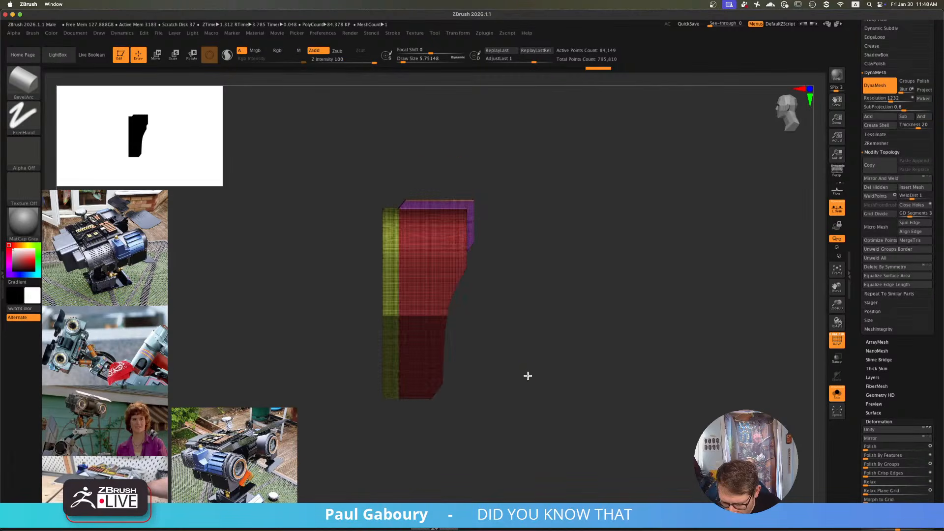
{"action": "left_click_drag", "start_coordinate": [384, 465], "coordinate": [386, 132], "text": "ctrl+shift"}
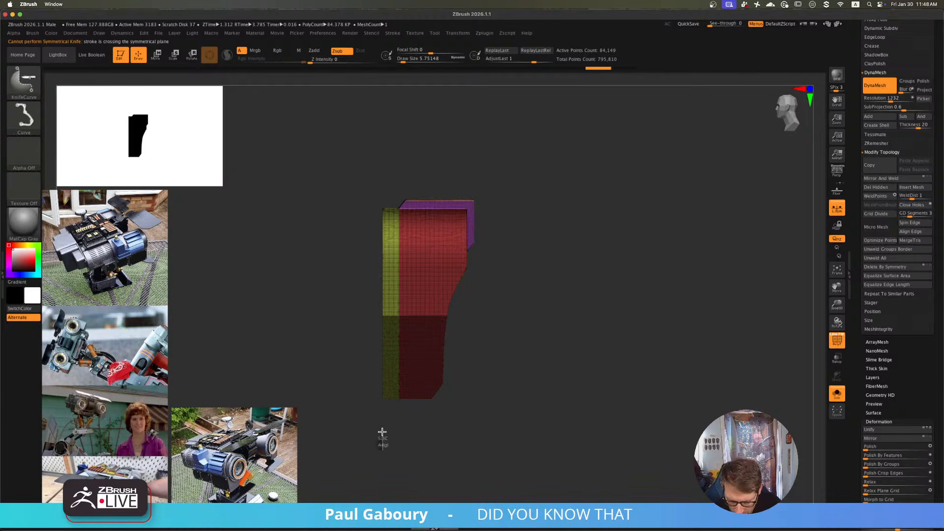
{"action": "left_click_drag", "start_coordinate": [382, 431], "coordinate": [382, 146], "text": "ctrl+shift"}
{"action": "left_click_drag", "start_coordinate": [455, 314], "coordinate": [494, 319]}
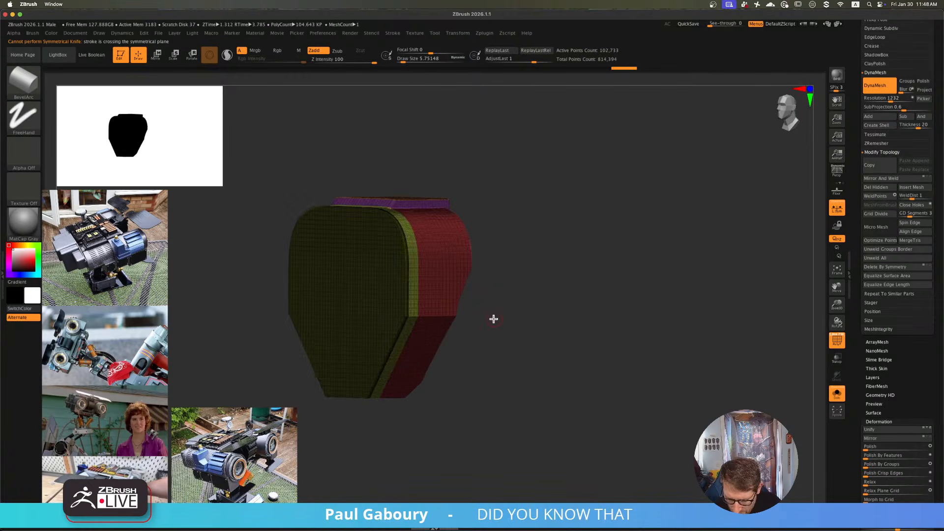
{"action": "mouse_move", "coordinate": [504, 335]}
{"action": "right_mouse_down", "text": "shift"}
{"action": "mouse_move", "coordinate": [472, 333]}
{"action": "mouse_move", "coordinate": [438, 359]}
{"action": "right_mouse_up", "text": "shift"}
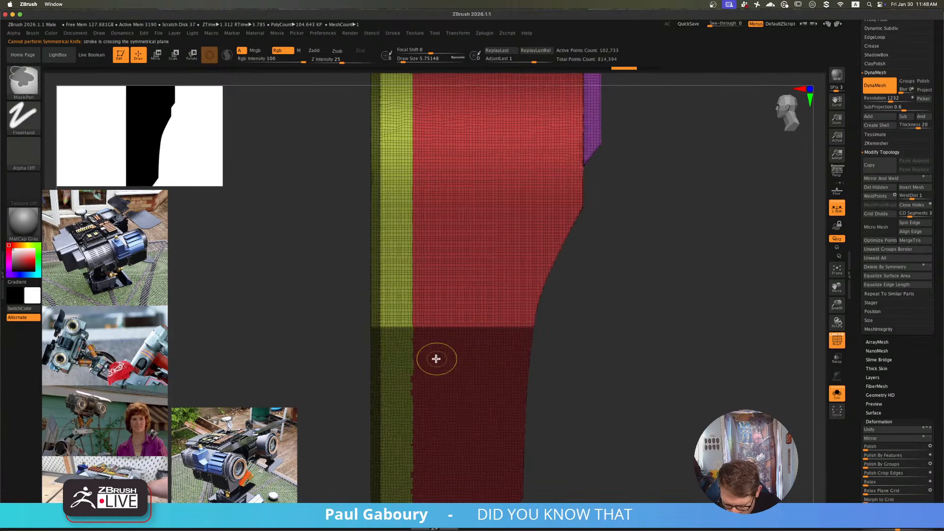
{"action": "key", "text": "ctrl+z"}
- Cut the back unit's uneven front face flat along a vertical line in side view with the KnifeCurve brush
{"action": "right_click_drag", "start_coordinate": [561, 338], "coordinate": [548, 329], "text": "ctrl"}
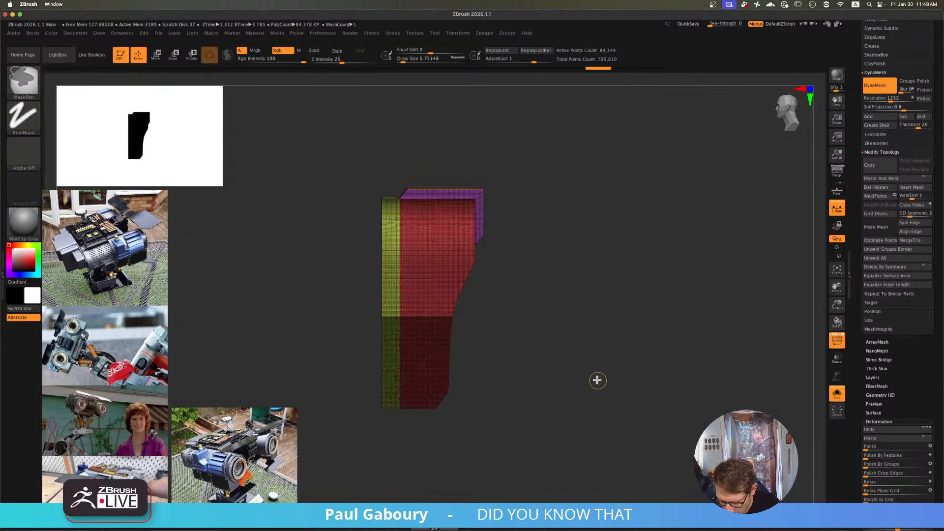
{"action": "key", "text": "ctrl+shift+z"}
{"action": "mouse_move", "coordinate": [592, 371]}
{"action": "right_mouse_down"}
{"action": "mouse_move", "coordinate": [552, 383]}
{"action": "mouse_move", "coordinate": [584, 357]}
{"action": "right_mouse_up"}
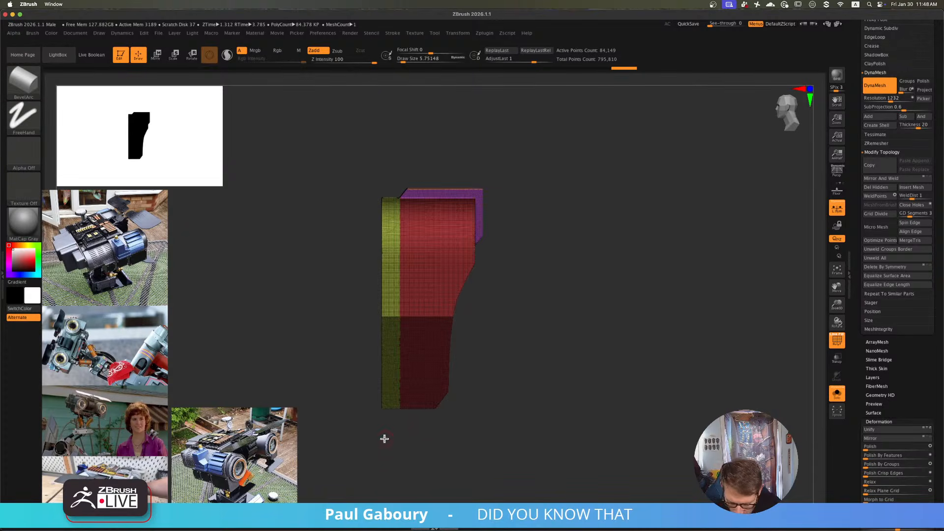
{"action": "key", "text": "ctrl+shift"}
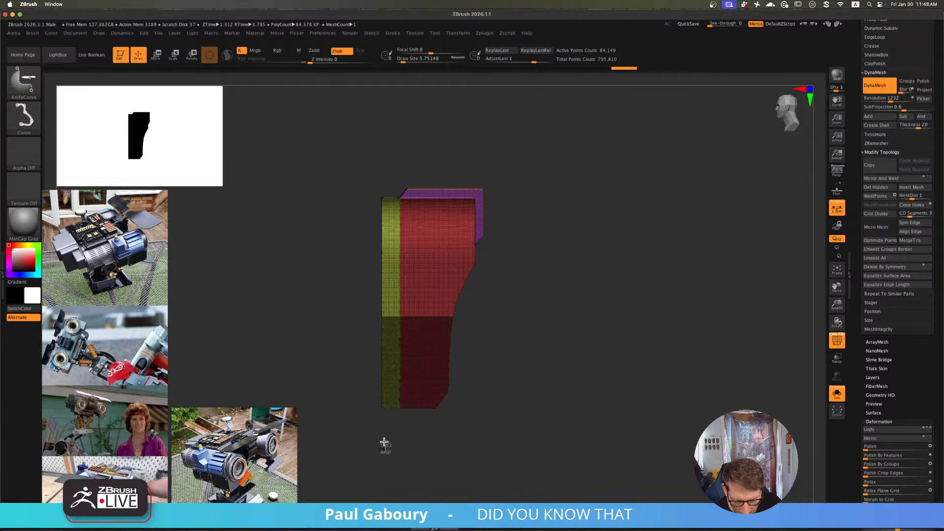
{"action": "mouse_move", "coordinate": [384, 442]}
{"action": "left_mouse_down", "text": "ctrl+shift"}
{"action": "mouse_move", "coordinate": [389, 122]}
{"action": "mouse_move", "coordinate": [386, 469]}
{"action": "mouse_move", "coordinate": [386, 125]}
{"action": "left_mouse_up", "text": "ctrl+shift"}
{"action": "mouse_move", "coordinate": [453, 342]}
{"action": "left_mouse_down"}
{"action": "mouse_move", "coordinate": [470, 350]}
{"action": "mouse_move", "coordinate": [449, 311]}
{"action": "mouse_move", "coordinate": [462, 363]}
{"action": "mouse_move", "coordinate": [446, 352]}
{"action": "left_mouse_up"}
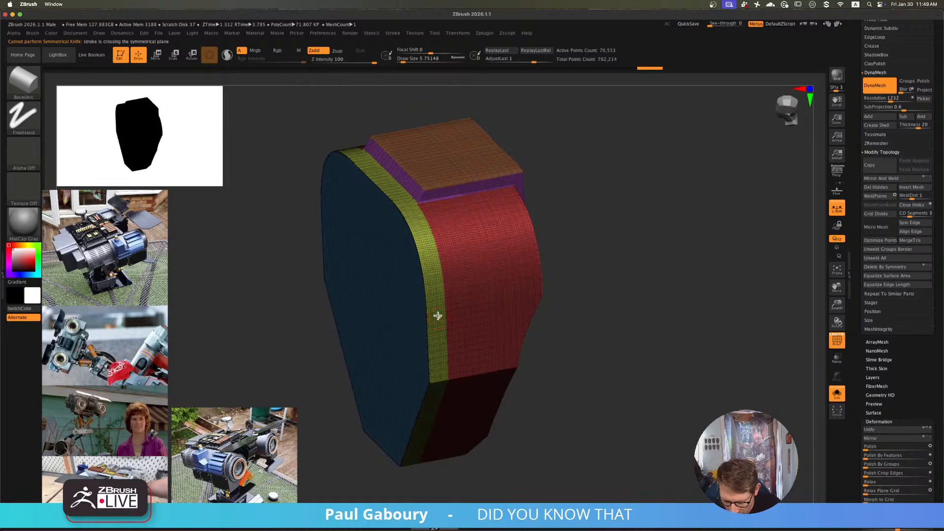
- Isolate the front side strip of the back unit to examine its edges, and show the whole unit again
{"action": "key", "text": "ctrl+shift"}
{"action": "left_click", "coordinate": [432, 283], "text": "ctrl+shift"}
{"action": "left_click_drag", "start_coordinate": [482, 329], "coordinate": [529, 369]}
{"action": "left_click", "coordinate": [541, 363], "text": "ctrl+shift"}
{"action": "right_click_drag", "start_coordinate": [536, 365], "coordinate": [470, 313], "text": "alt"}
{"action": "key", "text": "ctrl+shift"}
{"action": "left_click", "coordinate": [430, 305], "text": "ctrl+shift"}
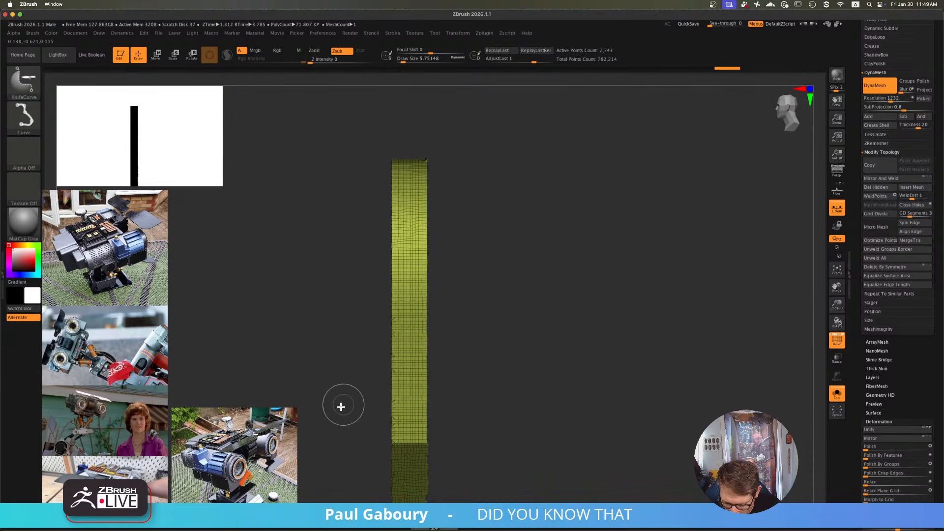
{"action": "left_click", "coordinate": [505, 303], "text": "ctrl+shift"}
{"action": "left_click_drag", "start_coordinate": [506, 299], "coordinate": [447, 253]}
- Slice the back unit's front strip vertically near its rear border with the SliceCurve brush, separating a narrow band
{"action": "left_click", "coordinate": [23, 82]}
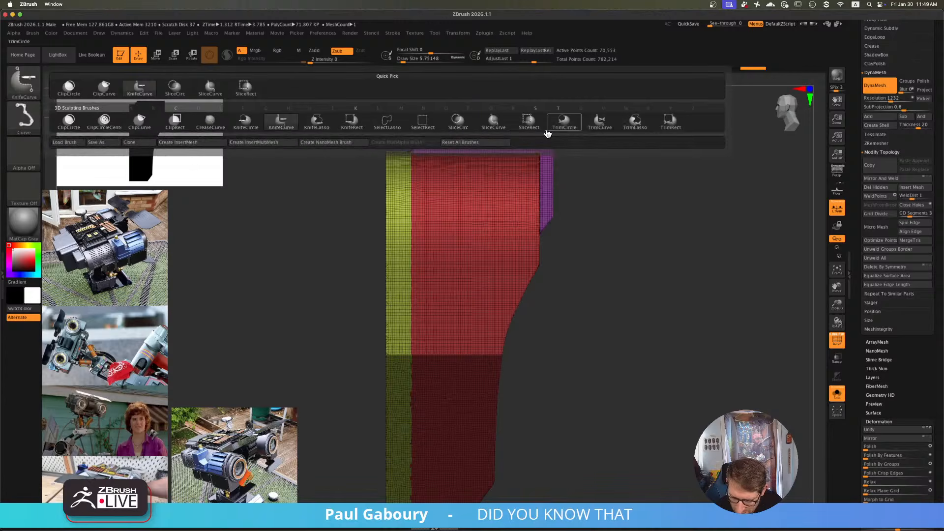
{"action": "left_click", "coordinate": [494, 123]}
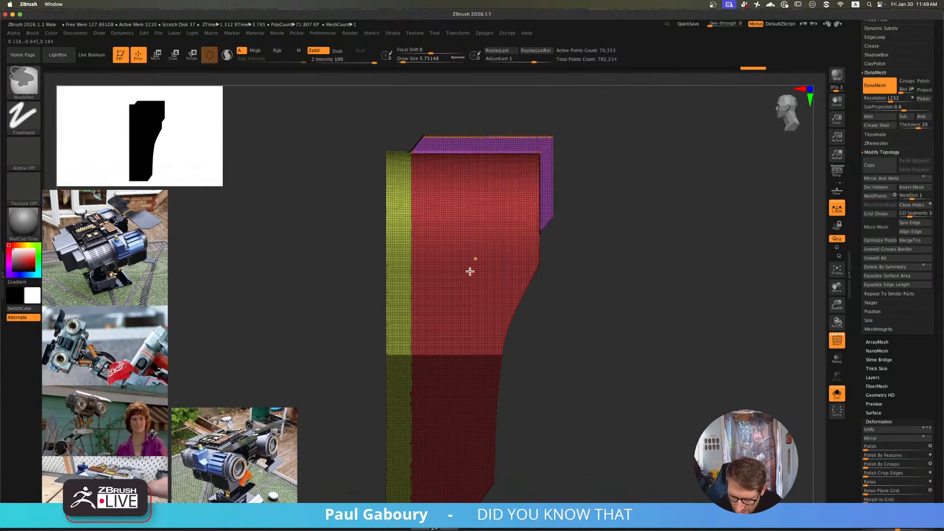
{"action": "left_click_drag", "start_coordinate": [406, 102], "coordinate": [407, 378], "text": "ctrl+shift"}
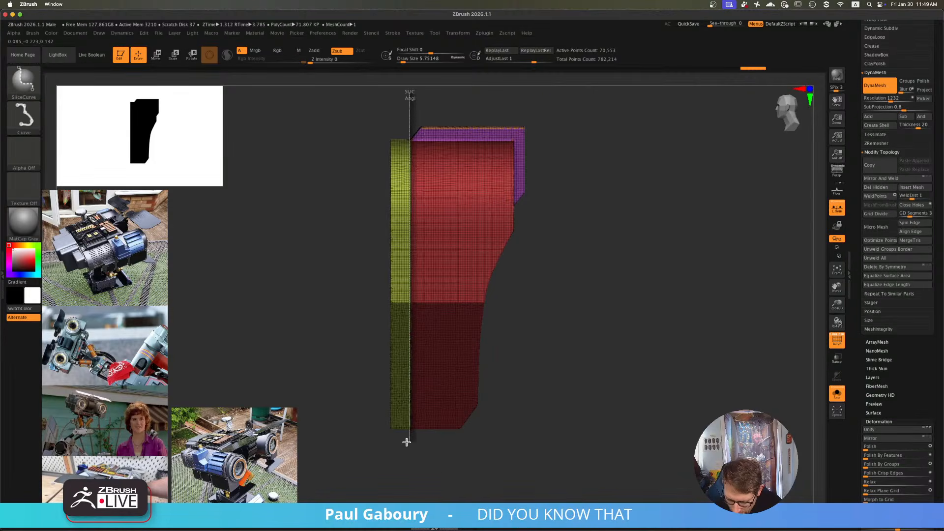
{"action": "left_click_drag", "start_coordinate": [407, 445], "coordinate": [406, 438], "text": "ctrl+shift"}
{"action": "left_click_drag", "start_coordinate": [525, 321], "coordinate": [518, 356]}
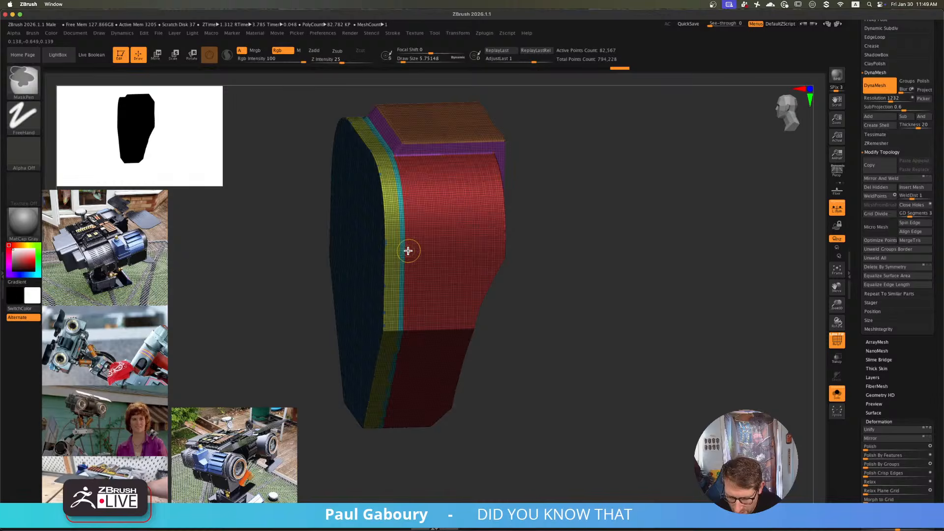
- Isolate the wider front strip of the back unit and open the EdgeLoop settings
{"action": "left_click", "coordinate": [390, 238], "text": "ctrl+shift"}
{"action": "left_click_drag", "start_coordinate": [541, 343], "coordinate": [575, 349]}
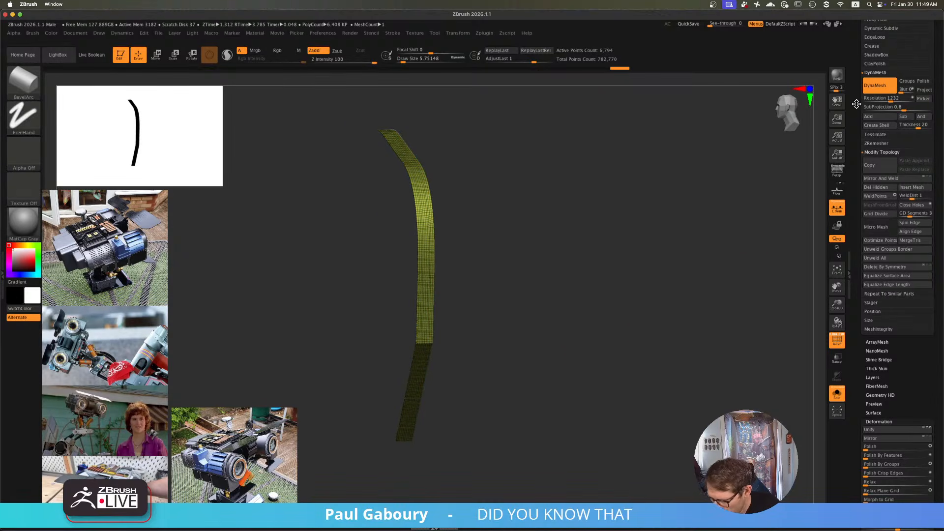
{"action": "scroll", "coordinate": [858, 118], "scroll_direction": "up", "scroll_amount": 3}
{"action": "left_click", "coordinate": [886, 128]}
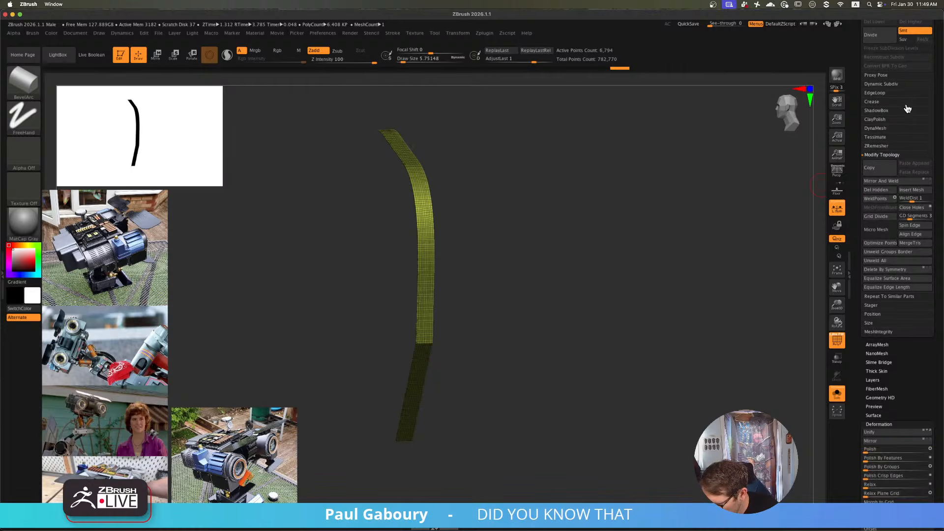
{"action": "scroll", "coordinate": [857, 126], "scroll_direction": "up", "scroll_amount": 5}
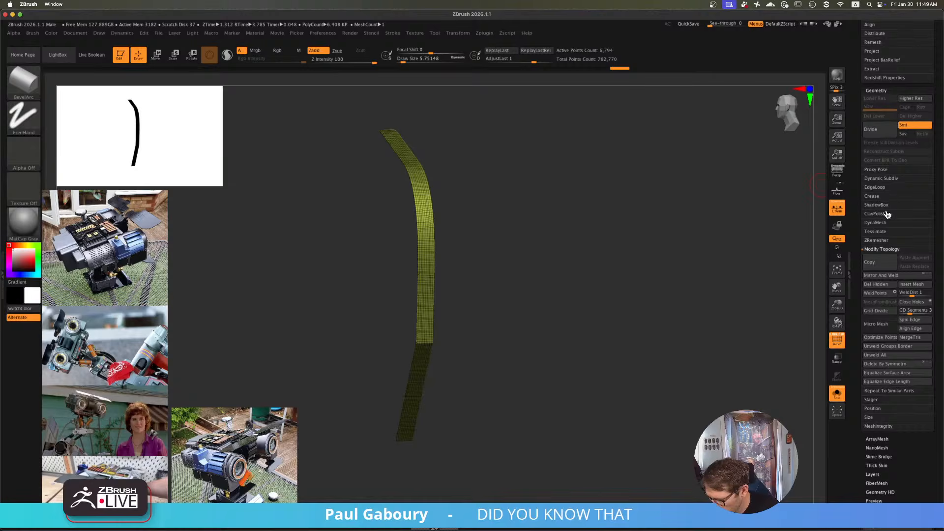
{"action": "left_click", "coordinate": [875, 187]}
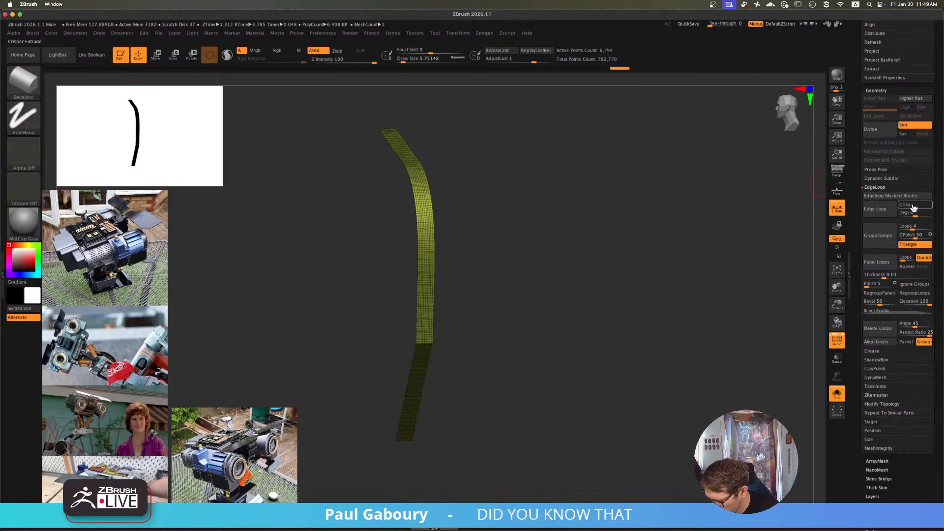
- Try a Crisp Edge Loop extrusion of the isolated strip with a displacement of 0.00458, and undo it
{"action": "left_click_drag", "start_coordinate": [919, 213], "coordinate": [920, 213]}
{"action": "left_click", "coordinate": [883, 211]}
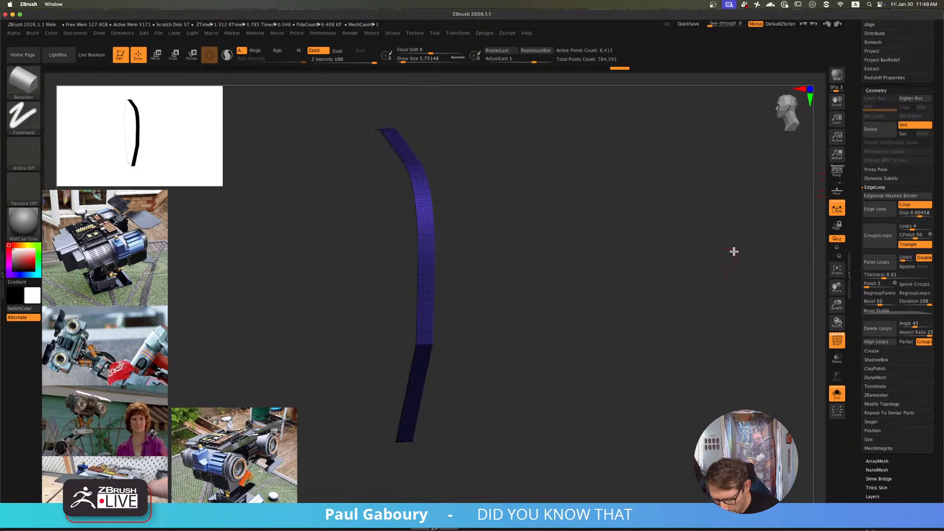
{"action": "right_click_drag", "start_coordinate": [733, 251], "coordinate": [703, 291]}
{"action": "key", "text": "ctrl+z"}
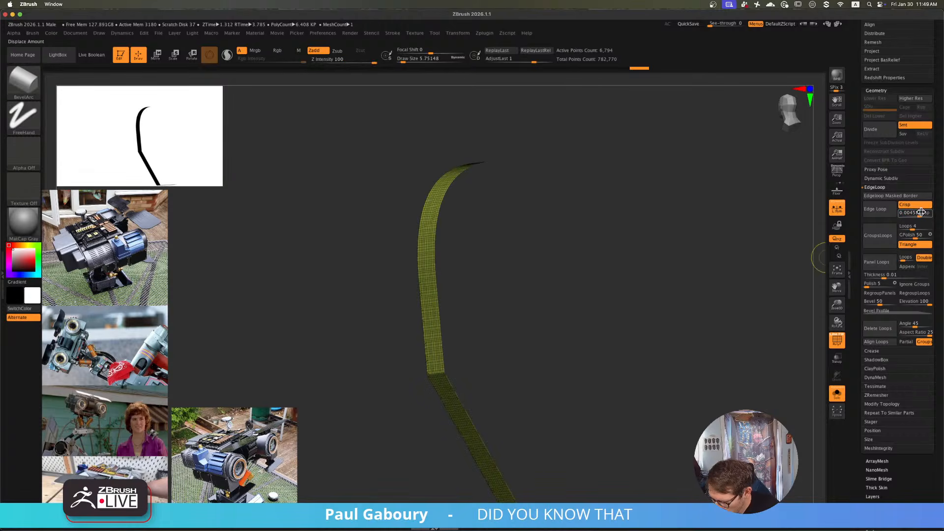
- Extrude the strip outward with a Crisp Edge Loop at a displacement of 0.03252, and show the whole back unit without PolyFrame
{"action": "left_click", "coordinate": [880, 212]}
{"action": "left_click", "coordinate": [709, 212], "text": "ctrl+shift"}
{"action": "right_click_drag", "start_coordinate": [710, 211], "coordinate": [649, 227]}
{"action": "right_click_drag", "start_coordinate": [649, 226], "coordinate": [629, 255]}
{"action": "left_click_drag", "start_coordinate": [632, 270], "coordinate": [512, 337]}
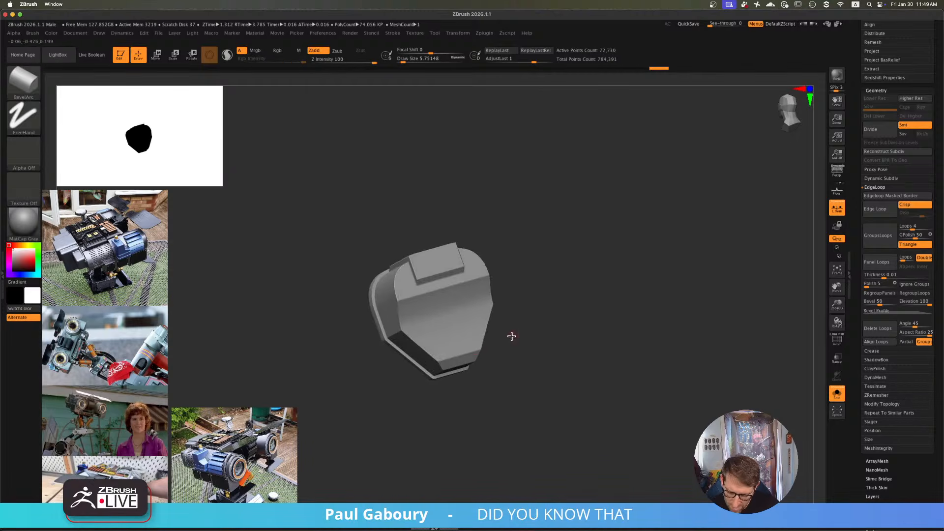
- Turn off Solo to show the complete robot, and check how the back unit's front face sits against the torso
{"action": "left_click", "coordinate": [837, 396]}
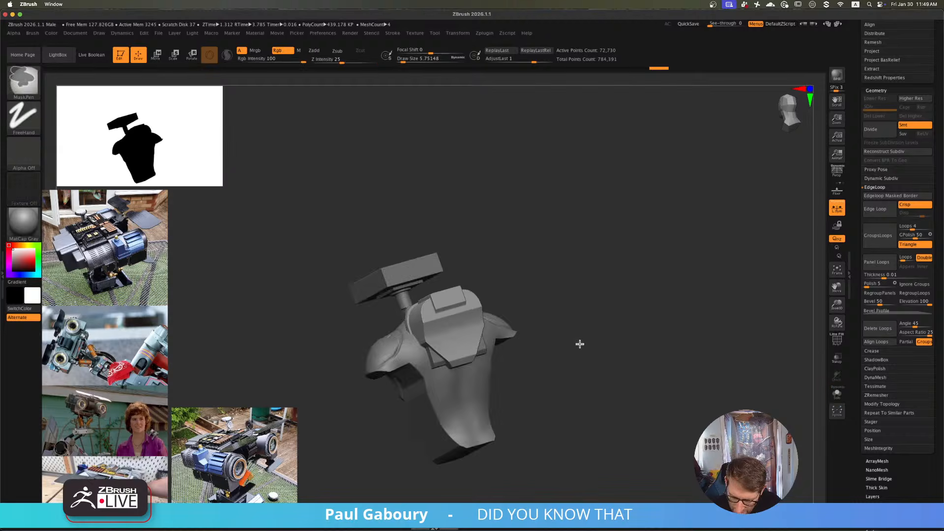
{"action": "left_click_drag", "start_coordinate": [578, 341], "coordinate": [518, 325]}
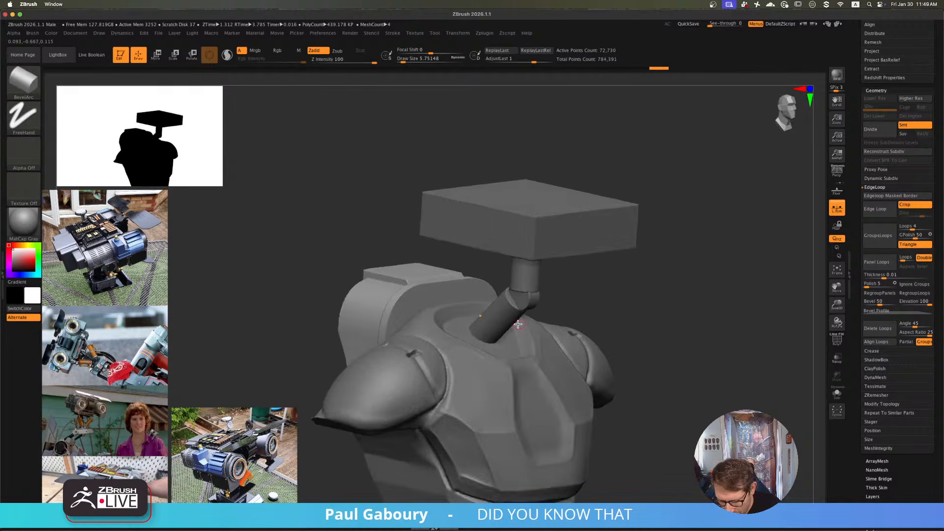
{"action": "left_click", "coordinate": [489, 331], "text": "ctrl+shift"}
{"action": "key", "text": "shift+f"}
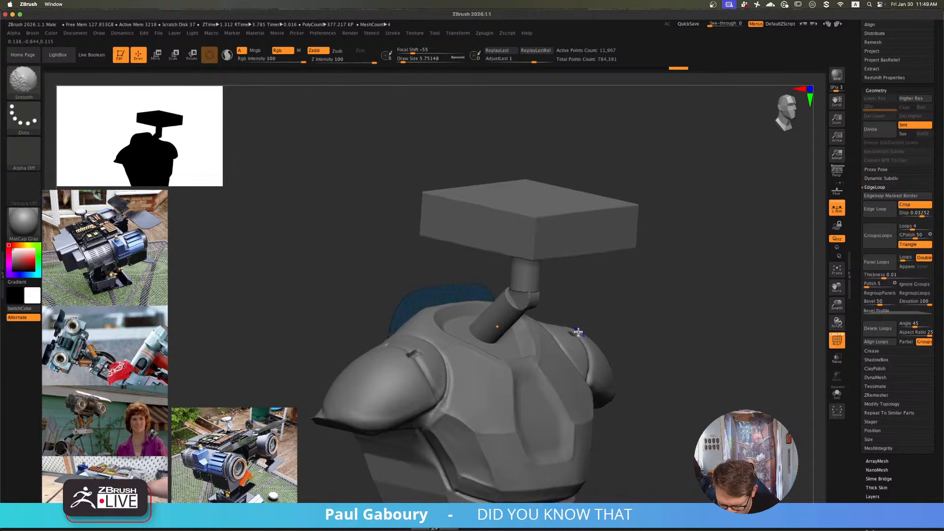
{"action": "key", "text": "shift+f"}
{"action": "left_click", "coordinate": [641, 298], "text": "ctrl+shift"}
{"action": "left_click_drag", "start_coordinate": [641, 298], "coordinate": [607, 337]}
{"action": "right_click_drag", "start_coordinate": [608, 337], "coordinate": [556, 317], "text": "ctrl"}
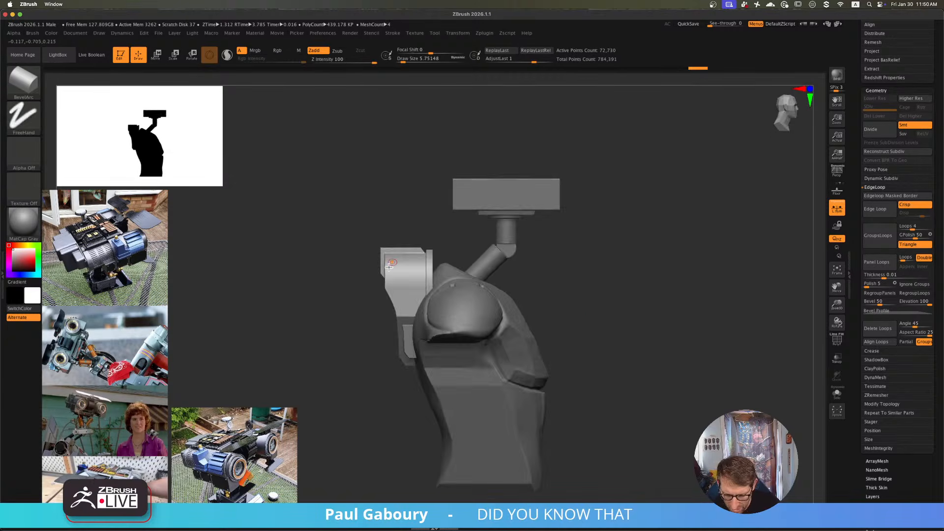
- Bevel the upper rear corner of the back unit's raised panel at 45 degrees with ClipCurve, and remesh the unit with DynaMesh
{"action": "right_click_drag", "start_coordinate": [394, 265], "coordinate": [453, 350], "text": "ctrl"}
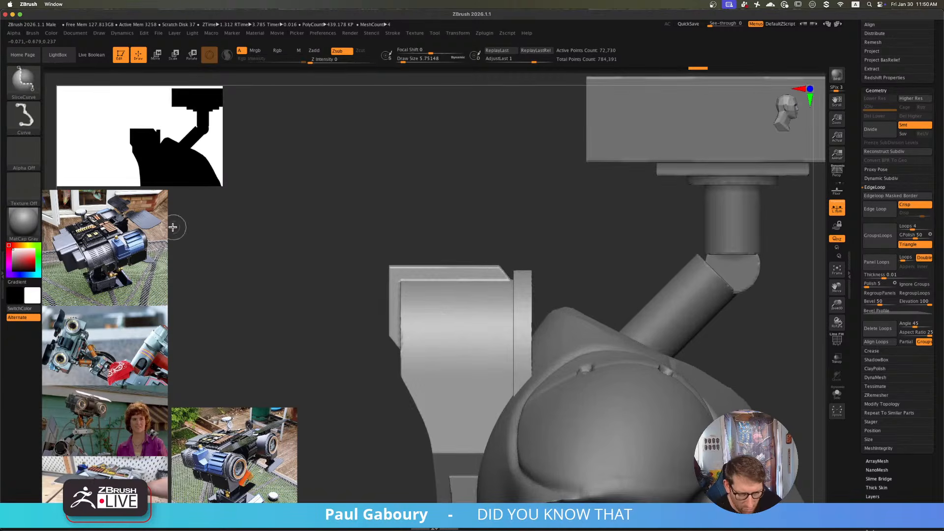
{"action": "left_click", "coordinate": [23, 79], "text": "ctrl+shift"}
{"action": "left_click", "coordinate": [140, 126]}
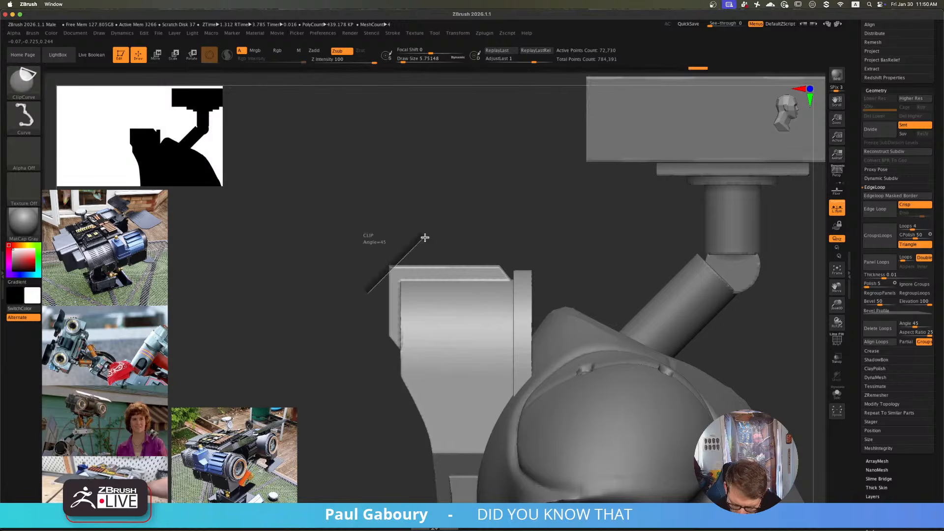
{"action": "mouse_move", "coordinate": [494, 206]}
{"action": "left_mouse_down", "text": "ctrl"}
{"action": "mouse_move", "coordinate": [518, 230]}
{"action": "mouse_move", "coordinate": [539, 309]}
{"action": "mouse_move", "coordinate": [500, 308]}
{"action": "mouse_move", "coordinate": [515, 304]}
{"action": "mouse_move", "coordinate": [511, 293]}
{"action": "left_mouse_up", "text": "ctrl"}
{"action": "right_click_drag", "start_coordinate": [511, 292], "coordinate": [493, 311], "text": "shift"}
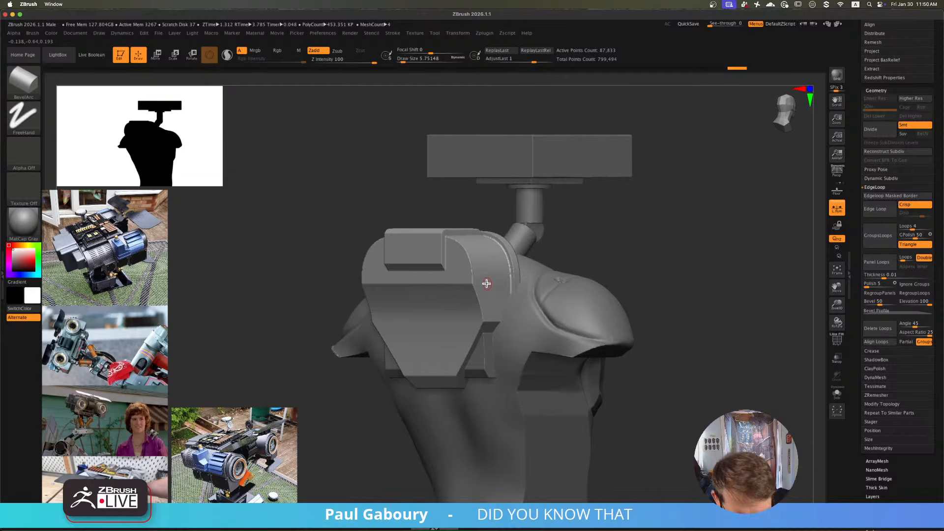
- Make the torso the active subtool
{"action": "right_click_drag", "start_coordinate": [556, 335], "coordinate": [532, 359]}
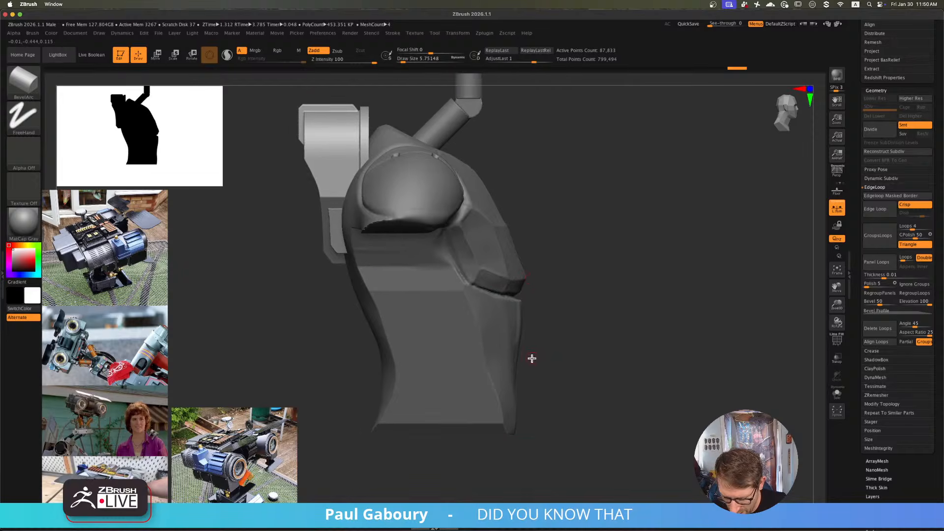
{"action": "left_click", "coordinate": [480, 400], "text": "alt"}
- Try to flatten the torso's base along a horizontal line with the ClipCurve brush
{"action": "left_click_drag", "start_coordinate": [637, 359], "coordinate": [337, 358], "text": "ctrl+shift"}
{"action": "right_click_drag", "start_coordinate": [357, 392], "coordinate": [466, 398], "text": "shift"}
{"action": "mouse_move", "coordinate": [518, 384]}
{"action": "right_mouse_down"}
{"action": "mouse_move", "coordinate": [512, 390]}
{"action": "mouse_move", "coordinate": [551, 362]}
{"action": "mouse_move", "coordinate": [529, 394]}
{"action": "right_mouse_up"}
{"action": "key", "text": "ctrl"}
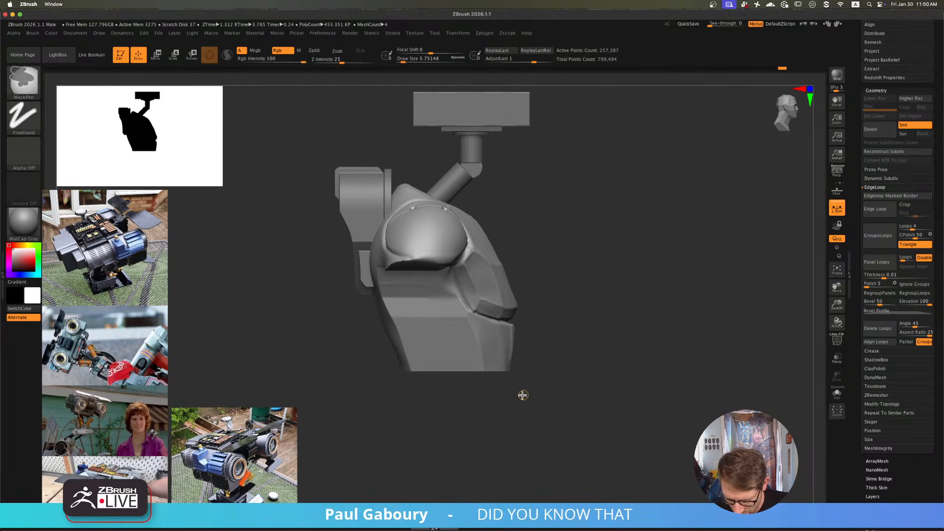
- Cut off the torso's lower end along a horizontal line in side view with the KnifeCurve brush
{"action": "key", "text": "ctrl+shift"}
{"action": "left_click", "coordinate": [20, 89]}
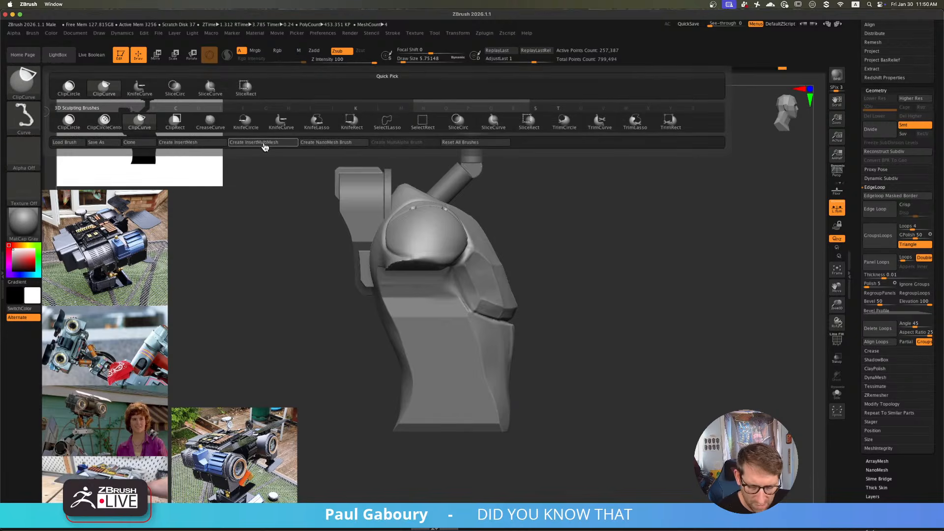
{"action": "left_click", "coordinate": [295, 123]}
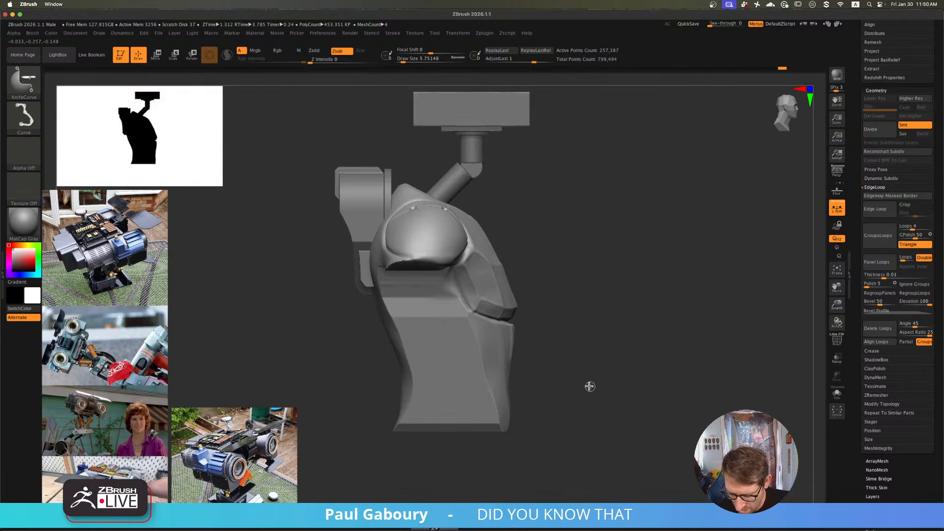
{"action": "left_click_drag", "start_coordinate": [612, 382], "coordinate": [359, 382], "text": "ctrl+shift"}
{"action": "mouse_move", "coordinate": [390, 426]}
{"action": "left_mouse_down"}
{"action": "mouse_move", "coordinate": [457, 389]}
{"action": "mouse_move", "coordinate": [460, 420]}
{"action": "mouse_move", "coordinate": [439, 408]}
{"action": "mouse_move", "coordinate": [411, 425]}
{"action": "left_mouse_up"}
- Clip the outer tips of both shoulders along diagonal lines in front view with the ClipCurve brush
{"action": "key", "text": "ctrl+shift"}
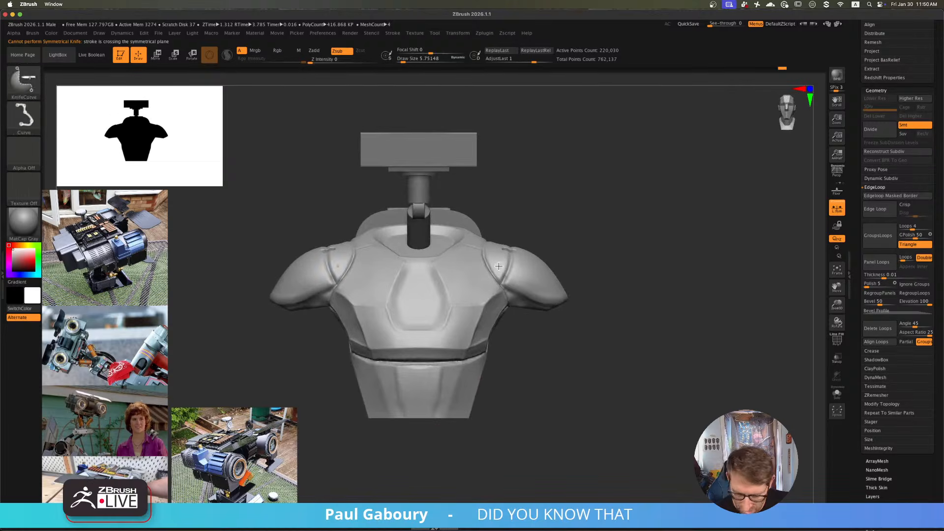
{"action": "left_click", "coordinate": [25, 86]}
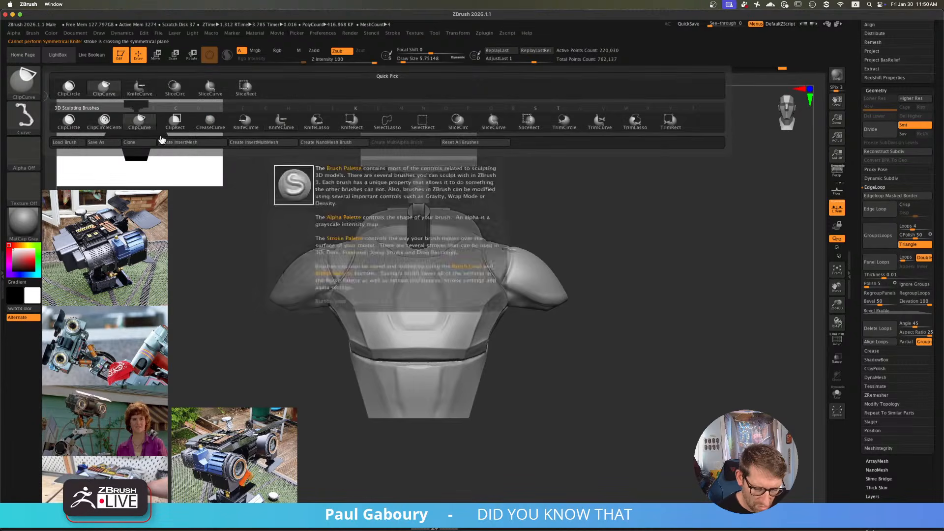
{"action": "left_click", "coordinate": [140, 124]}
{"action": "left_click_drag", "start_coordinate": [295, 318], "coordinate": [231, 238]}
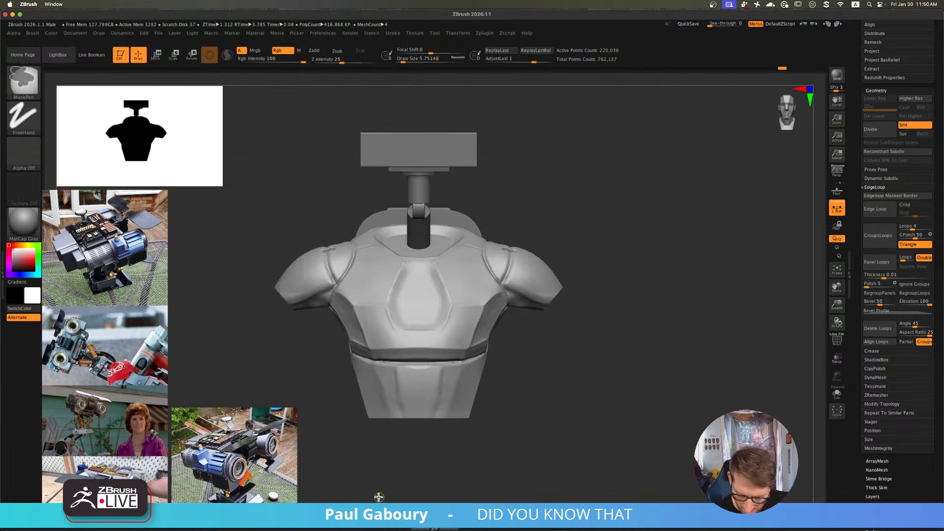
{"action": "mouse_move", "coordinate": [596, 217]}
{"action": "left_mouse_down", "text": "ctrl+shift"}
{"action": "mouse_move", "coordinate": [539, 296]}
{"action": "mouse_move", "coordinate": [499, 388]}
{"action": "left_mouse_up", "text": "ctrl+shift"}
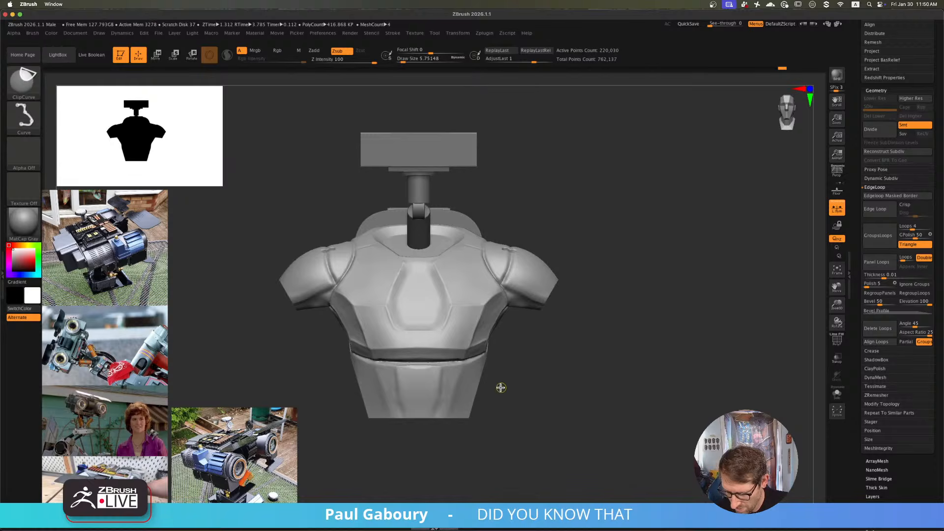
- Clip the outer tips and undersides of both shoulders along curved lines in front view with the ClipCurve brush
{"action": "mouse_move", "coordinate": [568, 183]}
{"action": "left_mouse_down", "text": "ctrl+shift"}
{"action": "mouse_move", "coordinate": [583, 246]}
{"action": "mouse_move", "coordinate": [523, 432]}
{"action": "mouse_move", "coordinate": [531, 405]}
{"action": "mouse_move", "coordinate": [510, 404]}
{"action": "mouse_move", "coordinate": [504, 358]}
{"action": "mouse_move", "coordinate": [536, 326]}
{"action": "mouse_move", "coordinate": [548, 320]}
{"action": "mouse_move", "coordinate": [552, 338]}
{"action": "mouse_move", "coordinate": [556, 331]}
{"action": "mouse_move", "coordinate": [546, 265]}
{"action": "mouse_move", "coordinate": [530, 331]}
{"action": "mouse_move", "coordinate": [565, 393]}
{"action": "mouse_move", "coordinate": [533, 284]}
{"action": "left_mouse_up", "text": "ctrl+shift"}
{"action": "key", "text": "f"}
{"action": "right_click_drag", "start_coordinate": [533, 284], "coordinate": [548, 248], "text": "shift"}
{"action": "right_click_drag", "start_coordinate": [555, 305], "coordinate": [572, 315], "text": "alt"}
{"action": "key", "text": "ctrl+shift"}
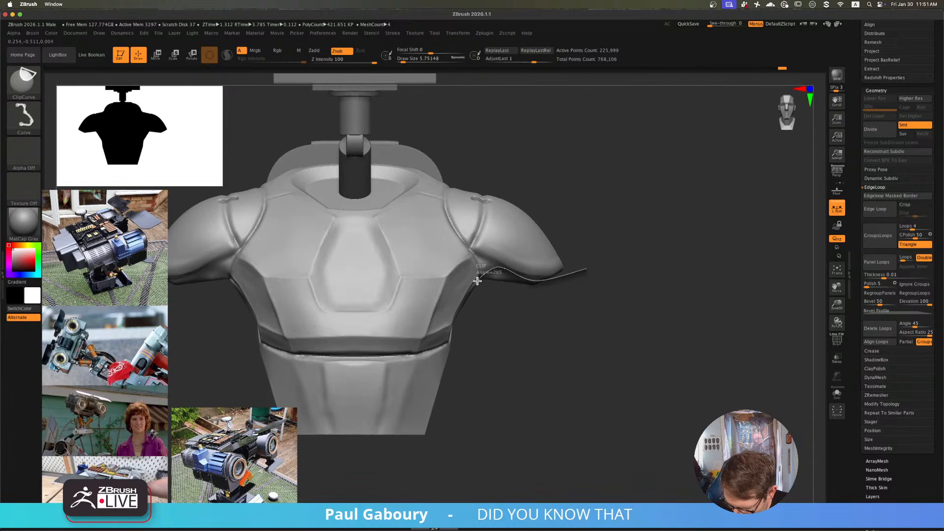
{"action": "left_click_drag", "start_coordinate": [478, 281], "coordinate": [489, 337], "text": "ctrl+shift"}
{"action": "right_click_drag", "start_coordinate": [499, 315], "coordinate": [525, 323], "text": "alt"}
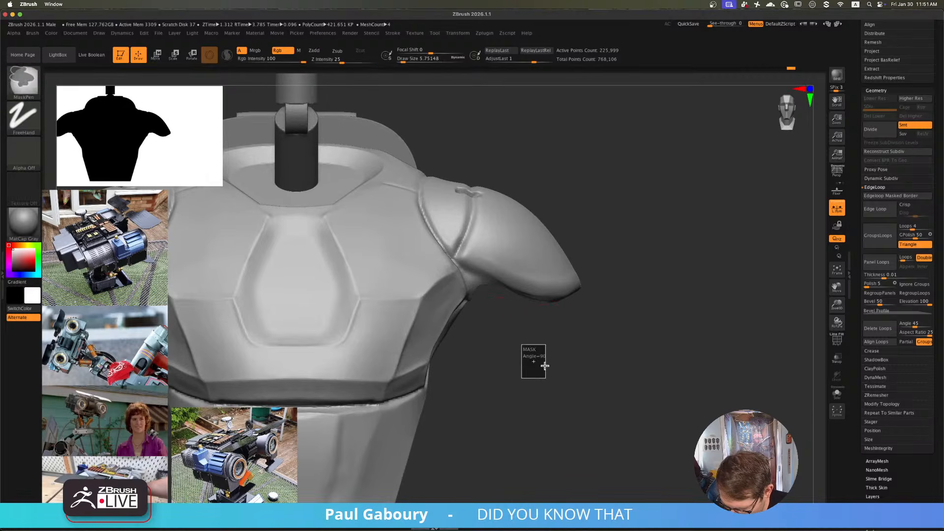
{"action": "key", "text": "shift"}
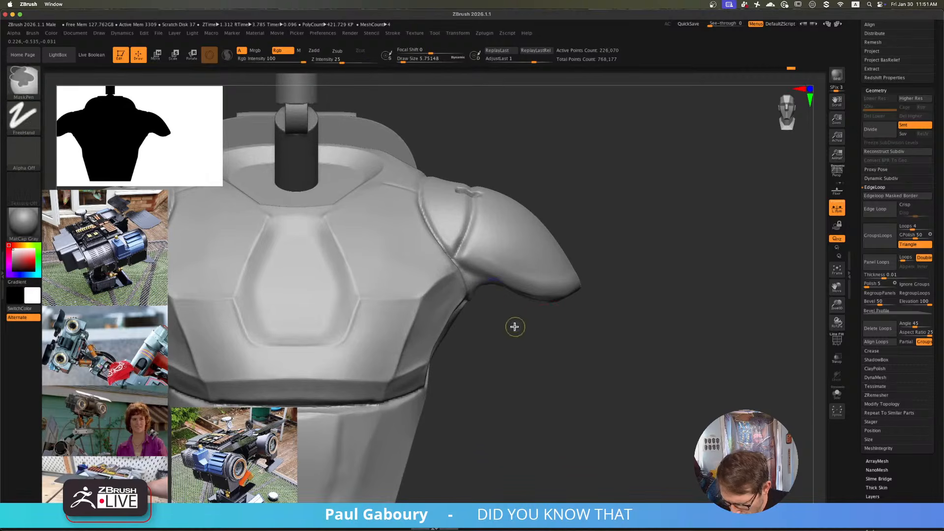
{"action": "key", "text": "f"}
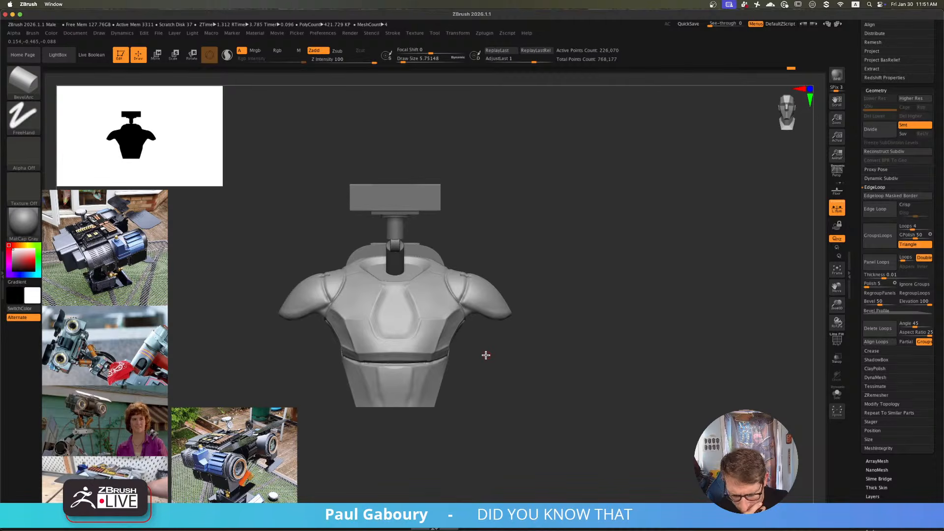
- Make the Main Head the active subtool and display its polygroup wireframe with all parts shown
{"action": "right_click_drag", "start_coordinate": [422, 261], "coordinate": [455, 292], "text": "ctrl"}
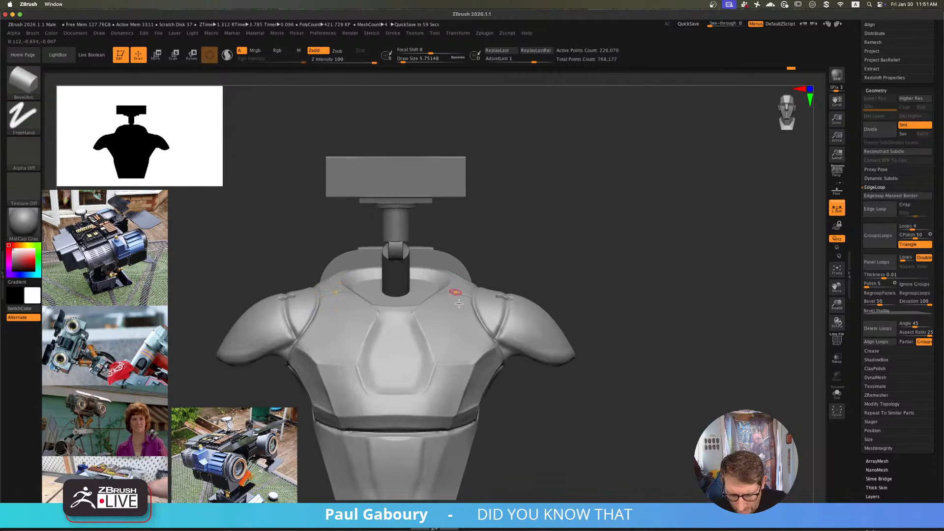
{"action": "left_click", "coordinate": [452, 190], "text": "alt"}
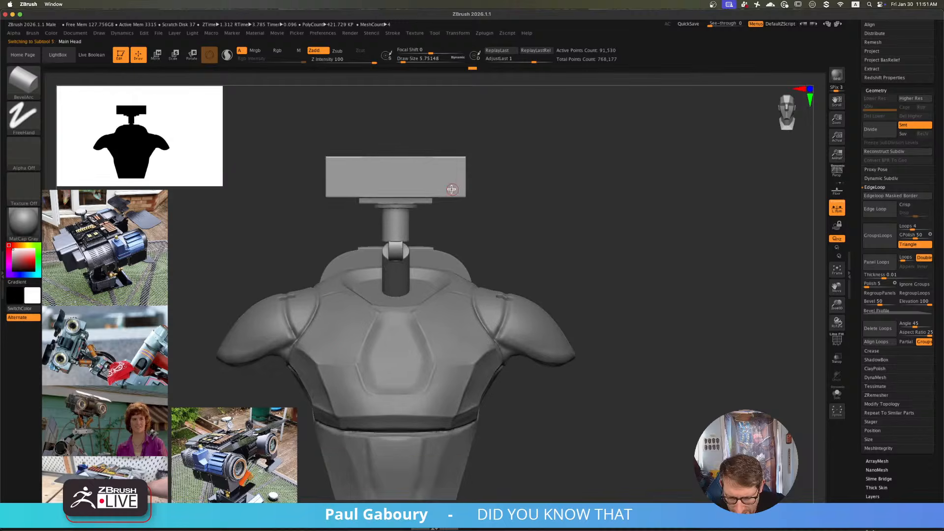
{"action": "mouse_move", "coordinate": [501, 241]}
{"action": "right_mouse_down", "text": "alt"}
{"action": "mouse_move", "coordinate": [506, 282]}
{"action": "mouse_move", "coordinate": [505, 240]}
{"action": "right_mouse_up", "text": "alt"}
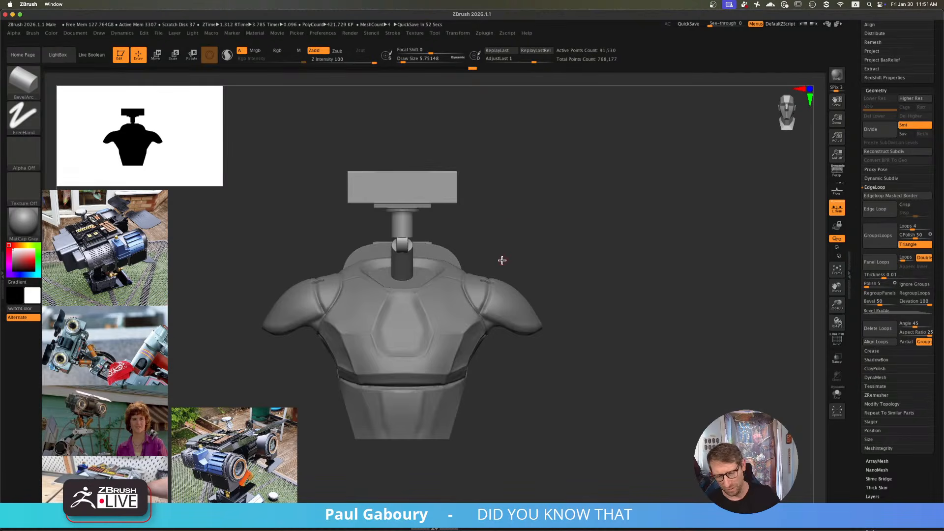
{"action": "scroll", "coordinate": [502, 260], "scroll_direction": "up", "scroll_amount": 5}
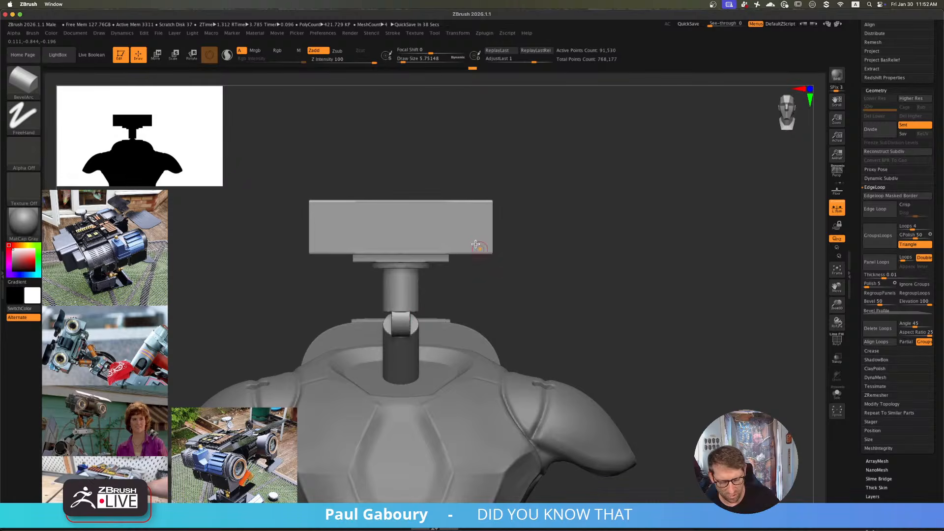
{"action": "mouse_move", "coordinate": [487, 242]}
{"action": "right_mouse_down", "text": "ctrl"}
{"action": "mouse_move", "coordinate": [512, 297]}
{"action": "mouse_move", "coordinate": [562, 282]}
{"action": "mouse_move", "coordinate": [552, 282]}
{"action": "right_mouse_up", "text": "ctrl"}
{"action": "key", "text": "shift+f"}
{"action": "left_click", "coordinate": [514, 252], "text": "ctrl+shift"}
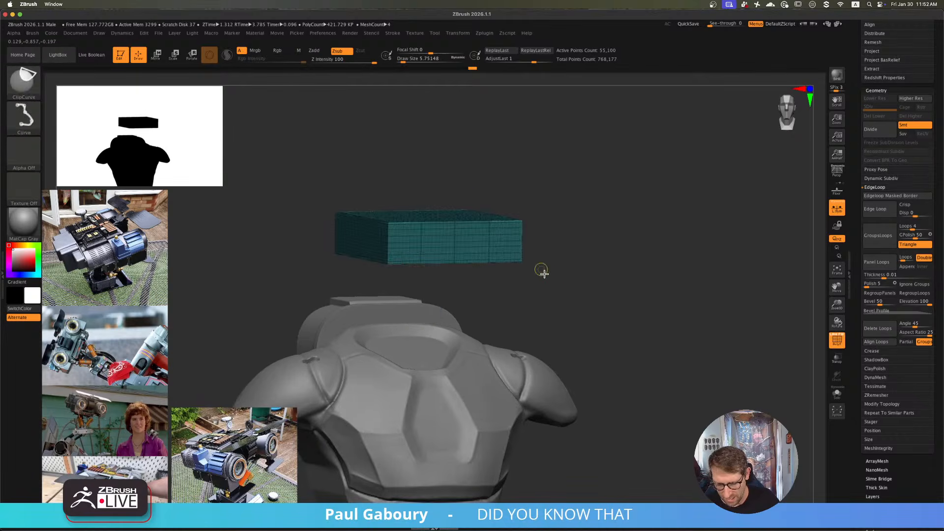
{"action": "left_click", "coordinate": [561, 301], "text": "ctrl+shift"}
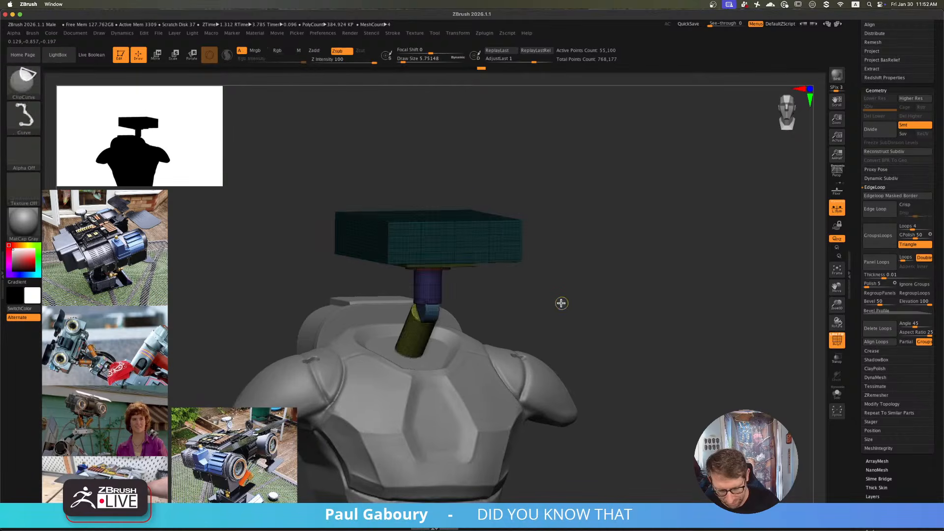
- Mask the neck and mounting parts of the head subtool, leaving only the head box unmasked
{"action": "key", "text": "w"}
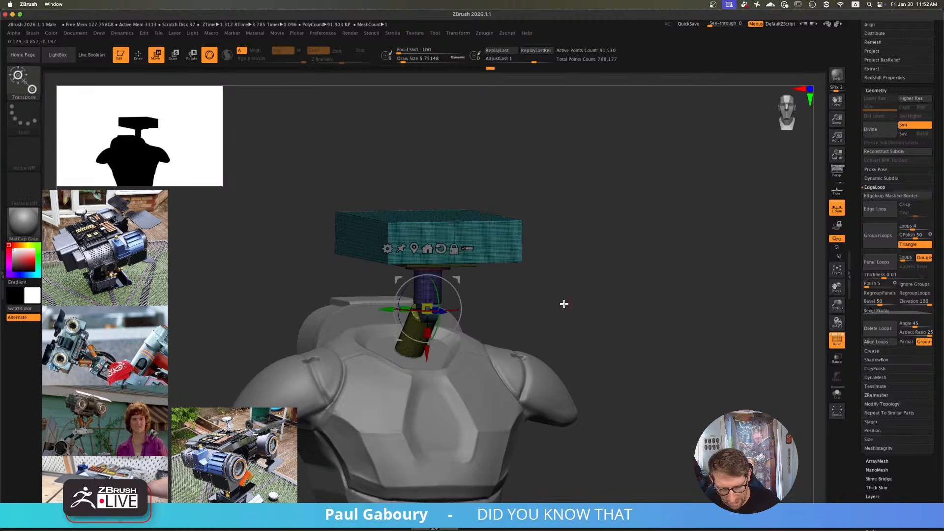
{"action": "right_click_drag", "start_coordinate": [562, 304], "coordinate": [569, 302], "text": "ctrl"}
{"action": "key", "text": "ctrl"}
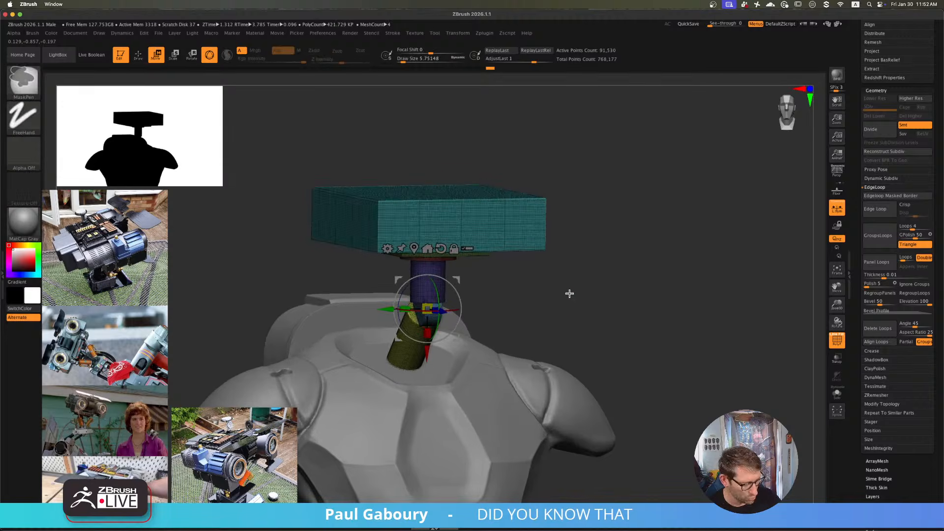
{"action": "left_click", "coordinate": [512, 220], "text": "ctrl"}
{"action": "mouse_move", "coordinate": [570, 303]}
{"action": "right_mouse_down"}
{"action": "mouse_move", "coordinate": [577, 281]}
{"action": "mouse_move", "coordinate": [569, 322]}
{"action": "mouse_move", "coordinate": [561, 301]}
{"action": "mouse_move", "coordinate": [564, 316]}
{"action": "right_mouse_up"}
{"action": "key", "text": "q"}
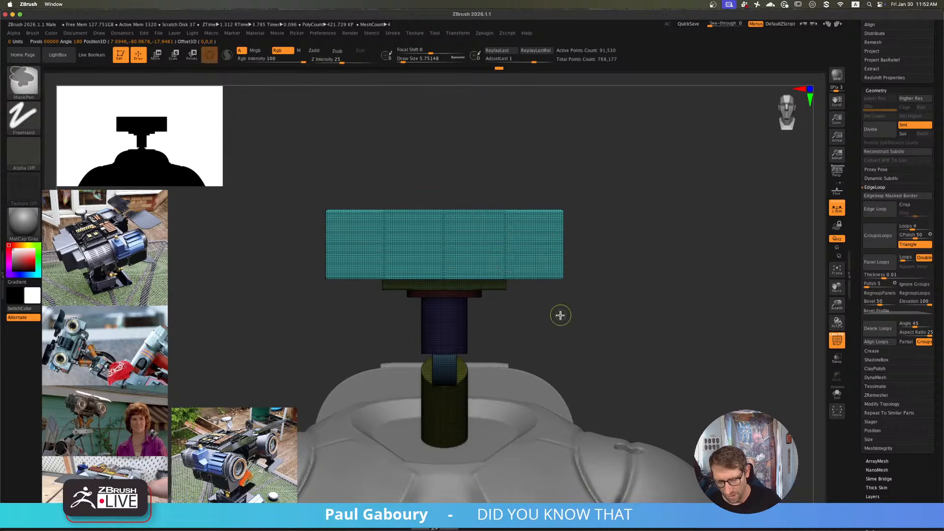
- Insert a mirrored pair of cylinders on the front face of the head box with the IMM Primitives brush
{"action": "key", "text": "b"}
{"action": "key", "text": "i"}
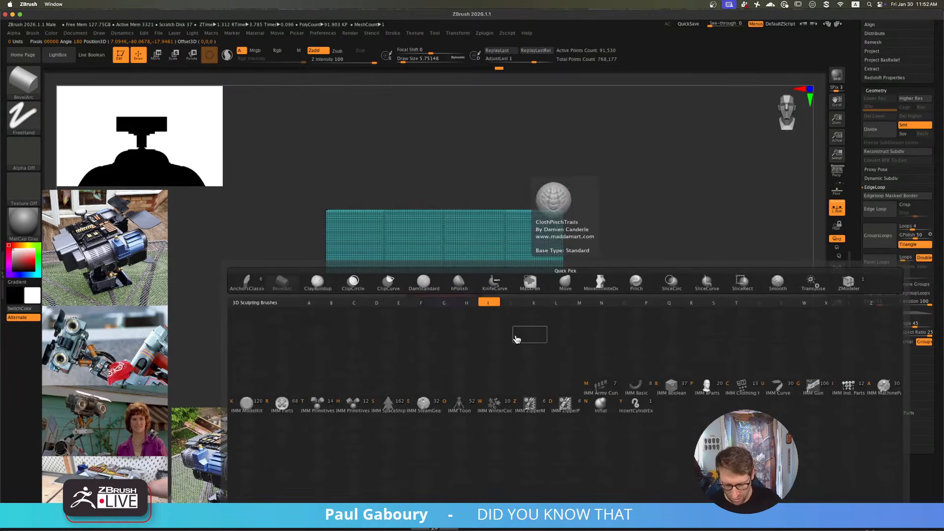
{"action": "left_click", "coordinate": [329, 409]}
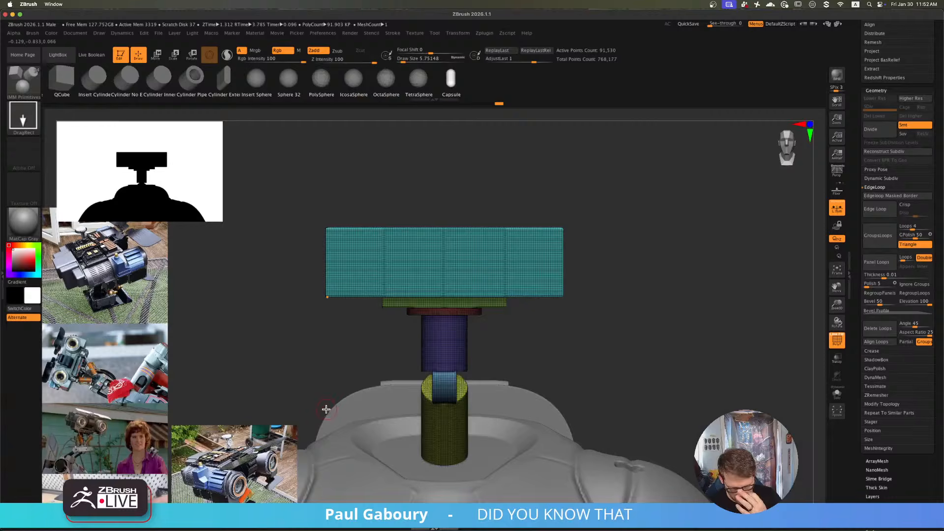
{"action": "left_click", "coordinate": [94, 83]}
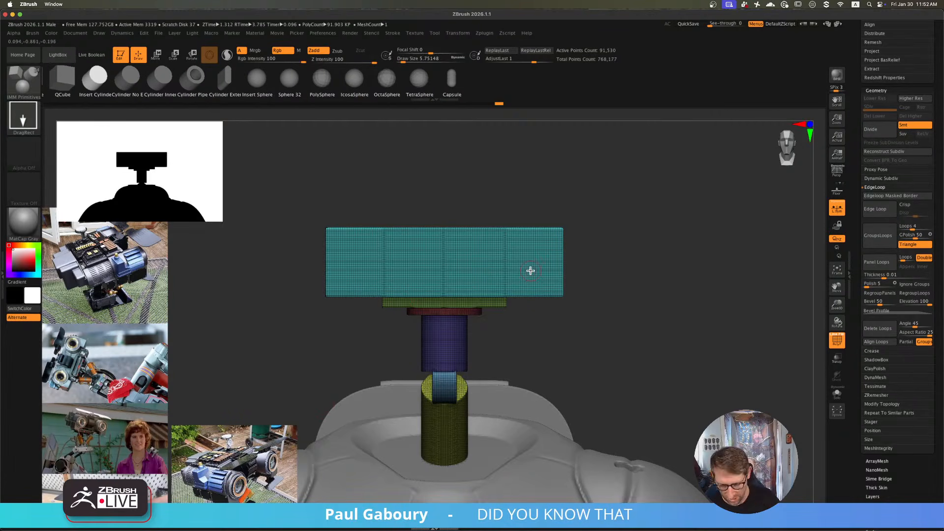
{"action": "left_click_drag", "start_coordinate": [535, 264], "coordinate": [548, 293]}
{"action": "right_click_drag", "start_coordinate": [583, 356], "coordinate": [565, 344], "text": "ctrl"}
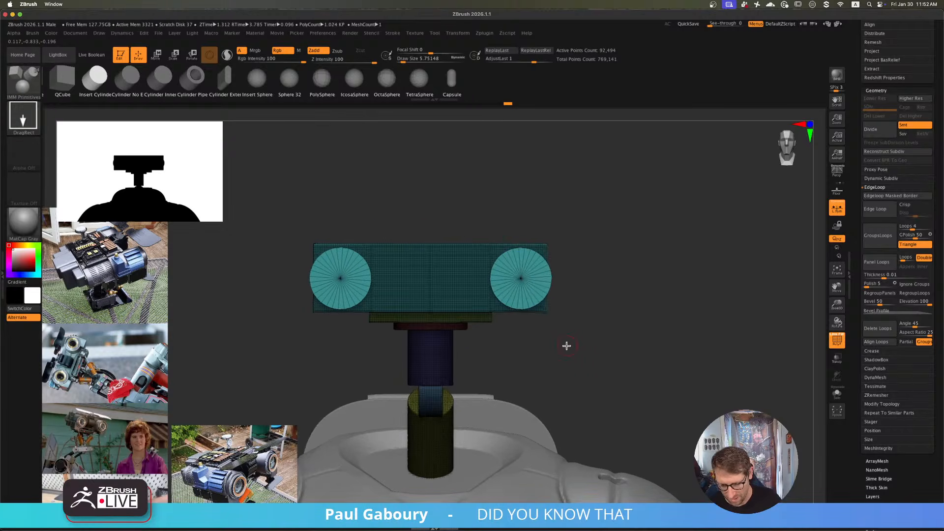
- Move the two cylinders to the box's lower front corners, push them back into the box and lengthen them
{"action": "key", "text": "w"}
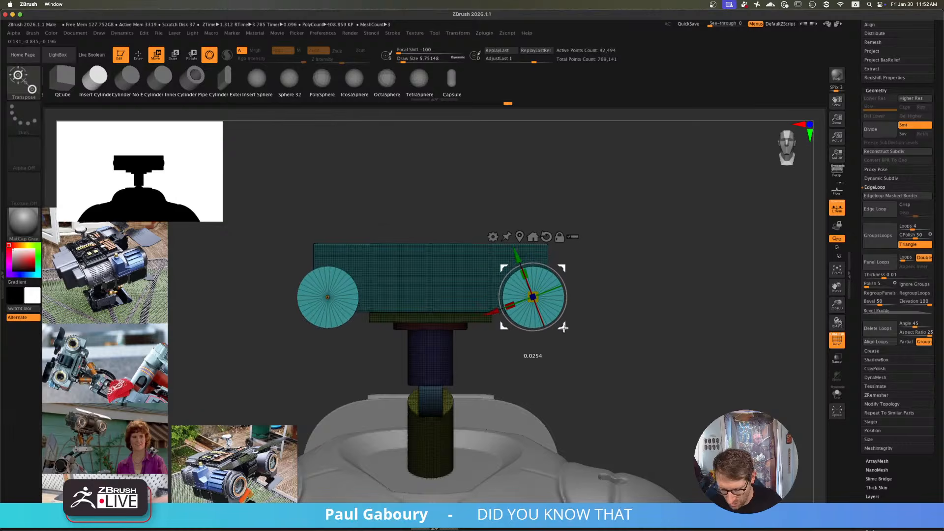
{"action": "left_click_drag", "start_coordinate": [592, 371], "coordinate": [611, 352]}
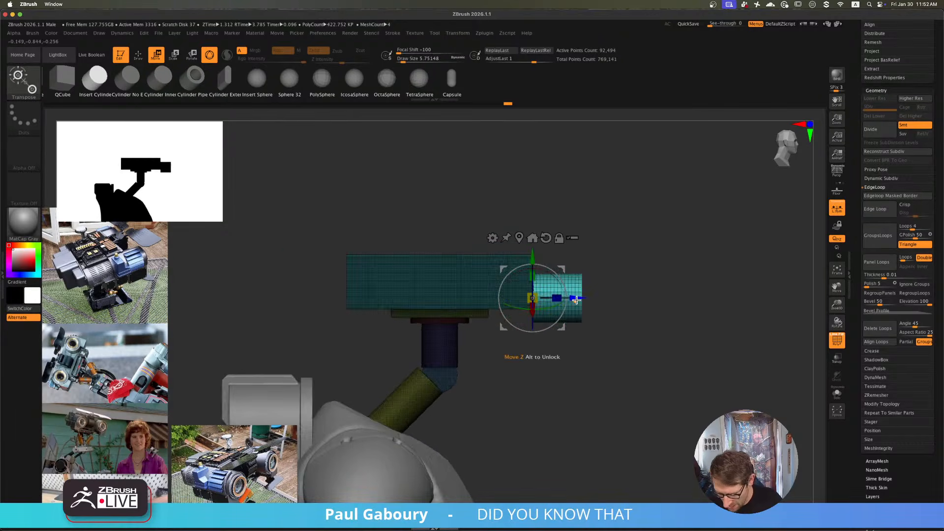
{"action": "left_click_drag", "start_coordinate": [574, 300], "coordinate": [556, 314]}
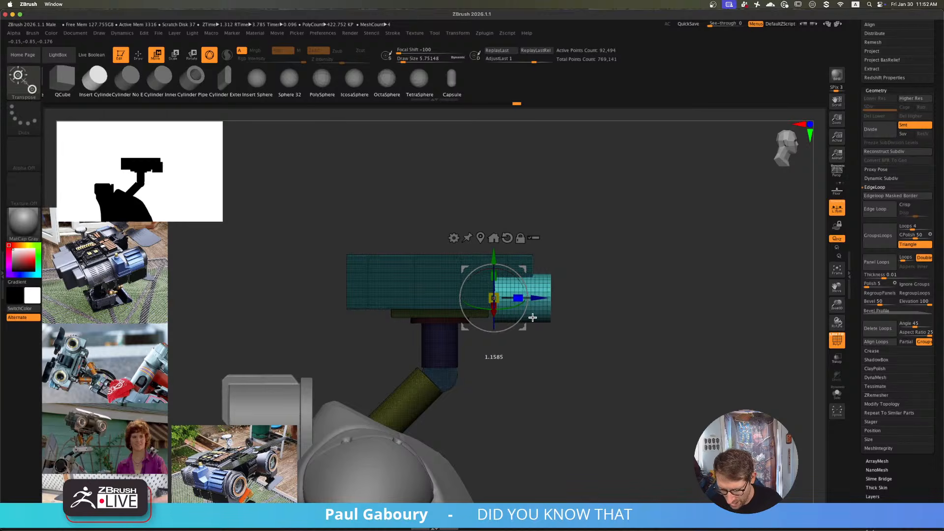
{"action": "right_click_drag", "start_coordinate": [554, 332], "coordinate": [552, 367], "text": "alt"}
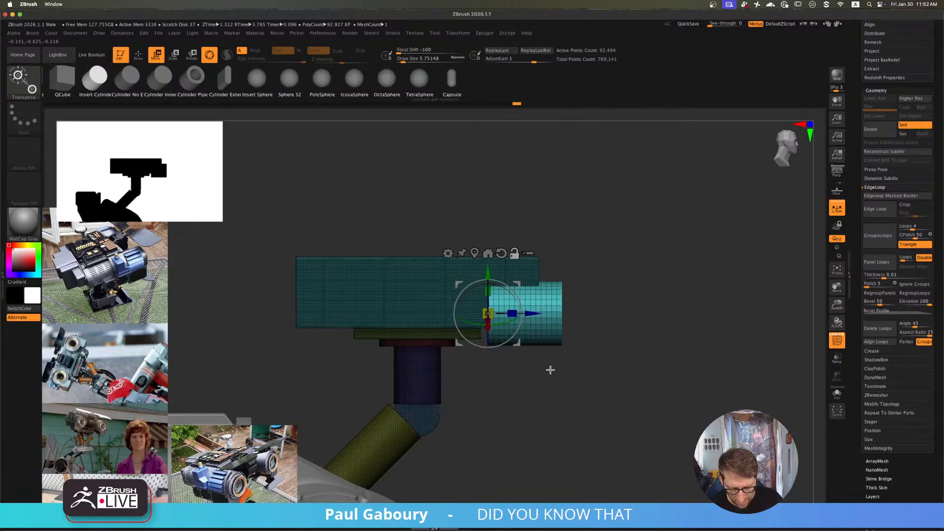
{"action": "left_click_drag", "start_coordinate": [539, 310], "coordinate": [502, 323]}
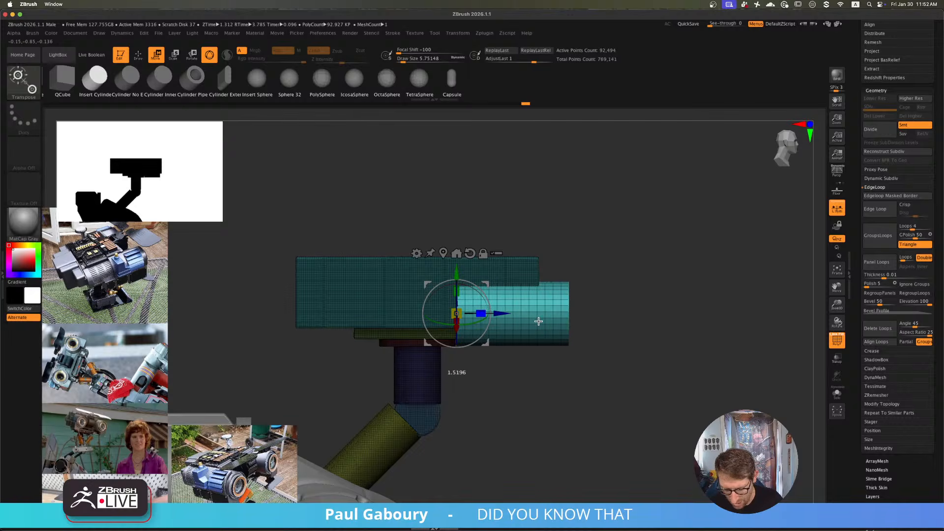
- Readjust the mirrored cylinders' position at the lower front corners of the head box in front view
{"action": "right_click_drag", "start_coordinate": [612, 389], "coordinate": [588, 365], "text": "ctrl"}
{"action": "right_click_drag", "start_coordinate": [589, 365], "coordinate": [620, 377]}
{"action": "left_click_drag", "start_coordinate": [595, 353], "coordinate": [557, 334]}
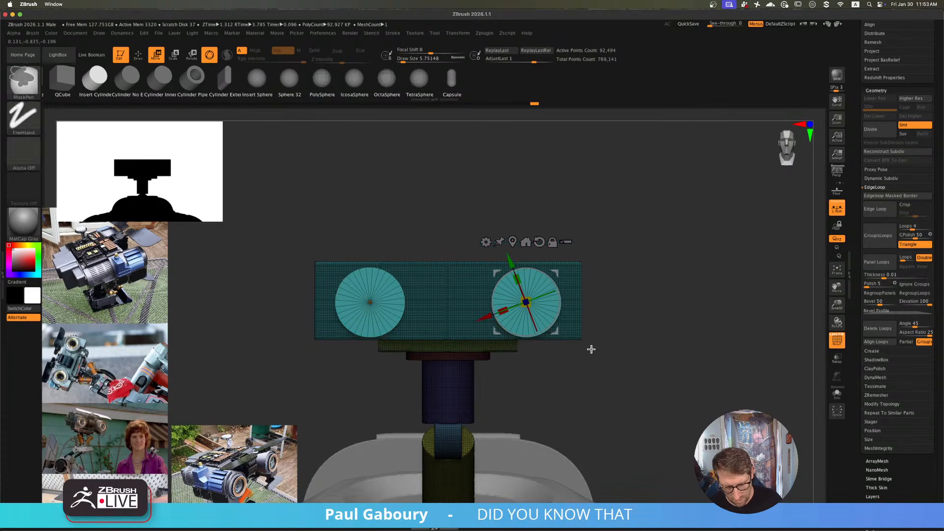
{"action": "right_click_drag", "start_coordinate": [590, 350], "coordinate": [598, 319], "text": "ctrl"}
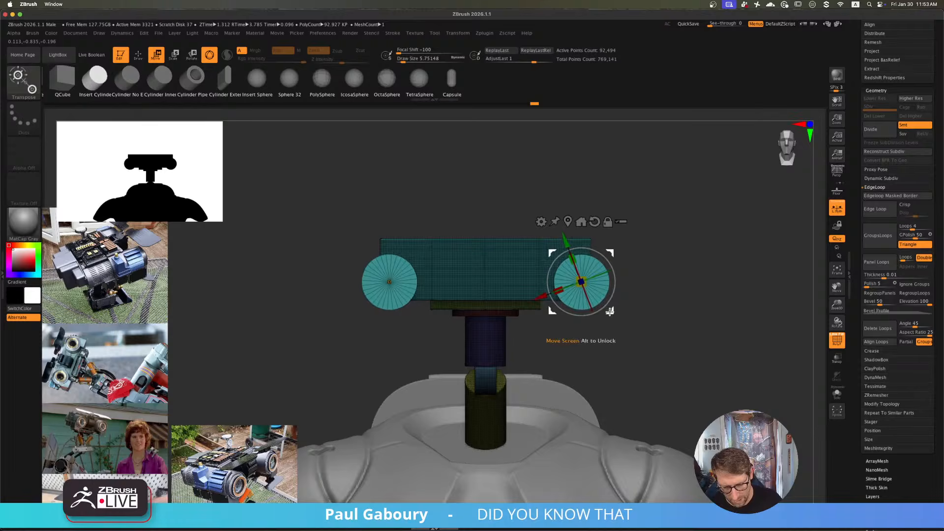
{"action": "left_click_drag", "start_coordinate": [617, 319], "coordinate": [640, 349], "text": "alt"}
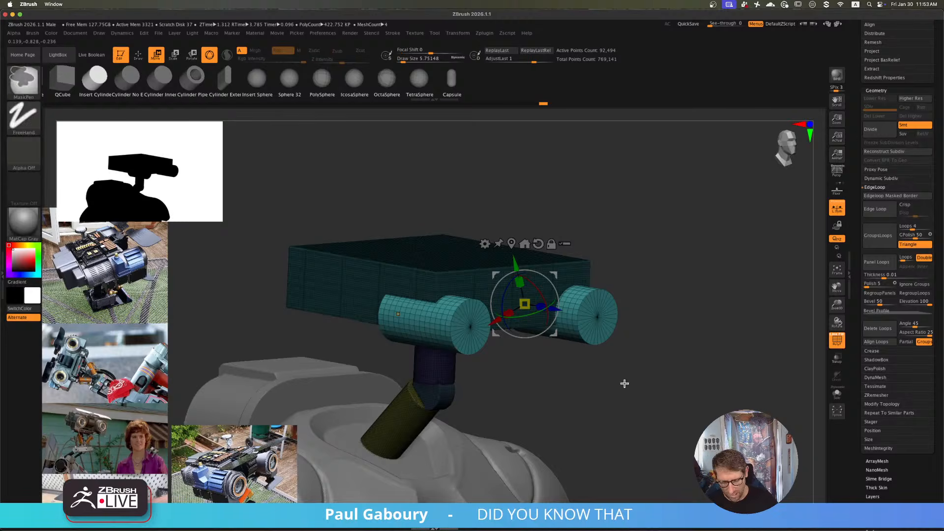
{"action": "mouse_move", "coordinate": [624, 382]}
{"action": "left_mouse_down"}
{"action": "mouse_move", "coordinate": [584, 368]}
{"action": "mouse_move", "coordinate": [615, 324]}
{"action": "mouse_move", "coordinate": [626, 344]}
{"action": "mouse_move", "coordinate": [590, 322]}
{"action": "mouse_move", "coordinate": [600, 323]}
{"action": "mouse_move", "coordinate": [611, 343]}
{"action": "mouse_move", "coordinate": [641, 349]}
{"action": "left_mouse_up"}
{"action": "key", "text": "shift+f"}
{"action": "key", "text": "q"}
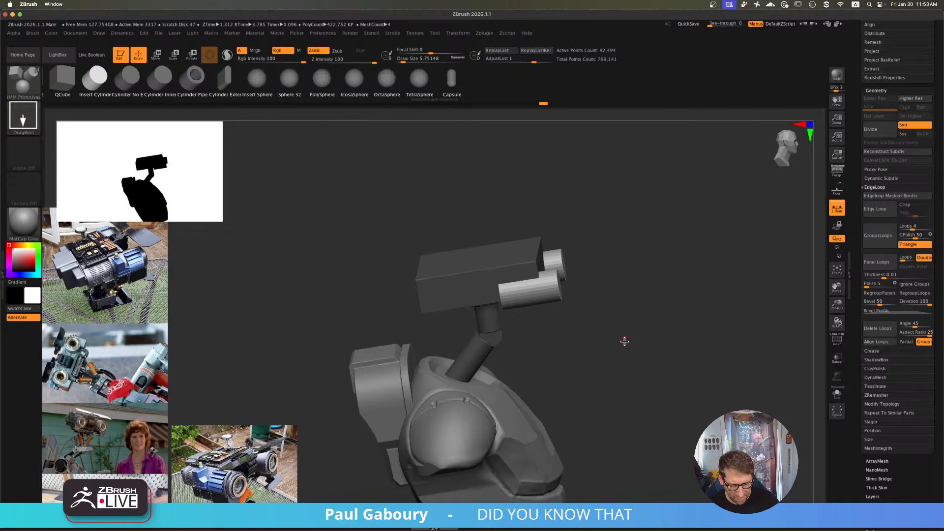
- Isolate the two head cylinders, subdivide them, give them their own polygroup and restore the hidden parts
{"action": "mouse_move", "coordinate": [623, 344]}
{"action": "left_mouse_down"}
{"action": "mouse_move", "coordinate": [625, 364]}
{"action": "mouse_move", "coordinate": [597, 353]}
{"action": "mouse_move", "coordinate": [611, 355]}
{"action": "left_mouse_up"}
{"action": "key", "text": "ctrl"}
{"action": "key", "text": "shift+f"}
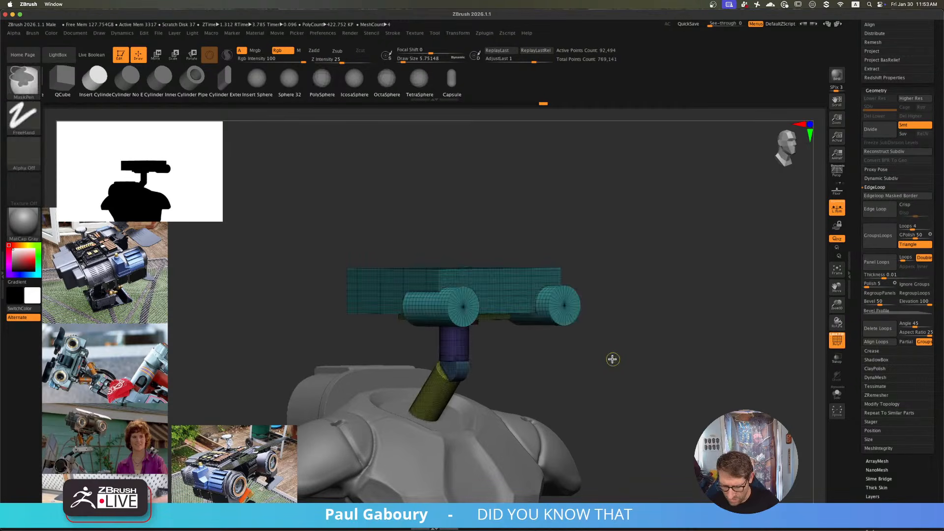
{"action": "left_click", "coordinate": [569, 308], "text": "ctrl+shift"}
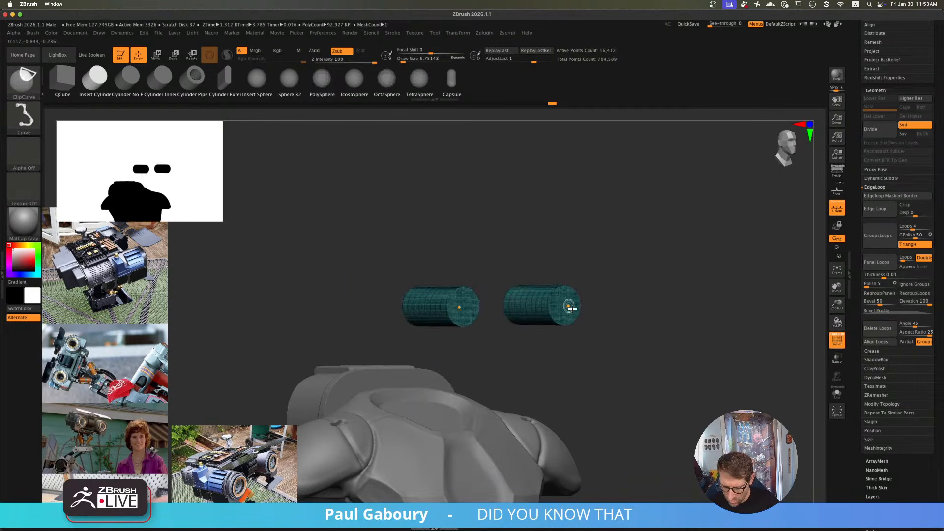
{"action": "left_click", "coordinate": [618, 362], "text": "ctrl+shift"}
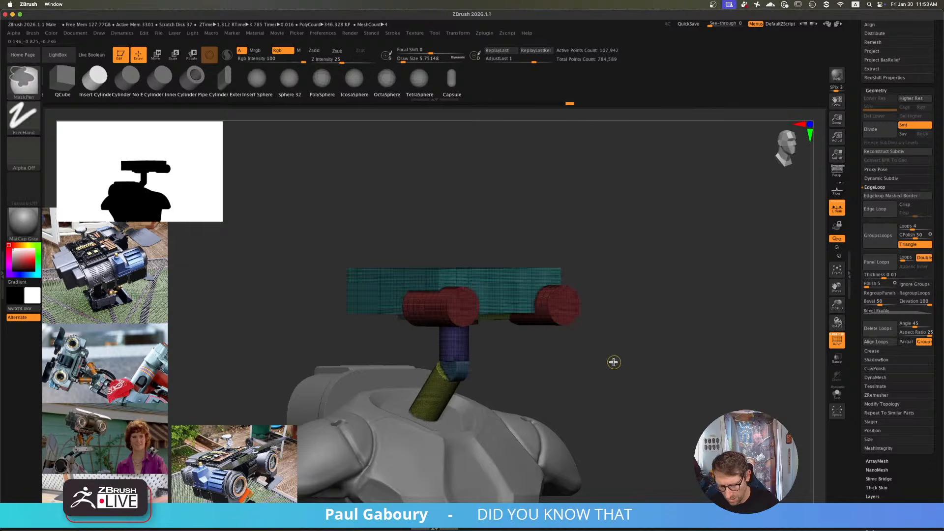
- Mask everything on the head subtool except the box and center the transform gizmo on the box
{"action": "left_click_drag", "start_coordinate": [614, 365], "coordinate": [616, 343]}
{"action": "mouse_move", "coordinate": [616, 344]}
{"action": "right_mouse_down"}
{"action": "mouse_move", "coordinate": [579, 363]}
{"action": "mouse_move", "coordinate": [612, 348]}
{"action": "right_mouse_up"}
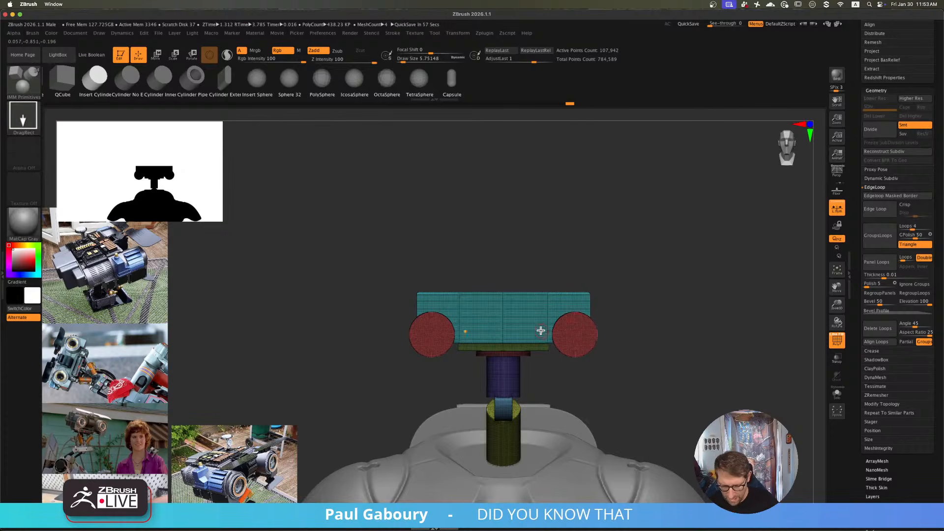
{"action": "right_click_drag", "start_coordinate": [541, 330], "coordinate": [446, 370]}
{"action": "key", "text": "w"}
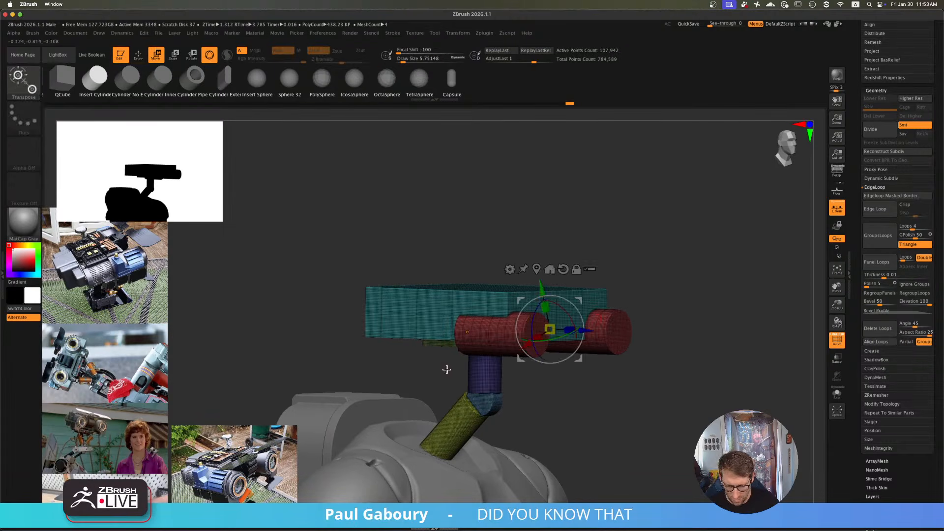
{"action": "left_click", "coordinate": [428, 319], "text": "alt"}
{"action": "right_click_drag", "start_coordinate": [509, 259], "coordinate": [600, 280], "text": "shift"}
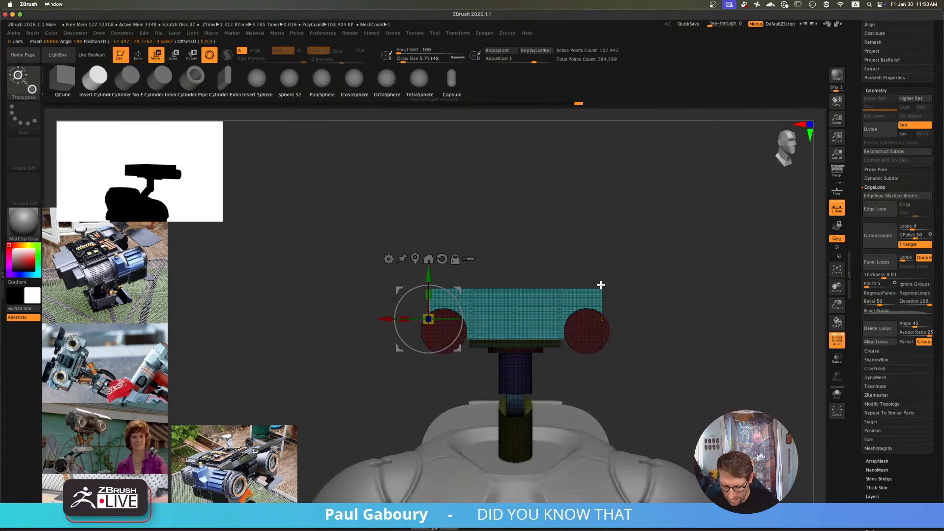
{"action": "left_click", "coordinate": [427, 258]}
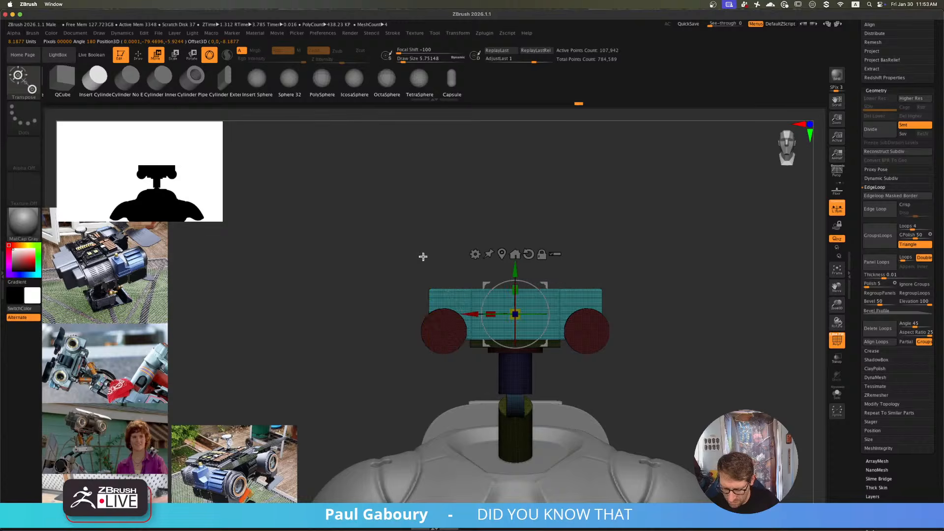
- Duplicate the head box straight upward and scale the copy down uniformly to form a smaller raised block on top
{"action": "left_click_drag", "start_coordinate": [519, 274], "coordinate": [518, 241], "text": "ctrl"}
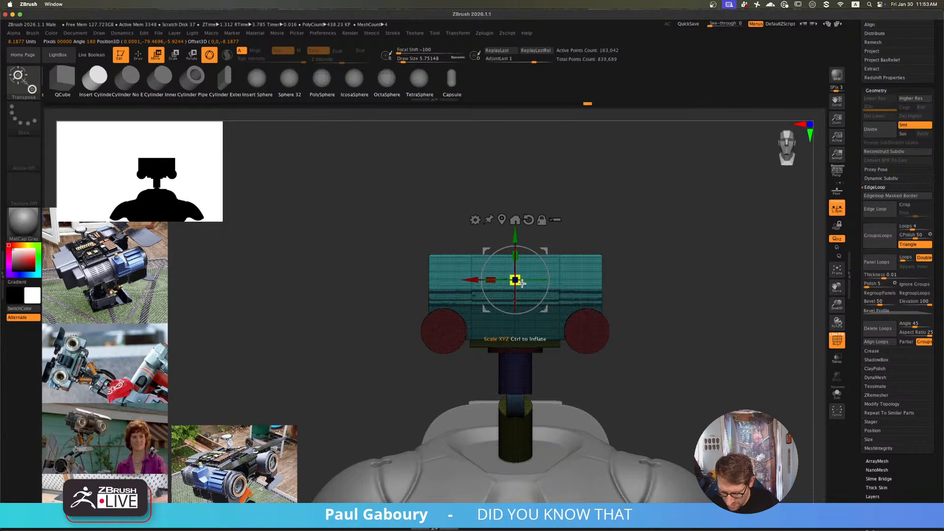
{"action": "left_click_drag", "start_coordinate": [515, 279], "coordinate": [501, 276]}
{"action": "right_click_drag", "start_coordinate": [605, 290], "coordinate": [648, 302]}
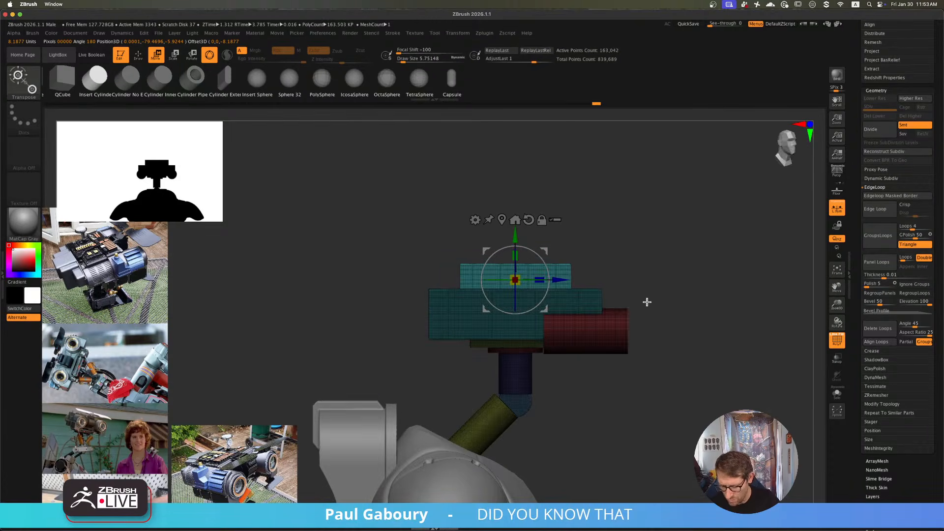
- Shift the raised head block toward the rear in side view and scale it taller and longer from its back face
{"action": "left_click_drag", "start_coordinate": [564, 279], "coordinate": [506, 280]}
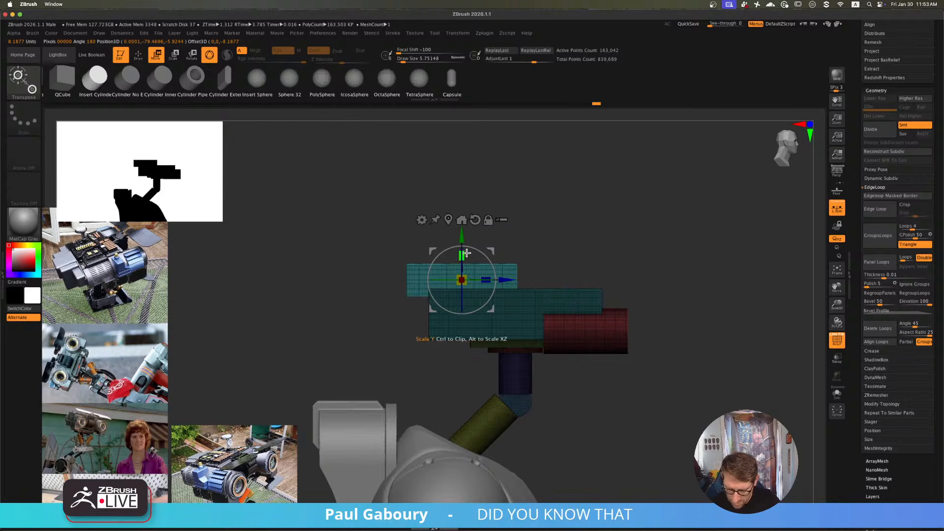
{"action": "left_click_drag", "start_coordinate": [466, 253], "coordinate": [461, 247]}
{"action": "right_click_drag", "start_coordinate": [655, 333], "coordinate": [556, 311], "text": "ctrl"}
{"action": "right_click_drag", "start_coordinate": [398, 336], "coordinate": [435, 355]}
{"action": "left_click", "coordinate": [403, 281], "text": "alt"}
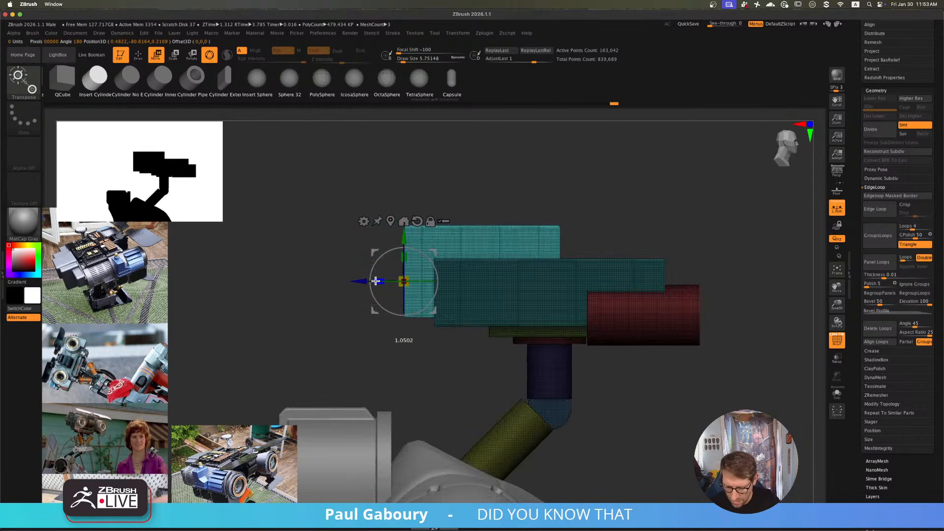
{"action": "left_click_drag", "start_coordinate": [376, 281], "coordinate": [342, 287]}
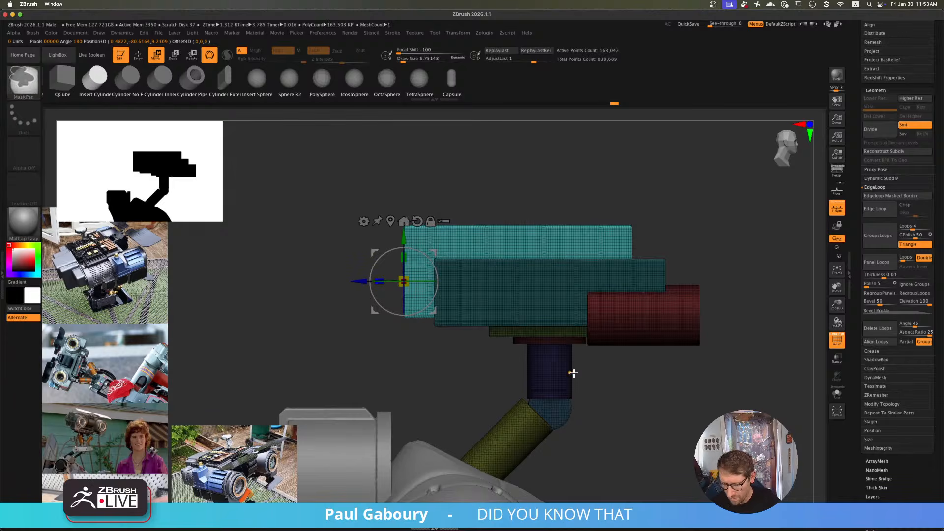
- Scale the raised block wider in front view to nearly the head box's width and lower it into the box
{"action": "right_click_drag", "start_coordinate": [574, 373], "coordinate": [565, 392], "text": "ctrl"}
{"action": "mouse_move", "coordinate": [534, 355]}
{"action": "right_mouse_down", "text": "alt"}
{"action": "mouse_move", "coordinate": [599, 351]}
{"action": "mouse_move", "coordinate": [508, 319]}
{"action": "right_mouse_up", "text": "alt"}
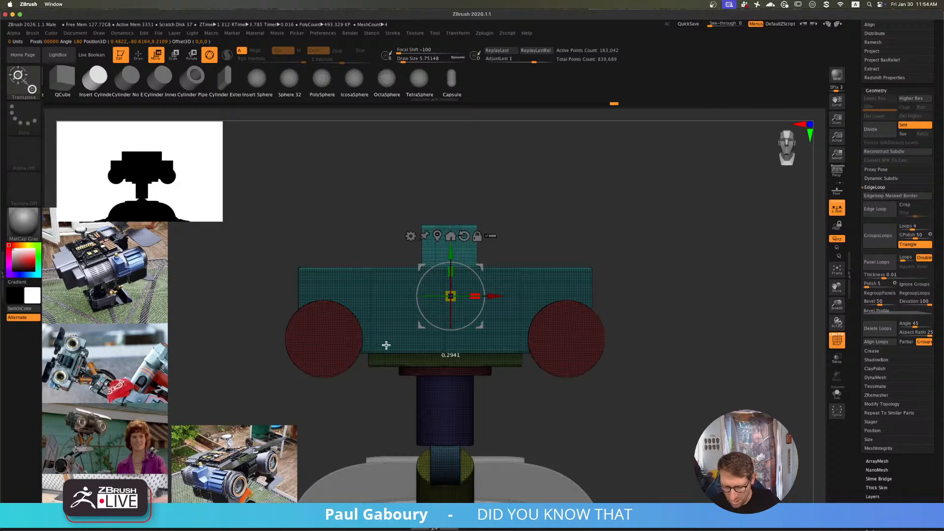
{"action": "left_click_drag", "start_coordinate": [386, 346], "coordinate": [384, 346]}
{"action": "mouse_move", "coordinate": [627, 366]}
{"action": "right_mouse_down", "text": "alt"}
{"action": "mouse_move", "coordinate": [662, 352]}
{"action": "mouse_move", "coordinate": [656, 372]}
{"action": "mouse_move", "coordinate": [663, 365]}
{"action": "right_mouse_up", "text": "alt"}
{"action": "left_click_drag", "start_coordinate": [795, 319], "coordinate": [612, 333]}
{"action": "mouse_move", "coordinate": [703, 361]}
{"action": "right_mouse_down", "text": "ctrl"}
{"action": "mouse_move", "coordinate": [628, 377]}
{"action": "mouse_move", "coordinate": [647, 331]}
{"action": "mouse_move", "coordinate": [651, 371]}
{"action": "mouse_move", "coordinate": [686, 355]}
{"action": "mouse_move", "coordinate": [679, 373]}
{"action": "mouse_move", "coordinate": [672, 349]}
{"action": "mouse_move", "coordinate": [657, 370]}
{"action": "mouse_move", "coordinate": [703, 371]}
{"action": "right_mouse_up", "text": "ctrl"}
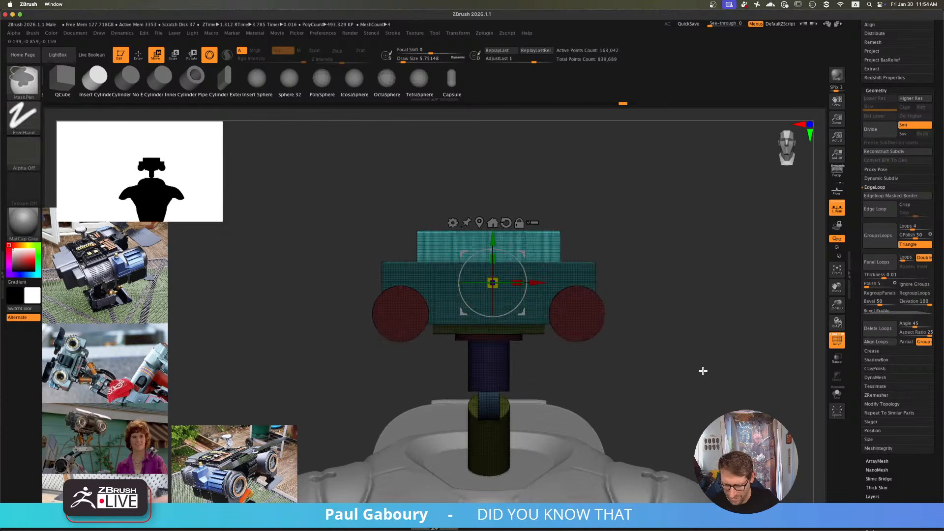
{"action": "left_click_drag", "start_coordinate": [517, 283], "coordinate": [555, 284]}
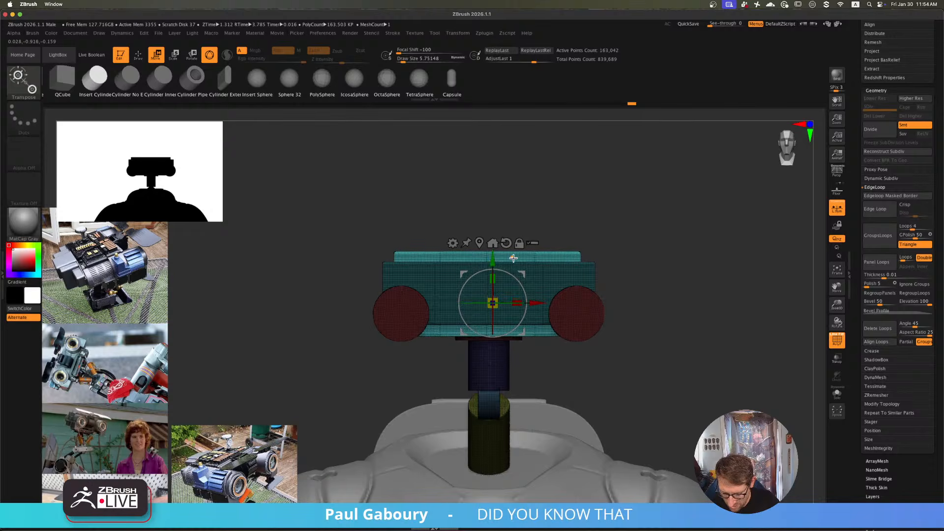
- Set the transform gizmo on the raised block's underside and shorten the block from below in side view
{"action": "right_click_drag", "start_coordinate": [661, 322], "coordinate": [660, 299], "text": "ctrl"}
{"action": "mouse_move", "coordinate": [659, 298]}
{"action": "right_mouse_down", "text": "alt"}
{"action": "mouse_move", "coordinate": [651, 339]}
{"action": "mouse_move", "coordinate": [624, 338]}
{"action": "mouse_move", "coordinate": [618, 308]}
{"action": "mouse_move", "coordinate": [667, 316]}
{"action": "mouse_move", "coordinate": [597, 298]}
{"action": "mouse_move", "coordinate": [664, 292]}
{"action": "right_mouse_up", "text": "alt"}
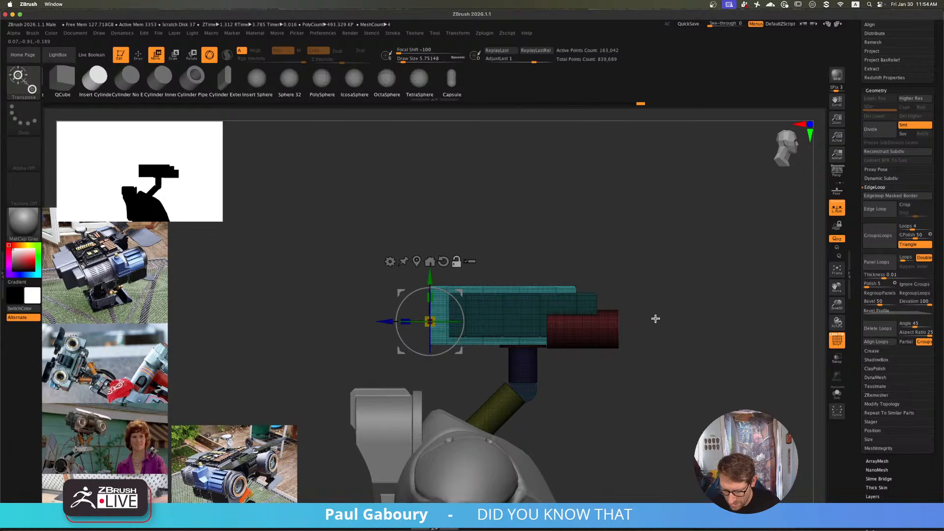
{"action": "right_click_drag", "start_coordinate": [490, 376], "coordinate": [496, 342]}
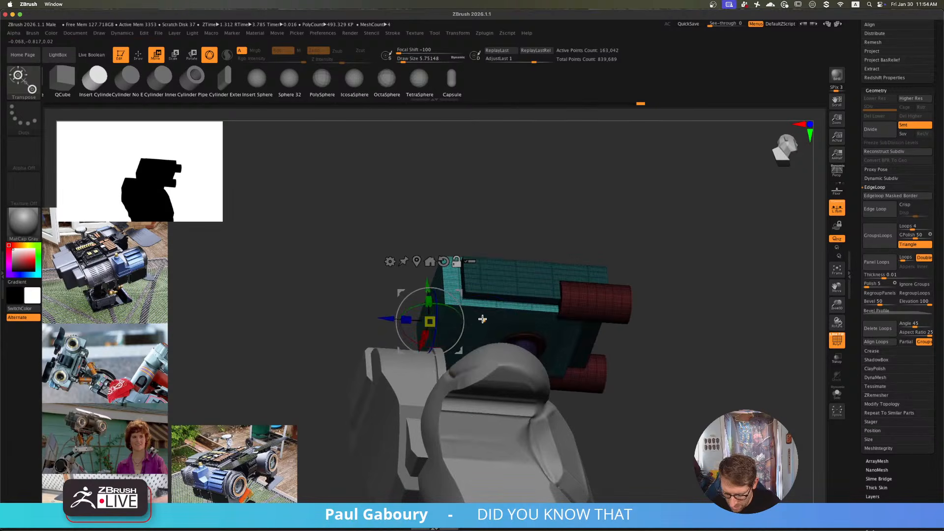
{"action": "left_click", "coordinate": [483, 319], "text": "alt"}
{"action": "right_click_drag", "start_coordinate": [508, 253], "coordinate": [550, 326], "text": "shift"}
{"action": "left_click_drag", "start_coordinate": [483, 356], "coordinate": [491, 284]}
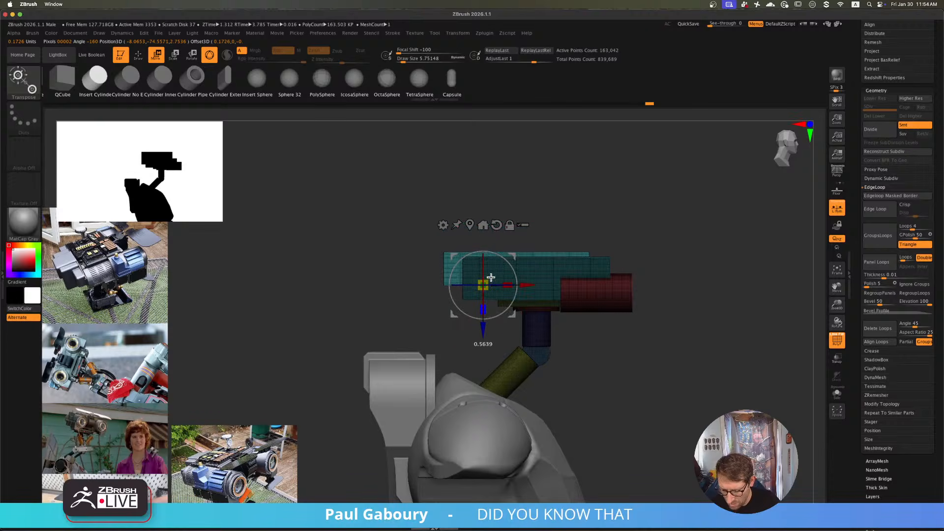
- Center the transform gizmo on the raised block and fine-tune the block's width symmetrically in front view
{"action": "mouse_move", "coordinate": [685, 298]}
{"action": "right_mouse_down"}
{"action": "mouse_move", "coordinate": [654, 301]}
{"action": "mouse_move", "coordinate": [620, 327]}
{"action": "mouse_move", "coordinate": [656, 365]}
{"action": "right_mouse_up"}
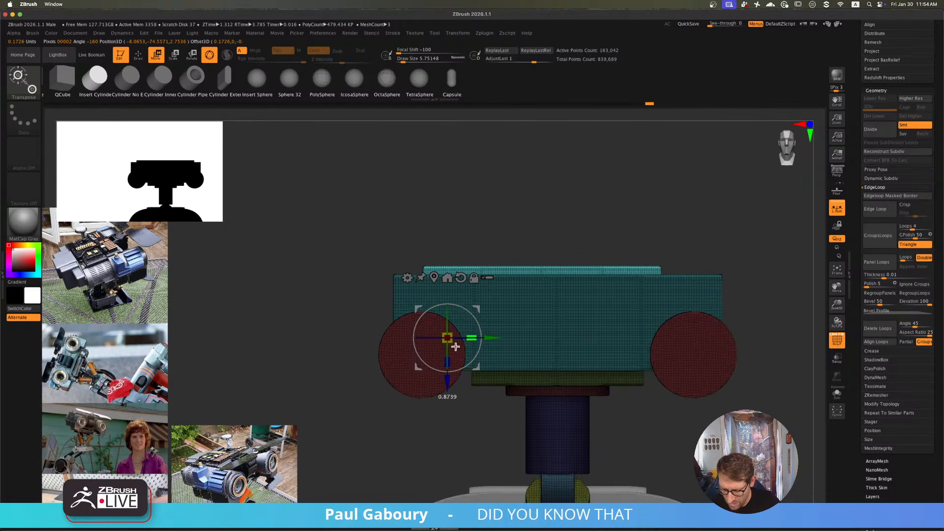
{"action": "left_click", "coordinate": [436, 275]}
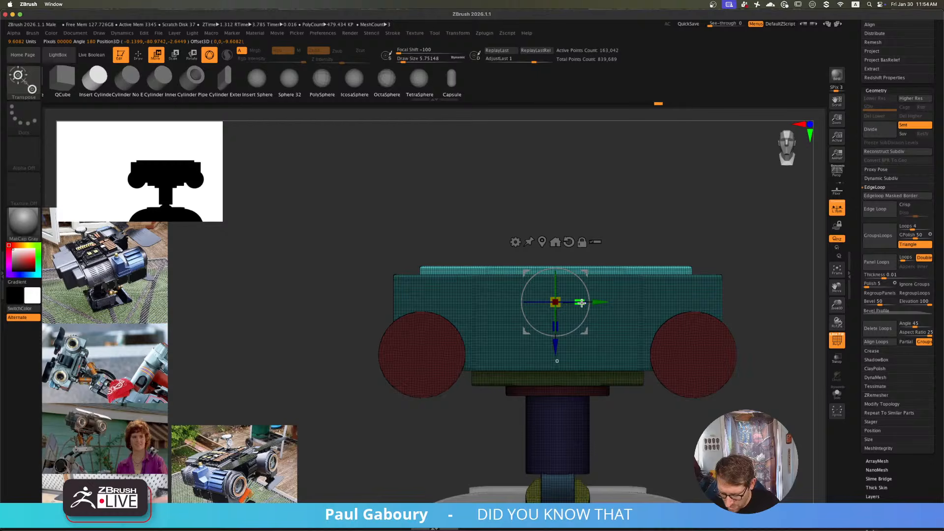
{"action": "right_click_drag", "start_coordinate": [574, 310], "coordinate": [522, 330], "text": "alt"}
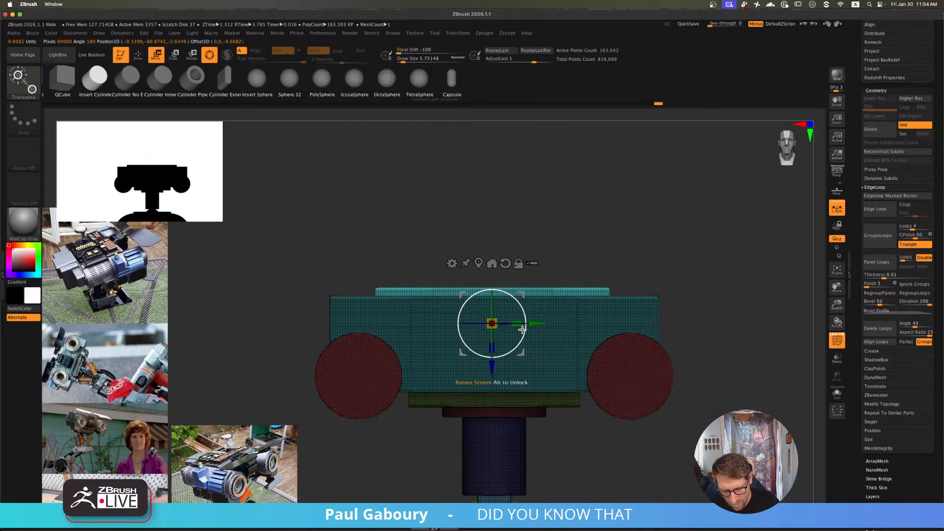
- Assign the raised block its own polygroup, clear the mask and remesh the head subtool
{"action": "left_click", "coordinate": [686, 255], "text": "ctrl"}
{"action": "key", "text": "ctrl+w"}
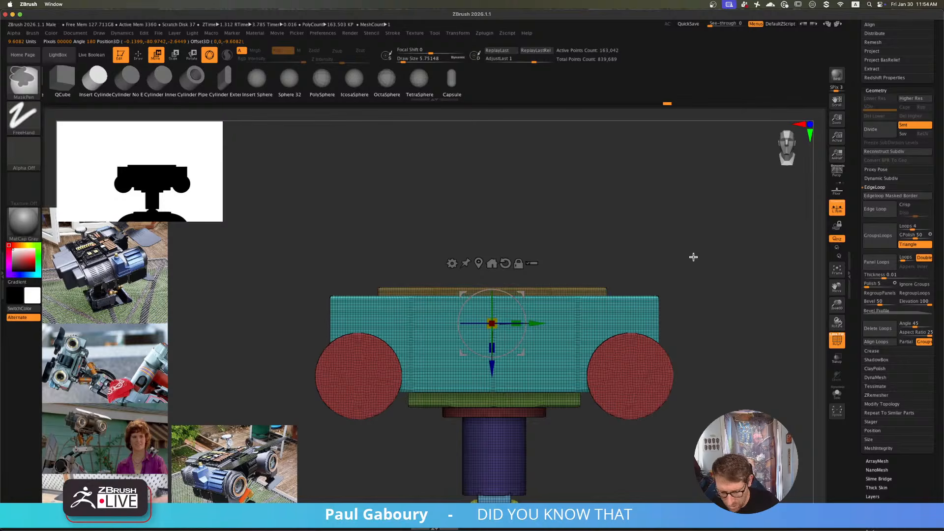
{"action": "left_click_drag", "start_coordinate": [701, 243], "coordinate": [717, 297], "text": "ctrl"}
- Try to cut the raised block's upper rear corner diagonally with a clip curve in side view
{"action": "right_click_drag", "start_coordinate": [716, 296], "coordinate": [645, 271], "text": "ctrl"}
{"action": "right_click_drag", "start_coordinate": [646, 272], "coordinate": [596, 315], "text": "shift"}
{"action": "right_click_drag", "start_coordinate": [596, 316], "coordinate": [624, 309], "text": "alt"}
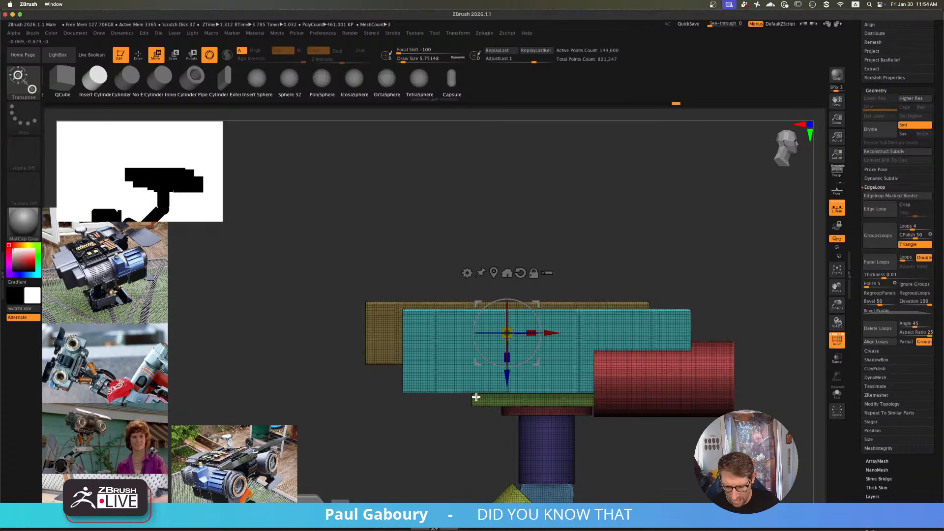
{"action": "key", "text": "q"}
{"action": "key", "text": "ctrl+shift"}
{"action": "left_click_drag", "start_coordinate": [321, 366], "coordinate": [455, 233], "text": "ctrl+shift"}
- Round the upper rear edge of the raised block using the BevelArc brush at a draw size of about 17
{"action": "mouse_move", "coordinate": [501, 393]}
{"action": "right_mouse_down", "text": "ctrl"}
{"action": "mouse_move", "coordinate": [468, 371]}
{"action": "mouse_move", "coordinate": [477, 385]}
{"action": "mouse_move", "coordinate": [725, 276]}
{"action": "mouse_move", "coordinate": [506, 331]}
{"action": "mouse_move", "coordinate": [589, 349]}
{"action": "right_mouse_up", "text": "ctrl"}
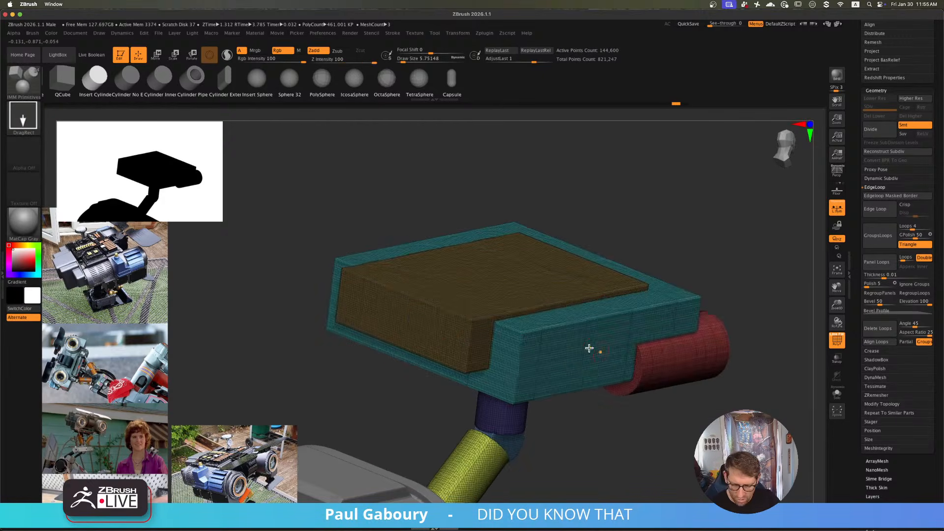
{"action": "key", "text": "b"}
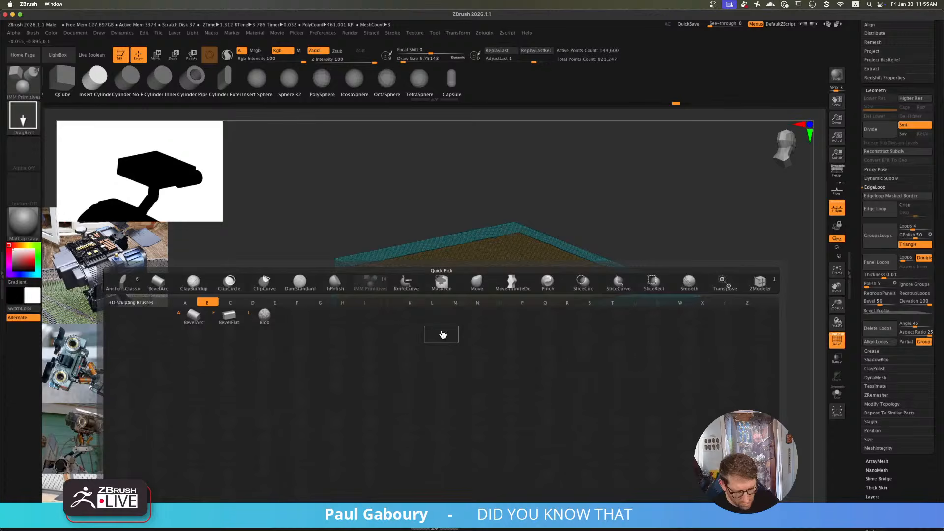
{"action": "left_click", "coordinate": [216, 319]}
{"action": "key", "text": "s"}
{"action": "left_click_drag", "start_coordinate": [441, 308], "coordinate": [445, 308]}
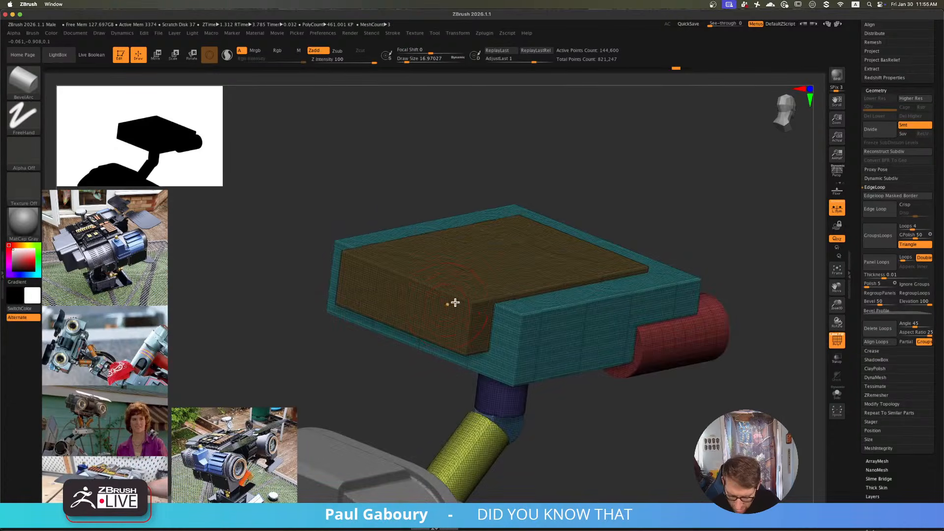
{"action": "right_click_drag", "start_coordinate": [451, 303], "coordinate": [461, 323]}
{"action": "right_click_drag", "start_coordinate": [461, 322], "coordinate": [450, 305], "text": "ctrl"}
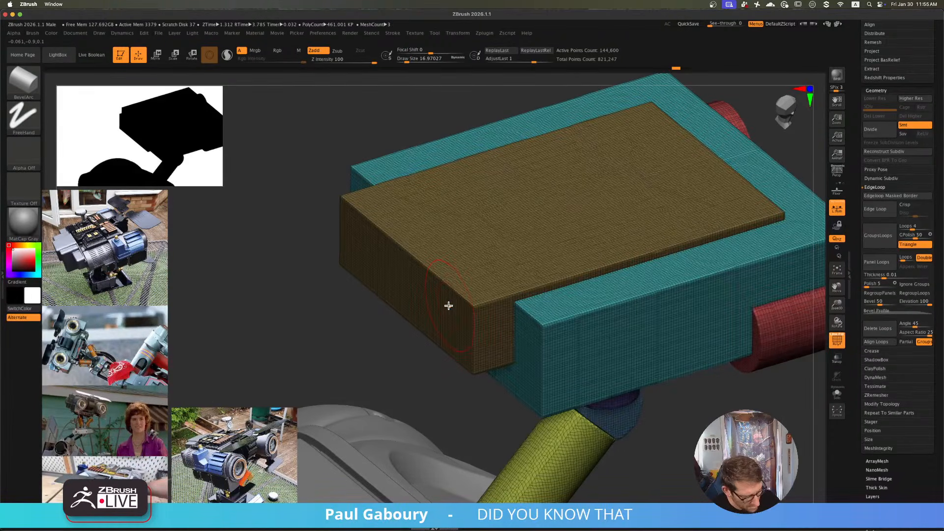
{"action": "mouse_move", "coordinate": [464, 281]}
{"action": "left_mouse_down"}
{"action": "mouse_move", "coordinate": [466, 321]}
{"action": "mouse_move", "coordinate": [442, 236]}
{"action": "left_mouse_up"}
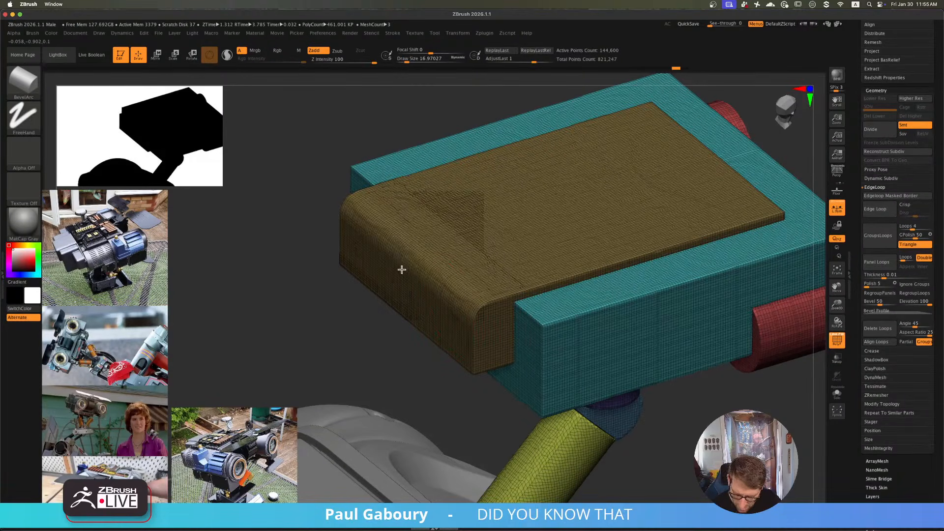
{"action": "mouse_move", "coordinate": [402, 270]}
{"action": "left_mouse_down"}
{"action": "mouse_move", "coordinate": [476, 320]}
{"action": "mouse_move", "coordinate": [391, 212]}
{"action": "left_mouse_up"}
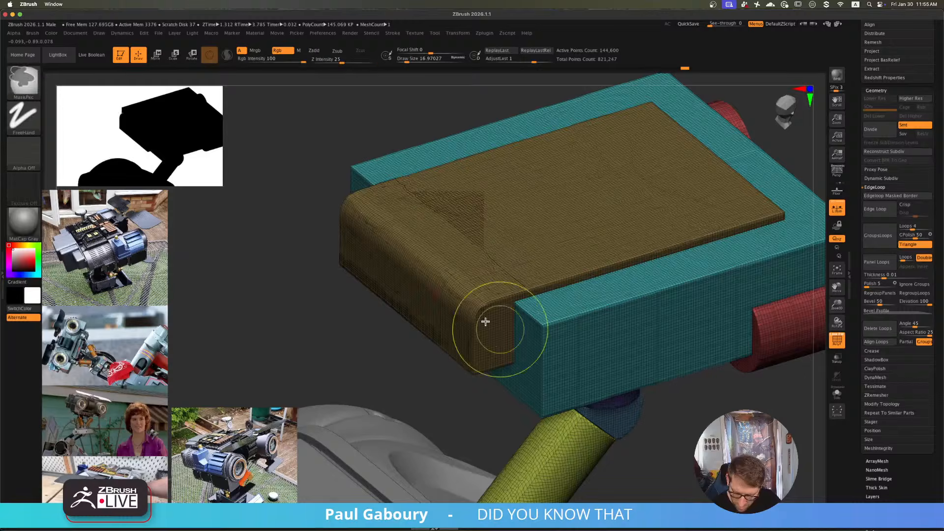
- Isolate the head box, mask the other head parts and restore their visibility so only the box stays editable
{"action": "right_click_drag", "start_coordinate": [485, 323], "coordinate": [487, 281], "text": "ctrl"}
{"action": "right_click_drag", "start_coordinate": [532, 305], "coordinate": [474, 280], "text": "shift"}
{"action": "right_click_drag", "start_coordinate": [596, 266], "coordinate": [619, 244], "text": "alt"}
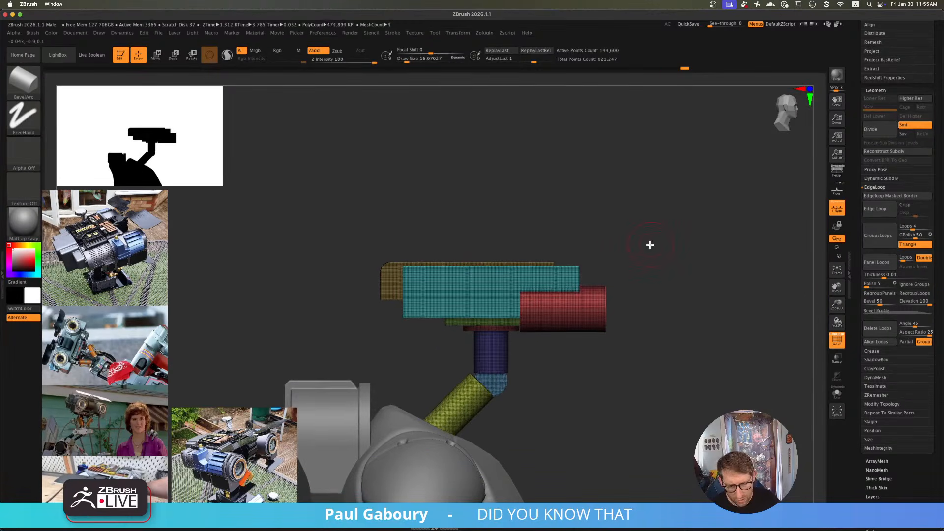
{"action": "right_click_drag", "start_coordinate": [653, 312], "coordinate": [522, 336]}
{"action": "left_click", "coordinate": [528, 286], "text": "ctrl+shift"}
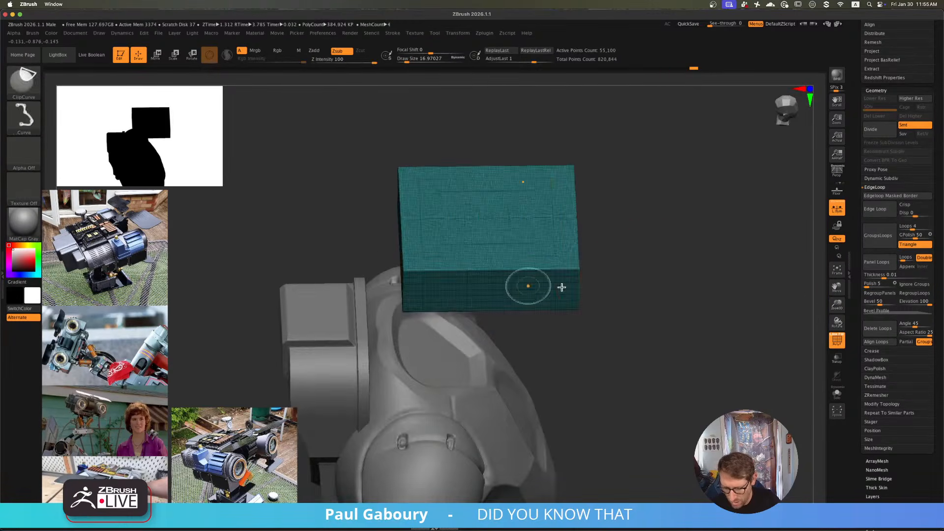
{"action": "left_click", "coordinate": [681, 287], "text": "ctrl"}
{"action": "left_click", "coordinate": [678, 288], "text": "ctrl+shift"}
{"action": "right_click_drag", "start_coordinate": [676, 290], "coordinate": [675, 270]}
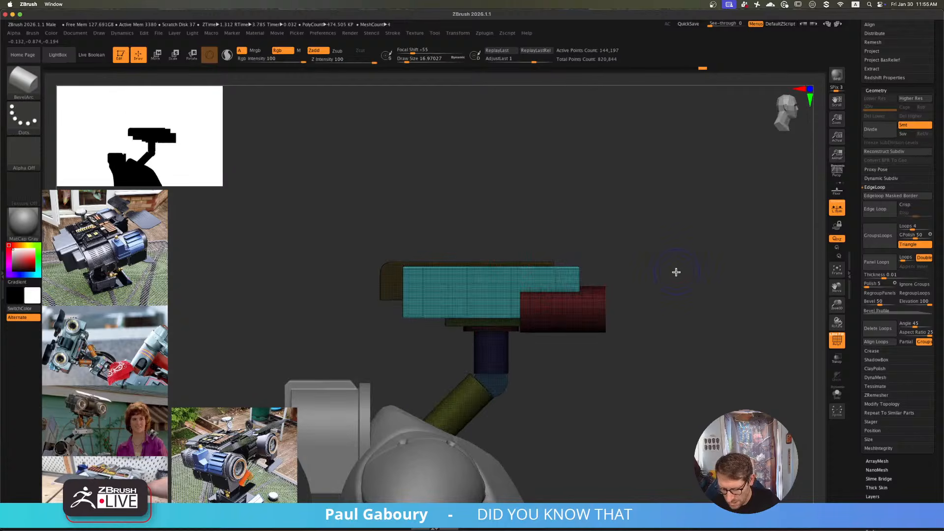
- Mask off the head box's ends and try to round its middle side edge with BevelArc at a draw size of about 33
{"action": "left_click_drag", "start_coordinate": [428, 177], "coordinate": [541, 308], "text": "ctrl"}
{"action": "right_click_drag", "start_coordinate": [550, 298], "coordinate": [510, 303]}
{"action": "left_click", "coordinate": [638, 276], "text": "ctrl"}
{"action": "key", "text": "s"}
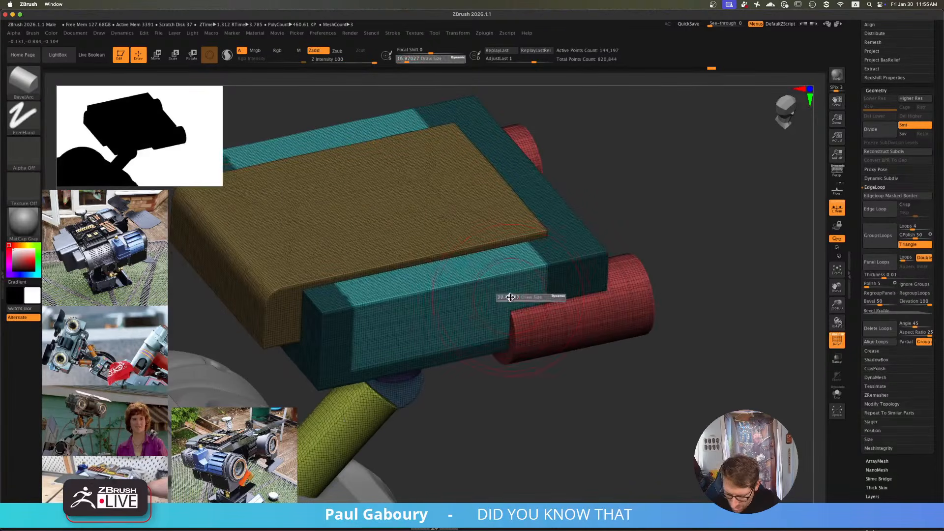
{"action": "mouse_move", "coordinate": [495, 255]}
{"action": "left_mouse_down"}
{"action": "mouse_move", "coordinate": [521, 261]}
{"action": "mouse_move", "coordinate": [468, 318]}
{"action": "mouse_move", "coordinate": [393, 290]}
{"action": "mouse_move", "coordinate": [365, 302]}
{"action": "left_mouse_up"}
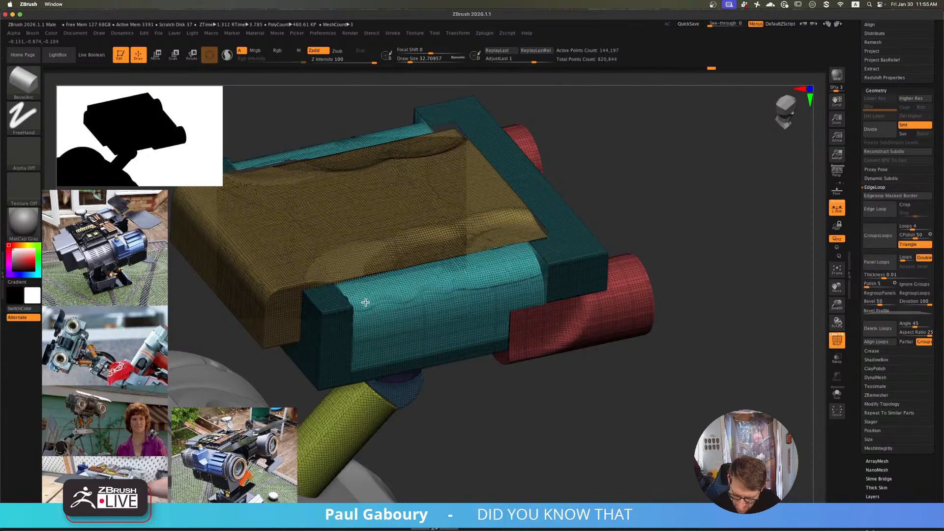
{"action": "key", "text": "ctrl+z"}
- Clear the mask, isolate the head box, mask its upper middle area in side view, then restore all parts and invert the mask
{"action": "left_click", "coordinate": [535, 411], "text": "ctrl"}
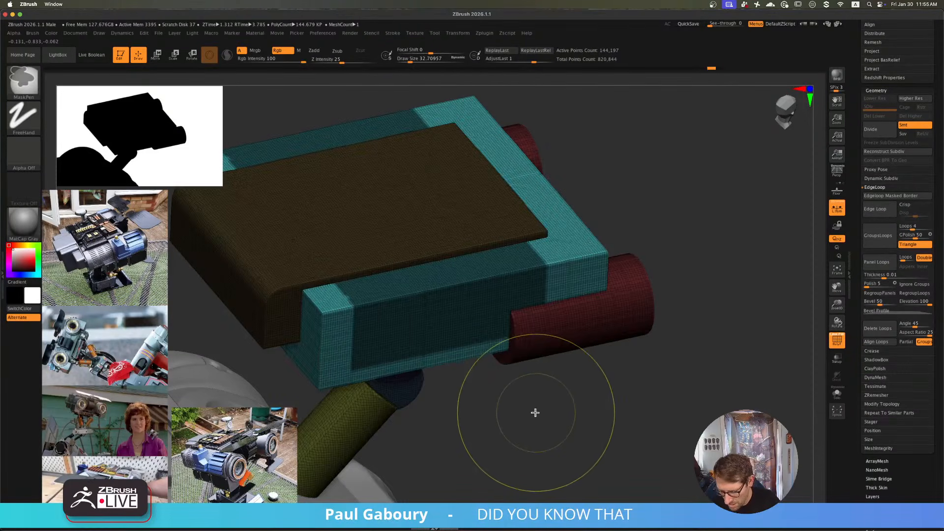
{"action": "mouse_move", "coordinate": [535, 413]}
{"action": "left_mouse_down"}
{"action": "mouse_move", "coordinate": [534, 402]}
{"action": "mouse_move", "coordinate": [542, 424]}
{"action": "left_mouse_up"}
{"action": "left_click", "coordinate": [479, 331], "text": "ctrl+shift"}
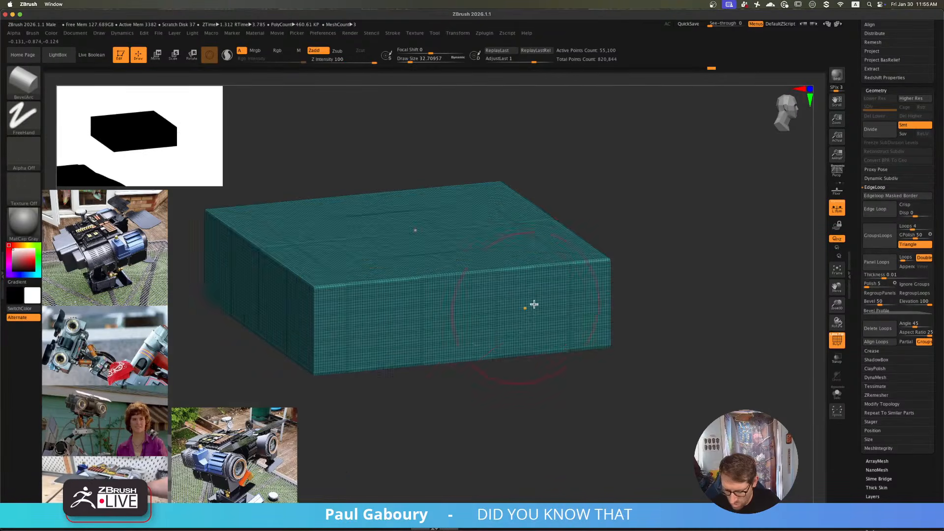
{"action": "right_click_drag", "start_coordinate": [533, 304], "coordinate": [506, 286], "text": "shift"}
{"action": "left_click_drag", "start_coordinate": [414, 219], "coordinate": [538, 318], "text": "ctrl"}
{"action": "left_click", "coordinate": [630, 378], "text": "ctrl+shift"}
{"action": "left_click", "coordinate": [691, 348], "text": "ctrl"}
- Try to round the unmasked upper side edge of the head box with BevelArc, check it without the wireframe and undo back to the isolated box
{"action": "left_click_drag", "start_coordinate": [690, 348], "coordinate": [662, 370]}
{"action": "mouse_move", "coordinate": [523, 263]}
{"action": "left_mouse_down"}
{"action": "mouse_move", "coordinate": [525, 290]}
{"action": "mouse_move", "coordinate": [449, 270]}
{"action": "mouse_move", "coordinate": [375, 287]}
{"action": "left_mouse_up"}
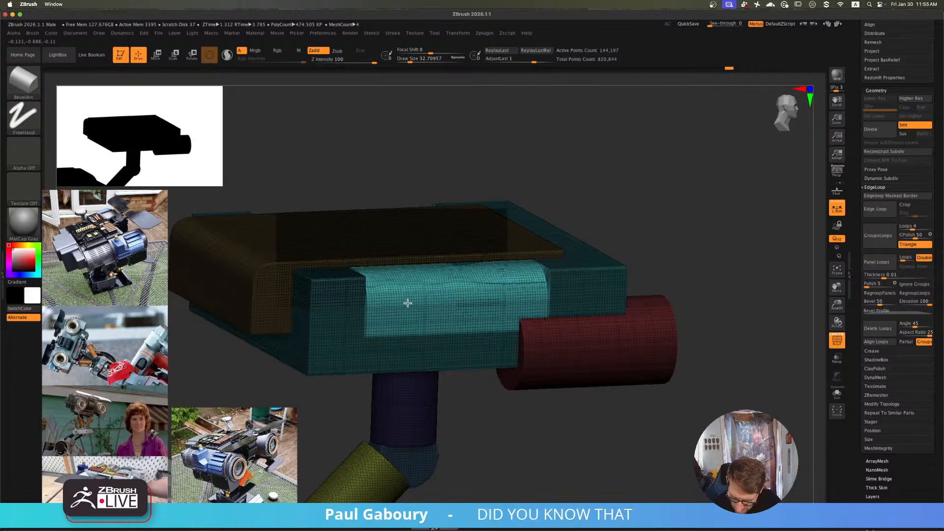
{"action": "left_click_drag", "start_coordinate": [687, 335], "coordinate": [578, 346], "text": "alt"}
{"action": "key", "text": "shift+f"}
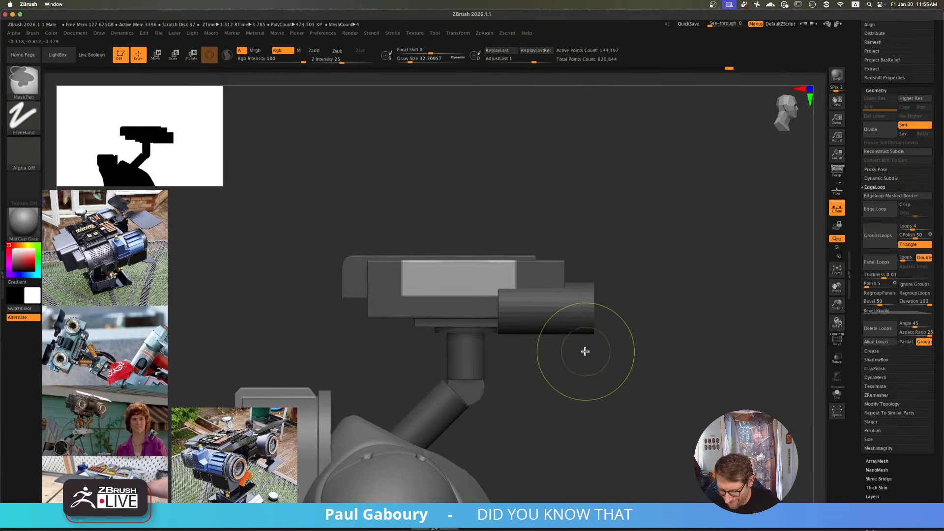
{"action": "key", "text": "ctrl+z"}
{"action": "key", "text": "ctrl+z"}
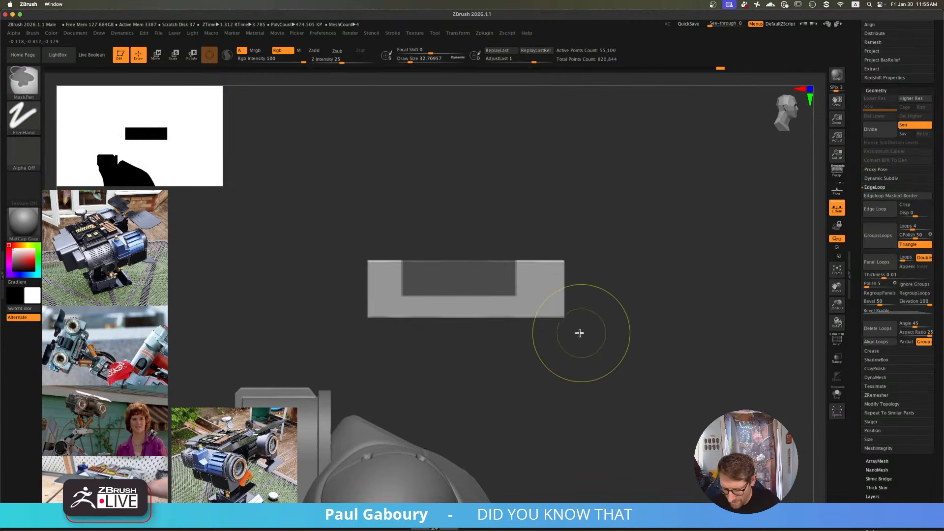
- Extend the mask across the upper front of the isolated box, unhide the whole head and invert the mask
{"action": "left_click_drag", "start_coordinate": [412, 193], "coordinate": [567, 298], "text": "ctrl"}
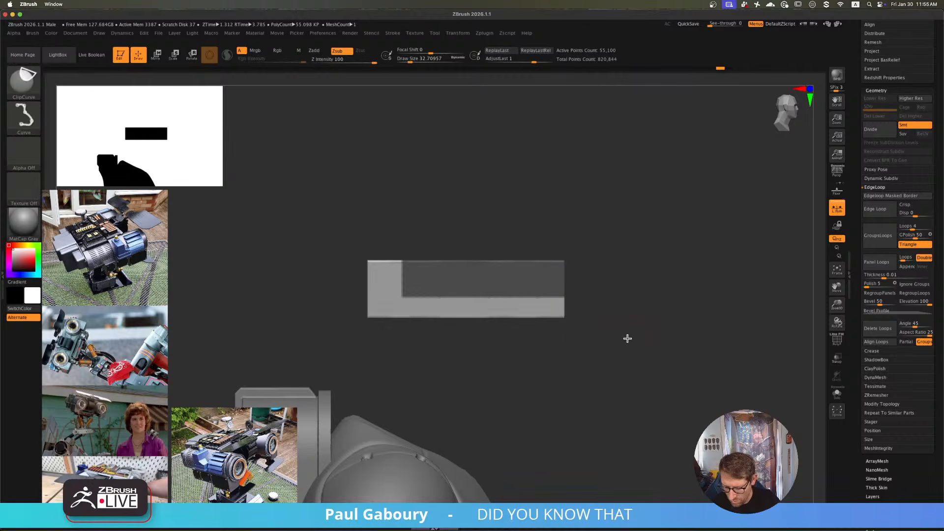
{"action": "left_click", "coordinate": [628, 339], "text": "ctrl+shift"}
{"action": "left_click", "coordinate": [638, 339], "text": "ctrl"}
{"action": "left_click_drag", "start_coordinate": [648, 340], "coordinate": [633, 330]}
{"action": "right_click_drag", "start_coordinate": [545, 297], "coordinate": [552, 335], "text": "alt"}
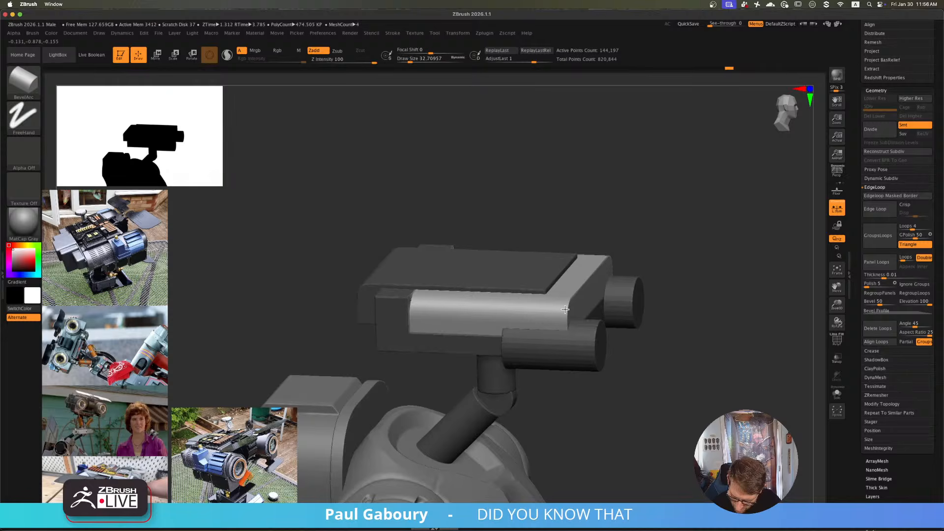
- Try bevelling the upper side edges of the head's unmasked front section with the BevelArc brush
{"action": "right_click_drag", "start_coordinate": [488, 301], "coordinate": [572, 291], "text": "shift"}
{"action": "mouse_move", "coordinate": [517, 317]}
{"action": "right_mouse_down"}
{"action": "mouse_move", "coordinate": [526, 325]}
{"action": "mouse_move", "coordinate": [569, 299]}
{"action": "mouse_move", "coordinate": [546, 330]}
{"action": "mouse_move", "coordinate": [552, 376]}
{"action": "mouse_move", "coordinate": [574, 360]}
{"action": "right_mouse_up"}
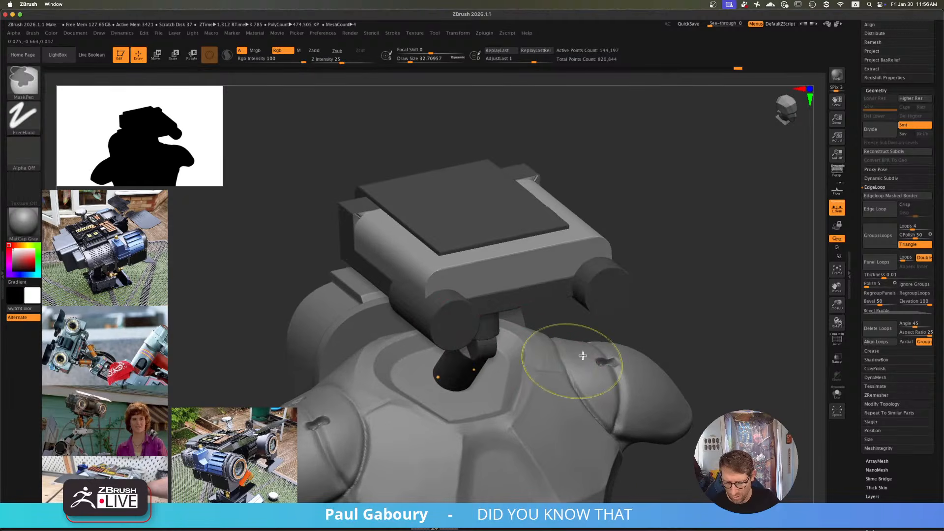
{"action": "left_click_drag", "start_coordinate": [679, 300], "coordinate": [729, 324], "text": "ctrl"}
{"action": "right_click_drag", "start_coordinate": [727, 317], "coordinate": [659, 365], "text": "ctrl"}
{"action": "right_click_drag", "start_coordinate": [483, 325], "coordinate": [496, 344]}
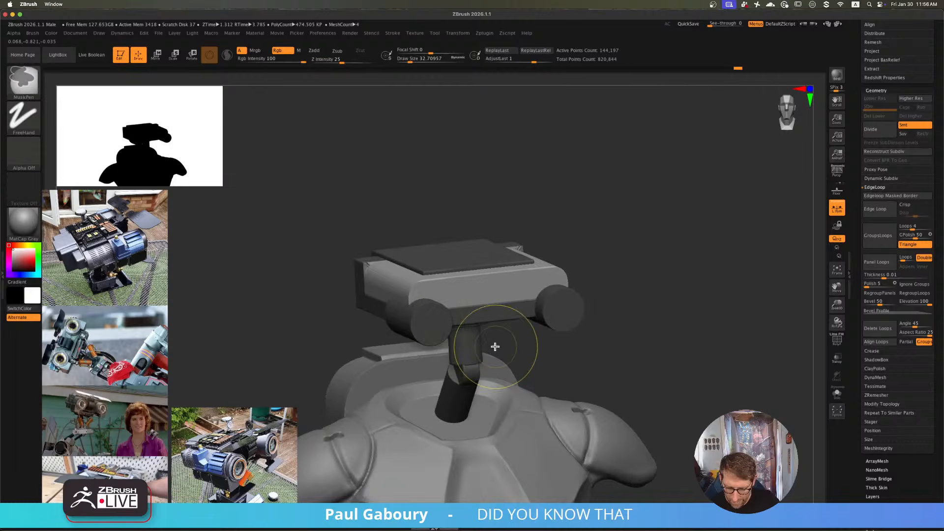
{"action": "right_click_drag", "start_coordinate": [438, 320], "coordinate": [410, 290], "text": "ctrl"}
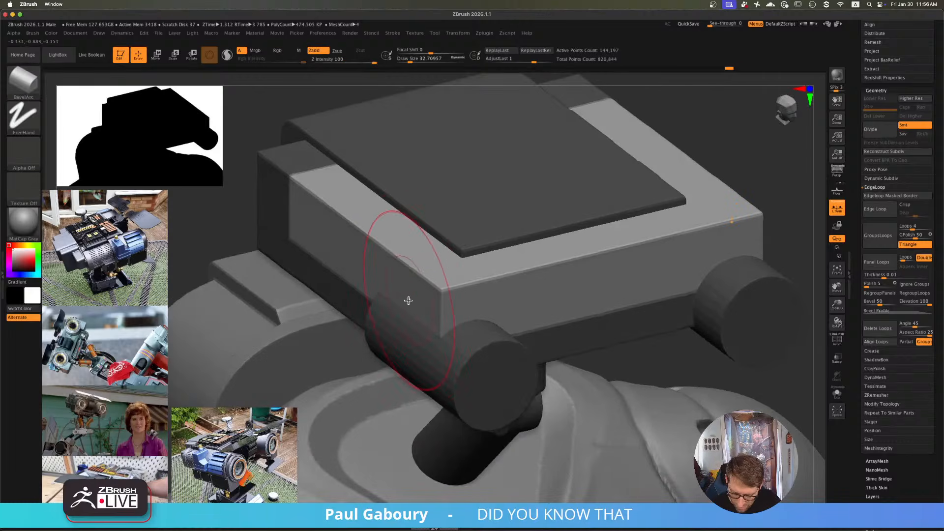
- Try a wide BevelArc rounding along the head's upper side edges, clear the mask, and undo the attempt
{"action": "left_click_drag", "start_coordinate": [440, 257], "coordinate": [428, 301]}
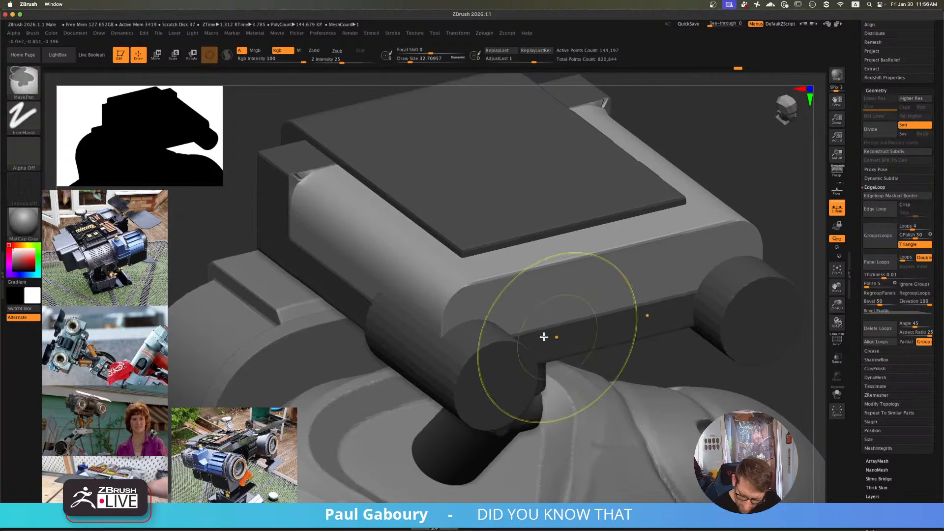
{"action": "right_click_drag", "start_coordinate": [544, 337], "coordinate": [458, 266], "text": "ctrl"}
{"action": "mouse_move", "coordinate": [680, 268]}
{"action": "left_mouse_down", "text": "ctrl"}
{"action": "mouse_move", "coordinate": [703, 310]}
{"action": "mouse_move", "coordinate": [683, 295]}
{"action": "mouse_move", "coordinate": [631, 293]}
{"action": "mouse_move", "coordinate": [635, 308]}
{"action": "mouse_move", "coordinate": [654, 293]}
{"action": "mouse_move", "coordinate": [605, 294]}
{"action": "mouse_move", "coordinate": [660, 282]}
{"action": "mouse_move", "coordinate": [628, 282]}
{"action": "mouse_move", "coordinate": [644, 283]}
{"action": "mouse_move", "coordinate": [643, 314]}
{"action": "left_mouse_up", "text": "ctrl"}
{"action": "right_click_drag", "start_coordinate": [388, 274], "coordinate": [418, 304], "text": "ctrl"}
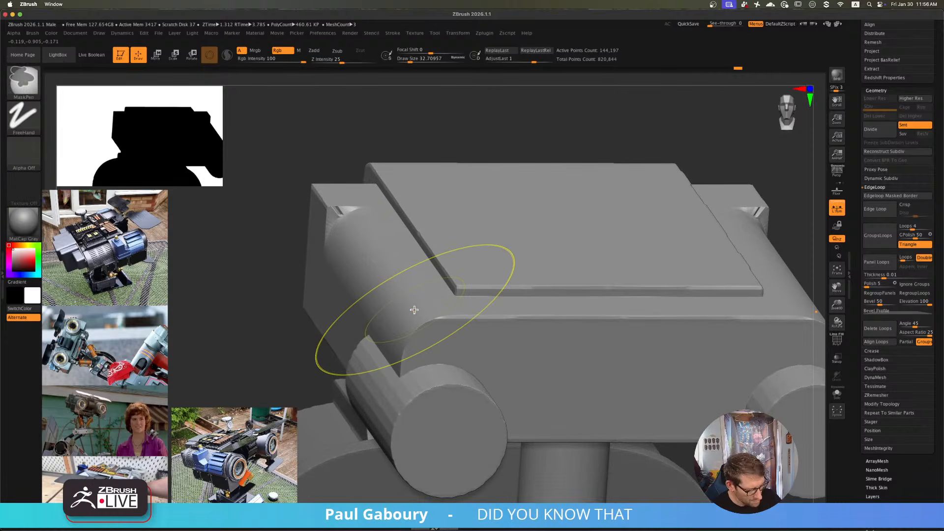
{"action": "key", "text": "ctrl+z"}
{"action": "key", "text": "ctrl+z"}
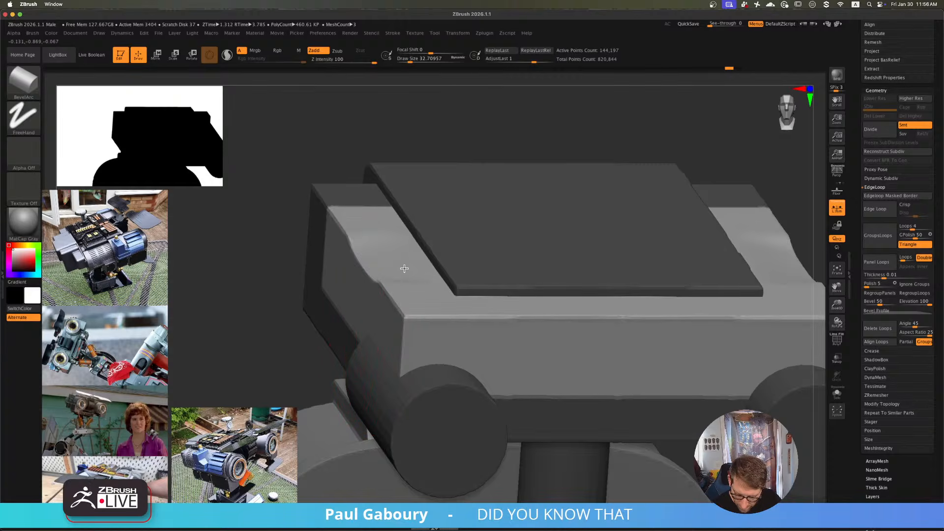
- Try a short BevelArc stroke near the rear of the head's side edge and undo it
{"action": "mouse_move", "coordinate": [405, 269]}
{"action": "left_mouse_down"}
{"action": "mouse_move", "coordinate": [366, 307]}
{"action": "mouse_move", "coordinate": [378, 282]}
{"action": "mouse_move", "coordinate": [363, 259]}
{"action": "left_mouse_up"}
{"action": "right_click_drag", "start_coordinate": [347, 280], "coordinate": [415, 296]}
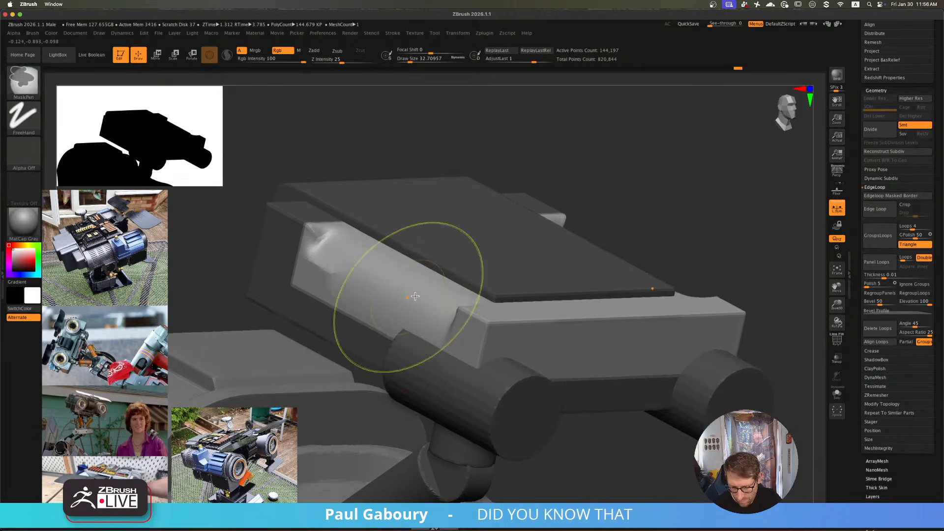
{"action": "key", "text": "ctrl+z"}
- Round the head's upper side edges along their full length with BevelArc, clear the mask and remesh the head
{"action": "mouse_move", "coordinate": [414, 263]}
{"action": "left_mouse_down"}
{"action": "mouse_move", "coordinate": [443, 295]}
{"action": "mouse_move", "coordinate": [503, 323]}
{"action": "mouse_move", "coordinate": [373, 279]}
{"action": "mouse_move", "coordinate": [317, 277]}
{"action": "left_mouse_up"}
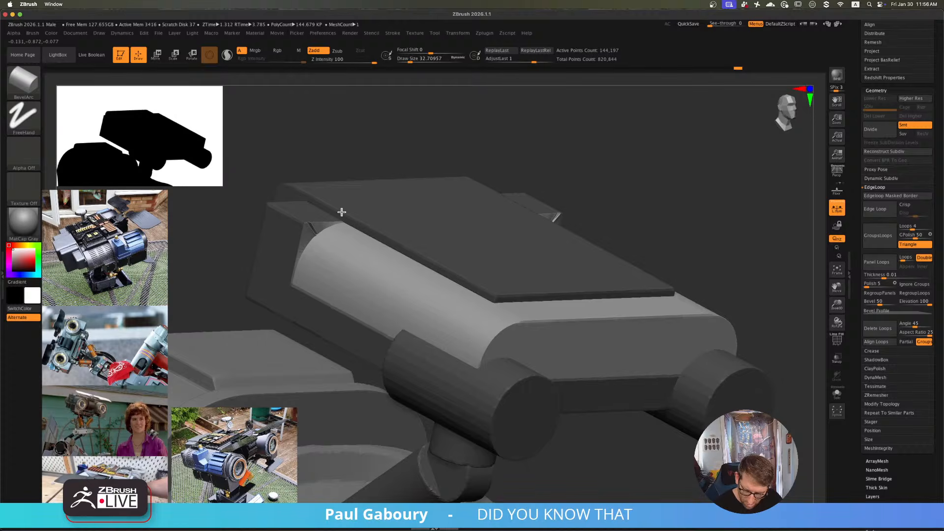
{"action": "right_click_drag", "start_coordinate": [527, 353], "coordinate": [480, 291], "text": "ctrl"}
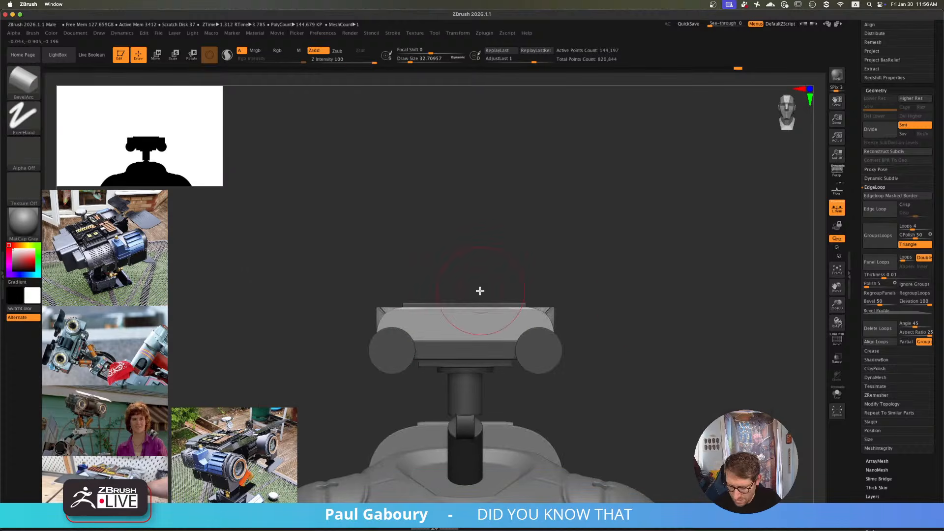
{"action": "right_click_drag", "start_coordinate": [640, 304], "coordinate": [643, 284], "text": "alt"}
{"action": "left_click_drag", "start_coordinate": [644, 305], "coordinate": [679, 346], "text": "ctrl"}
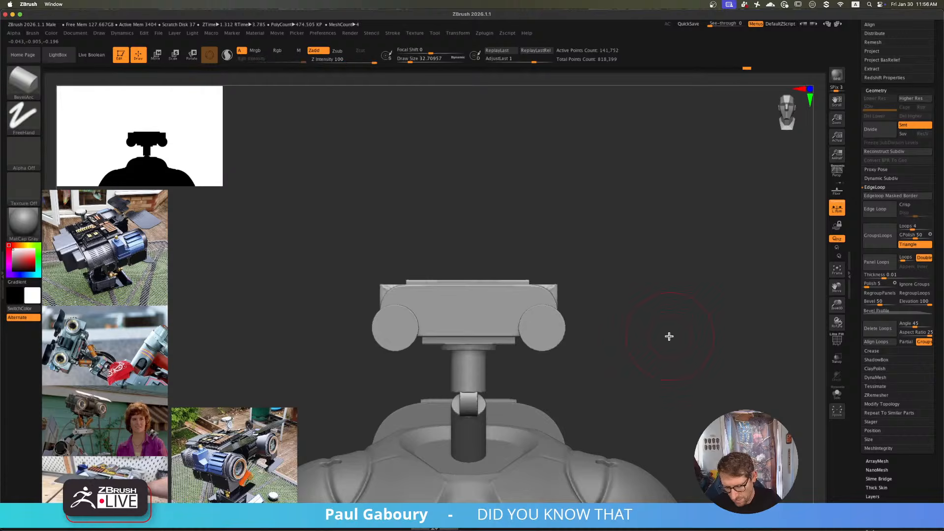
{"action": "mouse_move", "coordinate": [669, 338]}
{"action": "right_mouse_down", "text": "alt"}
{"action": "mouse_move", "coordinate": [636, 317]}
{"action": "mouse_move", "coordinate": [601, 318]}
{"action": "mouse_move", "coordinate": [628, 336]}
{"action": "right_mouse_up", "text": "alt"}
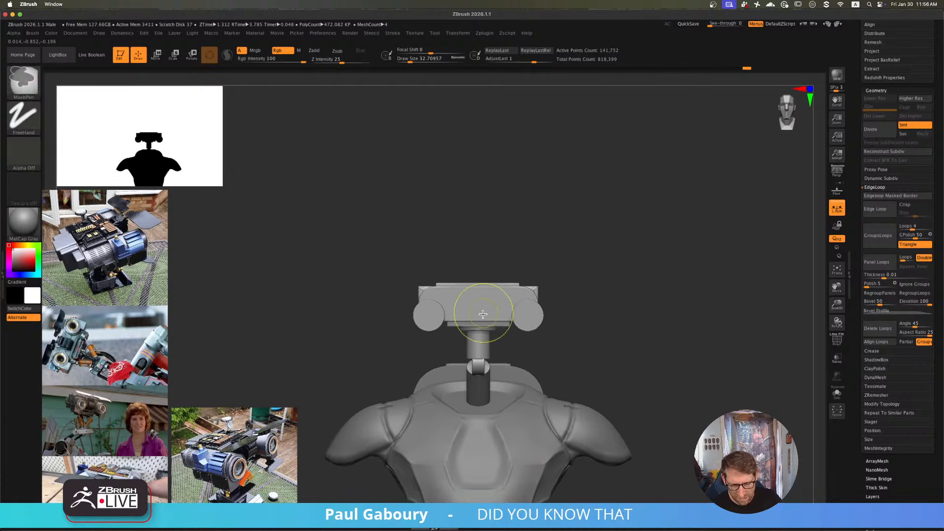
- Chamfer the lower rear corners of the head body and its back plate with ClipCurve in side view and remesh
{"action": "mouse_move", "coordinate": [483, 314]}
{"action": "right_mouse_down", "text": "ctrl"}
{"action": "mouse_move", "coordinate": [511, 337]}
{"action": "mouse_move", "coordinate": [539, 334]}
{"action": "mouse_move", "coordinate": [580, 359]}
{"action": "mouse_move", "coordinate": [598, 326]}
{"action": "mouse_move", "coordinate": [612, 338]}
{"action": "right_mouse_up", "text": "ctrl"}
{"action": "right_click_drag", "start_coordinate": [478, 324], "coordinate": [509, 363], "text": "alt"}
{"action": "right_click_drag", "start_coordinate": [268, 310], "coordinate": [337, 332], "text": "alt"}
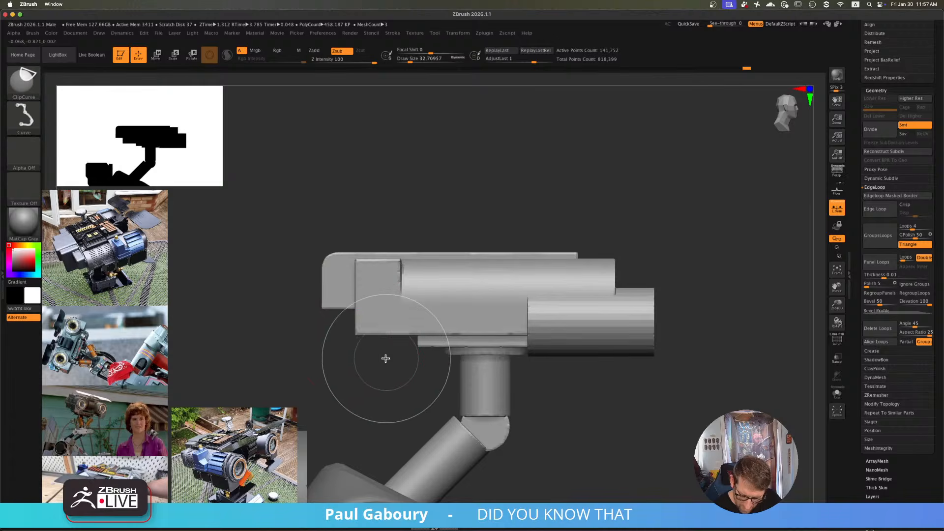
{"action": "left_click_drag", "start_coordinate": [276, 259], "coordinate": [276, 260], "text": "ctrl+shift"}
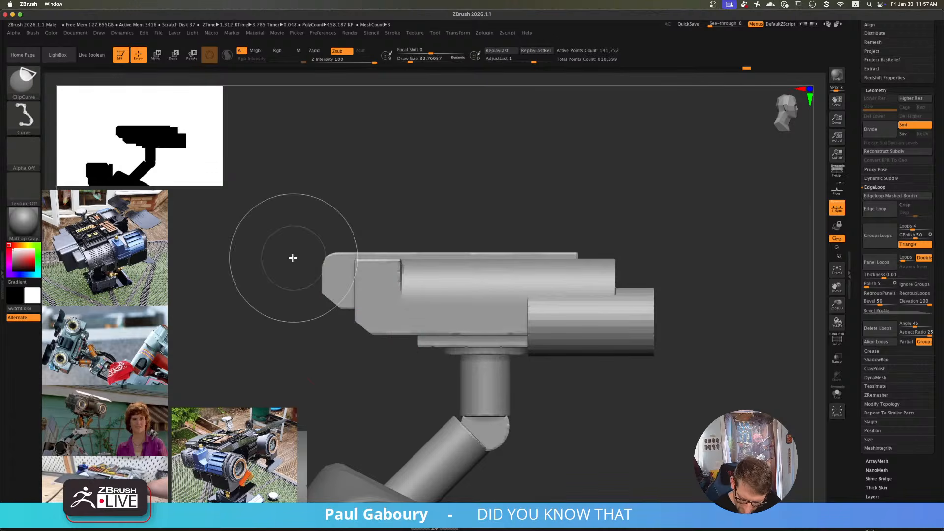
{"action": "mouse_move", "coordinate": [550, 369]}
{"action": "right_mouse_down", "text": "ctrl"}
{"action": "mouse_move", "coordinate": [540, 379]}
{"action": "mouse_move", "coordinate": [503, 356]}
{"action": "right_mouse_up", "text": "ctrl"}
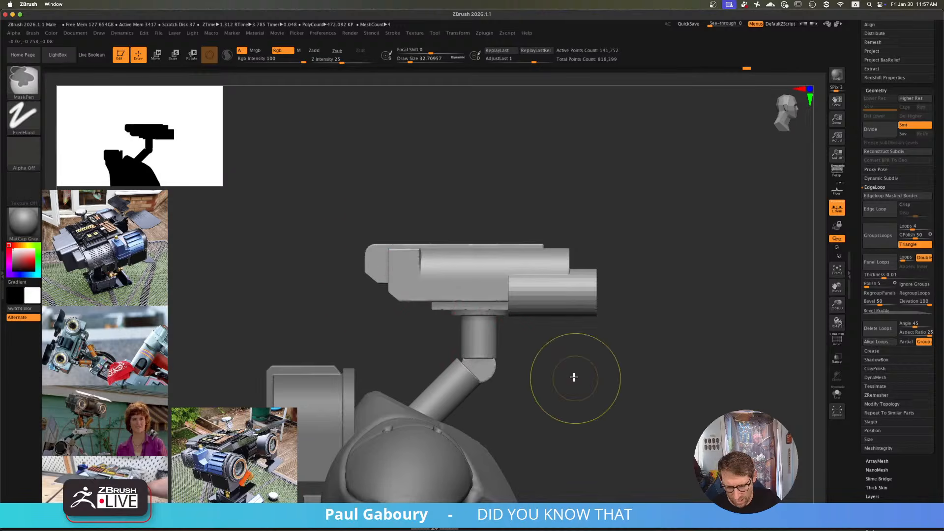
{"action": "left_click_drag", "start_coordinate": [574, 377], "coordinate": [625, 440], "text": "ctrl"}
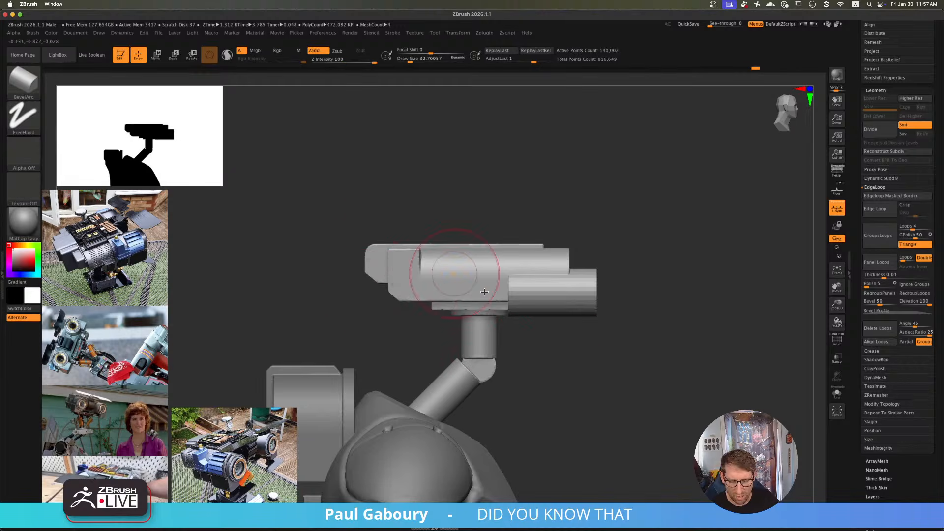
- Clip the upper outer corners of the head's rear blocks with ClipCurve from the front and remesh the head
{"action": "right_click_drag", "start_coordinate": [485, 293], "coordinate": [573, 377]}
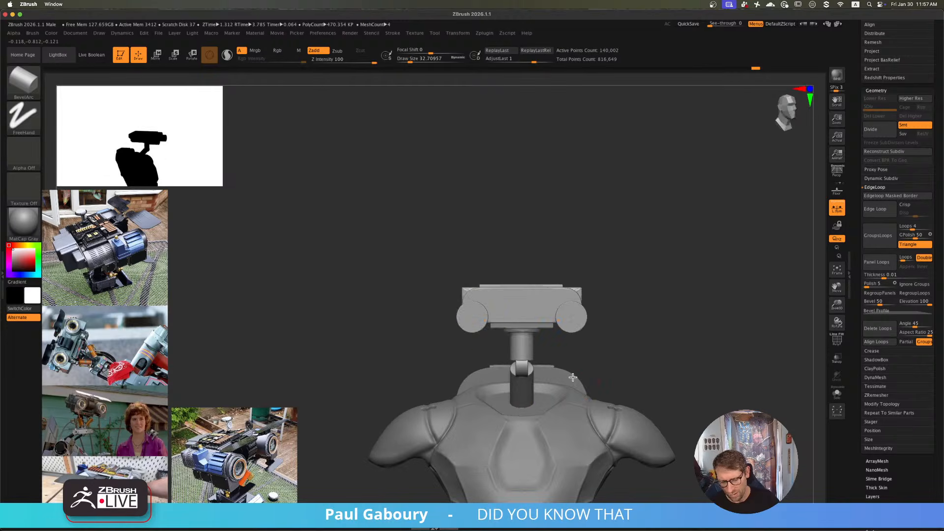
{"action": "mouse_move", "coordinate": [485, 316]}
{"action": "right_mouse_down", "text": "ctrl"}
{"action": "mouse_move", "coordinate": [481, 285]}
{"action": "mouse_move", "coordinate": [483, 326]}
{"action": "right_mouse_up", "text": "ctrl"}
{"action": "left_click_drag", "start_coordinate": [337, 316], "coordinate": [404, 259], "text": "ctrl+shift"}
{"action": "mouse_move", "coordinate": [518, 350]}
{"action": "right_mouse_down", "text": "ctrl"}
{"action": "mouse_move", "coordinate": [512, 389]}
{"action": "mouse_move", "coordinate": [538, 385]}
{"action": "mouse_move", "coordinate": [515, 402]}
{"action": "right_mouse_up", "text": "ctrl"}
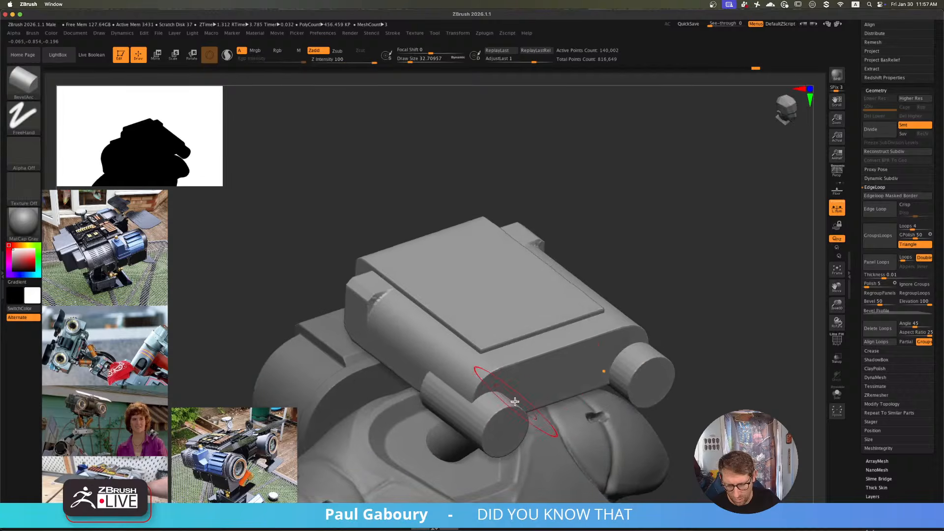
{"action": "right_click_drag", "start_coordinate": [560, 366], "coordinate": [510, 354], "text": "alt"}
{"action": "left_click_drag", "start_coordinate": [680, 251], "coordinate": [713, 329], "text": "ctrl"}
{"action": "right_click_drag", "start_coordinate": [657, 294], "coordinate": [644, 336], "text": "ctrl"}
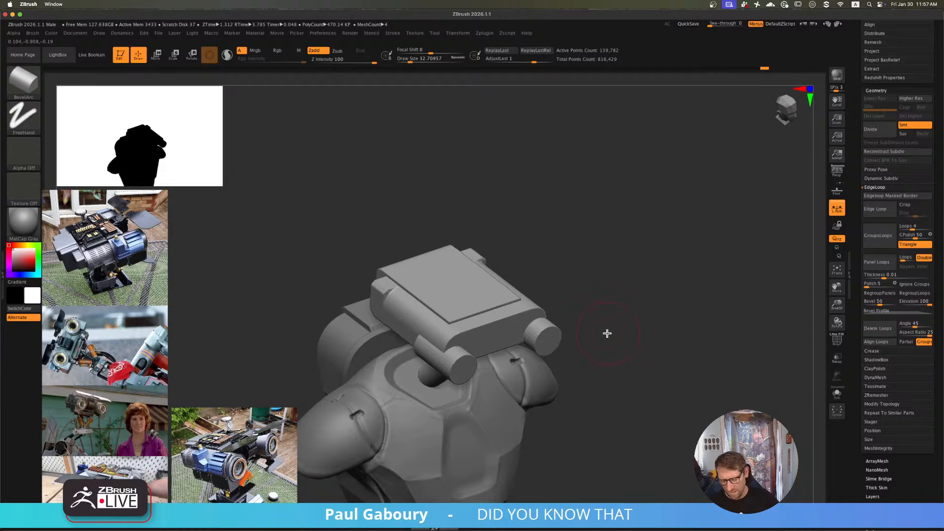
- Isolate the head's top plate and mask all other parts of the head so only the plate stays editable
{"action": "mouse_move", "coordinate": [597, 360]}
{"action": "right_mouse_down"}
{"action": "mouse_move", "coordinate": [611, 342]}
{"action": "mouse_move", "coordinate": [594, 364]}
{"action": "mouse_move", "coordinate": [615, 358]}
{"action": "right_mouse_up"}
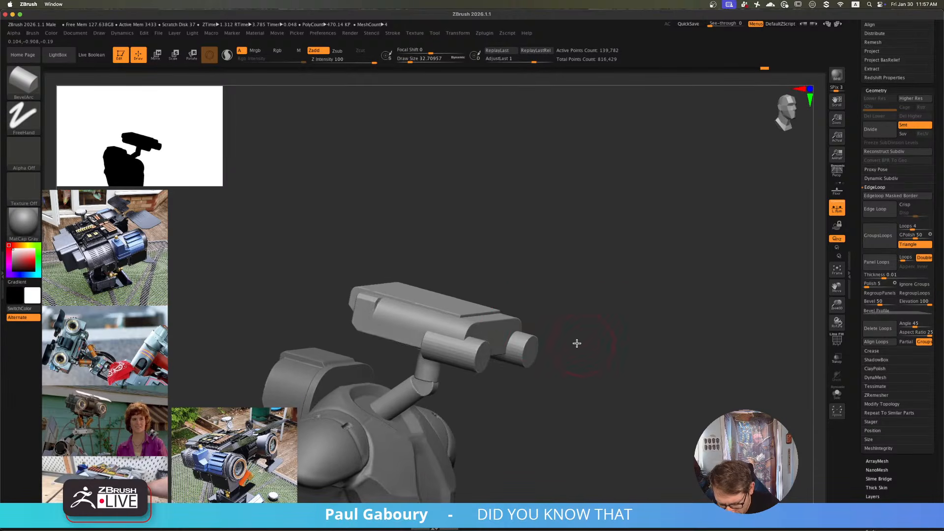
{"action": "left_click", "coordinate": [441, 307], "text": "ctrl+shift"}
{"action": "left_click", "coordinate": [556, 285], "text": "ctrl"}
{"action": "left_click", "coordinate": [555, 285], "text": "ctrl+shift"}
{"action": "right_click_drag", "start_coordinate": [550, 285], "coordinate": [373, 278]}
{"action": "left_click_drag", "start_coordinate": [454, 323], "coordinate": [455, 324], "text": "ctrl+shift"}
{"action": "mouse_move", "coordinate": [526, 315]}
{"action": "left_mouse_down"}
{"action": "mouse_move", "coordinate": [565, 352]}
{"action": "mouse_move", "coordinate": [534, 298]}
{"action": "left_mouse_up"}
{"action": "left_click", "coordinate": [590, 335], "text": "ctrl"}
- Shorten the front of the unmasked top plate with slanted ClipCurve cuts in side view
{"action": "left_click_drag", "start_coordinate": [370, 286], "coordinate": [417, 301], "text": "ctrl+shift"}
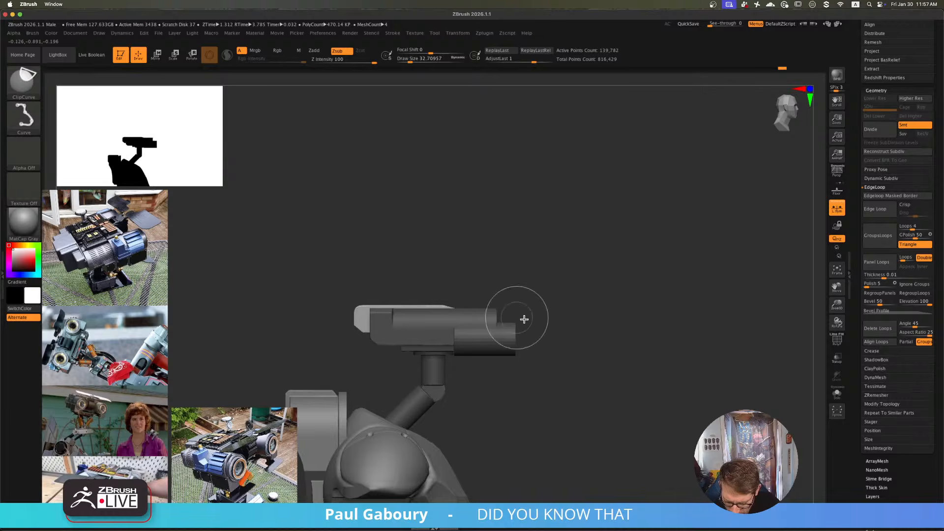
{"action": "left_click_drag", "start_coordinate": [524, 319], "coordinate": [595, 353], "text": "shift"}
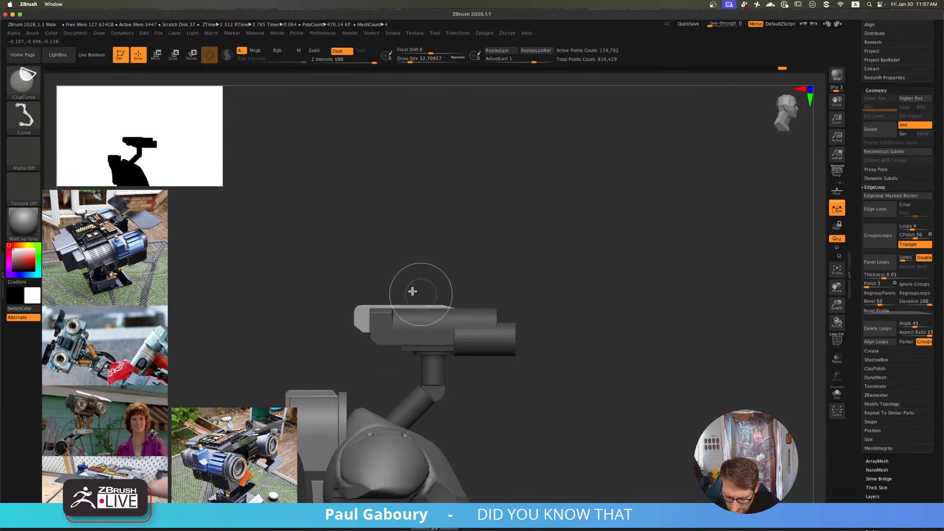
{"action": "mouse_move", "coordinate": [435, 322]}
{"action": "left_mouse_down", "text": "ctrl+shift"}
{"action": "mouse_move", "coordinate": [540, 327]}
{"action": "mouse_move", "coordinate": [565, 362]}
{"action": "mouse_move", "coordinate": [543, 403]}
{"action": "mouse_move", "coordinate": [568, 415]}
{"action": "mouse_move", "coordinate": [554, 369]}
{"action": "mouse_move", "coordinate": [571, 338]}
{"action": "left_mouse_up", "text": "ctrl+shift"}
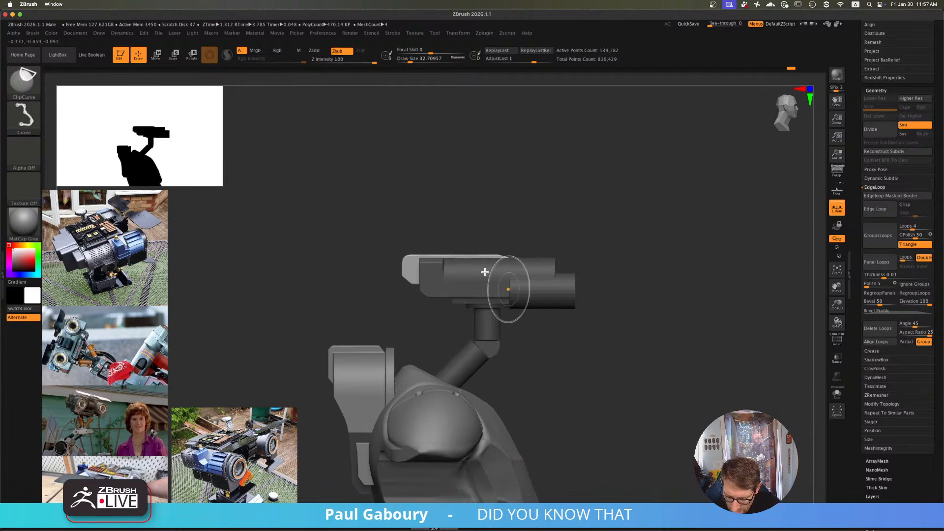
{"action": "mouse_move", "coordinate": [462, 249]}
{"action": "right_mouse_down", "text": "ctrl"}
{"action": "mouse_move", "coordinate": [430, 281]}
{"action": "mouse_move", "coordinate": [362, 249]}
{"action": "right_mouse_up", "text": "ctrl"}
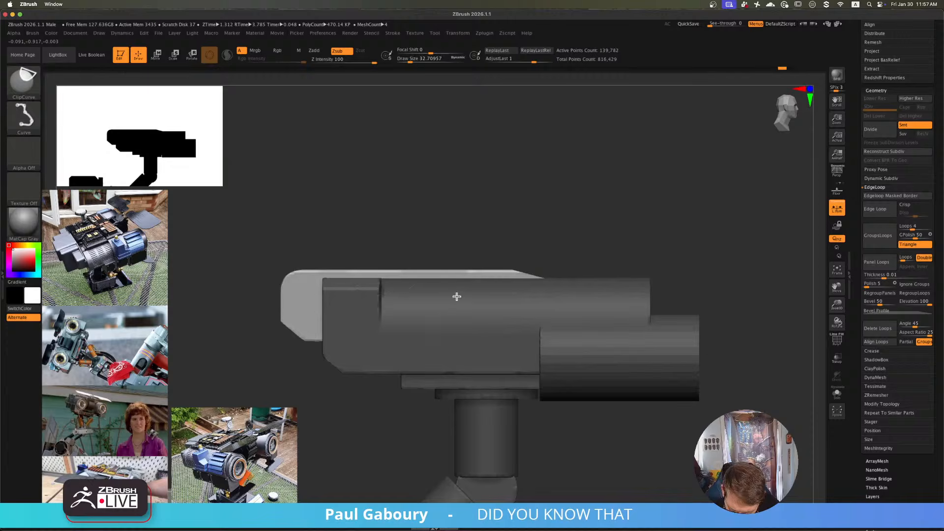
{"action": "key", "text": "ctrl+shift"}
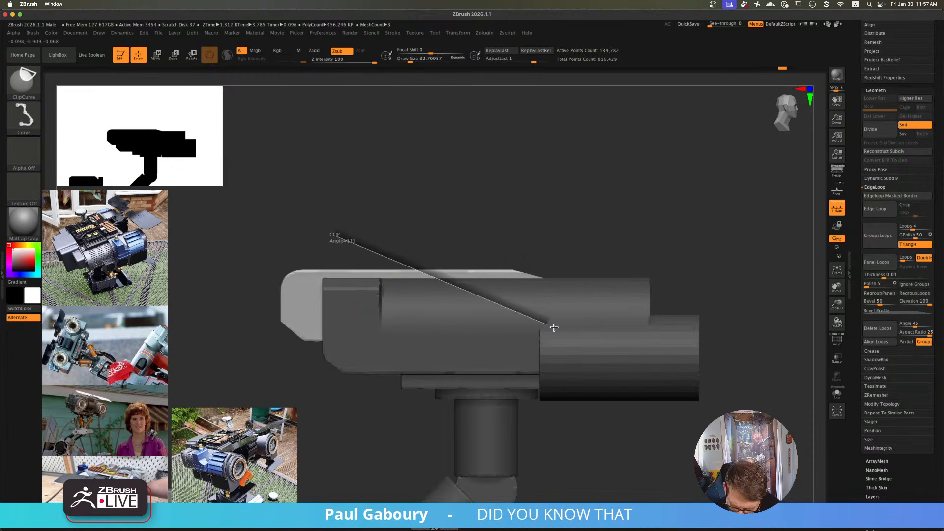
{"action": "left_click_drag", "start_coordinate": [641, 372], "coordinate": [653, 377], "text": "ctrl+shift"}
- Clear the mask on the head and remesh it with the shortened top plate
{"action": "mouse_move", "coordinate": [666, 367]}
{"action": "right_mouse_down", "text": "ctrl"}
{"action": "mouse_move", "coordinate": [624, 335]}
{"action": "mouse_move", "coordinate": [498, 298]}
{"action": "mouse_move", "coordinate": [608, 337]}
{"action": "mouse_move", "coordinate": [663, 324]}
{"action": "mouse_move", "coordinate": [599, 318]}
{"action": "mouse_move", "coordinate": [571, 344]}
{"action": "mouse_move", "coordinate": [571, 388]}
{"action": "mouse_move", "coordinate": [603, 359]}
{"action": "mouse_move", "coordinate": [567, 363]}
{"action": "mouse_move", "coordinate": [561, 342]}
{"action": "mouse_move", "coordinate": [580, 337]}
{"action": "mouse_move", "coordinate": [563, 316]}
{"action": "mouse_move", "coordinate": [583, 318]}
{"action": "mouse_move", "coordinate": [555, 320]}
{"action": "mouse_move", "coordinate": [562, 347]}
{"action": "right_mouse_up", "text": "ctrl"}
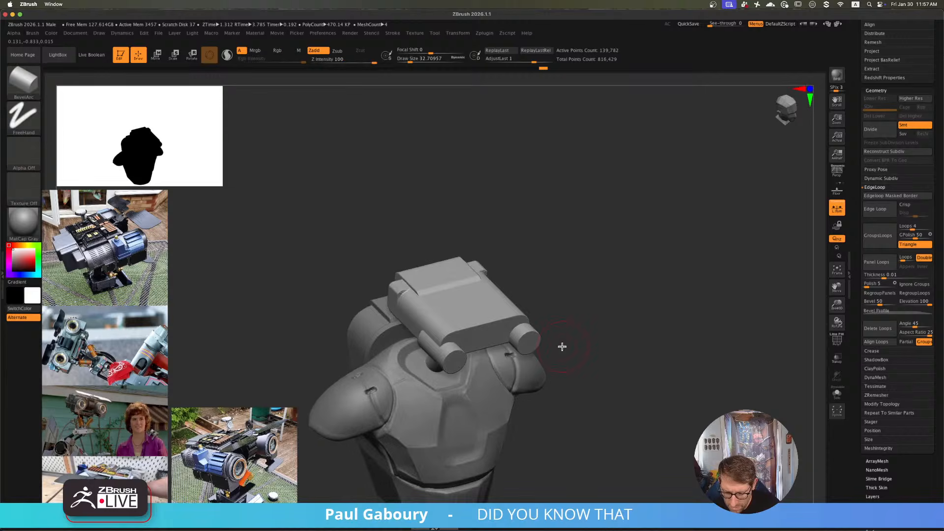
{"action": "left_click", "coordinate": [598, 331], "text": "ctrl"}
{"action": "key", "text": "super+z"}
{"action": "mouse_move", "coordinate": [597, 334]}
{"action": "right_mouse_down"}
{"action": "mouse_move", "coordinate": [593, 321]}
{"action": "mouse_move", "coordinate": [603, 332]}
{"action": "right_mouse_up"}
{"action": "key", "text": "super+shift+z"}
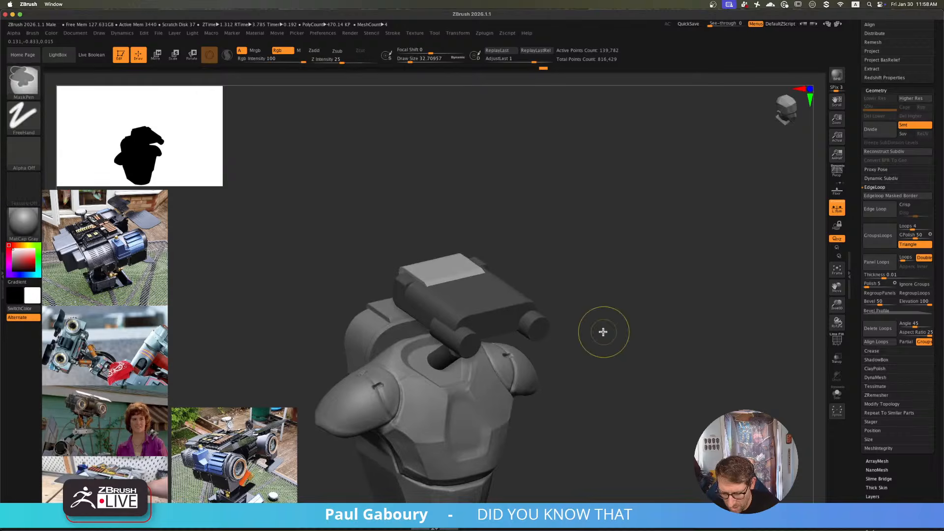
{"action": "left_click_drag", "start_coordinate": [600, 326], "coordinate": [621, 357], "text": "ctrl"}
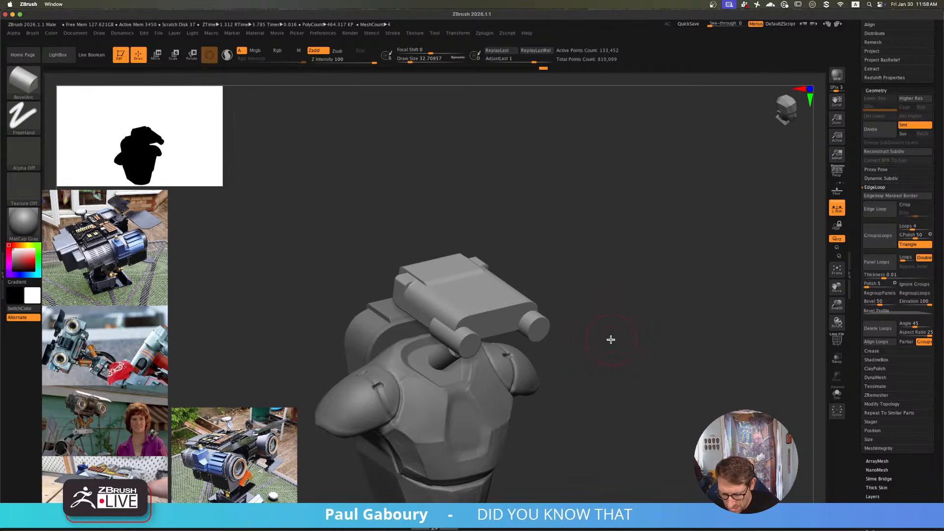
- Turn on the polygroup wireframe and add a primitive to the head from the gizmo's transform types
{"action": "key", "text": "shift+f"}
{"action": "right_click_drag", "start_coordinate": [486, 300], "coordinate": [582, 339]}
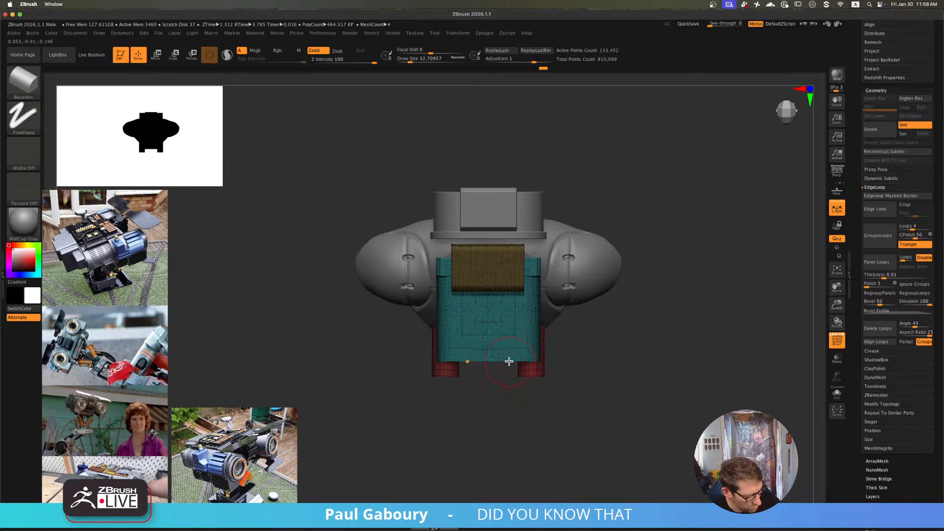
{"action": "key", "text": "w"}
{"action": "right_click_drag", "start_coordinate": [515, 348], "coordinate": [517, 312]}
{"action": "left_click", "coordinate": [450, 259]}
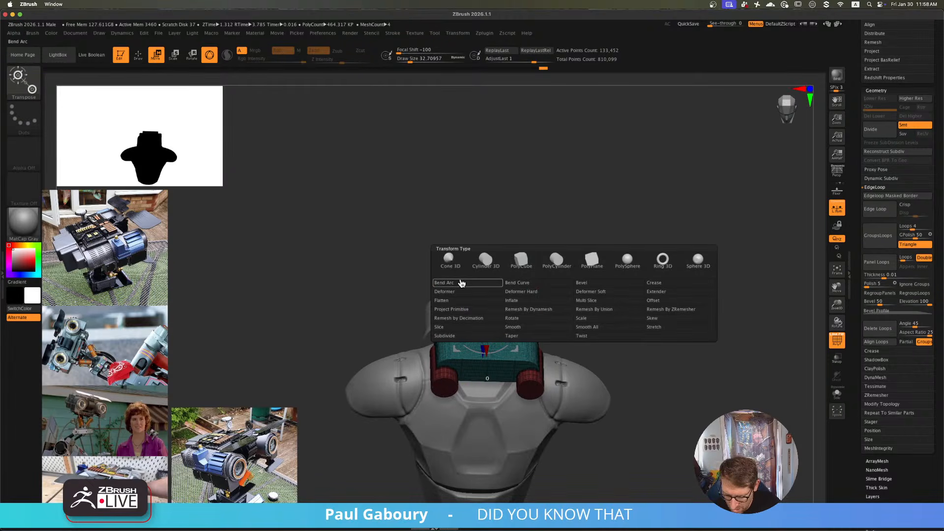
{"action": "left_click", "coordinate": [482, 315]}
{"action": "left_click_drag", "start_coordinate": [918, 219], "coordinate": [929, 346]}
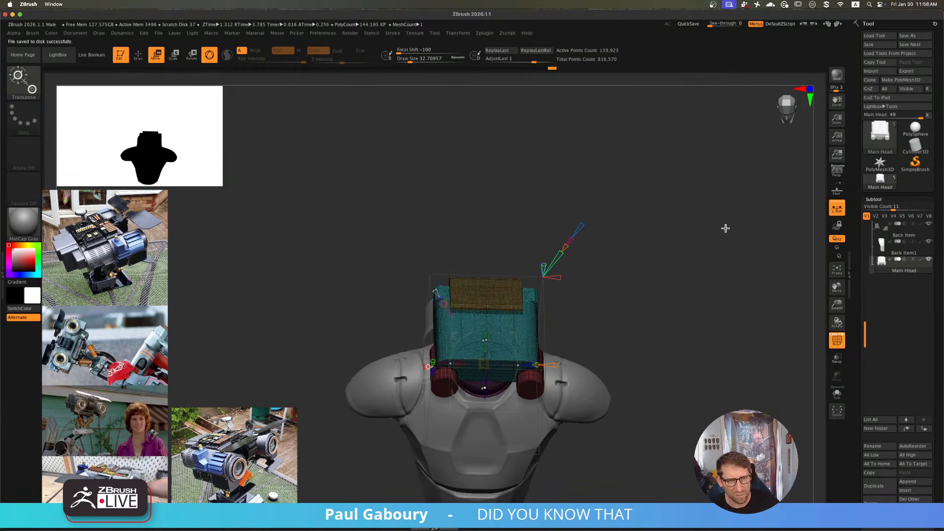
- Raise the projected primitive onto the head's top surface and square off its dome shape
{"action": "left_click_drag", "start_coordinate": [600, 316], "coordinate": [618, 326]}
{"action": "left_click_drag", "start_coordinate": [493, 326], "coordinate": [507, 271]}
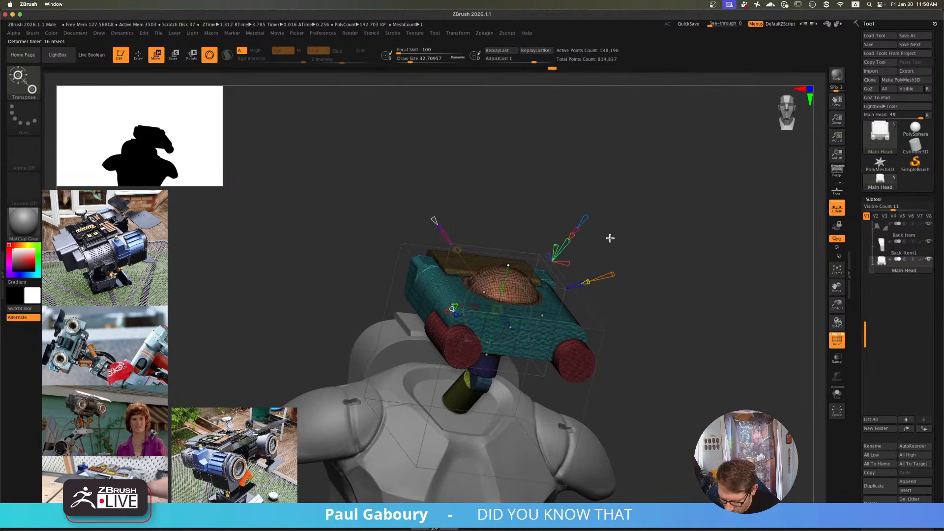
{"action": "left_click_drag", "start_coordinate": [611, 274], "coordinate": [619, 271]}
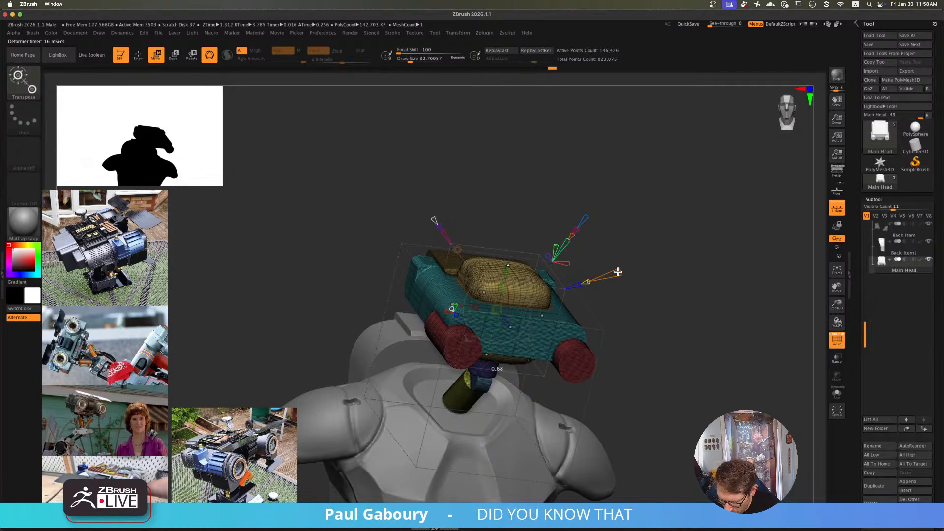
{"action": "right_click_drag", "start_coordinate": [618, 281], "coordinate": [652, 312], "text": "ctrl"}
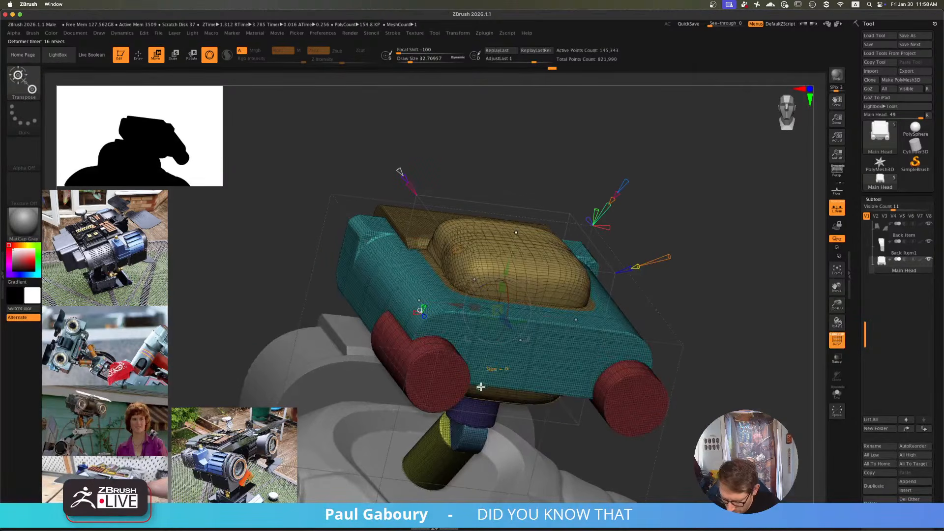
{"action": "left_click_drag", "start_coordinate": [481, 387], "coordinate": [490, 350]}
{"action": "left_click_drag", "start_coordinate": [509, 272], "coordinate": [502, 294]}
- Stretch the squared primitive along and across the head's top and sink it into a shallow raised pad
{"action": "right_click_drag", "start_coordinate": [553, 321], "coordinate": [544, 345], "text": "ctrl"}
{"action": "key", "text": "shift+f"}
{"action": "right_click_drag", "start_coordinate": [575, 380], "coordinate": [558, 383]}
{"action": "mouse_move", "coordinate": [558, 383]}
{"action": "right_mouse_down", "text": "ctrl"}
{"action": "mouse_move", "coordinate": [553, 371]}
{"action": "mouse_move", "coordinate": [597, 394]}
{"action": "mouse_move", "coordinate": [572, 371]}
{"action": "right_mouse_up", "text": "ctrl"}
{"action": "left_click_drag", "start_coordinate": [491, 341], "coordinate": [503, 357]}
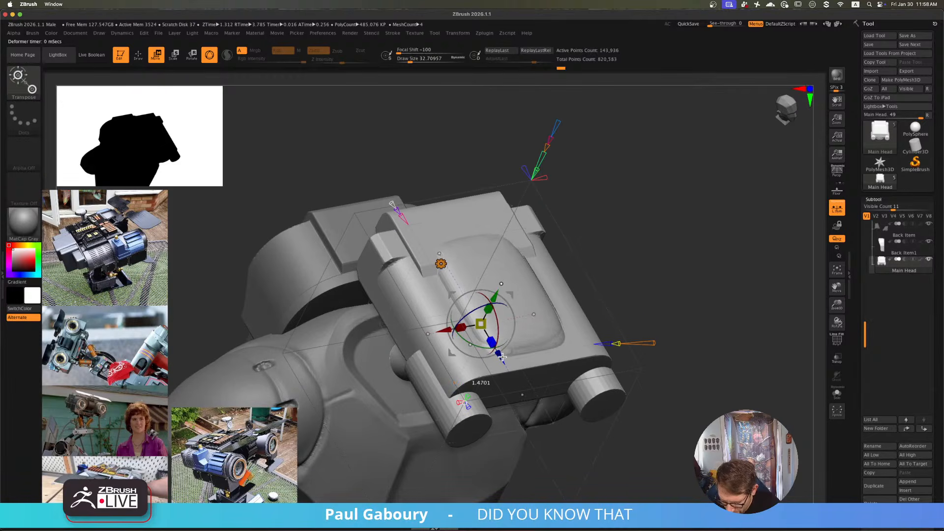
{"action": "left_click_drag", "start_coordinate": [461, 327], "coordinate": [447, 329]}
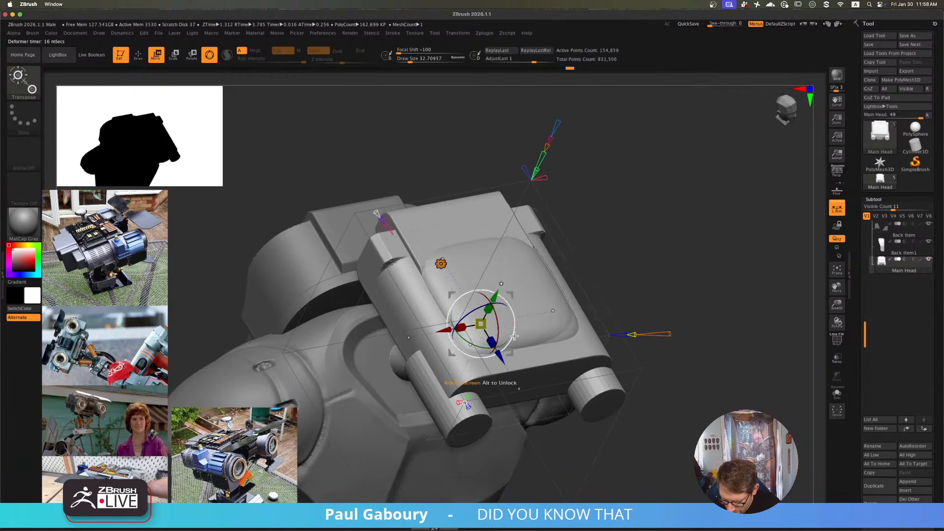
{"action": "left_click_drag", "start_coordinate": [501, 359], "coordinate": [496, 300]}
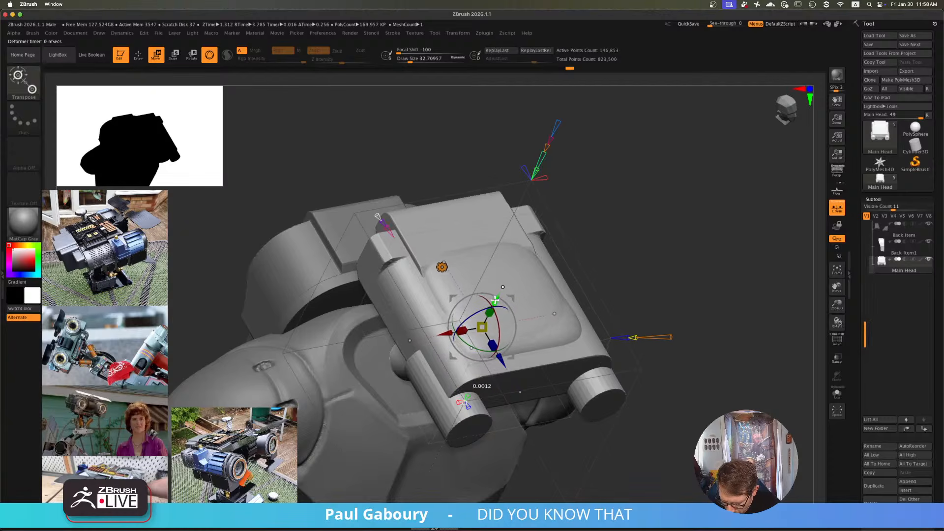
{"action": "key", "text": "shift+f"}
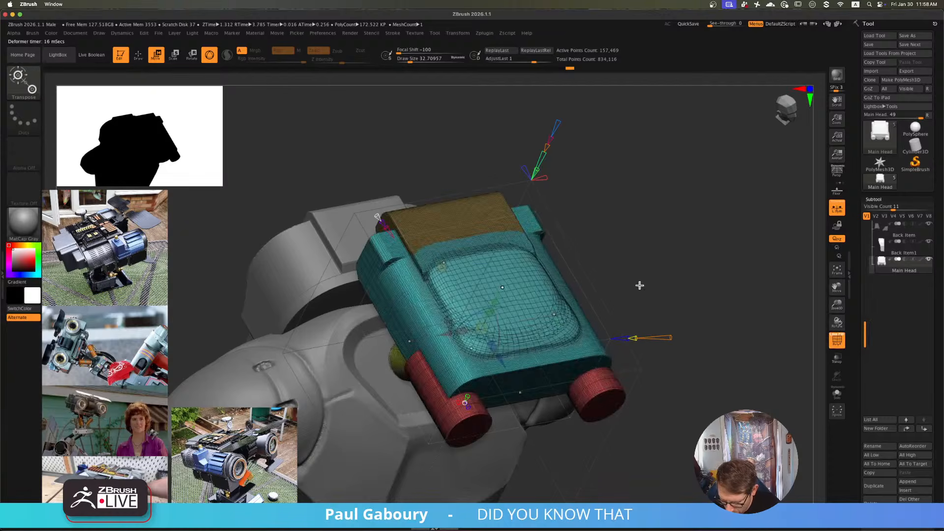
- Undo the projected primitive edits until the head's top is plain again
{"action": "key", "text": "ctrl+z"}
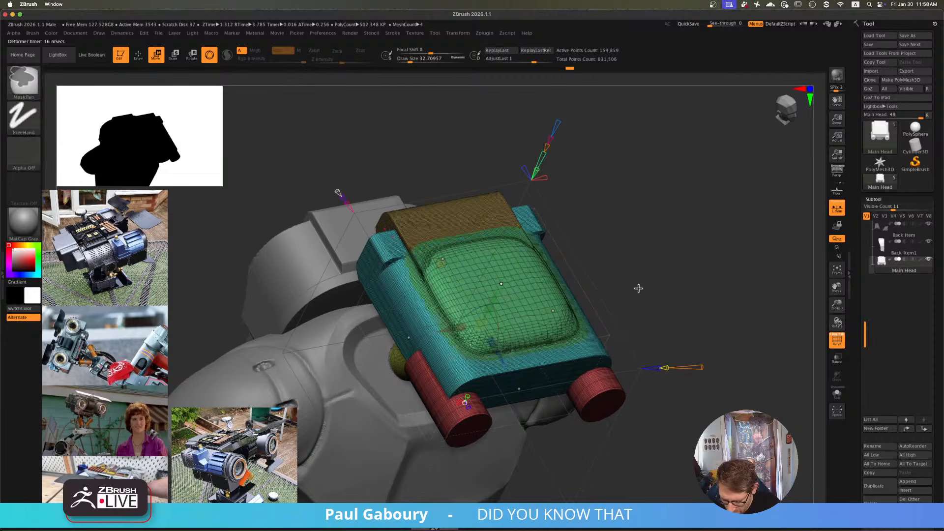
{"action": "key", "text": "q"}
{"action": "left_click_drag", "start_coordinate": [638, 288], "coordinate": [577, 298]}
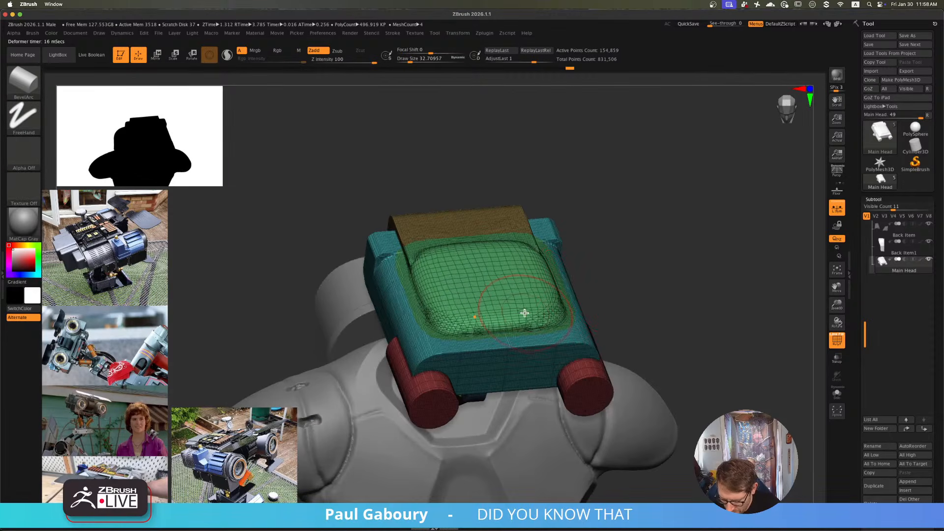
{"action": "key", "text": "ctrl+z"}
{"action": "key", "text": "ctrl+z"}
{"action": "key", "text": "ctrl+z"}
{"action": "key", "text": "ctrl+z"}
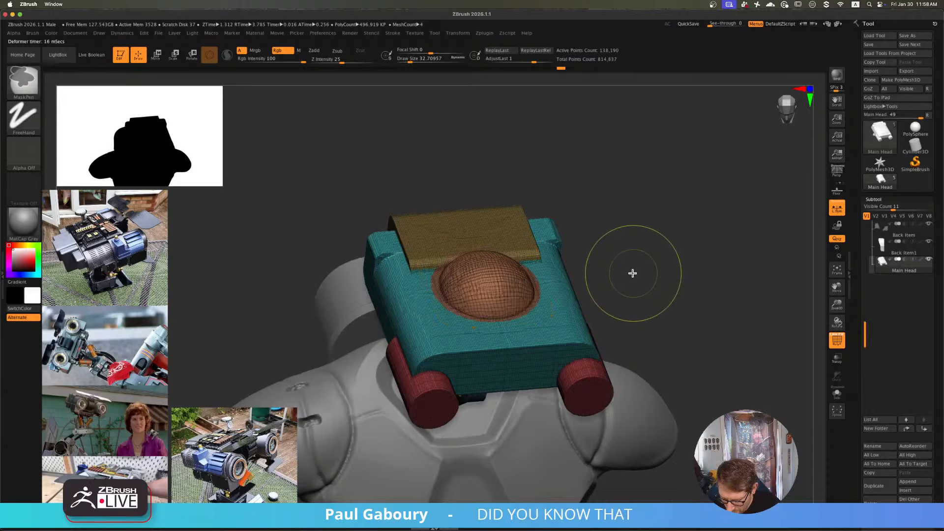
{"action": "key", "text": "ctrl+z"}
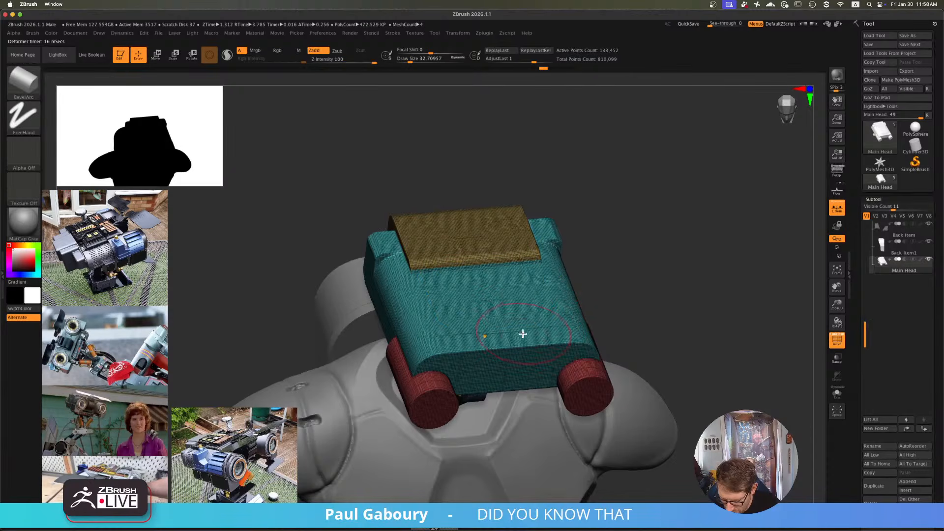
- Start a new Project Primitive on the head, raise it onto the top surface and square it off
{"action": "key", "text": "w"}
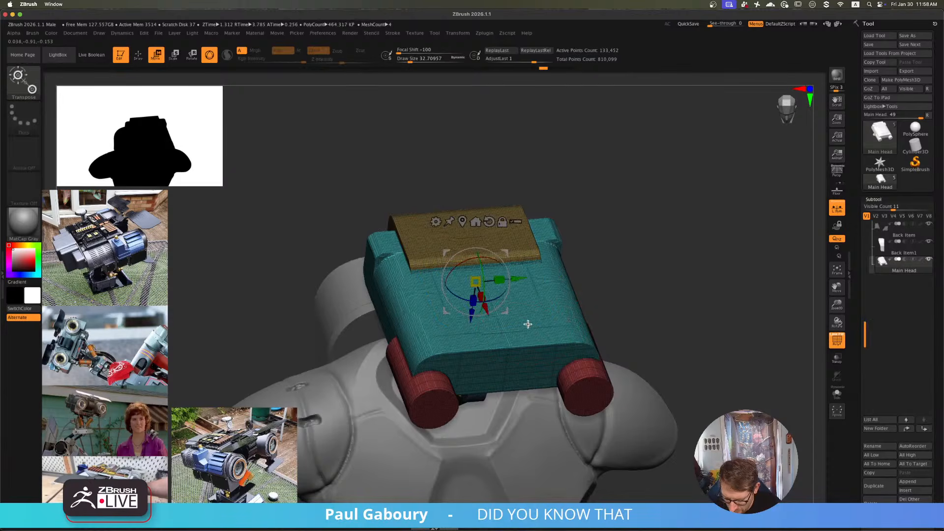
{"action": "left_click", "coordinate": [437, 223]}
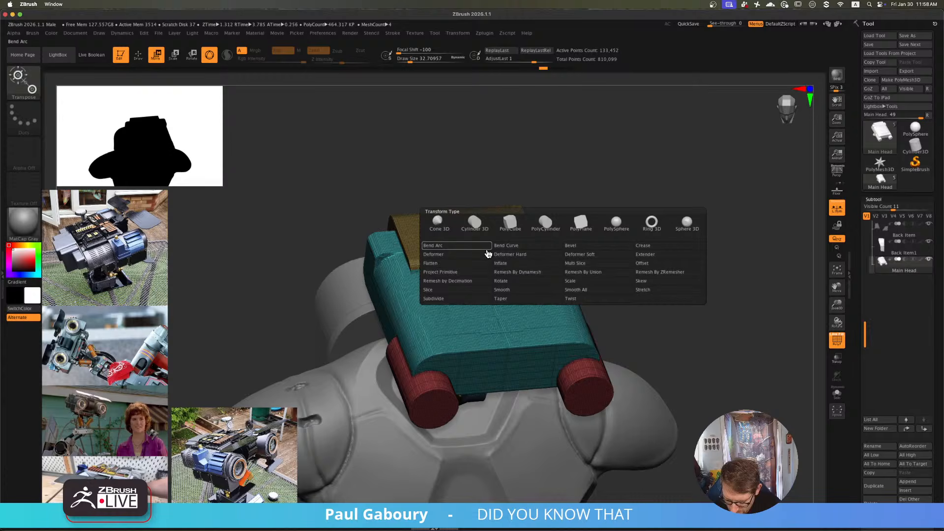
{"action": "left_click", "coordinate": [501, 275]}
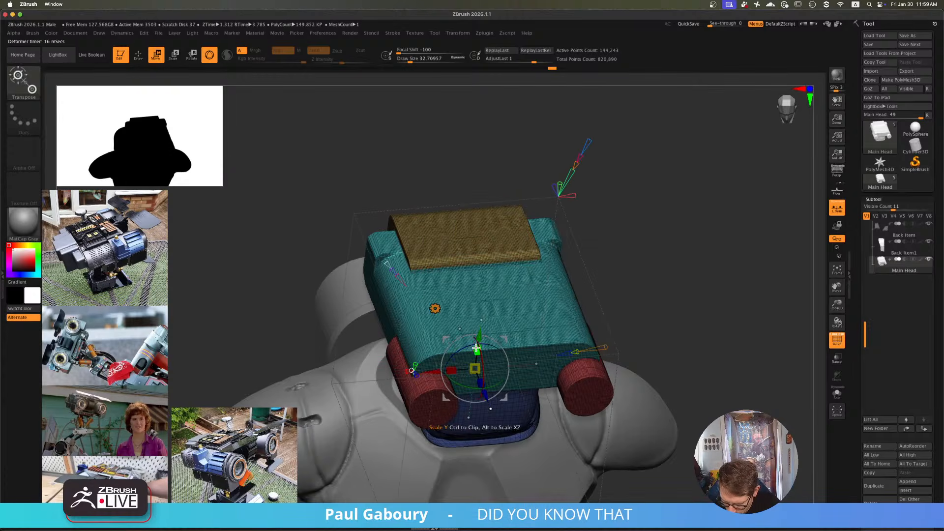
{"action": "left_click_drag", "start_coordinate": [479, 337], "coordinate": [503, 283]}
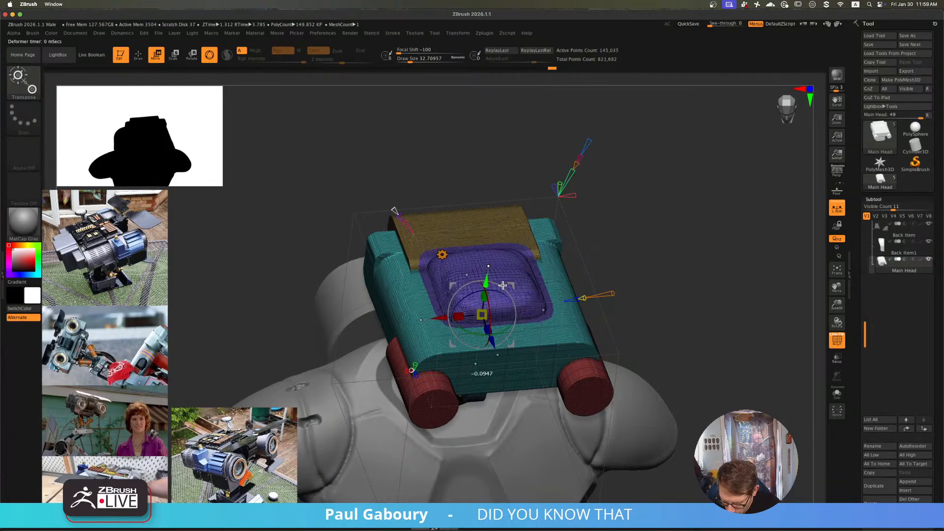
{"action": "right_click_drag", "start_coordinate": [503, 282], "coordinate": [537, 295]}
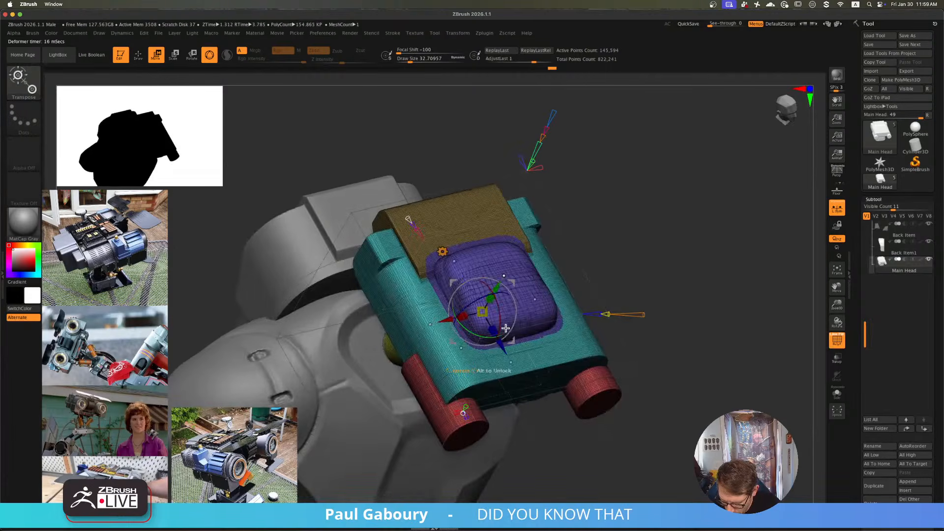
{"action": "right_click_drag", "start_coordinate": [609, 284], "coordinate": [563, 203]}
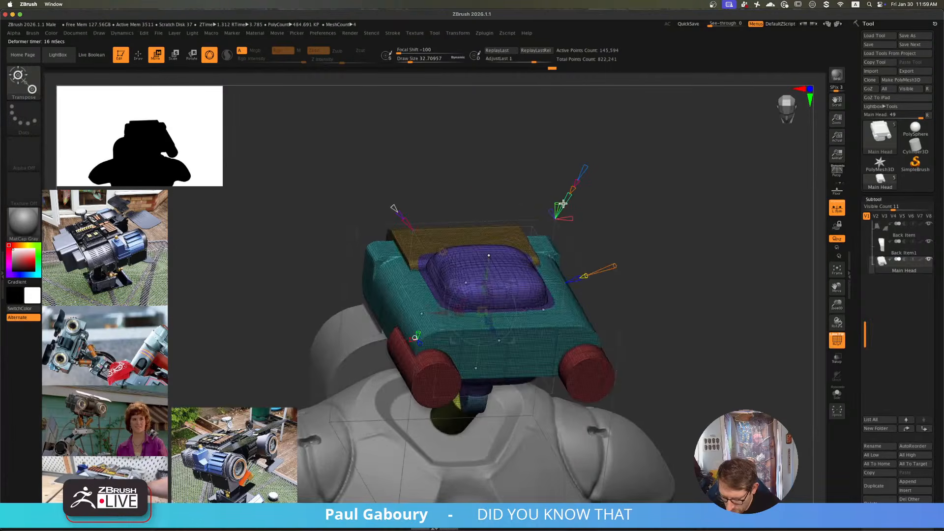
- Hide the polygroup wireframe and slide the projected primitive toward the front edge of the head
{"action": "right_click_drag", "start_coordinate": [564, 237], "coordinate": [583, 322]}
{"action": "key", "text": "shift+f"}
{"action": "right_click_drag", "start_coordinate": [551, 295], "coordinate": [558, 367]}
{"action": "left_click_drag", "start_coordinate": [493, 333], "coordinate": [515, 371]}
{"action": "right_click_drag", "start_coordinate": [526, 358], "coordinate": [571, 353], "text": "ctrl"}
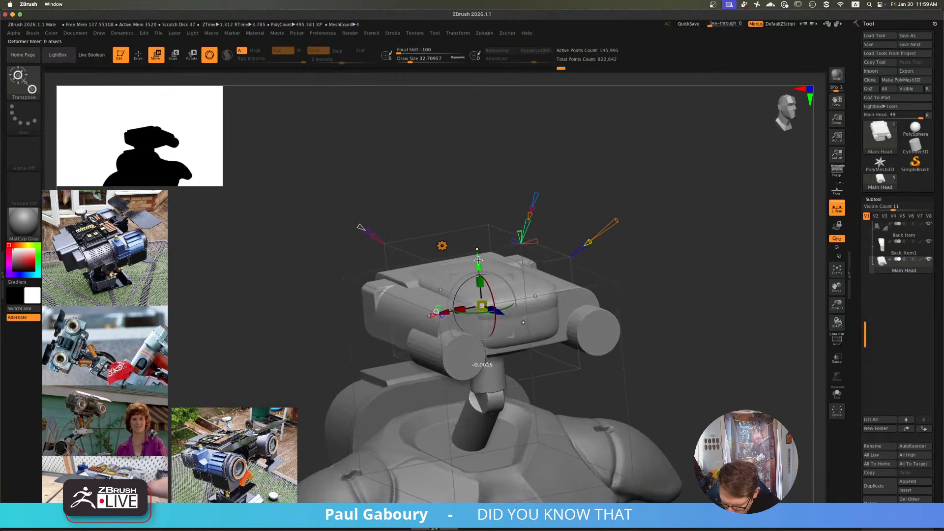
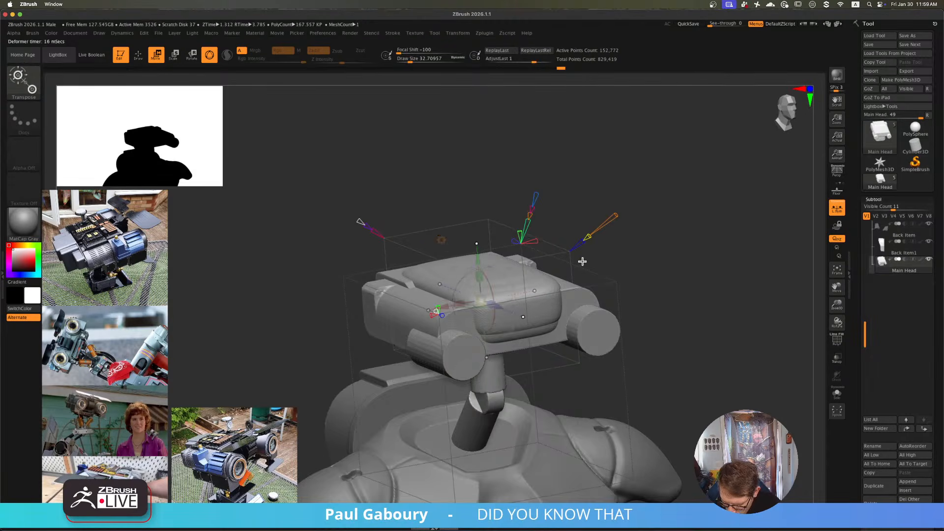
- Resize the projected primitive over the head's top and sink it into a shallow form behind the front edge
{"action": "right_click_drag", "start_coordinate": [583, 262], "coordinate": [532, 294]}
{"action": "left_click_drag", "start_coordinate": [502, 302], "coordinate": [489, 296]}
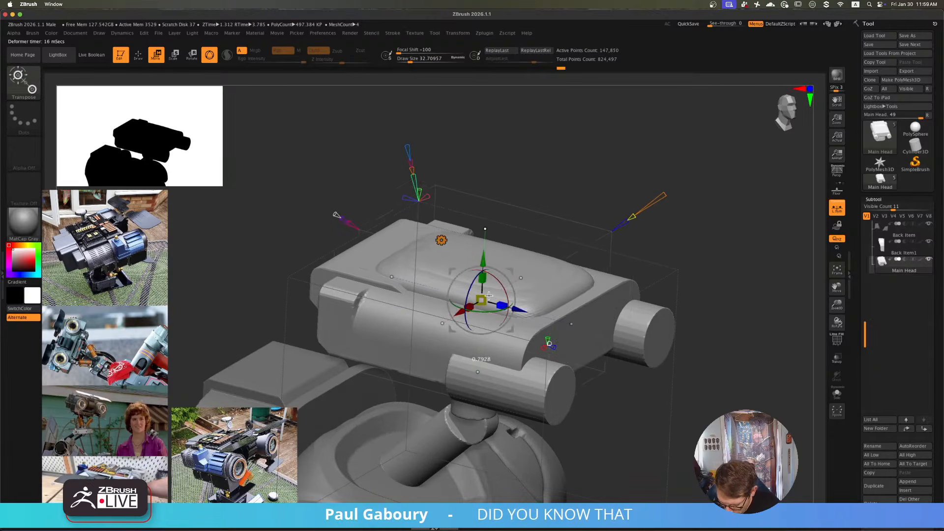
{"action": "right_click_drag", "start_coordinate": [509, 273], "coordinate": [525, 281]}
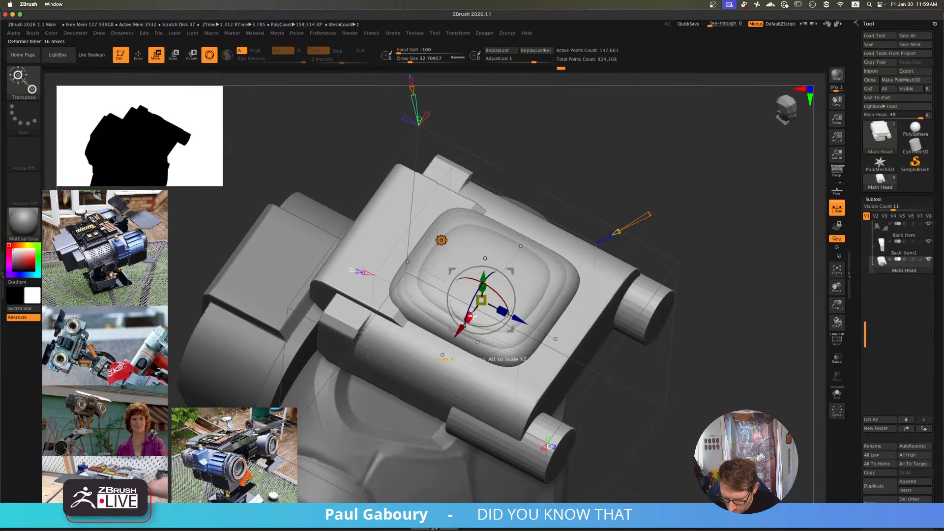
{"action": "left_click_drag", "start_coordinate": [472, 317], "coordinate": [482, 258]}
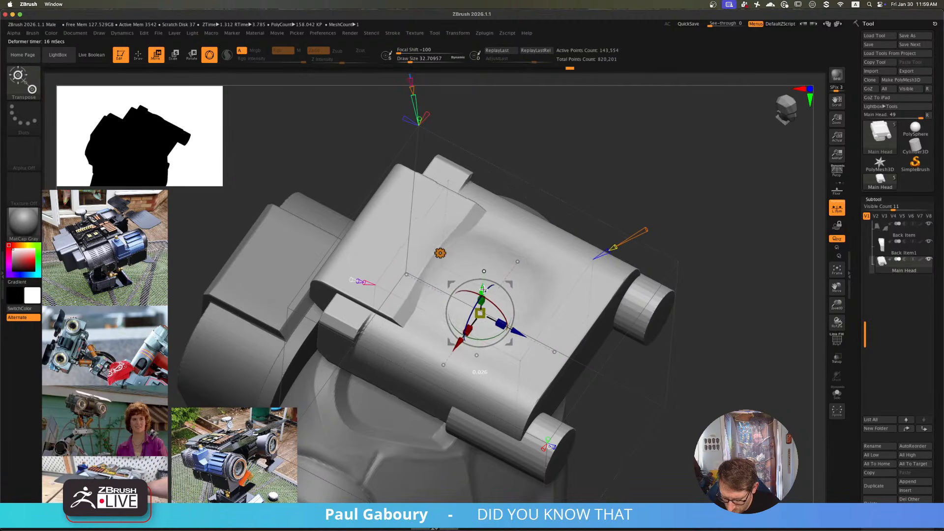
- Widen the projected primitive across the head's full top and check its coverage in the polygroup wireframe
{"action": "mouse_move", "coordinate": [505, 280]}
{"action": "right_mouse_down"}
{"action": "mouse_move", "coordinate": [558, 330]}
{"action": "mouse_move", "coordinate": [574, 328]}
{"action": "mouse_move", "coordinate": [501, 341]}
{"action": "right_mouse_up"}
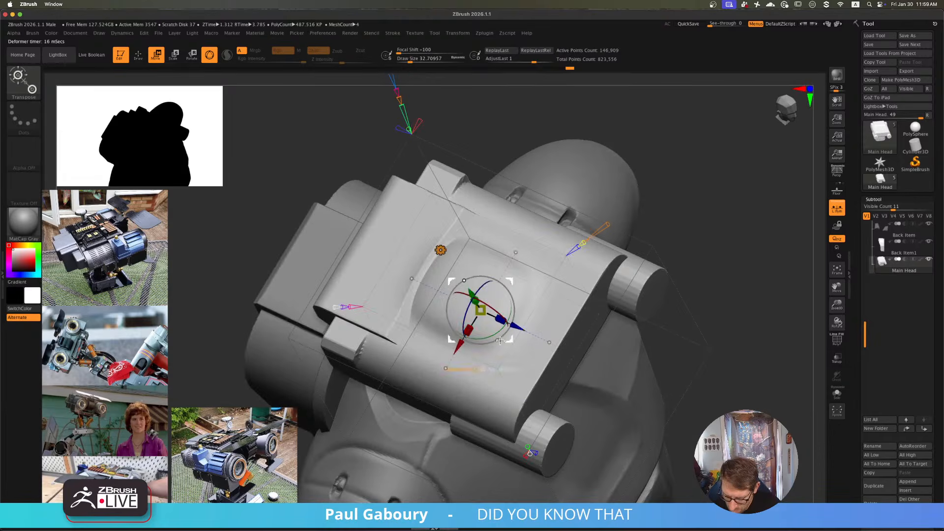
{"action": "left_click_drag", "start_coordinate": [457, 363], "coordinate": [471, 329]}
{"action": "right_click_drag", "start_coordinate": [492, 339], "coordinate": [504, 324], "text": "ctrl"}
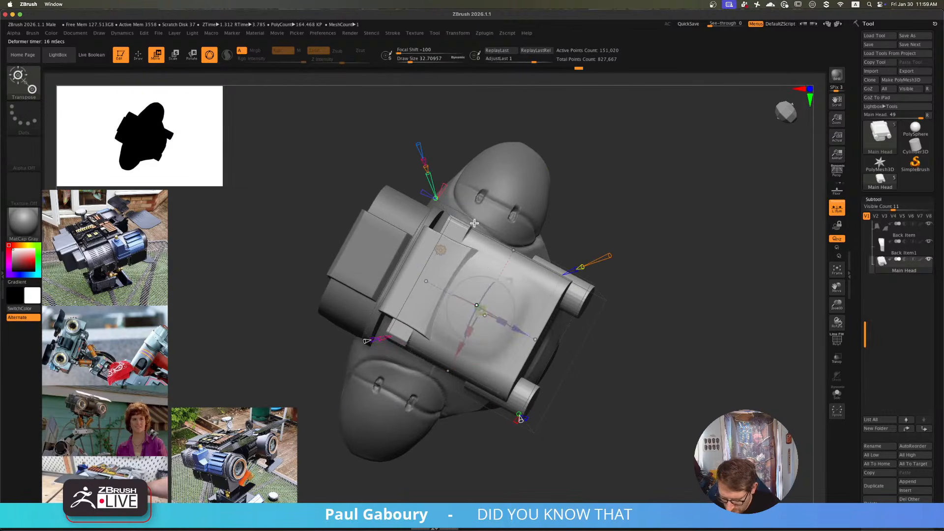
{"action": "key", "text": "shift+f"}
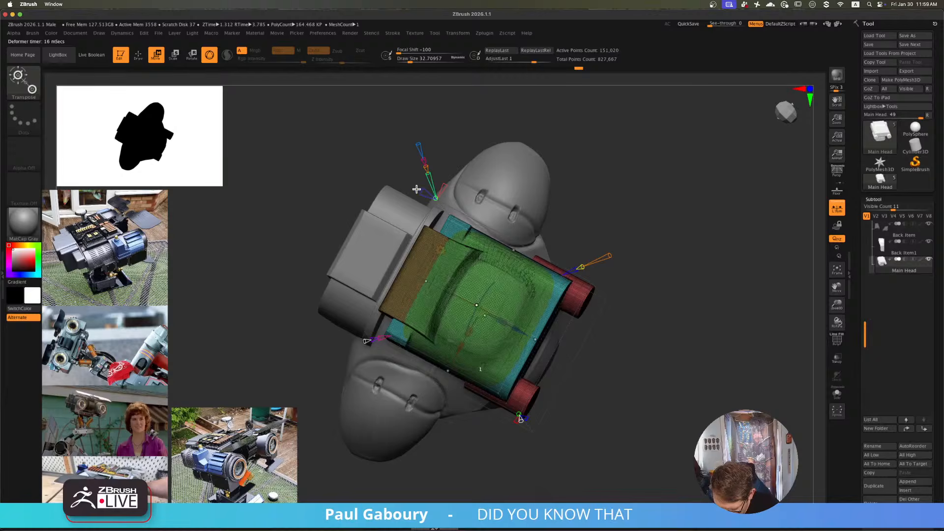
{"action": "mouse_move", "coordinate": [479, 236]}
{"action": "right_mouse_down"}
{"action": "mouse_move", "coordinate": [496, 278]}
{"action": "mouse_move", "coordinate": [614, 314]}
{"action": "mouse_move", "coordinate": [504, 347]}
{"action": "mouse_move", "coordinate": [516, 362]}
{"action": "mouse_move", "coordinate": [574, 317]}
{"action": "right_mouse_up"}
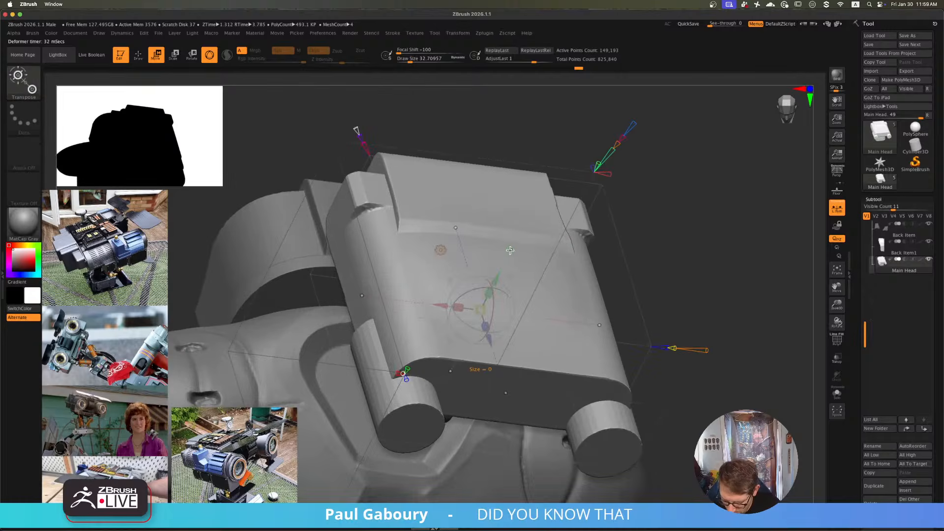
- Compare the flattened top with and without the polygroup wireframe, then shift the primitive vertically and narrow it across the head
{"action": "key", "text": "shift+f"}
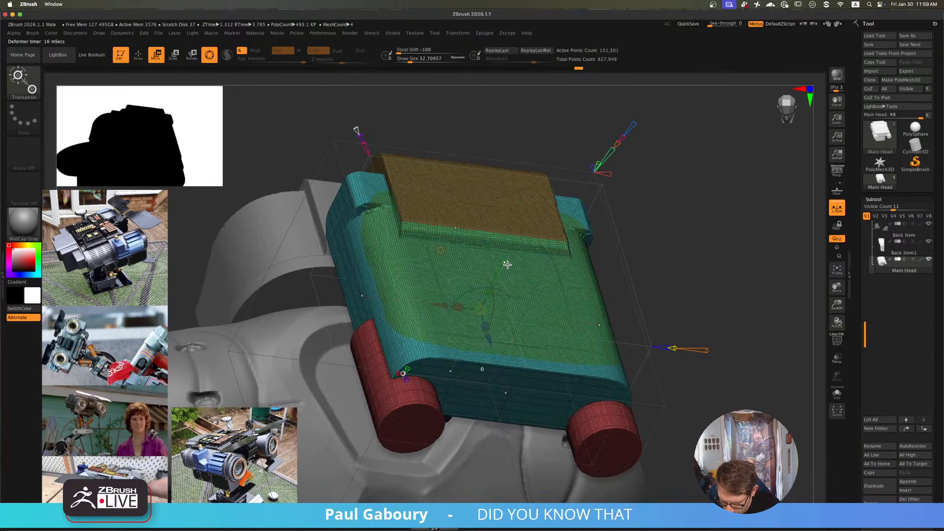
{"action": "key", "text": "shift+f"}
{"action": "right_click_drag", "start_coordinate": [567, 320], "coordinate": [468, 290]}
{"action": "key", "text": "shift+f"}
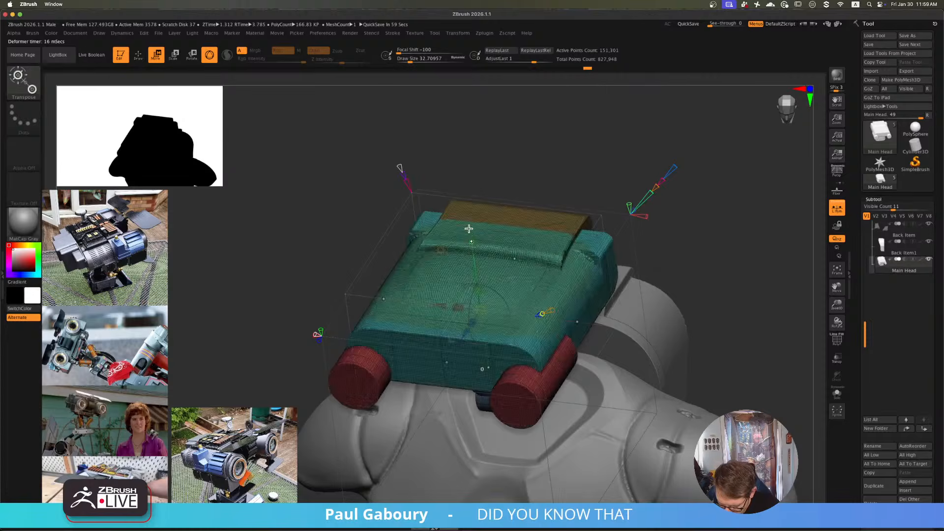
{"action": "key", "text": "shift+f"}
{"action": "right_click_drag", "start_coordinate": [469, 229], "coordinate": [465, 271]}
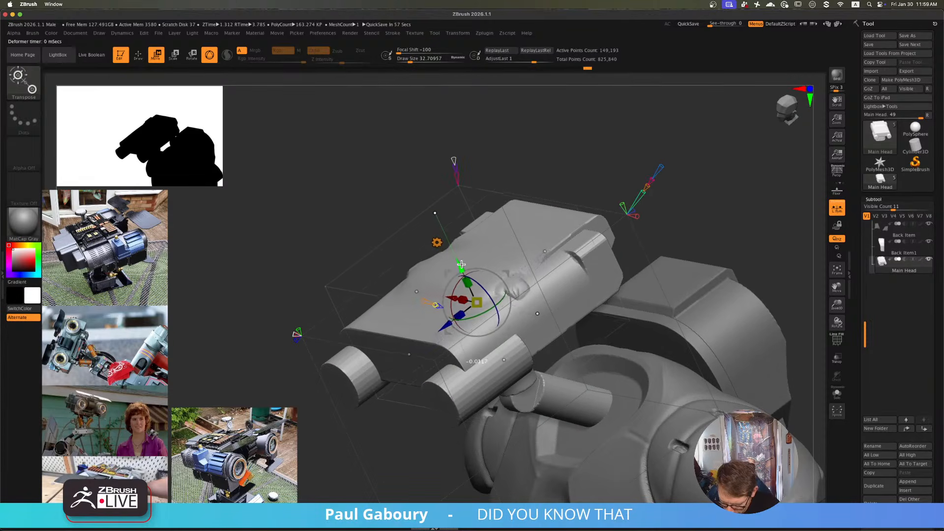
{"action": "right_click_drag", "start_coordinate": [517, 285], "coordinate": [529, 305]}
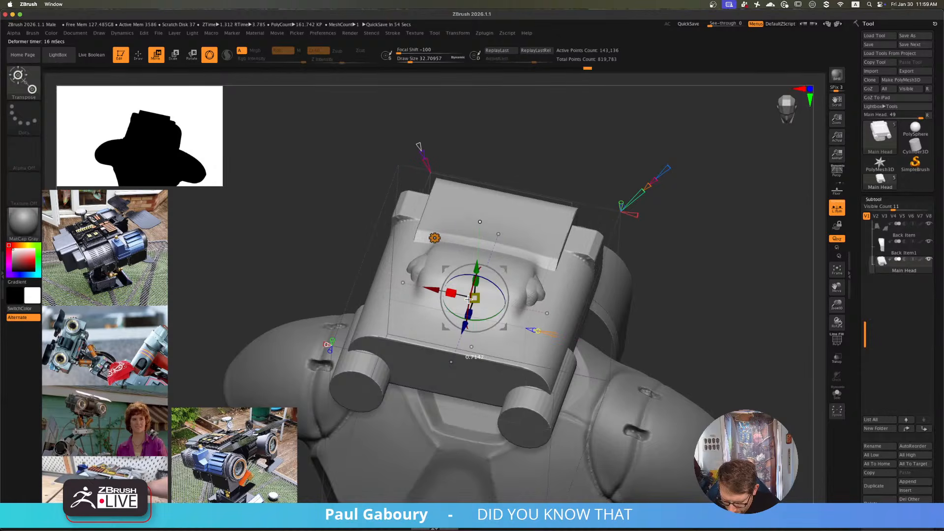
{"action": "left_click_drag", "start_coordinate": [469, 299], "coordinate": [464, 298]}
- Lower the primitive's projection height in side view until its dome sits nearly flush with the head's top
{"action": "right_click_drag", "start_coordinate": [565, 367], "coordinate": [677, 336], "text": "ctrl"}
{"action": "key", "text": "shift+f"}
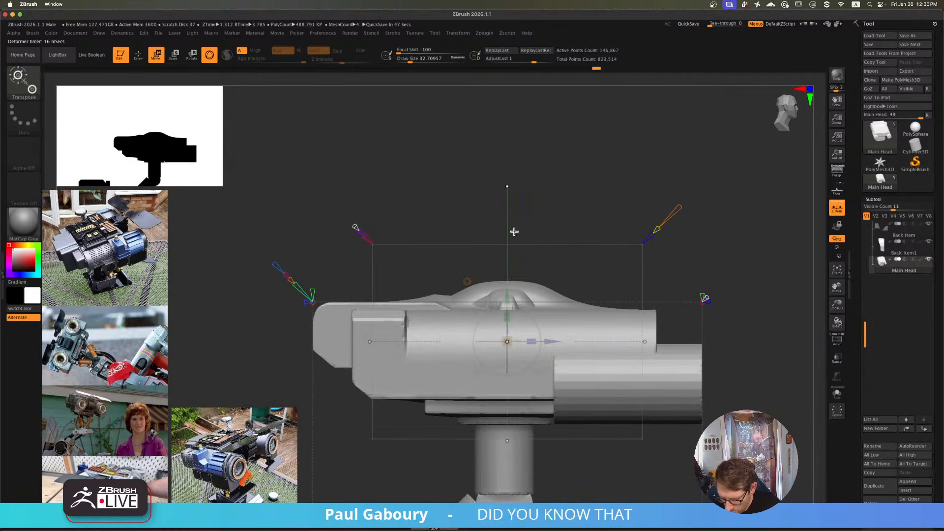
{"action": "key", "text": "shift+f"}
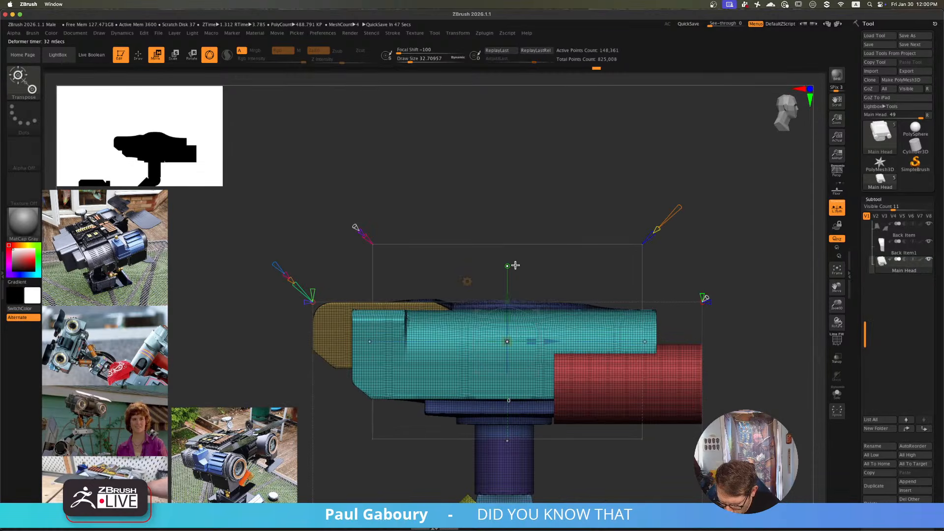
{"action": "key", "text": "shift+f"}
- Adjust the projection height again and slide the primitive back toward the rear top plate
{"action": "right_click_drag", "start_coordinate": [558, 276], "coordinate": [534, 295]}
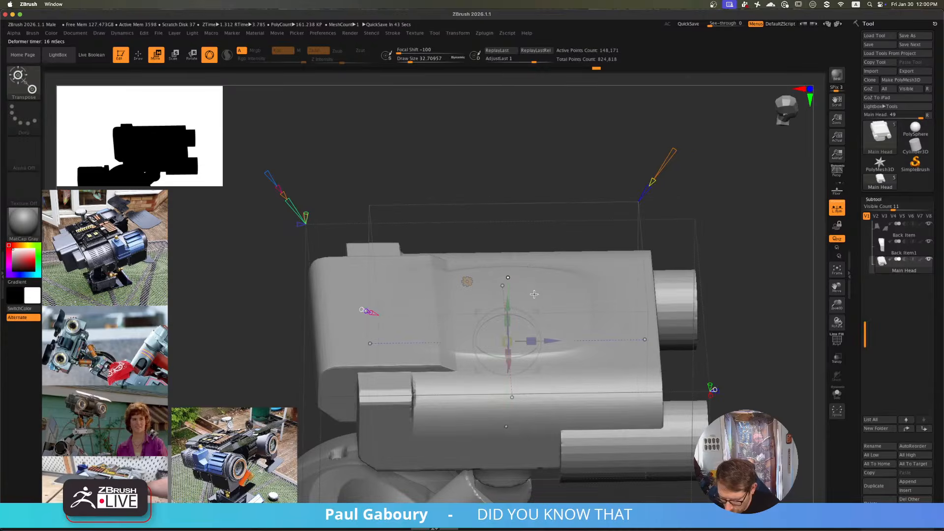
{"action": "left_click_drag", "start_coordinate": [508, 277], "coordinate": [509, 207]}
{"action": "left_click_drag", "start_coordinate": [532, 345], "coordinate": [498, 355]}
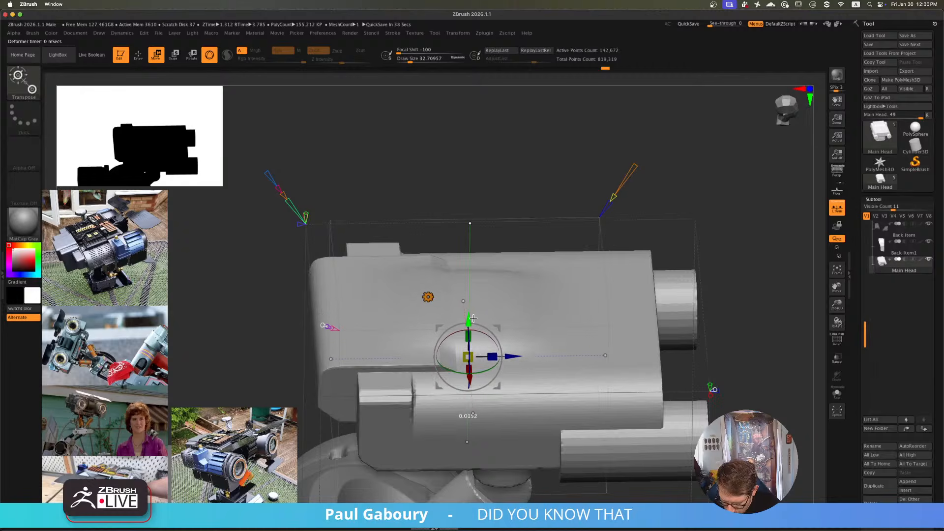
{"action": "right_click_drag", "start_coordinate": [473, 320], "coordinate": [585, 325]}
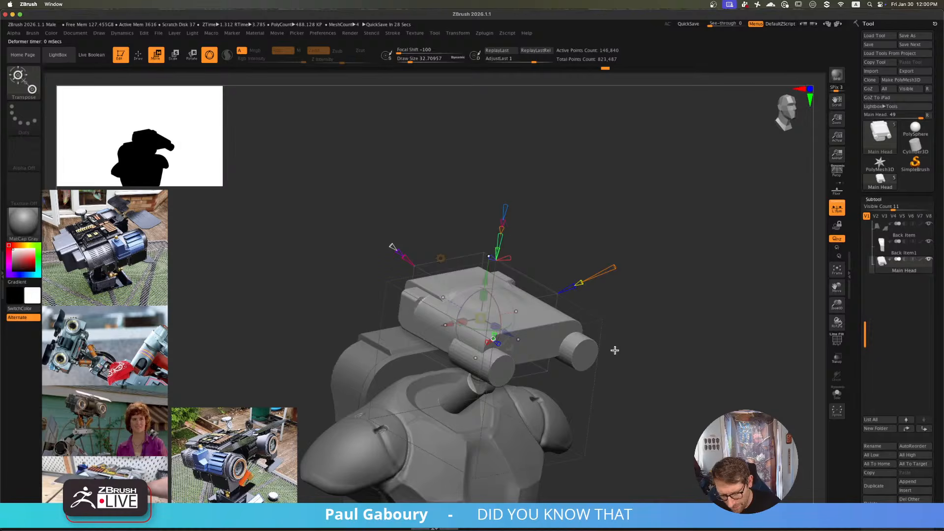
- Undo the latest primitive projection edits and step through the undo history to an earlier state of the head
{"action": "key", "text": "super+z"}
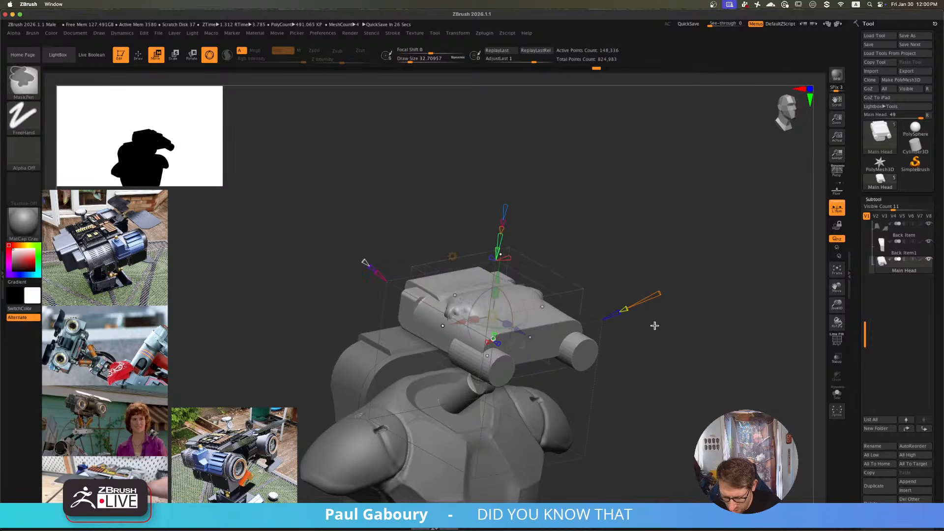
{"action": "mouse_move", "coordinate": [654, 326]}
{"action": "right_mouse_down"}
{"action": "mouse_move", "coordinate": [651, 363]}
{"action": "mouse_move", "coordinate": [646, 274]}
{"action": "right_mouse_up"}
{"action": "key", "text": "q"}
{"action": "key", "text": "super+z"}
{"action": "key", "text": "super+z"}
{"action": "key", "text": "super+z"}
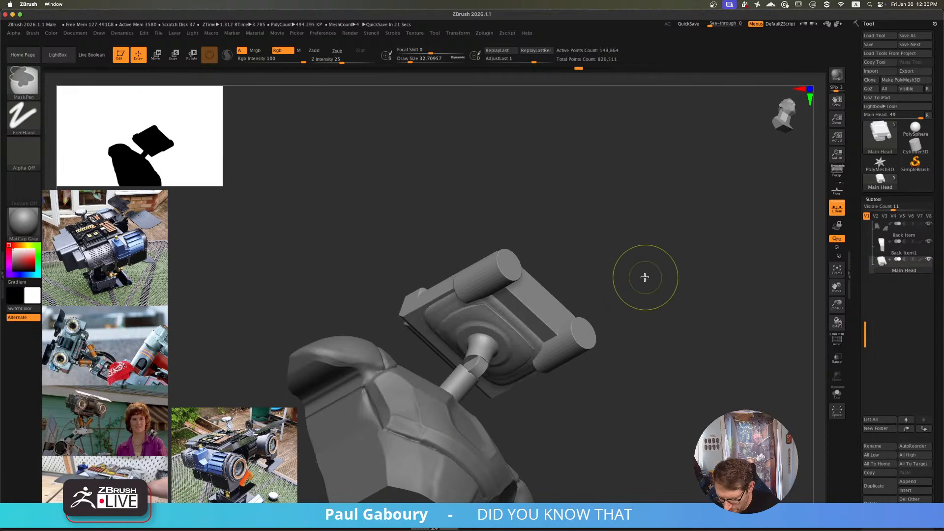
{"action": "key", "text": "super+shift+z"}
{"action": "key", "text": "super+shift+z"}
{"action": "key", "text": "super+shift+z"}
{"action": "key", "text": "super+shift+z"}
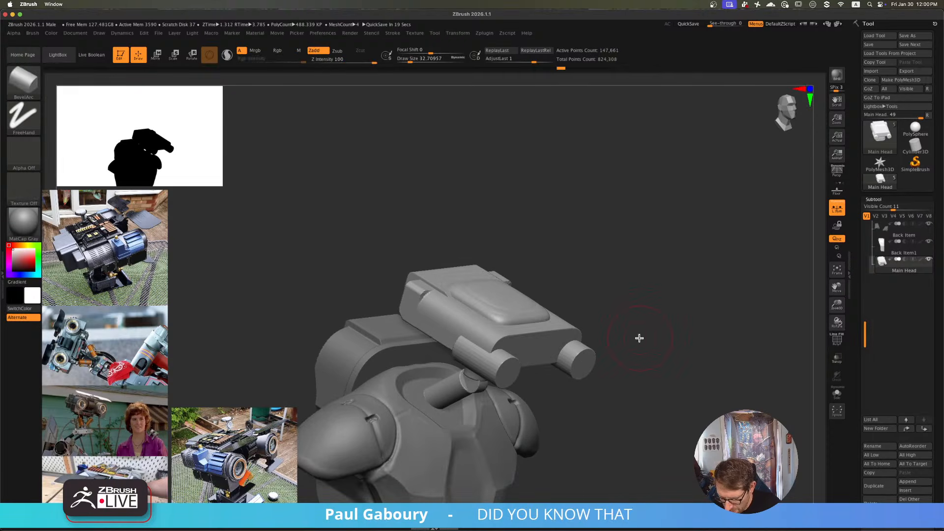
- Delete the projected primitive from the head to restore its plain flat top
{"action": "key", "text": "w"}
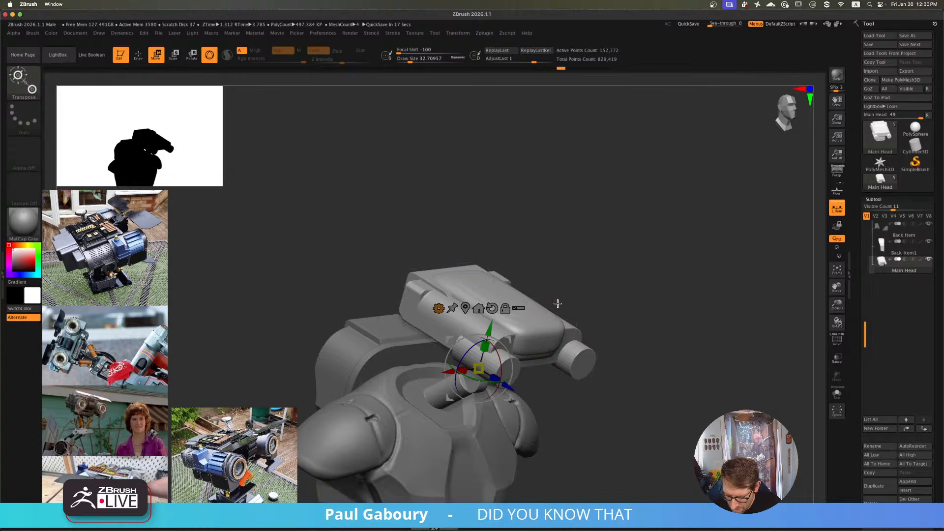
{"action": "left_click", "coordinate": [438, 309]}
{"action": "left_click", "coordinate": [683, 308]}
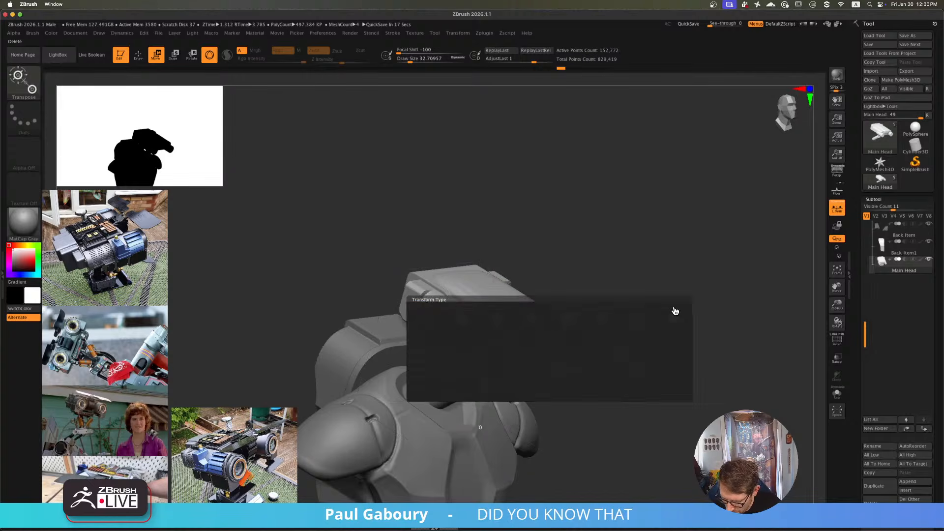
{"action": "left_click_drag", "start_coordinate": [649, 316], "coordinate": [562, 307]}
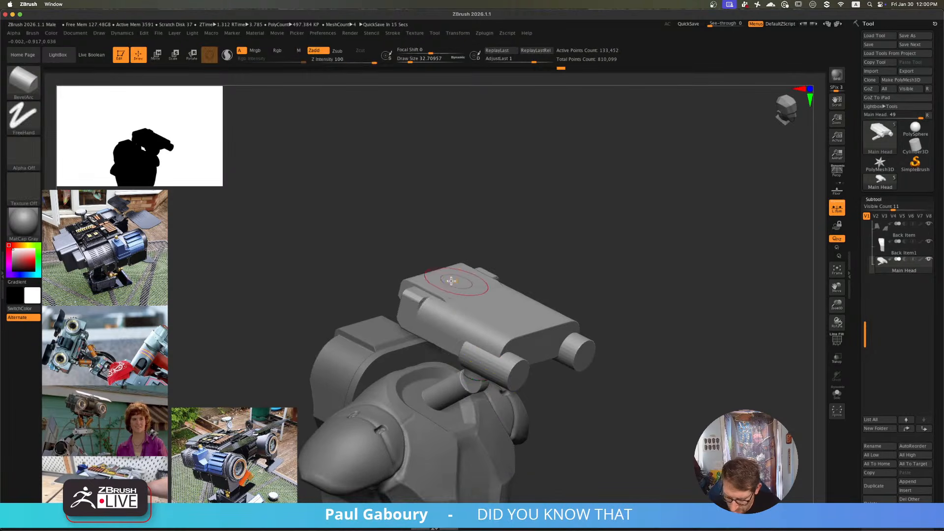
- Isolate the block inside the head and clip off its pointed front and its underside in side view
{"action": "left_click", "coordinate": [433, 287], "text": "ctrl+shift"}
{"action": "left_click_drag", "start_coordinate": [624, 327], "coordinate": [599, 318], "text": "shift"}
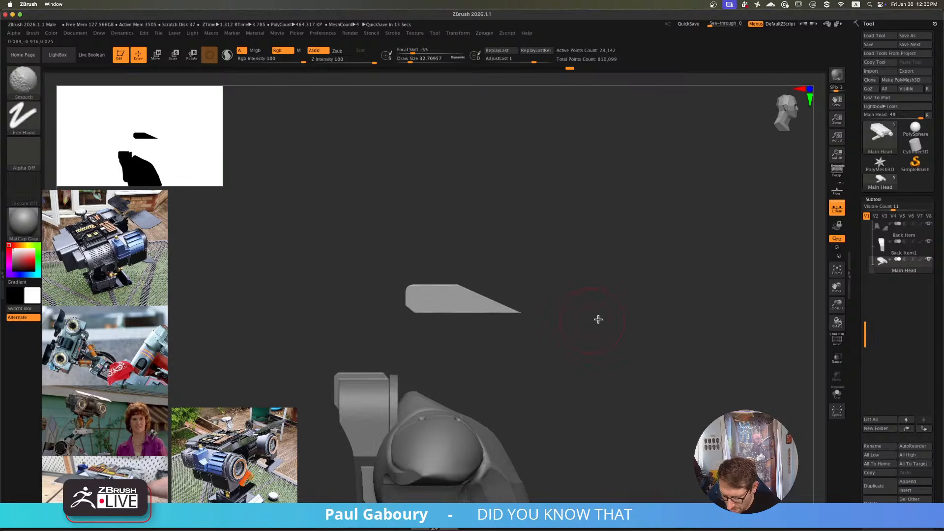
{"action": "left_click_drag", "start_coordinate": [491, 228], "coordinate": [485, 385], "text": "ctrl+shift"}
{"action": "left_click_drag", "start_coordinate": [553, 335], "coordinate": [546, 342]}
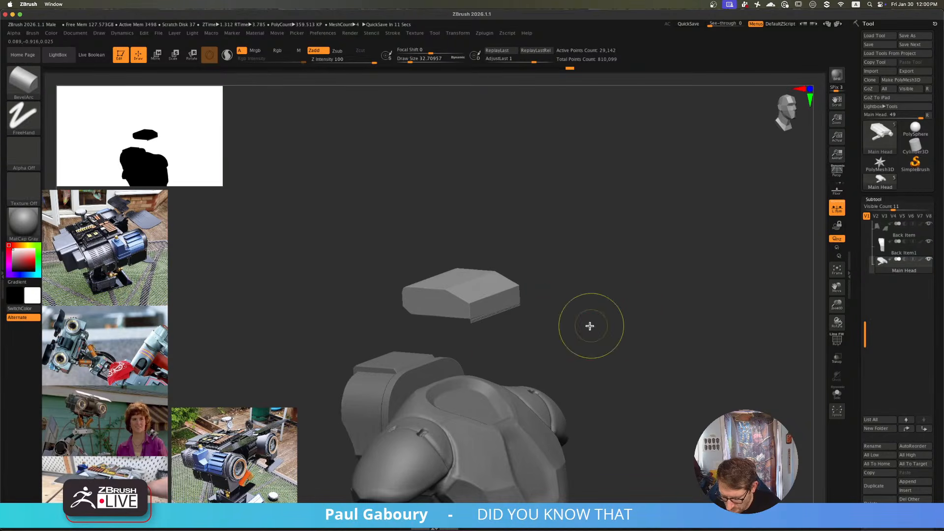
{"action": "left_click_drag", "start_coordinate": [597, 314], "coordinate": [440, 328], "text": "shift"}
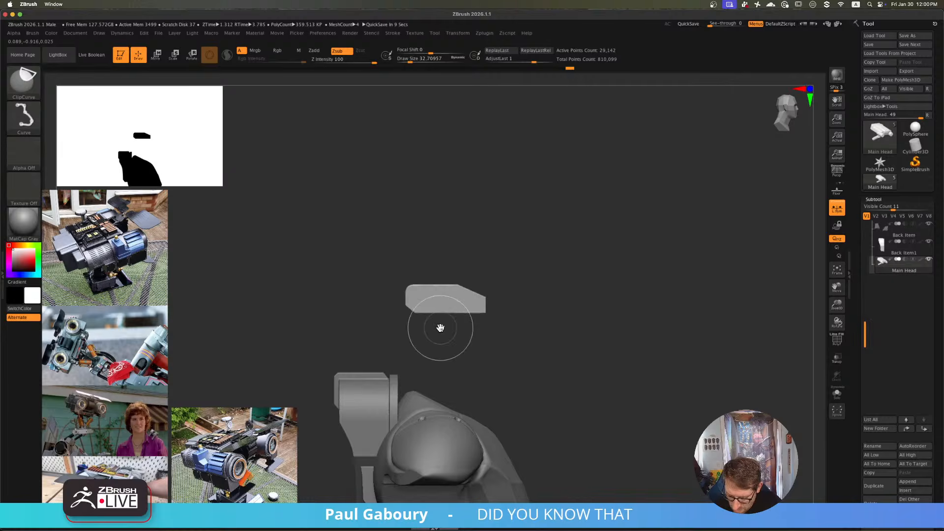
{"action": "mouse_move", "coordinate": [561, 280]}
{"action": "left_mouse_down", "text": "ctrl+shift"}
{"action": "mouse_move", "coordinate": [456, 325]}
{"action": "mouse_move", "coordinate": [438, 321]}
{"action": "left_mouse_up", "text": "ctrl+shift"}
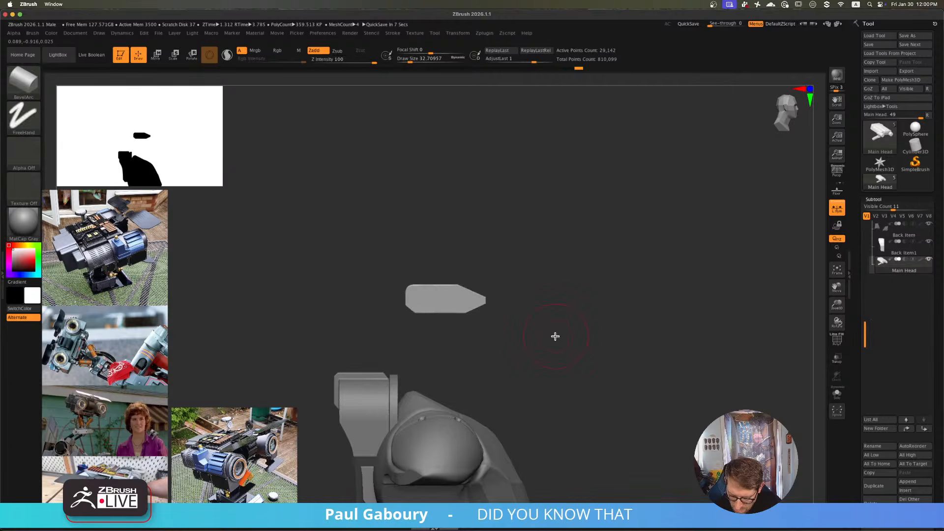
{"action": "left_click_drag", "start_coordinate": [569, 362], "coordinate": [565, 348], "text": "ctrl"}
{"action": "mouse_move", "coordinate": [616, 308]}
{"action": "left_mouse_down", "text": "ctrl+shift"}
{"action": "mouse_move", "coordinate": [276, 313]}
{"action": "mouse_move", "coordinate": [291, 315]}
{"action": "left_mouse_up", "text": "ctrl+shift"}
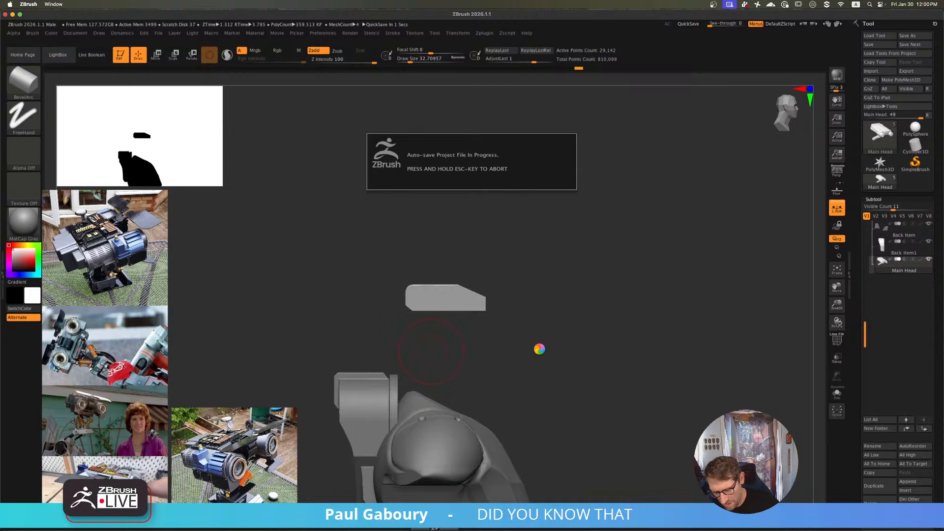
- Split the hidden geometry off from the isolated block and make the Main Head1 subtool active
{"action": "mouse_move", "coordinate": [539, 349]}
{"action": "left_mouse_down"}
{"action": "mouse_move", "coordinate": [529, 372]}
{"action": "mouse_move", "coordinate": [564, 338]}
{"action": "mouse_move", "coordinate": [614, 385]}
{"action": "left_mouse_up"}
{"action": "mouse_move", "coordinate": [603, 396]}
{"action": "left_mouse_down"}
{"action": "mouse_move", "coordinate": [627, 363]}
{"action": "mouse_move", "coordinate": [598, 391]}
{"action": "left_mouse_up"}
{"action": "left_click", "coordinate": [624, 361], "text": "ctrl+shift"}
{"action": "left_click", "coordinate": [456, 288], "text": "ctrl+shift"}
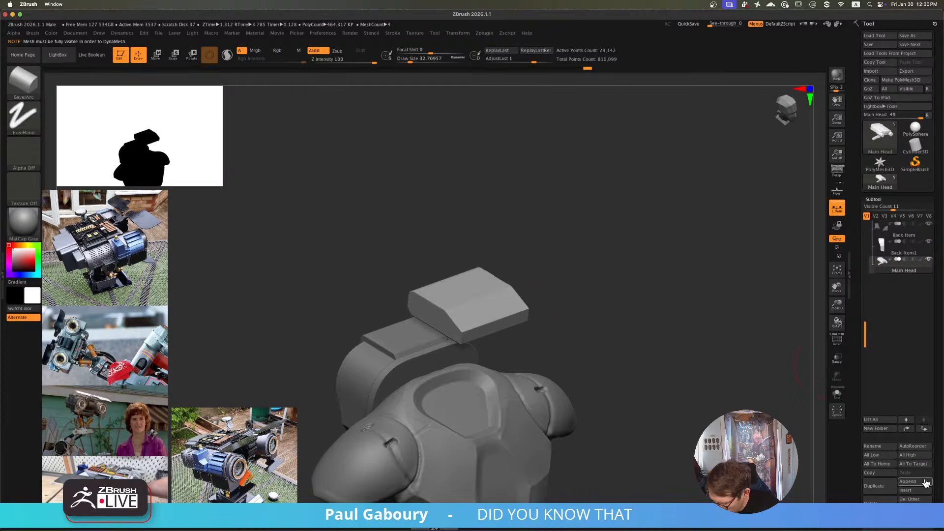
{"action": "left_click_drag", "start_coordinate": [938, 471], "coordinate": [933, 415]}
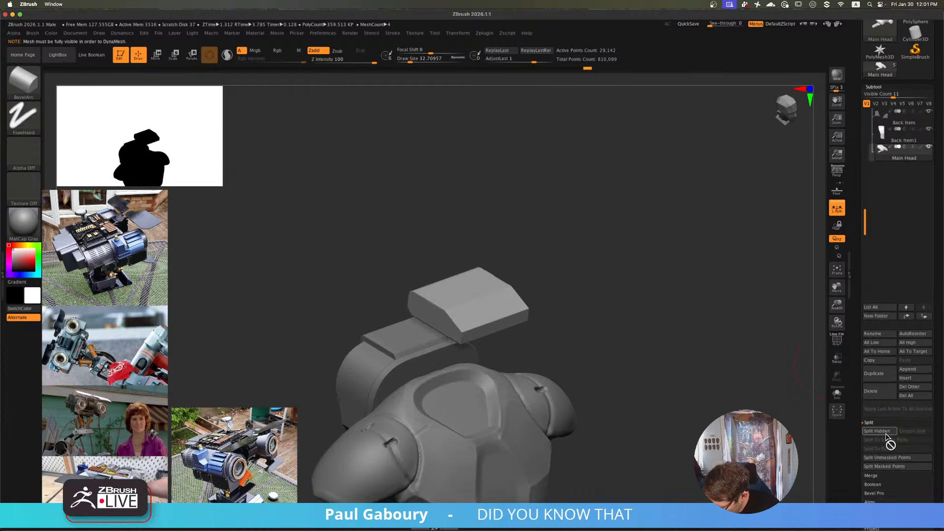
{"action": "left_click", "coordinate": [889, 432]}
{"action": "left_click", "coordinate": [905, 171]}
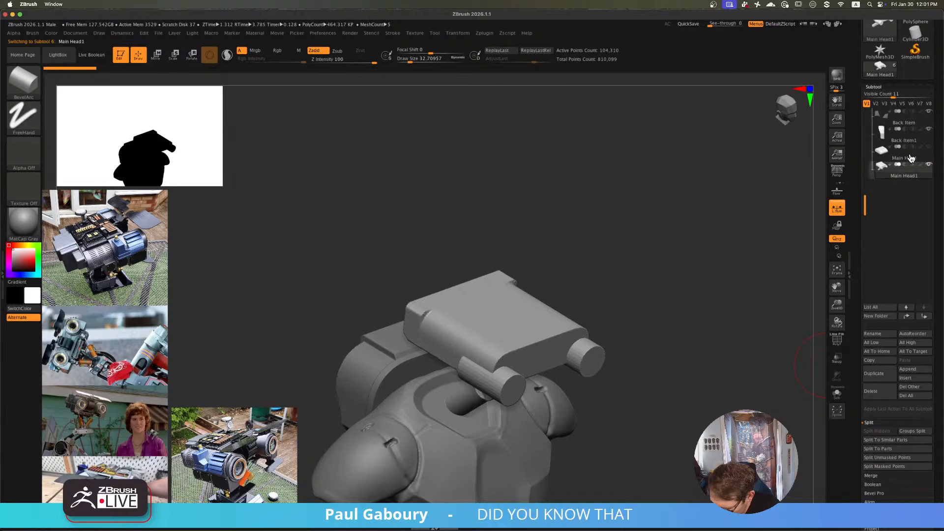
- Apply the Project Primitive deformer to Main Head1 and place the primitive on the head's flat top
{"action": "left_click_drag", "start_coordinate": [699, 276], "coordinate": [624, 305]}
{"action": "key", "text": "w"}
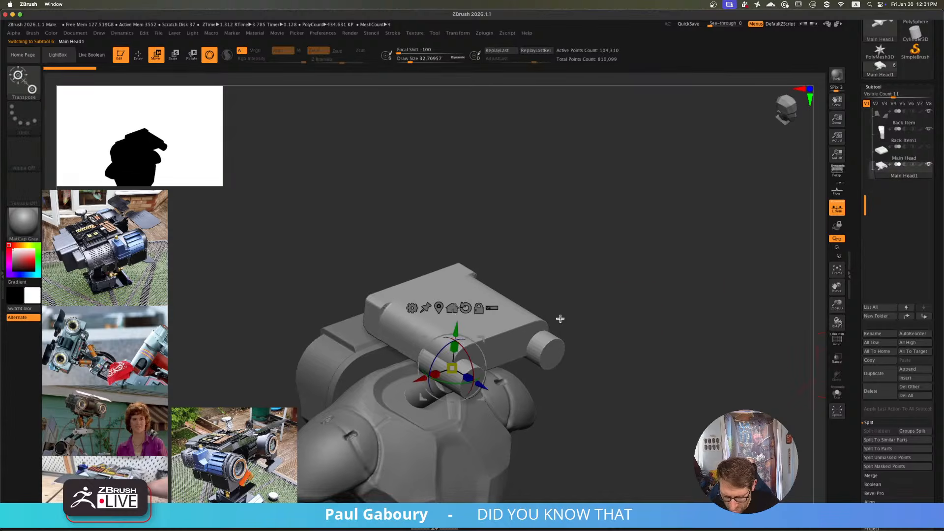
{"action": "left_click_drag", "start_coordinate": [514, 268], "coordinate": [487, 279], "text": "shift"}
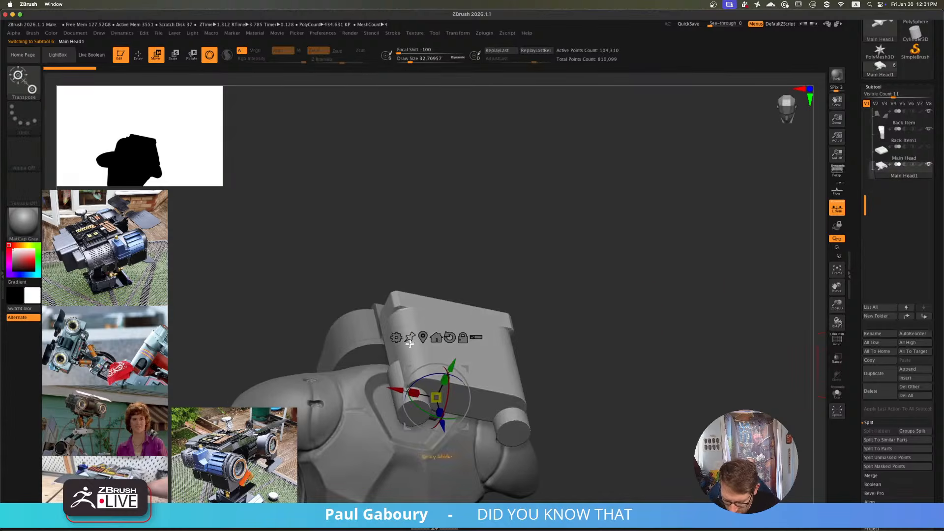
{"action": "left_click", "coordinate": [396, 338]}
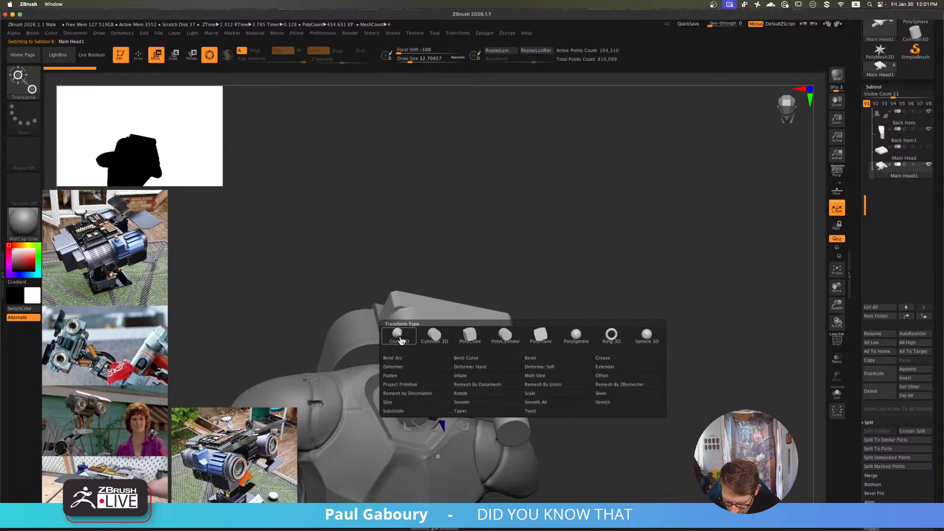
{"action": "left_click", "coordinate": [422, 385]}
{"action": "left_click_drag", "start_coordinate": [460, 371], "coordinate": [475, 330]}
{"action": "right_click_drag", "start_coordinate": [498, 321], "coordinate": [496, 366]}
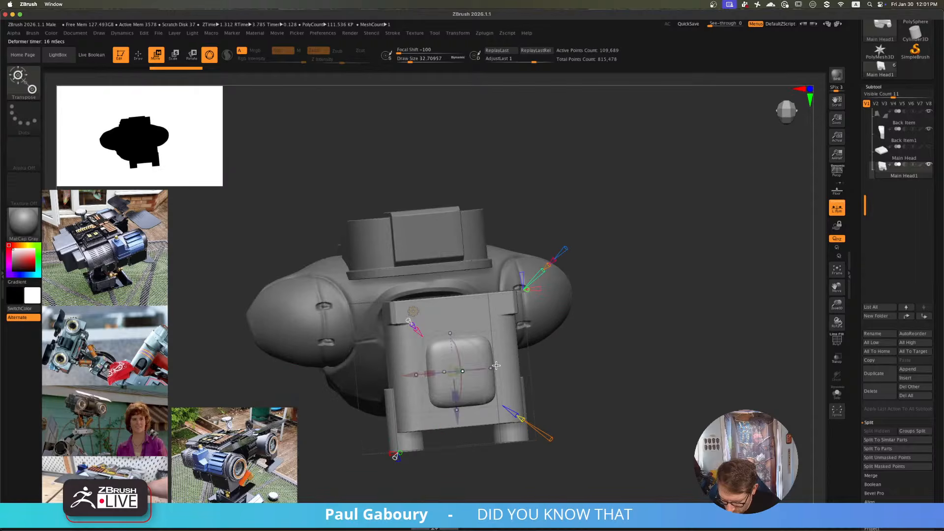
- Slide the projected primitive toward the head's rear and scale it wider across the top
{"action": "left_click_drag", "start_coordinate": [457, 416], "coordinate": [457, 388]}
{"action": "right_click_drag", "start_coordinate": [522, 353], "coordinate": [517, 313], "text": "ctrl"}
{"action": "right_click_drag", "start_coordinate": [516, 313], "coordinate": [580, 400]}
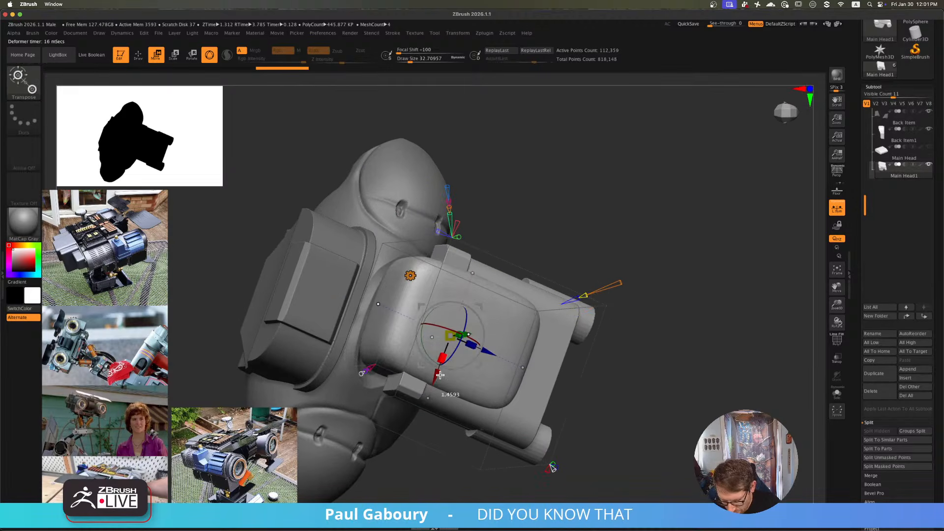
{"action": "left_click_drag", "start_coordinate": [440, 378], "coordinate": [441, 379]}
{"action": "mouse_move", "coordinate": [479, 400]}
{"action": "right_mouse_down", "text": "ctrl"}
{"action": "mouse_move", "coordinate": [537, 329]}
{"action": "mouse_move", "coordinate": [554, 336]}
{"action": "mouse_move", "coordinate": [565, 380]}
{"action": "mouse_move", "coordinate": [591, 385]}
{"action": "right_mouse_up", "text": "ctrl"}
- Extend the projection toward the head's front and adjust its height to form a raised pad on top
{"action": "key", "text": "shift+f"}
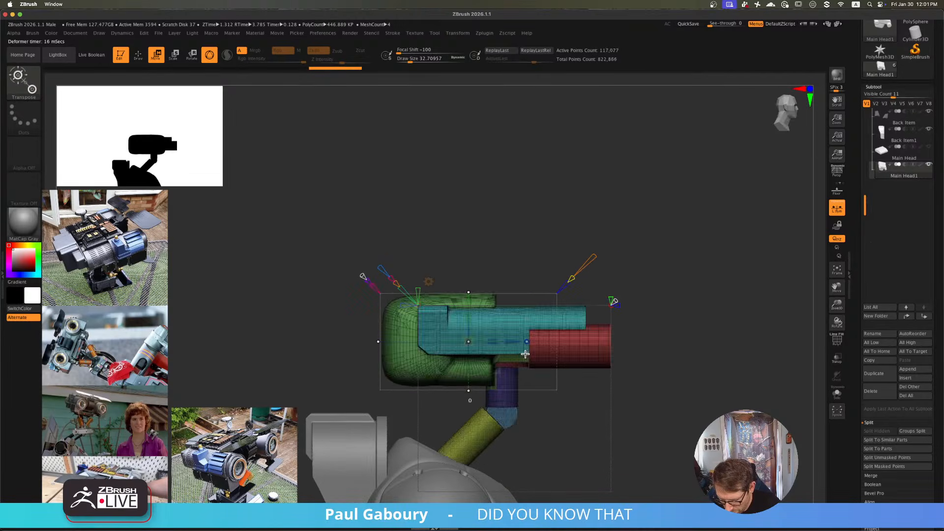
{"action": "left_click_drag", "start_coordinate": [525, 354], "coordinate": [516, 355]}
{"action": "mouse_move", "coordinate": [561, 348]}
{"action": "right_mouse_down"}
{"action": "mouse_move", "coordinate": [527, 373]}
{"action": "mouse_move", "coordinate": [561, 348]}
{"action": "right_mouse_up"}
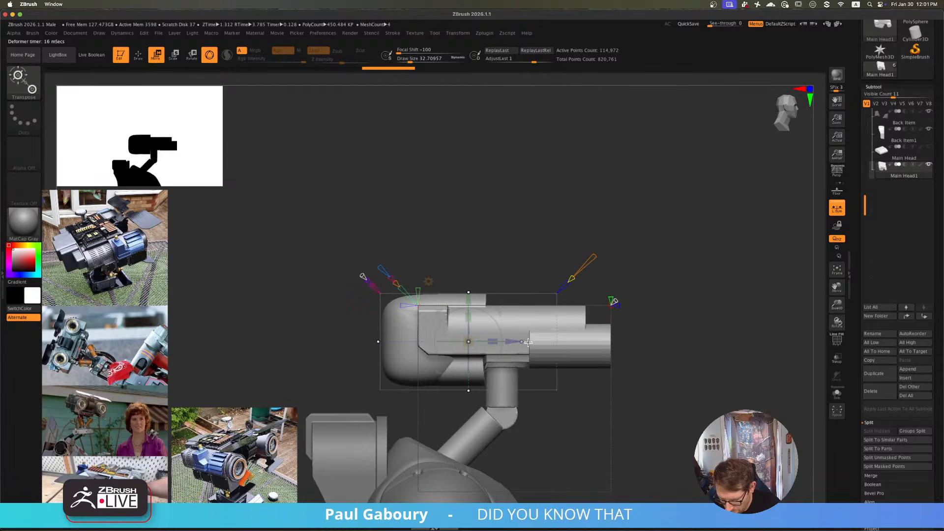
{"action": "left_click_drag", "start_coordinate": [528, 342], "coordinate": [607, 339]}
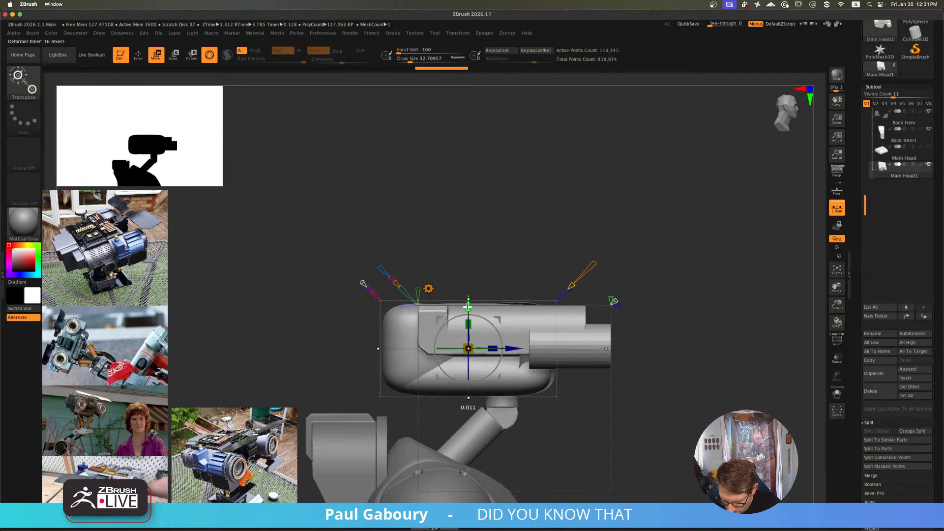
{"action": "right_click_drag", "start_coordinate": [468, 302], "coordinate": [581, 382]}
{"action": "left_click_drag", "start_coordinate": [471, 291], "coordinate": [471, 244]}
{"action": "right_click_drag", "start_coordinate": [478, 256], "coordinate": [607, 286]}
{"action": "left_click_drag", "start_coordinate": [480, 267], "coordinate": [480, 290]}
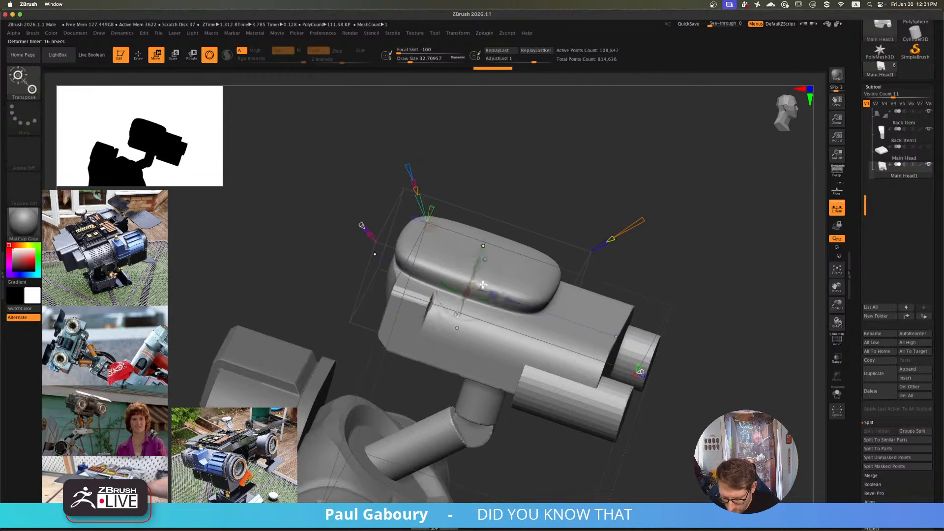
- Soften the pad's blend into the head's top, comparing it with and without the polygroup wireframe
{"action": "right_click_drag", "start_coordinate": [585, 197], "coordinate": [504, 226]}
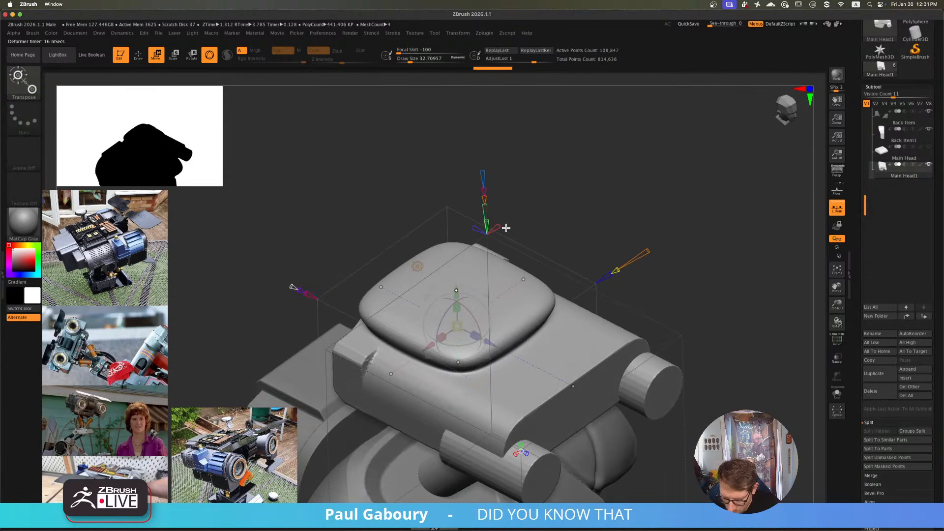
{"action": "key", "text": "shift+f"}
{"action": "left_click_drag", "start_coordinate": [496, 228], "coordinate": [500, 224], "text": "ctrl"}
{"action": "key", "text": "shift+f"}
{"action": "right_click_drag", "start_coordinate": [525, 227], "coordinate": [463, 241]}
{"action": "left_click_drag", "start_coordinate": [423, 257], "coordinate": [426, 259], "text": "ctrl"}
{"action": "key", "text": "shift+f"}
{"action": "key", "text": "shift+f"}
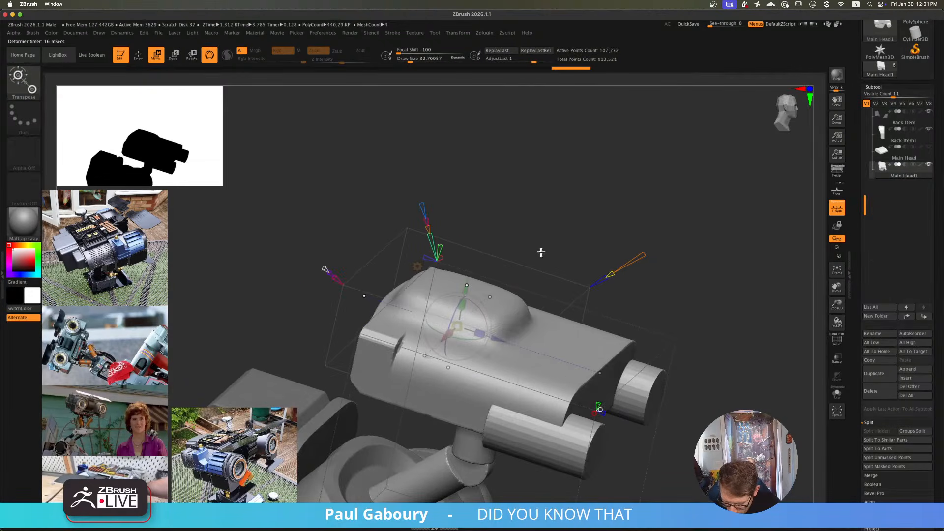
- Lower the primitive slightly in side view and check the resulting bulge in the polygroup wireframe
{"action": "right_click_drag", "start_coordinate": [541, 253], "coordinate": [544, 239], "text": "shift"}
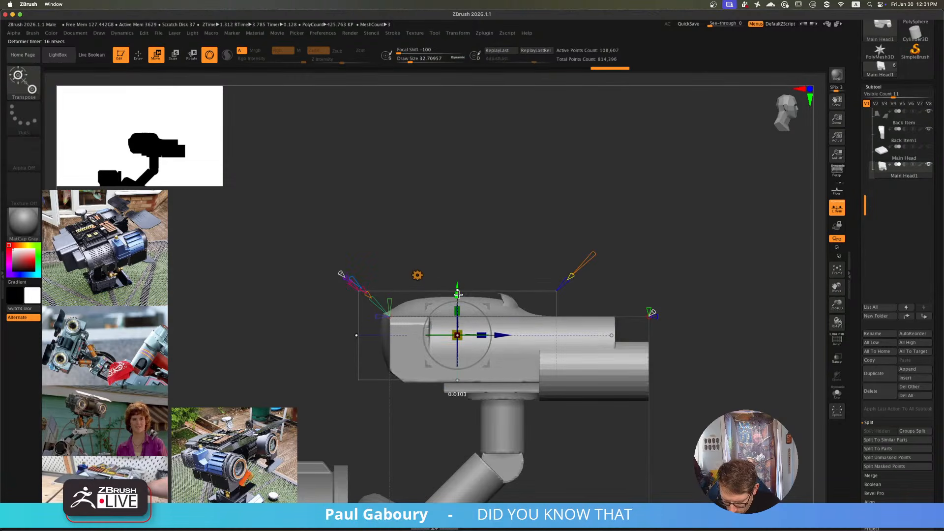
{"action": "left_click_drag", "start_coordinate": [458, 294], "coordinate": [459, 297]}
{"action": "mouse_move", "coordinate": [583, 353]}
{"action": "right_mouse_down"}
{"action": "mouse_move", "coordinate": [596, 402]}
{"action": "mouse_move", "coordinate": [581, 392]}
{"action": "mouse_move", "coordinate": [589, 352]}
{"action": "right_mouse_up"}
{"action": "key", "text": "shift+f"}
{"action": "key", "text": "shift+f"}
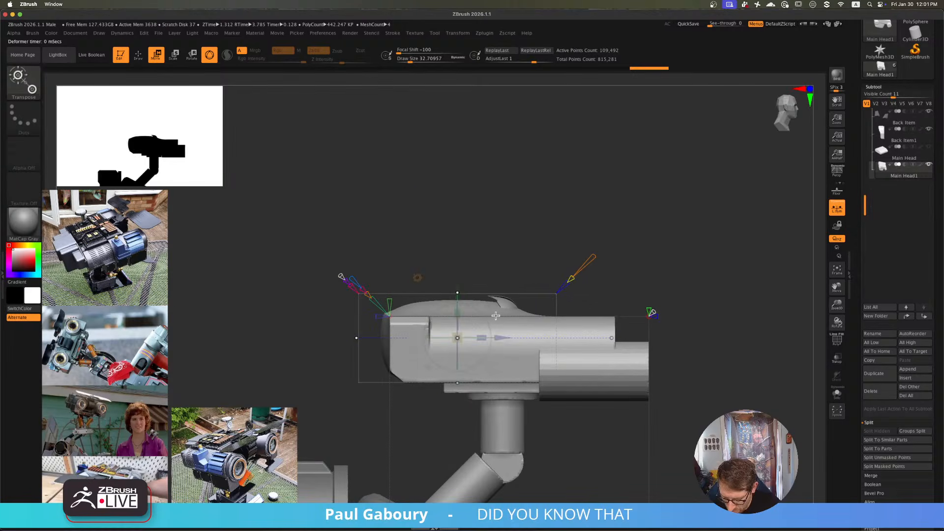
{"action": "mouse_move", "coordinate": [510, 313]}
{"action": "right_mouse_down"}
{"action": "mouse_move", "coordinate": [525, 391]}
{"action": "mouse_move", "coordinate": [501, 325]}
{"action": "right_mouse_up"}
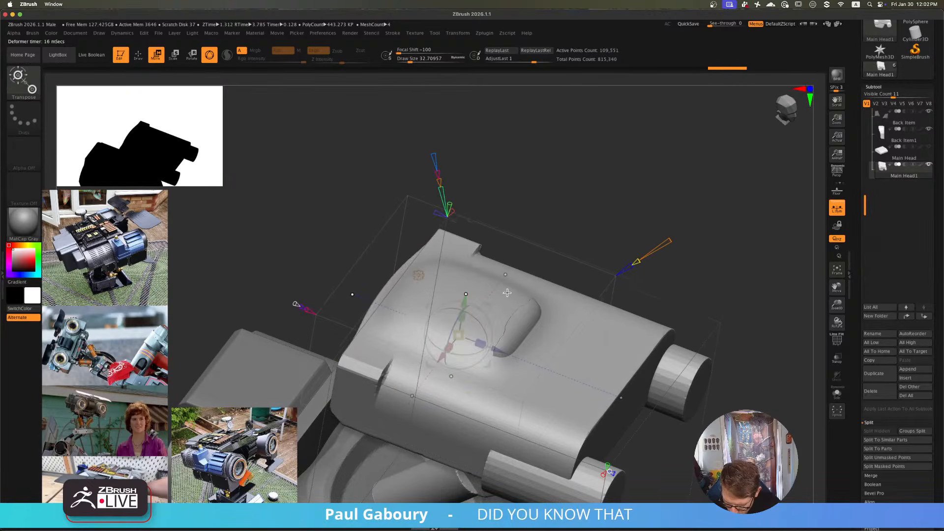
{"action": "key", "text": "shift+f"}
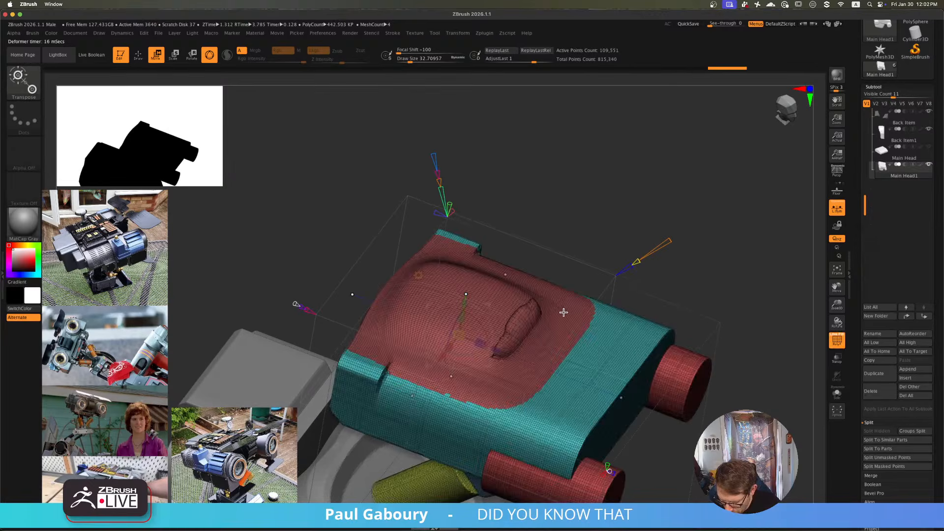
{"action": "key", "text": "shift+f"}
- Raise the primitive slightly, then widen it in top view until it spans the head's full width
{"action": "right_click_drag", "start_coordinate": [606, 284], "coordinate": [613, 264], "text": "shift"}
{"action": "right_click_drag", "start_coordinate": [566, 361], "coordinate": [556, 288], "text": "ctrl"}
{"action": "right_click_drag", "start_coordinate": [536, 234], "coordinate": [519, 276], "text": "ctrl"}
{"action": "left_click_drag", "start_coordinate": [460, 291], "coordinate": [459, 283]}
{"action": "mouse_move", "coordinate": [499, 327]}
{"action": "left_mouse_down"}
{"action": "mouse_move", "coordinate": [464, 330]}
{"action": "mouse_move", "coordinate": [600, 276]}
{"action": "mouse_move", "coordinate": [586, 268]}
{"action": "mouse_move", "coordinate": [564, 286]}
{"action": "mouse_move", "coordinate": [569, 335]}
{"action": "mouse_move", "coordinate": [556, 337]}
{"action": "mouse_move", "coordinate": [621, 331]}
{"action": "mouse_move", "coordinate": [560, 311]}
{"action": "left_mouse_up"}
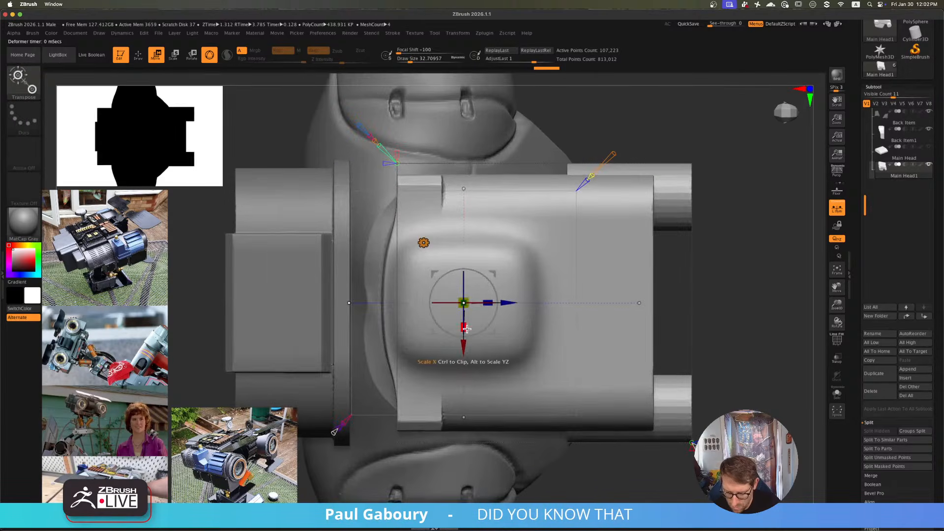
{"action": "left_click_drag", "start_coordinate": [464, 328], "coordinate": [474, 394]}
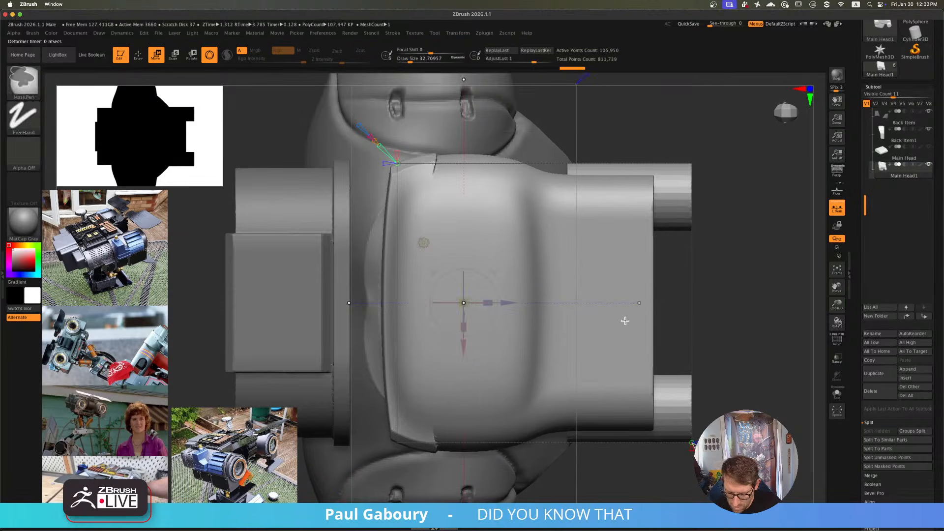
{"action": "right_click_drag", "start_coordinate": [625, 320], "coordinate": [584, 344], "text": "ctrl"}
- Adjust the dome's side profile in front view, comparing it with and without the polygroup wireframe
{"action": "left_click_drag", "start_coordinate": [448, 317], "coordinate": [493, 300]}
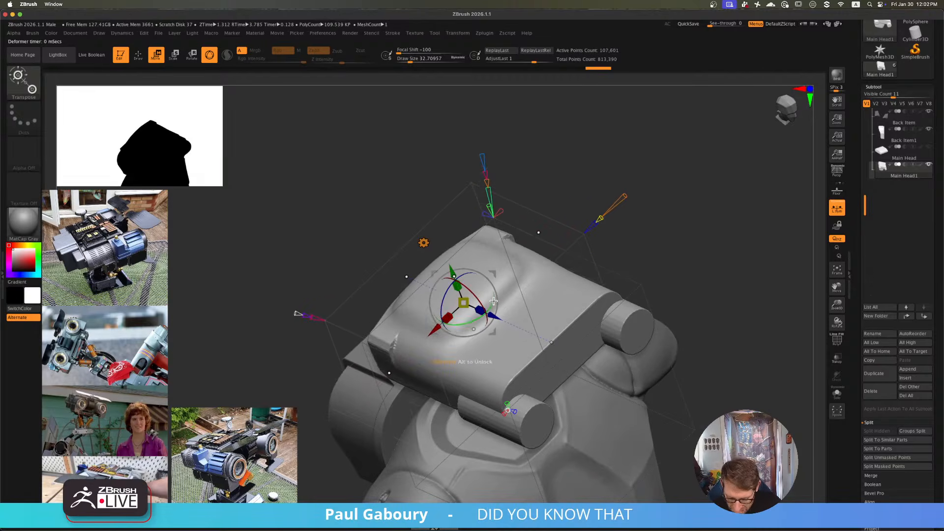
{"action": "right_click_drag", "start_coordinate": [452, 265], "coordinate": [623, 301], "text": "shift"}
{"action": "key", "text": "shift+f"}
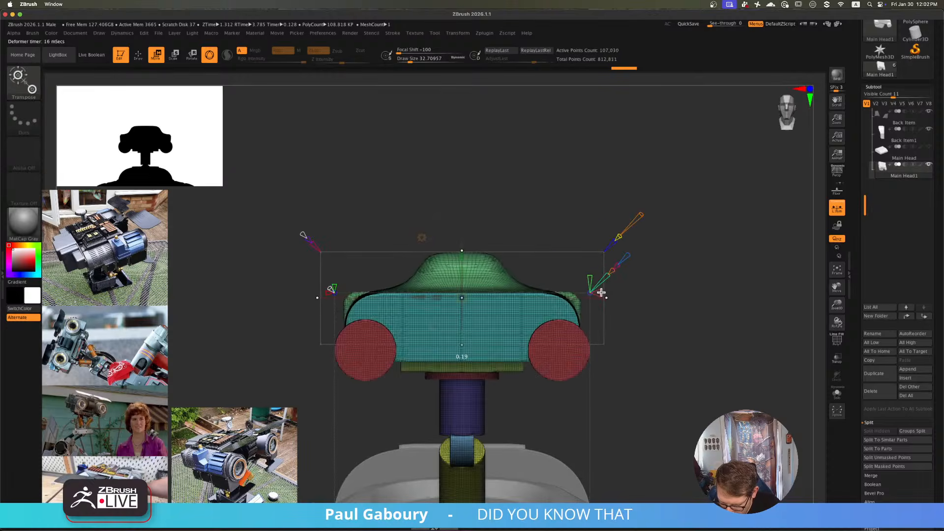
{"action": "key", "text": "shift+f"}
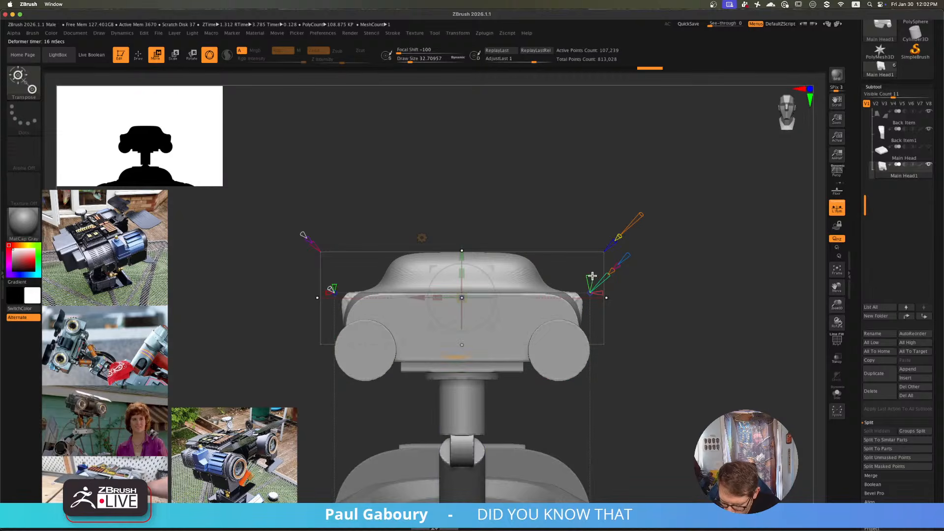
{"action": "key", "text": "shift+f"}
{"action": "key", "text": "shift+f"}
{"action": "right_click_drag", "start_coordinate": [593, 276], "coordinate": [536, 305]}
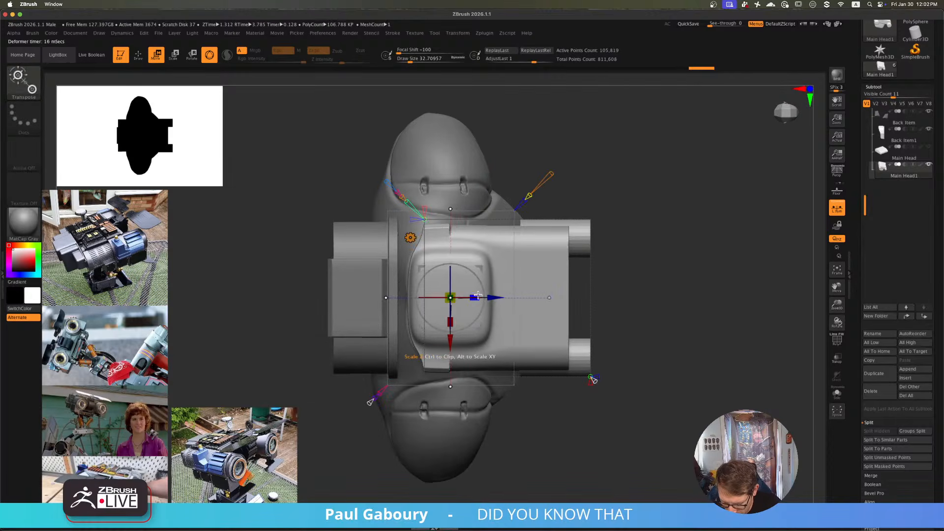
- Lengthen the projected dome primitive along the head in top view, widen it across the head, and return to Draw mode
{"action": "left_click_drag", "start_coordinate": [477, 299], "coordinate": [501, 300]}
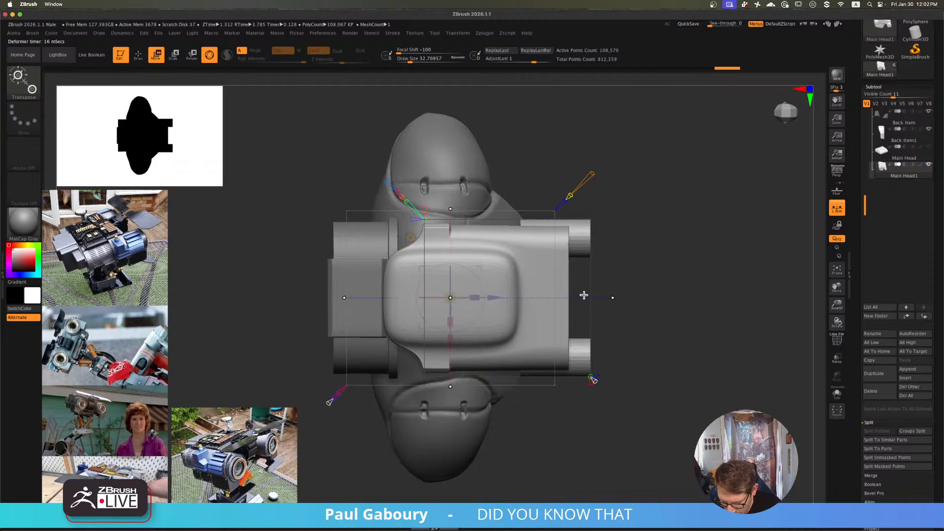
{"action": "mouse_move", "coordinate": [613, 299]}
{"action": "right_mouse_down"}
{"action": "mouse_move", "coordinate": [618, 251]}
{"action": "mouse_move", "coordinate": [586, 274]}
{"action": "mouse_move", "coordinate": [590, 323]}
{"action": "mouse_move", "coordinate": [605, 297]}
{"action": "right_mouse_up"}
{"action": "left_click_drag", "start_coordinate": [430, 277], "coordinate": [409, 292]}
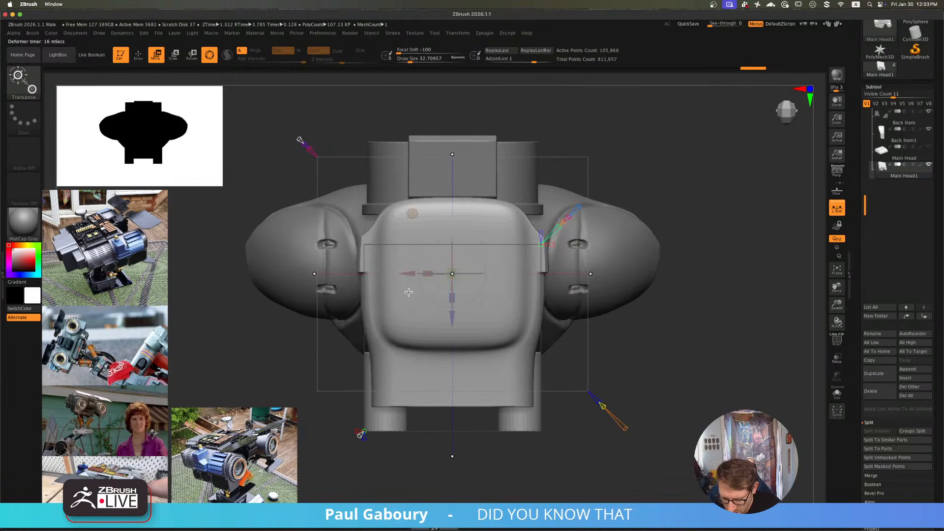
{"action": "right_click_drag", "start_coordinate": [585, 216], "coordinate": [613, 225], "text": "ctrl"}
{"action": "mouse_move", "coordinate": [609, 232]}
{"action": "left_mouse_down"}
{"action": "mouse_move", "coordinate": [666, 236]}
{"action": "mouse_move", "coordinate": [679, 333]}
{"action": "mouse_move", "coordinate": [654, 238]}
{"action": "mouse_move", "coordinate": [645, 281]}
{"action": "mouse_move", "coordinate": [513, 275]}
{"action": "left_mouse_up"}
{"action": "key", "text": "q"}
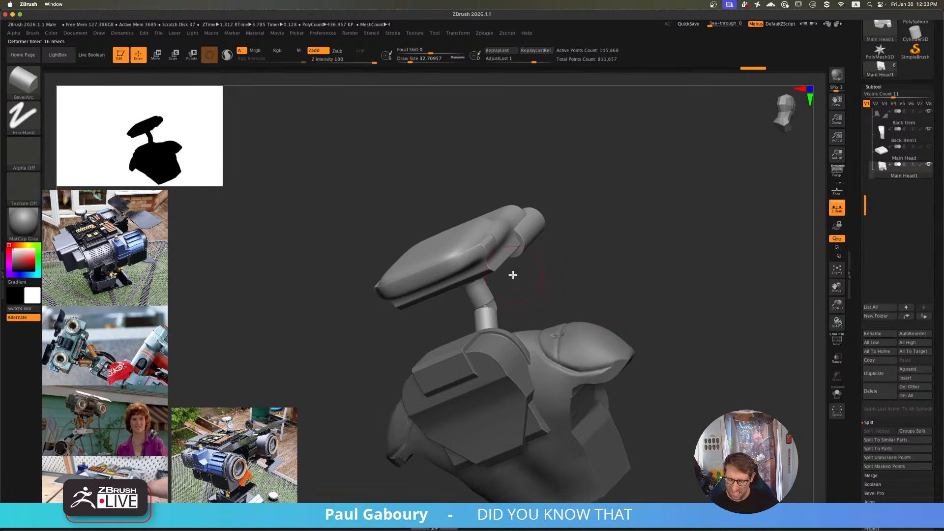
- Inspect the reshaped head from above and in front, set the draw size to 9, and show the polygroup wireframe
{"action": "left_click_drag", "start_coordinate": [478, 350], "coordinate": [481, 417]}
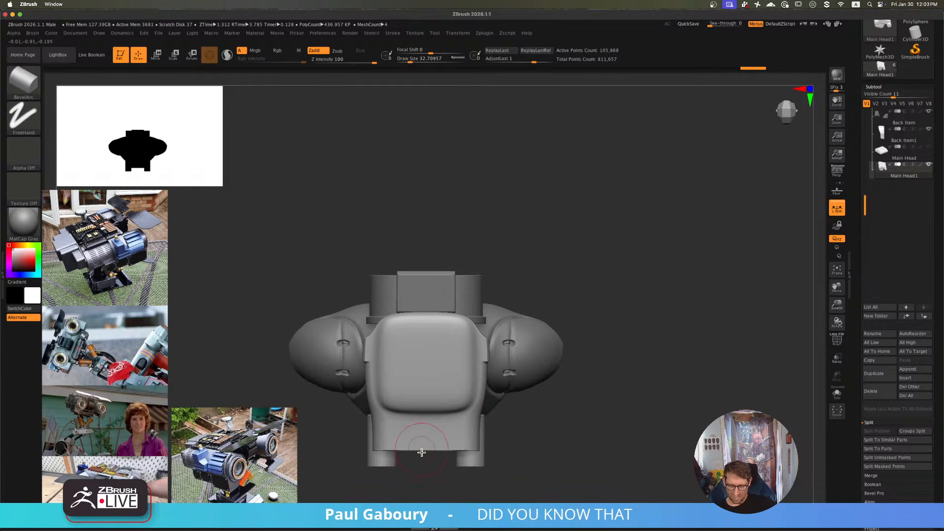
{"action": "left_click_drag", "start_coordinate": [422, 452], "coordinate": [452, 396]}
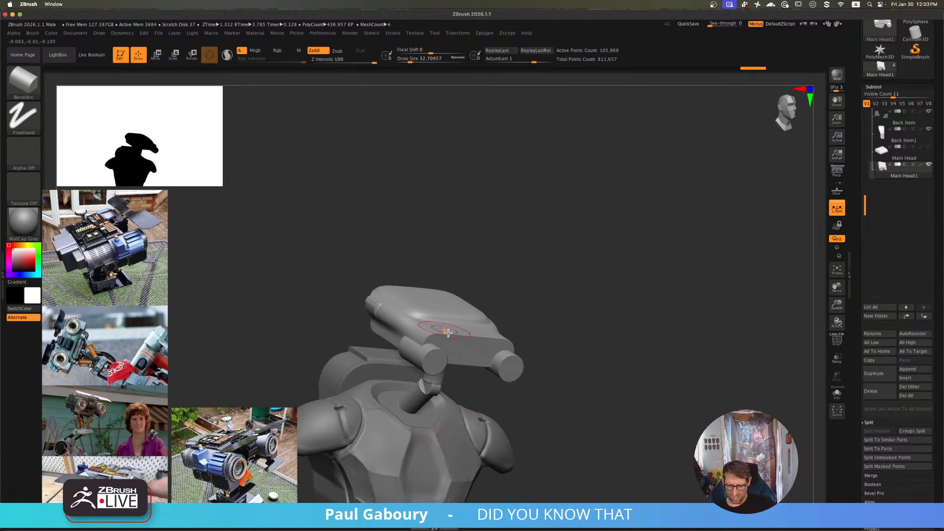
{"action": "right_click_drag", "start_coordinate": [457, 355], "coordinate": [545, 378], "text": "shift"}
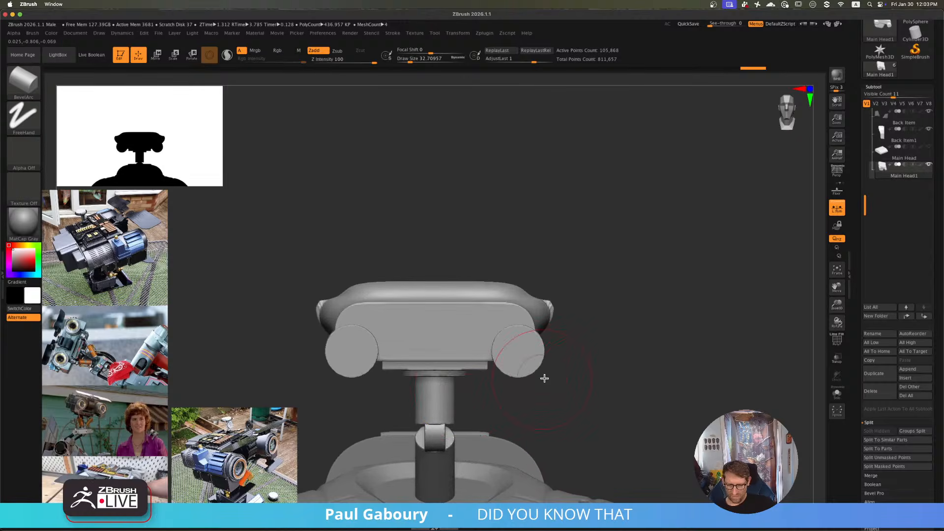
{"action": "key", "text": "s"}
{"action": "left_click_drag", "start_coordinate": [577, 377], "coordinate": [569, 376]}
{"action": "mouse_move", "coordinate": [457, 376]}
{"action": "right_mouse_down", "text": "alt"}
{"action": "mouse_move", "coordinate": [454, 357]}
{"action": "mouse_move", "coordinate": [489, 356]}
{"action": "mouse_move", "coordinate": [516, 396]}
{"action": "right_mouse_up", "text": "alt"}
{"action": "key", "text": "shift+f"}
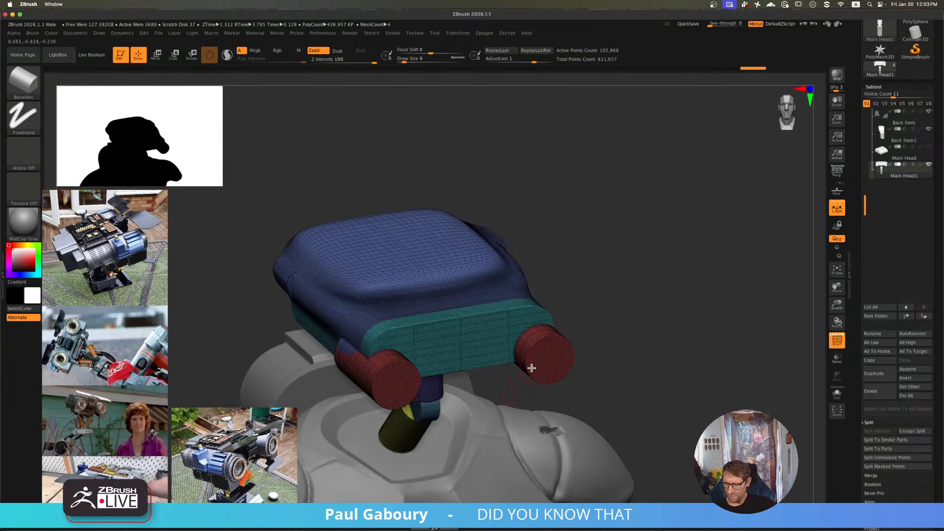
- Isolate the head's upper and lower shell groups, merge them into one polygroup, and show the whole subtool unmasked
{"action": "right_click_drag", "start_coordinate": [657, 380], "coordinate": [669, 377]}
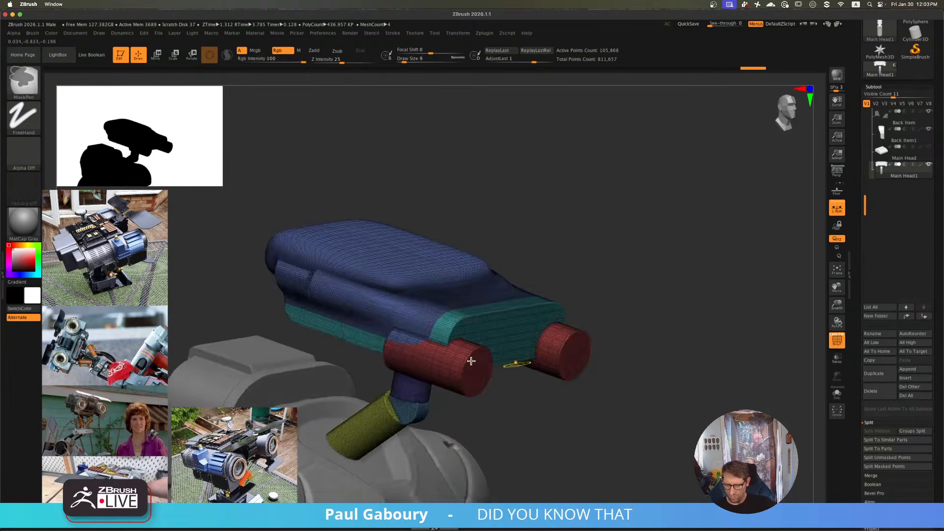
{"action": "right_click_drag", "start_coordinate": [472, 360], "coordinate": [521, 386], "text": "ctrl"}
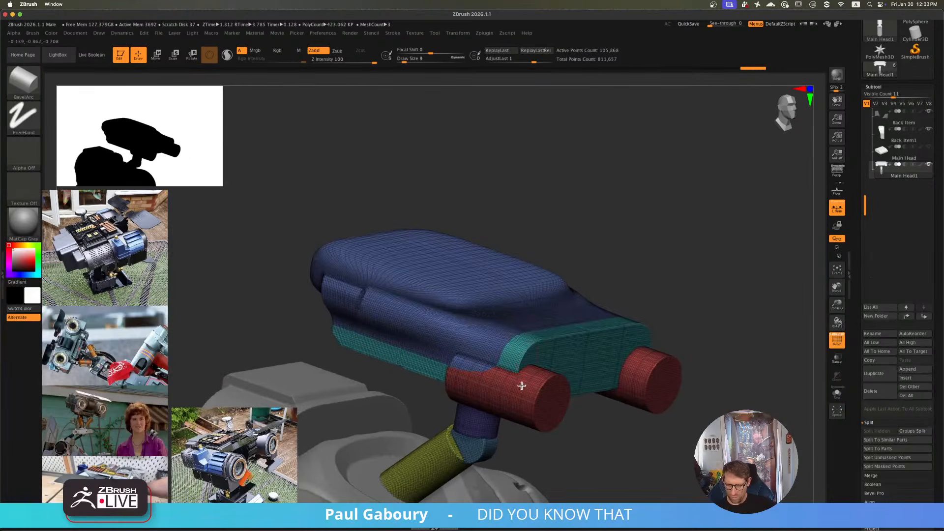
{"action": "left_click", "coordinate": [519, 336], "text": "ctrl+shift"}
{"action": "left_click", "coordinate": [668, 289], "text": "ctrl+shift"}
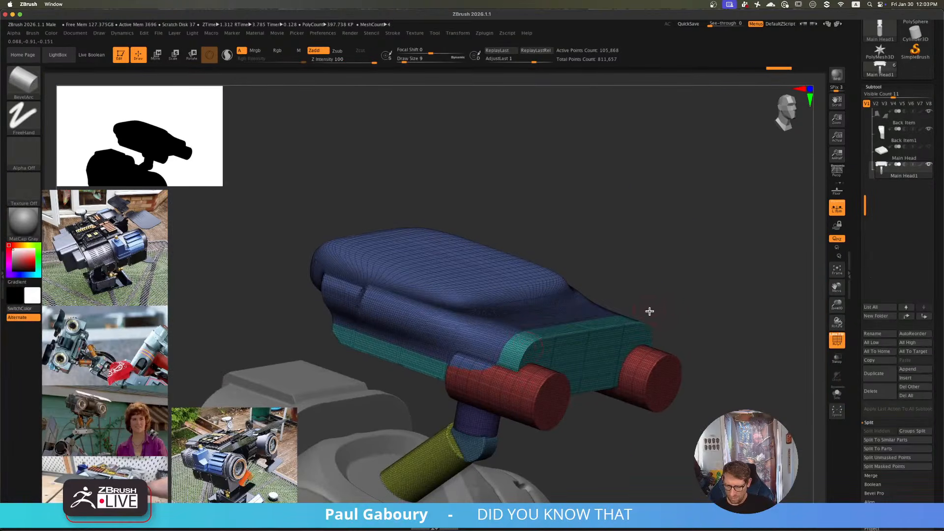
{"action": "right_click_drag", "start_coordinate": [649, 312], "coordinate": [658, 310]}
{"action": "key", "text": "ctrl+shift+z"}
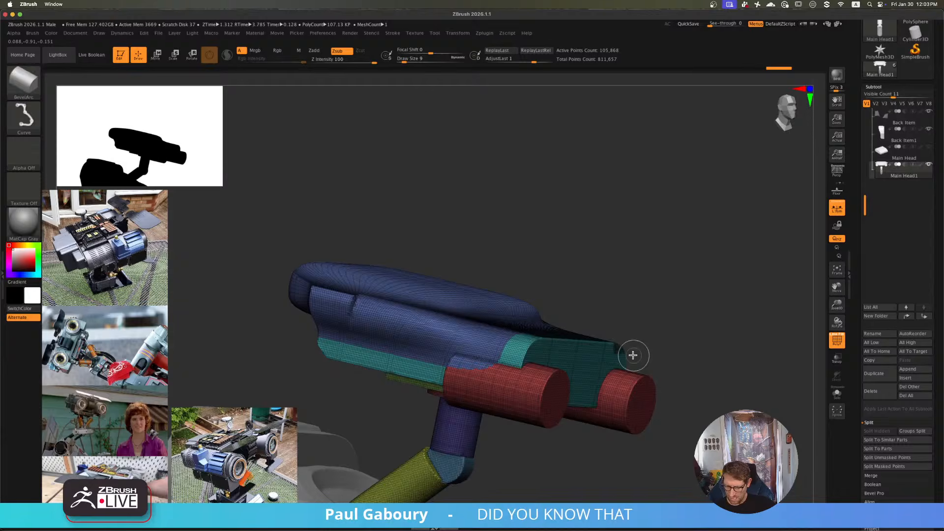
{"action": "left_click", "coordinate": [615, 339], "text": "ctrl+shift"}
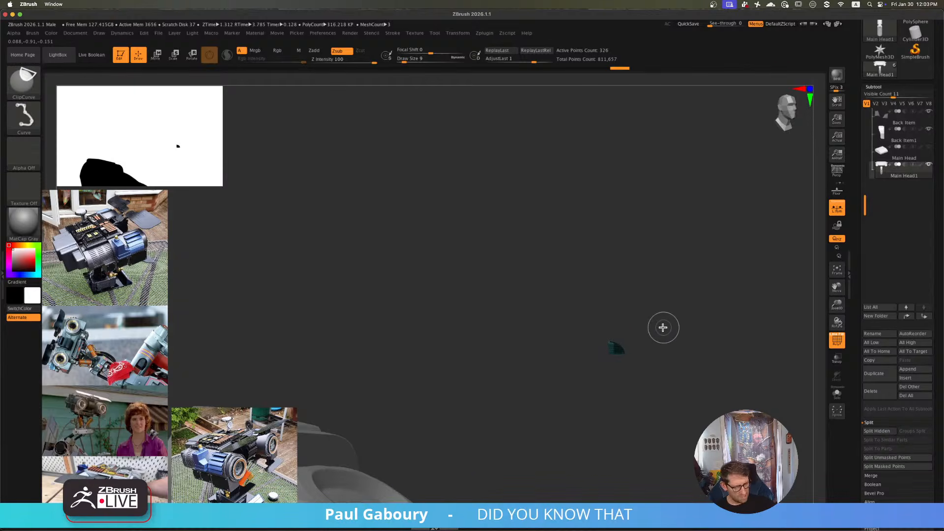
{"action": "left_click", "coordinate": [663, 329], "text": "ctrl+shift"}
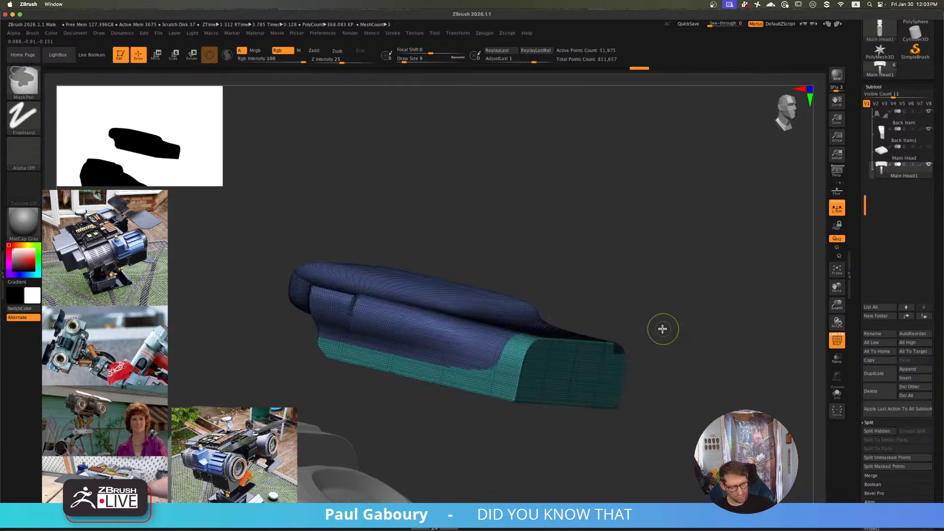
{"action": "key", "text": "ctrl+w"}
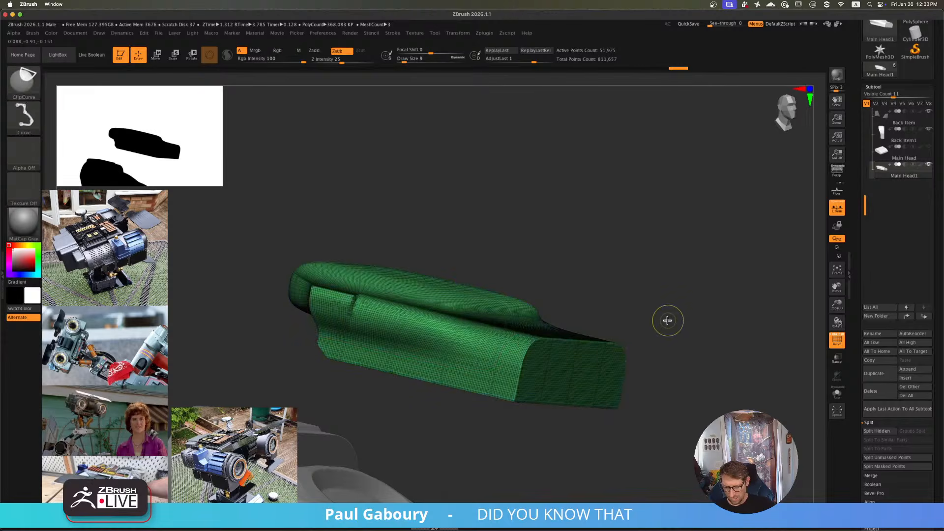
{"action": "left_click", "coordinate": [669, 320], "text": "ctrl+shift"}
{"action": "left_click_drag", "start_coordinate": [682, 292], "coordinate": [707, 347], "text": "ctrl"}
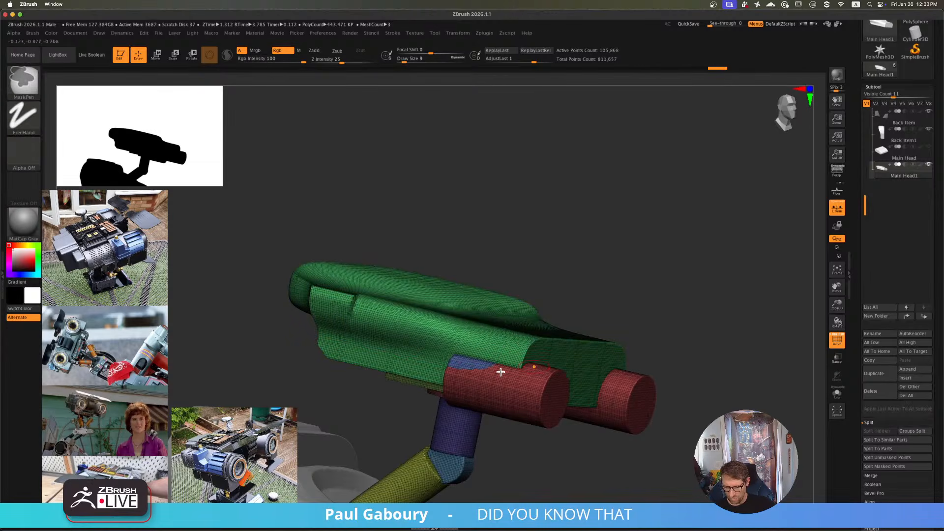
- Isolate the two front cylinders with their stray surface patch, assign them one polygroup, unhide everything, and hide the wireframe
{"action": "left_click", "coordinate": [477, 370], "text": "ctrl+shift"}
{"action": "mouse_move", "coordinate": [680, 315]}
{"action": "left_mouse_down"}
{"action": "mouse_move", "coordinate": [683, 348]}
{"action": "mouse_move", "coordinate": [692, 327]}
{"action": "left_mouse_up"}
{"action": "left_click", "coordinate": [654, 363], "text": "ctrl+shift"}
{"action": "left_click_drag", "start_coordinate": [624, 406], "coordinate": [584, 314], "text": "ctrl+shift"}
{"action": "key", "text": "ctrl+w"}
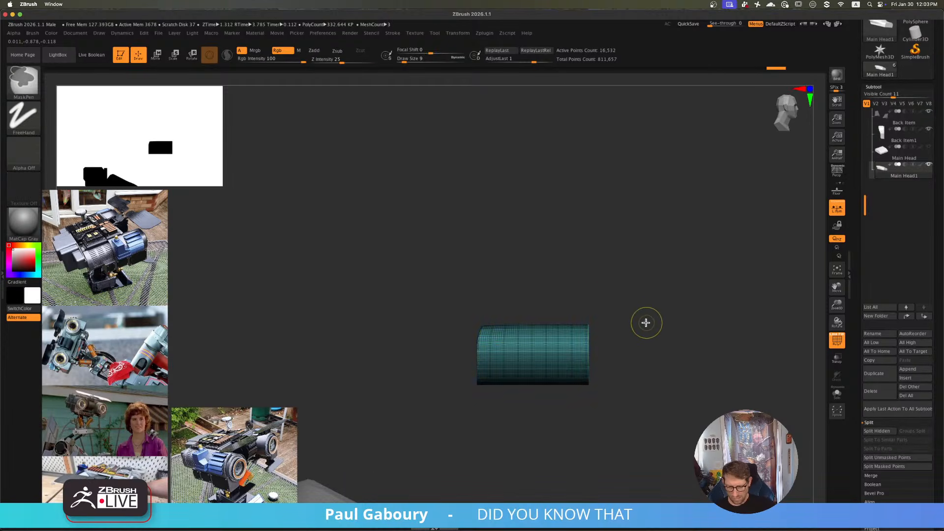
{"action": "left_click", "coordinate": [646, 320], "text": "ctrl+shift"}
{"action": "mouse_move", "coordinate": [650, 329]}
{"action": "left_mouse_down"}
{"action": "mouse_move", "coordinate": [658, 311]}
{"action": "mouse_move", "coordinate": [639, 341]}
{"action": "mouse_move", "coordinate": [645, 307]}
{"action": "mouse_move", "coordinate": [637, 357]}
{"action": "mouse_move", "coordinate": [629, 351]}
{"action": "left_mouse_up"}
{"action": "key", "text": "shift+f"}
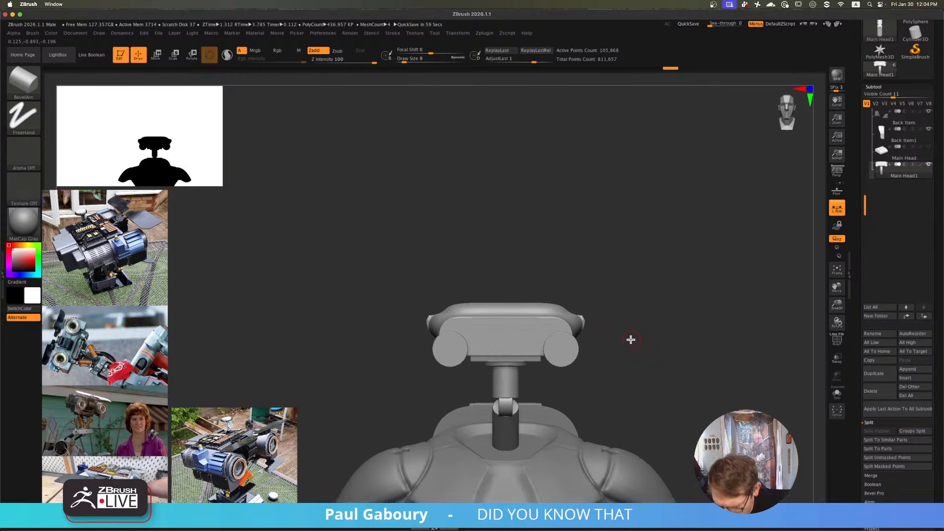
- Mask everything except the two front cylinders and center the transform gizmo on the unmasked geometry in front view
{"action": "right_click_drag", "start_coordinate": [559, 352], "coordinate": [585, 355], "text": "ctrl"}
{"action": "key", "text": "w"}
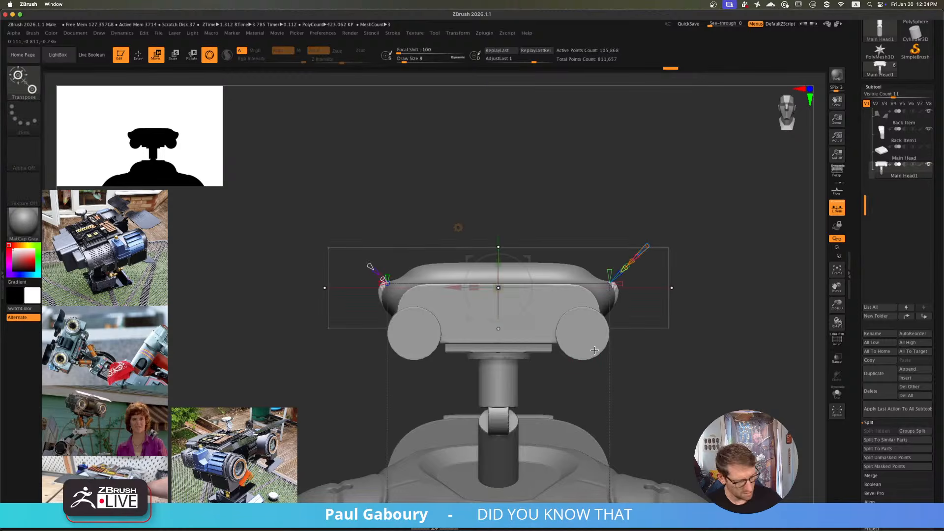
{"action": "key", "text": "w"}
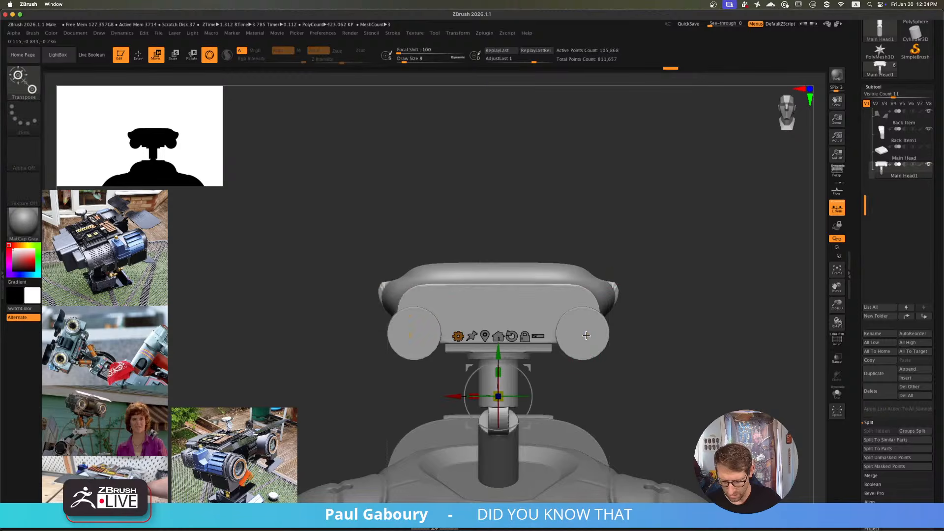
{"action": "left_click", "coordinate": [585, 336], "text": "ctrl"}
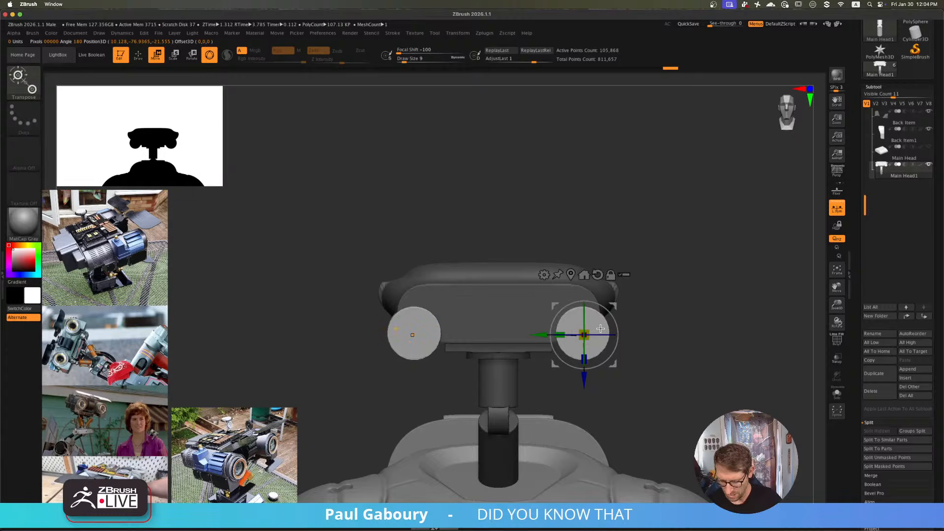
{"action": "left_click", "coordinate": [573, 274]}
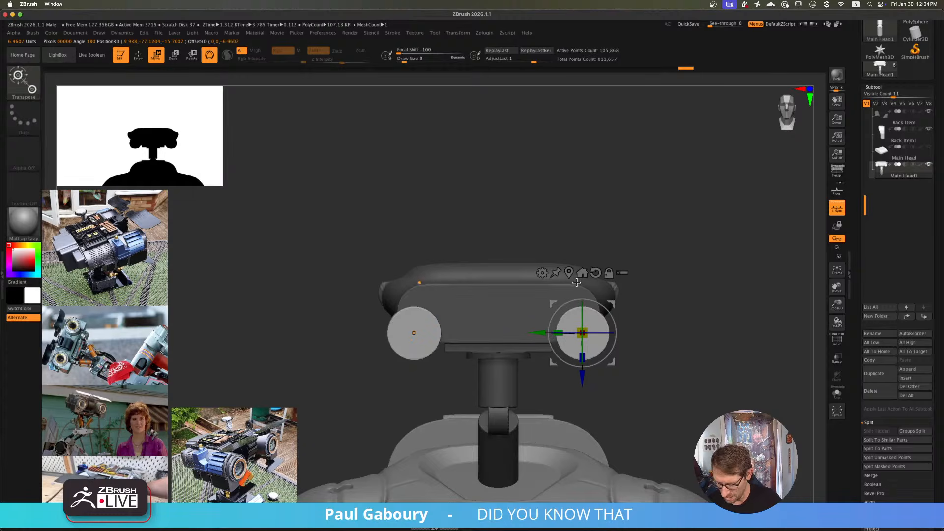
- Rotate the gizmo to align with the front cylinders' axis and replace them with Cylinder 3D primitives
{"action": "left_click", "coordinate": [542, 273]}
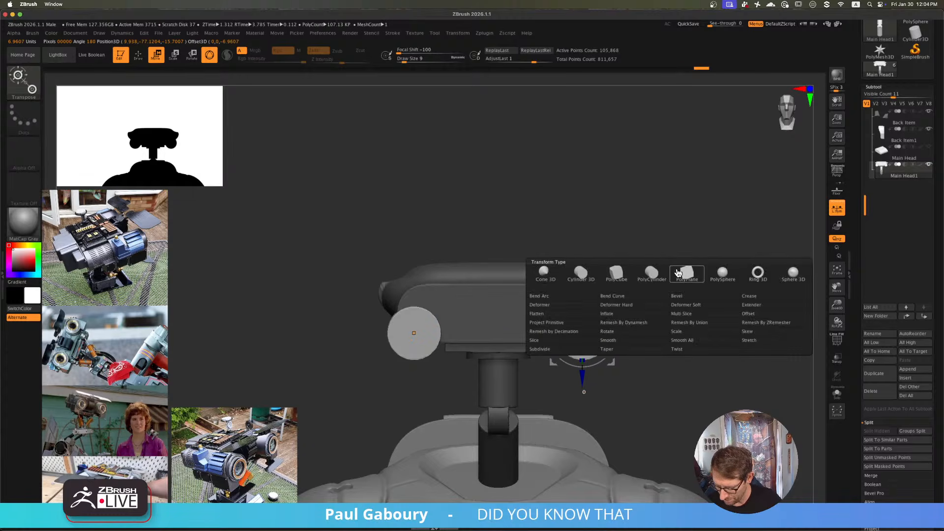
{"action": "left_click", "coordinate": [580, 281]}
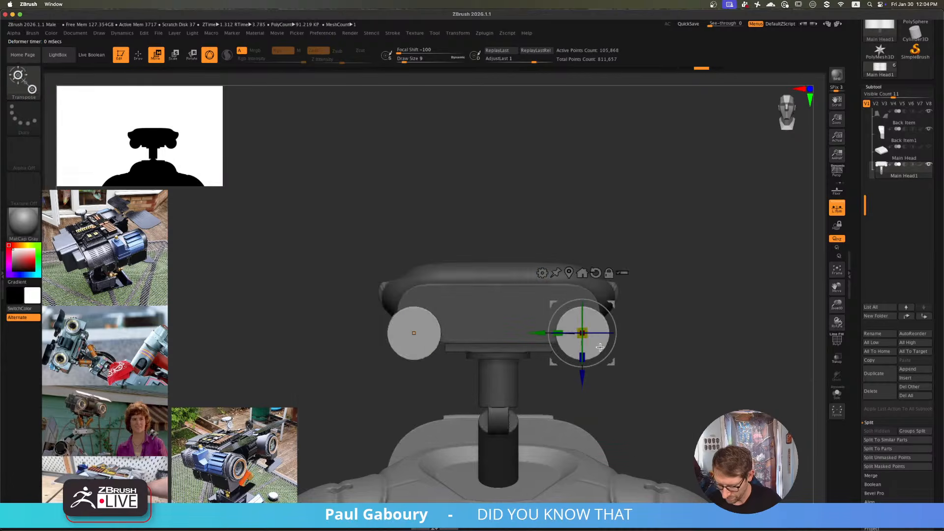
{"action": "right_click_drag", "start_coordinate": [570, 342], "coordinate": [605, 344]}
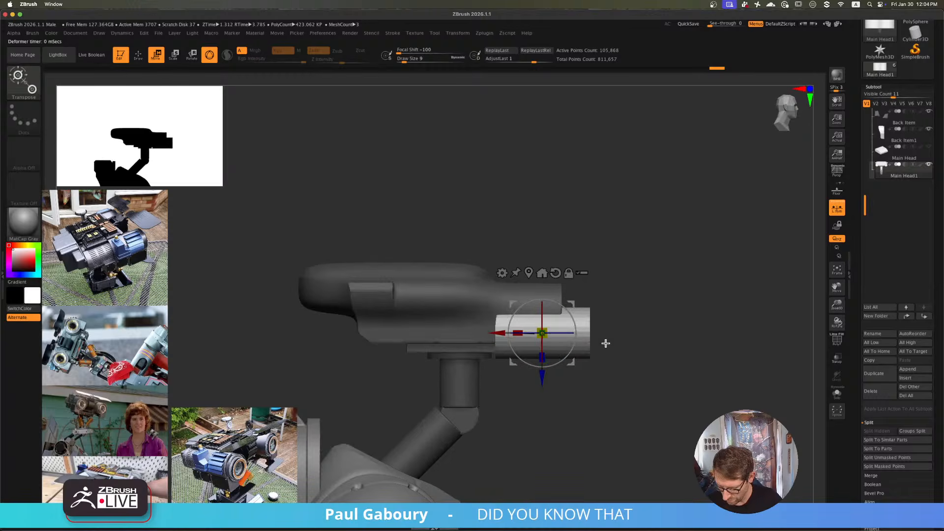
{"action": "left_click_drag", "start_coordinate": [569, 353], "coordinate": [587, 308], "text": "alt"}
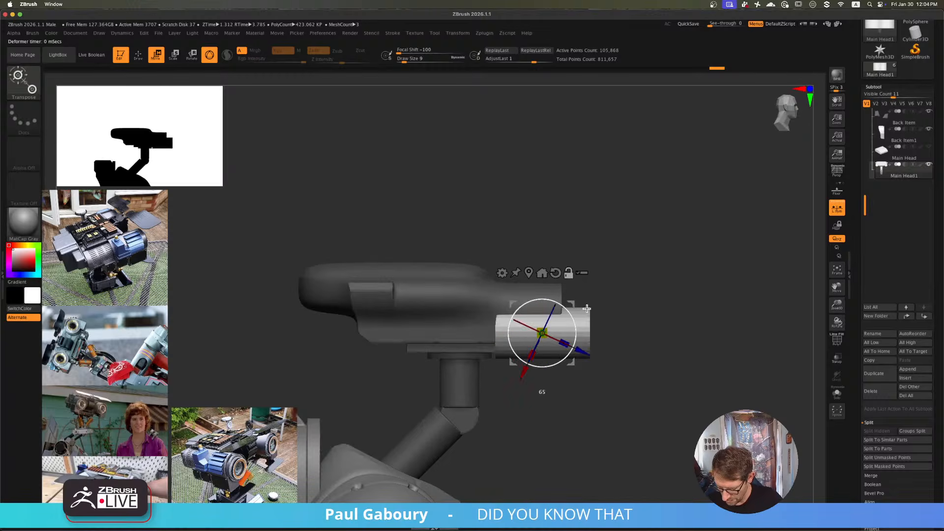
{"action": "left_click", "coordinate": [503, 274]}
{"action": "left_click", "coordinate": [558, 285]}
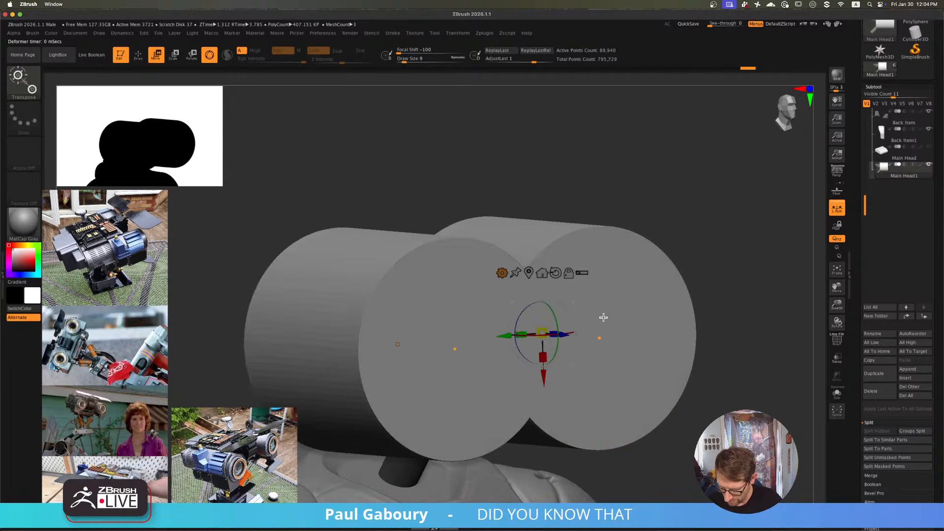
- Scale the oversized cylinder primitives down in front view to the diameter of the head's original front cylinders
{"action": "right_click_drag", "start_coordinate": [622, 326], "coordinate": [629, 317], "text": "shift"}
{"action": "left_click_drag", "start_coordinate": [586, 332], "coordinate": [486, 272]}
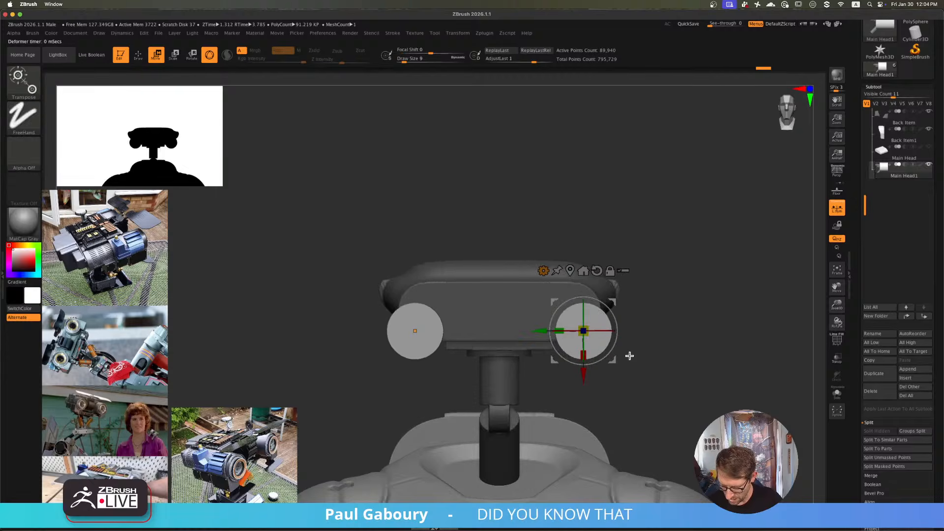
{"action": "right_click_drag", "start_coordinate": [630, 356], "coordinate": [622, 346], "text": "ctrl"}
{"action": "right_click_drag", "start_coordinate": [623, 346], "coordinate": [621, 372]}
{"action": "mouse_move", "coordinate": [589, 348]}
{"action": "left_mouse_down"}
{"action": "mouse_move", "coordinate": [561, 356]}
{"action": "mouse_move", "coordinate": [612, 349]}
{"action": "mouse_move", "coordinate": [567, 353]}
{"action": "mouse_move", "coordinate": [583, 363]}
{"action": "left_mouse_up"}
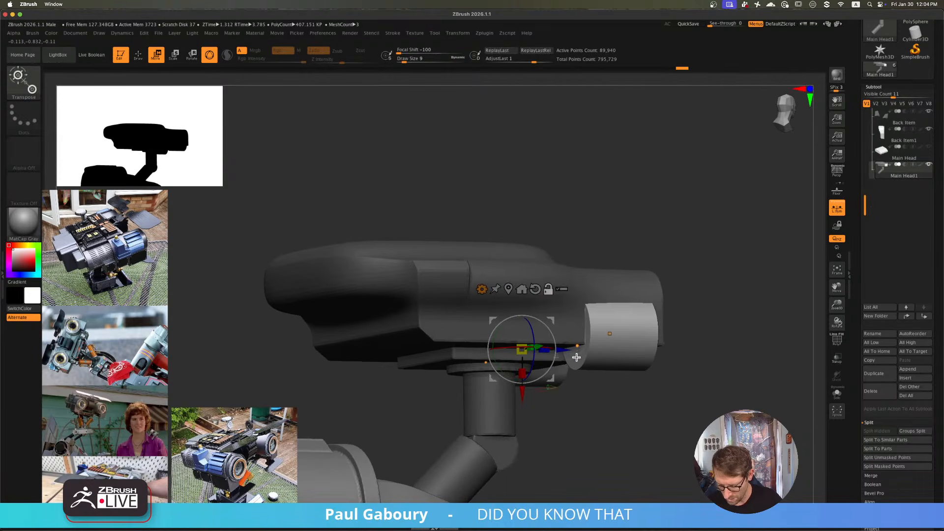
- Select the shortened cylinder pair in side view and slide it forward until it protrudes past the head's front edge
{"action": "left_click", "coordinate": [577, 346], "text": "alt"}
{"action": "right_click_drag", "start_coordinate": [580, 348], "coordinate": [609, 359], "text": "shift"}
{"action": "left_click", "coordinate": [621, 333], "text": "alt"}
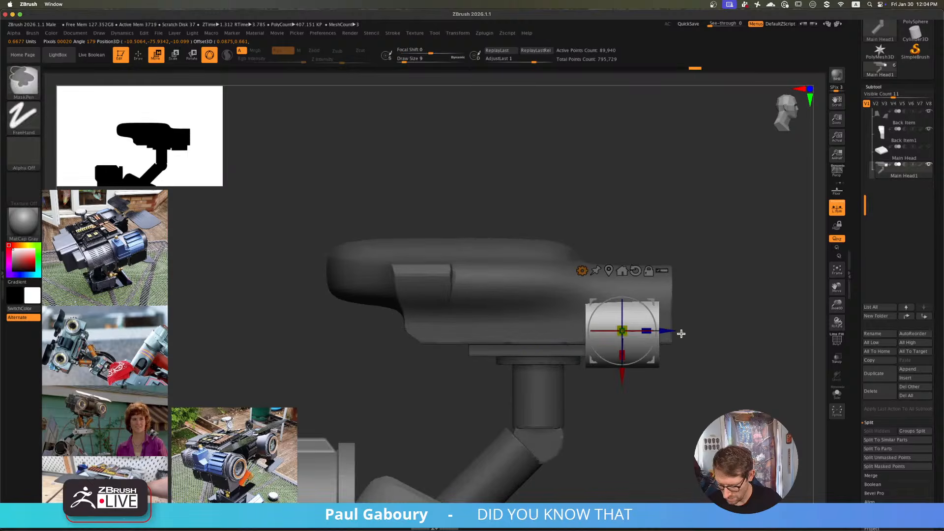
{"action": "left_click_drag", "start_coordinate": [690, 333], "coordinate": [636, 349], "text": "alt"}
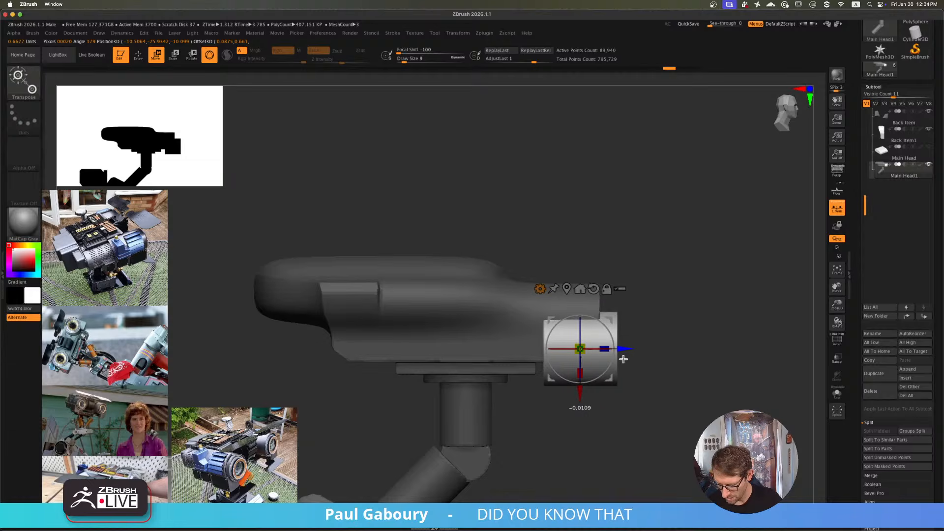
- Adjust the cylinders' diameter, raise them slightly under the head's front corners in front view, and lengthen them in side view
{"action": "mouse_move", "coordinate": [665, 339]}
{"action": "right_mouse_down", "text": "alt"}
{"action": "mouse_move", "coordinate": [647, 354]}
{"action": "mouse_move", "coordinate": [674, 347]}
{"action": "right_mouse_up", "text": "alt"}
{"action": "mouse_move", "coordinate": [679, 347]}
{"action": "right_mouse_down"}
{"action": "mouse_move", "coordinate": [643, 353]}
{"action": "mouse_move", "coordinate": [680, 337]}
{"action": "right_mouse_up"}
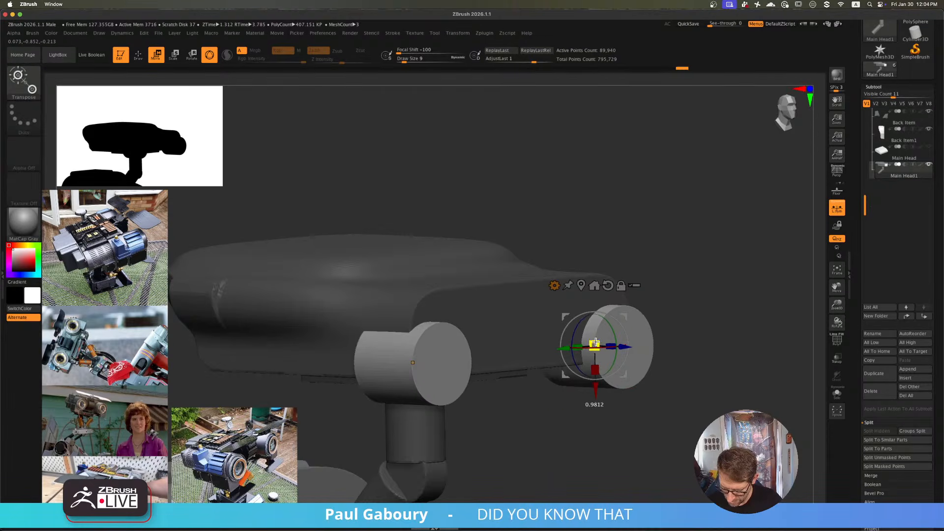
{"action": "right_click_drag", "start_coordinate": [583, 341], "coordinate": [644, 343], "text": "shift"}
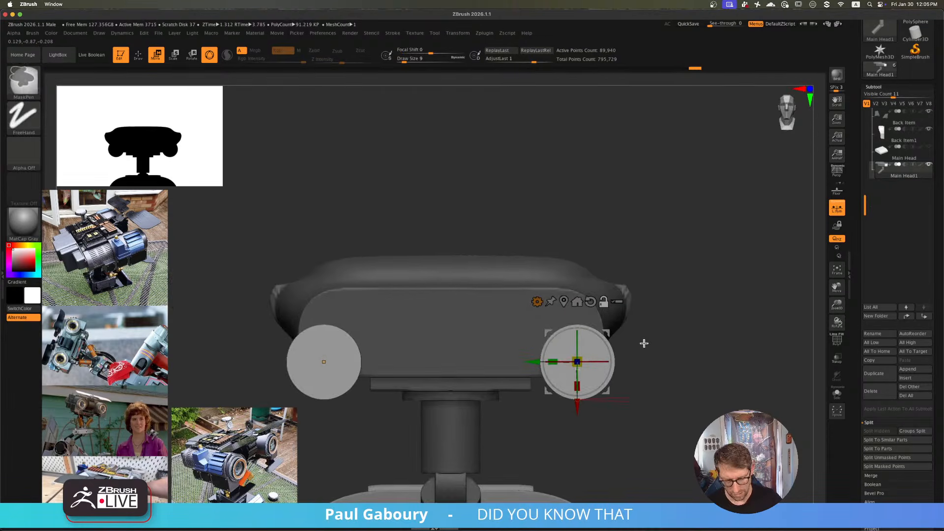
{"action": "left_click_drag", "start_coordinate": [606, 391], "coordinate": [610, 377]}
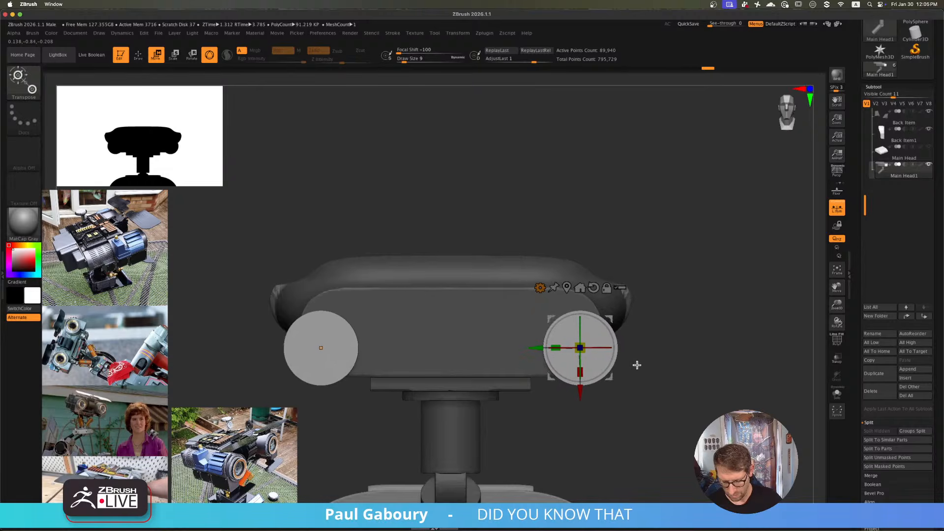
{"action": "mouse_move", "coordinate": [636, 365]}
{"action": "right_mouse_down", "text": "ctrl"}
{"action": "mouse_move", "coordinate": [662, 354]}
{"action": "mouse_move", "coordinate": [631, 355]}
{"action": "mouse_move", "coordinate": [643, 375]}
{"action": "right_mouse_up", "text": "ctrl"}
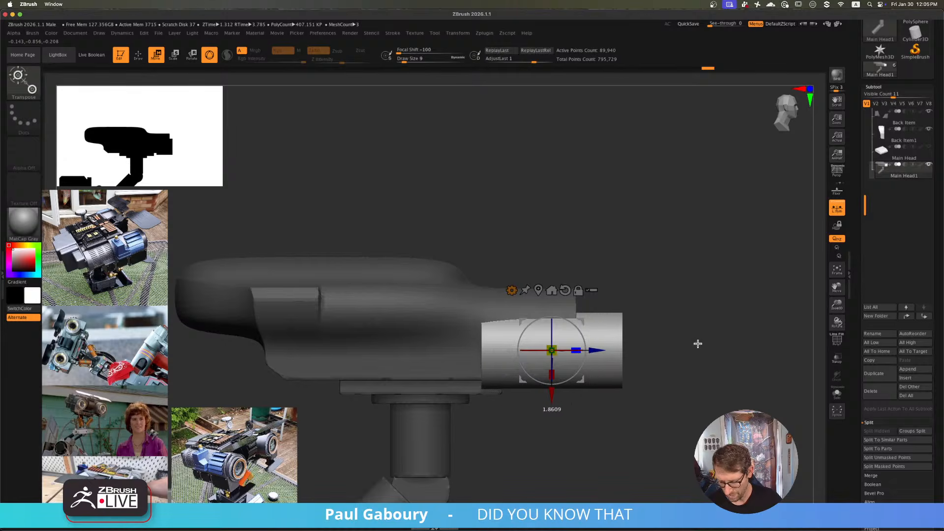
- Add smaller inset discs to the front ends of both cylinders and slide them back slightly into the cylinder faces
{"action": "right_click_drag", "start_coordinate": [687, 343], "coordinate": [601, 300]}
{"action": "left_click_drag", "start_coordinate": [601, 300], "coordinate": [533, 318], "text": "ctrl"}
{"action": "right_click_drag", "start_coordinate": [621, 357], "coordinate": [635, 279]}
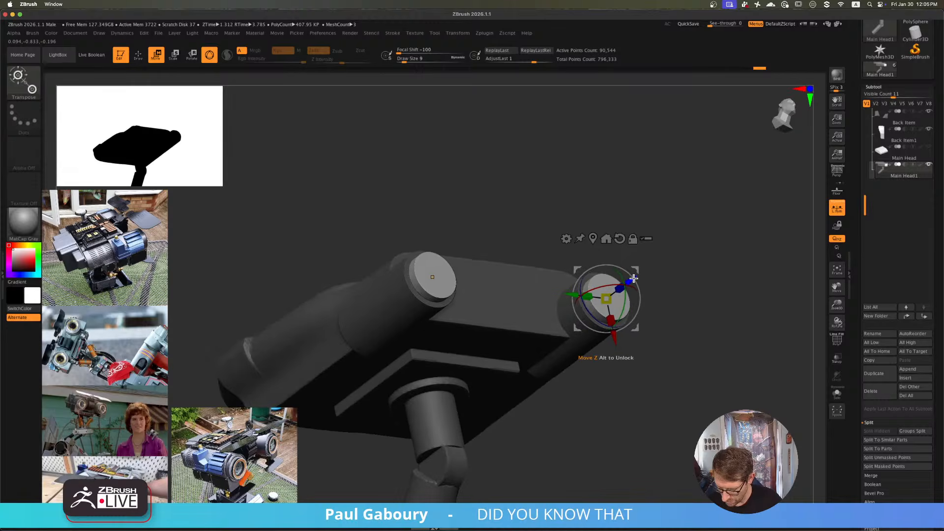
{"action": "left_click_drag", "start_coordinate": [632, 279], "coordinate": [627, 281]}
{"action": "right_click_drag", "start_coordinate": [640, 280], "coordinate": [586, 365], "text": "ctrl"}
{"action": "mouse_move", "coordinate": [568, 316]}
{"action": "right_mouse_down", "text": "alt"}
{"action": "mouse_move", "coordinate": [589, 331]}
{"action": "mouse_move", "coordinate": [580, 280]}
{"action": "right_mouse_up", "text": "alt"}
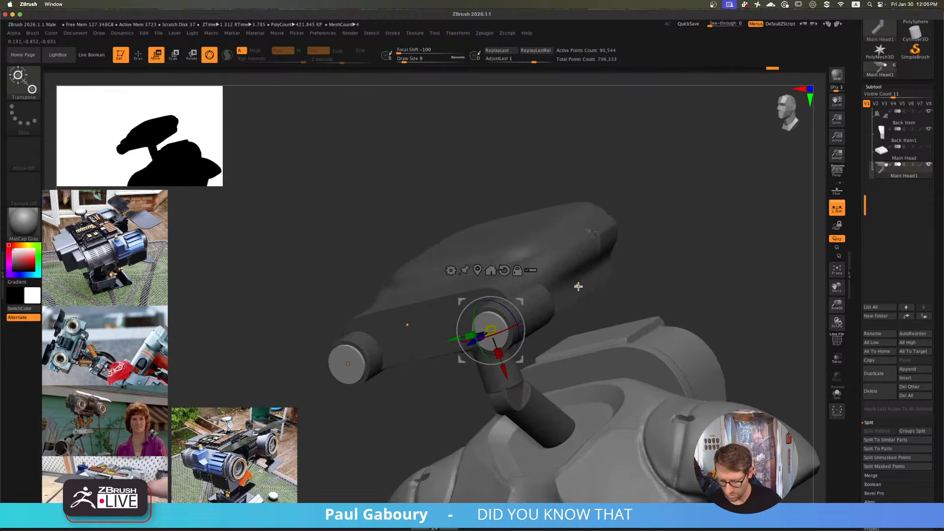
- Clear the mask on the head, display its polygroups and remesh it with DynaMesh
{"action": "key", "text": "q"}
{"action": "right_click_drag", "start_coordinate": [633, 307], "coordinate": [660, 285], "text": "alt"}
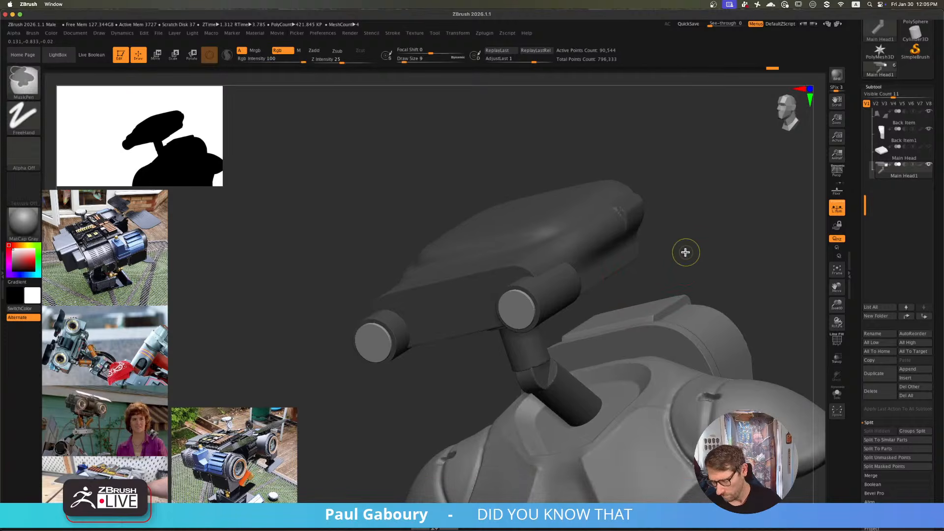
{"action": "left_click", "coordinate": [685, 253], "text": "ctrl"}
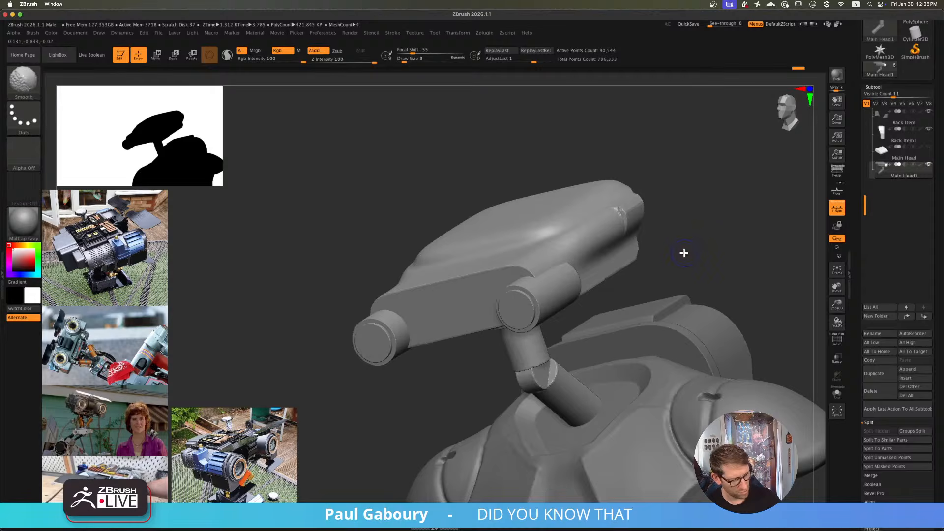
{"action": "key", "text": "shift+f"}
{"action": "left_click_drag", "start_coordinate": [709, 233], "coordinate": [724, 265], "text": "ctrl"}
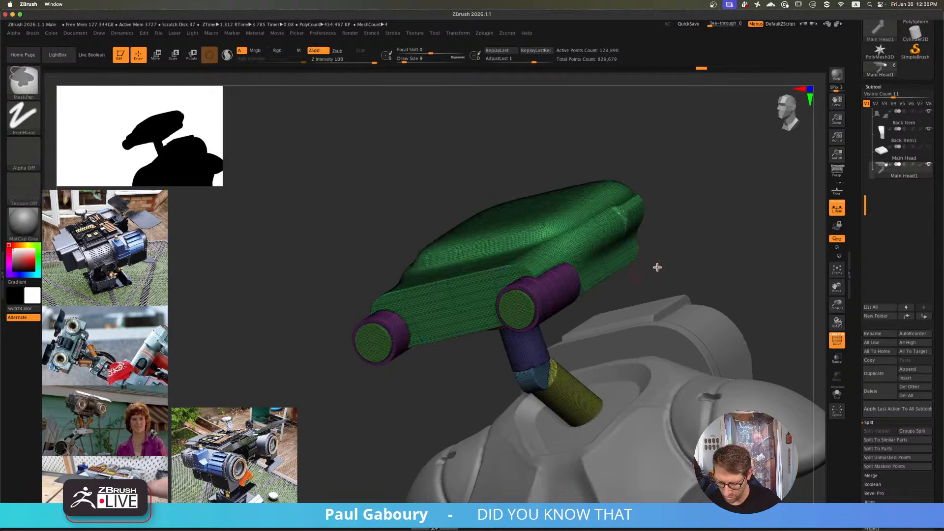
- Isolate the front cylinder and inset disc polygroups in turn to check them, restoring the full head each time
{"action": "right_click_drag", "start_coordinate": [549, 289], "coordinate": [565, 294], "text": "ctrl"}
{"action": "left_click", "coordinate": [564, 295], "text": "ctrl+shift"}
{"action": "left_click", "coordinate": [695, 260], "text": "ctrl+shift"}
{"action": "left_click", "coordinate": [509, 322], "text": "ctrl+shift"}
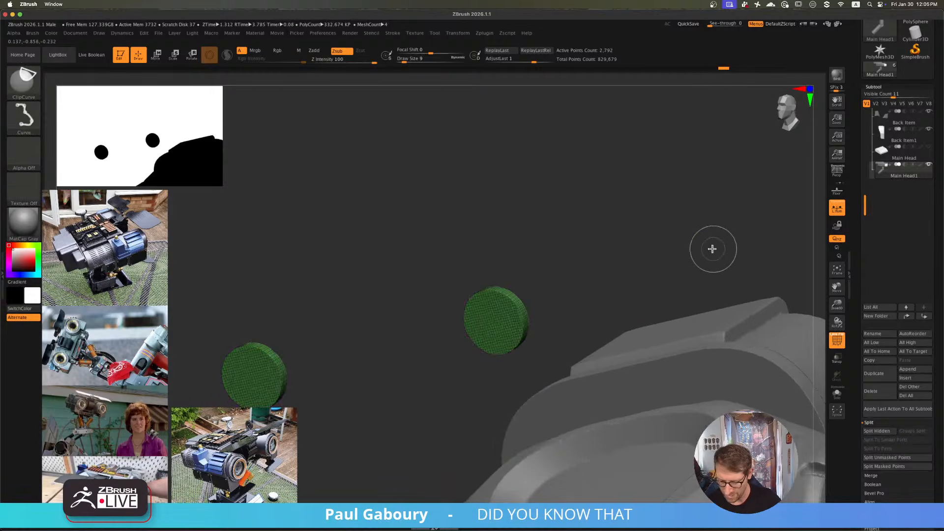
{"action": "left_click", "coordinate": [713, 249], "text": "ctrl+shift"}
{"action": "left_click", "coordinate": [610, 264], "text": "ctrl+shift"}
{"action": "left_click", "coordinate": [714, 241], "text": "ctrl+shift"}
- Isolate the main head body in front view and mask all of it except a strip along the lower centre edge
{"action": "mouse_move", "coordinate": [666, 268]}
{"action": "left_mouse_down"}
{"action": "mouse_move", "coordinate": [576, 314]}
{"action": "mouse_move", "coordinate": [553, 306]}
{"action": "mouse_move", "coordinate": [532, 346]}
{"action": "left_mouse_up"}
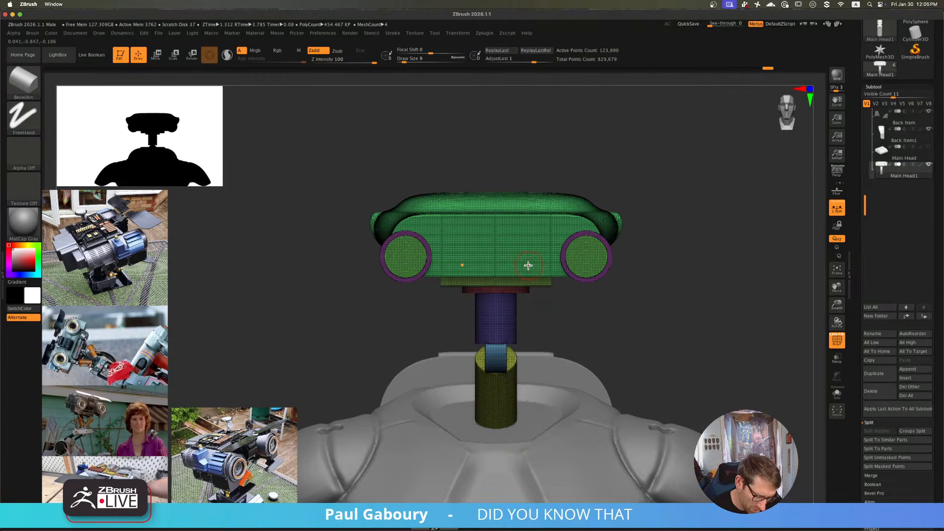
{"action": "key", "text": "ctrl+shift"}
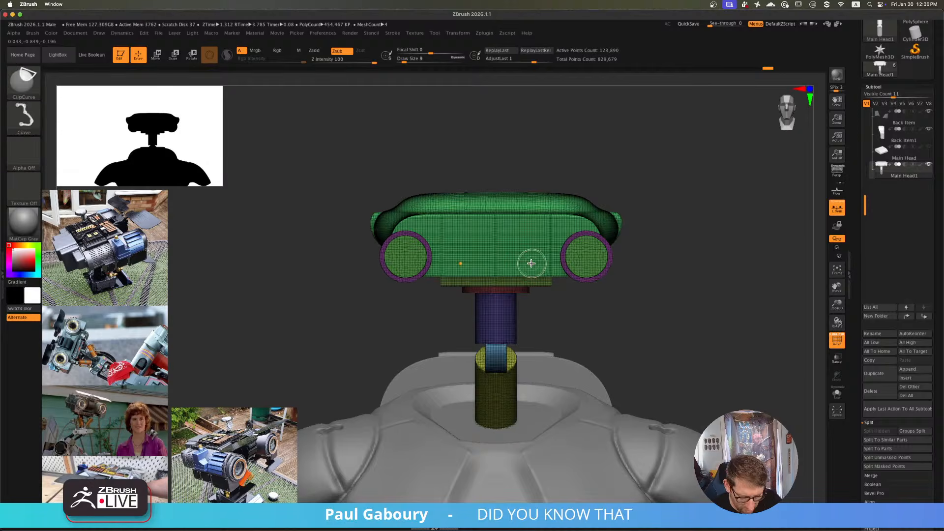
{"action": "left_click", "coordinate": [531, 263], "text": "ctrl+shift"}
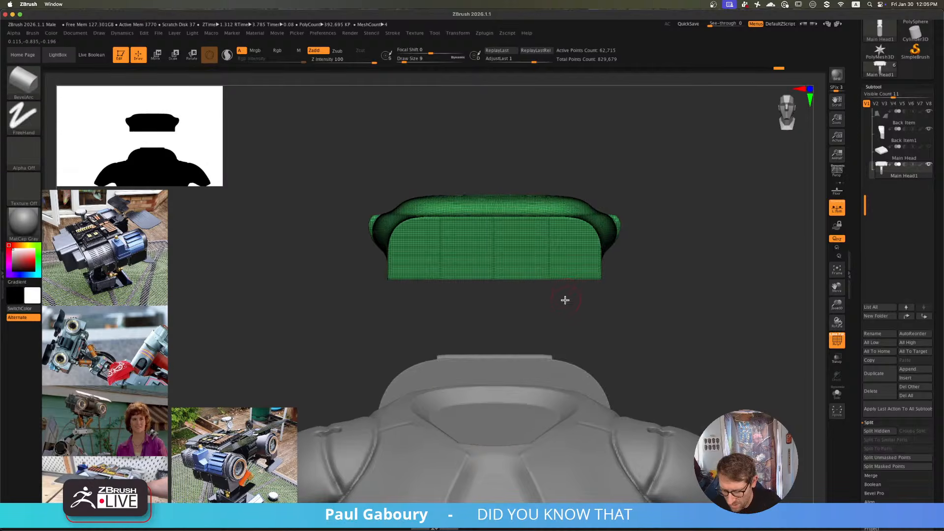
{"action": "mouse_move", "coordinate": [565, 300]}
{"action": "left_mouse_down"}
{"action": "mouse_move", "coordinate": [584, 284]}
{"action": "mouse_move", "coordinate": [565, 310]}
{"action": "left_mouse_up"}
{"action": "key", "text": "ctrl"}
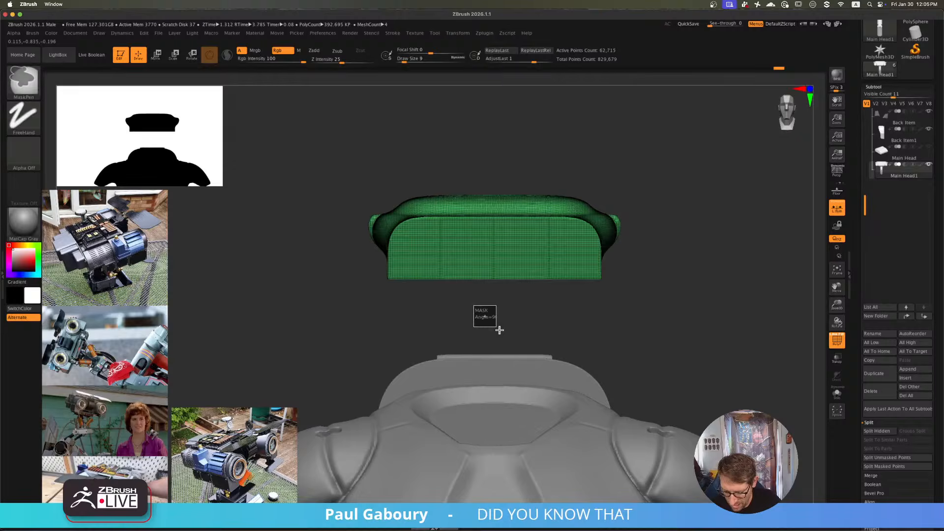
{"action": "mouse_move", "coordinate": [500, 331]}
{"action": "left_mouse_down", "text": "ctrl"}
{"action": "mouse_move", "coordinate": [487, 310]}
{"action": "mouse_move", "coordinate": [544, 323]}
{"action": "mouse_move", "coordinate": [584, 312]}
{"action": "mouse_move", "coordinate": [609, 261]}
{"action": "mouse_move", "coordinate": [615, 279]}
{"action": "mouse_move", "coordinate": [595, 293]}
{"action": "mouse_move", "coordinate": [603, 274]}
{"action": "mouse_move", "coordinate": [612, 284]}
{"action": "mouse_move", "coordinate": [598, 331]}
{"action": "mouse_move", "coordinate": [632, 369]}
{"action": "mouse_move", "coordinate": [694, 337]}
{"action": "mouse_move", "coordinate": [616, 373]}
{"action": "left_mouse_up", "text": "ctrl"}
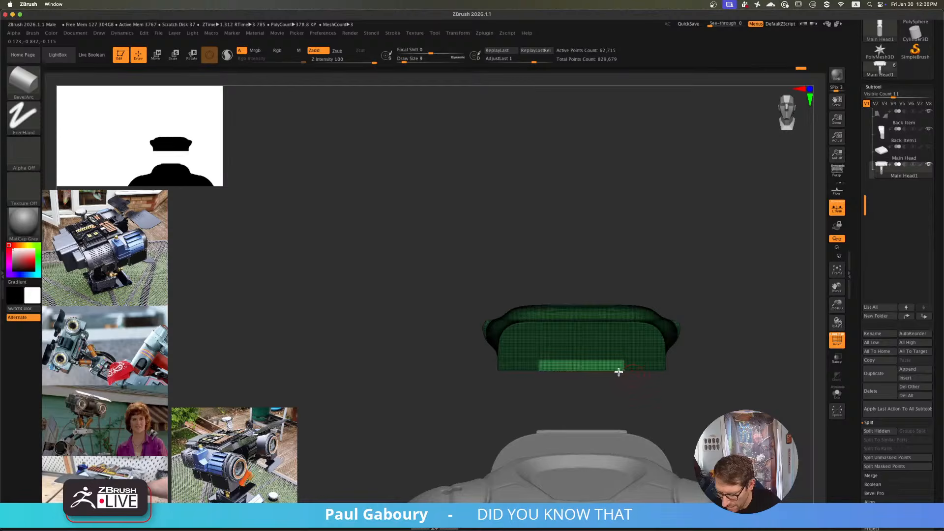
- Try to clip the unmasked strip at the head body's lower edge, and undo the attempt
{"action": "key", "text": "ctrl+shift"}
{"action": "mouse_move", "coordinate": [653, 333]}
{"action": "left_mouse_down", "text": "ctrl+shift"}
{"action": "mouse_move", "coordinate": [337, 333]}
{"action": "mouse_move", "coordinate": [609, 359]}
{"action": "mouse_move", "coordinate": [637, 331]}
{"action": "mouse_move", "coordinate": [613, 344]}
{"action": "mouse_move", "coordinate": [649, 350]}
{"action": "mouse_move", "coordinate": [654, 375]}
{"action": "mouse_move", "coordinate": [634, 369]}
{"action": "mouse_move", "coordinate": [658, 358]}
{"action": "mouse_move", "coordinate": [666, 337]}
{"action": "mouse_move", "coordinate": [699, 329]}
{"action": "mouse_move", "coordinate": [659, 341]}
{"action": "mouse_move", "coordinate": [613, 338]}
{"action": "mouse_move", "coordinate": [635, 320]}
{"action": "mouse_move", "coordinate": [625, 363]}
{"action": "mouse_move", "coordinate": [619, 338]}
{"action": "left_mouse_up", "text": "ctrl+shift"}
{"action": "left_click", "coordinate": [659, 348], "text": "ctrl+shift"}
{"action": "key", "text": "shift+f"}
{"action": "key", "text": "ctrl+z"}
{"action": "key", "text": "ctrl+z"}
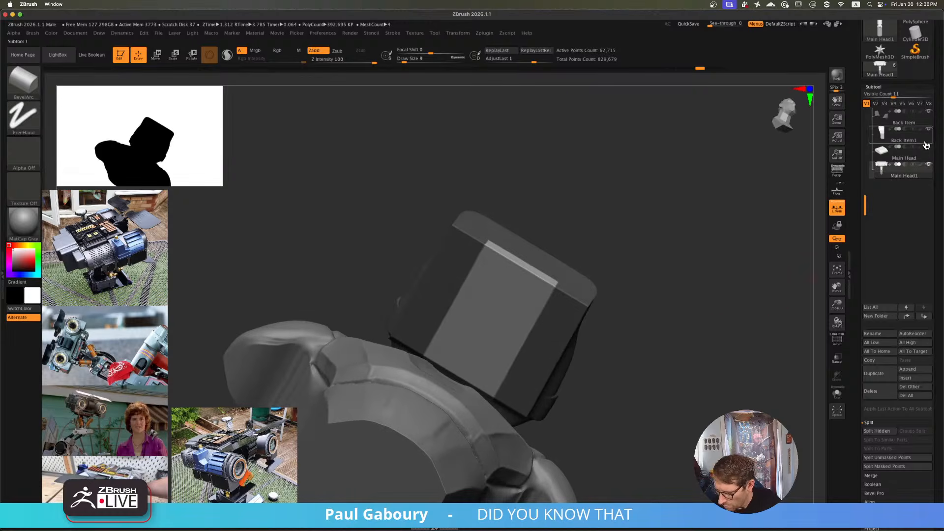
- Hide the Body subtool and align the view to look at the head straight from below
{"action": "left_click_drag", "start_coordinate": [867, 182], "coordinate": [867, 117]}
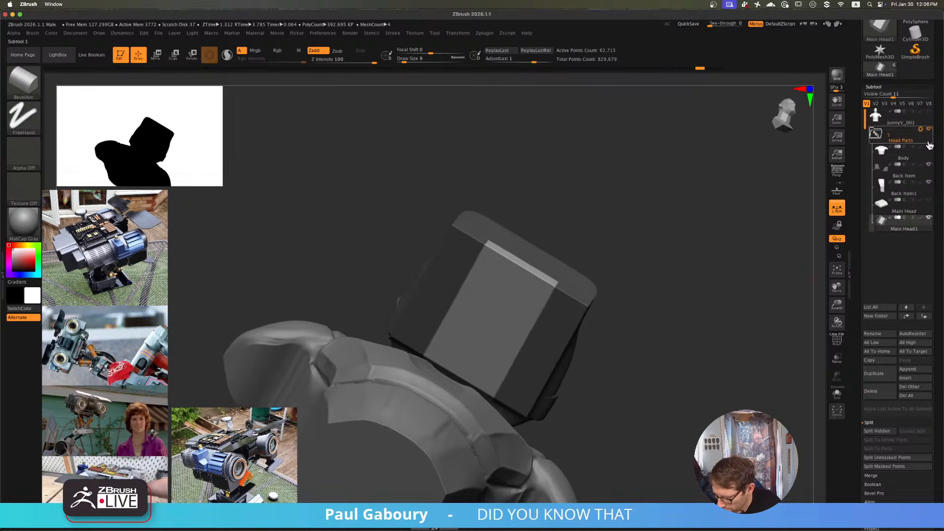
{"action": "left_click", "coordinate": [929, 147]}
{"action": "left_click_drag", "start_coordinate": [660, 303], "coordinate": [664, 319], "text": "shift"}
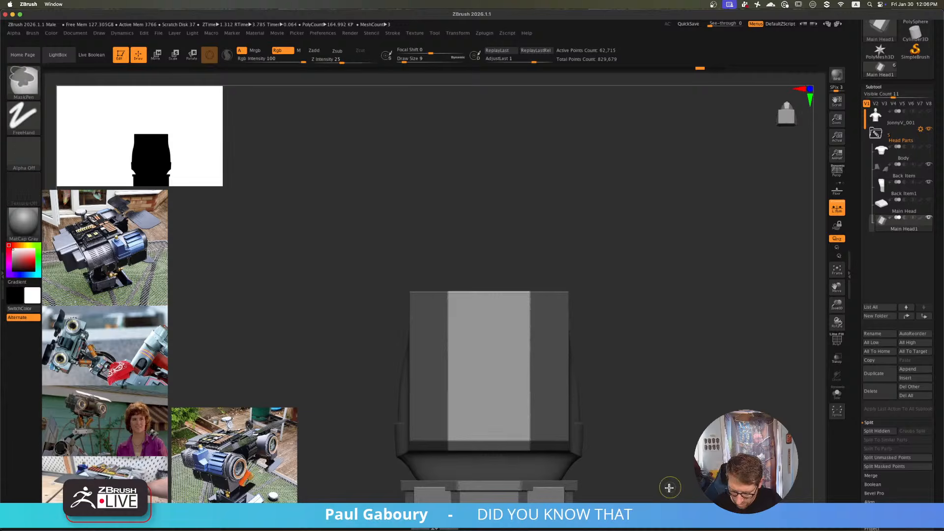
- Try to flatten the unmasked strip upward with ClipCurve across the head body in front view, and show all parts
{"action": "mouse_move", "coordinate": [669, 492]}
{"action": "left_mouse_down", "text": "ctrl+shift"}
{"action": "mouse_move", "coordinate": [338, 392]}
{"action": "mouse_move", "coordinate": [324, 365]}
{"action": "mouse_move", "coordinate": [580, 390]}
{"action": "mouse_move", "coordinate": [571, 426]}
{"action": "mouse_move", "coordinate": [597, 379]}
{"action": "left_mouse_up", "text": "ctrl+shift"}
{"action": "left_click_drag", "start_coordinate": [662, 341], "coordinate": [427, 343], "text": "ctrl+shift"}
{"action": "left_click_drag", "start_coordinate": [357, 344], "coordinate": [357, 344], "text": "ctrl+shift"}
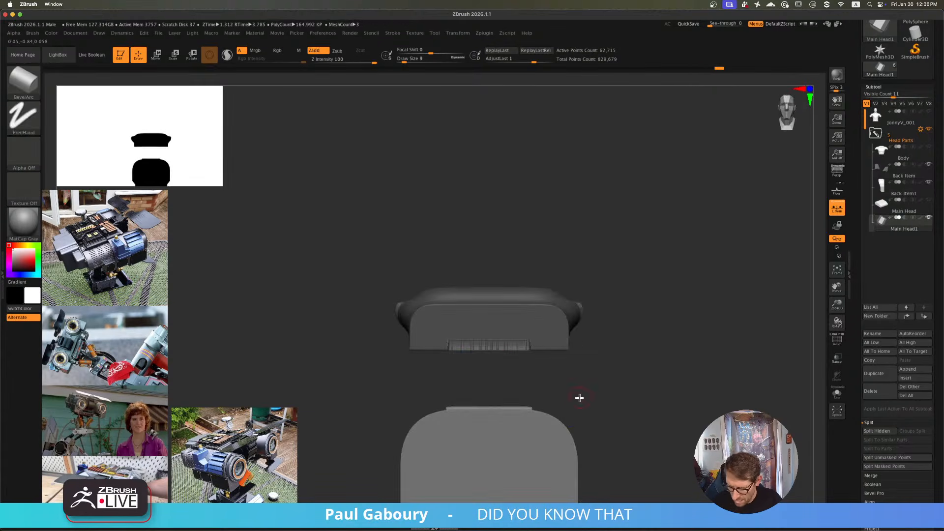
{"action": "mouse_move", "coordinate": [580, 397]}
{"action": "left_mouse_down"}
{"action": "mouse_move", "coordinate": [597, 339]}
{"action": "mouse_move", "coordinate": [652, 367]}
{"action": "mouse_move", "coordinate": [633, 411]}
{"action": "mouse_move", "coordinate": [672, 390]}
{"action": "mouse_move", "coordinate": [679, 374]}
{"action": "mouse_move", "coordinate": [652, 363]}
{"action": "mouse_move", "coordinate": [648, 350]}
{"action": "mouse_move", "coordinate": [656, 396]}
{"action": "mouse_move", "coordinate": [645, 403]}
{"action": "left_mouse_up"}
{"action": "left_click", "coordinate": [652, 367], "text": "ctrl+shift"}
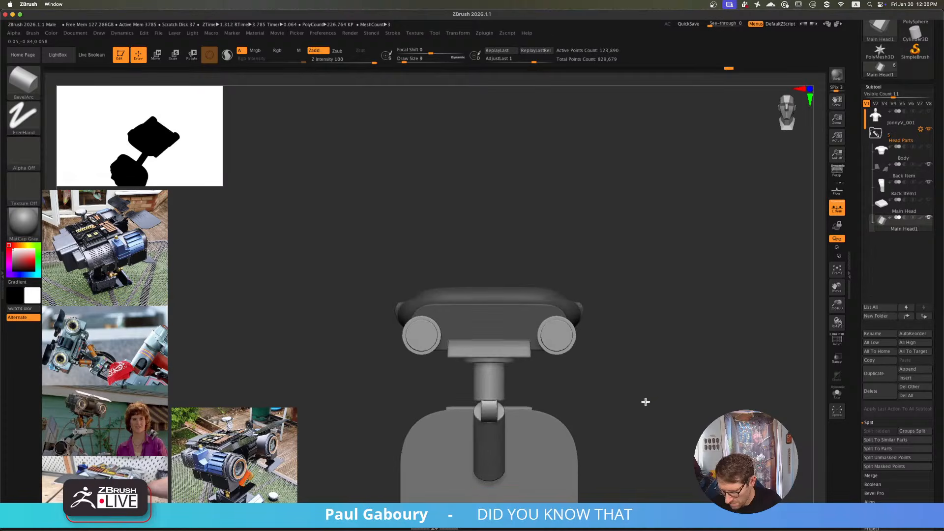
- Undo the clip on the head body's lower strip, remove its mask and bring back all hidden parts
{"action": "right_click_drag", "start_coordinate": [645, 402], "coordinate": [646, 388], "text": "ctrl"}
{"action": "left_click", "coordinate": [646, 388], "text": "ctrl+shift"}
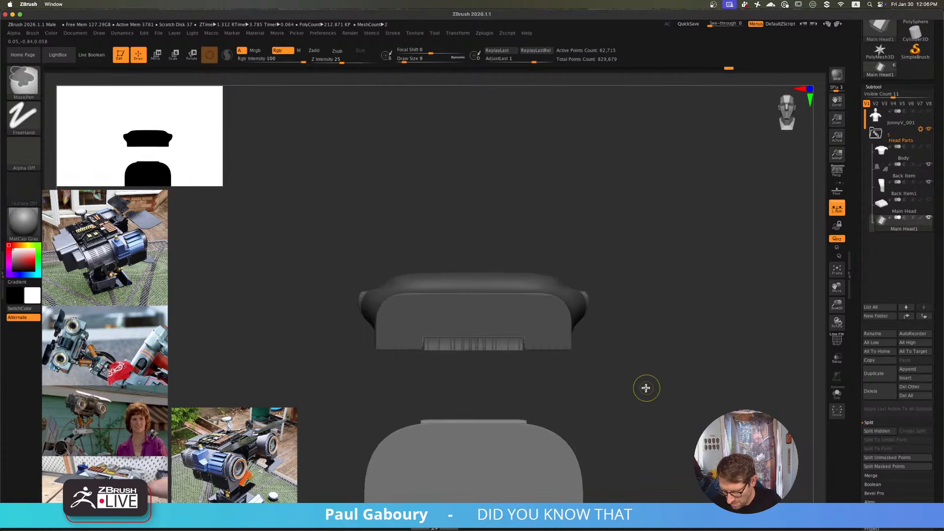
{"action": "left_click", "coordinate": [648, 382], "text": "ctrl"}
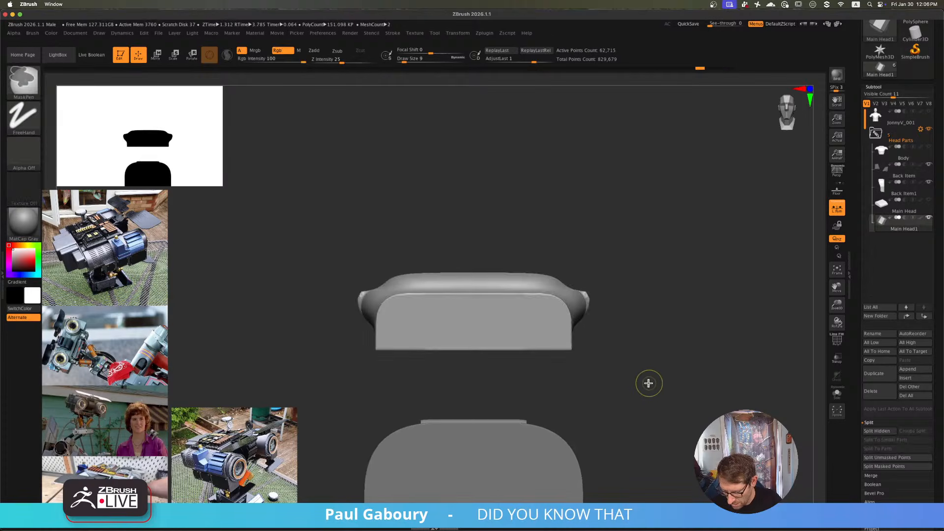
{"action": "left_click", "coordinate": [648, 383], "text": "ctrl+shift"}
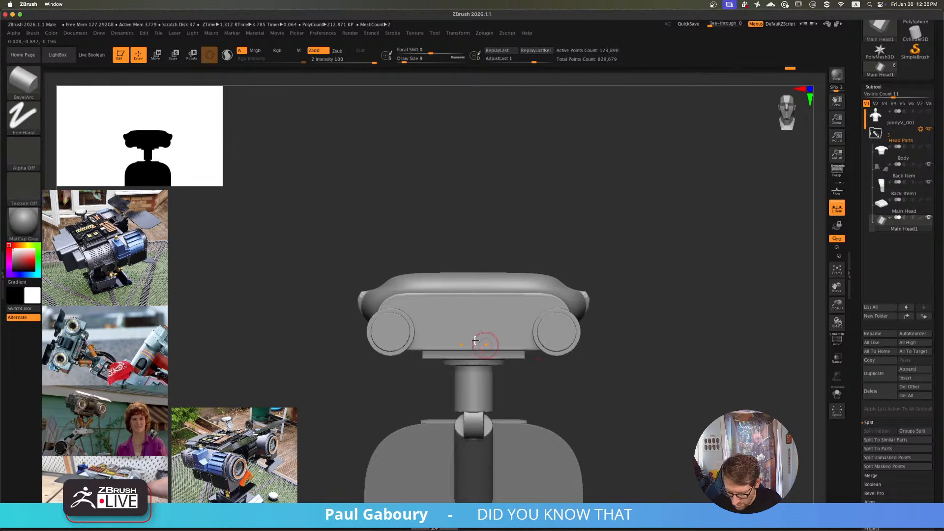
- Try masking a vertical band through the centre of the isolated head body and inverting it with all parts shown
{"action": "key", "text": "shift+f"}
{"action": "left_click", "coordinate": [501, 330], "text": "ctrl+shift"}
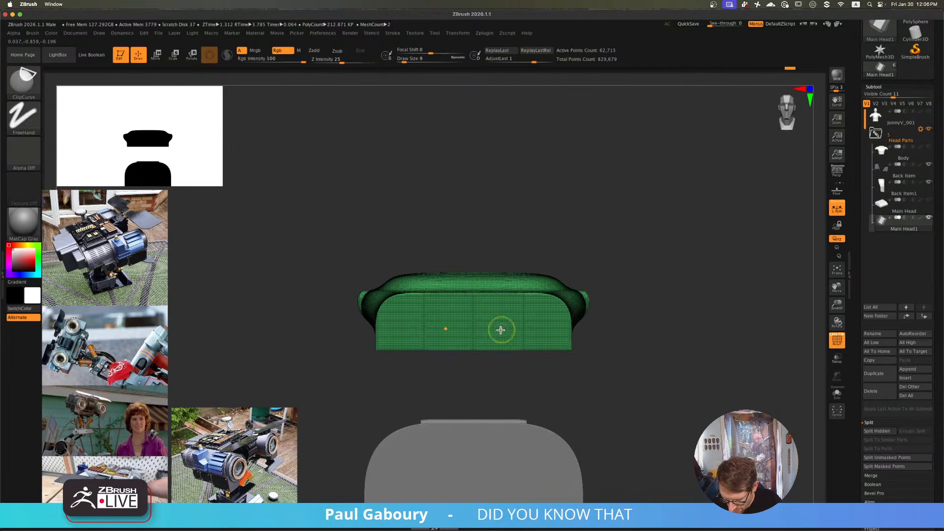
{"action": "left_click_drag", "start_coordinate": [434, 248], "coordinate": [510, 382], "text": "ctrl+shift"}
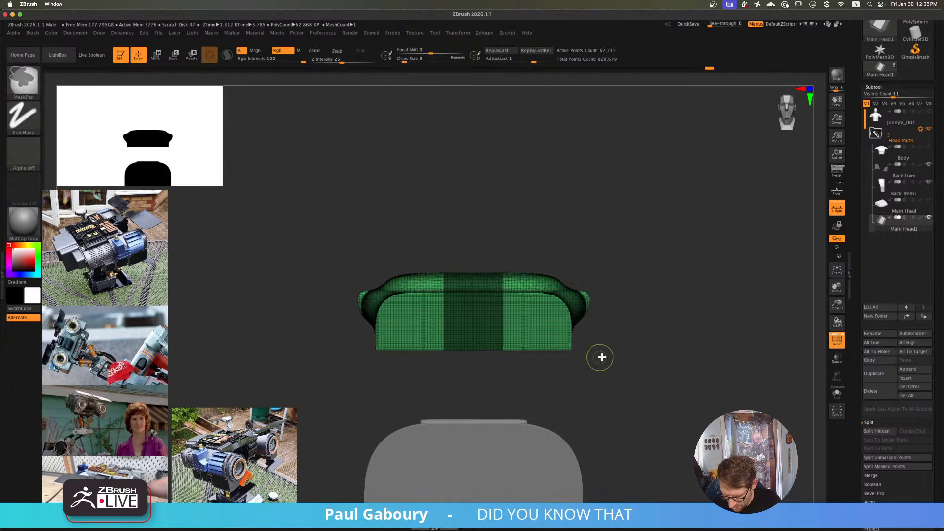
{"action": "left_click", "coordinate": [630, 359], "text": "ctrl+shift"}
{"action": "left_click", "coordinate": [624, 361], "text": "ctrl"}
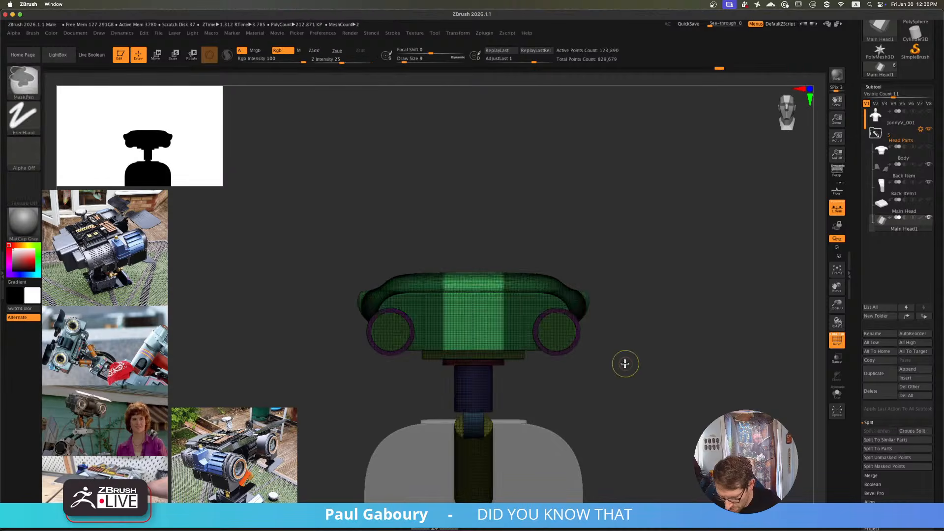
{"action": "mouse_move", "coordinate": [625, 363]}
{"action": "left_mouse_down"}
{"action": "mouse_move", "coordinate": [620, 340]}
{"action": "mouse_move", "coordinate": [623, 386]}
{"action": "left_mouse_up"}
{"action": "key", "text": "shift+f"}
- Isolate the head body, mask a thin strip along its lower centre edge, show all parts and invert the mask
{"action": "left_click", "coordinate": [525, 337], "text": "ctrl+shift"}
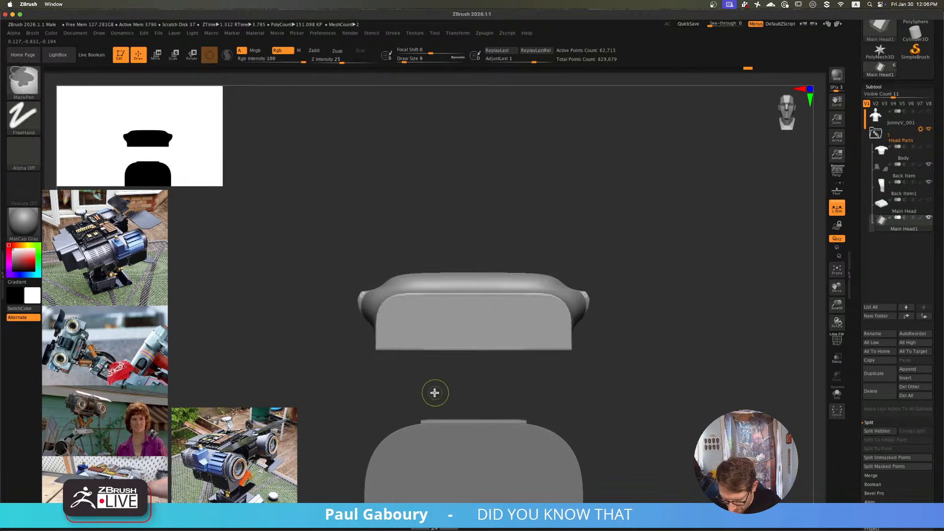
{"action": "left_click_drag", "start_coordinate": [428, 391], "coordinate": [523, 346], "text": "ctrl"}
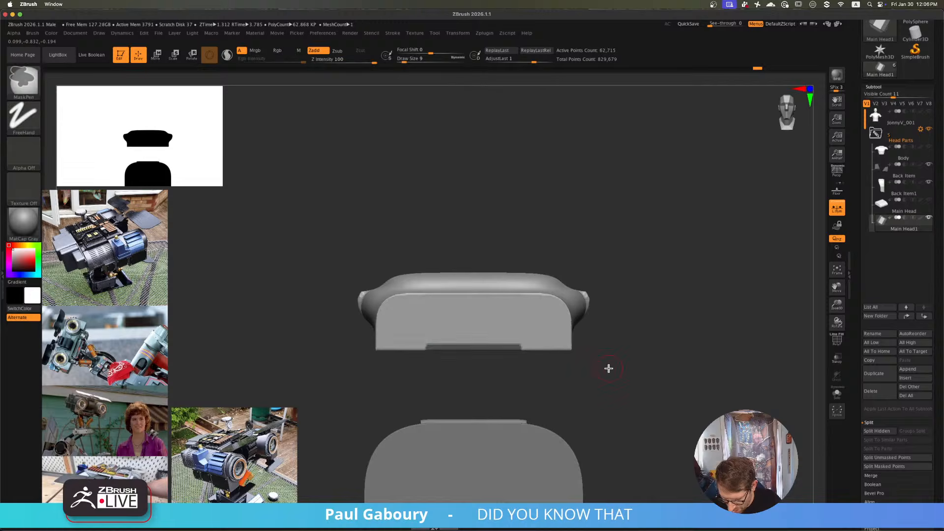
{"action": "left_click", "coordinate": [608, 369], "text": "ctrl+shift"}
{"action": "key", "text": "ctrl"}
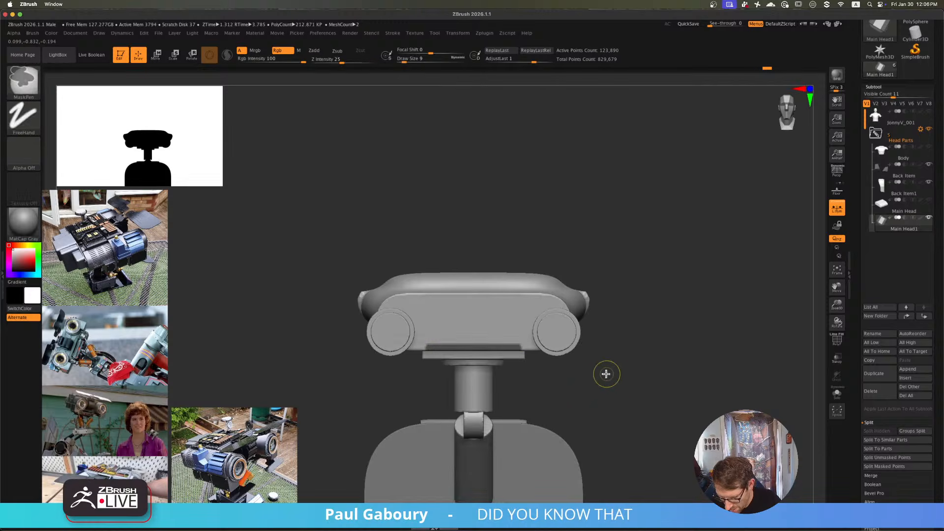
{"action": "left_click", "coordinate": [605, 375], "text": "ctrl"}
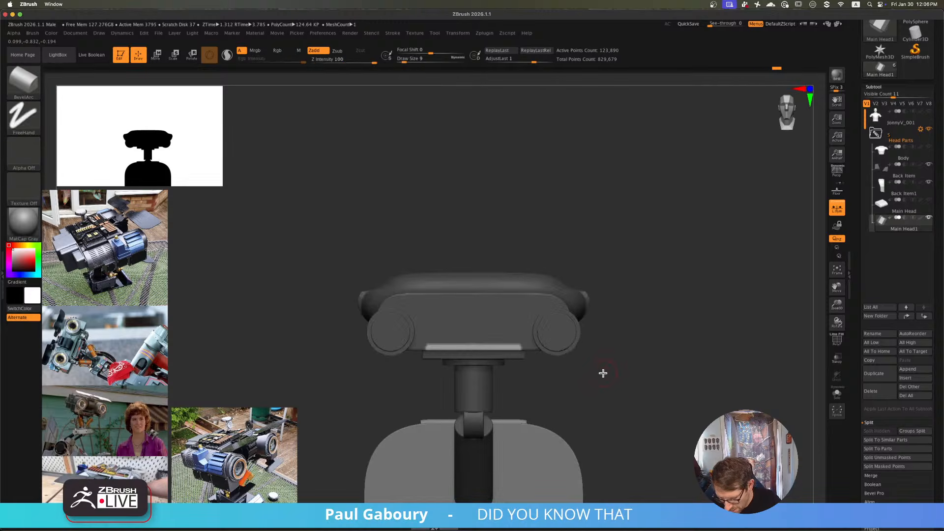
- Clip the unmasked strip upward to form a shallow notch above the neck plate, clear the mask and remesh with DynaMesh
{"action": "left_click_drag", "start_coordinate": [639, 339], "coordinate": [331, 339], "text": "ctrl+shift"}
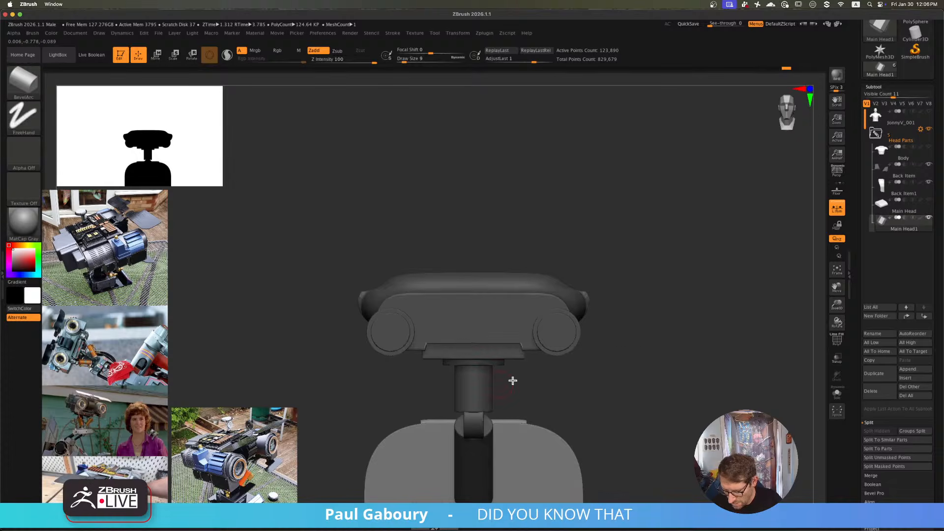
{"action": "mouse_move", "coordinate": [611, 373]}
{"action": "left_mouse_down"}
{"action": "mouse_move", "coordinate": [597, 375]}
{"action": "mouse_move", "coordinate": [613, 339]}
{"action": "mouse_move", "coordinate": [651, 390]}
{"action": "left_mouse_up"}
{"action": "key", "text": "ctrl"}
{"action": "left_click", "coordinate": [627, 364], "text": "ctrl"}
{"action": "left_click_drag", "start_coordinate": [630, 350], "coordinate": [613, 386]}
{"action": "right_click_drag", "start_coordinate": [616, 366], "coordinate": [591, 388], "text": "alt"}
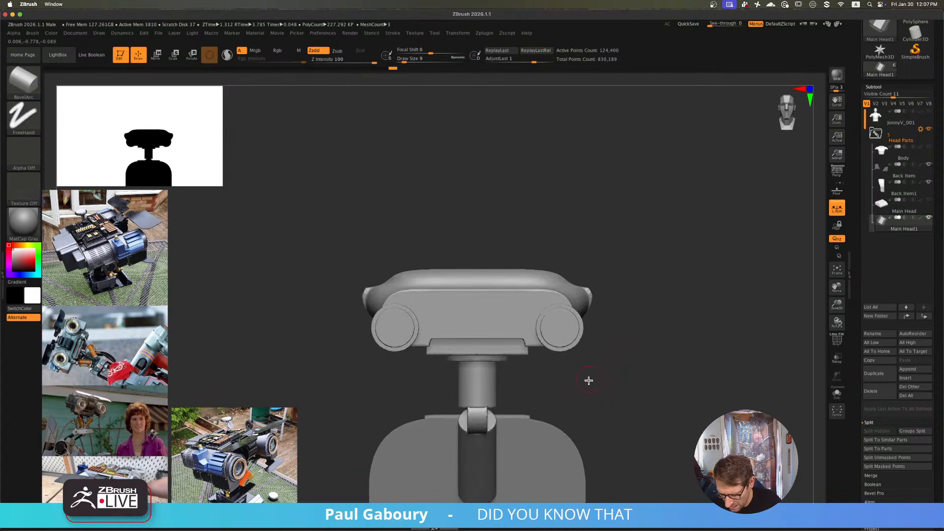
- Examine the notch and front cylinders from several angles, including the isolated head body in side view with polygroups displayed
{"action": "mouse_move", "coordinate": [588, 379]}
{"action": "left_mouse_down"}
{"action": "mouse_move", "coordinate": [609, 361]}
{"action": "mouse_move", "coordinate": [614, 370]}
{"action": "mouse_move", "coordinate": [592, 388]}
{"action": "left_mouse_up"}
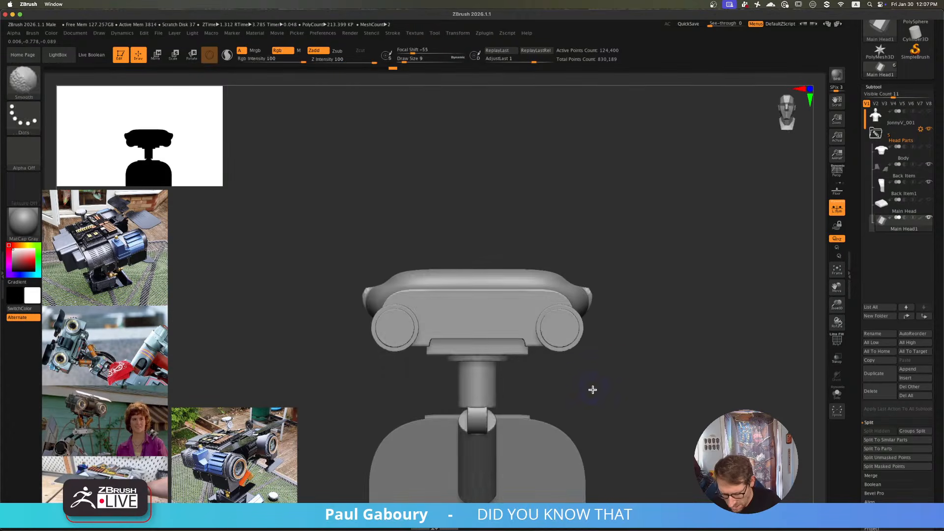
{"action": "mouse_move", "coordinate": [567, 392]}
{"action": "right_mouse_down", "text": "alt"}
{"action": "mouse_move", "coordinate": [587, 377]}
{"action": "mouse_move", "coordinate": [514, 364]}
{"action": "mouse_move", "coordinate": [528, 386]}
{"action": "right_mouse_up", "text": "alt"}
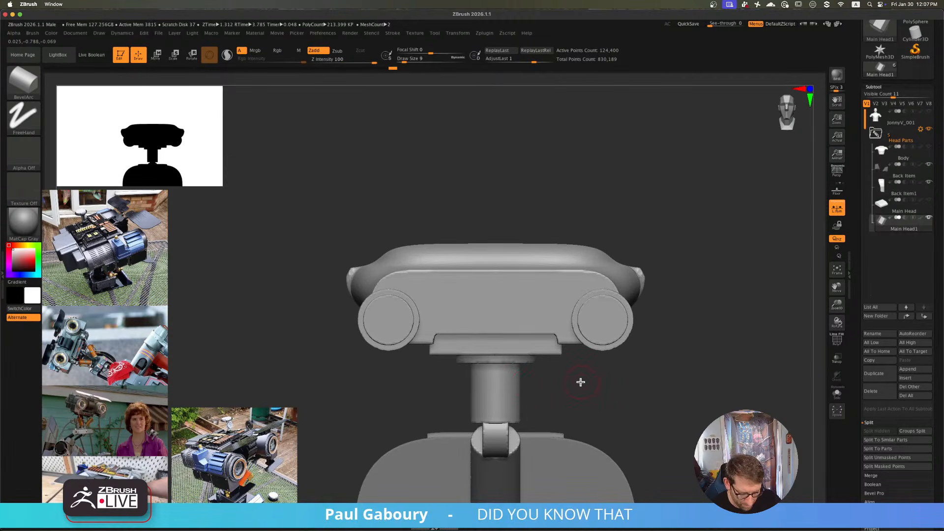
{"action": "left_click_drag", "start_coordinate": [582, 381], "coordinate": [643, 355]}
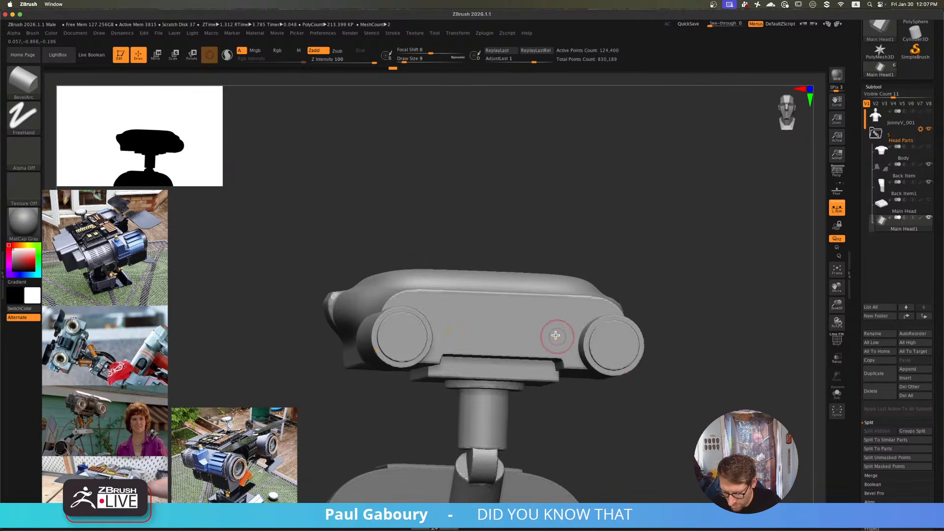
{"action": "mouse_move", "coordinate": [556, 335]}
{"action": "left_mouse_down", "text": "shift"}
{"action": "mouse_move", "coordinate": [580, 331]}
{"action": "mouse_move", "coordinate": [633, 348]}
{"action": "mouse_move", "coordinate": [611, 358]}
{"action": "left_mouse_up", "text": "shift"}
{"action": "key", "text": "shift+f"}
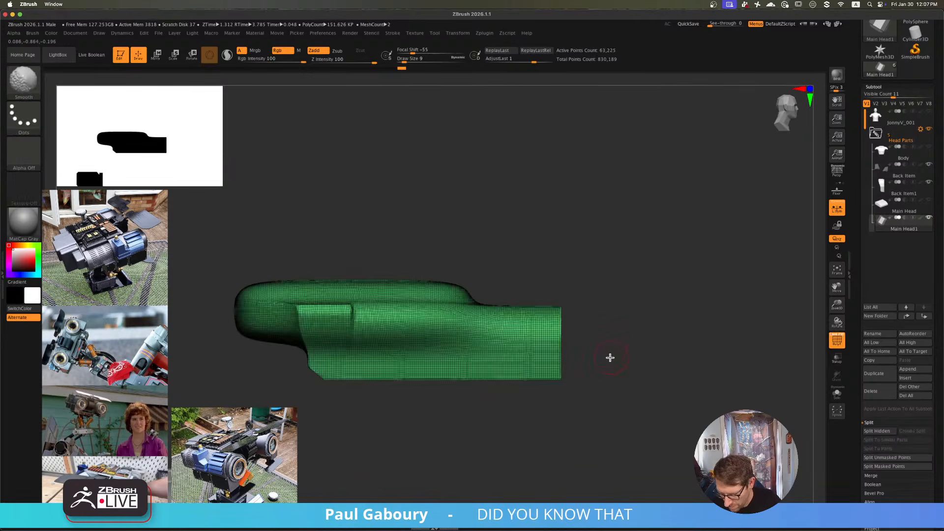
{"action": "key", "text": "ctrl+shift"}
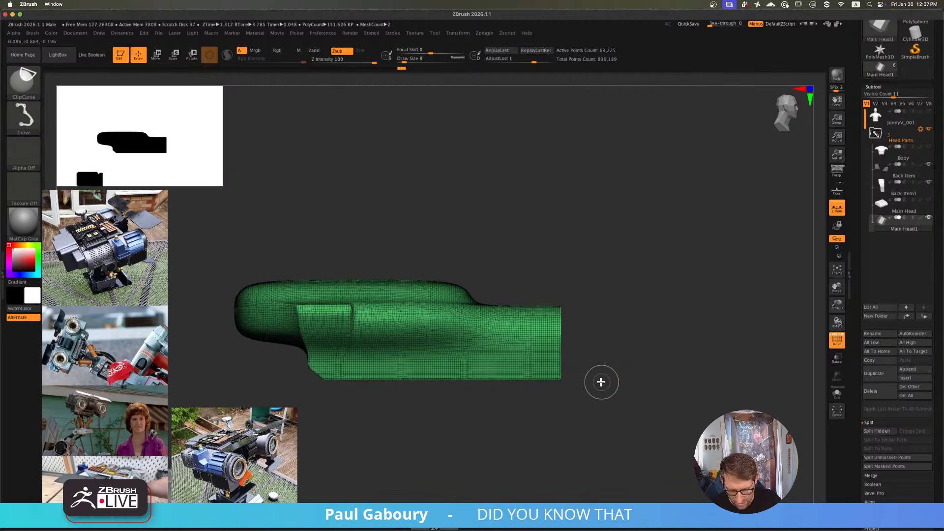
{"action": "left_click_drag", "start_coordinate": [607, 376], "coordinate": [633, 368]}
{"action": "left_click", "coordinate": [635, 369], "text": "ctrl+shift"}
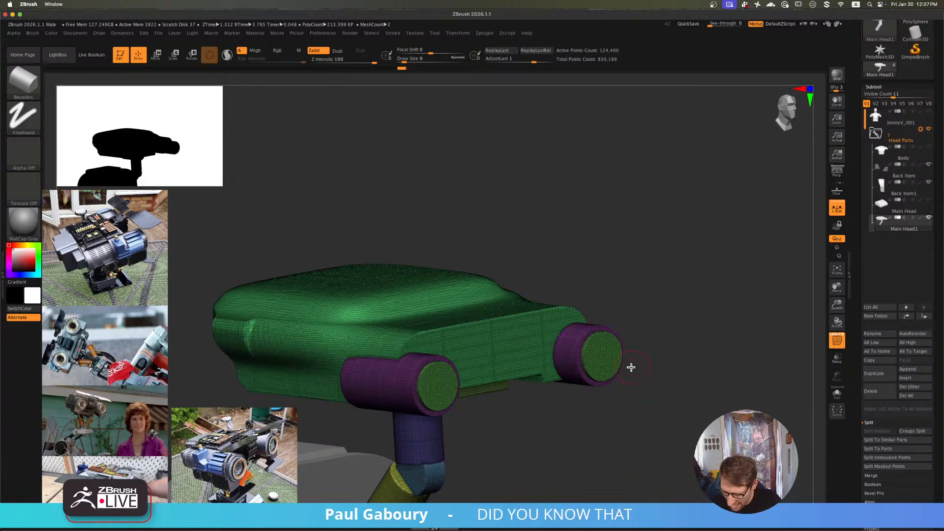
{"action": "left_click_drag", "start_coordinate": [631, 367], "coordinate": [551, 408]}
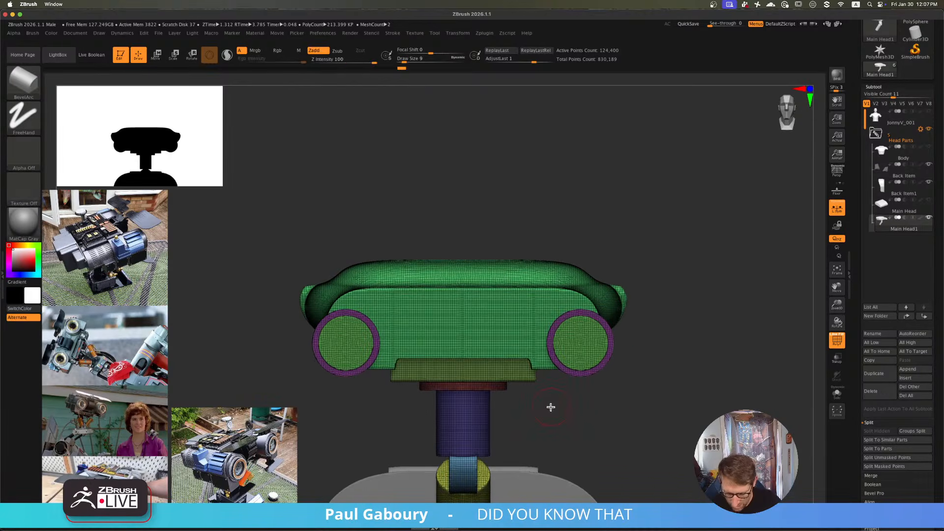
- Centre the transform gizmo on the head's front face and insert a cube primitive there
{"action": "key", "text": "w"}
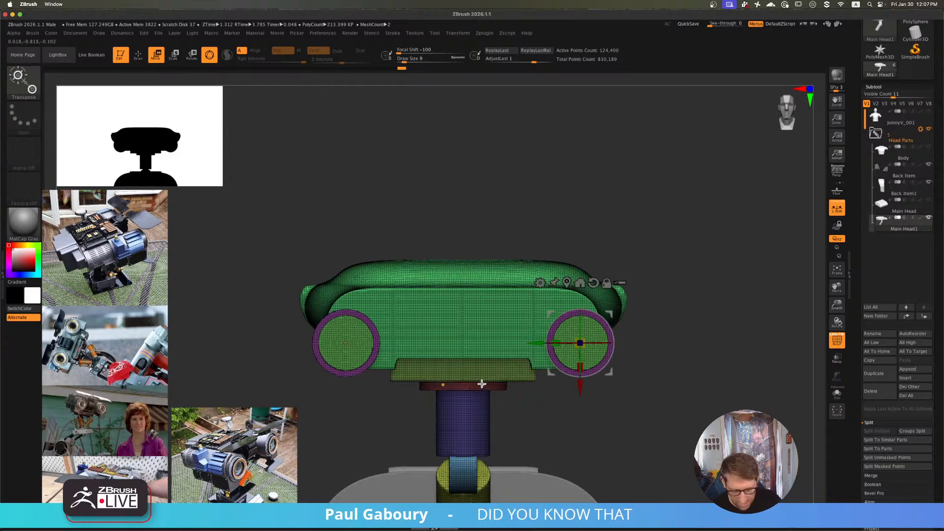
{"action": "left_click_drag", "start_coordinate": [482, 388], "coordinate": [560, 359]}
{"action": "left_click_drag", "start_coordinate": [676, 372], "coordinate": [709, 383], "text": "ctrl"}
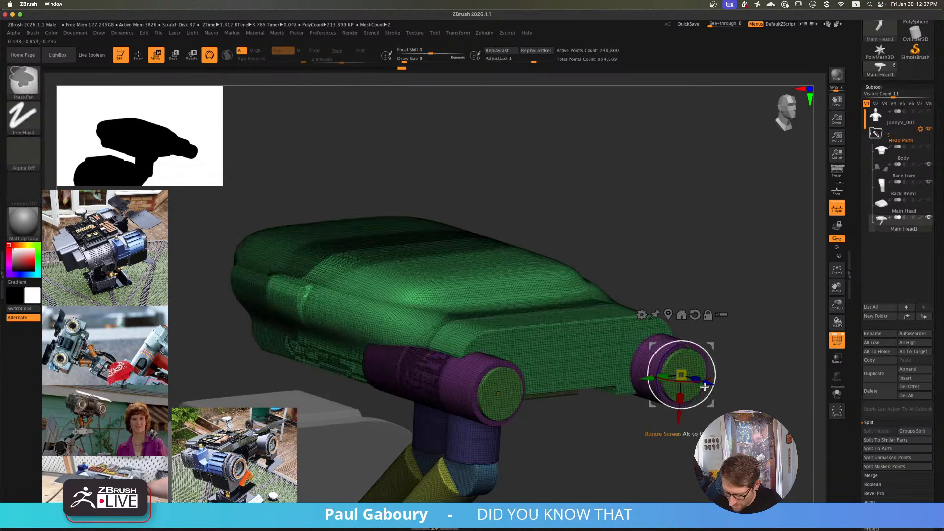
{"action": "left_click", "coordinate": [670, 315]}
{"action": "right_click_drag", "start_coordinate": [667, 340], "coordinate": [655, 333], "text": "shift"}
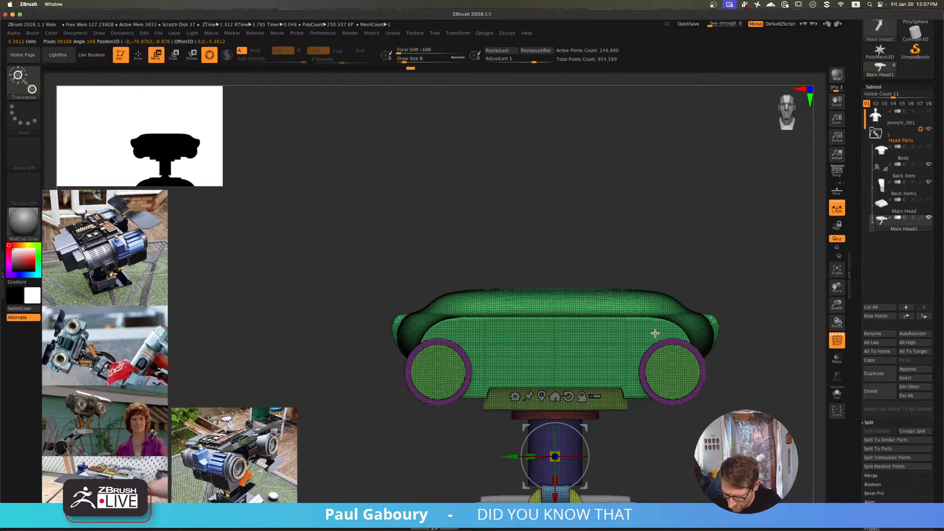
{"action": "left_click_drag", "start_coordinate": [552, 478], "coordinate": [561, 395], "text": "ctrl"}
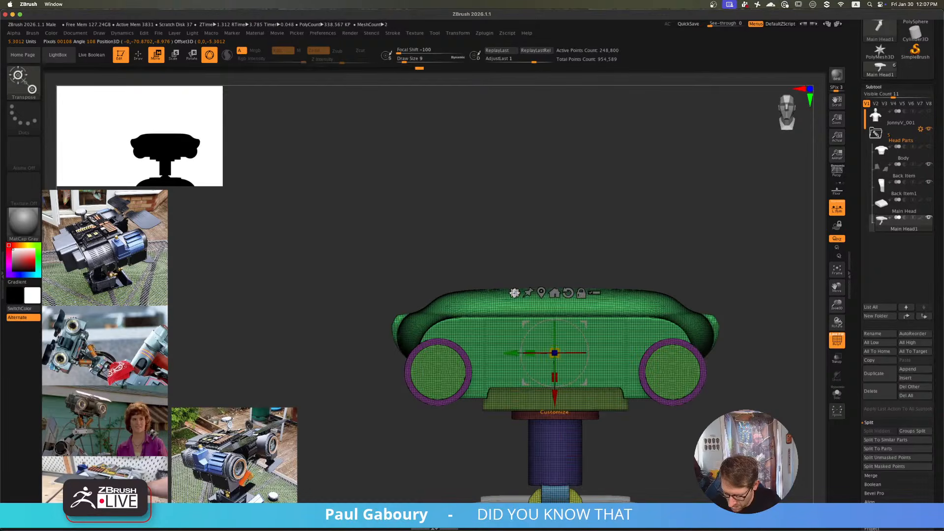
{"action": "left_click", "coordinate": [514, 293]}
{"action": "left_click", "coordinate": [587, 298]}
{"action": "right_click_drag", "start_coordinate": [644, 401], "coordinate": [632, 423], "text": "ctrl"}
{"action": "left_click_drag", "start_coordinate": [603, 376], "coordinate": [625, 402]}
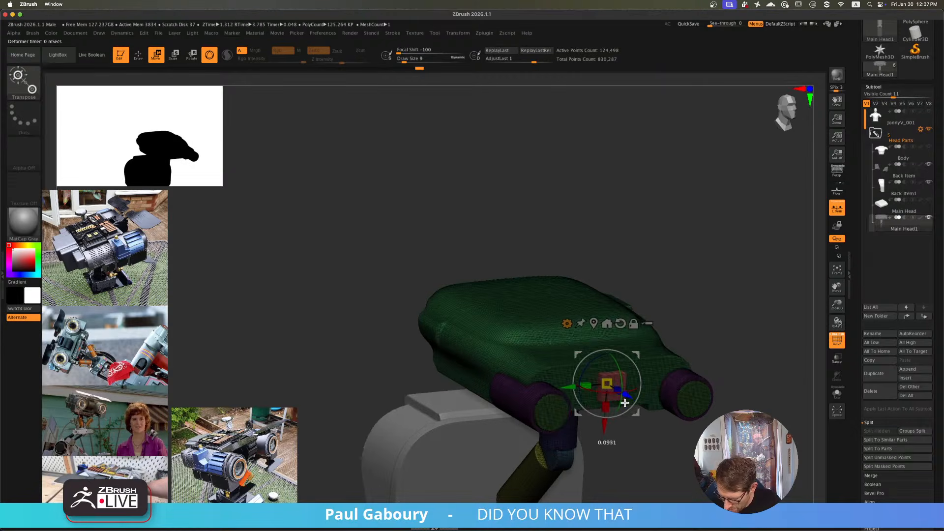
- Scale and position the cube over the middle of the head's front face and turn off the polyframe display
{"action": "right_click_drag", "start_coordinate": [624, 401], "coordinate": [599, 392], "text": "shift"}
{"action": "left_click_drag", "start_coordinate": [529, 376], "coordinate": [573, 388]}
{"action": "right_click_drag", "start_coordinate": [585, 386], "coordinate": [554, 350], "text": "alt"}
{"action": "right_click_drag", "start_coordinate": [554, 350], "coordinate": [611, 389], "text": "ctrl"}
{"action": "left_click_drag", "start_coordinate": [573, 362], "coordinate": [561, 362]}
{"action": "key", "text": "shift+f"}
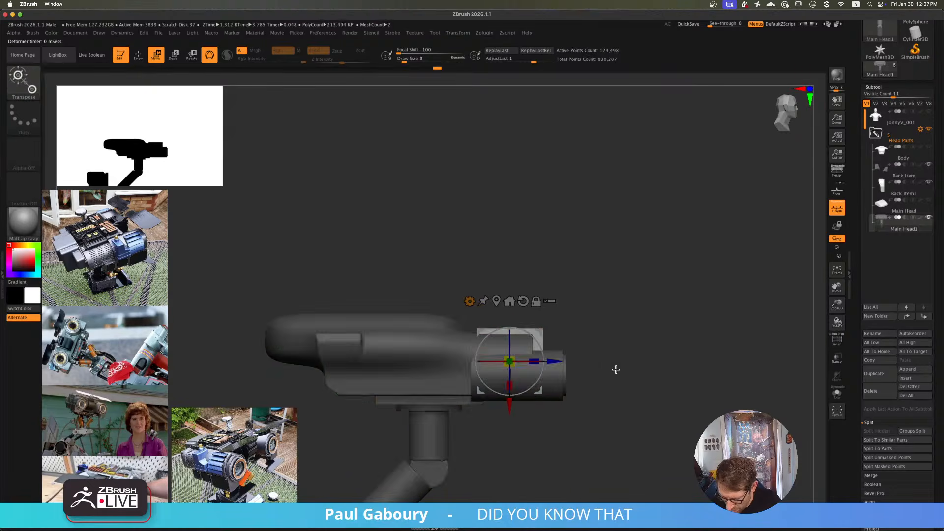
{"action": "right_click_drag", "start_coordinate": [615, 369], "coordinate": [574, 413]}
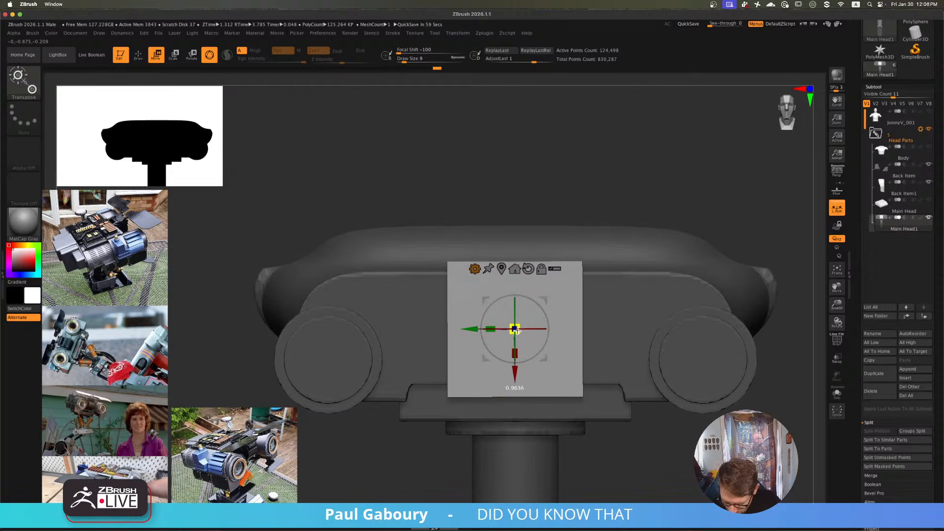
{"action": "mouse_move", "coordinate": [525, 339]}
{"action": "right_mouse_down"}
{"action": "mouse_move", "coordinate": [553, 322]}
{"action": "mouse_move", "coordinate": [548, 312]}
{"action": "mouse_move", "coordinate": [534, 331]}
{"action": "right_mouse_up"}
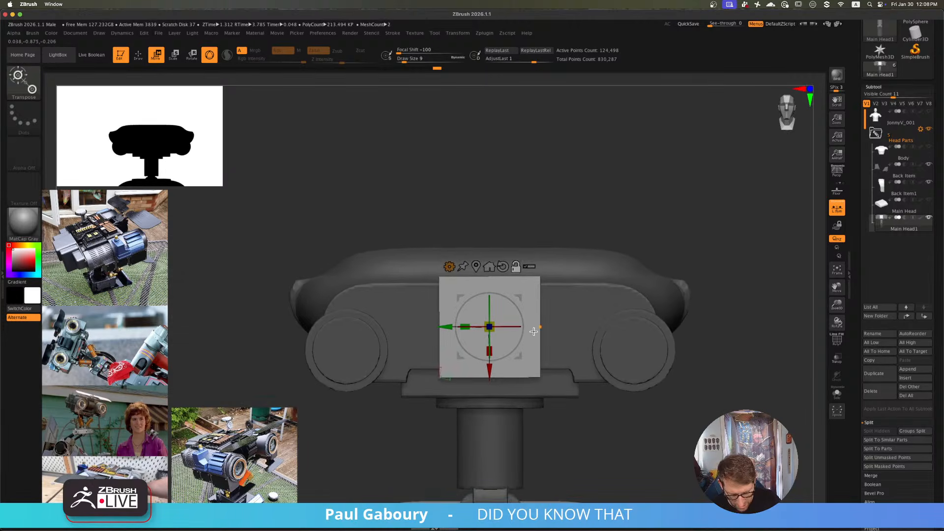
{"action": "right_click_drag", "start_coordinate": [590, 323], "coordinate": [573, 320], "text": "ctrl"}
{"action": "right_click_drag", "start_coordinate": [573, 320], "coordinate": [548, 310], "text": "alt"}
- Clip away the lower part of the cube to make a wider-than-tall block on the head's front
{"action": "key", "text": "q"}
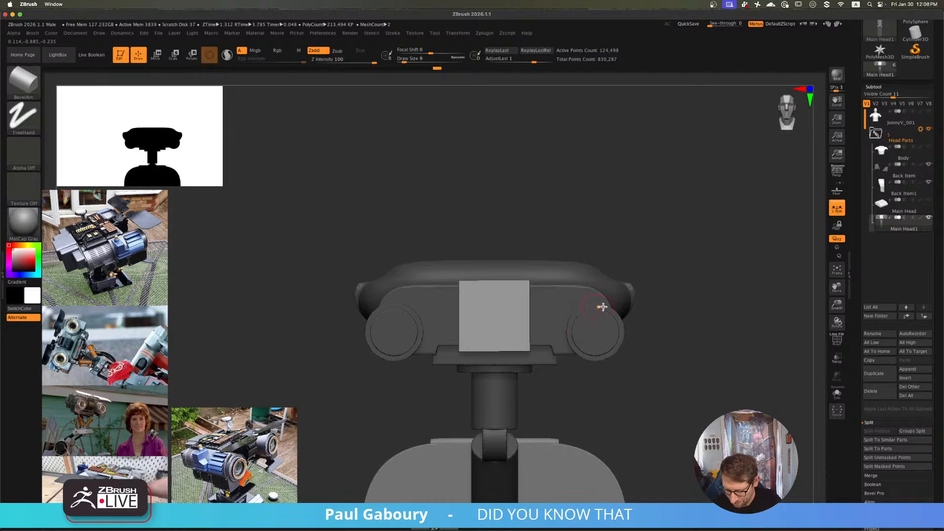
{"action": "key", "text": "ctrl+shift"}
{"action": "left_click_drag", "start_coordinate": [349, 343], "coordinate": [341, 331], "text": "ctrl+shift"}
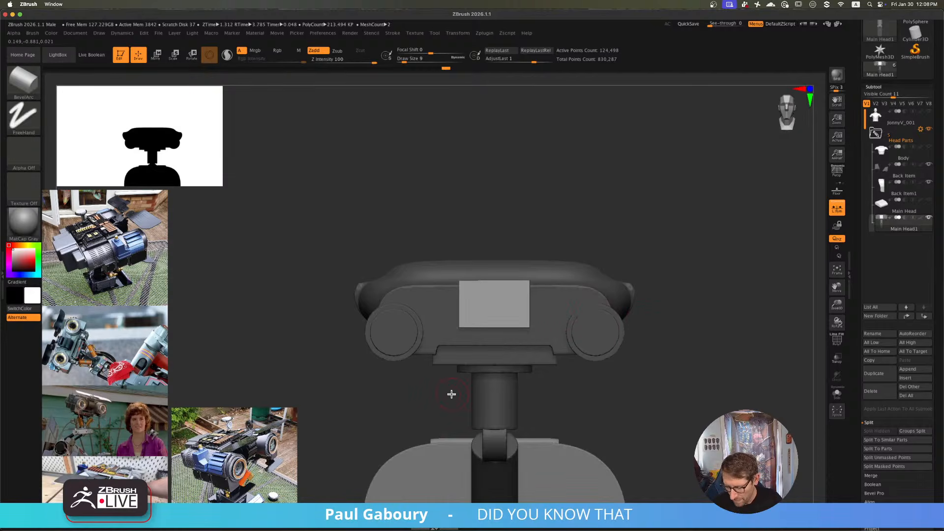
{"action": "right_click_drag", "start_coordinate": [451, 392], "coordinate": [560, 380]}
{"action": "right_click_drag", "start_coordinate": [535, 318], "coordinate": [559, 312], "text": "ctrl"}
{"action": "mouse_move", "coordinate": [479, 228]}
{"action": "left_mouse_down", "text": "ctrl+shift"}
{"action": "mouse_move", "coordinate": [551, 285]}
{"action": "mouse_move", "coordinate": [574, 281]}
{"action": "left_mouse_up", "text": "ctrl+shift"}
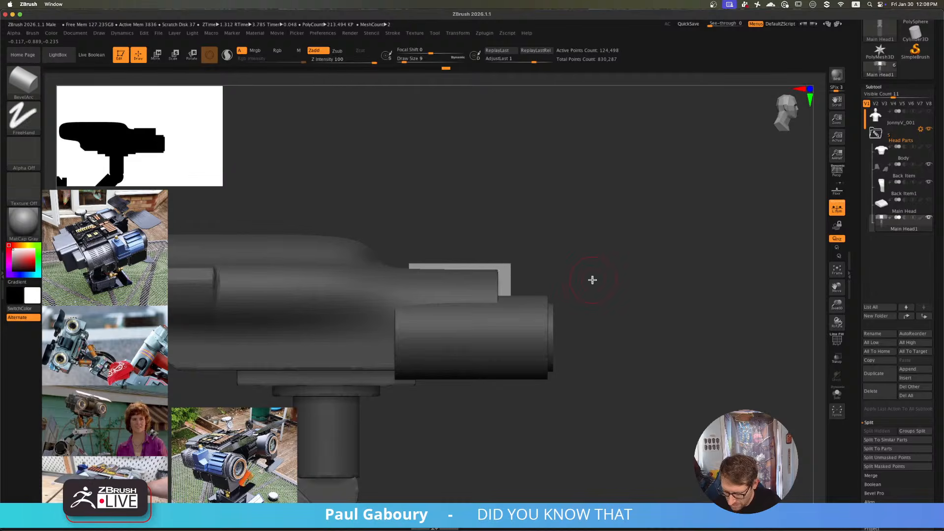
- Clear the mask and remesh the head with DynaMesh
{"action": "mouse_move", "coordinate": [592, 279]}
{"action": "right_mouse_down"}
{"action": "mouse_move", "coordinate": [643, 272]}
{"action": "mouse_move", "coordinate": [497, 305]}
{"action": "right_mouse_up"}
{"action": "left_click_drag", "start_coordinate": [650, 252], "coordinate": [662, 263], "text": "ctrl"}
{"action": "left_click_drag", "start_coordinate": [654, 249], "coordinate": [681, 304], "text": "ctrl"}
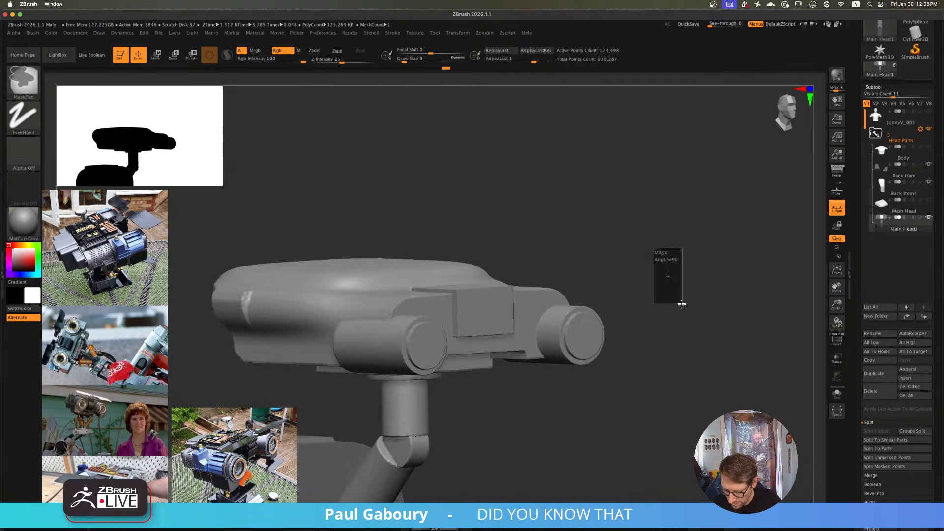
- Mask everything except the front block, then clip its upper front corner at a 135° angle in side view and clear the mask
{"action": "right_click_drag", "start_coordinate": [681, 304], "coordinate": [608, 284]}
{"action": "right_click_drag", "start_coordinate": [504, 282], "coordinate": [512, 270], "text": "ctrl"}
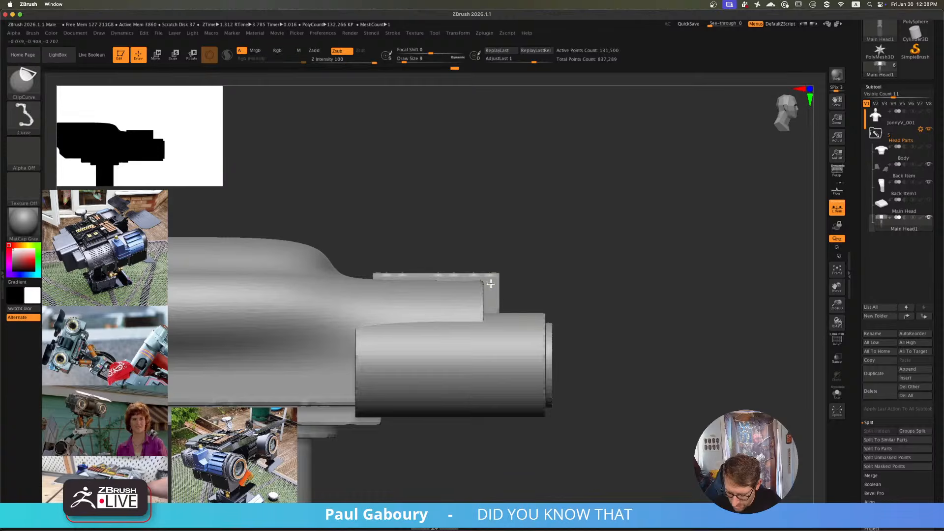
{"action": "left_click", "coordinate": [487, 284], "text": "ctrl+shift"}
{"action": "left_click", "coordinate": [547, 253], "text": "ctrl"}
{"action": "left_click", "coordinate": [548, 253], "text": "ctrl+shift"}
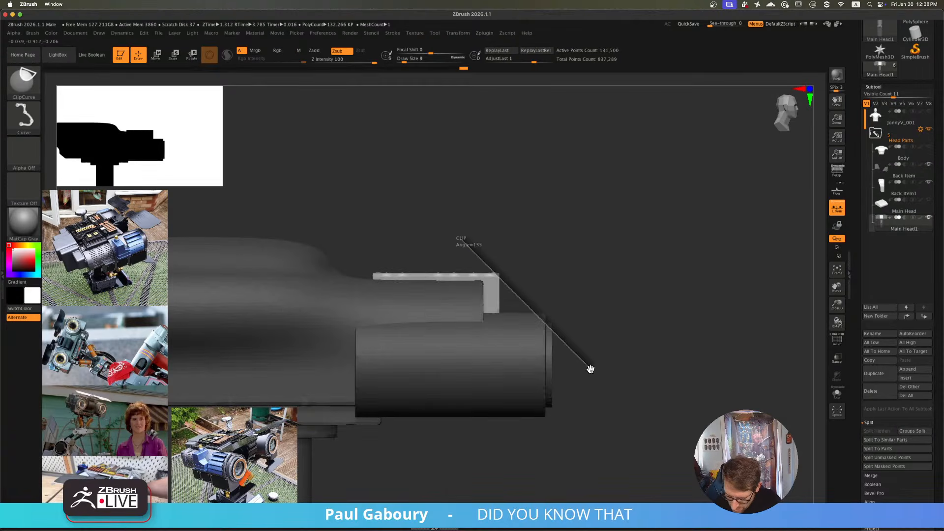
{"action": "mouse_move", "coordinate": [591, 369]}
{"action": "left_mouse_down", "text": "ctrl+shift"}
{"action": "mouse_move", "coordinate": [593, 357]}
{"action": "mouse_move", "coordinate": [659, 375]}
{"action": "left_mouse_up", "text": "ctrl+shift"}
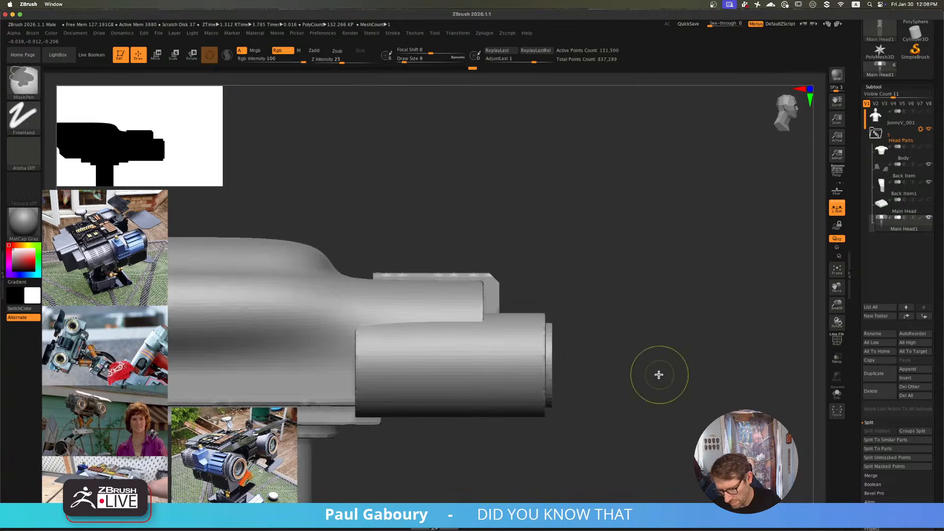
- Try masking everything except the block on the head's front
{"action": "left_click_drag", "start_coordinate": [621, 304], "coordinate": [527, 330]}
{"action": "mouse_move", "coordinate": [527, 329]}
{"action": "right_mouse_down", "text": "shift"}
{"action": "mouse_move", "coordinate": [538, 315]}
{"action": "mouse_move", "coordinate": [519, 348]}
{"action": "mouse_move", "coordinate": [532, 347]}
{"action": "mouse_move", "coordinate": [516, 334]}
{"action": "right_mouse_up", "text": "shift"}
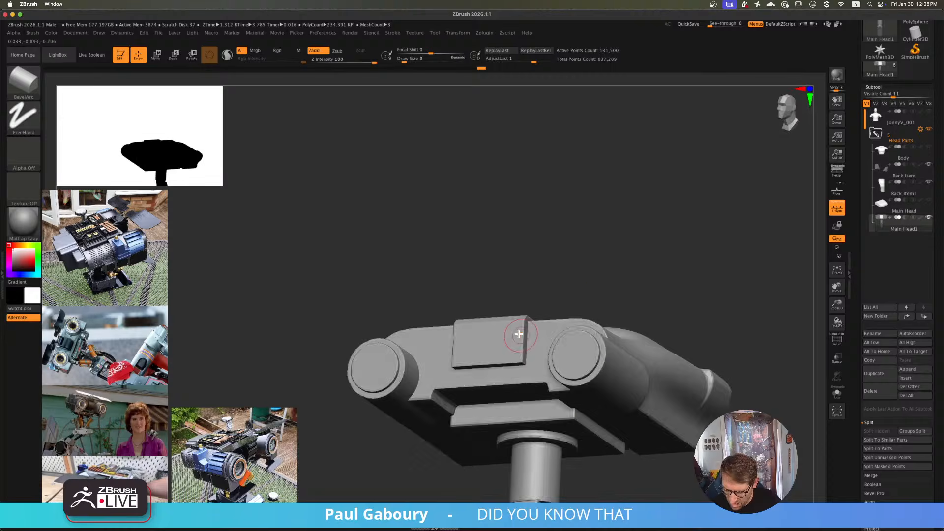
{"action": "left_click", "coordinate": [516, 334], "text": "ctrl+shift"}
{"action": "left_click", "coordinate": [645, 292], "text": "ctrl"}
{"action": "left_click", "coordinate": [648, 289], "text": "ctrl+shift"}
{"action": "left_click", "coordinate": [648, 289], "text": "ctrl"}
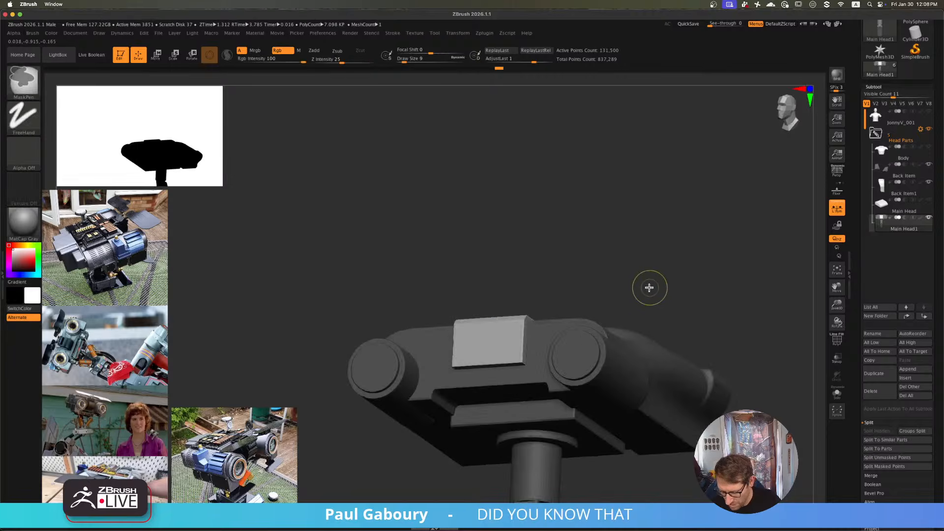
{"action": "left_click_drag", "start_coordinate": [655, 275], "coordinate": [662, 287], "text": "ctrl"}
- Isolate the front block, round its lower side edges with the BevelArc brush at draw size about 18.46, and show all parts
{"action": "left_click", "coordinate": [518, 346], "text": "ctrl+shift"}
{"action": "right_click_drag", "start_coordinate": [550, 350], "coordinate": [535, 301]}
{"action": "mouse_move", "coordinate": [535, 301]}
{"action": "right_mouse_down", "text": "ctrl"}
{"action": "mouse_move", "coordinate": [548, 348]}
{"action": "mouse_move", "coordinate": [521, 311]}
{"action": "right_mouse_up", "text": "ctrl"}
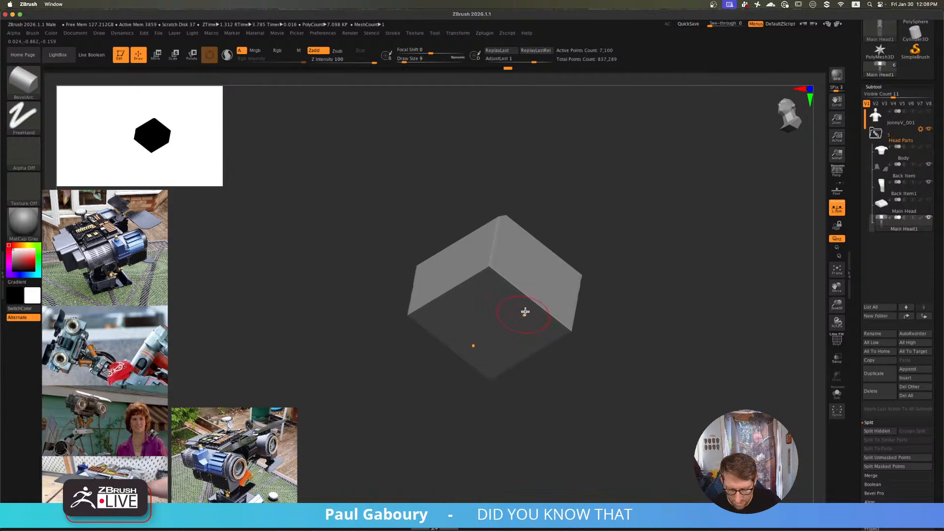
{"action": "left_click_drag", "start_coordinate": [528, 303], "coordinate": [532, 304]}
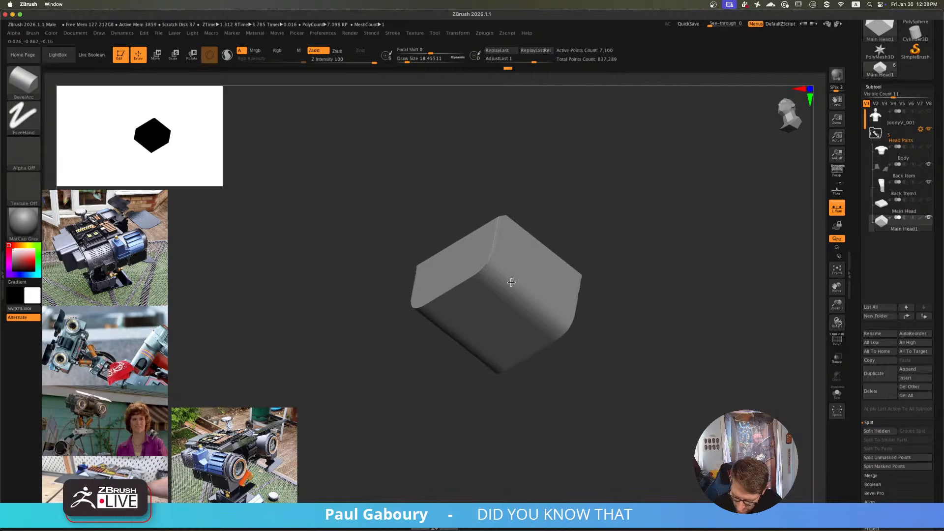
{"action": "right_click_drag", "start_coordinate": [641, 261], "coordinate": [600, 305]}
{"action": "left_click", "coordinate": [663, 299], "text": "ctrl+shift"}
{"action": "right_click_drag", "start_coordinate": [600, 305], "coordinate": [620, 288], "text": "alt"}
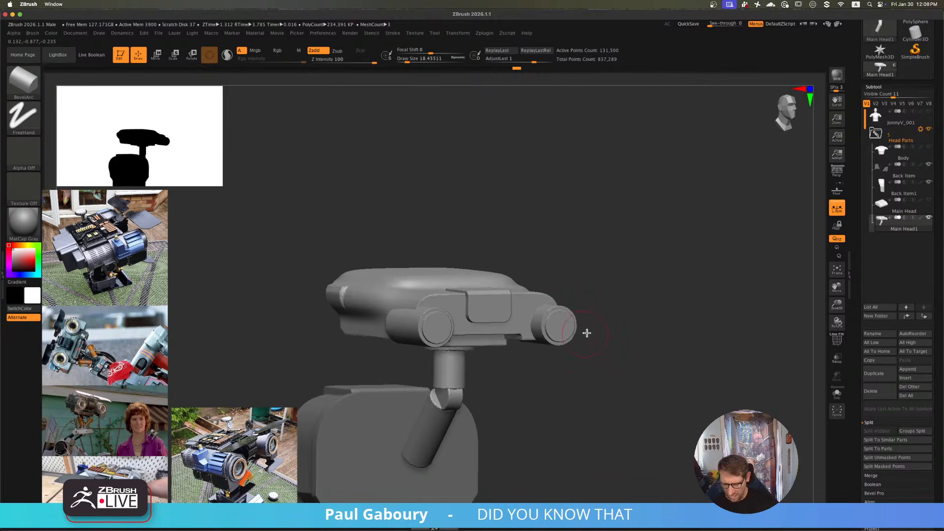
- Mask all parts except the front block, move the block down in front of the neck plate and centre the gizmo on it
{"action": "right_click_drag", "start_coordinate": [586, 333], "coordinate": [569, 347], "text": "alt"}
{"action": "right_click_drag", "start_coordinate": [498, 322], "coordinate": [474, 355], "text": "ctrl"}
{"action": "key", "text": "w"}
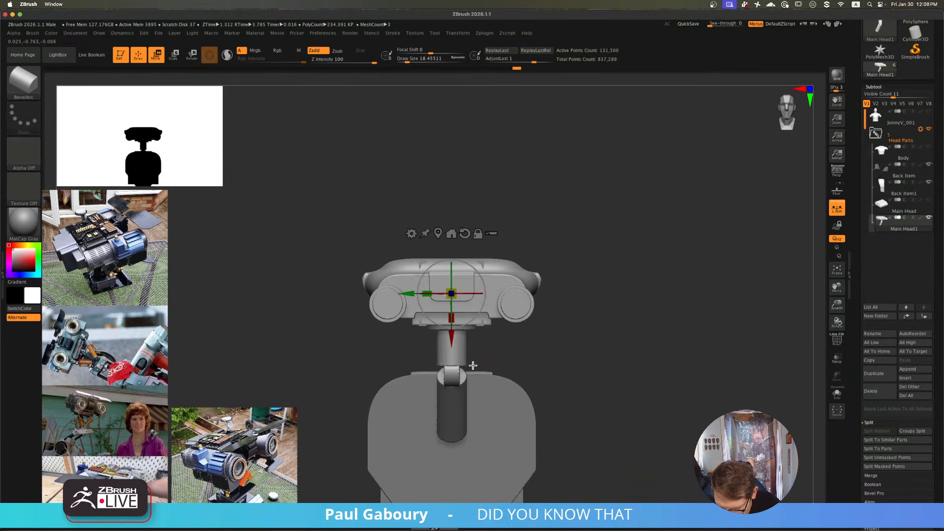
{"action": "scroll", "coordinate": [511, 272], "scroll_direction": "up", "scroll_amount": 3}
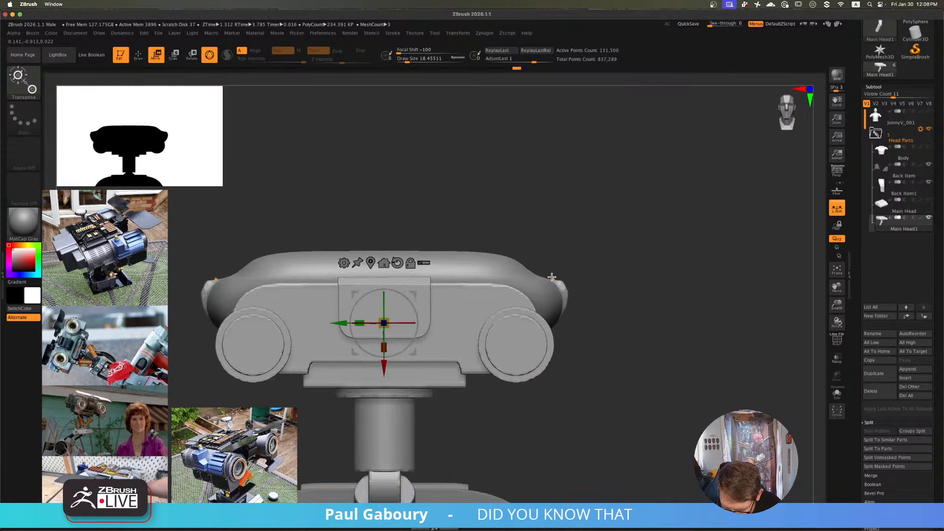
{"action": "left_click", "coordinate": [425, 306], "text": "alt"}
{"action": "left_click_drag", "start_coordinate": [426, 260], "coordinate": [432, 344]}
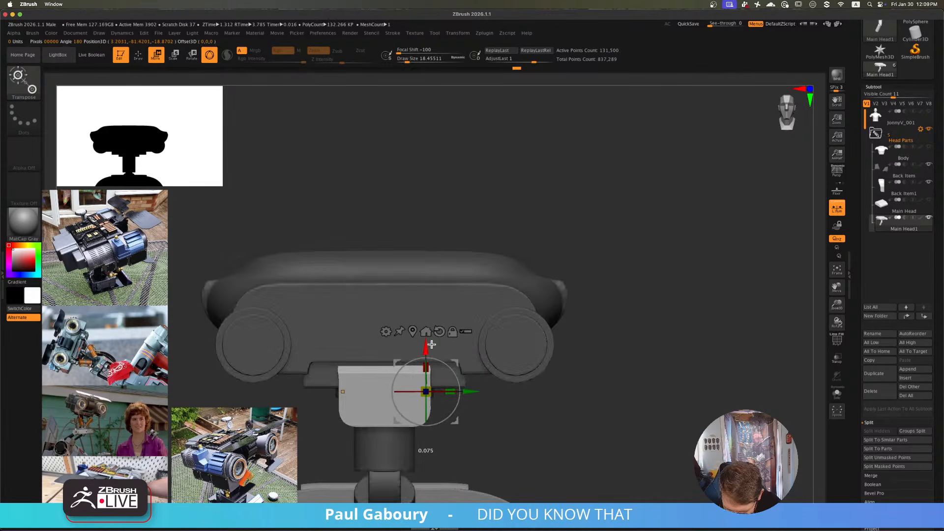
{"action": "left_click", "coordinate": [426, 331]}
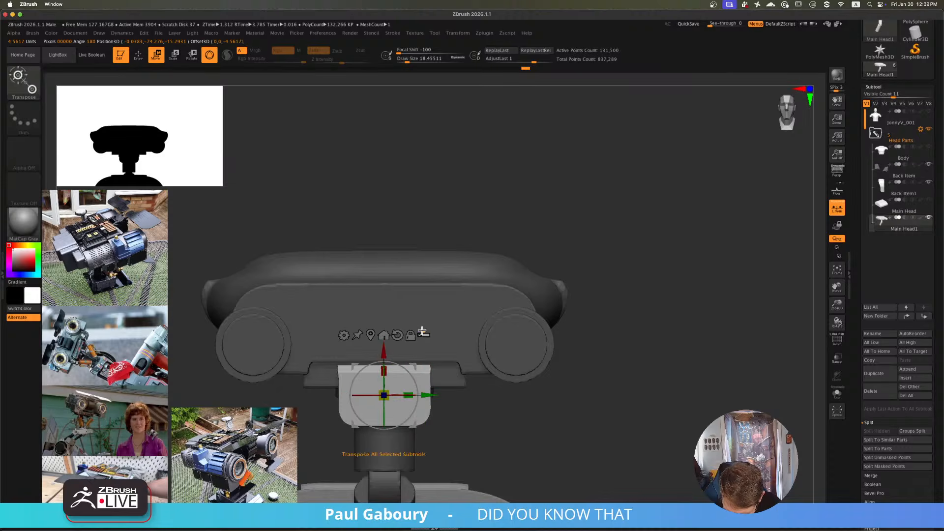
- Widen the block to about 1.64 times its width and position it beneath the head's underside notch
{"action": "left_click_drag", "start_coordinate": [359, 395], "coordinate": [328, 415]}
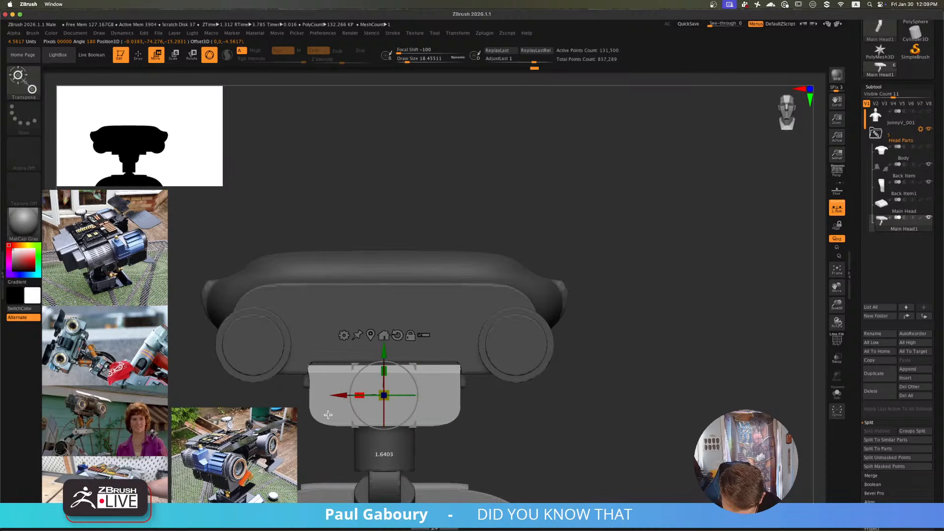
{"action": "right_click_drag", "start_coordinate": [334, 417], "coordinate": [473, 307], "text": "ctrl"}
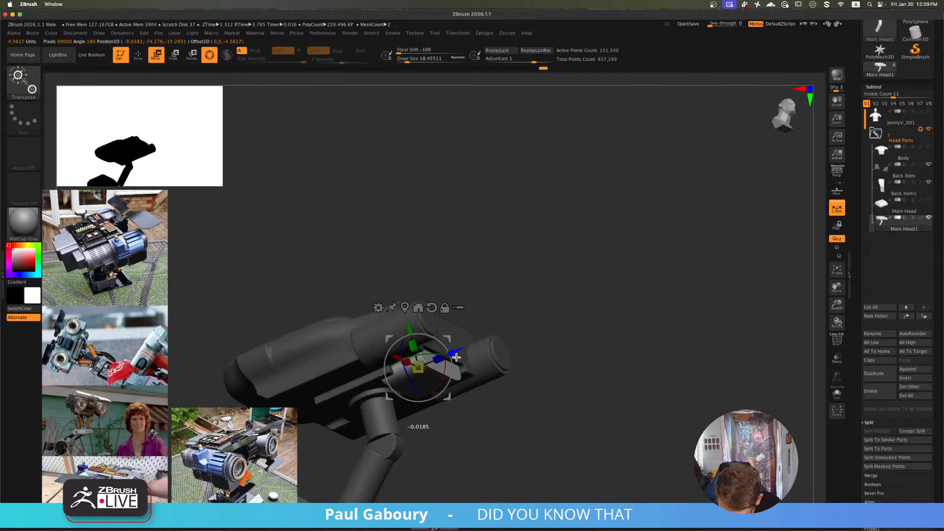
{"action": "right_click_drag", "start_coordinate": [457, 357], "coordinate": [499, 370]}
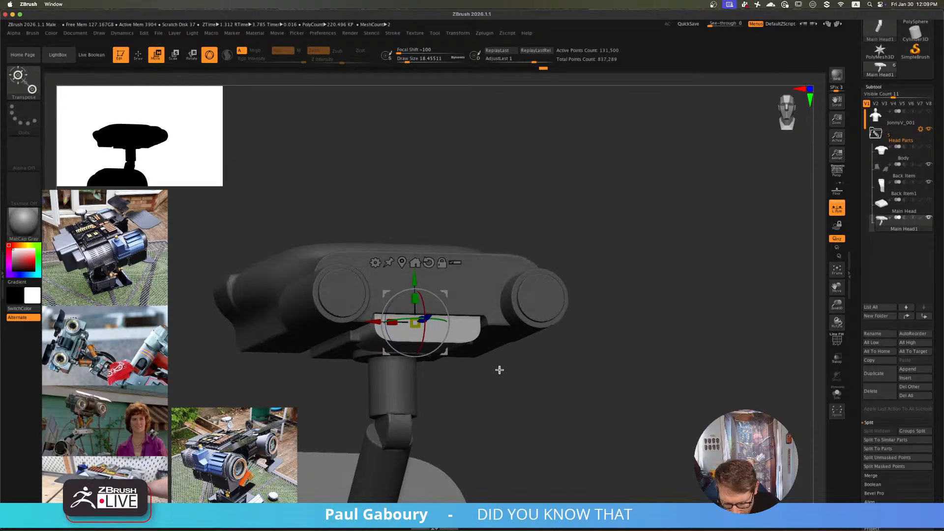
{"action": "right_click_drag", "start_coordinate": [415, 277], "coordinate": [501, 355], "text": "shift"}
{"action": "right_click_drag", "start_coordinate": [502, 355], "coordinate": [455, 372], "text": "ctrl"}
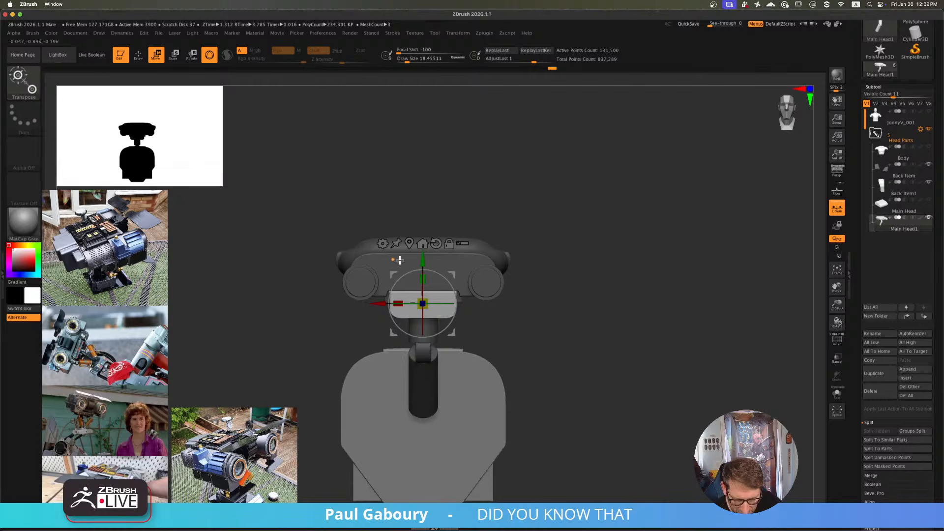
{"action": "right_click_drag", "start_coordinate": [457, 311], "coordinate": [473, 335], "text": "ctrl"}
{"action": "left_click_drag", "start_coordinate": [403, 254], "coordinate": [403, 243]}
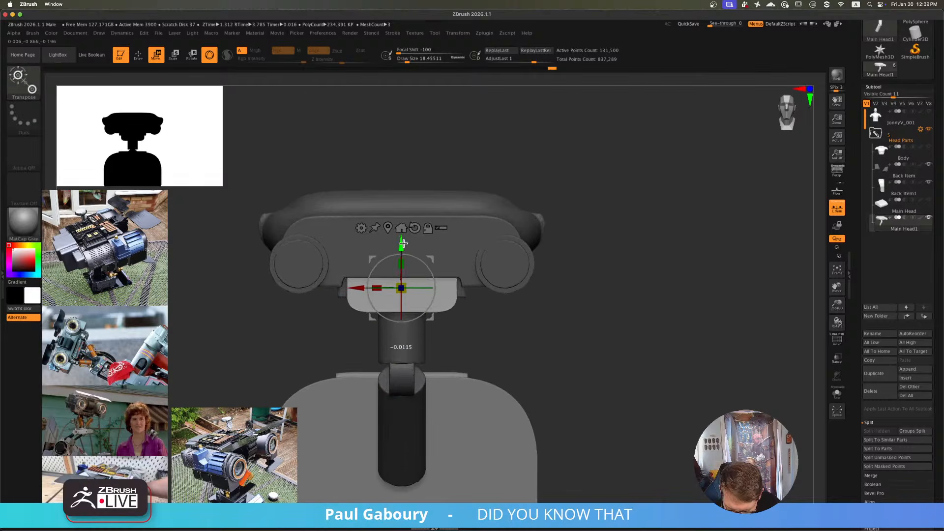
- Clip off the block's top with a horizontal line and raise the block against the notch
{"action": "mouse_move", "coordinate": [466, 337]}
{"action": "right_mouse_down"}
{"action": "mouse_move", "coordinate": [486, 301]}
{"action": "mouse_move", "coordinate": [483, 339]}
{"action": "mouse_move", "coordinate": [436, 371]}
{"action": "right_mouse_up"}
{"action": "left_click_drag", "start_coordinate": [408, 409], "coordinate": [407, 195], "text": "ctrl+shift"}
{"action": "right_click_drag", "start_coordinate": [480, 359], "coordinate": [455, 356], "text": "shift"}
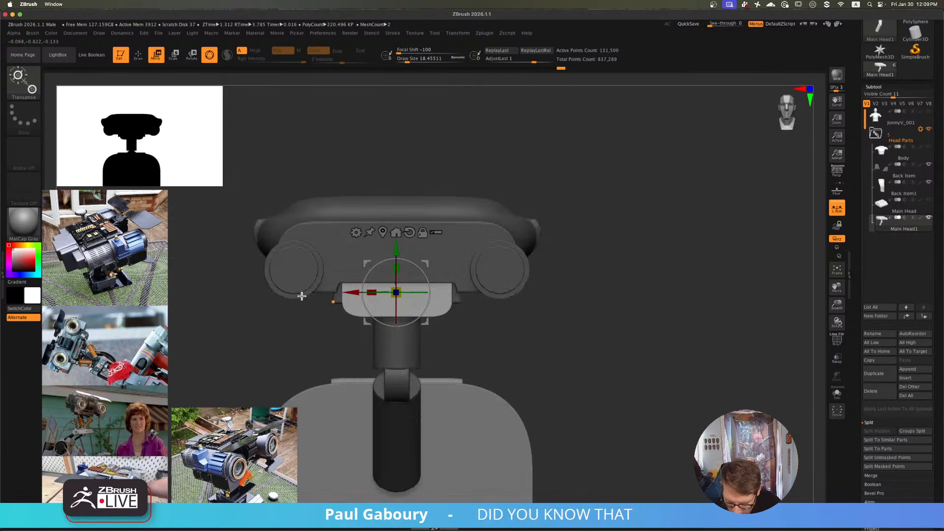
{"action": "left_click_drag", "start_coordinate": [289, 294], "coordinate": [518, 295], "text": "ctrl"}
{"action": "key", "text": "ctrl+z"}
{"action": "left_click_drag", "start_coordinate": [237, 296], "coordinate": [453, 301], "text": "ctrl+shift"}
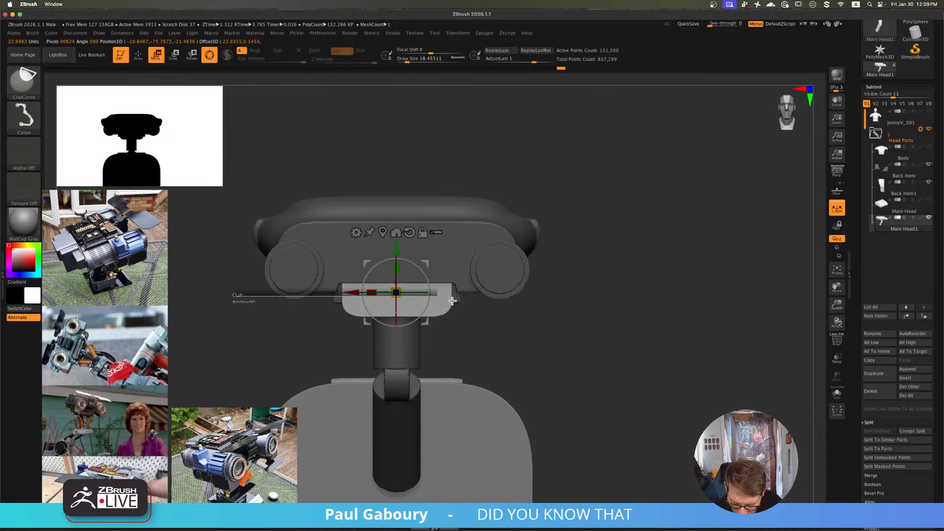
{"action": "left_click_drag", "start_coordinate": [543, 301], "coordinate": [542, 301], "text": "ctrl+shift"}
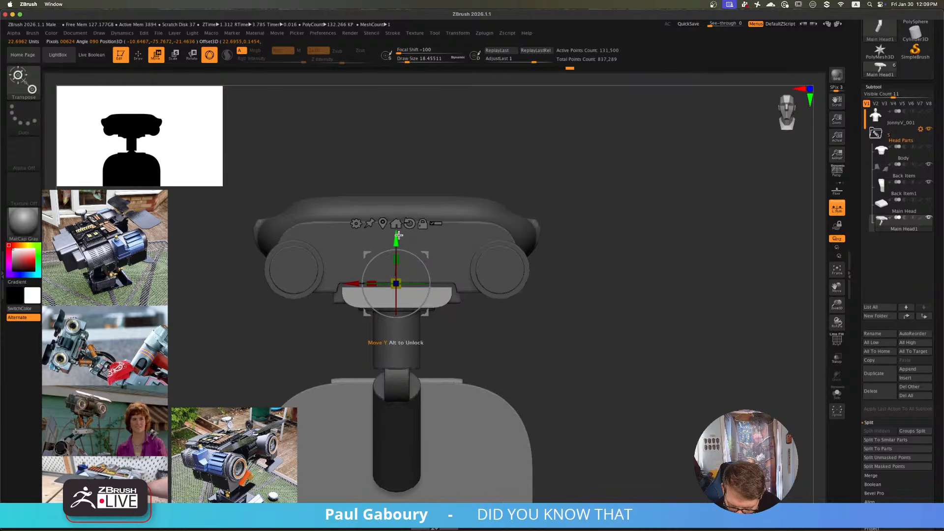
- Clear the mask and show the Body subtool to check the head against the torso from the front
{"action": "key", "text": "q"}
{"action": "left_click_drag", "start_coordinate": [515, 353], "coordinate": [523, 360], "text": "ctrl"}
{"action": "mouse_move", "coordinate": [517, 359]}
{"action": "left_mouse_down", "text": "alt"}
{"action": "mouse_move", "coordinate": [495, 337]}
{"action": "mouse_move", "coordinate": [527, 310]}
{"action": "mouse_move", "coordinate": [489, 359]}
{"action": "mouse_move", "coordinate": [498, 371]}
{"action": "mouse_move", "coordinate": [487, 350]}
{"action": "mouse_move", "coordinate": [516, 332]}
{"action": "mouse_move", "coordinate": [527, 337]}
{"action": "mouse_move", "coordinate": [529, 321]}
{"action": "left_mouse_up", "text": "alt"}
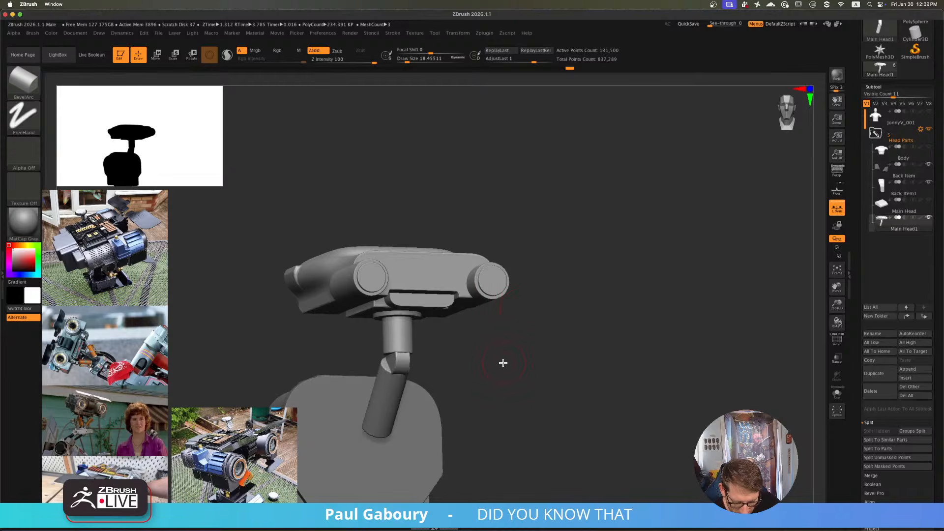
{"action": "left_click_drag", "start_coordinate": [500, 377], "coordinate": [527, 324]}
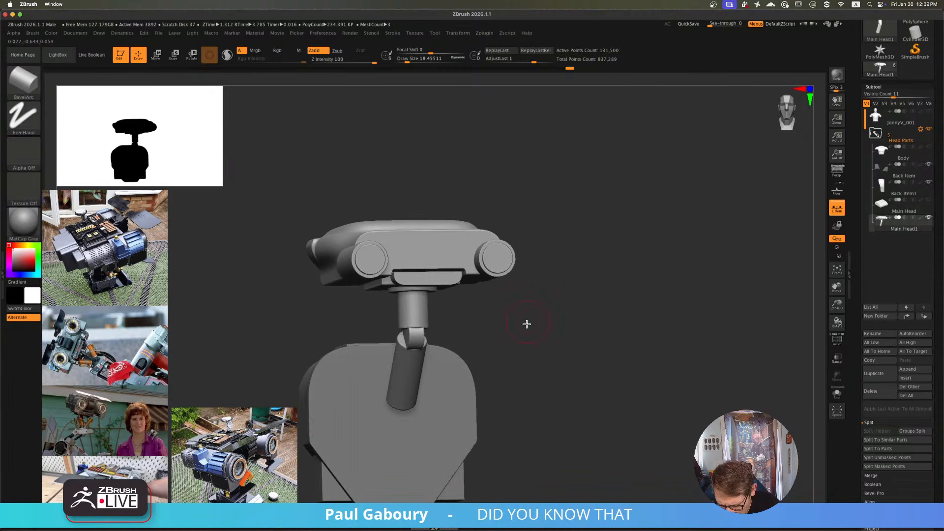
{"action": "left_click", "coordinate": [929, 147]}
{"action": "mouse_move", "coordinate": [626, 294]}
{"action": "left_mouse_down"}
{"action": "mouse_move", "coordinate": [549, 300]}
{"action": "mouse_move", "coordinate": [579, 278]}
{"action": "left_mouse_up"}
{"action": "mouse_move", "coordinate": [491, 320]}
{"action": "left_mouse_down"}
{"action": "mouse_move", "coordinate": [492, 423]}
{"action": "mouse_move", "coordinate": [488, 328]}
{"action": "left_mouse_up"}
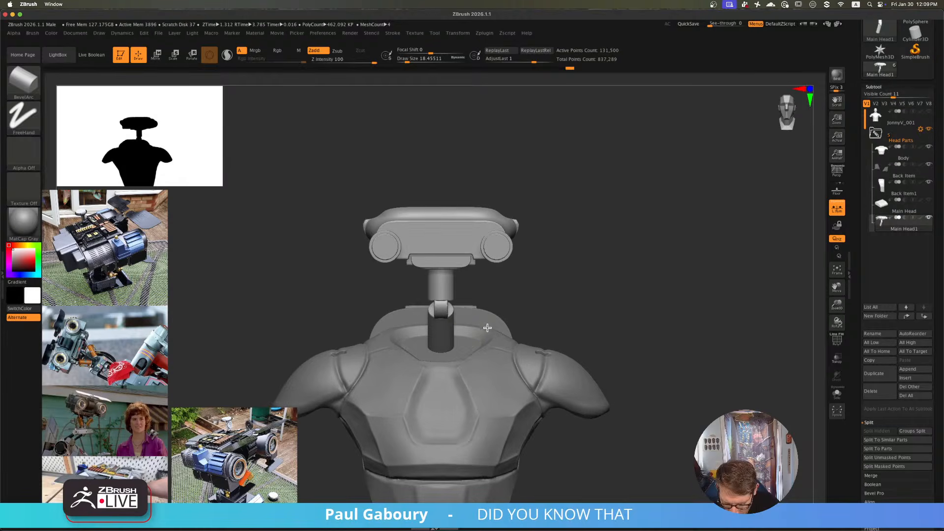
- Insert a small mirrored pair of cylinders on the head's underside beside the front block with the IMM Primitives brush
{"action": "right_click_drag", "start_coordinate": [463, 332], "coordinate": [489, 308], "text": "ctrl"}
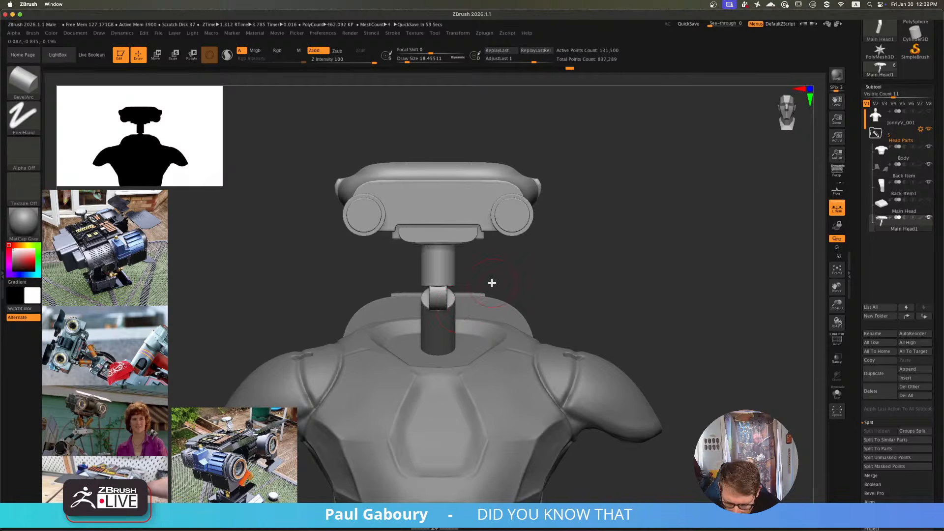
{"action": "mouse_move", "coordinate": [491, 282]}
{"action": "right_mouse_down"}
{"action": "mouse_move", "coordinate": [515, 234]}
{"action": "mouse_move", "coordinate": [497, 251]}
{"action": "mouse_move", "coordinate": [516, 236]}
{"action": "mouse_move", "coordinate": [510, 250]}
{"action": "right_mouse_up"}
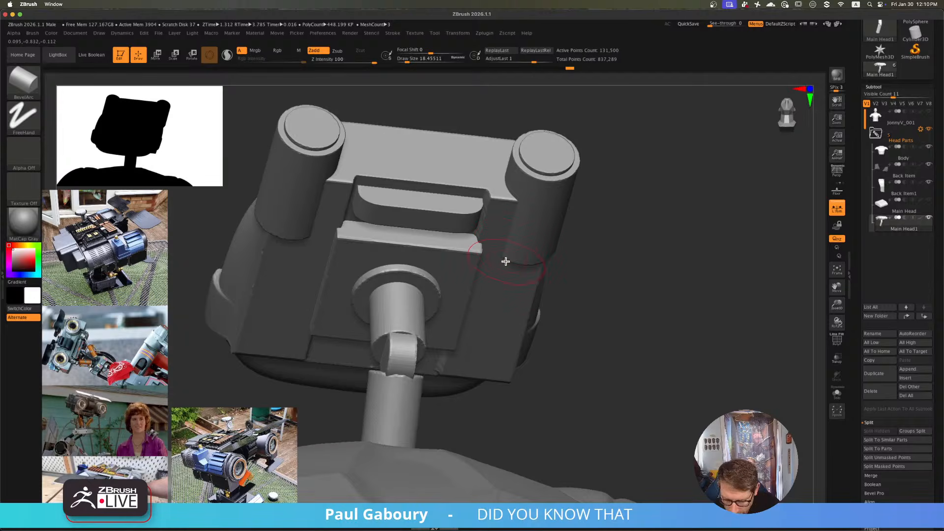
{"action": "mouse_move", "coordinate": [502, 268]}
{"action": "right_mouse_down"}
{"action": "mouse_move", "coordinate": [506, 276]}
{"action": "mouse_move", "coordinate": [502, 247]}
{"action": "mouse_move", "coordinate": [504, 259]}
{"action": "right_mouse_up"}
{"action": "key", "text": "s"}
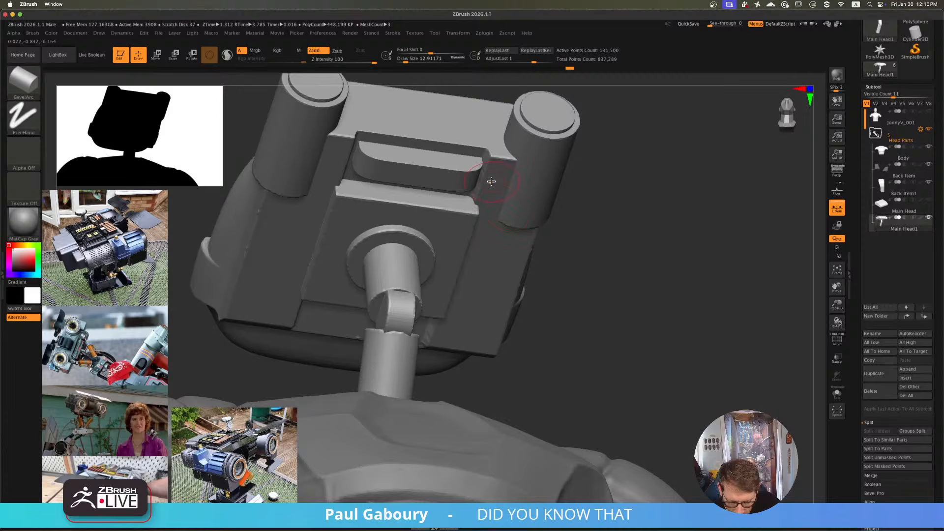
{"action": "key", "text": "b"}
{"action": "key", "text": "i"}
{"action": "key", "text": "p"}
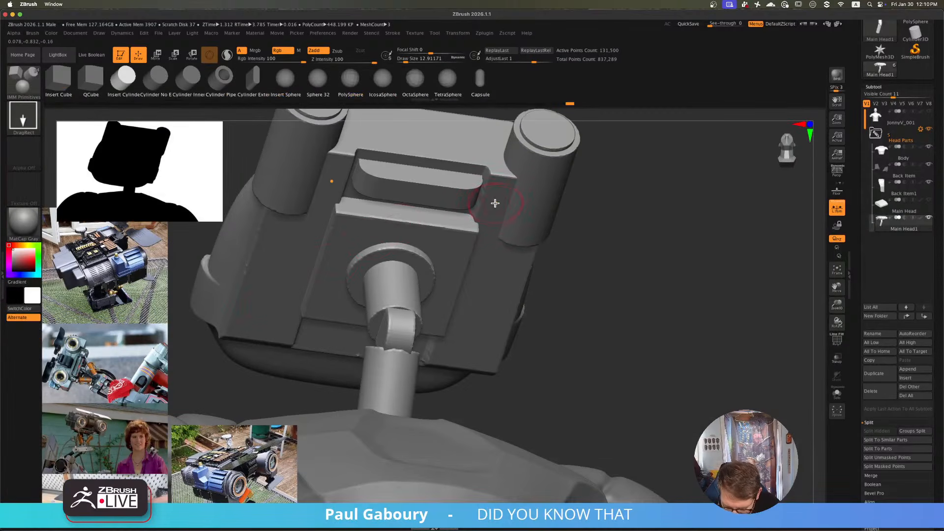
{"action": "left_click_drag", "start_coordinate": [495, 203], "coordinate": [501, 211]}
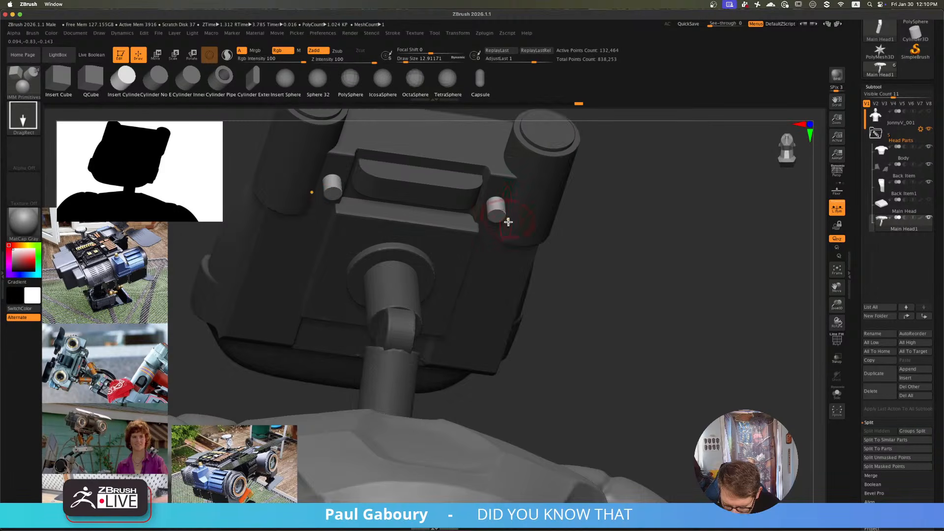
- Enlarge the small cylinders slightly and seat them against the head's underside, with the gizmo orientation reset
{"action": "right_click_drag", "start_coordinate": [506, 220], "coordinate": [507, 279], "text": "shift"}
{"action": "key", "text": "w"}
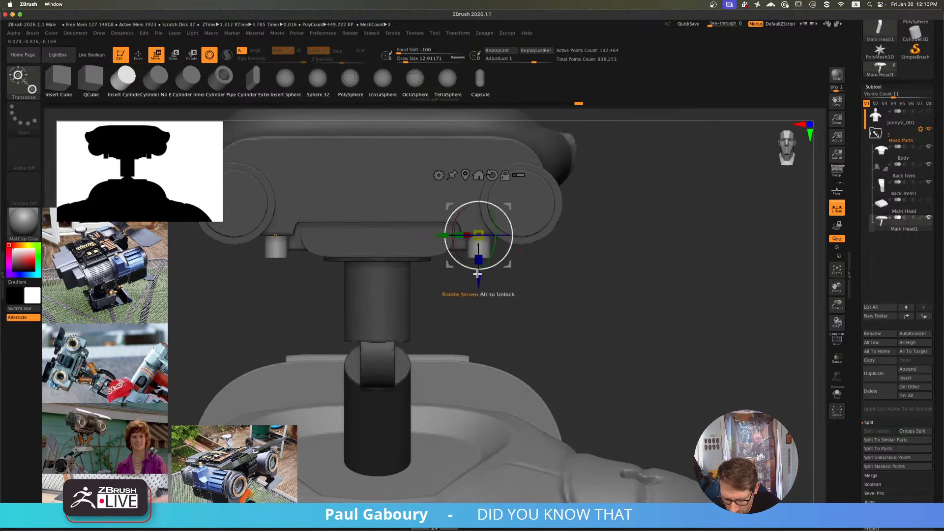
{"action": "left_click_drag", "start_coordinate": [480, 279], "coordinate": [481, 270]}
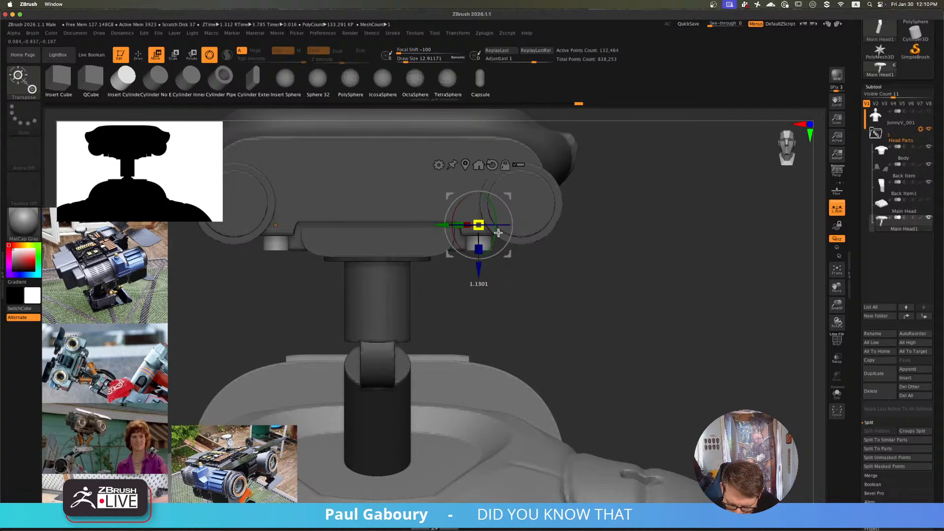
{"action": "left_click_drag", "start_coordinate": [498, 233], "coordinate": [527, 253]}
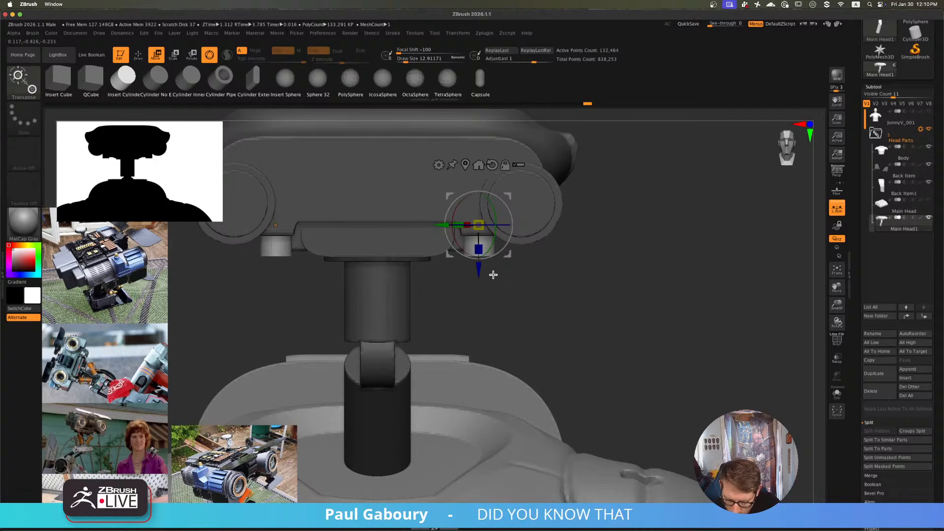
{"action": "left_click", "coordinate": [492, 164]}
{"action": "left_click_drag", "start_coordinate": [437, 225], "coordinate": [441, 224]}
{"action": "left_click_drag", "start_coordinate": [518, 321], "coordinate": [551, 315]}
{"action": "left_click_drag", "start_coordinate": [468, 240], "coordinate": [464, 229]}
{"action": "mouse_move", "coordinate": [534, 340]}
{"action": "right_mouse_down", "text": "ctrl"}
{"action": "mouse_move", "coordinate": [532, 315]}
{"action": "mouse_move", "coordinate": [526, 355]}
{"action": "right_mouse_up", "text": "ctrl"}
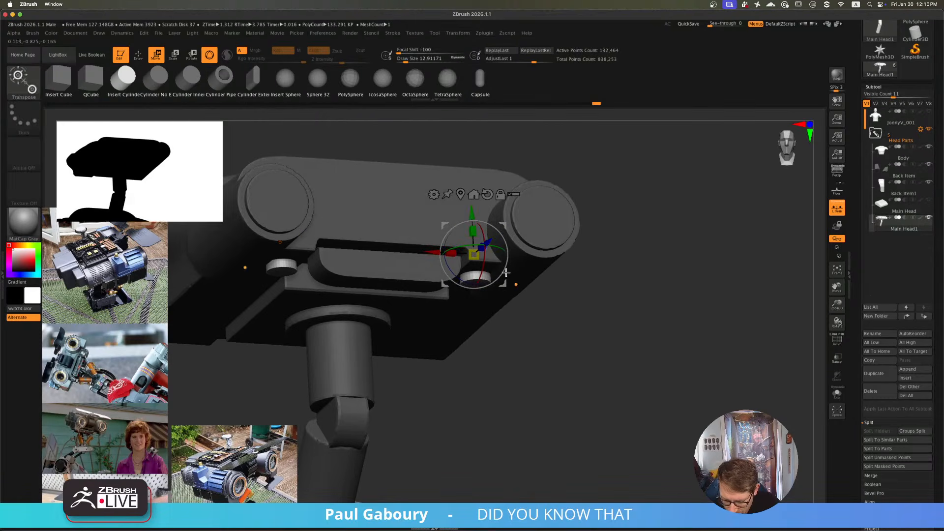
- Duplicate the small cylinders downward, scale the copies down slightly and raise them into the originals
{"action": "left_click_drag", "start_coordinate": [473, 212], "coordinate": [473, 226]}
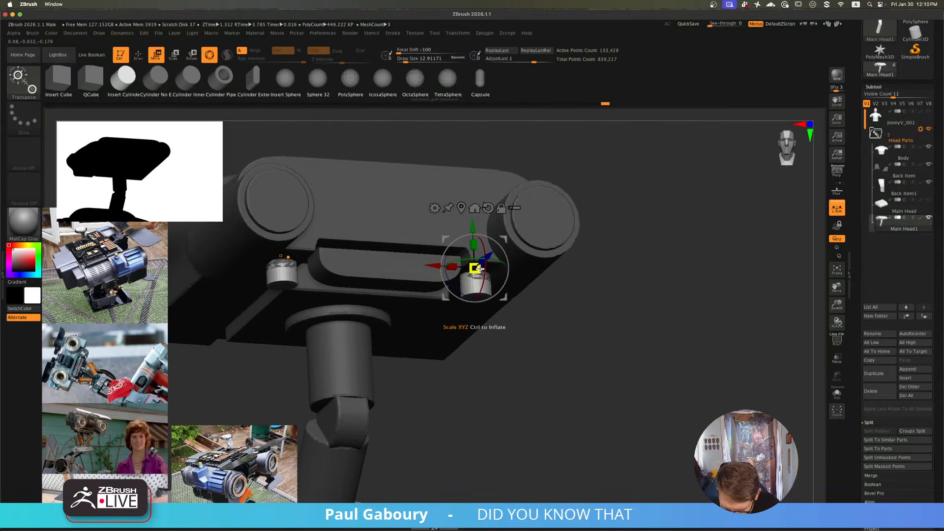
{"action": "left_click_drag", "start_coordinate": [480, 269], "coordinate": [474, 266]}
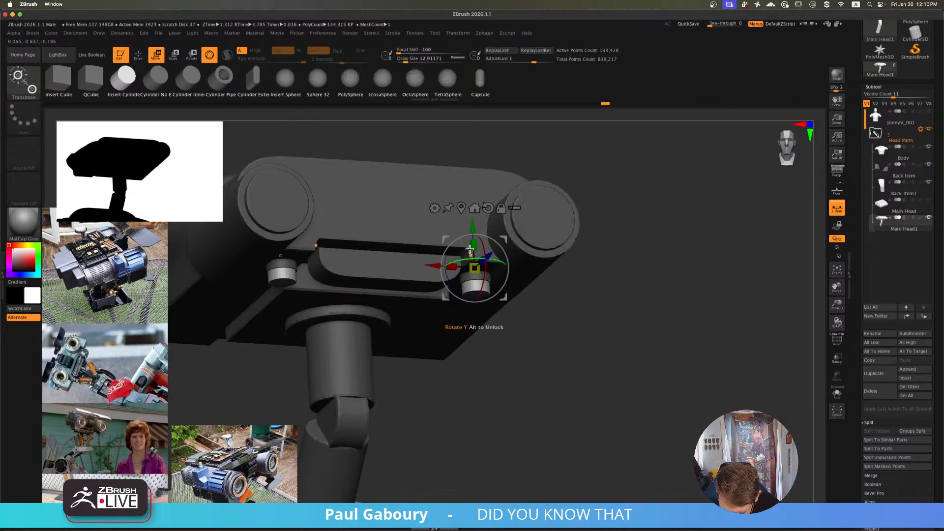
{"action": "left_click_drag", "start_coordinate": [473, 226], "coordinate": [473, 218]}
{"action": "right_click_drag", "start_coordinate": [474, 231], "coordinate": [599, 340]}
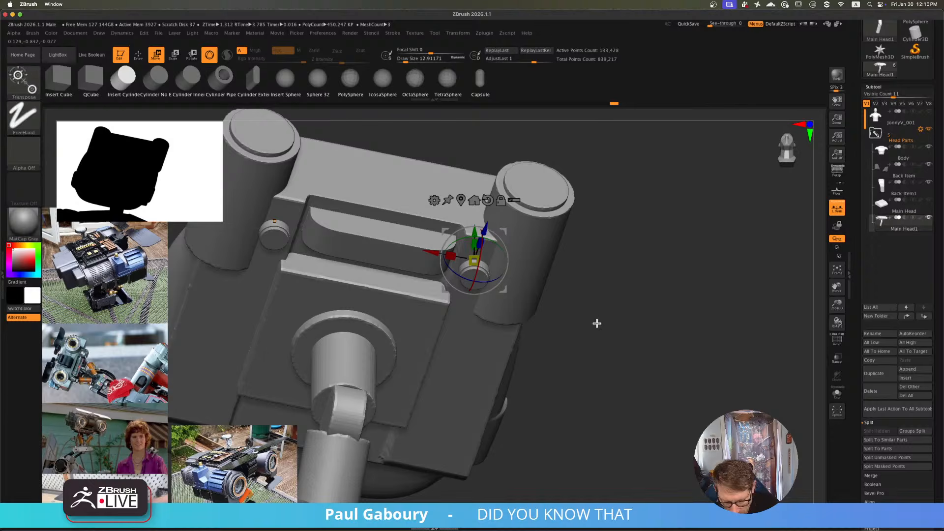
{"action": "key", "text": "q"}
{"action": "right_click_drag", "start_coordinate": [606, 331], "coordinate": [567, 338], "text": "ctrl"}
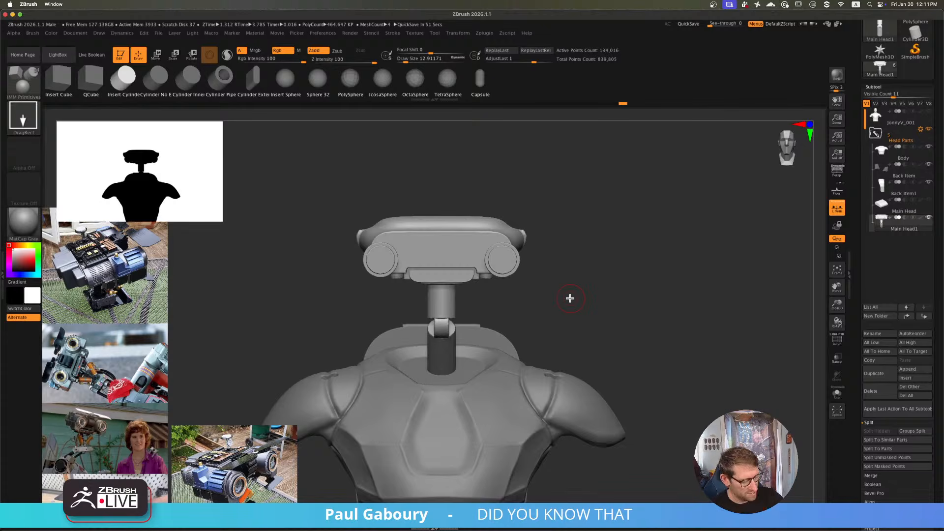
- Duplicate the small cylinders downward again, slim the copies and stretch them vertically into long rods
{"action": "key", "text": "ctrl"}
{"action": "key", "text": "ctrl"}
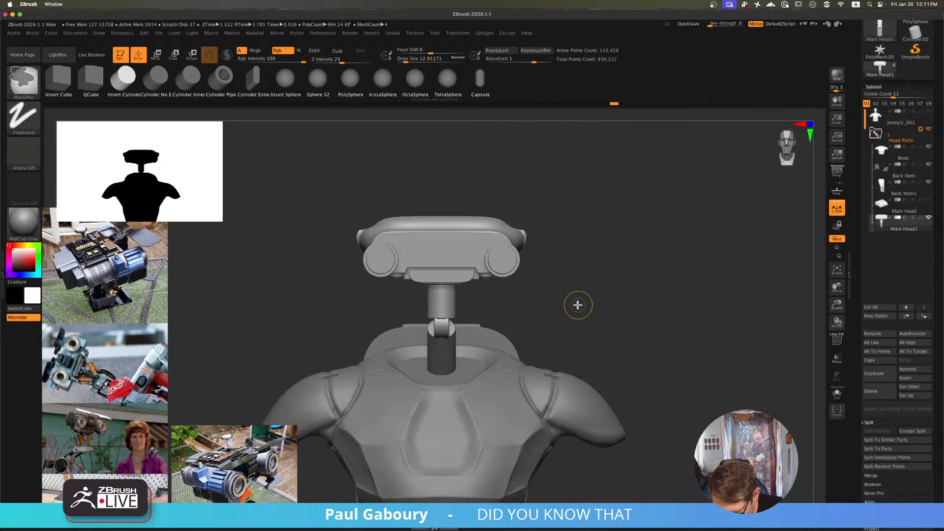
{"action": "left_click", "coordinate": [576, 304], "text": "ctrl"}
{"action": "key", "text": "w"}
{"action": "right_click_drag", "start_coordinate": [573, 301], "coordinate": [614, 369], "text": "ctrl"}
{"action": "left_click_drag", "start_coordinate": [486, 221], "coordinate": [489, 240]}
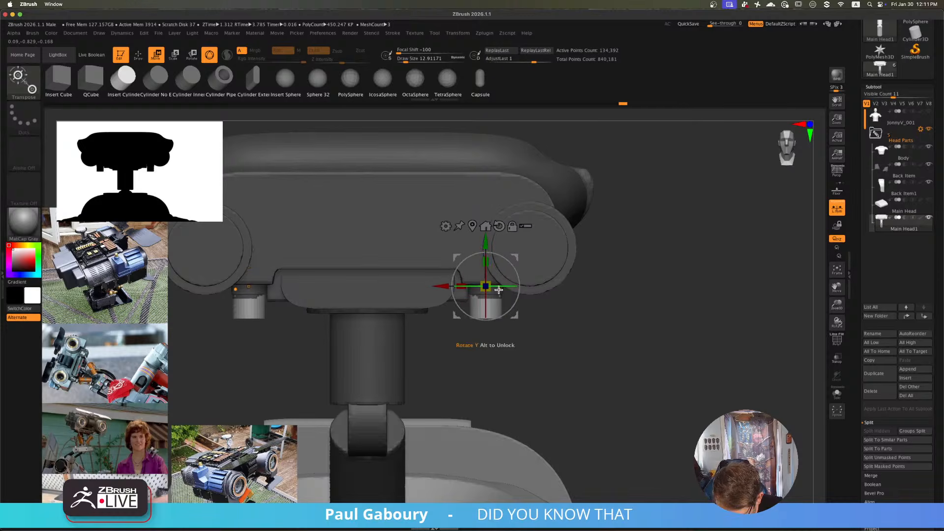
{"action": "left_click_drag", "start_coordinate": [486, 286], "coordinate": [494, 106], "text": "ctrl"}
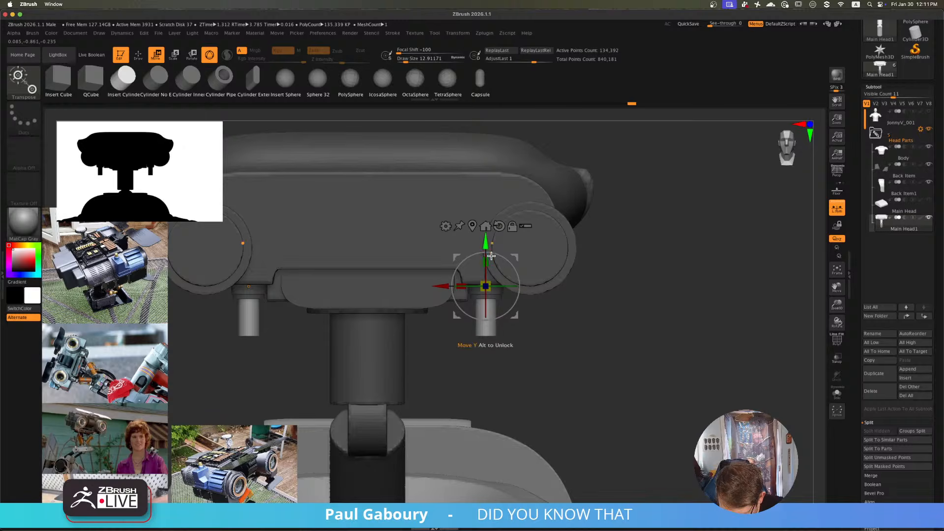
{"action": "left_click_drag", "start_coordinate": [486, 262], "coordinate": [487, 165]}
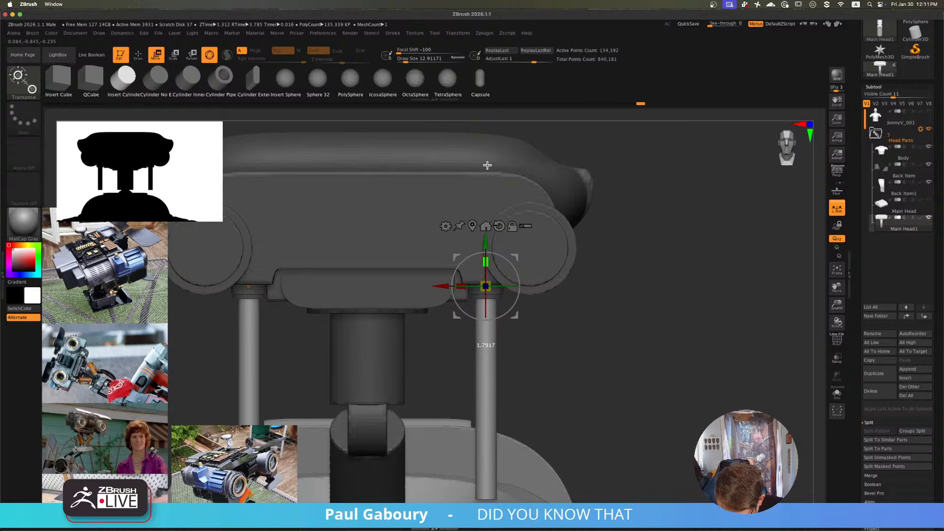
{"action": "right_click_drag", "start_coordinate": [550, 251], "coordinate": [550, 311], "text": "ctrl"}
- Rotate the rods inward from the front and backward from the side so they slant toward the neck base
{"action": "left_click_drag", "start_coordinate": [512, 286], "coordinate": [503, 299]}
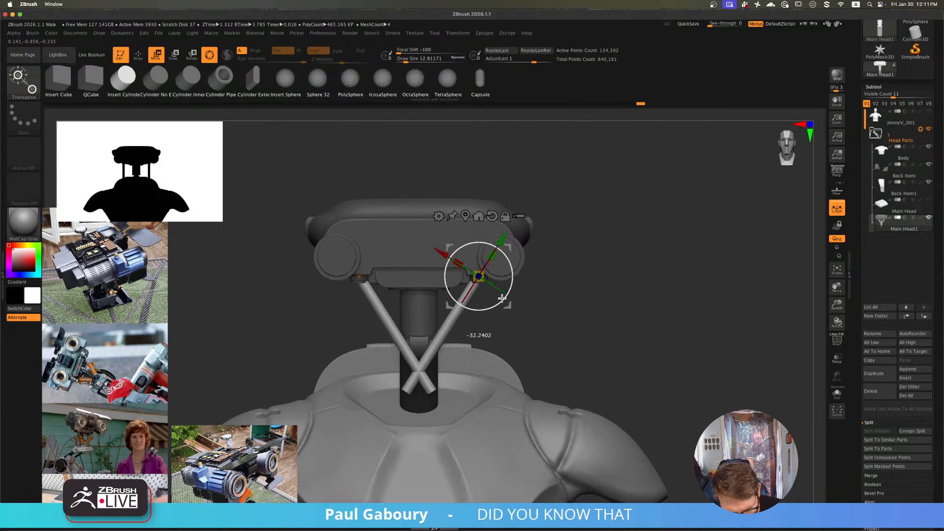
{"action": "right_click_drag", "start_coordinate": [541, 289], "coordinate": [543, 300], "text": "ctrl"}
{"action": "left_click_drag", "start_coordinate": [504, 296], "coordinate": [524, 301]}
{"action": "right_click_drag", "start_coordinate": [557, 322], "coordinate": [582, 317]}
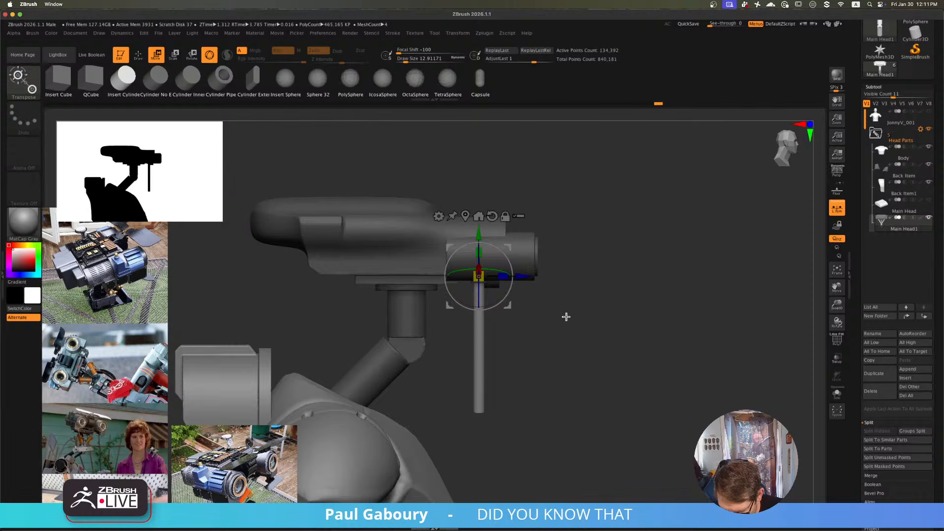
{"action": "left_click_drag", "start_coordinate": [510, 295], "coordinate": [494, 311]}
{"action": "left_click_drag", "start_coordinate": [497, 258], "coordinate": [514, 240]}
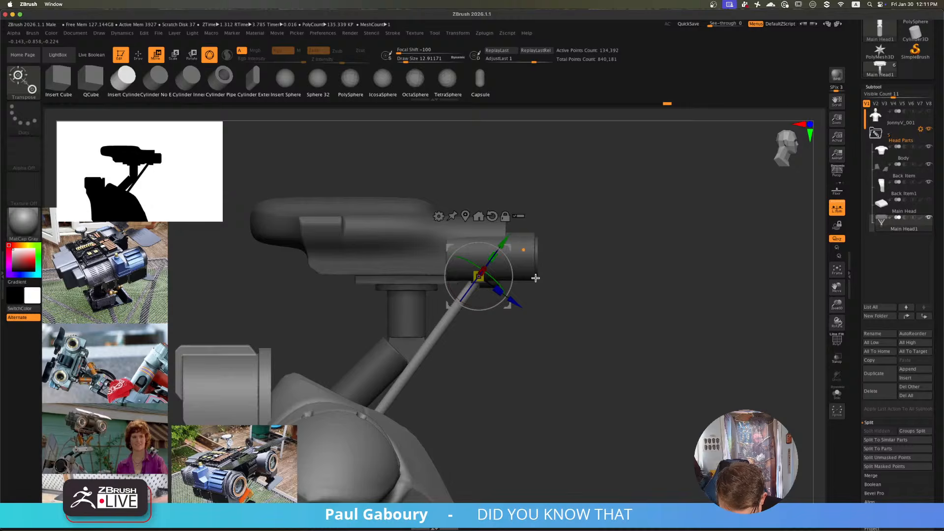
{"action": "left_click_drag", "start_coordinate": [536, 278], "coordinate": [541, 333]}
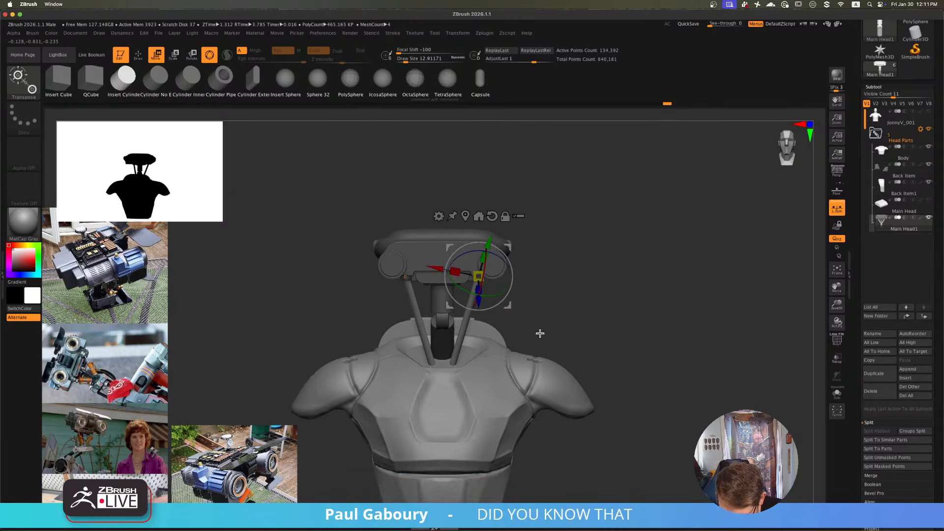
- Check the rods against the neck and torso from several angles and shorten them along their length
{"action": "right_click_drag", "start_coordinate": [553, 316], "coordinate": [542, 333], "text": "alt"}
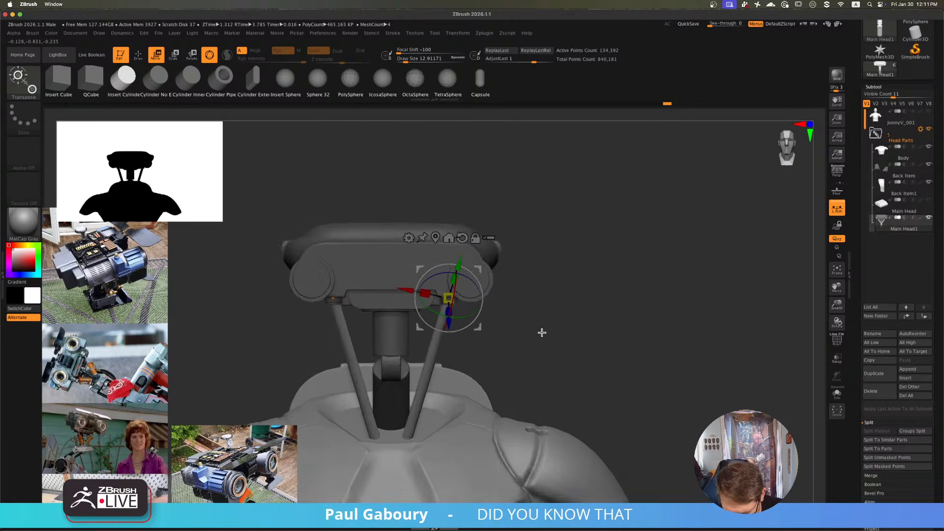
{"action": "mouse_move", "coordinate": [542, 332]}
{"action": "left_mouse_down"}
{"action": "mouse_move", "coordinate": [555, 331]}
{"action": "mouse_move", "coordinate": [545, 325]}
{"action": "left_mouse_up"}
{"action": "right_click_drag", "start_coordinate": [544, 327], "coordinate": [513, 333], "text": "shift"}
{"action": "right_click_drag", "start_coordinate": [513, 333], "coordinate": [531, 326], "text": "alt"}
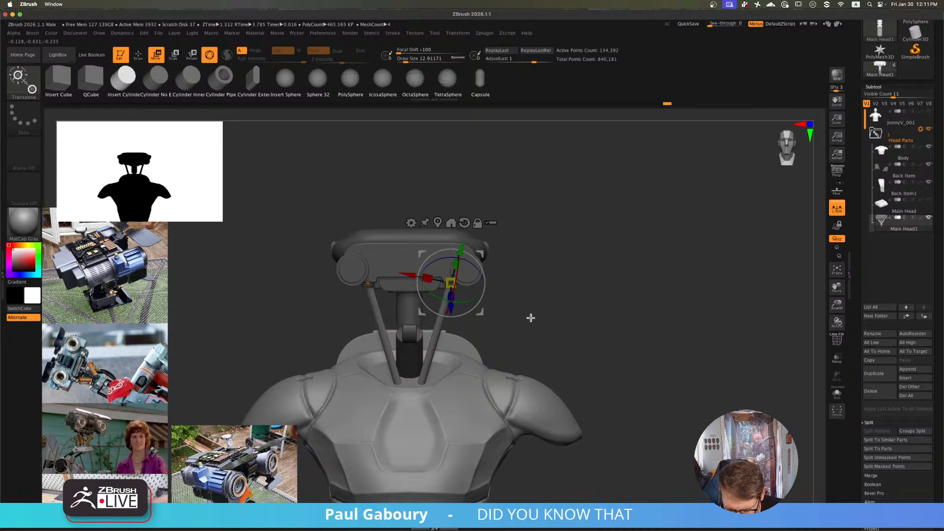
{"action": "left_click_drag", "start_coordinate": [530, 335], "coordinate": [526, 294]}
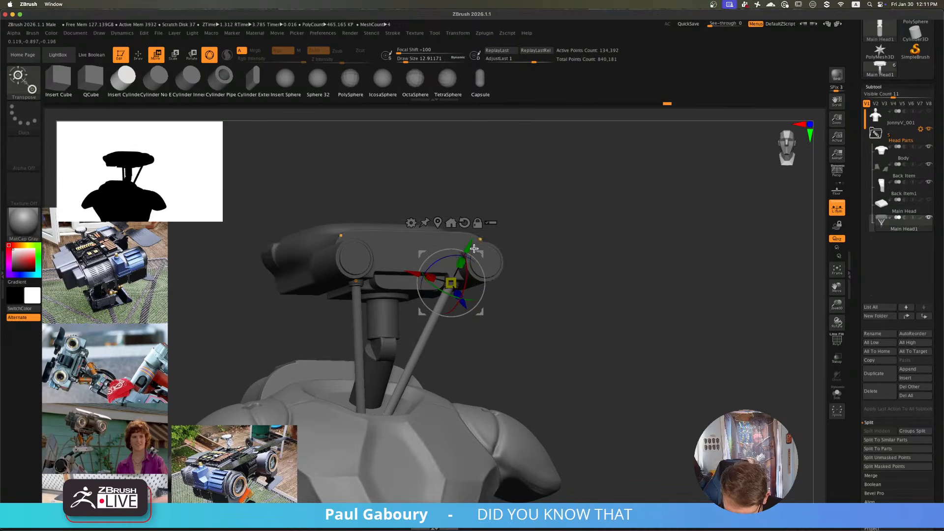
{"action": "left_click_drag", "start_coordinate": [448, 293], "coordinate": [432, 322]}
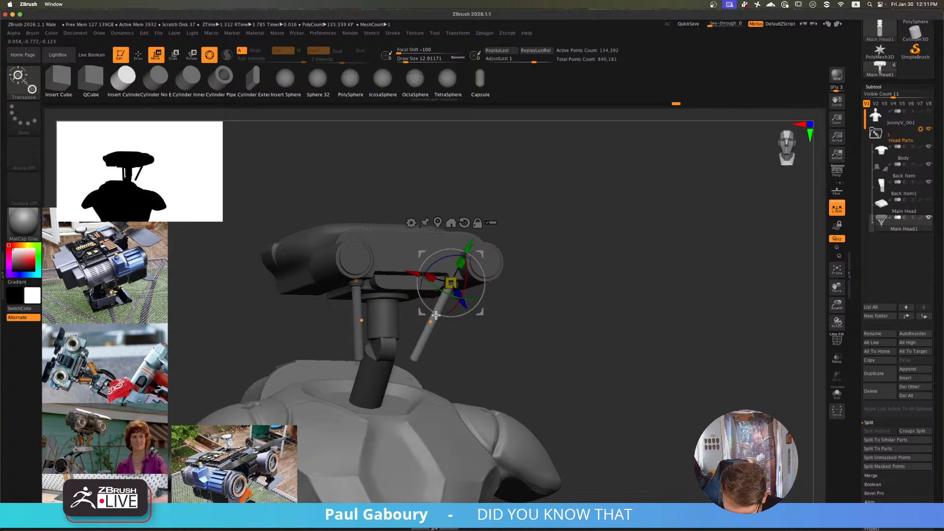
- Fine-tune the shortened rods' rotation from the front and side so their lower ends sit beside the neck joint
{"action": "left_click_drag", "start_coordinate": [494, 316], "coordinate": [475, 309], "text": "shift"}
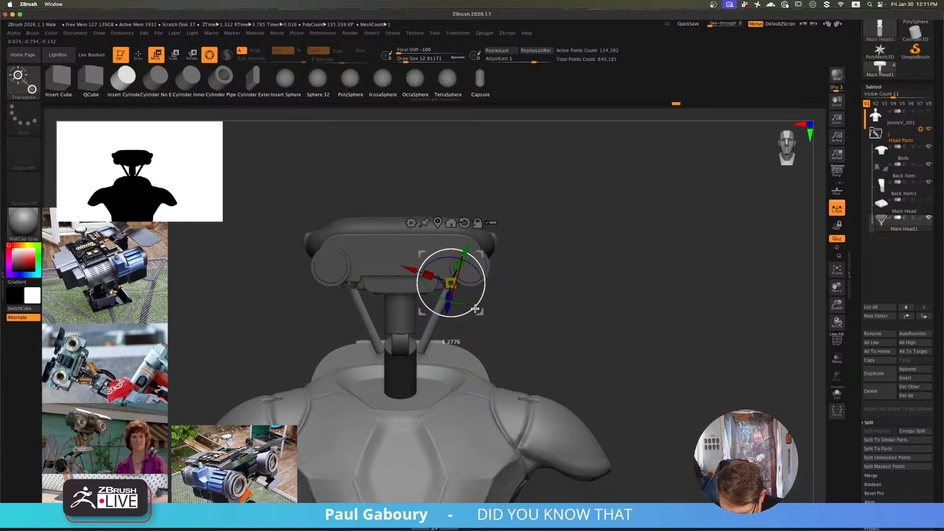
{"action": "mouse_move", "coordinate": [478, 308]}
{"action": "right_mouse_down", "text": "ctrl"}
{"action": "mouse_move", "coordinate": [468, 293]}
{"action": "mouse_move", "coordinate": [514, 288]}
{"action": "mouse_move", "coordinate": [491, 302]}
{"action": "right_mouse_up", "text": "ctrl"}
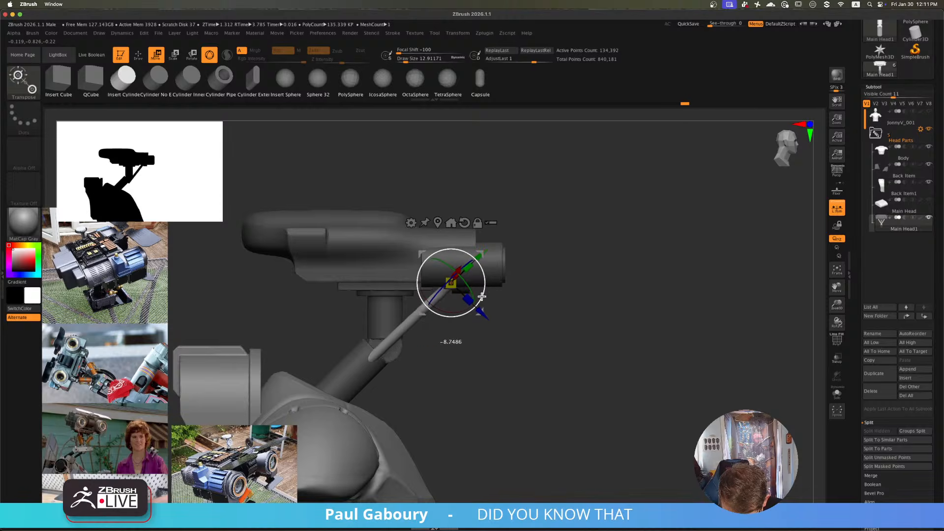
{"action": "right_click_drag", "start_coordinate": [510, 354], "coordinate": [498, 344], "text": "ctrl"}
{"action": "right_click_drag", "start_coordinate": [498, 344], "coordinate": [460, 351]}
{"action": "mouse_move", "coordinate": [460, 351]}
{"action": "right_mouse_down", "text": "shift"}
{"action": "mouse_move", "coordinate": [509, 374]}
{"action": "mouse_move", "coordinate": [511, 365]}
{"action": "right_mouse_up", "text": "shift"}
{"action": "right_click_drag", "start_coordinate": [510, 365], "coordinate": [524, 344], "text": "alt"}
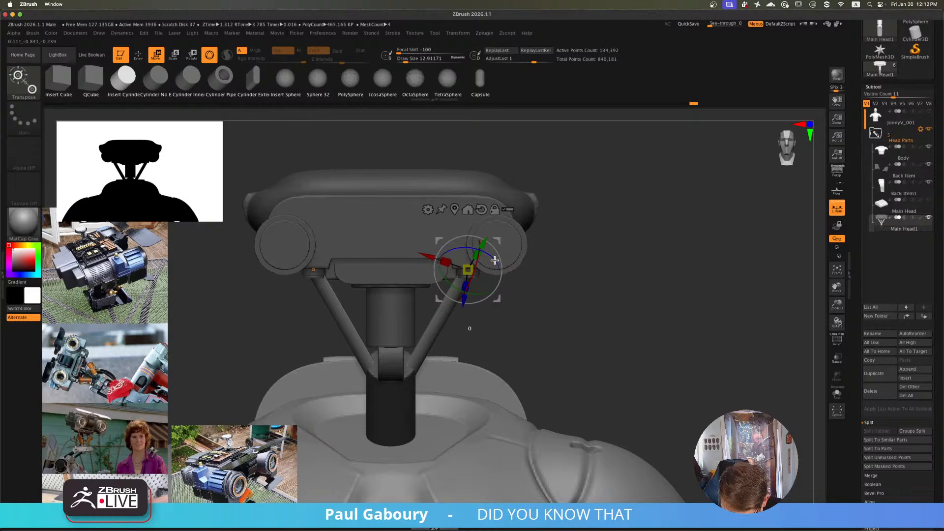
{"action": "left_click_drag", "start_coordinate": [495, 261], "coordinate": [491, 259]}
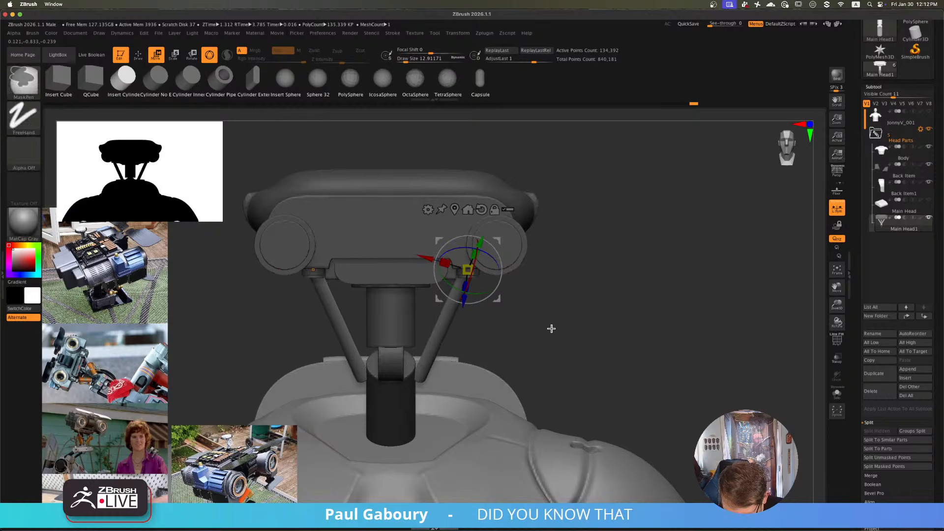
- Shift the rods slightly along the gizmo's Z axis to align their upper ends with the sockets under the head
{"action": "mouse_move", "coordinate": [553, 327]}
{"action": "right_mouse_down", "text": "ctrl"}
{"action": "mouse_move", "coordinate": [500, 344]}
{"action": "mouse_move", "coordinate": [521, 303]}
{"action": "mouse_move", "coordinate": [537, 344]}
{"action": "mouse_move", "coordinate": [484, 258]}
{"action": "right_mouse_up", "text": "ctrl"}
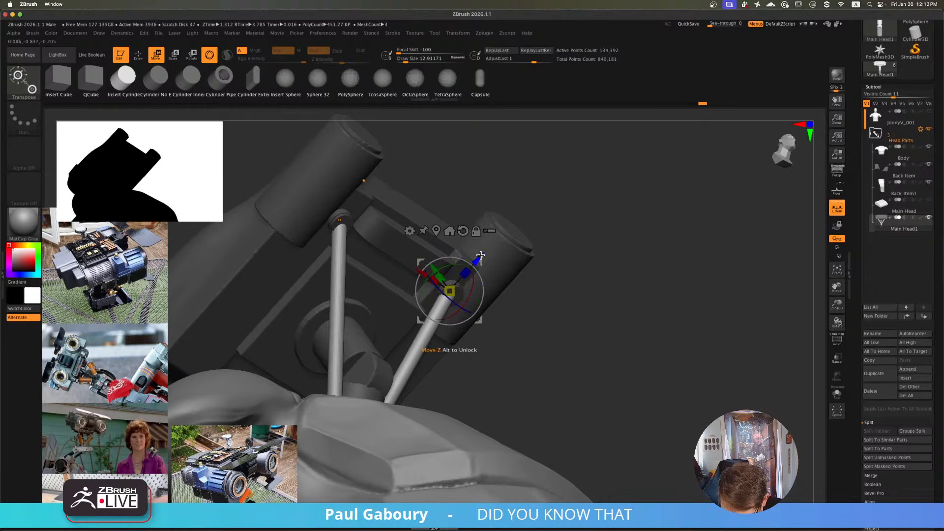
{"action": "left_click_drag", "start_coordinate": [481, 255], "coordinate": [484, 251]}
{"action": "mouse_move", "coordinate": [509, 288]}
{"action": "right_mouse_down"}
{"action": "mouse_move", "coordinate": [536, 325]}
{"action": "mouse_move", "coordinate": [510, 347]}
{"action": "mouse_move", "coordinate": [464, 341]}
{"action": "mouse_move", "coordinate": [512, 314]}
{"action": "mouse_move", "coordinate": [512, 303]}
{"action": "mouse_move", "coordinate": [502, 310]}
{"action": "mouse_move", "coordinate": [520, 286]}
{"action": "mouse_move", "coordinate": [548, 285]}
{"action": "mouse_move", "coordinate": [533, 302]}
{"action": "mouse_move", "coordinate": [504, 297]}
{"action": "mouse_move", "coordinate": [456, 345]}
{"action": "mouse_move", "coordinate": [499, 329]}
{"action": "mouse_move", "coordinate": [498, 317]}
{"action": "right_mouse_up"}
{"action": "key", "text": "q"}
{"action": "key", "text": "w"}
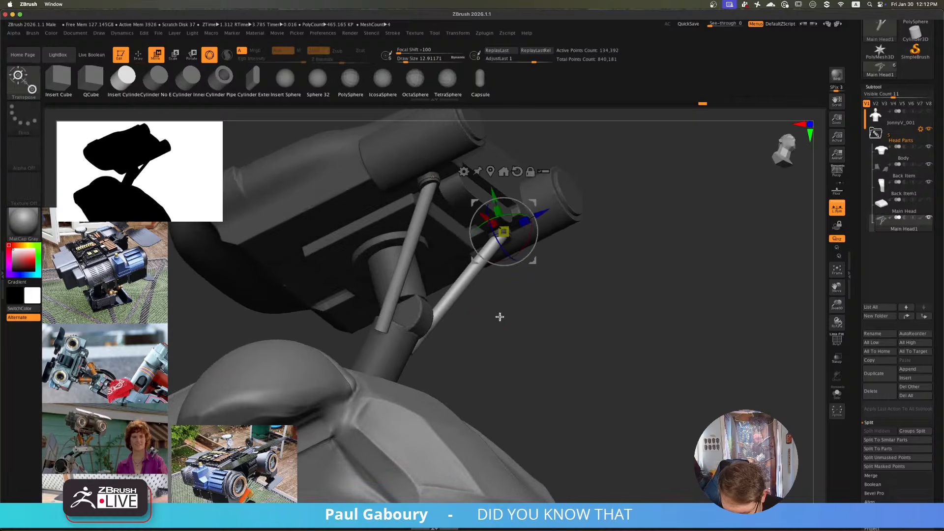
- Isolate the head subtool, turn on its polygroup wireframe and focus on a rod's lower end near the neck
{"action": "left_click", "coordinate": [837, 395]}
{"action": "right_click_drag", "start_coordinate": [610, 378], "coordinate": [569, 329]}
{"action": "right_click_drag", "start_coordinate": [497, 326], "coordinate": [504, 381], "text": "alt"}
{"action": "key", "text": "shift+f"}
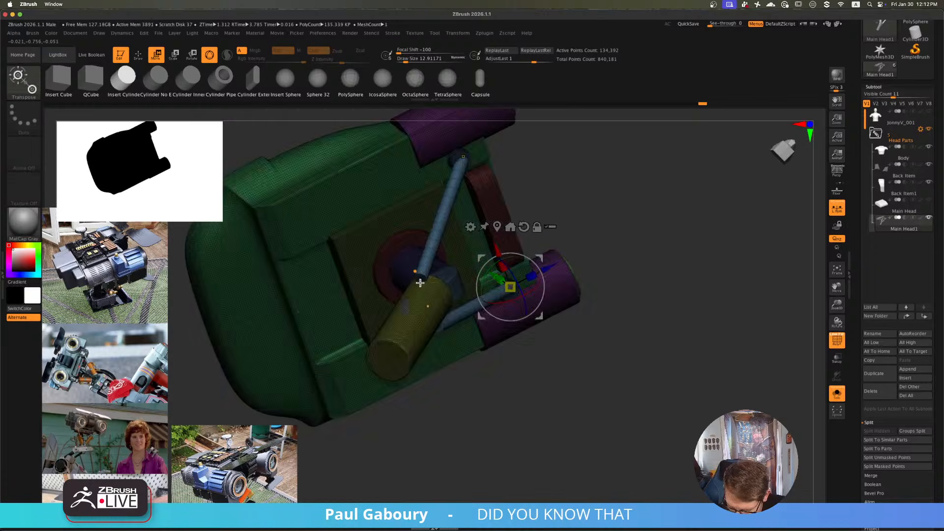
{"action": "right_click_drag", "start_coordinate": [422, 279], "coordinate": [497, 359], "text": "ctrl"}
{"action": "mouse_move", "coordinate": [425, 267]}
{"action": "right_mouse_down", "text": "ctrl"}
{"action": "mouse_move", "coordinate": [394, 256]}
{"action": "mouse_move", "coordinate": [429, 265]}
{"action": "right_mouse_up", "text": "ctrl"}
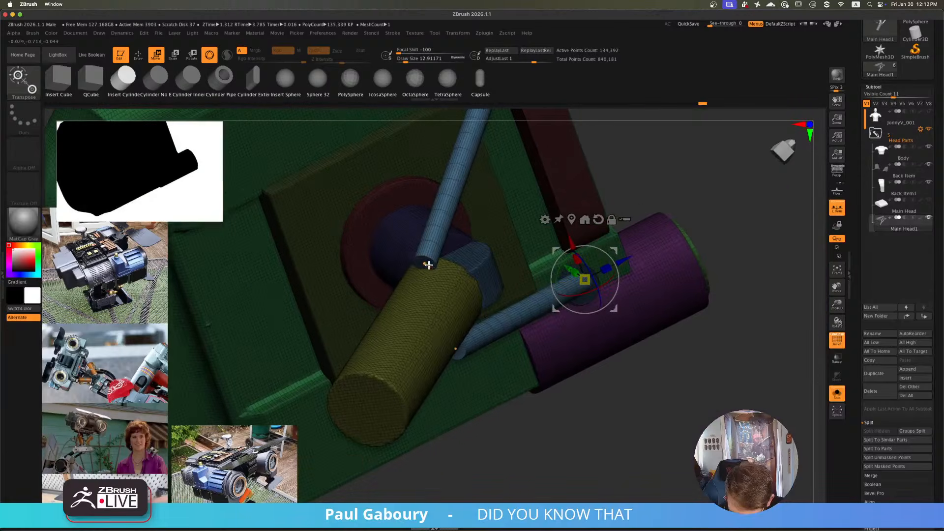
- Duplicate the support rods along their length and scale the copies into thicker, shorter sleeves around the rods' lower ends
{"action": "left_click", "coordinate": [424, 263], "text": "alt"}
{"action": "right_click_drag", "start_coordinate": [508, 358], "coordinate": [460, 374], "text": "ctrl"}
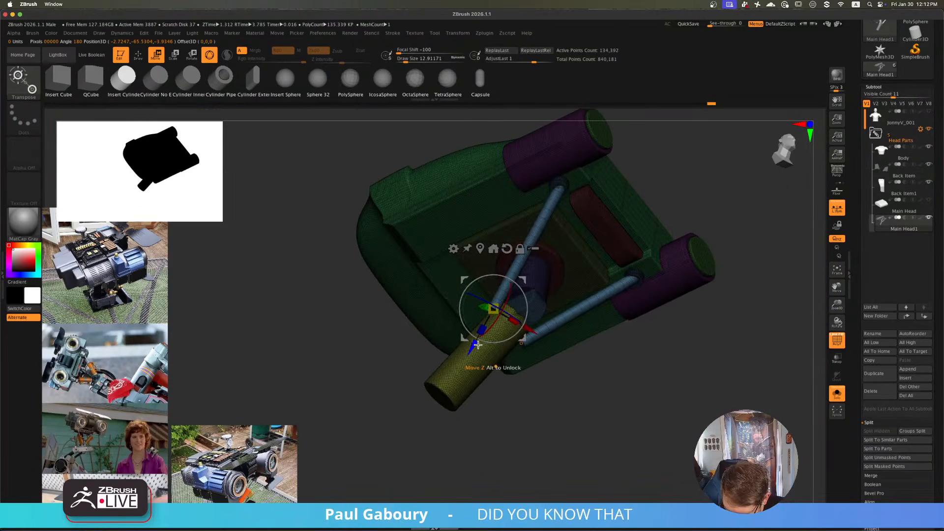
{"action": "left_click_drag", "start_coordinate": [474, 344], "coordinate": [460, 370]}
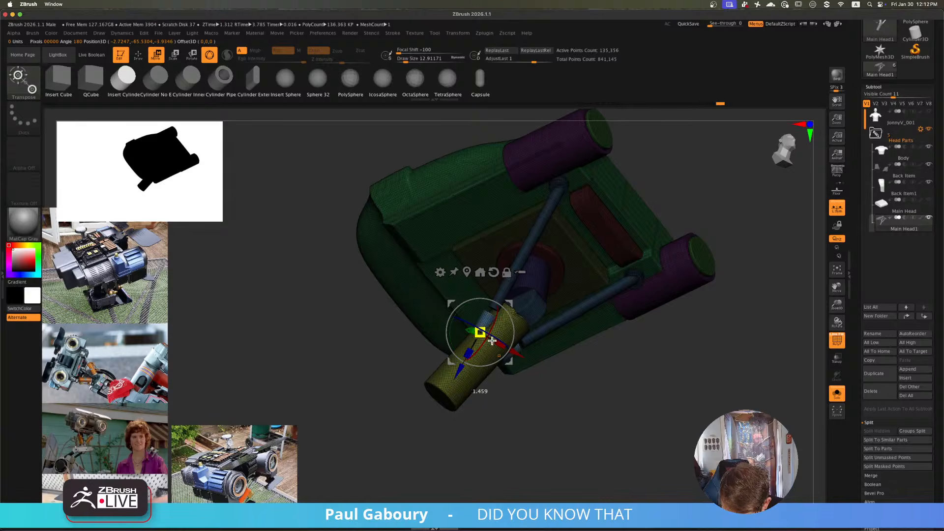
{"action": "left_click_drag", "start_coordinate": [500, 348], "coordinate": [502, 349]}
{"action": "right_click_drag", "start_coordinate": [500, 344], "coordinate": [476, 371], "text": "shift"}
- Copy the sleeves, swap the copies for PolySphere primitives, and scale and position them as rounded caps on the sleeves' lower ends
{"action": "left_click_drag", "start_coordinate": [441, 391], "coordinate": [443, 383]}
{"action": "mouse_move", "coordinate": [475, 373]}
{"action": "right_mouse_down"}
{"action": "mouse_move", "coordinate": [514, 359]}
{"action": "mouse_move", "coordinate": [556, 316]}
{"action": "mouse_move", "coordinate": [595, 363]}
{"action": "mouse_move", "coordinate": [580, 374]}
{"action": "mouse_move", "coordinate": [590, 382]}
{"action": "mouse_move", "coordinate": [563, 378]}
{"action": "mouse_move", "coordinate": [570, 356]}
{"action": "right_mouse_up"}
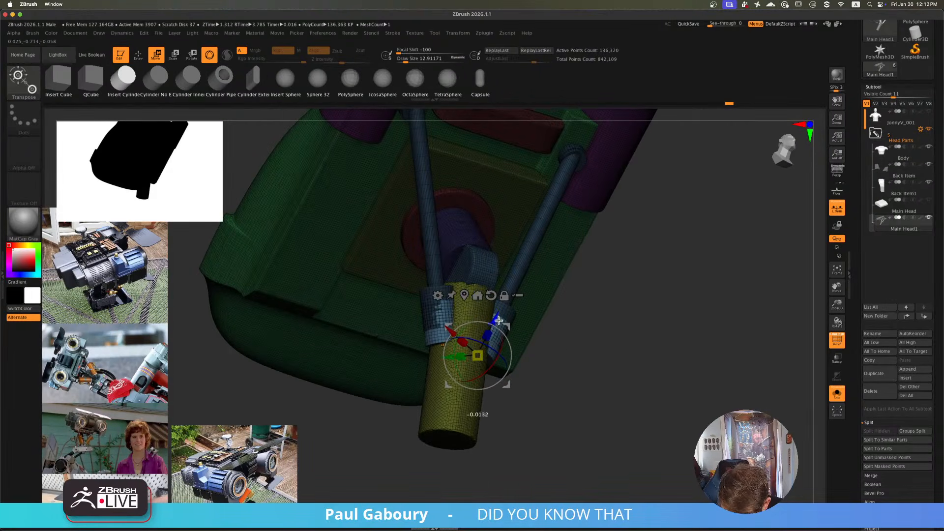
{"action": "left_click", "coordinate": [438, 295]}
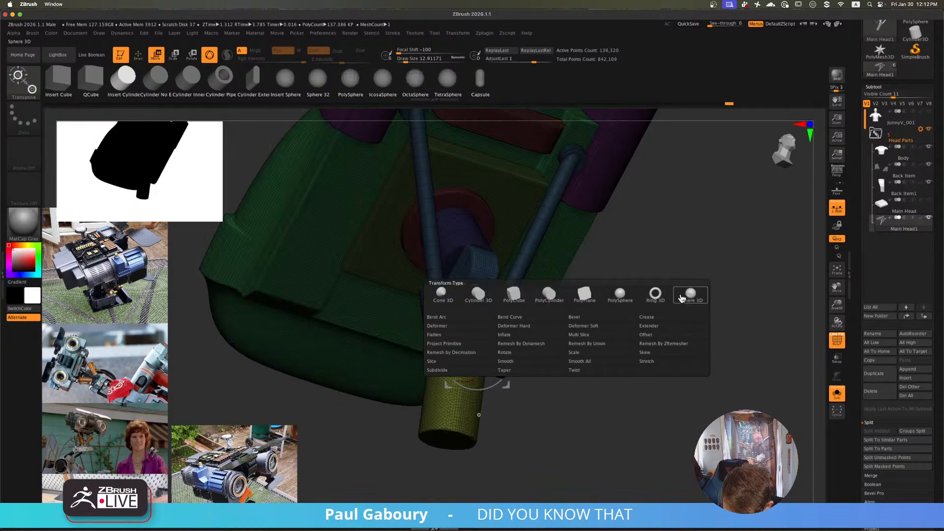
{"action": "left_click", "coordinate": [620, 295]}
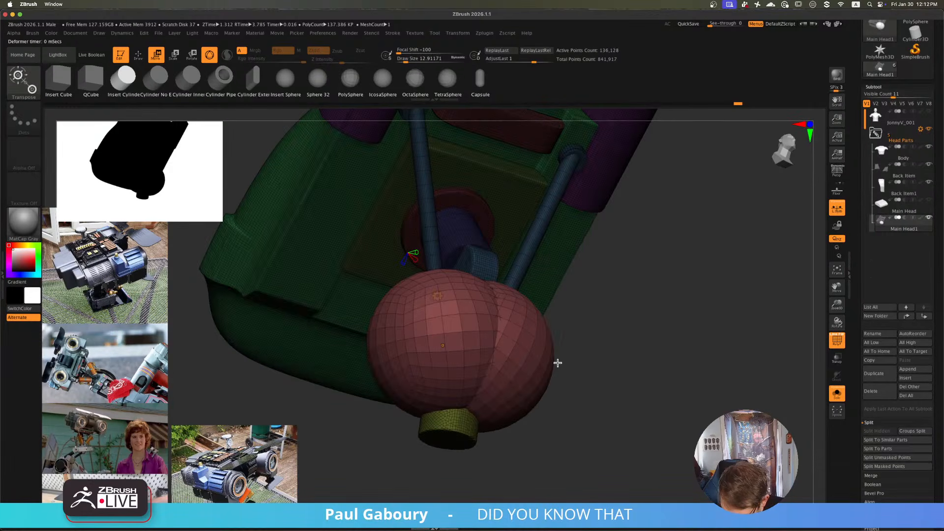
{"action": "mouse_move", "coordinate": [495, 354]}
{"action": "left_mouse_down"}
{"action": "mouse_move", "coordinate": [439, 317]}
{"action": "mouse_move", "coordinate": [500, 305]}
{"action": "left_mouse_up"}
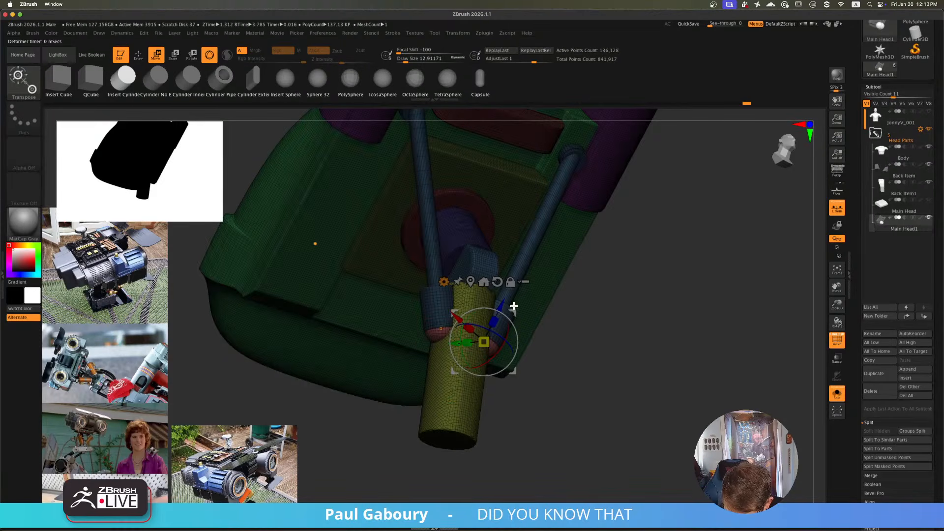
{"action": "left_click_drag", "start_coordinate": [501, 306], "coordinate": [501, 306]}
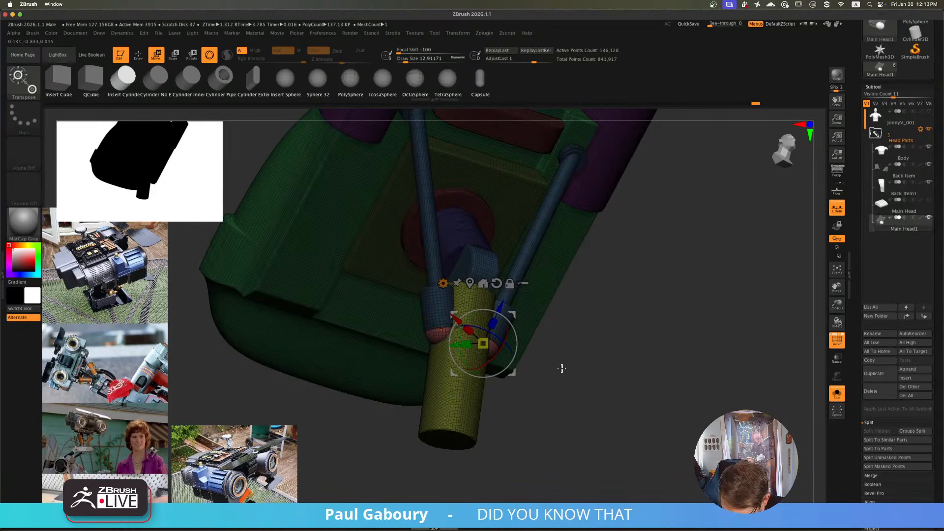
{"action": "mouse_move", "coordinate": [561, 368]}
{"action": "right_mouse_down", "text": "ctrl"}
{"action": "mouse_move", "coordinate": [561, 386]}
{"action": "mouse_move", "coordinate": [546, 382]}
{"action": "mouse_move", "coordinate": [559, 355]}
{"action": "mouse_move", "coordinate": [556, 403]}
{"action": "mouse_move", "coordinate": [567, 380]}
{"action": "mouse_move", "coordinate": [558, 372]}
{"action": "mouse_move", "coordinate": [531, 385]}
{"action": "mouse_move", "coordinate": [545, 390]}
{"action": "mouse_move", "coordinate": [531, 376]}
{"action": "mouse_move", "coordinate": [536, 392]}
{"action": "mouse_move", "coordinate": [537, 346]}
{"action": "mouse_move", "coordinate": [506, 350]}
{"action": "mouse_move", "coordinate": [527, 364]}
{"action": "right_mouse_up", "text": "ctrl"}
- Hide the rods with their sleeves and caps, split them from the head into their own subtool, and select it
{"action": "key", "text": "q"}
{"action": "key", "text": "shift+f"}
{"action": "key", "text": "shift+f"}
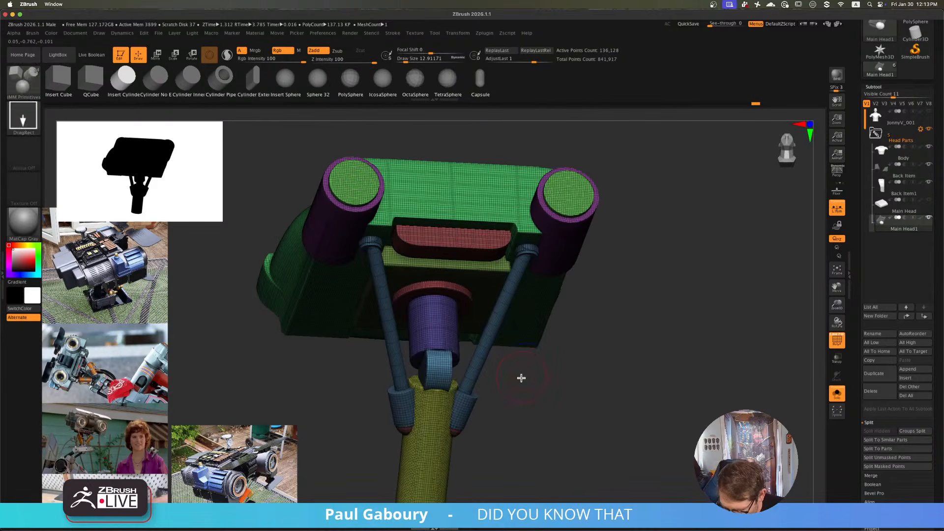
{"action": "left_click", "coordinate": [471, 404], "text": "ctrl+shift"}
{"action": "right_click_drag", "start_coordinate": [516, 382], "coordinate": [506, 344], "text": "alt"}
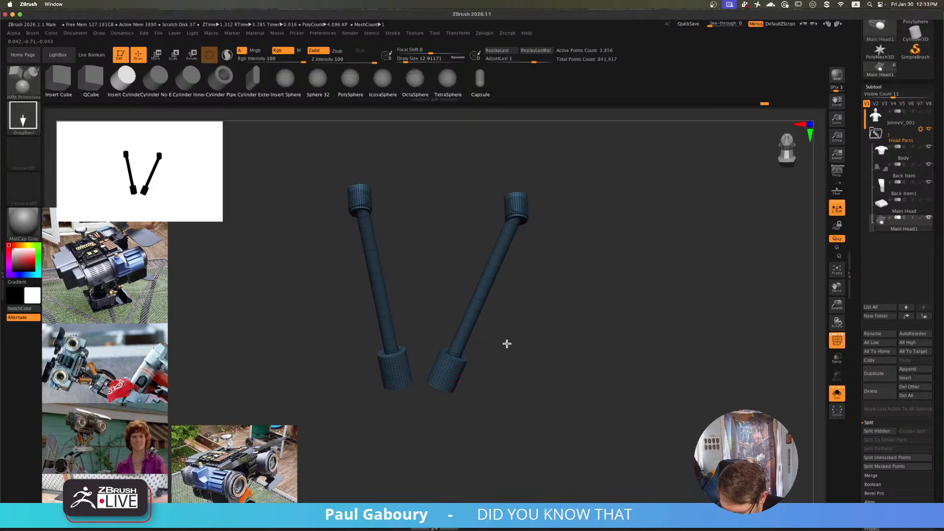
{"action": "left_click", "coordinate": [458, 376], "text": "ctrl+shift"}
{"action": "right_click_drag", "start_coordinate": [456, 394], "coordinate": [526, 382]}
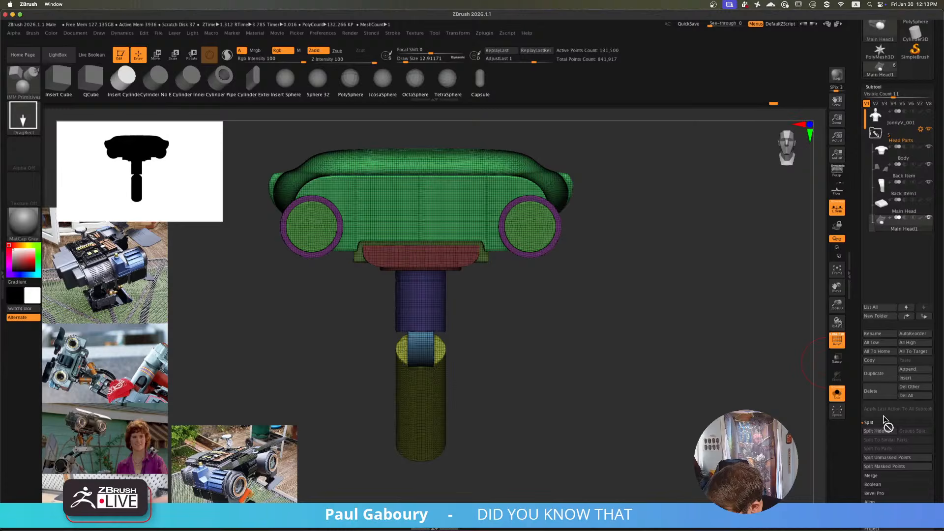
{"action": "left_click", "coordinate": [880, 432]}
{"action": "left_click", "coordinate": [892, 244]}
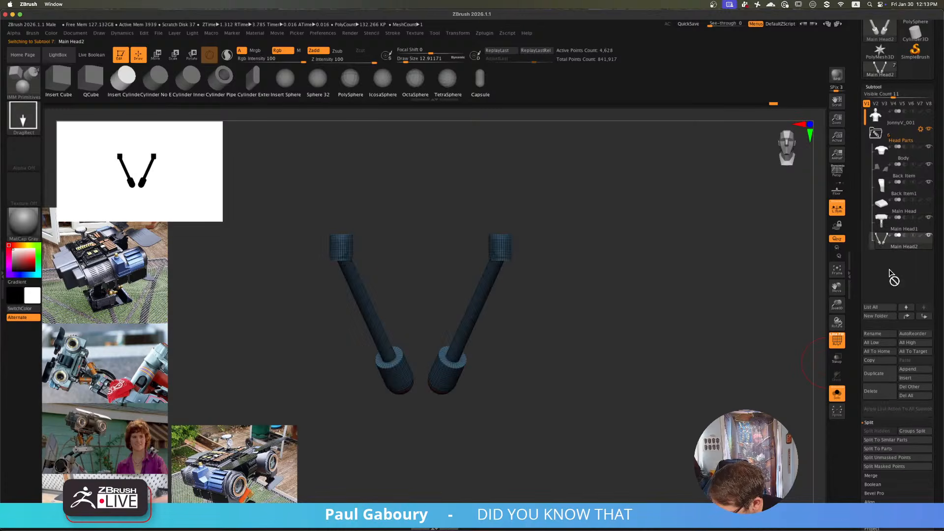
- Rename the split-off rod subtool as Neck Pistons and turn off Solo to show the whole robot
{"action": "left_click", "coordinate": [881, 334]}
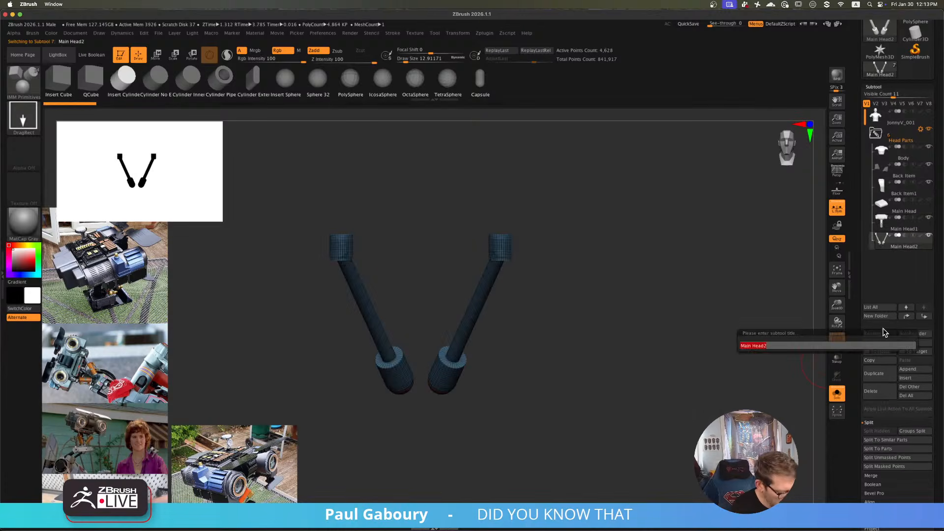
{"action": "type", "text": "Ne"}
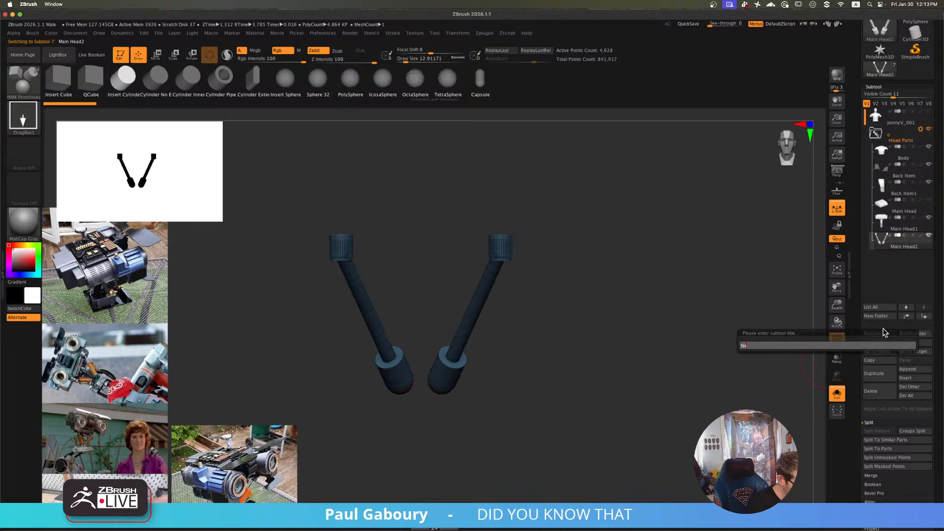
{"action": "type", "text": "ck P"}
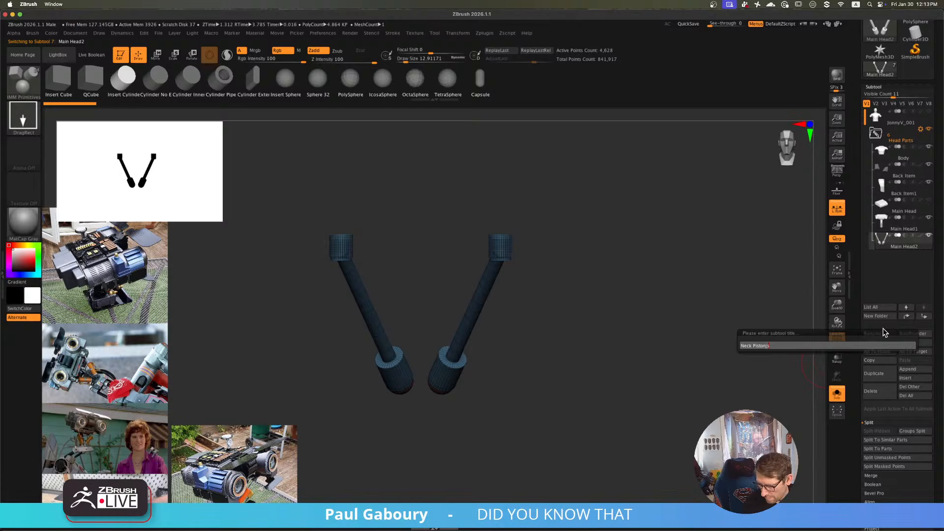
{"action": "type", "text": "istons"}
{"action": "key", "text": "Return"}
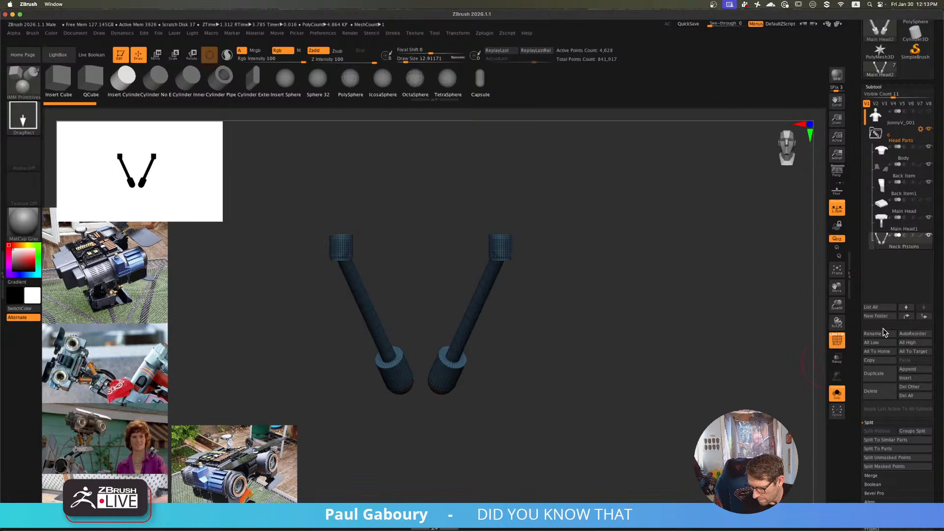
{"action": "left_click", "coordinate": [832, 392]}
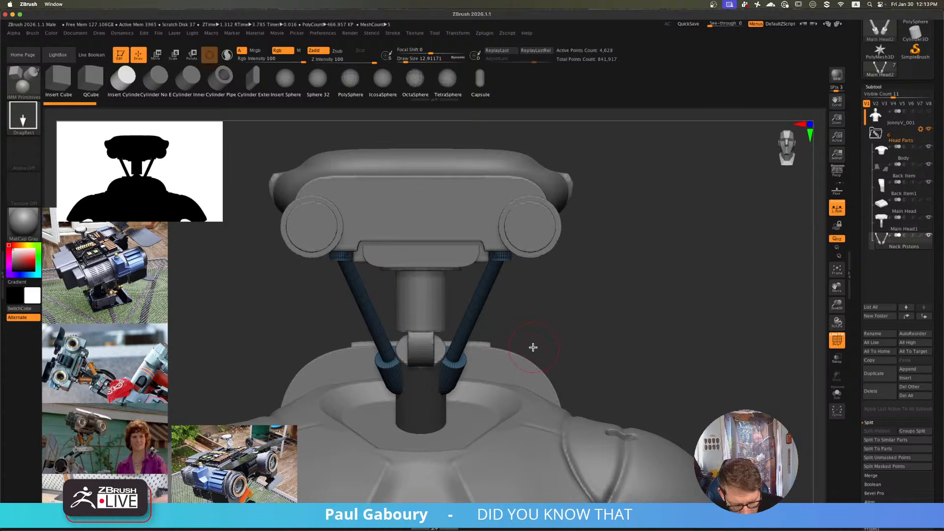
- Isolate the piston shafts, assign them their own polygroup, and unhide the remaining piston parts
{"action": "left_click_drag", "start_coordinate": [533, 347], "coordinate": [538, 358], "text": "alt"}
{"action": "right_click_drag", "start_coordinate": [538, 354], "coordinate": [513, 339], "text": "alt"}
{"action": "key", "text": "s"}
{"action": "left_click_drag", "start_coordinate": [531, 353], "coordinate": [492, 296]}
{"action": "left_click", "coordinate": [499, 310], "text": "ctrl+shift"}
{"action": "key", "text": "ctrl+w"}
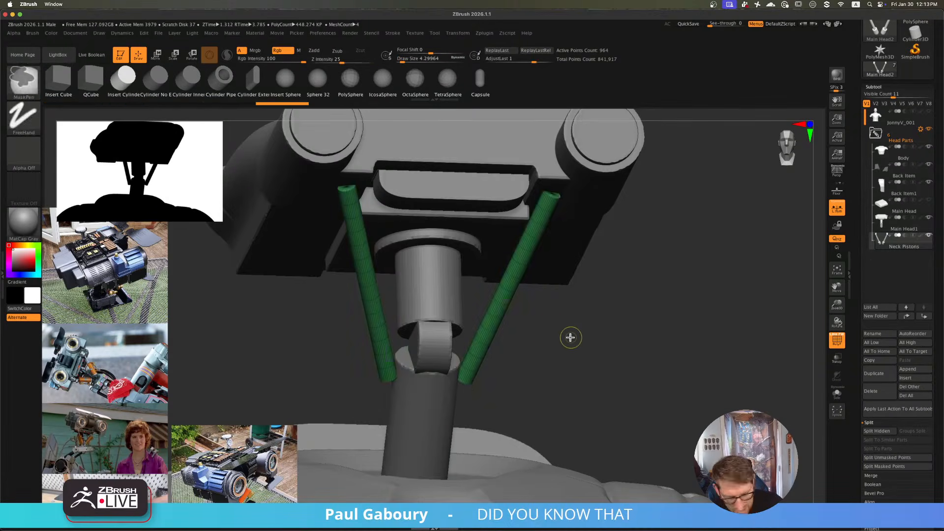
{"action": "left_click", "coordinate": [519, 367], "text": "ctrl+shift"}
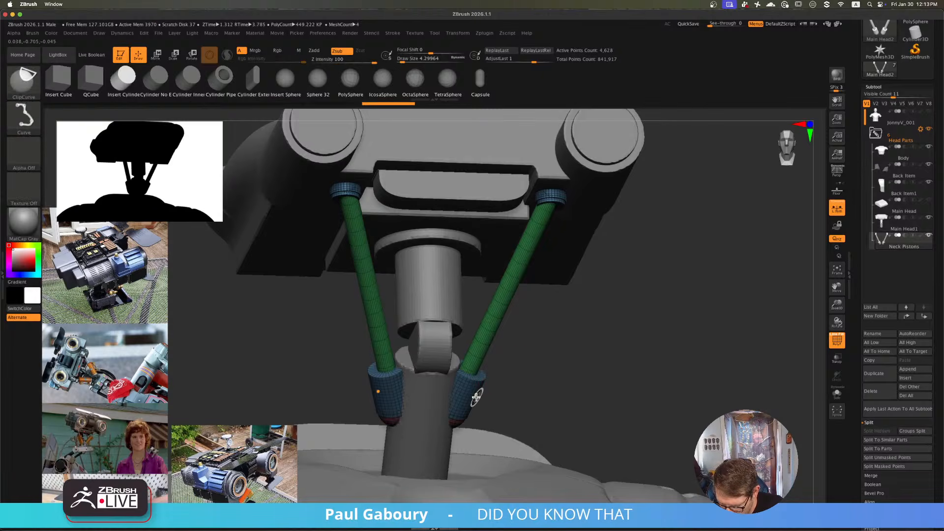
- Hide the piston shafts, apply Auto Groups to the sleeves and upper sockets, and unhide the full pistons
{"action": "left_click", "coordinate": [486, 375], "text": "ctrl+alt+shift"}
{"action": "left_click", "coordinate": [874, 88]}
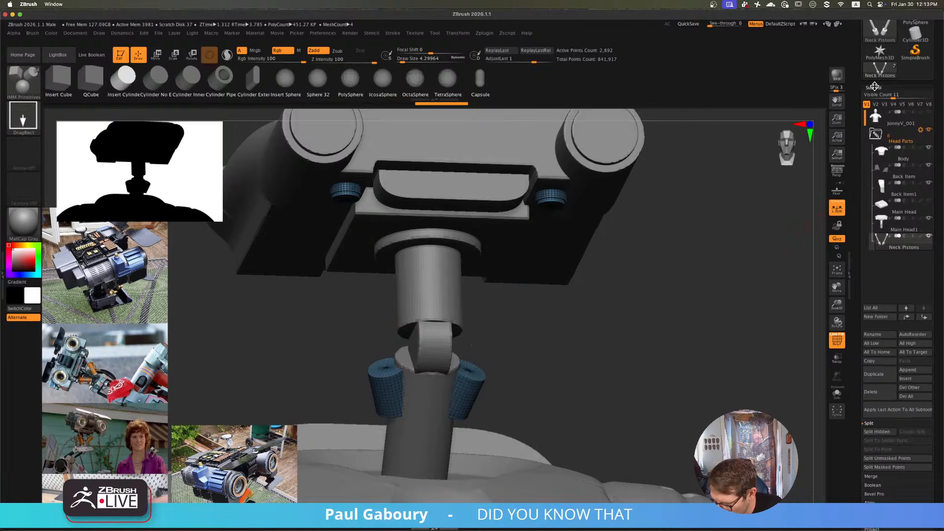
{"action": "left_click", "coordinate": [876, 97]}
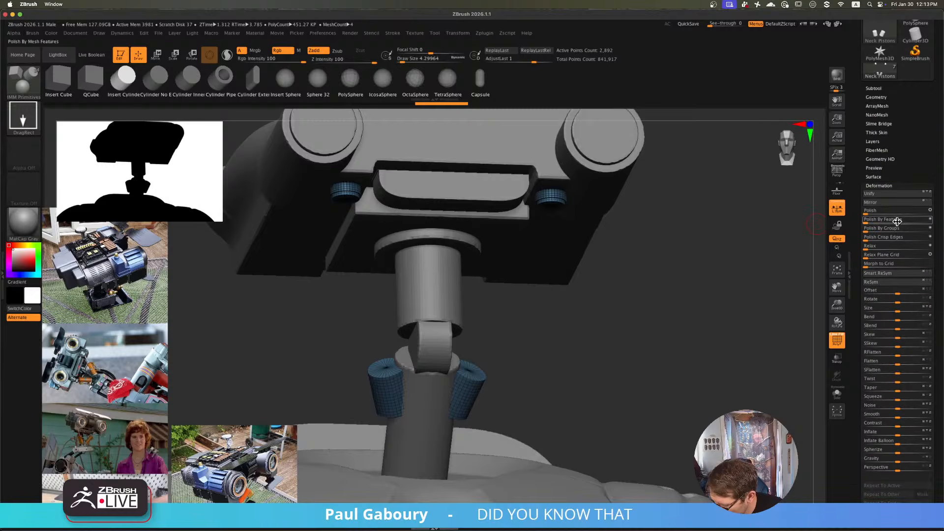
{"action": "left_click", "coordinate": [877, 97]}
{"action": "key", "text": "shift"}
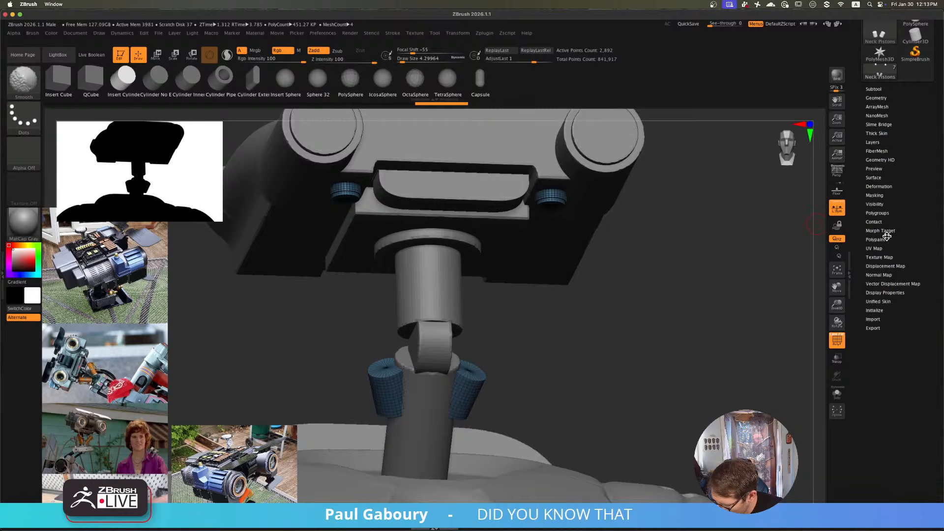
{"action": "left_click", "coordinate": [878, 213]}
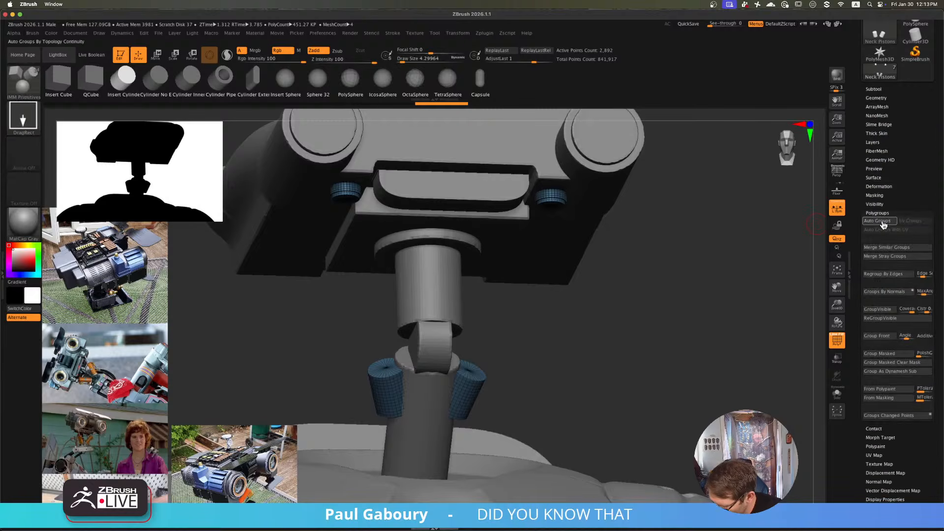
{"action": "left_click", "coordinate": [878, 221]}
{"action": "left_click", "coordinate": [753, 274], "text": "ctrl+shift"}
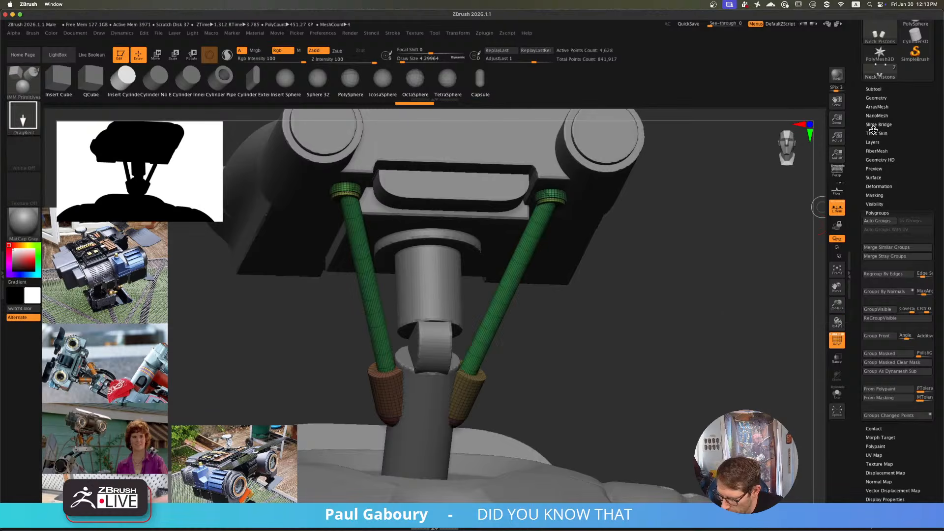
- Apply Mirror And Weld to the Neck Pistons so both sides share matching polygroups
{"action": "left_click", "coordinate": [877, 98]}
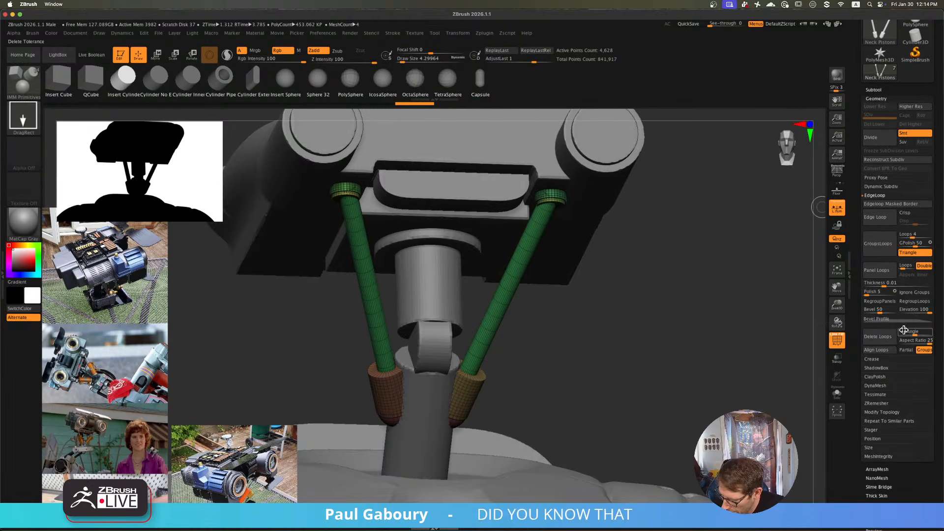
{"action": "left_click", "coordinate": [895, 413]}
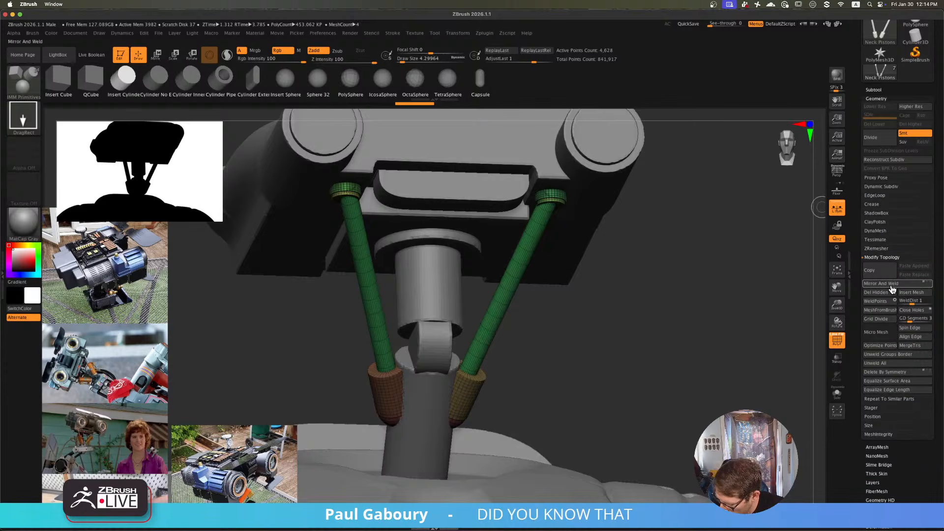
{"action": "left_click_drag", "start_coordinate": [586, 327], "coordinate": [575, 351]}
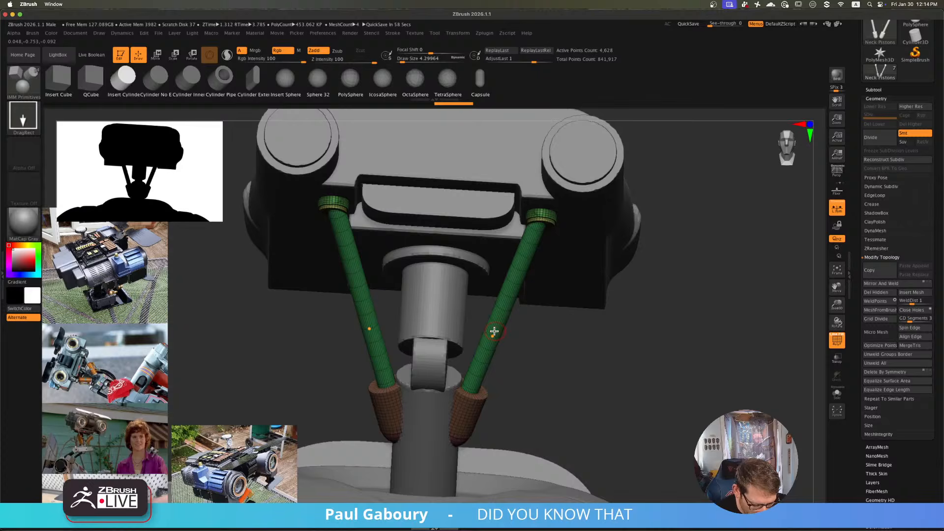
- Bring the Spotlight reference photo of the red-trimmed robot forward to examine its neck, and put it back among the references
{"action": "key", "text": "z"}
{"action": "left_click_drag", "start_coordinate": [125, 380], "coordinate": [187, 341]}
{"action": "left_click_drag", "start_coordinate": [197, 288], "coordinate": [170, 289]}
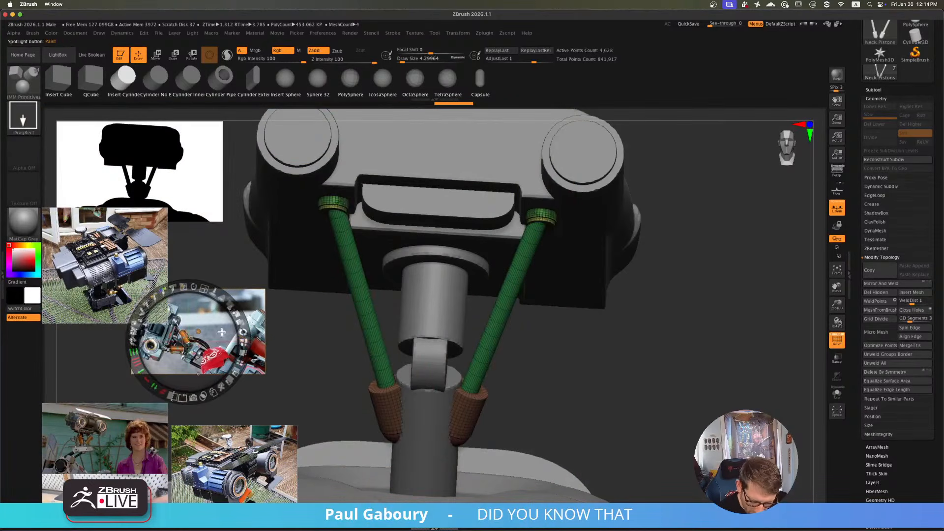
{"action": "mouse_move", "coordinate": [215, 342]}
{"action": "left_mouse_down"}
{"action": "mouse_move", "coordinate": [169, 370]}
{"action": "mouse_move", "coordinate": [115, 372]}
{"action": "left_mouse_up"}
{"action": "key", "text": "z"}
- With ZModeler at a draw size of about 1.13, use PolyGroup on Polyloop to regroup a band near the piston shaft's lower end
{"action": "mouse_move", "coordinate": [511, 382]}
{"action": "right_mouse_down"}
{"action": "mouse_move", "coordinate": [495, 371]}
{"action": "mouse_move", "coordinate": [496, 385]}
{"action": "mouse_move", "coordinate": [498, 365]}
{"action": "mouse_move", "coordinate": [483, 397]}
{"action": "mouse_move", "coordinate": [477, 381]}
{"action": "mouse_move", "coordinate": [502, 424]}
{"action": "right_mouse_up"}
{"action": "key", "text": "b"}
{"action": "key", "text": "m"}
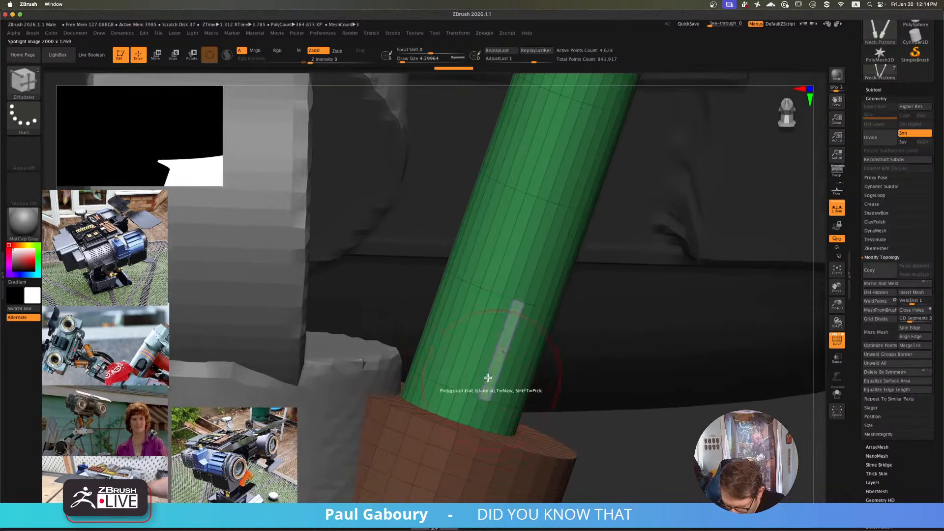
{"action": "key", "text": "s"}
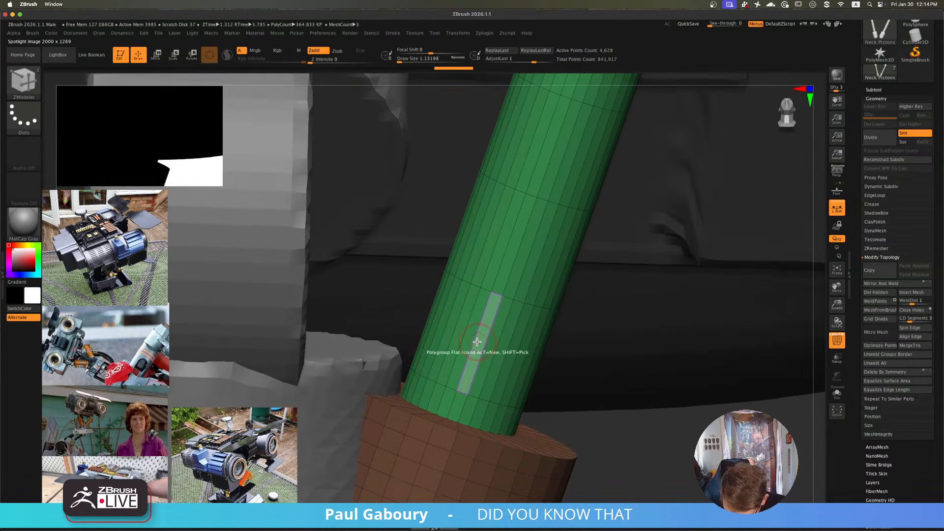
{"action": "key", "text": "space"}
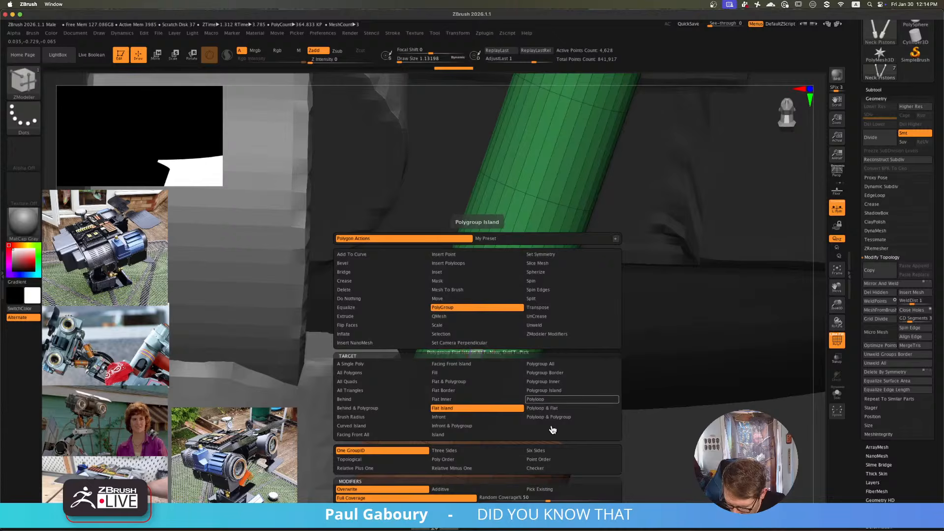
{"action": "left_click", "coordinate": [549, 400]}
{"action": "right_click_drag", "start_coordinate": [471, 345], "coordinate": [472, 350], "text": "ctrl"}
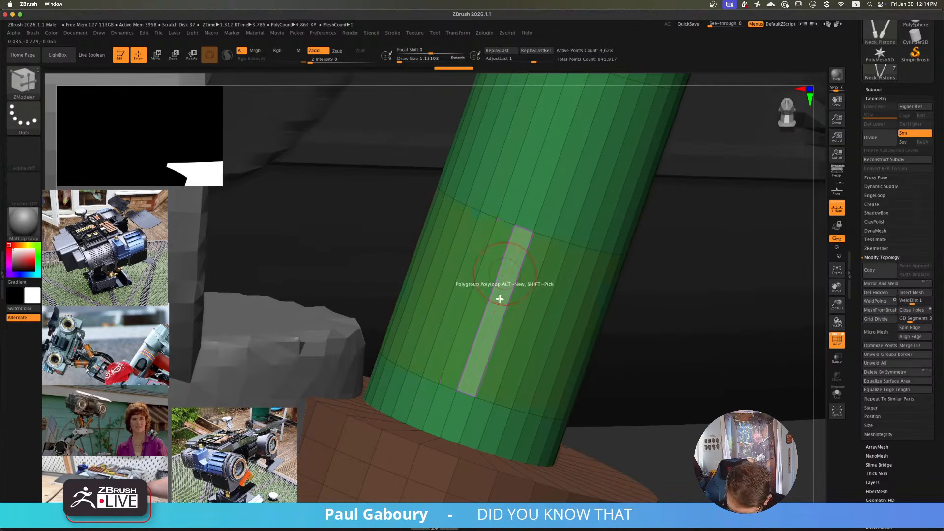
- Extend the new polygroup to the neighbouring polyloops of the shaft, down to the top of the sleeve
{"action": "right_click_drag", "start_coordinate": [497, 295], "coordinate": [433, 303]}
{"action": "left_click", "coordinate": [527, 213]}
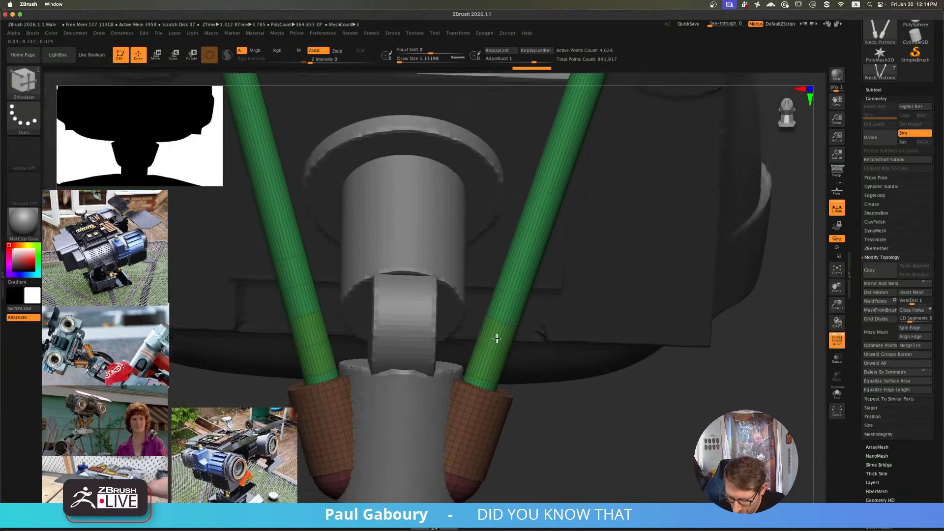
{"action": "right_click_drag", "start_coordinate": [497, 338], "coordinate": [519, 289], "text": "ctrl"}
{"action": "left_click", "coordinate": [492, 375]}
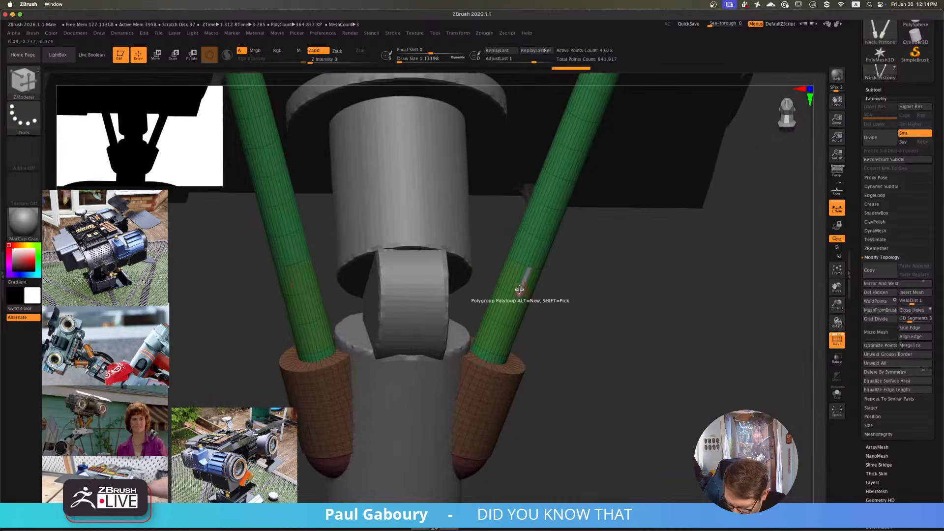
- Pull the regrouped band at the shaft's lower end outward with QMesh on Polygroup All to form a thicker collar
{"action": "key", "text": "space"}
{"action": "left_click", "coordinate": [486, 318]}
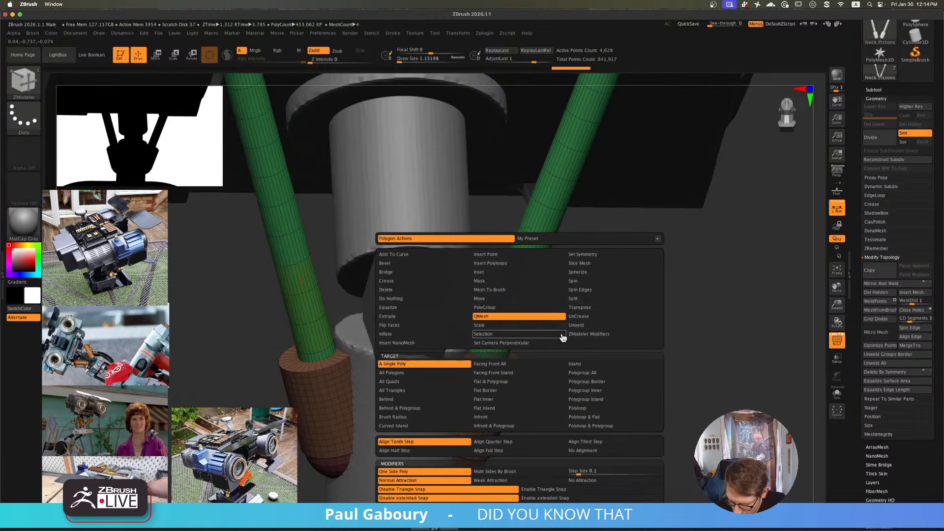
{"action": "left_click", "coordinate": [598, 375]}
{"action": "right_click_drag", "start_coordinate": [547, 324], "coordinate": [526, 301]}
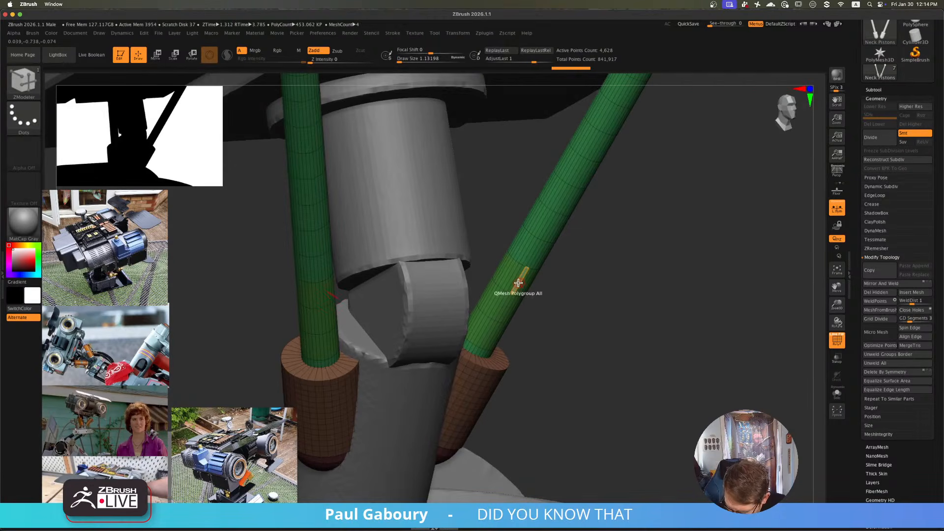
{"action": "left_click_drag", "start_coordinate": [527, 280], "coordinate": [545, 296]}
{"action": "key", "text": "alt"}
{"action": "right_click_drag", "start_coordinate": [532, 314], "coordinate": [498, 308], "text": "ctrl"}
{"action": "right_click_drag", "start_coordinate": [498, 308], "coordinate": [522, 349], "text": "shift"}
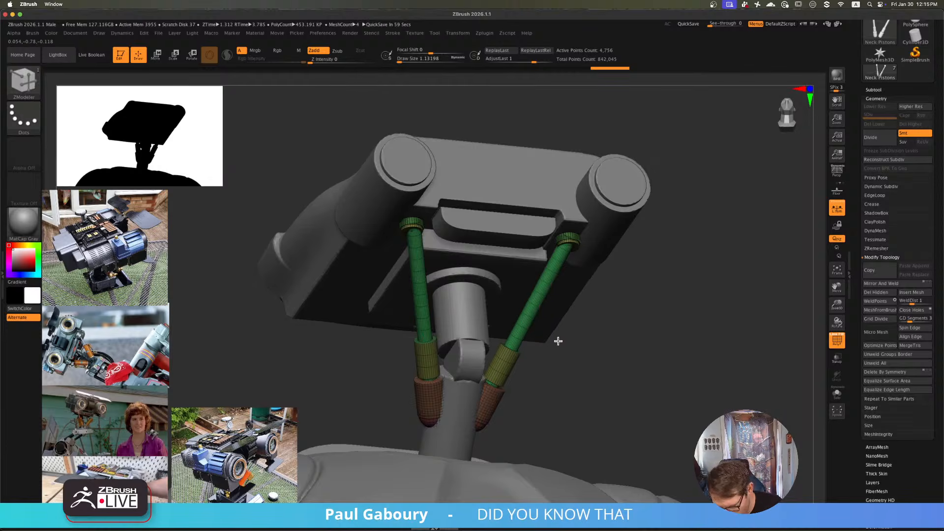
- Try QMesh on the Polyloop of the shaft directly above the new collar, and undo the change
{"action": "right_click_drag", "start_coordinate": [512, 351], "coordinate": [498, 378], "text": "ctrl"}
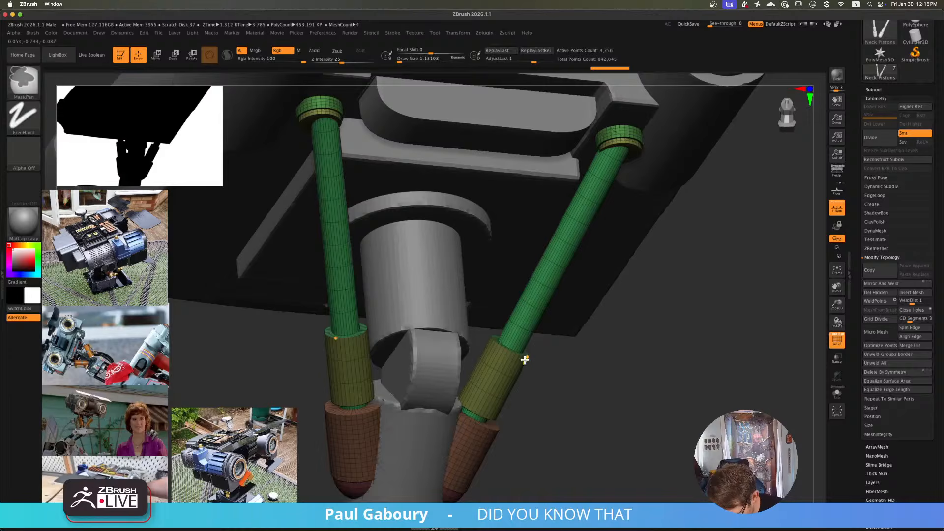
{"action": "right_click_drag", "start_coordinate": [517, 342], "coordinate": [556, 411], "text": "ctrl"}
{"action": "right_click_drag", "start_coordinate": [525, 322], "coordinate": [527, 367]}
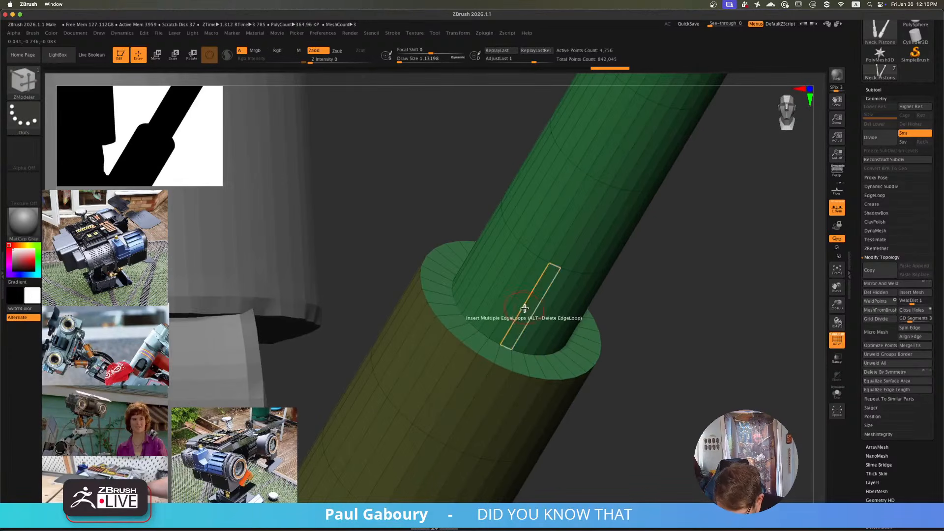
{"action": "key", "text": "space"}
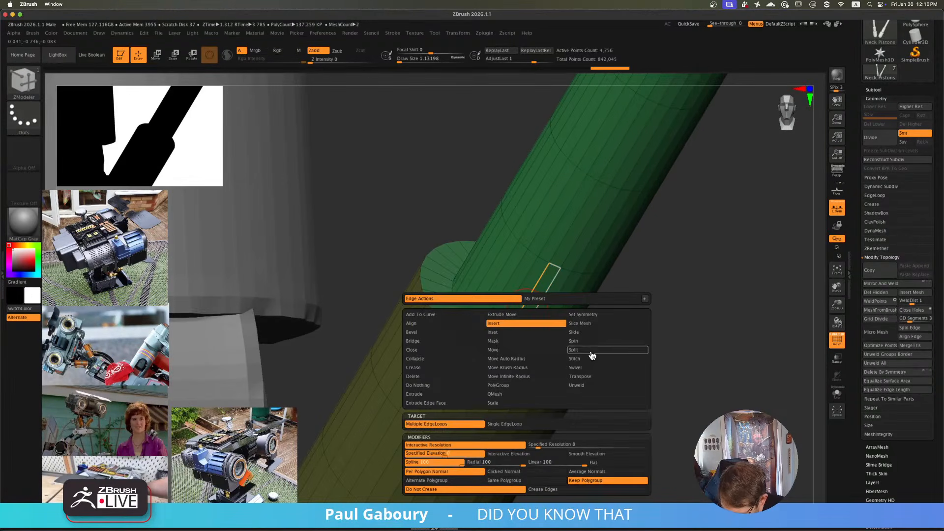
{"action": "left_click", "coordinate": [510, 395]}
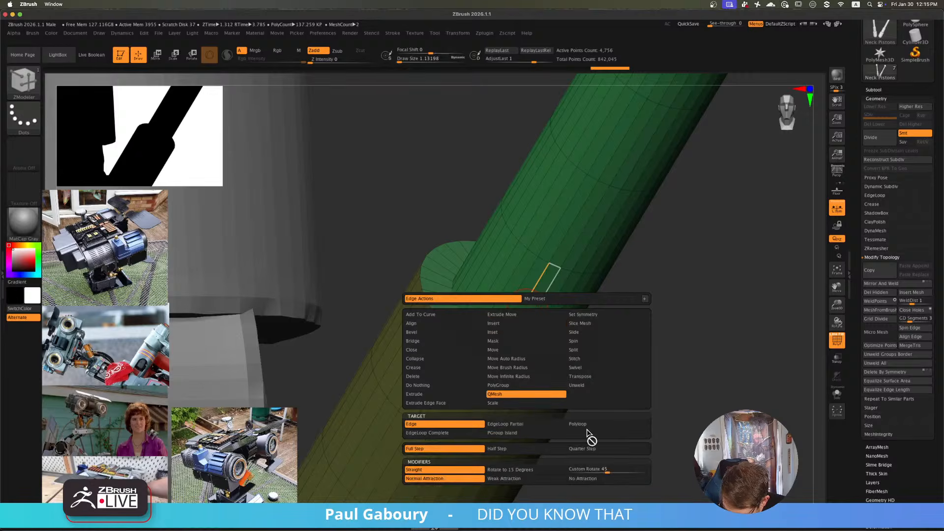
{"action": "right_click_drag", "start_coordinate": [532, 323], "coordinate": [533, 312], "text": "ctrl"}
{"action": "key", "text": "space"}
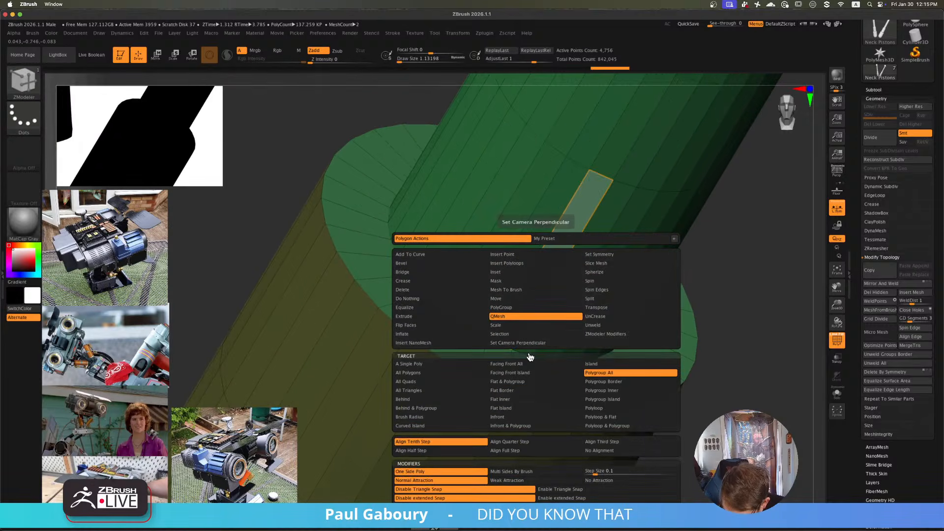
{"action": "left_click", "coordinate": [608, 409]}
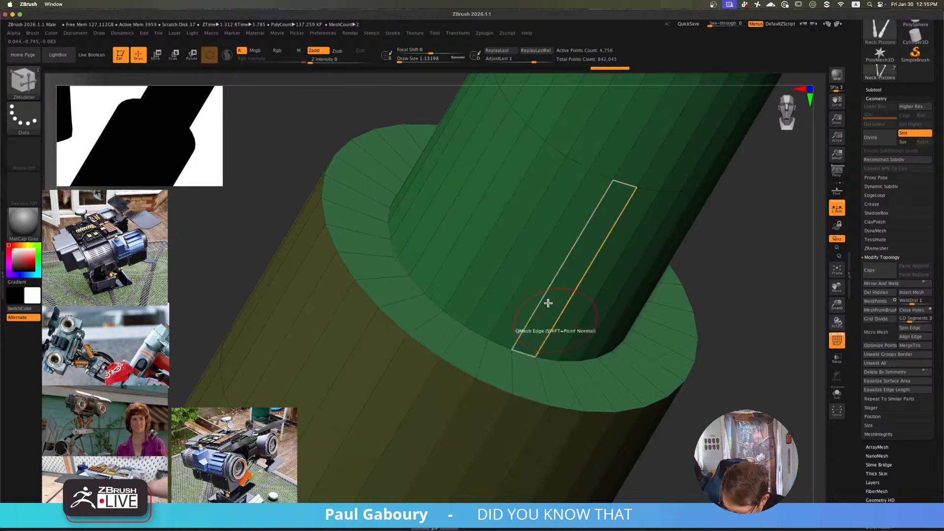
{"action": "right_click_drag", "start_coordinate": [527, 258], "coordinate": [253, 156], "text": "ctrl"}
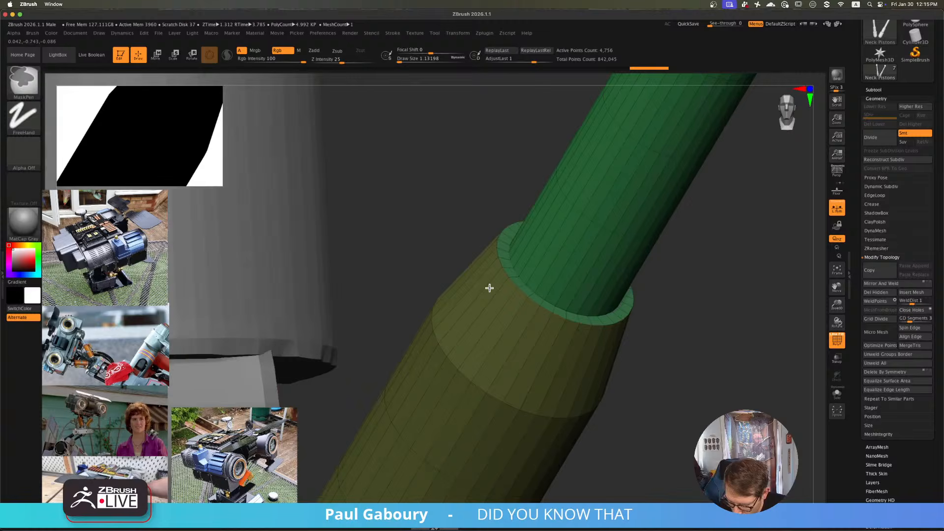
{"action": "right_click_drag", "start_coordinate": [489, 285], "coordinate": [480, 338]}
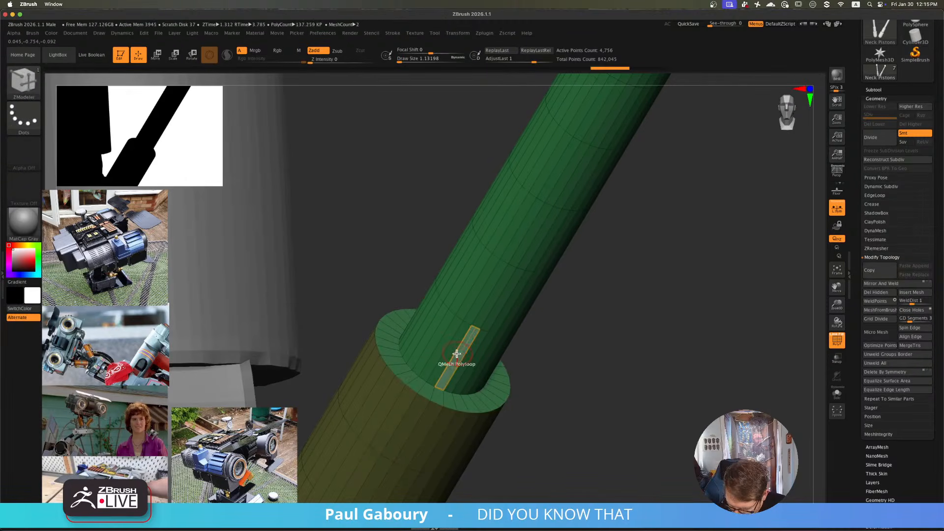
{"action": "left_click_drag", "start_coordinate": [455, 358], "coordinate": [667, 391]}
{"action": "key", "text": "ctrl+z"}
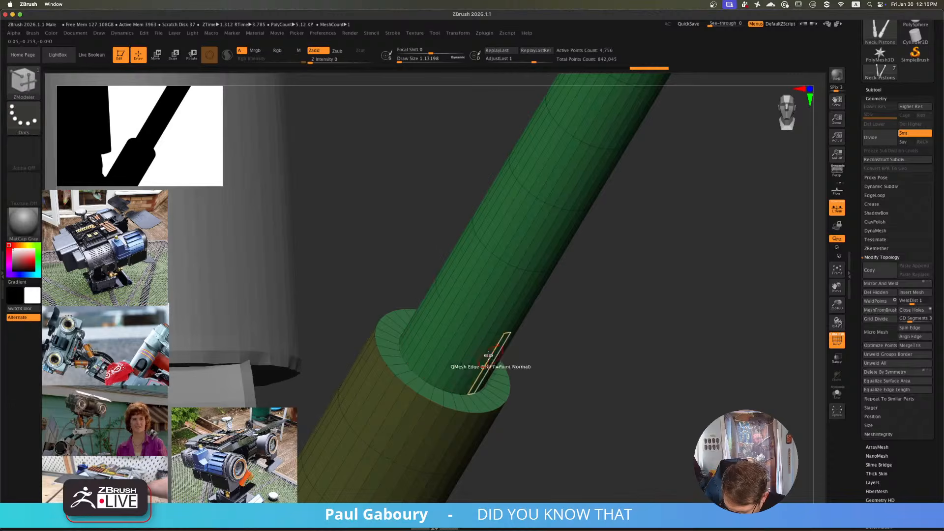
- Try the Polyloop QMesh again on the lowest shaft loop above the collar
{"action": "right_click_drag", "start_coordinate": [490, 354], "coordinate": [449, 349]}
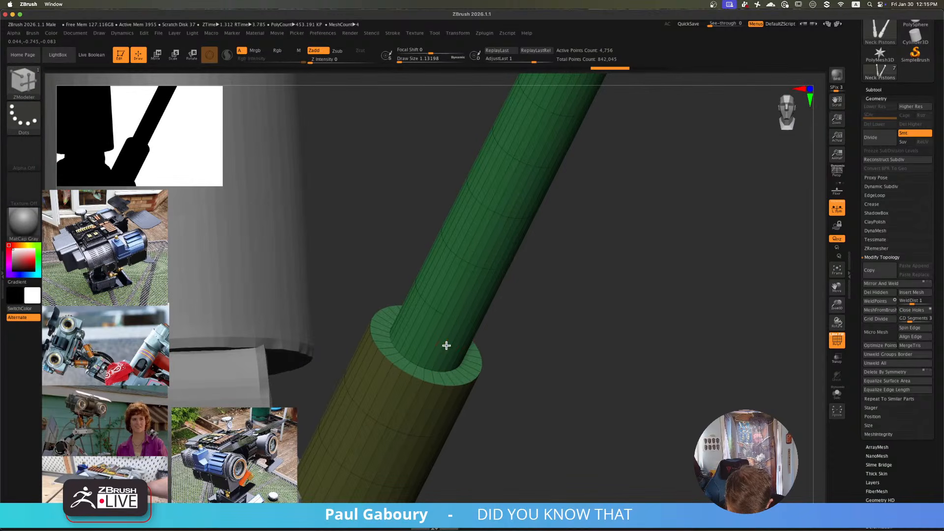
{"action": "left_click_drag", "start_coordinate": [447, 346], "coordinate": [762, 410]}
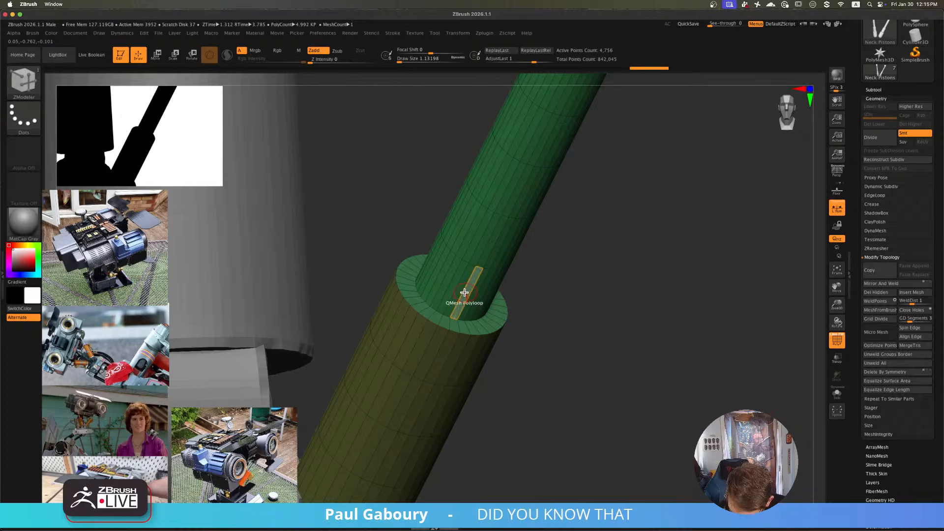
{"action": "right_click_drag", "start_coordinate": [464, 292], "coordinate": [512, 329], "text": "ctrl"}
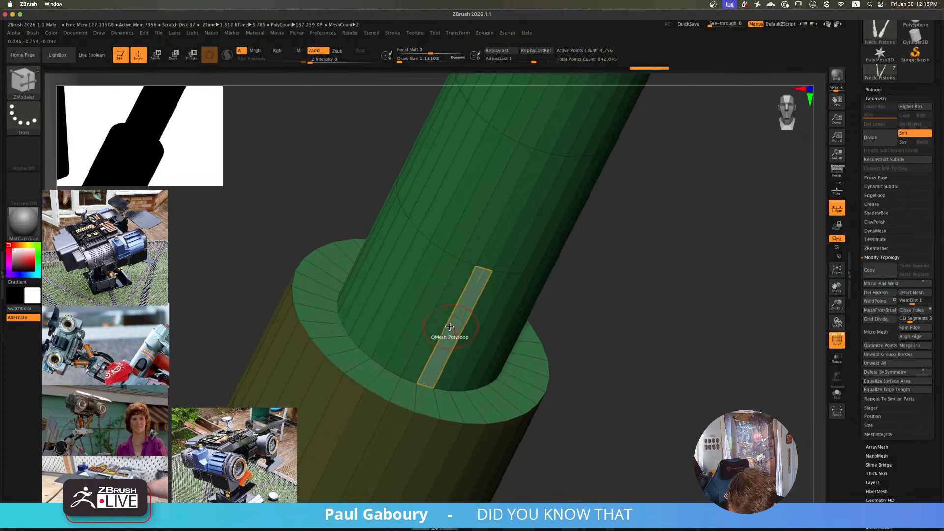
{"action": "right_click_drag", "start_coordinate": [394, 441], "coordinate": [447, 462], "text": "alt"}
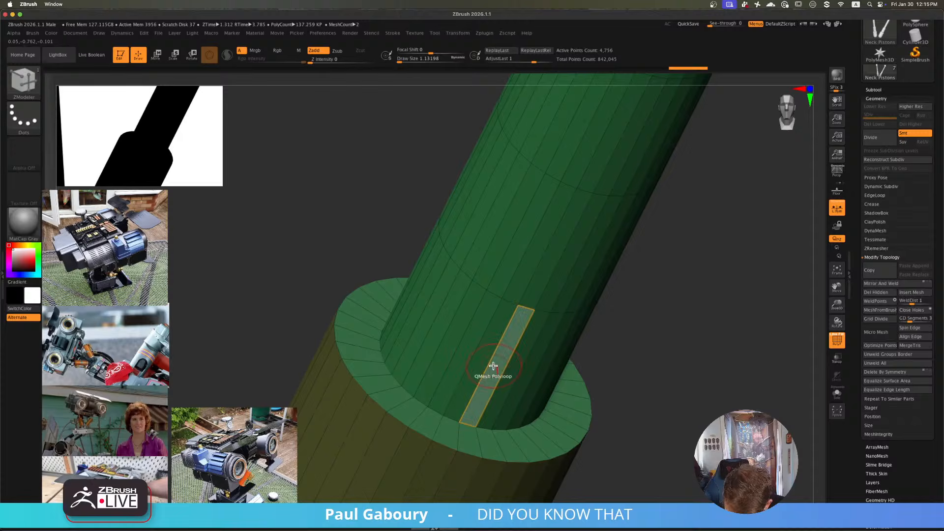
{"action": "mouse_move", "coordinate": [493, 365]}
{"action": "right_mouse_down", "text": "alt"}
{"action": "mouse_move", "coordinate": [510, 326]}
{"action": "mouse_move", "coordinate": [488, 361]}
{"action": "right_mouse_up", "text": "alt"}
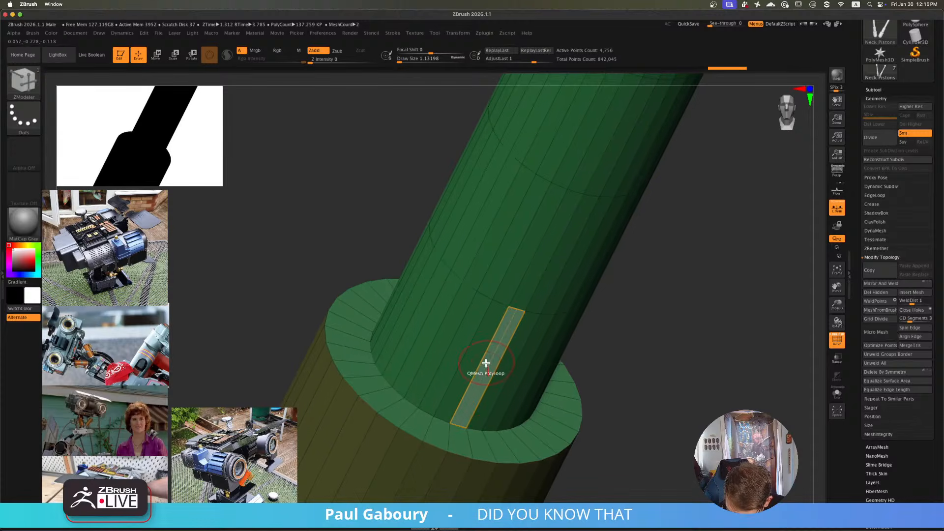
{"action": "mouse_move", "coordinate": [504, 464]}
{"action": "right_mouse_down", "text": "alt"}
{"action": "mouse_move", "coordinate": [563, 355]}
{"action": "mouse_move", "coordinate": [341, 295]}
{"action": "right_mouse_up", "text": "alt"}
{"action": "right_click_drag", "start_coordinate": [561, 359], "coordinate": [551, 384], "text": "alt"}
{"action": "right_click_drag", "start_coordinate": [550, 383], "coordinate": [514, 333], "text": "ctrl"}
- Hide the polygroup wireframe and use the ZModeler edge Bevel on the collar's upper rim
{"action": "key", "text": "shift+f"}
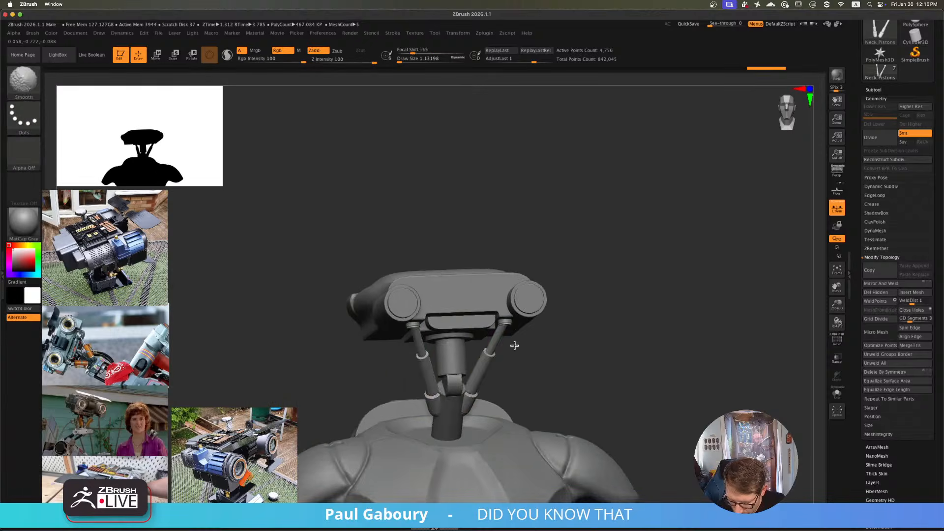
{"action": "mouse_move", "coordinate": [547, 368]}
{"action": "right_mouse_down", "text": "ctrl"}
{"action": "mouse_move", "coordinate": [513, 335]}
{"action": "mouse_move", "coordinate": [510, 347]}
{"action": "mouse_move", "coordinate": [484, 352]}
{"action": "mouse_move", "coordinate": [493, 362]}
{"action": "mouse_move", "coordinate": [473, 332]}
{"action": "mouse_move", "coordinate": [507, 348]}
{"action": "mouse_move", "coordinate": [495, 330]}
{"action": "mouse_move", "coordinate": [486, 337]}
{"action": "mouse_move", "coordinate": [492, 303]}
{"action": "right_mouse_up", "text": "ctrl"}
{"action": "key", "text": "space"}
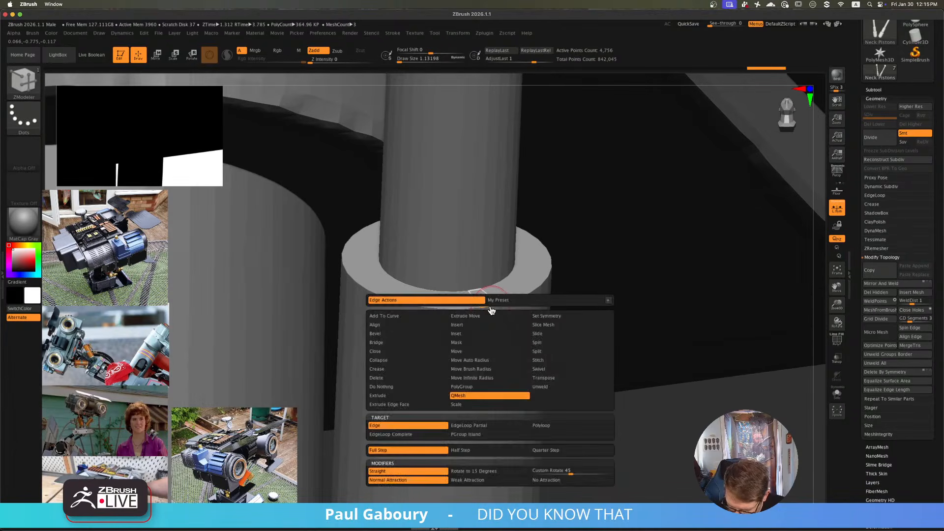
{"action": "left_click", "coordinate": [419, 335]}
{"action": "left_click_drag", "start_coordinate": [488, 309], "coordinate": [487, 299]}
{"action": "right_click_drag", "start_coordinate": [509, 311], "coordinate": [501, 355], "text": "ctrl"}
{"action": "right_click_drag", "start_coordinate": [532, 353], "coordinate": [529, 332]}
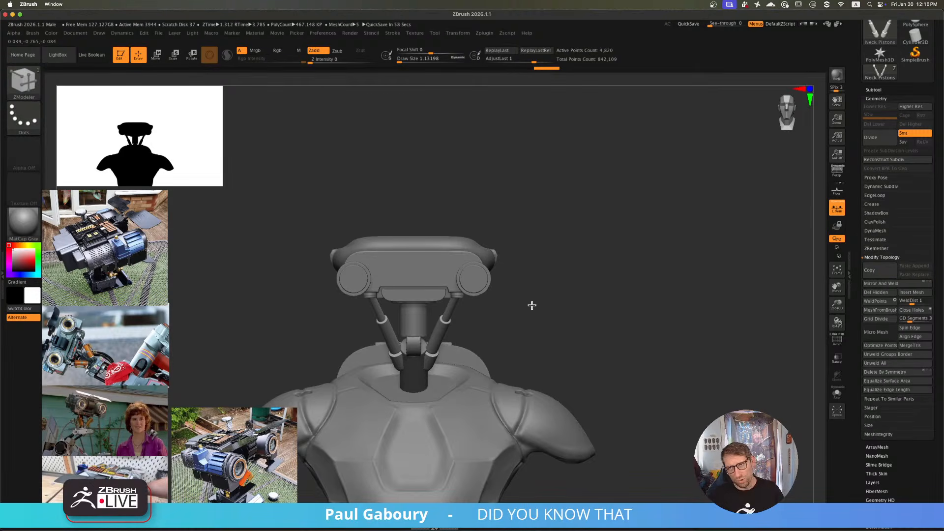
- Isolate the cap polygroups at the pistons' upper ends, mask the remaining piston parts, and activate Move
{"action": "right_click_drag", "start_coordinate": [485, 317], "coordinate": [473, 296], "text": "ctrl"}
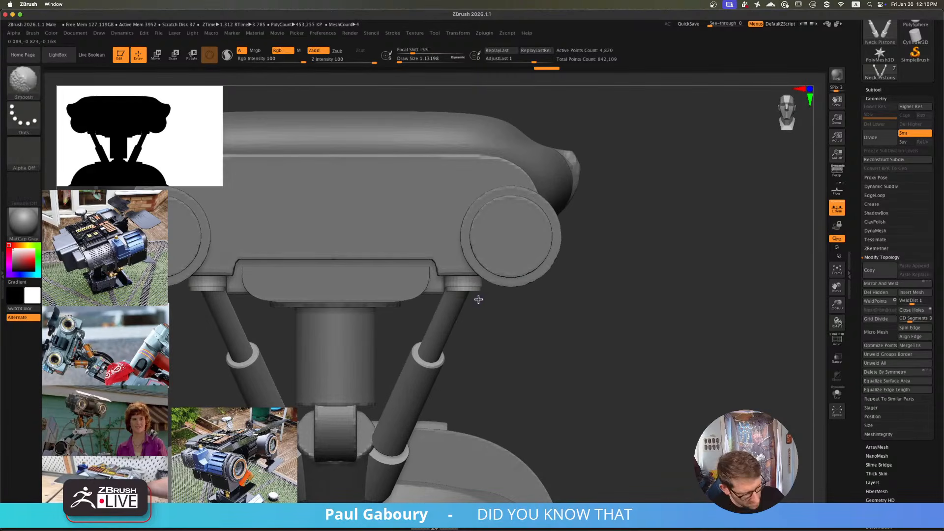
{"action": "left_click", "coordinate": [479, 289], "text": "ctrl+alt+shift"}
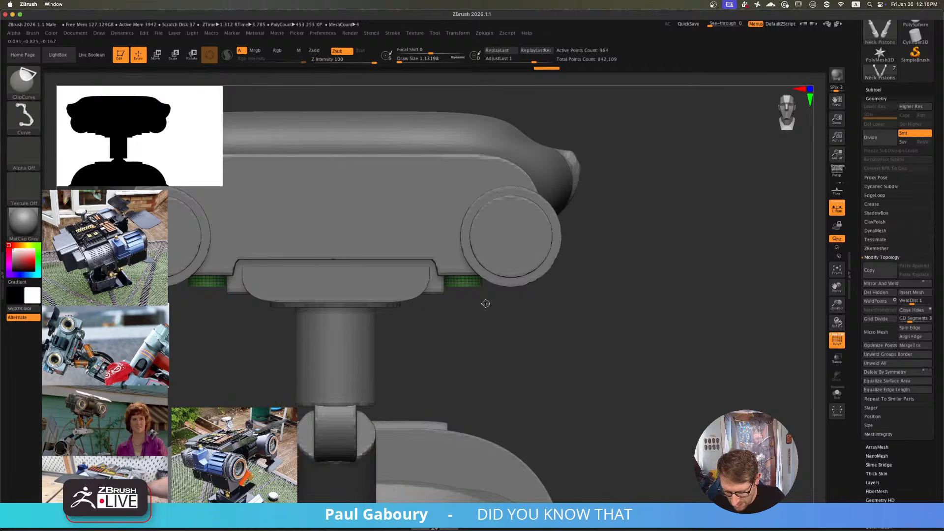
{"action": "left_click_drag", "start_coordinate": [489, 304], "coordinate": [503, 316], "text": "ctrl+shift"}
{"action": "left_click", "coordinate": [478, 290], "text": "ctrl+alt+shift"}
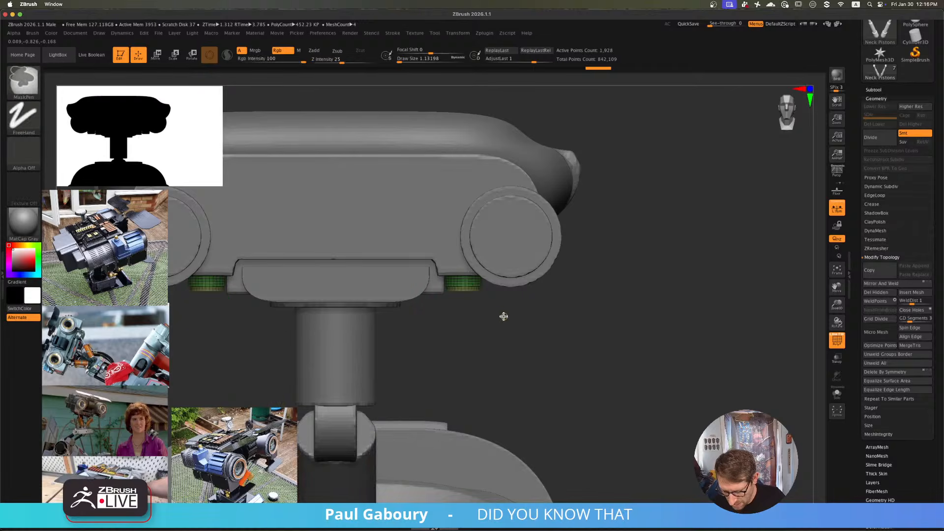
{"action": "key", "text": "w"}
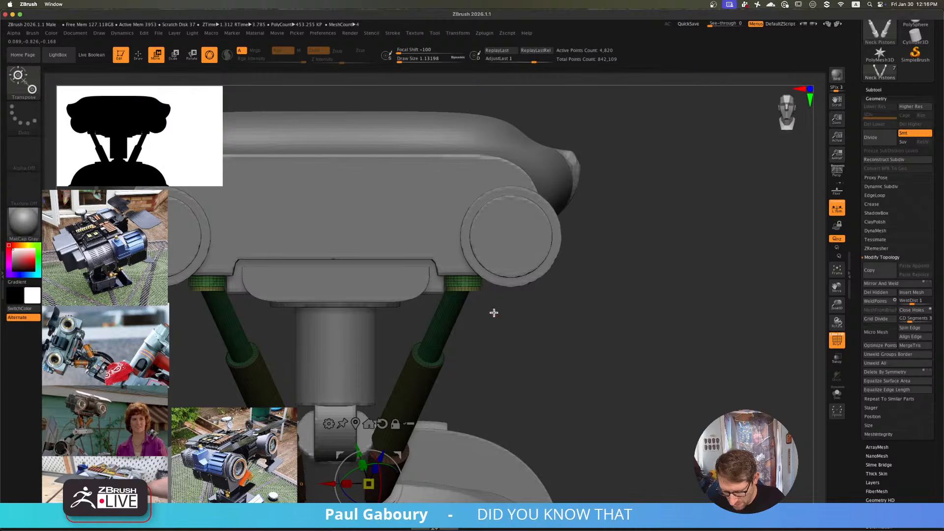
- Centre the gizmo on the unmasked upper cap, reset its orientation, and raise the cap slightly toward the head
{"action": "left_click_drag", "start_coordinate": [493, 312], "coordinate": [560, 310], "text": "alt"}
{"action": "left_click", "coordinate": [426, 418]}
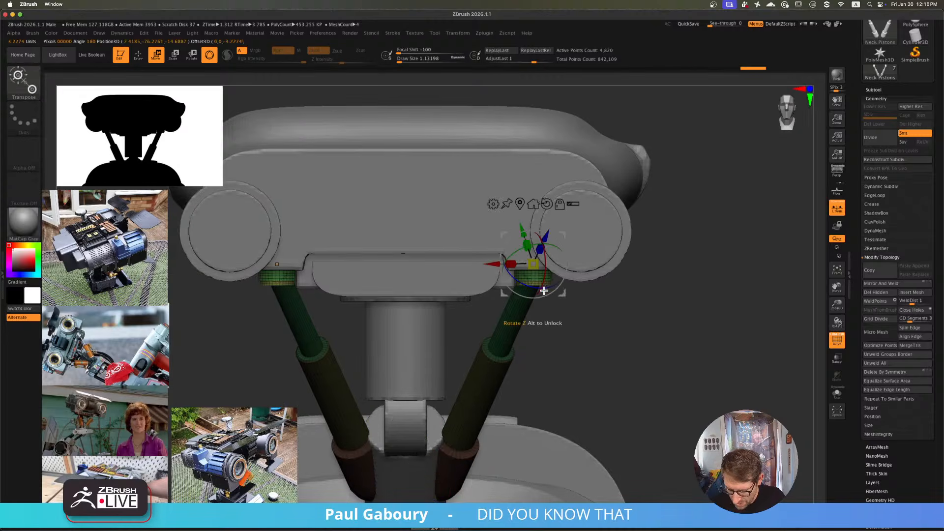
{"action": "left_click", "coordinate": [546, 203], "text": "alt"}
{"action": "right_click_drag", "start_coordinate": [563, 251], "coordinate": [569, 281], "text": "ctrl"}
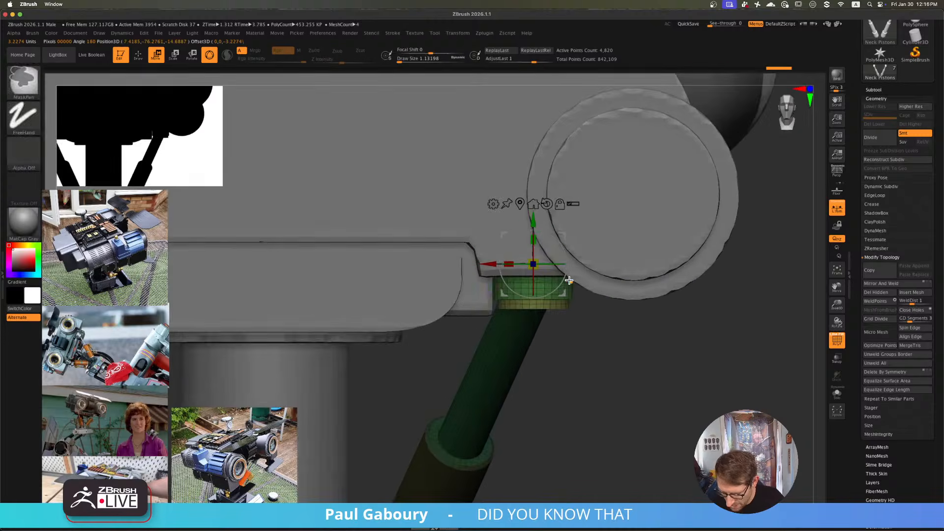
{"action": "mouse_move", "coordinate": [533, 219]}
{"action": "left_mouse_down"}
{"action": "mouse_move", "coordinate": [532, 196]}
{"action": "mouse_move", "coordinate": [534, 207]}
{"action": "left_mouse_up"}
{"action": "right_click_drag", "start_coordinate": [547, 237], "coordinate": [563, 291]}
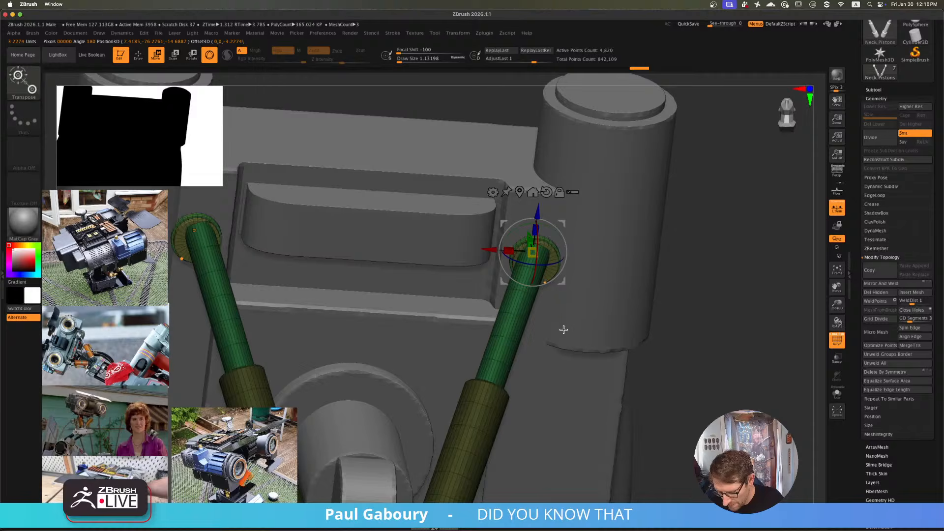
{"action": "right_click_drag", "start_coordinate": [563, 330], "coordinate": [514, 294], "text": "ctrl"}
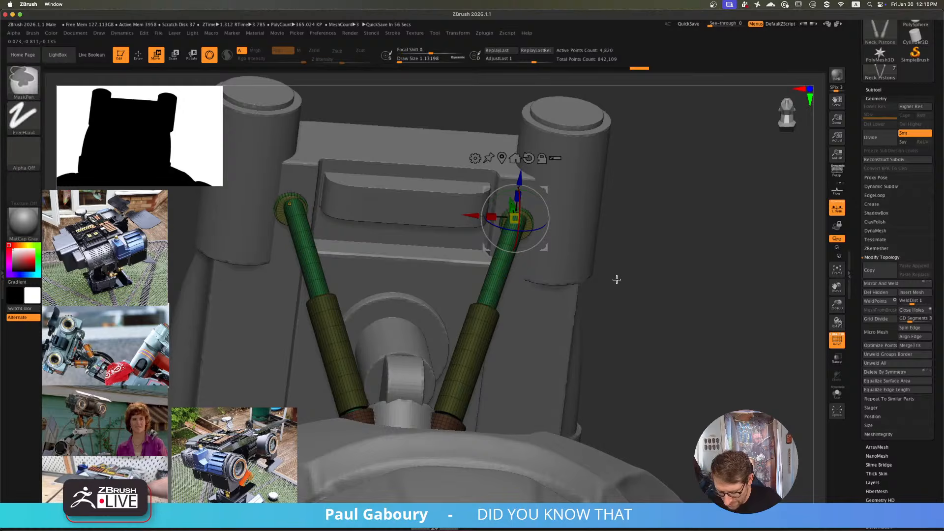
{"action": "right_click_drag", "start_coordinate": [615, 276], "coordinate": [574, 314]}
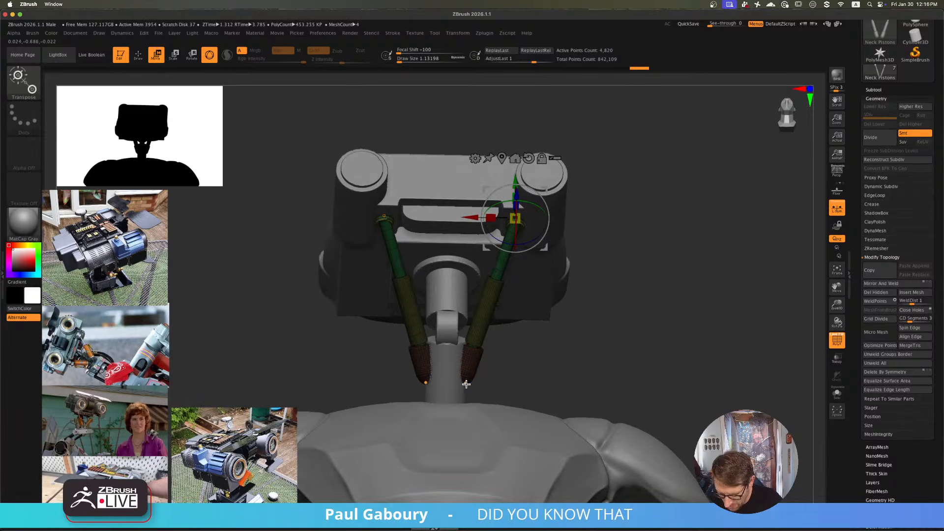
- Duplicate the upper piston cap with the gizmo and replace the copy with a PolySphere
{"action": "right_click_drag", "start_coordinate": [593, 282], "coordinate": [632, 311], "text": "ctrl"}
{"action": "left_click_drag", "start_coordinate": [495, 170], "coordinate": [495, 203], "text": "ctrl"}
{"action": "left_click", "coordinate": [452, 181]}
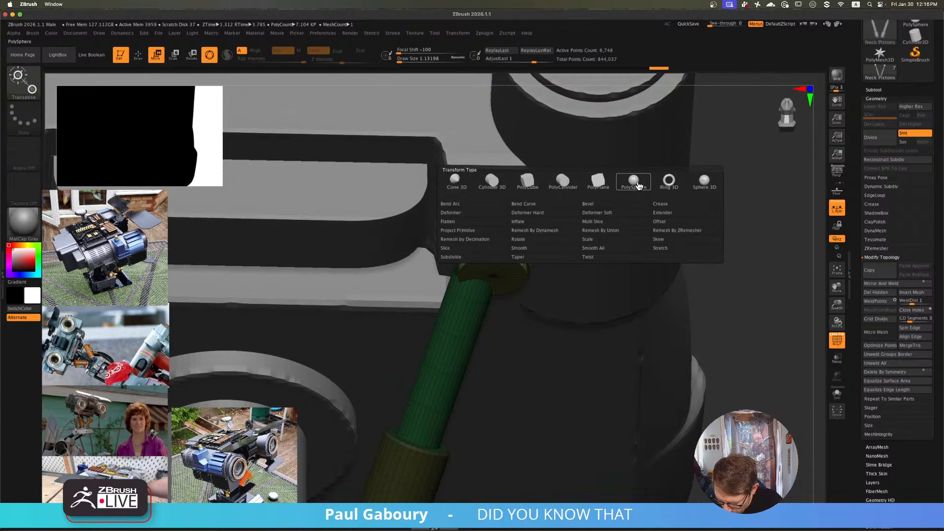
{"action": "left_click", "coordinate": [638, 184]}
- Scale and position the new sphere so it forms a ball joint between the upper cap and the shaft
{"action": "key", "text": "w"}
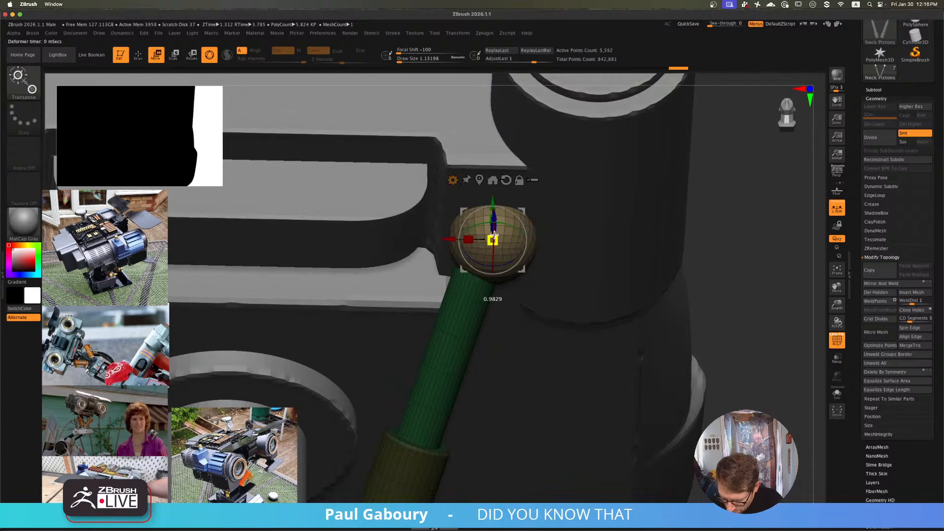
{"action": "left_click_drag", "start_coordinate": [494, 235], "coordinate": [495, 220]}
{"action": "right_click_drag", "start_coordinate": [495, 220], "coordinate": [501, 274]}
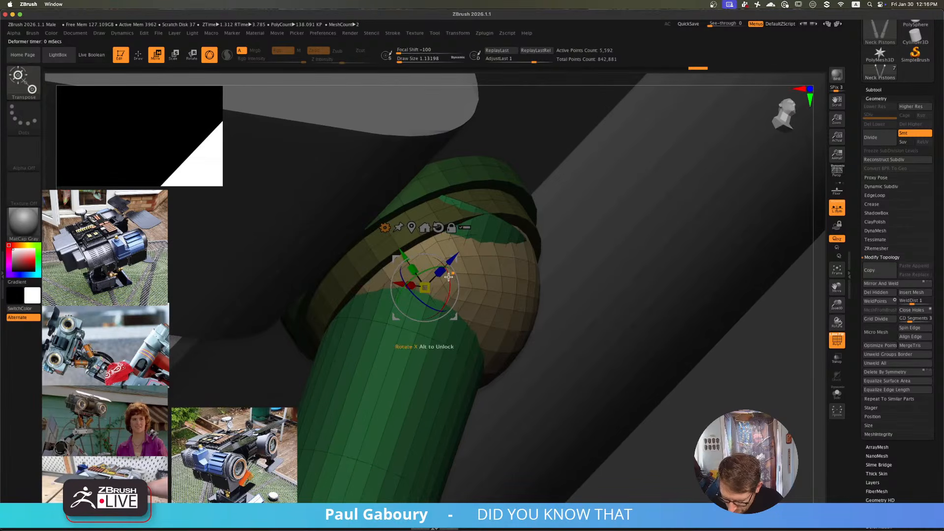
{"action": "left_click_drag", "start_coordinate": [429, 290], "coordinate": [452, 296]}
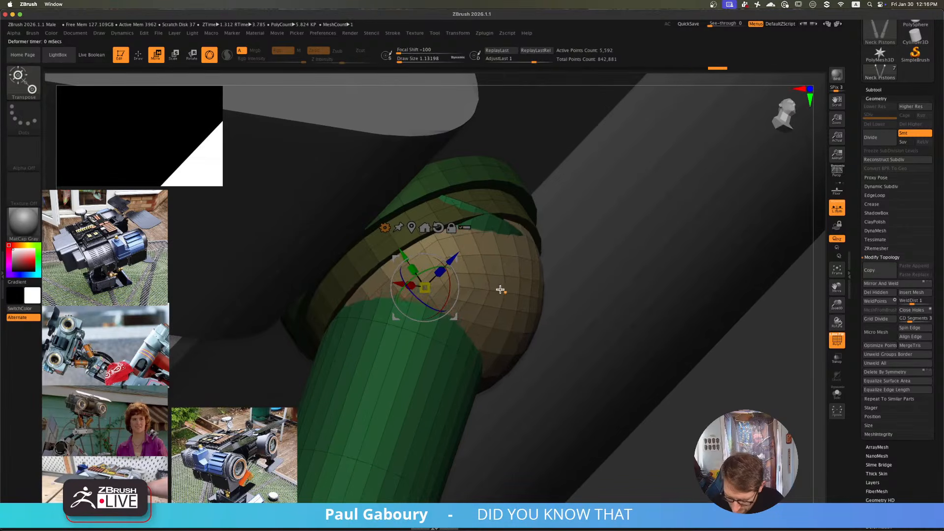
{"action": "right_click_drag", "start_coordinate": [500, 289], "coordinate": [502, 258], "text": "ctrl"}
{"action": "right_click_drag", "start_coordinate": [503, 365], "coordinate": [536, 350], "text": "alt"}
{"action": "left_click_drag", "start_coordinate": [480, 195], "coordinate": [480, 191]}
- Return to Draw mode, clear the mask, and isolate the piston shaft's polygroup
{"action": "key", "text": "q"}
{"action": "left_click_drag", "start_coordinate": [547, 388], "coordinate": [581, 427], "text": "ctrl"}
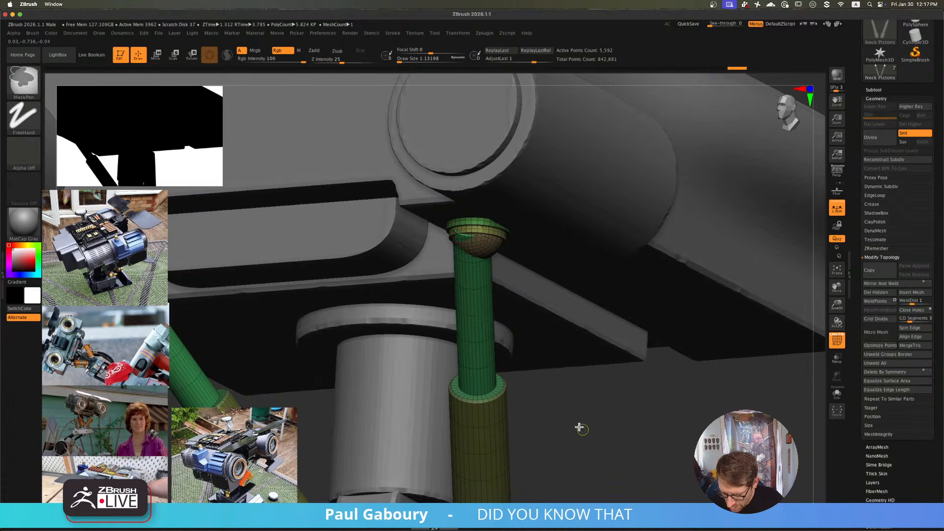
{"action": "left_click", "coordinate": [475, 315], "text": "ctrl+shift"}
{"action": "right_click_drag", "start_coordinate": [554, 376], "coordinate": [551, 388], "text": "alt"}
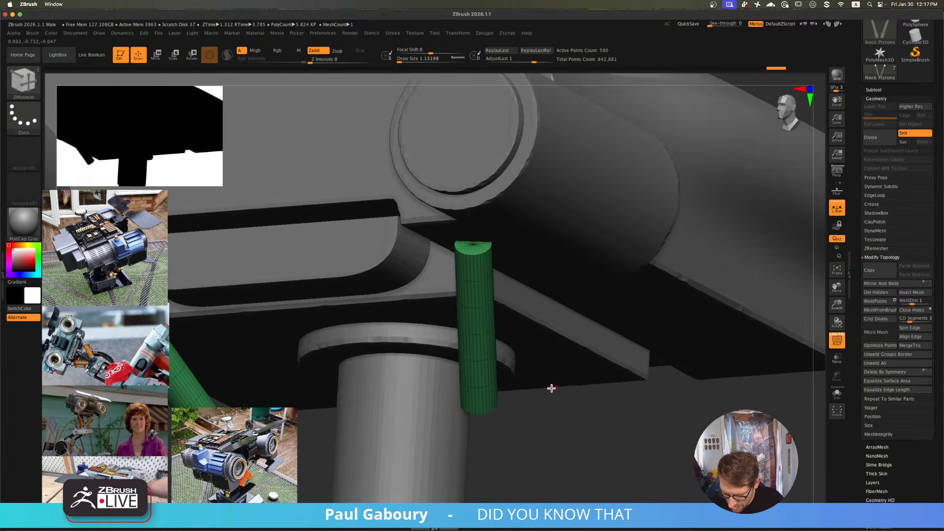
- Isolate the piston shafts, mask everything except their upper ends, and bring back all piston parts with the gizmo active
{"action": "mouse_move", "coordinate": [536, 423]}
{"action": "right_mouse_down"}
{"action": "mouse_move", "coordinate": [541, 327]}
{"action": "mouse_move", "coordinate": [544, 354]}
{"action": "right_mouse_up"}
{"action": "left_click", "coordinate": [544, 354], "text": "ctrl+shift"}
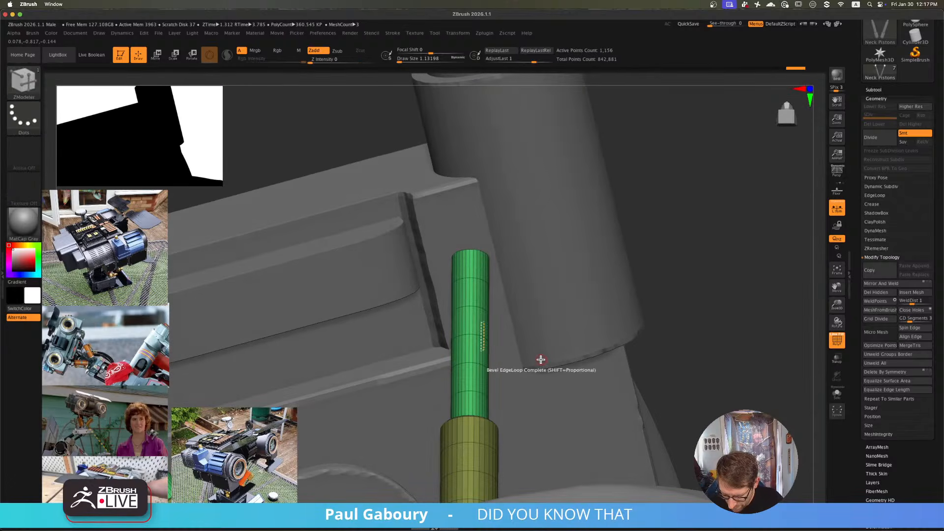
{"action": "key", "text": "ctrl"}
{"action": "left_click", "coordinate": [543, 362], "text": "ctrl+shift"}
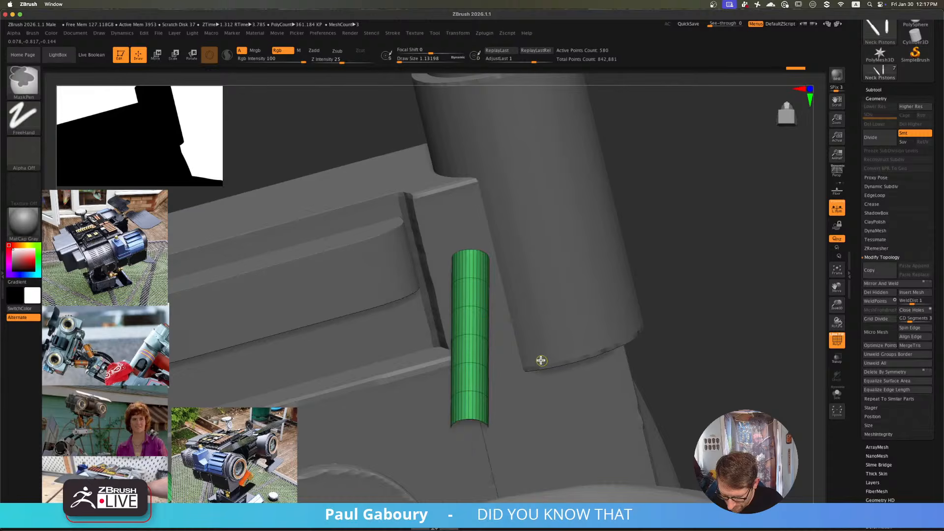
{"action": "mouse_move", "coordinate": [544, 362]}
{"action": "right_mouse_down"}
{"action": "mouse_move", "coordinate": [553, 394]}
{"action": "mouse_move", "coordinate": [544, 363]}
{"action": "right_mouse_up"}
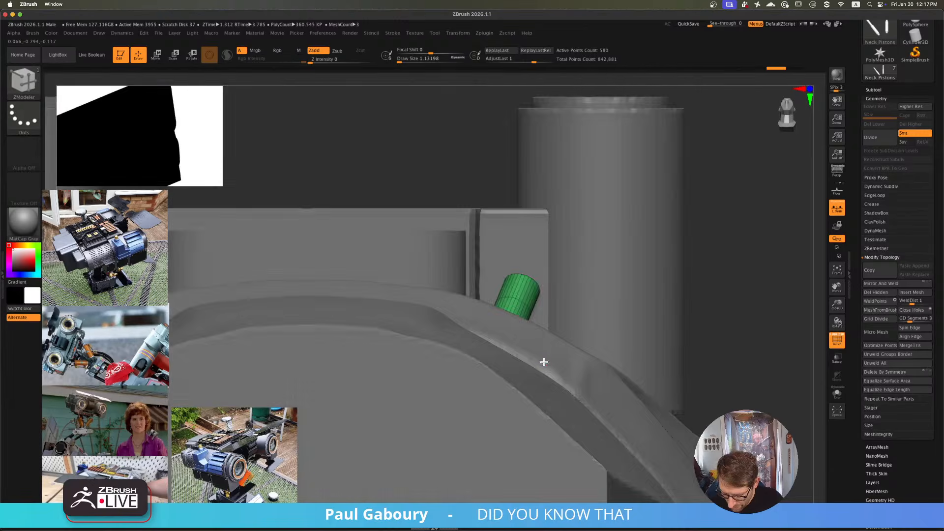
{"action": "mouse_move", "coordinate": [599, 322]}
{"action": "right_mouse_down"}
{"action": "mouse_move", "coordinate": [628, 367]}
{"action": "mouse_move", "coordinate": [512, 309]}
{"action": "mouse_move", "coordinate": [552, 331]}
{"action": "mouse_move", "coordinate": [569, 319]}
{"action": "mouse_move", "coordinate": [571, 297]}
{"action": "right_mouse_up"}
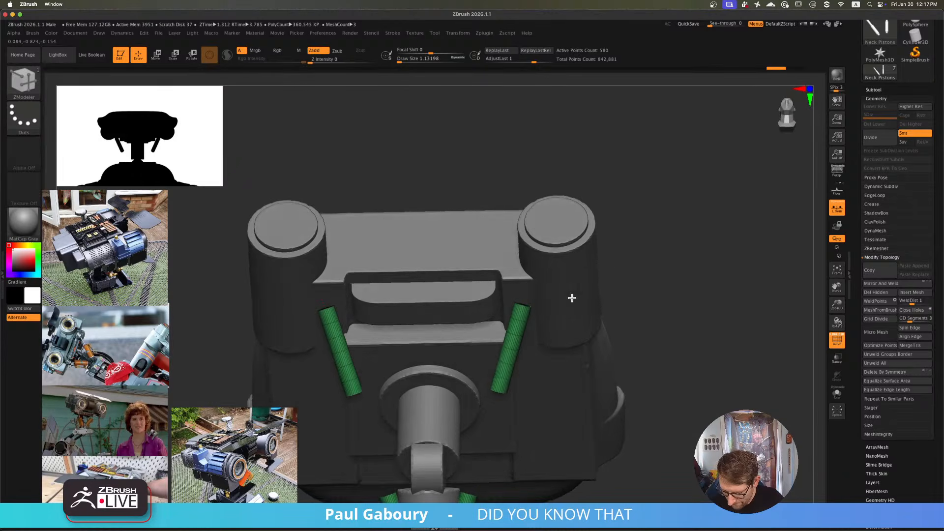
{"action": "left_click_drag", "start_coordinate": [495, 161], "coordinate": [603, 312], "text": "ctrl"}
{"action": "left_click", "coordinate": [670, 298], "text": "ctrl+shift"}
{"action": "left_click", "coordinate": [680, 297], "text": "ctrl"}
{"action": "key", "text": "w"}
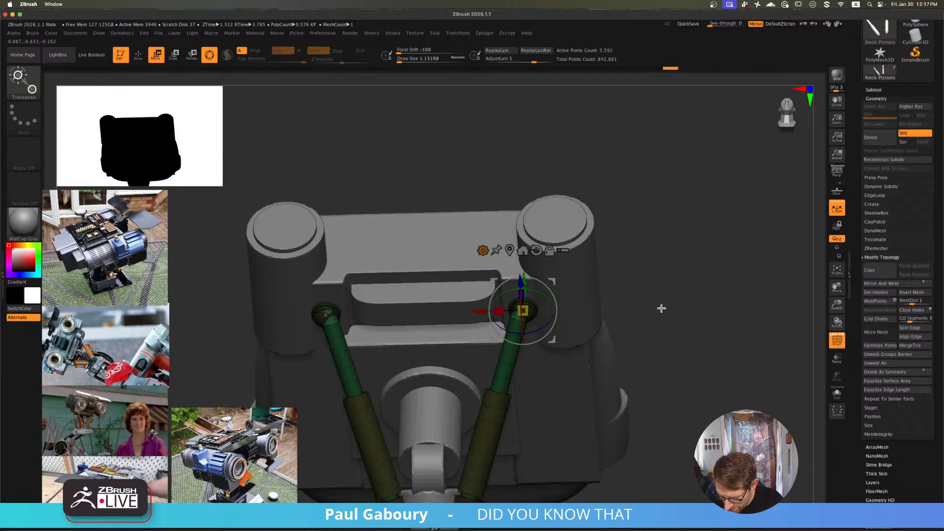
{"action": "right_click_drag", "start_coordinate": [662, 309], "coordinate": [613, 327]}
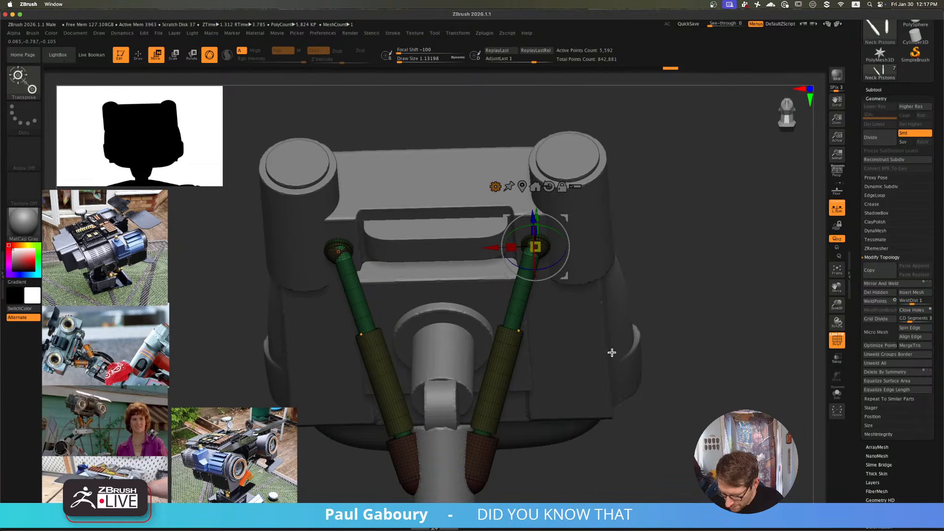
{"action": "left_click", "coordinate": [499, 373]}
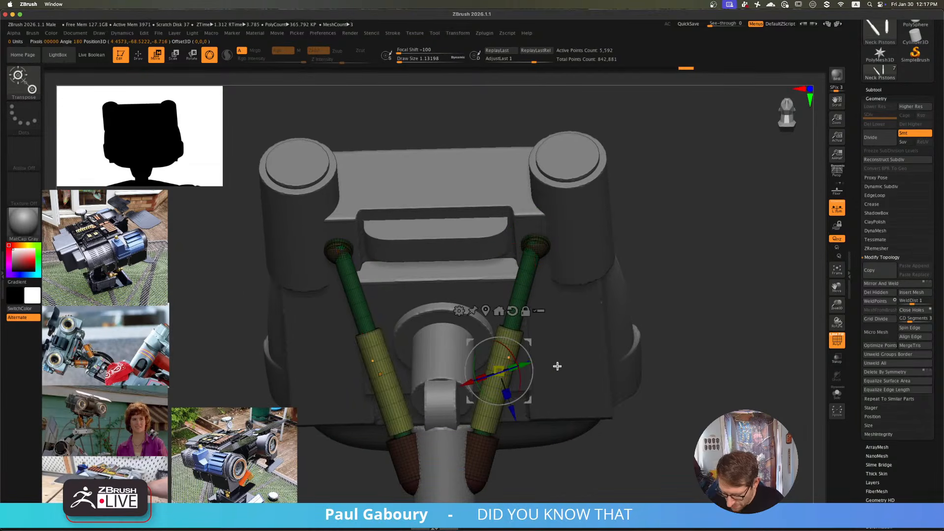
{"action": "key", "text": "ctrl+z"}
- Isolate the sleeves and shafts in solo view and align the gizmo to the centre of the shaft's upper end face
{"action": "key", "text": "q"}
{"action": "left_click", "coordinate": [504, 370], "text": "ctrl+shift"}
{"action": "right_click_drag", "start_coordinate": [519, 375], "coordinate": [566, 346]}
{"action": "left_click", "coordinate": [839, 398]}
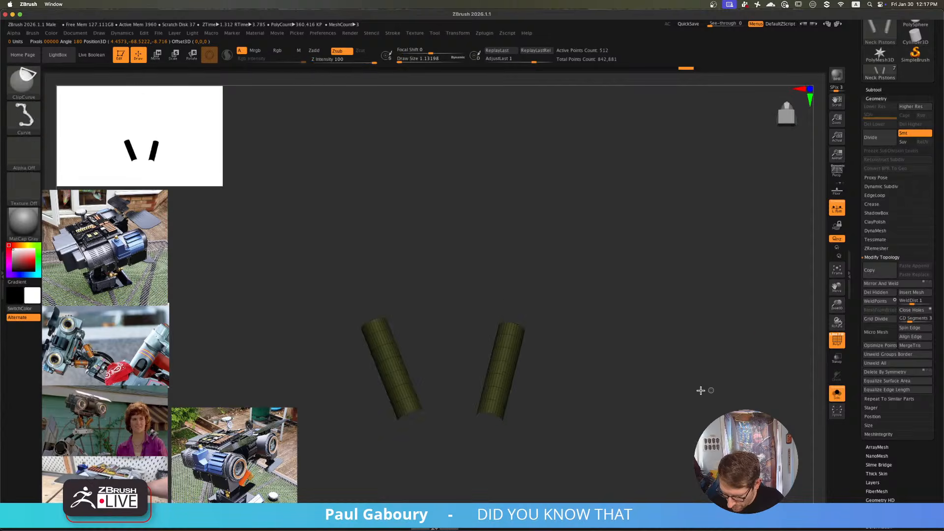
{"action": "mouse_move", "coordinate": [702, 390]}
{"action": "right_mouse_down"}
{"action": "mouse_move", "coordinate": [584, 390]}
{"action": "mouse_move", "coordinate": [563, 445]}
{"action": "right_mouse_up"}
{"action": "mouse_move", "coordinate": [542, 253]}
{"action": "right_mouse_down", "text": "ctrl"}
{"action": "mouse_move", "coordinate": [592, 316]}
{"action": "mouse_move", "coordinate": [596, 338]}
{"action": "mouse_move", "coordinate": [607, 331]}
{"action": "right_mouse_up", "text": "ctrl"}
{"action": "key", "text": "w"}
{"action": "left_click_drag", "start_coordinate": [571, 330], "coordinate": [655, 276], "text": "alt"}
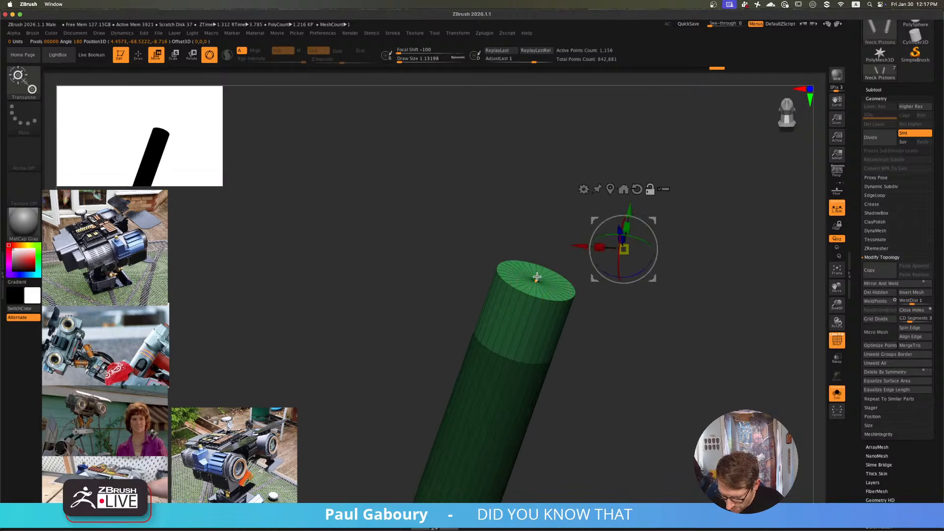
{"action": "left_click", "coordinate": [536, 278], "text": "alt"}
- Show the whole model and shorten the shafts by lowering their upper ends along the axis so they finish inside the ball joints
{"action": "right_click_drag", "start_coordinate": [640, 312], "coordinate": [587, 333], "text": "ctrl"}
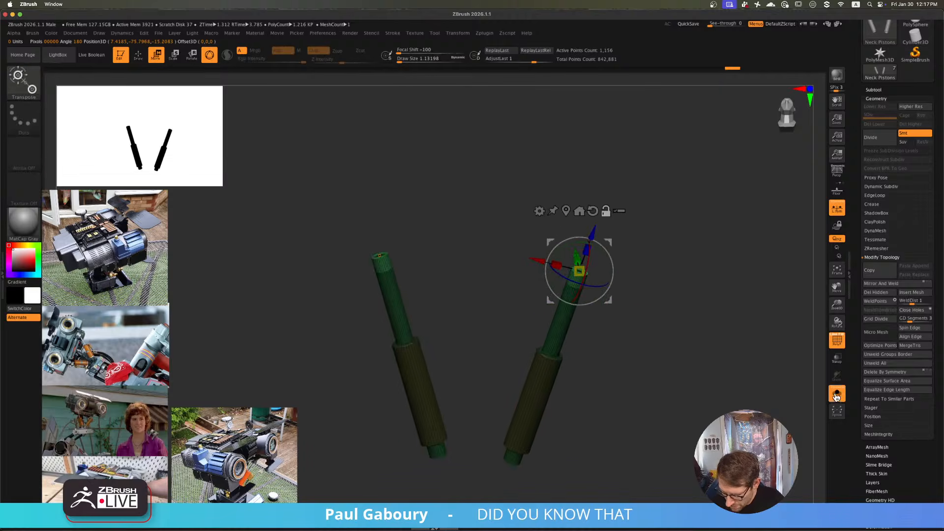
{"action": "left_click", "coordinate": [838, 395]}
{"action": "mouse_move", "coordinate": [707, 405]}
{"action": "right_mouse_down"}
{"action": "mouse_move", "coordinate": [685, 397]}
{"action": "mouse_move", "coordinate": [712, 411]}
{"action": "mouse_move", "coordinate": [714, 399]}
{"action": "right_mouse_up"}
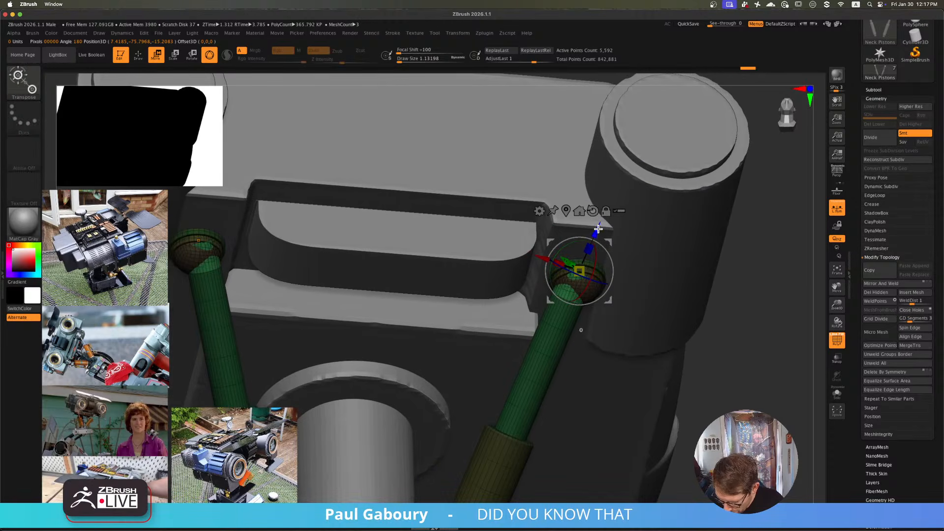
{"action": "left_click_drag", "start_coordinate": [598, 228], "coordinate": [594, 251]}
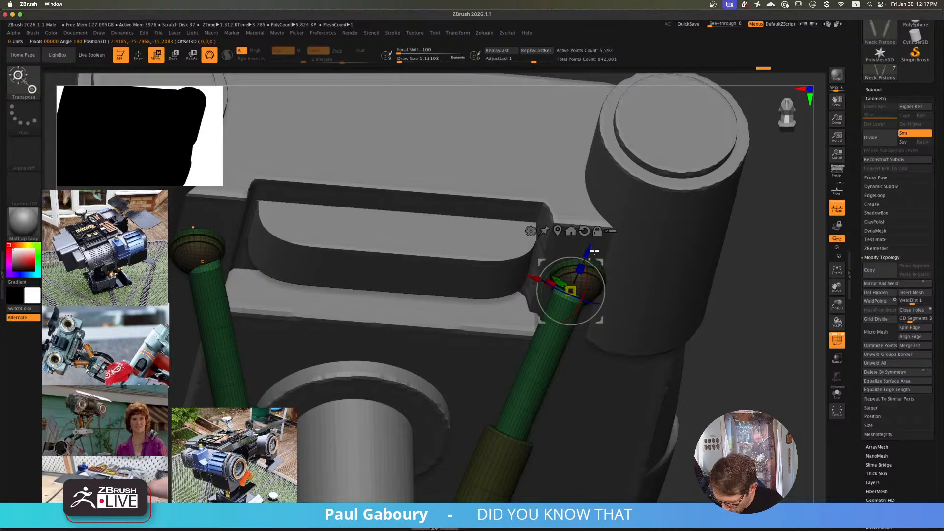
{"action": "key", "text": "q"}
{"action": "right_click_drag", "start_coordinate": [611, 341], "coordinate": [531, 302], "text": "ctrl"}
{"action": "mouse_move", "coordinate": [538, 348]}
{"action": "right_mouse_down", "text": "ctrl"}
{"action": "mouse_move", "coordinate": [537, 326]}
{"action": "mouse_move", "coordinate": [527, 327]}
{"action": "right_mouse_up", "text": "ctrl"}
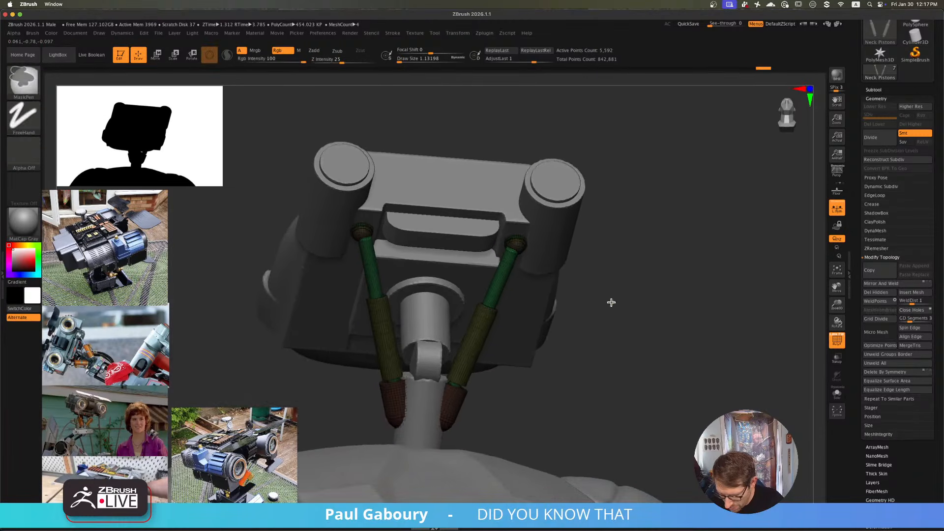
- Choose the ZModeler brush and relocate the gizmo, without moving geometry, to the rounded lower end of the piston
{"action": "key", "text": "b"}
{"action": "key", "text": "z"}
{"action": "key", "text": "m"}
{"action": "right_click_drag", "start_coordinate": [494, 406], "coordinate": [514, 411], "text": "shift"}
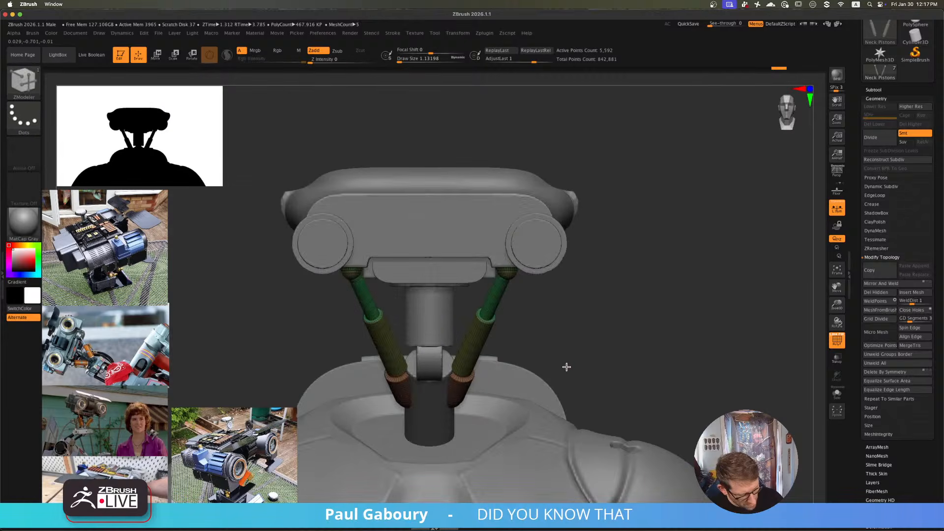
{"action": "key", "text": "w"}
{"action": "right_click_drag", "start_coordinate": [567, 367], "coordinate": [562, 316]}
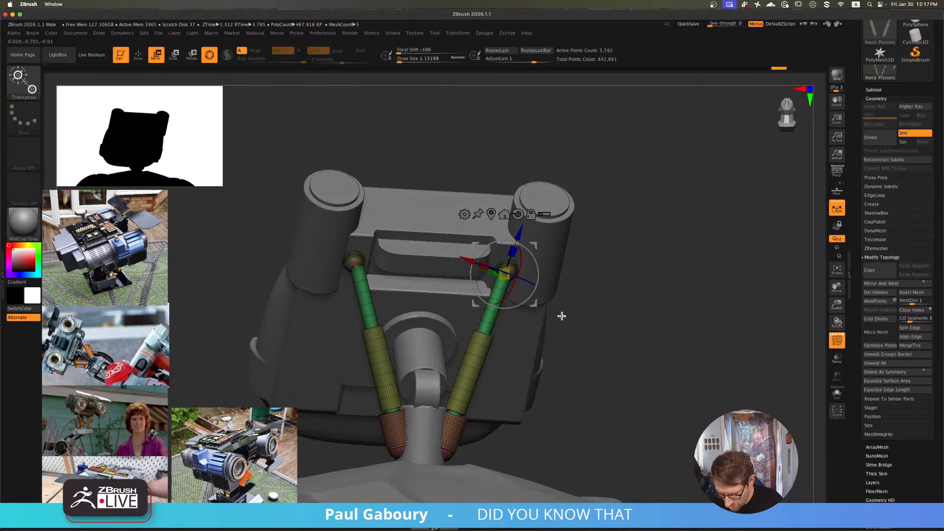
{"action": "left_click", "coordinate": [532, 215]}
{"action": "left_click_drag", "start_coordinate": [540, 244], "coordinate": [487, 417]}
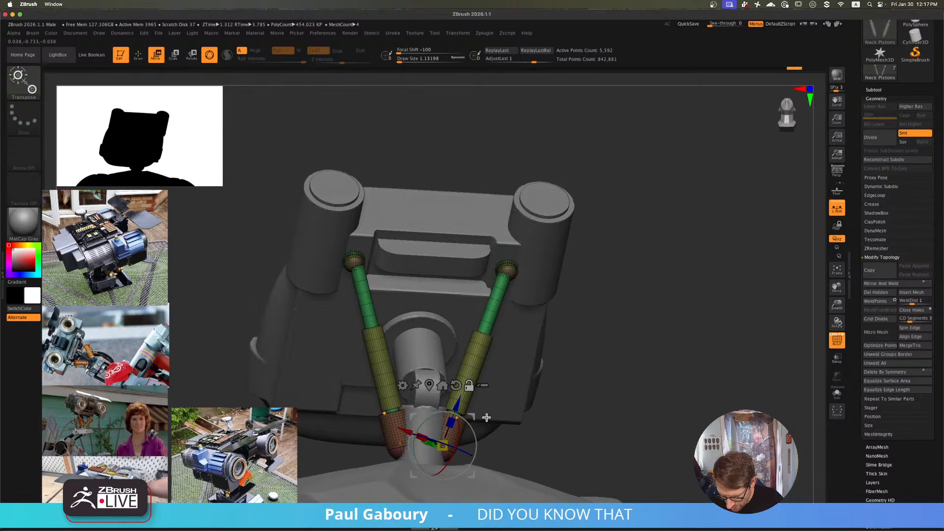
{"action": "right_click_drag", "start_coordinate": [631, 352], "coordinate": [596, 359]}
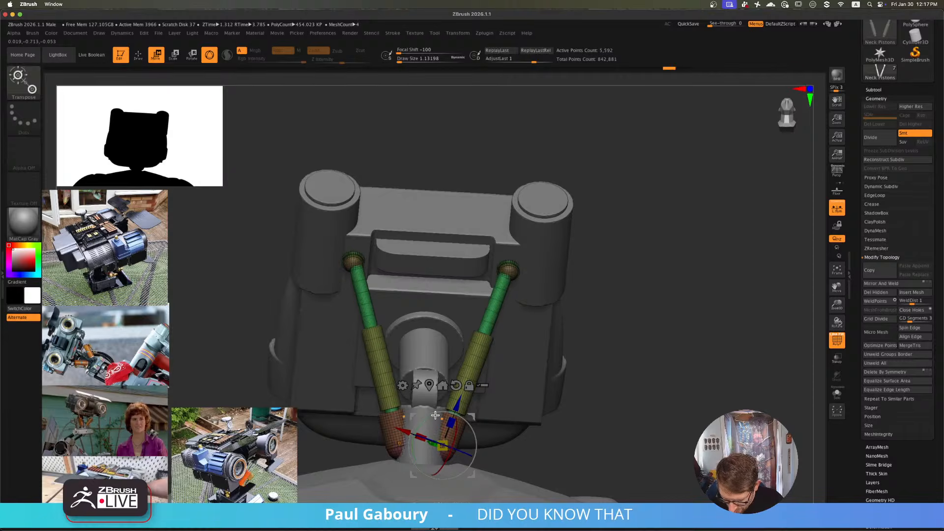
- Mask the upper caps and ball joints, keeping the rest of both pistons editable, and reactivate the gizmo
{"action": "key", "text": "q"}
{"action": "left_click", "coordinate": [513, 265], "text": "ctrl+shift"}
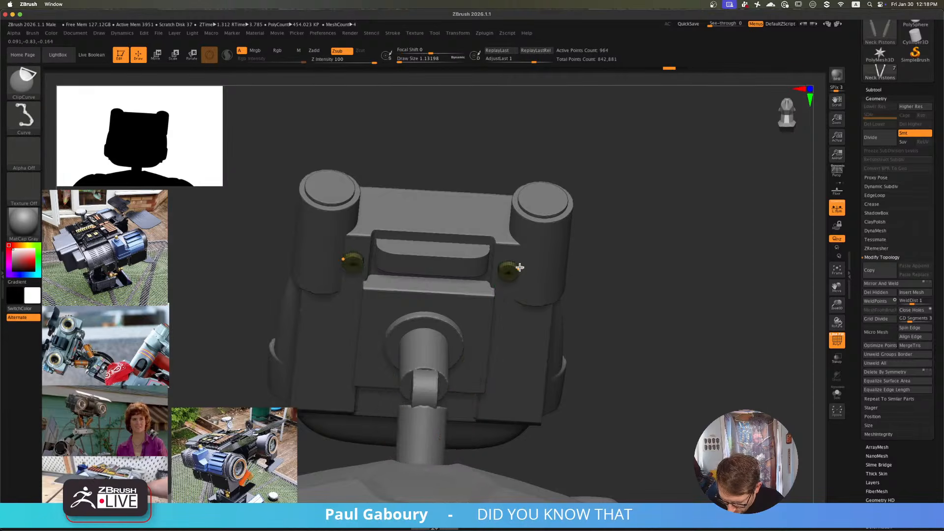
{"action": "left_click", "coordinate": [516, 268], "text": "ctrl+shift"}
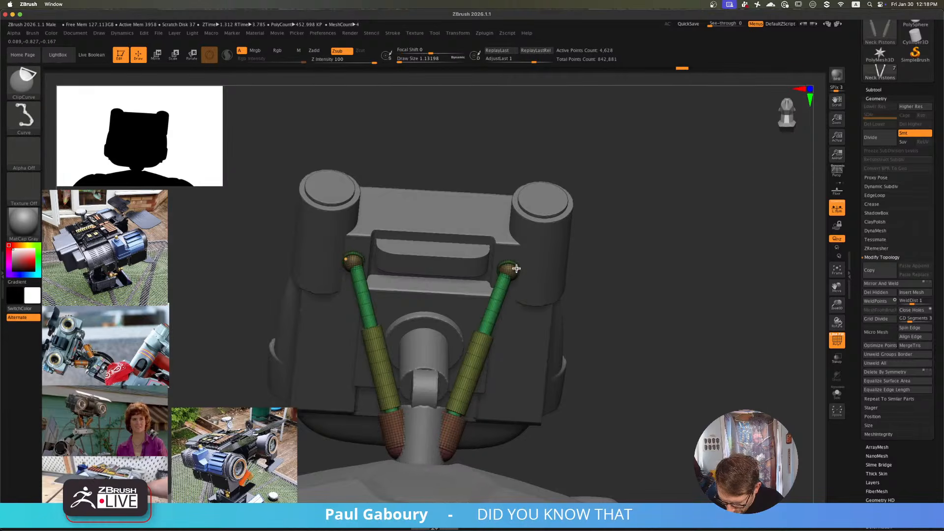
{"action": "left_click", "coordinate": [636, 284], "text": "ctrl+shift"}
{"action": "key", "text": "w"}
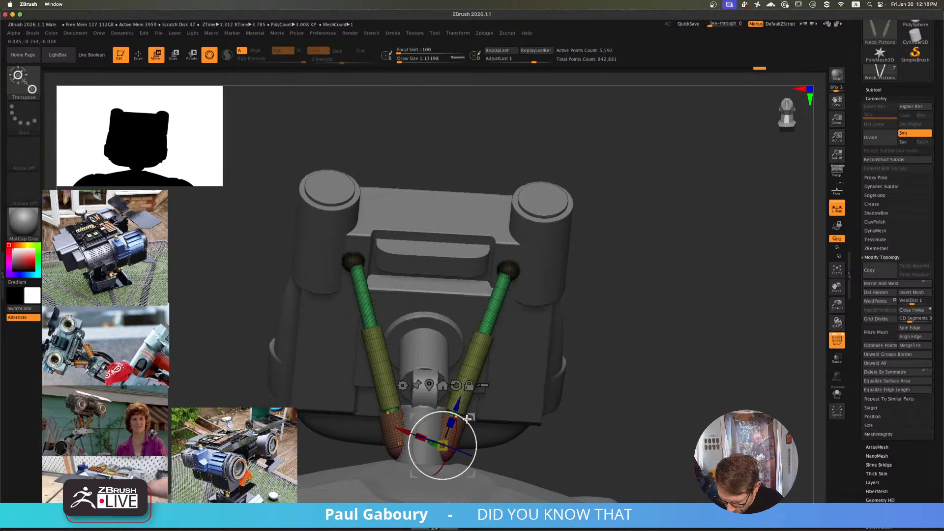
- Rotate the unmasked pistons slightly about their lower ends to line the shafts up with the upper ball joints
{"action": "left_click_drag", "start_coordinate": [434, 416], "coordinate": [435, 415]}
{"action": "right_click_drag", "start_coordinate": [576, 342], "coordinate": [514, 347], "text": "ctrl"}
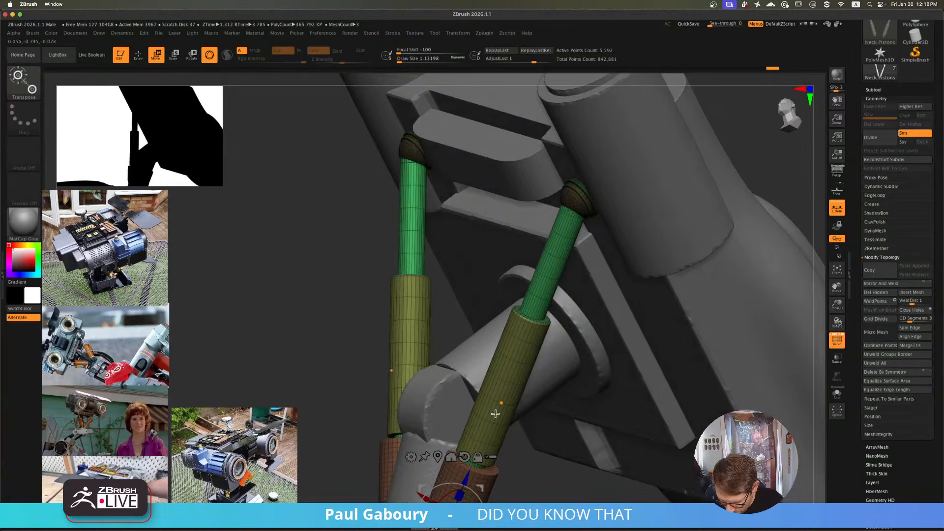
{"action": "right_click_drag", "start_coordinate": [509, 396], "coordinate": [509, 327]}
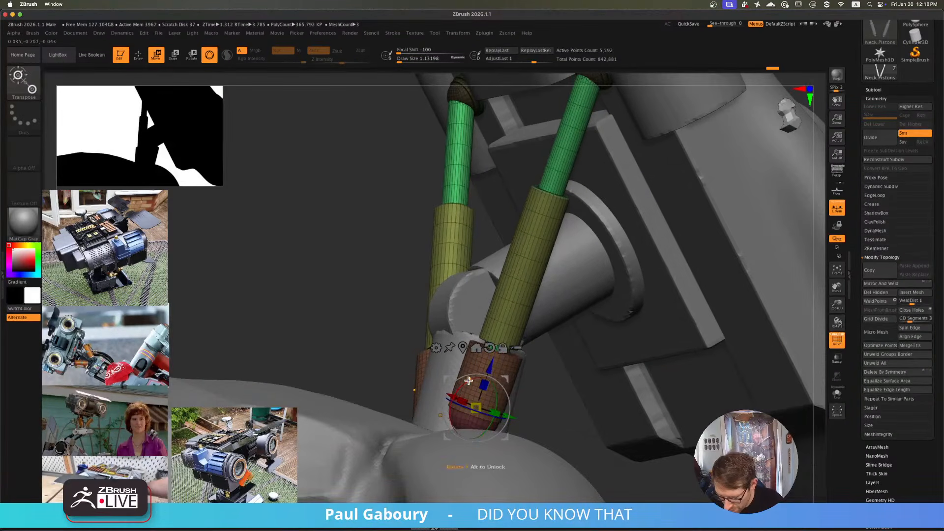
{"action": "left_click_drag", "start_coordinate": [469, 380], "coordinate": [468, 380]}
{"action": "mouse_move", "coordinate": [493, 349]}
{"action": "right_mouse_down"}
{"action": "mouse_move", "coordinate": [584, 344]}
{"action": "mouse_move", "coordinate": [652, 300]}
{"action": "right_mouse_up"}
- Invert the mask, centre the gizmo on the upper ball joints, enlarge them slightly, and shift them down toward the shafts
{"action": "left_click", "coordinate": [653, 299], "text": "ctrl"}
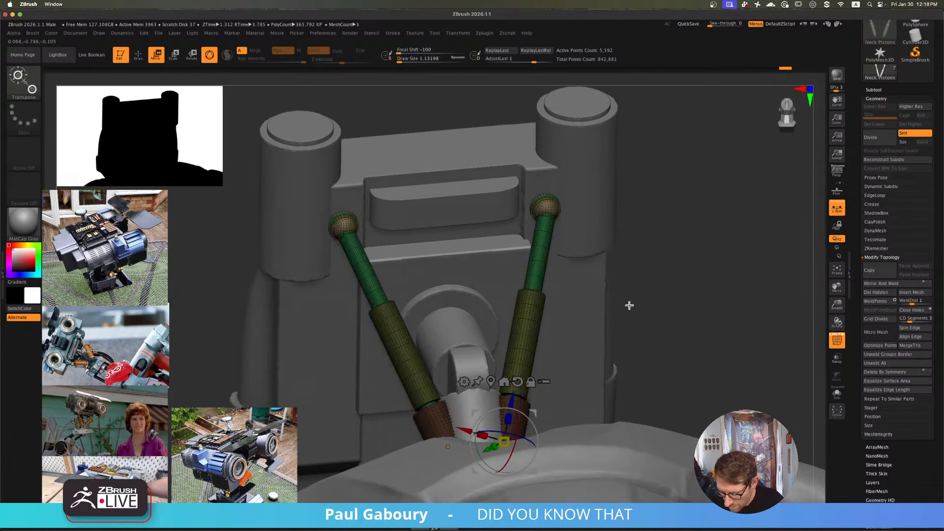
{"action": "left_click", "coordinate": [490, 381]}
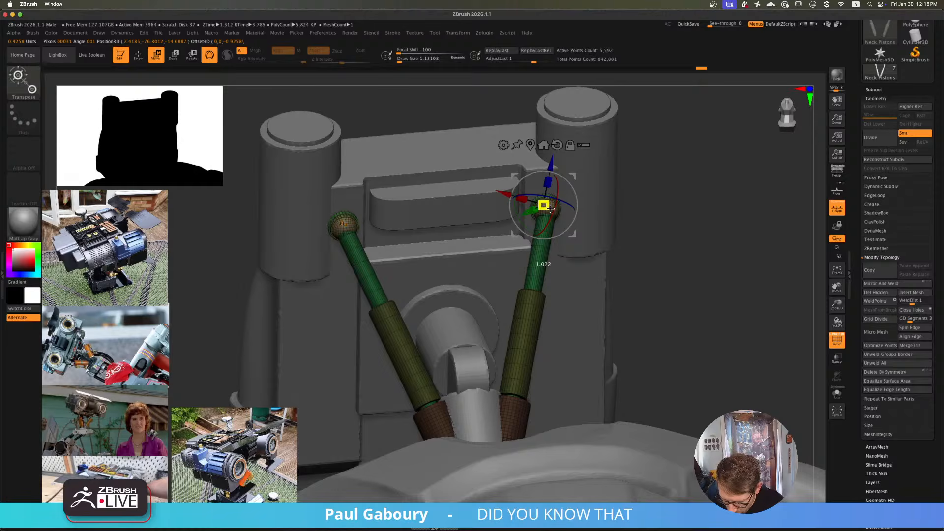
{"action": "right_click_drag", "start_coordinate": [590, 228], "coordinate": [580, 187]}
{"action": "right_click_drag", "start_coordinate": [569, 153], "coordinate": [559, 181], "text": "alt"}
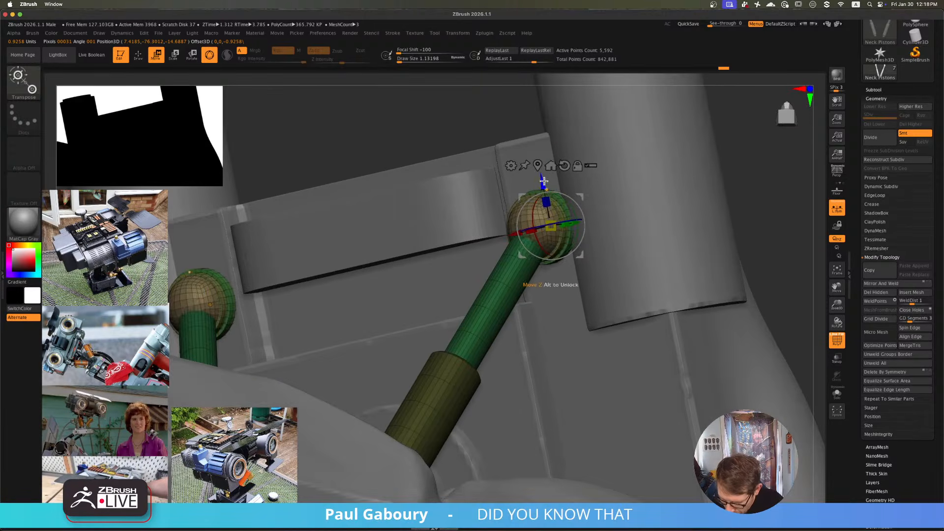
{"action": "left_click_drag", "start_coordinate": [543, 181], "coordinate": [546, 193]}
{"action": "right_click_drag", "start_coordinate": [547, 187], "coordinate": [623, 268]}
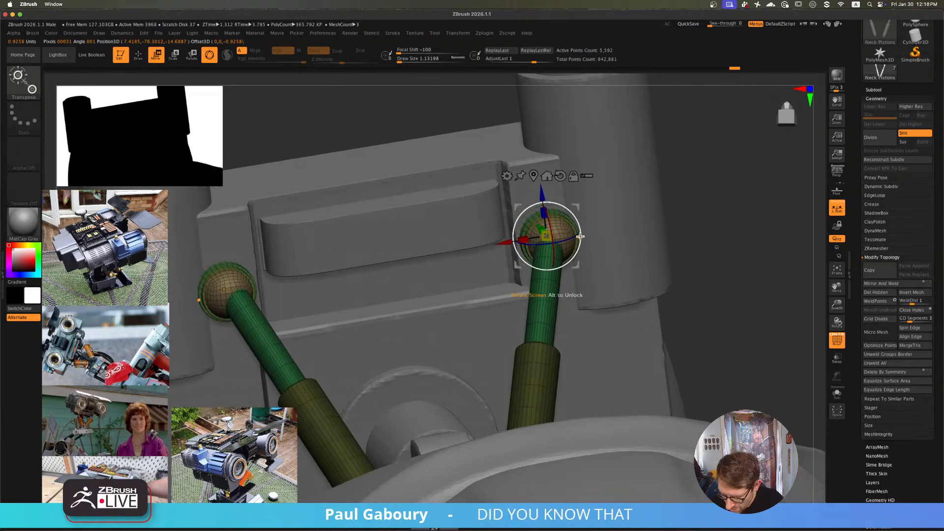
- Invert the mask to protect the upper ball joints and centre the gizmo on the isolated lower spheres, restoring all piston parts
{"action": "left_click", "coordinate": [702, 256], "text": "ctrl"}
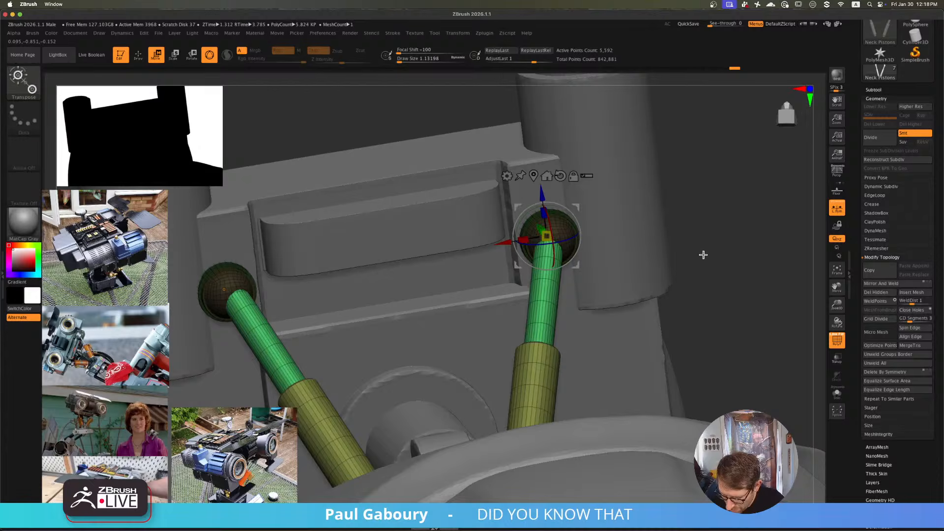
{"action": "right_click_drag", "start_coordinate": [703, 255], "coordinate": [642, 286], "text": "alt"}
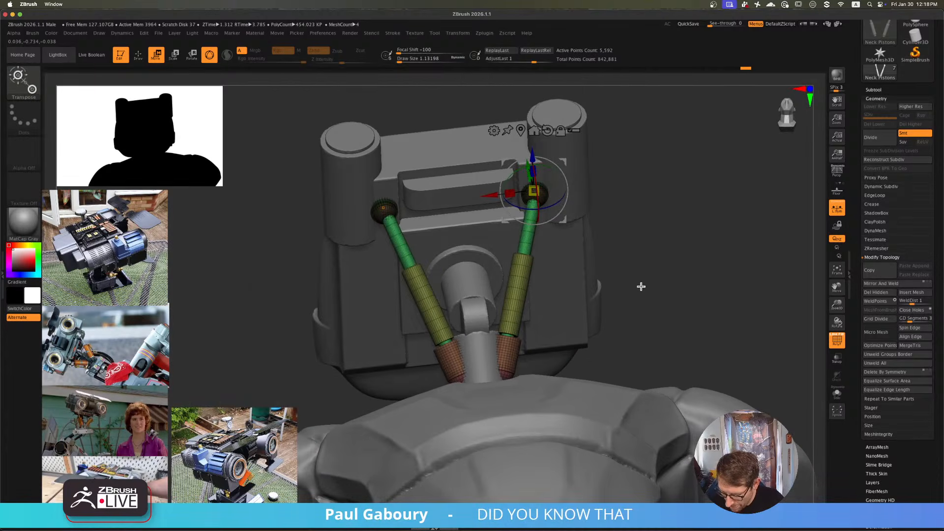
{"action": "left_click", "coordinate": [838, 396]}
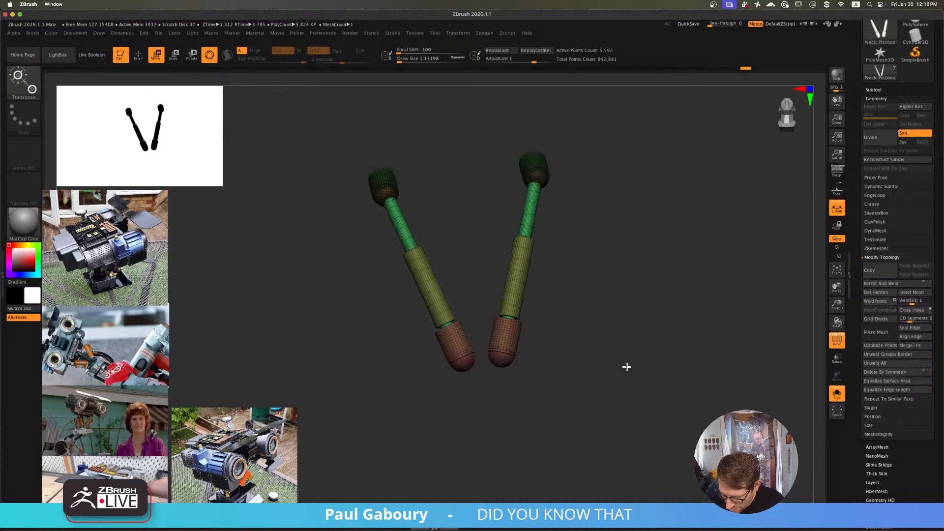
{"action": "left_click", "coordinate": [476, 297], "text": "ctrl+shift"}
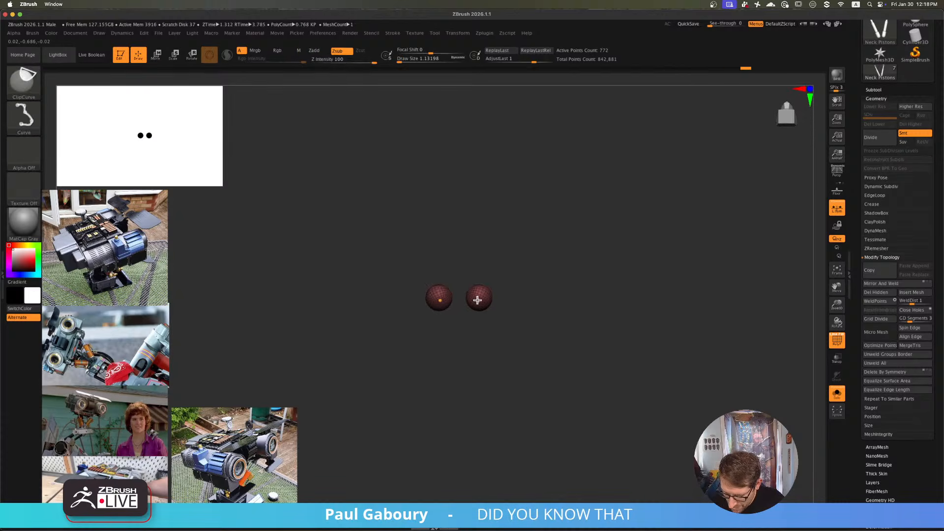
{"action": "left_click", "coordinate": [532, 364], "text": "ctrl+shift"}
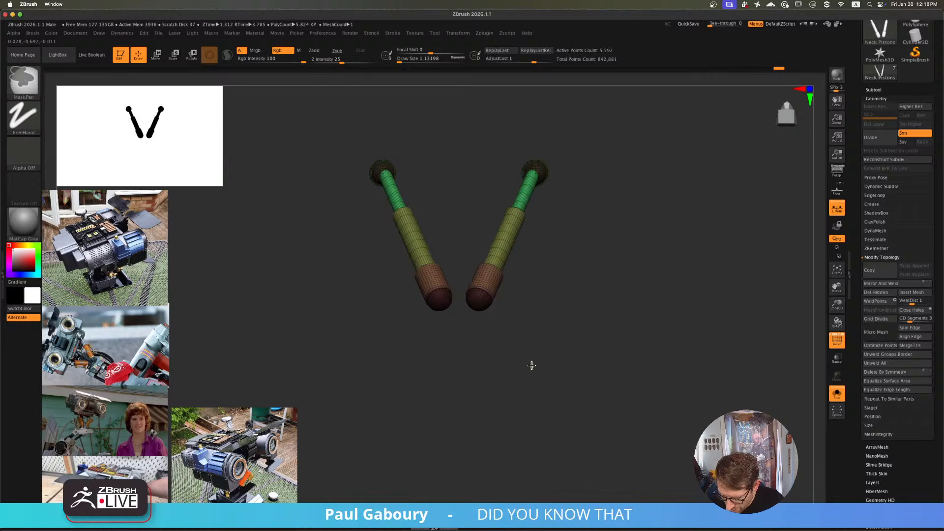
{"action": "key", "text": "ctrl+z"}
{"action": "key", "text": "w"}
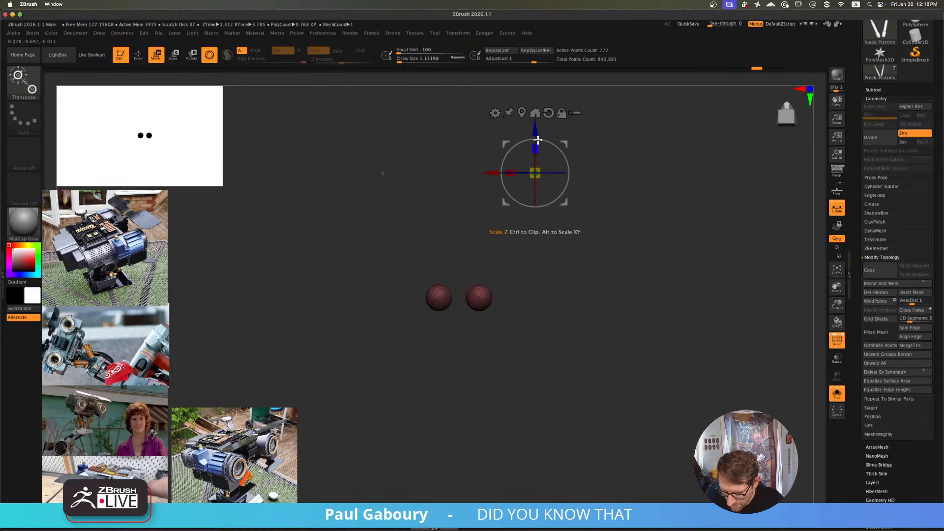
{"action": "left_click", "coordinate": [580, 344], "text": "ctrl+shift"}
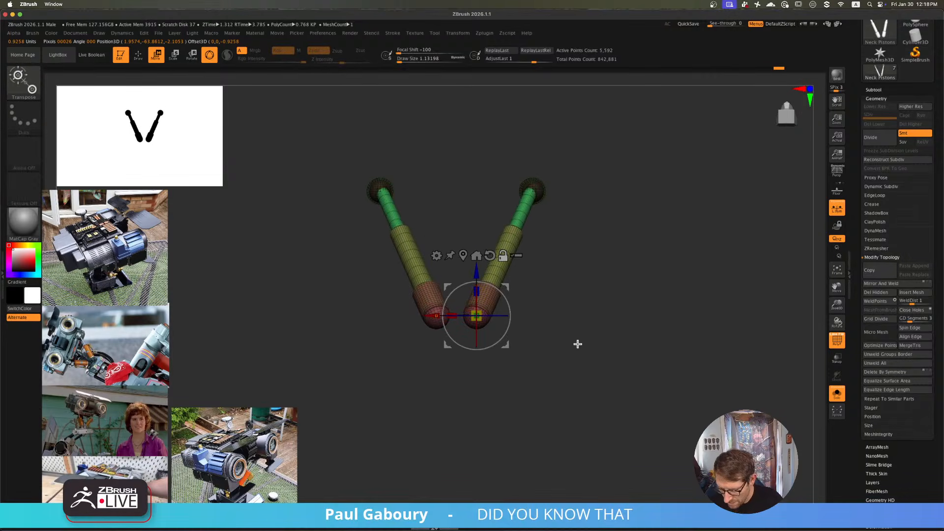
- Show the full model, rotate the unmasked pistons slightly about their lower spheres, and hide the polygroup wireframe
{"action": "left_click", "coordinate": [837, 398]}
{"action": "left_click_drag", "start_coordinate": [671, 244], "coordinate": [562, 324]}
{"action": "left_click_drag", "start_coordinate": [465, 358], "coordinate": [470, 362]}
{"action": "mouse_move", "coordinate": [553, 333]}
{"action": "left_mouse_down"}
{"action": "mouse_move", "coordinate": [535, 324]}
{"action": "mouse_move", "coordinate": [561, 322]}
{"action": "mouse_move", "coordinate": [549, 322]}
{"action": "left_mouse_up"}
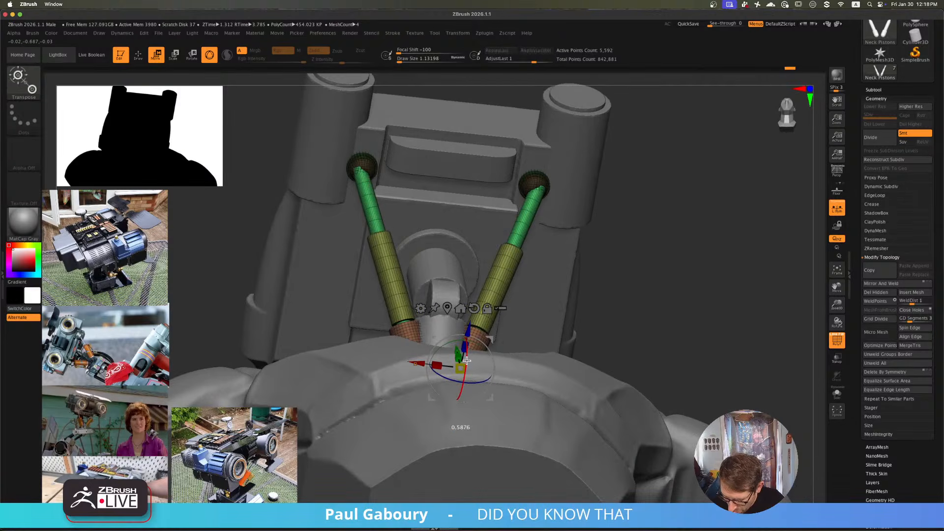
{"action": "left_click_drag", "start_coordinate": [454, 342], "coordinate": [458, 343]}
{"action": "left_click_drag", "start_coordinate": [517, 339], "coordinate": [580, 330]}
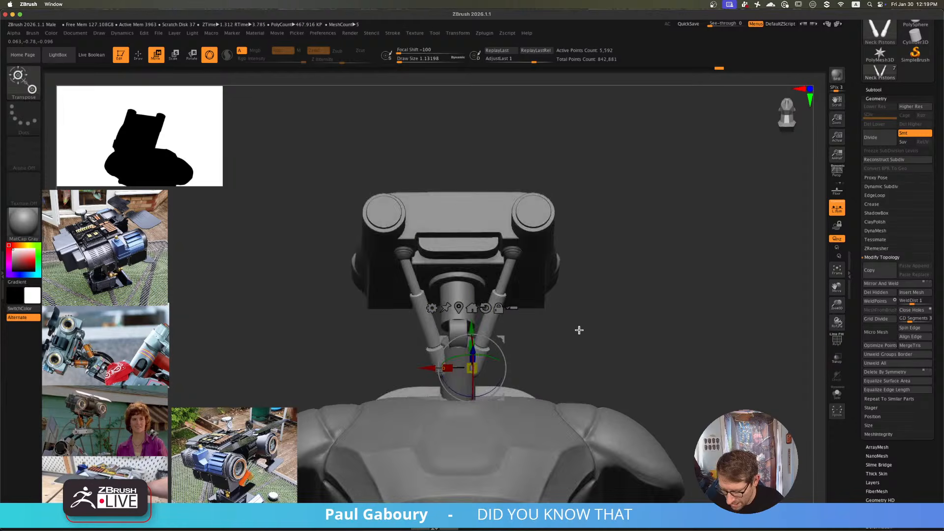
- Rotate the unmasked neck pistons slightly about their lower spheres to refine their angle, and return to Draw mode
{"action": "right_click_drag", "start_coordinate": [580, 330], "coordinate": [610, 305], "text": "shift"}
{"action": "key", "text": "q"}
{"action": "mouse_move", "coordinate": [641, 333]}
{"action": "right_mouse_down", "text": "ctrl"}
{"action": "mouse_move", "coordinate": [585, 308]}
{"action": "mouse_move", "coordinate": [577, 320]}
{"action": "mouse_move", "coordinate": [587, 319]}
{"action": "mouse_move", "coordinate": [565, 331]}
{"action": "mouse_move", "coordinate": [553, 295]}
{"action": "mouse_move", "coordinate": [573, 326]}
{"action": "mouse_move", "coordinate": [567, 342]}
{"action": "mouse_move", "coordinate": [560, 316]}
{"action": "mouse_move", "coordinate": [619, 343]}
{"action": "right_mouse_up", "text": "ctrl"}
{"action": "key", "text": "w"}
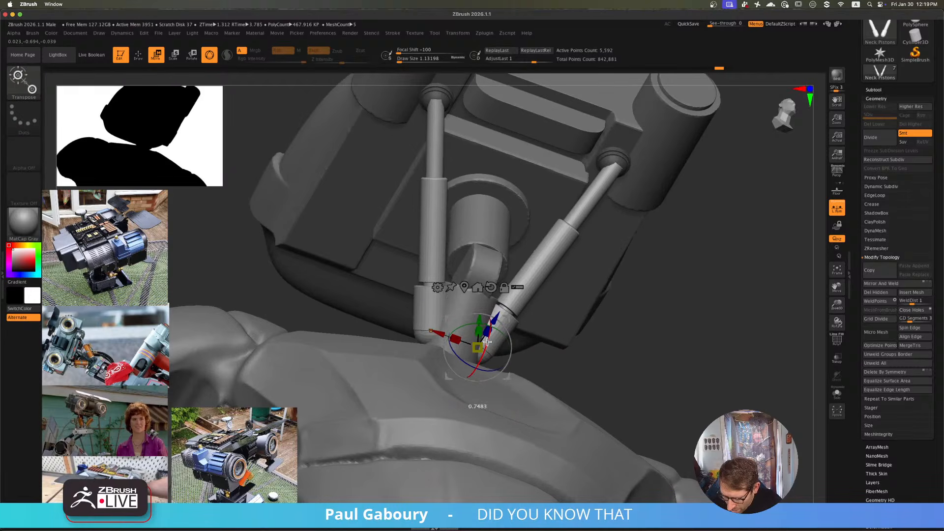
{"action": "left_click_drag", "start_coordinate": [487, 342], "coordinate": [488, 342]}
{"action": "key", "text": "q"}
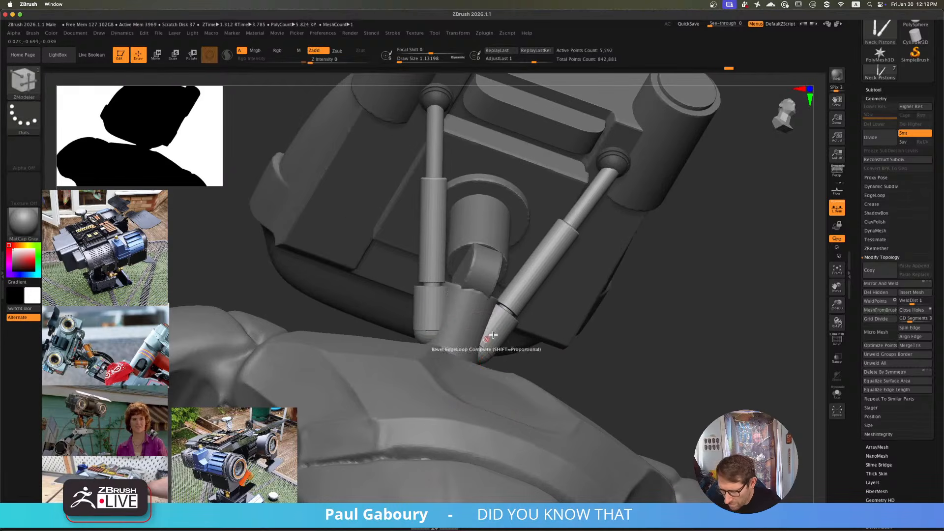
{"action": "mouse_move", "coordinate": [488, 342]}
{"action": "right_mouse_down", "text": "ctrl"}
{"action": "mouse_move", "coordinate": [607, 282]}
{"action": "mouse_move", "coordinate": [604, 326]}
{"action": "mouse_move", "coordinate": [585, 302]}
{"action": "mouse_move", "coordinate": [577, 329]}
{"action": "mouse_move", "coordinate": [591, 314]}
{"action": "mouse_move", "coordinate": [589, 395]}
{"action": "mouse_move", "coordinate": [609, 355]}
{"action": "mouse_move", "coordinate": [597, 335]}
{"action": "mouse_move", "coordinate": [599, 311]}
{"action": "right_mouse_up", "text": "ctrl"}
{"action": "right_click_drag", "start_coordinate": [599, 311], "coordinate": [585, 329]}
{"action": "right_click_drag", "start_coordinate": [586, 329], "coordinate": [602, 346], "text": "ctrl"}
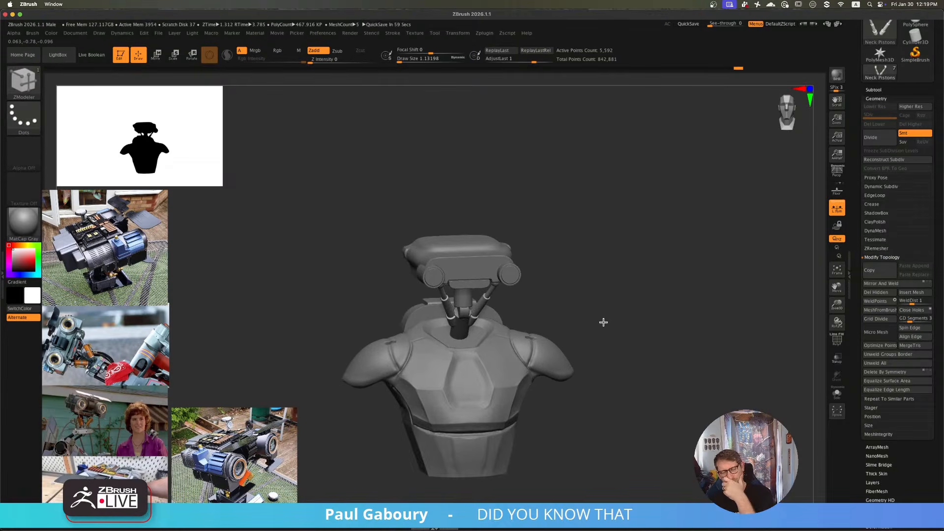
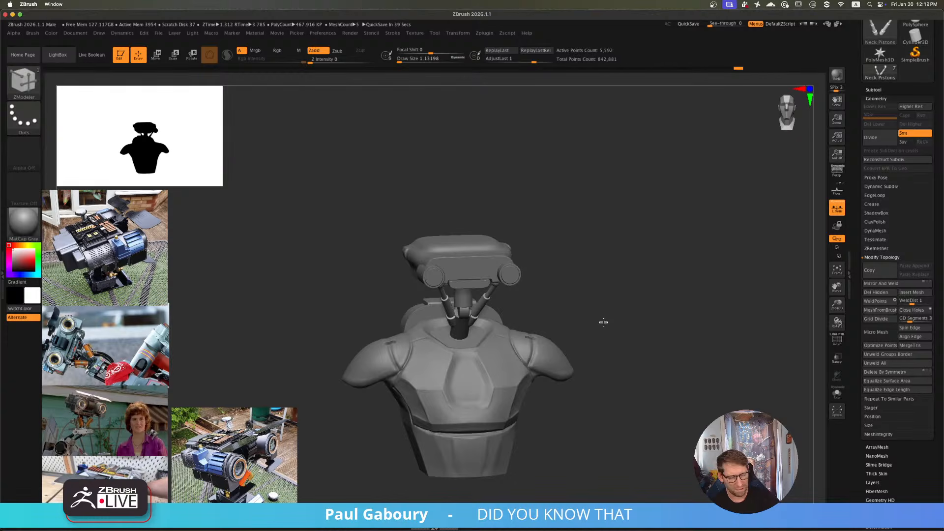
- Look at the Male.ZPR and Female.ZPR base meshes among the LightBox projects
{"action": "key", "text": "comma"}
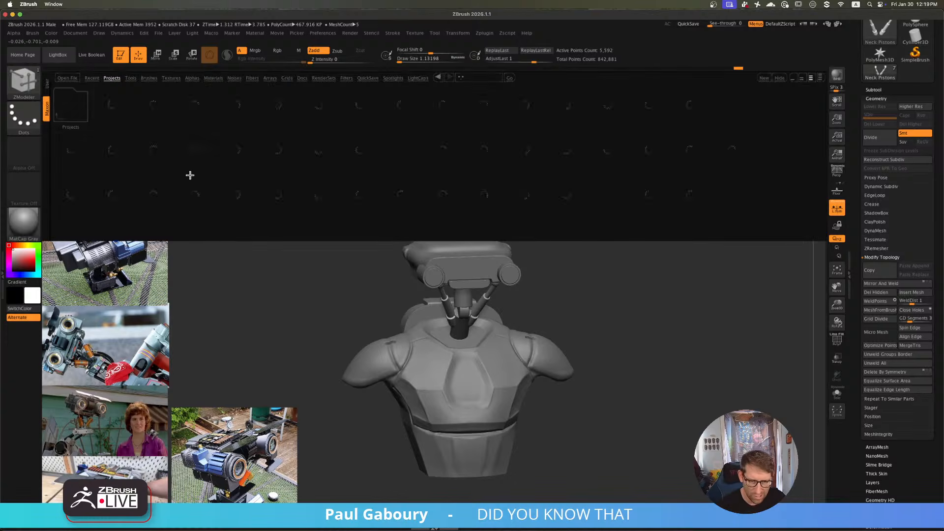
{"action": "left_click", "coordinate": [570, 116]}
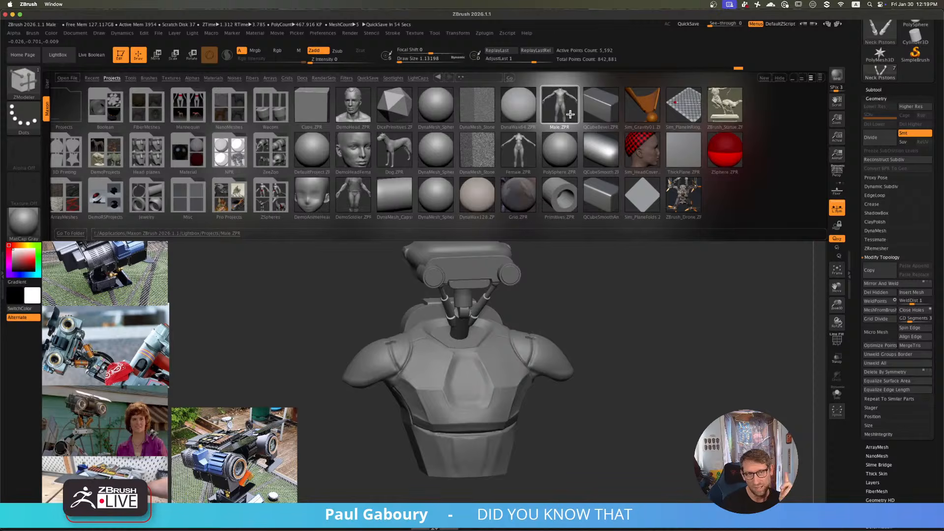
{"action": "left_click", "coordinate": [521, 152]}
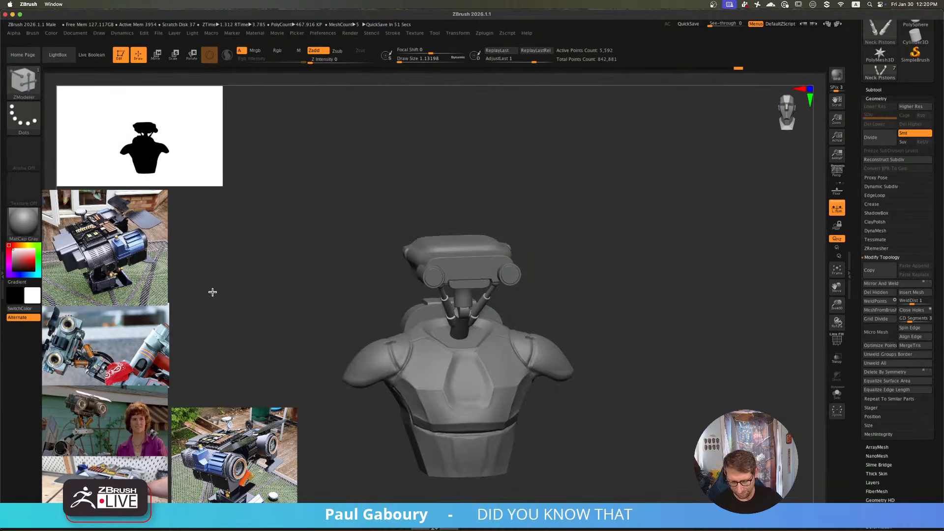
- Make the human bust subtool JonnyV_001 active and duplicate it
{"action": "left_click_drag", "start_coordinate": [594, 319], "coordinate": [580, 286]}
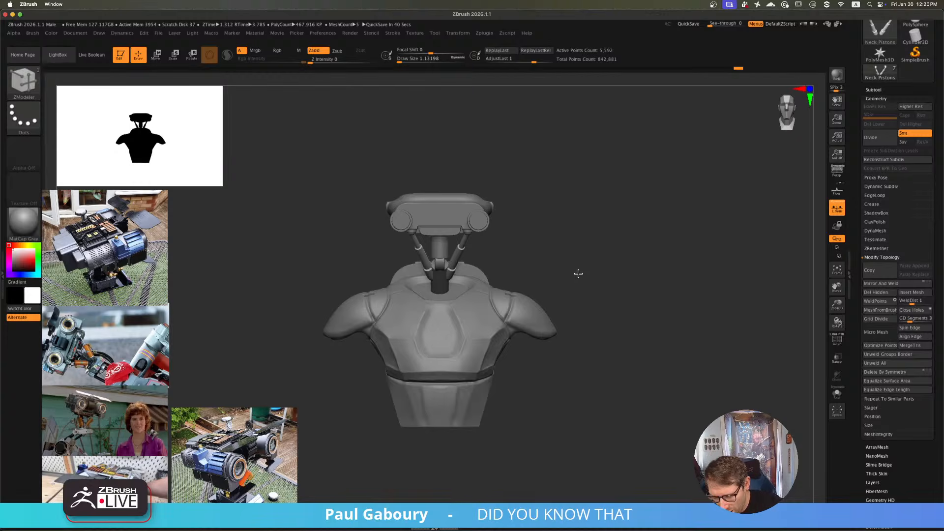
{"action": "left_click_drag", "start_coordinate": [522, 389], "coordinate": [549, 343]}
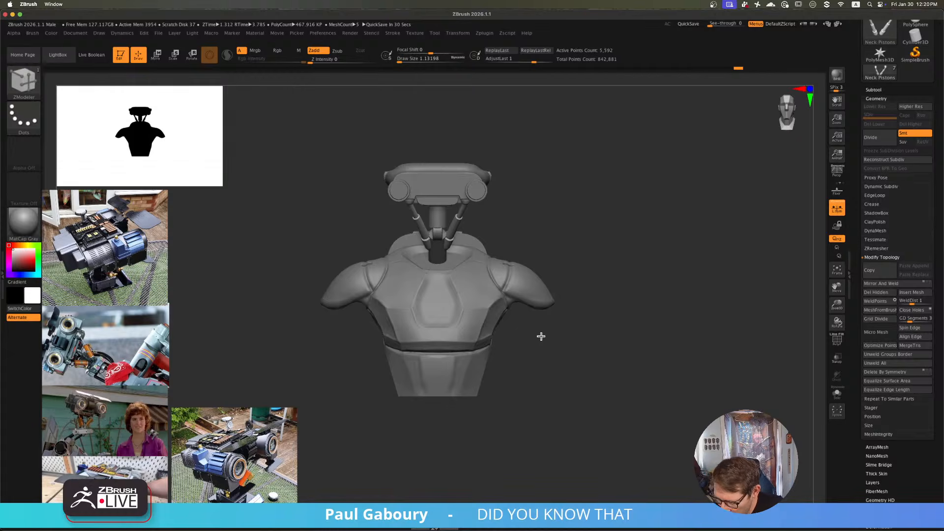
{"action": "left_click", "coordinate": [874, 89]}
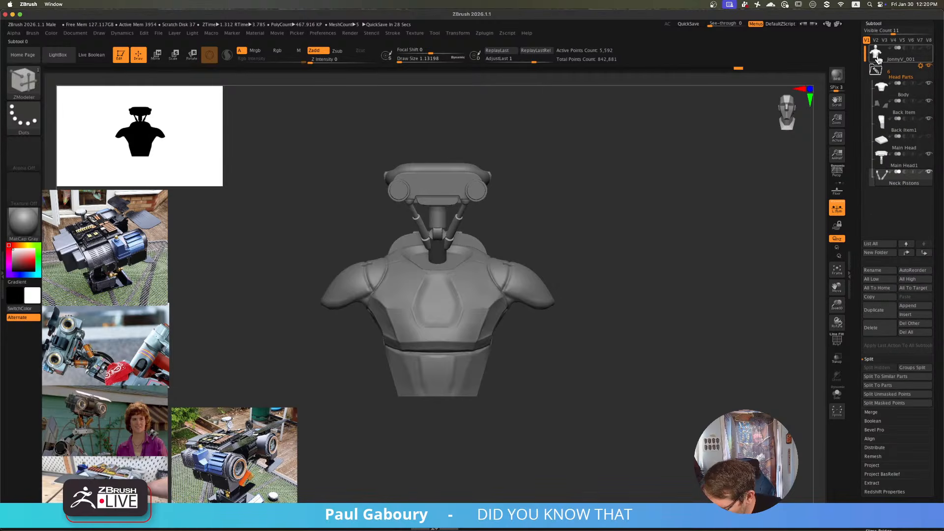
{"action": "left_click", "coordinate": [878, 60]}
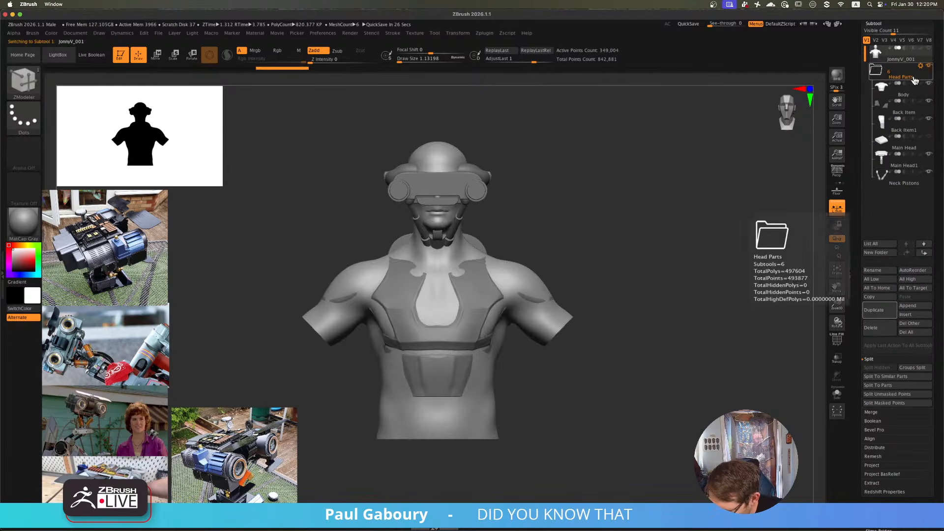
{"action": "left_click", "coordinate": [874, 311]}
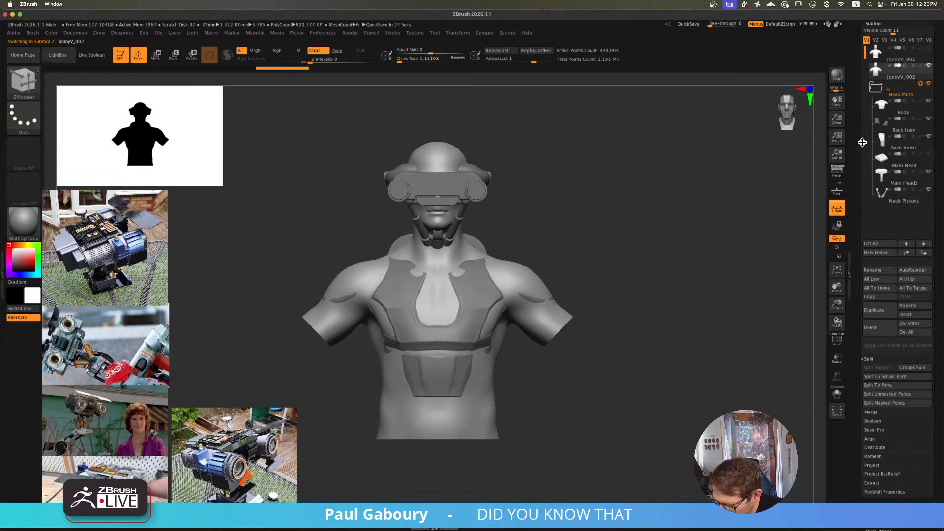
- Hide the Body, Back Item1 and Back Item subtools, leaving the duplicated bust with the robot head and neck pistons
{"action": "left_click_drag", "start_coordinate": [616, 300], "coordinate": [612, 315], "text": "alt"}
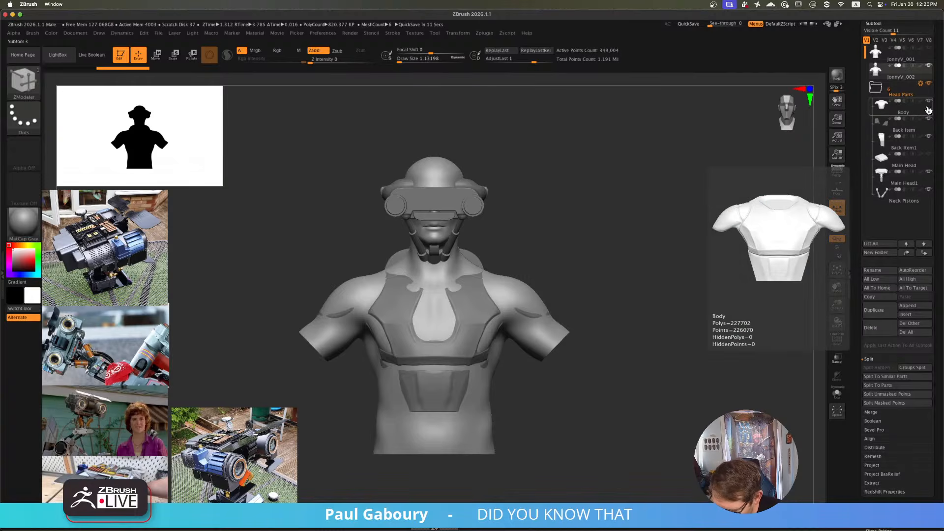
{"action": "left_click", "coordinate": [929, 104]}
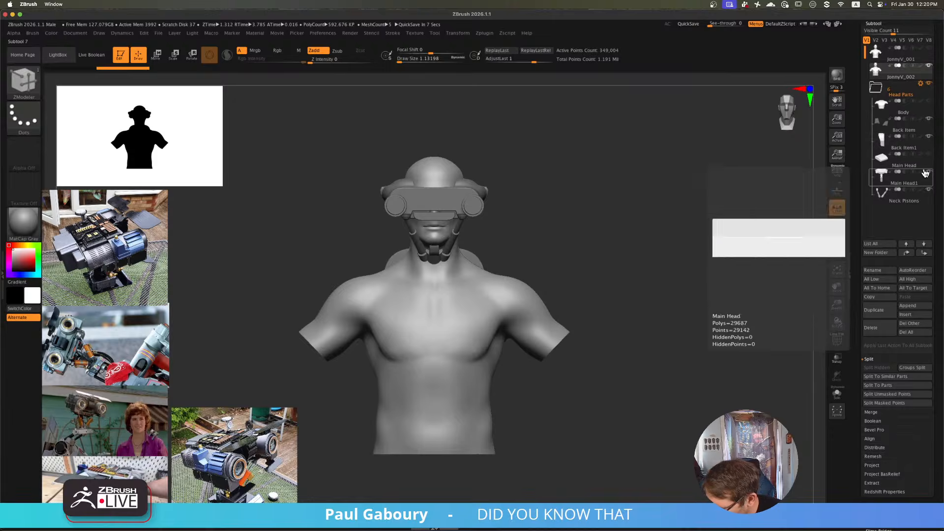
{"action": "left_click", "coordinate": [928, 162]}
{"action": "left_click", "coordinate": [926, 142]}
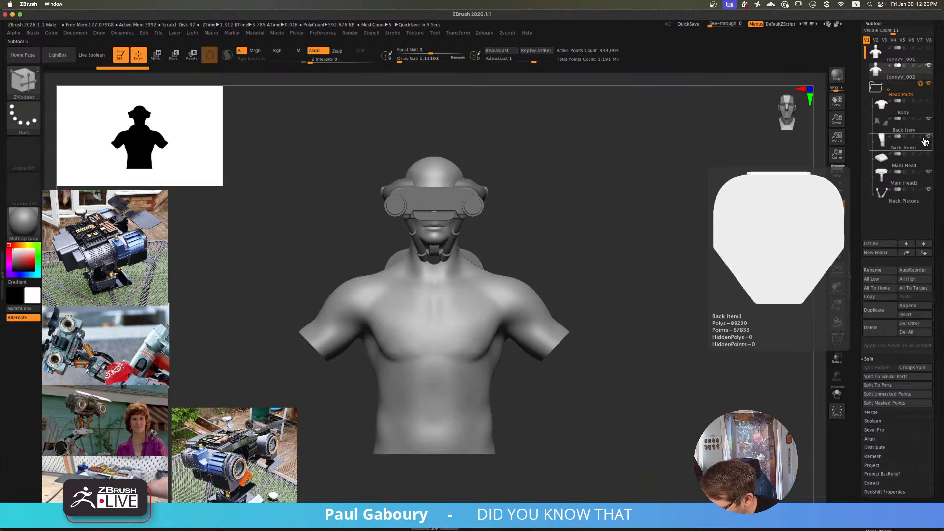
{"action": "left_click", "coordinate": [930, 139]}
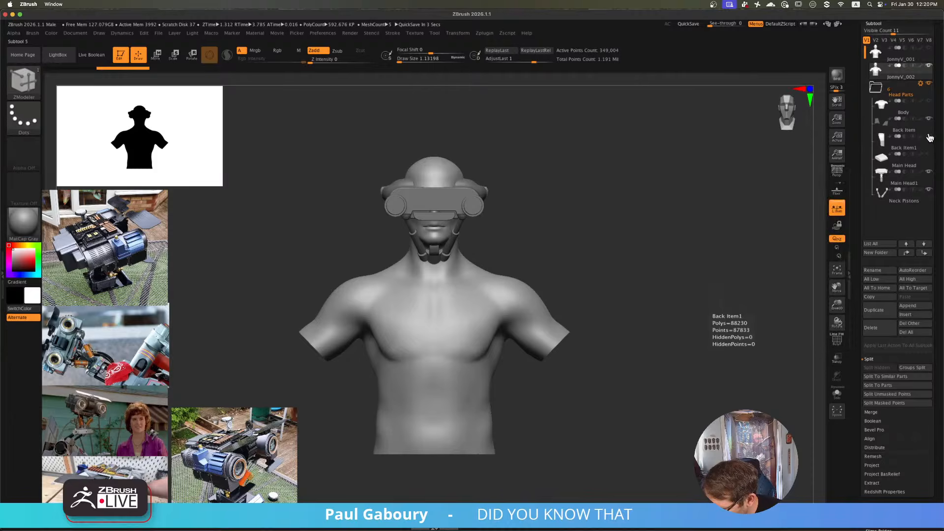
{"action": "left_click", "coordinate": [930, 121]}
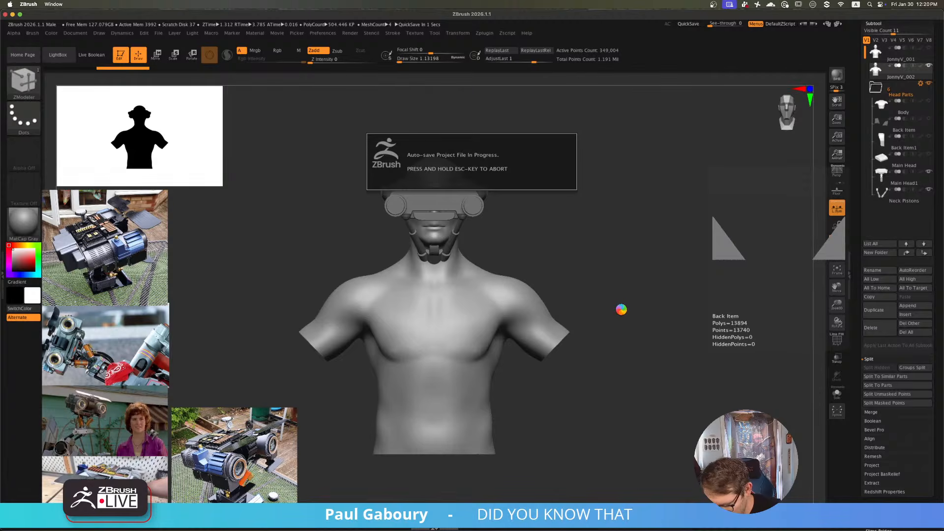
- Display the polygroup wireframe on the duplicated bust and bring it into a straight side view
{"action": "mouse_move", "coordinate": [618, 310]}
{"action": "left_mouse_down"}
{"action": "mouse_move", "coordinate": [643, 310]}
{"action": "mouse_move", "coordinate": [643, 293]}
{"action": "mouse_move", "coordinate": [603, 312]}
{"action": "mouse_move", "coordinate": [618, 309]}
{"action": "left_mouse_up"}
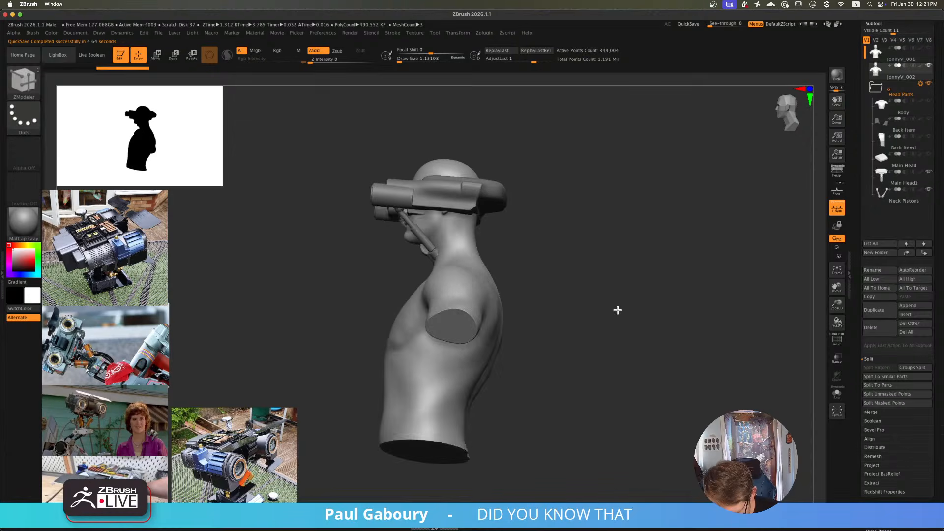
{"action": "mouse_move", "coordinate": [618, 310]}
{"action": "right_mouse_down", "text": "shift"}
{"action": "mouse_move", "coordinate": [651, 310]}
{"action": "mouse_move", "coordinate": [636, 310]}
{"action": "right_mouse_up", "text": "shift"}
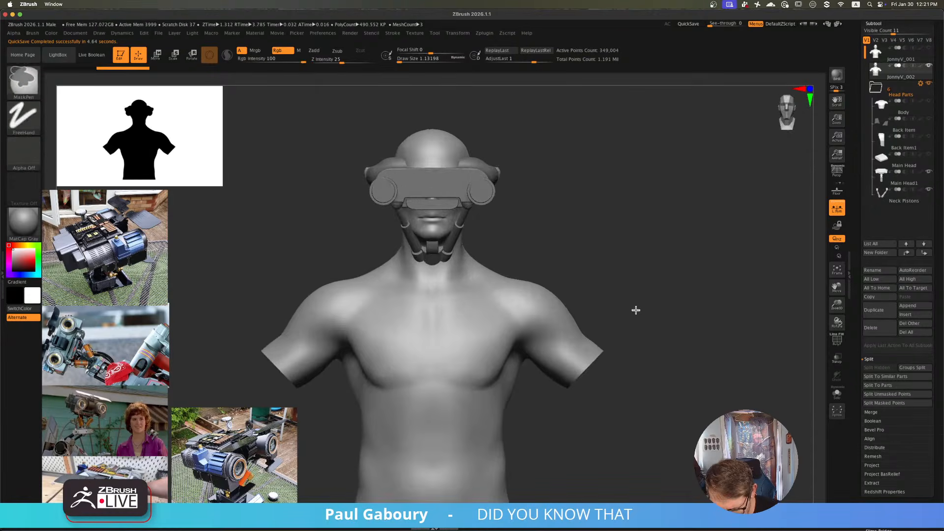
{"action": "mouse_move", "coordinate": [636, 310]}
{"action": "left_mouse_down"}
{"action": "mouse_move", "coordinate": [630, 297]}
{"action": "mouse_move", "coordinate": [634, 311]}
{"action": "mouse_move", "coordinate": [641, 296]}
{"action": "mouse_move", "coordinate": [629, 318]}
{"action": "mouse_move", "coordinate": [634, 298]}
{"action": "mouse_move", "coordinate": [622, 310]}
{"action": "mouse_move", "coordinate": [647, 317]}
{"action": "mouse_move", "coordinate": [631, 311]}
{"action": "left_mouse_up"}
{"action": "key", "text": "shift+f"}
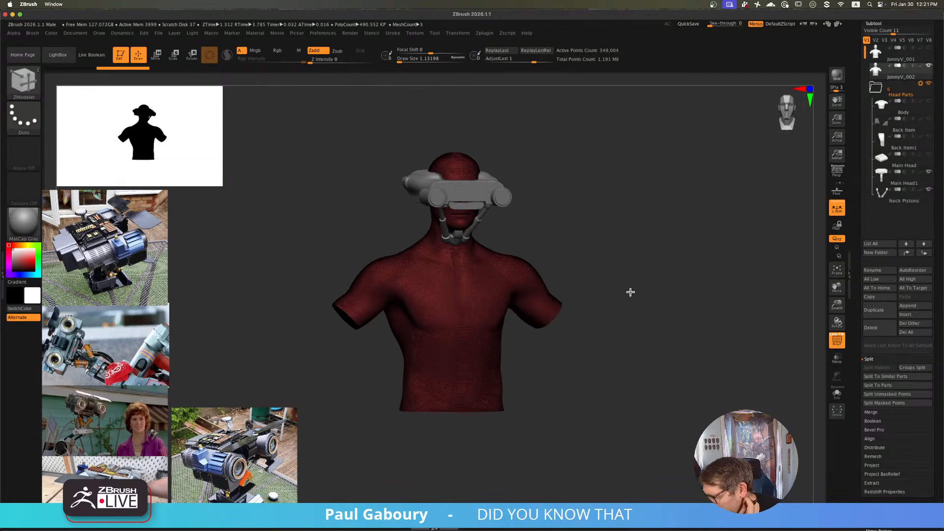
{"action": "right_click_drag", "start_coordinate": [480, 291], "coordinate": [475, 308], "text": "ctrl"}
{"action": "right_click_drag", "start_coordinate": [475, 308], "coordinate": [521, 291], "text": "shift"}
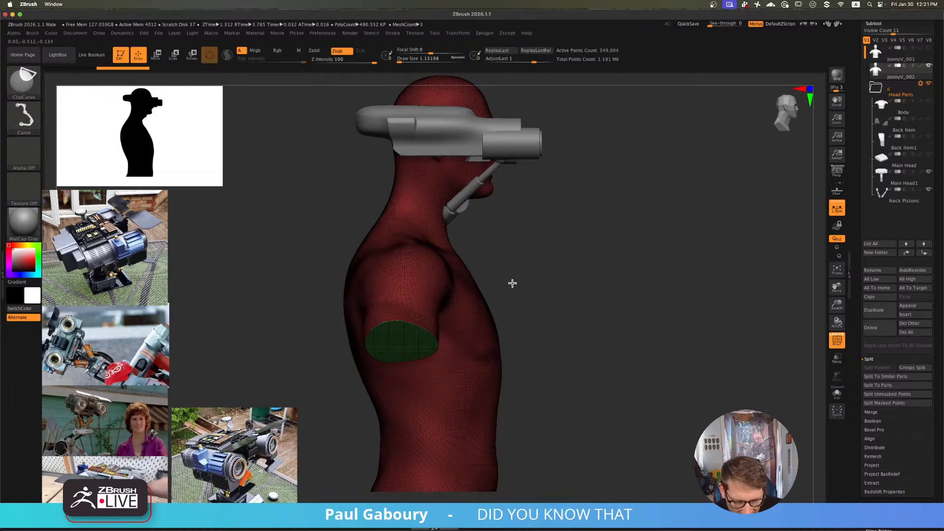
- Choose the KnifeCurve brush for cutting and save the tool as its next numbered version
{"action": "left_click", "coordinate": [23, 81], "text": "ctrl+shift"}
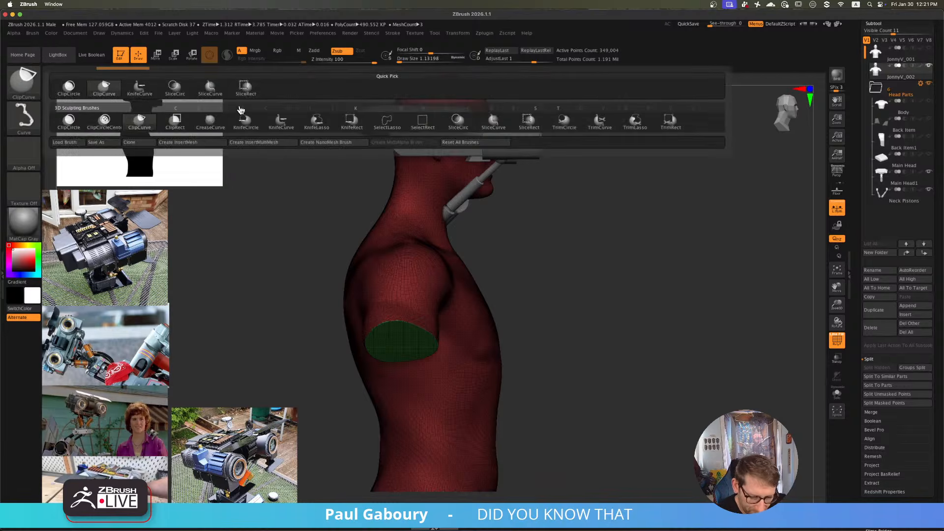
{"action": "left_click", "coordinate": [285, 127], "text": "ctrl+shift"}
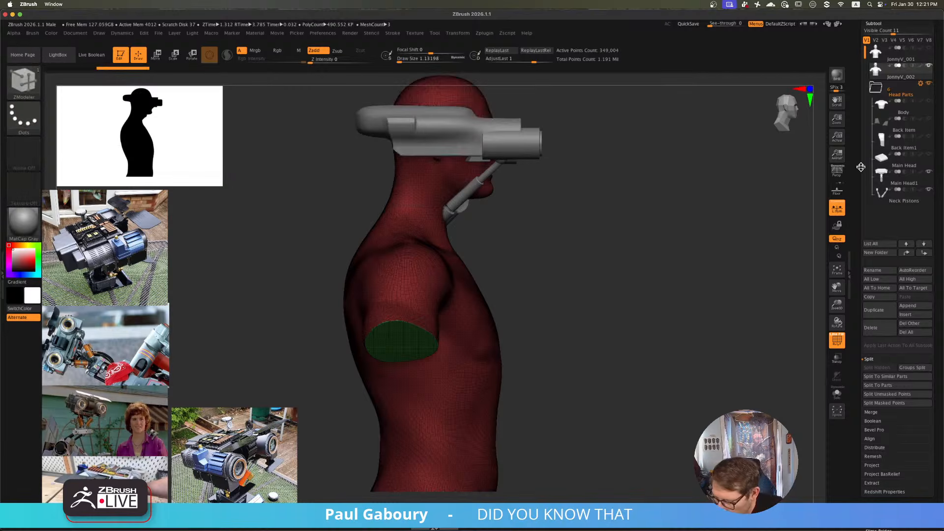
{"action": "left_click_drag", "start_coordinate": [861, 167], "coordinate": [864, 297]}
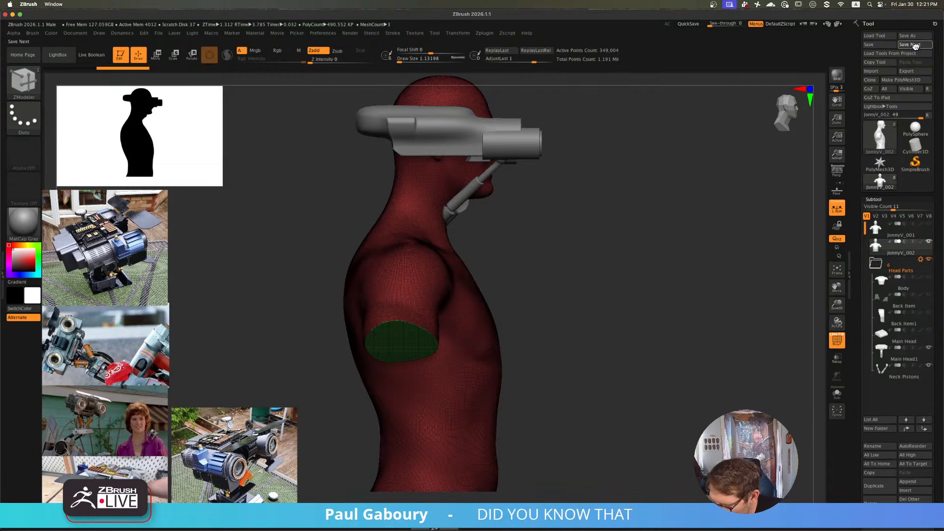
{"action": "left_click", "coordinate": [915, 46]}
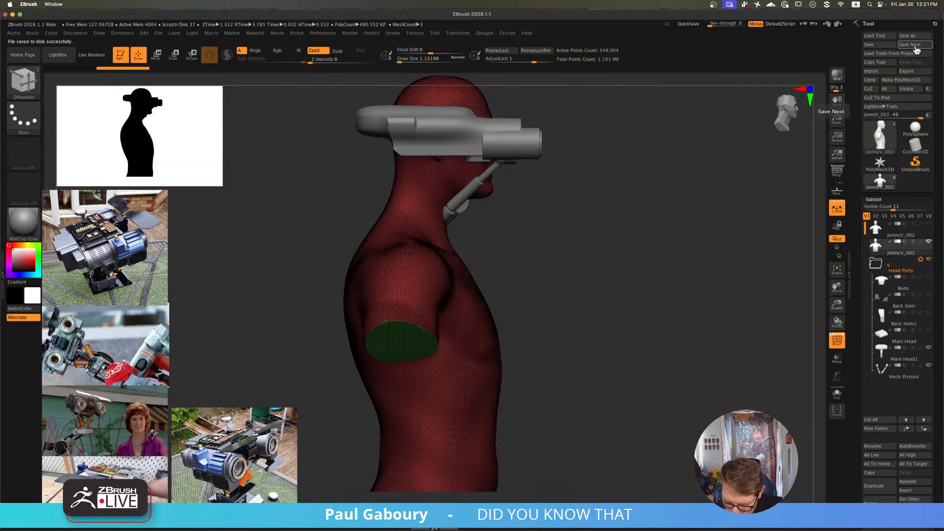
- Cut the head and neck off the duplicated bust with a sloping KnifeCurve stroke, and set the draw size to 20
{"action": "mouse_move", "coordinate": [324, 189]}
{"action": "left_mouse_down", "text": "ctrl+shift"}
{"action": "mouse_move", "coordinate": [613, 316]}
{"action": "mouse_move", "coordinate": [603, 302]}
{"action": "mouse_move", "coordinate": [624, 289]}
{"action": "mouse_move", "coordinate": [585, 294]}
{"action": "mouse_move", "coordinate": [506, 274]}
{"action": "mouse_move", "coordinate": [538, 301]}
{"action": "mouse_move", "coordinate": [316, 185]}
{"action": "mouse_move", "coordinate": [651, 294]}
{"action": "mouse_move", "coordinate": [607, 290]}
{"action": "mouse_move", "coordinate": [542, 310]}
{"action": "mouse_move", "coordinate": [542, 325]}
{"action": "mouse_move", "coordinate": [510, 312]}
{"action": "left_mouse_up", "text": "ctrl+shift"}
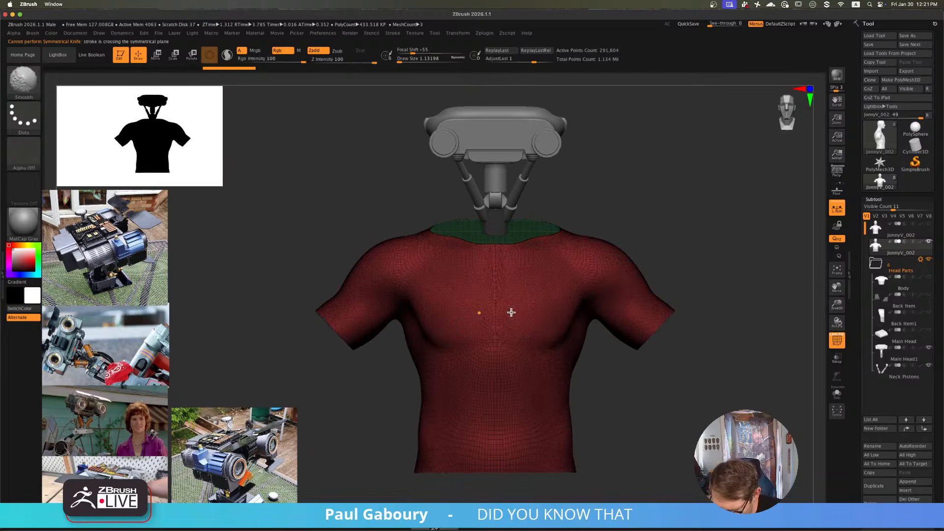
{"action": "mouse_move", "coordinate": [578, 345]}
{"action": "left_mouse_down", "text": "alt"}
{"action": "mouse_move", "coordinate": [512, 316]}
{"action": "mouse_move", "coordinate": [544, 338]}
{"action": "mouse_move", "coordinate": [548, 378]}
{"action": "mouse_move", "coordinate": [534, 355]}
{"action": "mouse_move", "coordinate": [563, 344]}
{"action": "left_mouse_up", "text": "alt"}
{"action": "key", "text": "s"}
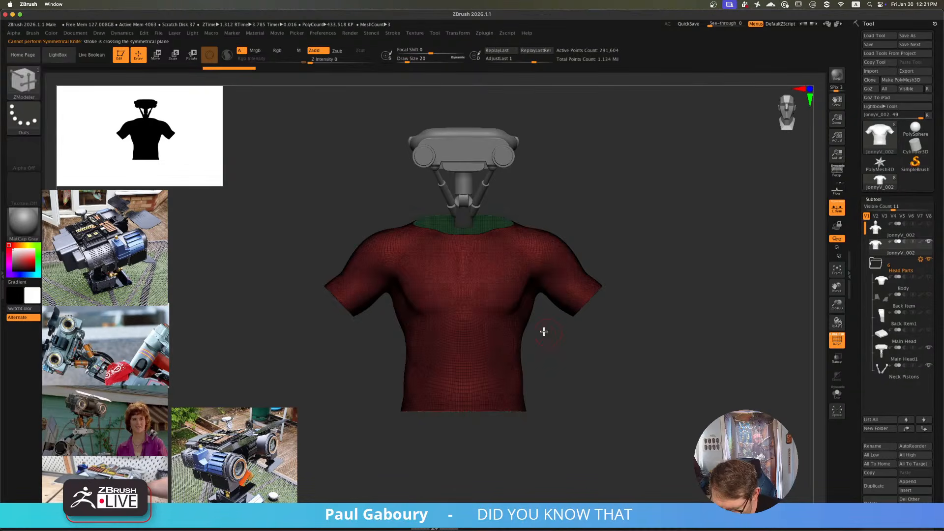
{"action": "right_click_drag", "start_coordinate": [501, 322], "coordinate": [498, 342], "text": "alt"}
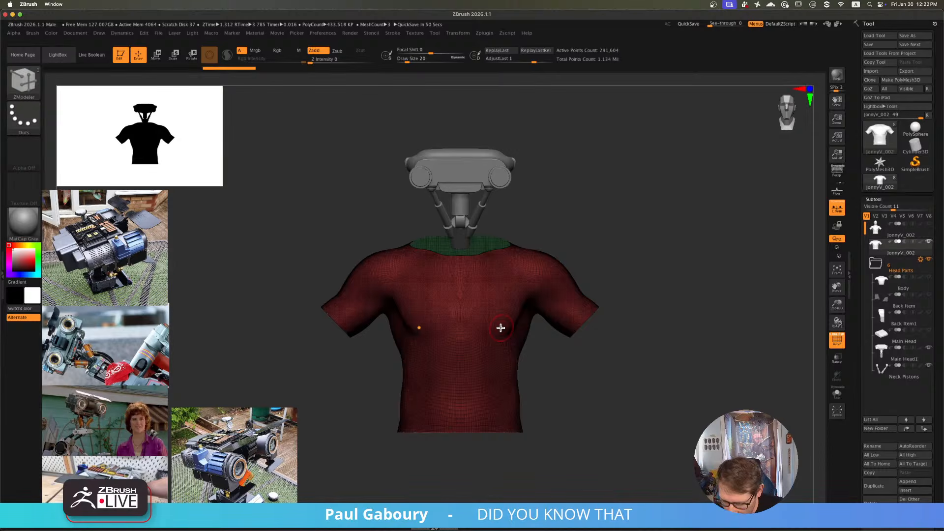
- ZRemesh the cut torso with KeepGroups enabled and a target polygon count of 5
{"action": "left_click", "coordinate": [878, 200]}
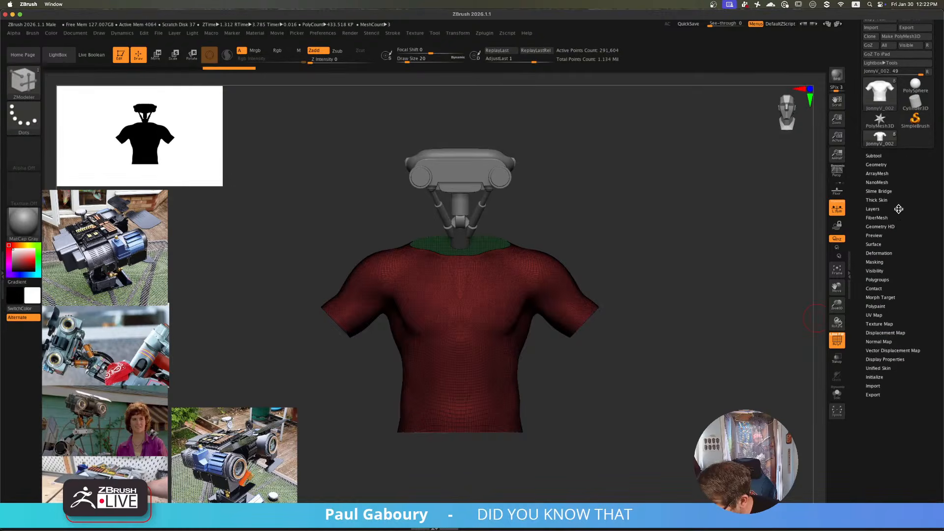
{"action": "left_click", "coordinate": [878, 165]}
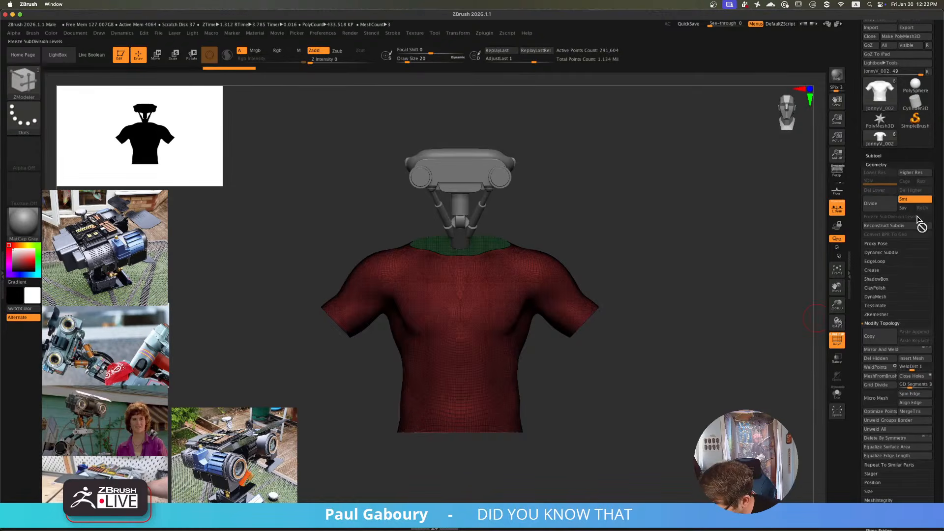
{"action": "left_click", "coordinate": [886, 324]}
{"action": "left_click", "coordinate": [877, 315]}
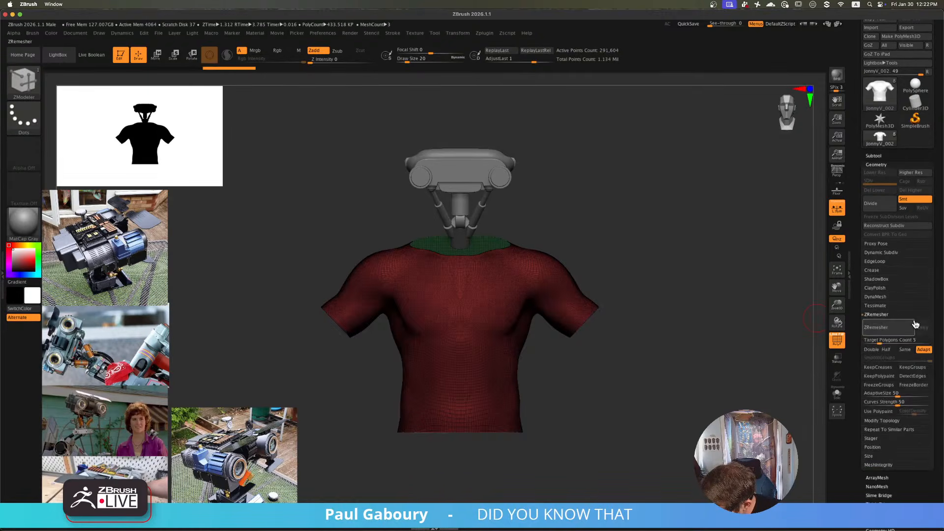
{"action": "left_click", "coordinate": [913, 369]}
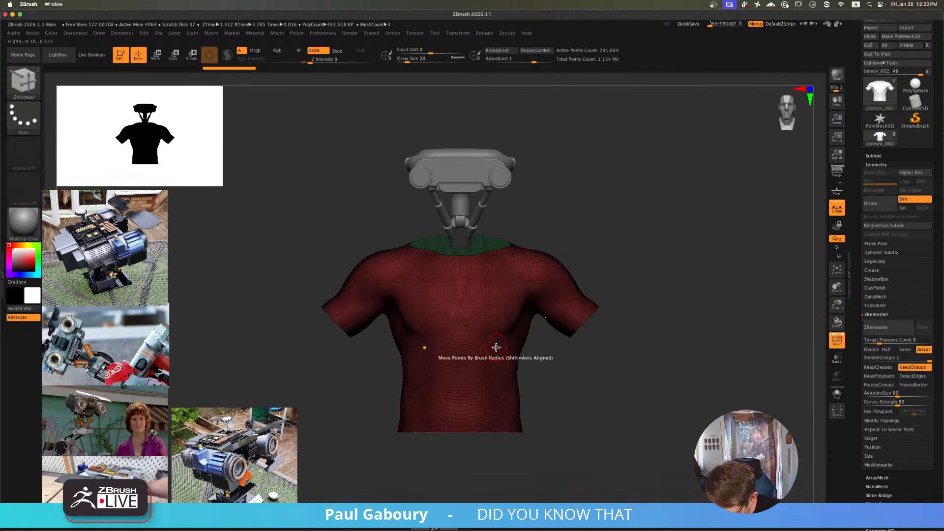
{"action": "left_click", "coordinate": [891, 329]}
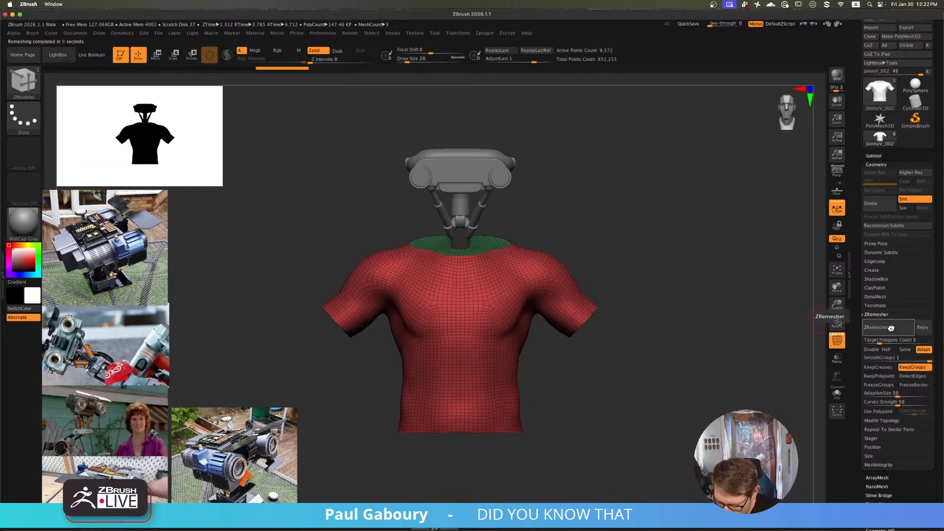
- Reduce the shirt's polygon density by running ZRemesher twice with the Half option enabled
{"action": "left_click", "coordinate": [887, 349]}
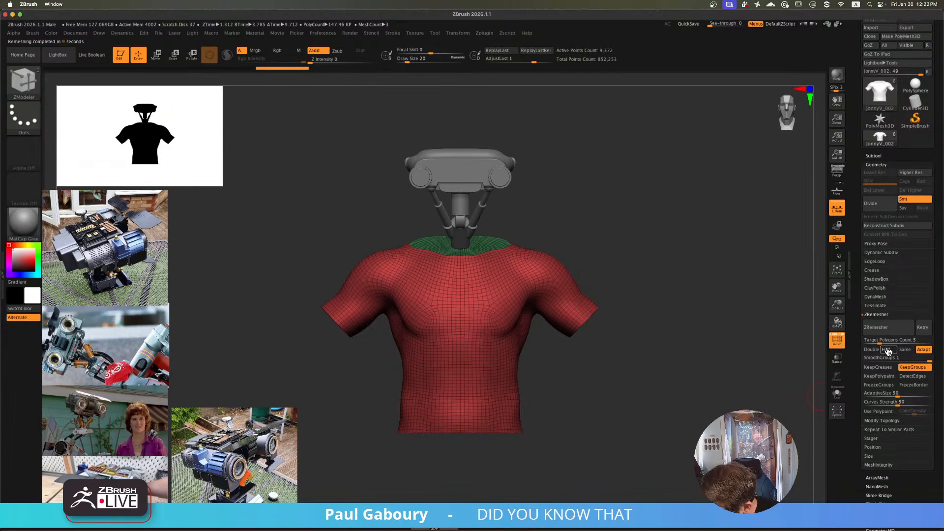
{"action": "left_click", "coordinate": [892, 333]}
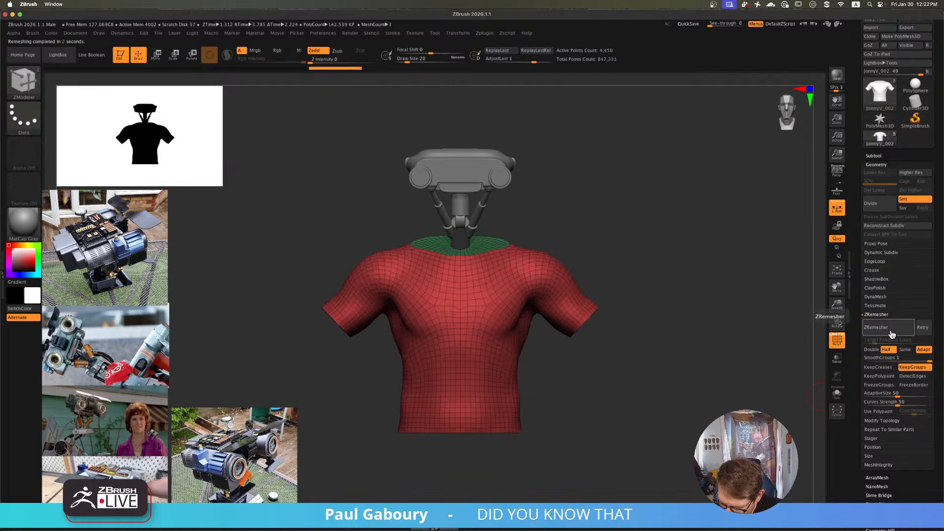
{"action": "left_click", "coordinate": [888, 334]}
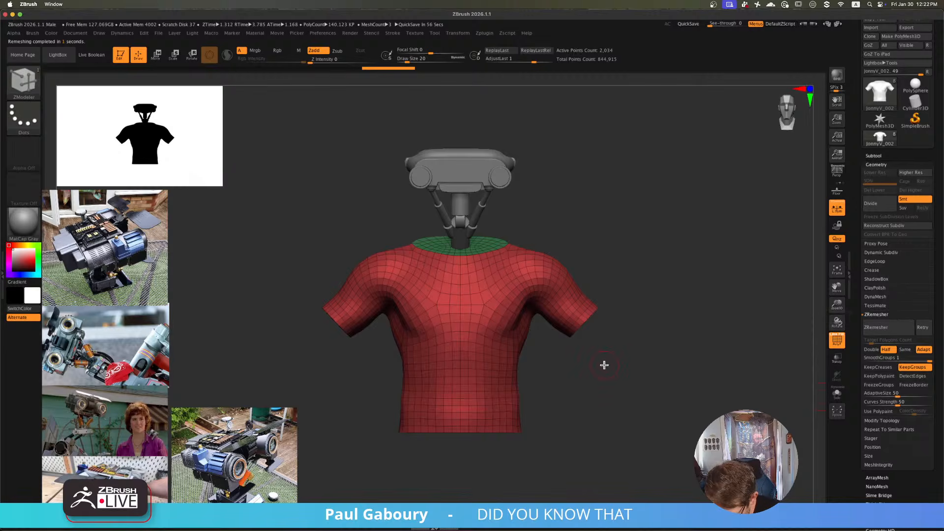
- Isolate the red shirt body polygroup and delete the hidden green neck-opening geometry
{"action": "mouse_move", "coordinate": [605, 364]}
{"action": "left_mouse_down"}
{"action": "mouse_move", "coordinate": [659, 362]}
{"action": "mouse_move", "coordinate": [674, 351]}
{"action": "mouse_move", "coordinate": [666, 342]}
{"action": "mouse_move", "coordinate": [596, 354]}
{"action": "left_mouse_up"}
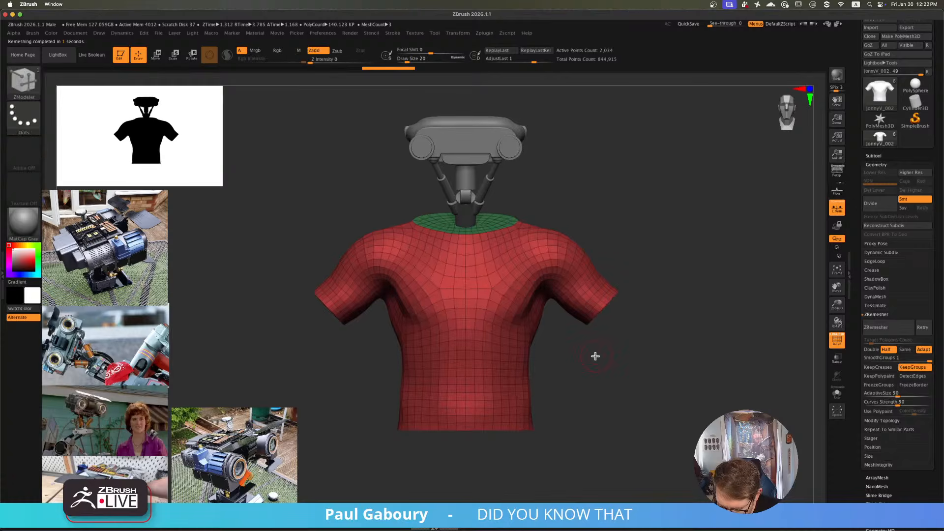
{"action": "left_click", "coordinate": [463, 289], "text": "ctrl+shift"}
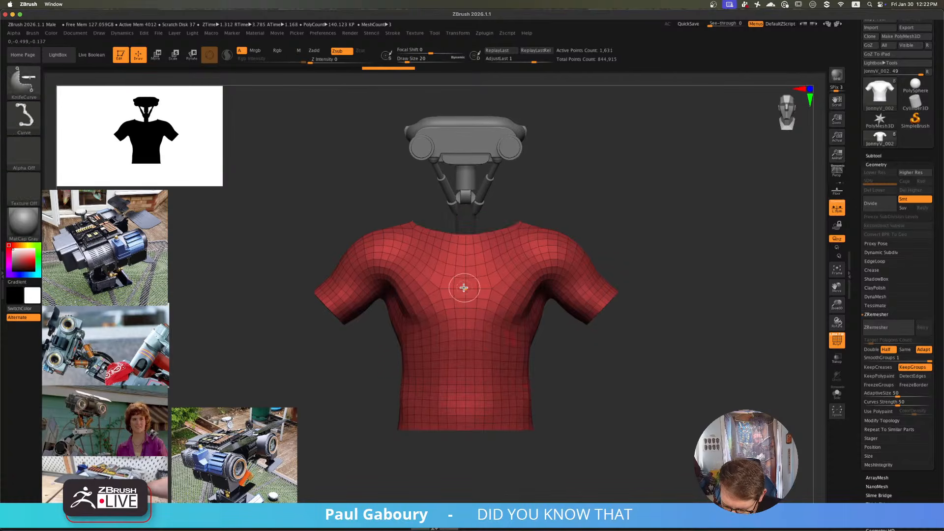
{"action": "right_click_drag", "start_coordinate": [570, 381], "coordinate": [576, 363], "text": "ctrl"}
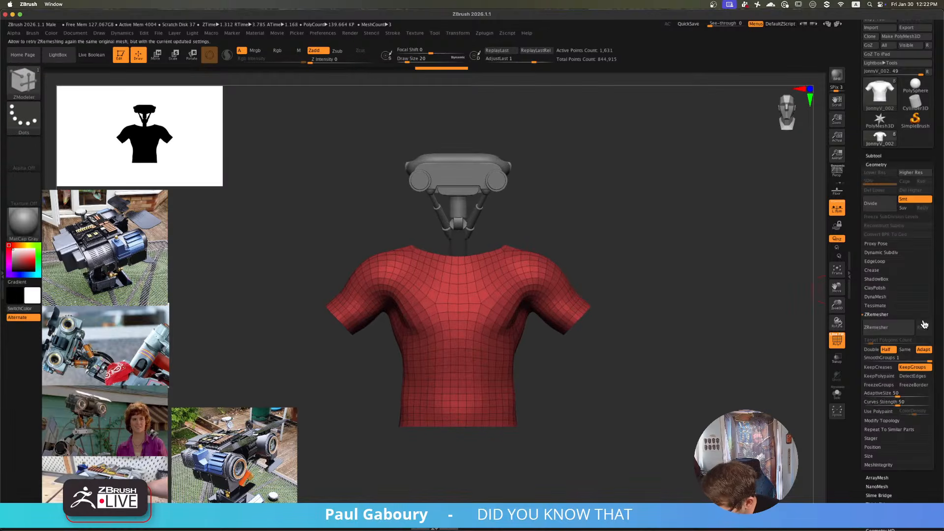
{"action": "left_click", "coordinate": [878, 315]}
{"action": "left_click", "coordinate": [886, 324]}
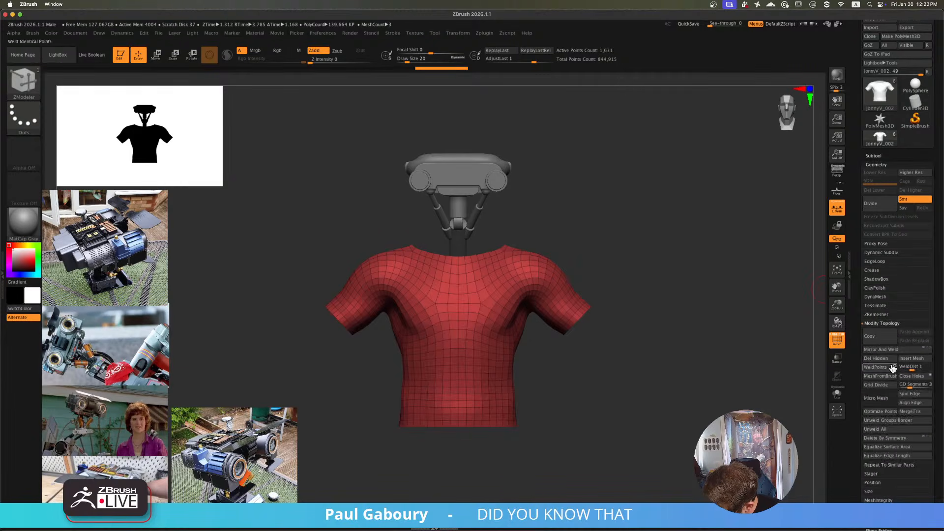
{"action": "key", "text": "ctrl"}
- Insert symmetric vertical edge loops beside the shirt front's centre line with the ZModeler edge Insert action
{"action": "mouse_move", "coordinate": [474, 341]}
{"action": "right_mouse_down", "text": "ctrl"}
{"action": "mouse_move", "coordinate": [474, 361]}
{"action": "mouse_move", "coordinate": [471, 333]}
{"action": "right_mouse_up", "text": "ctrl"}
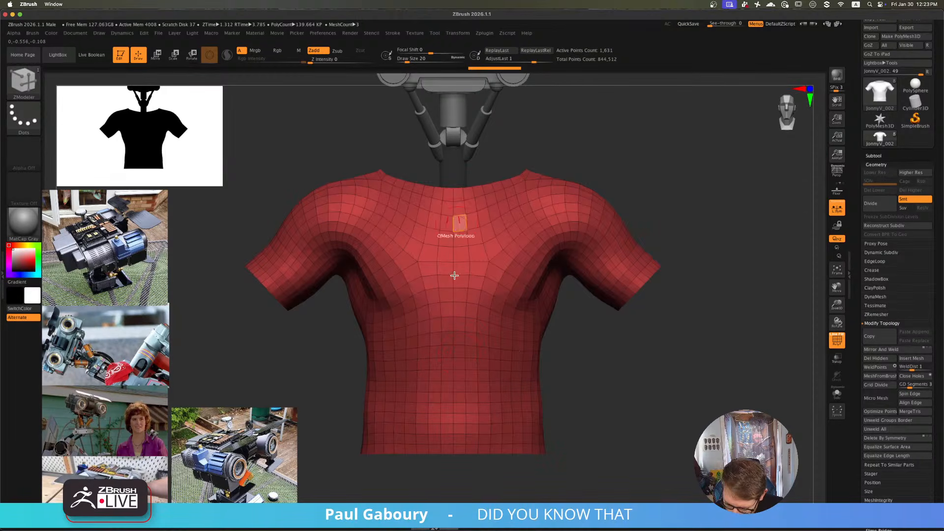
{"action": "key", "text": "space"}
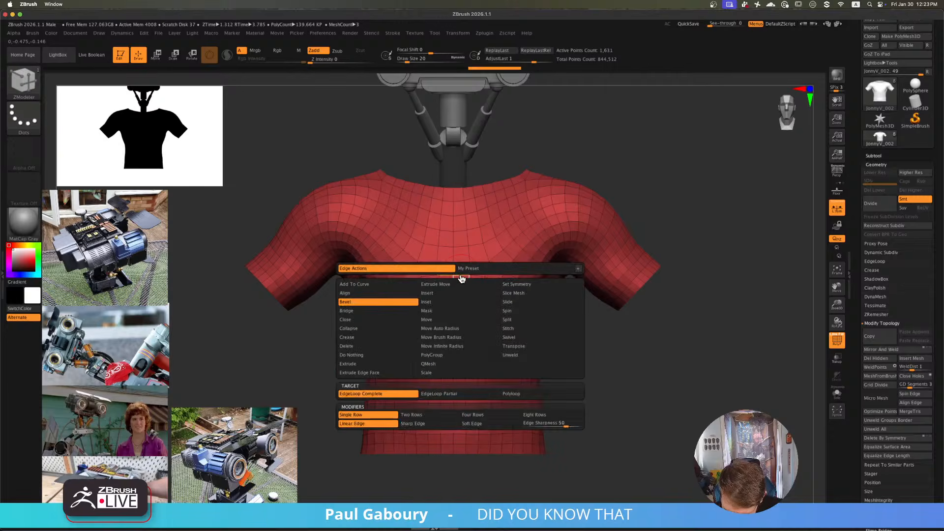
{"action": "left_click", "coordinate": [445, 294]}
{"action": "right_click_drag", "start_coordinate": [470, 261], "coordinate": [472, 312], "text": "ctrl"}
{"action": "left_click_drag", "start_coordinate": [451, 263], "coordinate": [453, 262]}
{"action": "key", "text": "ctrl+z"}
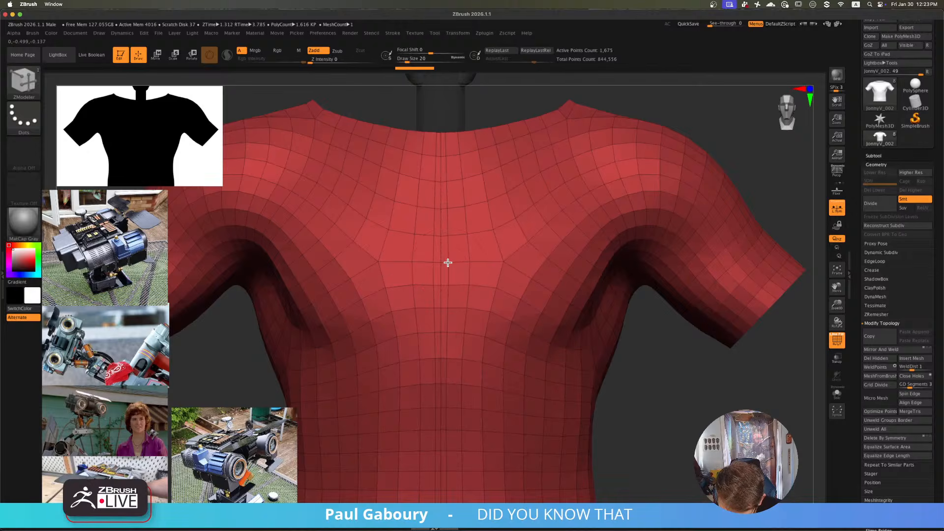
- Delete the narrow central polyloop with the ZModeler polygon Delete action to split the shirt front open
{"action": "mouse_move", "coordinate": [445, 282]}
{"action": "right_mouse_down", "text": "ctrl"}
{"action": "mouse_move", "coordinate": [436, 266]}
{"action": "mouse_move", "coordinate": [451, 276]}
{"action": "mouse_move", "coordinate": [450, 297]}
{"action": "right_mouse_up", "text": "ctrl"}
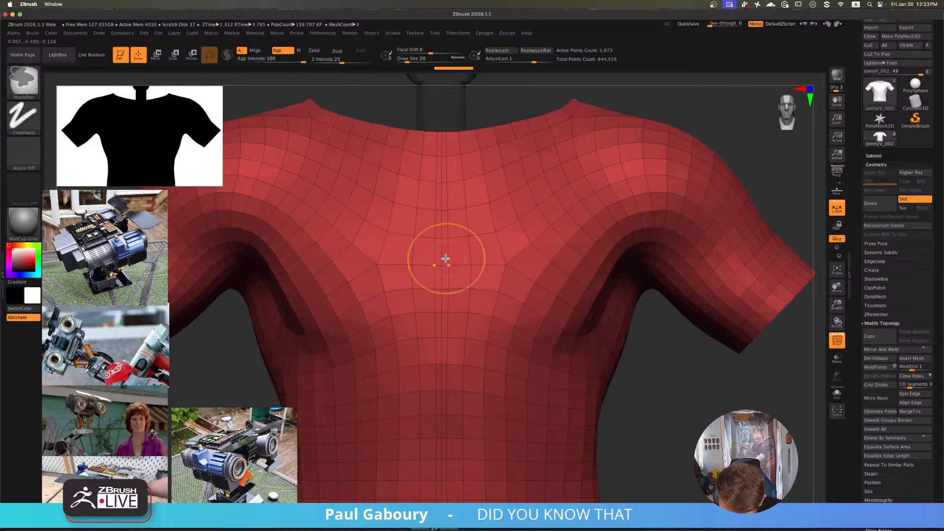
{"action": "key", "text": "space"}
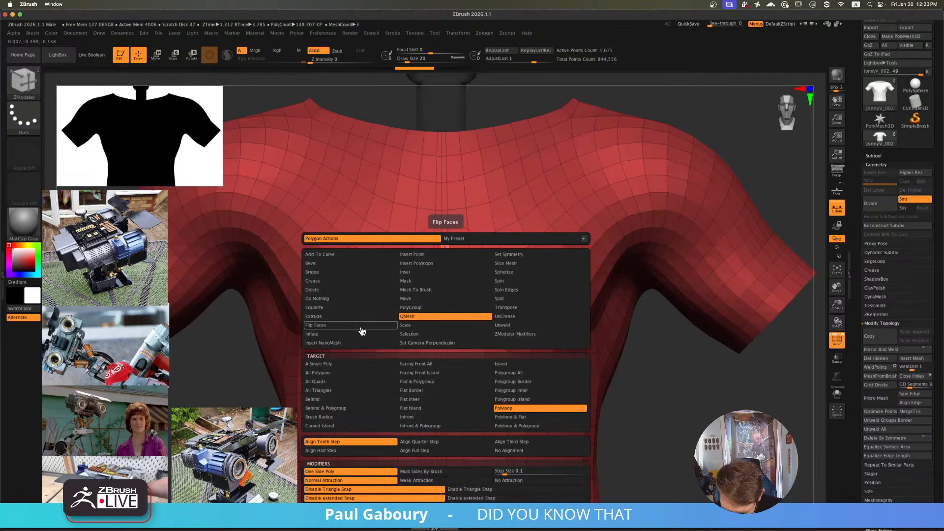
{"action": "left_click", "coordinate": [352, 290]}
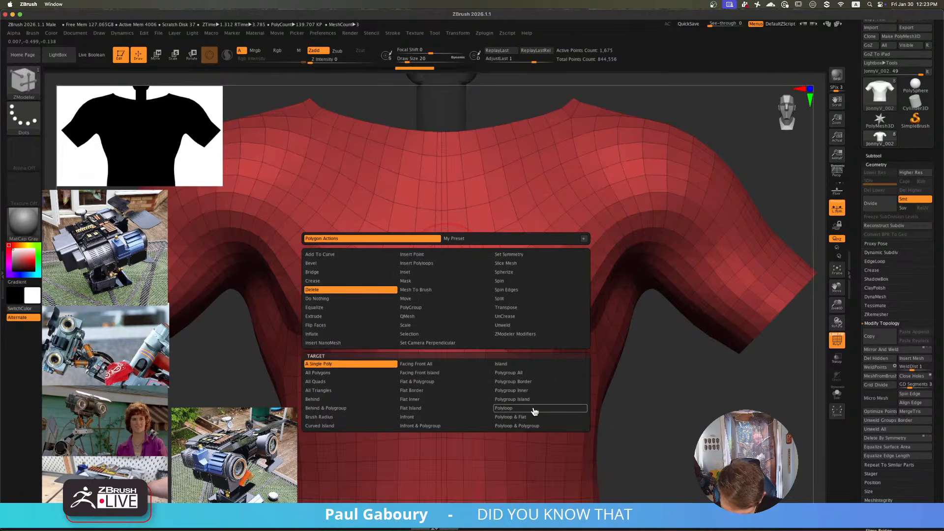
{"action": "left_click", "coordinate": [456, 382]}
{"action": "left_click", "coordinate": [444, 259]}
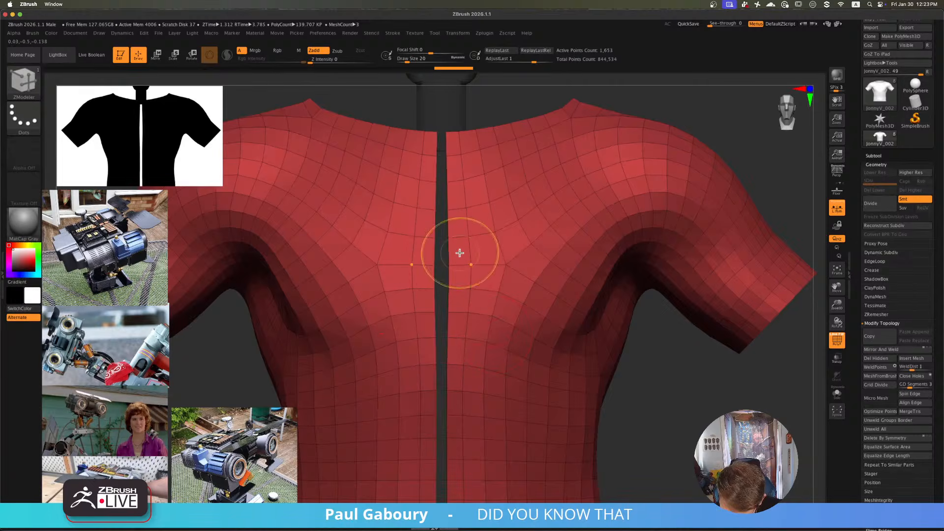
- Pull the left front panel's neckline corner down using the Move Topological brush at a draw size of about 59
{"action": "key", "text": "f"}
{"action": "right_click_drag", "start_coordinate": [369, 251], "coordinate": [488, 316]}
{"action": "mouse_move", "coordinate": [479, 276]}
{"action": "right_mouse_down", "text": "ctrl"}
{"action": "mouse_move", "coordinate": [500, 278]}
{"action": "mouse_move", "coordinate": [493, 312]}
{"action": "mouse_move", "coordinate": [475, 311]}
{"action": "mouse_move", "coordinate": [482, 319]}
{"action": "mouse_move", "coordinate": [480, 306]}
{"action": "mouse_move", "coordinate": [537, 310]}
{"action": "mouse_move", "coordinate": [548, 293]}
{"action": "mouse_move", "coordinate": [484, 319]}
{"action": "mouse_move", "coordinate": [495, 320]}
{"action": "right_mouse_up", "text": "ctrl"}
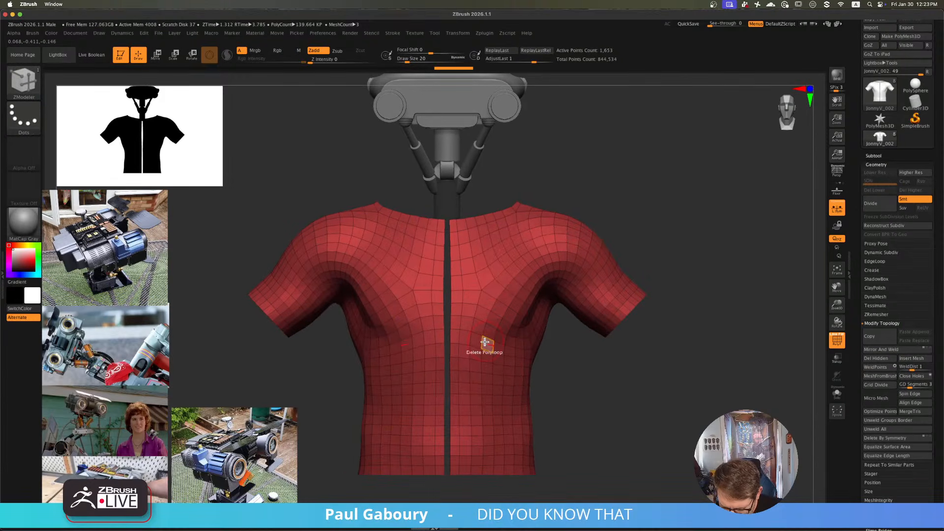
{"action": "key", "text": "b"}
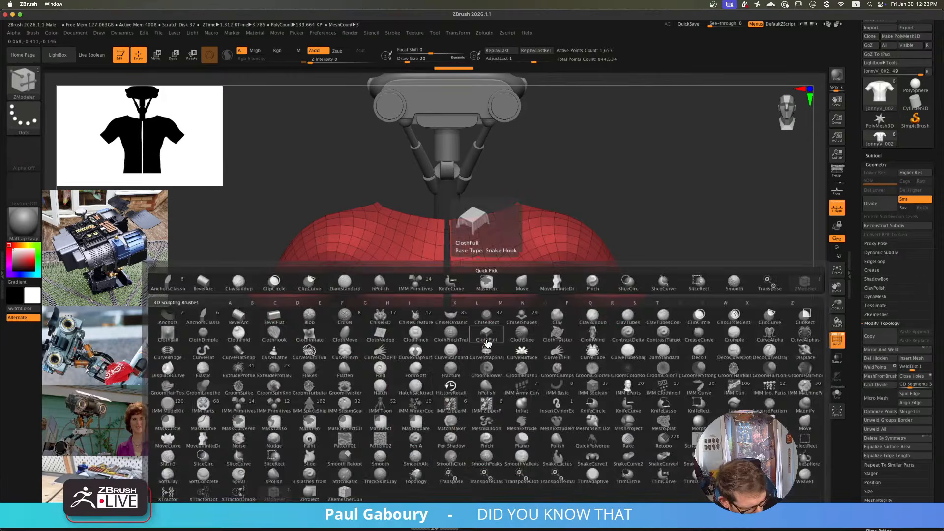
{"action": "key", "text": "m"}
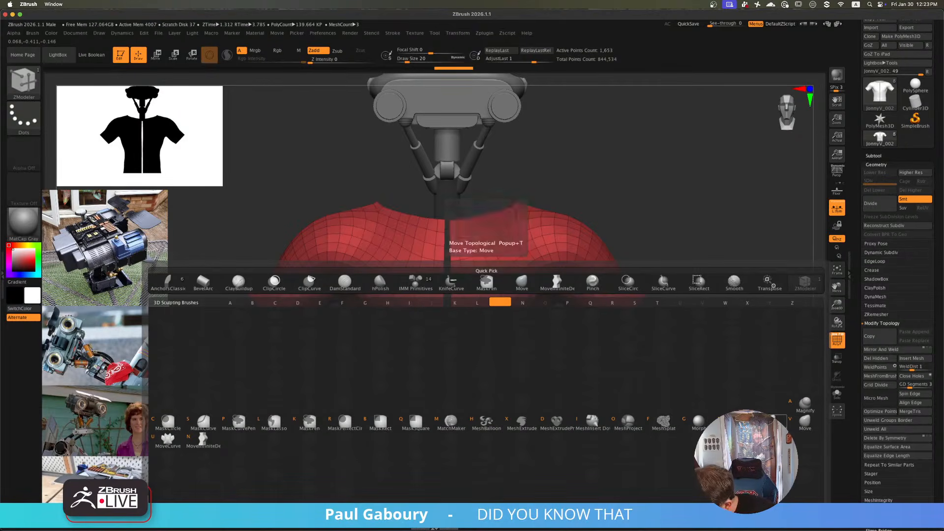
{"action": "left_click", "coordinate": [792, 428]}
{"action": "key", "text": "s"}
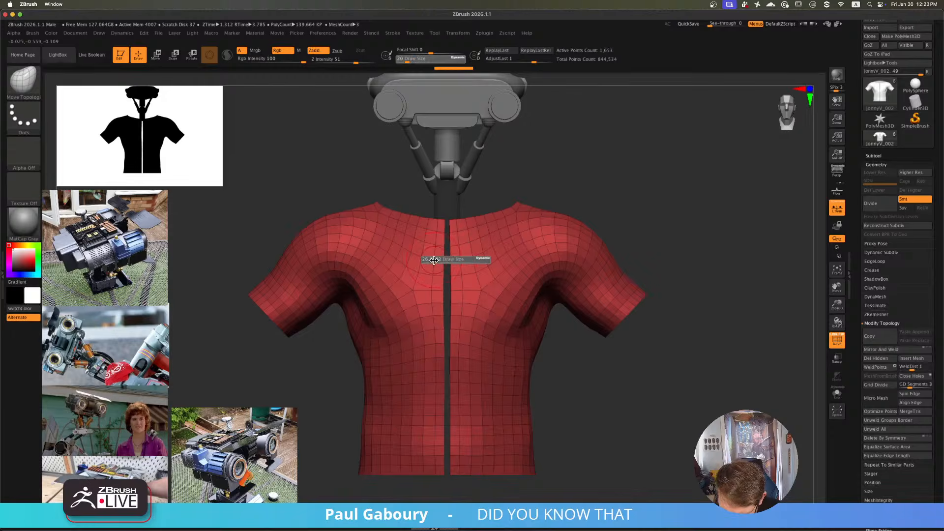
{"action": "left_click_drag", "start_coordinate": [439, 262], "coordinate": [439, 311]}
{"action": "mouse_move", "coordinate": [437, 241]}
{"action": "left_mouse_down"}
{"action": "mouse_move", "coordinate": [426, 292]}
{"action": "mouse_move", "coordinate": [414, 275]}
{"action": "left_mouse_up"}
- Smooth the left panel's chest and side, and pull its neckline corner further down into a V shape
{"action": "key", "text": "shift"}
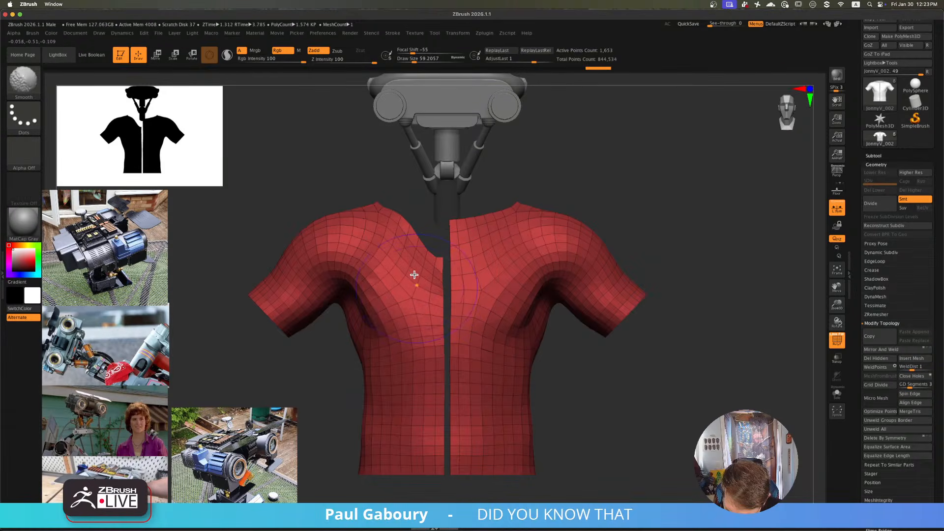
{"action": "left_click_drag", "start_coordinate": [398, 316], "coordinate": [379, 293], "text": "shift"}
{"action": "left_click_drag", "start_coordinate": [370, 333], "coordinate": [375, 394], "text": "shift"}
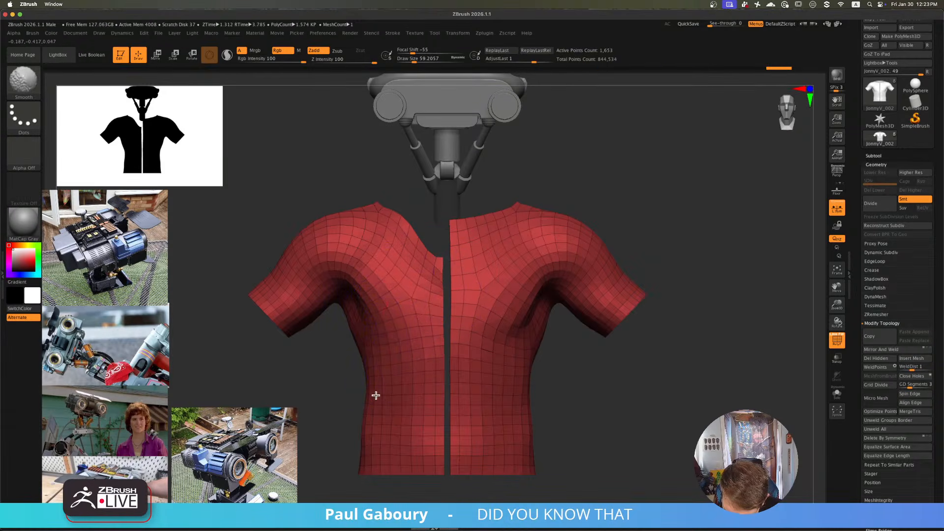
{"action": "mouse_move", "coordinate": [442, 261]}
{"action": "left_mouse_down"}
{"action": "mouse_move", "coordinate": [445, 306]}
{"action": "mouse_move", "coordinate": [430, 261]}
{"action": "mouse_move", "coordinate": [444, 289]}
{"action": "mouse_move", "coordinate": [438, 313]}
{"action": "left_mouse_up"}
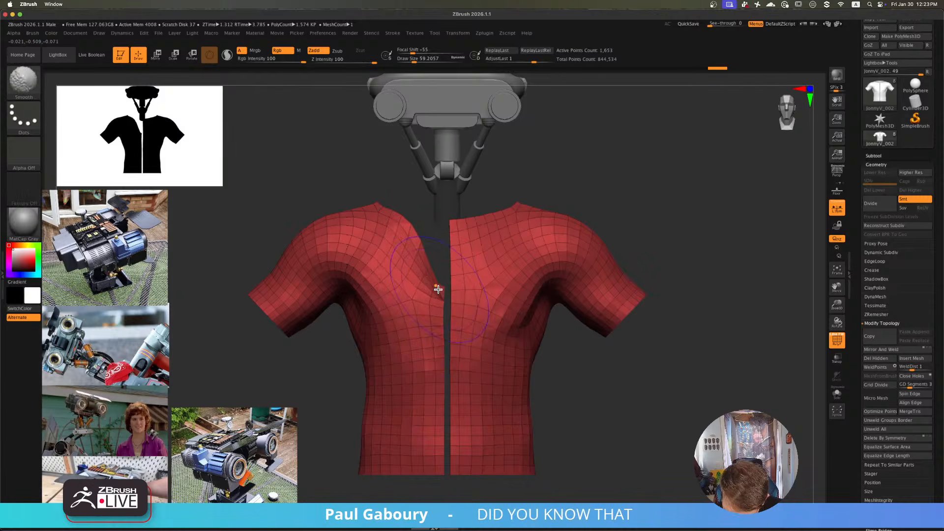
- Pull the left panel's centre edge across the right panel from chest to hem so the front overlaps
{"action": "mouse_move", "coordinate": [439, 291]}
{"action": "right_mouse_down"}
{"action": "mouse_move", "coordinate": [432, 320]}
{"action": "mouse_move", "coordinate": [451, 317]}
{"action": "mouse_move", "coordinate": [464, 285]}
{"action": "mouse_move", "coordinate": [463, 311]}
{"action": "right_mouse_up"}
{"action": "left_click_drag", "start_coordinate": [427, 268], "coordinate": [469, 271]}
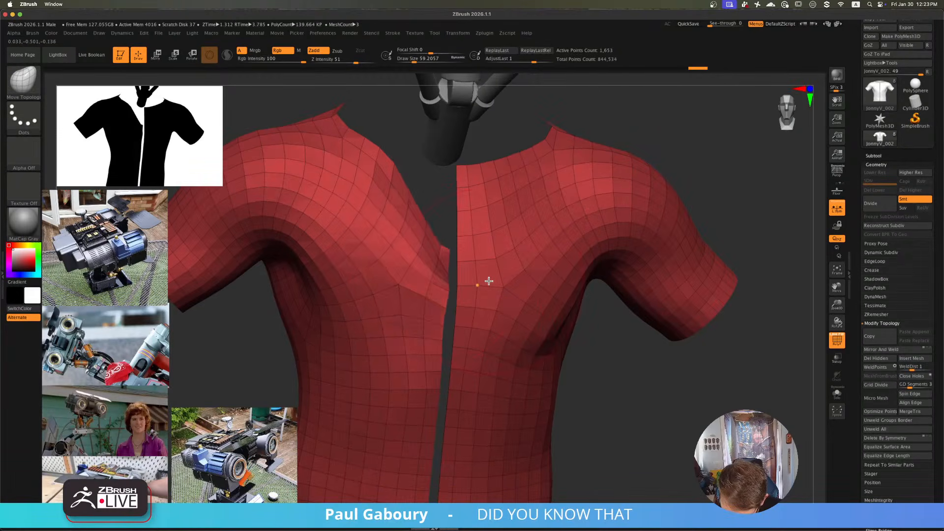
{"action": "right_click_drag", "start_coordinate": [489, 281], "coordinate": [472, 267]}
{"action": "left_click_drag", "start_coordinate": [439, 304], "coordinate": [453, 354]}
{"action": "right_click_drag", "start_coordinate": [451, 395], "coordinate": [441, 347]}
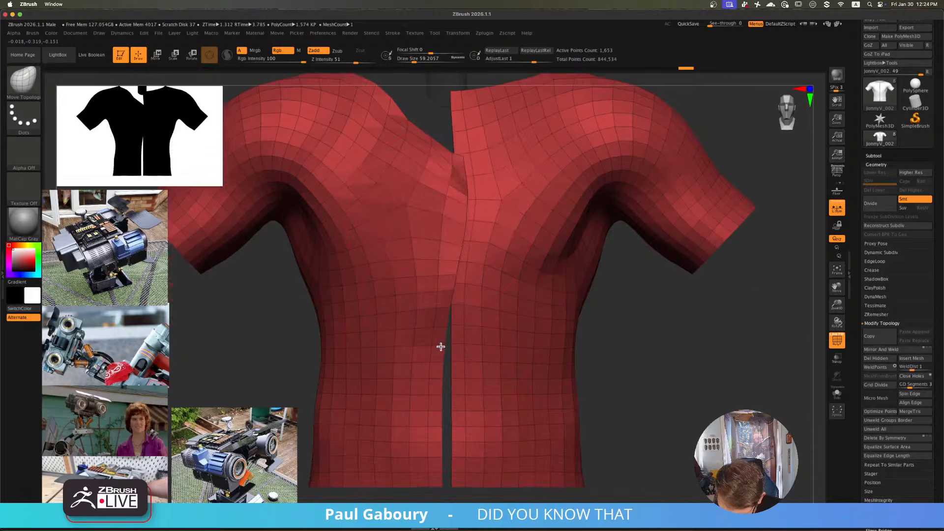
{"action": "left_click_drag", "start_coordinate": [429, 453], "coordinate": [455, 332]}
- Reduce the draw size to about 39 and smooth the left panel's overlapping edge along the neckline and chest
{"action": "mouse_move", "coordinate": [469, 350]}
{"action": "right_mouse_down", "text": "ctrl"}
{"action": "mouse_move", "coordinate": [472, 365]}
{"action": "mouse_move", "coordinate": [435, 352]}
{"action": "right_mouse_up", "text": "ctrl"}
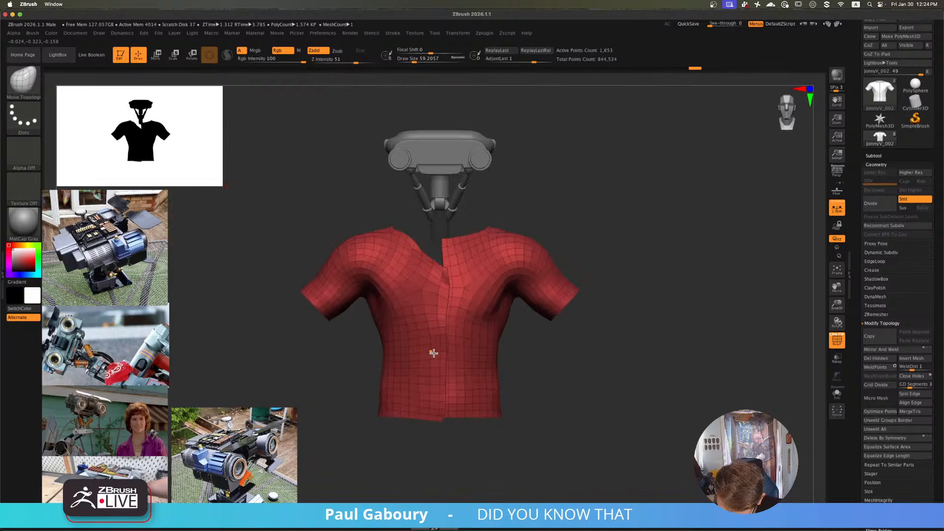
{"action": "mouse_move", "coordinate": [461, 303]}
{"action": "right_mouse_down"}
{"action": "mouse_move", "coordinate": [465, 313]}
{"action": "mouse_move", "coordinate": [435, 281]}
{"action": "mouse_move", "coordinate": [439, 289]}
{"action": "right_mouse_up"}
{"action": "key", "text": "s"}
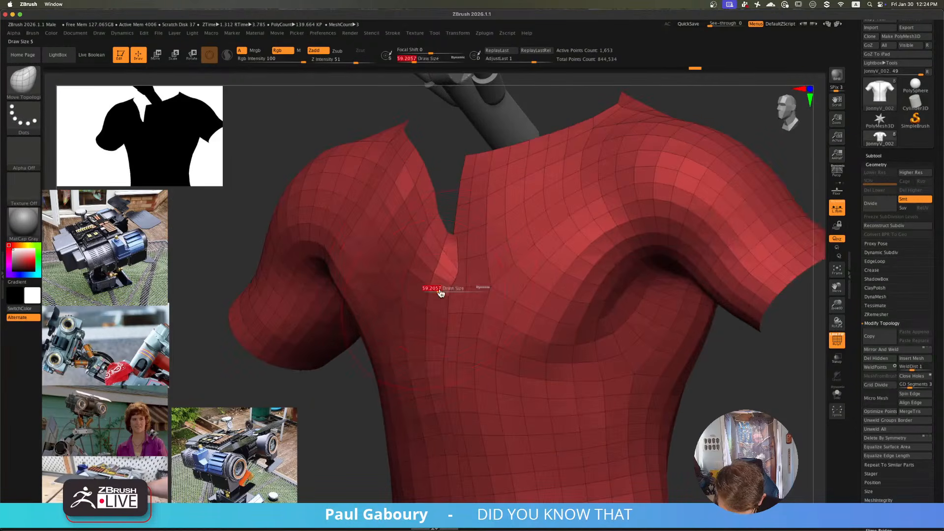
{"action": "left_click_drag", "start_coordinate": [440, 290], "coordinate": [435, 287]}
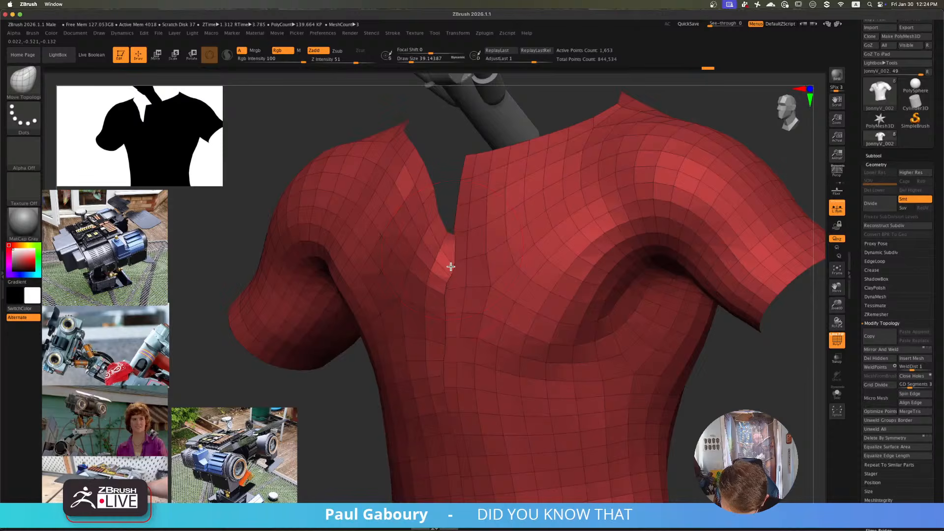
{"action": "mouse_move", "coordinate": [451, 266]}
{"action": "right_mouse_down"}
{"action": "mouse_move", "coordinate": [459, 261]}
{"action": "mouse_move", "coordinate": [444, 266]}
{"action": "right_mouse_up"}
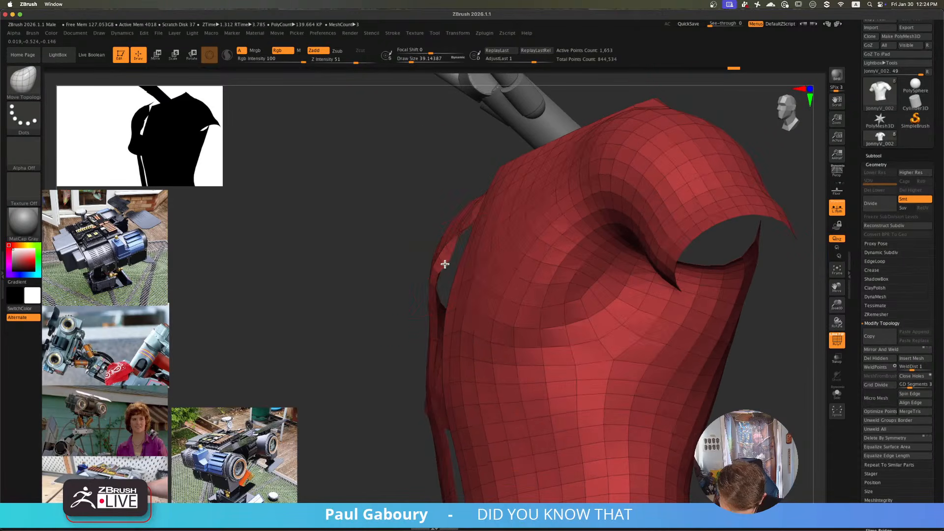
{"action": "left_click_drag", "start_coordinate": [450, 249], "coordinate": [438, 280], "text": "shift"}
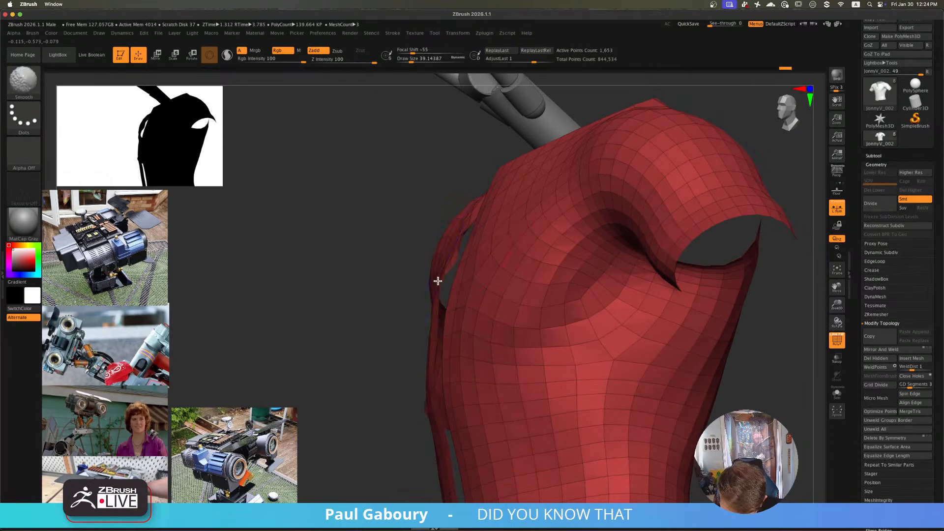
{"action": "left_click_drag", "start_coordinate": [456, 246], "coordinate": [433, 304], "text": "shift"}
- Reshape the left panel's diagonal neckline edge with Move Topological, lowering its tip at the centre overlap
{"action": "right_click_drag", "start_coordinate": [433, 304], "coordinate": [468, 304]}
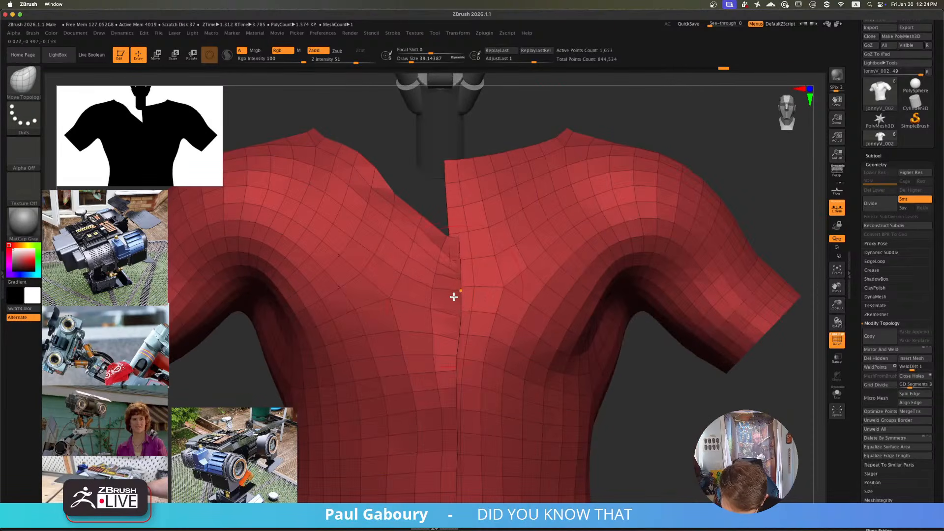
{"action": "right_click_drag", "start_coordinate": [452, 273], "coordinate": [449, 248]}
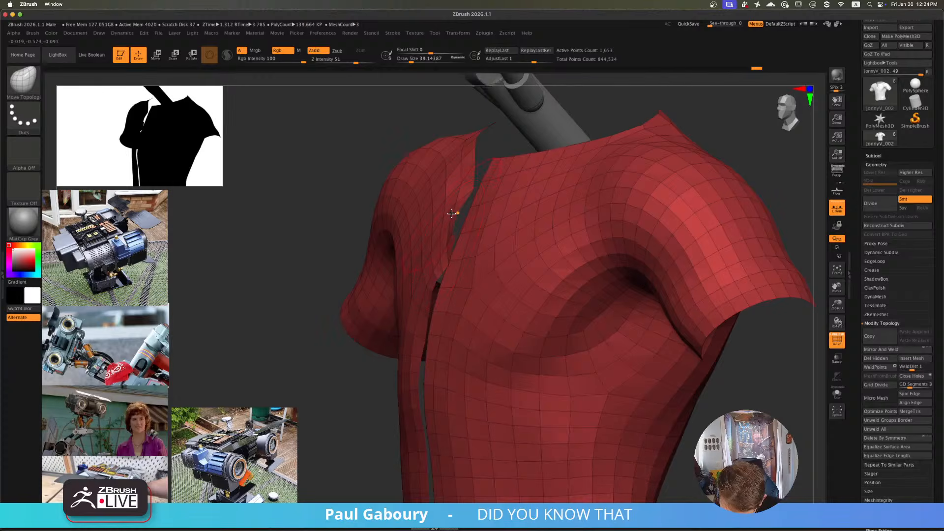
{"action": "left_click_drag", "start_coordinate": [462, 181], "coordinate": [452, 180]}
{"action": "right_click_drag", "start_coordinate": [464, 195], "coordinate": [427, 246], "text": "ctrl"}
{"action": "right_click_drag", "start_coordinate": [427, 246], "coordinate": [461, 322]}
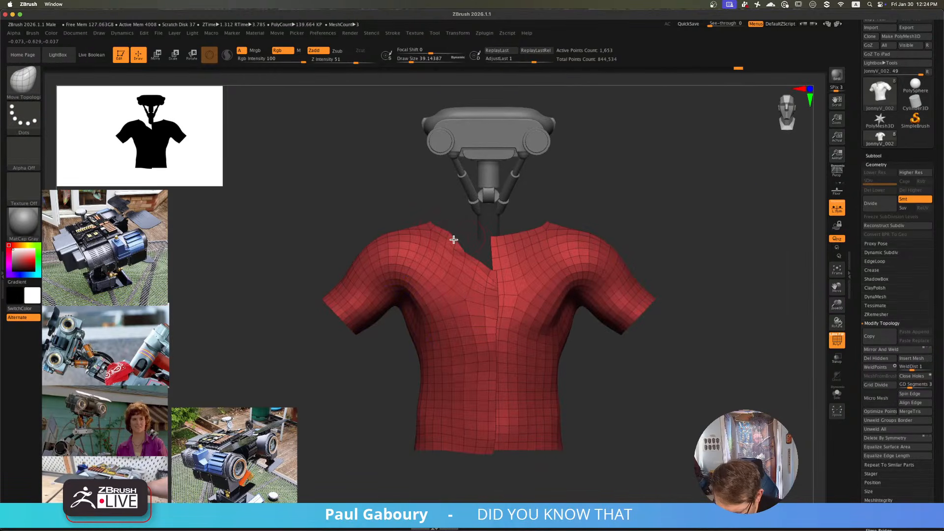
{"action": "left_click_drag", "start_coordinate": [499, 277], "coordinate": [498, 286]}
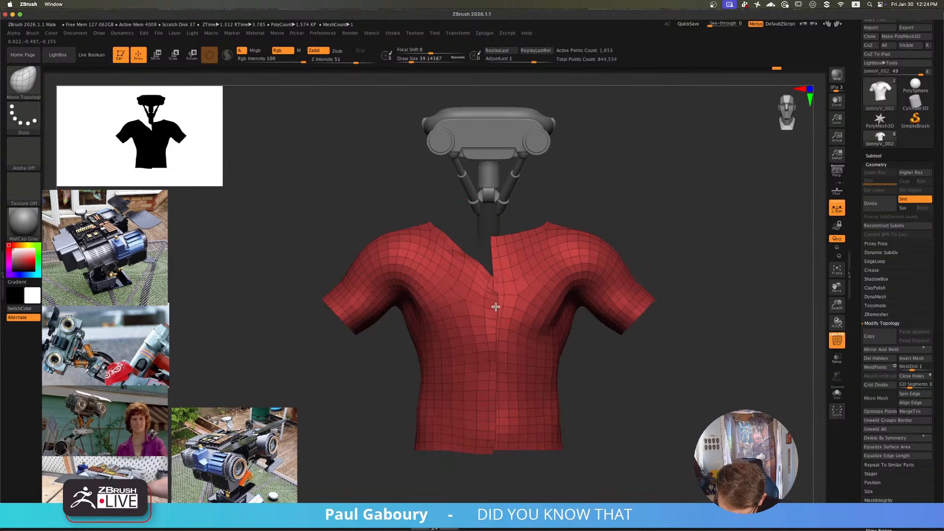
- Smooth the left panel's lapel around the neckline tip
{"action": "key", "text": "shift"}
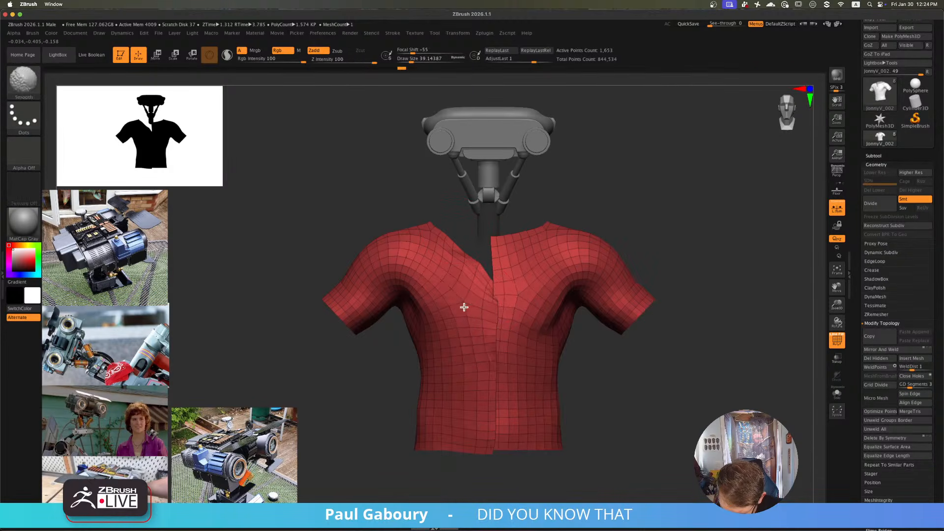
{"action": "mouse_move", "coordinate": [485, 339]}
{"action": "right_mouse_down"}
{"action": "mouse_move", "coordinate": [497, 301]}
{"action": "mouse_move", "coordinate": [534, 335]}
{"action": "mouse_move", "coordinate": [487, 295]}
{"action": "right_mouse_up"}
{"action": "left_click_drag", "start_coordinate": [480, 287], "coordinate": [471, 261], "text": "shift"}
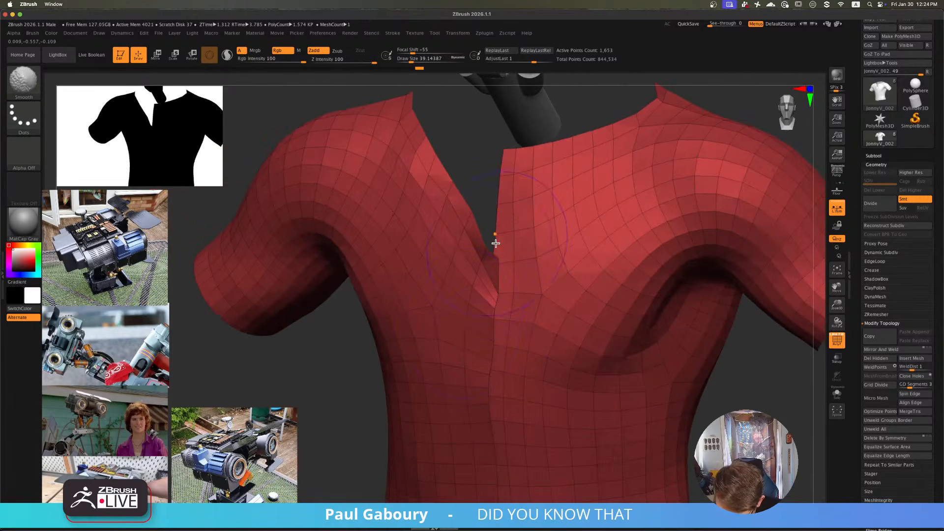
- Reduce the draw size to about 14 and adjust the left panel's lapel tip over the right panel with Move Topological
{"action": "right_click_drag", "start_coordinate": [496, 244], "coordinate": [501, 253]}
{"action": "key", "text": "s"}
{"action": "left_click_drag", "start_coordinate": [493, 259], "coordinate": [483, 259]}
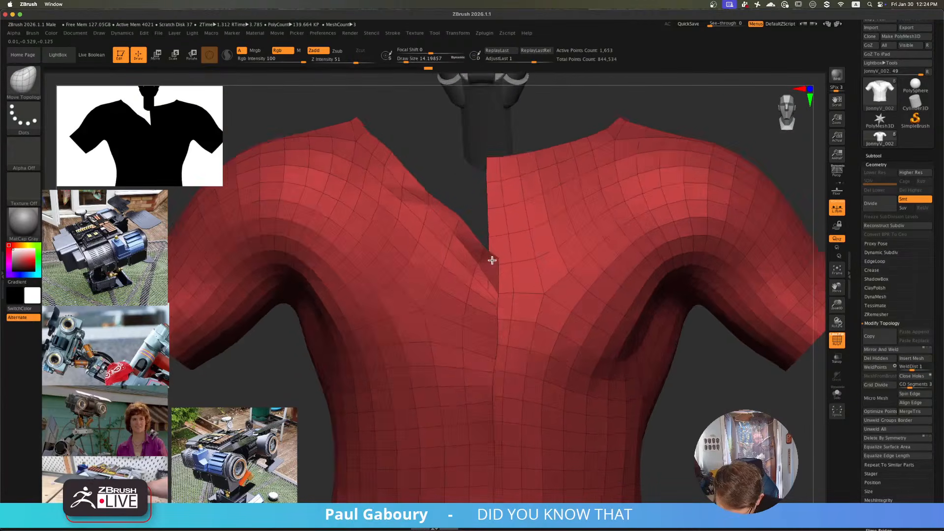
{"action": "right_click_drag", "start_coordinate": [492, 260], "coordinate": [508, 280]}
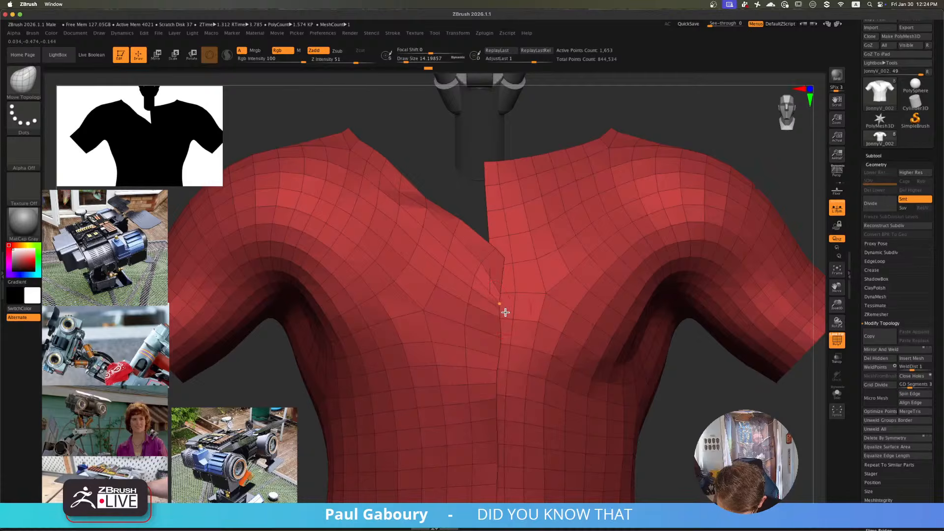
- Set the draw size to about 33 and pull back and smooth the right panel's inner neckline corner toward a V shape
{"action": "key", "text": "s"}
{"action": "left_click_drag", "start_coordinate": [516, 323], "coordinate": [521, 323]}
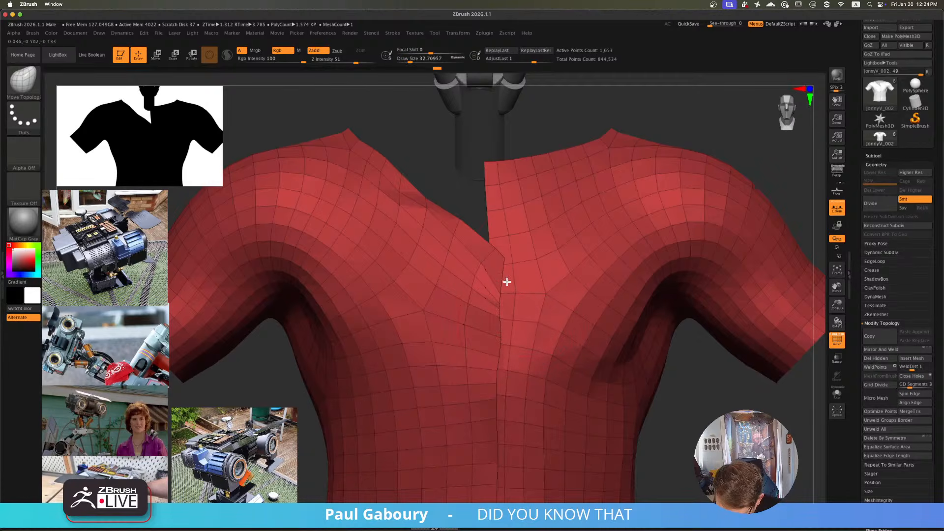
{"action": "right_click_drag", "start_coordinate": [499, 240], "coordinate": [502, 301], "text": "ctrl"}
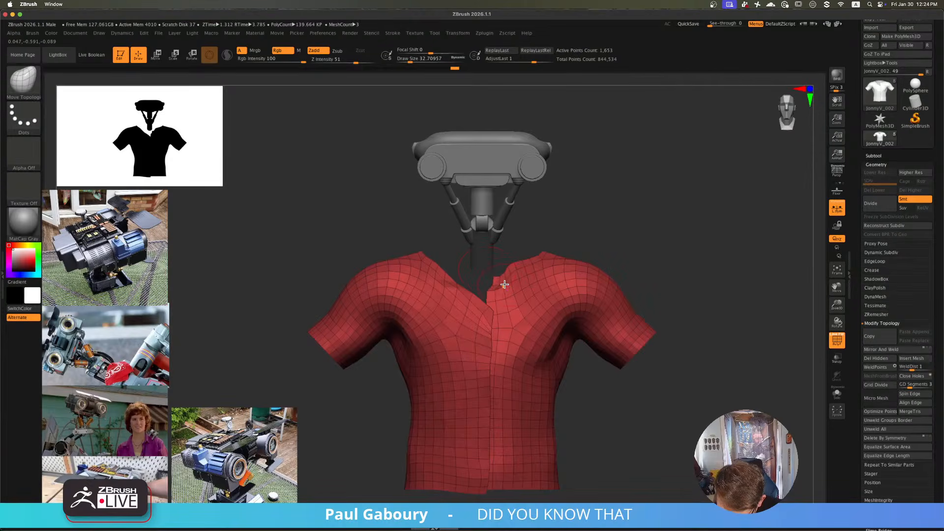
{"action": "key", "text": "shift"}
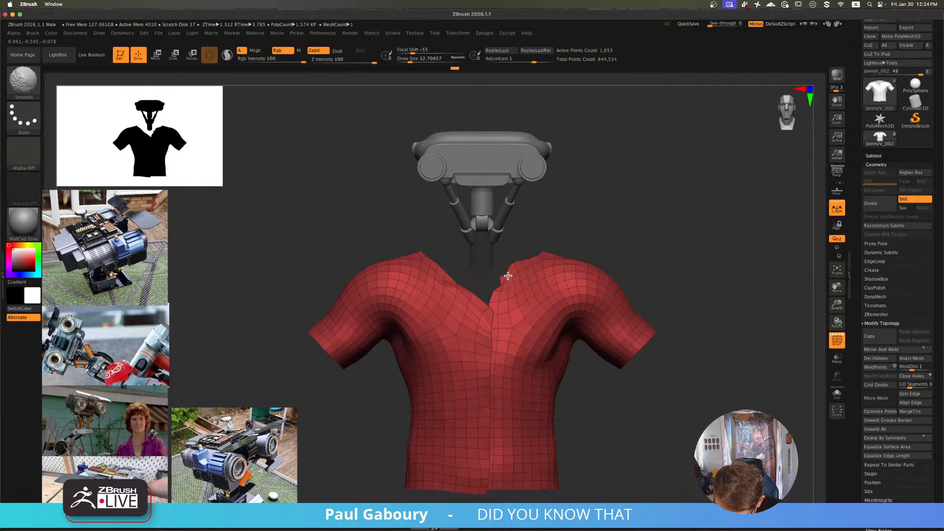
{"action": "left_click_drag", "start_coordinate": [500, 280], "coordinate": [505, 281]}
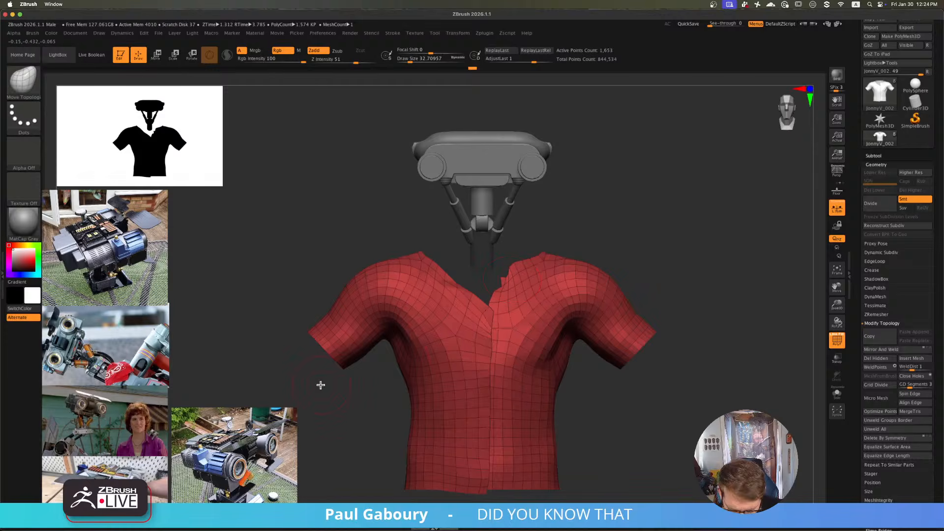
- Set SmoothCloth as the smoothing brush and smooth both neckline edges into a deeper, cleaner V down to the front overlap
{"action": "left_click", "coordinate": [27, 93], "text": "shift"}
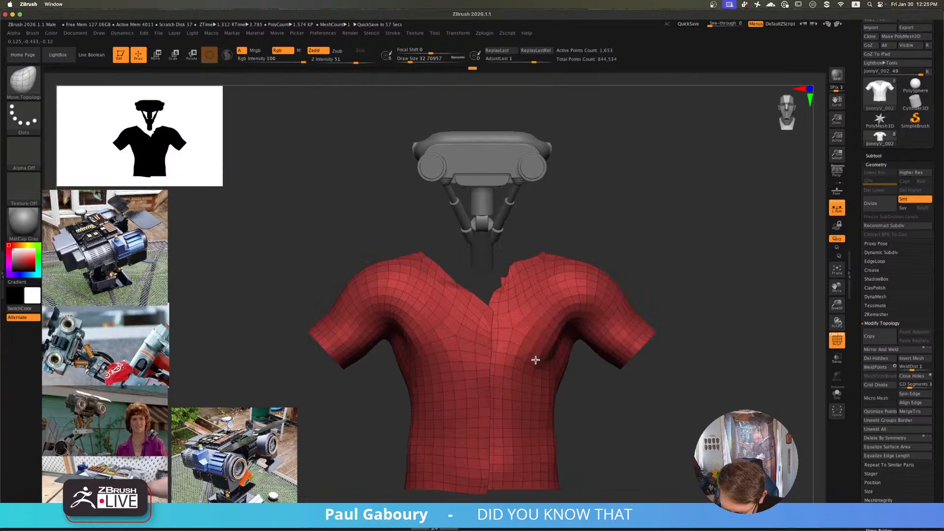
{"action": "right_click_drag", "start_coordinate": [519, 334], "coordinate": [498, 277], "text": "ctrl"}
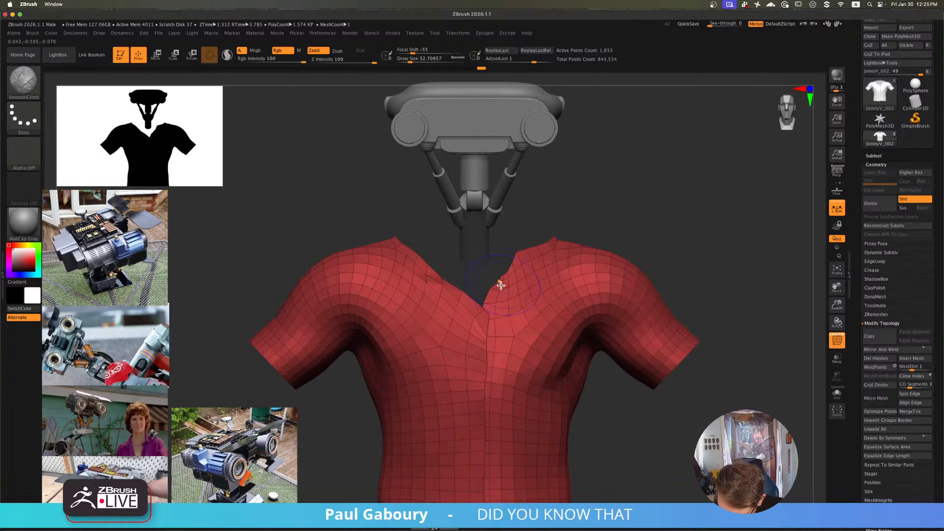
{"action": "mouse_move", "coordinate": [484, 321]}
{"action": "left_mouse_down", "text": "shift"}
{"action": "mouse_move", "coordinate": [481, 307]}
{"action": "mouse_move", "coordinate": [467, 320]}
{"action": "mouse_move", "coordinate": [474, 323]}
{"action": "left_mouse_up", "text": "shift"}
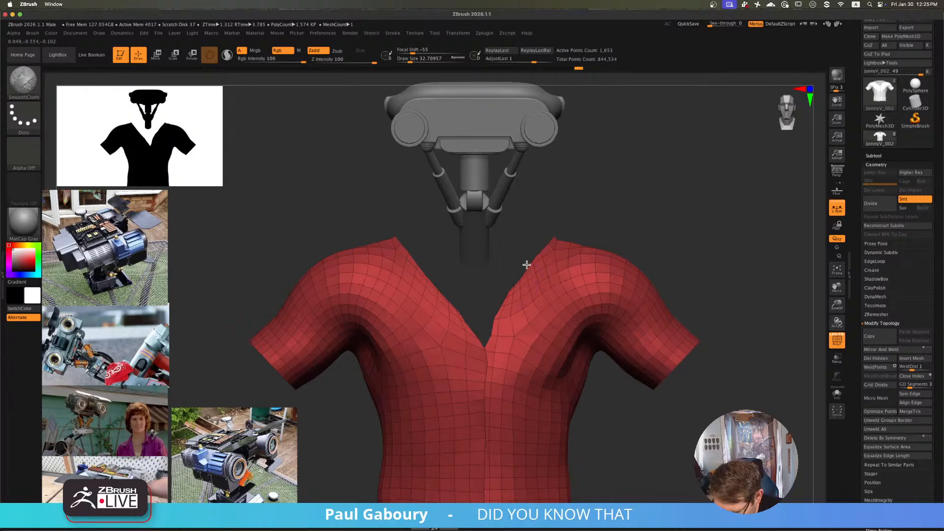
{"action": "left_click_drag", "start_coordinate": [510, 297], "coordinate": [496, 322], "text": "shift"}
{"action": "mouse_move", "coordinate": [575, 293]}
{"action": "right_mouse_down", "text": "ctrl"}
{"action": "mouse_move", "coordinate": [495, 348]}
{"action": "mouse_move", "coordinate": [511, 356]}
{"action": "mouse_move", "coordinate": [470, 375]}
{"action": "mouse_move", "coordinate": [512, 327]}
{"action": "mouse_move", "coordinate": [489, 350]}
{"action": "right_mouse_up", "text": "ctrl"}
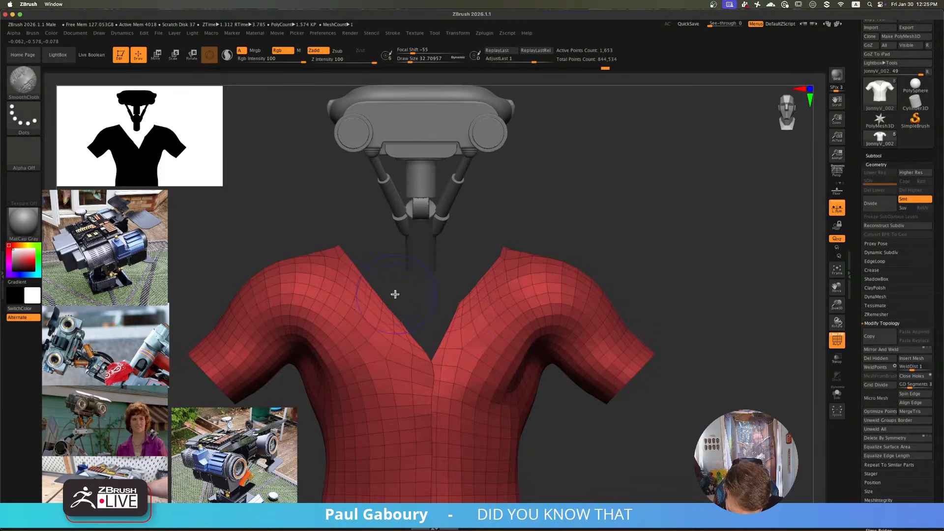
{"action": "left_click_drag", "start_coordinate": [447, 331], "coordinate": [449, 327], "text": "shift"}
{"action": "mouse_move", "coordinate": [535, 333]}
{"action": "right_mouse_down", "text": "ctrl"}
{"action": "mouse_move", "coordinate": [495, 333]}
{"action": "mouse_move", "coordinate": [490, 308]}
{"action": "right_mouse_up", "text": "ctrl"}
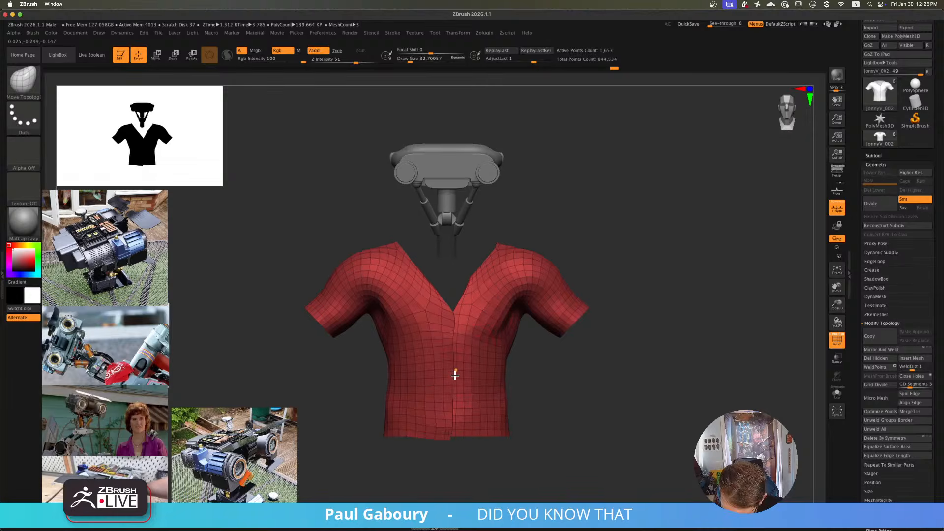
{"action": "mouse_move", "coordinate": [452, 336]}
{"action": "left_mouse_down", "text": "shift"}
{"action": "mouse_move", "coordinate": [452, 351]}
{"action": "mouse_move", "coordinate": [451, 333]}
{"action": "left_mouse_up", "text": "shift"}
{"action": "key", "text": "ctrl+z"}
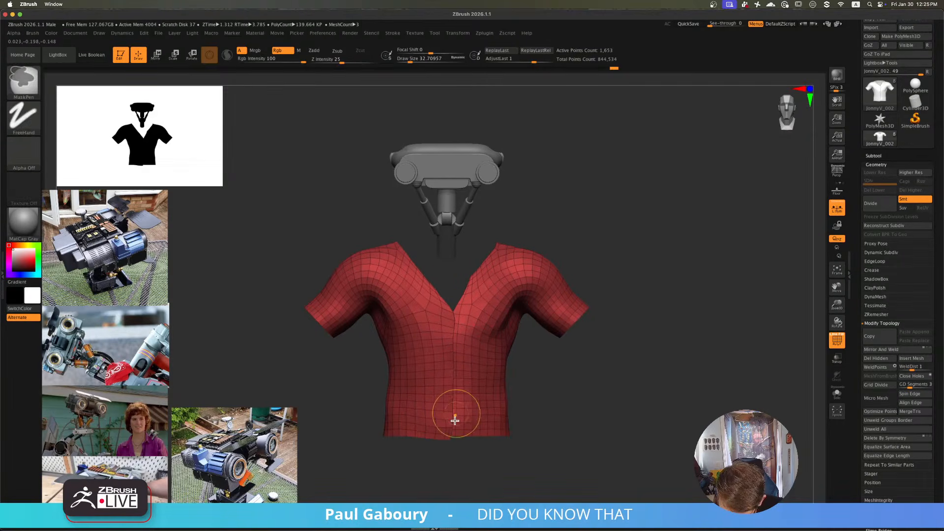
- Inspect the shirt's V-neckline and front overlap with the polyframe hidden, and restore the polyframe
{"action": "right_click_drag", "start_coordinate": [453, 421], "coordinate": [457, 398], "text": "alt"}
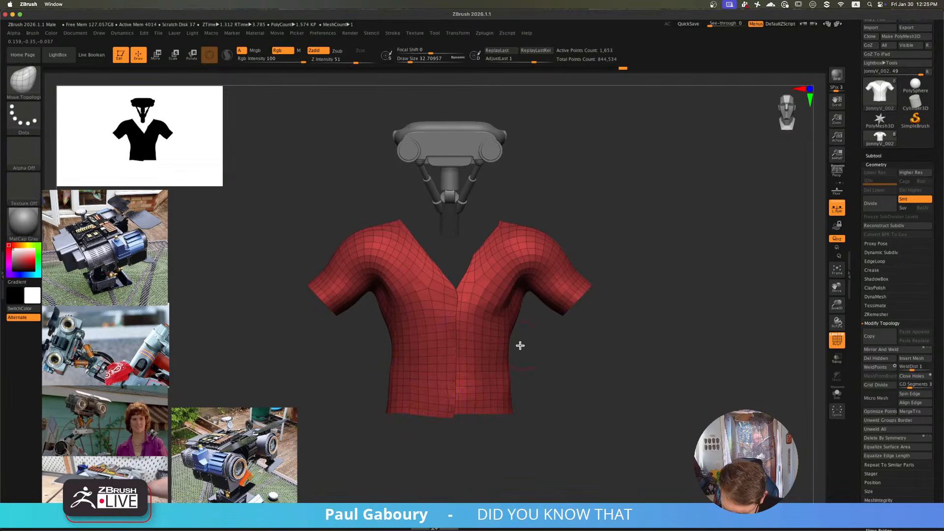
{"action": "mouse_move", "coordinate": [521, 346]}
{"action": "left_mouse_down", "text": "alt"}
{"action": "mouse_move", "coordinate": [497, 361]}
{"action": "mouse_move", "coordinate": [515, 346]}
{"action": "mouse_move", "coordinate": [509, 339]}
{"action": "left_mouse_up", "text": "alt"}
{"action": "key", "text": "shift+f"}
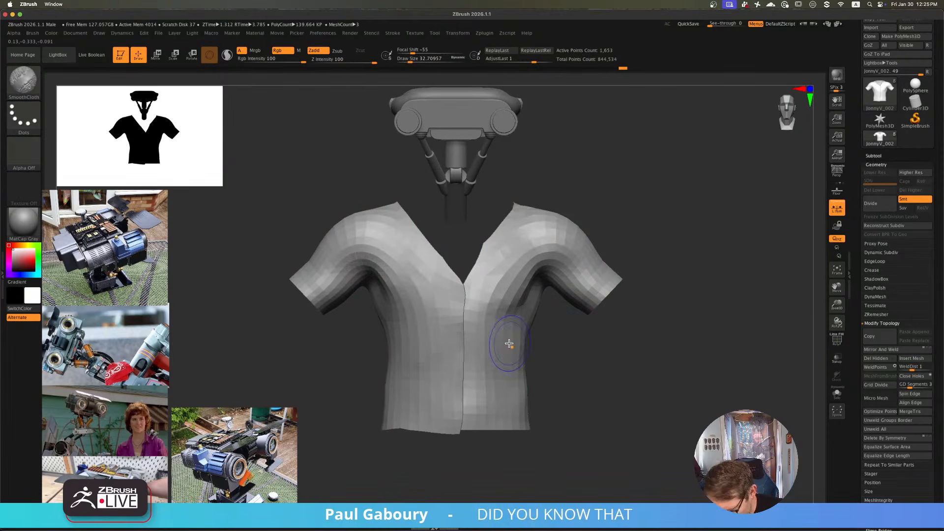
{"action": "key", "text": "shift+f"}
{"action": "mouse_move", "coordinate": [494, 308]}
{"action": "left_mouse_down", "text": "alt"}
{"action": "mouse_move", "coordinate": [508, 280]}
{"action": "mouse_move", "coordinate": [486, 225]}
{"action": "mouse_move", "coordinate": [544, 280]}
{"action": "left_mouse_up", "text": "alt"}
- Make the Body subtool in the Head Parts folder visible beneath the shirt
{"action": "left_click", "coordinate": [877, 164]}
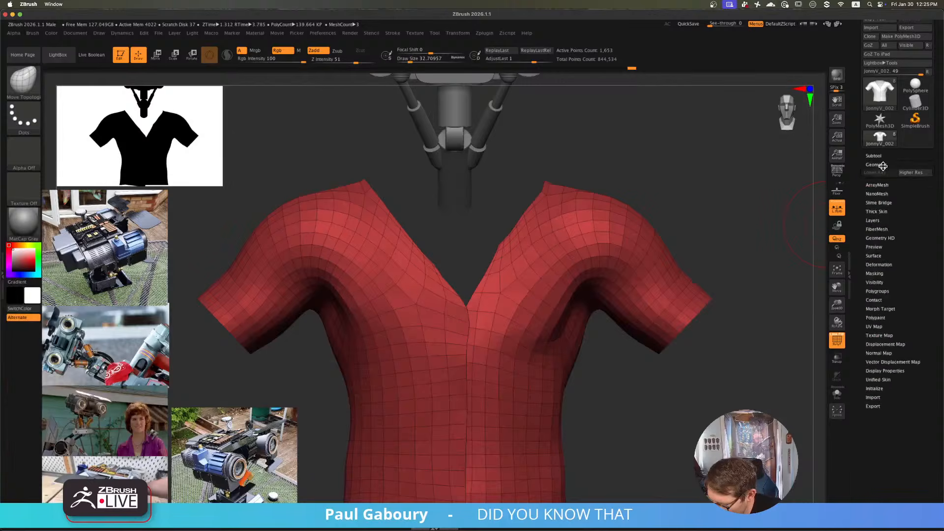
{"action": "left_click", "coordinate": [880, 155]}
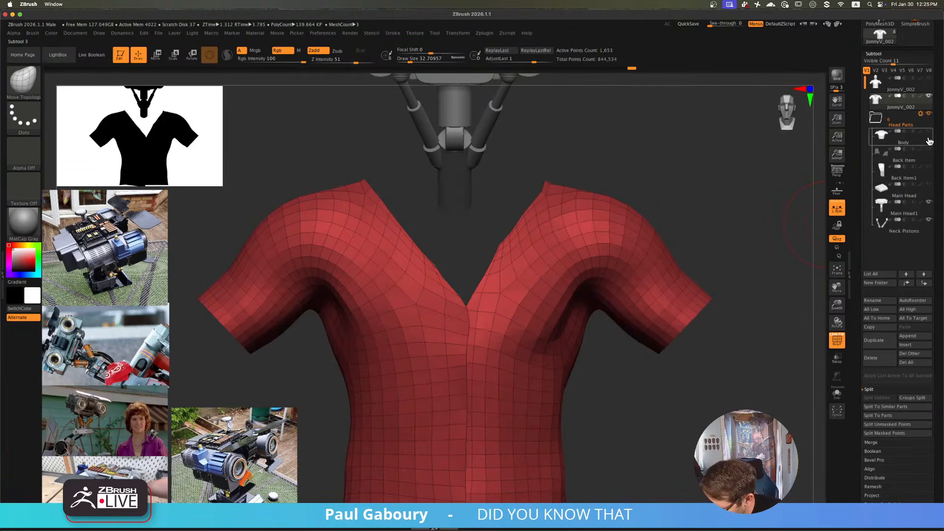
{"action": "left_click", "coordinate": [929, 132]}
{"action": "right_click_drag", "start_coordinate": [671, 341], "coordinate": [592, 356], "text": "ctrl"}
{"action": "mouse_move", "coordinate": [592, 356]}
{"action": "right_mouse_down", "text": "alt"}
{"action": "mouse_move", "coordinate": [531, 365]}
{"action": "mouse_move", "coordinate": [547, 371]}
{"action": "right_mouse_up", "text": "alt"}
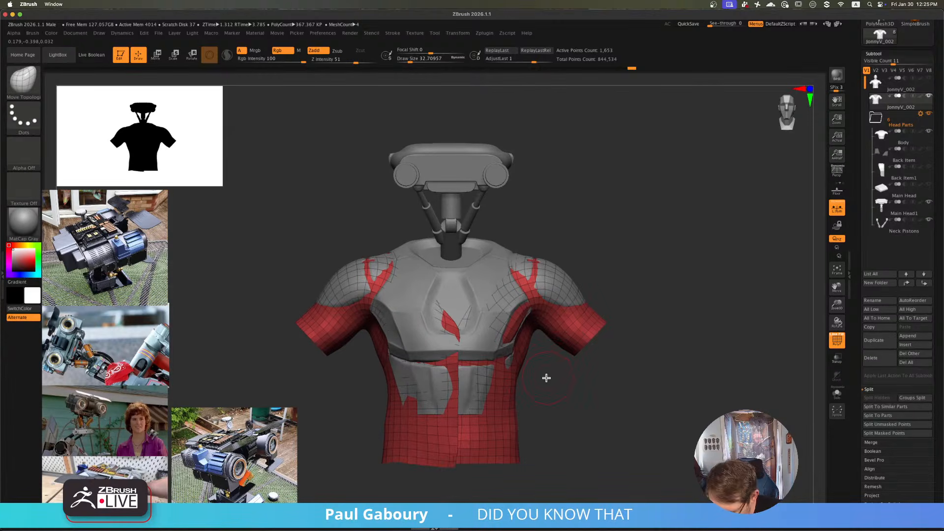
- Centre the transform gizmo on the shirt, raise the shirt slightly and scale it up uniformly to fit around the body
{"action": "key", "text": "w"}
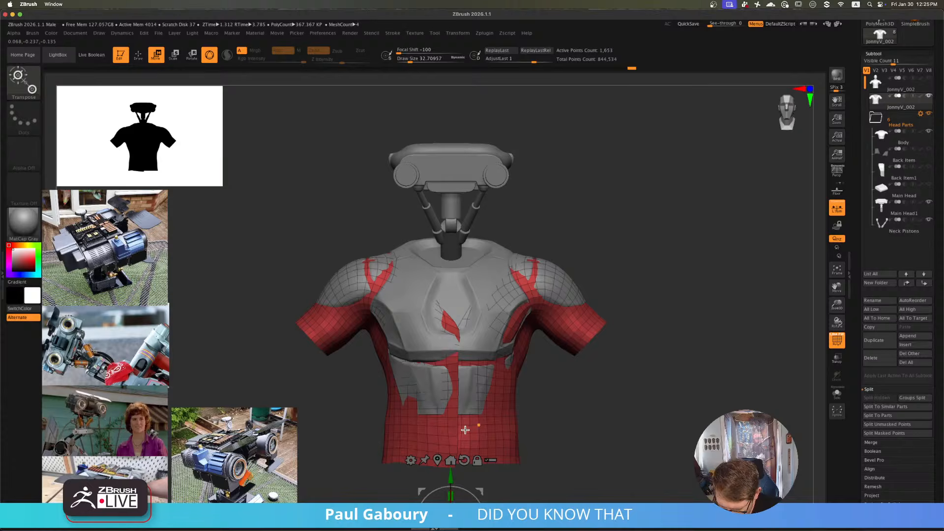
{"action": "left_click", "coordinate": [438, 459]}
{"action": "right_click_drag", "start_coordinate": [505, 405], "coordinate": [509, 415], "text": "ctrl"}
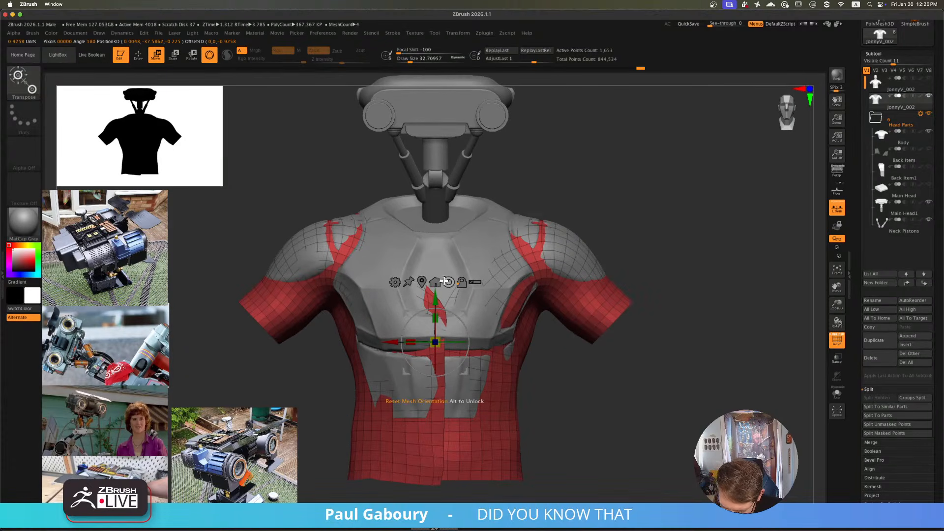
{"action": "left_click_drag", "start_coordinate": [436, 296], "coordinate": [437, 290]}
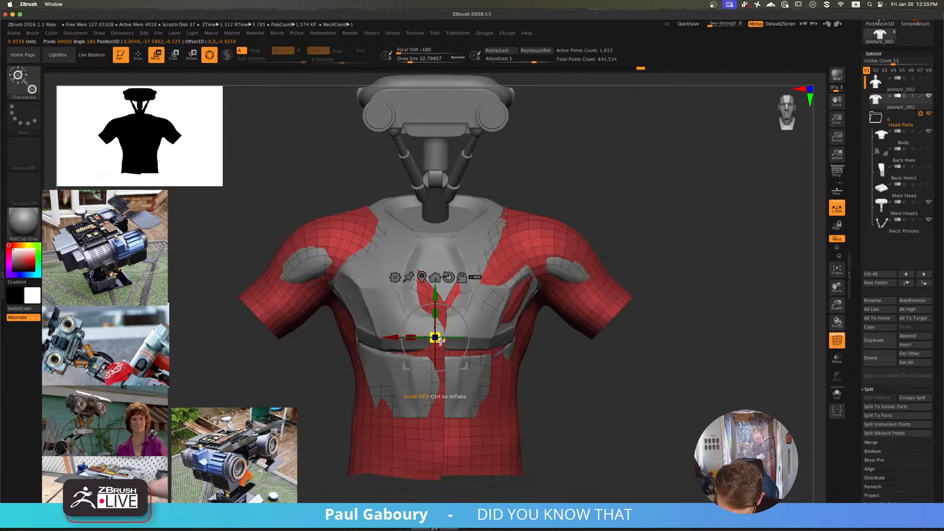
{"action": "left_click_drag", "start_coordinate": [440, 340], "coordinate": [443, 343]}
{"action": "right_click_drag", "start_coordinate": [445, 344], "coordinate": [450, 357], "text": "ctrl"}
{"action": "mouse_move", "coordinate": [450, 358]}
{"action": "right_mouse_down"}
{"action": "mouse_move", "coordinate": [541, 360]}
{"action": "mouse_move", "coordinate": [510, 354]}
{"action": "mouse_move", "coordinate": [529, 376]}
{"action": "mouse_move", "coordinate": [519, 371]}
{"action": "mouse_move", "coordinate": [519, 380]}
{"action": "right_mouse_up"}
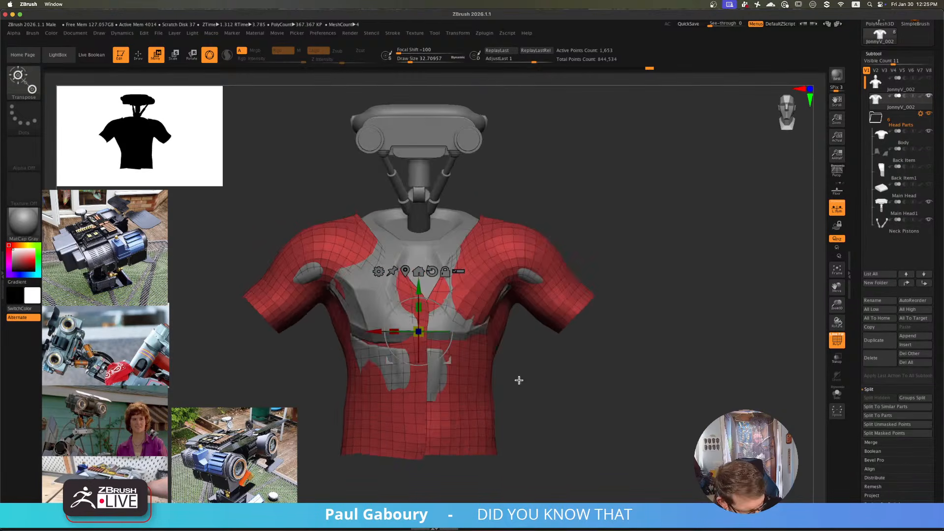
- Switch to the Move brush at a draw size of about 77 and pull the shirt's chest and left shoulder over the body armour
{"action": "key", "text": "q"}
{"action": "key", "text": "b"}
{"action": "key", "text": "m"}
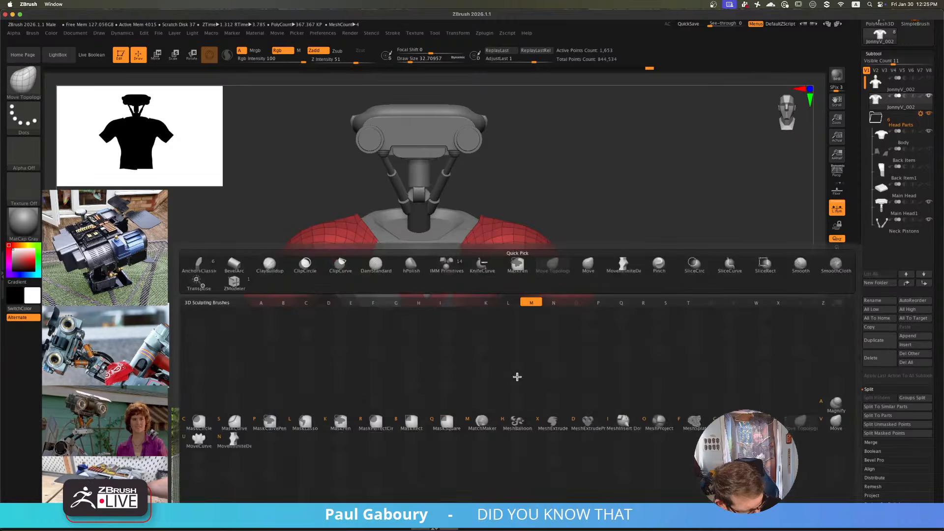
{"action": "key", "text": "v"}
{"action": "key", "text": "s"}
{"action": "left_click_drag", "start_coordinate": [519, 382], "coordinate": [525, 382]}
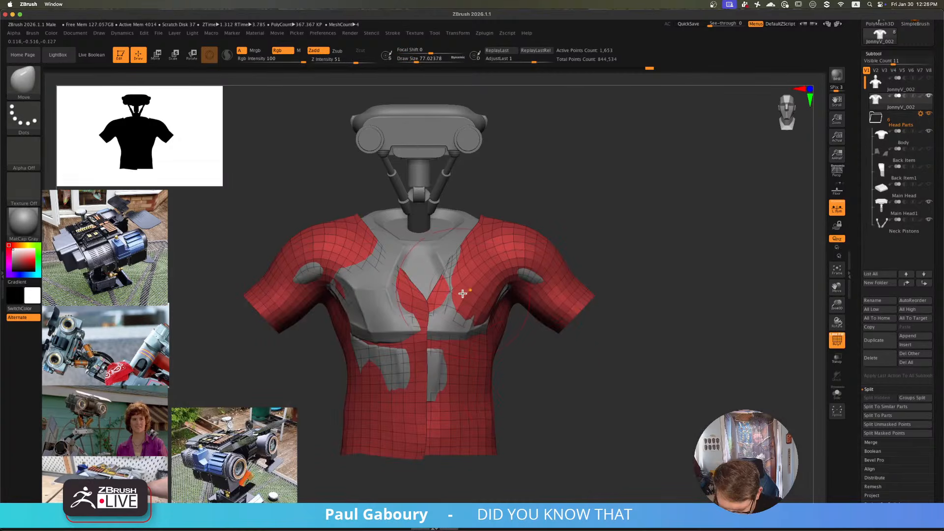
{"action": "mouse_move", "coordinate": [463, 294]}
{"action": "left_mouse_down"}
{"action": "mouse_move", "coordinate": [454, 331]}
{"action": "mouse_move", "coordinate": [390, 321]}
{"action": "mouse_move", "coordinate": [375, 280]}
{"action": "mouse_move", "coordinate": [362, 275]}
{"action": "left_mouse_up"}
{"action": "left_click_drag", "start_coordinate": [367, 327], "coordinate": [351, 314]}
{"action": "left_click_drag", "start_coordinate": [315, 277], "coordinate": [310, 277]}
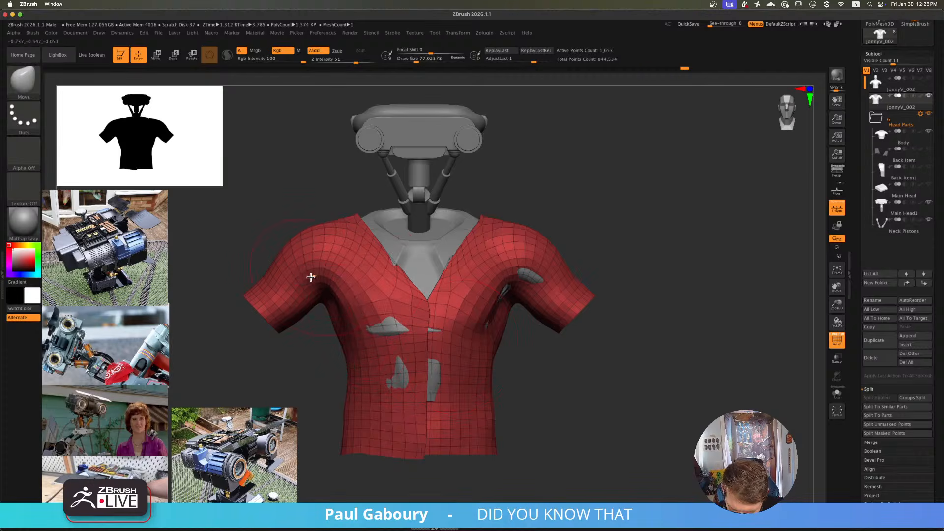
- Move the shirt's lower chest, abdomen and right armpit areas outward to cover the body parts poking through
{"action": "left_click_drag", "start_coordinate": [408, 316], "coordinate": [406, 304]}
{"action": "left_click_drag", "start_coordinate": [401, 343], "coordinate": [396, 360]}
{"action": "left_click_drag", "start_coordinate": [442, 387], "coordinate": [441, 390]}
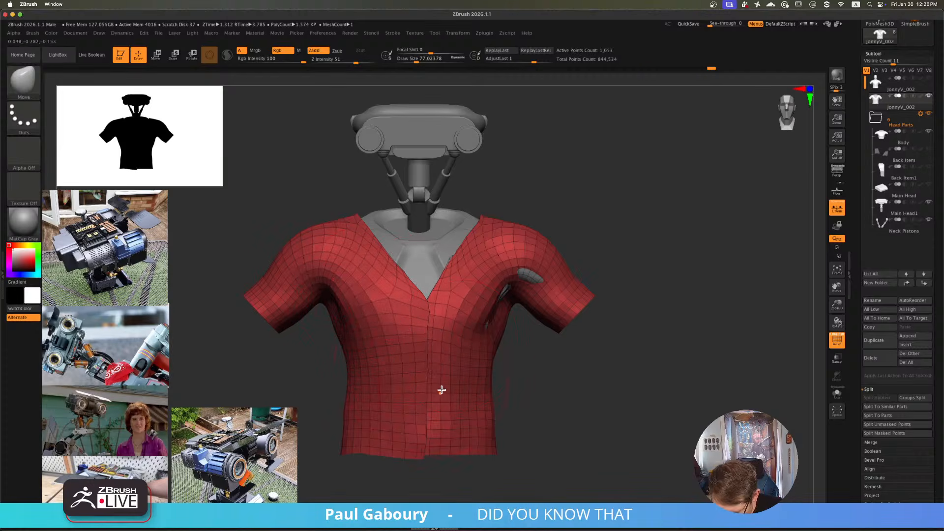
{"action": "mouse_move", "coordinate": [487, 322]}
{"action": "left_mouse_down"}
{"action": "mouse_move", "coordinate": [502, 309]}
{"action": "mouse_move", "coordinate": [483, 316]}
{"action": "left_mouse_up"}
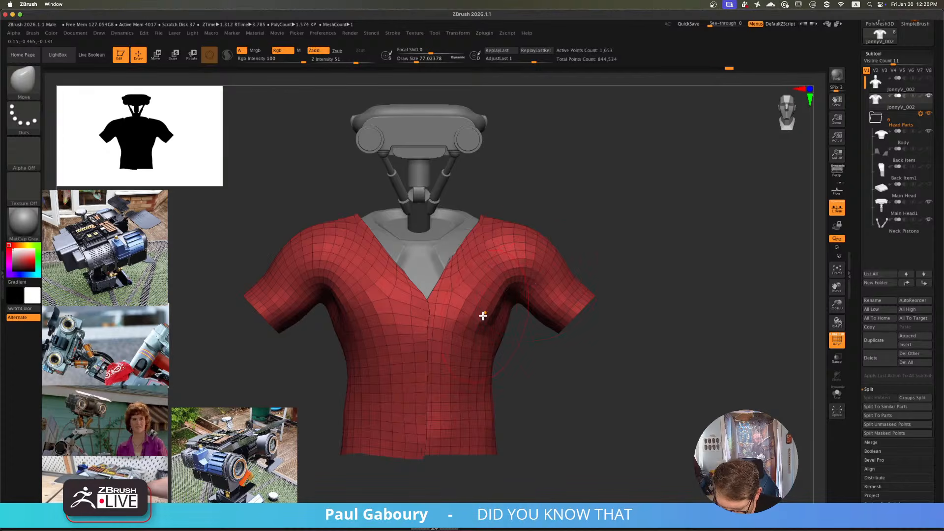
- Check the shirt's back, and reshape the neckline tip and upper overlap edge with the Move Topological brush
{"action": "mouse_move", "coordinate": [483, 316]}
{"action": "right_mouse_down", "text": "ctrl"}
{"action": "mouse_move", "coordinate": [491, 344]}
{"action": "mouse_move", "coordinate": [475, 350]}
{"action": "mouse_move", "coordinate": [446, 337]}
{"action": "mouse_move", "coordinate": [456, 367]}
{"action": "mouse_move", "coordinate": [458, 352]}
{"action": "mouse_move", "coordinate": [450, 359]}
{"action": "mouse_move", "coordinate": [519, 372]}
{"action": "right_mouse_up", "text": "ctrl"}
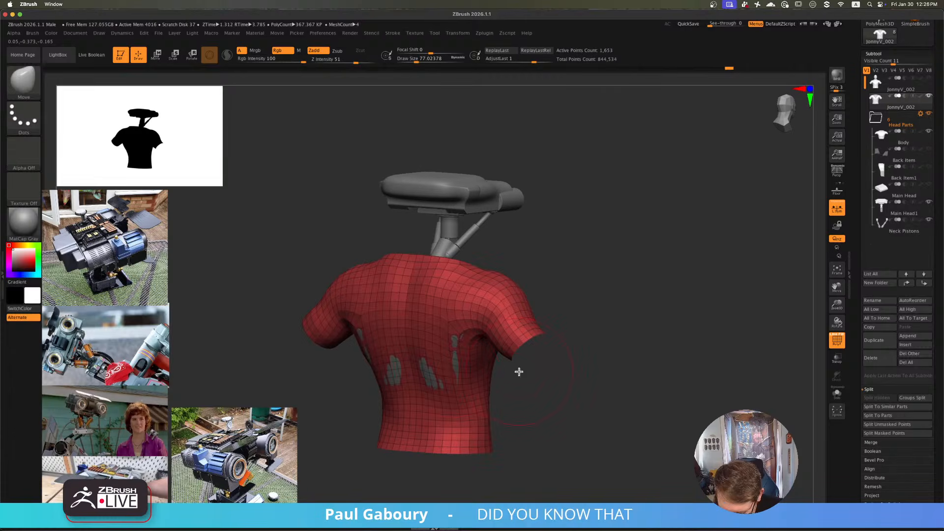
{"action": "mouse_move", "coordinate": [421, 371]}
{"action": "right_mouse_down"}
{"action": "mouse_move", "coordinate": [392, 371]}
{"action": "mouse_move", "coordinate": [449, 375]}
{"action": "mouse_move", "coordinate": [381, 376]}
{"action": "mouse_move", "coordinate": [400, 379]}
{"action": "mouse_move", "coordinate": [431, 342]}
{"action": "mouse_move", "coordinate": [447, 355]}
{"action": "mouse_move", "coordinate": [428, 337]}
{"action": "right_mouse_up"}
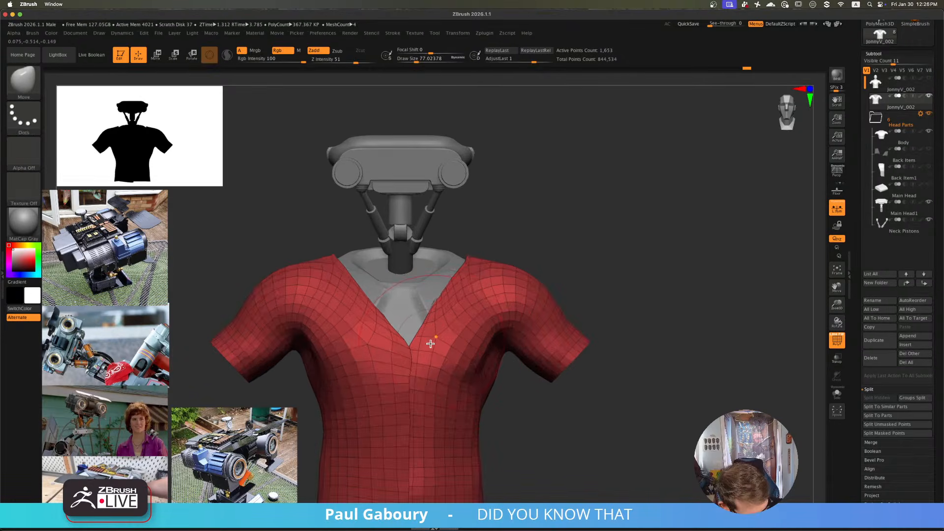
{"action": "key", "text": "b"}
{"action": "key", "text": "m"}
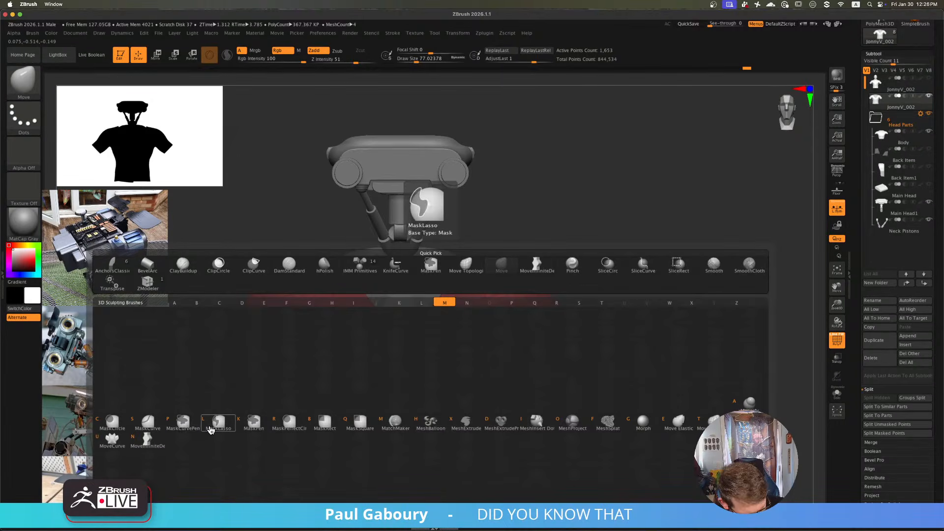
{"action": "left_click", "coordinate": [712, 422]}
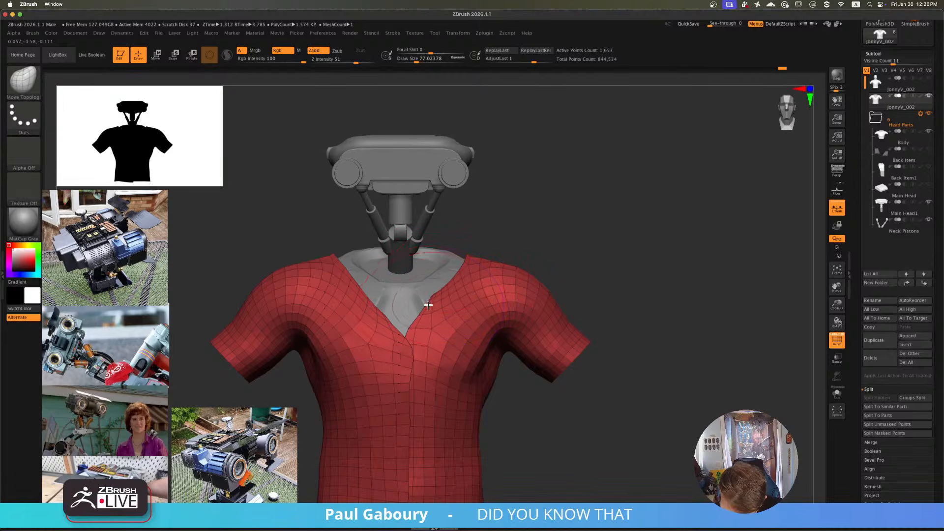
{"action": "right_click_drag", "start_coordinate": [471, 327], "coordinate": [458, 296], "text": "ctrl"}
{"action": "right_click_drag", "start_coordinate": [441, 337], "coordinate": [438, 318], "text": "alt"}
{"action": "mouse_move", "coordinate": [438, 327]}
{"action": "right_mouse_down", "text": "ctrl"}
{"action": "mouse_move", "coordinate": [468, 372]}
{"action": "mouse_move", "coordinate": [441, 367]}
{"action": "mouse_move", "coordinate": [522, 410]}
{"action": "mouse_move", "coordinate": [441, 373]}
{"action": "right_mouse_up", "text": "ctrl"}
{"action": "key", "text": "shift"}
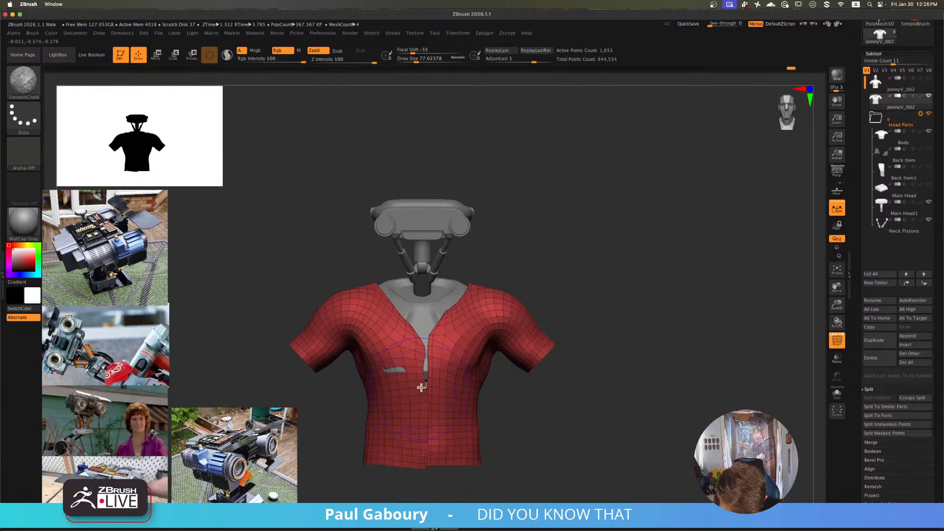
{"action": "key", "text": "ctrl+z"}
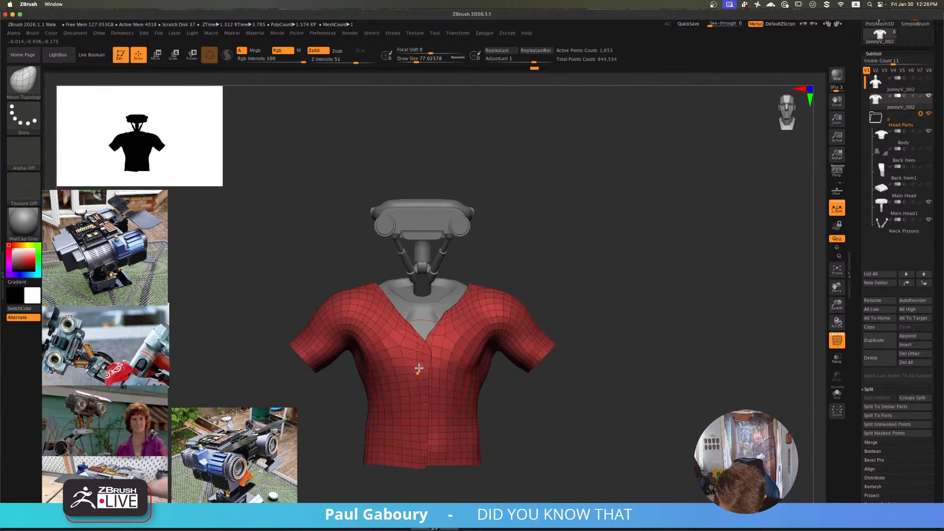
- Reduce the draw size to about 59 and adjust the left panel's overlap edge just below the neckline tip
{"action": "key", "text": "s"}
{"action": "left_click_drag", "start_coordinate": [419, 372], "coordinate": [418, 372]}
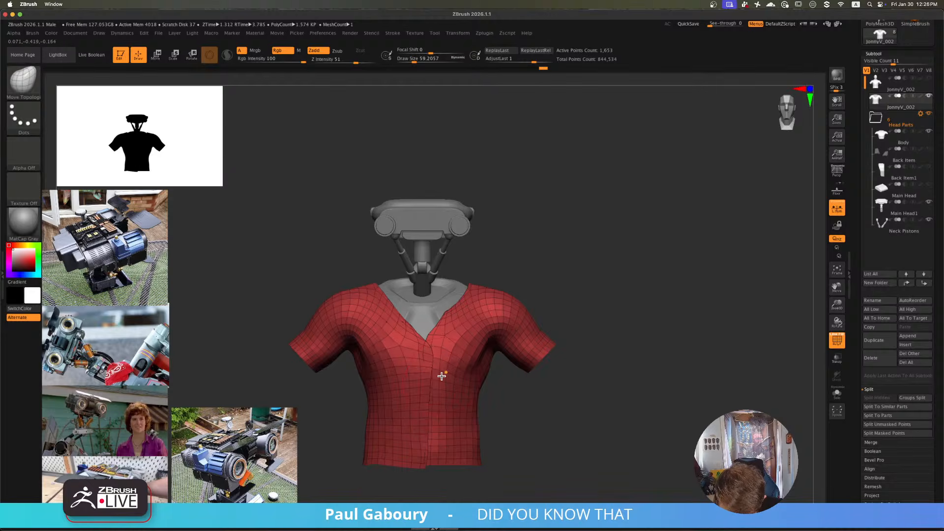
{"action": "right_click_drag", "start_coordinate": [442, 376], "coordinate": [430, 358]}
{"action": "left_click_drag", "start_coordinate": [430, 344], "coordinate": [442, 348]}
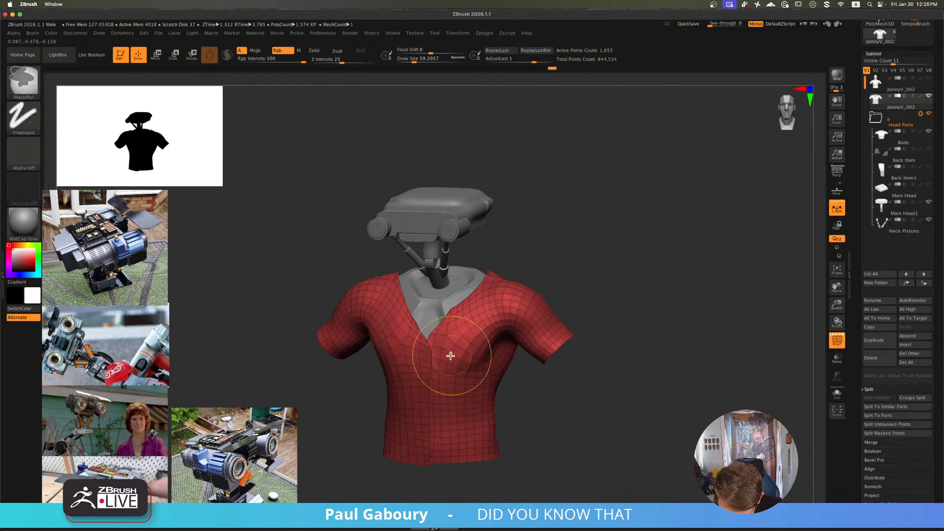
{"action": "right_click_drag", "start_coordinate": [449, 355], "coordinate": [442, 345], "text": "ctrl"}
{"action": "right_click_drag", "start_coordinate": [443, 344], "coordinate": [449, 352], "text": "shift"}
{"action": "left_click", "coordinate": [916, 339]}
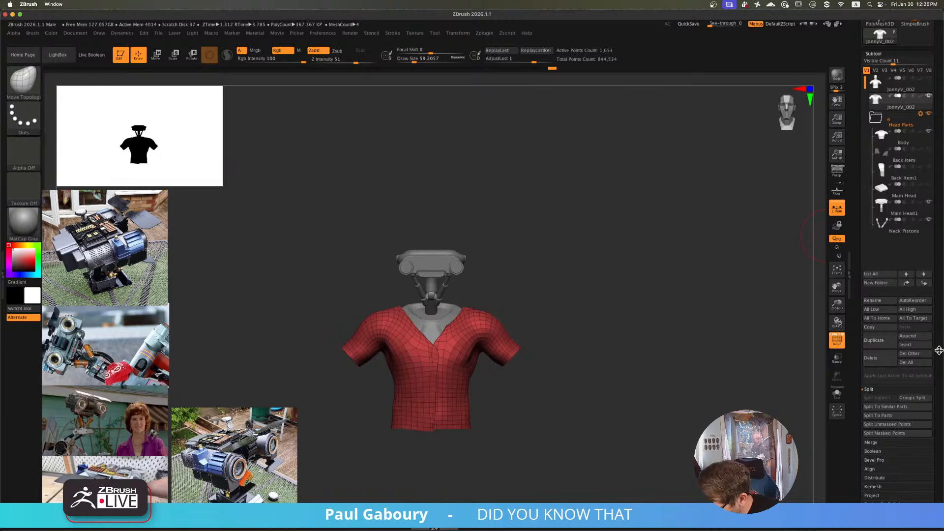
- ZRemesh the shirt at half its polygon count with Adapt and KeepGroups enabled
{"action": "scroll", "coordinate": [933, 295], "scroll_direction": "down", "scroll_amount": 10}
{"action": "left_click", "coordinate": [881, 249]}
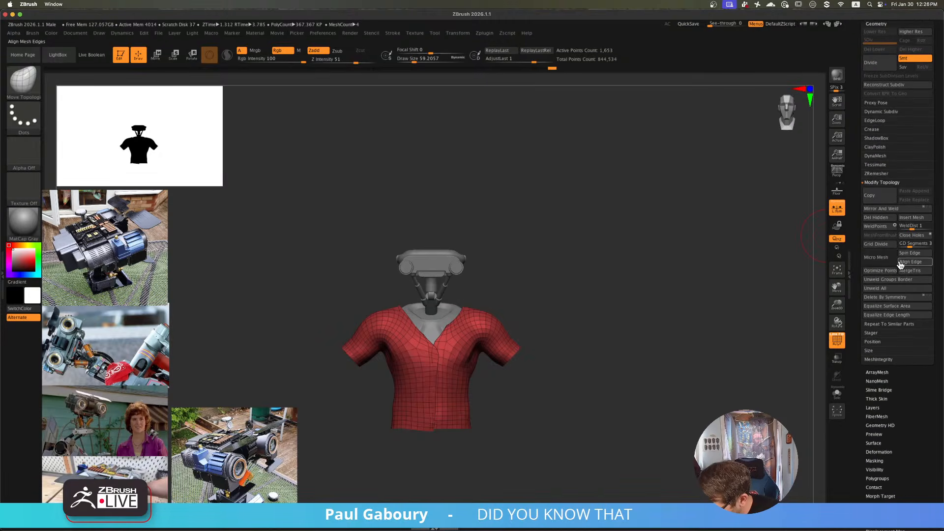
{"action": "left_click", "coordinate": [879, 174]}
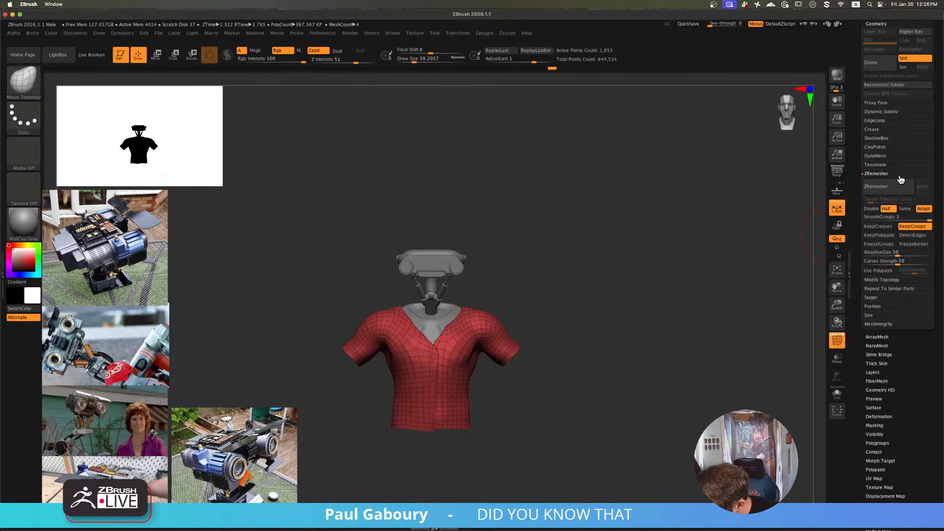
{"action": "left_click", "coordinate": [889, 186]}
{"action": "left_click_drag", "start_coordinate": [497, 391], "coordinate": [521, 433]}
{"action": "right_click_drag", "start_coordinate": [521, 433], "coordinate": [539, 403], "text": "shift"}
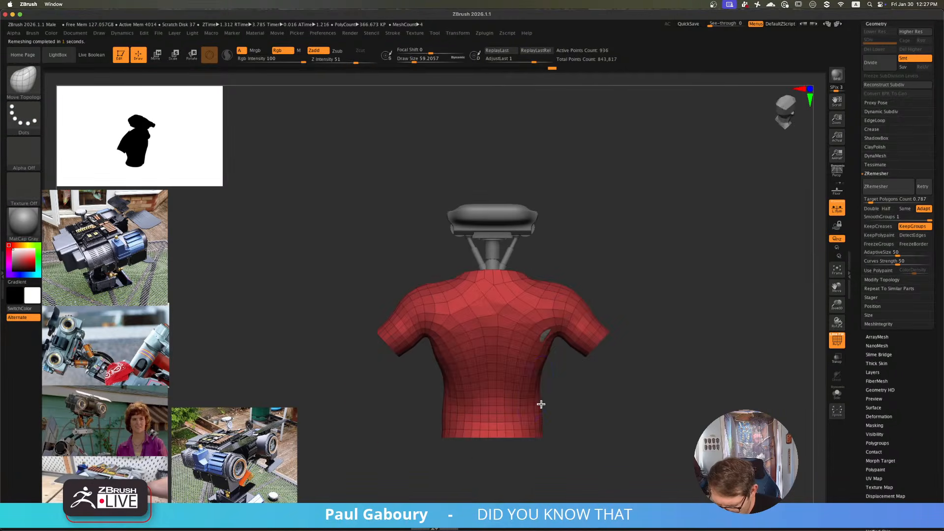
- Reduce the draw size to about 22 and examine the remeshed shirt's topology on the back, shoulders and neckline
{"action": "right_click_drag", "start_coordinate": [506, 305], "coordinate": [493, 290], "text": "ctrl"}
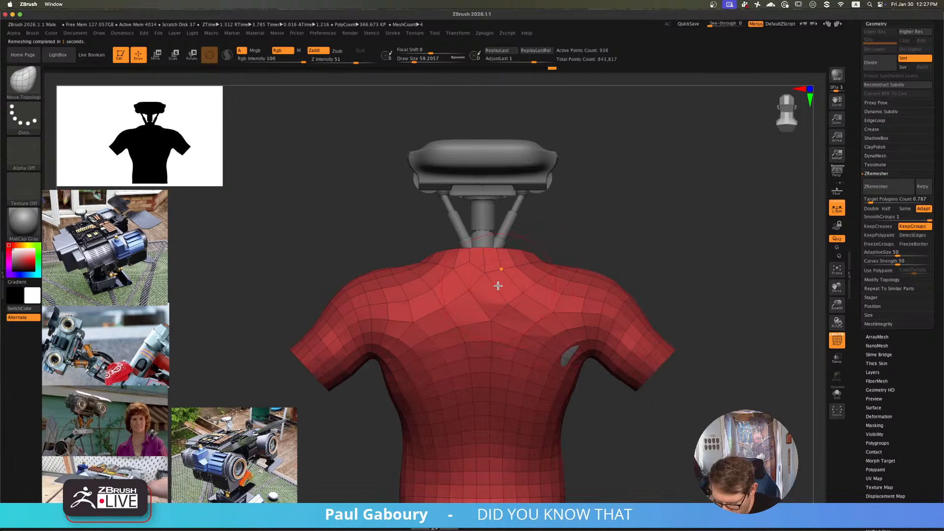
{"action": "right_click_drag", "start_coordinate": [503, 323], "coordinate": [506, 331], "text": "alt"}
{"action": "key", "text": "s"}
{"action": "left_click", "coordinate": [503, 329]}
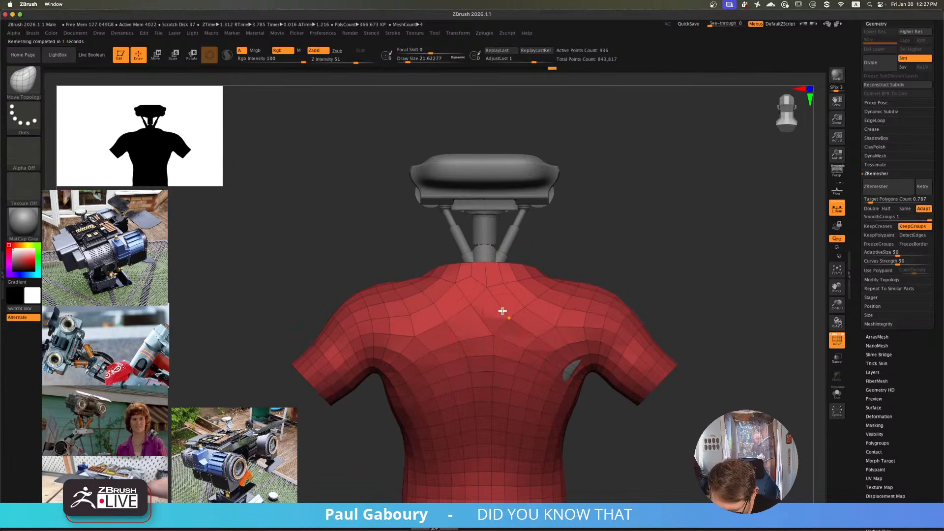
{"action": "right_click_drag", "start_coordinate": [451, 296], "coordinate": [531, 364]}
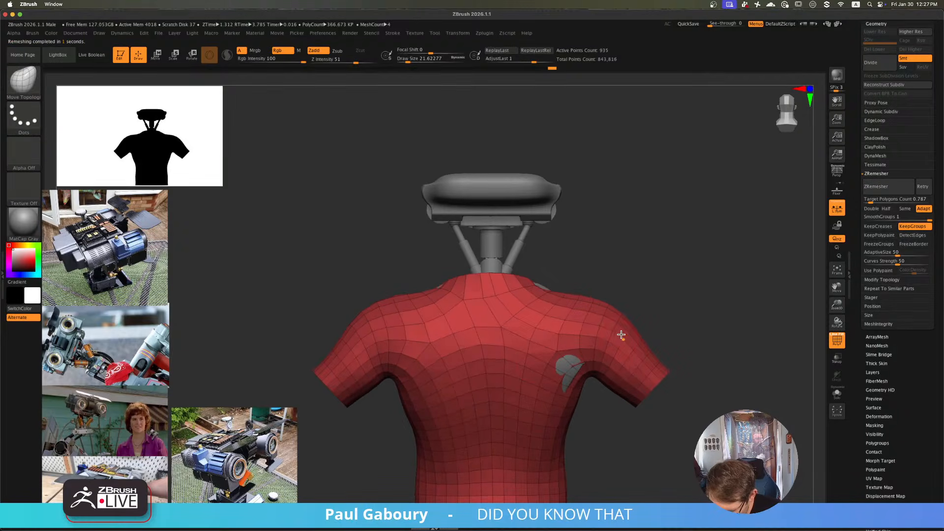
{"action": "key", "text": "f"}
{"action": "mouse_move", "coordinate": [565, 342]}
{"action": "right_mouse_down"}
{"action": "mouse_move", "coordinate": [645, 360]}
{"action": "mouse_move", "coordinate": [562, 354]}
{"action": "right_mouse_up"}
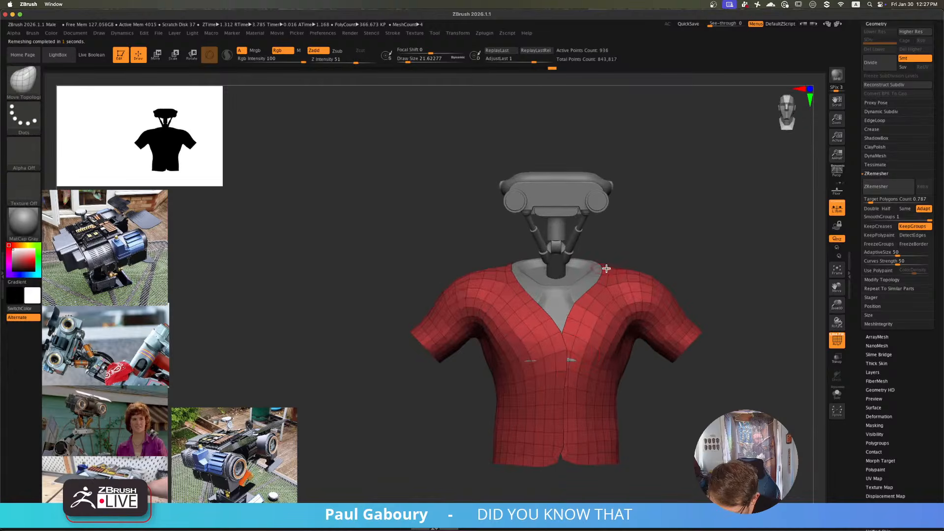
{"action": "right_click_drag", "start_coordinate": [606, 269], "coordinate": [529, 311]}
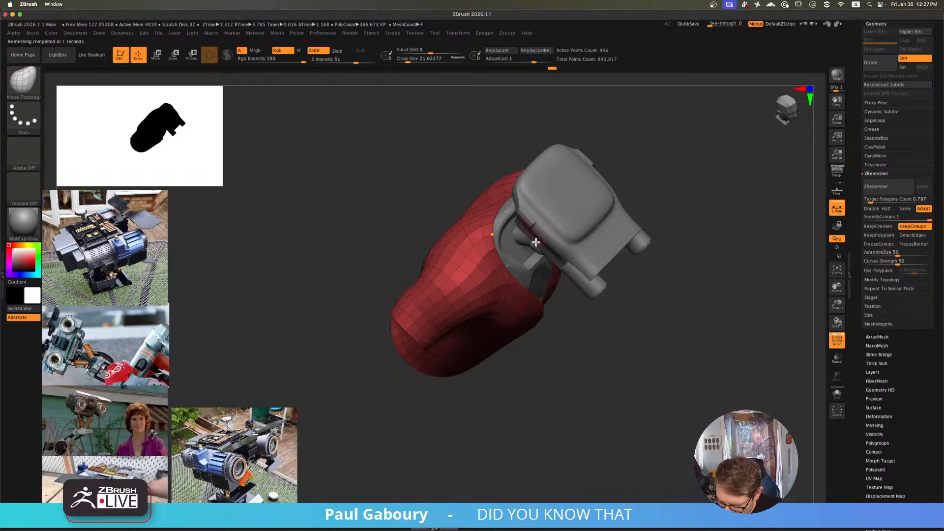
{"action": "right_click_drag", "start_coordinate": [536, 242], "coordinate": [540, 363]}
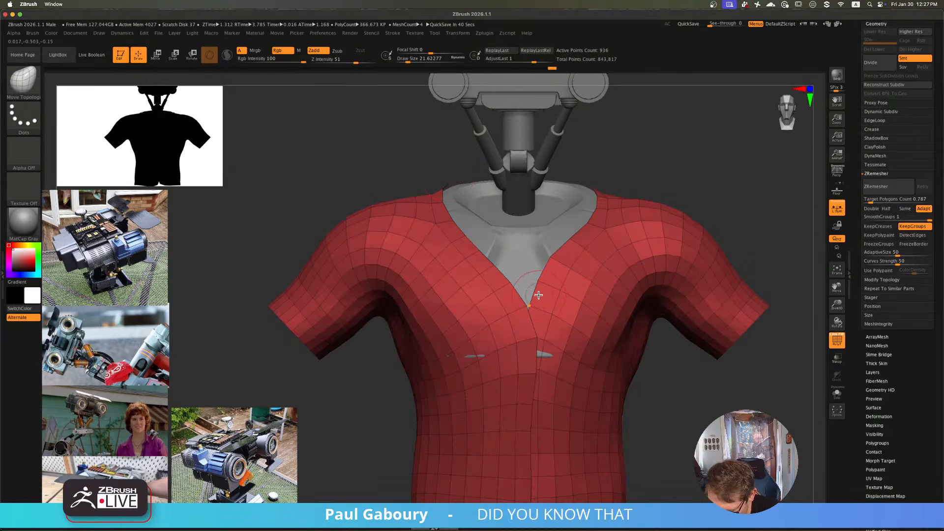
- Reduce the draw size to about 10.5 and switch to the ZModeler brush at the V-neckline
{"action": "right_click_drag", "start_coordinate": [543, 298], "coordinate": [527, 328], "text": "alt"}
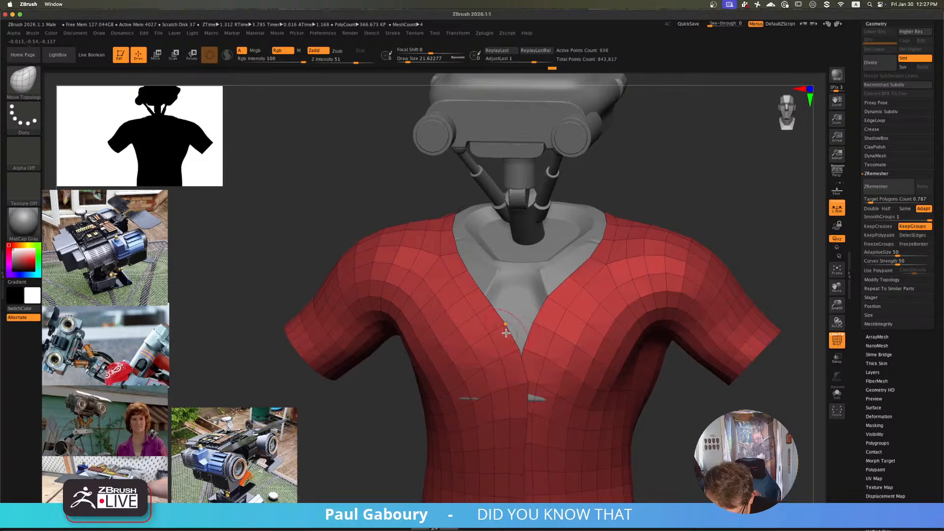
{"action": "key", "text": "s"}
{"action": "left_click_drag", "start_coordinate": [507, 333], "coordinate": [503, 333]}
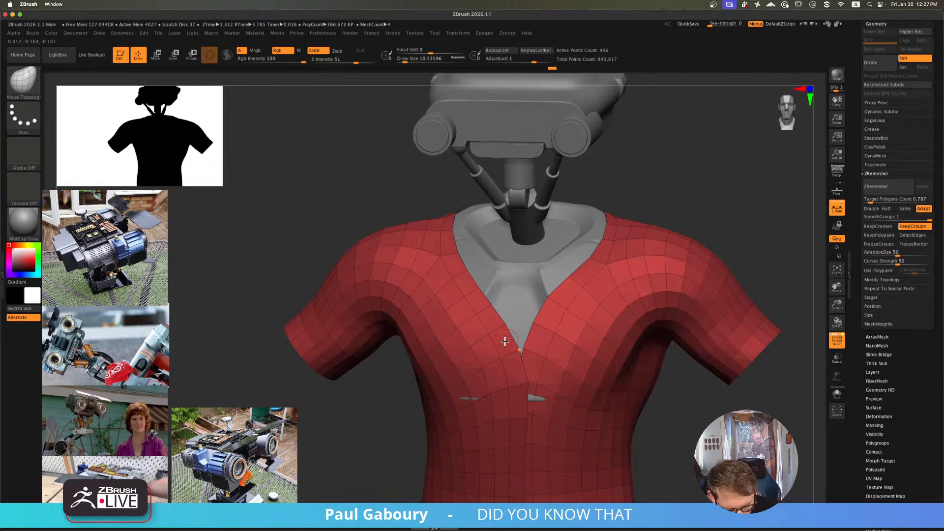
{"action": "key", "text": "b"}
{"action": "key", "text": "z"}
{"action": "key", "text": "m"}
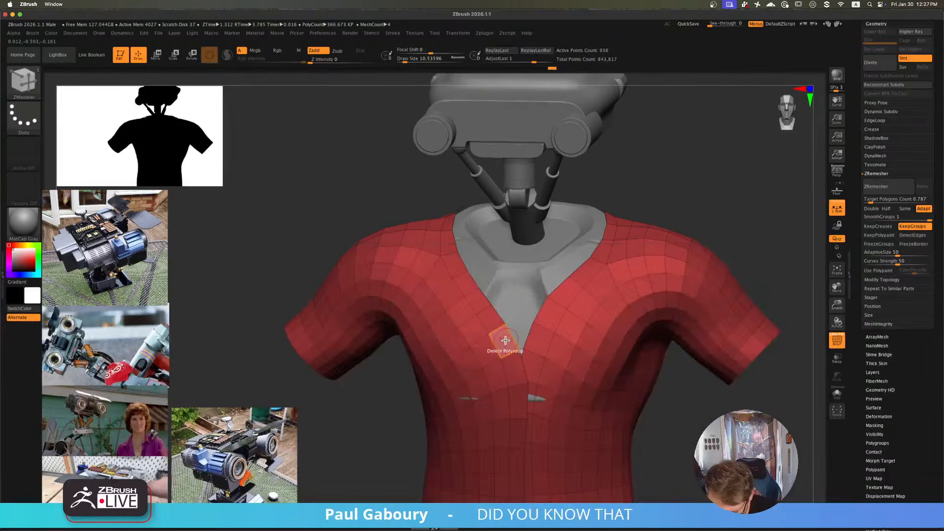
{"action": "left_click_drag", "start_coordinate": [494, 320], "coordinate": [517, 414]}
{"action": "left_click", "coordinate": [472, 302], "text": "alt"}
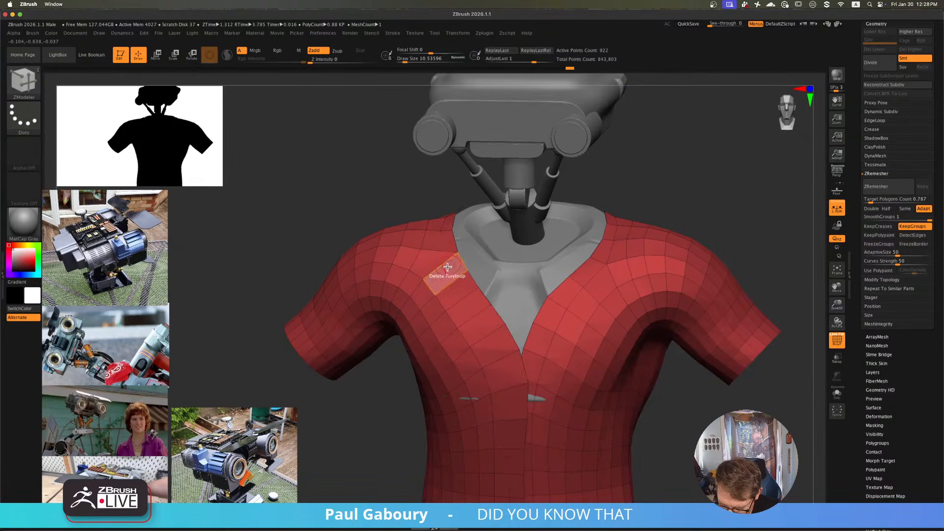
{"action": "key", "text": "ctrl+z"}
- Mark the row of polygons along both front edges of the V-neckline as a temporary ZModeler selection
{"action": "left_click", "coordinate": [449, 242], "text": "alt"}
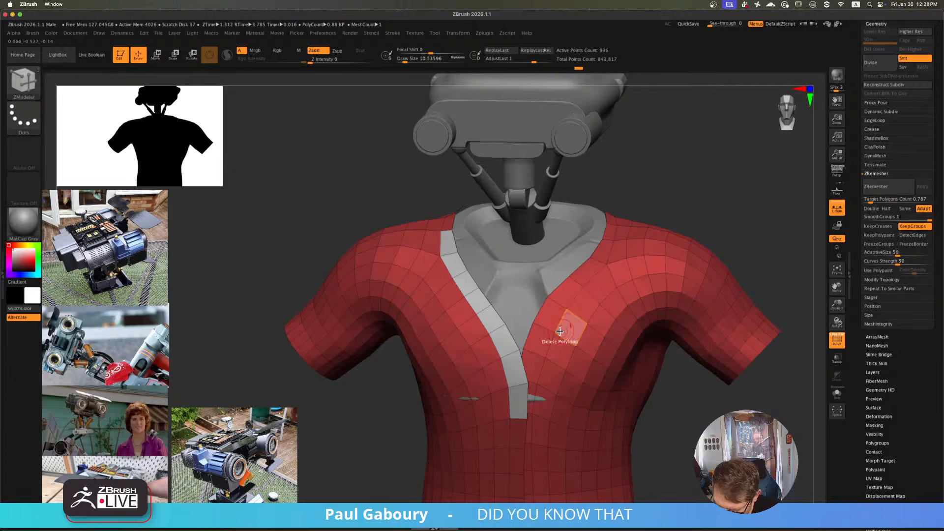
{"action": "right_click_drag", "start_coordinate": [559, 329], "coordinate": [553, 326]}
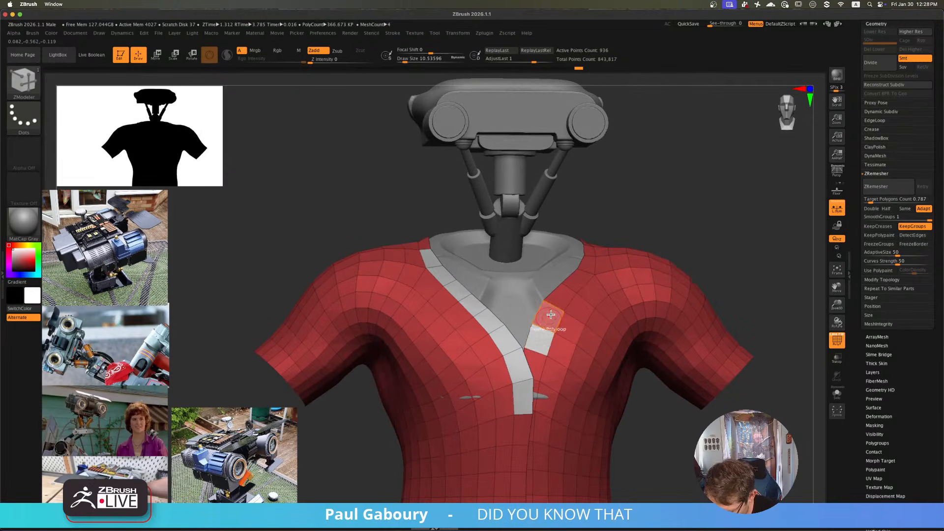
{"action": "left_click", "coordinate": [564, 295], "text": "alt"}
{"action": "left_click", "coordinate": [579, 279], "text": "alt"}
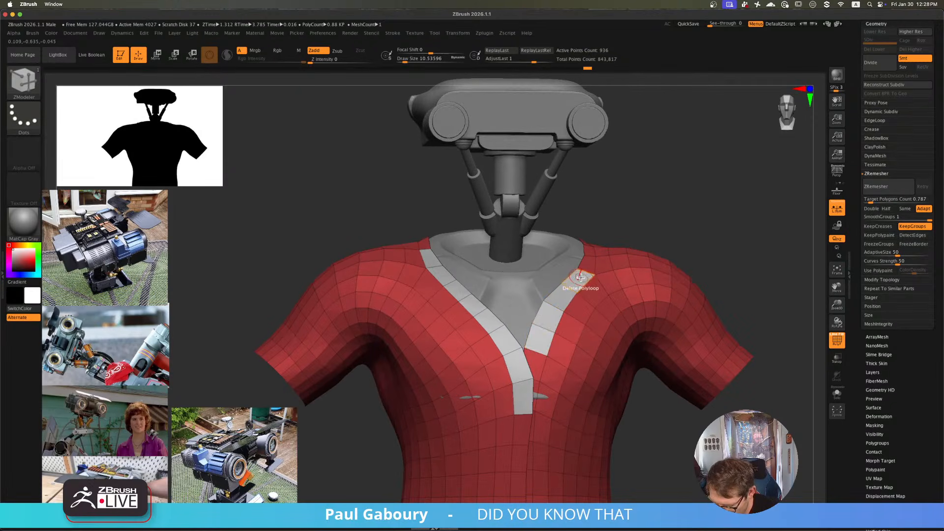
{"action": "right_click_drag", "start_coordinate": [571, 294], "coordinate": [580, 315]}
{"action": "left_click", "coordinate": [595, 294], "text": "alt"}
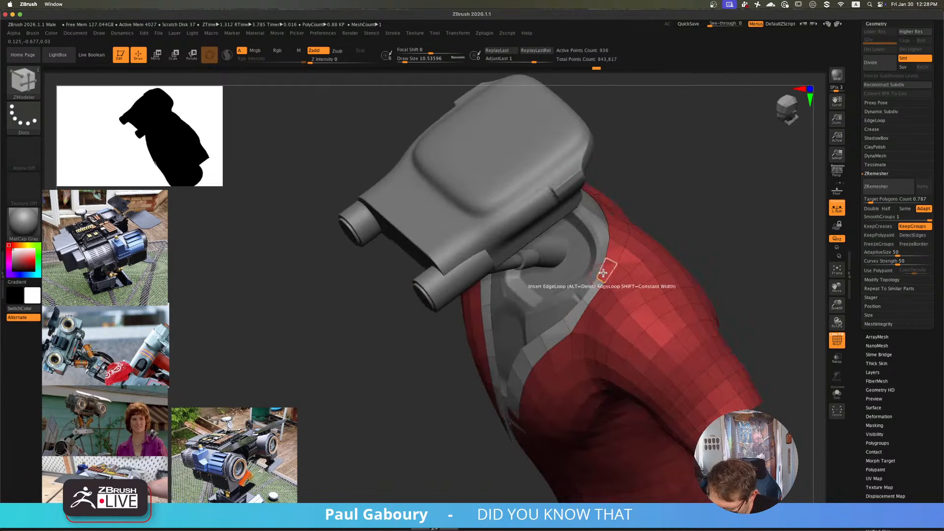
{"action": "left_click", "coordinate": [614, 252], "text": "alt"}
- Extend the marked polygon row around the back of the neckline, and undo the accidental changes
{"action": "right_click_drag", "start_coordinate": [613, 252], "coordinate": [607, 279]}
{"action": "mouse_move", "coordinate": [607, 278]}
{"action": "left_mouse_down", "text": "alt"}
{"action": "mouse_move", "coordinate": [617, 240]}
{"action": "mouse_move", "coordinate": [610, 180]}
{"action": "left_mouse_up", "text": "alt"}
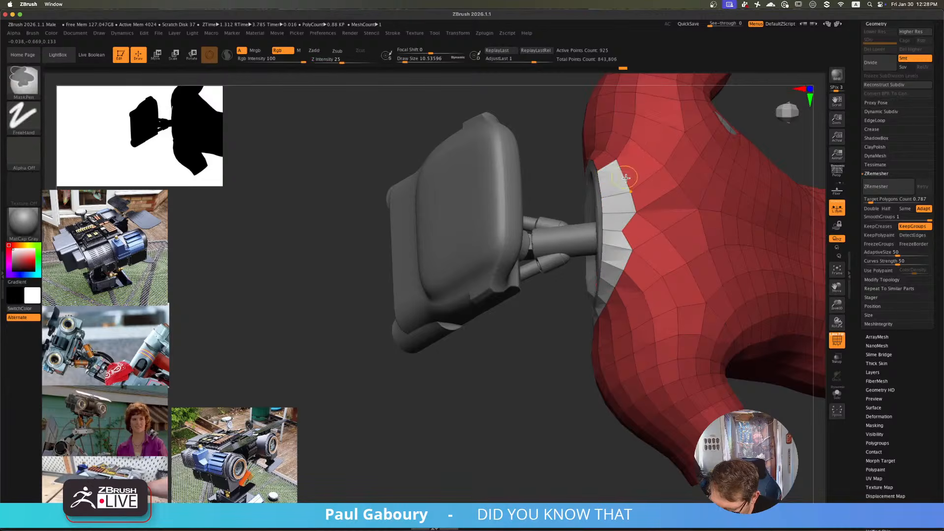
{"action": "left_click", "coordinate": [610, 179], "text": "alt"}
{"action": "right_click_drag", "start_coordinate": [610, 179], "coordinate": [621, 316]}
{"action": "key", "text": "super+z"}
{"action": "key", "text": "super+z"}
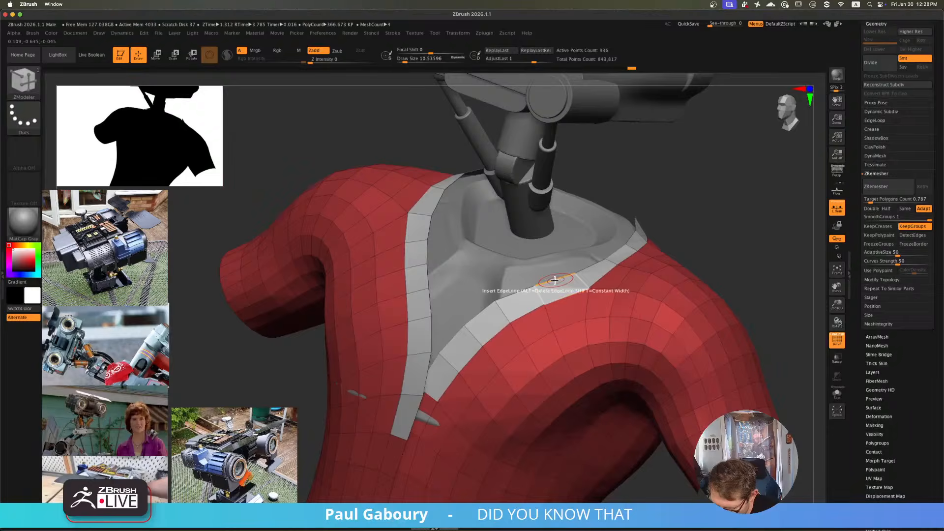
- Set ZModeler's edge action to Extrude with the Edge/EdgeLoop target and extrude a collar from the neckline edge
{"action": "key", "text": "space"}
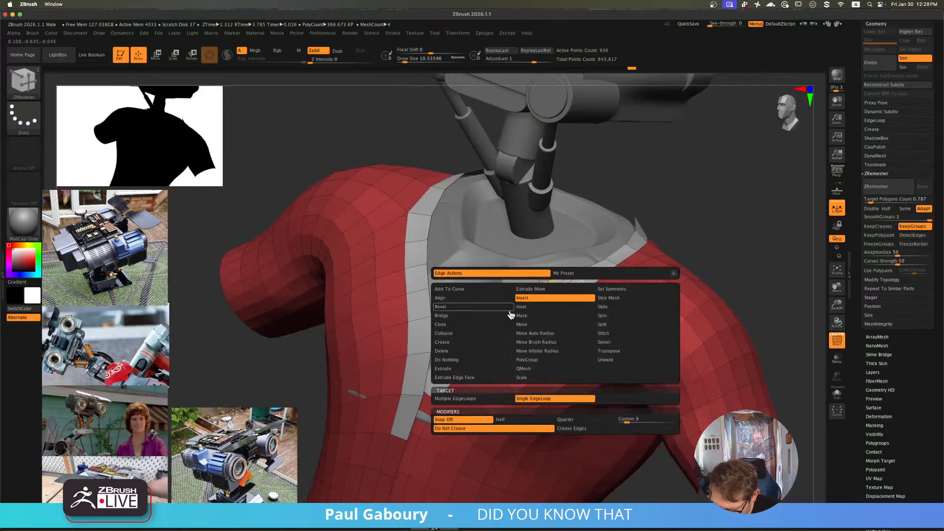
{"action": "left_click", "coordinate": [483, 369]}
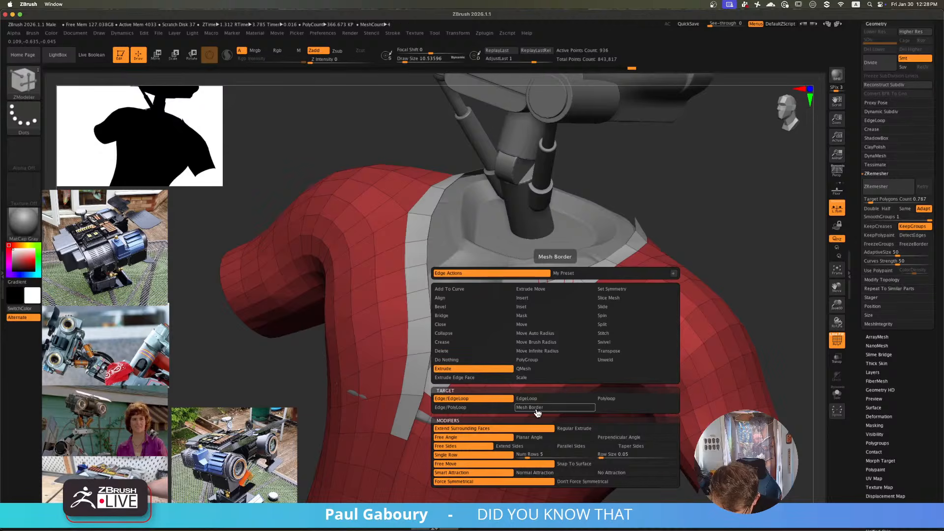
{"action": "left_click", "coordinate": [486, 403]}
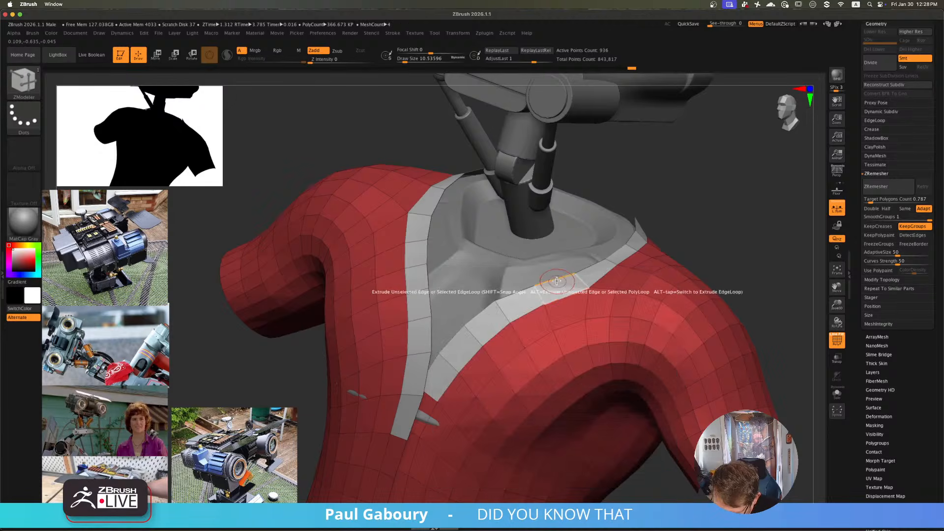
{"action": "right_click_drag", "start_coordinate": [559, 283], "coordinate": [565, 277]}
{"action": "left_click_drag", "start_coordinate": [565, 276], "coordinate": [619, 249]}
{"action": "right_click_drag", "start_coordinate": [613, 306], "coordinate": [598, 291], "text": "ctrl"}
{"action": "right_click_drag", "start_coordinate": [598, 291], "coordinate": [597, 322]}
{"action": "mouse_move", "coordinate": [659, 347]}
{"action": "right_mouse_down"}
{"action": "mouse_move", "coordinate": [641, 338]}
{"action": "mouse_move", "coordinate": [639, 315]}
{"action": "mouse_move", "coordinate": [688, 327]}
{"action": "mouse_move", "coordinate": [723, 356]}
{"action": "mouse_move", "coordinate": [615, 338]}
{"action": "mouse_move", "coordinate": [626, 331]}
{"action": "mouse_move", "coordinate": [597, 358]}
{"action": "mouse_move", "coordinate": [619, 358]}
{"action": "right_mouse_up"}
- Isolate the neckline band with the collar, and give the band its own polygroup using ZModeler's PolyGroup action on Polyloop
{"action": "left_click", "coordinate": [641, 280], "text": "ctrl+shift"}
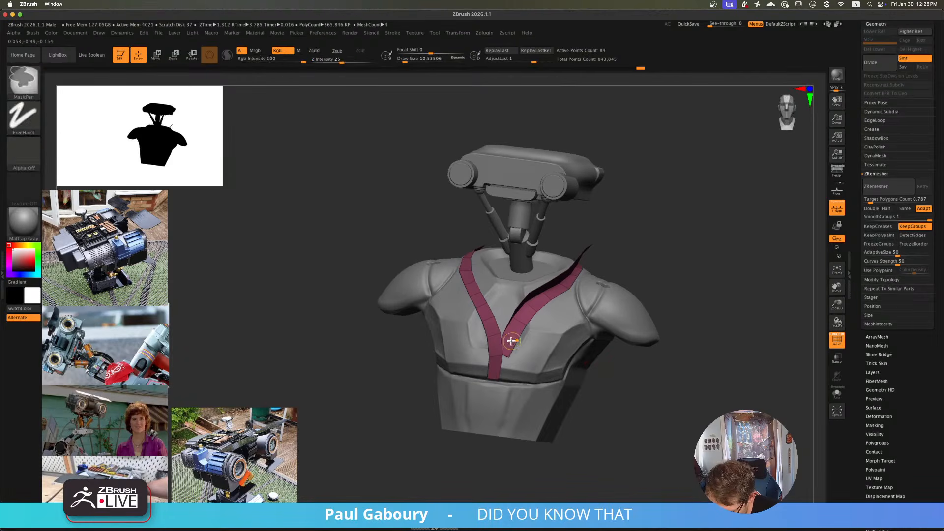
{"action": "right_click_drag", "start_coordinate": [512, 340], "coordinate": [514, 325], "text": "ctrl"}
{"action": "key", "text": "space"}
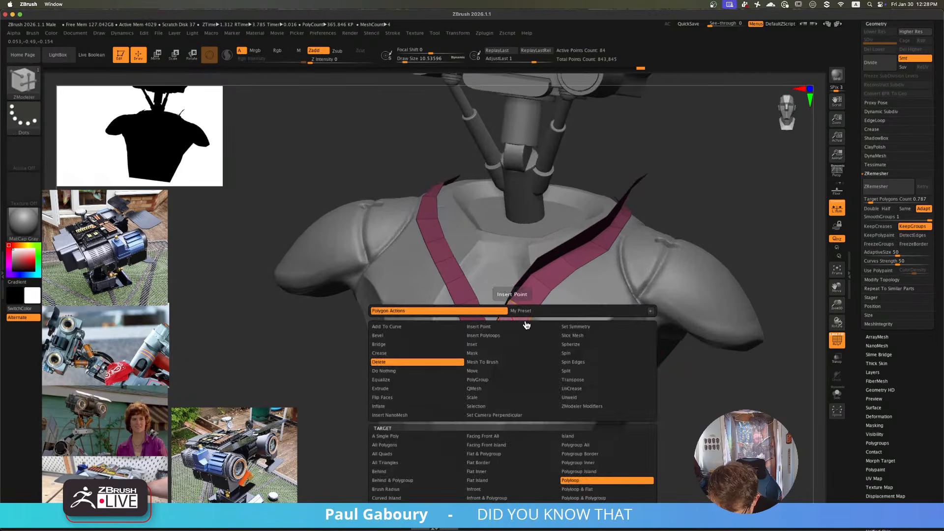
{"action": "left_click", "coordinate": [501, 383]}
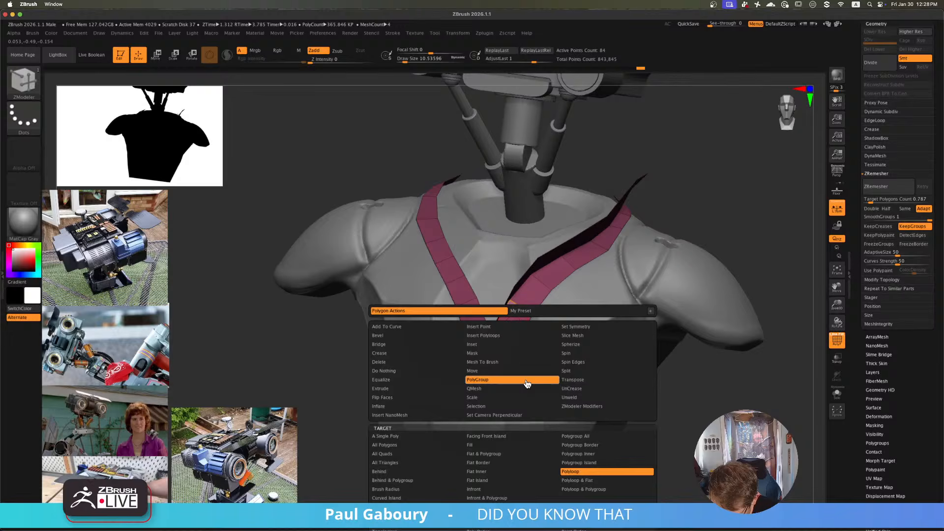
{"action": "left_click", "coordinate": [592, 471]}
{"action": "left_click", "coordinate": [512, 326]}
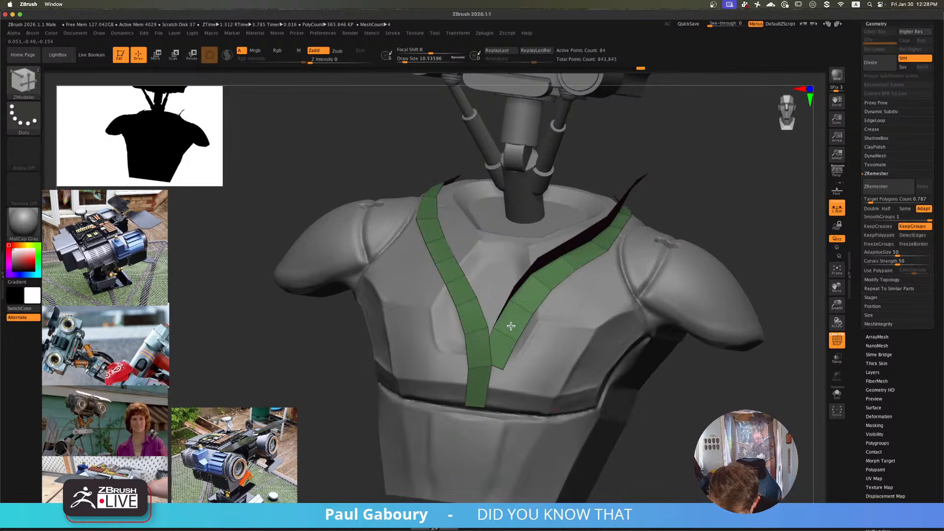
{"action": "right_click_drag", "start_coordinate": [511, 327], "coordinate": [495, 311]}
- Isolate the extruded collar and try flipping its surface in the display properties
{"action": "double_click", "coordinate": [563, 298], "text": "ctrl+shift"}
{"action": "right_click_drag", "start_coordinate": [572, 315], "coordinate": [713, 364], "text": "ctrl"}
{"action": "left_click", "coordinate": [874, 373]}
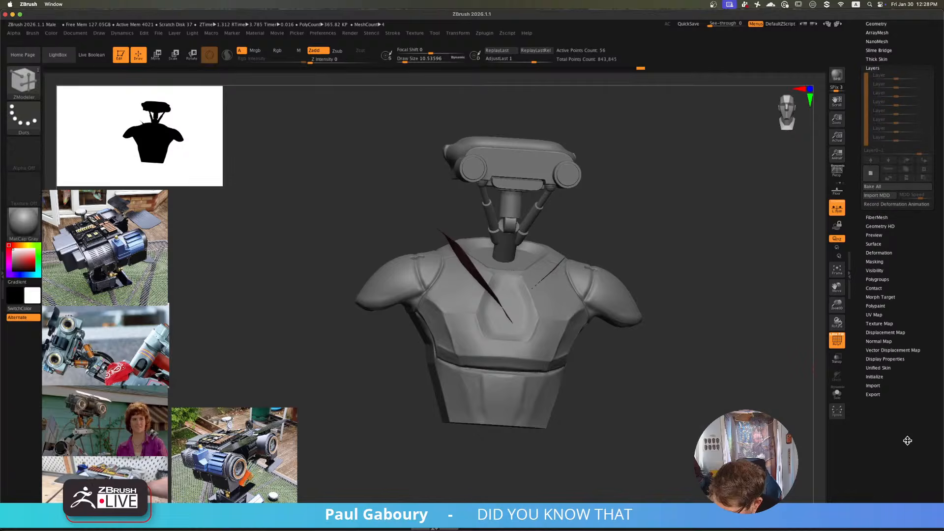
{"action": "left_click", "coordinate": [901, 359]}
{"action": "left_click", "coordinate": [920, 388]}
{"action": "mouse_move", "coordinate": [677, 362]}
{"action": "right_mouse_down"}
{"action": "mouse_move", "coordinate": [666, 377]}
{"action": "mouse_move", "coordinate": [685, 380]}
{"action": "mouse_move", "coordinate": [647, 375]}
{"action": "mouse_move", "coordinate": [681, 382]}
{"action": "right_mouse_up"}
{"action": "left_click", "coordinate": [665, 377], "text": "ctrl+shift"}
{"action": "key", "text": "ctrl+z"}
{"action": "key", "text": "ctrl+z"}
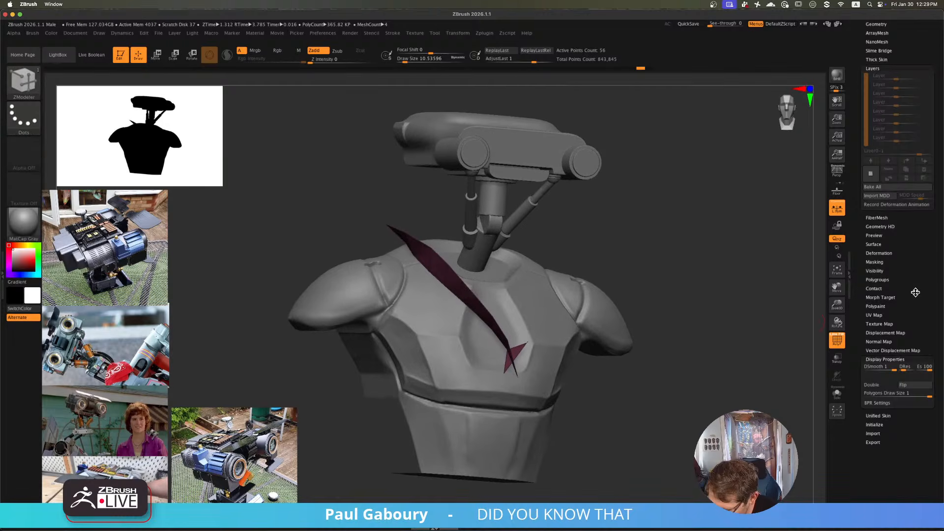
- Show only the extruded collar and split the hidden shirt geometry into a separate subtool
{"action": "left_click_drag", "start_coordinate": [928, 185], "coordinate": [928, 369]}
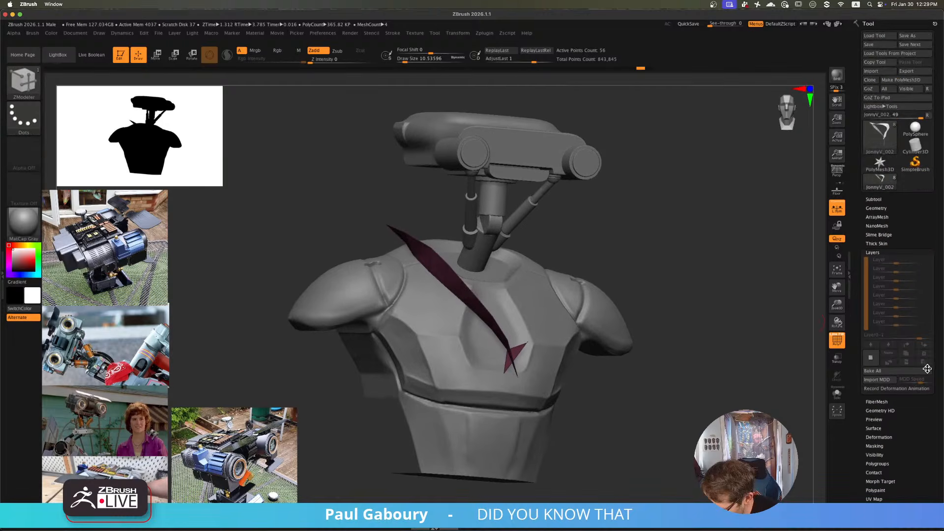
{"action": "left_click", "coordinate": [877, 208]}
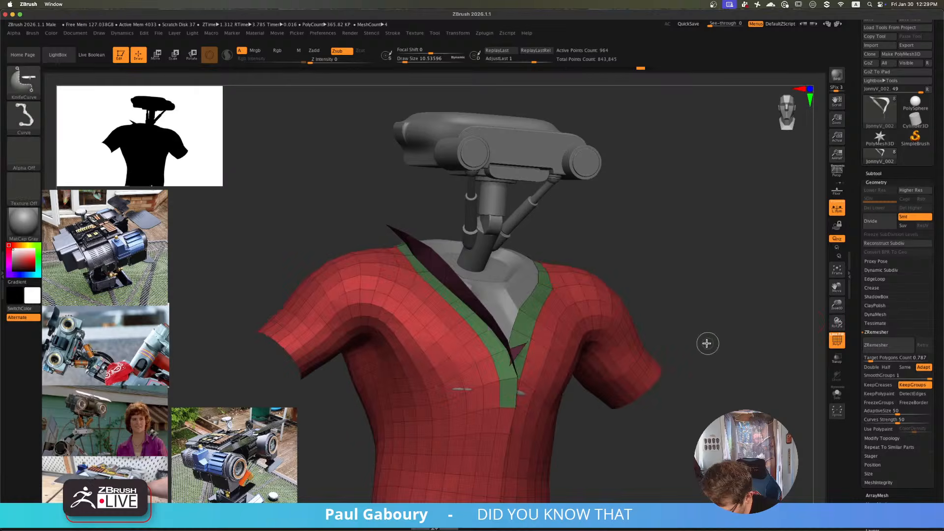
{"action": "mouse_move", "coordinate": [700, 338]}
{"action": "right_mouse_down"}
{"action": "mouse_move", "coordinate": [690, 346]}
{"action": "mouse_move", "coordinate": [585, 273]}
{"action": "right_mouse_up"}
{"action": "key", "text": "ctrl+shift"}
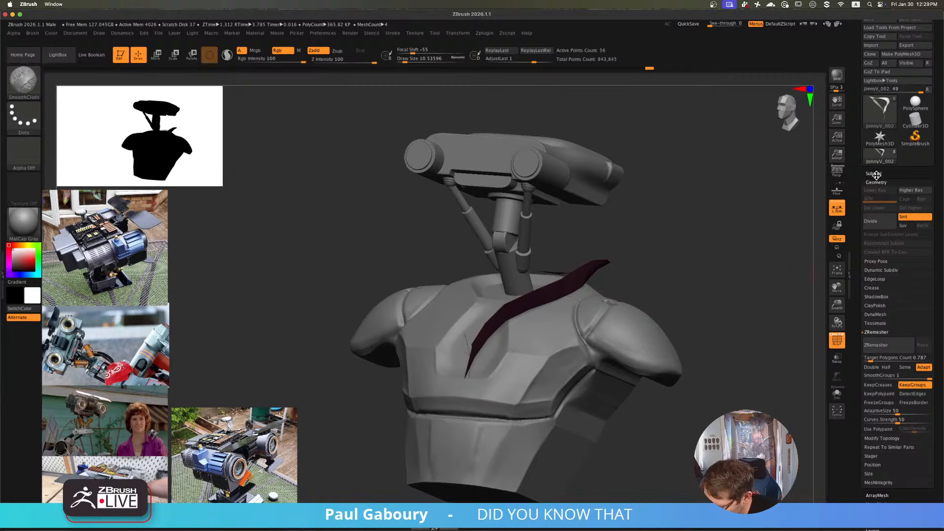
{"action": "left_click", "coordinate": [913, 222]}
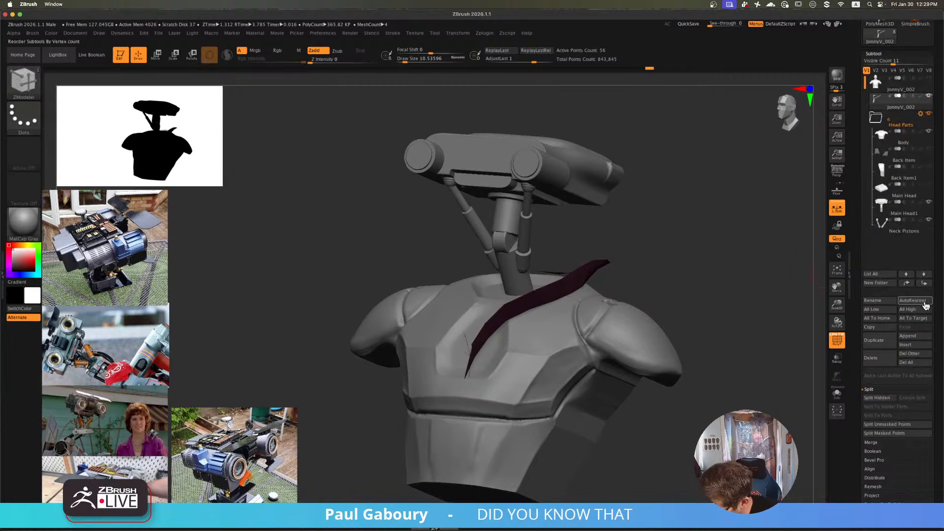
{"action": "left_click", "coordinate": [877, 398]}
- Select the split-off shirt subtool and rename it Jacket
{"action": "left_click", "coordinate": [879, 125]}
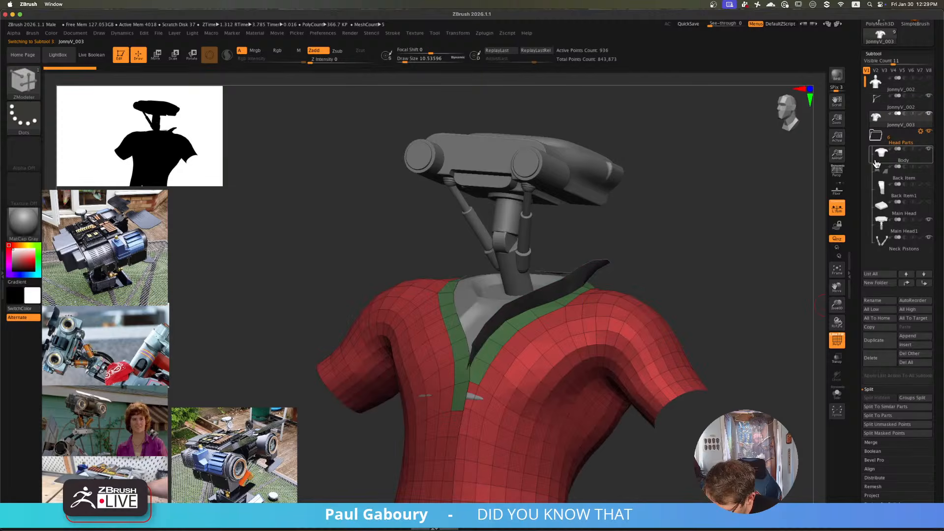
{"action": "left_click", "coordinate": [886, 301]}
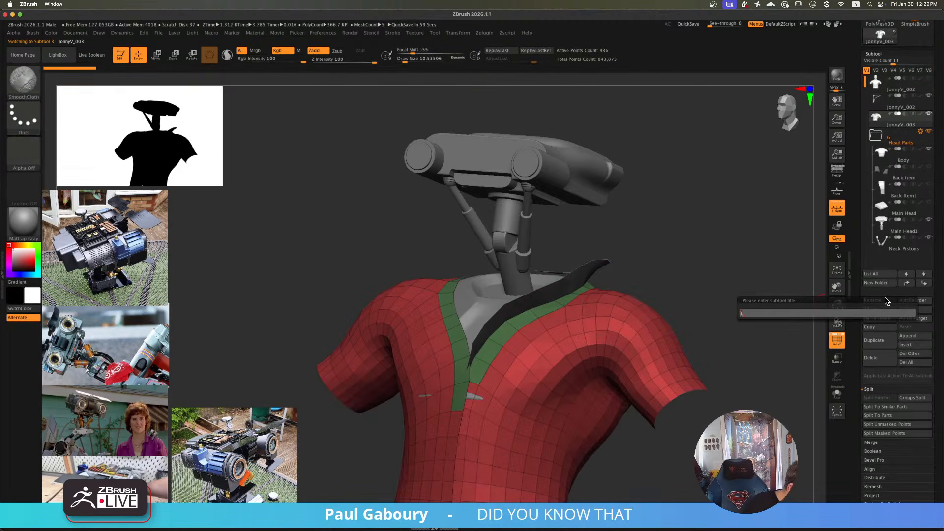
{"action": "type", "text": "Jacket"}
{"action": "key", "text": "Return"}
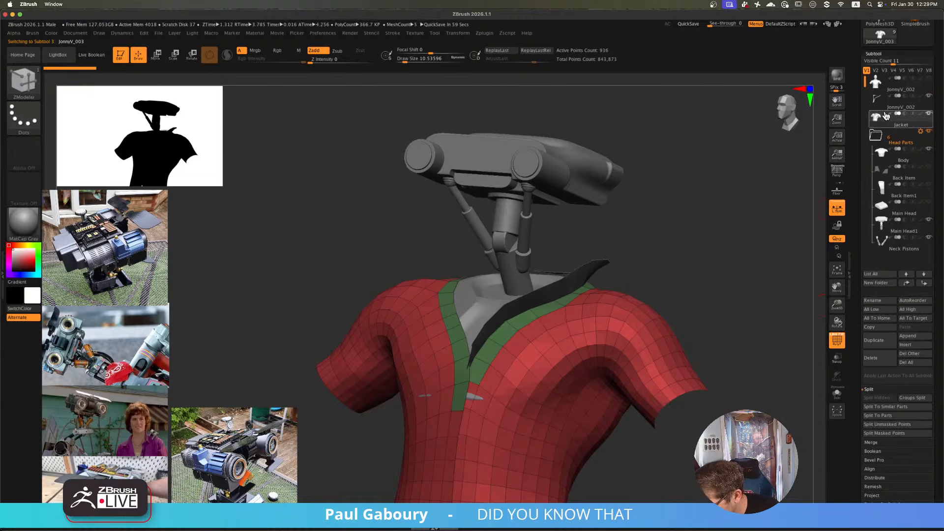
- Select the split collar subtool and rename it Collar
{"action": "left_click", "coordinate": [885, 103]}
{"action": "left_click", "coordinate": [884, 301]}
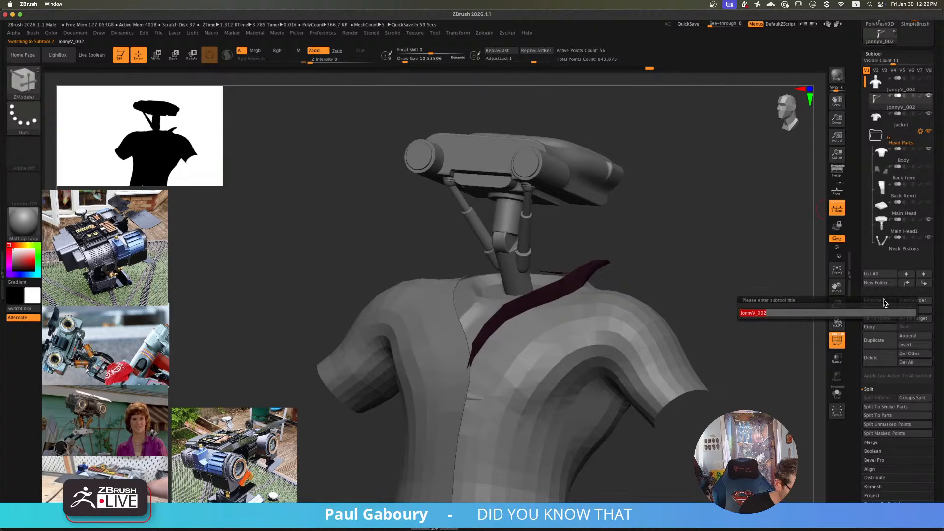
{"action": "type", "text": "Col"}
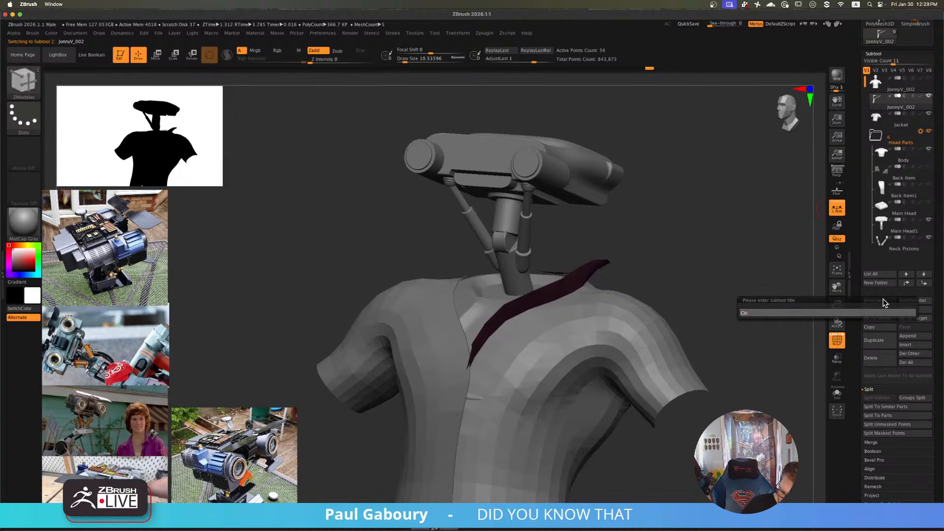
{"action": "type", "text": "lar"}
{"action": "key", "text": "Return"}
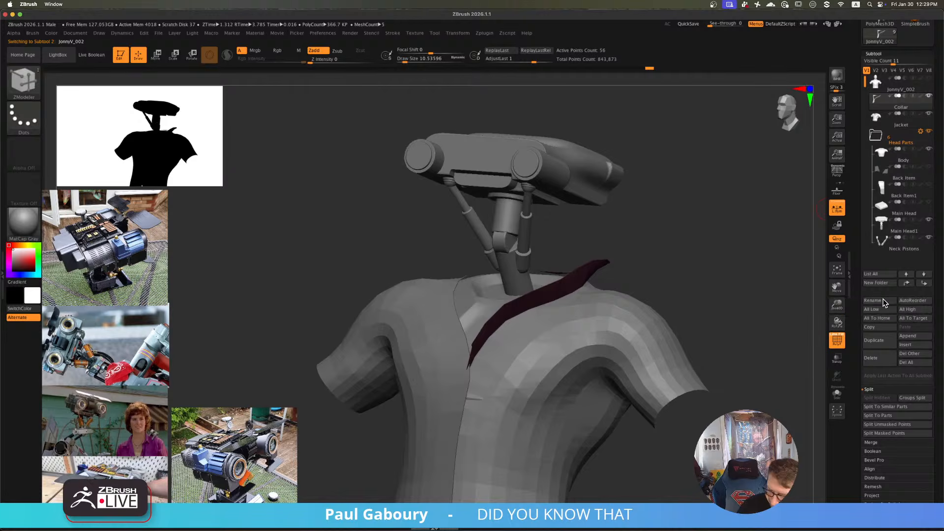
- Activate Dynamic Subdiv on the Collar, always accepting the auto-activation, and give it a thickness of 0.00163
{"action": "scroll", "coordinate": [910, 392], "scroll_direction": "down", "scroll_amount": 6}
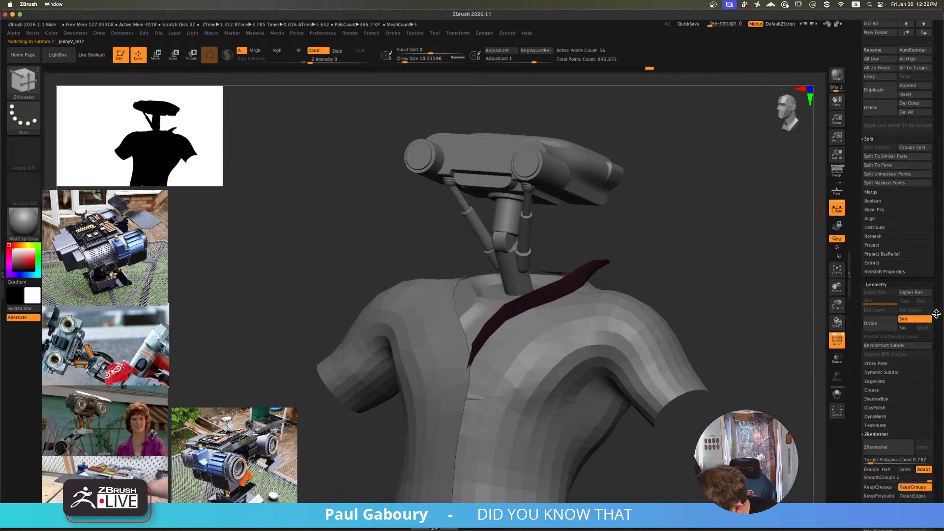
{"action": "key", "text": "d"}
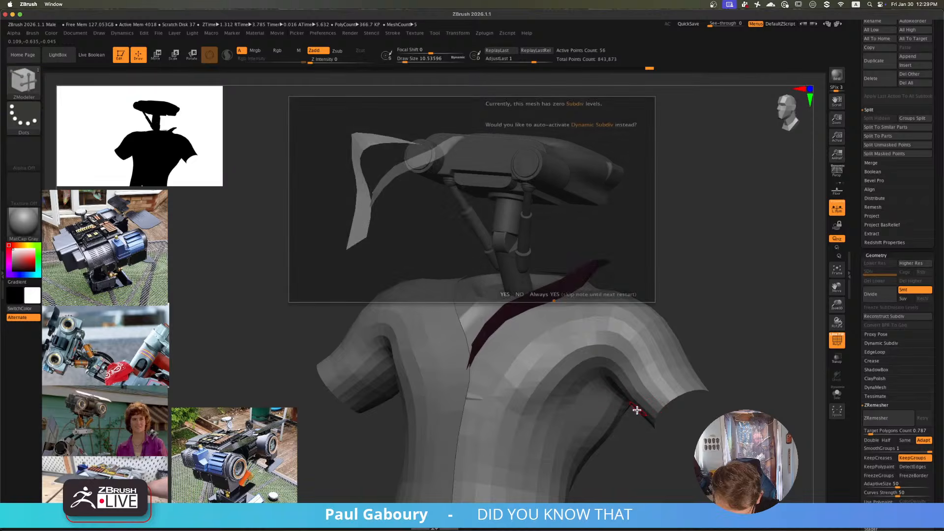
{"action": "left_click", "coordinate": [577, 294]}
{"action": "right_click_drag", "start_coordinate": [590, 304], "coordinate": [636, 313]}
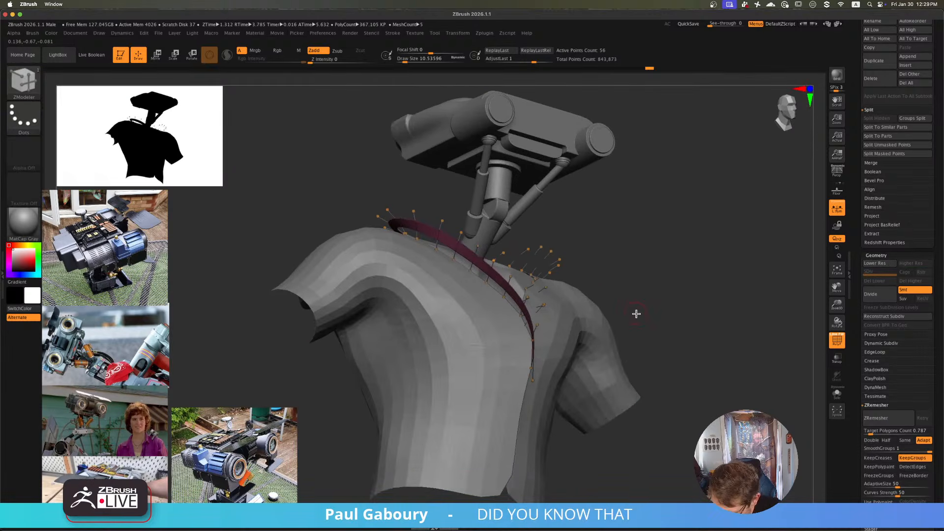
{"action": "left_click", "coordinate": [888, 344]}
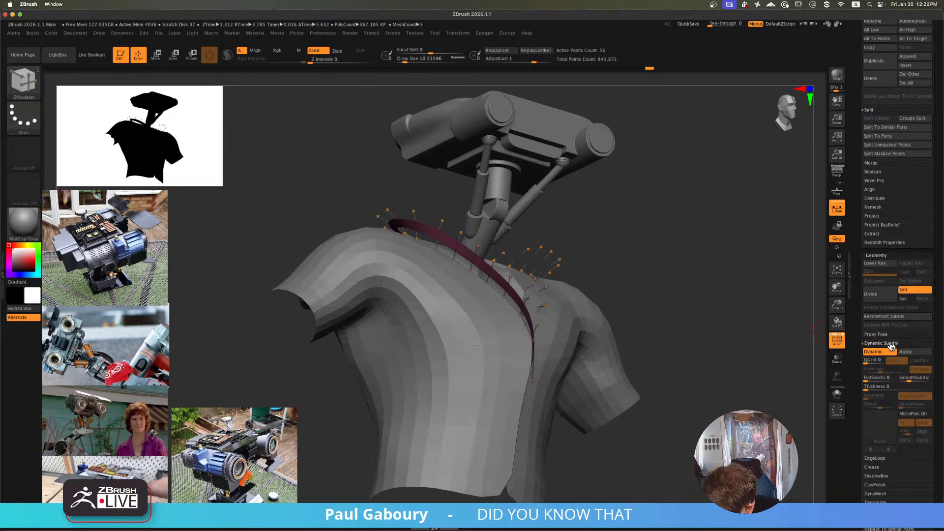
{"action": "left_click", "coordinate": [879, 387]}
{"action": "right_click_drag", "start_coordinate": [797, 376], "coordinate": [714, 379]}
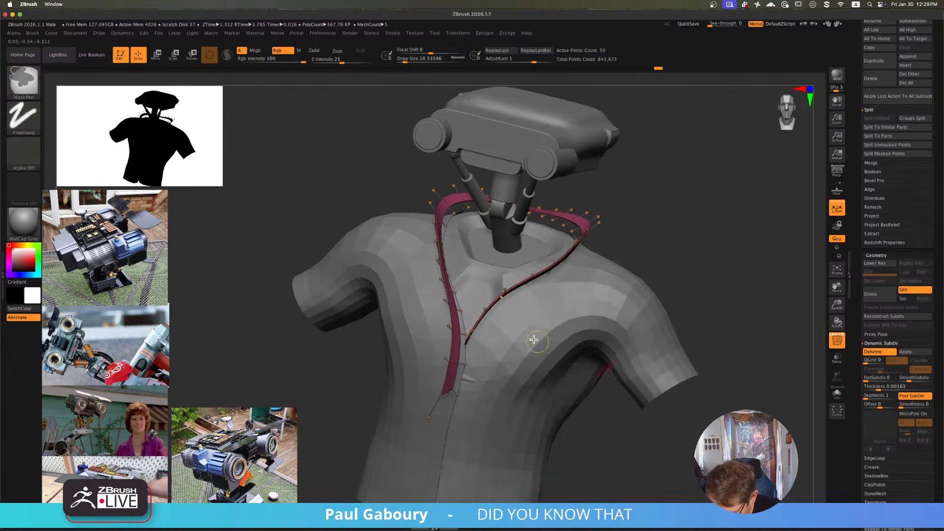
- Lower the Collar's SmoothSubdiv level so it stays faceted, and set its Dynamic Subdiv thickness to 0.00204
{"action": "right_click_drag", "start_coordinate": [509, 325], "coordinate": [533, 330], "text": "ctrl"}
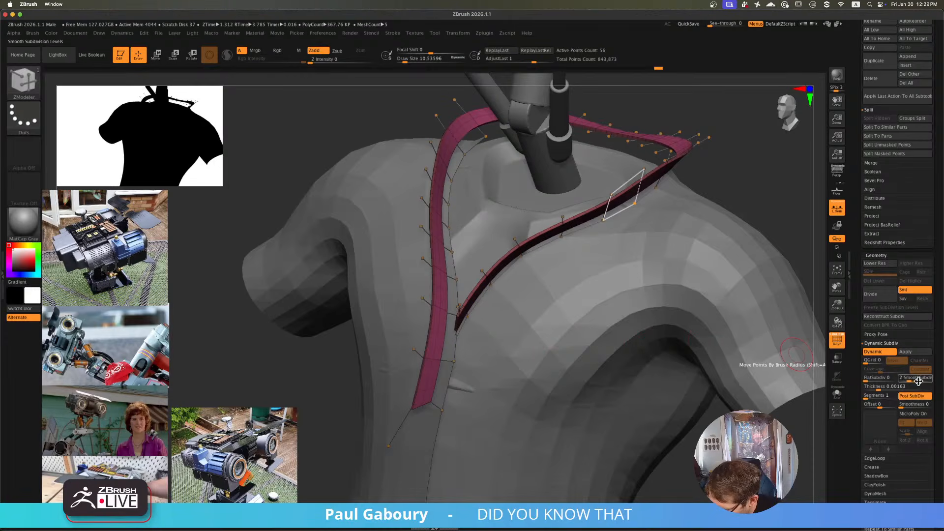
{"action": "left_click_drag", "start_coordinate": [911, 380], "coordinate": [890, 382]}
{"action": "right_click_drag", "start_coordinate": [662, 413], "coordinate": [615, 375], "text": "ctrl"}
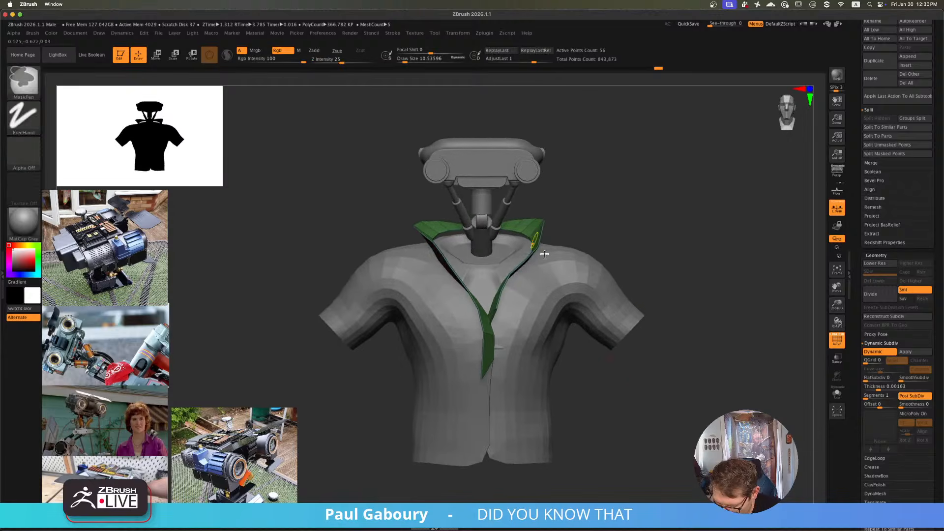
{"action": "right_click_drag", "start_coordinate": [544, 251], "coordinate": [573, 295], "text": "ctrl"}
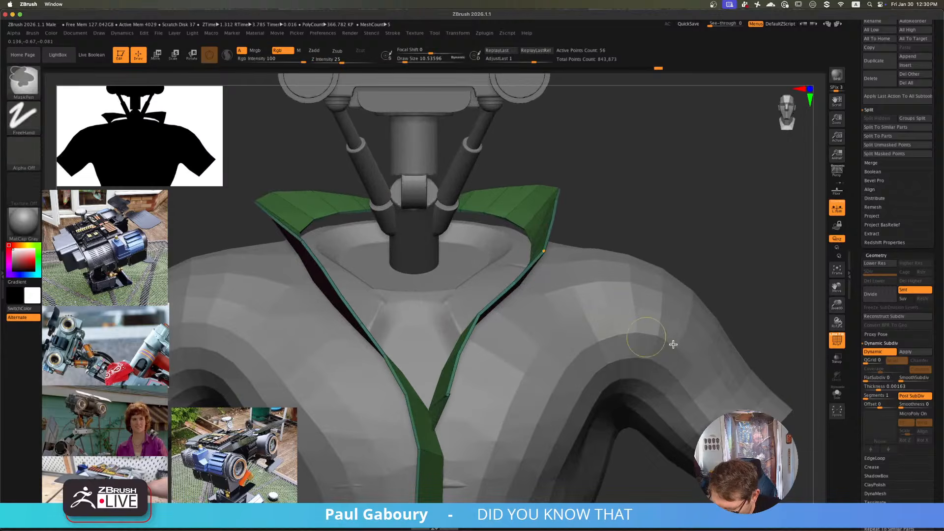
{"action": "left_click_drag", "start_coordinate": [879, 388], "coordinate": [882, 389]}
{"action": "left_click", "coordinate": [880, 388]}
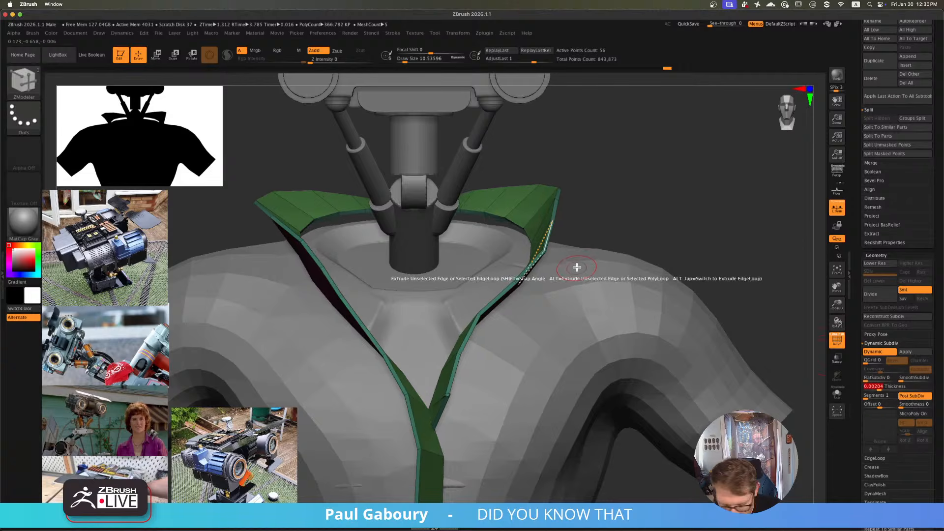
- Raise the upper edge of the collar behind the neck using the Move brush at a draw size of about 44
{"action": "key", "text": "b"}
{"action": "key", "text": "m"}
{"action": "key", "text": "v"}
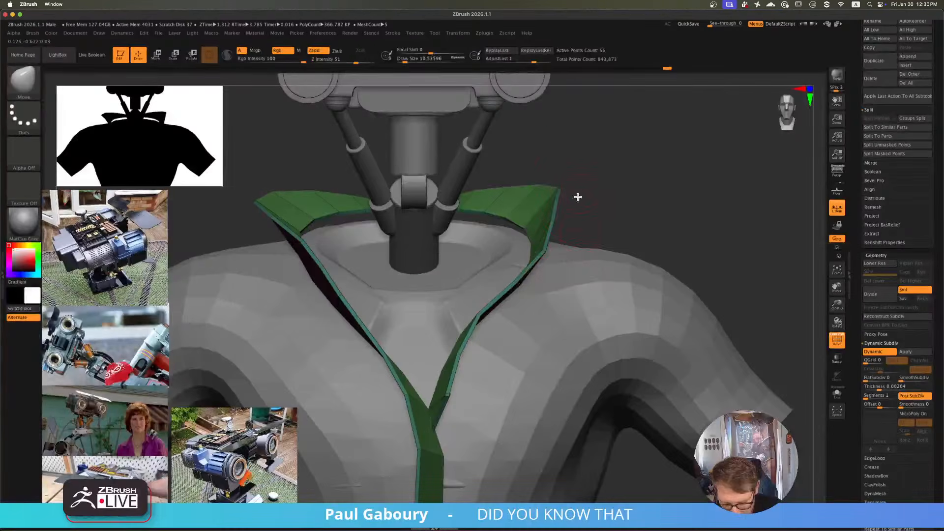
{"action": "key", "text": "s"}
{"action": "left_click", "coordinate": [594, 186]}
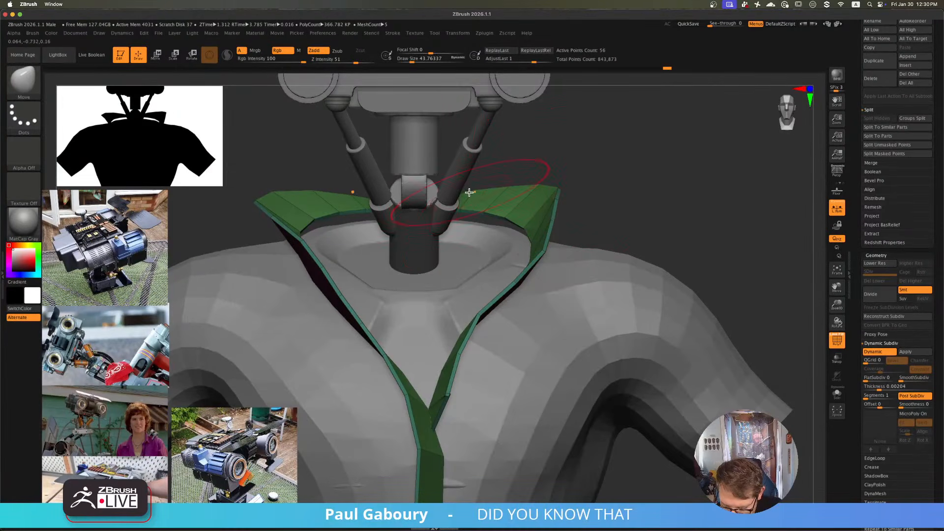
{"action": "left_click_drag", "start_coordinate": [469, 192], "coordinate": [469, 177]}
- Reduce the Move brush to a draw size of about 23 and reshape the collar's side corner and rear upper edge
{"action": "mouse_move", "coordinate": [394, 173]}
{"action": "right_mouse_down"}
{"action": "mouse_move", "coordinate": [533, 259]}
{"action": "mouse_move", "coordinate": [353, 233]}
{"action": "right_mouse_up"}
{"action": "key", "text": "s"}
{"action": "left_click", "coordinate": [362, 234]}
{"action": "mouse_move", "coordinate": [352, 233]}
{"action": "left_mouse_down"}
{"action": "mouse_move", "coordinate": [350, 216]}
{"action": "mouse_move", "coordinate": [265, 227]}
{"action": "left_mouse_up"}
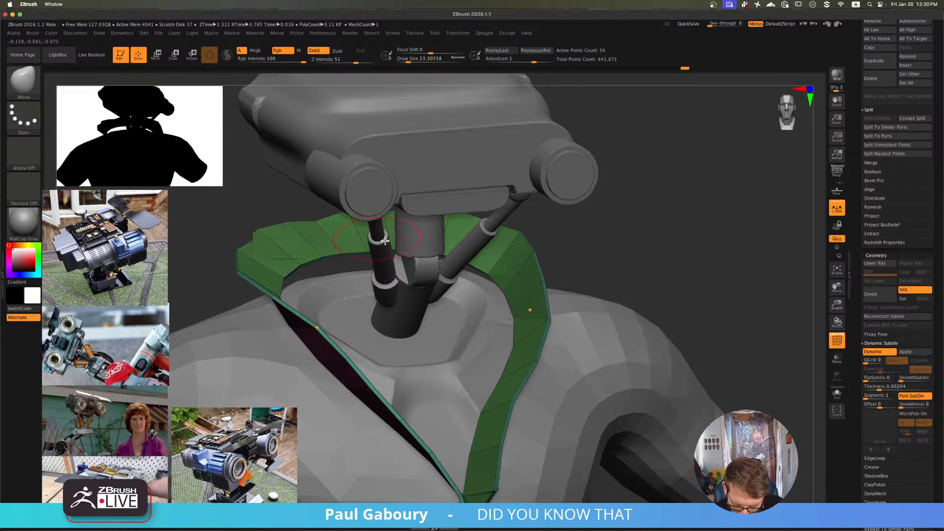
{"action": "right_click_drag", "start_coordinate": [385, 241], "coordinate": [424, 236], "text": "shift"}
{"action": "left_click_drag", "start_coordinate": [433, 228], "coordinate": [429, 215]}
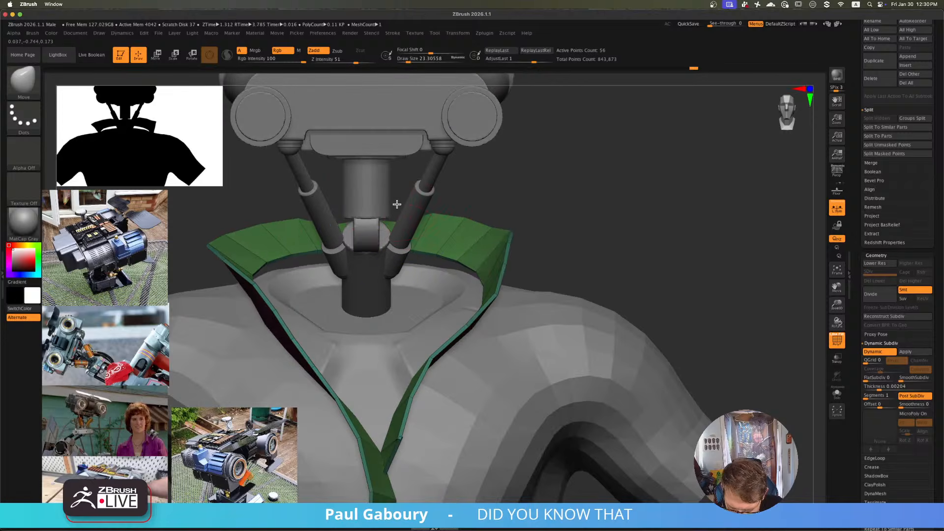
- Make the other subtools transparent with ghosting to pull both sides of the collar outward, and restore the solid display
{"action": "left_click", "coordinate": [840, 362]}
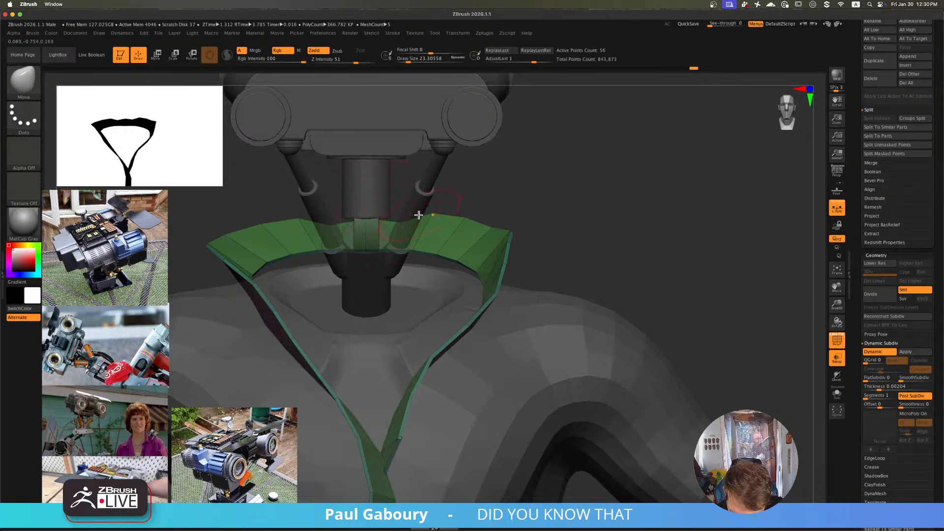
{"action": "mouse_move", "coordinate": [419, 215]}
{"action": "right_mouse_down"}
{"action": "mouse_move", "coordinate": [415, 229]}
{"action": "mouse_move", "coordinate": [401, 219]}
{"action": "right_mouse_up"}
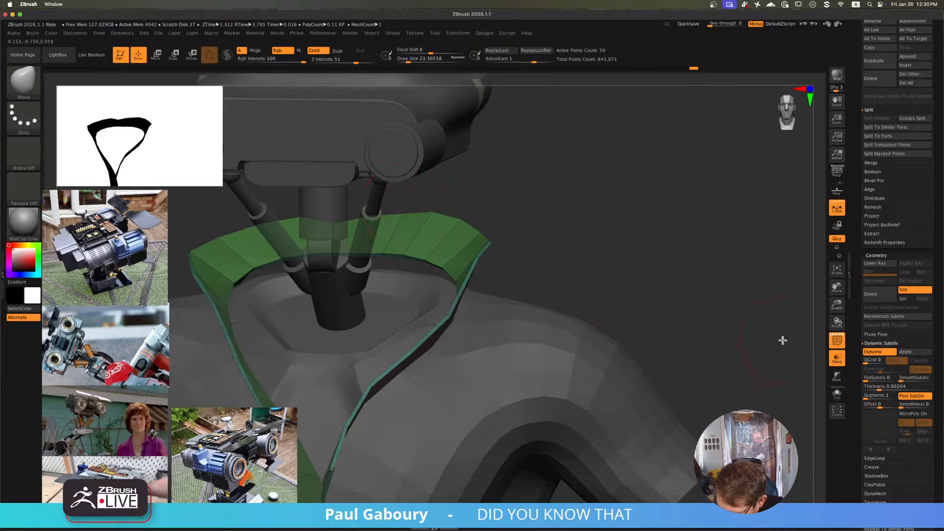
{"action": "left_click", "coordinate": [837, 359]}
{"action": "left_click", "coordinate": [838, 359]}
{"action": "left_click", "coordinate": [837, 376]}
{"action": "right_click_drag", "start_coordinate": [581, 326], "coordinate": [607, 323], "text": "shift"}
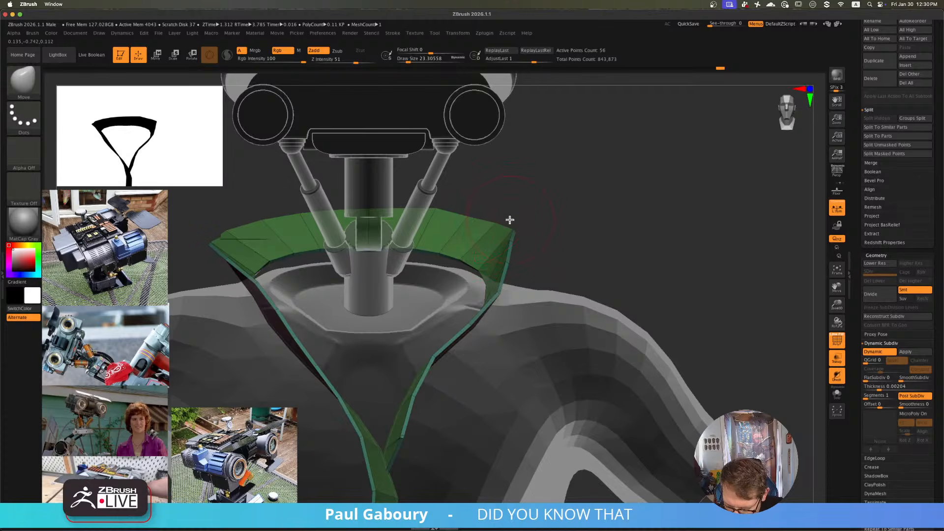
{"action": "scroll", "coordinate": [510, 220], "scroll_direction": "down", "scroll_amount": 3}
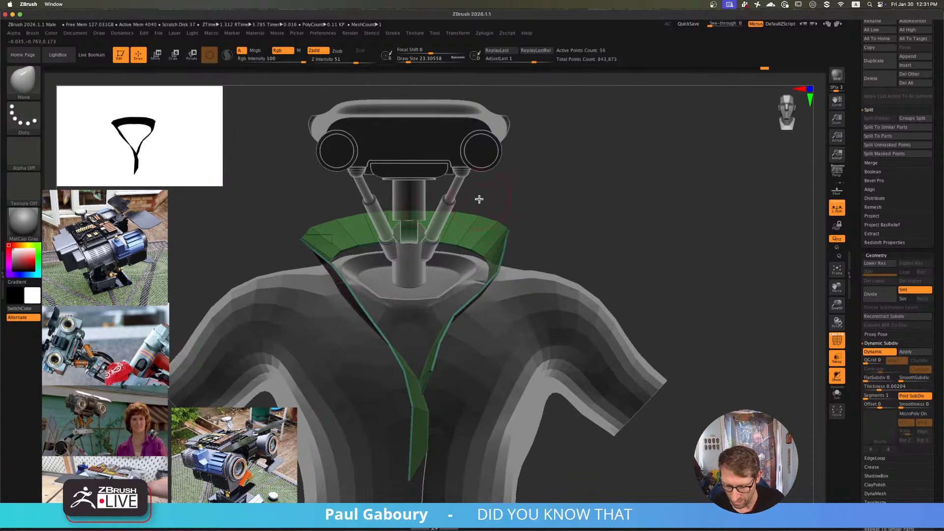
{"action": "left_click_drag", "start_coordinate": [479, 200], "coordinate": [533, 209]}
{"action": "left_click_drag", "start_coordinate": [365, 235], "coordinate": [343, 230]}
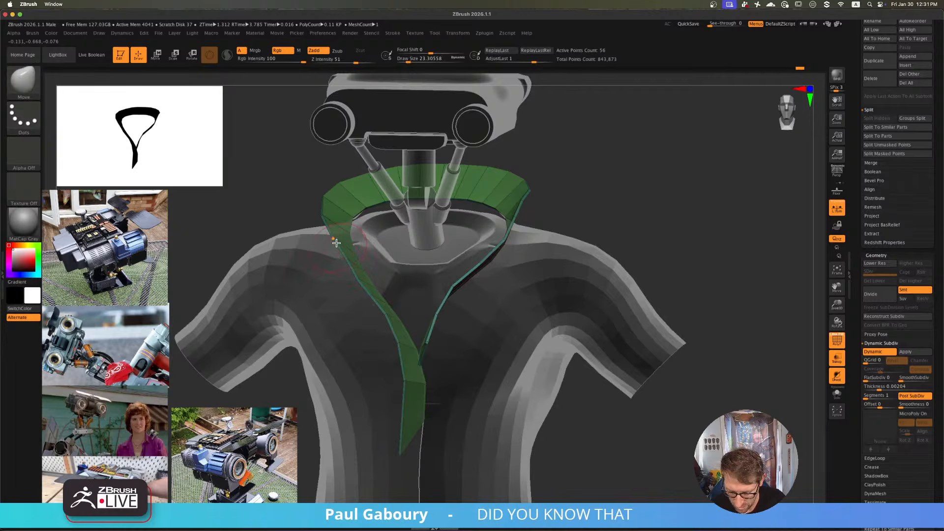
{"action": "left_click", "coordinate": [838, 360]}
- Spread the collar's front lapels open over the chest and lay the lower tip against the jacket with the Move brush
{"action": "right_click_drag", "start_coordinate": [622, 295], "coordinate": [581, 283]}
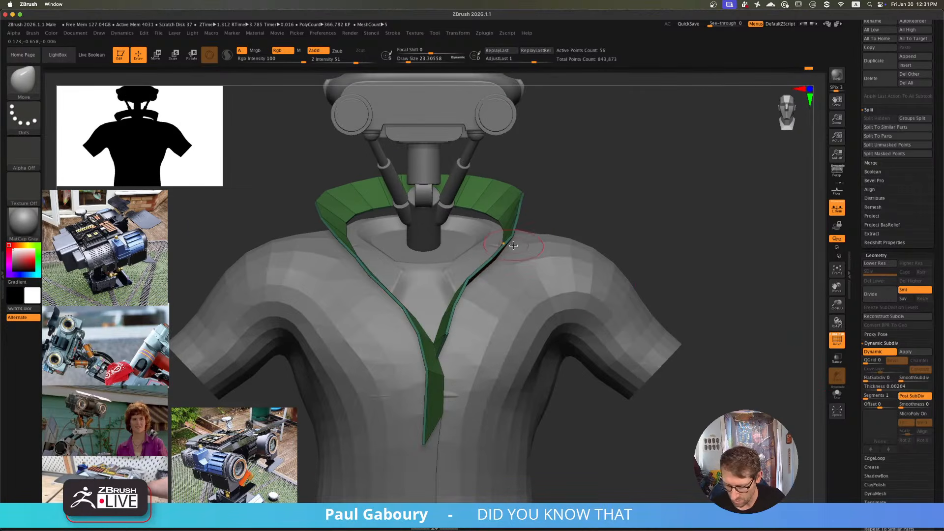
{"action": "right_click_drag", "start_coordinate": [508, 238], "coordinate": [538, 238]}
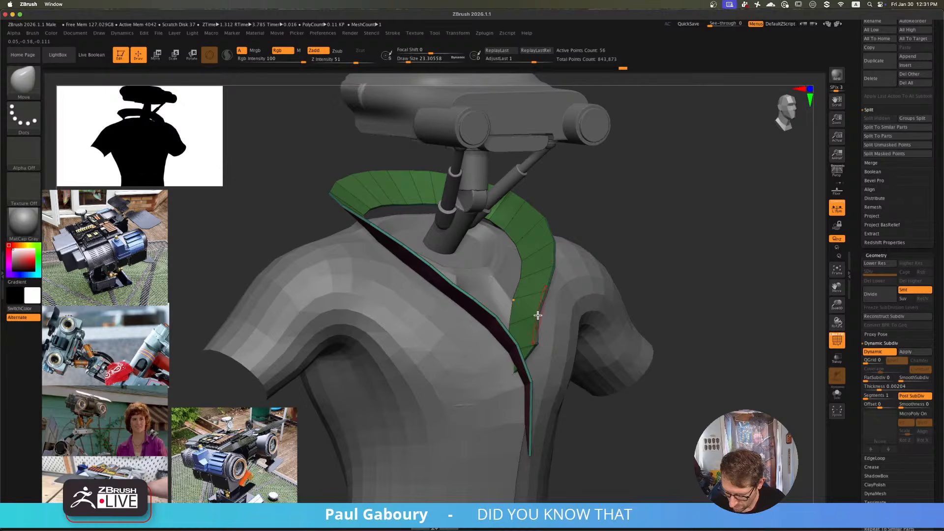
{"action": "right_click_drag", "start_coordinate": [537, 344], "coordinate": [530, 339]}
{"action": "left_click_drag", "start_coordinate": [505, 340], "coordinate": [564, 307]}
{"action": "right_click_drag", "start_coordinate": [565, 276], "coordinate": [609, 264]}
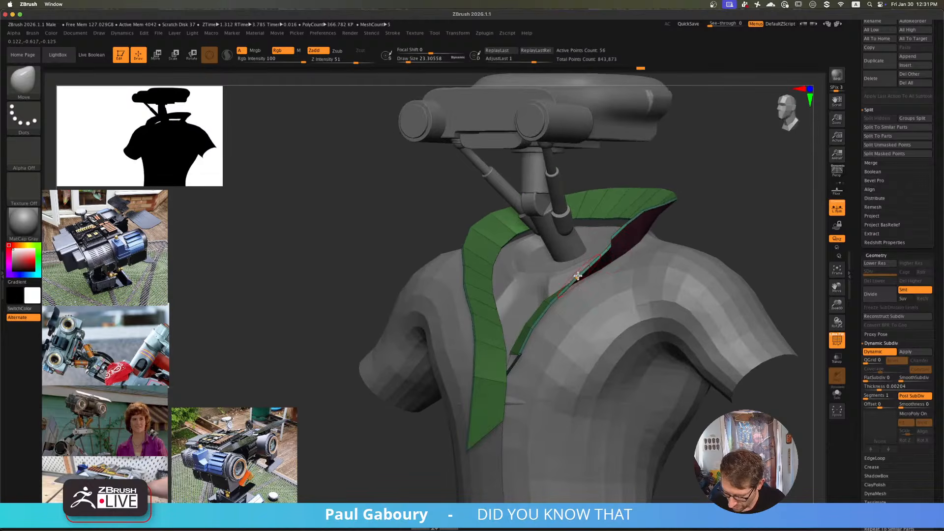
{"action": "right_click_drag", "start_coordinate": [515, 356], "coordinate": [496, 344]}
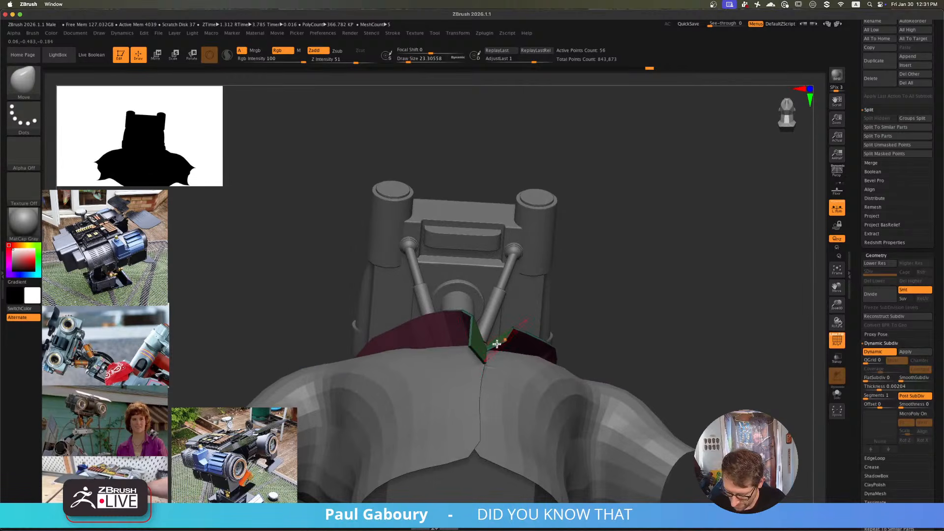
{"action": "left_click_drag", "start_coordinate": [468, 346], "coordinate": [455, 368]}
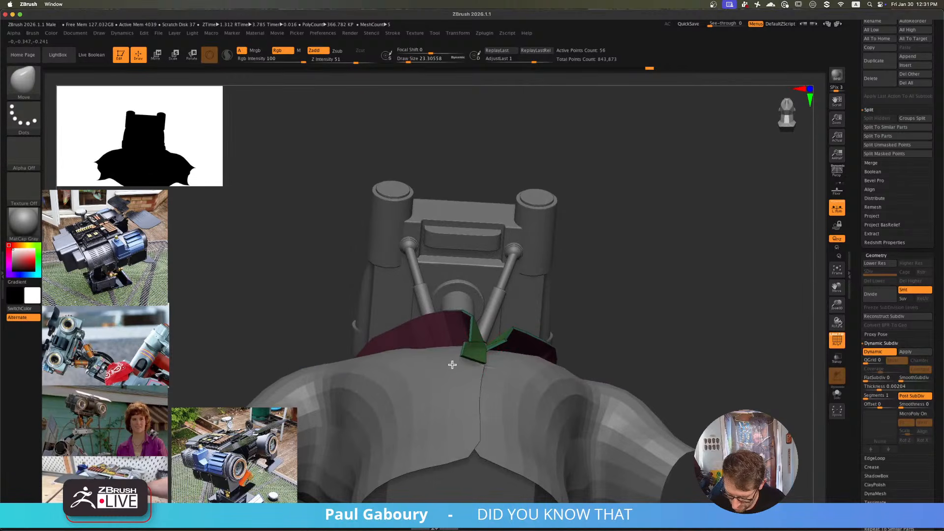
{"action": "right_click_drag", "start_coordinate": [451, 362], "coordinate": [485, 352]}
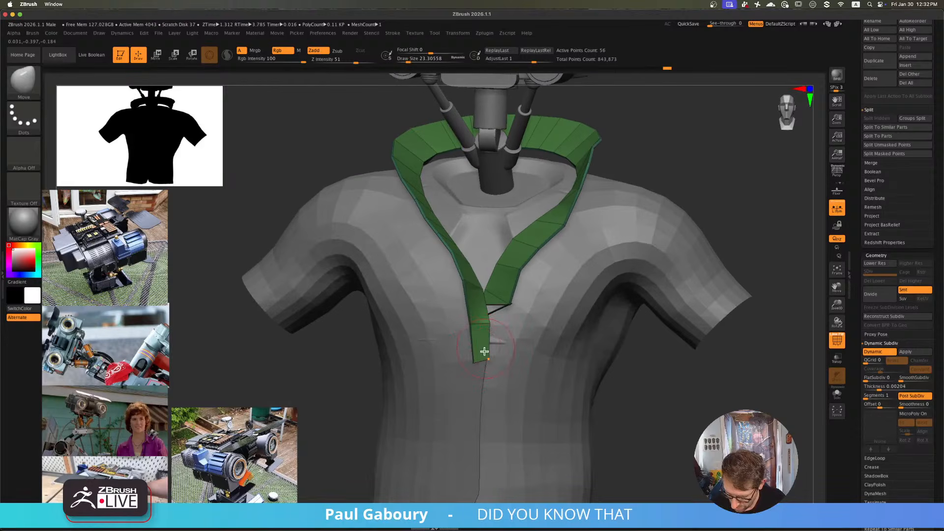
- Reduce the Move brush to a draw size of about 14 and refine the lower lapel tips where they meet
{"action": "key", "text": "s"}
{"action": "left_click", "coordinate": [472, 361]}
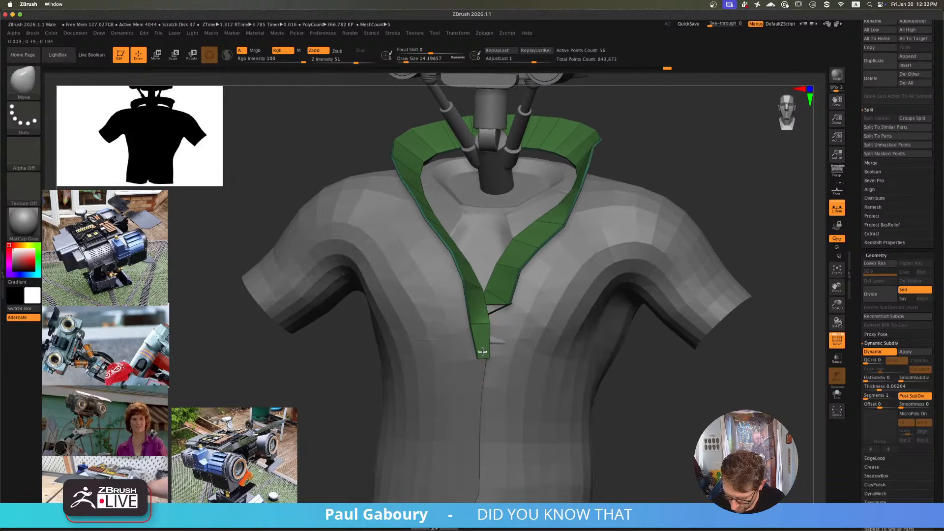
{"action": "right_click_drag", "start_coordinate": [489, 326], "coordinate": [421, 339]}
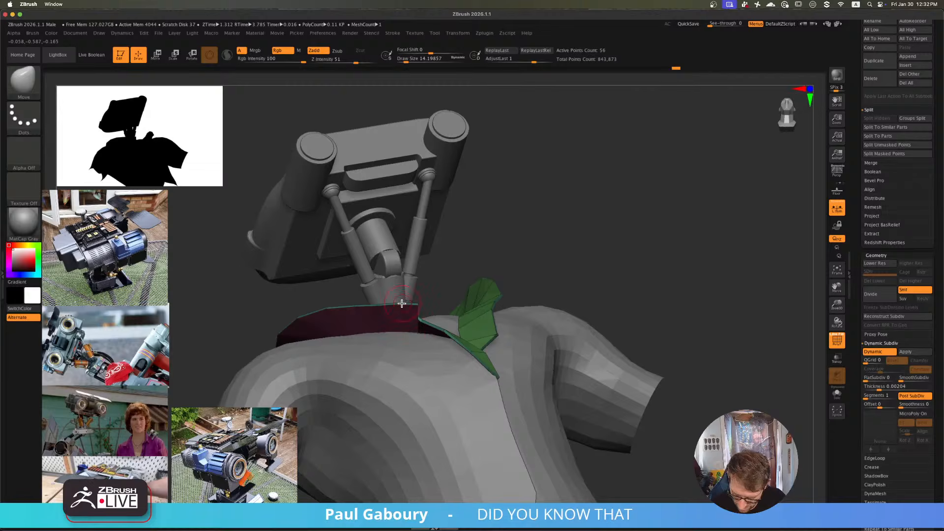
{"action": "mouse_move", "coordinate": [379, 315]}
{"action": "right_mouse_down"}
{"action": "mouse_move", "coordinate": [394, 324]}
{"action": "mouse_move", "coordinate": [348, 309]}
{"action": "mouse_move", "coordinate": [401, 353]}
{"action": "mouse_move", "coordinate": [428, 327]}
{"action": "mouse_move", "coordinate": [424, 358]}
{"action": "mouse_move", "coordinate": [470, 331]}
{"action": "mouse_move", "coordinate": [445, 350]}
{"action": "mouse_move", "coordinate": [427, 347]}
{"action": "right_mouse_up"}
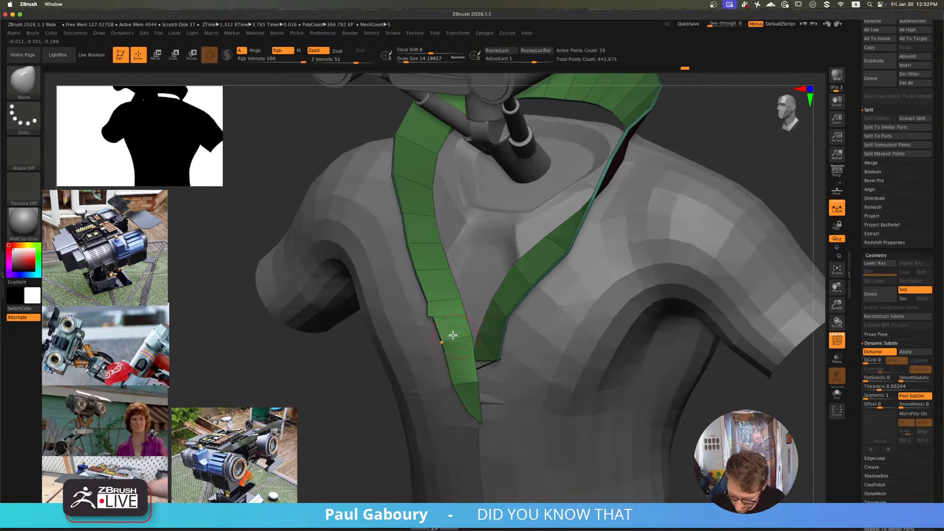
{"action": "right_click_drag", "start_coordinate": [459, 381], "coordinate": [504, 351]}
{"action": "left_click_drag", "start_coordinate": [504, 351], "coordinate": [490, 336]}
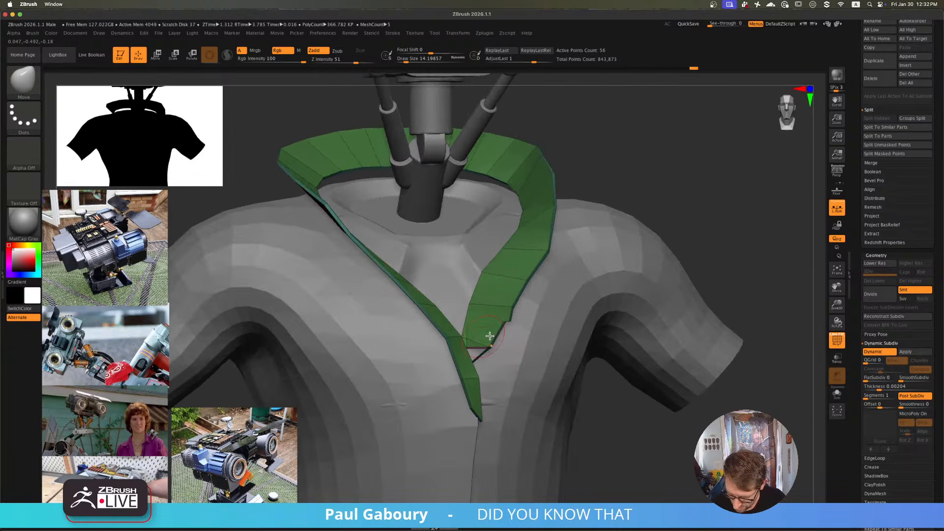
- Solo the Collar, isolate the faces at its lower lapel tip for inspection, and show the whole collar again
{"action": "left_click", "coordinate": [838, 395]}
{"action": "right_click_drag", "start_coordinate": [660, 399], "coordinate": [496, 400], "text": "alt"}
{"action": "left_click_drag", "start_coordinate": [496, 405], "coordinate": [462, 359], "text": "ctrl+shift"}
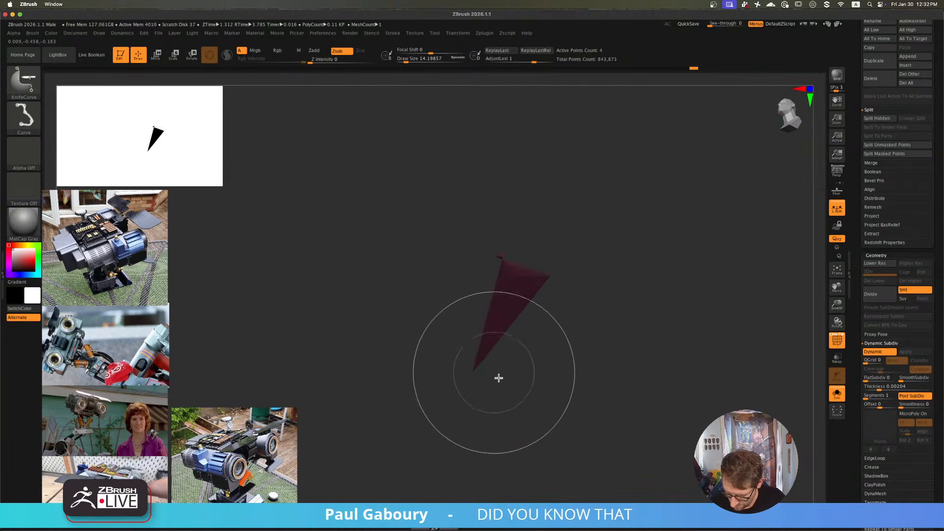
{"action": "left_click", "coordinate": [531, 405], "text": "ctrl+shift"}
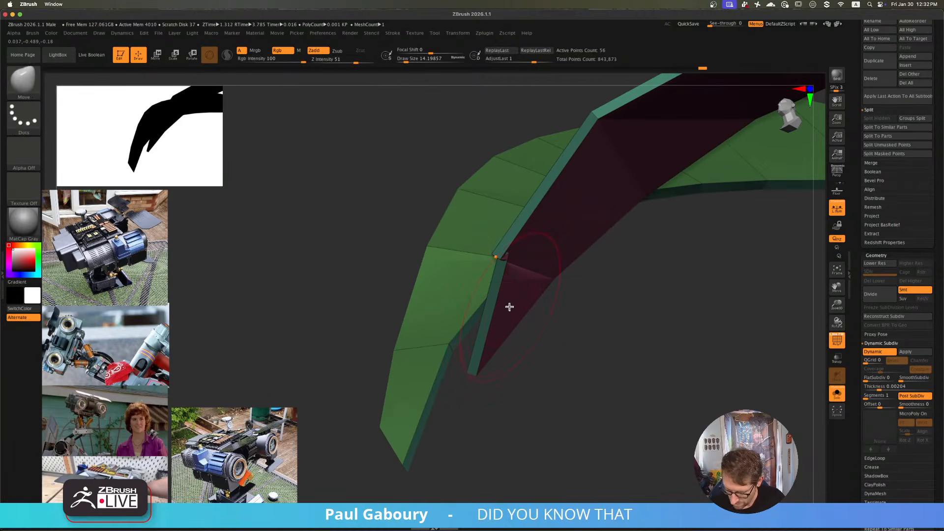
- Activate the ZModeler brush and turn off the Collar's Dynamic Subdiv preview to work on its base polygons
{"action": "key", "text": "b"}
{"action": "key", "text": "z"}
{"action": "key", "text": "m"}
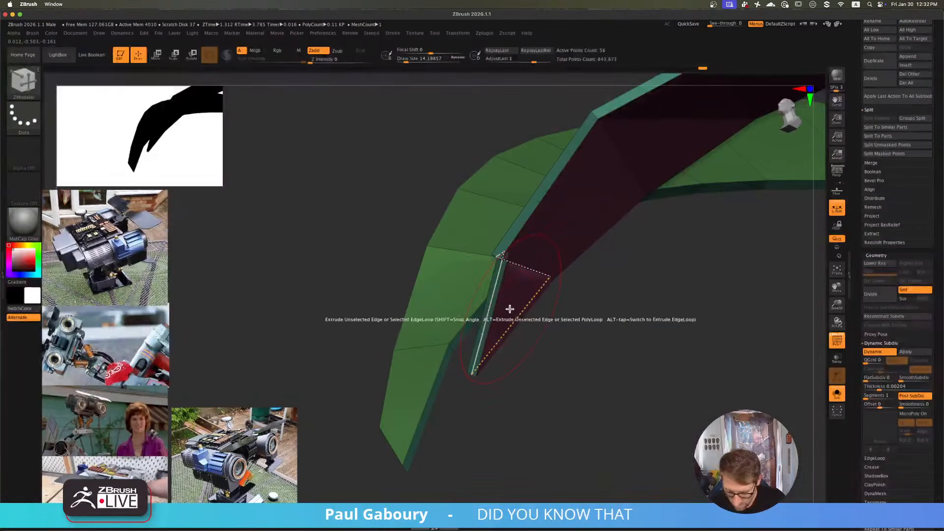
{"action": "key", "text": "shift+d"}
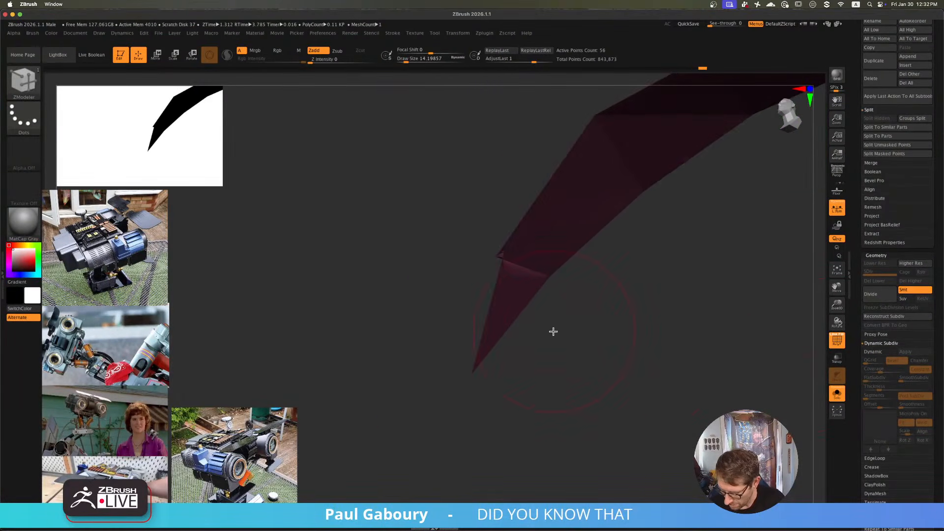
- Turn on double-sided display for the Collar and reduce the draw size to about 2.6
{"action": "right_click_drag", "start_coordinate": [510, 303], "coordinate": [573, 311]}
{"action": "scroll", "coordinate": [929, 325], "scroll_direction": "down", "scroll_amount": 10}
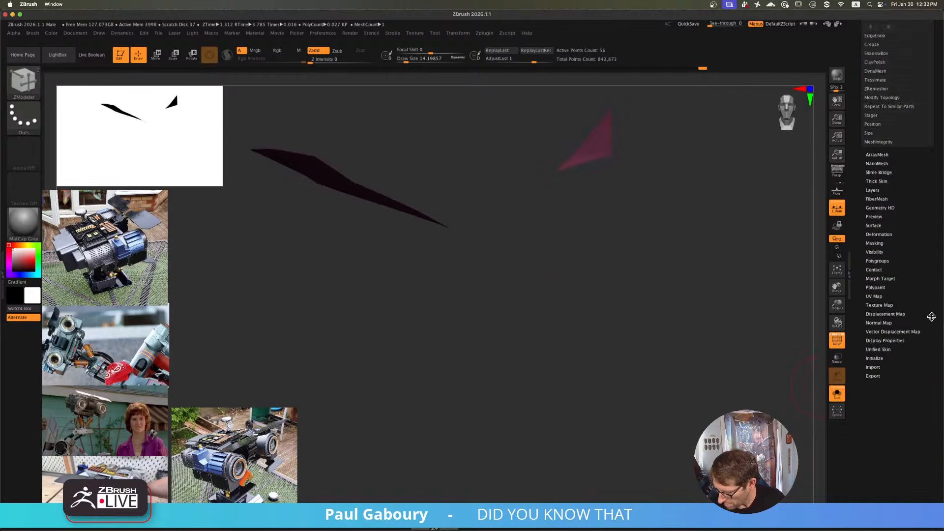
{"action": "left_click", "coordinate": [885, 322]}
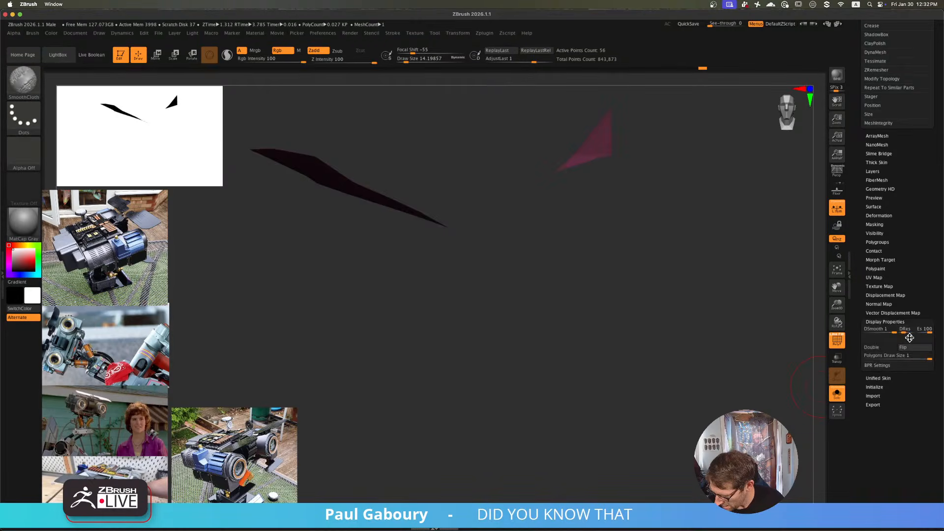
{"action": "left_click", "coordinate": [880, 347]}
{"action": "right_click_drag", "start_coordinate": [565, 296], "coordinate": [540, 341]}
{"action": "key", "text": "s"}
{"action": "left_click_drag", "start_coordinate": [540, 341], "coordinate": [537, 342]}
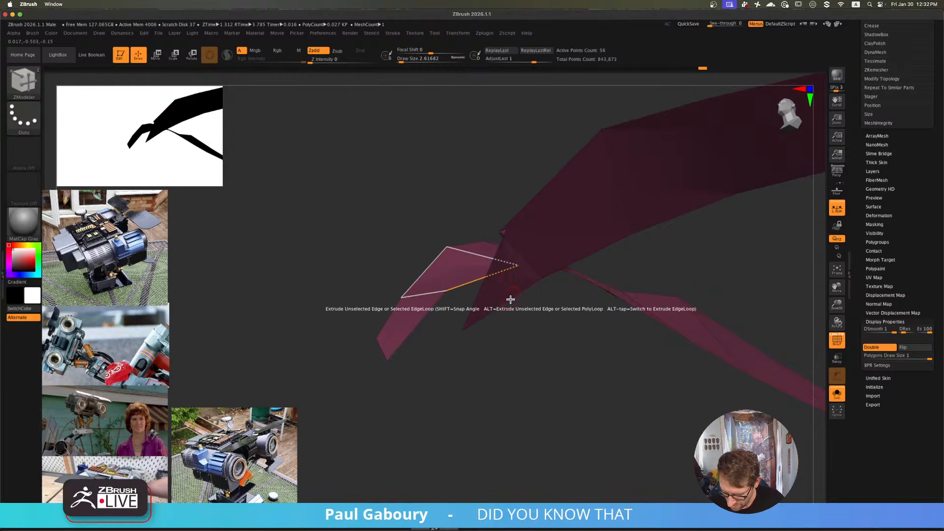
- Hide the bad face at the collar's lower lapel tip and delete the hidden geometry
{"action": "mouse_move", "coordinate": [511, 299]}
{"action": "right_mouse_down"}
{"action": "mouse_move", "coordinate": [529, 326]}
{"action": "mouse_move", "coordinate": [554, 293]}
{"action": "mouse_move", "coordinate": [496, 251]}
{"action": "mouse_move", "coordinate": [473, 274]}
{"action": "mouse_move", "coordinate": [459, 329]}
{"action": "right_mouse_up"}
{"action": "left_click_drag", "start_coordinate": [449, 342], "coordinate": [413, 301], "text": "ctrl+shift"}
{"action": "left_click", "coordinate": [514, 368], "text": "ctrl+shift"}
{"action": "mouse_move", "coordinate": [519, 371]}
{"action": "right_mouse_down"}
{"action": "mouse_move", "coordinate": [541, 367]}
{"action": "mouse_move", "coordinate": [590, 395]}
{"action": "right_mouse_up"}
{"action": "scroll", "coordinate": [924, 264], "scroll_direction": "up", "scroll_amount": 5}
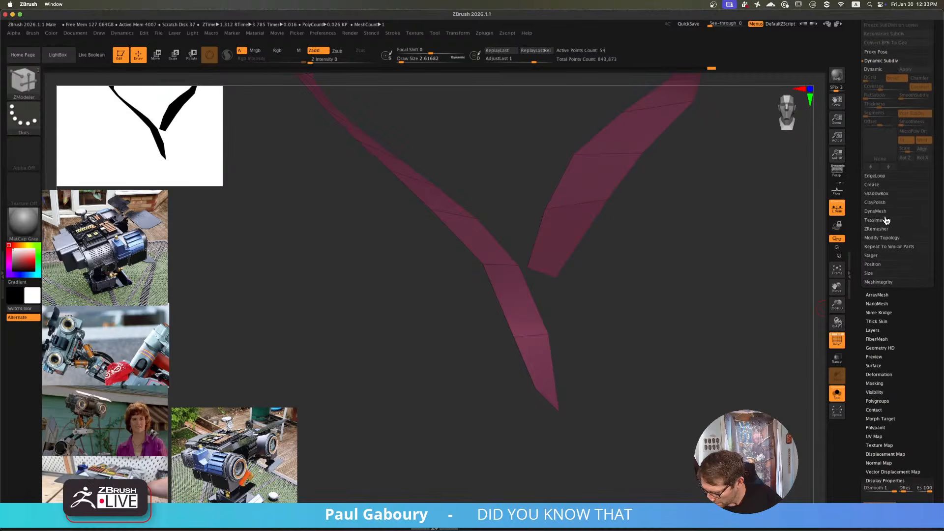
{"action": "left_click", "coordinate": [890, 238]}
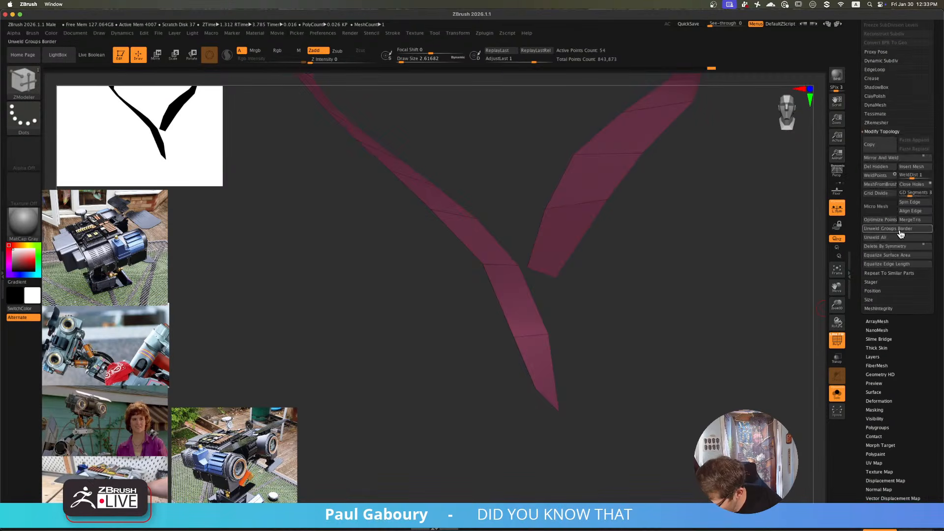
{"action": "left_click", "coordinate": [883, 168]}
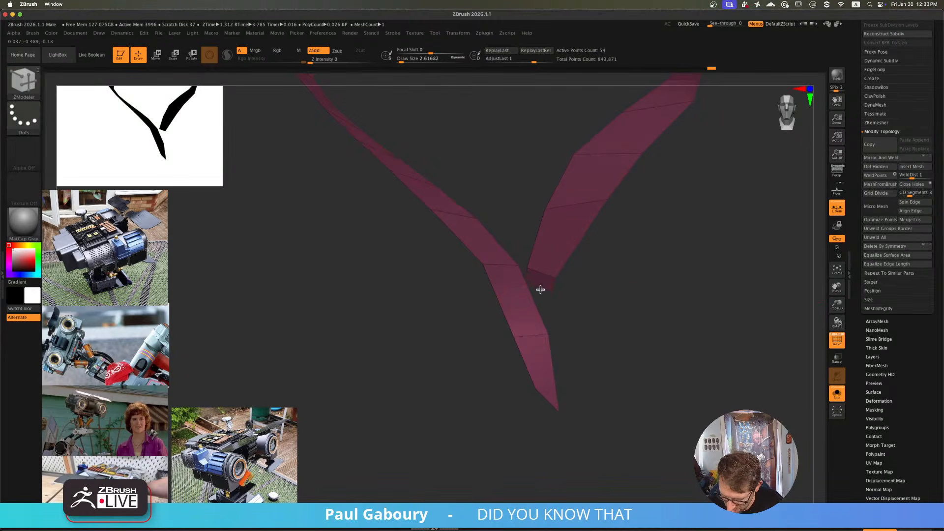
- Extrude the collar's cut lower edge into a new face and taper its tip with ZModeler's Slide point action
{"action": "mouse_move", "coordinate": [591, 321]}
{"action": "left_mouse_down"}
{"action": "mouse_move", "coordinate": [565, 322]}
{"action": "mouse_move", "coordinate": [561, 307]}
{"action": "mouse_move", "coordinate": [567, 323]}
{"action": "mouse_move", "coordinate": [596, 315]}
{"action": "left_mouse_up"}
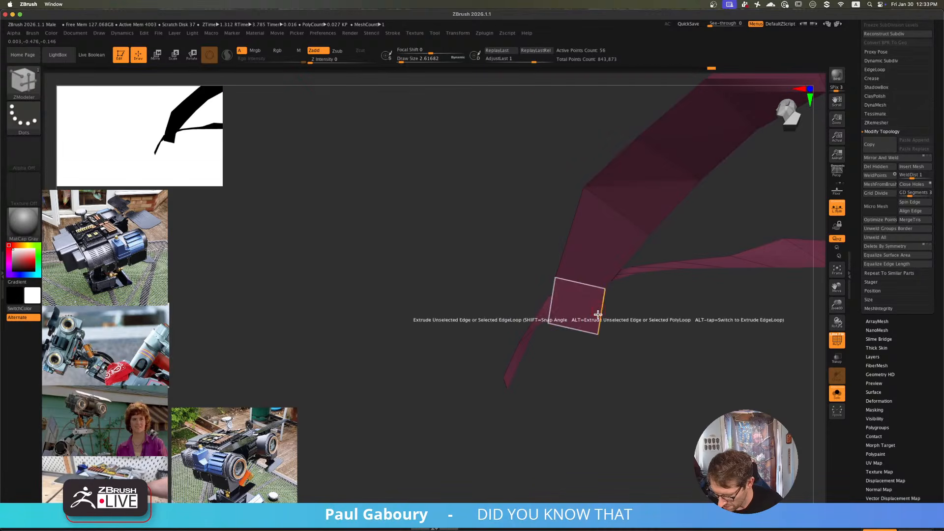
{"action": "key", "text": "space"}
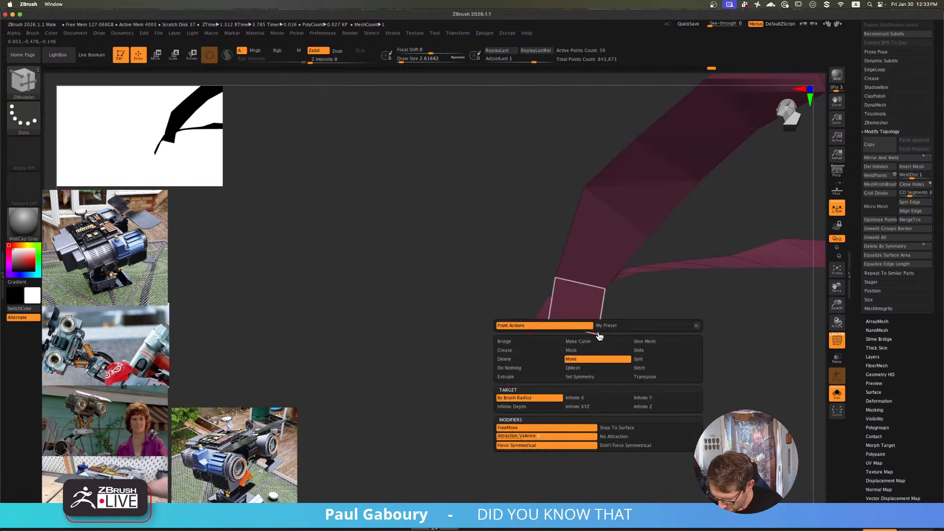
{"action": "left_click", "coordinate": [655, 351]}
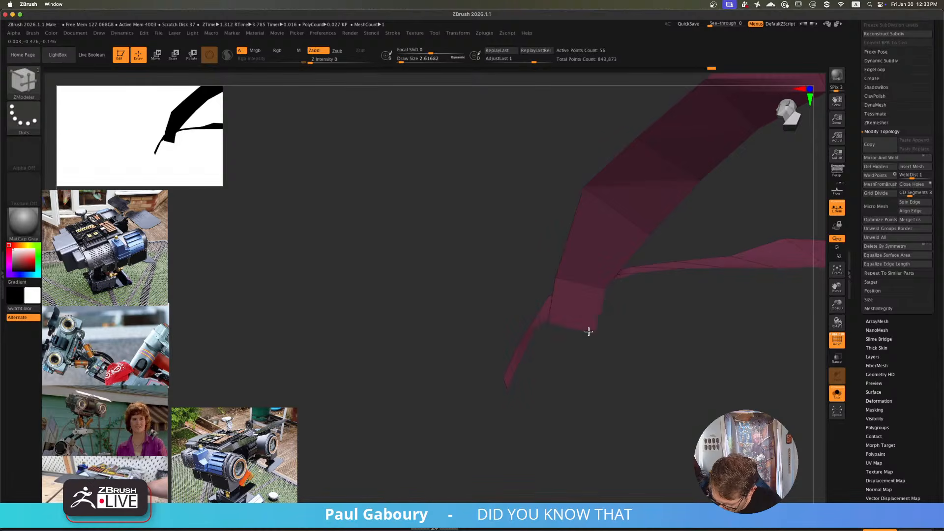
{"action": "left_click_drag", "start_coordinate": [530, 339], "coordinate": [661, 358]}
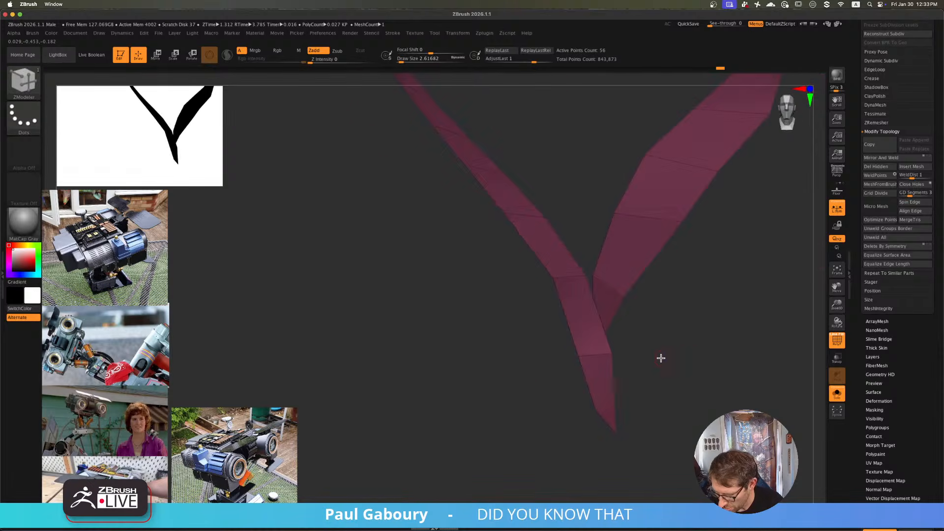
- Show all subtools again and make the Jacket the active subtool
{"action": "left_click", "coordinate": [836, 410]}
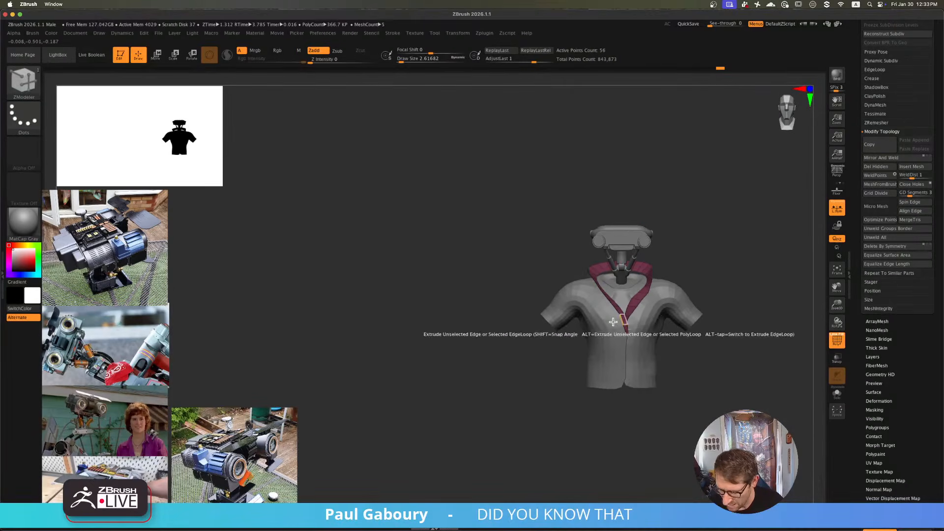
{"action": "right_click_drag", "start_coordinate": [613, 322], "coordinate": [641, 399], "text": "alt"}
{"action": "mouse_move", "coordinate": [534, 296]}
{"action": "right_mouse_down"}
{"action": "mouse_move", "coordinate": [549, 315]}
{"action": "mouse_move", "coordinate": [565, 316]}
{"action": "mouse_move", "coordinate": [605, 282]}
{"action": "mouse_move", "coordinate": [535, 322]}
{"action": "mouse_move", "coordinate": [515, 283]}
{"action": "right_mouse_up"}
{"action": "left_click", "coordinate": [679, 312], "text": "alt"}
{"action": "right_click_drag", "start_coordinate": [668, 297], "coordinate": [602, 248], "text": "ctrl"}
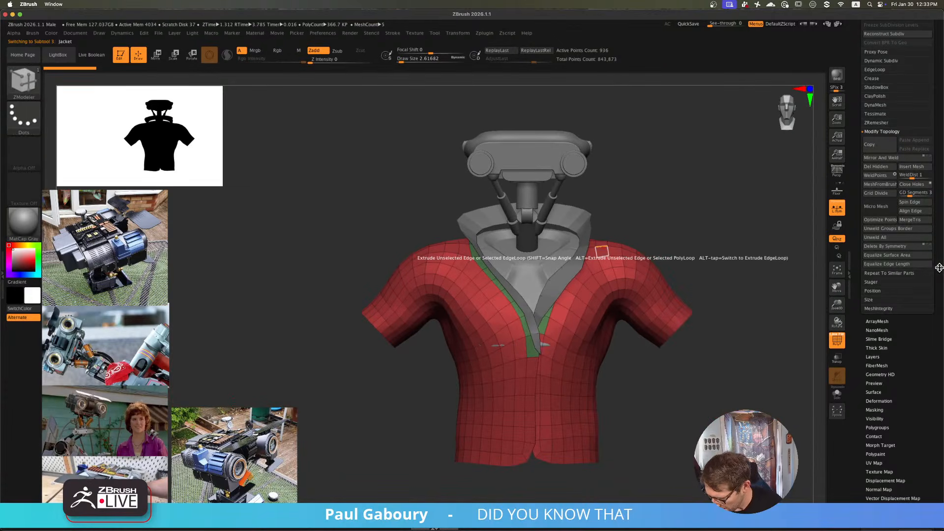
- Enable Dynamic Subdiv on the Jacket with a thickness of about 0.00738, and turn off the wireframe display
{"action": "scroll", "coordinate": [939, 268], "scroll_direction": "up", "scroll_amount": 10}
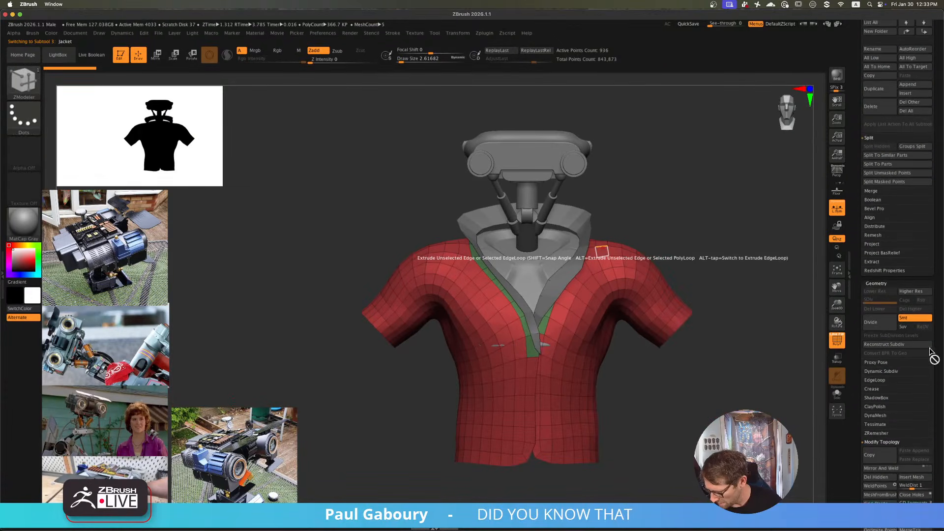
{"action": "left_click", "coordinate": [893, 371]}
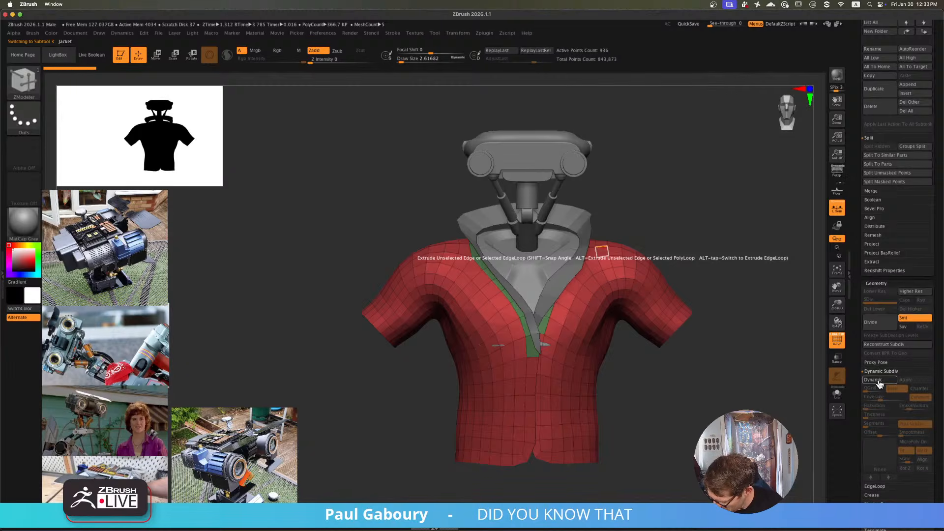
{"action": "left_click", "coordinate": [879, 380]}
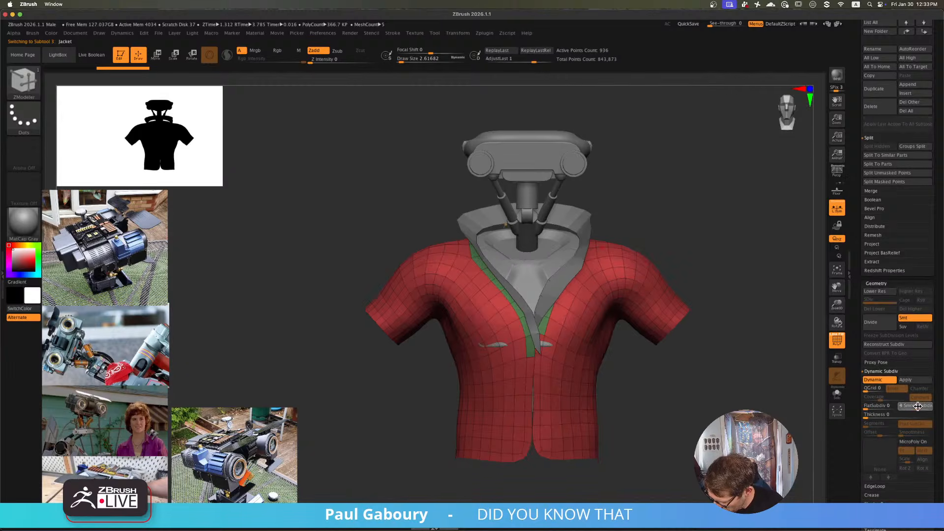
{"action": "left_click", "coordinate": [871, 414]}
{"action": "left_click_drag", "start_coordinate": [872, 416], "coordinate": [885, 415]}
{"action": "key", "text": "shift+f"}
{"action": "right_click_drag", "start_coordinate": [708, 378], "coordinate": [538, 329], "text": "ctrl"}
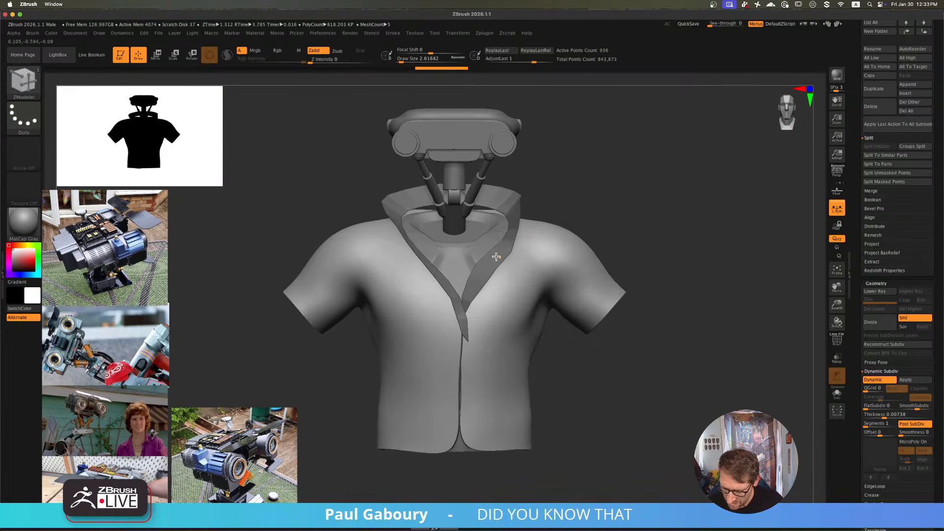
- Make the Collar the active subtool and turn its Dynamic Subdiv thickness preview back on
{"action": "left_click", "coordinate": [497, 257], "text": "alt"}
{"action": "right_click_drag", "start_coordinate": [580, 376], "coordinate": [523, 333]}
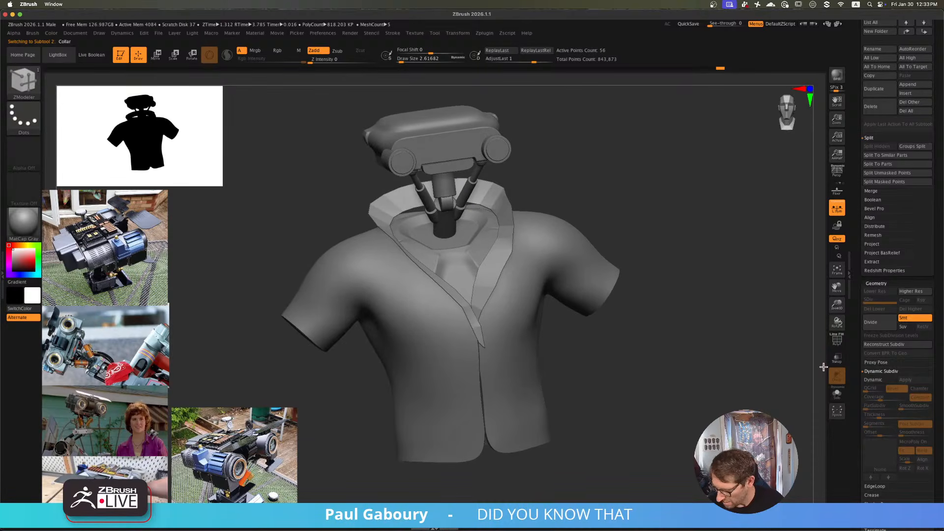
{"action": "left_click", "coordinate": [880, 380]}
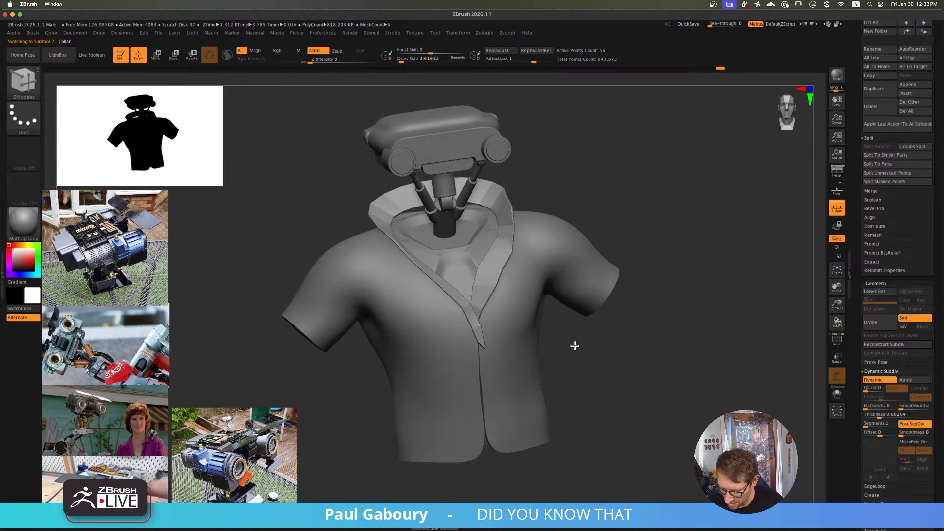
{"action": "right_click_drag", "start_coordinate": [575, 346], "coordinate": [571, 351], "text": "shift"}
{"action": "right_click_drag", "start_coordinate": [508, 268], "coordinate": [539, 316], "text": "ctrl"}
{"action": "right_click_drag", "start_coordinate": [474, 257], "coordinate": [499, 291], "text": "ctrl"}
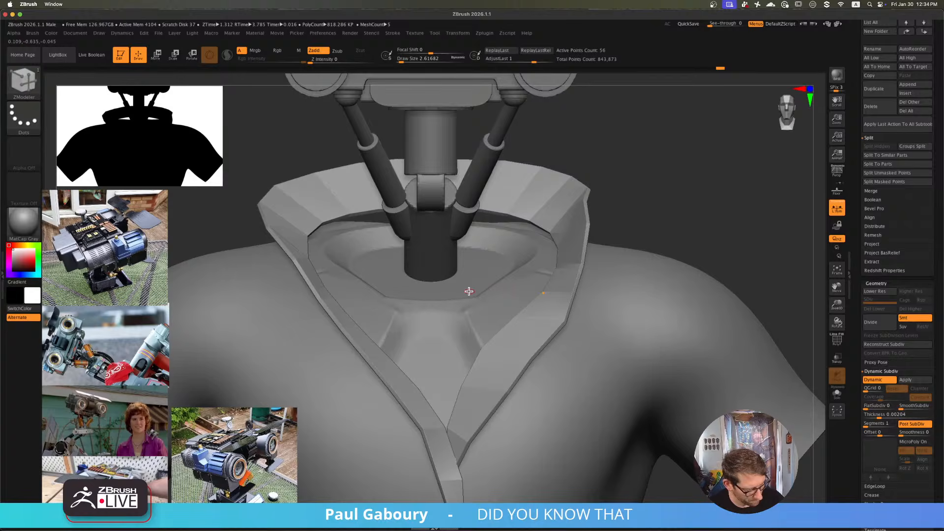
- Ghost the other subtools and adjust the collar's inner neckline edge around the neck with the Move brush
{"action": "key", "text": "b"}
{"action": "key", "text": "m"}
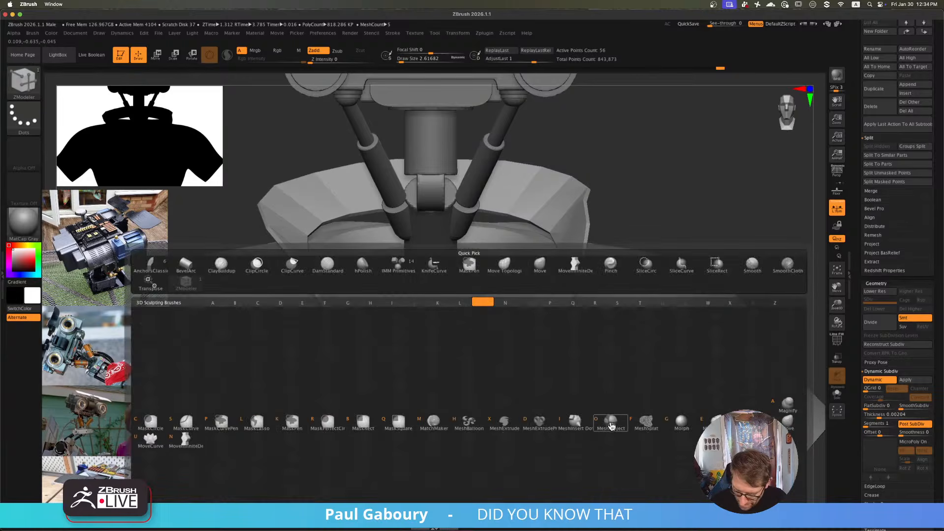
{"action": "left_click", "coordinate": [638, 426]}
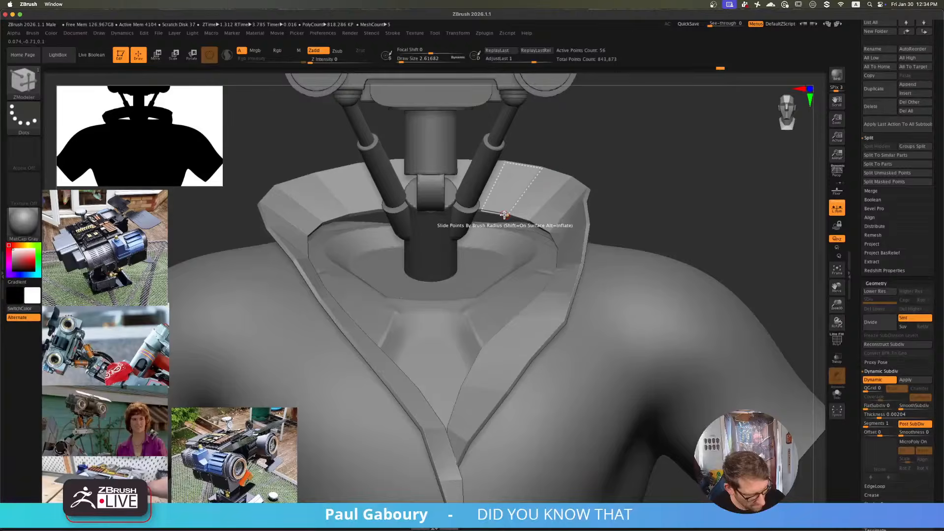
{"action": "key", "text": "b"}
{"action": "key", "text": "m"}
{"action": "key", "text": "v"}
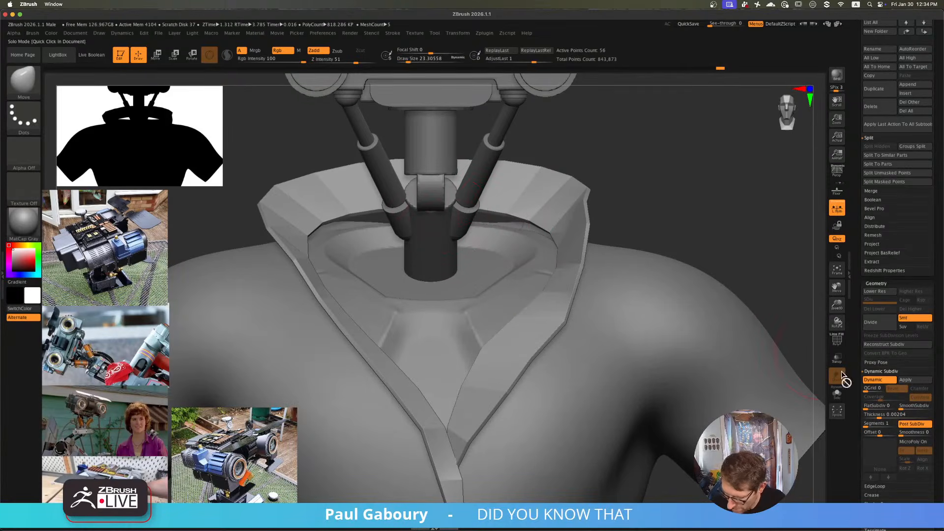
{"action": "left_click", "coordinate": [838, 395]}
{"action": "left_click", "coordinate": [838, 395]}
{"action": "left_click", "coordinate": [842, 361]}
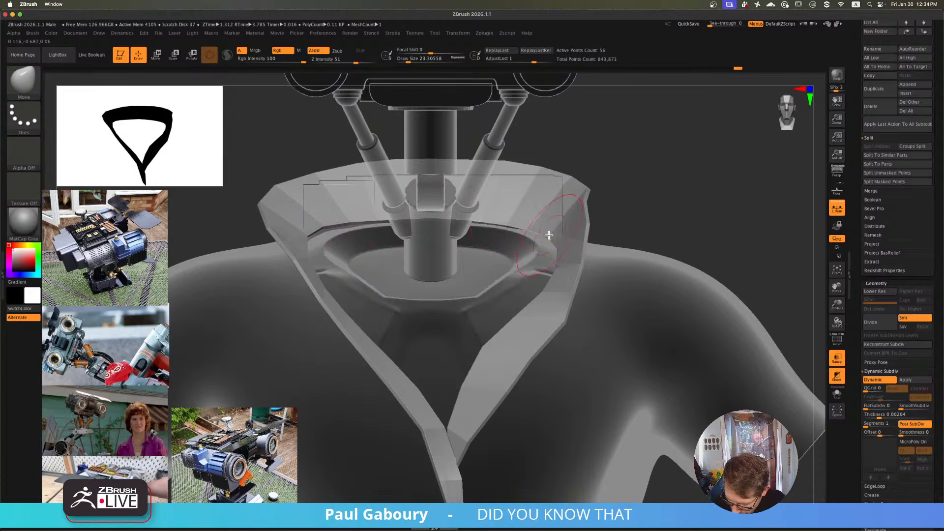
{"action": "right_click_drag", "start_coordinate": [550, 238], "coordinate": [575, 256]}
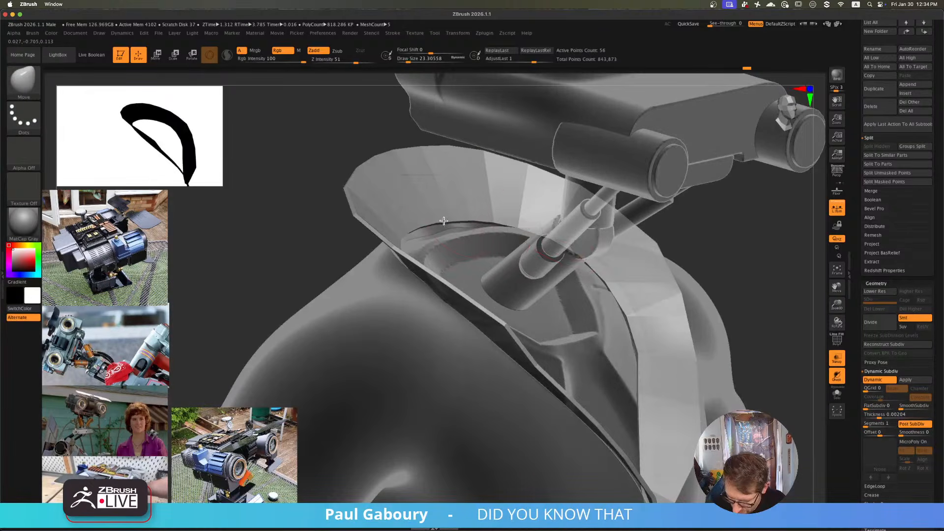
{"action": "mouse_move", "coordinate": [444, 220]}
{"action": "right_mouse_down"}
{"action": "mouse_move", "coordinate": [460, 211]}
{"action": "mouse_move", "coordinate": [454, 224]}
{"action": "mouse_move", "coordinate": [431, 226]}
{"action": "right_mouse_up"}
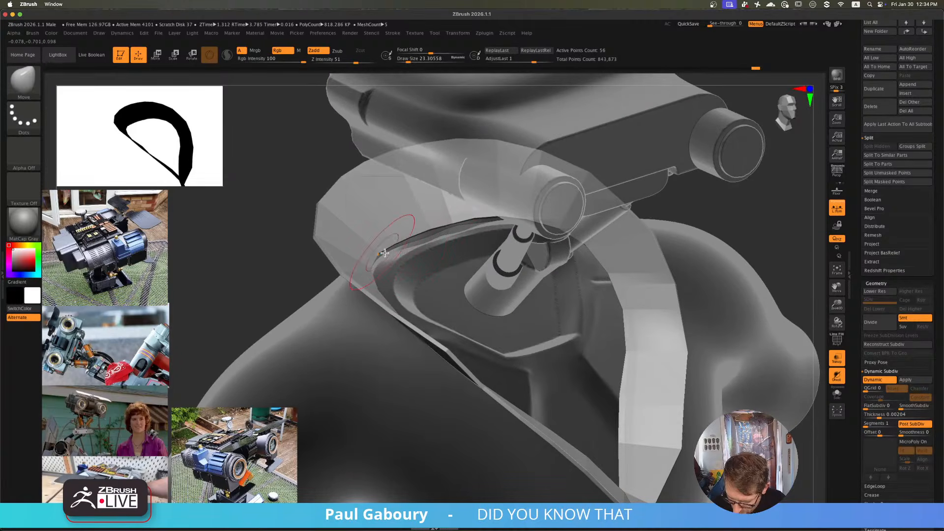
- Restore the solid display and refine the collar's back inner edge against the jacket neckline
{"action": "left_click", "coordinate": [837, 357]}
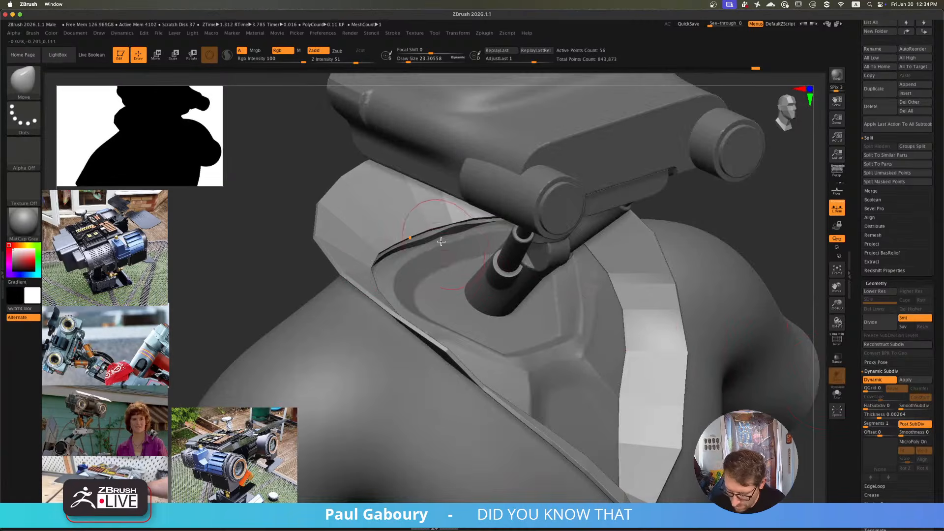
{"action": "mouse_move", "coordinate": [441, 241]}
{"action": "right_mouse_down"}
{"action": "mouse_move", "coordinate": [449, 259]}
{"action": "mouse_move", "coordinate": [442, 252]}
{"action": "mouse_move", "coordinate": [457, 253]}
{"action": "mouse_move", "coordinate": [442, 258]}
{"action": "mouse_move", "coordinate": [429, 230]}
{"action": "right_mouse_up"}
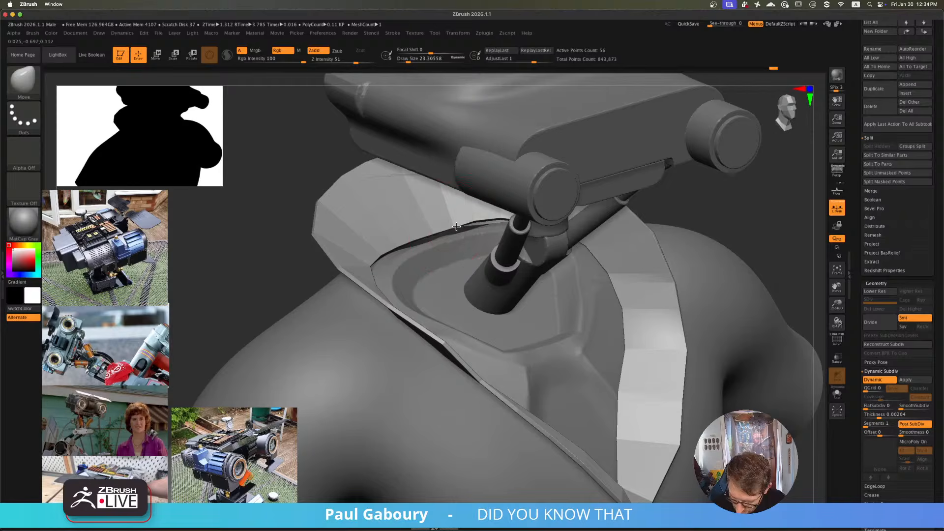
{"action": "right_click_drag", "start_coordinate": [507, 229], "coordinate": [529, 229]}
{"action": "mouse_move", "coordinate": [565, 280]}
{"action": "right_mouse_down", "text": "ctrl"}
{"action": "mouse_move", "coordinate": [572, 317]}
{"action": "mouse_move", "coordinate": [520, 304]}
{"action": "mouse_move", "coordinate": [481, 254]}
{"action": "mouse_move", "coordinate": [552, 298]}
{"action": "right_mouse_up", "text": "ctrl"}
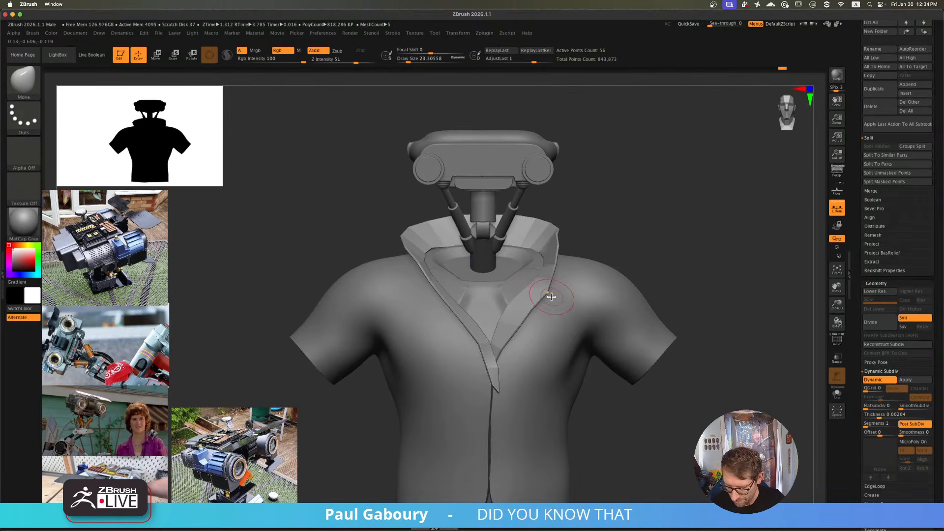
- Ghost the other subtools and pull the collar's upper side corner outward with the Move brush at a draw size of about 20
{"action": "right_click_drag", "start_coordinate": [551, 227], "coordinate": [607, 223], "text": "ctrl"}
{"action": "key", "text": "s"}
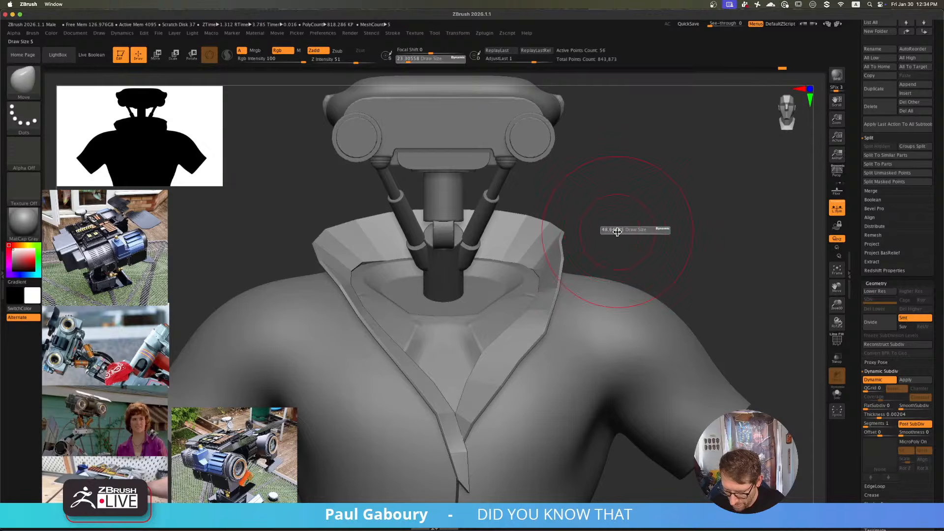
{"action": "left_click", "coordinate": [615, 231]}
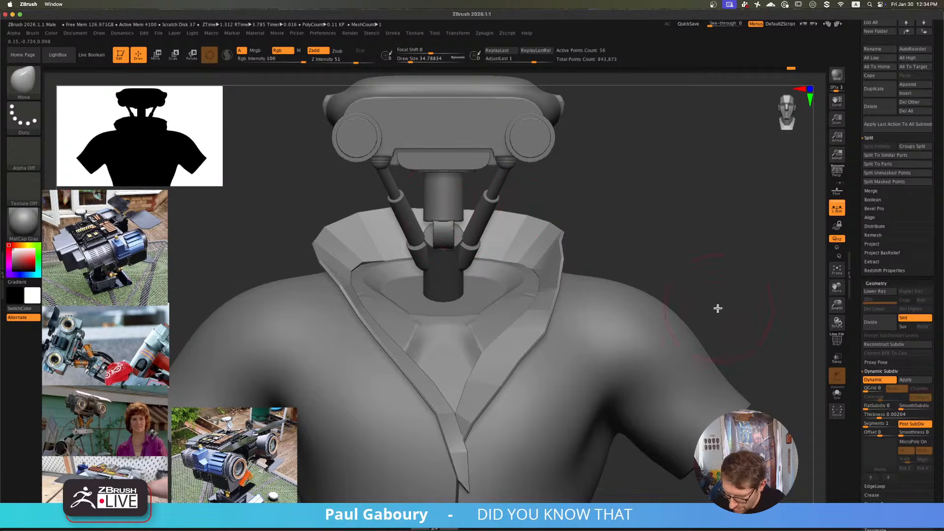
{"action": "left_click", "coordinate": [837, 359]}
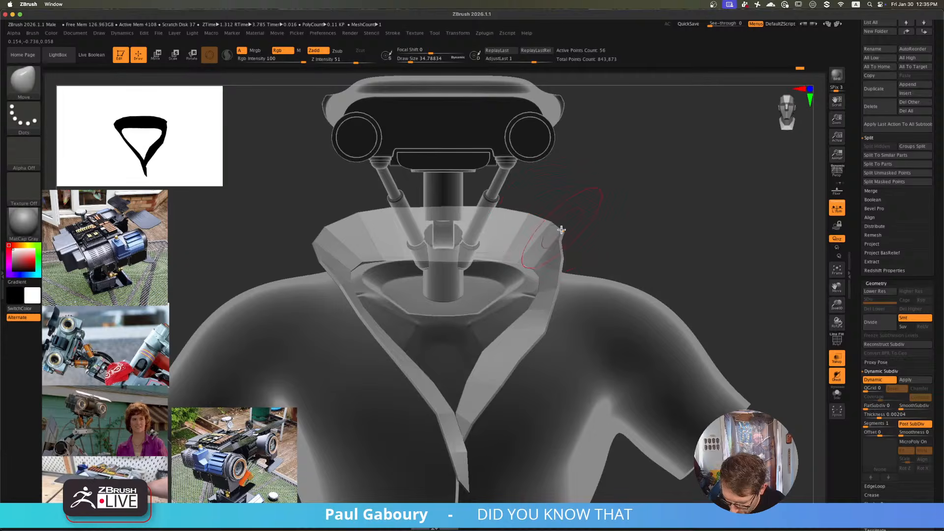
{"action": "key", "text": "s"}
{"action": "left_click_drag", "start_coordinate": [566, 242], "coordinate": [559, 242]}
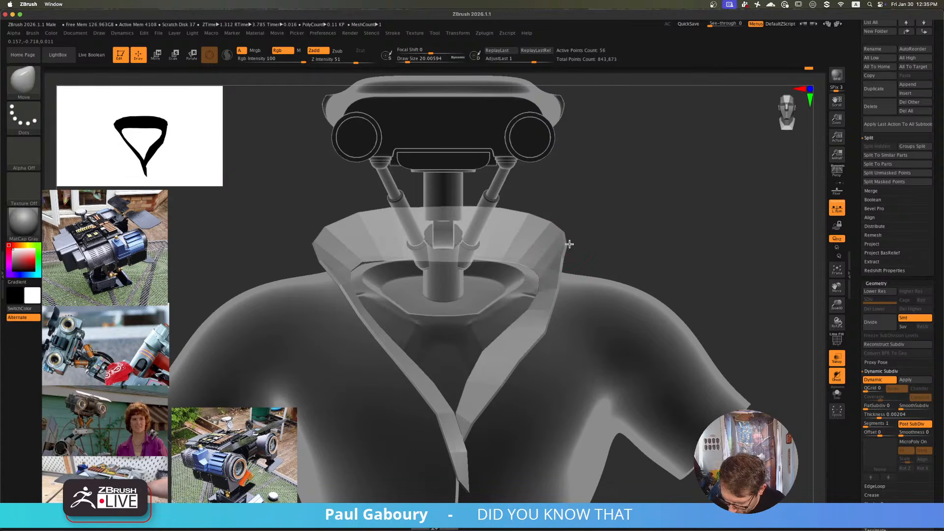
{"action": "left_click_drag", "start_coordinate": [562, 266], "coordinate": [575, 251]}
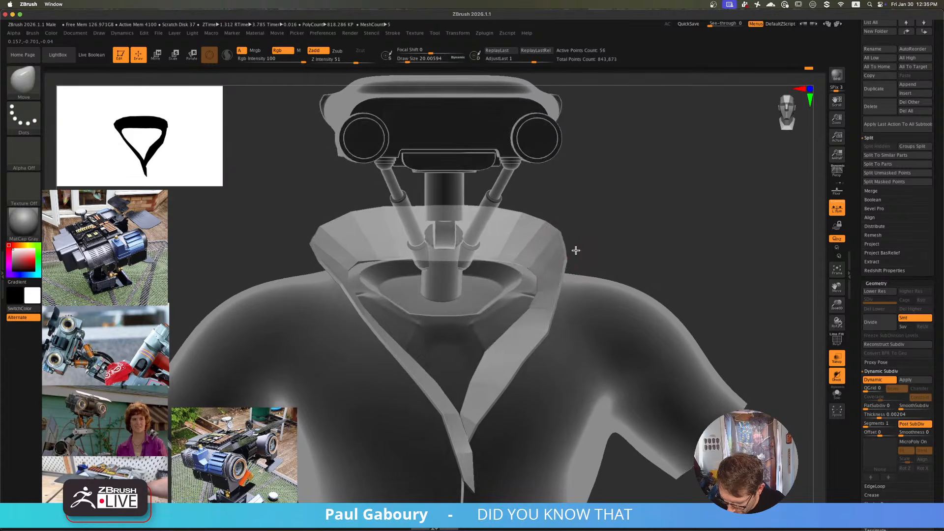
- Turn off the ghosted display of the other subtools and check the collar's fit against the solid jacket from the front
{"action": "right_click", "coordinate": [565, 273]}
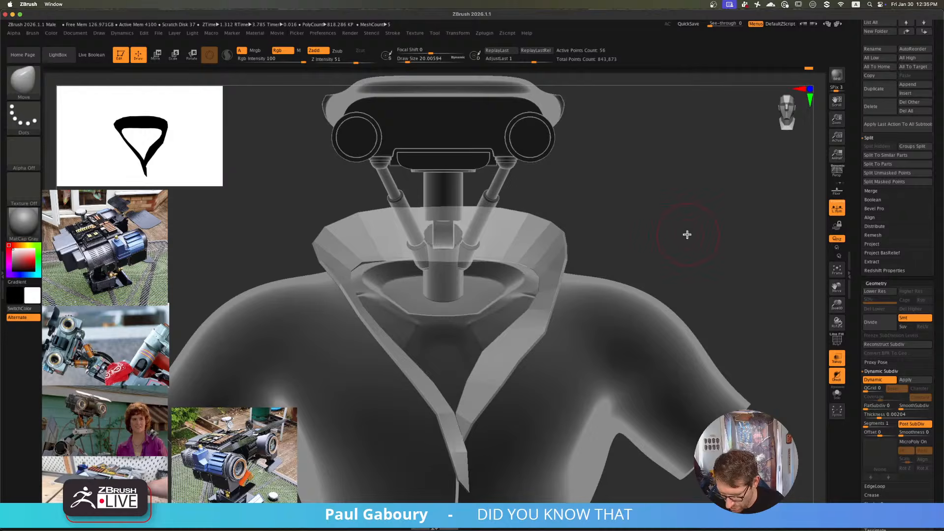
{"action": "left_click", "coordinate": [838, 360]}
{"action": "right_click_drag", "start_coordinate": [750, 350], "coordinate": [660, 341], "text": "ctrl"}
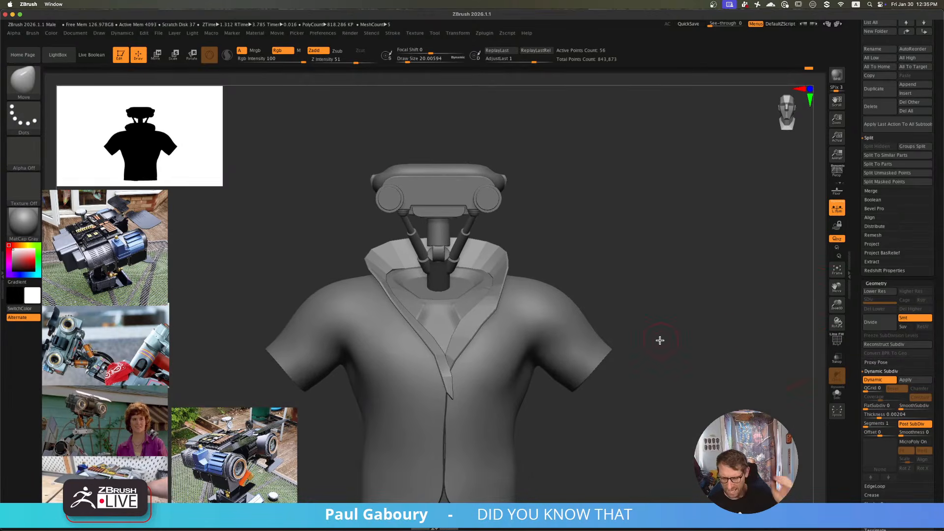
{"action": "right_click_drag", "start_coordinate": [507, 320], "coordinate": [505, 308]}
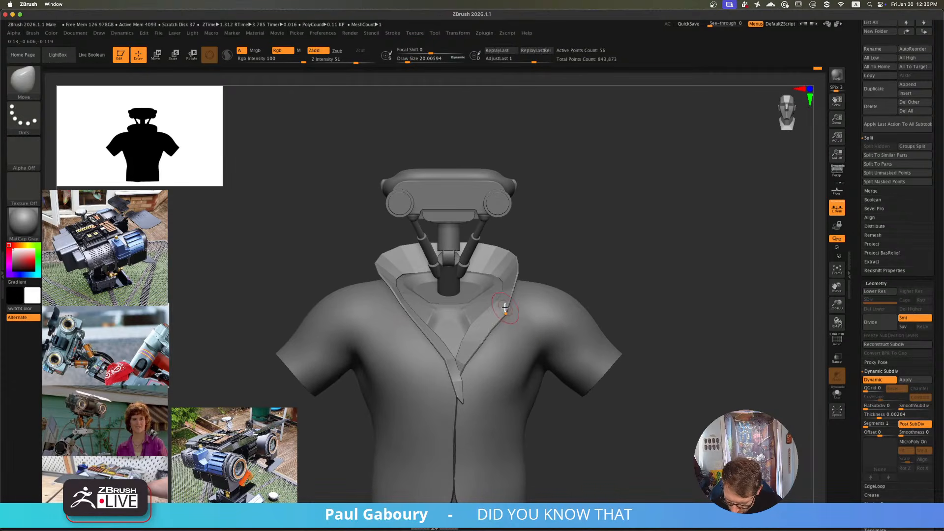
{"action": "scroll", "coordinate": [503, 312], "scroll_direction": "up", "scroll_amount": 3}
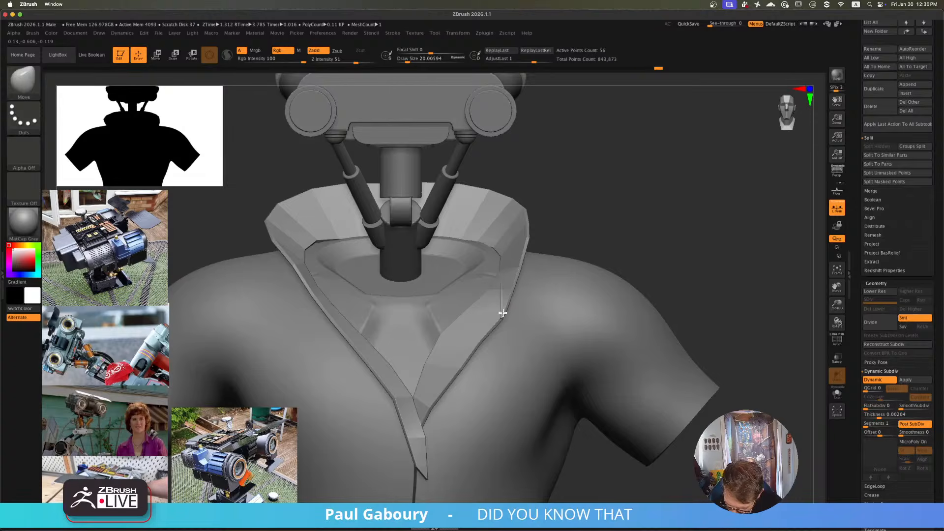
{"action": "scroll", "coordinate": [503, 313], "scroll_direction": "down", "scroll_amount": 5}
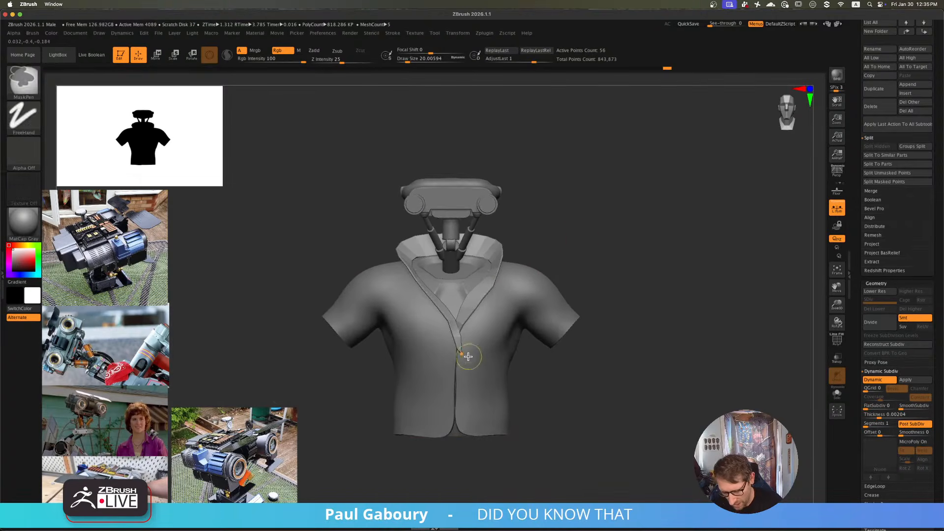
{"action": "scroll", "coordinate": [468, 354], "scroll_direction": "up", "scroll_amount": 5}
- Reshape the lower end of the collar's lapel at the front opening with Move Topological at a draw size of about 49
{"action": "key", "text": "s"}
{"action": "left_click_drag", "start_coordinate": [477, 365], "coordinate": [477, 365]}
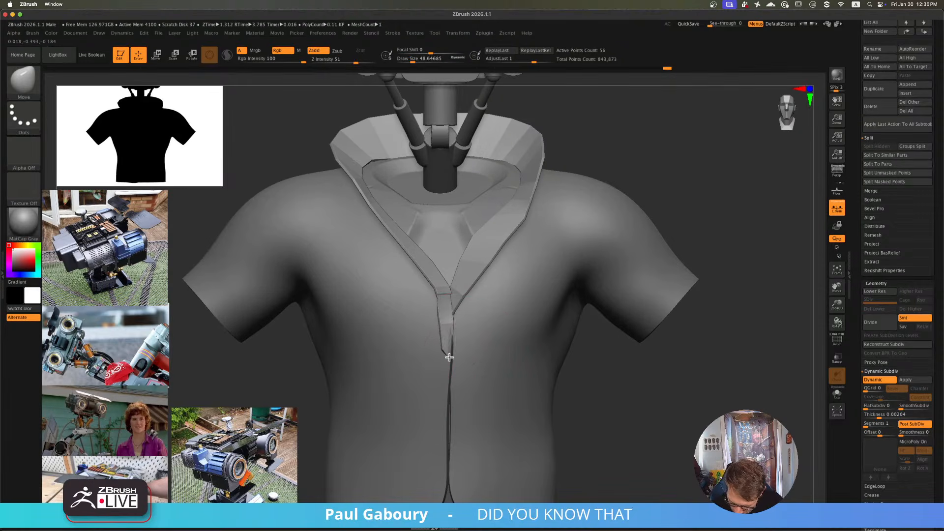
{"action": "mouse_move", "coordinate": [452, 357]}
{"action": "right_mouse_down"}
{"action": "mouse_move", "coordinate": [468, 353]}
{"action": "mouse_move", "coordinate": [459, 344]}
{"action": "right_mouse_up"}
{"action": "scroll", "coordinate": [449, 305], "scroll_direction": "up", "scroll_amount": 5}
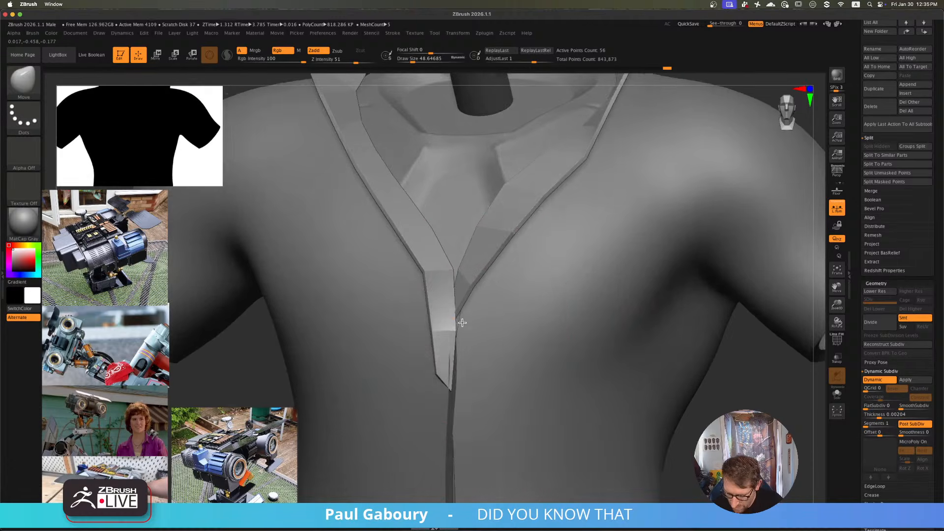
{"action": "mouse_move", "coordinate": [469, 328]}
{"action": "right_mouse_down"}
{"action": "mouse_move", "coordinate": [473, 313]}
{"action": "mouse_move", "coordinate": [465, 325]}
{"action": "right_mouse_up"}
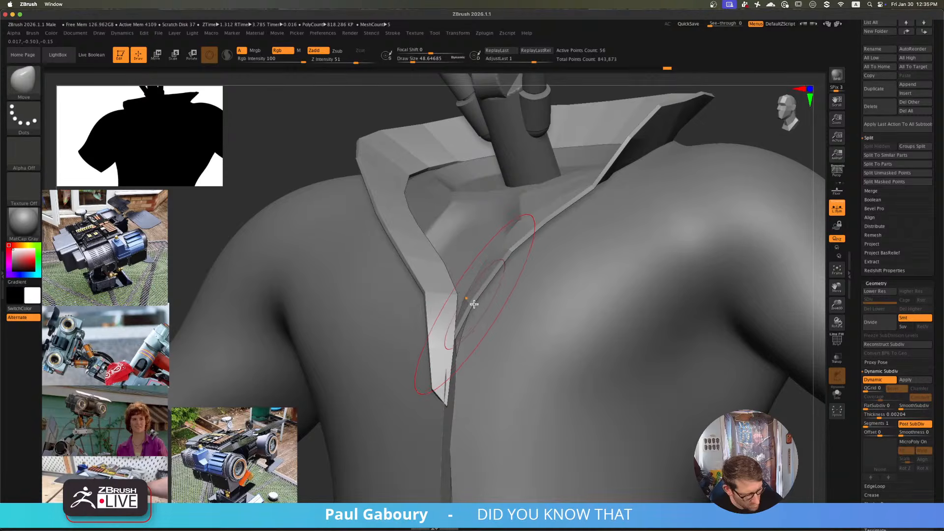
{"action": "key", "text": "b"}
{"action": "key", "text": "m"}
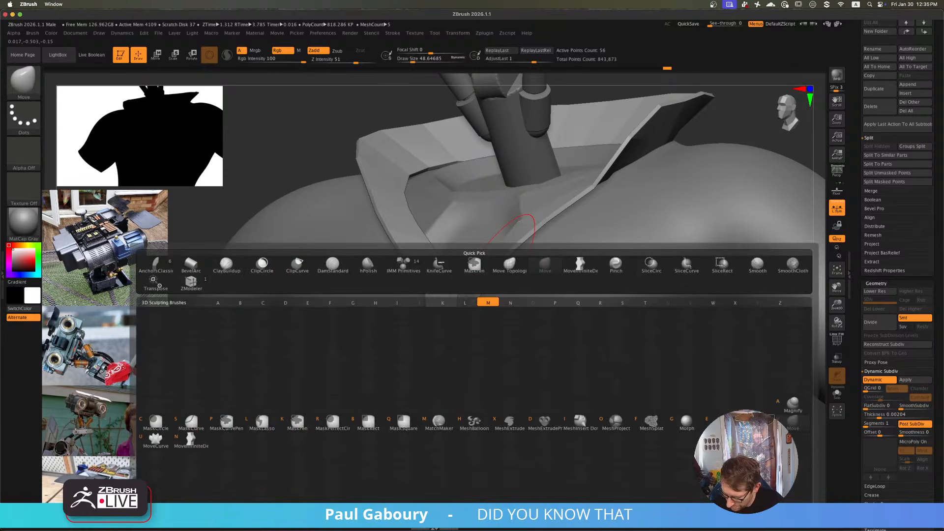
{"action": "key", "text": "t"}
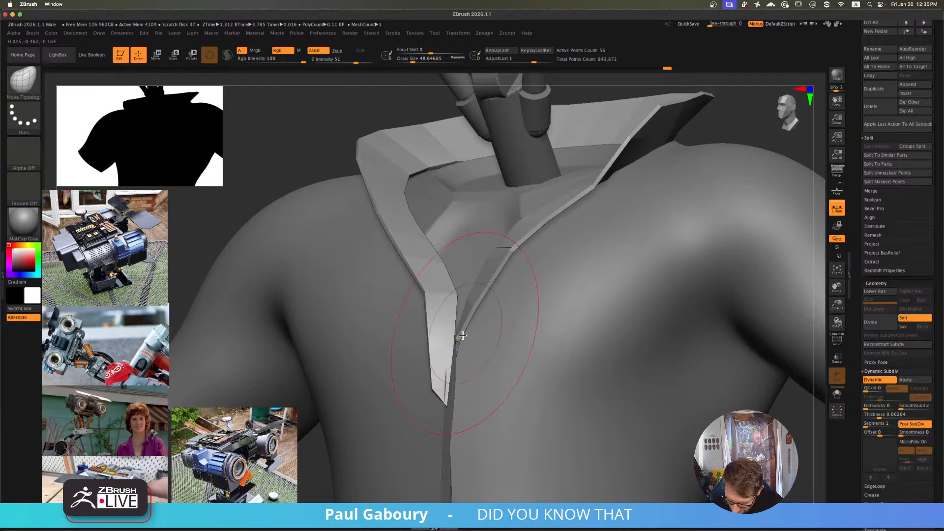
{"action": "left_click_drag", "start_coordinate": [464, 336], "coordinate": [459, 347]}
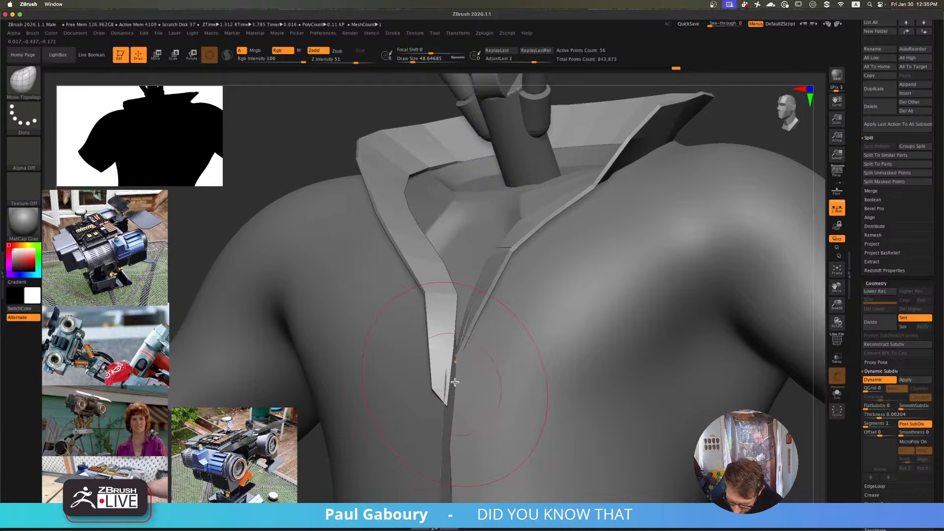
{"action": "right_click_drag", "start_coordinate": [455, 382], "coordinate": [493, 367]}
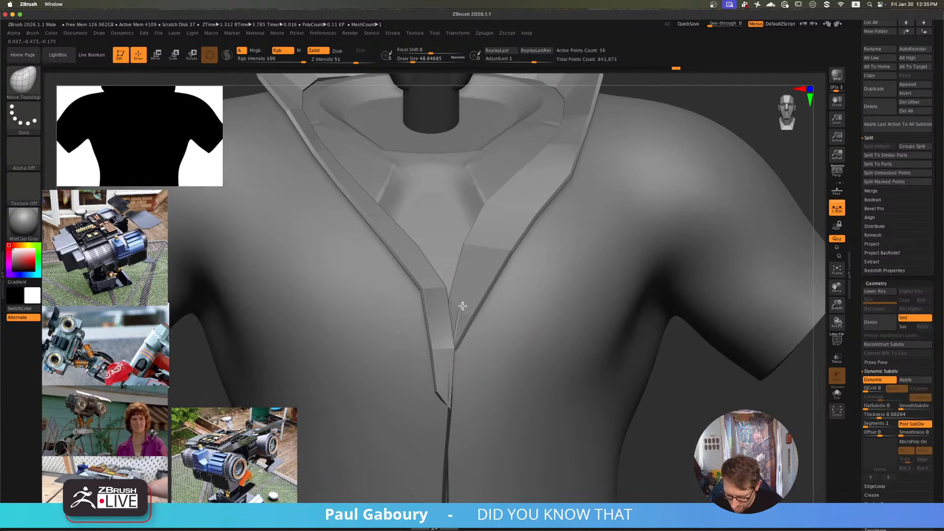
- Pull the collar's side edge down toward the jacket shoulder with Move Topological at a draw size of about 22
{"action": "mouse_move", "coordinate": [467, 310]}
{"action": "right_mouse_down"}
{"action": "mouse_move", "coordinate": [433, 314]}
{"action": "mouse_move", "coordinate": [448, 302]}
{"action": "mouse_move", "coordinate": [445, 285]}
{"action": "mouse_move", "coordinate": [494, 305]}
{"action": "mouse_move", "coordinate": [499, 359]}
{"action": "mouse_move", "coordinate": [493, 270]}
{"action": "mouse_move", "coordinate": [527, 242]}
{"action": "mouse_move", "coordinate": [551, 177]}
{"action": "right_mouse_up"}
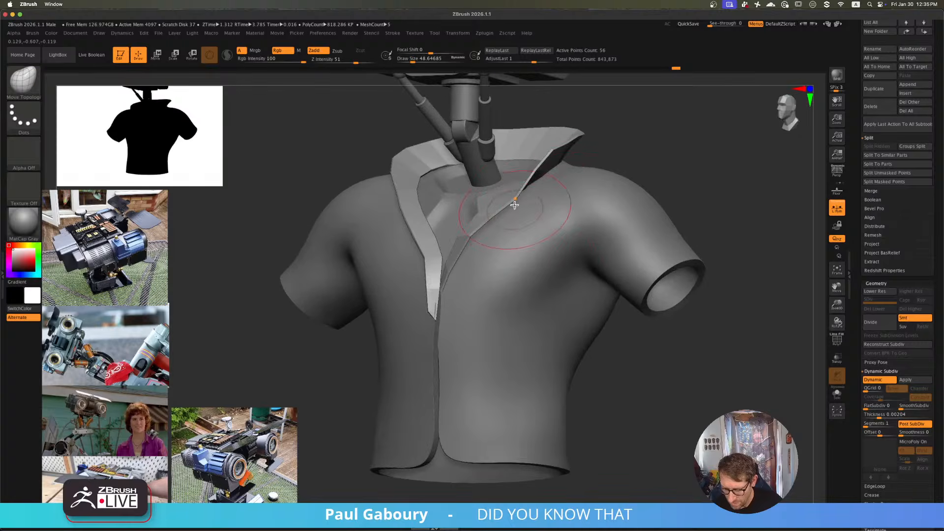
{"action": "right_click_drag", "start_coordinate": [440, 233], "coordinate": [383, 248]}
{"action": "key", "text": "s"}
{"action": "left_click_drag", "start_coordinate": [383, 248], "coordinate": [378, 247]}
{"action": "right_click_drag", "start_coordinate": [380, 247], "coordinate": [400, 259], "text": "ctrl"}
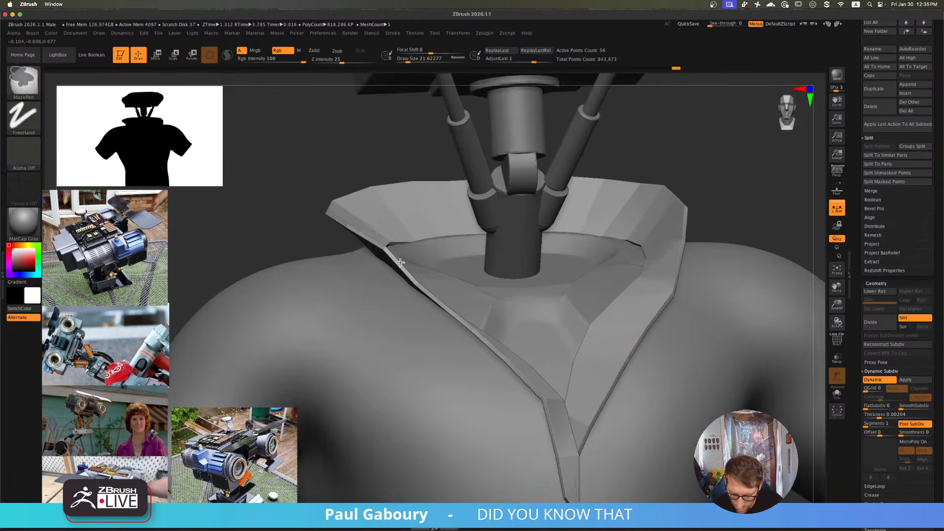
{"action": "left_click_drag", "start_coordinate": [380, 258], "coordinate": [371, 272]}
{"action": "right_click_drag", "start_coordinate": [391, 260], "coordinate": [393, 241], "text": "ctrl"}
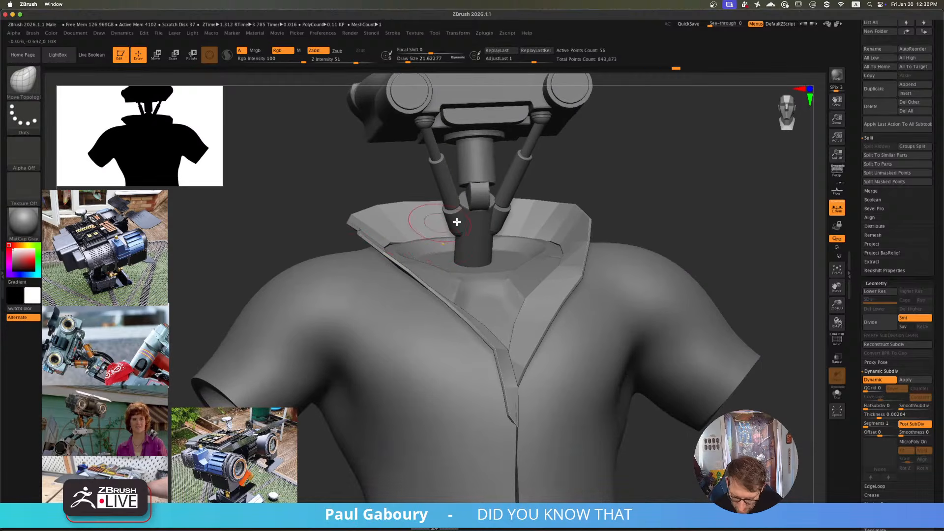
- Show the collar's polyframe, inspect it from several angles, and apply the Dynamic Subdiv thickness to its mesh
{"action": "mouse_move", "coordinate": [633, 275]}
{"action": "right_mouse_down"}
{"action": "mouse_move", "coordinate": [607, 226]}
{"action": "mouse_move", "coordinate": [652, 211]}
{"action": "mouse_move", "coordinate": [643, 207]}
{"action": "mouse_move", "coordinate": [585, 262]}
{"action": "right_mouse_up"}
{"action": "right_click_drag", "start_coordinate": [586, 262], "coordinate": [608, 233], "text": "ctrl"}
{"action": "right_click_drag", "start_coordinate": [608, 233], "coordinate": [550, 243], "text": "alt"}
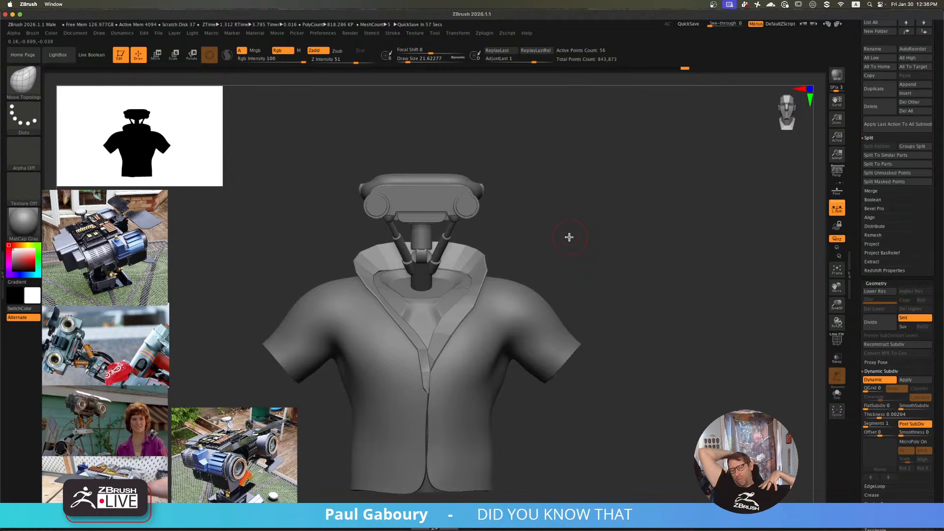
{"action": "right_click_drag", "start_coordinate": [630, 280], "coordinate": [574, 297]}
{"action": "key", "text": "shift+f"}
{"action": "right_click_drag", "start_coordinate": [571, 306], "coordinate": [572, 301]}
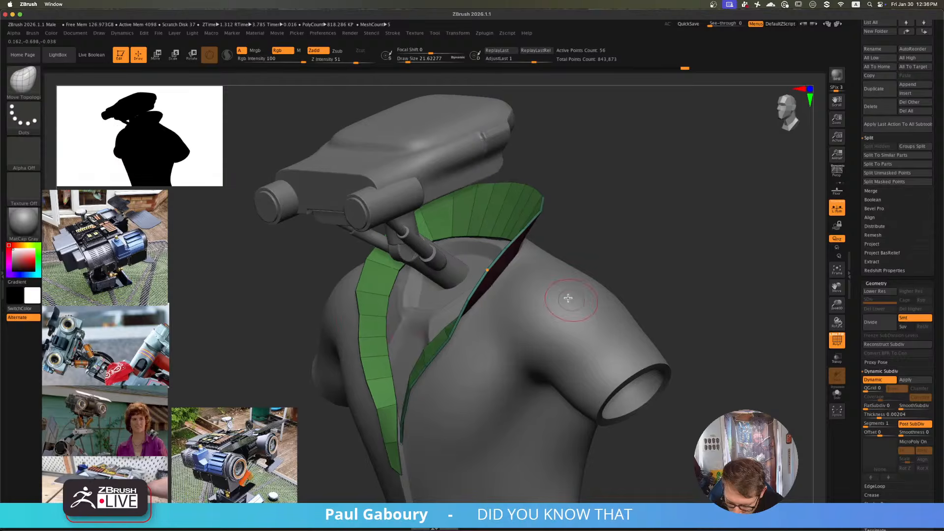
{"action": "mouse_move", "coordinate": [364, 292]}
{"action": "right_mouse_down"}
{"action": "mouse_move", "coordinate": [359, 317]}
{"action": "mouse_move", "coordinate": [370, 285]}
{"action": "mouse_move", "coordinate": [502, 346]}
{"action": "mouse_move", "coordinate": [459, 355]}
{"action": "mouse_move", "coordinate": [436, 389]}
{"action": "mouse_move", "coordinate": [431, 334]}
{"action": "mouse_move", "coordinate": [449, 348]}
{"action": "mouse_move", "coordinate": [511, 332]}
{"action": "right_mouse_up"}
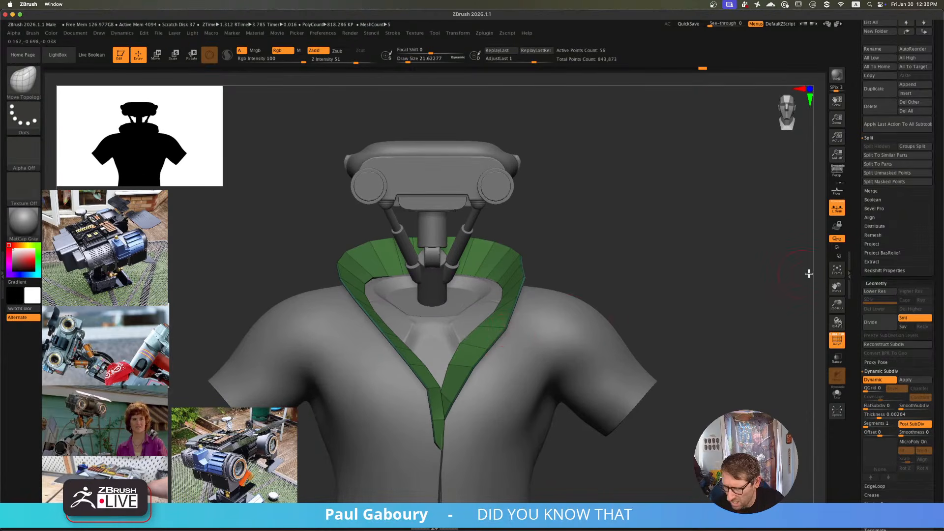
{"action": "left_click_drag", "start_coordinate": [934, 246], "coordinate": [931, 304]}
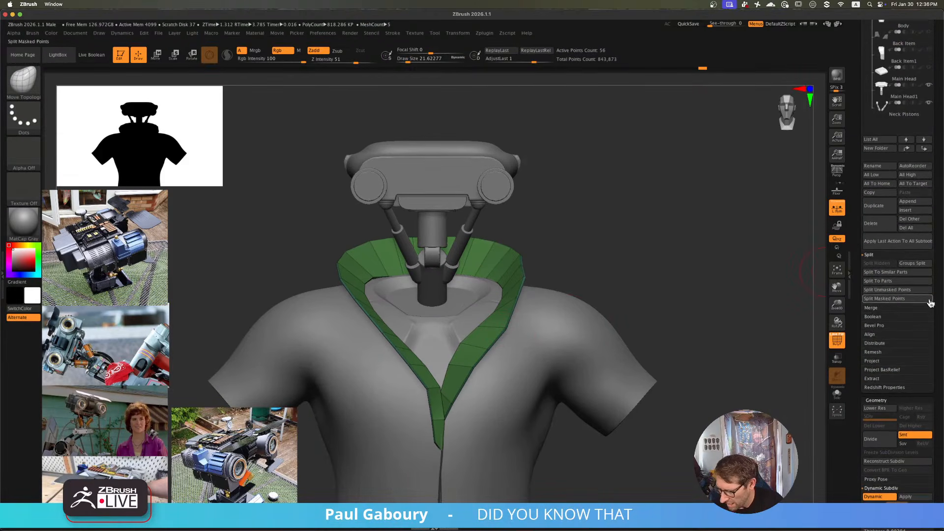
{"action": "left_click_drag", "start_coordinate": [934, 392], "coordinate": [923, 322]}
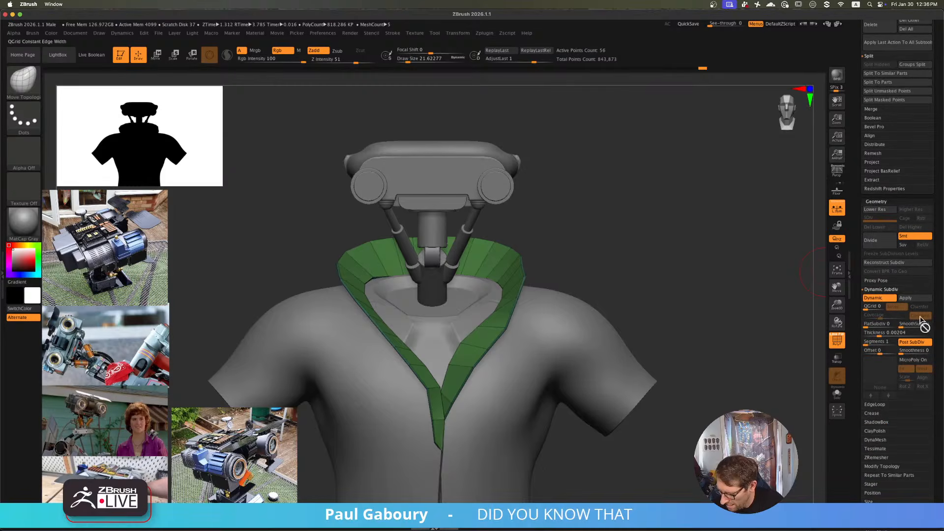
{"action": "left_click", "coordinate": [918, 298]}
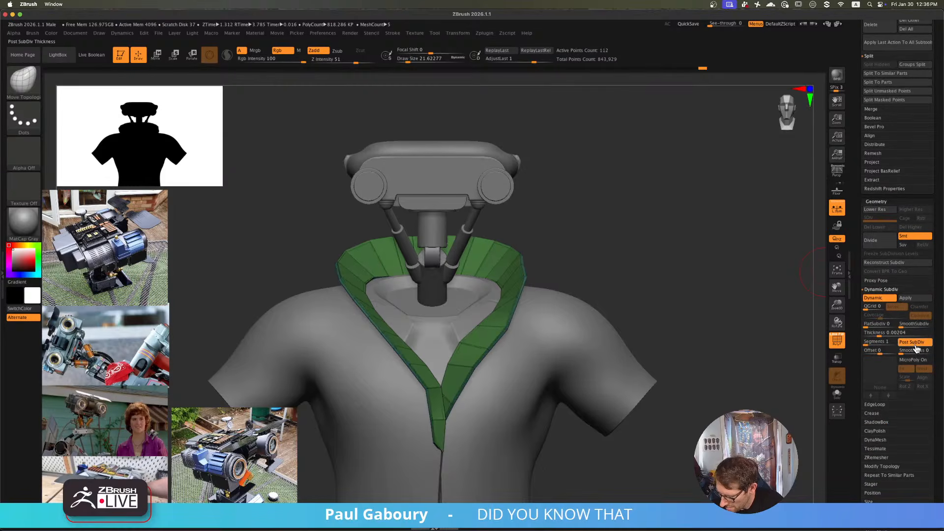
- Set the collar's Dynamic Subdiv thickness to 0 and SmoothSubdiv to 5, checking the smoothed surface with and without polyframe
{"action": "mouse_move", "coordinate": [888, 335]}
{"action": "left_mouse_down"}
{"action": "mouse_move", "coordinate": [854, 333]}
{"action": "mouse_move", "coordinate": [916, 325]}
{"action": "left_mouse_up"}
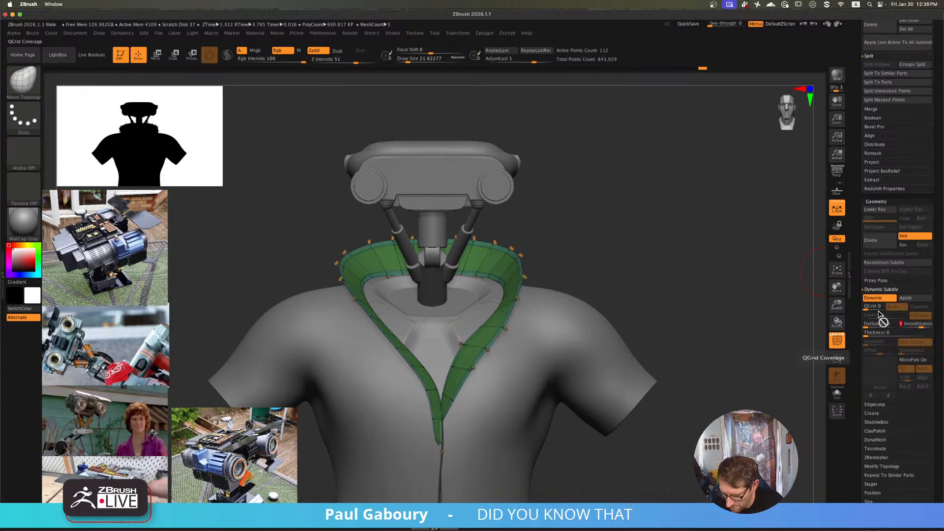
{"action": "key", "text": "shift+f"}
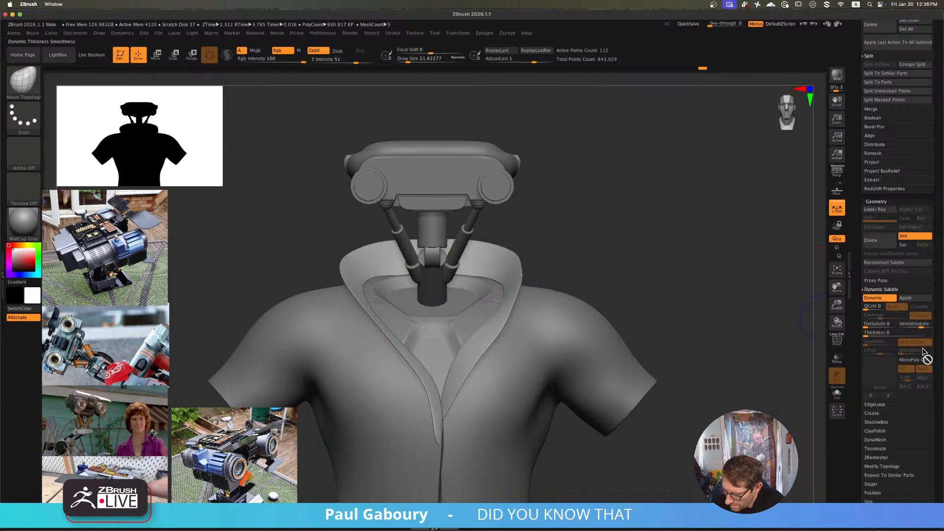
{"action": "left_click", "coordinate": [837, 340]}
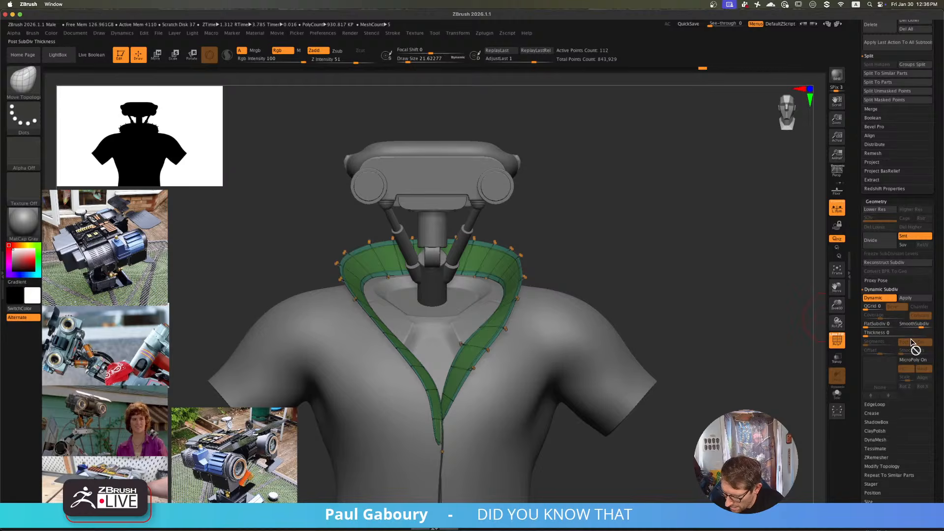
- Crease the collar's polygroup borders, set the crease level to 2, and hide the polyframe
{"action": "left_click", "coordinate": [878, 416]}
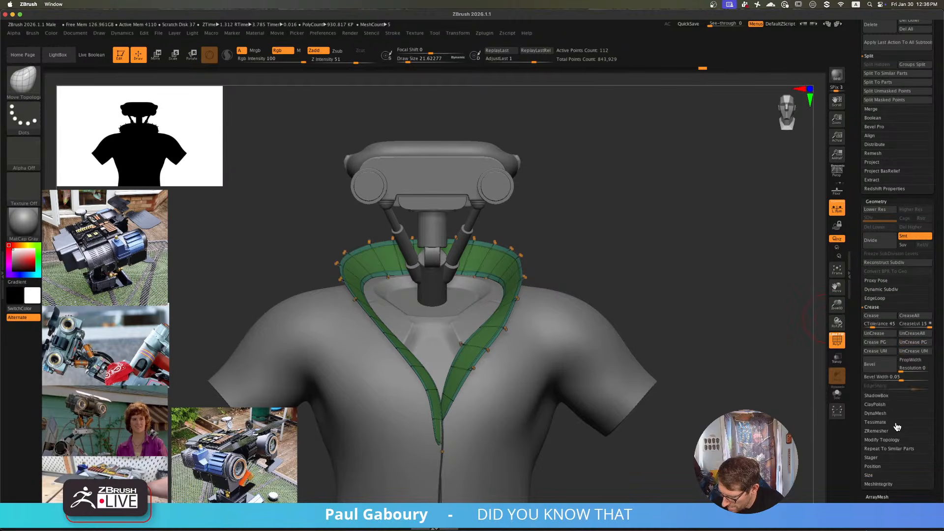
{"action": "left_click", "coordinate": [885, 345]}
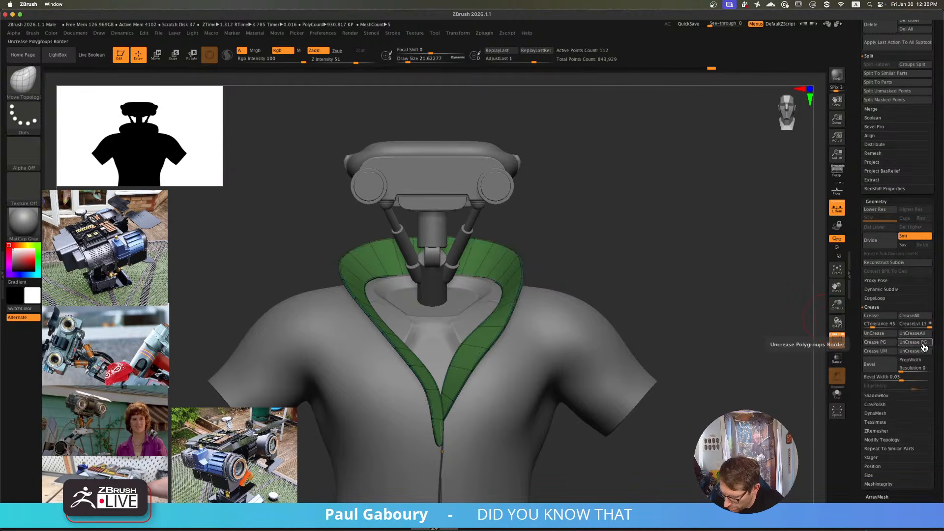
{"action": "left_click", "coordinate": [908, 324]}
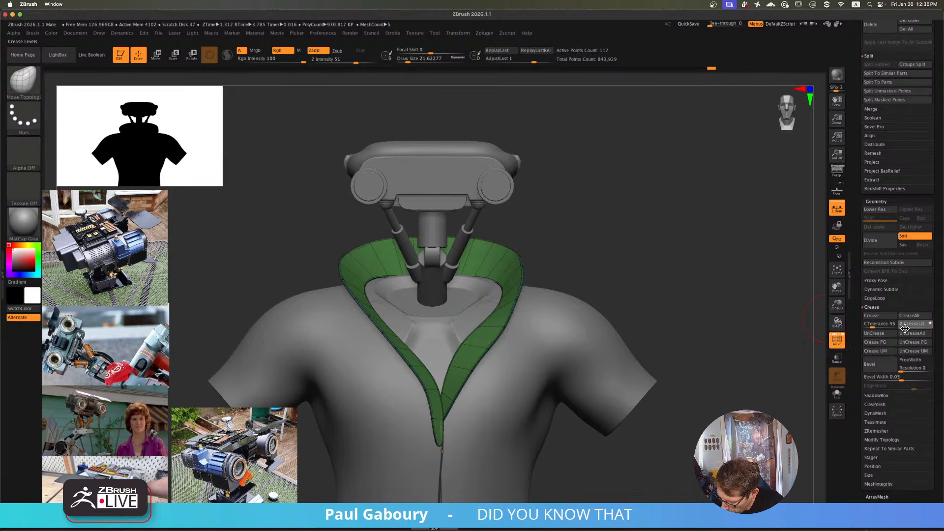
{"action": "left_click", "coordinate": [906, 328]}
{"action": "key", "text": "Return"}
{"action": "key", "text": "shift+f"}
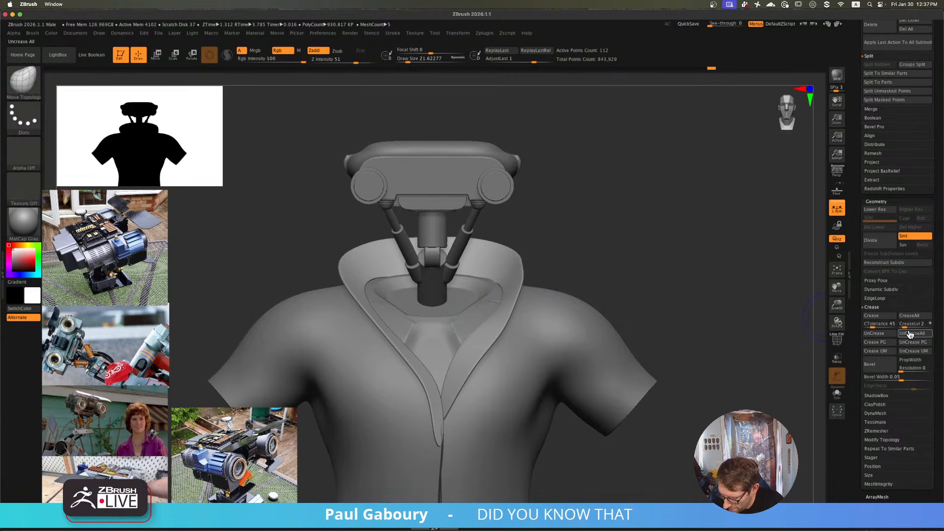
- Remove all creases from the collar and try higher crease levels, ending at 3, checking the edges up close
{"action": "left_click", "coordinate": [916, 335]}
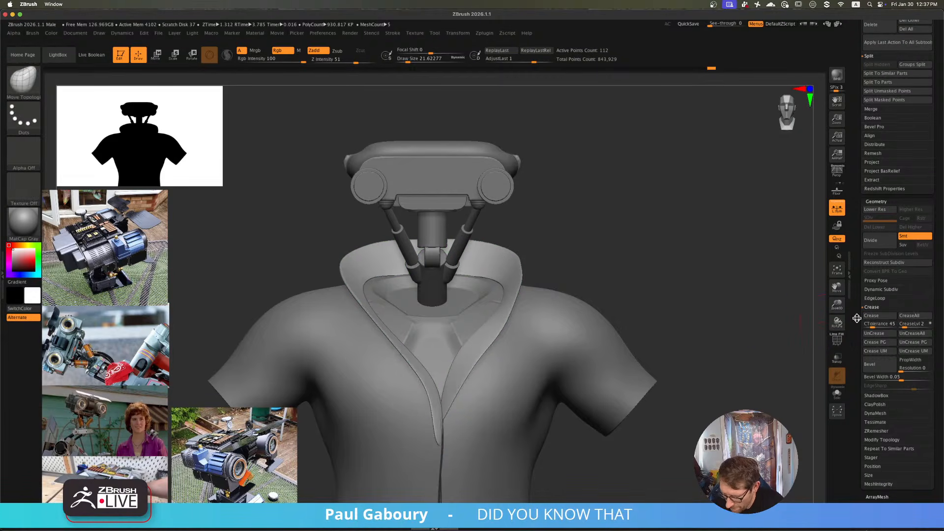
{"action": "left_click", "coordinate": [909, 327]}
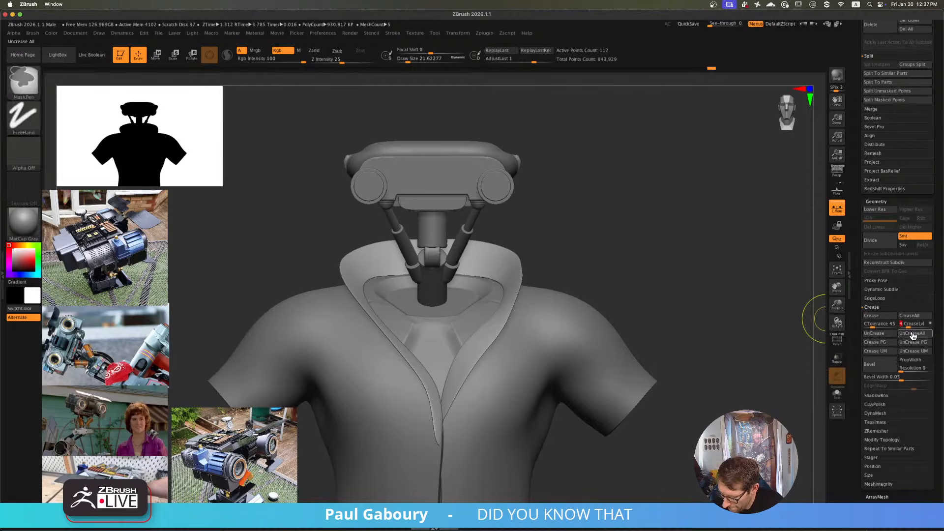
{"action": "left_click", "coordinate": [907, 326]}
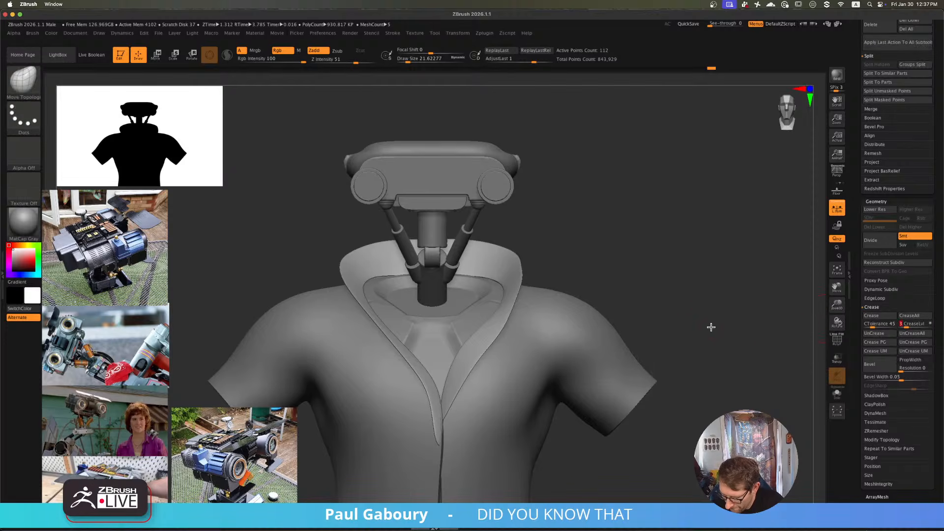
{"action": "right_click_drag", "start_coordinate": [711, 328], "coordinate": [700, 325]}
{"action": "right_click_drag", "start_coordinate": [525, 298], "coordinate": [575, 349], "text": "ctrl"}
{"action": "key", "text": "shift+f"}
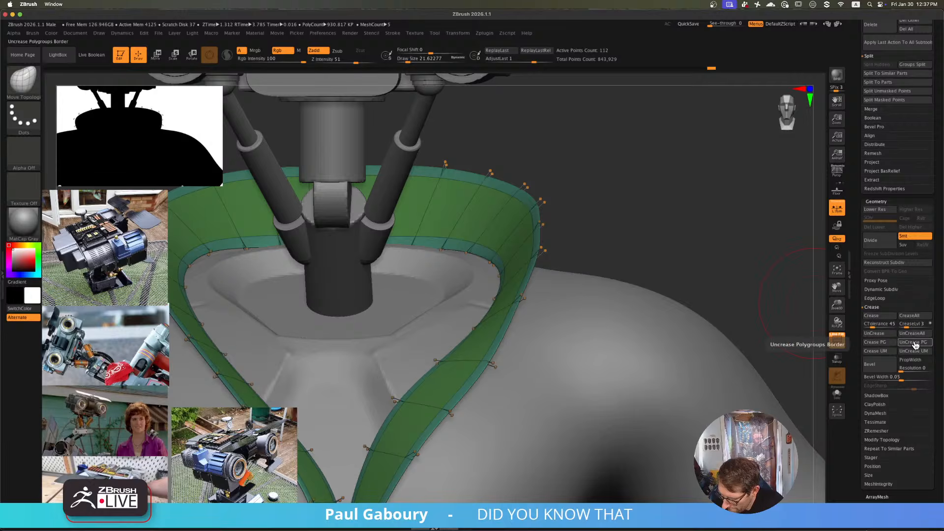
- Crease the collar's polygroup borders again and return the crease level to 2
{"action": "left_click", "coordinate": [878, 343]}
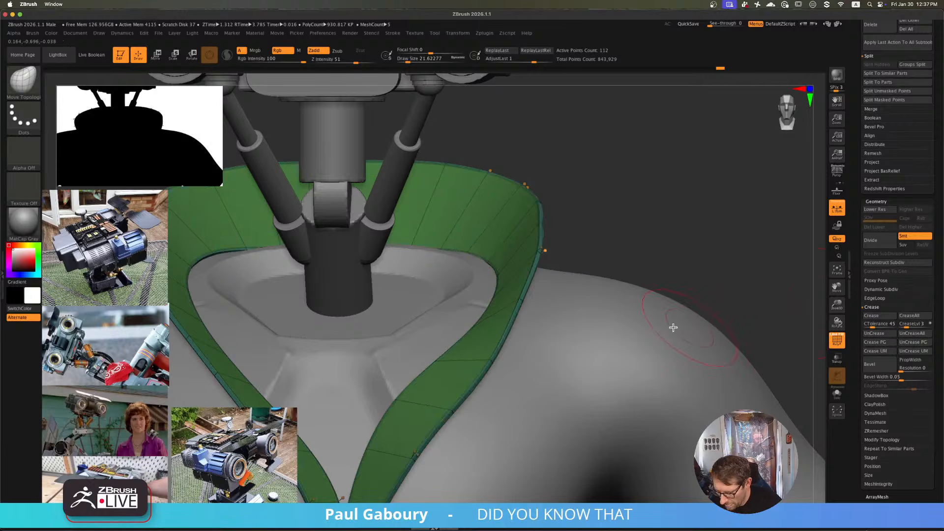
{"action": "left_click", "coordinate": [909, 325]}
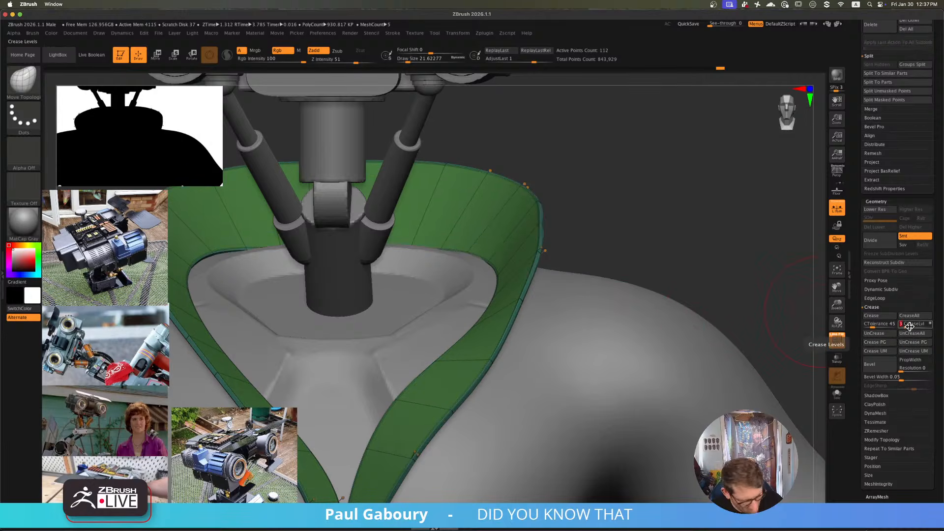
{"action": "key", "text": "Return"}
{"action": "key", "text": "shift+f"}
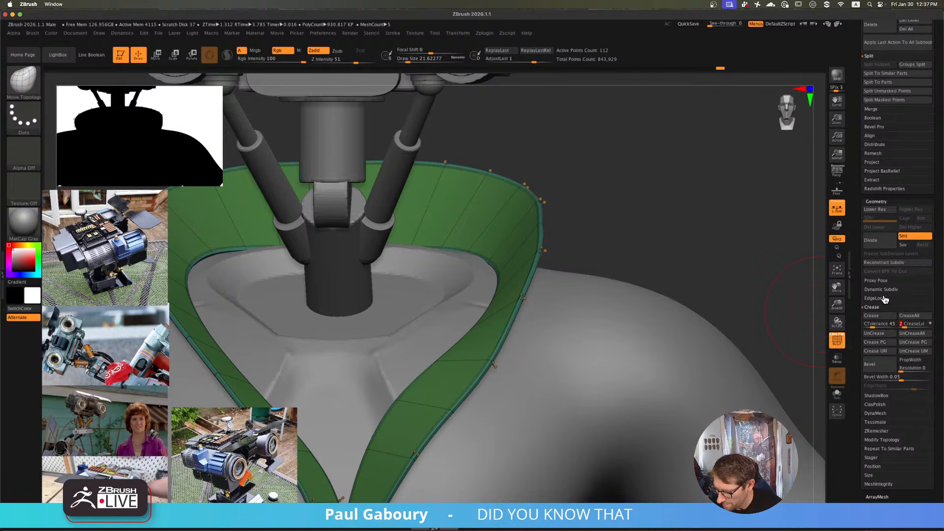
- Hide the polyframe and check the smoothed collar against the whole jacket
{"action": "left_click", "coordinate": [891, 291]}
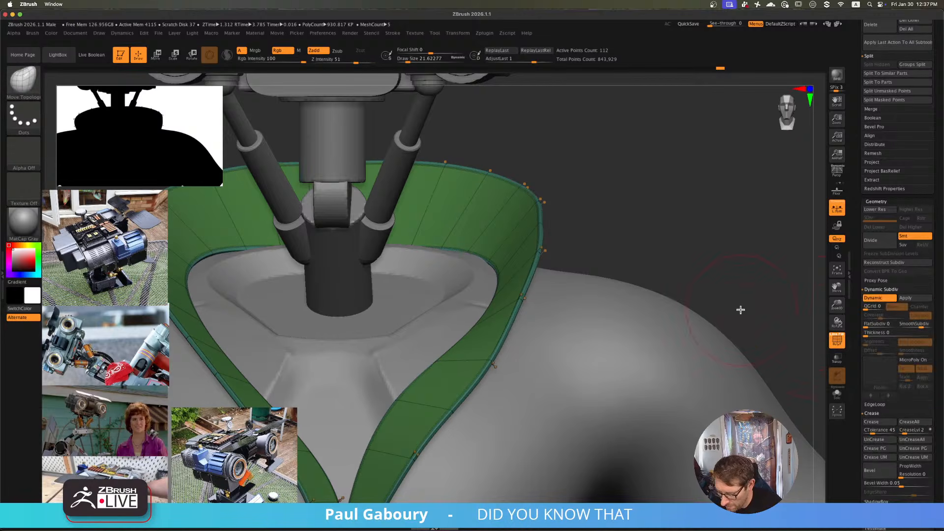
{"action": "key", "text": "ctrl"}
{"action": "key", "text": "f"}
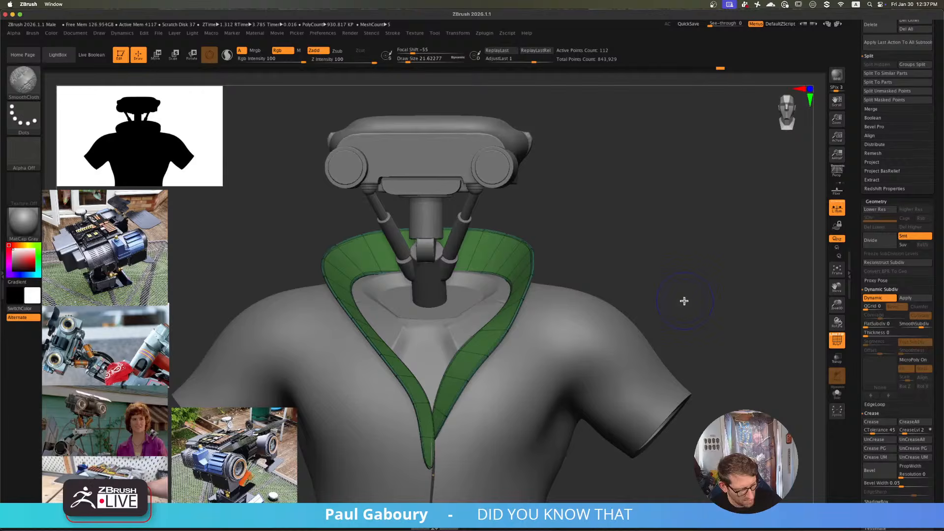
{"action": "key", "text": "shift+f"}
{"action": "mouse_move", "coordinate": [685, 301]}
{"action": "right_mouse_down", "text": "ctrl"}
{"action": "mouse_move", "coordinate": [651, 299]}
{"action": "mouse_move", "coordinate": [660, 314]}
{"action": "right_mouse_up", "text": "ctrl"}
{"action": "mouse_move", "coordinate": [615, 309]}
{"action": "right_mouse_down"}
{"action": "mouse_move", "coordinate": [659, 321]}
{"action": "mouse_move", "coordinate": [675, 293]}
{"action": "mouse_move", "coordinate": [628, 356]}
{"action": "mouse_move", "coordinate": [637, 322]}
{"action": "right_mouse_up"}
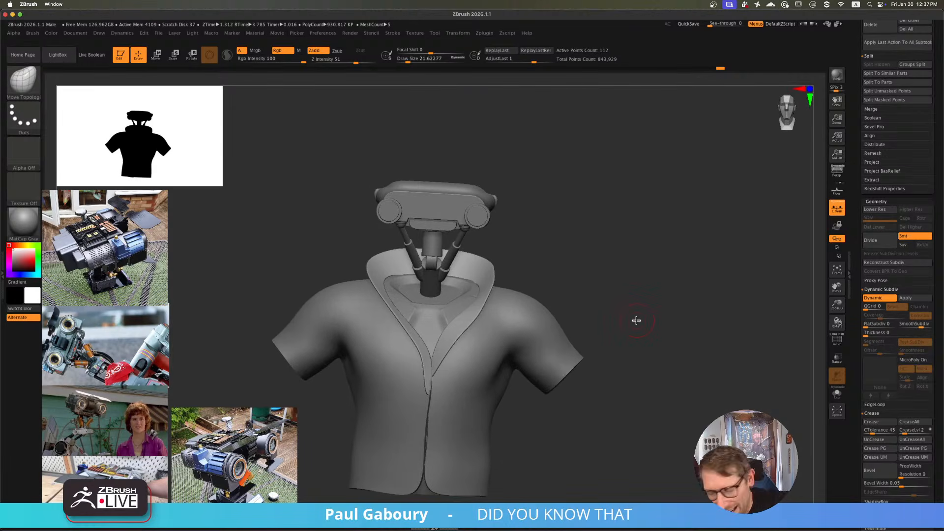
- Duplicate the Collar subtool and bring up the duplicate's geometry settings
{"action": "scroll", "coordinate": [853, 206], "scroll_direction": "up", "scroll_amount": 8}
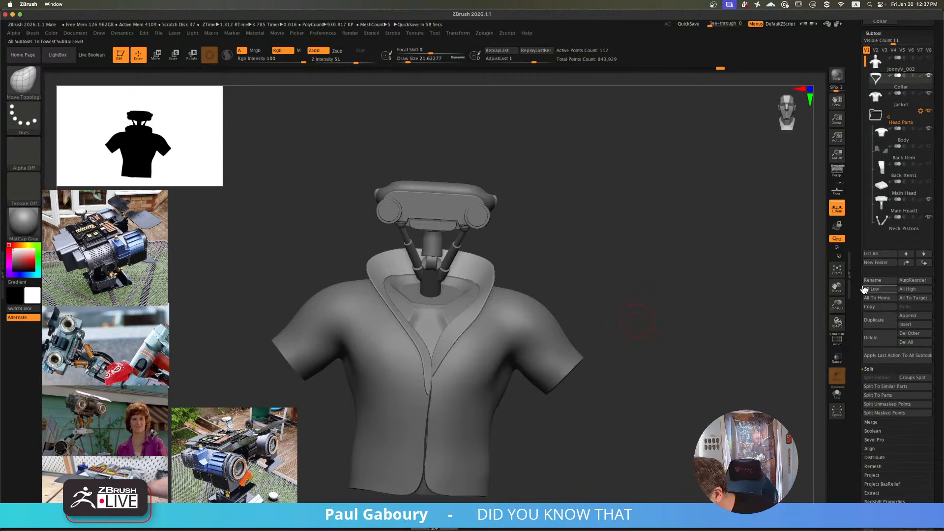
{"action": "left_click", "coordinate": [880, 320]}
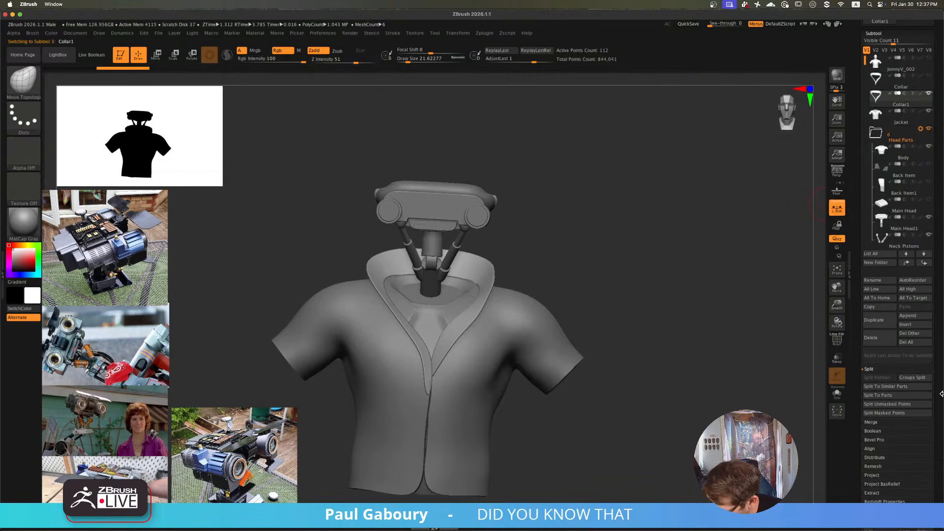
{"action": "left_click_drag", "start_coordinate": [939, 396], "coordinate": [935, 268]}
- Show the polyframe on the duplicate collar and set up the Move Topological brush with a draw size of about 7.5
{"action": "right_click_drag", "start_coordinate": [487, 278], "coordinate": [509, 300], "text": "ctrl"}
{"action": "key", "text": "shift+f"}
{"action": "key", "text": "b"}
{"action": "key", "text": "m"}
{"action": "key", "text": "t"}
{"action": "key", "text": "s"}
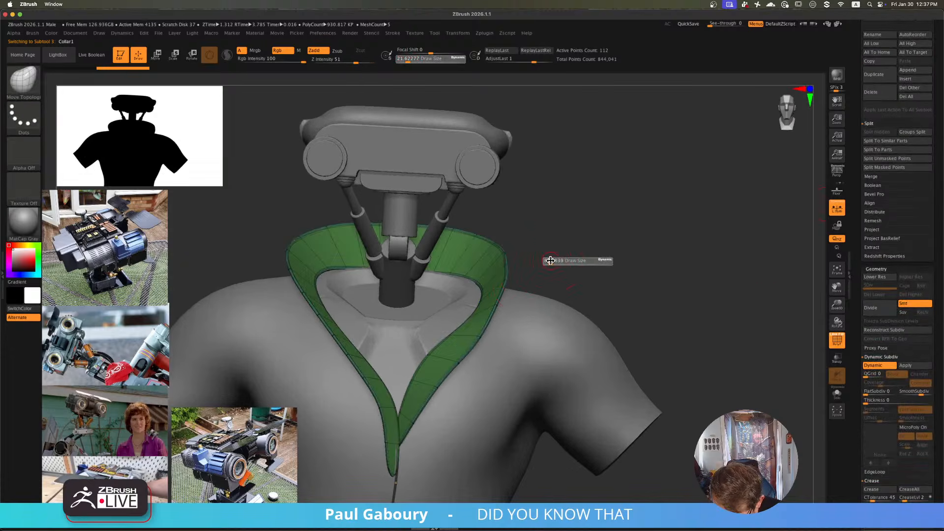
{"action": "left_click_drag", "start_coordinate": [550, 261], "coordinate": [550, 261]}
{"action": "right_click_drag", "start_coordinate": [546, 260], "coordinate": [571, 247], "text": "alt"}
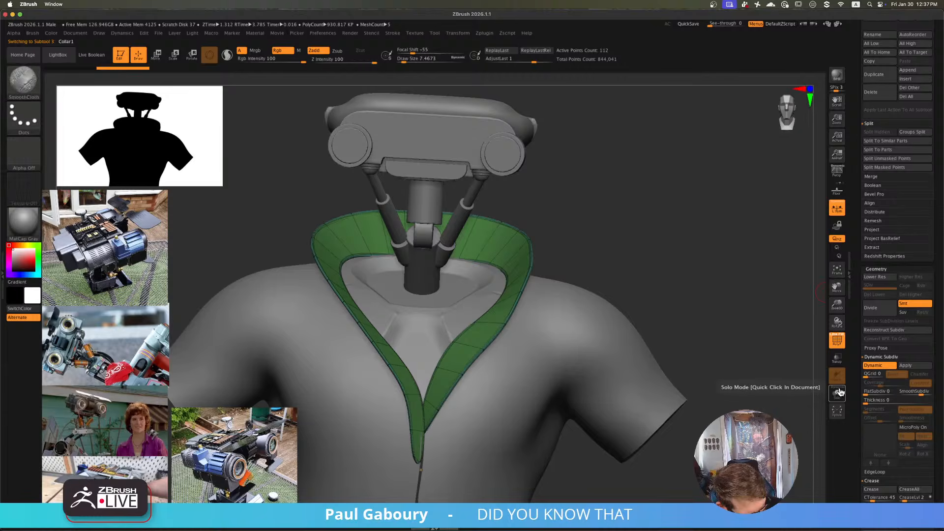
- Turn off Dynamic Subdiv on the duplicate collar, solo it, and isolate its broad green surface
{"action": "key", "text": "shift+d"}
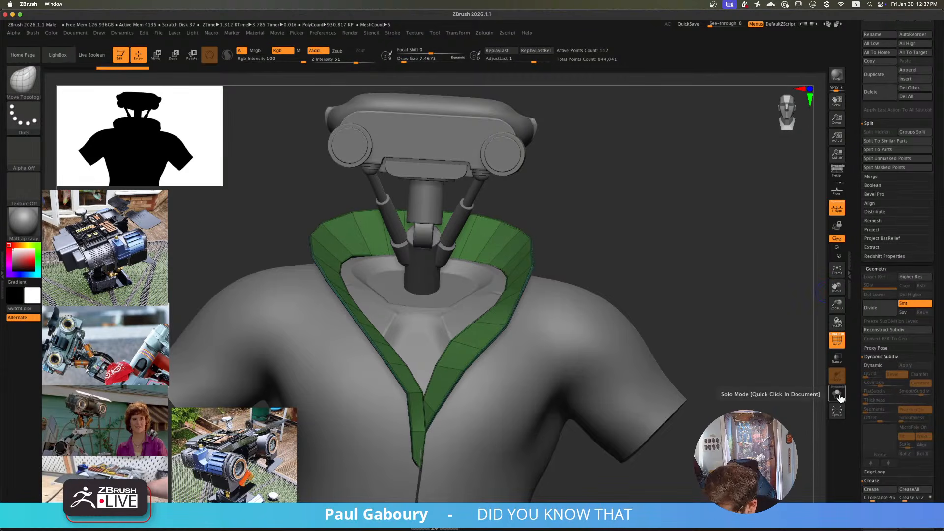
{"action": "left_click", "coordinate": [839, 399]}
{"action": "mouse_move", "coordinate": [554, 310]}
{"action": "left_mouse_down"}
{"action": "mouse_move", "coordinate": [519, 270]}
{"action": "mouse_move", "coordinate": [560, 226]}
{"action": "mouse_move", "coordinate": [515, 281]}
{"action": "mouse_move", "coordinate": [526, 241]}
{"action": "mouse_move", "coordinate": [523, 257]}
{"action": "mouse_move", "coordinate": [500, 267]}
{"action": "mouse_move", "coordinate": [512, 281]}
{"action": "mouse_move", "coordinate": [490, 289]}
{"action": "mouse_move", "coordinate": [509, 258]}
{"action": "mouse_move", "coordinate": [506, 272]}
{"action": "mouse_move", "coordinate": [538, 276]}
{"action": "mouse_move", "coordinate": [548, 225]}
{"action": "left_mouse_up"}
{"action": "left_click", "coordinate": [553, 206], "text": "ctrl+shift"}
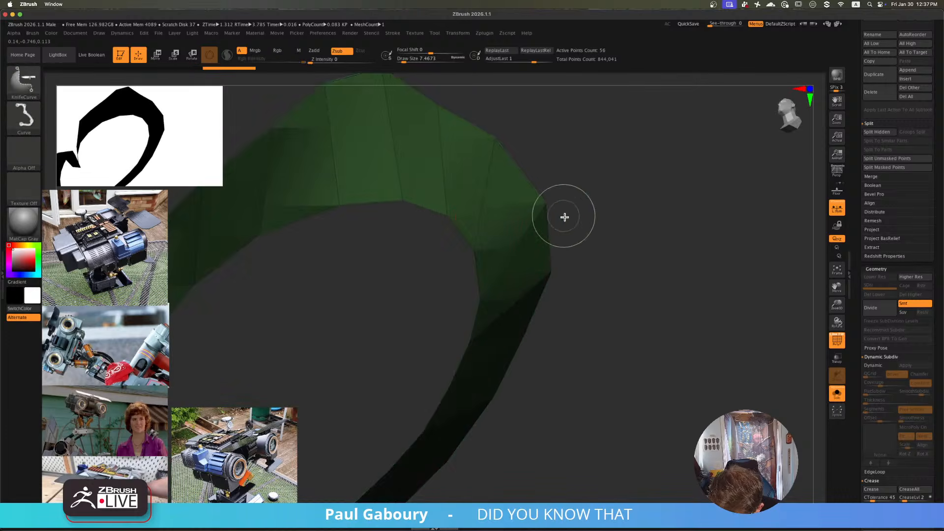
{"action": "key", "text": "f"}
{"action": "right_click_drag", "start_coordinate": [515, 217], "coordinate": [533, 369]}
{"action": "right_click_drag", "start_coordinate": [447, 241], "coordinate": [550, 275]}
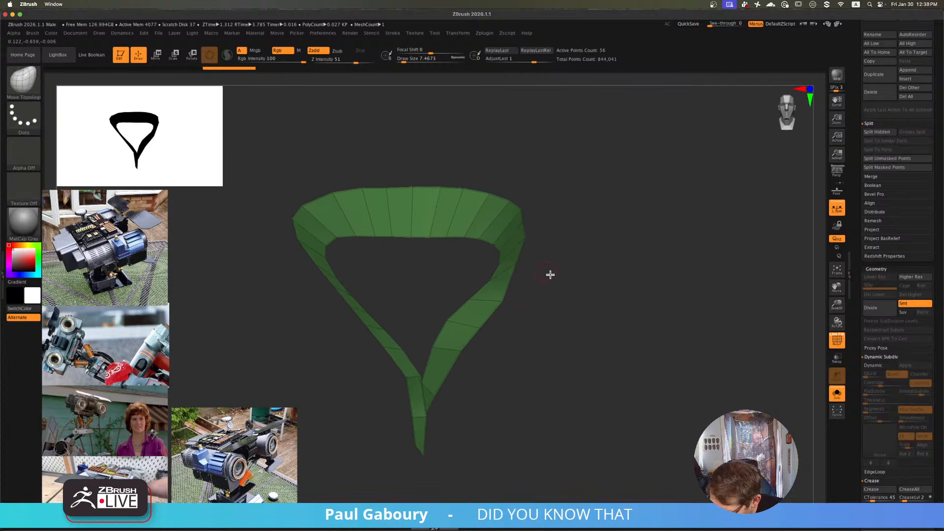
- Group the collar's visible polygons into one new polygroup, trying and undoing a partial-coverage regroup
{"action": "left_click", "coordinate": [880, 268]}
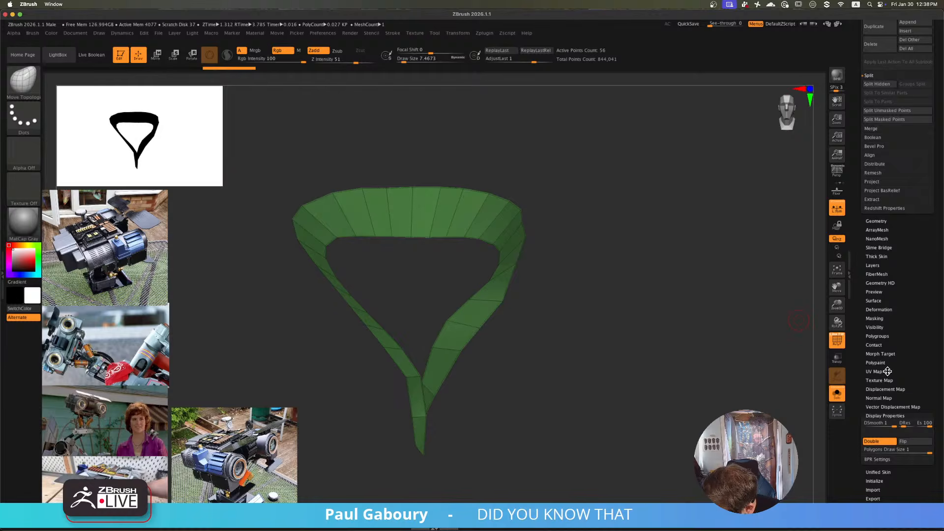
{"action": "left_click", "coordinate": [884, 336]}
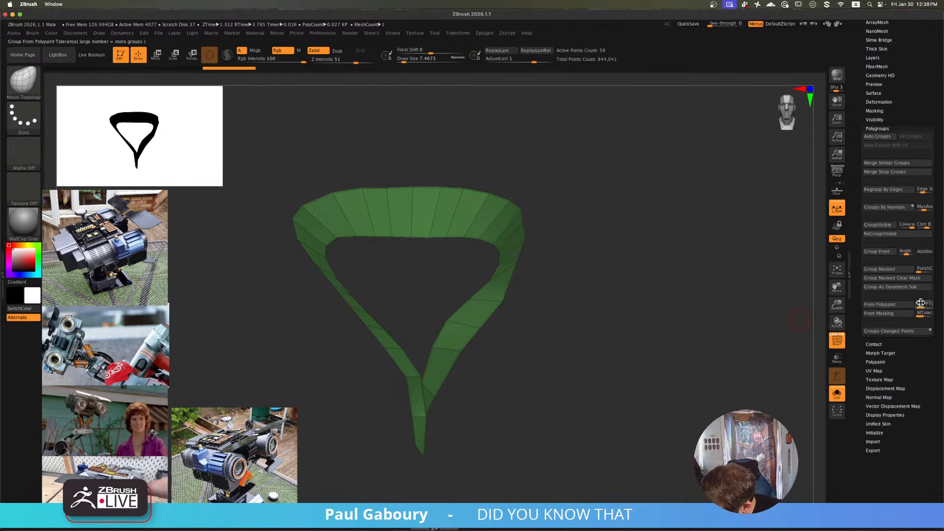
{"action": "left_click", "coordinate": [879, 225]}
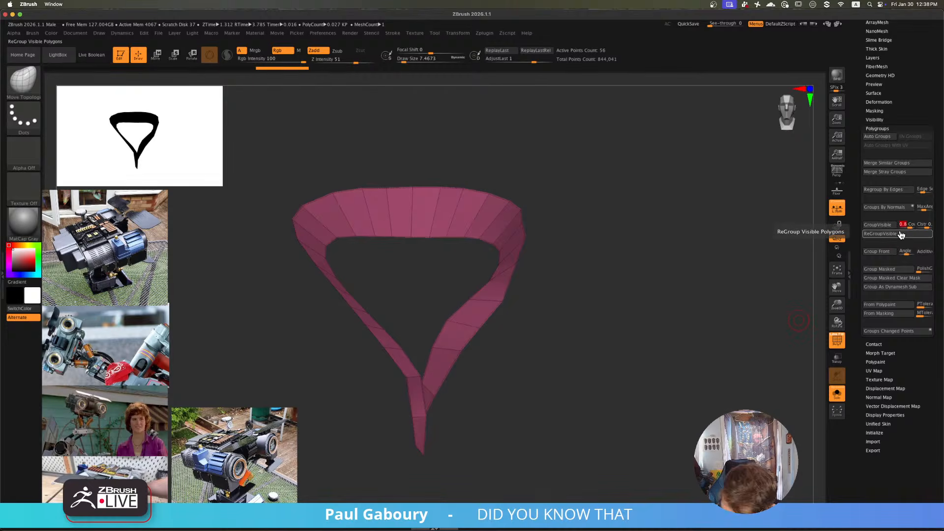
{"action": "left_click", "coordinate": [879, 225]}
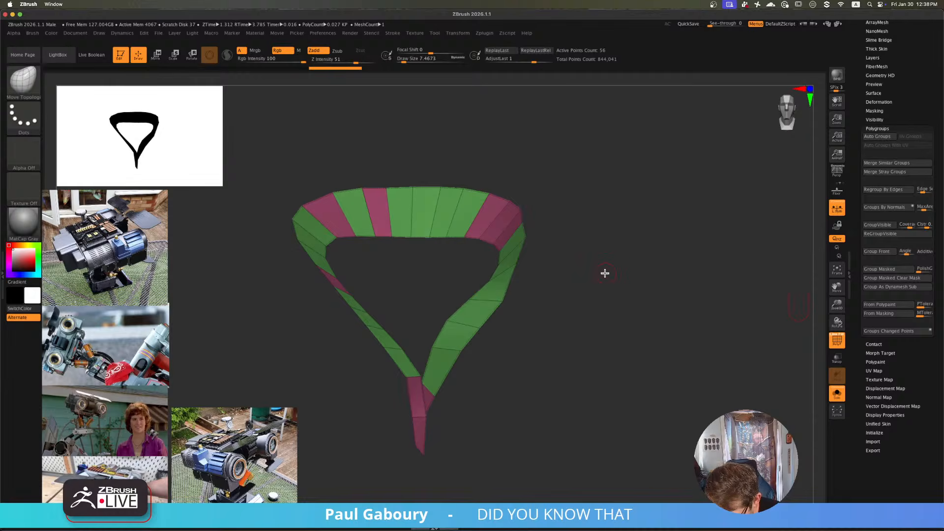
{"action": "key", "text": "ctrl+z"}
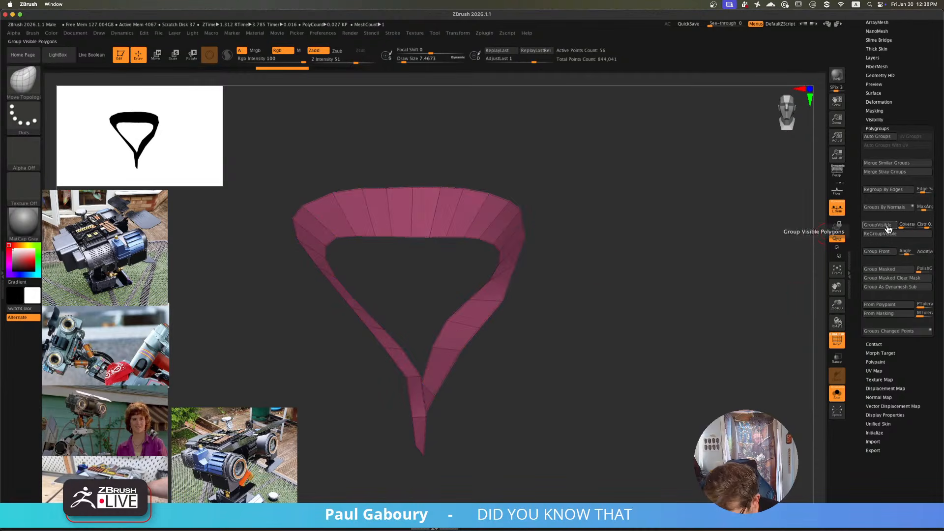
- Group a small random share of the visible collar polygons into new polygroups using low coverage
{"action": "left_click", "coordinate": [888, 229]}
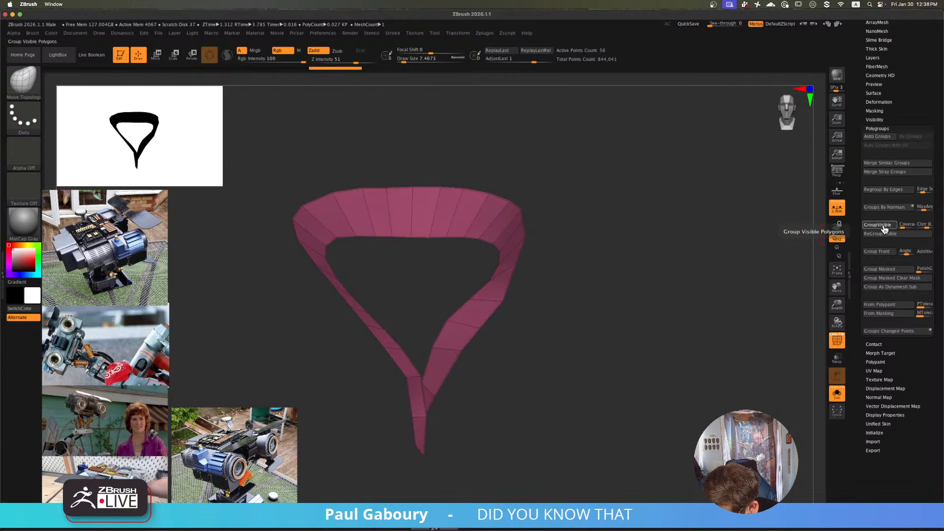
{"action": "left_click", "coordinate": [885, 229]}
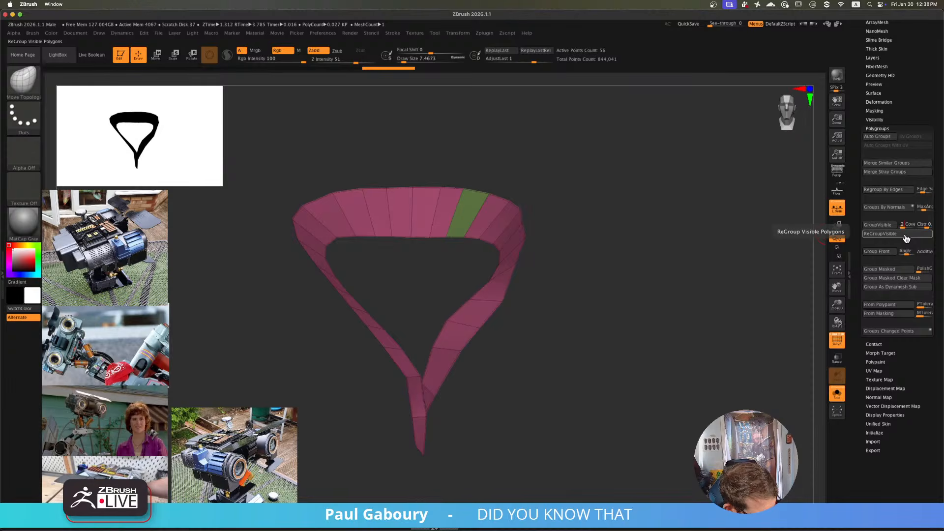
{"action": "left_click", "coordinate": [886, 229]}
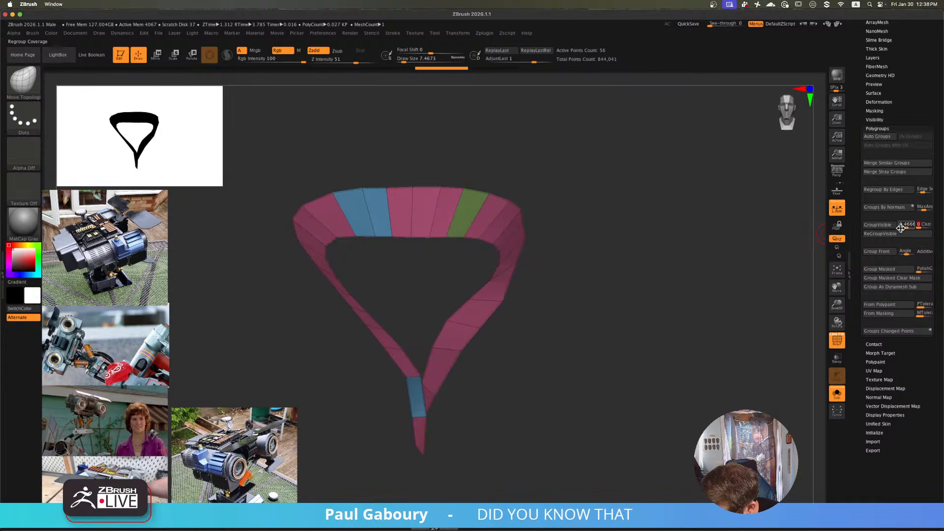
- Set the group coverage to about 0.47 and repeatedly group the visible polygons to scatter polygroups along the collar
{"action": "left_click", "coordinate": [880, 227]}
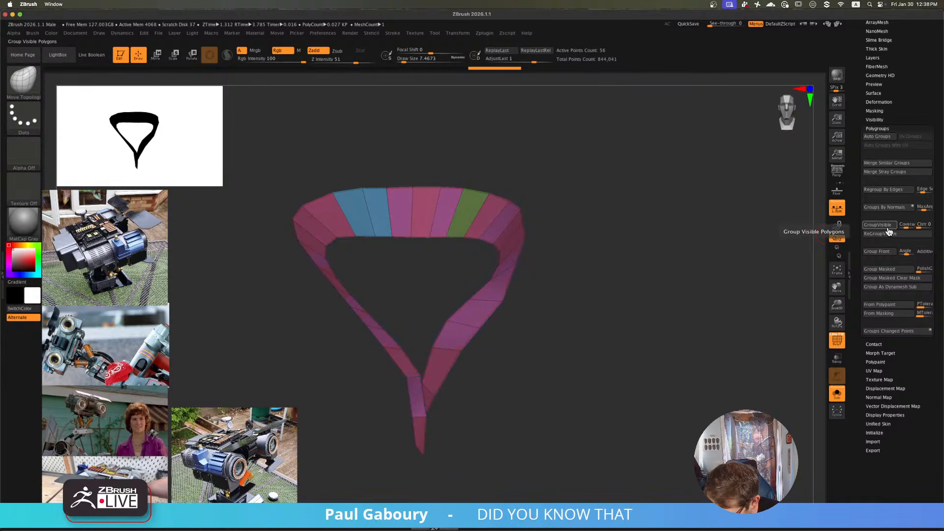
{"action": "left_click", "coordinate": [886, 230]}
{"action": "left_click", "coordinate": [886, 230]}
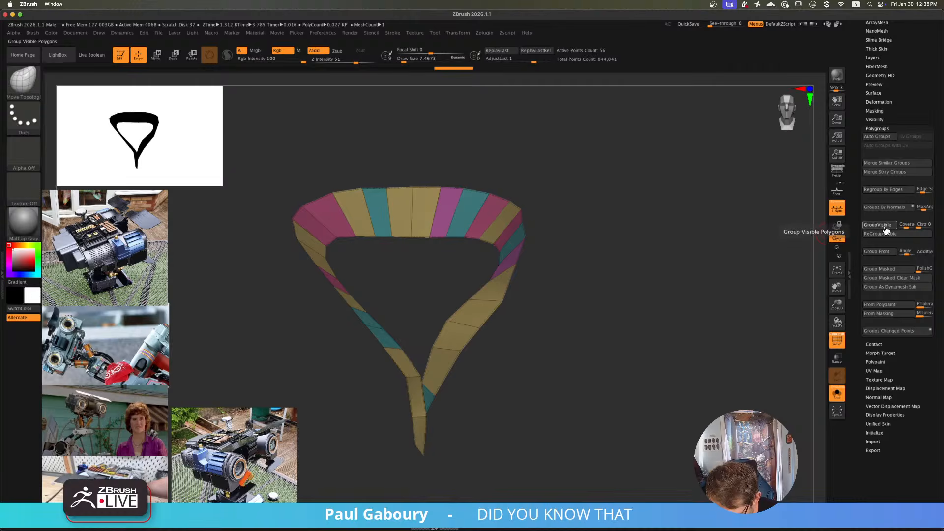
{"action": "left_click", "coordinate": [887, 231]}
{"action": "left_click", "coordinate": [886, 230]}
{"action": "left_click", "coordinate": [886, 231]}
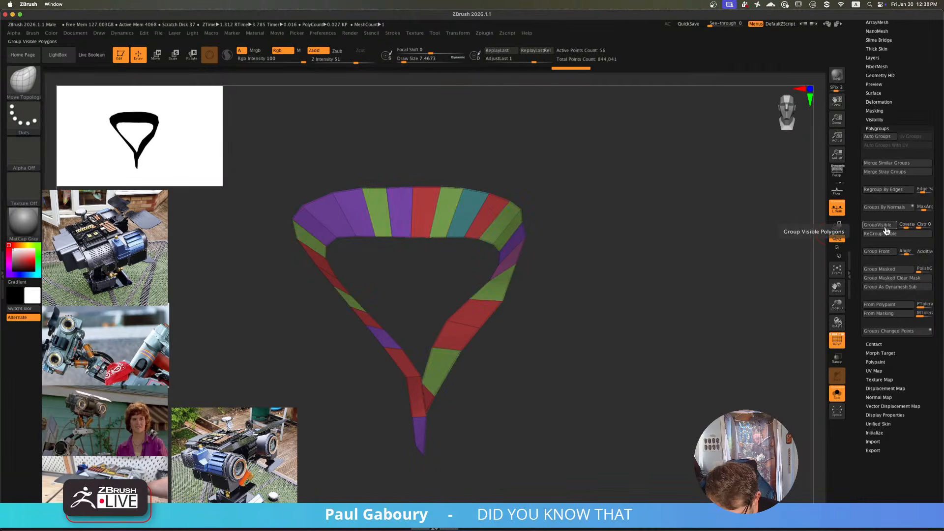
{"action": "left_click", "coordinate": [886, 230]}
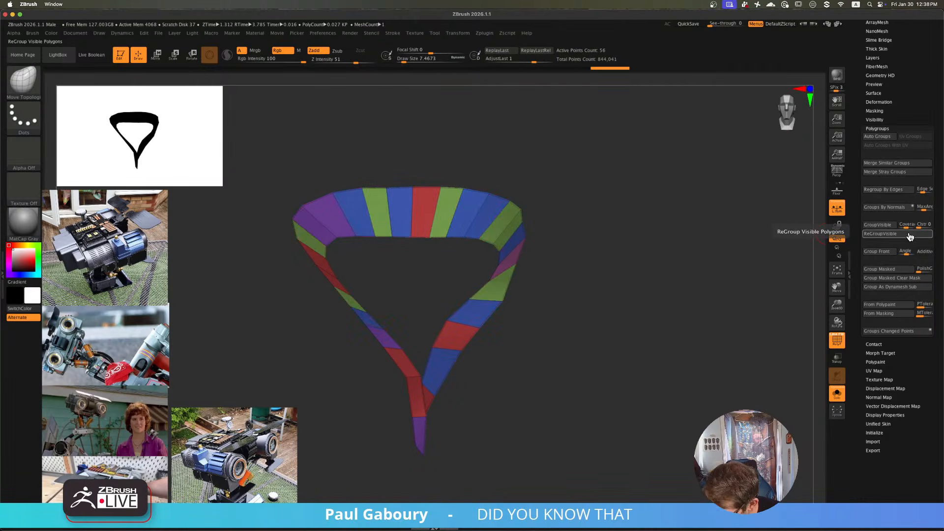
- Set the group coverage to 0.1 and keep grouping the visible polygons to vary the collar strips further
{"action": "left_click_drag", "start_coordinate": [621, 260], "coordinate": [706, 231]}
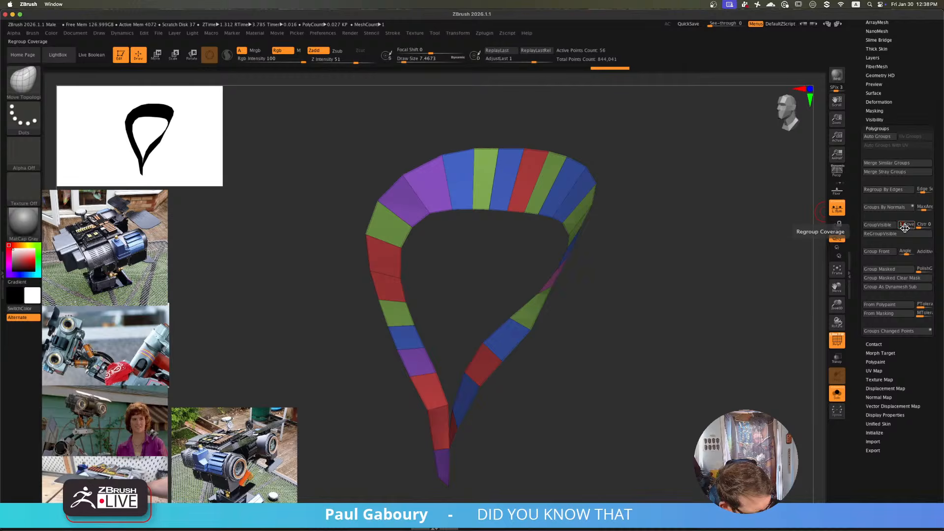
{"action": "left_click", "coordinate": [909, 227]}
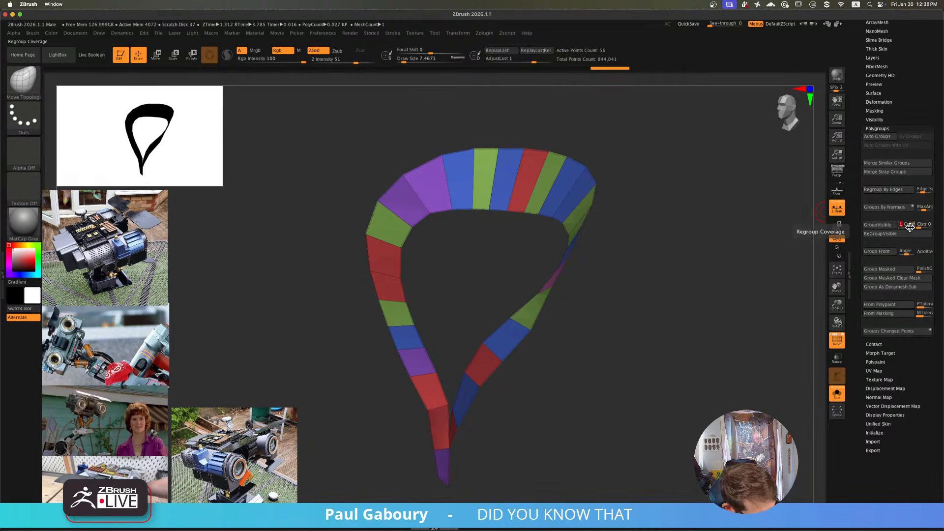
{"action": "type", "text": "0.1"}
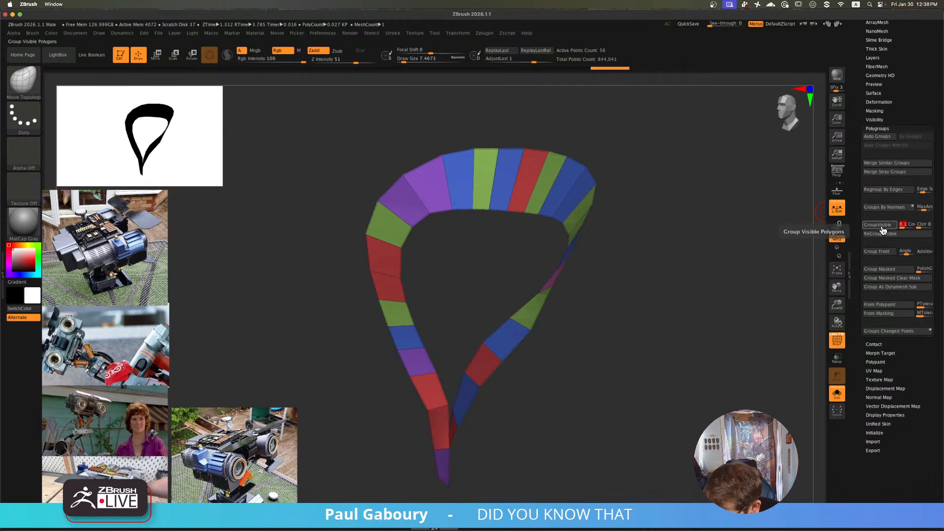
{"action": "left_click", "coordinate": [882, 226]}
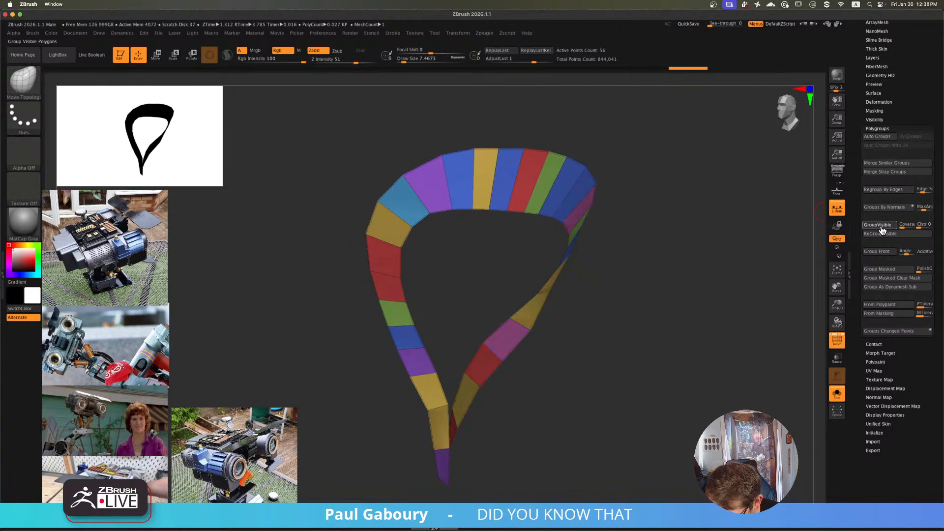
{"action": "left_click", "coordinate": [882, 226]}
{"action": "left_click", "coordinate": [882, 226]}
{"action": "left_click", "coordinate": [882, 226]}
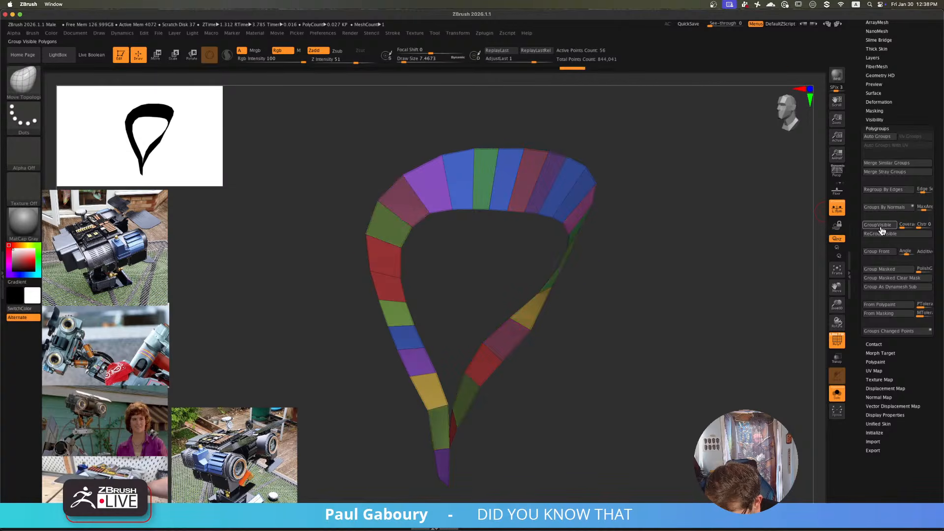
{"action": "left_click", "coordinate": [882, 226]}
{"action": "left_click", "coordinate": [882, 227]}
{"action": "left_click", "coordinate": [882, 226]}
{"action": "left_click", "coordinate": [882, 226]}
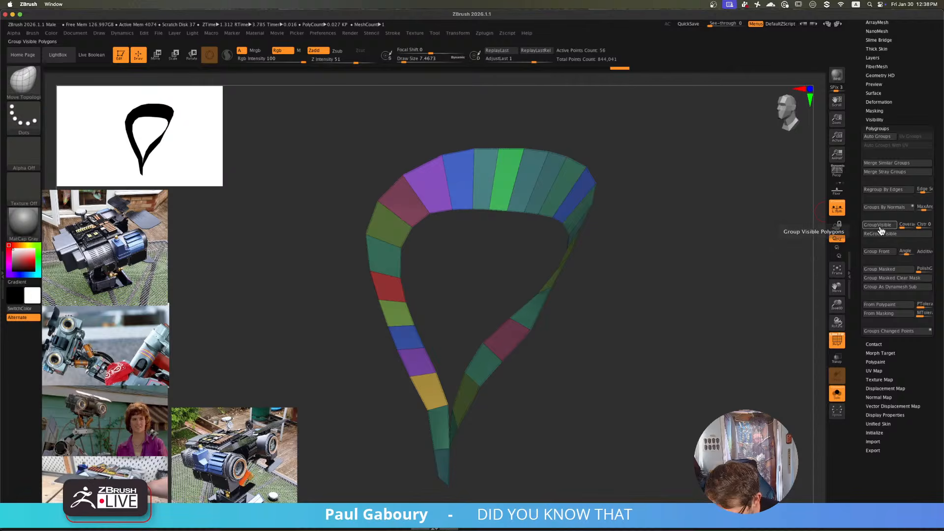
{"action": "left_click", "coordinate": [882, 226]}
- Switch to the ZModeler brush and assign new polygroups to the two strips flanking the light blue strip on the collar's top band
{"action": "right_click_drag", "start_coordinate": [610, 254], "coordinate": [603, 232], "text": "alt"}
{"action": "right_click_drag", "start_coordinate": [524, 302], "coordinate": [525, 295]}
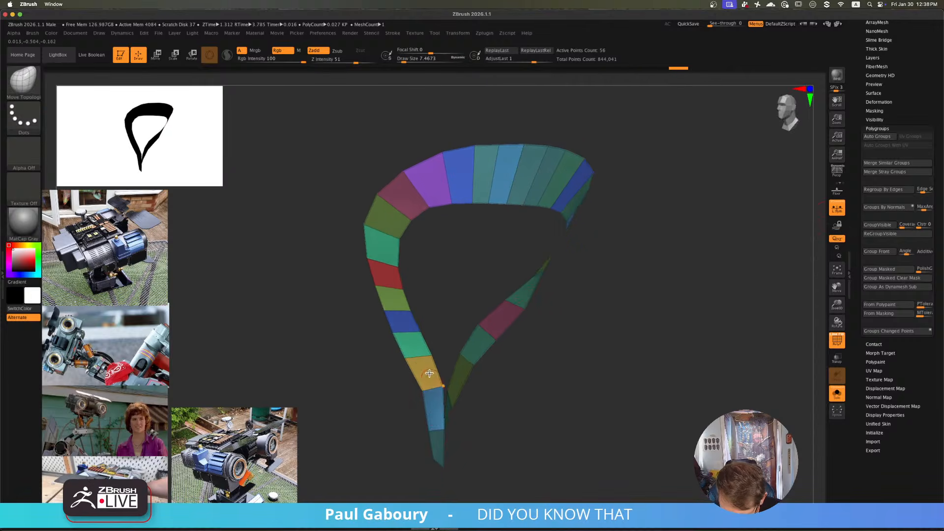
{"action": "right_click_drag", "start_coordinate": [453, 207], "coordinate": [435, 255], "text": "alt"}
{"action": "mouse_move", "coordinate": [436, 256]}
{"action": "right_mouse_down"}
{"action": "mouse_move", "coordinate": [468, 266]}
{"action": "mouse_move", "coordinate": [470, 289]}
{"action": "mouse_move", "coordinate": [457, 283]}
{"action": "mouse_move", "coordinate": [462, 276]}
{"action": "mouse_move", "coordinate": [473, 307]}
{"action": "right_mouse_up"}
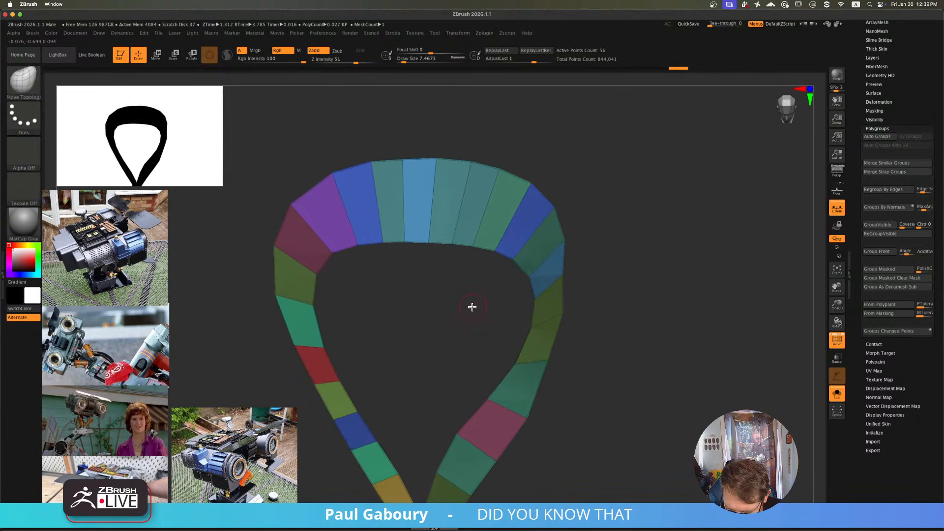
{"action": "key", "text": "b"}
{"action": "key", "text": "k"}
{"action": "key", "text": "c"}
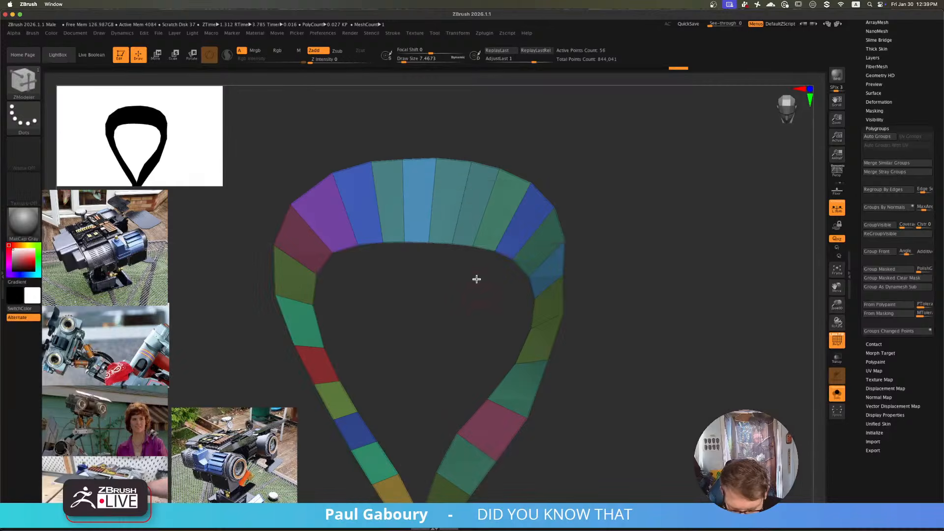
{"action": "key", "text": "b"}
{"action": "key", "text": "z"}
{"action": "key", "text": "m"}
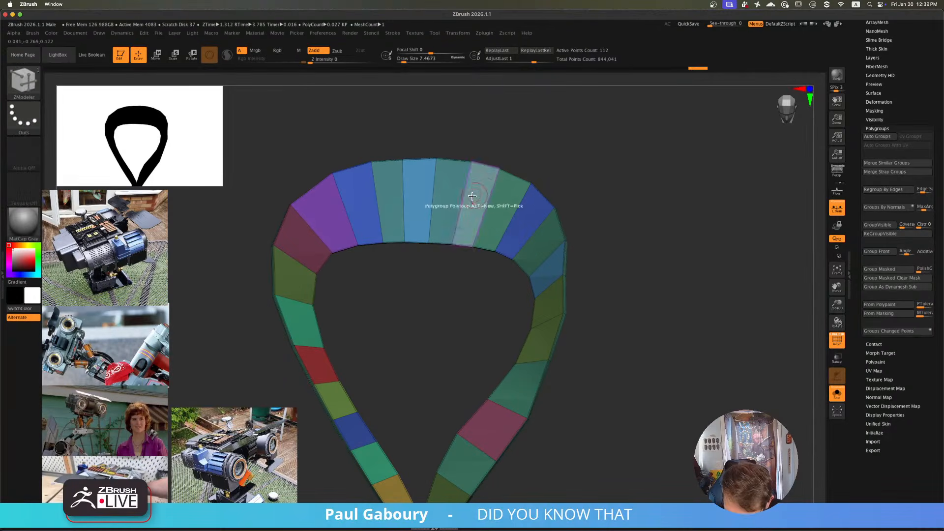
{"action": "left_click", "coordinate": [448, 208]}
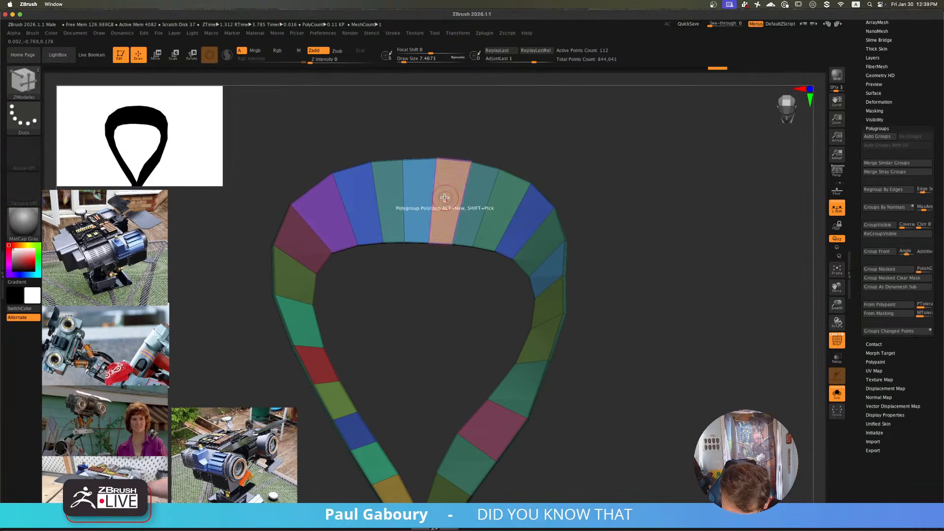
{"action": "left_click", "coordinate": [394, 212]}
{"action": "key", "text": "alt"}
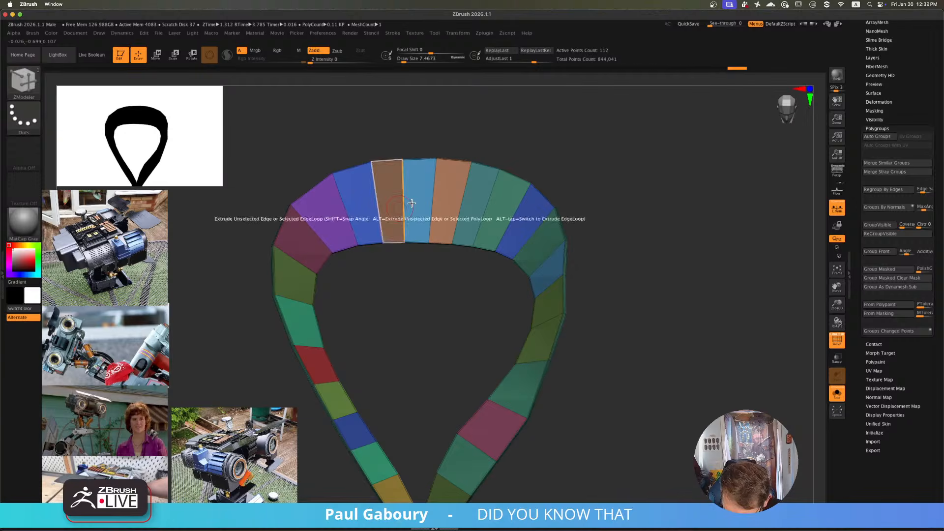
- Give separate new polygroups to one teal strip on the collar's upper curve and one green strip along its side
{"action": "right_click_drag", "start_coordinate": [470, 210], "coordinate": [480, 235]}
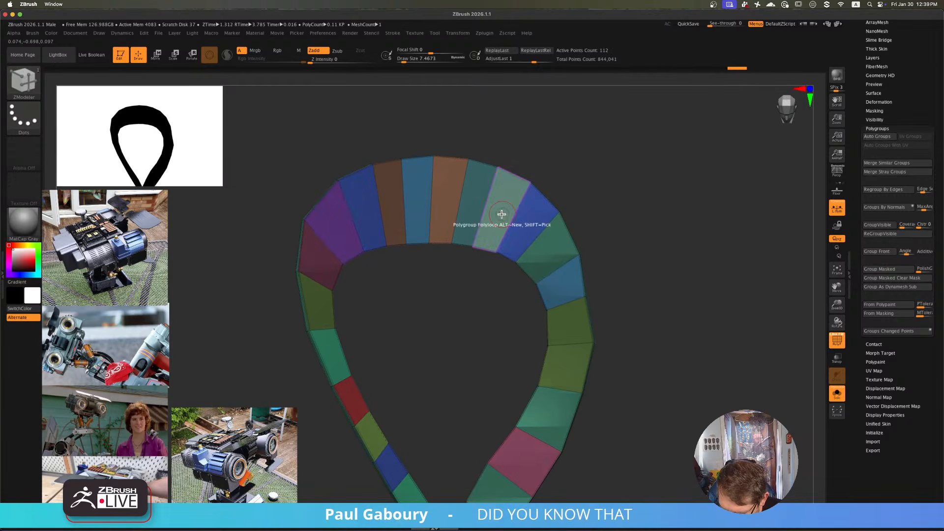
{"action": "key", "text": "alt"}
{"action": "key", "text": "alt"}
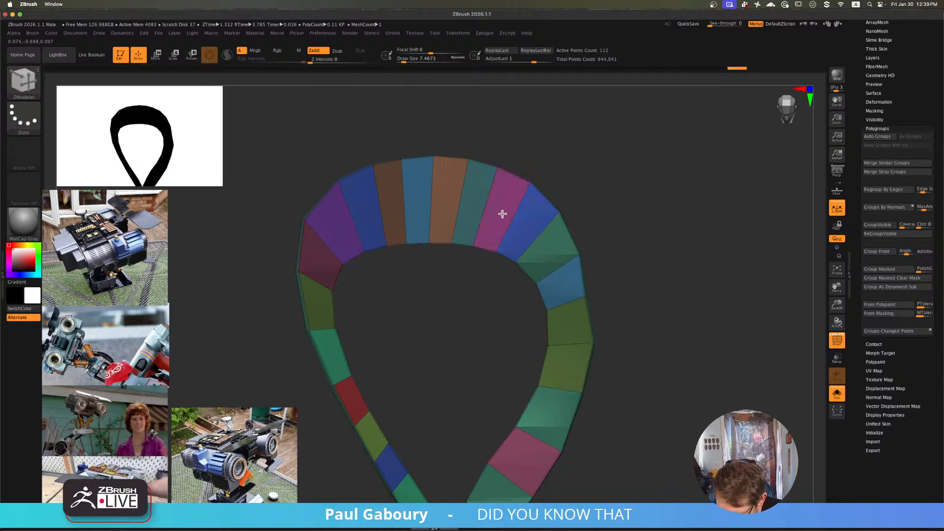
{"action": "right_click_drag", "start_coordinate": [534, 228], "coordinate": [565, 267], "text": "ctrl"}
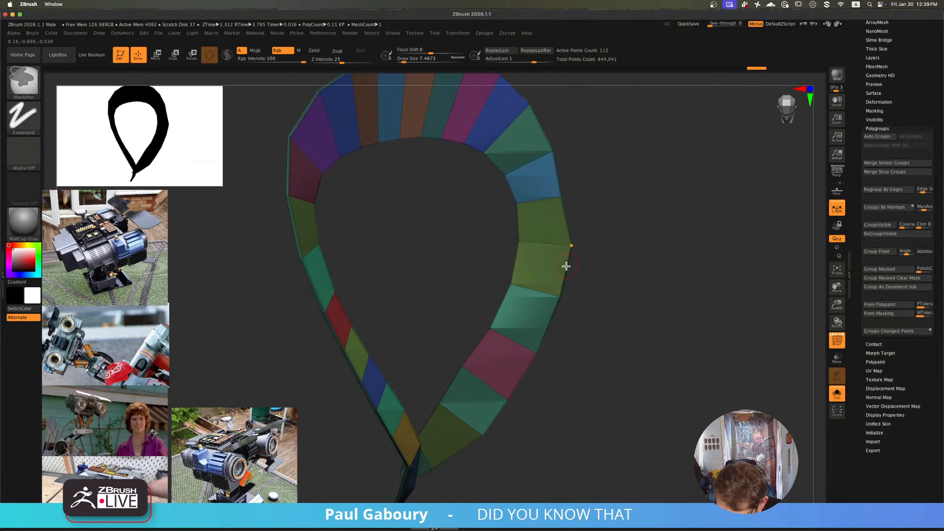
{"action": "left_click", "coordinate": [540, 266]}
{"action": "right_click_drag", "start_coordinate": [540, 304], "coordinate": [560, 230], "text": "alt"}
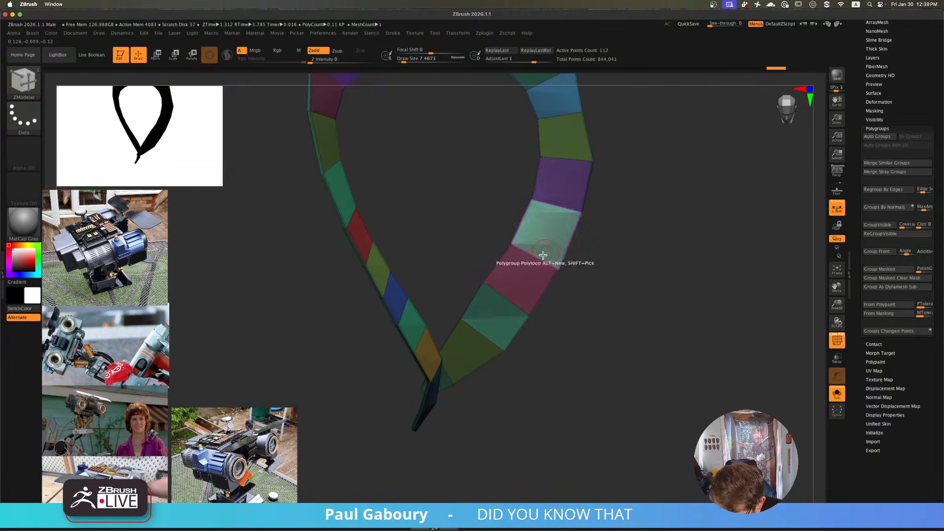
{"action": "mouse_move", "coordinate": [510, 323]}
{"action": "right_mouse_down"}
{"action": "mouse_move", "coordinate": [495, 320]}
{"action": "mouse_move", "coordinate": [507, 304]}
{"action": "mouse_move", "coordinate": [496, 276]}
{"action": "mouse_move", "coordinate": [514, 256]}
{"action": "right_mouse_up"}
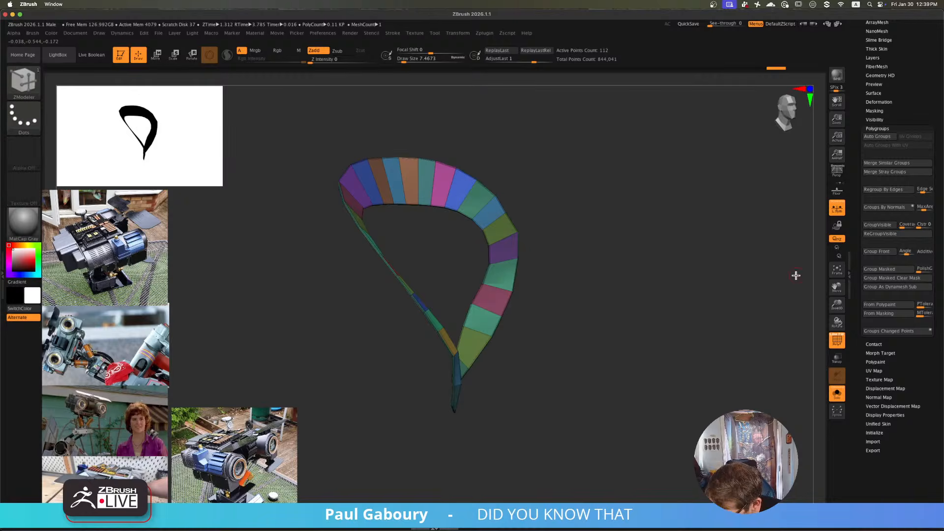
- Turn on dynamic subdivision for the collar and apply it as real geometry
{"action": "scroll", "coordinate": [857, 182], "scroll_direction": "up", "scroll_amount": 5}
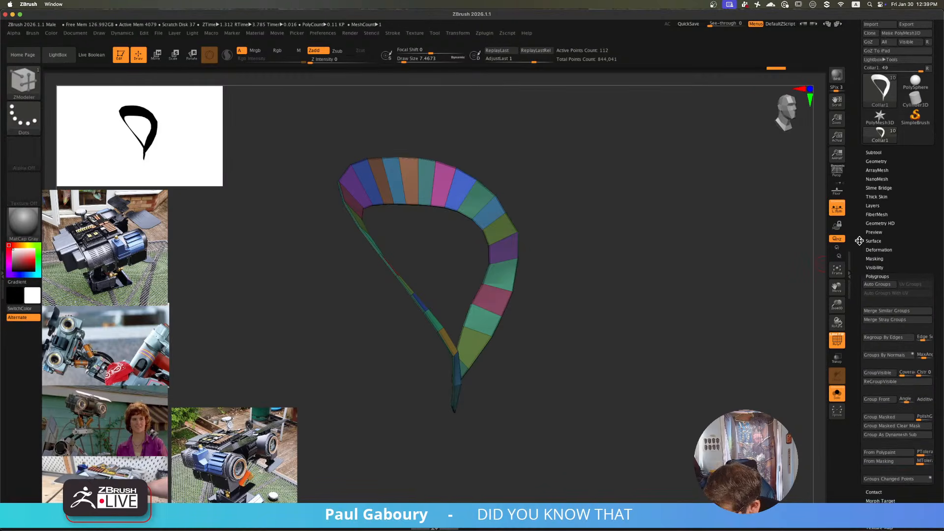
{"action": "left_click", "coordinate": [880, 188]}
{"action": "left_click", "coordinate": [885, 231]}
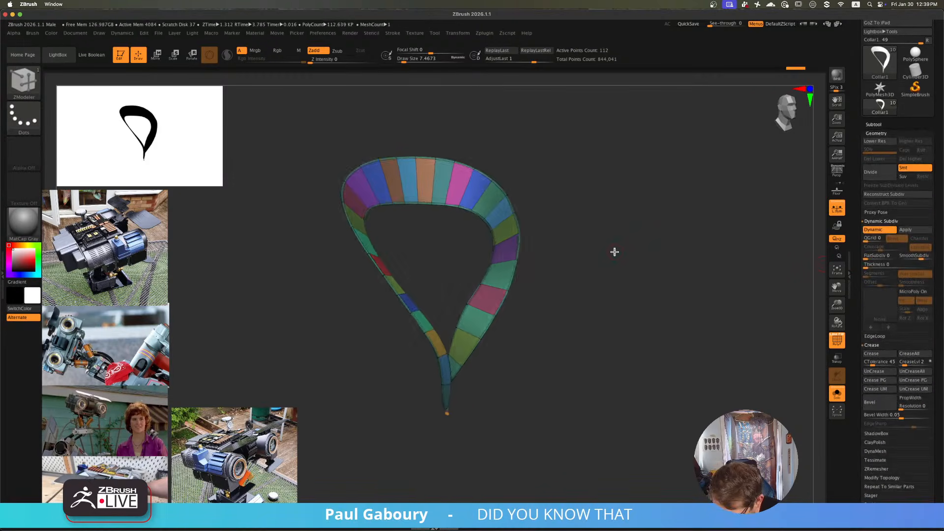
{"action": "key", "text": "shift+f"}
{"action": "key", "text": "shift+f"}
{"action": "mouse_move", "coordinate": [582, 259]}
{"action": "left_mouse_down"}
{"action": "mouse_move", "coordinate": [563, 271]}
{"action": "mouse_move", "coordinate": [568, 281]}
{"action": "mouse_move", "coordinate": [589, 267]}
{"action": "mouse_move", "coordinate": [593, 241]}
{"action": "left_mouse_up"}
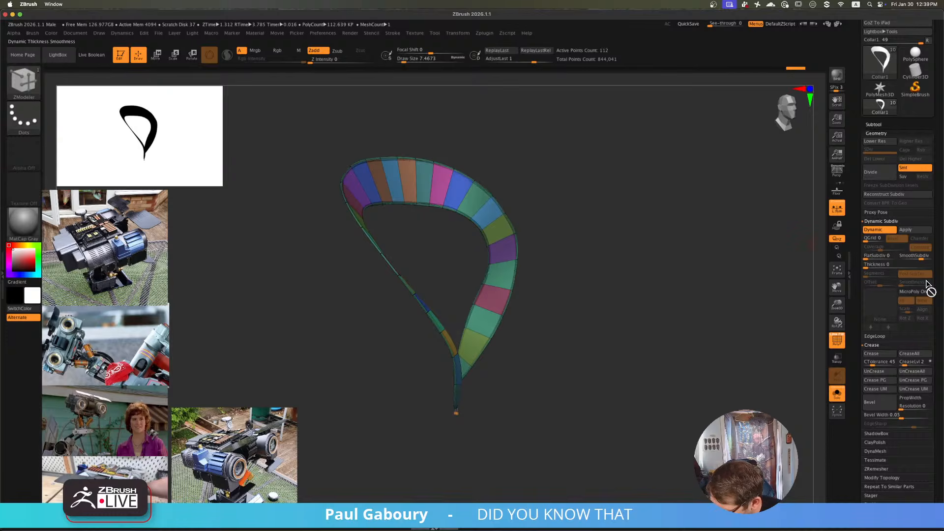
{"action": "left_click", "coordinate": [873, 229]}
{"action": "left_click", "coordinate": [873, 170]}
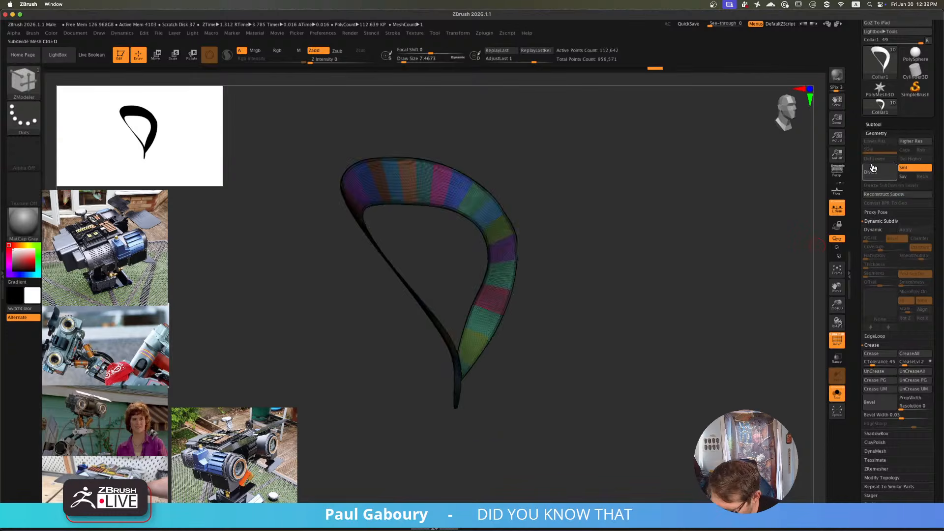
- Hide the collar's thickness and back polygroups, leaving only the coloured front strips visible
{"action": "mouse_move", "coordinate": [491, 213]}
{"action": "right_mouse_down", "text": "ctrl"}
{"action": "mouse_move", "coordinate": [539, 290]}
{"action": "mouse_move", "coordinate": [535, 314]}
{"action": "mouse_move", "coordinate": [495, 283]}
{"action": "mouse_move", "coordinate": [503, 272]}
{"action": "mouse_move", "coordinate": [528, 326]}
{"action": "right_mouse_up", "text": "ctrl"}
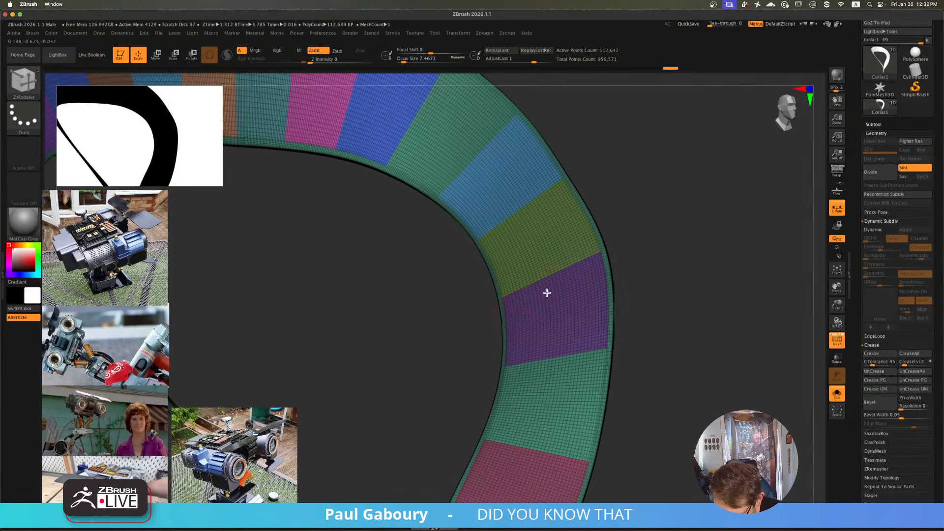
{"action": "mouse_move", "coordinate": [547, 293]}
{"action": "right_mouse_down"}
{"action": "mouse_move", "coordinate": [560, 276]}
{"action": "mouse_move", "coordinate": [583, 307]}
{"action": "right_mouse_up"}
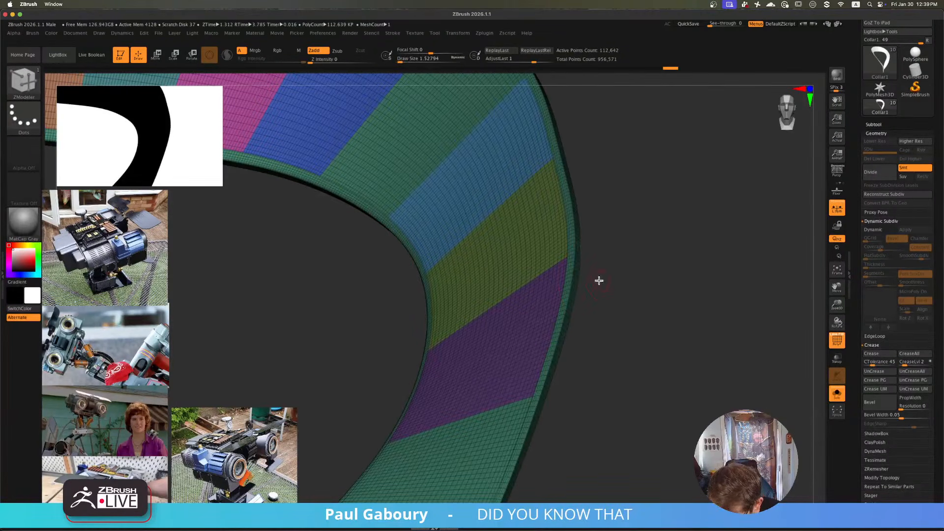
{"action": "left_click", "coordinate": [570, 286], "text": "ctrl+shift"}
{"action": "mouse_move", "coordinate": [572, 310]}
{"action": "right_mouse_down"}
{"action": "mouse_move", "coordinate": [582, 279]}
{"action": "mouse_move", "coordinate": [453, 308]}
{"action": "mouse_move", "coordinate": [474, 312]}
{"action": "mouse_move", "coordinate": [466, 312]}
{"action": "mouse_move", "coordinate": [477, 280]}
{"action": "mouse_move", "coordinate": [507, 252]}
{"action": "mouse_move", "coordinate": [499, 312]}
{"action": "mouse_move", "coordinate": [486, 331]}
{"action": "mouse_move", "coordinate": [533, 261]}
{"action": "mouse_move", "coordinate": [546, 291]}
{"action": "right_mouse_up"}
{"action": "left_click", "coordinate": [568, 307], "text": "ctrl+shift"}
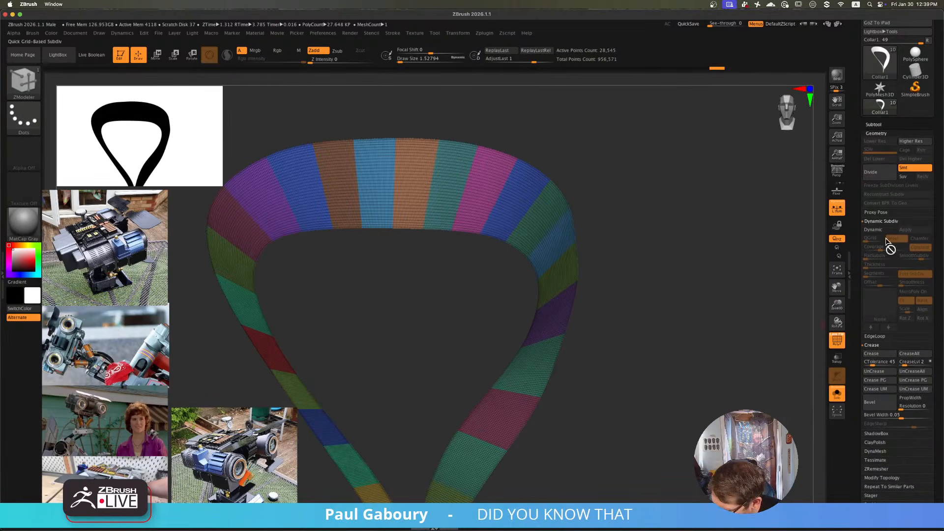
- Try GroupsLoops on the visible collar strips with 4 loops and a GPolish of 50
{"action": "left_click", "coordinate": [882, 222]}
{"action": "left_click", "coordinate": [889, 239]}
{"action": "left_click", "coordinate": [878, 229]}
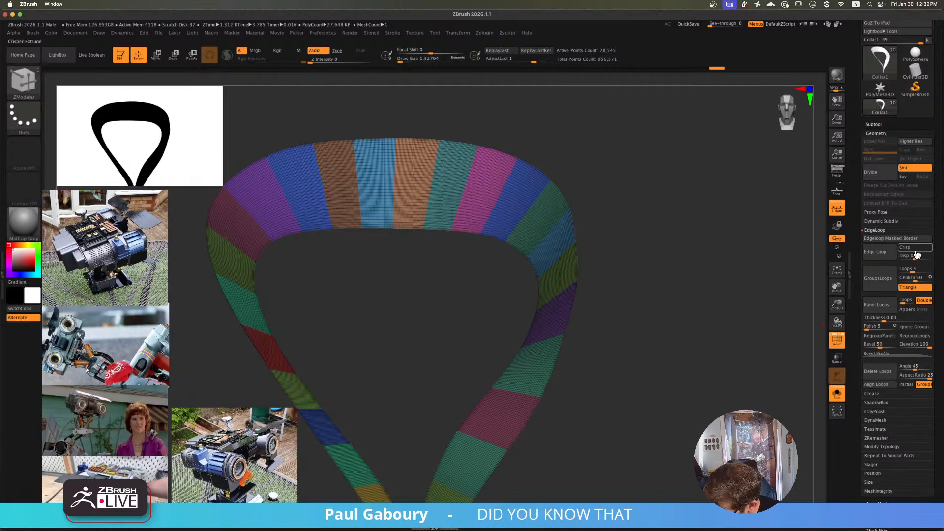
{"action": "left_click", "coordinate": [879, 279]}
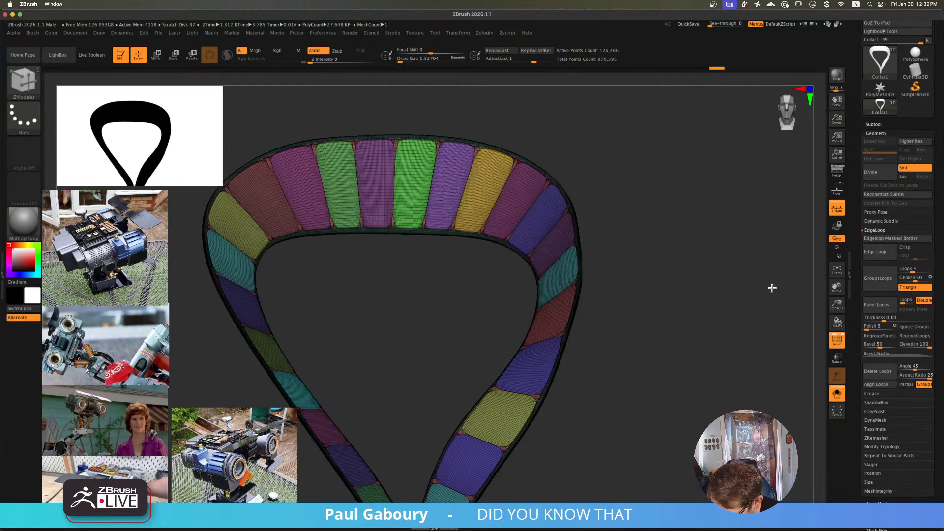
{"action": "right_click_drag", "start_coordinate": [521, 198], "coordinate": [557, 265], "text": "ctrl"}
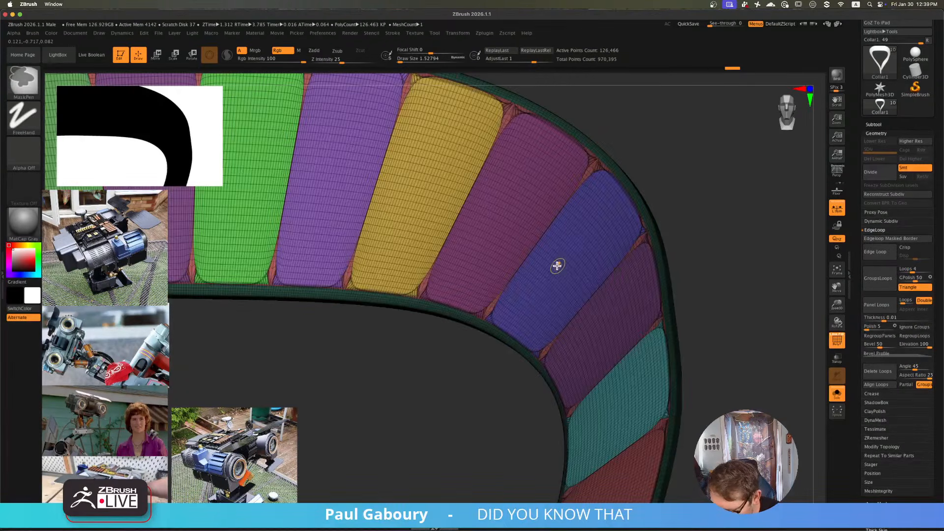
{"action": "key", "text": "ctrl+z"}
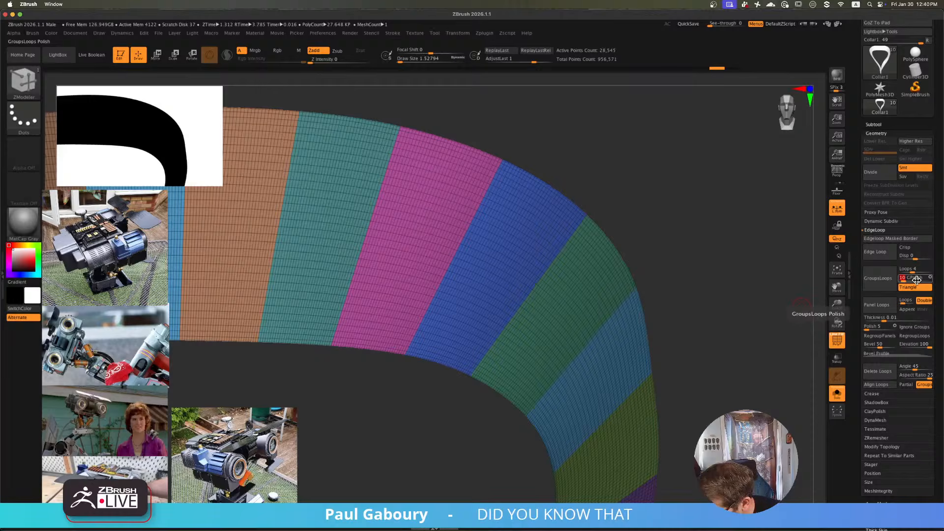
- Set GPolish to 10 and create 4 GroupsLoops around the visible collar strips
{"action": "left_click", "coordinate": [883, 287]}
{"action": "right_click_drag", "start_coordinate": [597, 320], "coordinate": [503, 264], "text": "ctrl"}
{"action": "key", "text": "shift+f"}
{"action": "key", "text": "shift+f"}
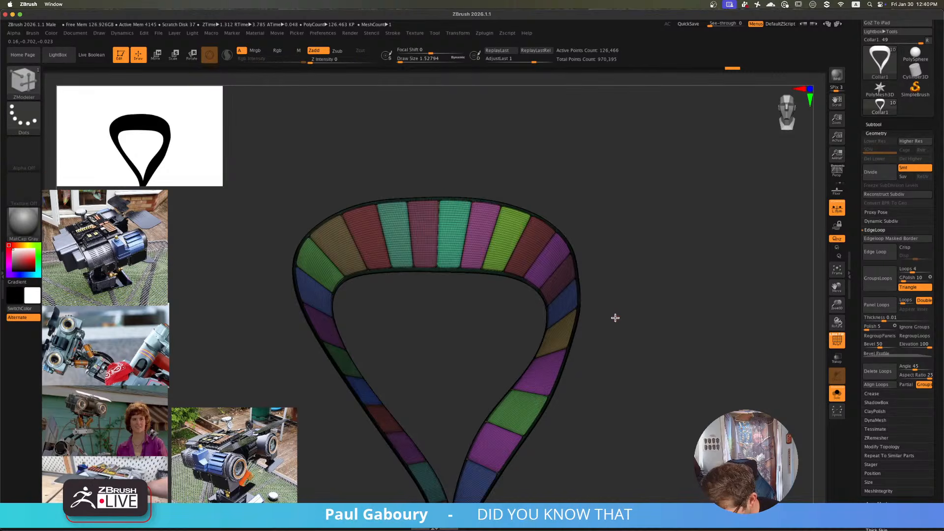
{"action": "mouse_move", "coordinate": [615, 318]}
{"action": "right_mouse_down"}
{"action": "mouse_move", "coordinate": [580, 310]}
{"action": "mouse_move", "coordinate": [584, 301]}
{"action": "mouse_move", "coordinate": [586, 317]}
{"action": "mouse_move", "coordinate": [590, 303]}
{"action": "mouse_move", "coordinate": [597, 320]}
{"action": "mouse_move", "coordinate": [603, 308]}
{"action": "mouse_move", "coordinate": [593, 308]}
{"action": "right_mouse_up"}
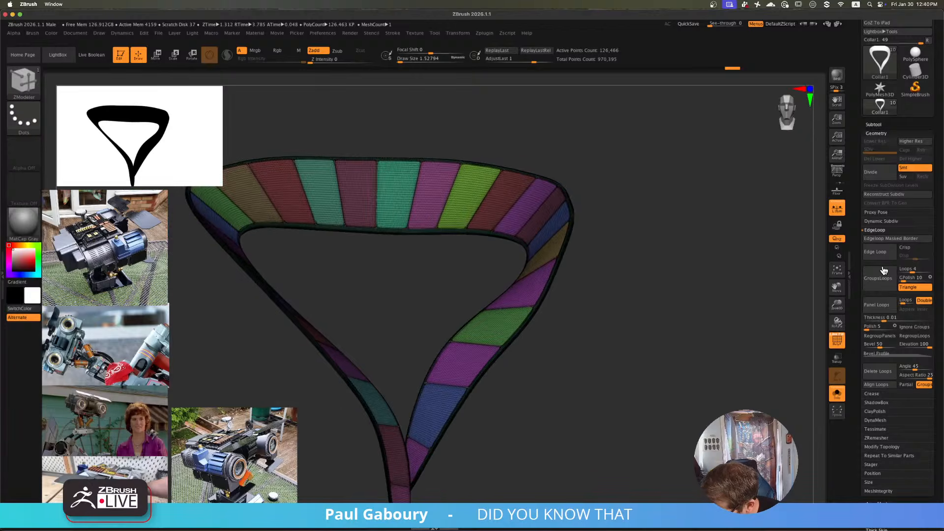
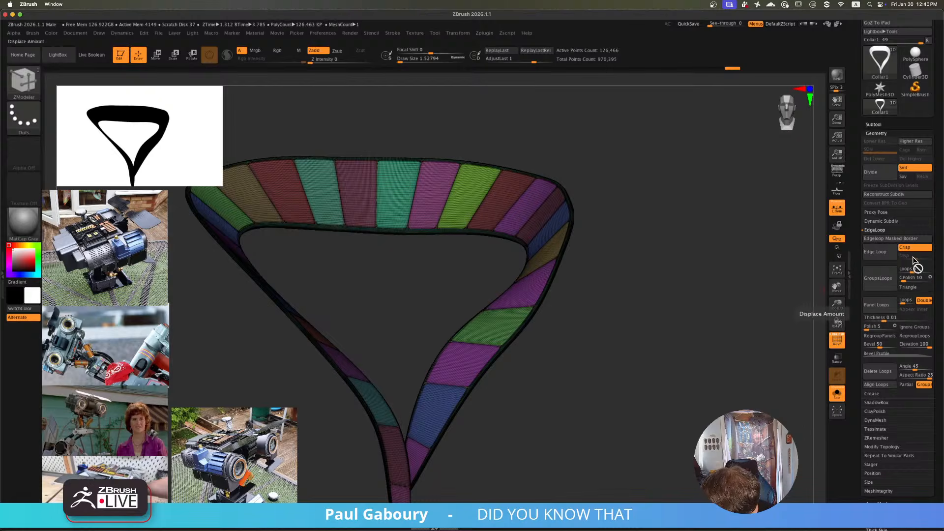
- Hide the collar's outer border and seam polygroups, leaving only the front strips visible
{"action": "left_click_drag", "start_coordinate": [745, 269], "coordinate": [723, 276], "text": "ctrl"}
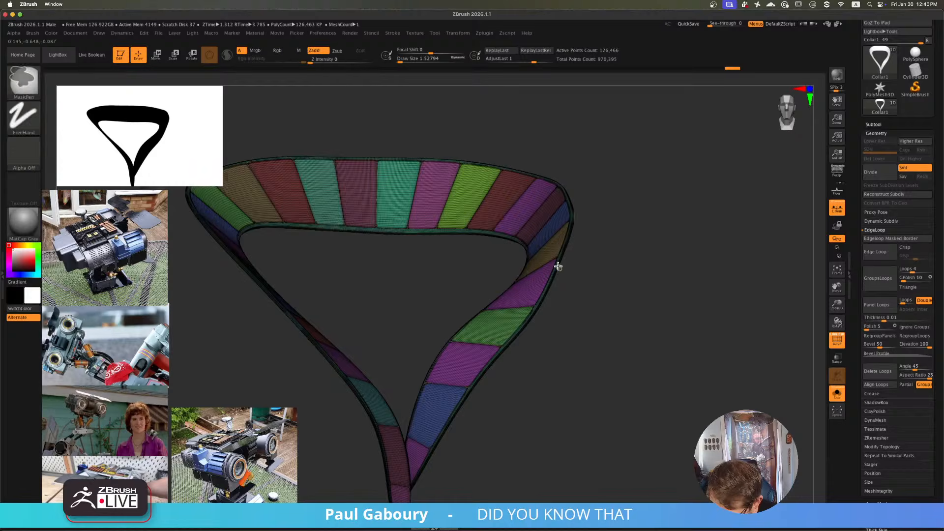
{"action": "right_click_drag", "start_coordinate": [558, 266], "coordinate": [561, 262], "text": "ctrl"}
{"action": "left_click", "coordinate": [560, 257], "text": "ctrl+shift"}
{"action": "left_click", "coordinate": [561, 257], "text": "ctrl+shift"}
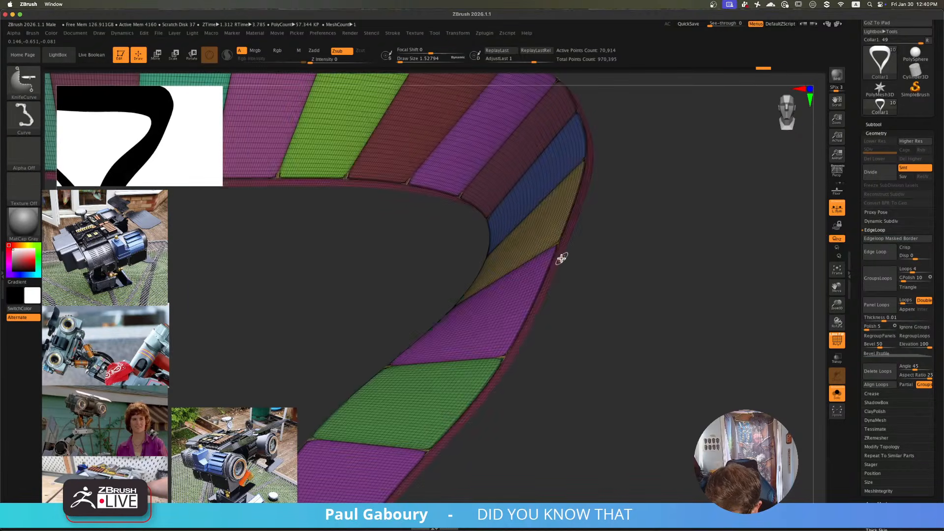
{"action": "left_click", "coordinate": [559, 265], "text": "ctrl+shift"}
{"action": "mouse_move", "coordinate": [564, 259]}
{"action": "right_mouse_down"}
{"action": "mouse_move", "coordinate": [553, 251]}
{"action": "mouse_move", "coordinate": [573, 238]}
{"action": "mouse_move", "coordinate": [613, 263]}
{"action": "mouse_move", "coordinate": [603, 285]}
{"action": "mouse_move", "coordinate": [603, 277]}
{"action": "mouse_move", "coordinate": [635, 278]}
{"action": "mouse_move", "coordinate": [491, 259]}
{"action": "mouse_move", "coordinate": [549, 315]}
{"action": "mouse_move", "coordinate": [597, 318]}
{"action": "mouse_move", "coordinate": [495, 268]}
{"action": "mouse_move", "coordinate": [529, 226]}
{"action": "mouse_move", "coordinate": [492, 232]}
{"action": "right_mouse_up"}
{"action": "left_click", "coordinate": [599, 276], "text": "ctrl+shift"}
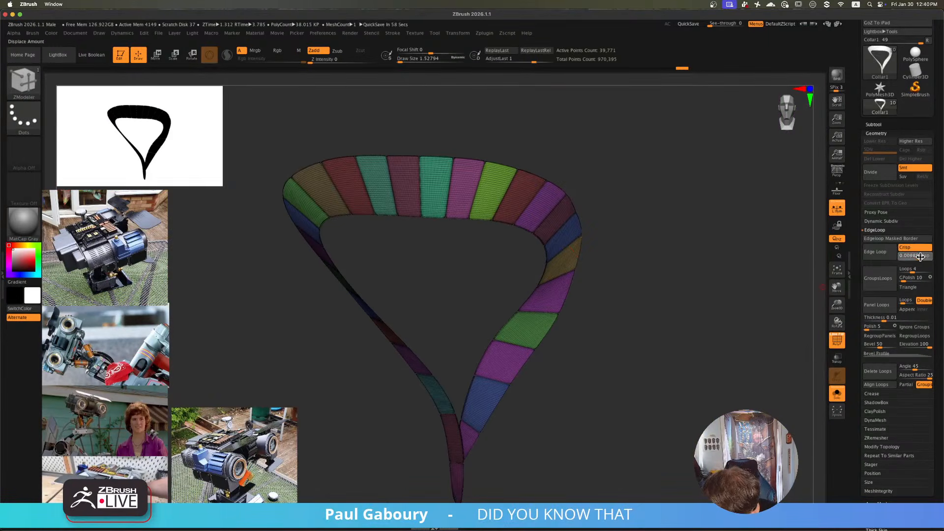
- Try adding crisp displaced edge loops to the visible strips, raising the displacement to about 0.066
{"action": "left_click", "coordinate": [886, 258]}
{"action": "right_click_drag", "start_coordinate": [696, 280], "coordinate": [588, 290]}
{"action": "key", "text": "ctrl+z"}
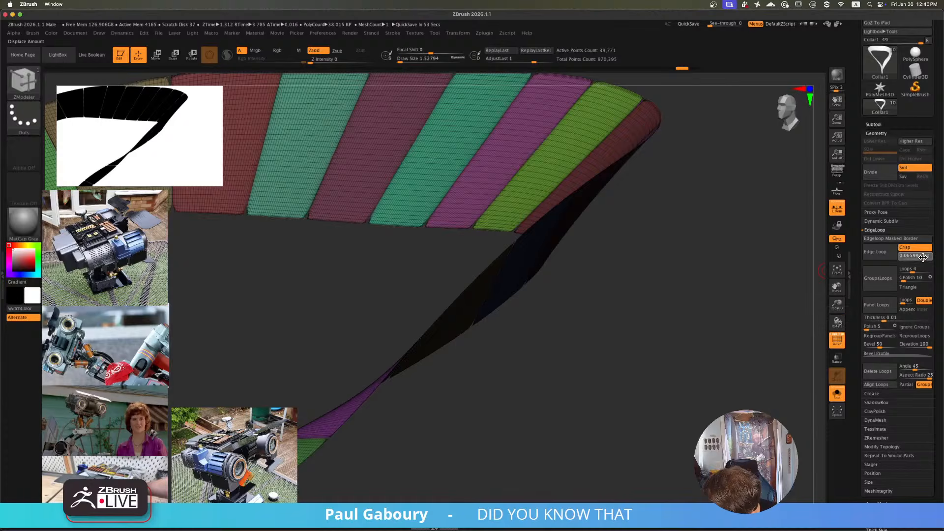
{"action": "left_click", "coordinate": [883, 256]}
{"action": "mouse_move", "coordinate": [635, 275]}
{"action": "right_mouse_down", "text": "ctrl"}
{"action": "mouse_move", "coordinate": [637, 290]}
{"action": "mouse_move", "coordinate": [468, 249]}
{"action": "mouse_move", "coordinate": [540, 317]}
{"action": "mouse_move", "coordinate": [550, 319]}
{"action": "mouse_move", "coordinate": [559, 292]}
{"action": "right_mouse_up", "text": "ctrl"}
{"action": "key", "text": "ctrl+z"}
- Shrink the visible area repeatedly until the loop rows around every collar strip are hidden
{"action": "key", "text": "s"}
{"action": "left_click", "coordinate": [542, 258], "text": "ctrl+alt+shift"}
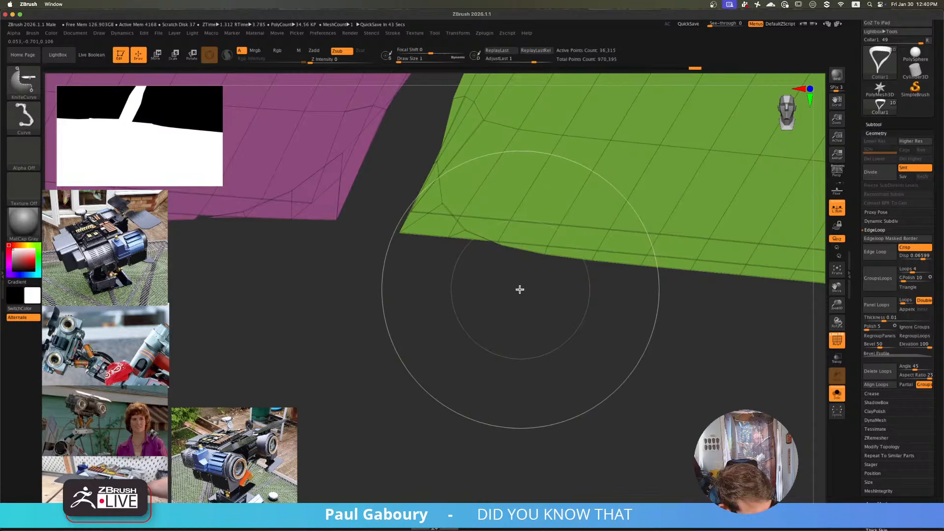
{"action": "key", "text": "ctrl+shift+s"}
{"action": "key", "text": "ctrl+shift+s"}
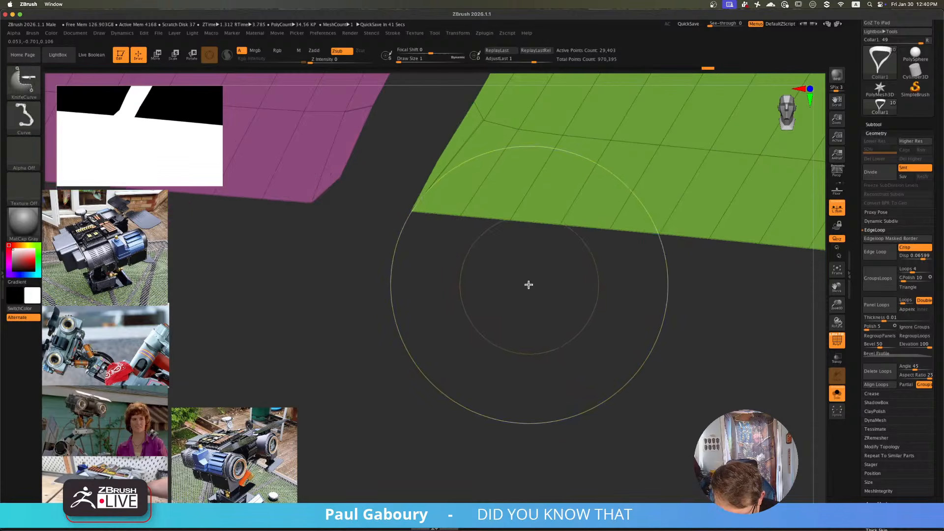
{"action": "mouse_move", "coordinate": [529, 285]}
{"action": "right_mouse_down", "text": "ctrl"}
{"action": "mouse_move", "coordinate": [477, 253]}
{"action": "mouse_move", "coordinate": [320, 216]}
{"action": "right_mouse_up", "text": "ctrl"}
{"action": "right_click_drag", "start_coordinate": [516, 311], "coordinate": [465, 327], "text": "ctrl"}
{"action": "mouse_move", "coordinate": [465, 327]}
{"action": "right_mouse_down", "text": "alt"}
{"action": "mouse_move", "coordinate": [510, 293]}
{"action": "mouse_move", "coordinate": [556, 278]}
{"action": "mouse_move", "coordinate": [548, 308]}
{"action": "mouse_move", "coordinate": [499, 310]}
{"action": "right_mouse_up", "text": "alt"}
{"action": "mouse_move", "coordinate": [499, 310]}
{"action": "right_mouse_down", "text": "alt"}
{"action": "mouse_move", "coordinate": [551, 290]}
{"action": "mouse_move", "coordinate": [537, 308]}
{"action": "mouse_move", "coordinate": [579, 305]}
{"action": "right_mouse_up", "text": "alt"}
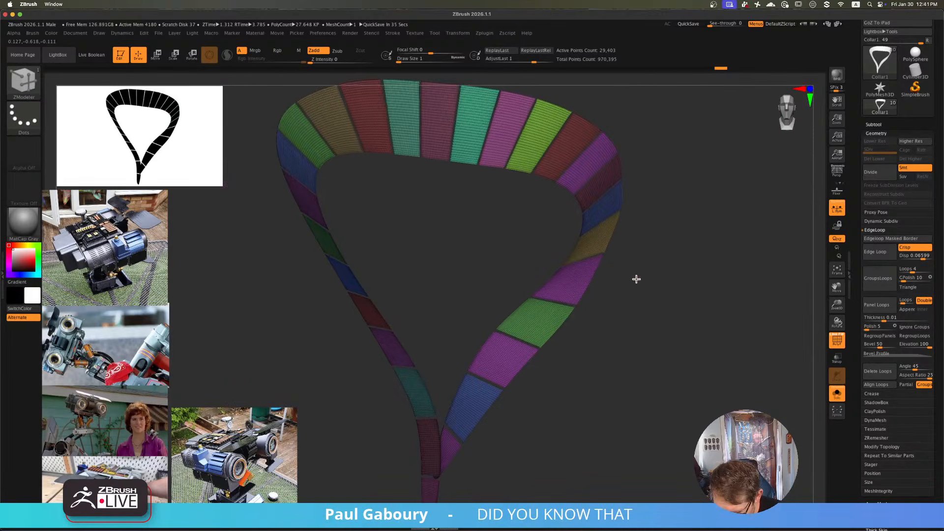
{"action": "right_click_drag", "start_coordinate": [636, 279], "coordinate": [631, 291], "text": "alt"}
- Group all of the visible strip panels into one single polygroup
{"action": "key", "text": "ctrl+w"}
{"action": "key", "text": "ctrl+w"}
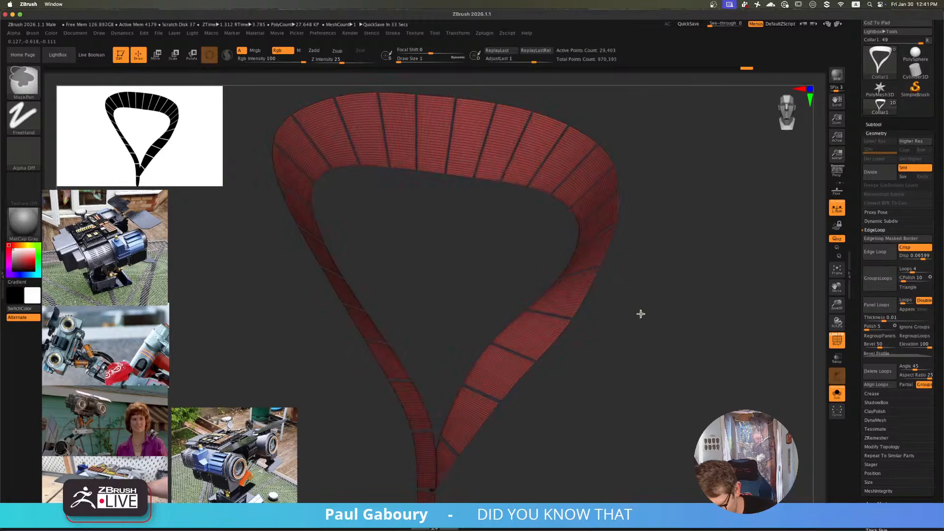
{"action": "key", "text": "ctrl+w"}
{"action": "key", "text": "ctrl+w"}
{"action": "key", "text": "ctrl+w"}
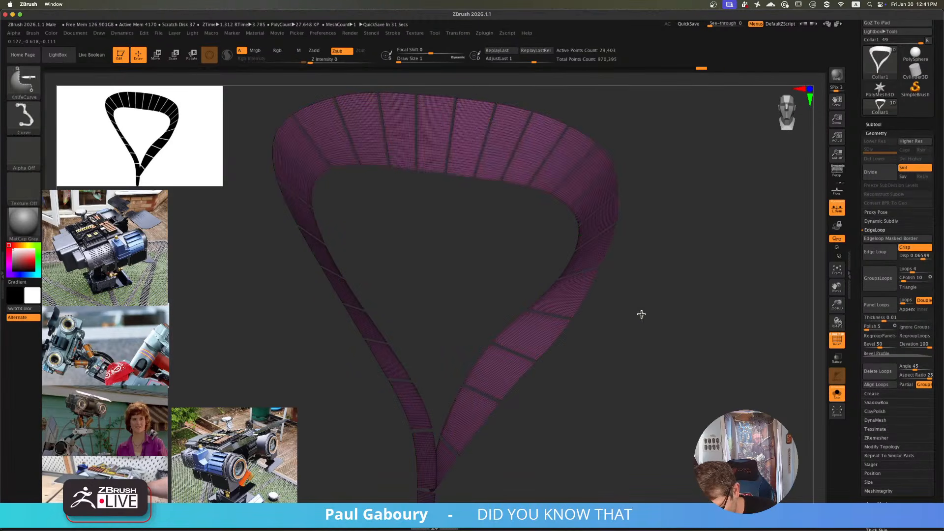
- Group the narrow seams between the collar's front strips into one single polygroup
{"action": "key", "text": "ctrl+shift+z"}
{"action": "right_click_drag", "start_coordinate": [642, 315], "coordinate": [608, 297]}
{"action": "left_click", "coordinate": [473, 277], "text": "ctrl+shift"}
{"action": "key", "text": "ctrl+w"}
{"action": "key", "text": "ctrl+shift+a"}
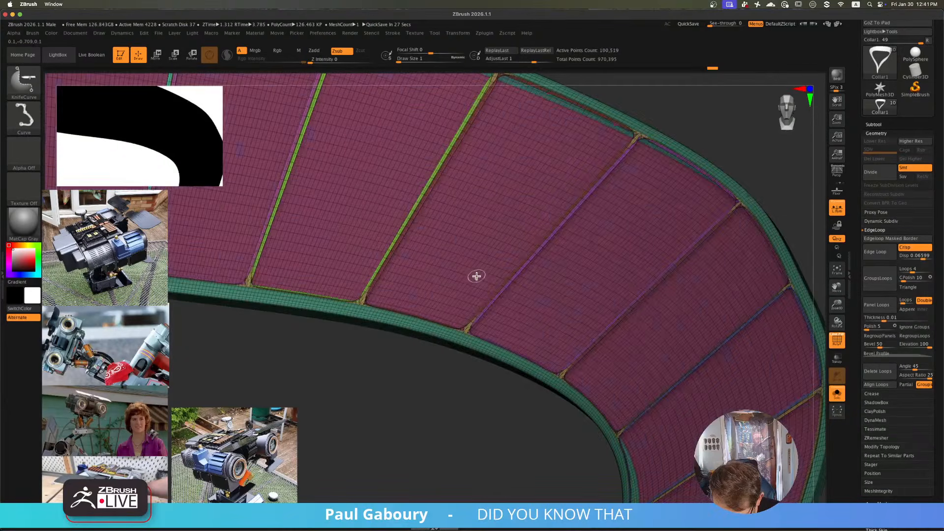
{"action": "left_click", "coordinate": [448, 337], "text": "ctrl+alt+shift"}
{"action": "left_click", "coordinate": [456, 288], "text": "ctrl+alt+shift"}
{"action": "right_click_drag", "start_coordinate": [438, 346], "coordinate": [643, 319], "text": "ctrl"}
- Isolate the collar's front strips by hiding the seam, border and remaining polygroups
{"action": "left_click", "coordinate": [614, 319], "text": "ctrl+shift"}
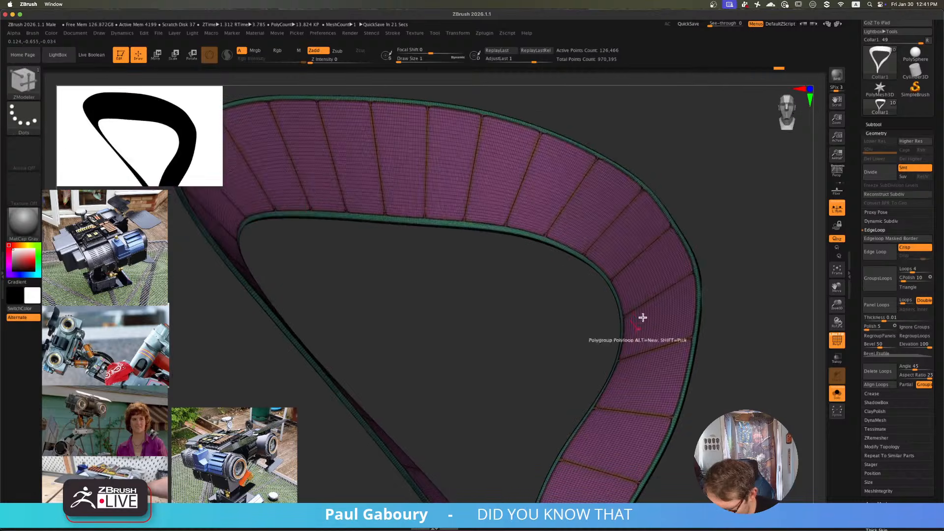
{"action": "right_click_drag", "start_coordinate": [636, 250], "coordinate": [626, 290], "text": "alt"}
{"action": "left_click", "coordinate": [573, 260], "text": "ctrl+shift"}
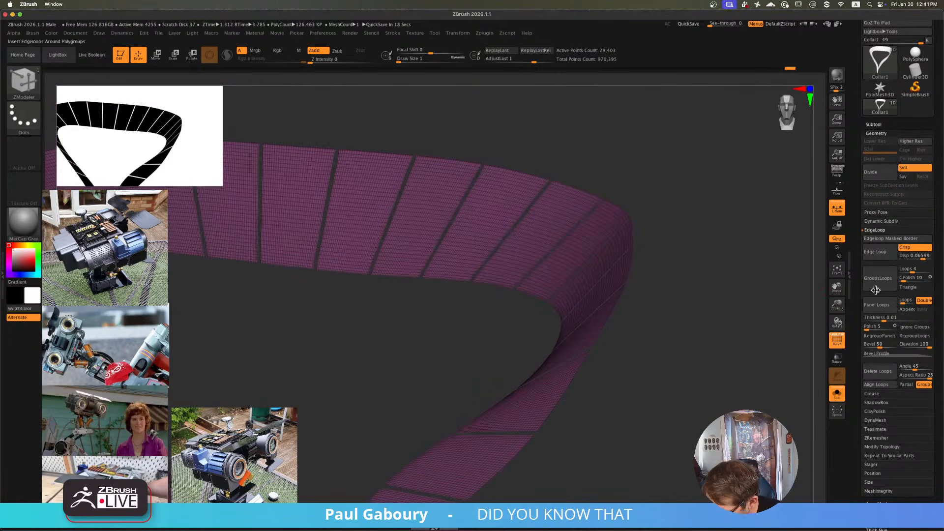
- Try crisp edge loops on the isolated strips with displacements of about 0.066 and 0.0005, bringing the other subtools back into view
{"action": "left_click", "coordinate": [884, 261]}
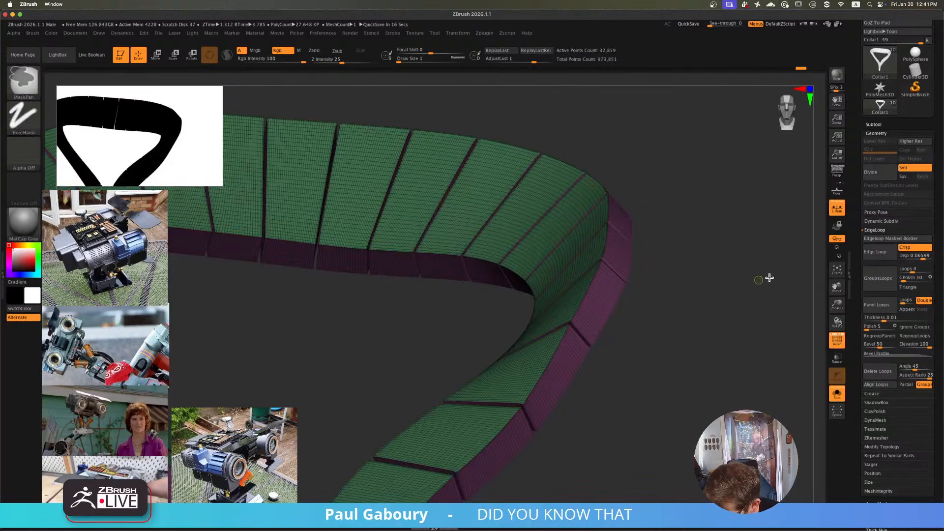
{"action": "key", "text": "ctrl+z"}
{"action": "left_click", "coordinate": [838, 394]}
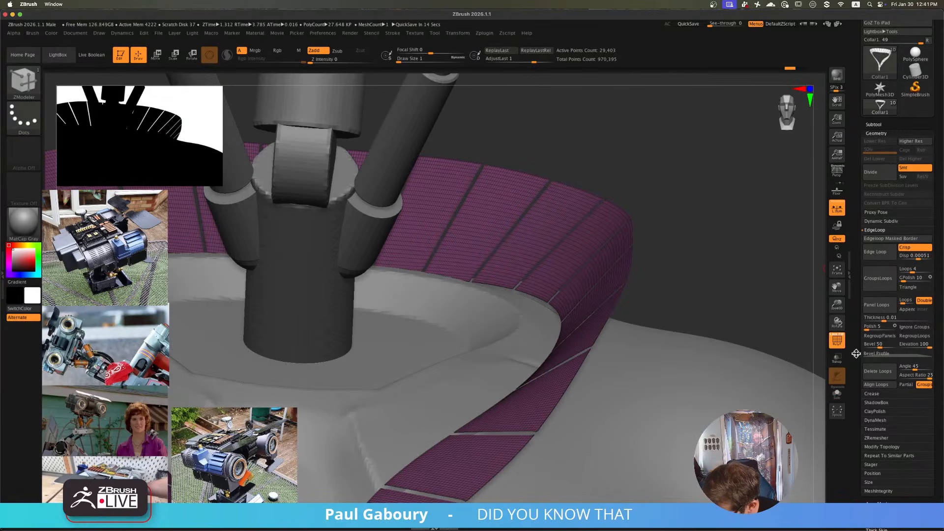
{"action": "left_click", "coordinate": [884, 253]}
{"action": "key", "text": "ctrl+d"}
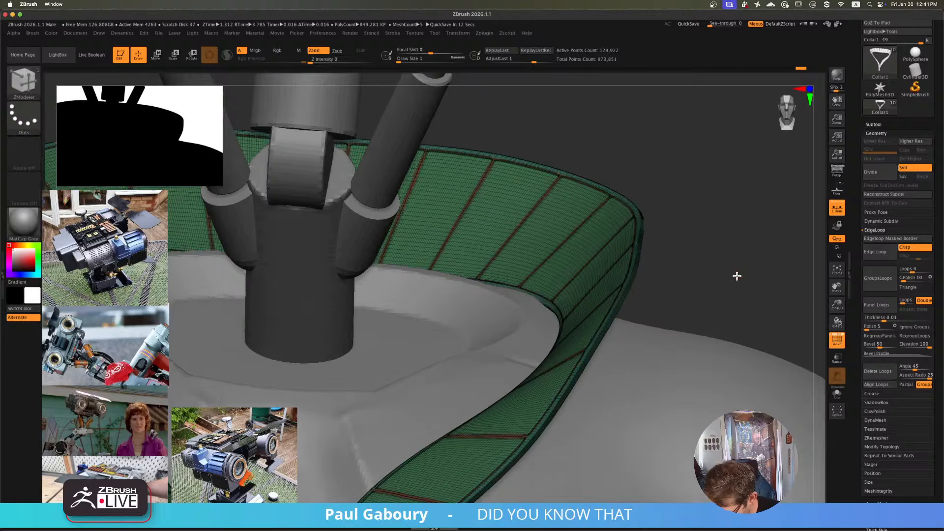
{"action": "key", "text": "ctrl+z"}
- Extrude the front strips with crisp edge loops at a displacement of about 0.042, and check the collar without the wireframe
{"action": "left_click", "coordinate": [918, 255]}
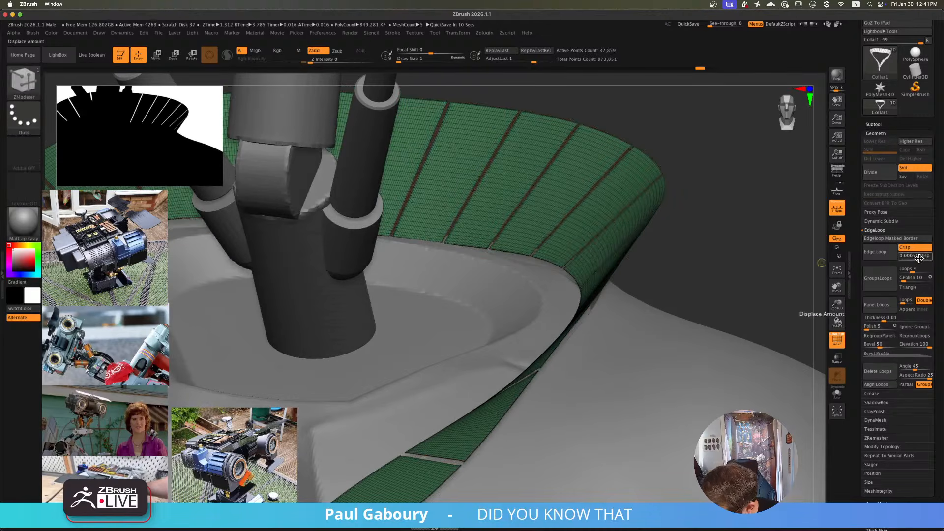
{"action": "left_click", "coordinate": [886, 255]}
{"action": "key", "text": "ctrl+z"}
{"action": "key", "text": "ctrl+z"}
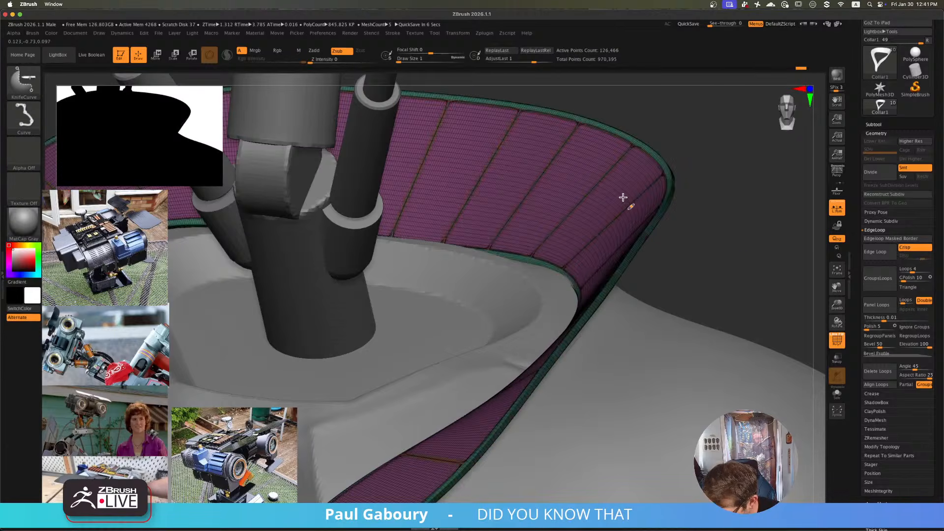
{"action": "left_click", "coordinate": [883, 255]}
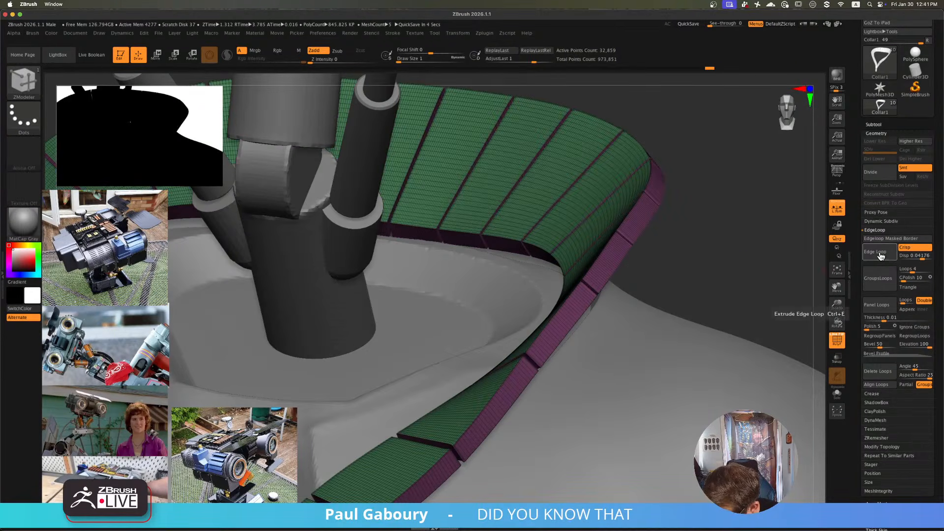
{"action": "right_click_drag", "start_coordinate": [745, 269], "coordinate": [651, 260], "text": "ctrl"}
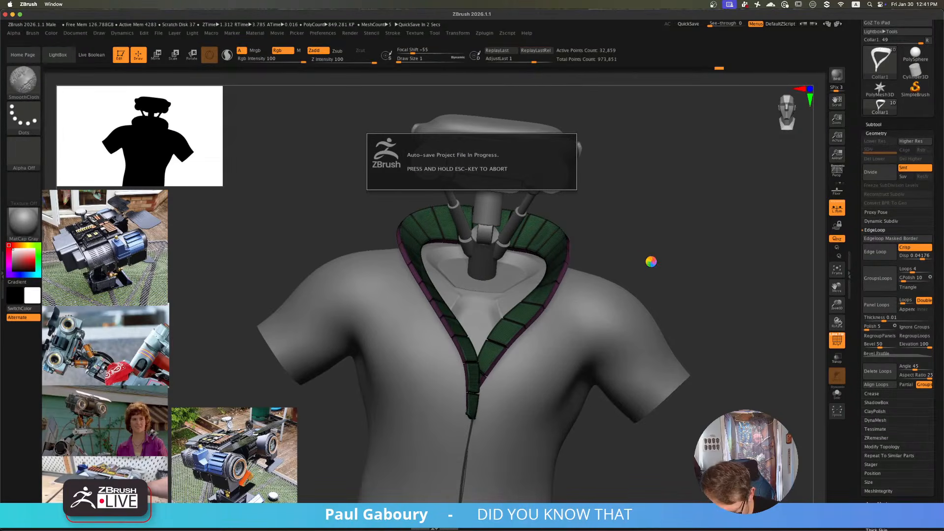
{"action": "key", "text": "shift+f"}
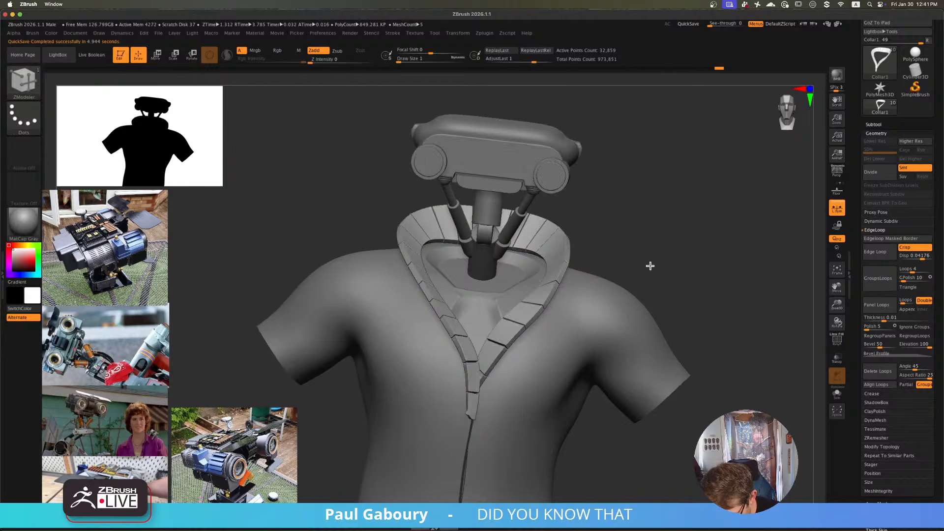
{"action": "key", "text": "d"}
{"action": "mouse_move", "coordinate": [651, 266]}
{"action": "right_mouse_down", "text": "ctrl"}
{"action": "mouse_move", "coordinate": [648, 249]}
{"action": "mouse_move", "coordinate": [626, 261]}
{"action": "mouse_move", "coordinate": [636, 270]}
{"action": "mouse_move", "coordinate": [659, 255]}
{"action": "mouse_move", "coordinate": [639, 268]}
{"action": "mouse_move", "coordinate": [662, 267]}
{"action": "right_mouse_up", "text": "ctrl"}
{"action": "key", "text": "shift+f"}
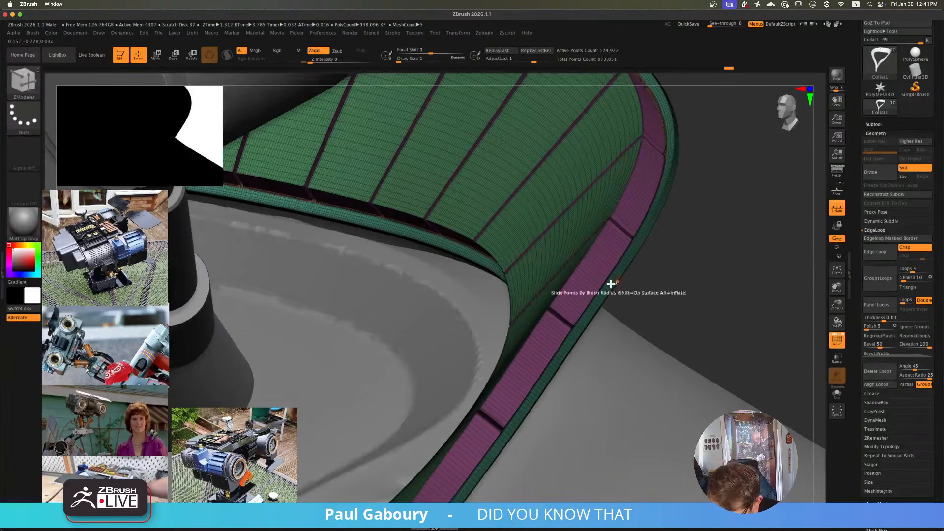
- Isolate the extruded strips' side walls by hiding the front panels, outer border and back of the collar
{"action": "right_click_drag", "start_coordinate": [611, 284], "coordinate": [585, 296], "text": "ctrl"}
{"action": "left_click", "coordinate": [557, 282], "text": "ctrl+shift"}
{"action": "left_click", "coordinate": [558, 282], "text": "ctrl+shift"}
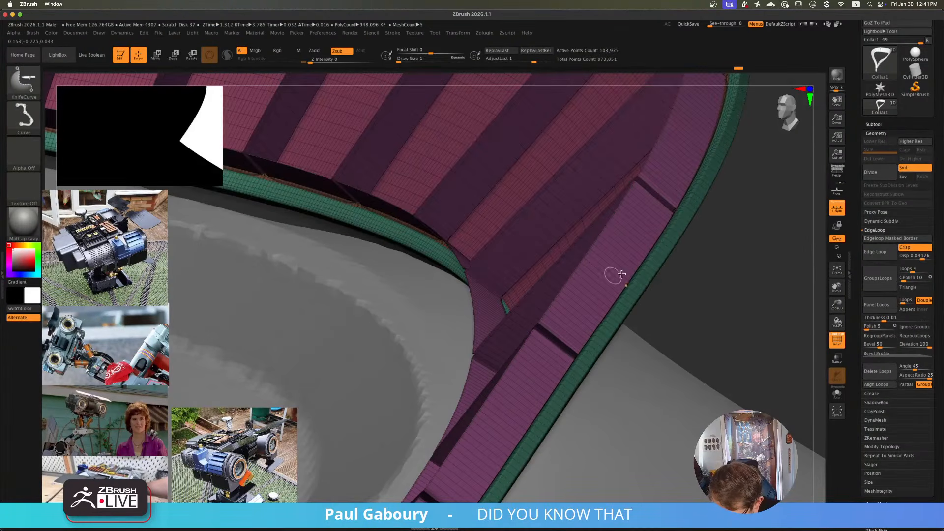
{"action": "left_click", "coordinate": [634, 290], "text": "ctrl+shift"}
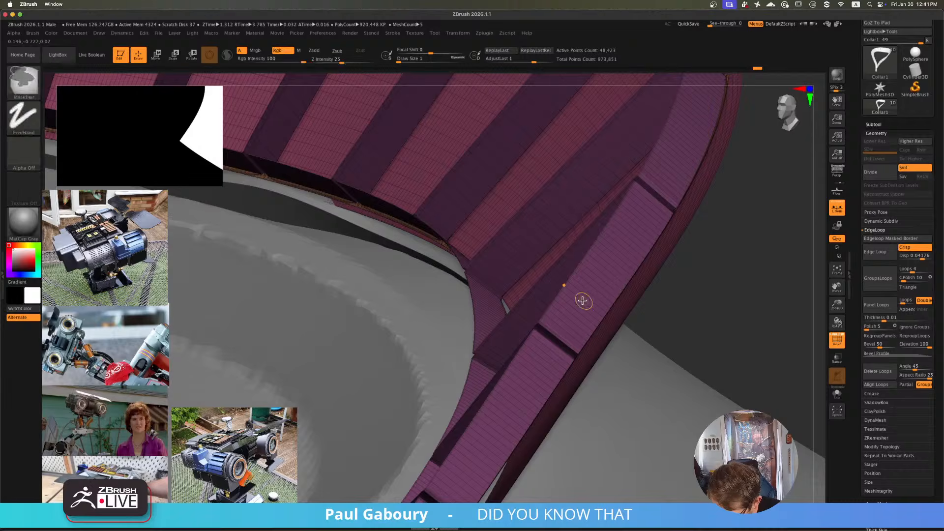
{"action": "left_click", "coordinate": [587, 302], "text": "ctrl+shift"}
{"action": "mouse_move", "coordinate": [506, 338]}
{"action": "right_mouse_down", "text": "ctrl"}
{"action": "mouse_move", "coordinate": [403, 286]}
{"action": "mouse_move", "coordinate": [567, 285]}
{"action": "mouse_move", "coordinate": [575, 299]}
{"action": "right_mouse_up", "text": "ctrl"}
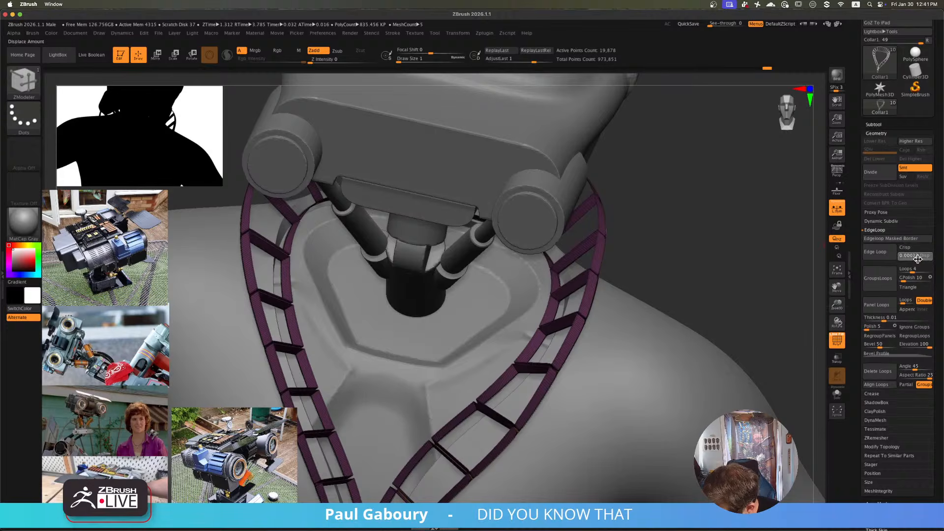
- Try adding edge loops to the isolated side walls with Crisp off and displacement 0
{"action": "left_click", "coordinate": [885, 259]}
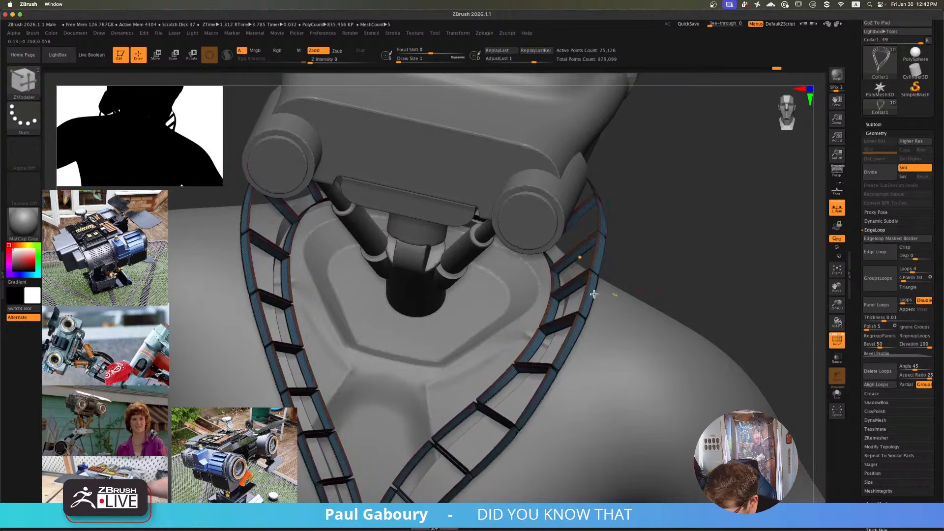
{"action": "right_click_drag", "start_coordinate": [595, 295], "coordinate": [688, 247], "text": "ctrl"}
{"action": "key", "text": "ctrl+z"}
{"action": "key", "text": "ctrl+z"}
{"action": "key", "text": "ctrl+z"}
- Hide the remaining seam polygroup so only the strips' extruded side walls stay visible
{"action": "left_click", "coordinate": [676, 198], "text": "ctrl+shift"}
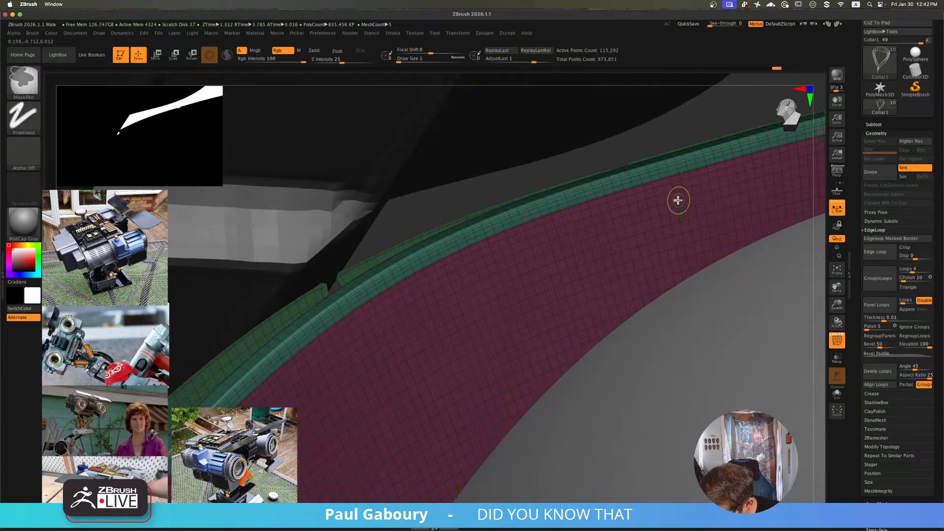
{"action": "key", "text": "ctrl+z"}
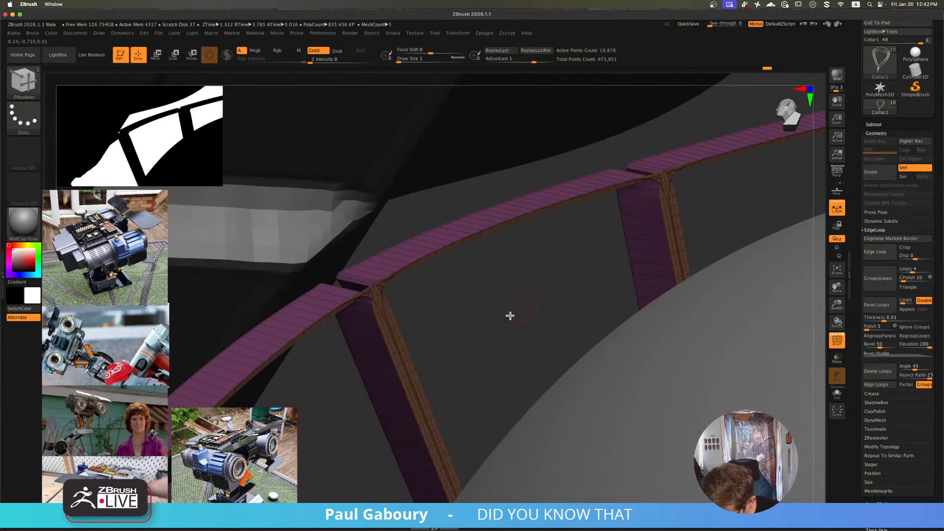
{"action": "left_click", "coordinate": [412, 358], "text": "ctrl+shift"}
{"action": "key", "text": "ctrl+z"}
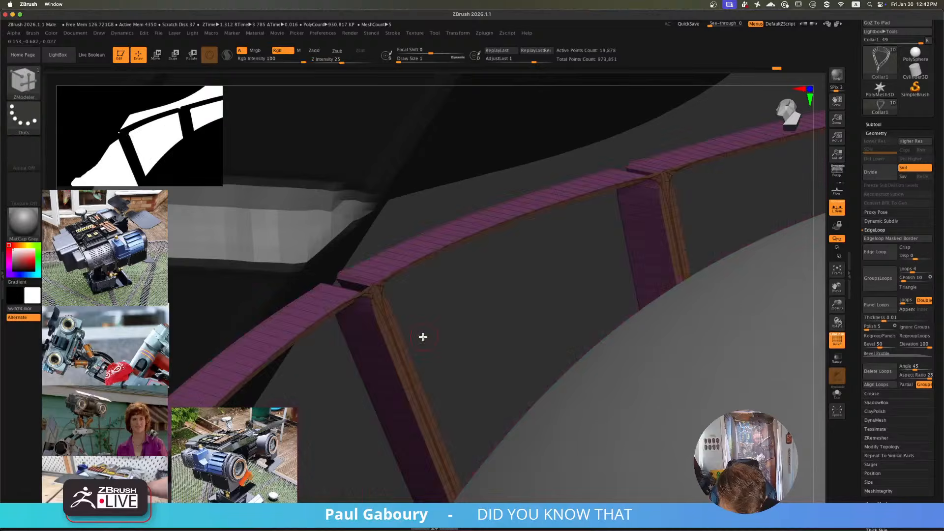
{"action": "left_click_drag", "start_coordinate": [422, 337], "coordinate": [451, 343]}
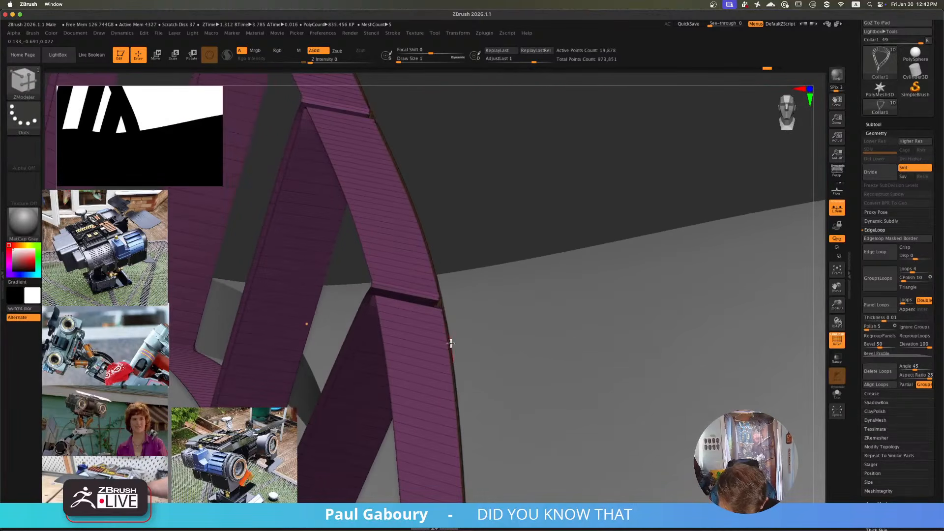
{"action": "key", "text": "ctrl+shift"}
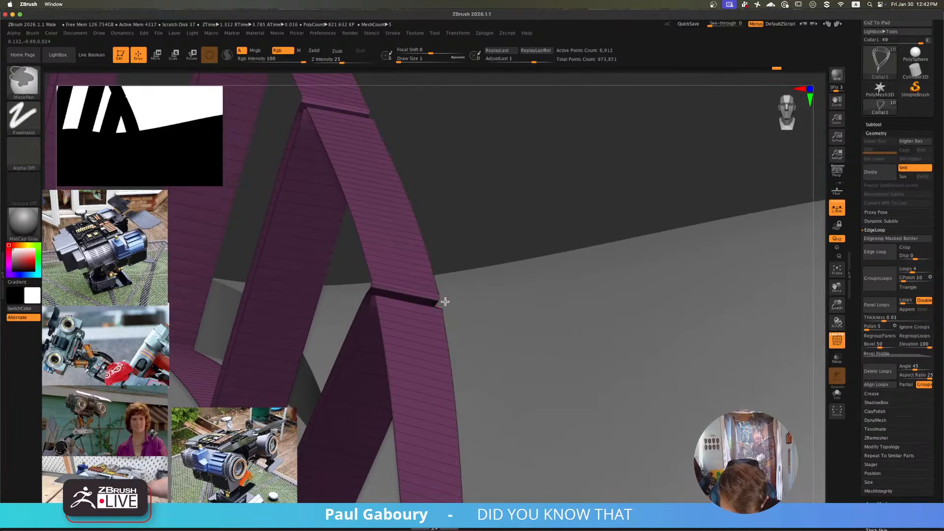
{"action": "right_click_drag", "start_coordinate": [444, 302], "coordinate": [432, 276], "text": "ctrl"}
- Insert two successive edge loops into the side walls with Crisp off and displacement 0, hiding the outer rows before the second
{"action": "right_click_drag", "start_coordinate": [534, 278], "coordinate": [620, 305]}
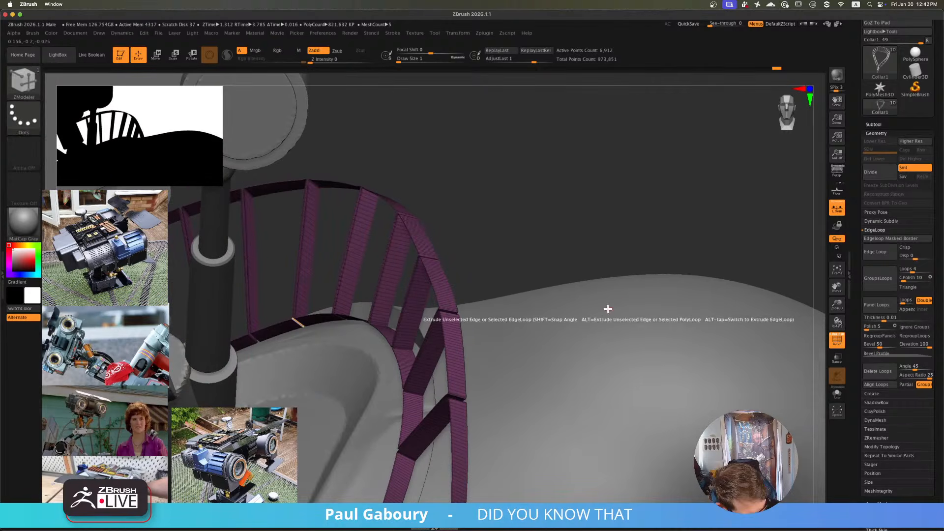
{"action": "left_click", "coordinate": [606, 312], "text": "ctrl+shift"}
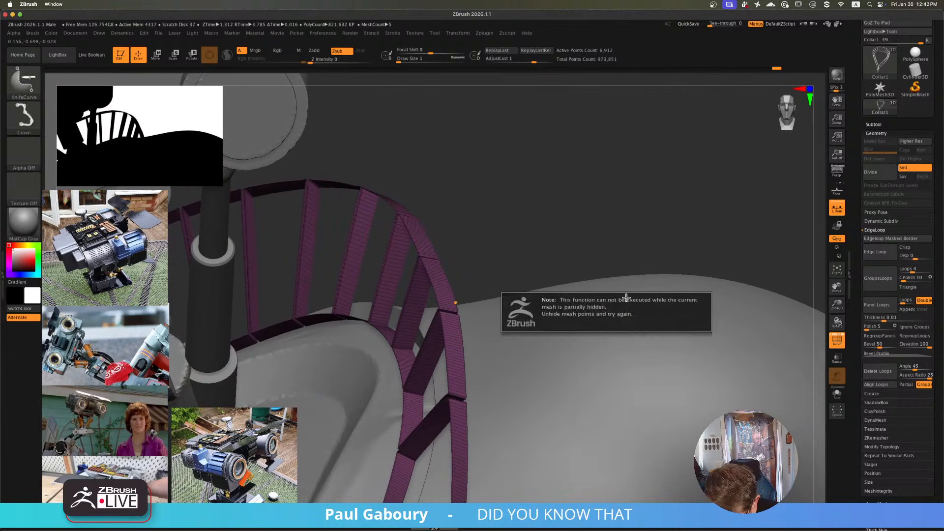
{"action": "left_click", "coordinate": [875, 257]}
{"action": "right_click_drag", "start_coordinate": [600, 266], "coordinate": [584, 285]}
{"action": "right_click_drag", "start_coordinate": [449, 316], "coordinate": [458, 335], "text": "ctrl"}
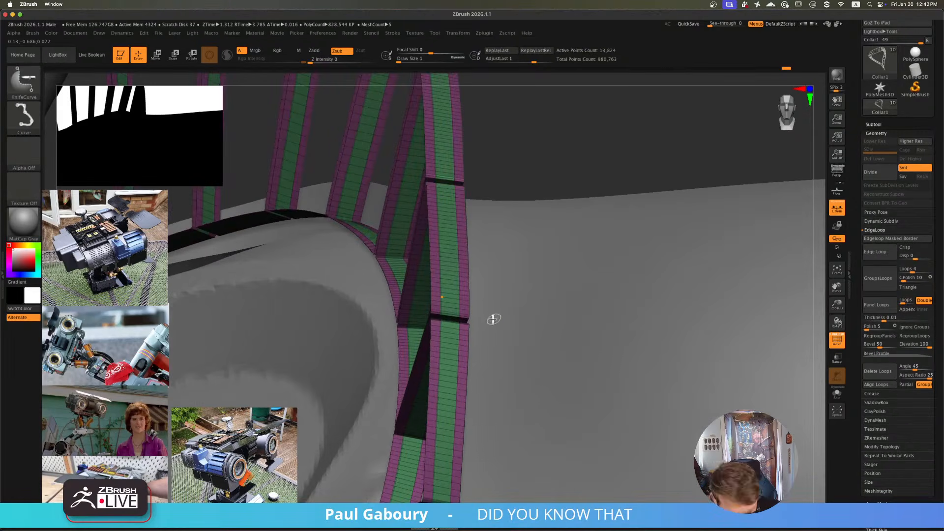
{"action": "key", "text": "ctrl+z"}
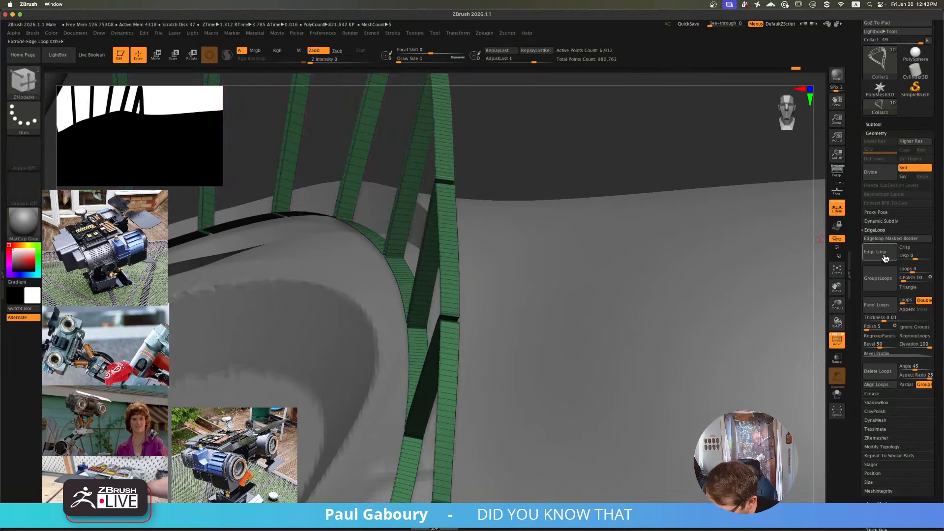
{"action": "left_click", "coordinate": [875, 253]}
- Isolate the subdivided side walls and merge all their loop rows into one polygroup
{"action": "right_click_drag", "start_coordinate": [592, 183], "coordinate": [477, 287], "text": "ctrl"}
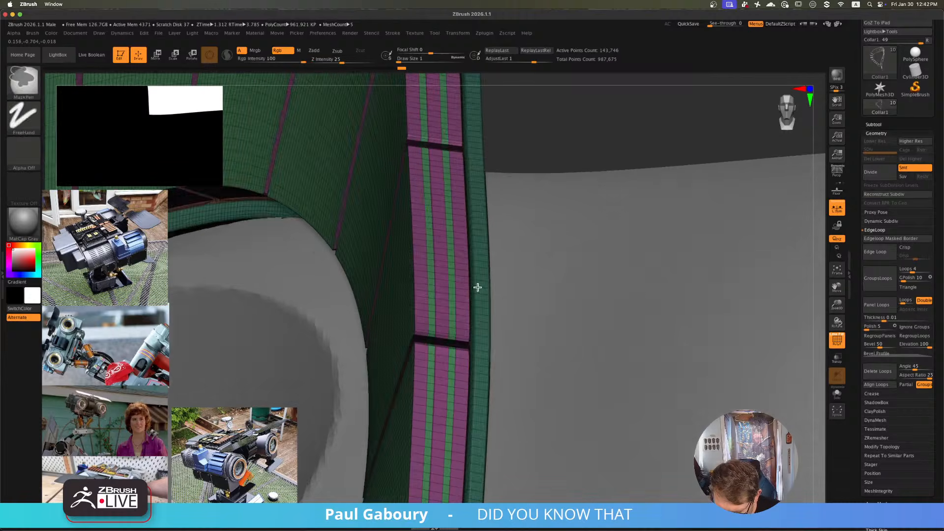
{"action": "left_click", "coordinate": [455, 276], "text": "ctrl+shift"}
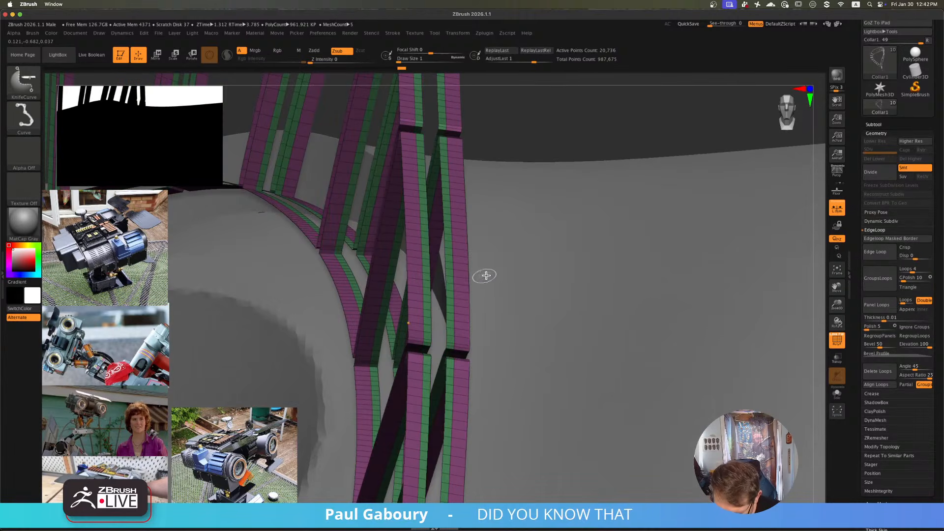
{"action": "left_click", "coordinate": [532, 143], "text": "ctrl+shift"}
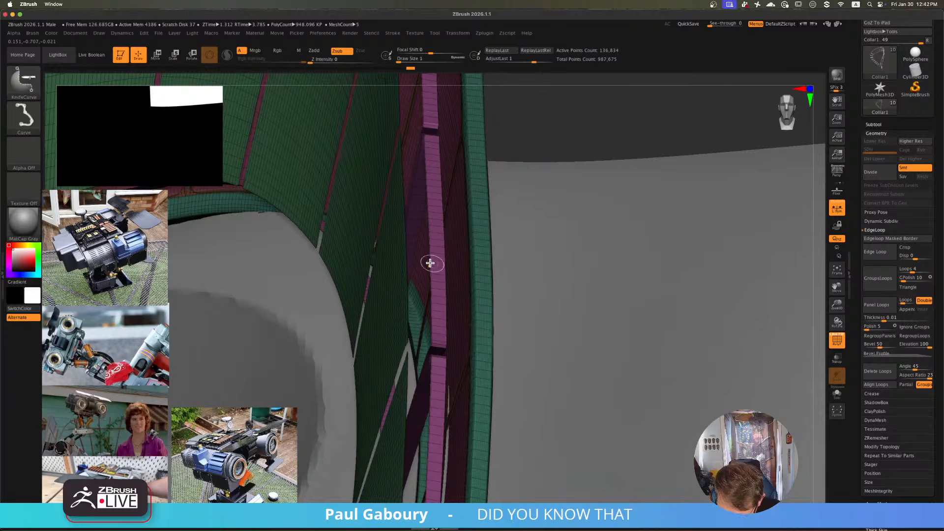
{"action": "left_click", "coordinate": [589, 169], "text": "ctrl+shift"}
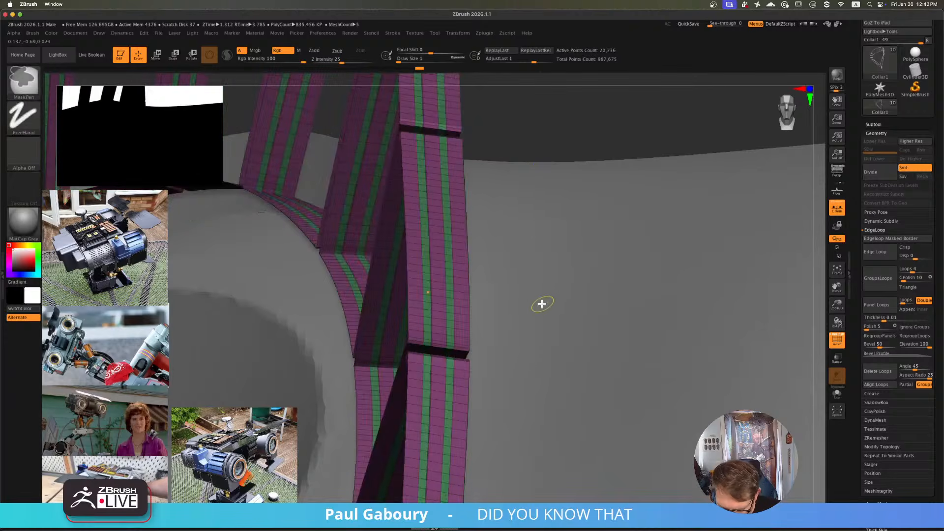
{"action": "key", "text": "shift+f"}
{"action": "key", "text": "ctrl+w"}
{"action": "key", "text": "ctrl+w"}
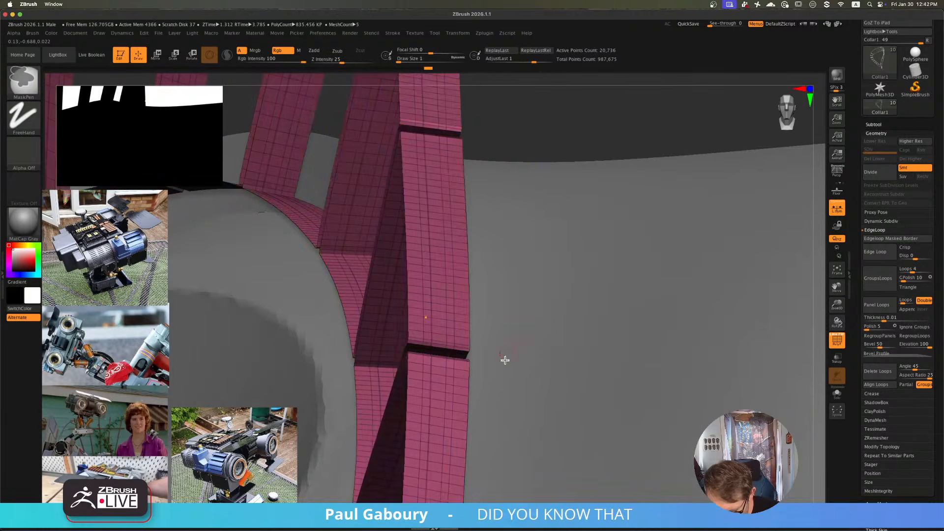
- Mask everything on the collar except the front strips and their side walls, and show the whole mesh again
{"action": "mouse_move", "coordinate": [467, 361]}
{"action": "right_mouse_down", "text": "ctrl"}
{"action": "mouse_move", "coordinate": [409, 337]}
{"action": "mouse_move", "coordinate": [521, 249]}
{"action": "mouse_move", "coordinate": [513, 253]}
{"action": "right_mouse_up", "text": "ctrl"}
{"action": "left_click", "coordinate": [572, 209], "text": "ctrl+shift"}
{"action": "left_click", "coordinate": [471, 219], "text": "ctrl+shift"}
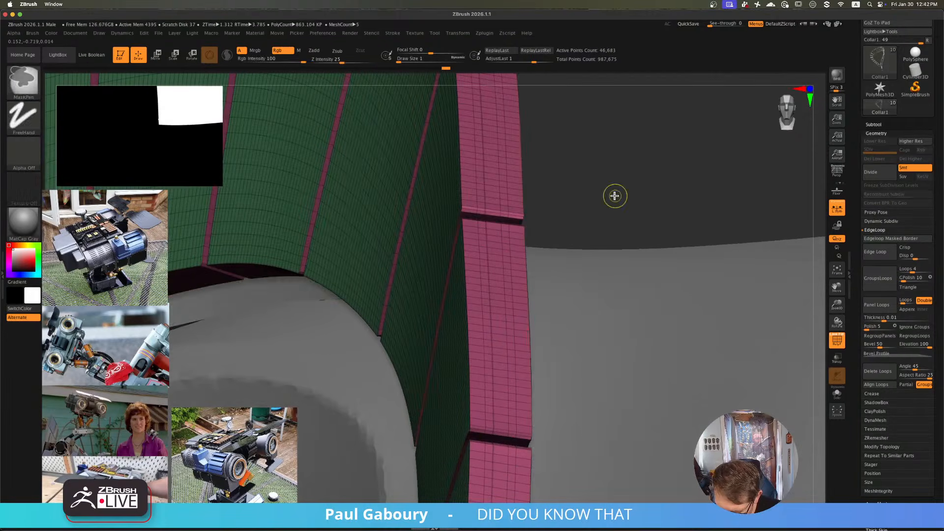
{"action": "left_click", "coordinate": [615, 196], "text": "ctrl"}
{"action": "left_click", "coordinate": [617, 194], "text": "ctrl+shift"}
{"action": "left_click", "coordinate": [624, 192], "text": "ctrl"}
- Hide the wireframe and smooth the collar with the Polish deformation at 100, repeating it in the alternate polish mode
{"action": "mouse_move", "coordinate": [624, 191]}
{"action": "right_mouse_down", "text": "ctrl"}
{"action": "mouse_move", "coordinate": [472, 163]}
{"action": "mouse_move", "coordinate": [569, 257]}
{"action": "mouse_move", "coordinate": [531, 276]}
{"action": "mouse_move", "coordinate": [525, 255]}
{"action": "mouse_move", "coordinate": [548, 287]}
{"action": "mouse_move", "coordinate": [491, 265]}
{"action": "right_mouse_up", "text": "ctrl"}
{"action": "key", "text": "shift+f"}
{"action": "key", "text": "s"}
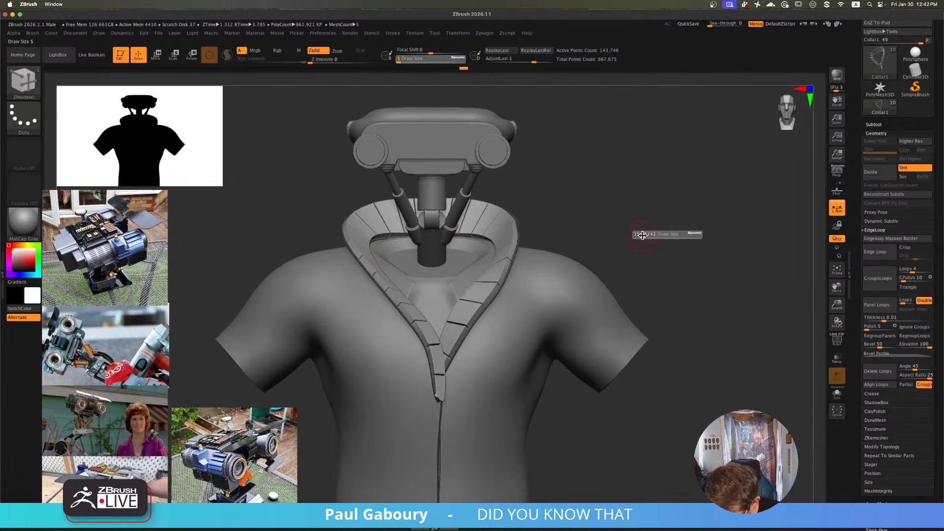
{"action": "right_click_drag", "start_coordinate": [643, 236], "coordinate": [699, 227]}
{"action": "left_click", "coordinate": [887, 135]}
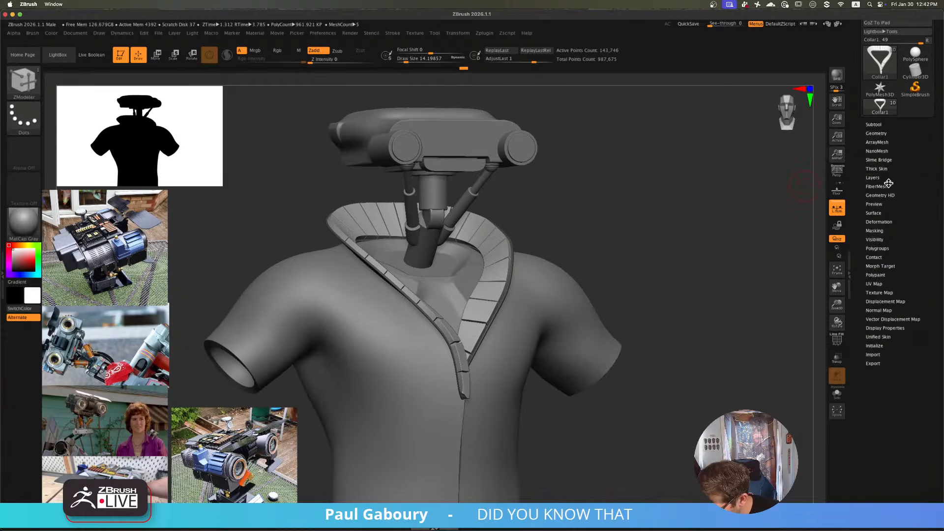
{"action": "left_click", "coordinate": [878, 222]}
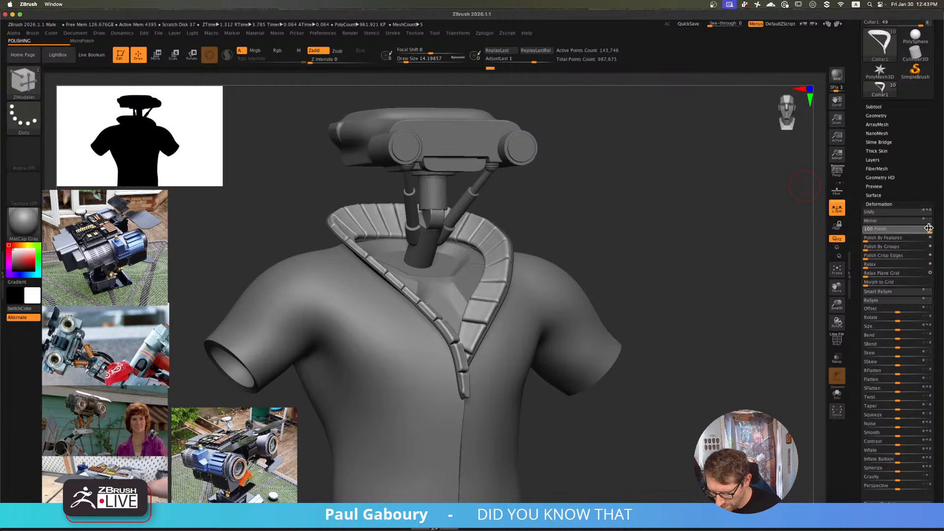
{"action": "mouse_move", "coordinate": [929, 227]}
{"action": "left_mouse_down"}
{"action": "mouse_move", "coordinate": [883, 228]}
{"action": "mouse_move", "coordinate": [930, 229]}
{"action": "left_mouse_up"}
{"action": "left_click", "coordinate": [923, 230]}
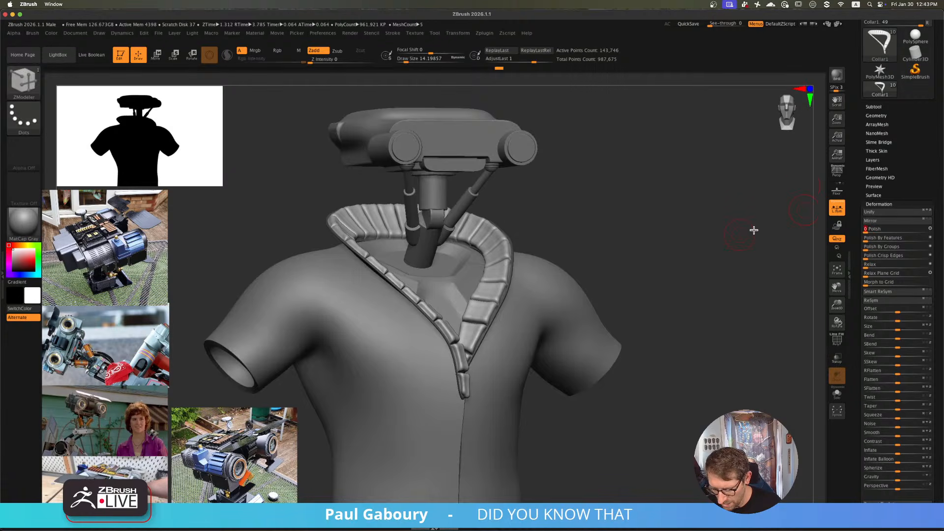
- Puff up the collar's unmasked front strips with the Inflate Balloon deformation
{"action": "right_click_drag", "start_coordinate": [673, 217], "coordinate": [641, 257], "text": "ctrl"}
{"action": "right_click_drag", "start_coordinate": [507, 275], "coordinate": [520, 247], "text": "ctrl"}
{"action": "left_click_drag", "start_coordinate": [938, 404], "coordinate": [937, 346]}
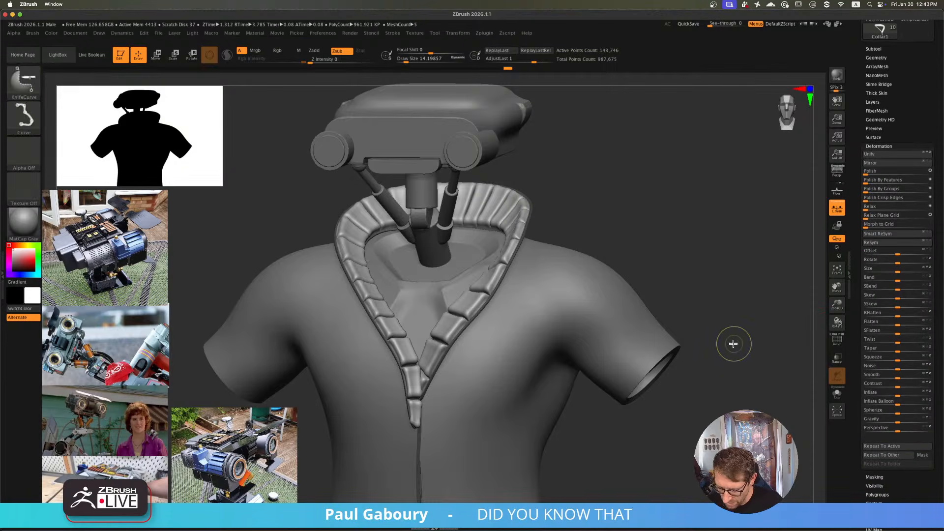
{"action": "mouse_move", "coordinate": [734, 344]}
{"action": "right_mouse_down"}
{"action": "mouse_move", "coordinate": [708, 315]}
{"action": "mouse_move", "coordinate": [589, 275]}
{"action": "mouse_move", "coordinate": [542, 236]}
{"action": "right_mouse_up"}
{"action": "left_click_drag", "start_coordinate": [924, 127], "coordinate": [931, 214]}
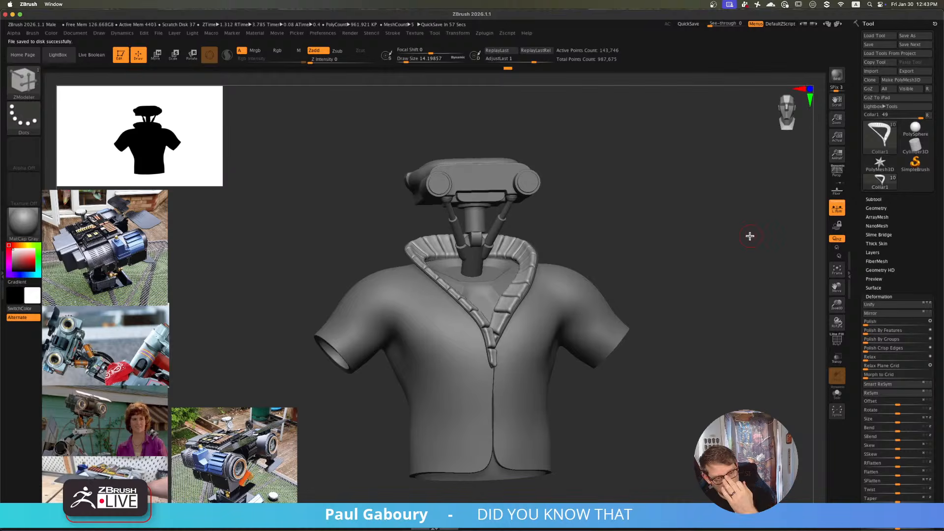
{"action": "scroll", "coordinate": [929, 266], "scroll_direction": "down", "scroll_amount": 10}
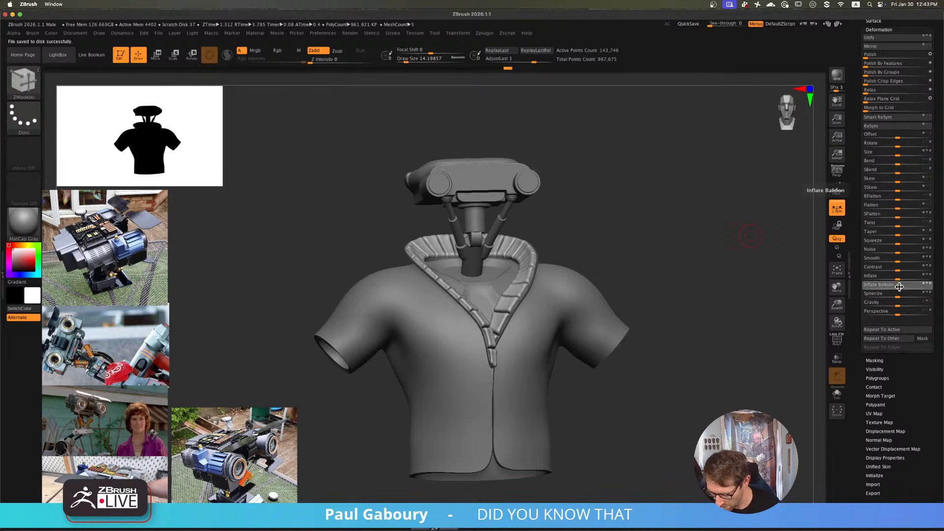
{"action": "left_click", "coordinate": [900, 287]}
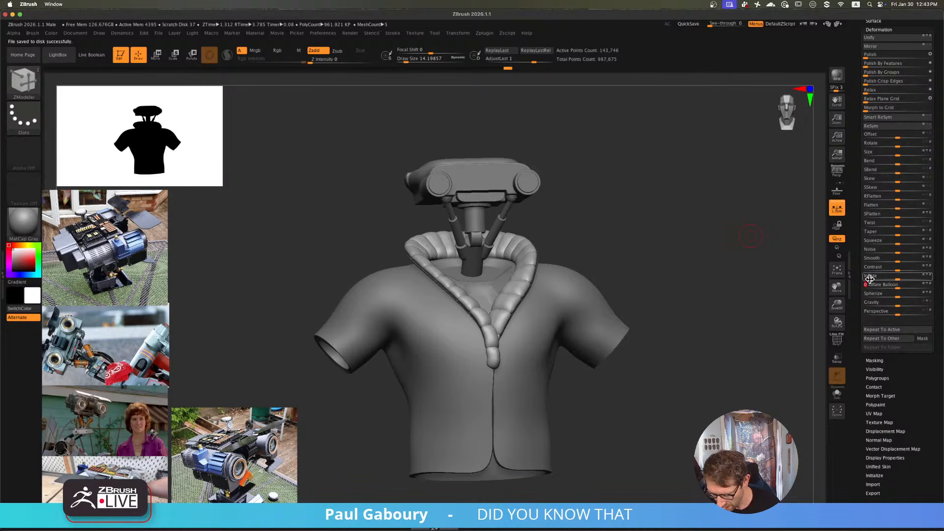
{"action": "right_click_drag", "start_coordinate": [669, 276], "coordinate": [662, 285]}
{"action": "right_click_drag", "start_coordinate": [531, 268], "coordinate": [566, 290], "text": "ctrl"}
{"action": "mouse_move", "coordinate": [645, 257]}
{"action": "right_mouse_down"}
{"action": "mouse_move", "coordinate": [654, 253]}
{"action": "mouse_move", "coordinate": [618, 254]}
{"action": "mouse_move", "coordinate": [649, 251]}
{"action": "right_mouse_up"}
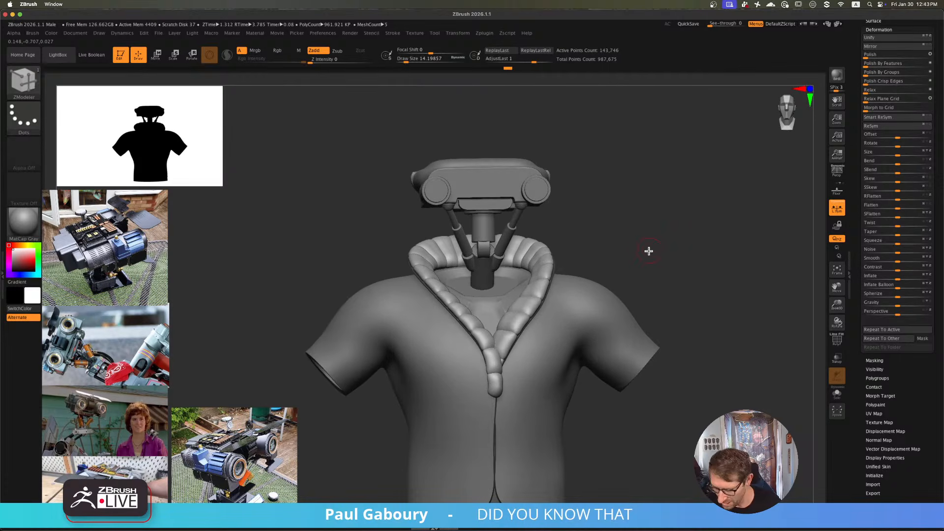
- Smooth the inflated collar panels with the Polish deformation
{"action": "left_click_drag", "start_coordinate": [859, 211], "coordinate": [855, 288]}
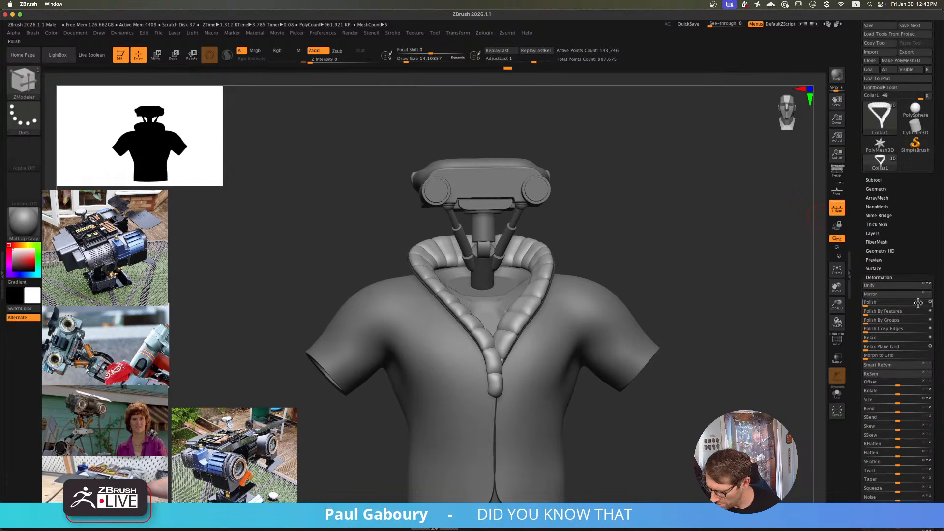
{"action": "left_click_drag", "start_coordinate": [936, 307], "coordinate": [936, 305]}
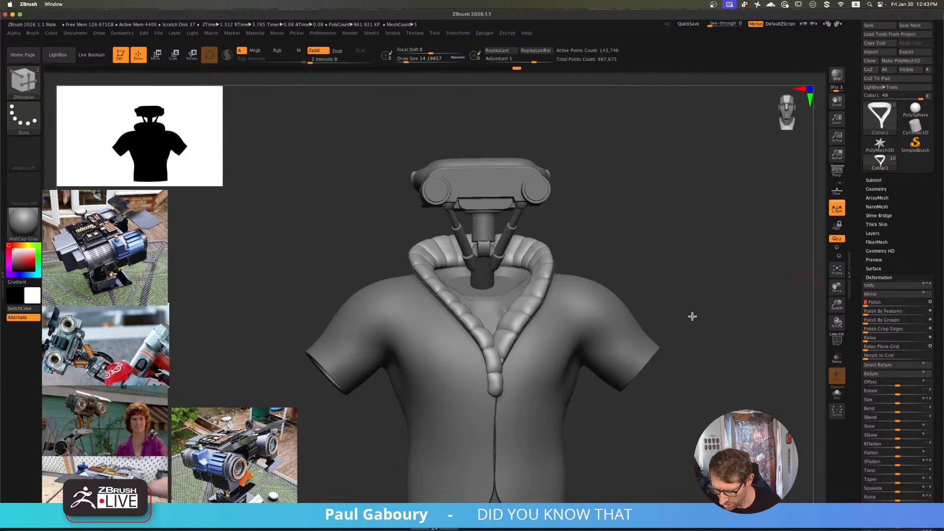
{"action": "right_click_drag", "start_coordinate": [692, 317], "coordinate": [680, 302], "text": "alt"}
{"action": "scroll", "coordinate": [922, 339], "scroll_direction": "down", "scroll_amount": 10}
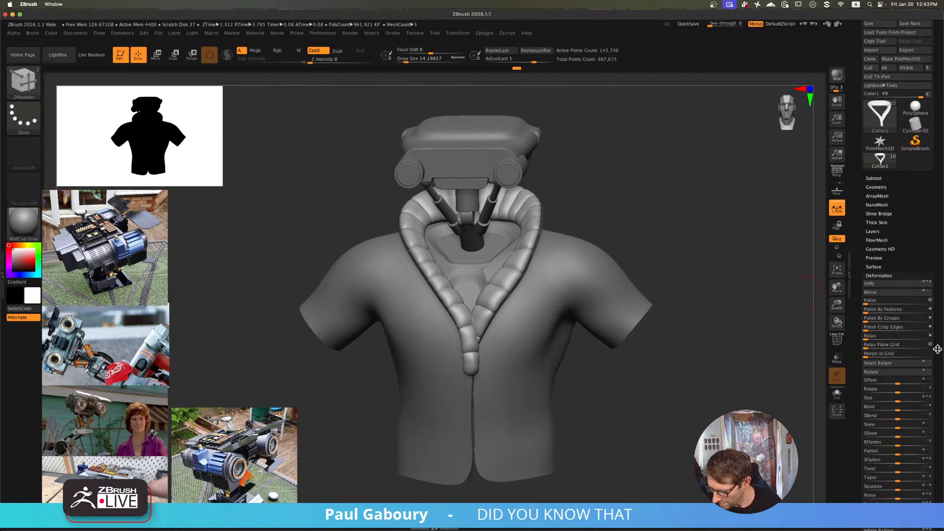
{"action": "left_click", "coordinate": [910, 311]}
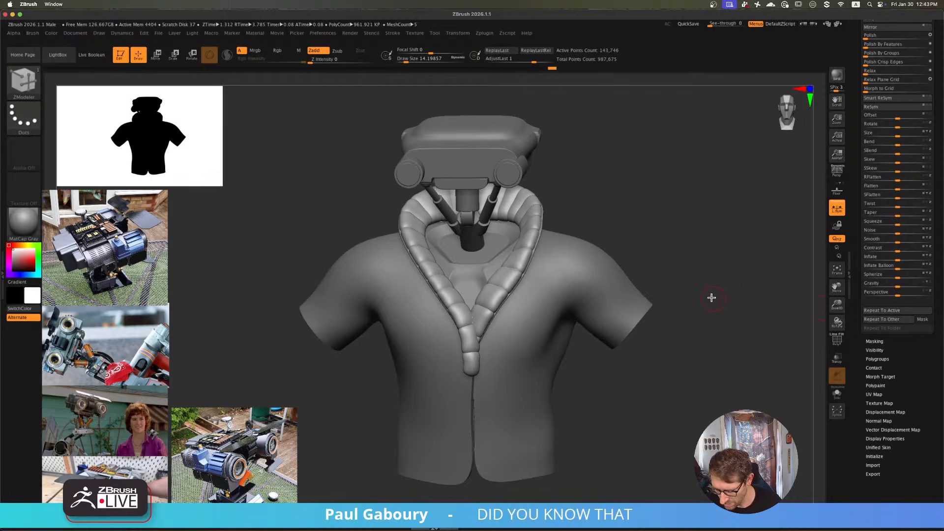
{"action": "right_click_drag", "start_coordinate": [710, 297], "coordinate": [639, 311], "text": "ctrl"}
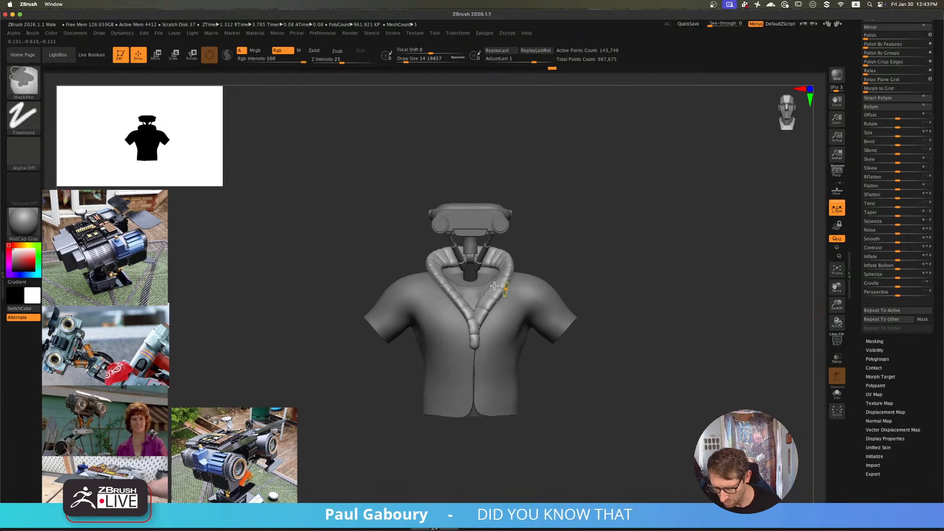
- Isolate the collar's back-surface polygroup with the wireframe displayed, and open the edge loop options
{"action": "mouse_move", "coordinate": [506, 284]}
{"action": "right_mouse_down", "text": "ctrl"}
{"action": "mouse_move", "coordinate": [553, 324]}
{"action": "mouse_move", "coordinate": [542, 293]}
{"action": "mouse_move", "coordinate": [536, 307]}
{"action": "mouse_move", "coordinate": [516, 295]}
{"action": "mouse_move", "coordinate": [548, 317]}
{"action": "mouse_move", "coordinate": [569, 279]}
{"action": "mouse_move", "coordinate": [557, 300]}
{"action": "mouse_move", "coordinate": [650, 238]}
{"action": "right_mouse_up", "text": "ctrl"}
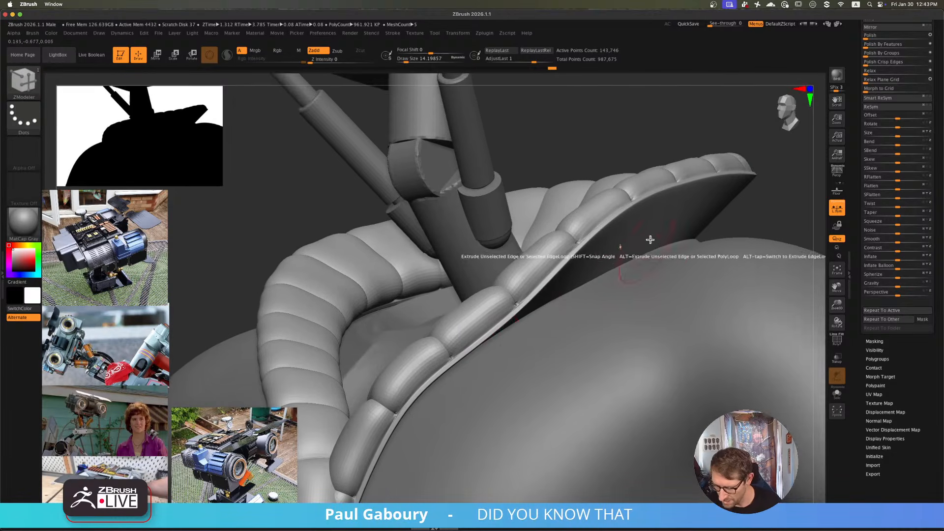
{"action": "key", "text": "shift+f"}
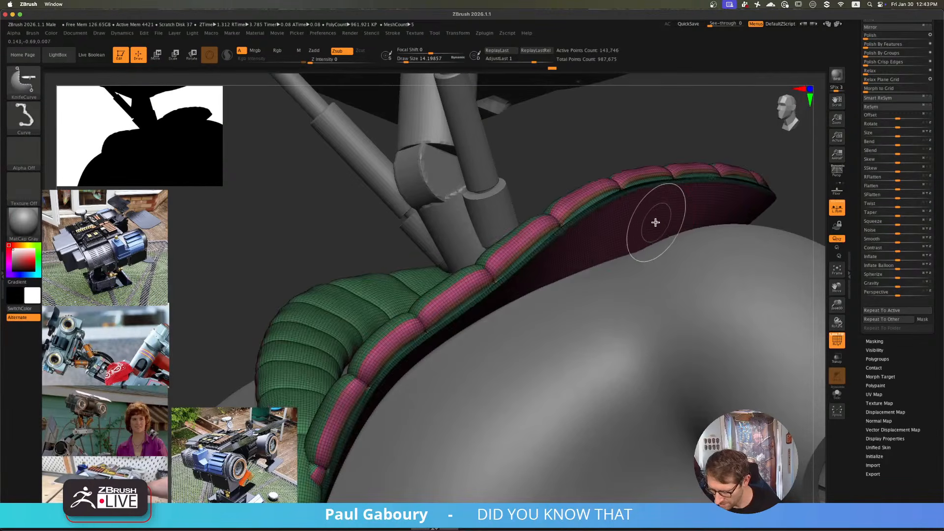
{"action": "left_click", "coordinate": [662, 222], "text": "ctrl+shift"}
{"action": "right_click_drag", "start_coordinate": [669, 224], "coordinate": [599, 298]}
{"action": "scroll", "coordinate": [939, 239], "scroll_direction": "up", "scroll_amount": 10}
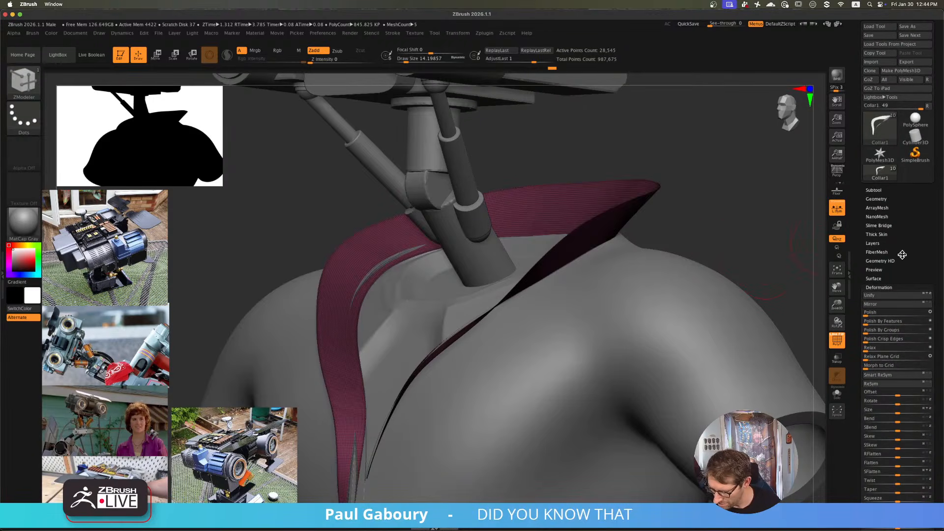
{"action": "left_click", "coordinate": [881, 199]}
{"action": "scroll", "coordinate": [936, 253], "scroll_direction": "down", "scroll_amount": 2}
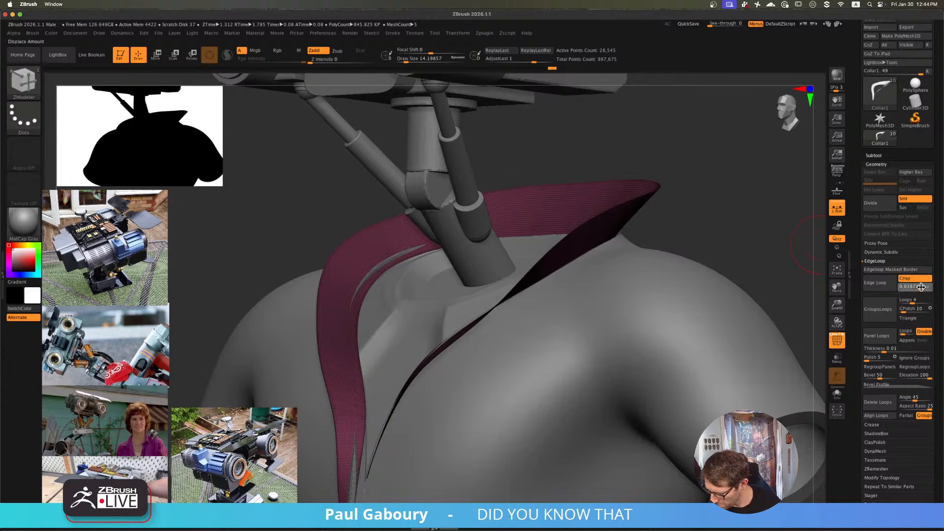
- Try several Crisp edge loop extrusions on the isolated collar back, starting with displacement 0.20299 and undoing each one
{"action": "left_click_drag", "start_coordinate": [924, 287], "coordinate": [926, 287]}
{"action": "left_click", "coordinate": [888, 288]}
{"action": "key", "text": "ctrl+z"}
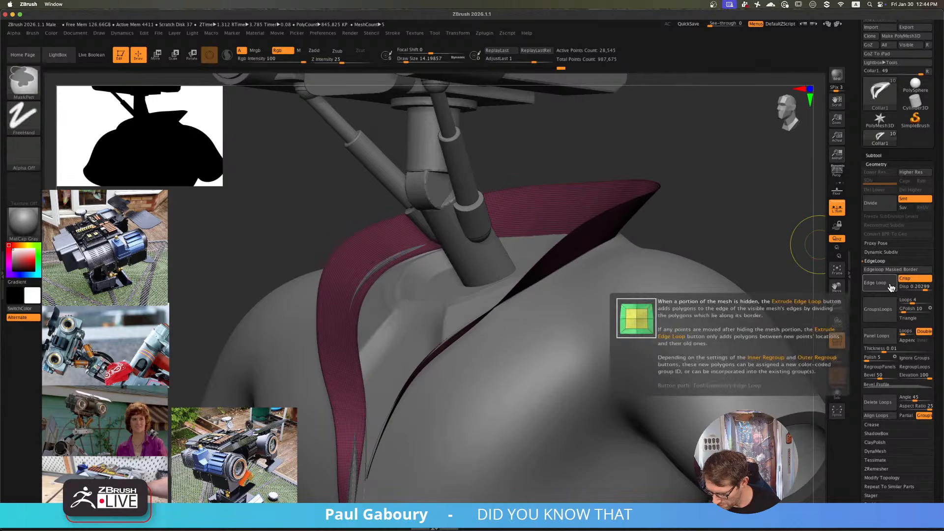
{"action": "left_click", "coordinate": [919, 289]}
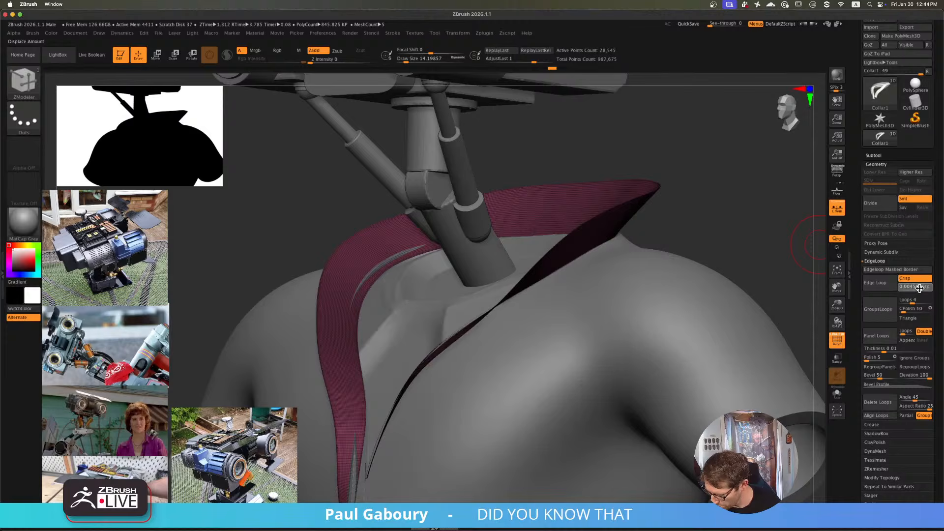
{"action": "left_click", "coordinate": [886, 289]}
{"action": "key", "text": "ctrl+z"}
{"action": "left_click", "coordinate": [921, 287]}
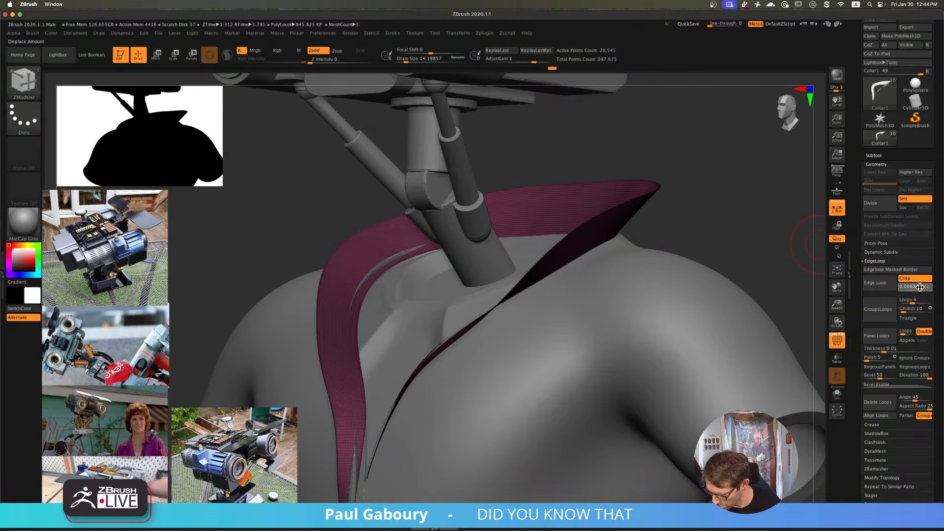
{"action": "left_click", "coordinate": [886, 289]}
{"action": "key", "text": "ctrl+z"}
{"action": "left_click", "coordinate": [924, 287]}
{"action": "left_click", "coordinate": [883, 286]}
{"action": "key", "text": "ctrl+z"}
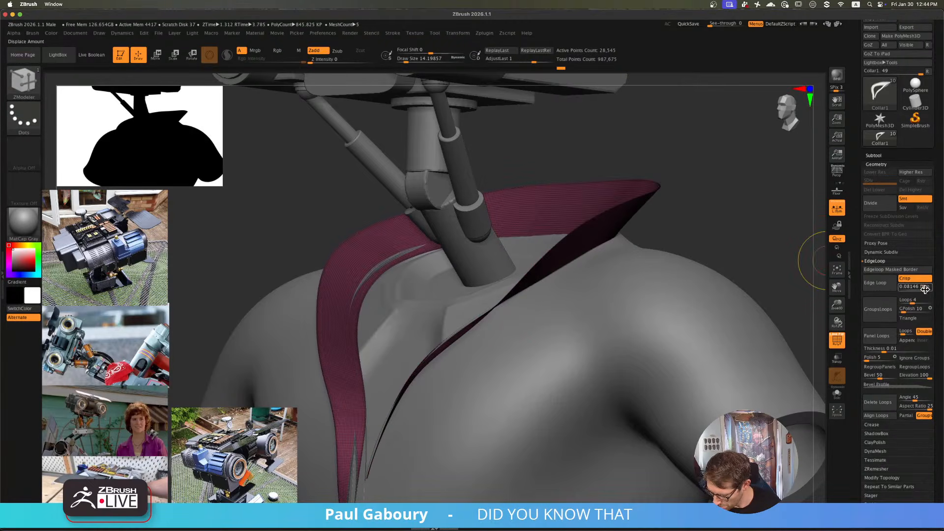
- Extrude an edge loop around the isolated collar back with Crisp on and displacement 0.03252
{"action": "left_click", "coordinate": [923, 288]}
{"action": "left_click", "coordinate": [883, 285]}
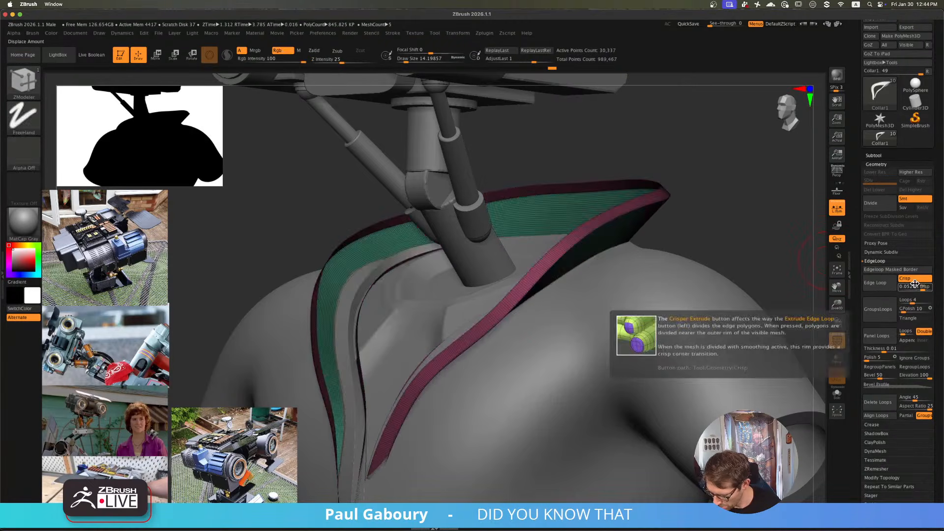
{"action": "key", "text": "ctrl+z"}
{"action": "left_click", "coordinate": [880, 284]}
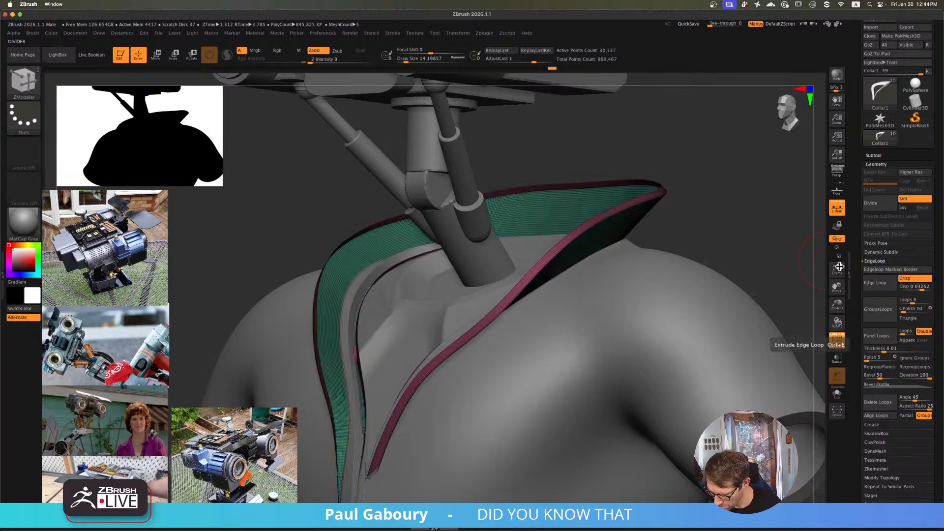
- Try subdividing the whole collar together with its new back rim
{"action": "mouse_move", "coordinate": [769, 248]}
{"action": "right_mouse_down", "text": "ctrl"}
{"action": "mouse_move", "coordinate": [702, 240]}
{"action": "mouse_move", "coordinate": [668, 259]}
{"action": "mouse_move", "coordinate": [599, 270]}
{"action": "mouse_move", "coordinate": [541, 303]}
{"action": "mouse_move", "coordinate": [532, 273]}
{"action": "mouse_move", "coordinate": [555, 274]}
{"action": "mouse_move", "coordinate": [558, 290]}
{"action": "mouse_move", "coordinate": [609, 255]}
{"action": "right_mouse_up", "text": "ctrl"}
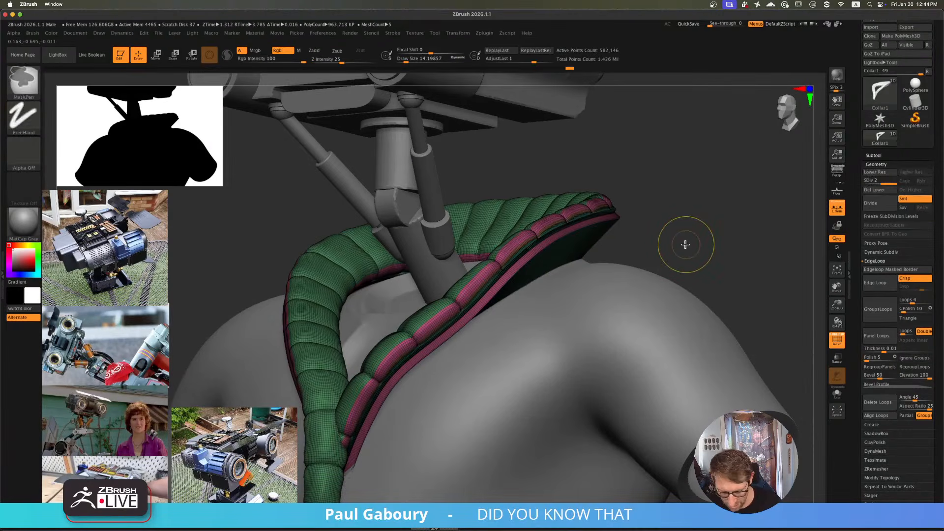
{"action": "right_click_drag", "start_coordinate": [681, 247], "coordinate": [544, 245], "text": "ctrl"}
{"action": "key", "text": "ctrl+z"}
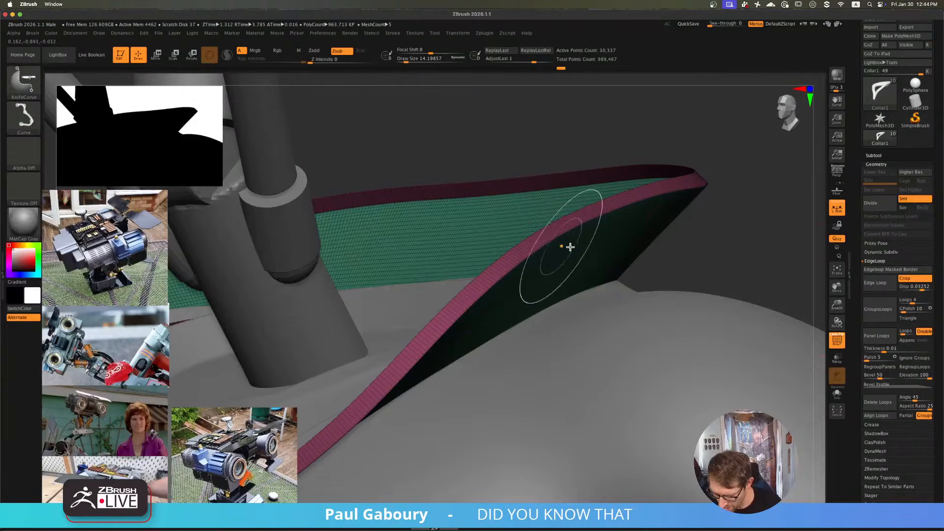
- Crease the polygroup borders of the isolated collar back and rim, and show the whole collar again
{"action": "left_click", "coordinate": [911, 407]}
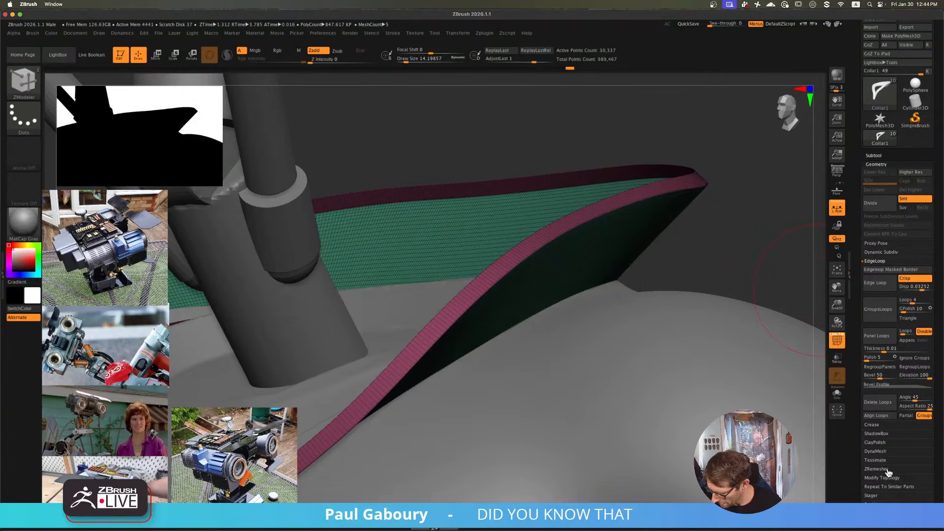
{"action": "left_click", "coordinate": [883, 262]}
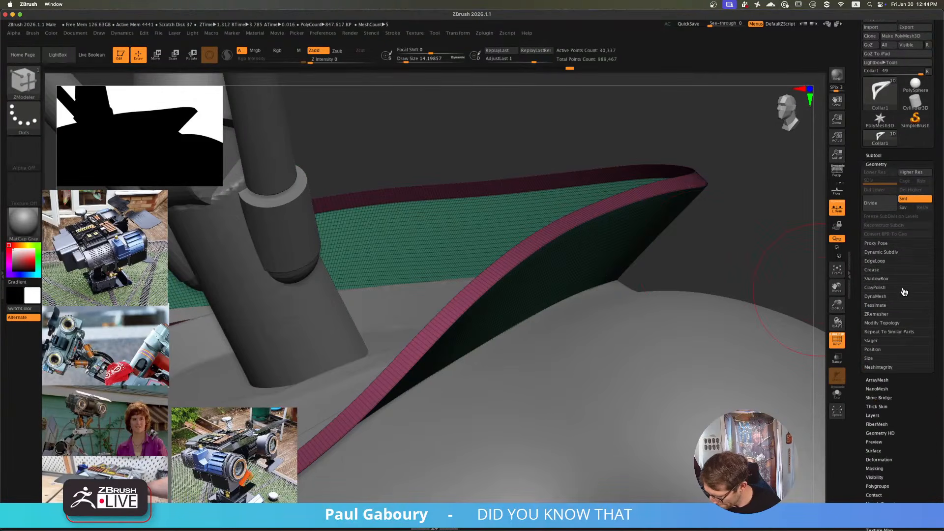
{"action": "left_click", "coordinate": [874, 270]}
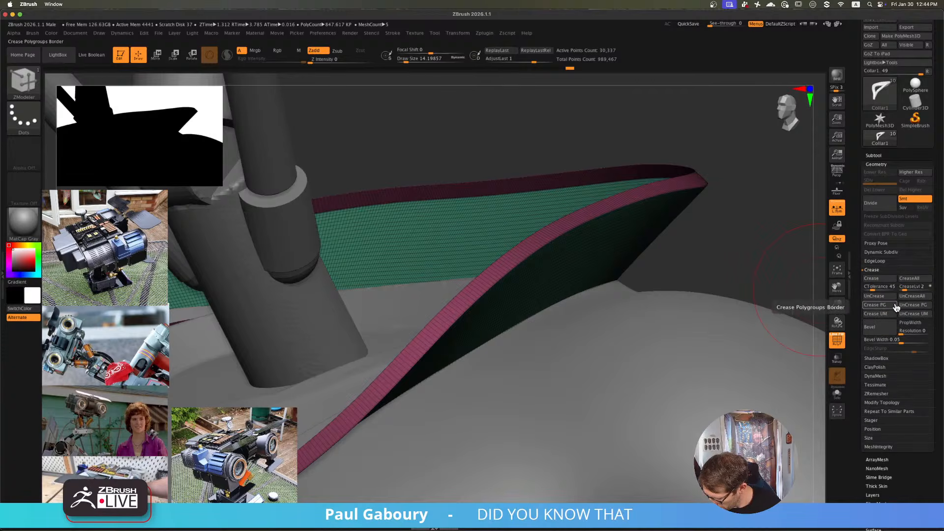
{"action": "left_click", "coordinate": [910, 300]}
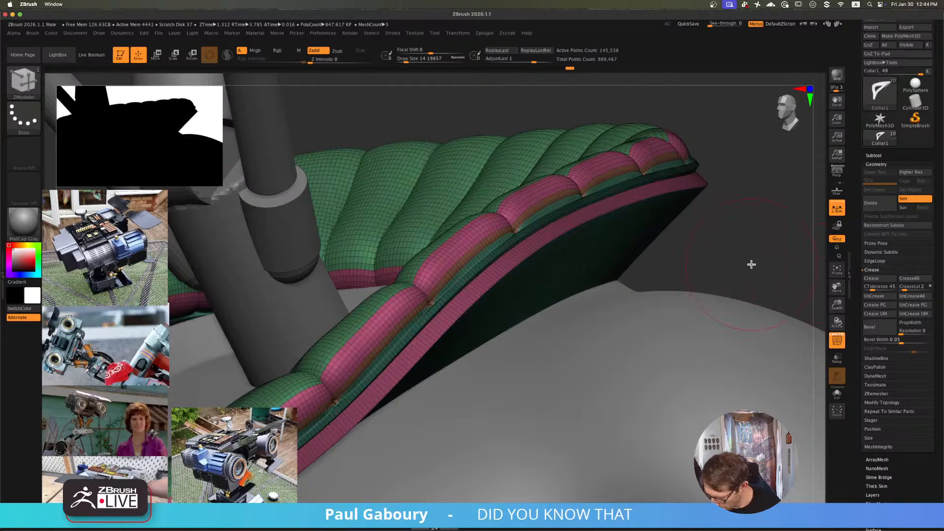
- Subdivide the whole collar one level with the wireframe hidden, and turn the wireframe back on
{"action": "right_click_drag", "start_coordinate": [728, 253], "coordinate": [662, 236]}
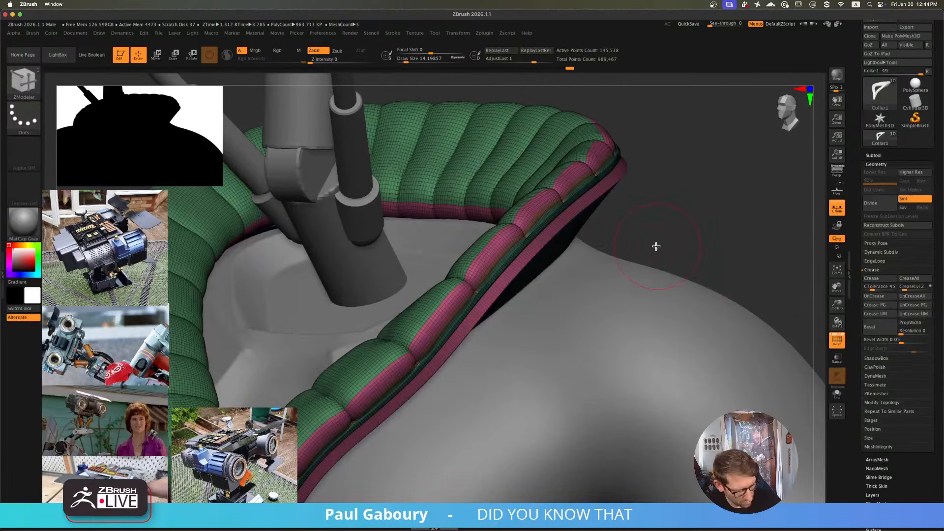
{"action": "key", "text": "shift+f"}
{"action": "key", "text": "ctrl+d"}
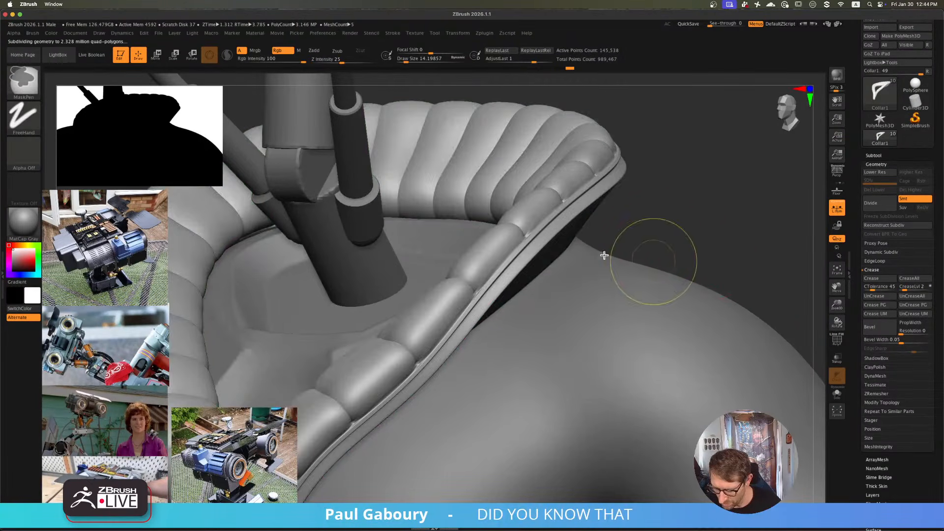
{"action": "mouse_move", "coordinate": [604, 255]}
{"action": "right_mouse_down", "text": "ctrl"}
{"action": "mouse_move", "coordinate": [517, 293]}
{"action": "mouse_move", "coordinate": [533, 307]}
{"action": "mouse_move", "coordinate": [530, 327]}
{"action": "mouse_move", "coordinate": [521, 321]}
{"action": "mouse_move", "coordinate": [566, 293]}
{"action": "mouse_move", "coordinate": [592, 257]}
{"action": "mouse_move", "coordinate": [618, 287]}
{"action": "mouse_move", "coordinate": [704, 276]}
{"action": "right_mouse_up", "text": "ctrl"}
{"action": "key", "text": "shift+f"}
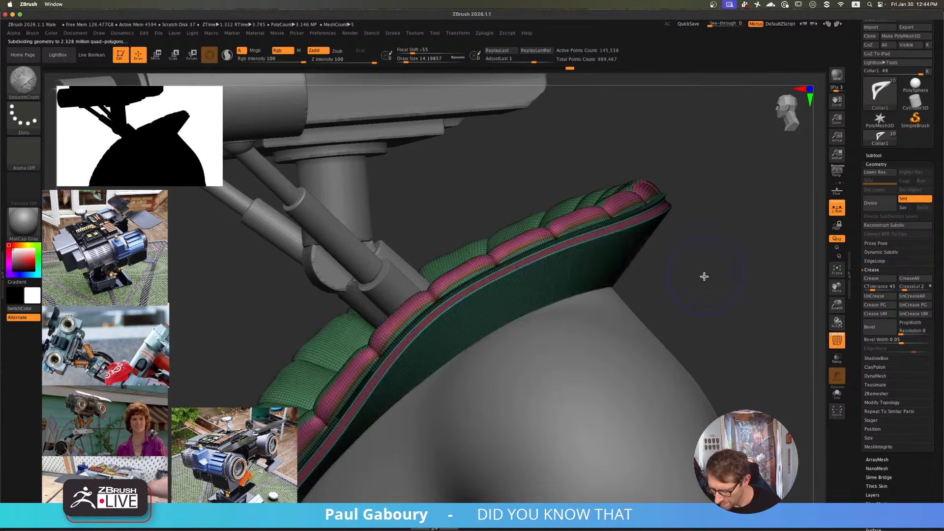
- Reduce the brush's draw size to about 5 and set the collar's crease level to 15
{"action": "right_click_drag", "start_coordinate": [614, 251], "coordinate": [698, 273], "text": "ctrl"}
{"action": "key", "text": "s"}
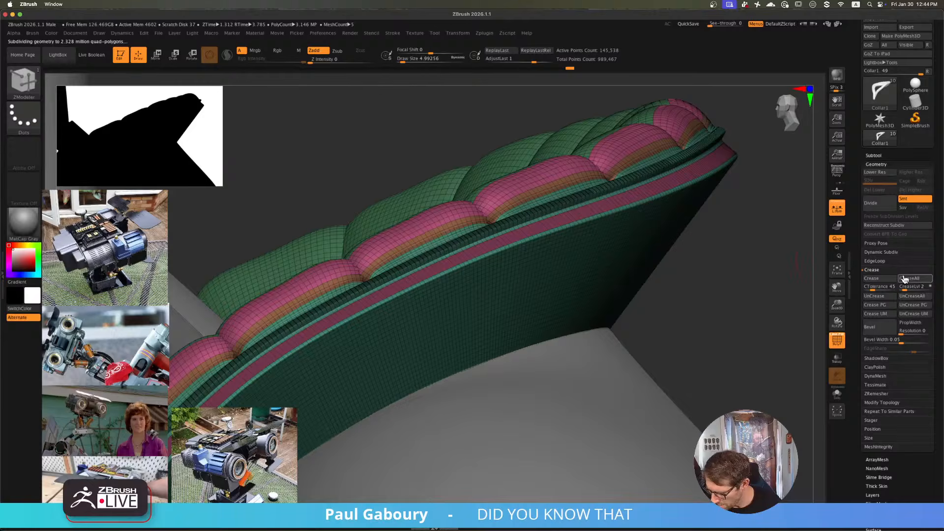
{"action": "left_click", "coordinate": [892, 253]}
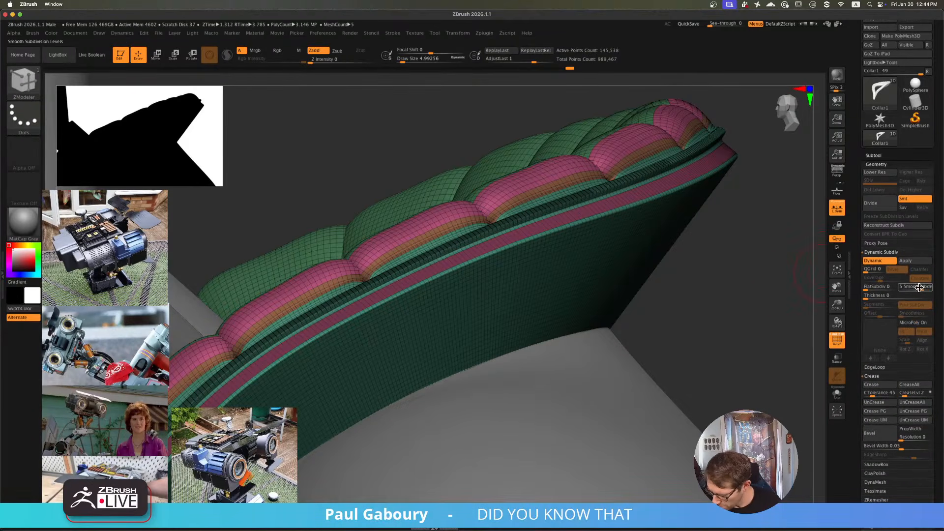
{"action": "left_click", "coordinate": [918, 289]}
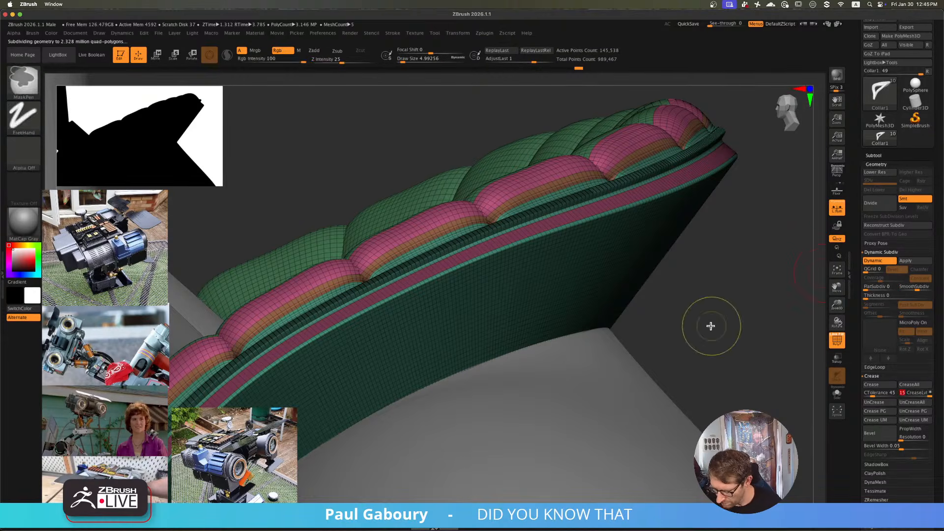
- Set the ZModeler brush's edge action to Insert and delete edge loops on the collar's back just below the pink rim
{"action": "right_click_drag", "start_coordinate": [618, 310], "coordinate": [573, 266]}
{"action": "right_click_drag", "start_coordinate": [531, 217], "coordinate": [547, 233], "text": "ctrl"}
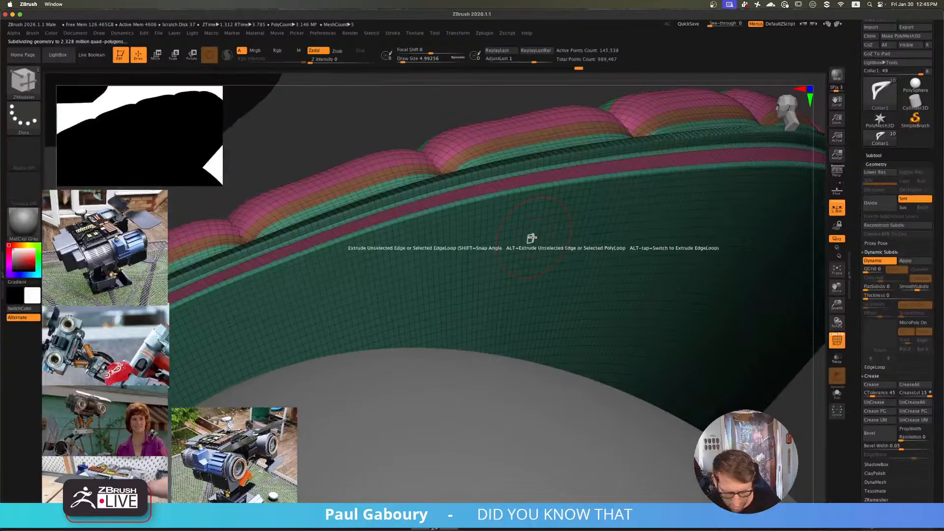
{"action": "key", "text": "b"}
{"action": "key", "text": "z"}
{"action": "key", "text": "m"}
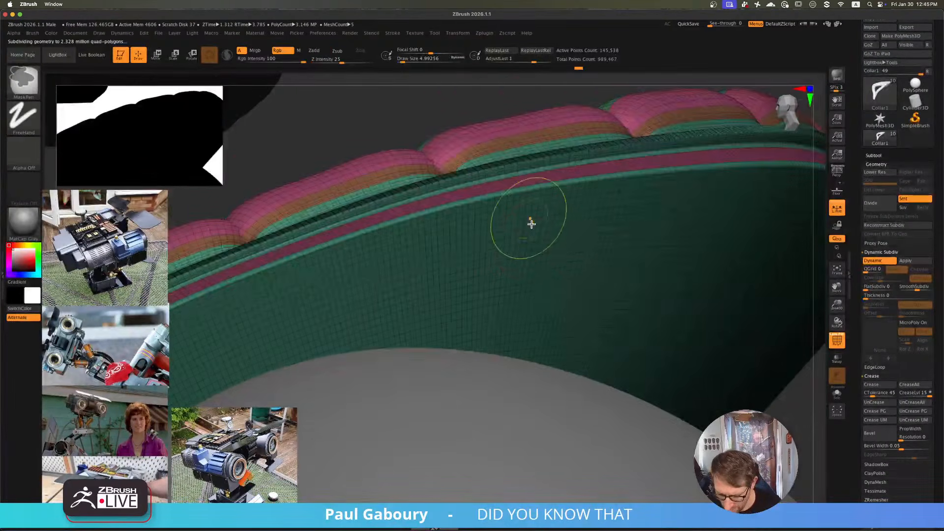
{"action": "right_click_drag", "start_coordinate": [531, 221], "coordinate": [538, 212], "text": "ctrl"}
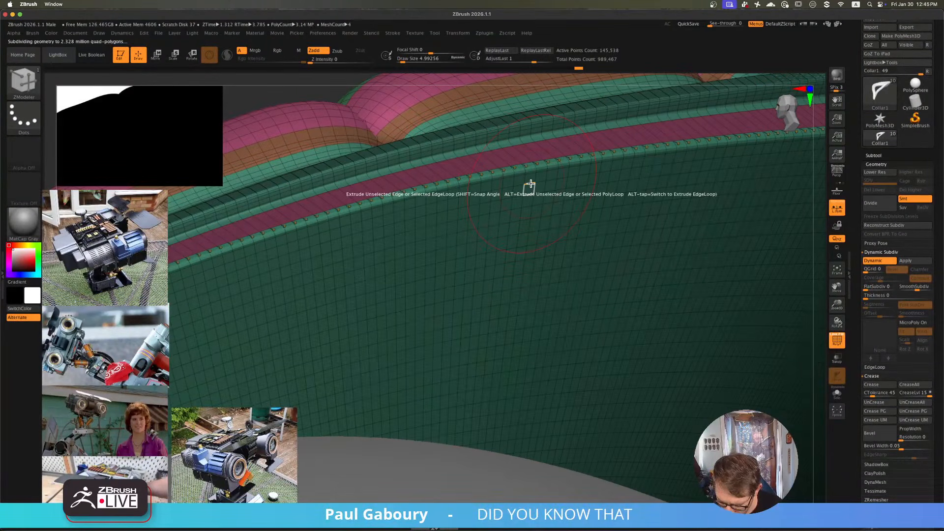
{"action": "key", "text": "space"}
{"action": "left_click", "coordinate": [526, 203]}
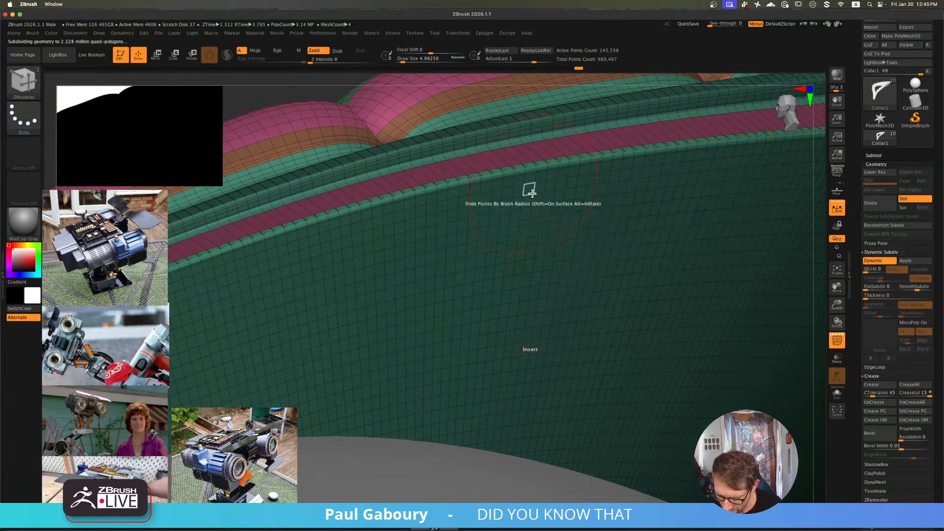
{"action": "left_click", "coordinate": [531, 173], "text": "alt"}
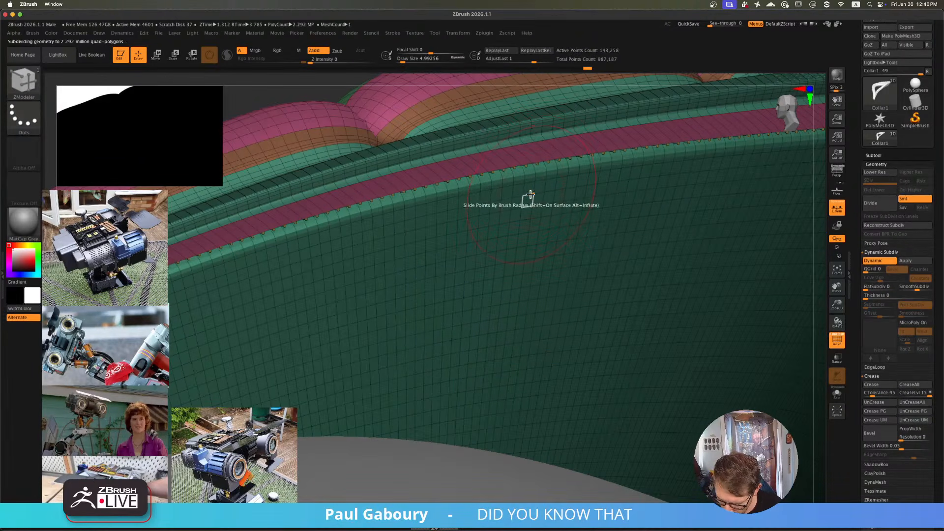
{"action": "left_click", "coordinate": [526, 201], "text": "alt"}
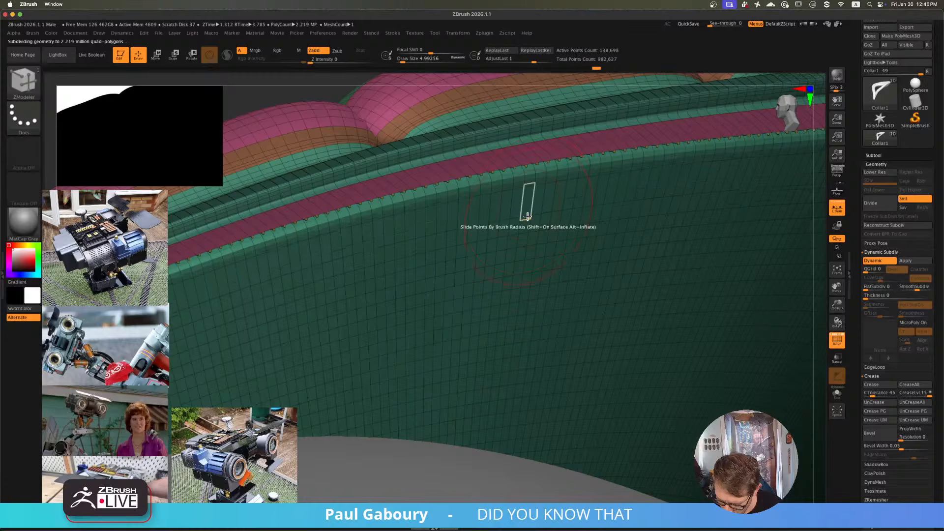
{"action": "left_click", "coordinate": [524, 240], "text": "alt"}
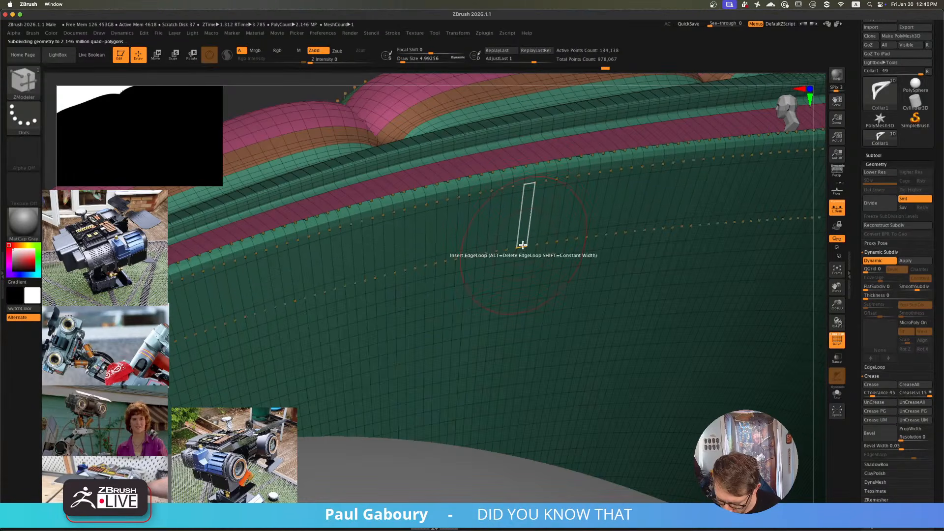
{"action": "left_click", "coordinate": [529, 186], "text": "alt"}
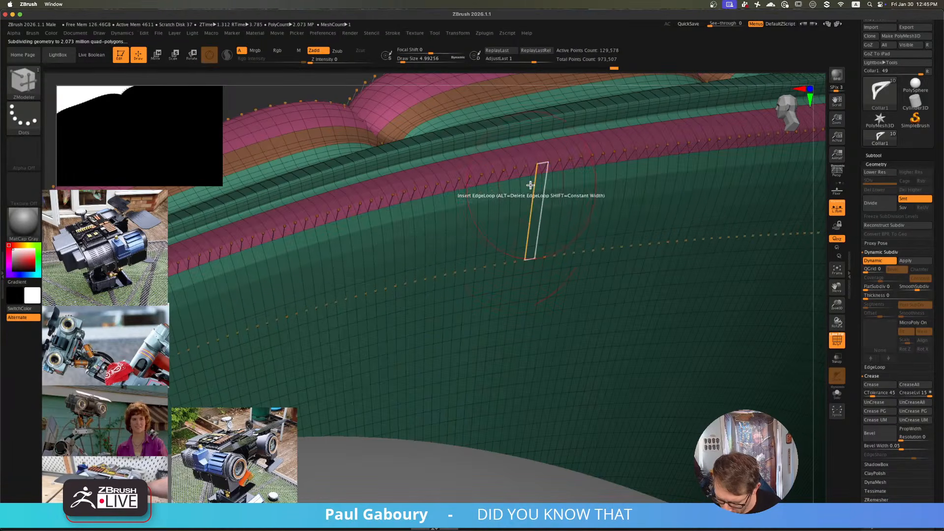
- Delete further edge loops lower down the collar's back to thin out its mesh
{"action": "left_click", "coordinate": [534, 255], "text": "alt"}
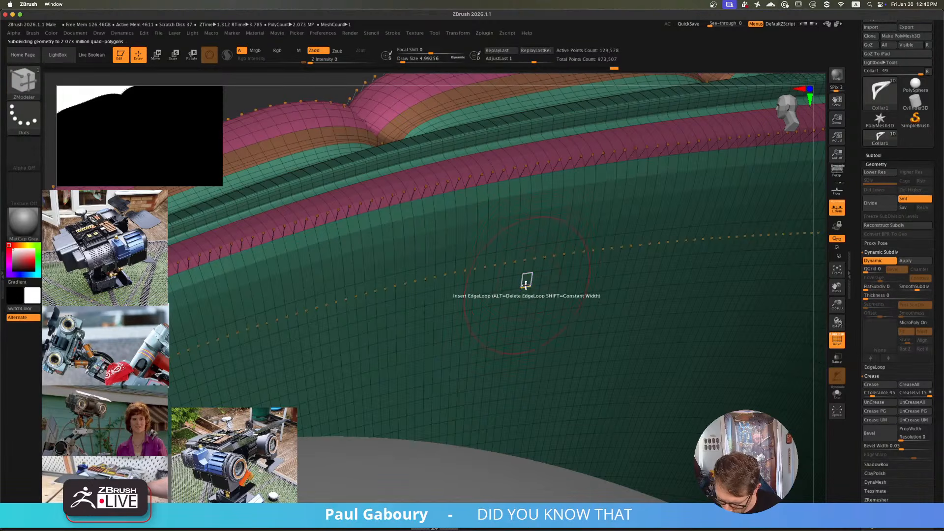
{"action": "left_click", "coordinate": [521, 314], "text": "alt"}
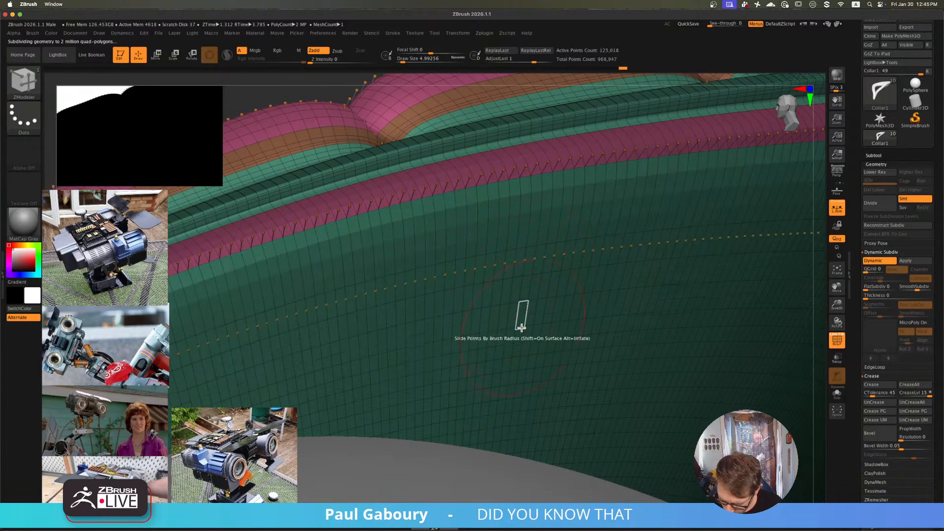
{"action": "left_click", "coordinate": [519, 339], "text": "alt"}
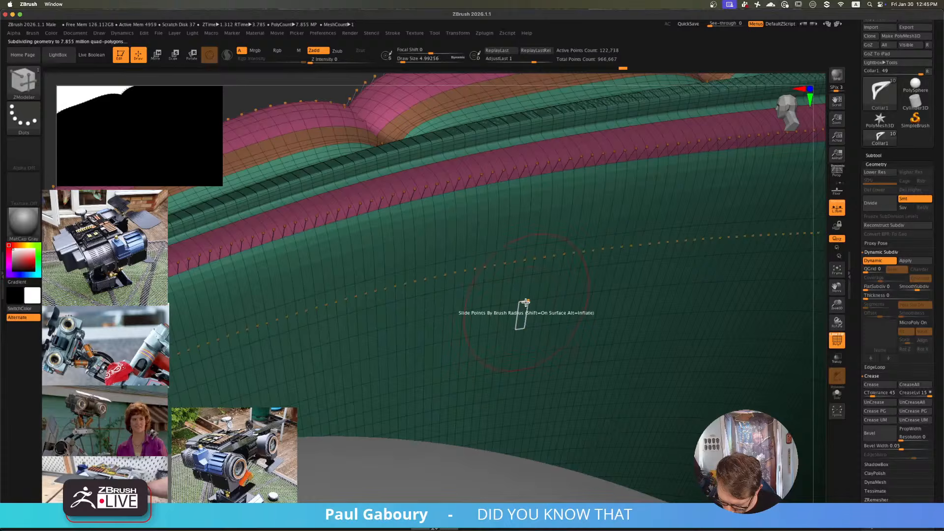
{"action": "left_click", "coordinate": [528, 277], "text": "alt"}
{"action": "left_click", "coordinate": [528, 275], "text": "alt"}
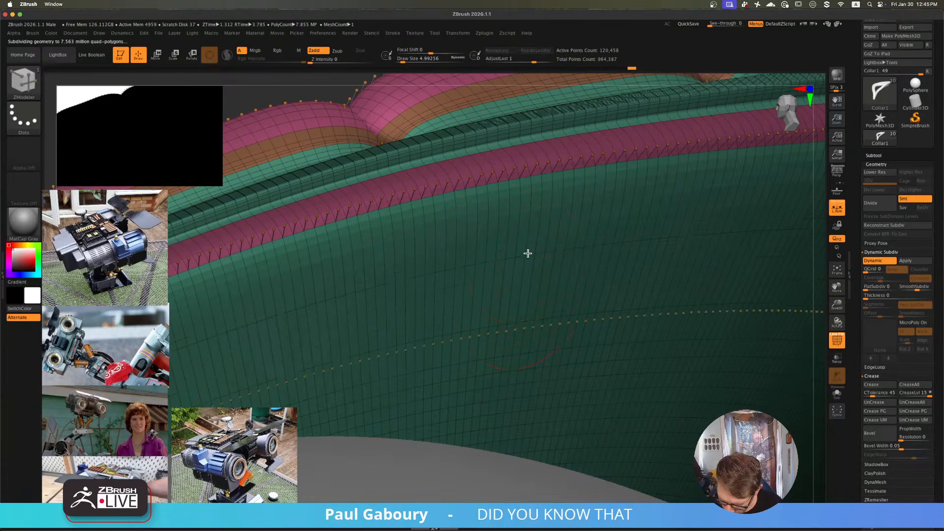
{"action": "left_click", "coordinate": [534, 257], "text": "alt"}
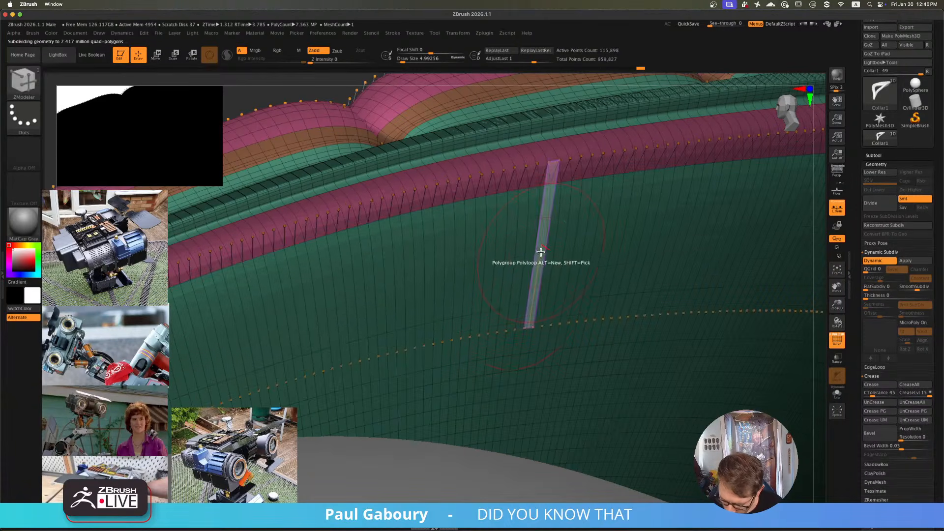
- Inspect the collar with the wireframe hidden and shown, and turn off its dynamic subdivision
{"action": "right_click_drag", "start_coordinate": [540, 253], "coordinate": [569, 280], "text": "ctrl"}
{"action": "key", "text": "shift+f"}
{"action": "right_click_drag", "start_coordinate": [656, 312], "coordinate": [556, 287], "text": "ctrl"}
{"action": "right_click_drag", "start_coordinate": [496, 285], "coordinate": [543, 286], "text": "ctrl"}
{"action": "right_click_drag", "start_coordinate": [524, 319], "coordinate": [521, 276], "text": "ctrl"}
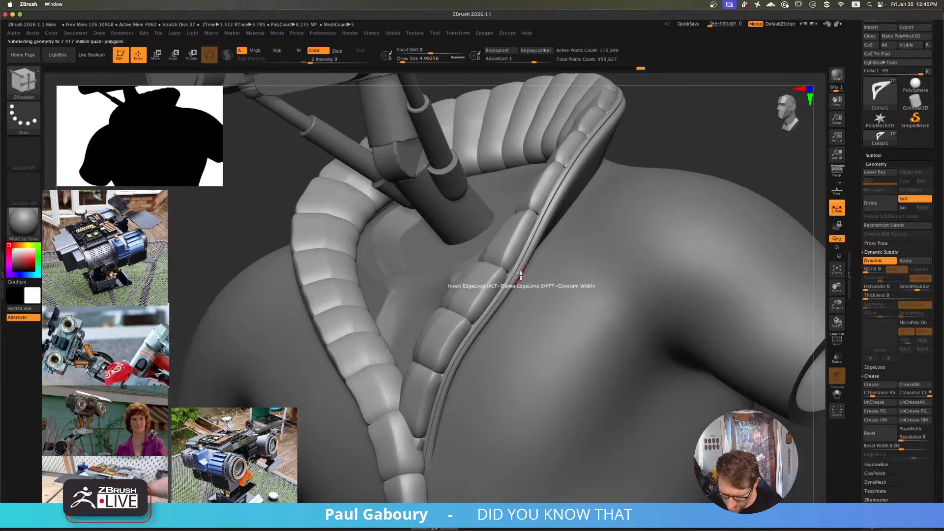
{"action": "mouse_move", "coordinate": [494, 320]}
{"action": "right_mouse_down", "text": "ctrl"}
{"action": "mouse_move", "coordinate": [484, 296]}
{"action": "mouse_move", "coordinate": [475, 305]}
{"action": "mouse_move", "coordinate": [491, 328]}
{"action": "mouse_move", "coordinate": [498, 298]}
{"action": "mouse_move", "coordinate": [496, 314]}
{"action": "mouse_move", "coordinate": [515, 325]}
{"action": "mouse_move", "coordinate": [508, 329]}
{"action": "mouse_move", "coordinate": [501, 314]}
{"action": "mouse_move", "coordinate": [501, 325]}
{"action": "mouse_move", "coordinate": [517, 331]}
{"action": "right_mouse_up", "text": "ctrl"}
{"action": "key", "text": "shift+f"}
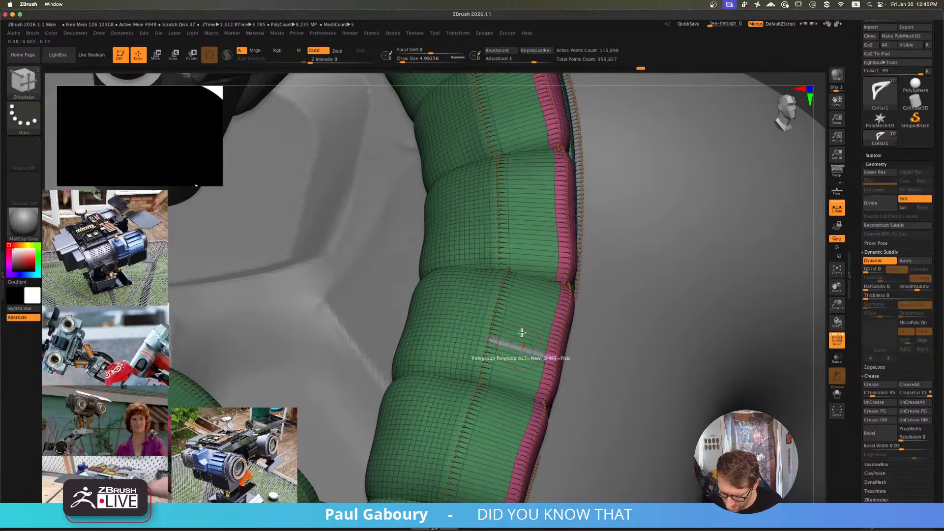
{"action": "key", "text": "shift+d"}
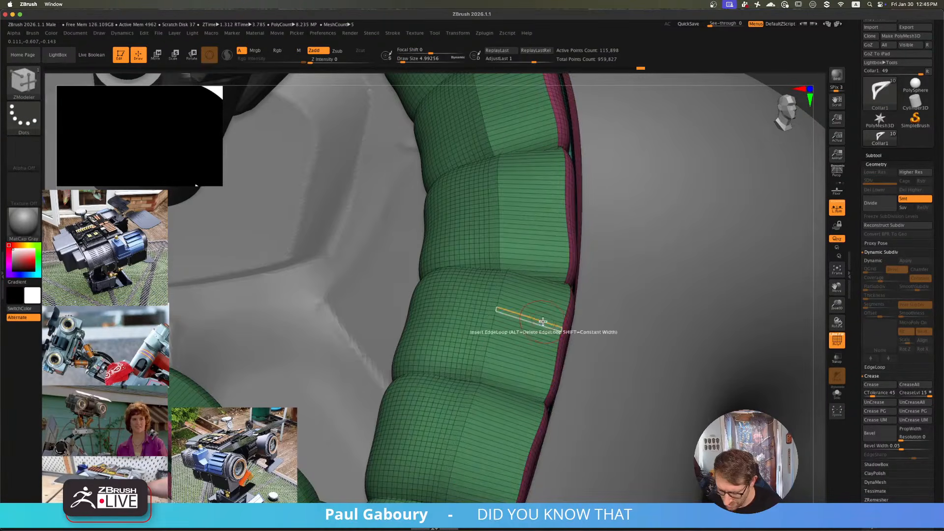
- Mask the collar's rim and back, leaving only the padded panels unmasked on the fully shown collar
{"action": "mouse_move", "coordinate": [542, 323]}
{"action": "right_mouse_down"}
{"action": "mouse_move", "coordinate": [533, 306]}
{"action": "mouse_move", "coordinate": [581, 296]}
{"action": "mouse_move", "coordinate": [642, 183]}
{"action": "right_mouse_up"}
{"action": "left_click", "coordinate": [581, 295], "text": "ctrl+shift"}
{"action": "left_click", "coordinate": [645, 182], "text": "ctrl"}
{"action": "left_click", "coordinate": [659, 175], "text": "ctrl+shift"}
{"action": "left_click", "coordinate": [677, 173], "text": "ctrl"}
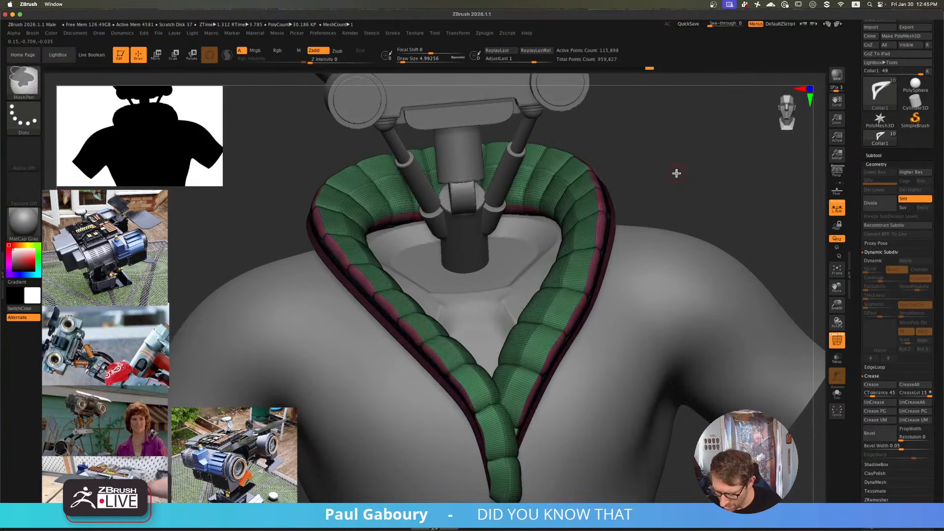
- Smooth and relax the unmasked padded panels twice each with the Deformation sliders, and clear the mask
{"action": "right_click_drag", "start_coordinate": [783, 181], "coordinate": [726, 189], "text": "alt"}
{"action": "left_click", "coordinate": [883, 164]}
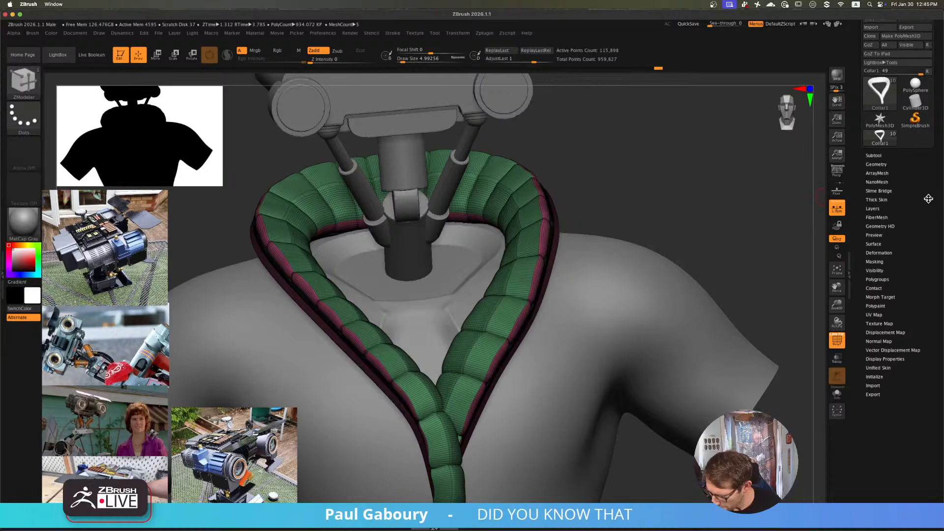
{"action": "left_click", "coordinate": [898, 255]}
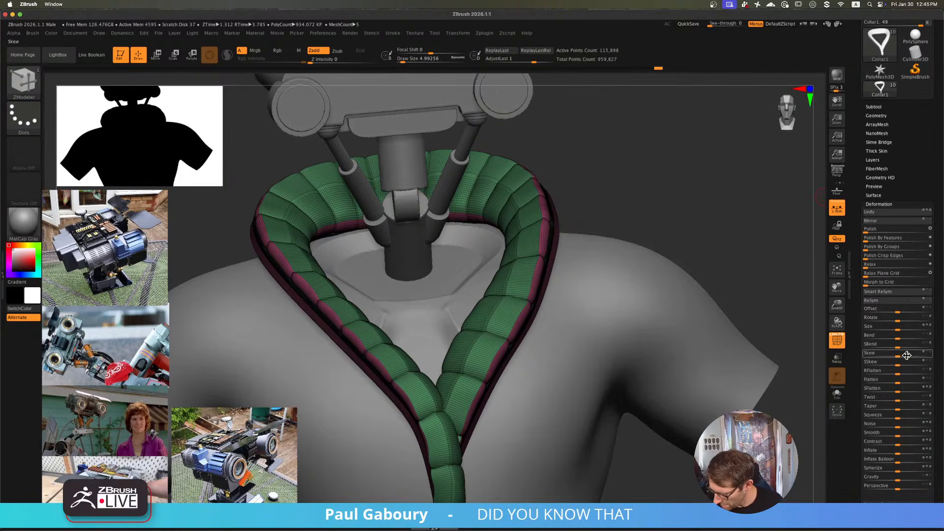
{"action": "left_click_drag", "start_coordinate": [904, 435], "coordinate": [936, 434]}
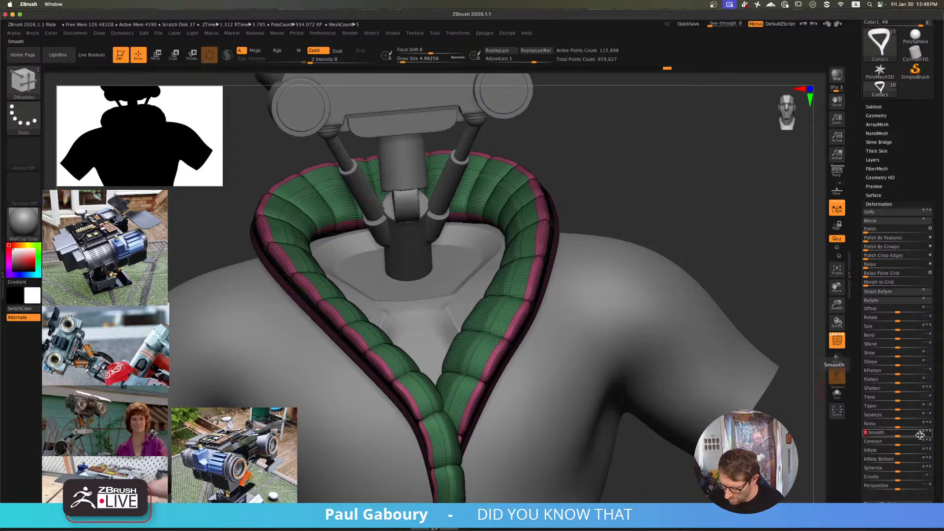
{"action": "mouse_move", "coordinate": [920, 436]}
{"action": "left_mouse_down"}
{"action": "mouse_move", "coordinate": [903, 435]}
{"action": "mouse_move", "coordinate": [936, 433]}
{"action": "left_mouse_up"}
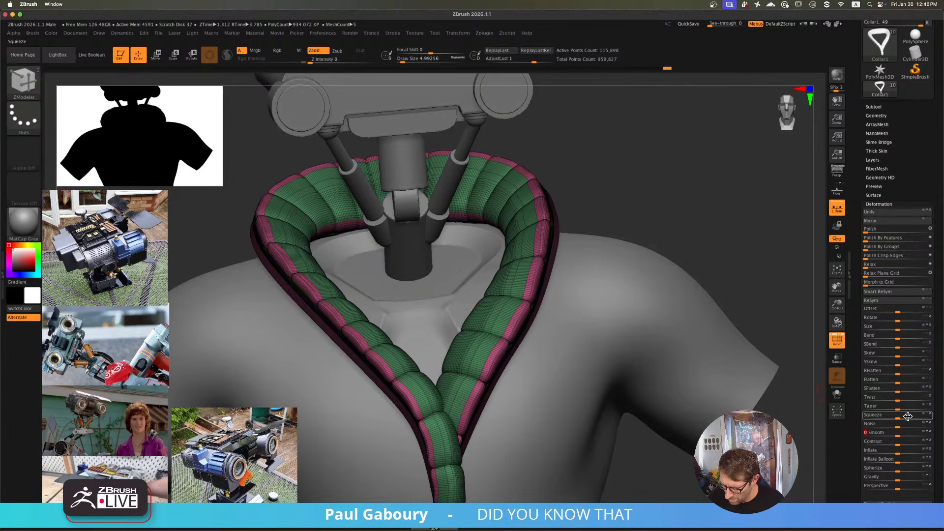
{"action": "left_click_drag", "start_coordinate": [872, 266], "coordinate": [936, 266]}
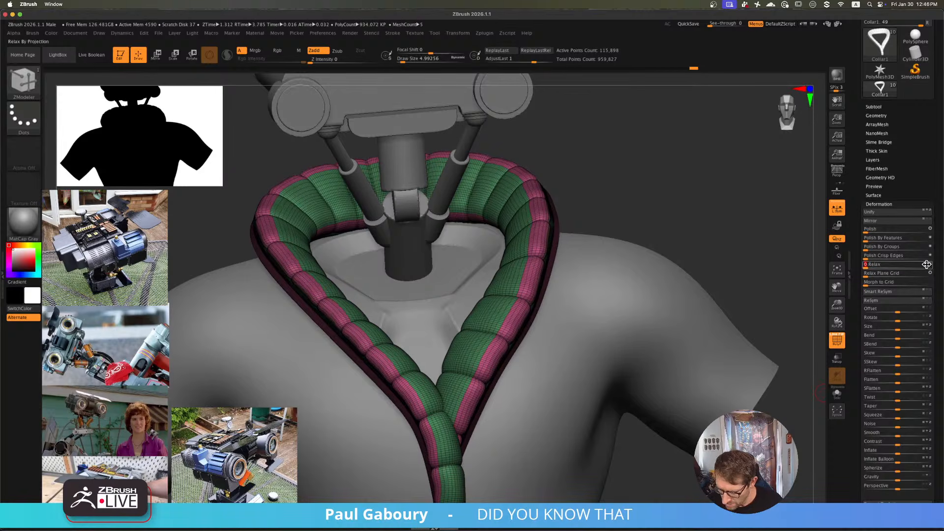
{"action": "left_click_drag", "start_coordinate": [870, 266], "coordinate": [942, 275]}
{"action": "left_click_drag", "start_coordinate": [766, 258], "coordinate": [733, 249], "text": "ctrl"}
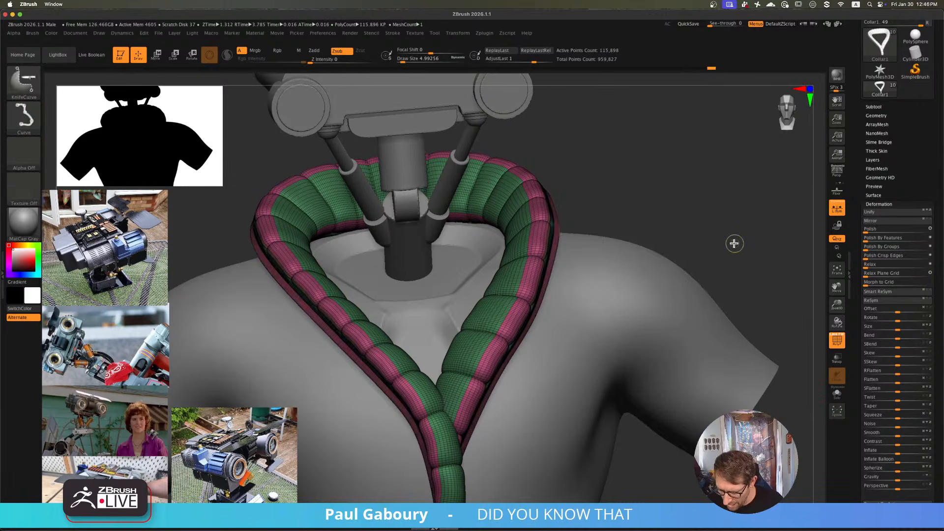
- Hide the wireframe and preview the collar on the whole figure with dynamic subdivision on
{"action": "right_click_drag", "start_coordinate": [733, 243], "coordinate": [727, 238], "text": "ctrl"}
{"action": "key", "text": "shift+f"}
{"action": "mouse_move", "coordinate": [734, 239]}
{"action": "left_mouse_down"}
{"action": "mouse_move", "coordinate": [714, 234]}
{"action": "mouse_move", "coordinate": [725, 221]}
{"action": "left_mouse_up"}
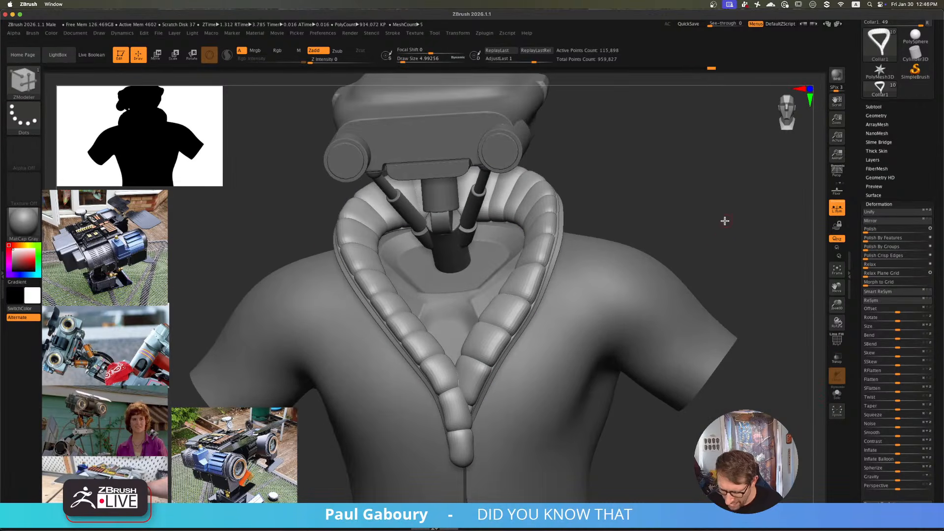
{"action": "key", "text": "ctrl+d"}
{"action": "mouse_move", "coordinate": [690, 233]}
{"action": "right_mouse_down"}
{"action": "mouse_move", "coordinate": [704, 223]}
{"action": "mouse_move", "coordinate": [693, 214]}
{"action": "right_mouse_up"}
{"action": "mouse_move", "coordinate": [694, 214]}
{"action": "right_mouse_down"}
{"action": "mouse_move", "coordinate": [665, 221]}
{"action": "mouse_move", "coordinate": [670, 235]}
{"action": "mouse_move", "coordinate": [675, 228]}
{"action": "right_mouse_up"}
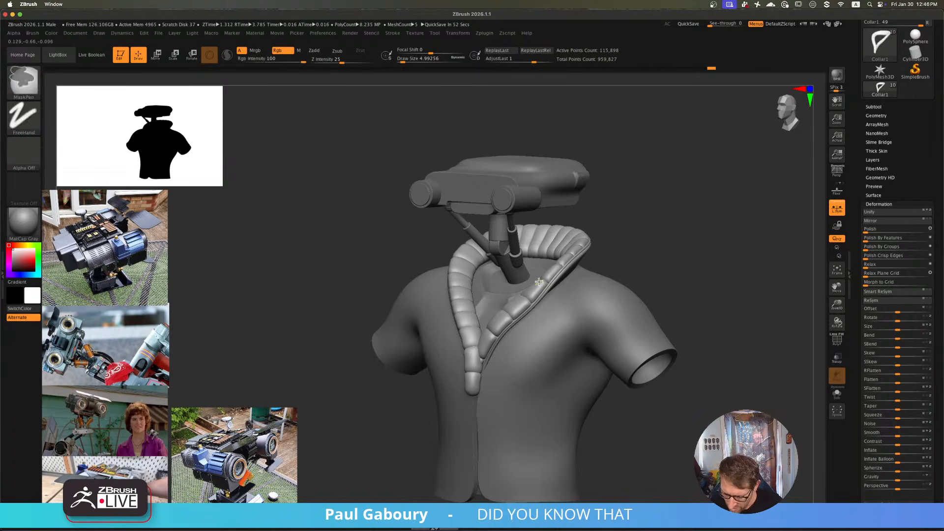
- Give two neighbouring polyloops on the green band beside the padded panels their own polygroups with ZModeler, and isolate them
{"action": "right_click_drag", "start_coordinate": [566, 292], "coordinate": [599, 387], "text": "ctrl"}
{"action": "key", "text": "shift+f"}
{"action": "mouse_move", "coordinate": [541, 335]}
{"action": "right_mouse_down", "text": "ctrl"}
{"action": "mouse_move", "coordinate": [548, 374]}
{"action": "mouse_move", "coordinate": [536, 331]}
{"action": "mouse_move", "coordinate": [520, 324]}
{"action": "mouse_move", "coordinate": [533, 320]}
{"action": "mouse_move", "coordinate": [529, 300]}
{"action": "mouse_move", "coordinate": [523, 340]}
{"action": "mouse_move", "coordinate": [489, 335]}
{"action": "right_mouse_up", "text": "ctrl"}
{"action": "key", "text": "b"}
{"action": "key", "text": "z"}
{"action": "key", "text": "m"}
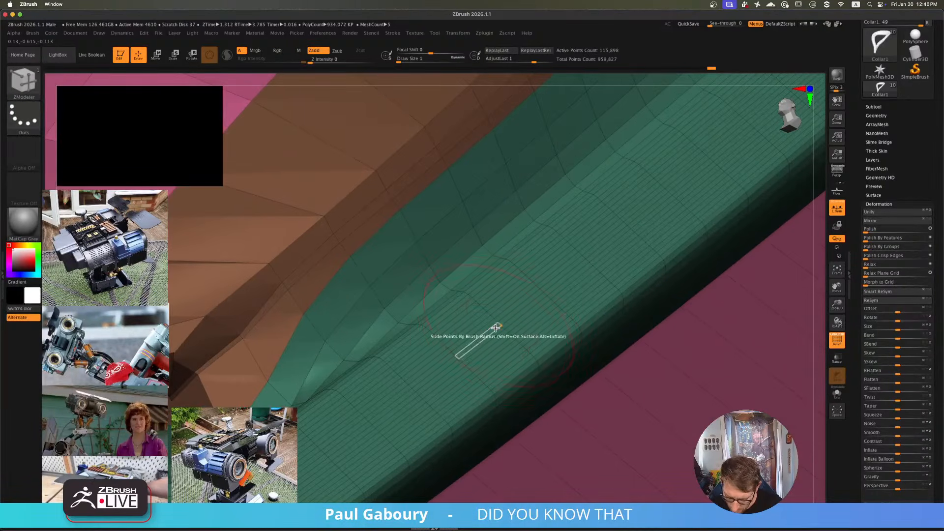
{"action": "key", "text": "space"}
{"action": "left_click", "coordinate": [492, 318]}
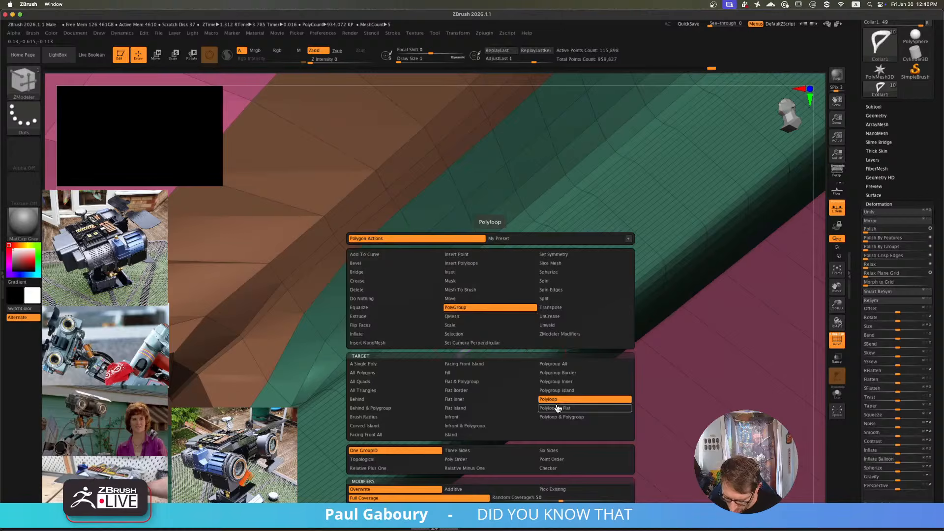
{"action": "right_click_drag", "start_coordinate": [481, 327], "coordinate": [521, 330]}
{"action": "left_click", "coordinate": [508, 313]}
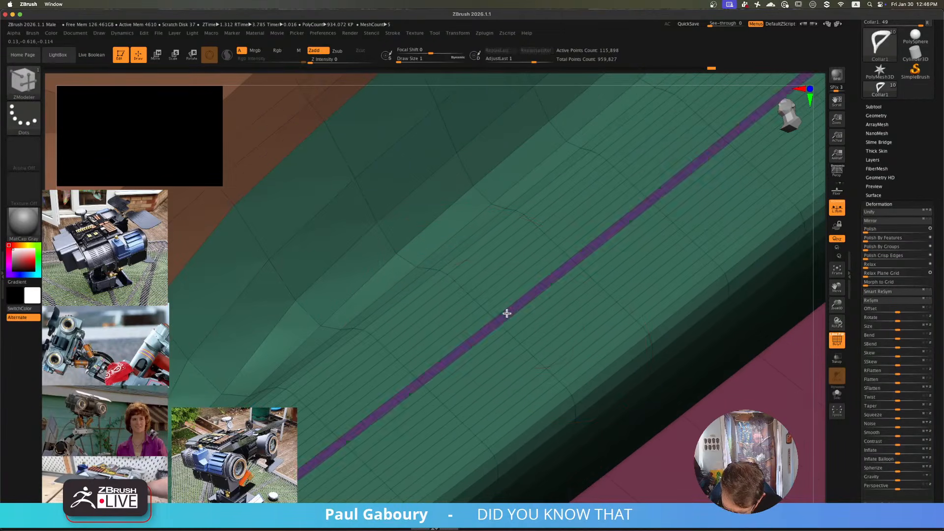
{"action": "left_click", "coordinate": [513, 321]}
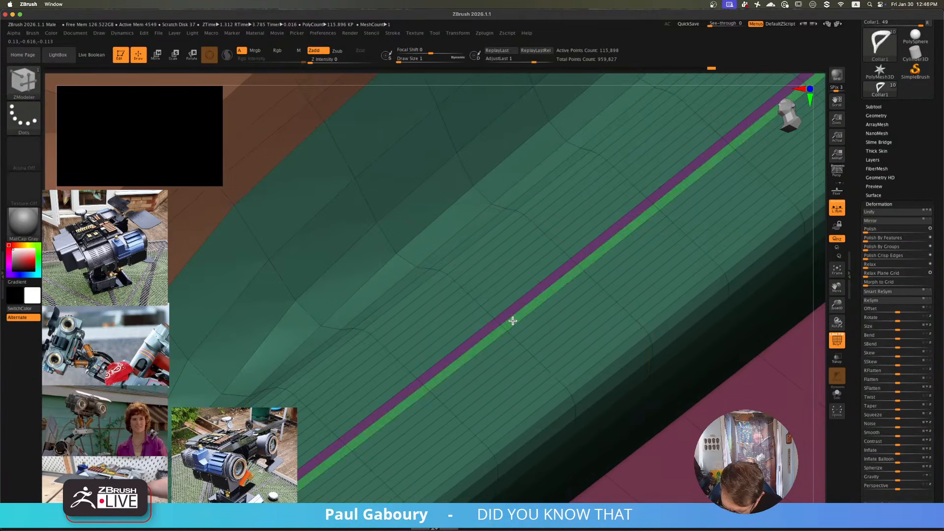
{"action": "left_click", "coordinate": [513, 321]}
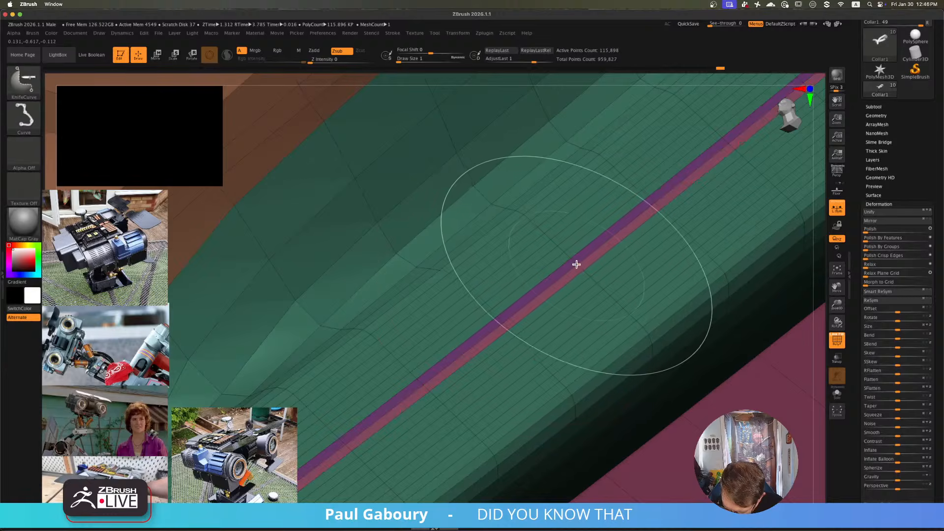
{"action": "left_click", "coordinate": [576, 263], "text": "ctrl+shift"}
- Frame the isolated loops with a curve for the CurveTube brush along polygroup borders only, with Border and Creased Edges off
{"action": "right_click_drag", "start_coordinate": [652, 289], "coordinate": [541, 347], "text": "ctrl"}
{"action": "key", "text": "b"}
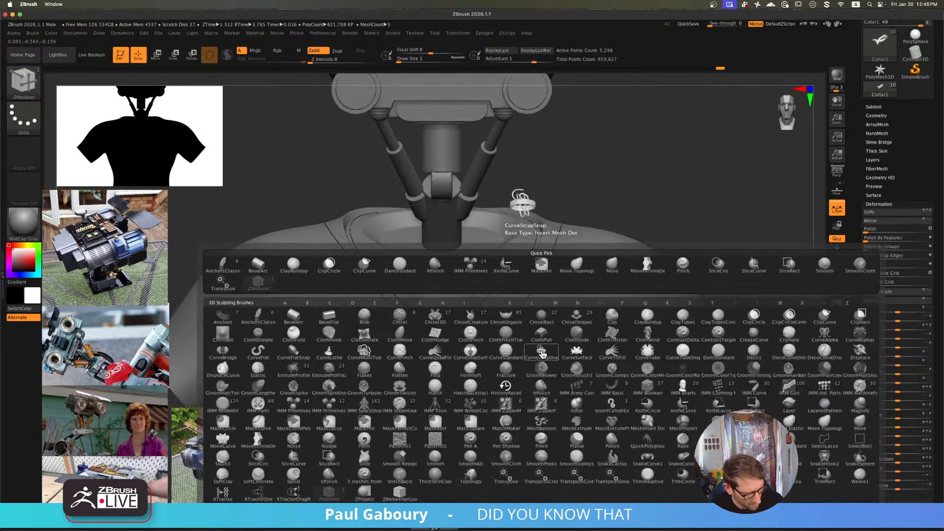
{"action": "key", "text": "c"}
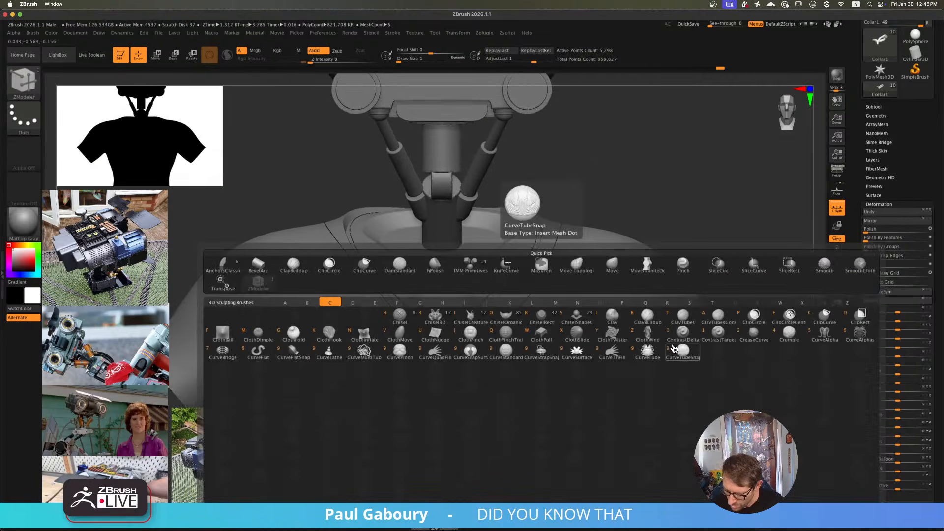
{"action": "left_click", "coordinate": [649, 351]}
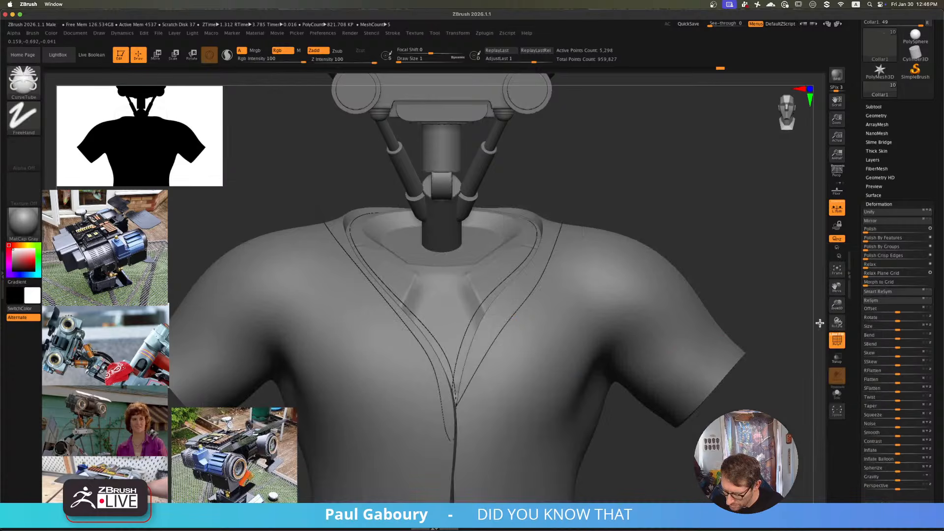
{"action": "key", "text": "s"}
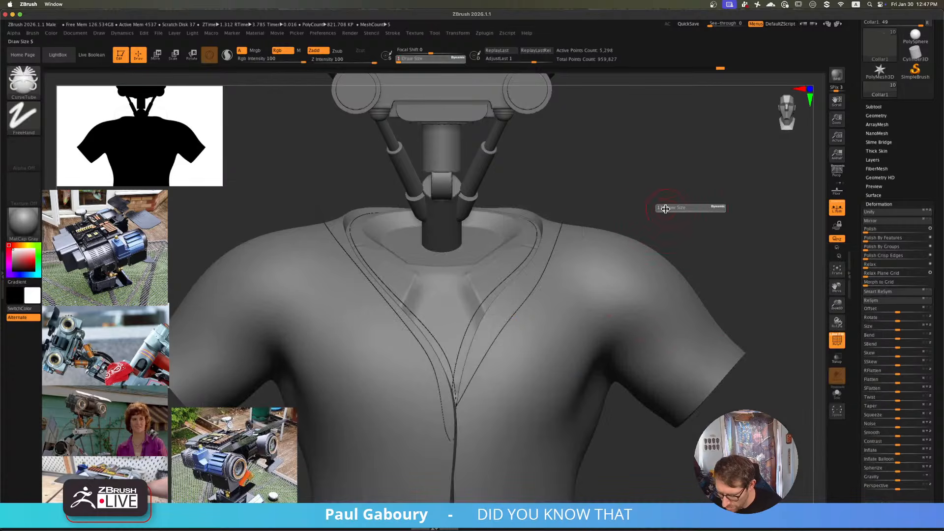
{"action": "left_click", "coordinate": [393, 33]}
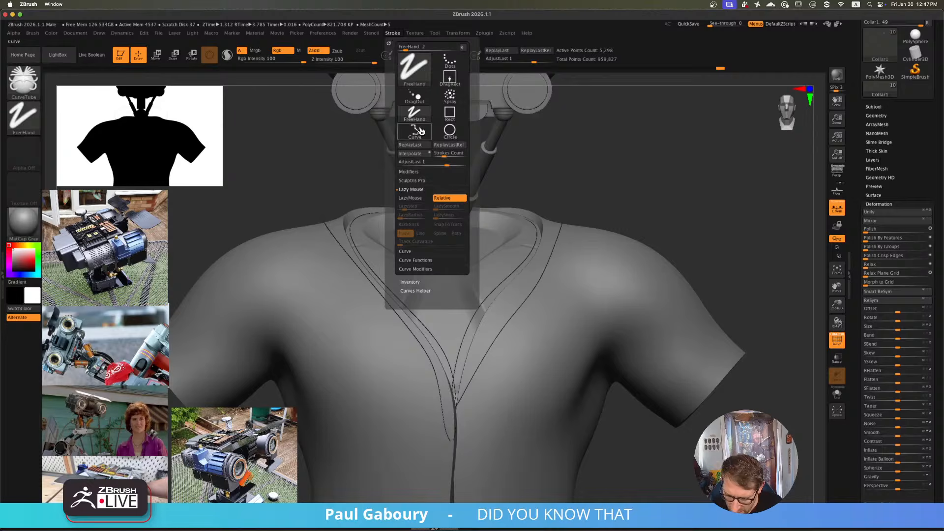
{"action": "left_click", "coordinate": [427, 262]}
{"action": "left_click", "coordinate": [459, 262]}
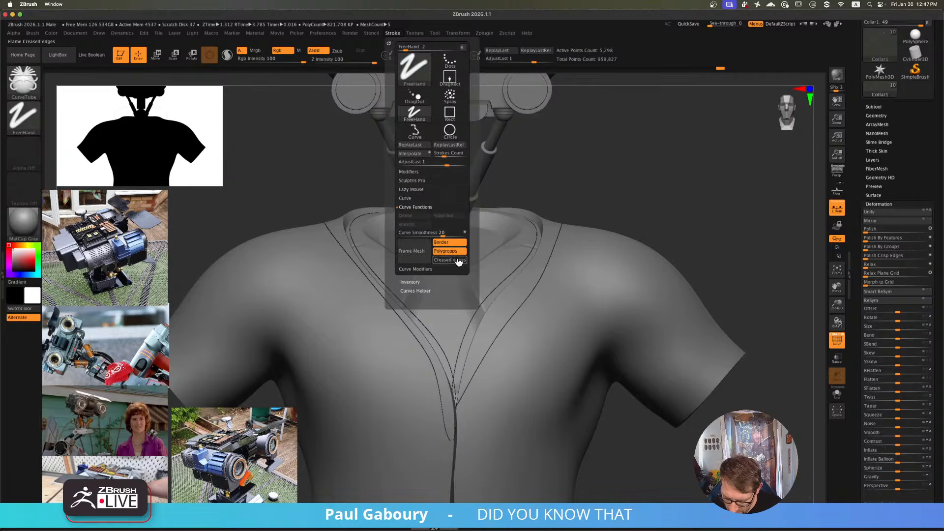
{"action": "left_click", "coordinate": [447, 242]}
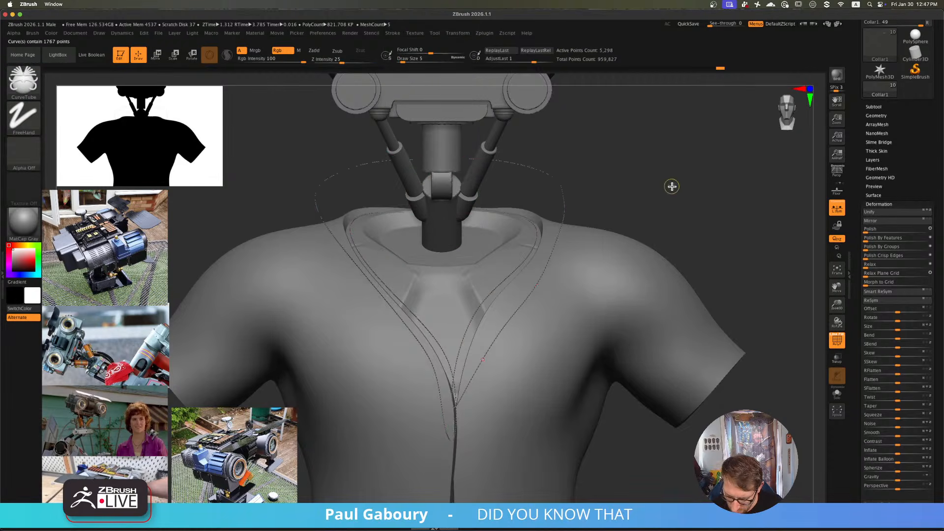
- Show the whole collar with the wireframe hidden, and generate the tube along the framed curve
{"action": "right_click_drag", "start_coordinate": [628, 236], "coordinate": [537, 307]}
{"action": "key", "text": "shift+f"}
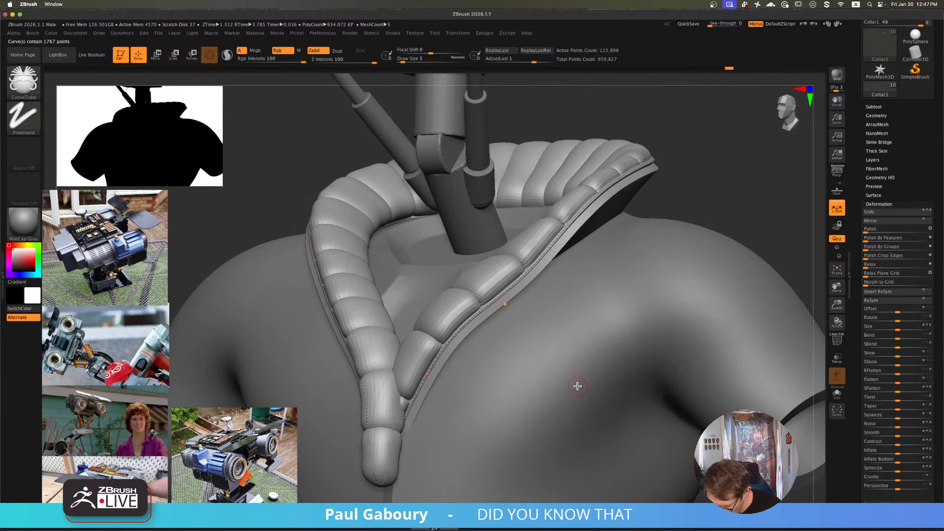
{"action": "right_click_drag", "start_coordinate": [533, 325], "coordinate": [527, 312], "text": "ctrl"}
{"action": "left_click", "coordinate": [508, 288]}
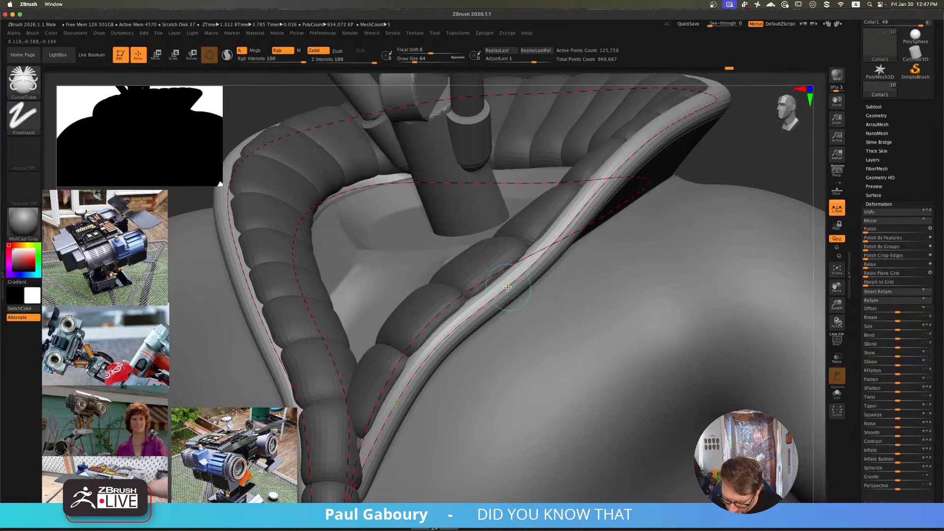
- Try thinner piping along the collar's edge curves with CurveTube draw sizes of 3 and about 1.53
{"action": "mouse_move", "coordinate": [580, 285]}
{"action": "right_mouse_down", "text": "ctrl"}
{"action": "mouse_move", "coordinate": [533, 310]}
{"action": "mouse_move", "coordinate": [546, 339]}
{"action": "right_mouse_up", "text": "ctrl"}
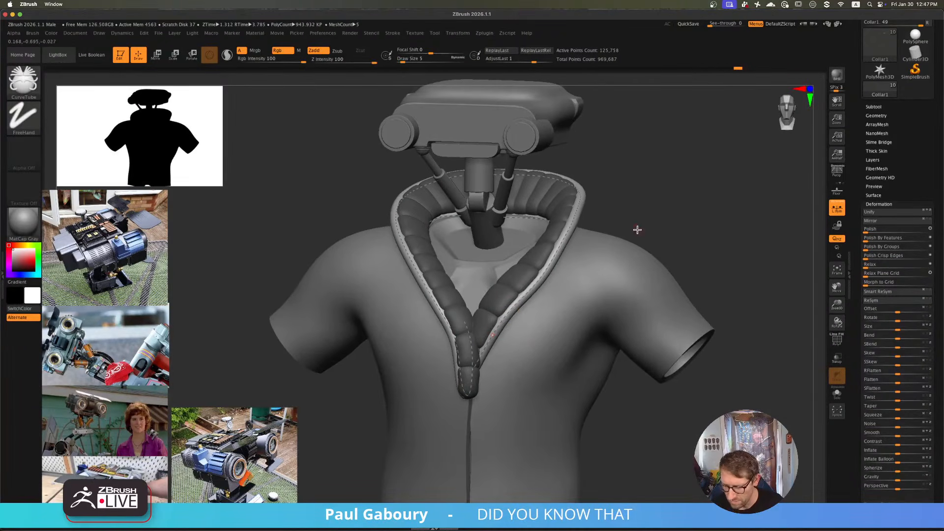
{"action": "key", "text": "s"}
{"action": "mouse_move", "coordinate": [614, 270]}
{"action": "right_mouse_down", "text": "ctrl"}
{"action": "mouse_move", "coordinate": [594, 240]}
{"action": "mouse_move", "coordinate": [571, 261]}
{"action": "right_mouse_up", "text": "ctrl"}
{"action": "left_click", "coordinate": [568, 236]}
{"action": "key", "text": "s"}
{"action": "left_click_drag", "start_coordinate": [574, 263], "coordinate": [572, 264]}
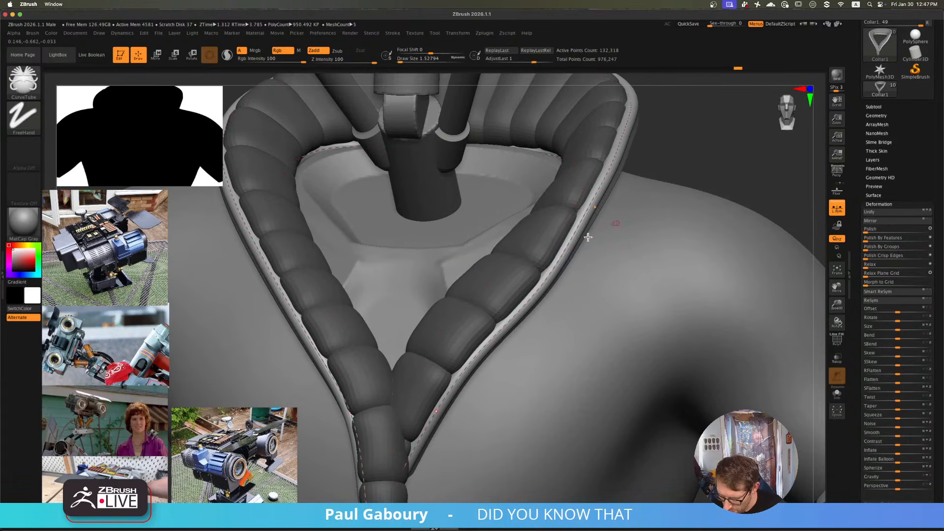
{"action": "left_click", "coordinate": [566, 248]}
- Try thicker piping along the collar's edge curves with a draw size of 4
{"action": "mouse_move", "coordinate": [666, 221]}
{"action": "right_mouse_down", "text": "ctrl"}
{"action": "mouse_move", "coordinate": [611, 231]}
{"action": "mouse_move", "coordinate": [571, 342]}
{"action": "mouse_move", "coordinate": [624, 375]}
{"action": "mouse_move", "coordinate": [574, 390]}
{"action": "mouse_move", "coordinate": [574, 357]}
{"action": "mouse_move", "coordinate": [536, 390]}
{"action": "mouse_move", "coordinate": [519, 379]}
{"action": "mouse_move", "coordinate": [625, 334]}
{"action": "mouse_move", "coordinate": [658, 327]}
{"action": "mouse_move", "coordinate": [666, 340]}
{"action": "mouse_move", "coordinate": [674, 320]}
{"action": "mouse_move", "coordinate": [563, 318]}
{"action": "right_mouse_up", "text": "ctrl"}
{"action": "key", "text": "s"}
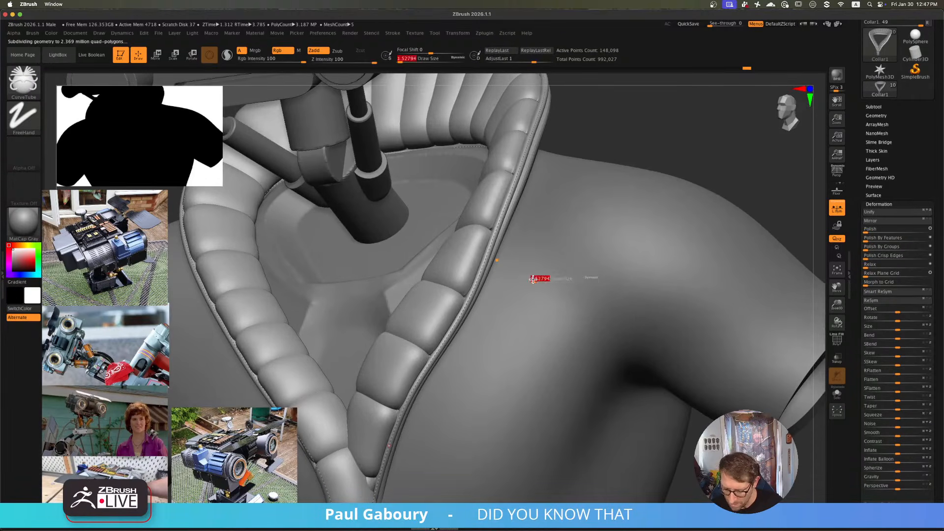
{"action": "left_click_drag", "start_coordinate": [533, 279], "coordinate": [543, 279]}
{"action": "left_click", "coordinate": [480, 272]}
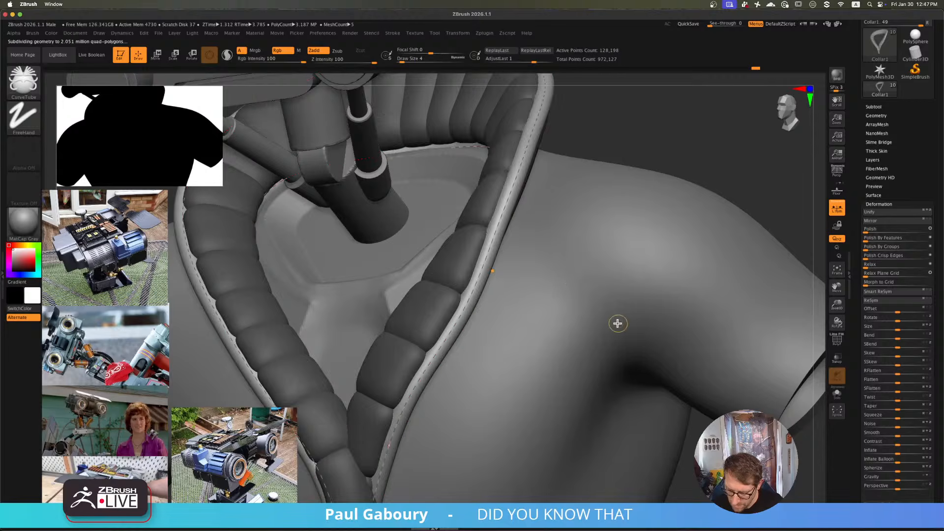
- Try slimmer piping along the collar's edge curves with draw sizes of about 3.67 and 2.19
{"action": "right_click_drag", "start_coordinate": [618, 323], "coordinate": [601, 292], "text": "ctrl"}
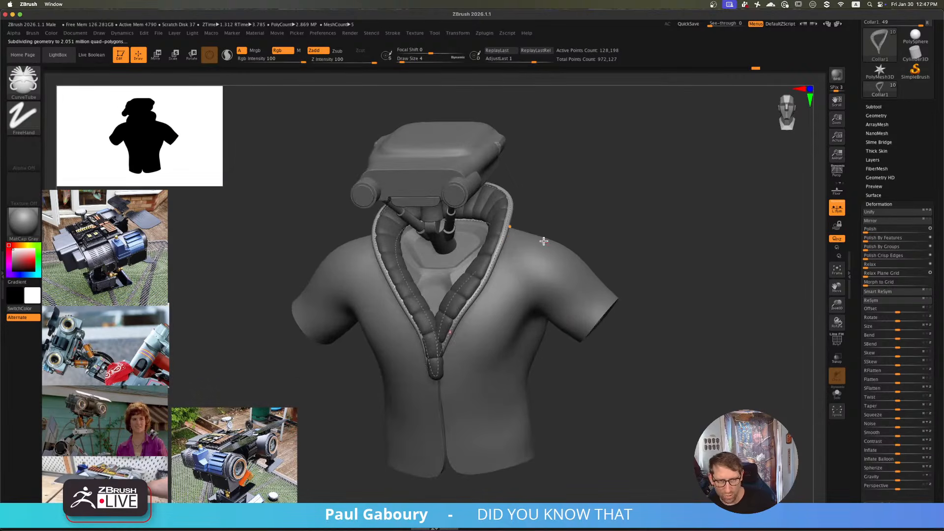
{"action": "right_click_drag", "start_coordinate": [546, 251], "coordinate": [585, 293], "text": "ctrl"}
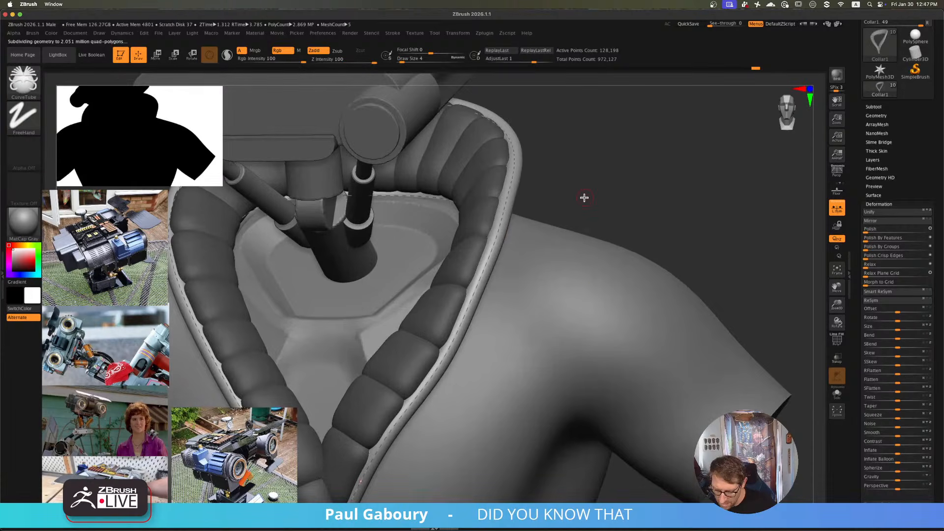
{"action": "mouse_move", "coordinate": [584, 198]}
{"action": "right_mouse_down"}
{"action": "mouse_move", "coordinate": [584, 185]}
{"action": "mouse_move", "coordinate": [584, 206]}
{"action": "right_mouse_up"}
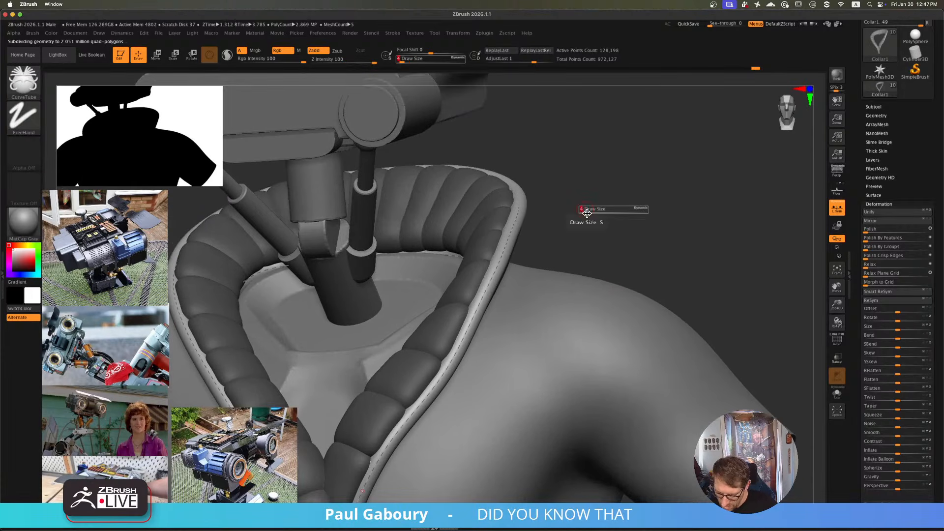
{"action": "key", "text": "s"}
{"action": "key", "text": "s"}
{"action": "left_click", "coordinate": [585, 211]}
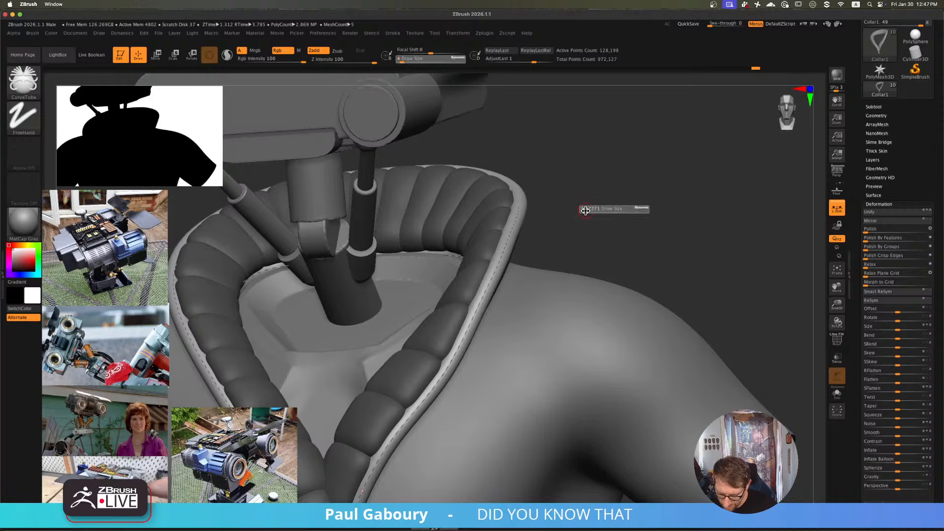
{"action": "left_click", "coordinate": [515, 226]}
{"action": "key", "text": "s"}
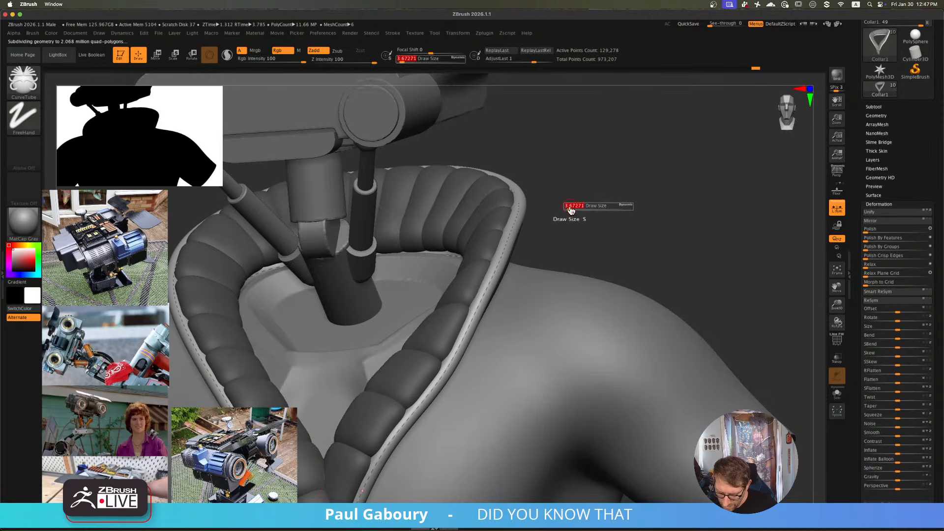
{"action": "left_click", "coordinate": [515, 222]}
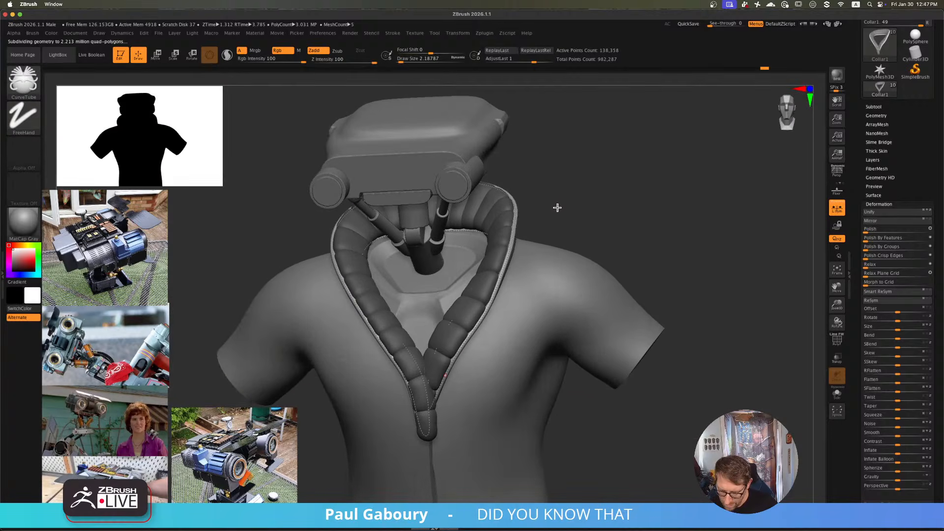
- Rebuild the piping along the collar's edge curves with a draw size of 3
{"action": "key", "text": "s"}
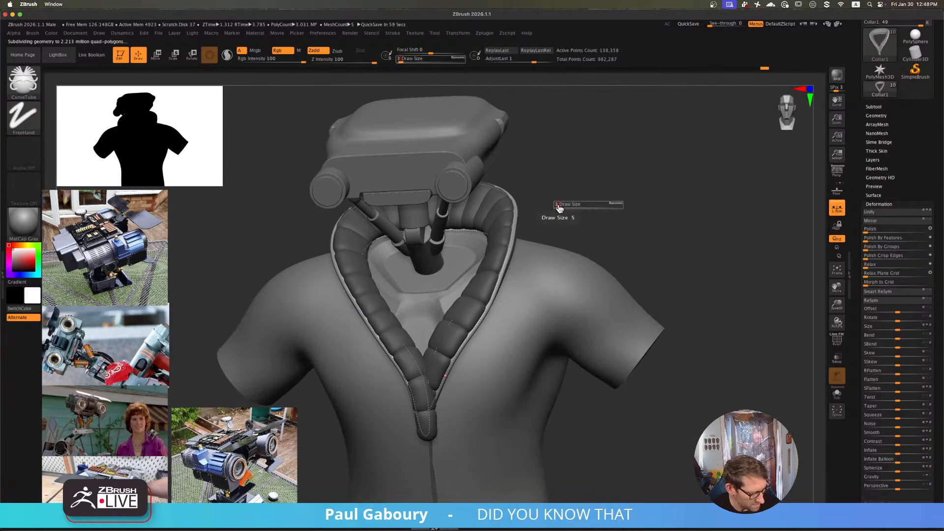
{"action": "type", "text": "32"}
{"action": "key", "text": "Return"}
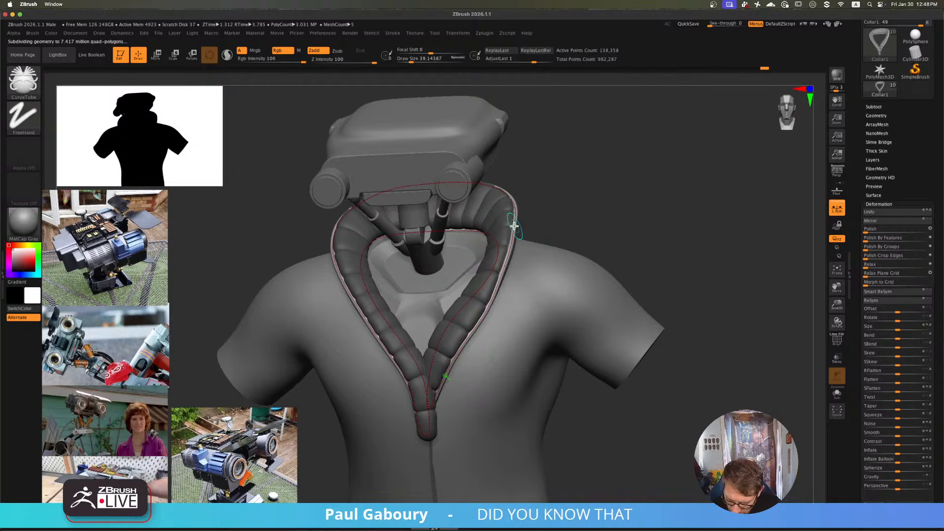
{"action": "left_click", "coordinate": [515, 226]}
{"action": "mouse_move", "coordinate": [619, 192]}
{"action": "left_mouse_down"}
{"action": "mouse_move", "coordinate": [607, 200]}
{"action": "mouse_move", "coordinate": [607, 190]}
{"action": "mouse_move", "coordinate": [606, 204]}
{"action": "left_mouse_up"}
{"action": "key", "text": "ctrl"}
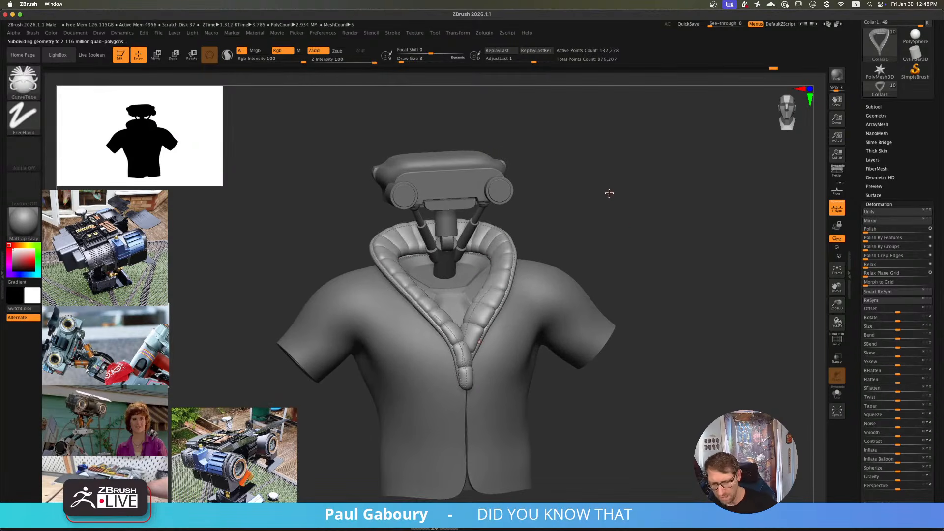
{"action": "left_click_drag", "start_coordinate": [651, 267], "coordinate": [676, 279]}
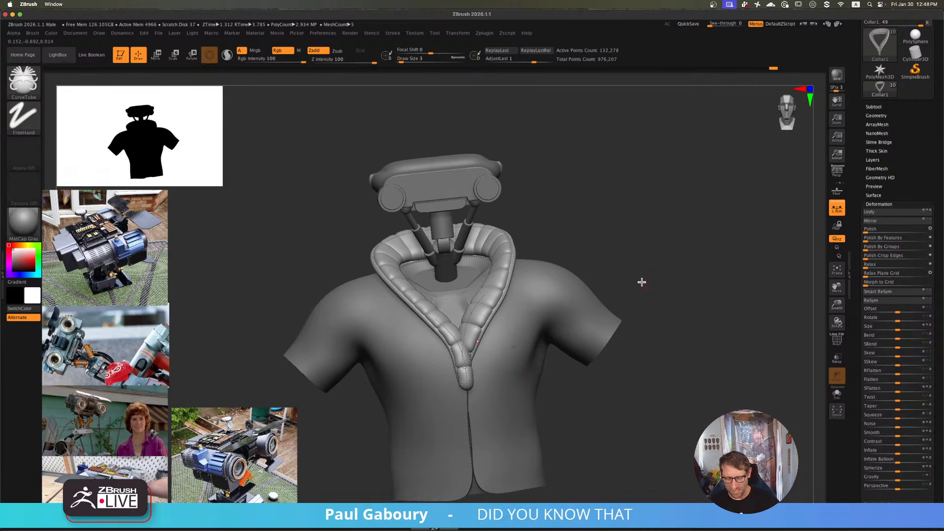
{"action": "left_click_drag", "start_coordinate": [641, 281], "coordinate": [674, 291]}
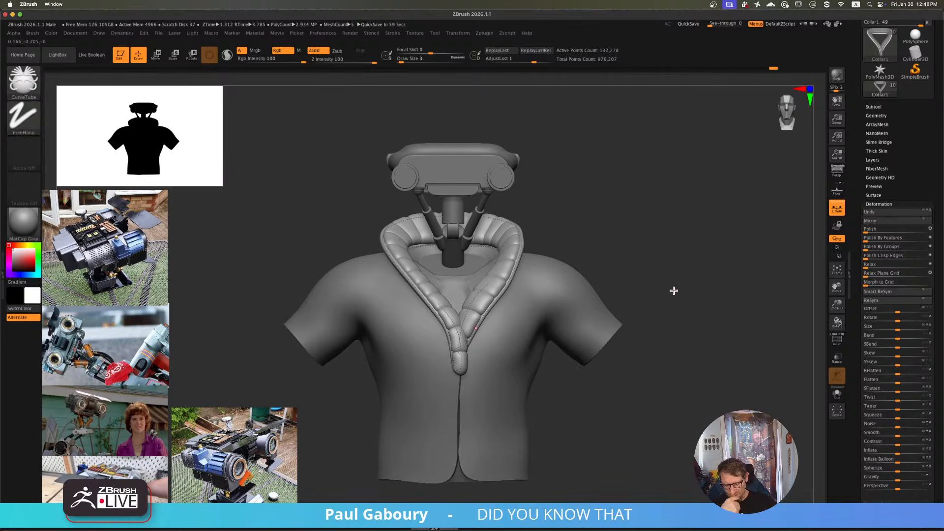
{"action": "mouse_move", "coordinate": [553, 338]}
{"action": "left_mouse_down", "text": "alt"}
{"action": "mouse_move", "coordinate": [544, 354]}
{"action": "mouse_move", "coordinate": [554, 325]}
{"action": "left_mouse_up", "text": "alt"}
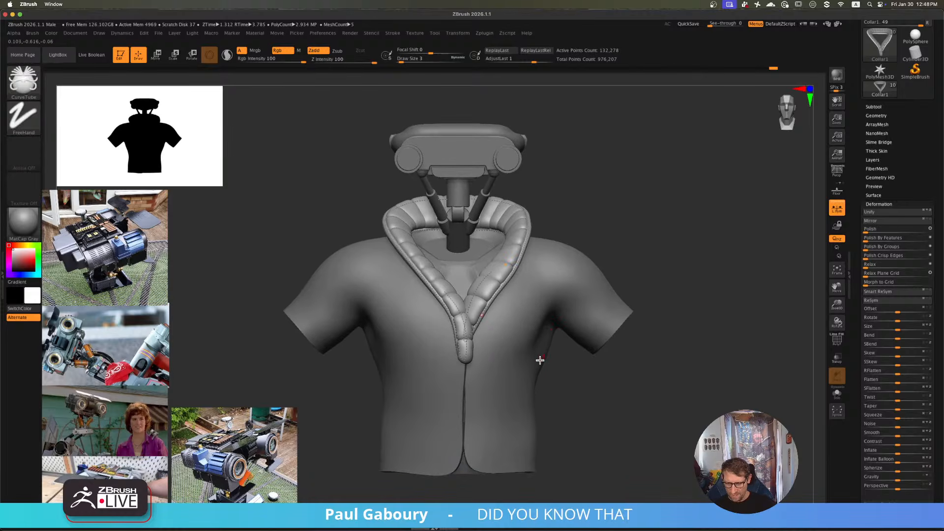
{"action": "mouse_move", "coordinate": [515, 374]}
{"action": "right_mouse_down"}
{"action": "mouse_move", "coordinate": [586, 336]}
{"action": "mouse_move", "coordinate": [597, 356]}
{"action": "mouse_move", "coordinate": [601, 337]}
{"action": "mouse_move", "coordinate": [601, 354]}
{"action": "mouse_move", "coordinate": [582, 348]}
{"action": "mouse_move", "coordinate": [552, 367]}
{"action": "mouse_move", "coordinate": [552, 352]}
{"action": "mouse_move", "coordinate": [506, 371]}
{"action": "mouse_move", "coordinate": [510, 382]}
{"action": "mouse_move", "coordinate": [508, 367]}
{"action": "mouse_move", "coordinate": [458, 347]}
{"action": "right_mouse_up"}
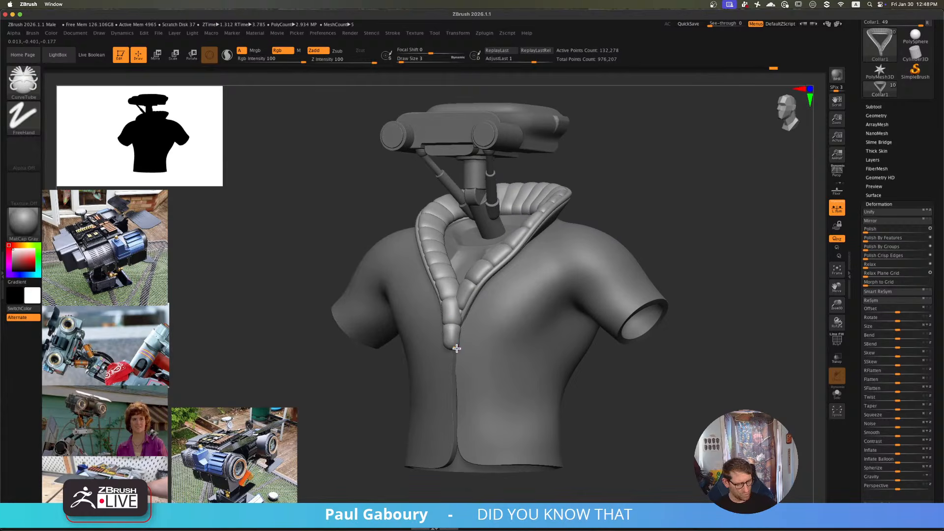
{"action": "key", "text": "shift+f"}
{"action": "key", "text": "shift+f"}
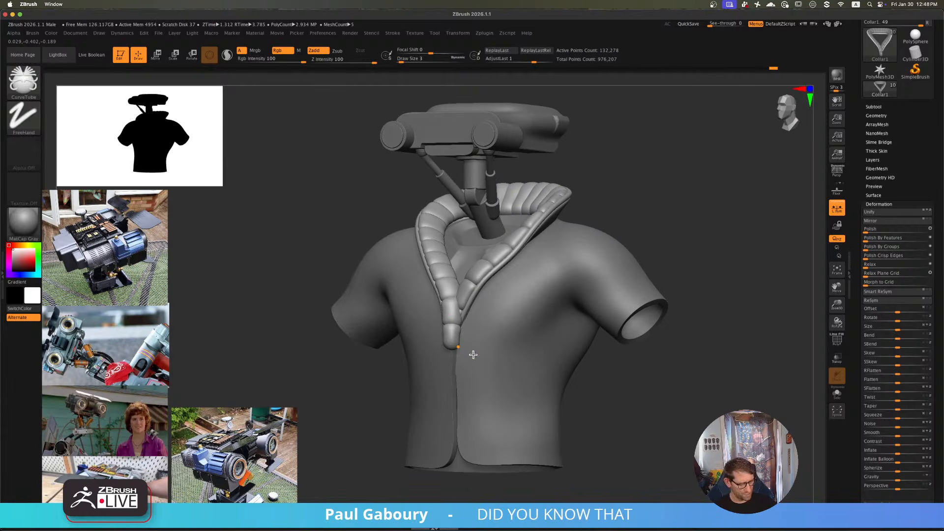
- Push the collar's lower tip closer to the jacket's chest using the Move brush at a draw size of about 54
{"action": "key", "text": "b"}
{"action": "key", "text": "m"}
{"action": "key", "text": "v"}
{"action": "key", "text": "s"}
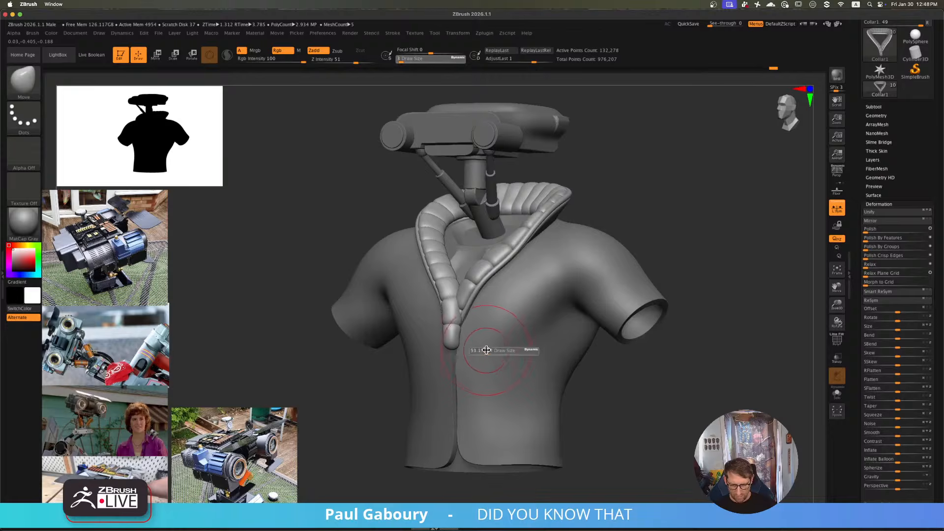
{"action": "left_click_drag", "start_coordinate": [486, 351], "coordinate": [487, 350]}
{"action": "mouse_move", "coordinate": [487, 341]}
{"action": "right_mouse_down"}
{"action": "mouse_move", "coordinate": [452, 342]}
{"action": "mouse_move", "coordinate": [473, 339]}
{"action": "right_mouse_up"}
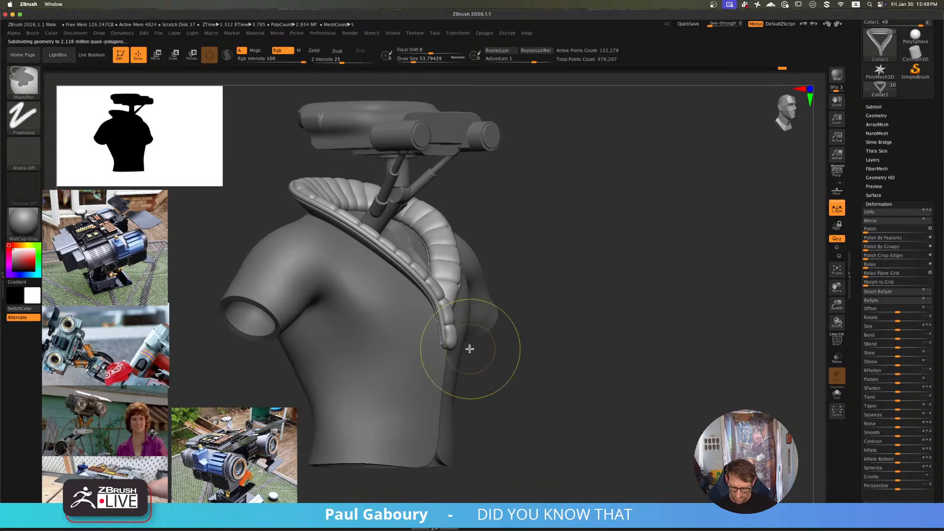
{"action": "key", "text": "ctrl+z"}
{"action": "key", "text": "shift+f"}
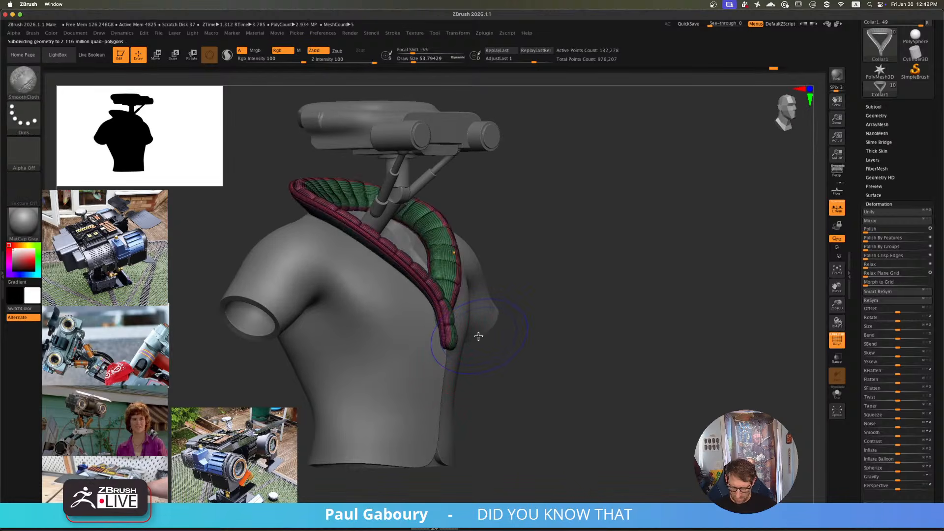
{"action": "mouse_move", "coordinate": [466, 348]}
{"action": "right_mouse_down", "text": "shift"}
{"action": "mouse_move", "coordinate": [450, 340]}
{"action": "mouse_move", "coordinate": [471, 354]}
{"action": "mouse_move", "coordinate": [445, 321]}
{"action": "mouse_move", "coordinate": [470, 344]}
{"action": "right_mouse_up", "text": "shift"}
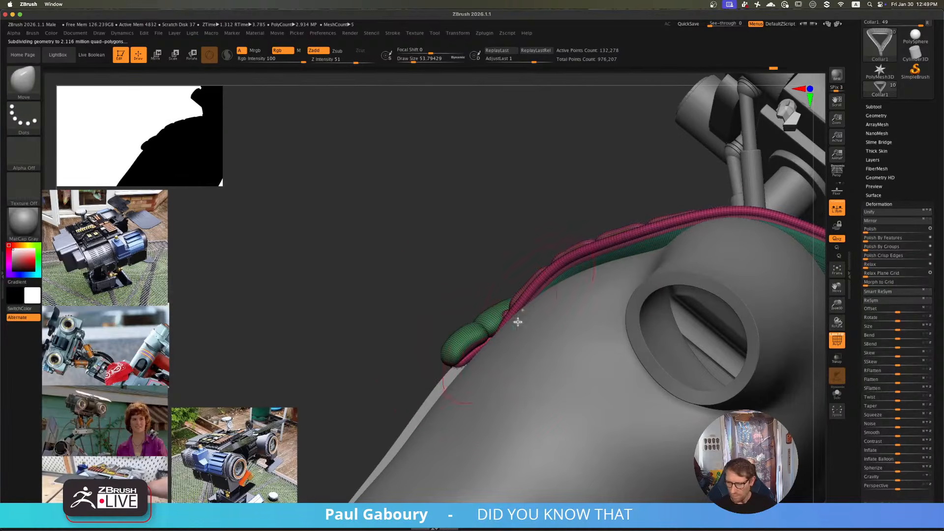
{"action": "left_click", "coordinate": [875, 106]}
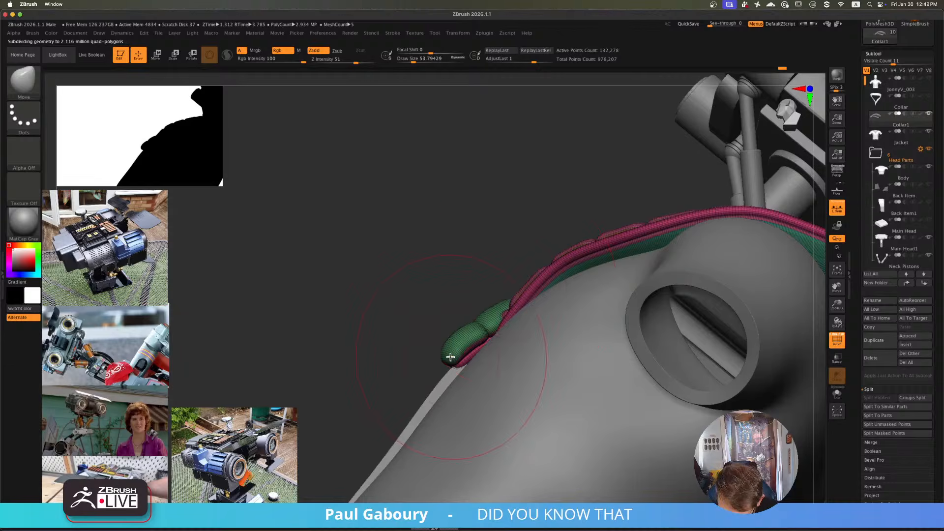
{"action": "left_click_drag", "start_coordinate": [451, 357], "coordinate": [459, 365]}
- Taper the collar's lower tip into a narrower point with the Move brush at a draw size of about 23
{"action": "right_click_drag", "start_coordinate": [464, 361], "coordinate": [522, 374]}
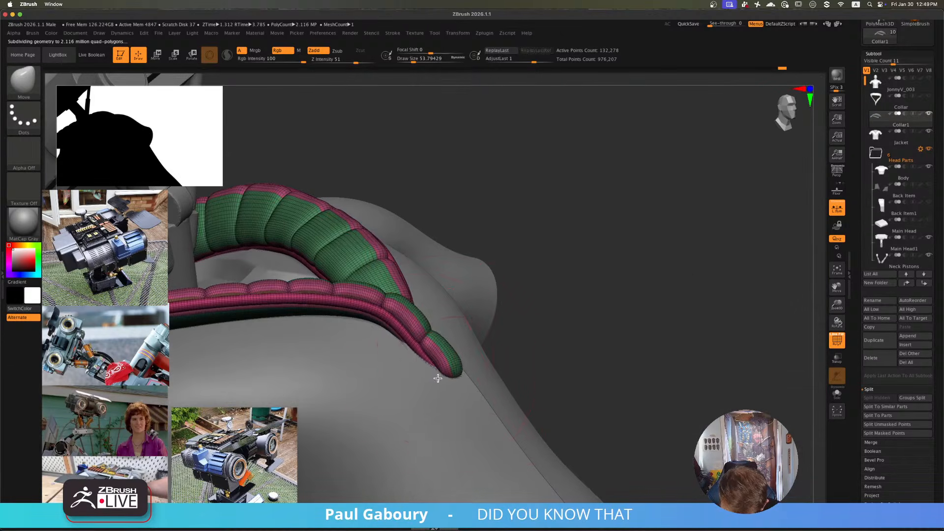
{"action": "right_click_drag", "start_coordinate": [435, 380], "coordinate": [447, 362]}
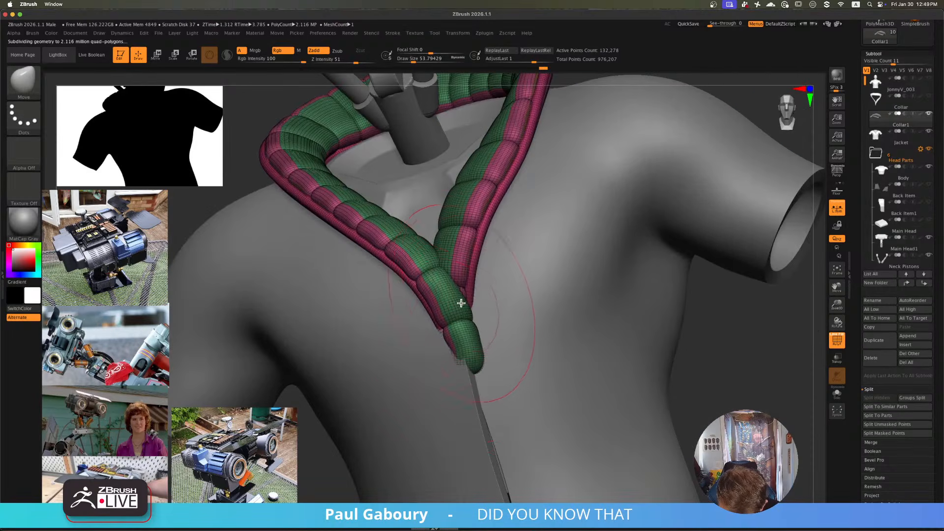
{"action": "key", "text": "s"}
{"action": "left_click_drag", "start_coordinate": [461, 315], "coordinate": [455, 315]}
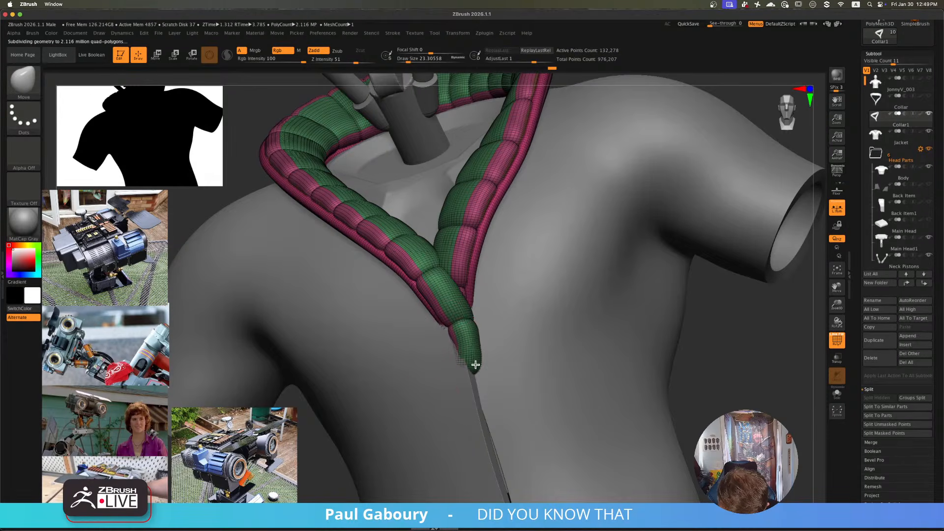
{"action": "left_click_drag", "start_coordinate": [460, 365], "coordinate": [465, 366]}
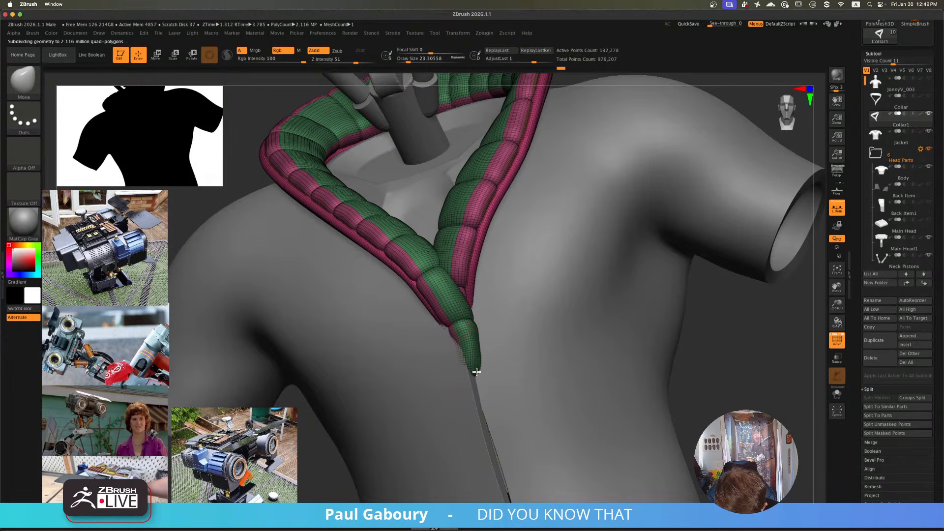
{"action": "mouse_move", "coordinate": [474, 331]}
{"action": "right_mouse_down", "text": "ctrl"}
{"action": "mouse_move", "coordinate": [408, 289]}
{"action": "mouse_move", "coordinate": [496, 335]}
{"action": "mouse_move", "coordinate": [516, 335]}
{"action": "mouse_move", "coordinate": [464, 340]}
{"action": "right_mouse_up", "text": "ctrl"}
{"action": "key", "text": "shift+f"}
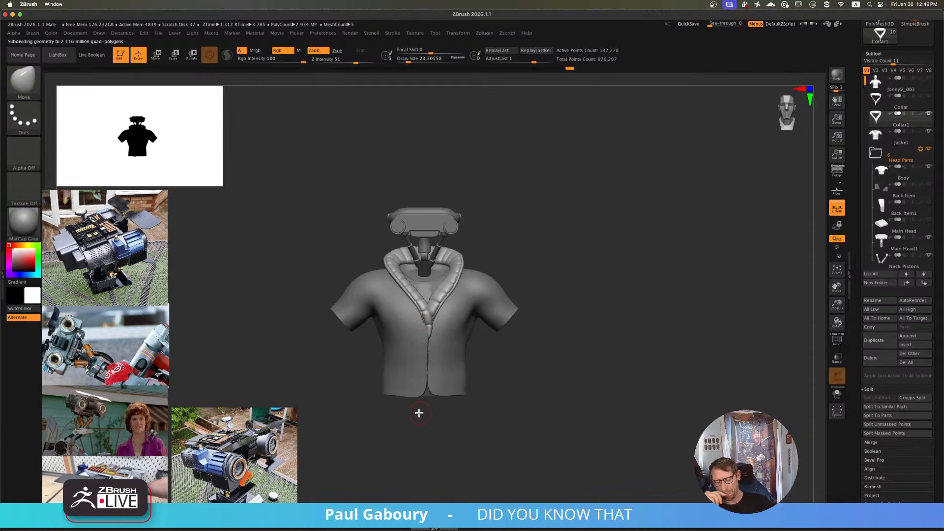
- Switch to the CurveTube brush, select the Jacket subtool with its polyframe shown, and set the draw size to 5
{"action": "right_click_drag", "start_coordinate": [419, 413], "coordinate": [459, 363], "text": "ctrl"}
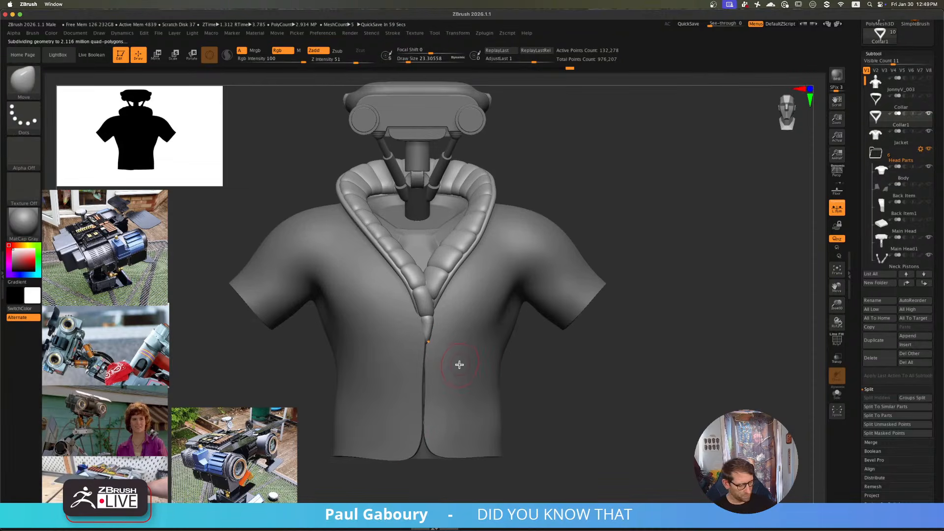
{"action": "key", "text": "b"}
{"action": "key", "text": "c"}
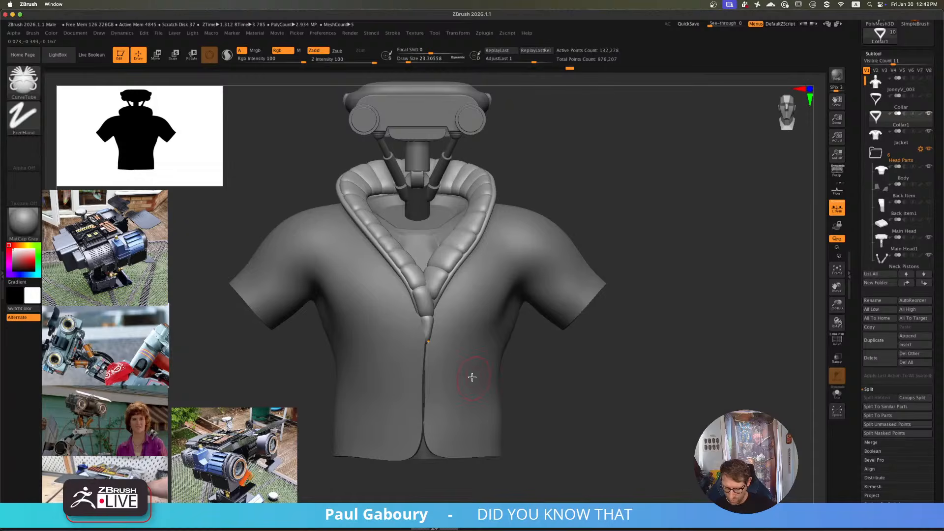
{"action": "left_click", "coordinate": [473, 376], "text": "alt"}
{"action": "key", "text": "shift+f"}
{"action": "scroll", "coordinate": [475, 384], "scroll_direction": "up", "scroll_amount": 5}
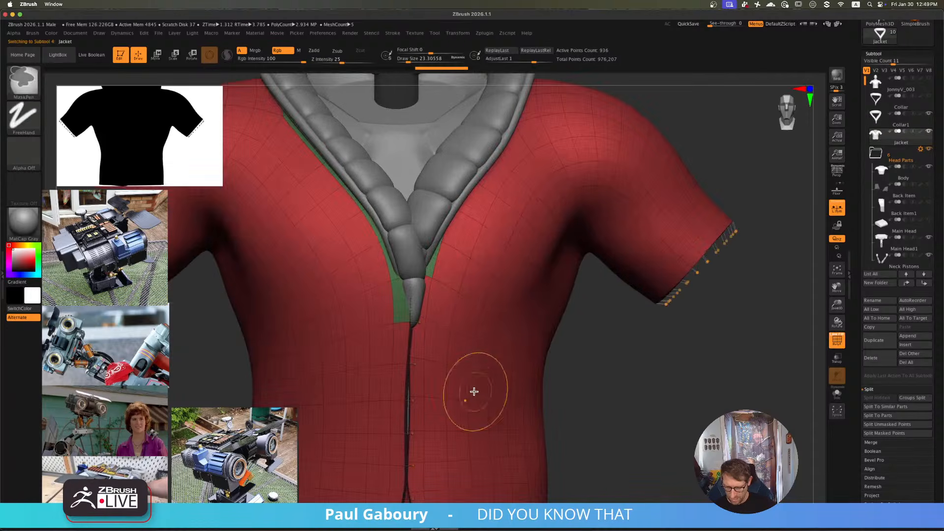
{"action": "scroll", "coordinate": [466, 363], "scroll_direction": "up", "scroll_amount": 5}
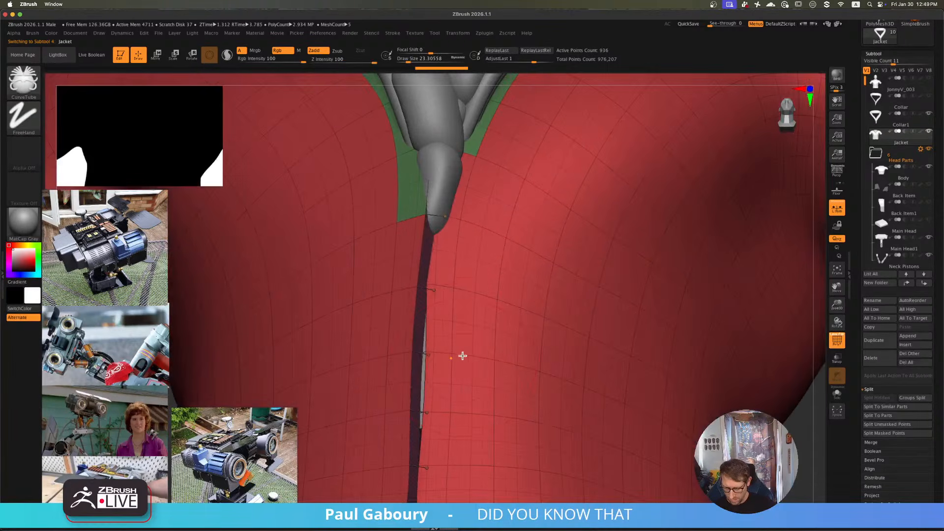
{"action": "key", "text": "s"}
{"action": "left_click_drag", "start_coordinate": [475, 341], "coordinate": [469, 340]}
{"action": "right_click_drag", "start_coordinate": [471, 360], "coordinate": [466, 359]}
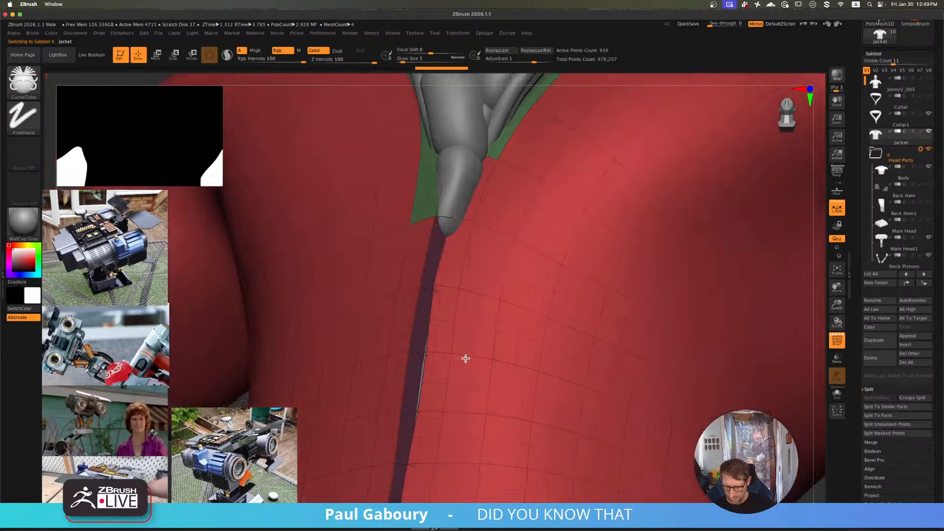
- Apply the Jacket's Dynamic Subdiv so its smoothing and thickness become real geometry
{"action": "scroll", "coordinate": [938, 376], "scroll_direction": "down", "scroll_amount": 5}
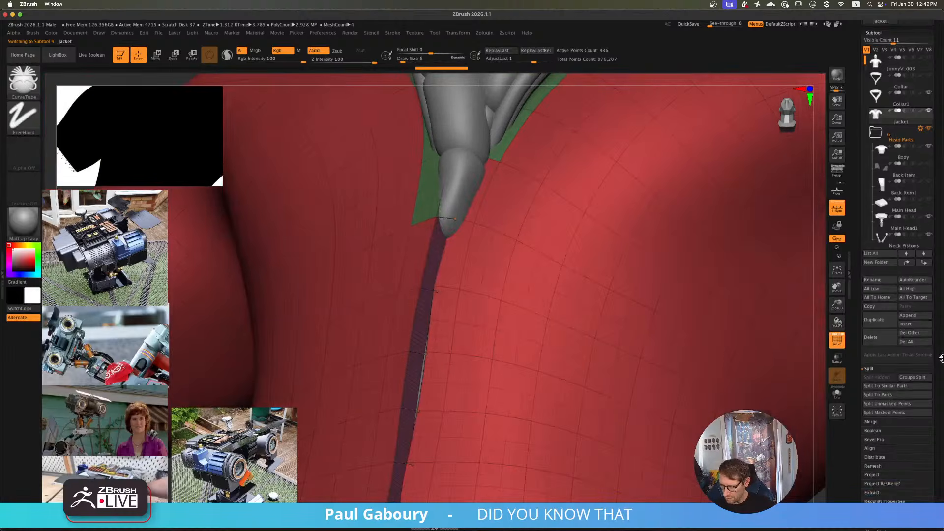
{"action": "left_click", "coordinate": [877, 321]}
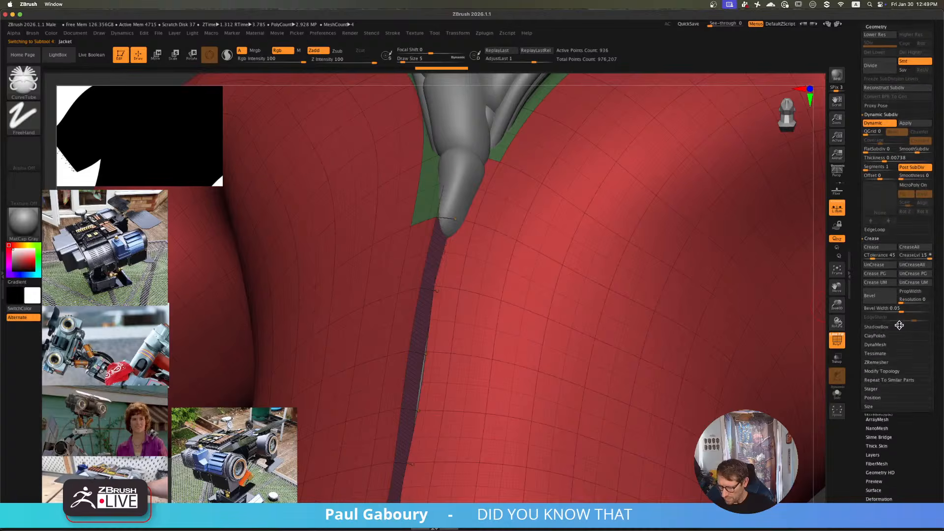
{"action": "scroll", "coordinate": [931, 329], "scroll_direction": "up", "scroll_amount": 3}
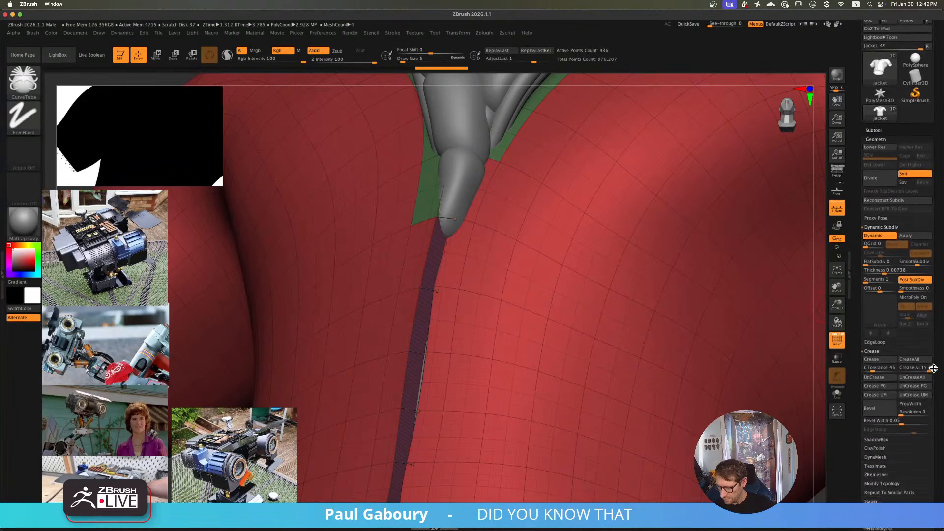
{"action": "left_click", "coordinate": [907, 285]}
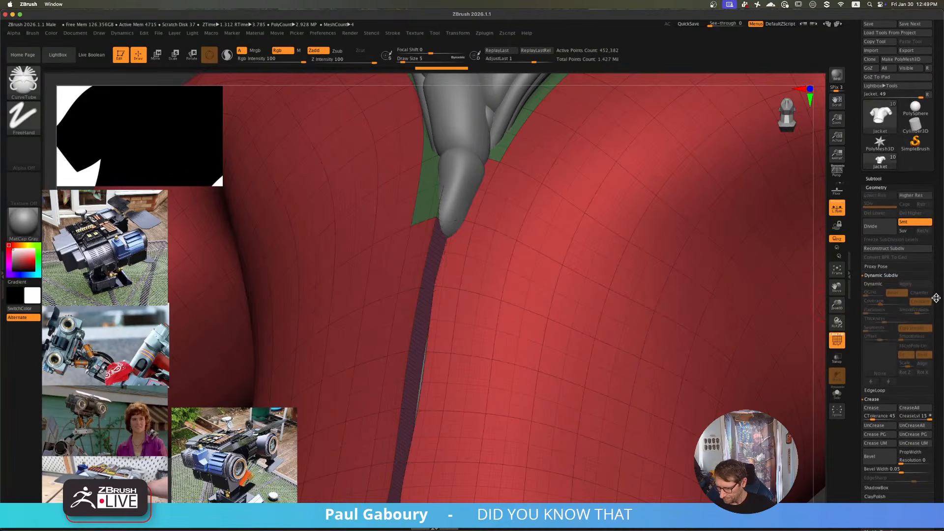
{"action": "scroll", "coordinate": [939, 314], "scroll_direction": "up", "scroll_amount": 1}
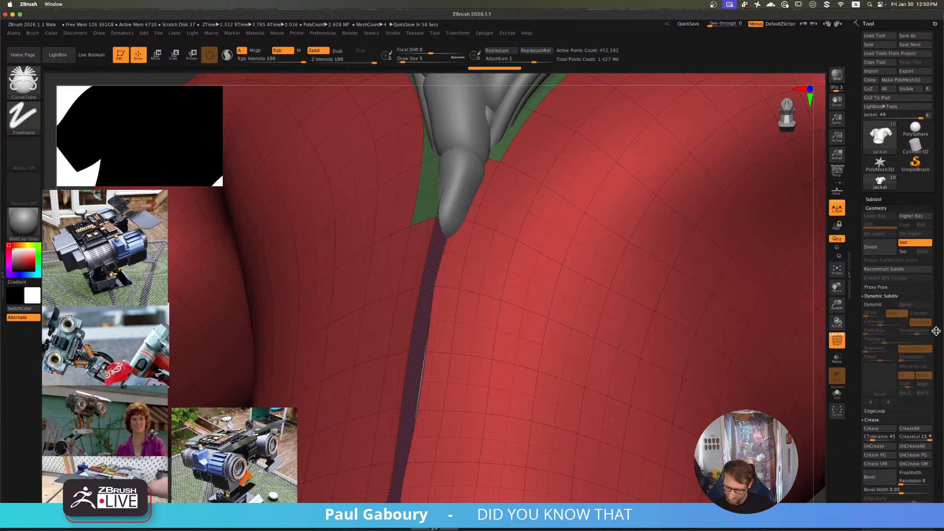
- Isolate the jacket's entire outer shell in Solo mode, make it a single polygroup, and show the whole jacket again
{"action": "mouse_move", "coordinate": [655, 315]}
{"action": "right_mouse_down", "text": "ctrl"}
{"action": "mouse_move", "coordinate": [556, 310]}
{"action": "mouse_move", "coordinate": [565, 312]}
{"action": "mouse_move", "coordinate": [525, 352]}
{"action": "mouse_move", "coordinate": [576, 373]}
{"action": "mouse_move", "coordinate": [581, 415]}
{"action": "right_mouse_up", "text": "ctrl"}
{"action": "right_click_drag", "start_coordinate": [508, 297], "coordinate": [540, 332], "text": "ctrl"}
{"action": "right_click_drag", "start_coordinate": [626, 344], "coordinate": [586, 310], "text": "ctrl"}
{"action": "right_click_drag", "start_coordinate": [651, 331], "coordinate": [633, 305], "text": "alt"}
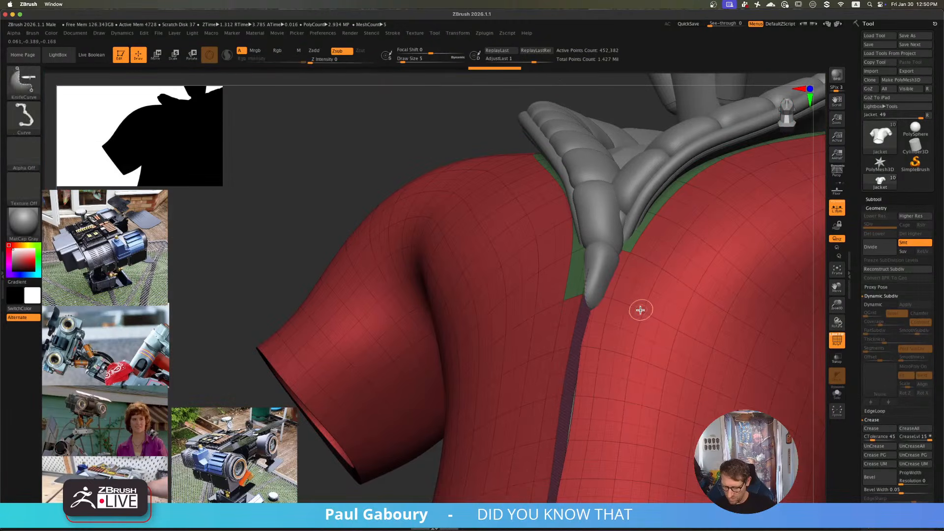
{"action": "left_click", "coordinate": [837, 394]}
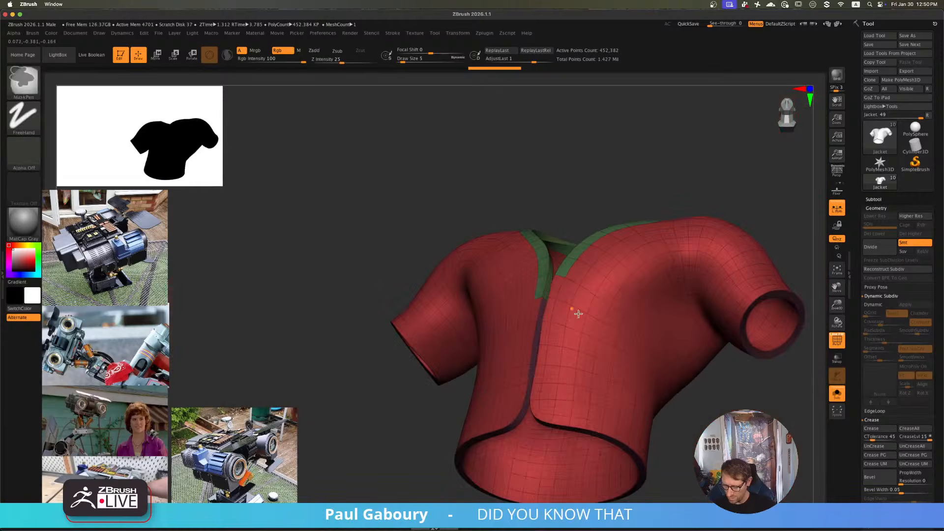
{"action": "right_click_drag", "start_coordinate": [579, 314], "coordinate": [622, 323]}
{"action": "left_click", "coordinate": [621, 321], "text": "ctrl+shift"}
{"action": "left_click", "coordinate": [622, 321], "text": "ctrl+shift"}
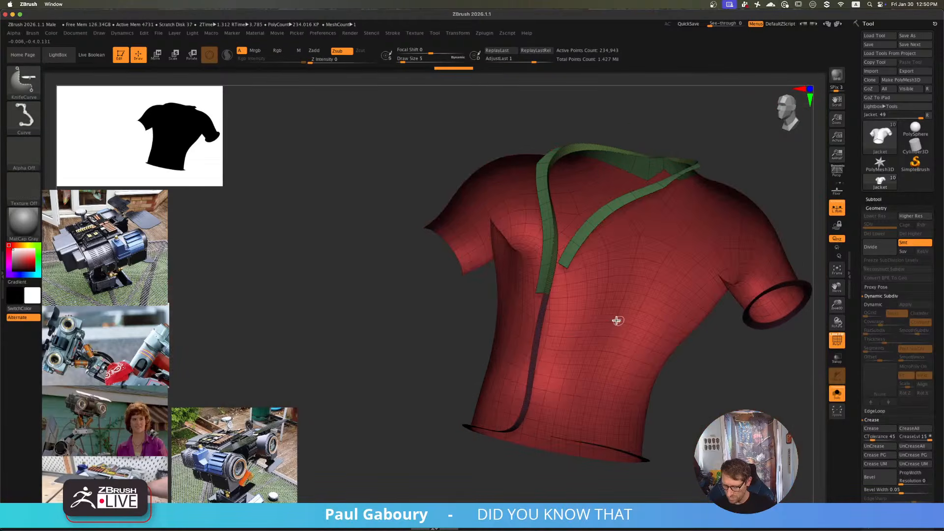
{"action": "left_click", "coordinate": [543, 288], "text": "ctrl+shift"}
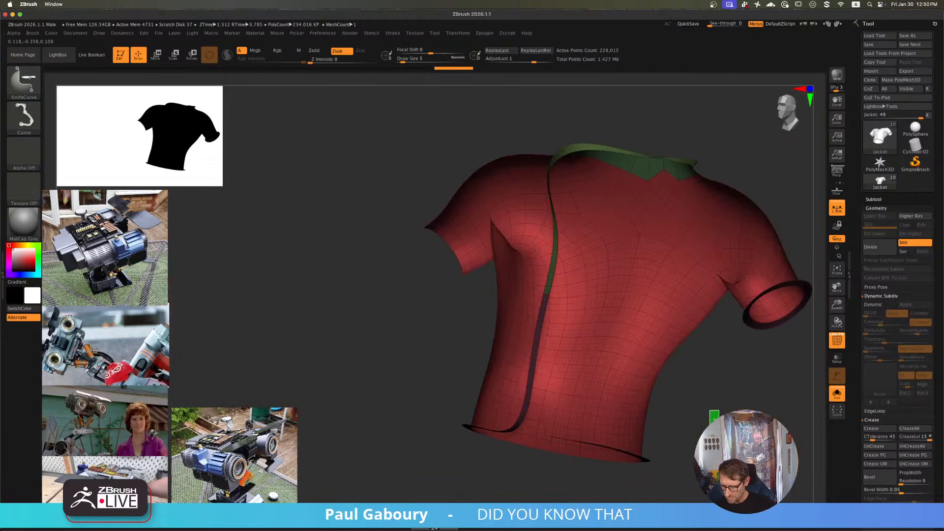
{"action": "left_click_drag", "start_coordinate": [710, 410], "coordinate": [719, 428], "text": "ctrl+shift"}
{"action": "key", "text": "ctrl+w"}
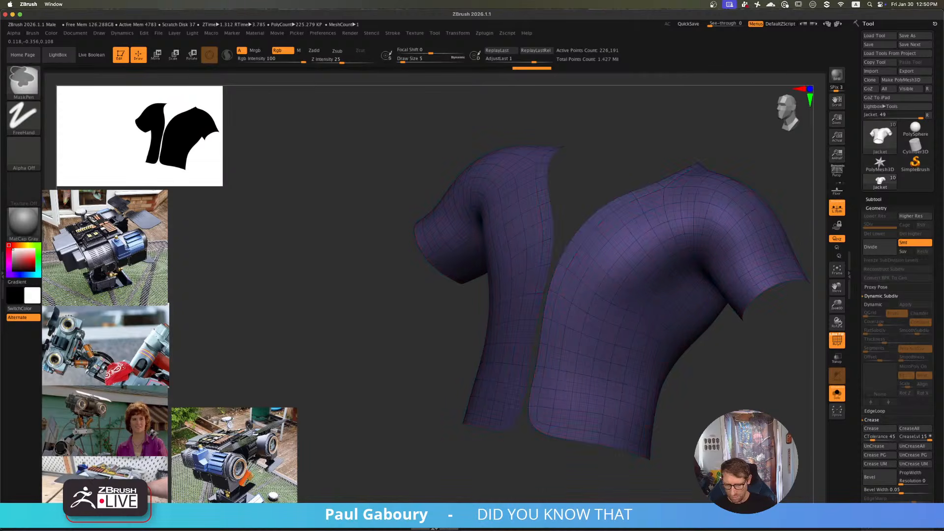
{"action": "left_click", "coordinate": [709, 412], "text": "ctrl+shift"}
- Isolate the thin rim strips between the jacket's outer and inner shells and make them one polygroup
{"action": "right_click_drag", "start_coordinate": [609, 344], "coordinate": [614, 376], "text": "ctrl"}
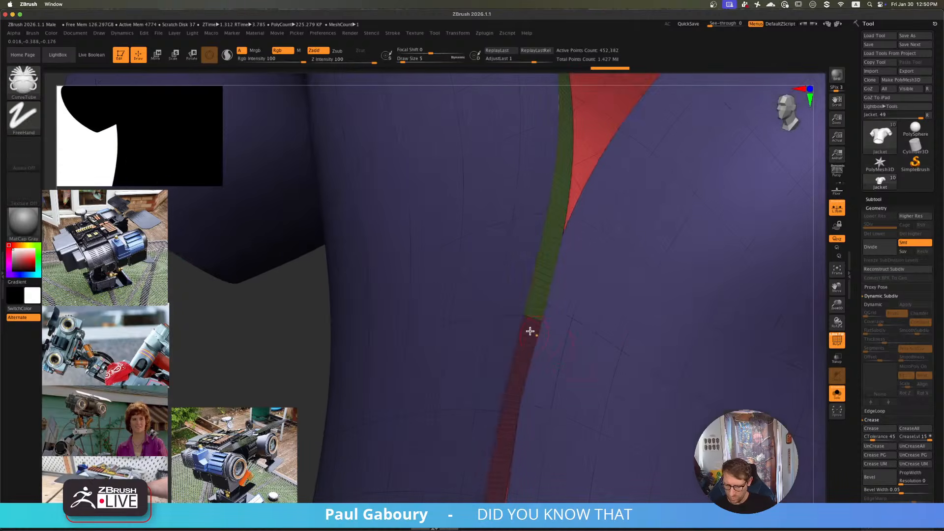
{"action": "left_click", "coordinate": [540, 317], "text": "ctrl+shift"}
{"action": "right_click_drag", "start_coordinate": [556, 323], "coordinate": [549, 293], "text": "ctrl"}
{"action": "left_click", "coordinate": [422, 323], "text": "ctrl+shift"}
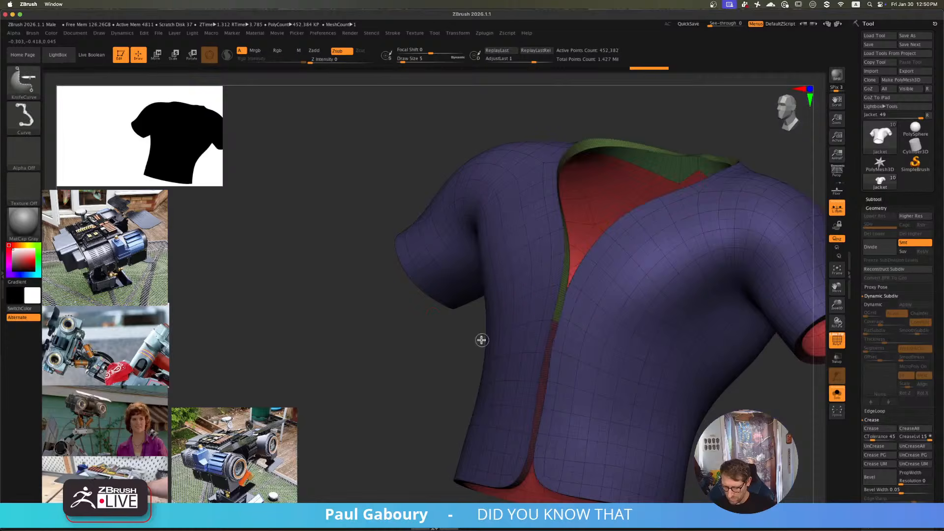
{"action": "left_click", "coordinate": [566, 318], "text": "ctrl+shift"}
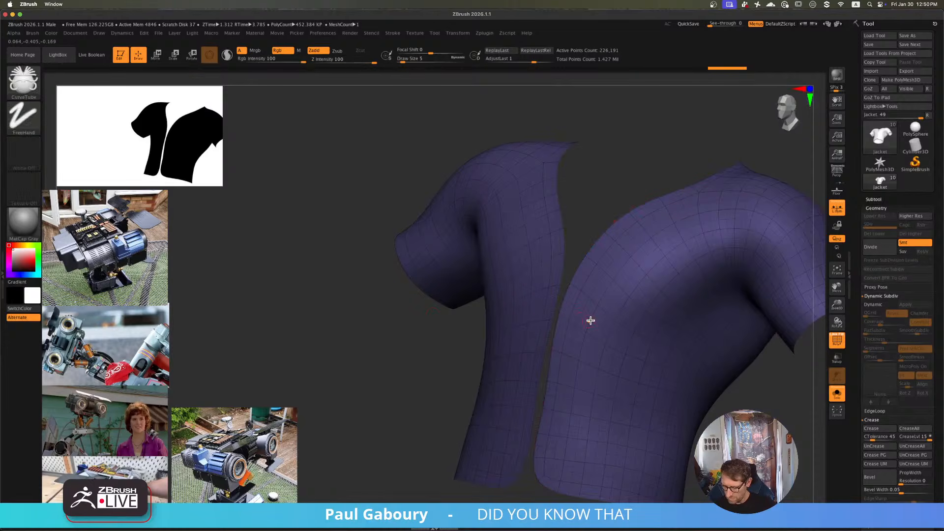
{"action": "left_click", "coordinate": [606, 325], "text": "ctrl+shift"}
{"action": "left_click", "coordinate": [611, 329], "text": "ctrl+shift"}
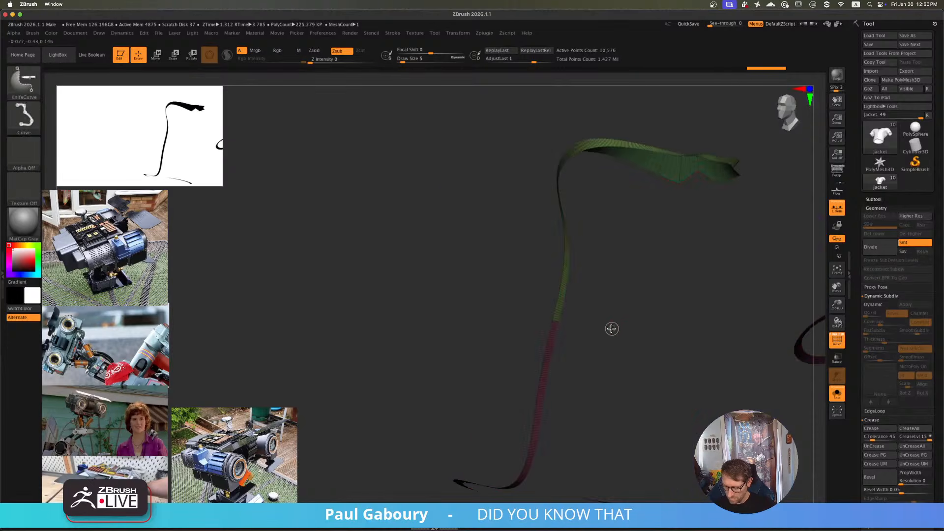
{"action": "mouse_move", "coordinate": [611, 328]}
{"action": "right_mouse_down", "text": "alt"}
{"action": "mouse_move", "coordinate": [546, 332]}
{"action": "mouse_move", "coordinate": [591, 332]}
{"action": "mouse_move", "coordinate": [580, 364]}
{"action": "mouse_move", "coordinate": [574, 338]}
{"action": "mouse_move", "coordinate": [597, 326]}
{"action": "mouse_move", "coordinate": [579, 310]}
{"action": "mouse_move", "coordinate": [563, 326]}
{"action": "mouse_move", "coordinate": [617, 306]}
{"action": "right_mouse_up", "text": "alt"}
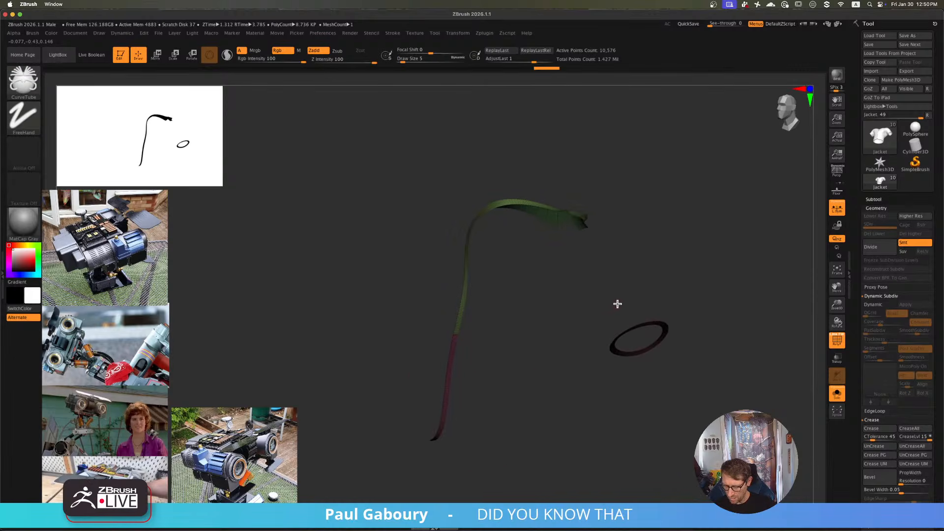
{"action": "key", "text": "ctrl+w"}
{"action": "left_click", "coordinate": [544, 327], "text": "ctrl+shift"}
- Hide the jacket's inner shell so only the outer shell and the rim strips are displayed
{"action": "right_click_drag", "start_coordinate": [546, 327], "coordinate": [482, 376], "text": "alt"}
{"action": "left_click", "coordinate": [462, 363], "text": "ctrl+shift"}
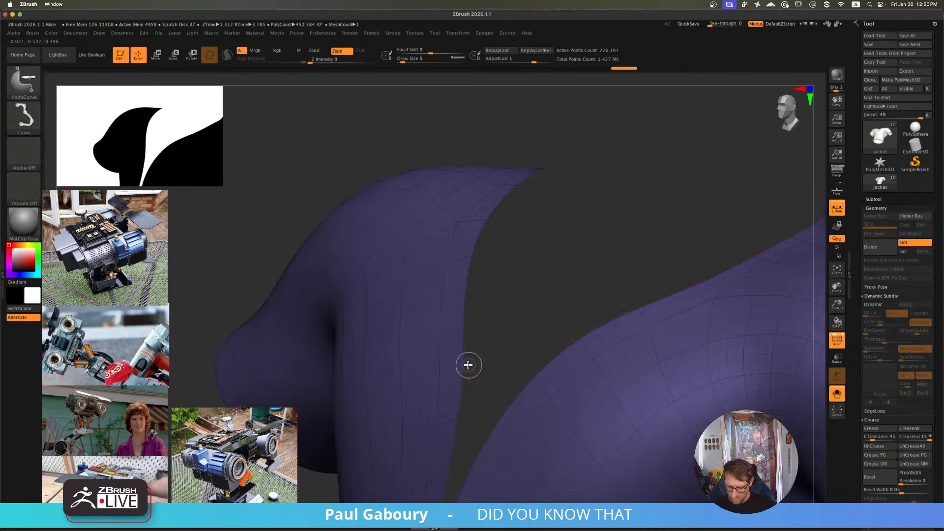
{"action": "left_click", "coordinate": [583, 129], "text": "ctrl+shift"}
{"action": "right_click_drag", "start_coordinate": [464, 268], "coordinate": [466, 363], "text": "ctrl"}
{"action": "left_click", "coordinate": [462, 368], "text": "ctrl+shift"}
{"action": "left_click", "coordinate": [464, 364], "text": "ctrl+shift"}
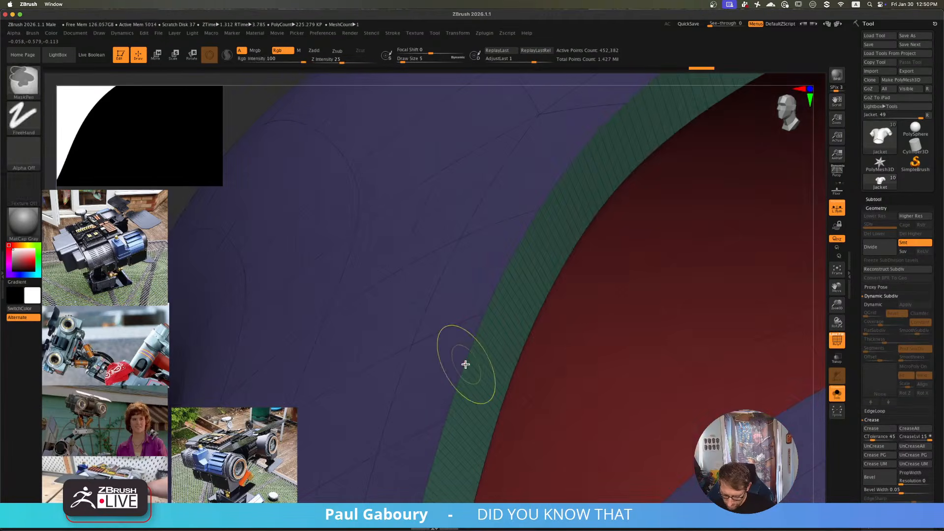
{"action": "left_click", "coordinate": [465, 364], "text": "ctrl+shift"}
{"action": "left_click", "coordinate": [467, 364], "text": "ctrl+shift"}
{"action": "left_click", "coordinate": [467, 365], "text": "ctrl+shift"}
{"action": "right_click_drag", "start_coordinate": [467, 364], "coordinate": [544, 312], "text": "ctrl"}
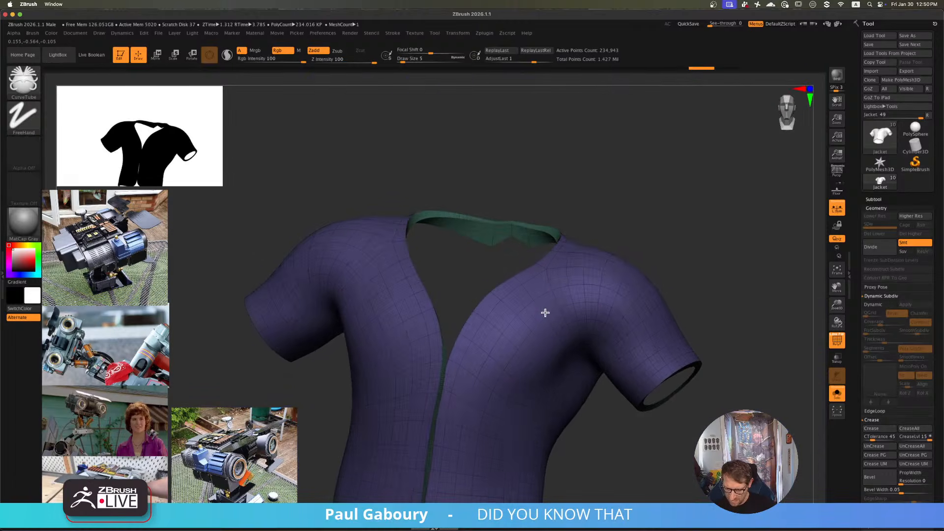
- Set the draw size to 3 and frame the displayed jacket mesh with curves along its polygroup borders
{"action": "key", "text": "b"}
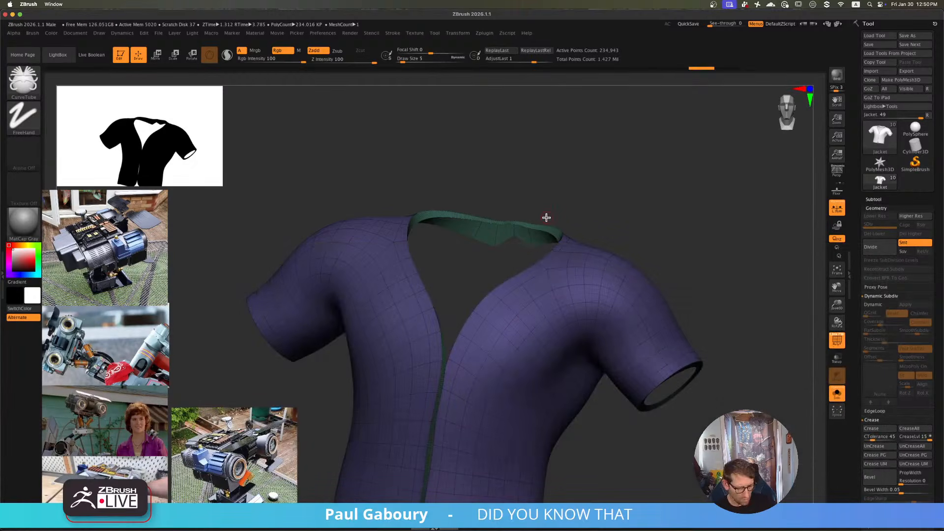
{"action": "key", "text": "s"}
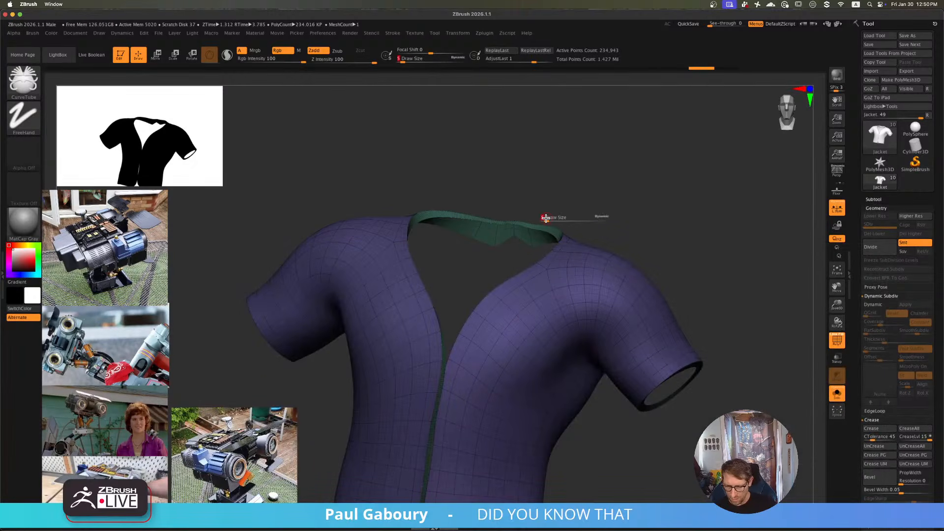
{"action": "type", "text": "3"}
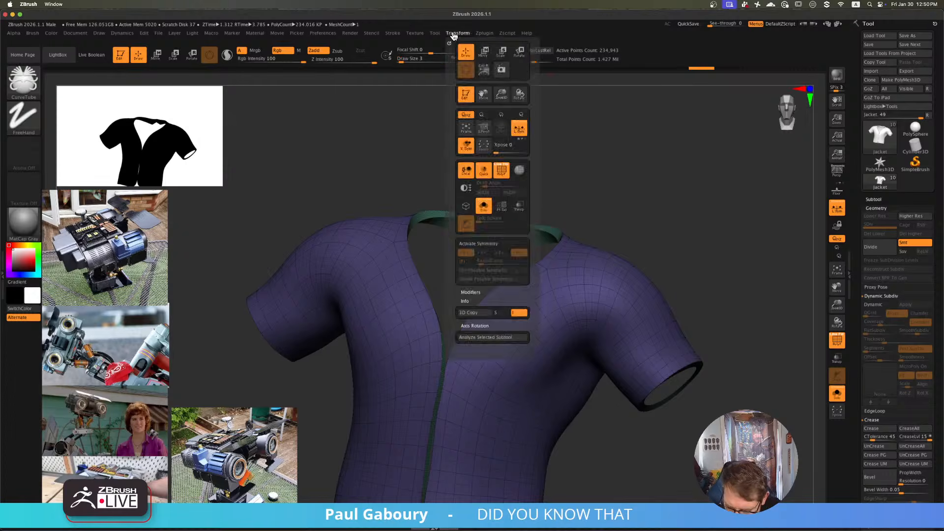
{"action": "mouse_move", "coordinate": [393, 33]}
{"action": "left_click", "coordinate": [421, 252]}
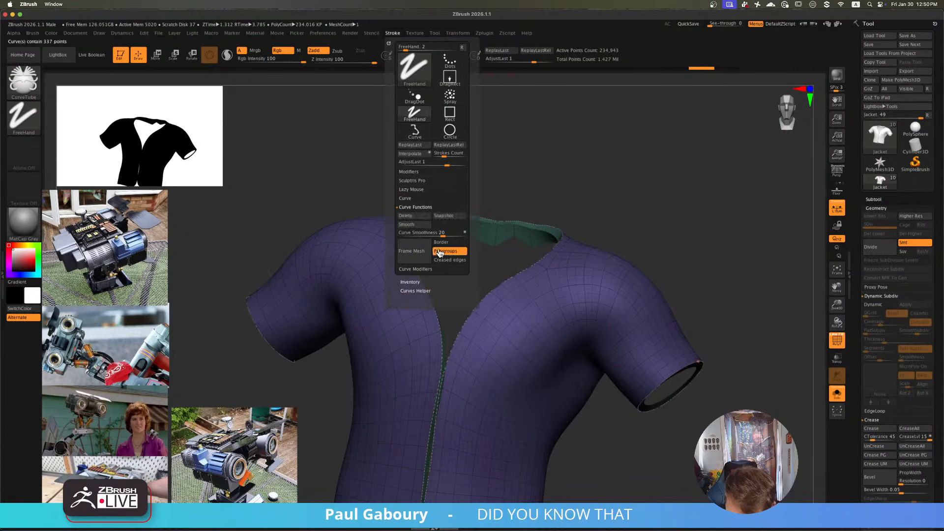
- Show the full jacket with Solo off, build CurveTube piping along the framed curves, and clear the mask
{"action": "right_click_drag", "start_coordinate": [673, 215], "coordinate": [658, 209], "text": "ctrl"}
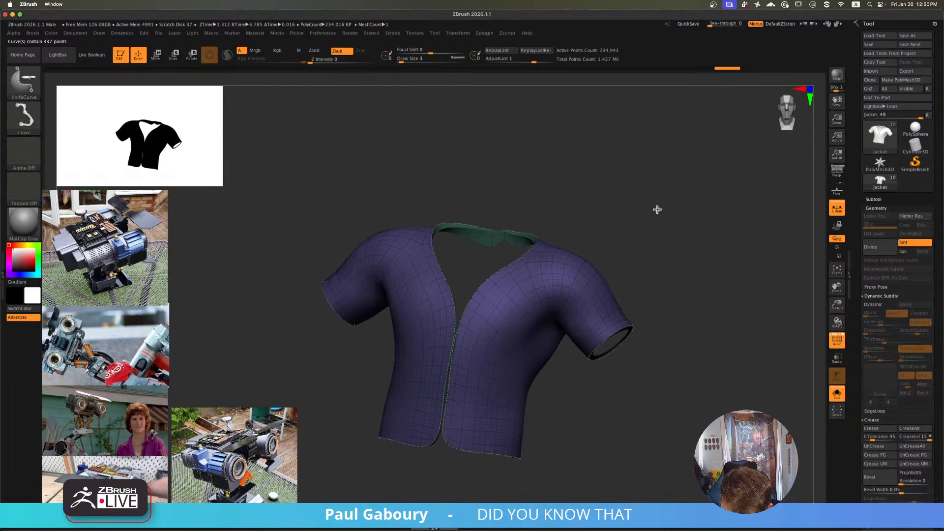
{"action": "left_click", "coordinate": [666, 211], "text": "ctrl+shift"}
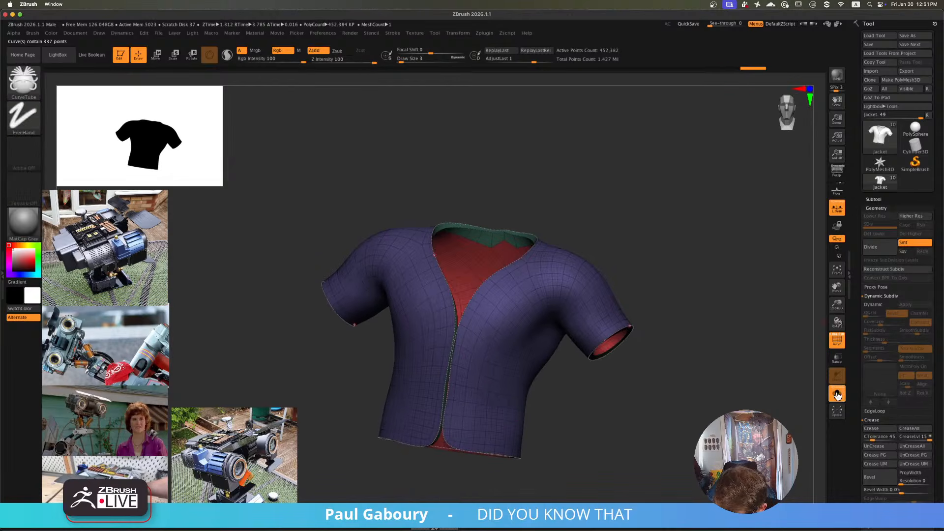
{"action": "left_click", "coordinate": [837, 394]}
{"action": "left_click", "coordinate": [443, 392]}
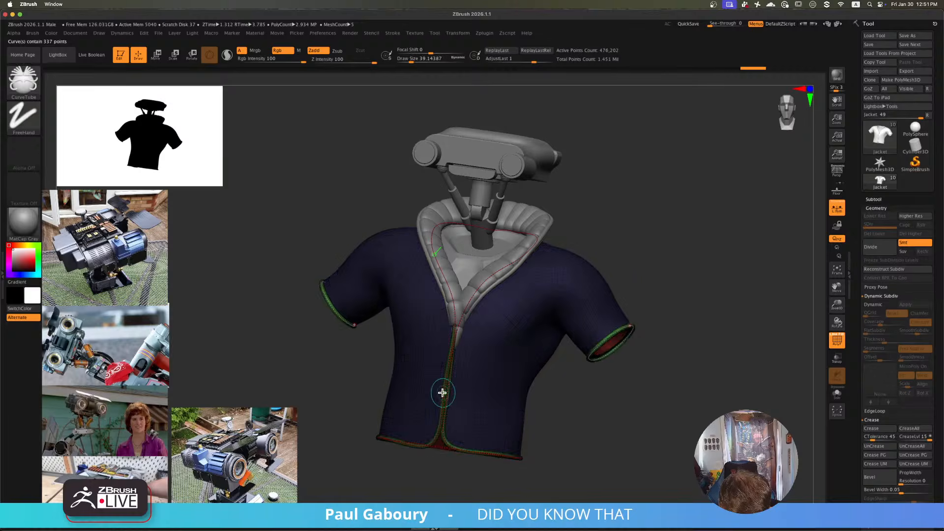
{"action": "mouse_move", "coordinate": [443, 392]}
{"action": "right_mouse_down"}
{"action": "mouse_move", "coordinate": [488, 367]}
{"action": "mouse_move", "coordinate": [499, 390]}
{"action": "mouse_move", "coordinate": [493, 364]}
{"action": "mouse_move", "coordinate": [500, 369]}
{"action": "mouse_move", "coordinate": [473, 356]}
{"action": "mouse_move", "coordinate": [515, 361]}
{"action": "right_mouse_up"}
{"action": "key", "text": "f"}
{"action": "key", "text": "shift+f"}
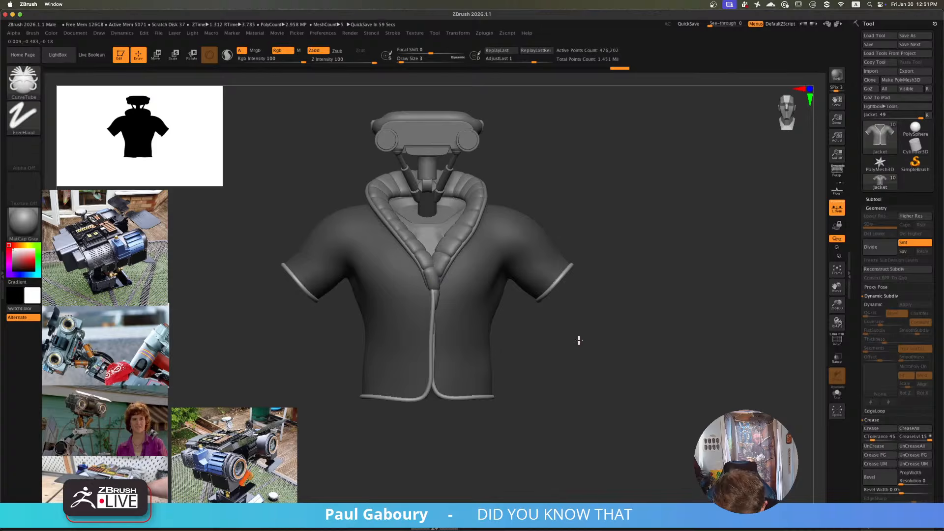
{"action": "left_click_drag", "start_coordinate": [567, 356], "coordinate": [586, 379], "text": "ctrl"}
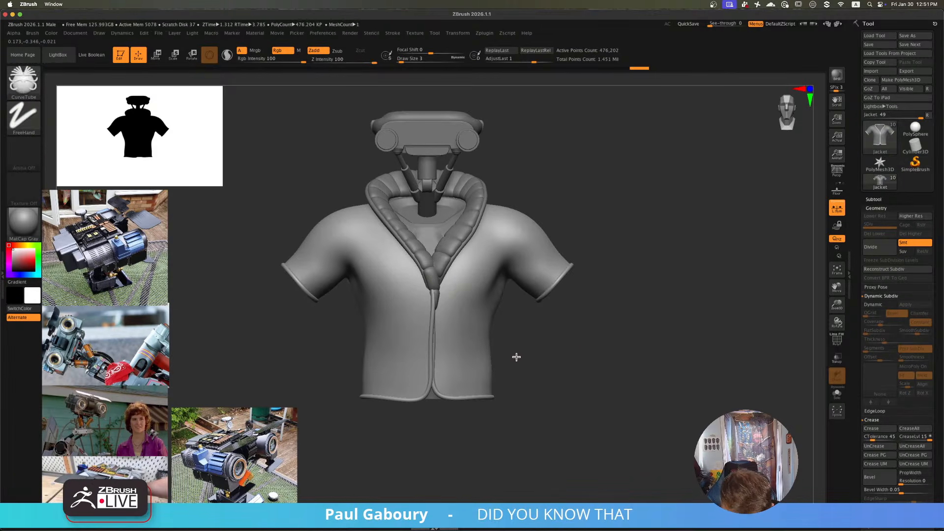
- Set the draw size to 27, then hide and delete the jacket's inner shell, rim strips and sleeve piping
{"action": "key", "text": "s"}
{"action": "mouse_move", "coordinate": [516, 356]}
{"action": "left_mouse_down"}
{"action": "mouse_move", "coordinate": [526, 356]}
{"action": "mouse_move", "coordinate": [511, 346]}
{"action": "mouse_move", "coordinate": [525, 367]}
{"action": "left_mouse_up"}
{"action": "left_click", "coordinate": [469, 336], "text": "ctrl+shift"}
{"action": "key", "text": "shift+f"}
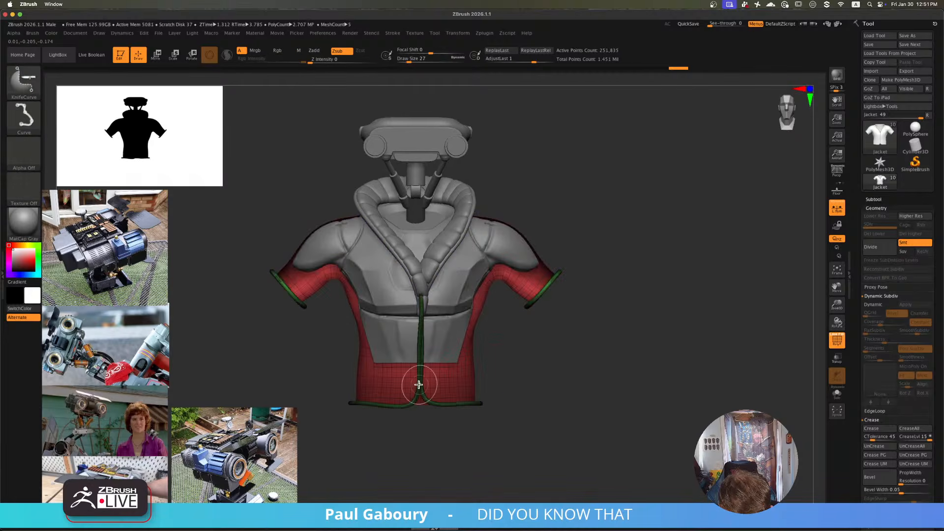
{"action": "left_click", "coordinate": [419, 386], "text": "ctrl+shift"}
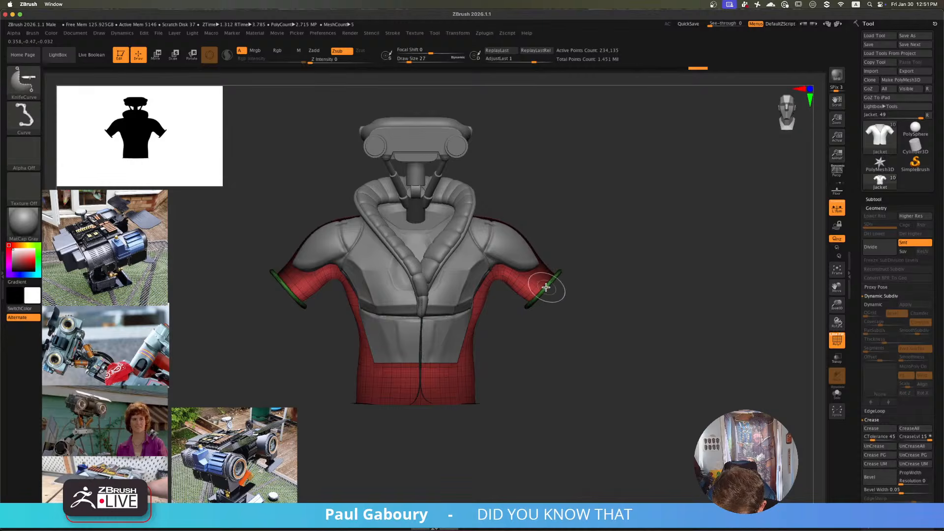
{"action": "left_click", "coordinate": [540, 339], "text": "ctrl+shift"}
{"action": "left_click_drag", "start_coordinate": [550, 352], "coordinate": [544, 344]}
{"action": "key", "text": "shift+f"}
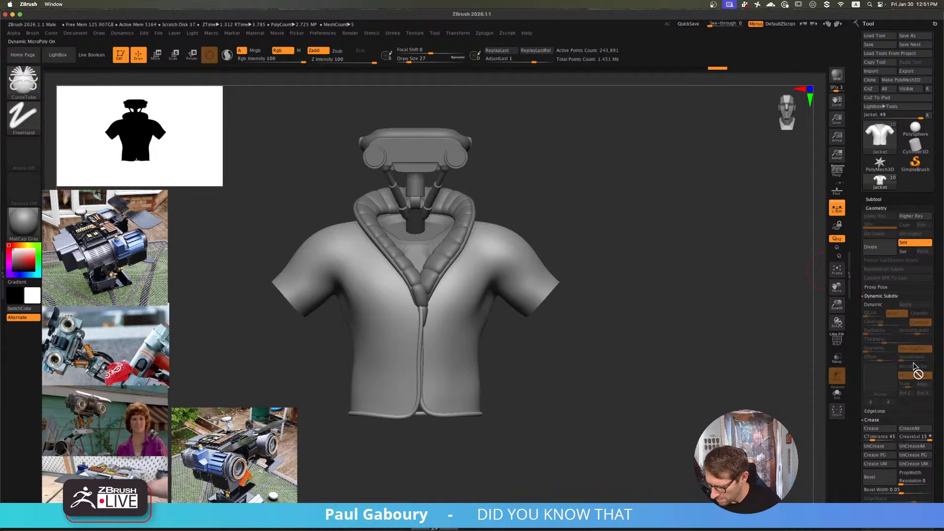
{"action": "scroll", "coordinate": [940, 407], "scroll_direction": "down", "scroll_amount": 5}
{"action": "scroll", "coordinate": [939, 407], "scroll_direction": "down", "scroll_amount": 1}
{"action": "left_click", "coordinate": [883, 394]}
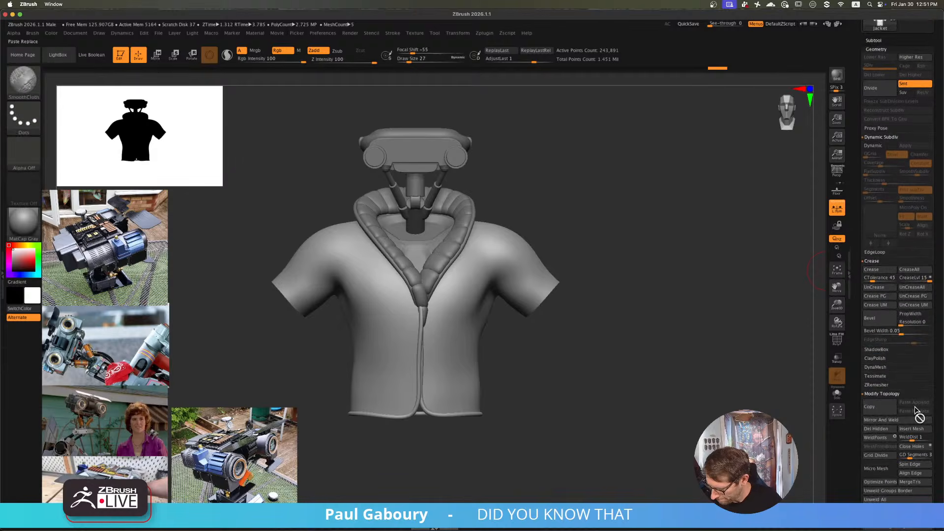
{"action": "left_click", "coordinate": [886, 434]}
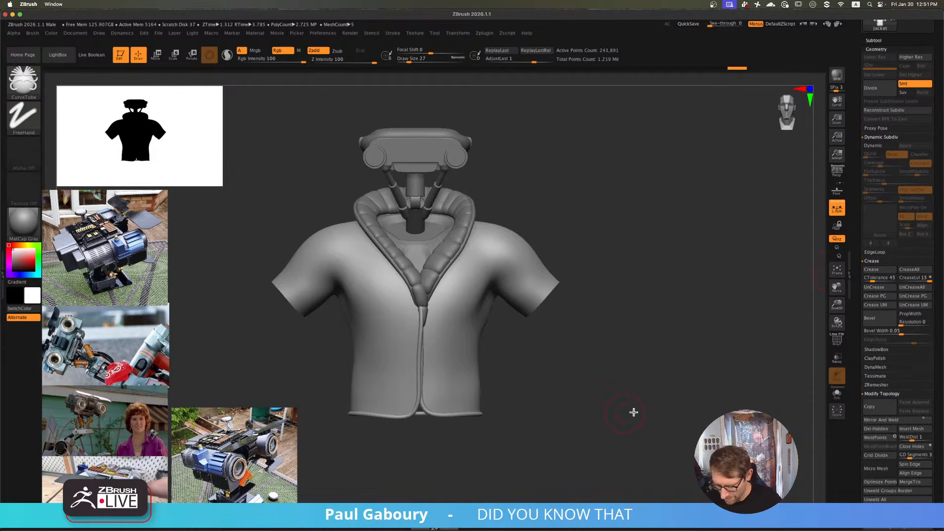
- Turn on the polyframe and isolate the jacket's outer shell polygroup by hiding the front and hem piping
{"action": "left_click_drag", "start_coordinate": [632, 412], "coordinate": [575, 344]}
{"action": "key", "text": "ctrl"}
{"action": "right_click_drag", "start_coordinate": [525, 315], "coordinate": [537, 342], "text": "ctrl"}
{"action": "key", "text": "shift"}
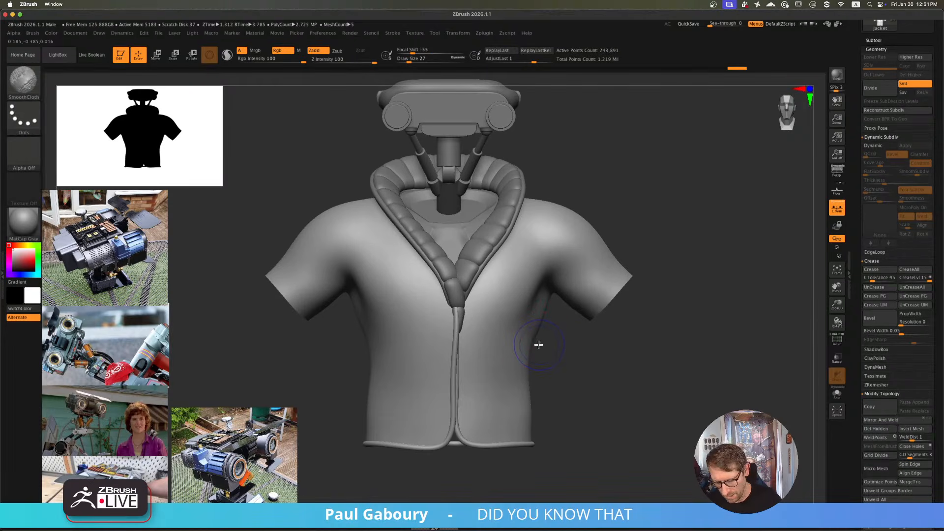
{"action": "key", "text": "shift+f"}
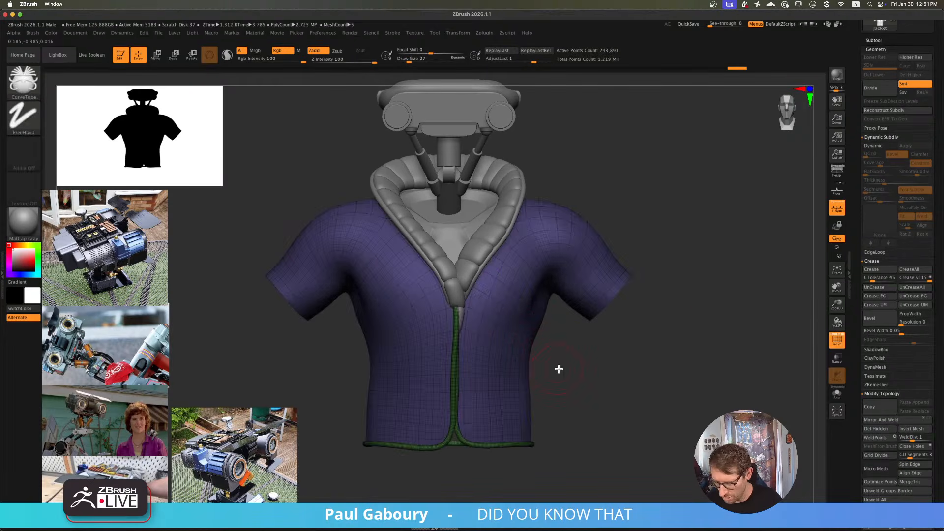
{"action": "left_click", "coordinate": [512, 350], "text": "ctrl+shift"}
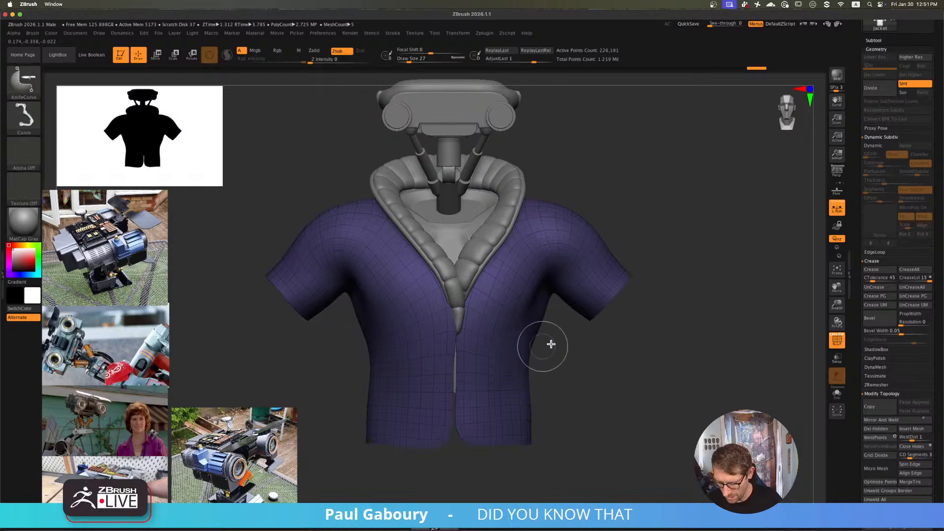
- Split the hidden front and hem piping off the jacket into its own subtool
{"action": "left_click_drag", "start_coordinate": [936, 238], "coordinate": [929, 310]}
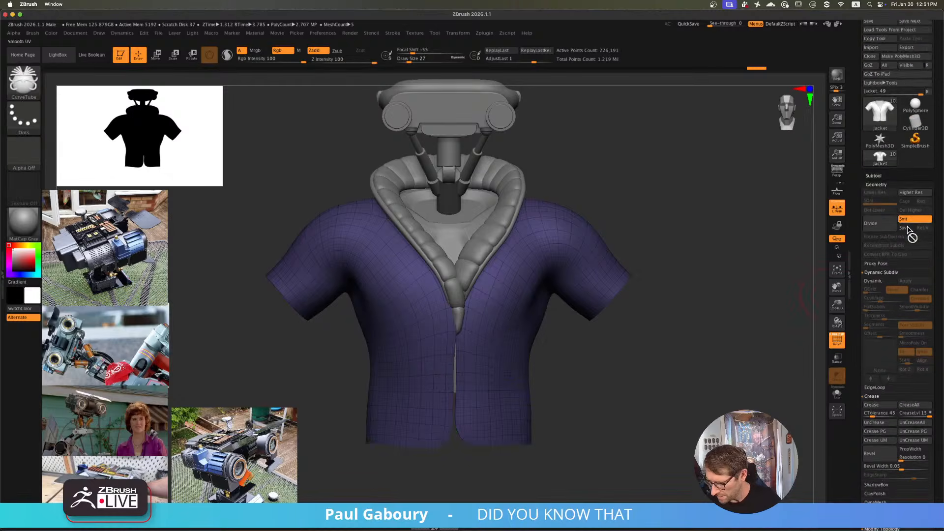
{"action": "left_click", "coordinate": [899, 177], "text": "shift"}
{"action": "scroll", "coordinate": [900, 246], "scroll_direction": "down", "scroll_amount": 3}
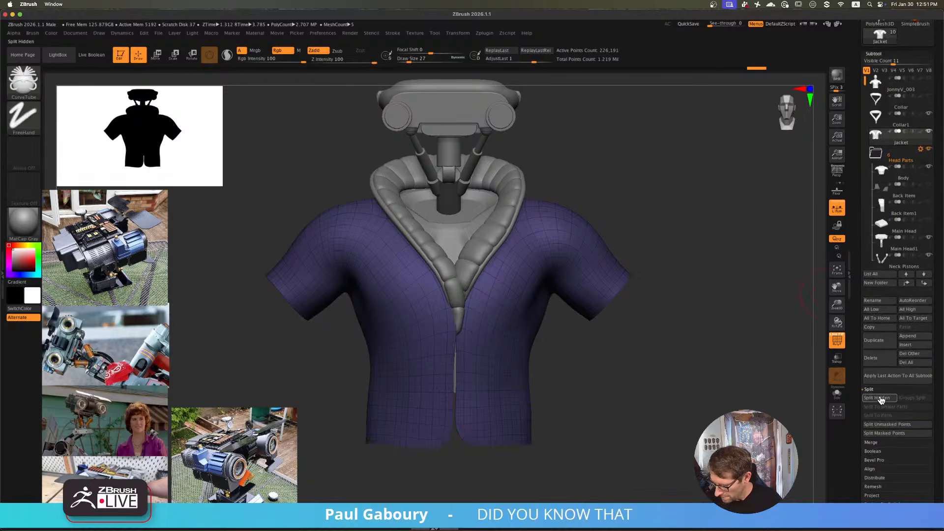
{"action": "left_click", "coordinate": [879, 407]}
{"action": "left_click_drag", "start_coordinate": [938, 386], "coordinate": [937, 302]}
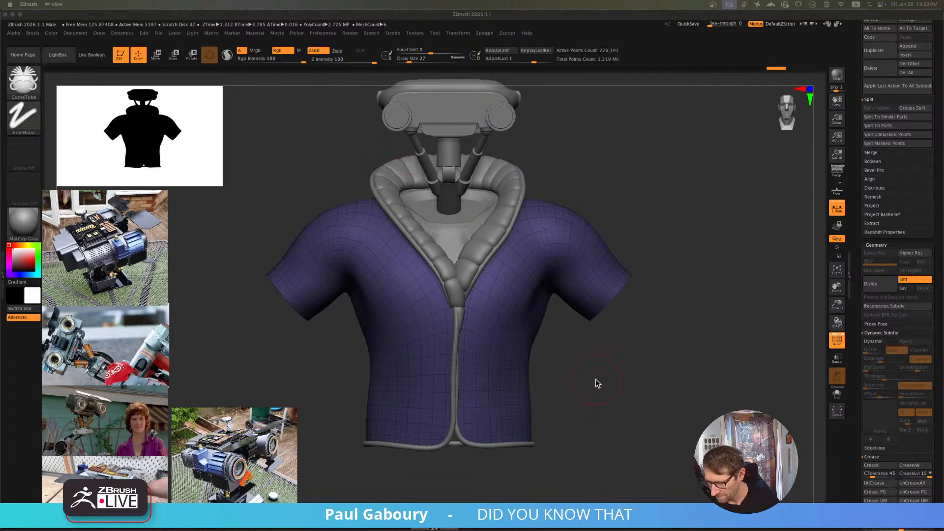
- Reduce the draw size to about 2.19 for close-up work on the jacket's shoulder
{"action": "left_click_drag", "start_coordinate": [596, 381], "coordinate": [587, 356]}
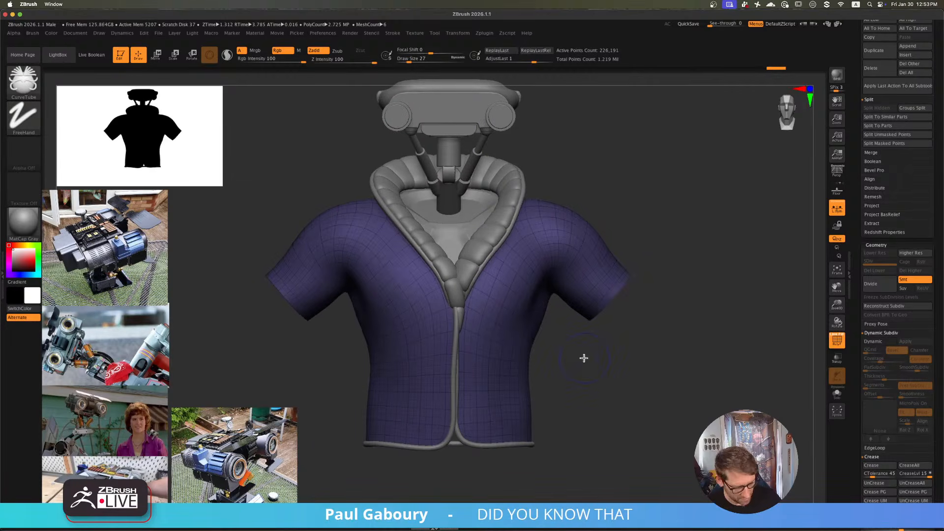
{"action": "key", "text": "shift+f"}
{"action": "key", "text": "shift+f"}
{"action": "key", "text": "s"}
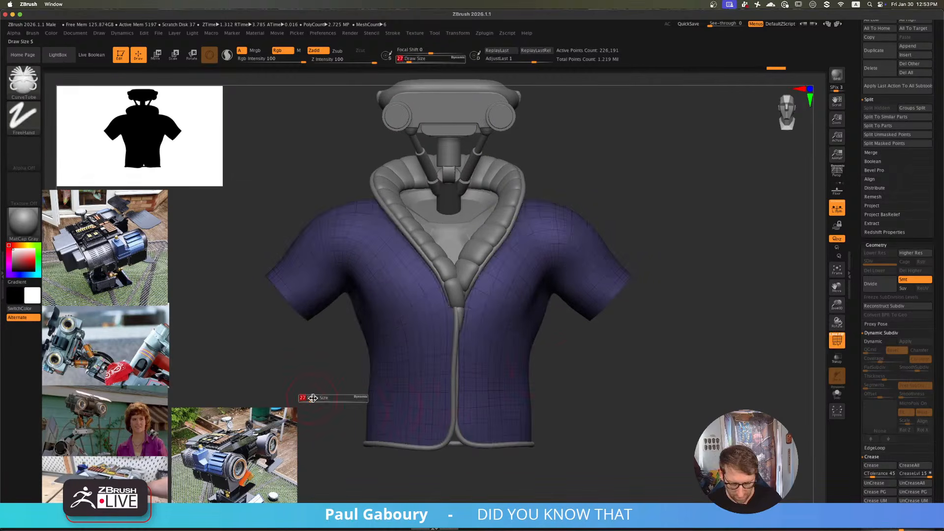
{"action": "left_click_drag", "start_coordinate": [311, 398], "coordinate": [305, 397]}
{"action": "mouse_move", "coordinate": [322, 252]}
{"action": "right_mouse_down", "text": "ctrl"}
{"action": "mouse_move", "coordinate": [373, 332]}
{"action": "mouse_move", "coordinate": [388, 423]}
{"action": "right_mouse_up", "text": "ctrl"}
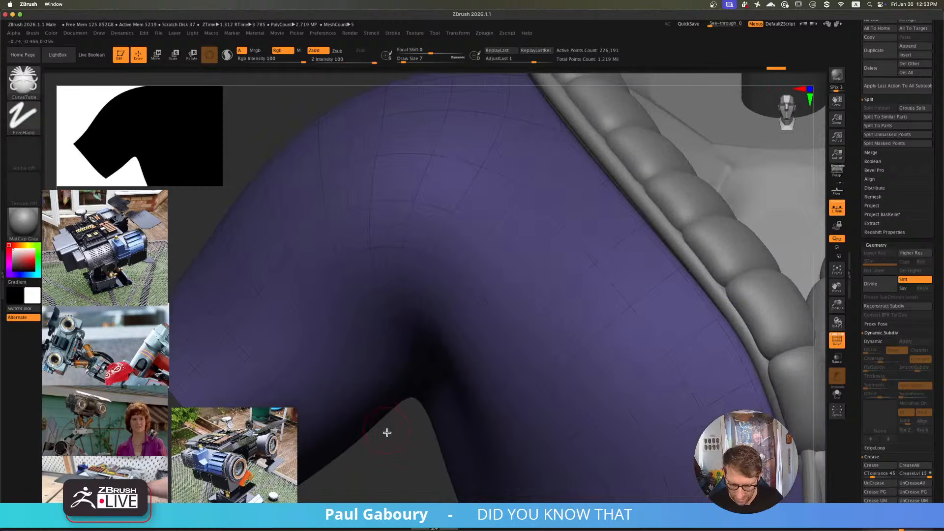
{"action": "key", "text": "s"}
{"action": "left_click_drag", "start_coordinate": [388, 436], "coordinate": [385, 437]}
{"action": "right_click_drag", "start_coordinate": [389, 426], "coordinate": [405, 434], "text": "alt"}
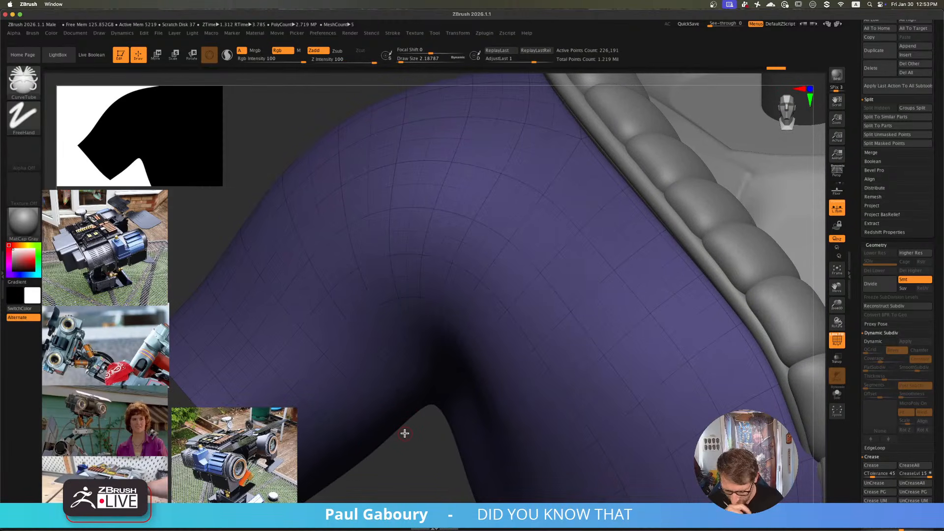
- With the ZModeler brush, assign a polygroup to the narrow polyloop around the wearer's right armhole using Polygroup Polyloop
{"action": "mouse_move", "coordinate": [375, 209]}
{"action": "right_mouse_down", "text": "ctrl"}
{"action": "mouse_move", "coordinate": [464, 342]}
{"action": "mouse_move", "coordinate": [413, 335]}
{"action": "right_mouse_up", "text": "ctrl"}
{"action": "mouse_move", "coordinate": [515, 390]}
{"action": "right_mouse_down", "text": "ctrl"}
{"action": "mouse_move", "coordinate": [441, 353]}
{"action": "mouse_move", "coordinate": [408, 289]}
{"action": "right_mouse_up", "text": "ctrl"}
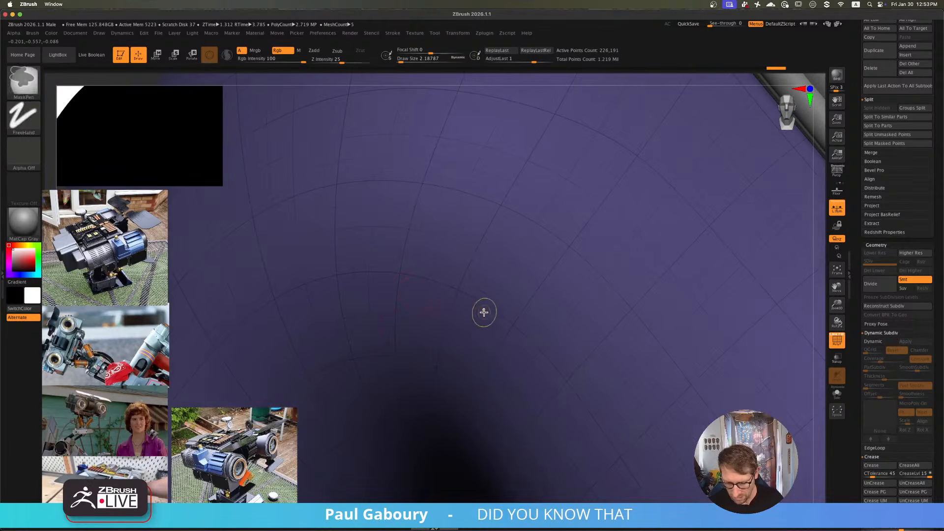
{"action": "mouse_move", "coordinate": [483, 312]}
{"action": "right_mouse_down", "text": "ctrl"}
{"action": "mouse_move", "coordinate": [414, 294]}
{"action": "mouse_move", "coordinate": [443, 309]}
{"action": "mouse_move", "coordinate": [423, 354]}
{"action": "right_mouse_up", "text": "ctrl"}
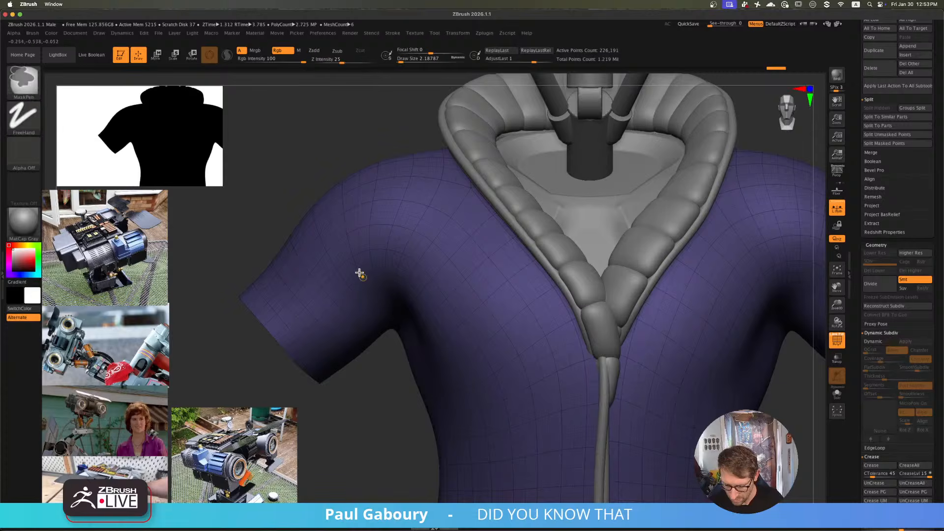
{"action": "mouse_move", "coordinate": [358, 270]}
{"action": "right_mouse_down", "text": "ctrl"}
{"action": "mouse_move", "coordinate": [425, 338]}
{"action": "mouse_move", "coordinate": [385, 312]}
{"action": "mouse_move", "coordinate": [452, 395]}
{"action": "mouse_move", "coordinate": [451, 348]}
{"action": "mouse_move", "coordinate": [476, 403]}
{"action": "mouse_move", "coordinate": [487, 386]}
{"action": "right_mouse_up", "text": "ctrl"}
{"action": "left_click", "coordinate": [881, 333]}
{"action": "key", "text": "b"}
{"action": "key", "text": "z"}
{"action": "key", "text": "m"}
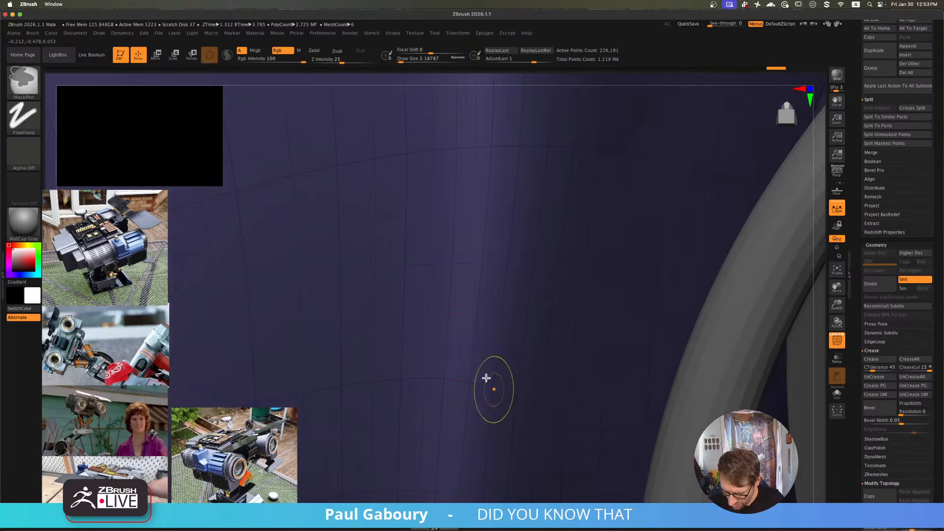
{"action": "right_click_drag", "start_coordinate": [459, 346], "coordinate": [522, 400], "text": "ctrl"}
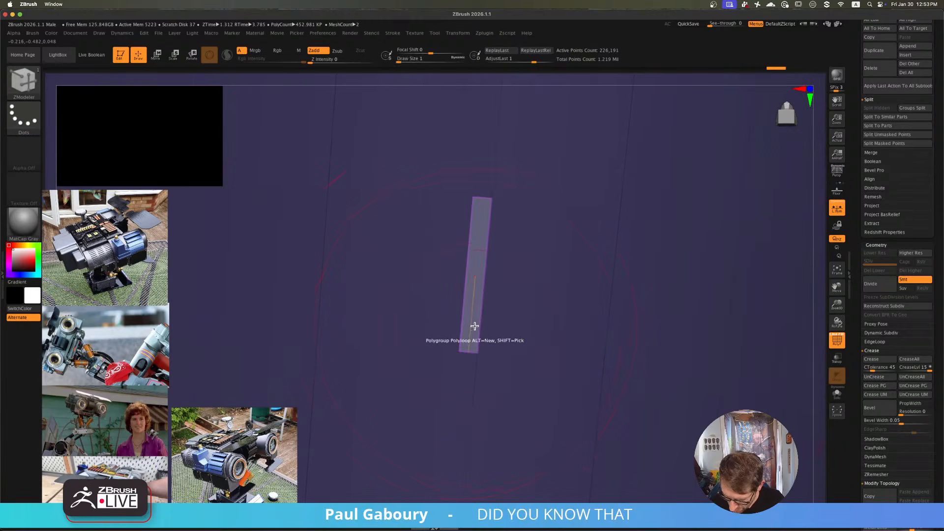
{"action": "key", "text": "space"}
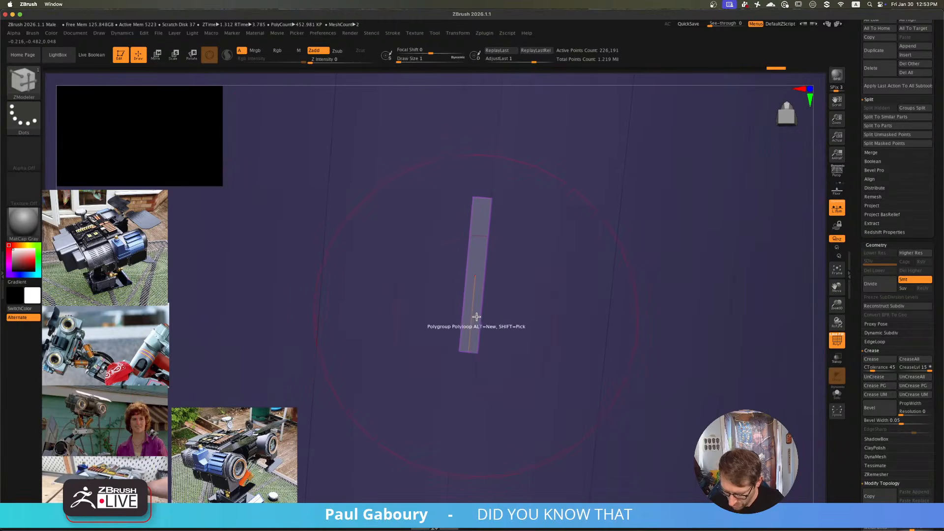
{"action": "left_click", "coordinate": [474, 317]}
{"action": "right_click_drag", "start_coordinate": [475, 317], "coordinate": [325, 251], "text": "ctrl"}
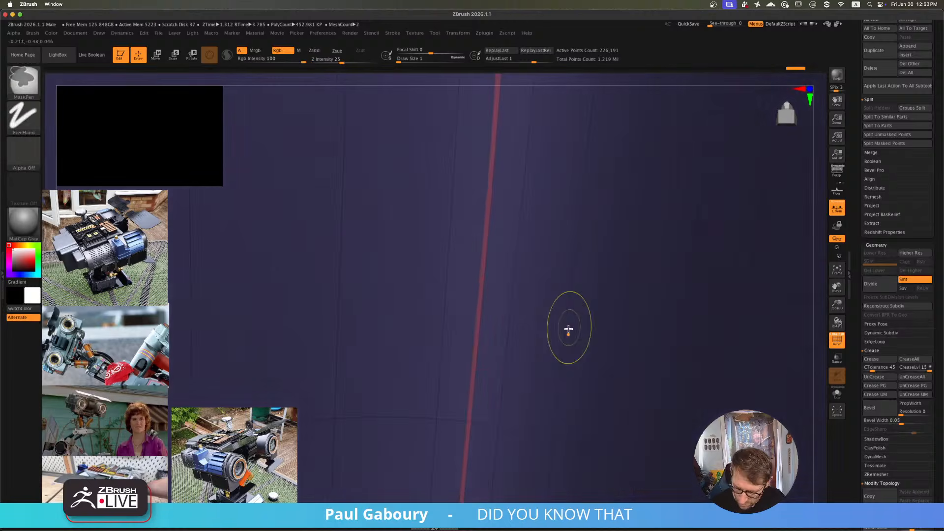
- Assign the same ZModeler polygroup to the matching polyloop around the wearer's left armhole
{"action": "mouse_move", "coordinate": [568, 329]}
{"action": "right_mouse_down", "text": "ctrl"}
{"action": "mouse_move", "coordinate": [357, 288]}
{"action": "mouse_move", "coordinate": [394, 276]}
{"action": "mouse_move", "coordinate": [516, 348]}
{"action": "mouse_move", "coordinate": [518, 373]}
{"action": "mouse_move", "coordinate": [515, 362]}
{"action": "mouse_move", "coordinate": [430, 388]}
{"action": "mouse_move", "coordinate": [352, 384]}
{"action": "mouse_move", "coordinate": [615, 329]}
{"action": "mouse_move", "coordinate": [580, 333]}
{"action": "mouse_move", "coordinate": [575, 303]}
{"action": "mouse_move", "coordinate": [648, 413]}
{"action": "right_mouse_up", "text": "ctrl"}
{"action": "right_click_drag", "start_coordinate": [570, 309], "coordinate": [608, 404], "text": "ctrl"}
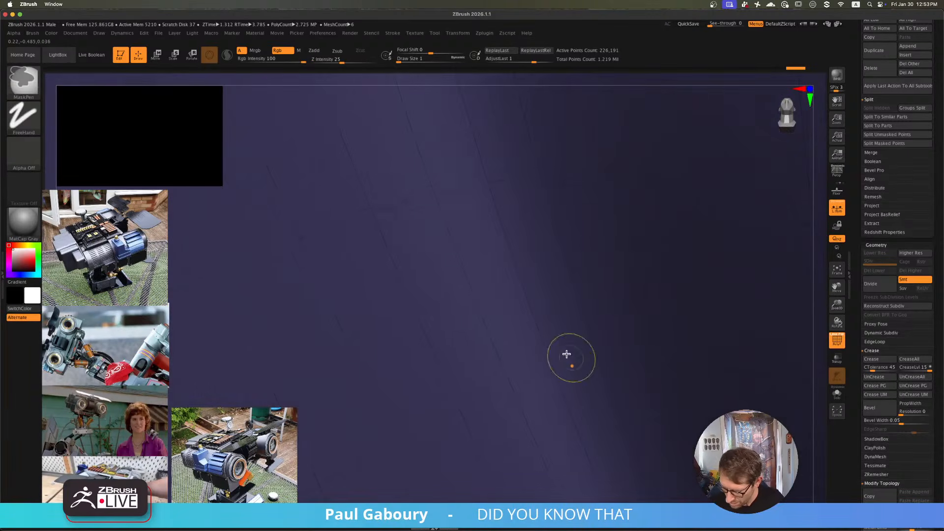
{"action": "right_click_drag", "start_coordinate": [571, 359], "coordinate": [610, 421], "text": "ctrl"}
{"action": "left_click", "coordinate": [533, 378]}
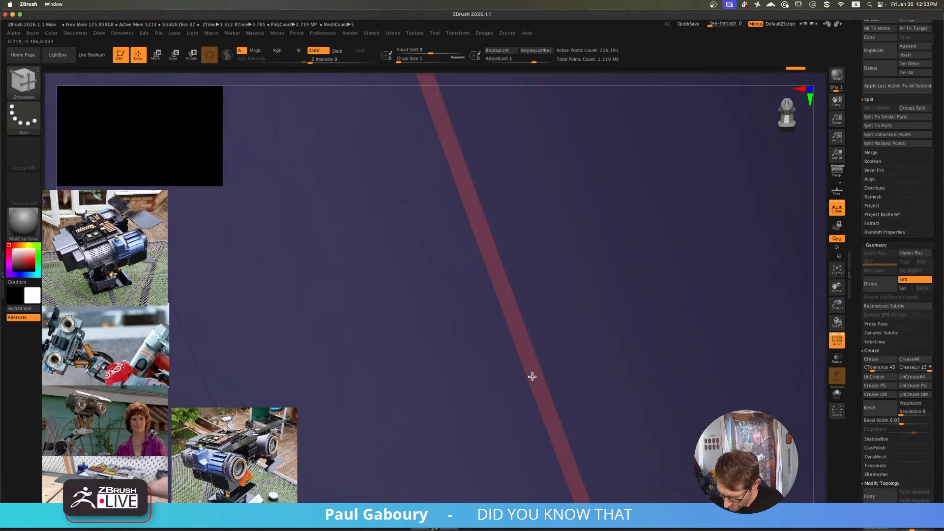
{"action": "right_click_drag", "start_coordinate": [576, 358], "coordinate": [434, 313], "text": "ctrl"}
{"action": "mouse_move", "coordinate": [536, 338]}
{"action": "right_mouse_down", "text": "ctrl"}
{"action": "mouse_move", "coordinate": [359, 280]}
{"action": "mouse_move", "coordinate": [514, 392]}
{"action": "mouse_move", "coordinate": [525, 367]}
{"action": "mouse_move", "coordinate": [557, 361]}
{"action": "right_mouse_up", "text": "ctrl"}
{"action": "mouse_move", "coordinate": [557, 361]}
{"action": "right_mouse_down", "text": "alt"}
{"action": "mouse_move", "coordinate": [566, 379]}
{"action": "mouse_move", "coordinate": [561, 370]}
{"action": "right_mouse_up", "text": "alt"}
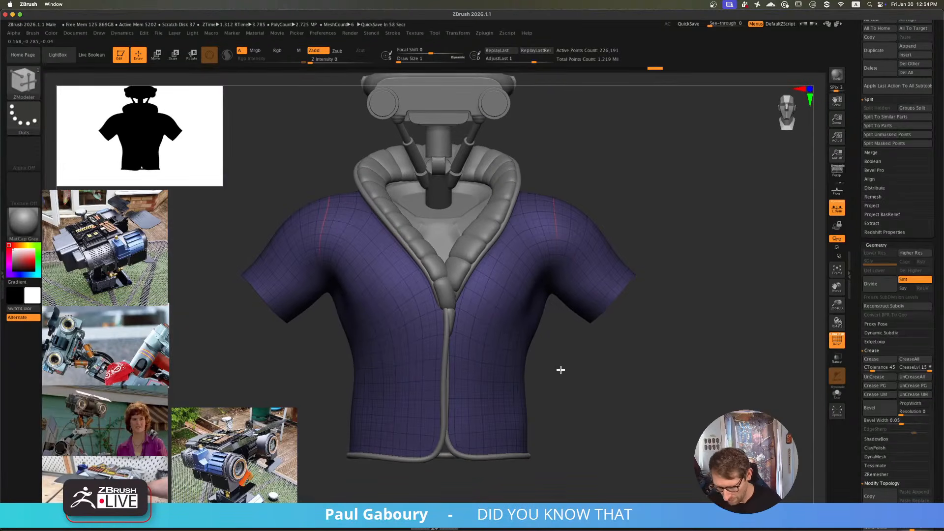
- Hide the two armhole polyloops and shrink the jacket's visible mesh to widen the gap at both shoulders
{"action": "right_click_drag", "start_coordinate": [575, 295], "coordinate": [597, 363]}
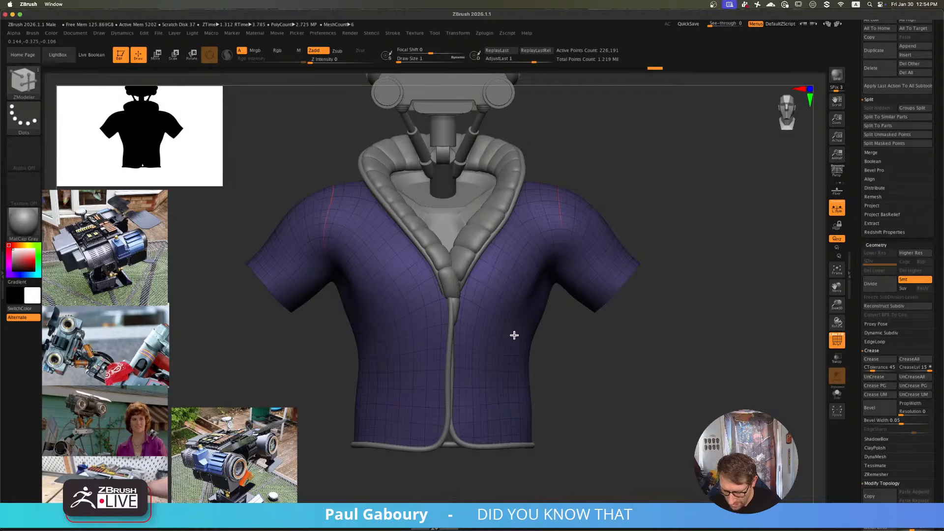
{"action": "left_click", "coordinate": [503, 321], "text": "ctrl+shift"}
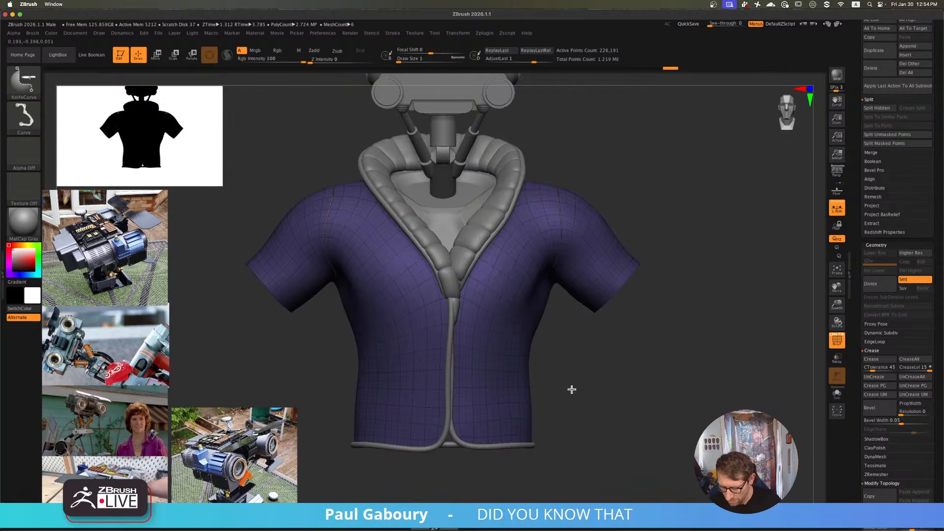
{"action": "right_click_drag", "start_coordinate": [572, 390], "coordinate": [577, 396], "text": "alt"}
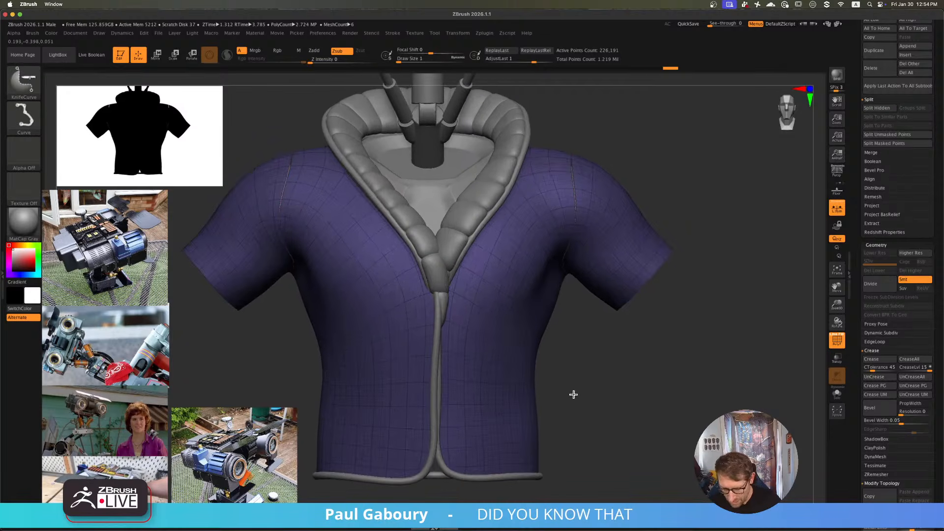
{"action": "key", "text": "ctrl+shift+s"}
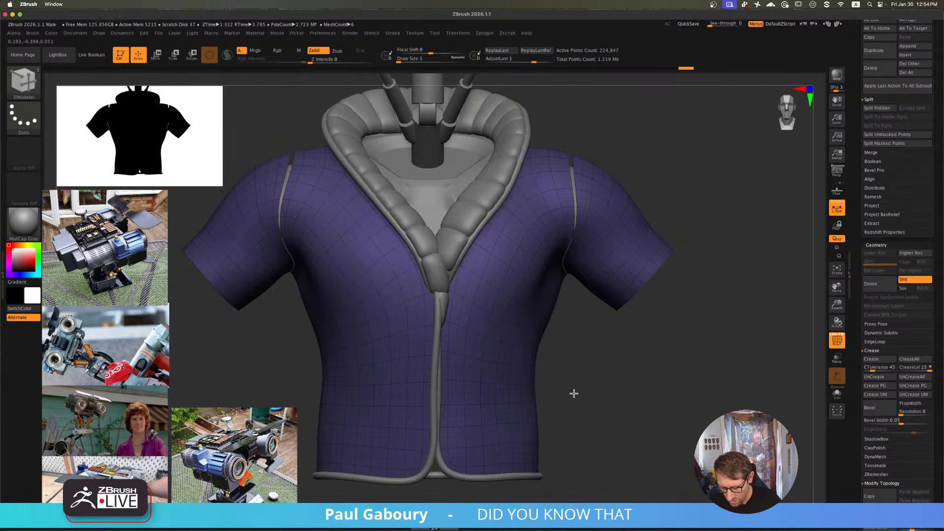
- Invert the visibility, group the widened armhole strips as one new polygroup, and show the full jacket again
{"action": "left_click_drag", "start_coordinate": [574, 395], "coordinate": [634, 362]}
{"action": "left_click_drag", "start_coordinate": [646, 459], "coordinate": [256, 373], "text": "ctrl+shift"}
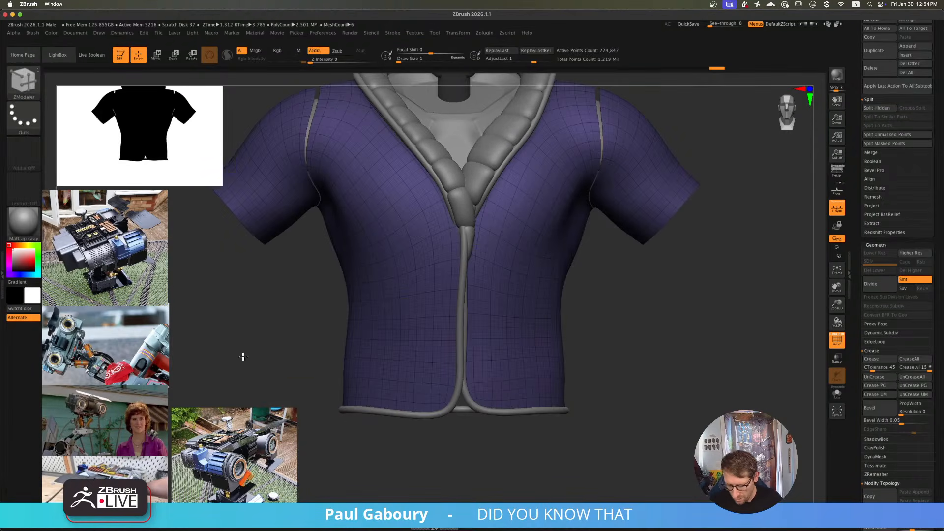
{"action": "left_click_drag", "start_coordinate": [589, 377], "coordinate": [594, 379], "text": "ctrl+shift"}
{"action": "left_click_drag", "start_coordinate": [627, 345], "coordinate": [621, 380], "text": "alt"}
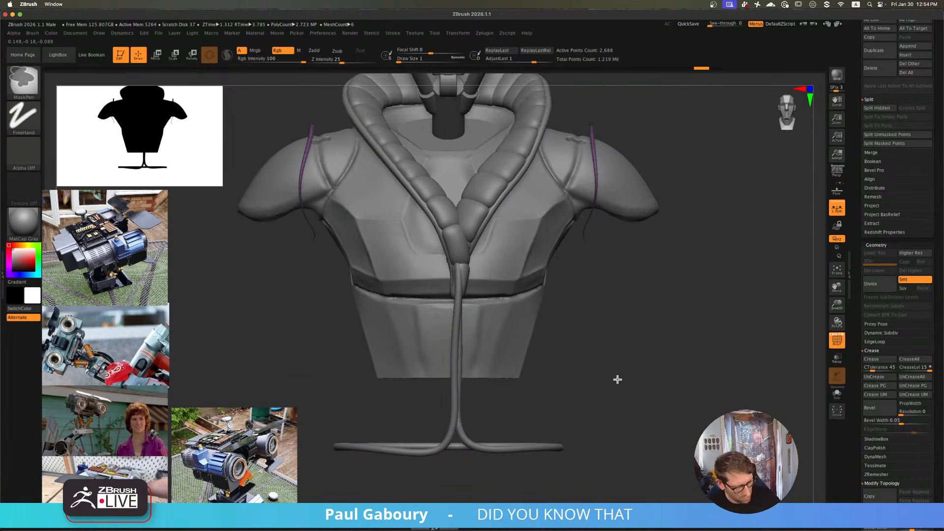
{"action": "key", "text": "ctrl+w"}
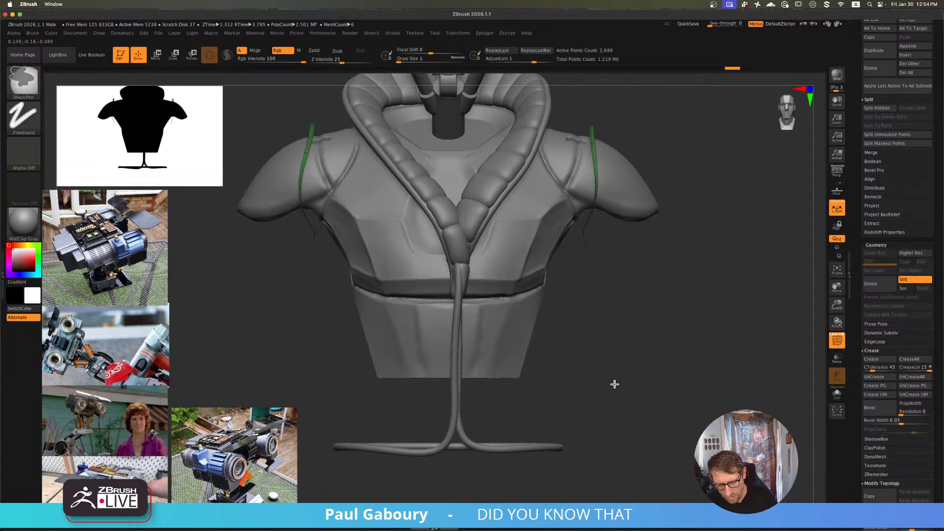
{"action": "key", "text": "ctrl+w"}
{"action": "key", "text": "ctrl+w"}
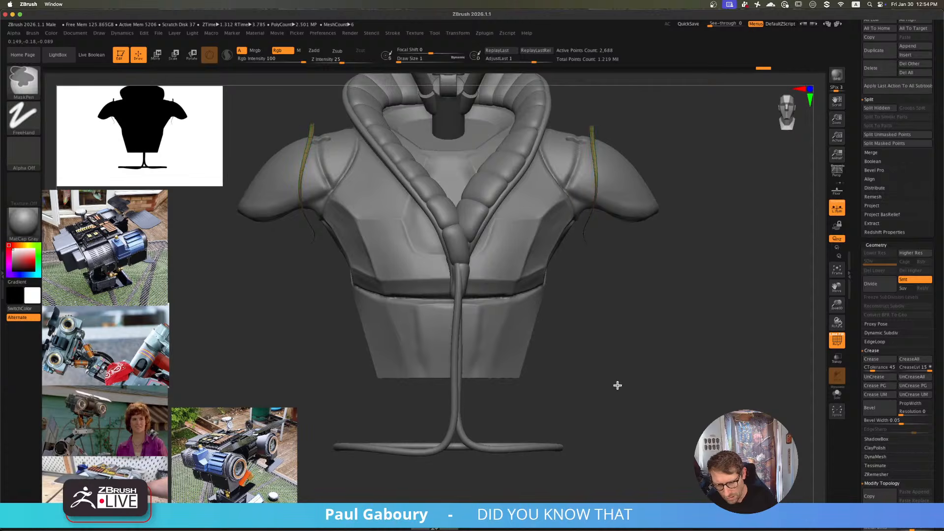
{"action": "left_click", "coordinate": [621, 385], "text": "ctrl+shift"}
{"action": "left_click_drag", "start_coordinate": [628, 369], "coordinate": [622, 389], "text": "alt"}
{"action": "key", "text": "f"}
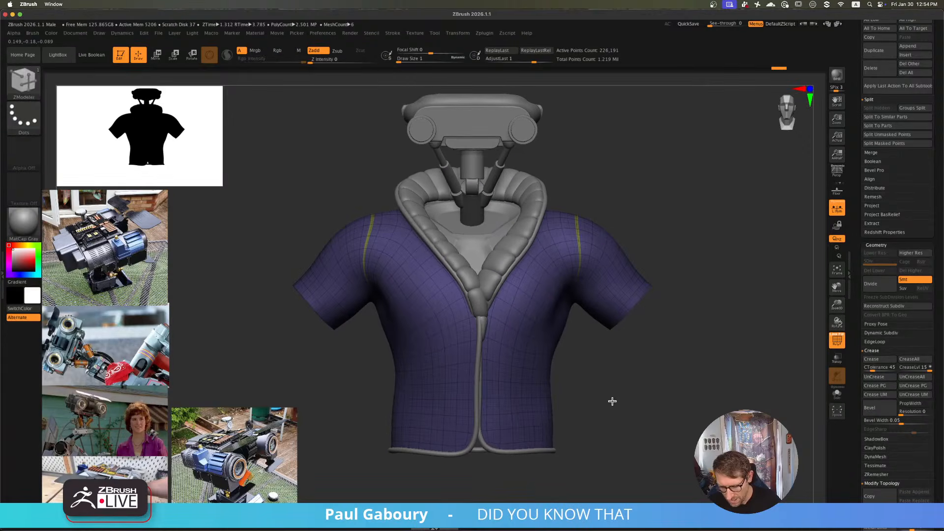
{"action": "key", "text": "shift+f"}
{"action": "key", "text": "shift+f"}
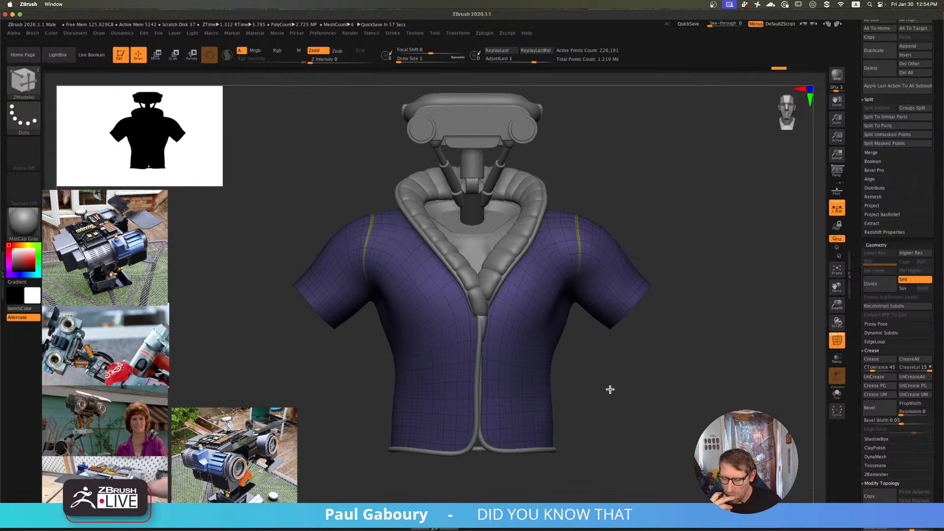
- Assign a polygroup to the vertical polyloop running down the jacket's side beneath the wearer's left arm
{"action": "left_click_drag", "start_coordinate": [670, 249], "coordinate": [666, 274]}
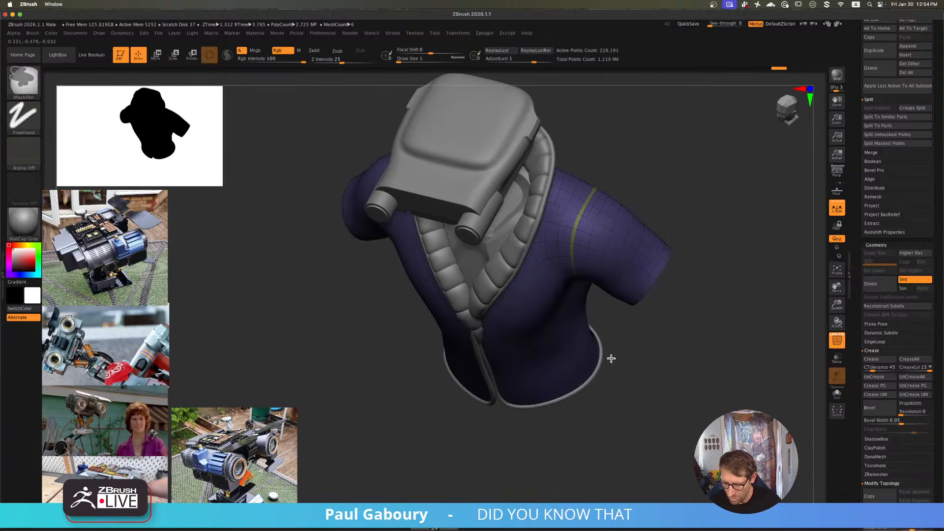
{"action": "mouse_move", "coordinate": [609, 359]}
{"action": "right_mouse_down", "text": "ctrl"}
{"action": "mouse_move", "coordinate": [622, 377]}
{"action": "mouse_move", "coordinate": [635, 334]}
{"action": "right_mouse_up", "text": "ctrl"}
{"action": "right_click_drag", "start_coordinate": [635, 335], "coordinate": [623, 367], "text": "alt"}
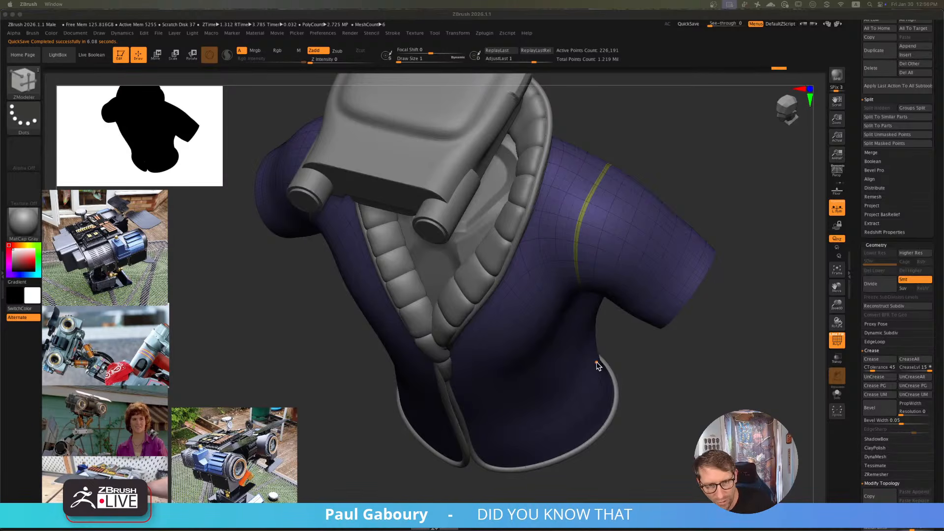
{"action": "left_click", "coordinate": [663, 364]}
{"action": "left_click_drag", "start_coordinate": [676, 371], "coordinate": [514, 360]}
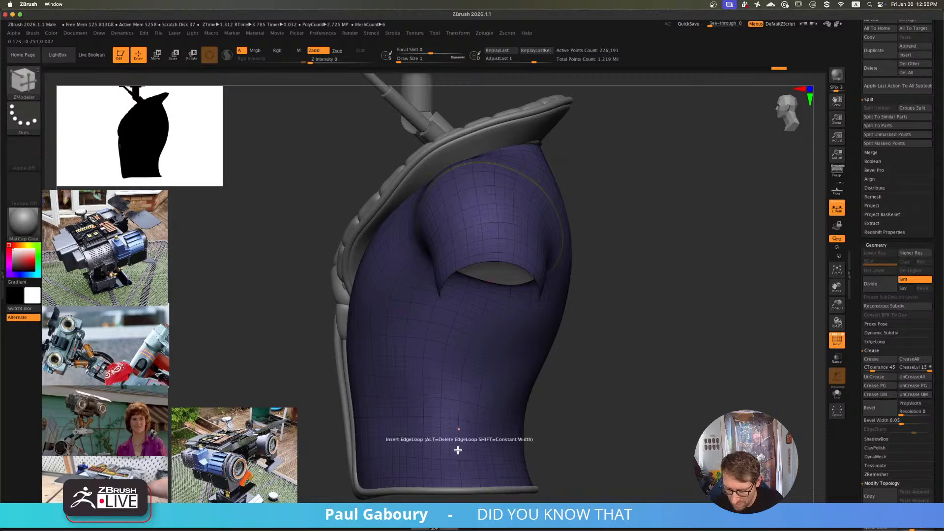
{"action": "mouse_move", "coordinate": [469, 410]}
{"action": "right_mouse_down", "text": "ctrl"}
{"action": "mouse_move", "coordinate": [474, 420]}
{"action": "mouse_move", "coordinate": [476, 403]}
{"action": "right_mouse_up", "text": "ctrl"}
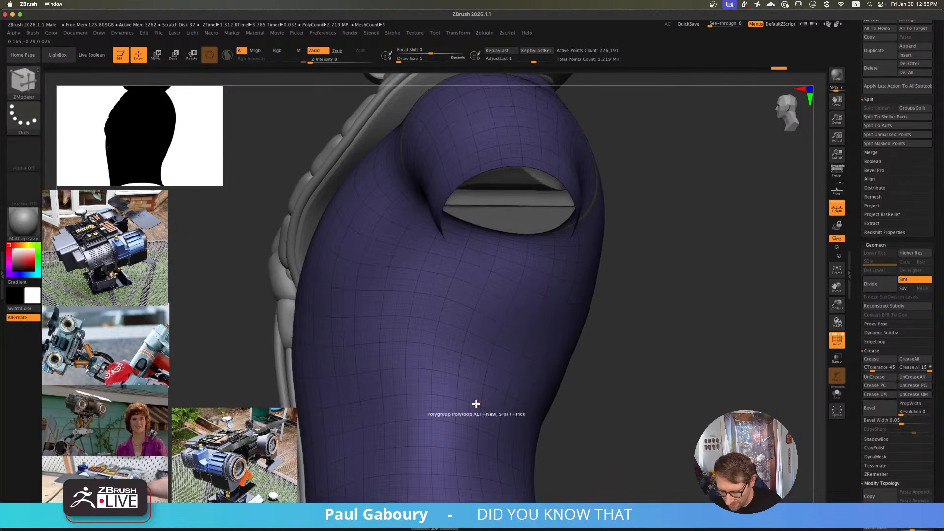
{"action": "mouse_move", "coordinate": [478, 270]}
{"action": "right_mouse_down", "text": "ctrl"}
{"action": "mouse_move", "coordinate": [544, 377]}
{"action": "mouse_move", "coordinate": [484, 377]}
{"action": "mouse_move", "coordinate": [487, 366]}
{"action": "right_mouse_up", "text": "ctrl"}
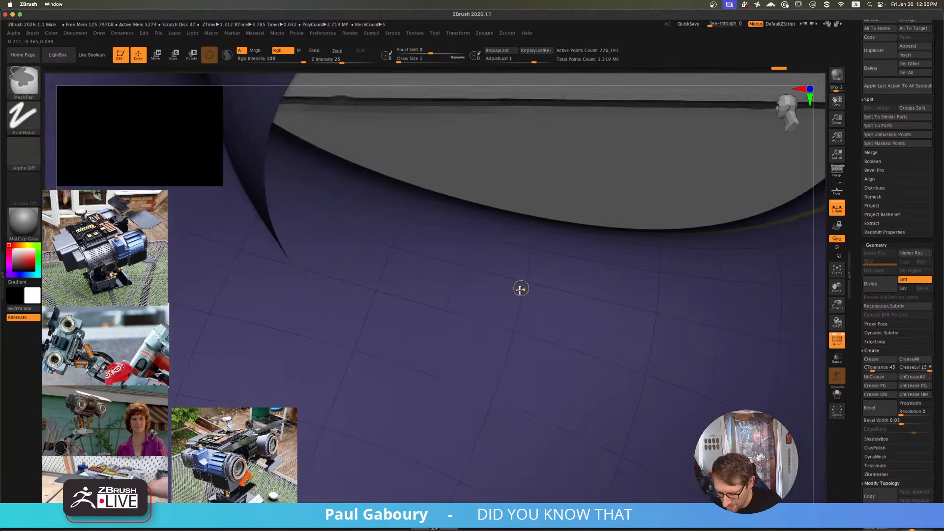
{"action": "right_click_drag", "start_coordinate": [521, 289], "coordinate": [605, 428], "text": "ctrl"}
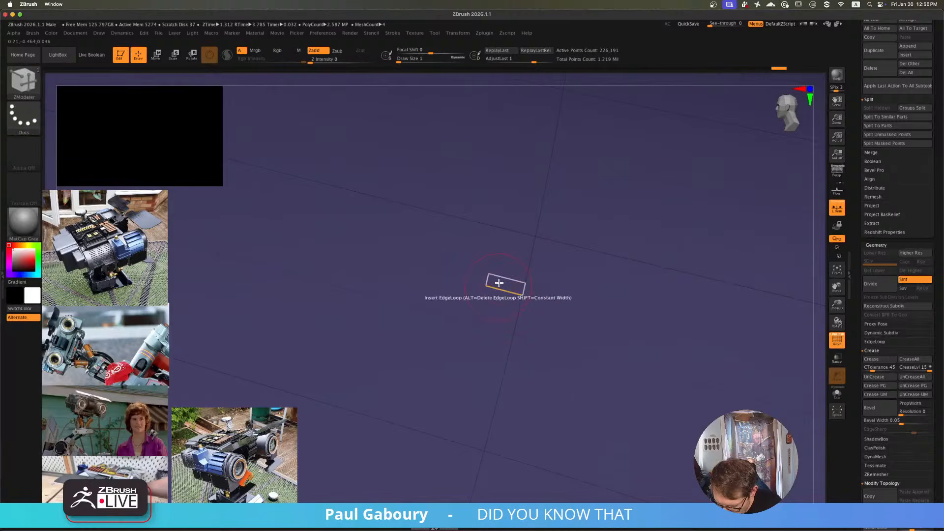
{"action": "right_click_drag", "start_coordinate": [508, 273], "coordinate": [546, 312], "text": "ctrl"}
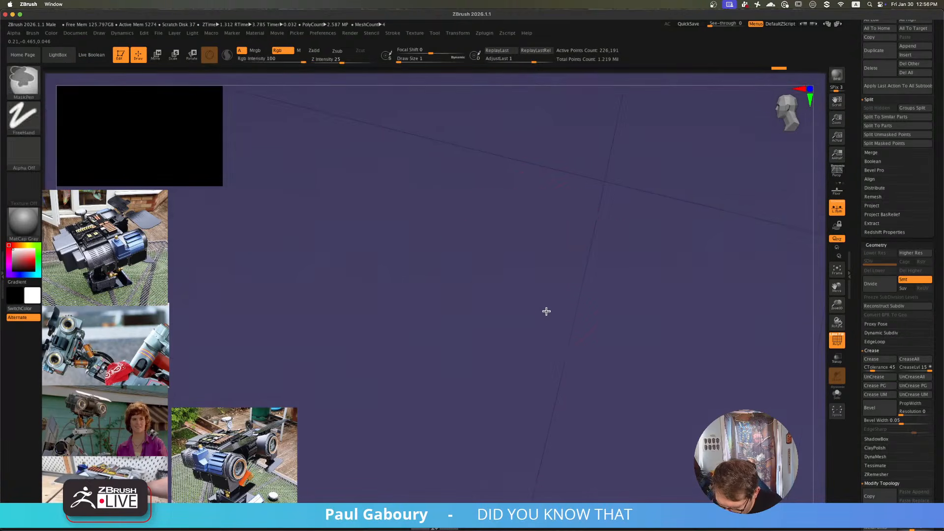
{"action": "left_click", "coordinate": [533, 276]}
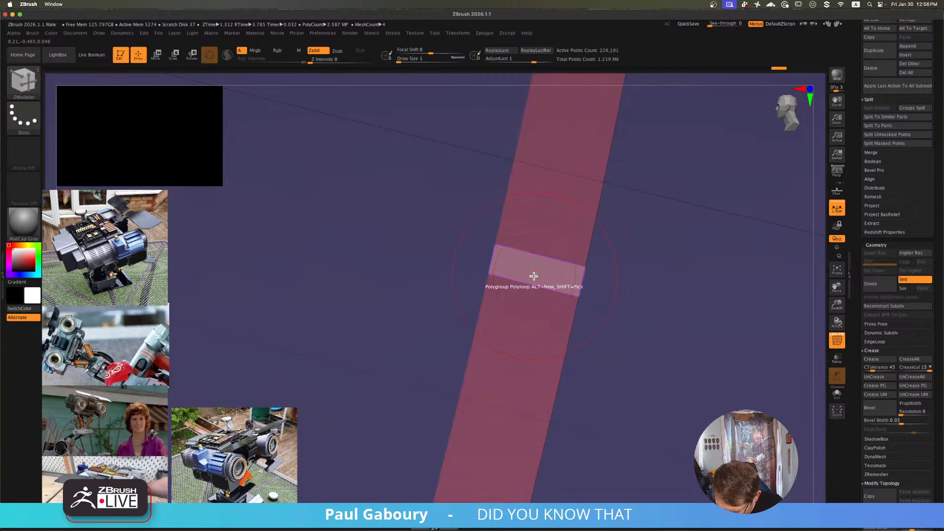
{"action": "mouse_move", "coordinate": [533, 277]}
{"action": "right_mouse_down", "text": "ctrl"}
{"action": "mouse_move", "coordinate": [344, 229]}
{"action": "mouse_move", "coordinate": [630, 392]}
{"action": "mouse_move", "coordinate": [542, 299]}
{"action": "mouse_move", "coordinate": [537, 365]}
{"action": "mouse_move", "coordinate": [525, 289]}
{"action": "mouse_move", "coordinate": [523, 349]}
{"action": "mouse_move", "coordinate": [492, 378]}
{"action": "mouse_move", "coordinate": [480, 306]}
{"action": "mouse_move", "coordinate": [509, 333]}
{"action": "mouse_move", "coordinate": [514, 361]}
{"action": "right_mouse_up", "text": "ctrl"}
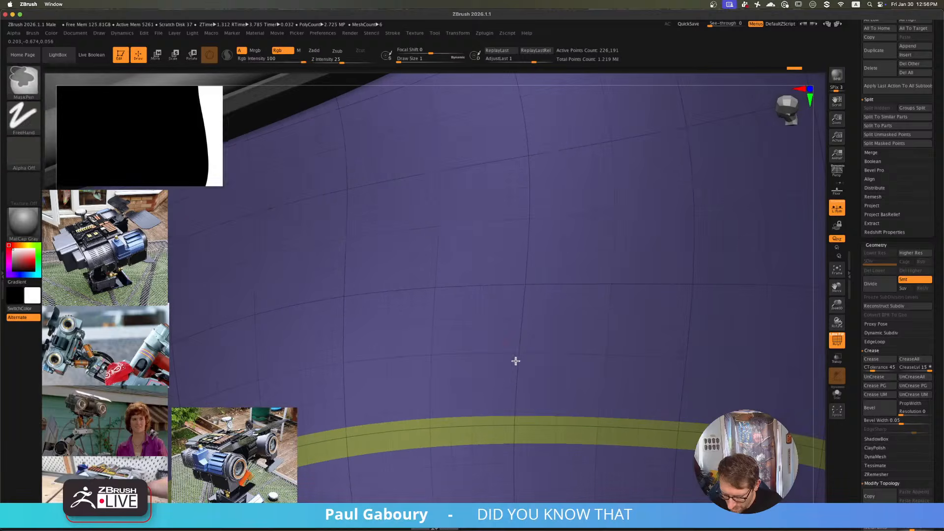
- Hide the armhole strips, assign a polygroup to the polyloop over the wearer's left shoulder and down the sleeve, and show the full jacket
{"action": "right_click_drag", "start_coordinate": [491, 331], "coordinate": [495, 339], "text": "ctrl"}
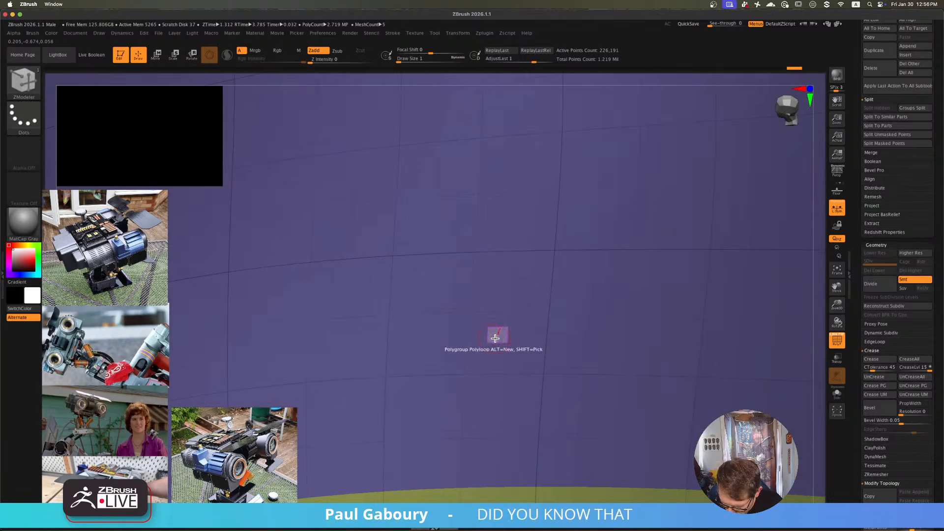
{"action": "key", "text": "ctrl+shift"}
{"action": "left_click", "coordinate": [510, 312], "text": "ctrl+shift"}
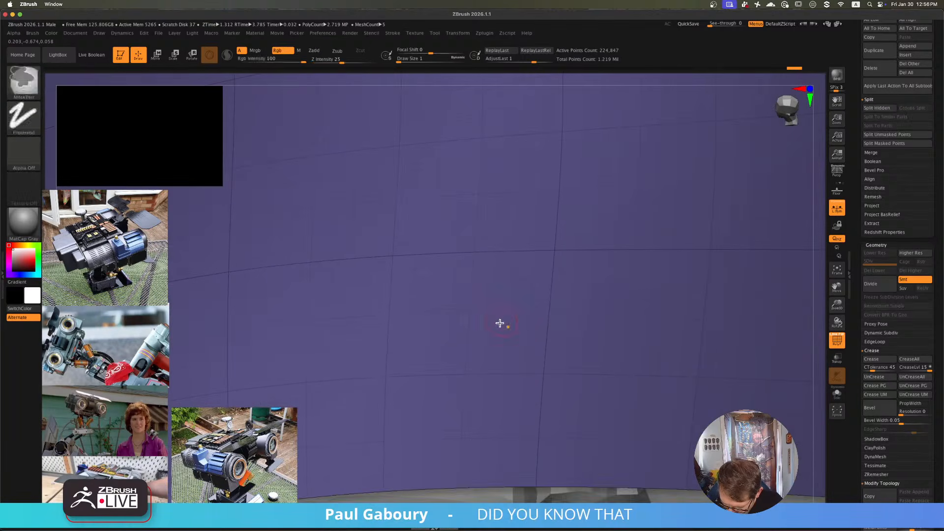
{"action": "left_click", "coordinate": [498, 322]}
{"action": "right_click_drag", "start_coordinate": [496, 322], "coordinate": [375, 300], "text": "ctrl"}
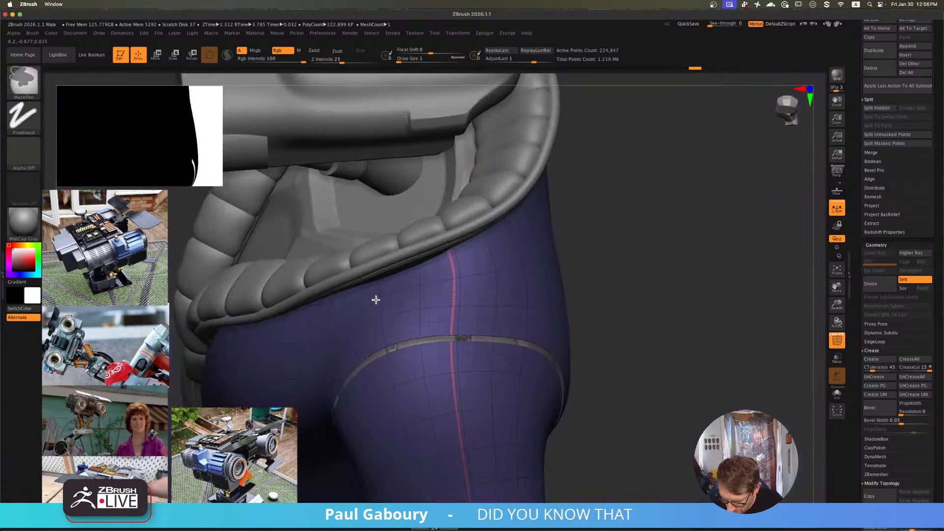
{"action": "right_click_drag", "start_coordinate": [539, 338], "coordinate": [512, 318], "text": "ctrl"}
{"action": "left_click", "coordinate": [603, 357], "text": "ctrl+shift"}
{"action": "mouse_move", "coordinate": [603, 356]}
{"action": "left_mouse_down"}
{"action": "mouse_move", "coordinate": [601, 259]}
{"action": "mouse_move", "coordinate": [599, 308]}
{"action": "mouse_move", "coordinate": [613, 287]}
{"action": "mouse_move", "coordinate": [595, 394]}
{"action": "mouse_move", "coordinate": [574, 375]}
{"action": "mouse_move", "coordinate": [538, 385]}
{"action": "left_mouse_up"}
{"action": "mouse_move", "coordinate": [538, 385]}
{"action": "right_mouse_down", "text": "ctrl"}
{"action": "mouse_move", "coordinate": [548, 400]}
{"action": "mouse_move", "coordinate": [567, 369]}
{"action": "mouse_move", "coordinate": [561, 360]}
{"action": "mouse_move", "coordinate": [566, 373]}
{"action": "right_mouse_up", "text": "ctrl"}
{"action": "mouse_move", "coordinate": [567, 374]}
{"action": "left_mouse_down"}
{"action": "mouse_move", "coordinate": [590, 356]}
{"action": "mouse_move", "coordinate": [586, 377]}
{"action": "mouse_move", "coordinate": [569, 381]}
{"action": "mouse_move", "coordinate": [579, 383]}
{"action": "mouse_move", "coordinate": [575, 362]}
{"action": "mouse_move", "coordinate": [603, 333]}
{"action": "mouse_move", "coordinate": [591, 365]}
{"action": "mouse_move", "coordinate": [525, 344]}
{"action": "left_mouse_up"}
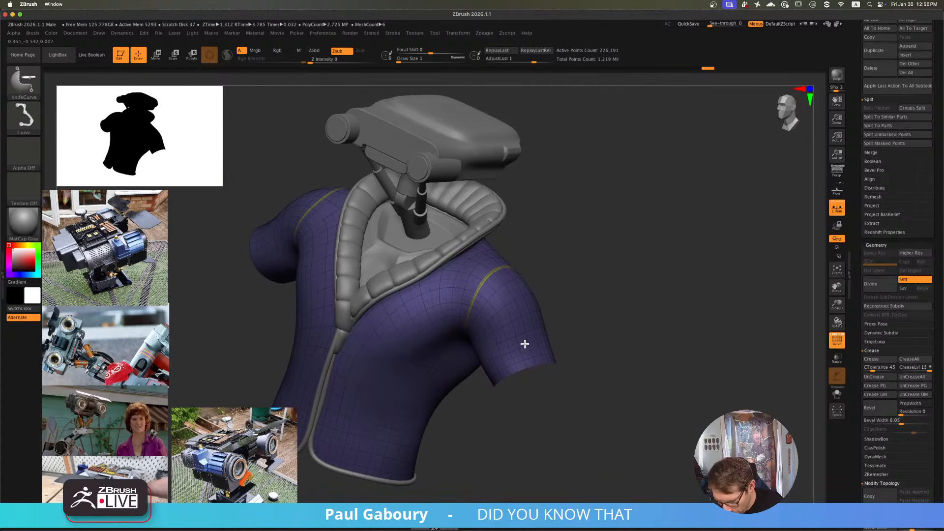
- Hide the armhole strips again and assign the polygroup to the matching polyloop over the wearer's right shoulder
{"action": "mouse_move", "coordinate": [607, 327]}
{"action": "left_mouse_down"}
{"action": "mouse_move", "coordinate": [580, 348]}
{"action": "mouse_move", "coordinate": [615, 252]}
{"action": "mouse_move", "coordinate": [645, 317]}
{"action": "mouse_move", "coordinate": [618, 369]}
{"action": "mouse_move", "coordinate": [595, 371]}
{"action": "mouse_move", "coordinate": [604, 368]}
{"action": "left_mouse_up"}
{"action": "right_click_drag", "start_coordinate": [604, 368], "coordinate": [460, 343]}
{"action": "left_click", "coordinate": [428, 297], "text": "ctrl+alt+shift"}
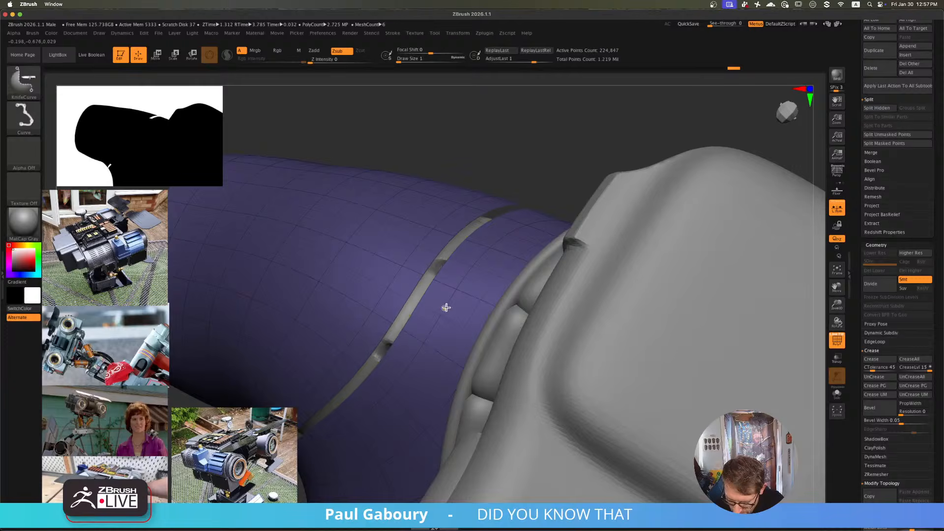
{"action": "mouse_move", "coordinate": [445, 308]}
{"action": "right_mouse_down", "text": "ctrl"}
{"action": "mouse_move", "coordinate": [480, 328]}
{"action": "mouse_move", "coordinate": [468, 309]}
{"action": "mouse_move", "coordinate": [477, 311]}
{"action": "mouse_move", "coordinate": [280, 279]}
{"action": "right_mouse_up", "text": "ctrl"}
{"action": "left_click", "coordinate": [464, 295]}
{"action": "right_click_drag", "start_coordinate": [465, 341], "coordinate": [490, 290], "text": "ctrl"}
{"action": "right_click_drag", "start_coordinate": [670, 415], "coordinate": [562, 361]}
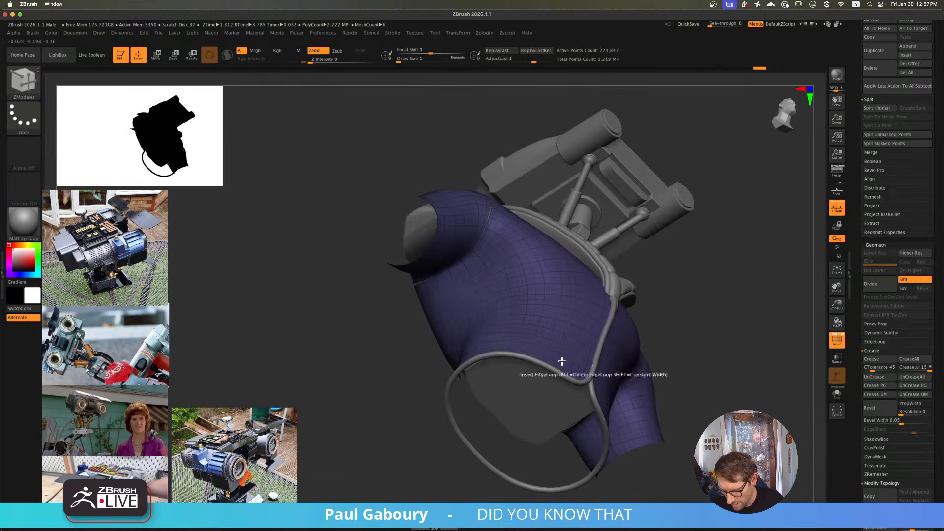
- Assign the polygroup to the vertical polyloop running down the jacket's side beneath the wearer's right arm
{"action": "mouse_move", "coordinate": [659, 348]}
{"action": "right_mouse_down"}
{"action": "mouse_move", "coordinate": [662, 398]}
{"action": "mouse_move", "coordinate": [662, 384]}
{"action": "mouse_move", "coordinate": [433, 258]}
{"action": "mouse_move", "coordinate": [497, 295]}
{"action": "mouse_move", "coordinate": [491, 360]}
{"action": "right_mouse_up"}
{"action": "mouse_move", "coordinate": [417, 325]}
{"action": "right_mouse_down", "text": "ctrl"}
{"action": "mouse_move", "coordinate": [422, 339]}
{"action": "mouse_move", "coordinate": [447, 346]}
{"action": "mouse_move", "coordinate": [446, 331]}
{"action": "mouse_move", "coordinate": [411, 330]}
{"action": "mouse_move", "coordinate": [470, 371]}
{"action": "right_mouse_up", "text": "ctrl"}
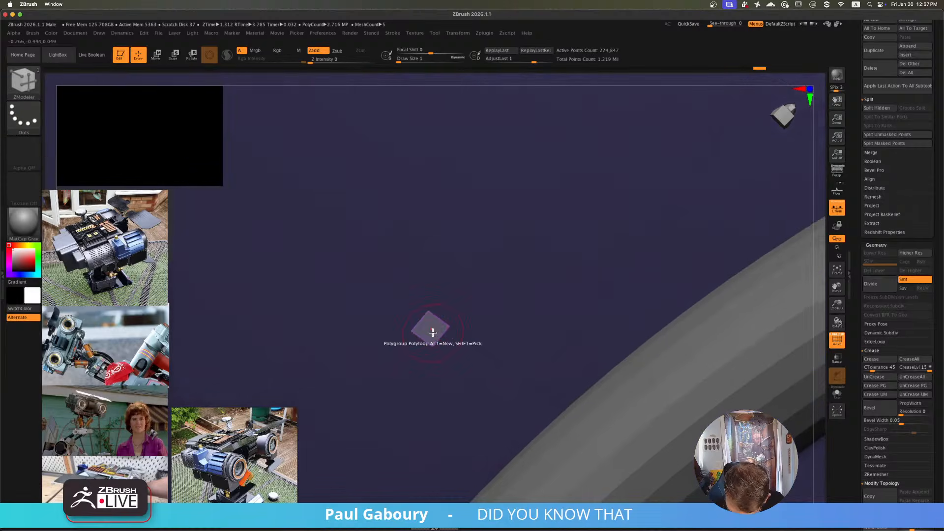
{"action": "left_click", "coordinate": [426, 325]}
{"action": "right_click_drag", "start_coordinate": [424, 324], "coordinate": [367, 298], "text": "ctrl"}
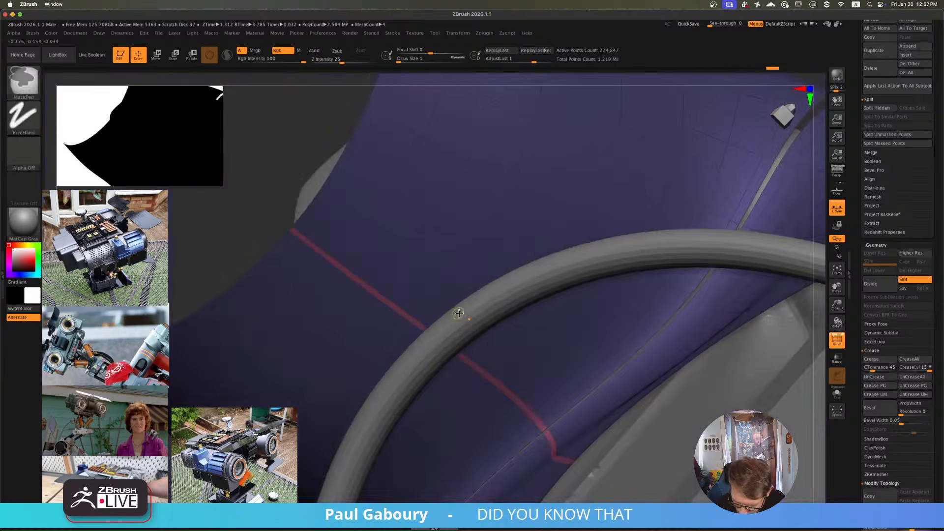
{"action": "right_click_drag", "start_coordinate": [462, 315], "coordinate": [413, 329], "text": "ctrl"}
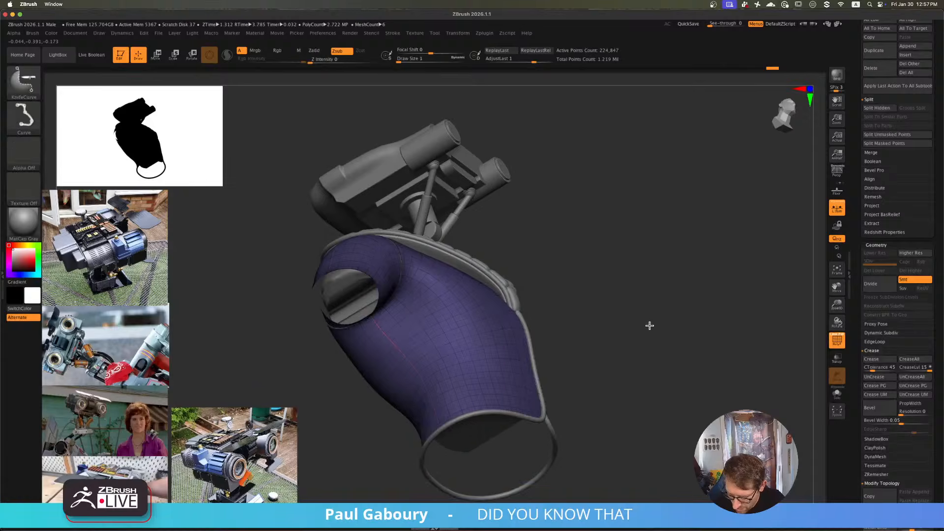
- Isolate the purple jacket panels without the seam strips and give each separate piece its own polygroup with Auto Groups
{"action": "left_click", "coordinate": [650, 327], "text": "ctrl+shift"}
{"action": "right_click_drag", "start_coordinate": [650, 326], "coordinate": [624, 354]}
{"action": "left_click", "coordinate": [543, 358], "text": "ctrl+shift"}
{"action": "scroll", "coordinate": [934, 404], "scroll_direction": "down", "scroll_amount": 10}
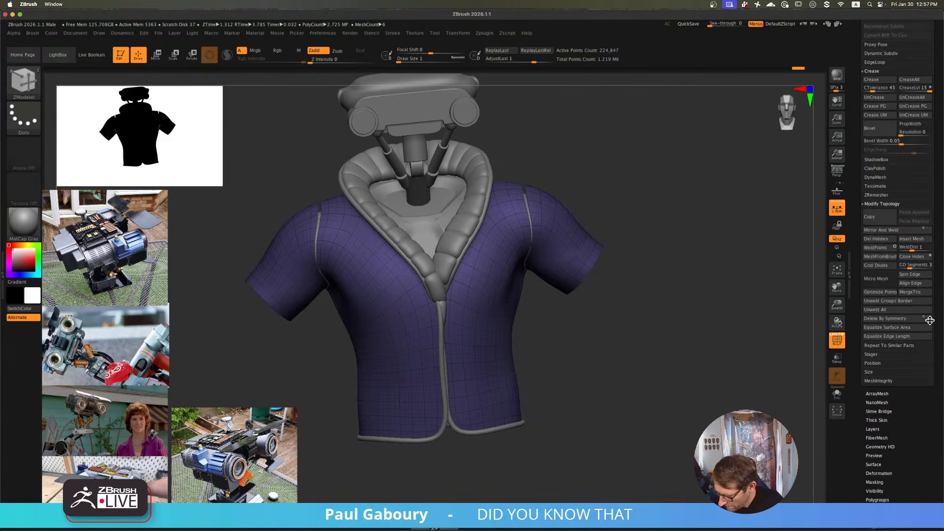
{"action": "scroll", "coordinate": [929, 308], "scroll_direction": "down", "scroll_amount": 3}
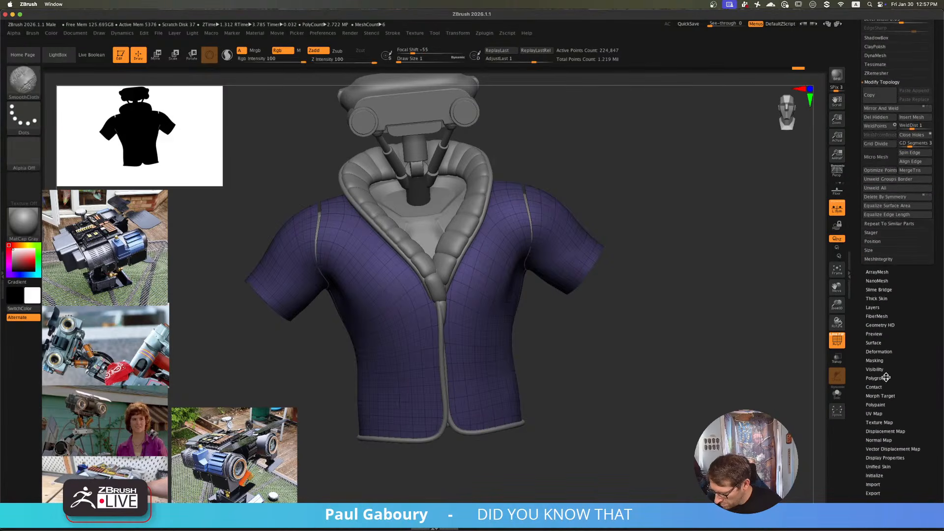
{"action": "left_click", "coordinate": [877, 319]}
{"action": "left_click", "coordinate": [879, 327]}
- Check the new jacket polygroups from back and front, and set the brush draw size to 7
{"action": "right_click_drag", "start_coordinate": [671, 320], "coordinate": [550, 368]}
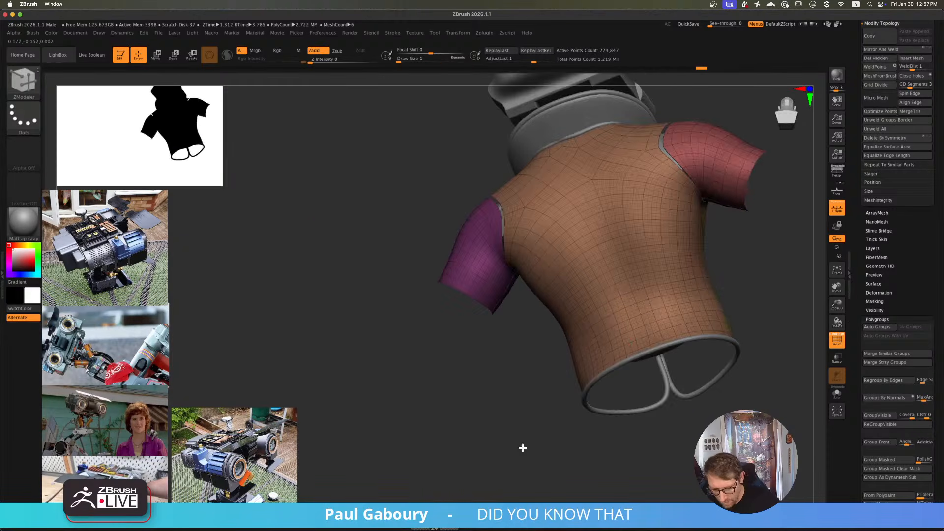
{"action": "right_click_drag", "start_coordinate": [523, 448], "coordinate": [637, 297]}
{"action": "mouse_move", "coordinate": [646, 262]}
{"action": "right_mouse_down"}
{"action": "mouse_move", "coordinate": [691, 270]}
{"action": "mouse_move", "coordinate": [656, 297]}
{"action": "right_mouse_up"}
{"action": "key", "text": "s"}
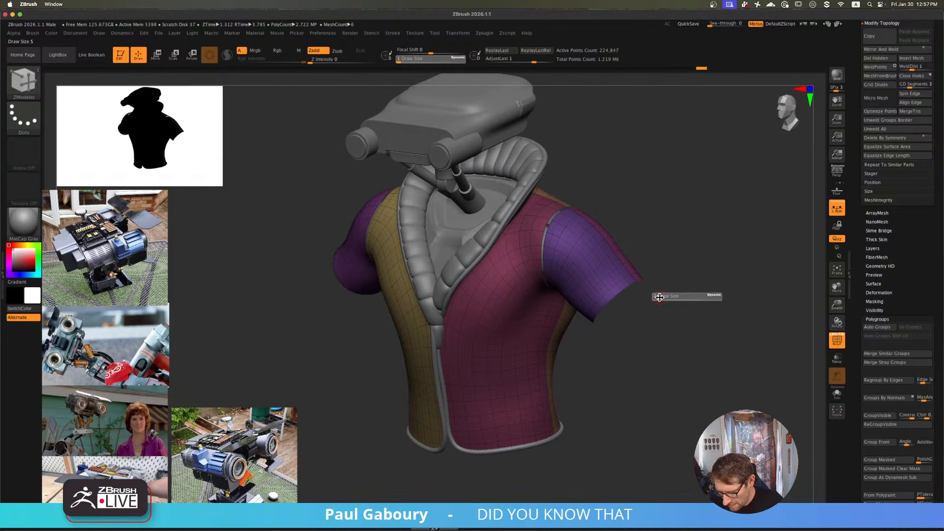
{"action": "left_click_drag", "start_coordinate": [659, 297], "coordinate": [660, 296]}
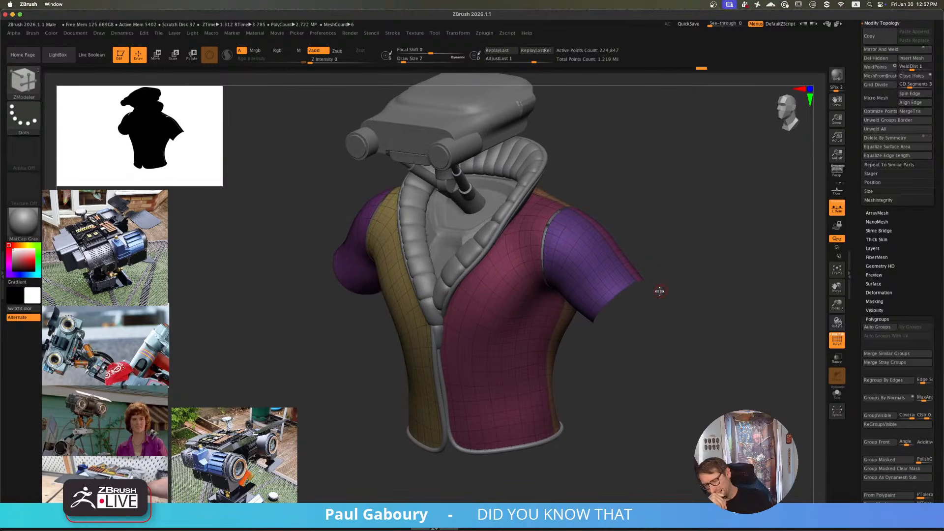
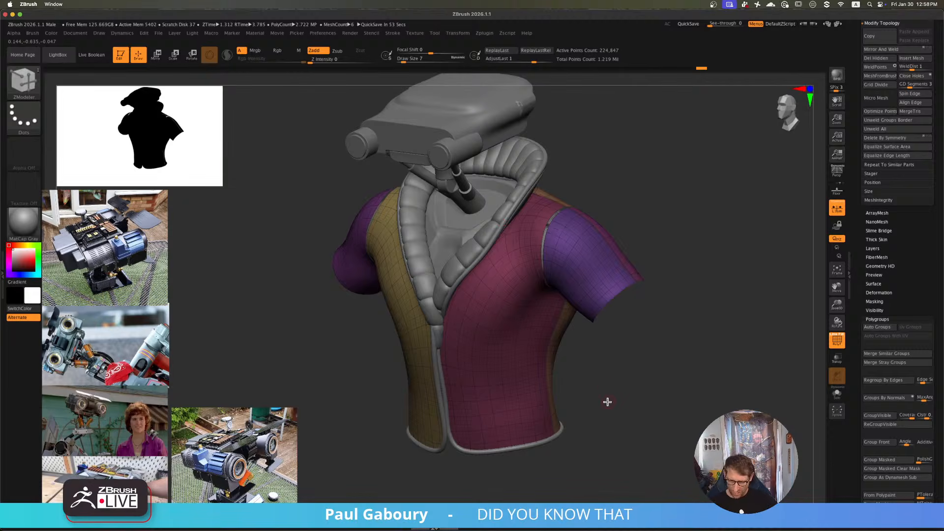
- Show only the jacket shell in a straight front view and choose the SliceCurve brush
{"action": "left_click_drag", "start_coordinate": [614, 398], "coordinate": [760, 347], "text": "shift"}
{"action": "left_click", "coordinate": [838, 405]}
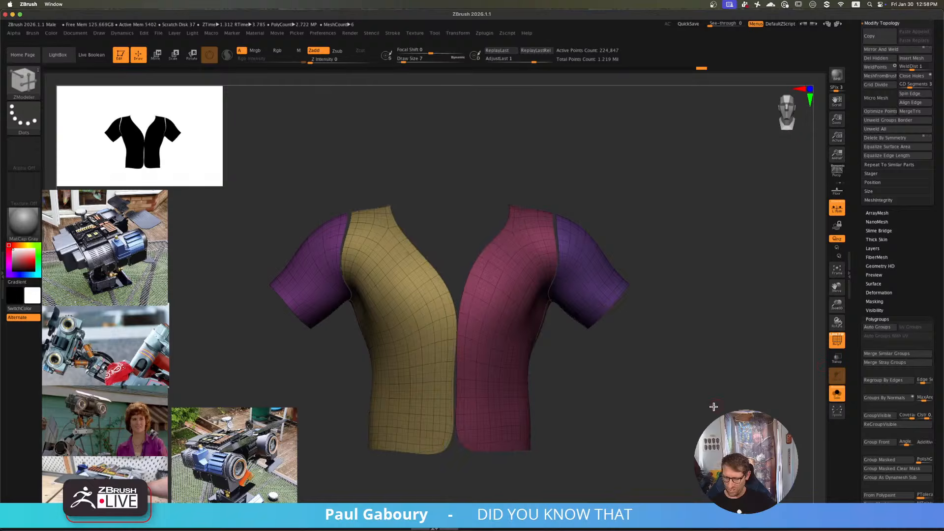
{"action": "left_click_drag", "start_coordinate": [615, 398], "coordinate": [653, 390]}
{"action": "left_click_drag", "start_coordinate": [575, 413], "coordinate": [601, 401]}
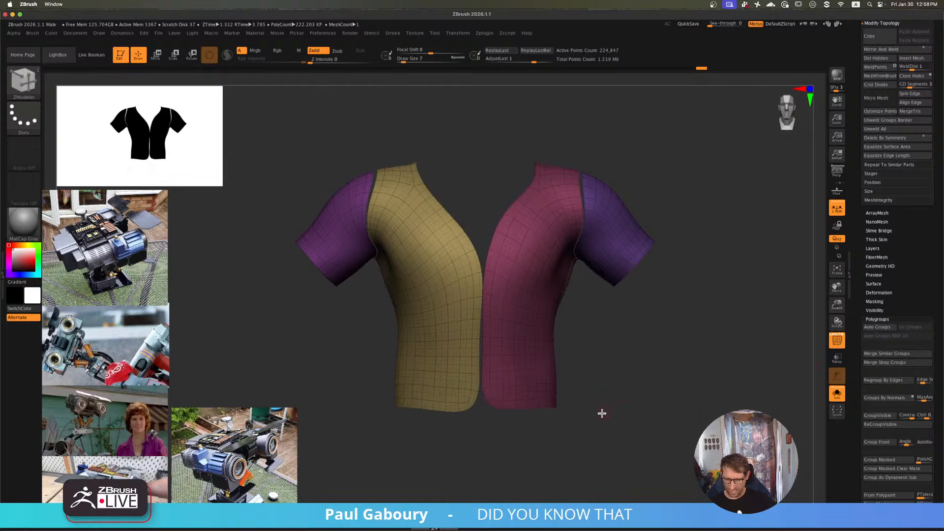
{"action": "key", "text": "ctrl+shift"}
{"action": "key", "text": "b"}
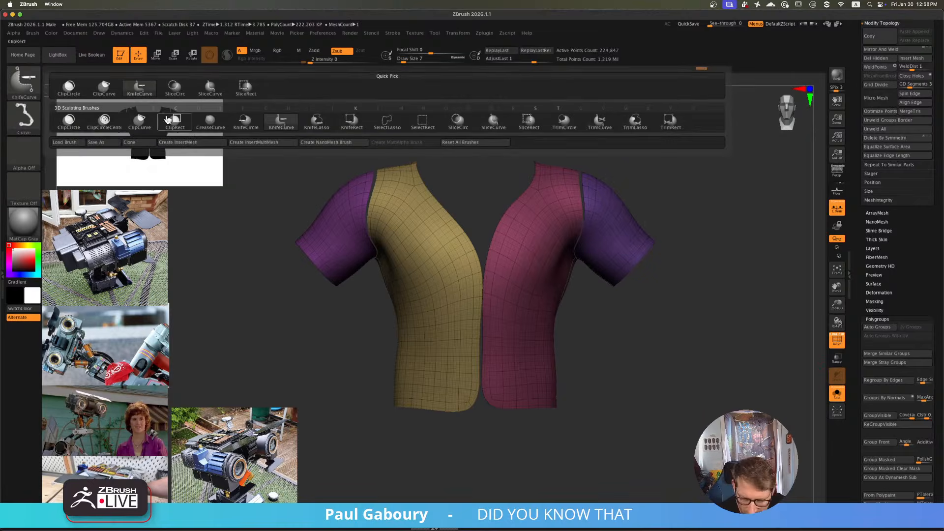
{"action": "left_click", "coordinate": [494, 122]}
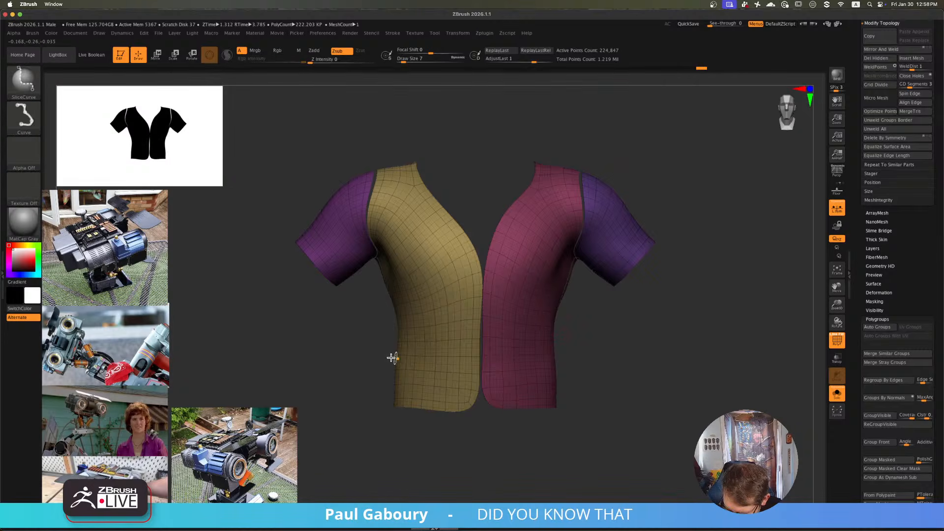
- Try a horizontal slice across the jacket's waist, retry it with the draw size reduced to 1, and undo both cuts
{"action": "mouse_move", "coordinate": [344, 368]}
{"action": "left_mouse_down", "text": "ctrl+shift"}
{"action": "mouse_move", "coordinate": [674, 369]}
{"action": "mouse_move", "coordinate": [567, 398]}
{"action": "left_mouse_up", "text": "ctrl+shift"}
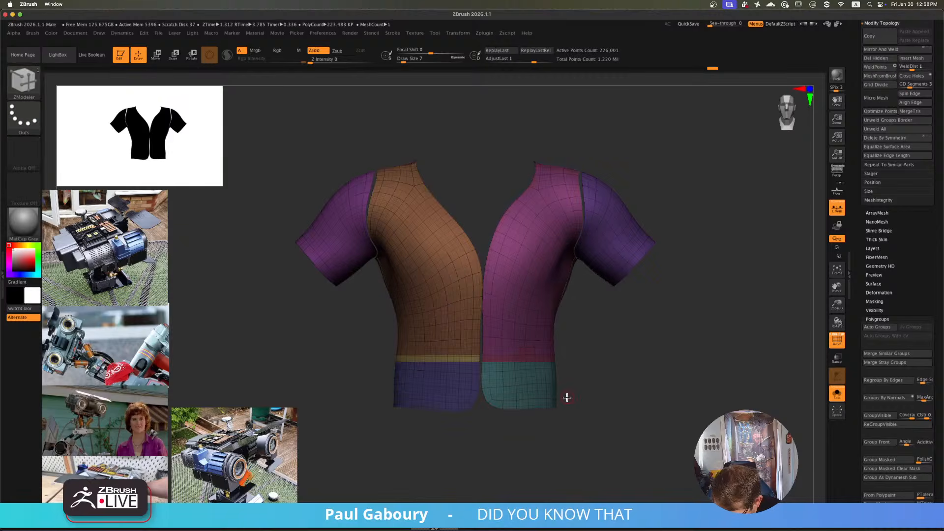
{"action": "mouse_move", "coordinate": [498, 359]}
{"action": "right_mouse_down", "text": "ctrl"}
{"action": "mouse_move", "coordinate": [521, 388]}
{"action": "mouse_move", "coordinate": [569, 372]}
{"action": "right_mouse_up", "text": "ctrl"}
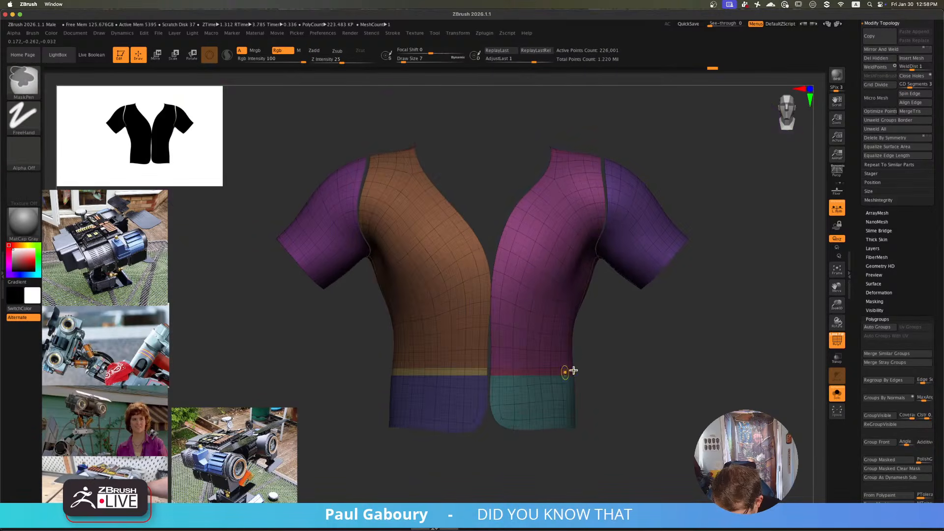
{"action": "key", "text": "ctrl+z"}
{"action": "key", "text": "s"}
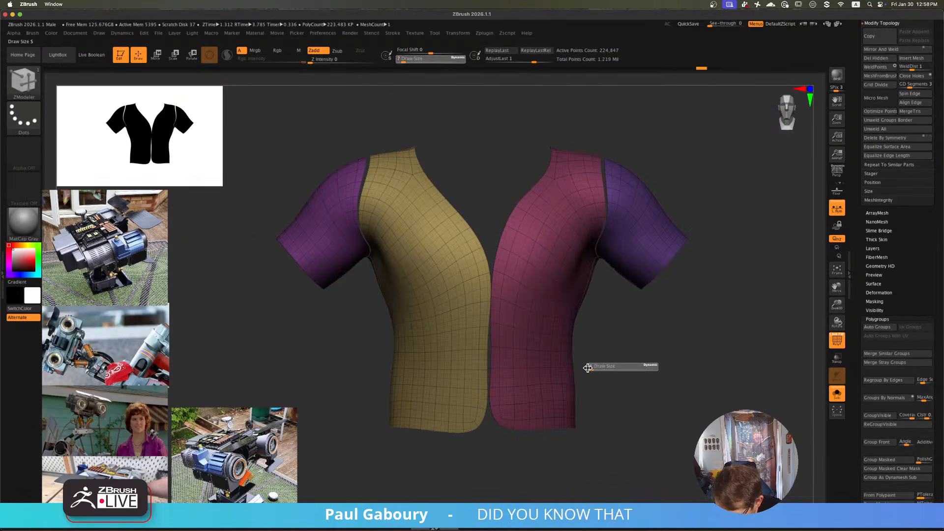
{"action": "mouse_move", "coordinate": [340, 364]}
{"action": "left_mouse_down", "text": "ctrl+shift"}
{"action": "mouse_move", "coordinate": [447, 375]}
{"action": "mouse_move", "coordinate": [688, 371]}
{"action": "left_mouse_up", "text": "ctrl+shift"}
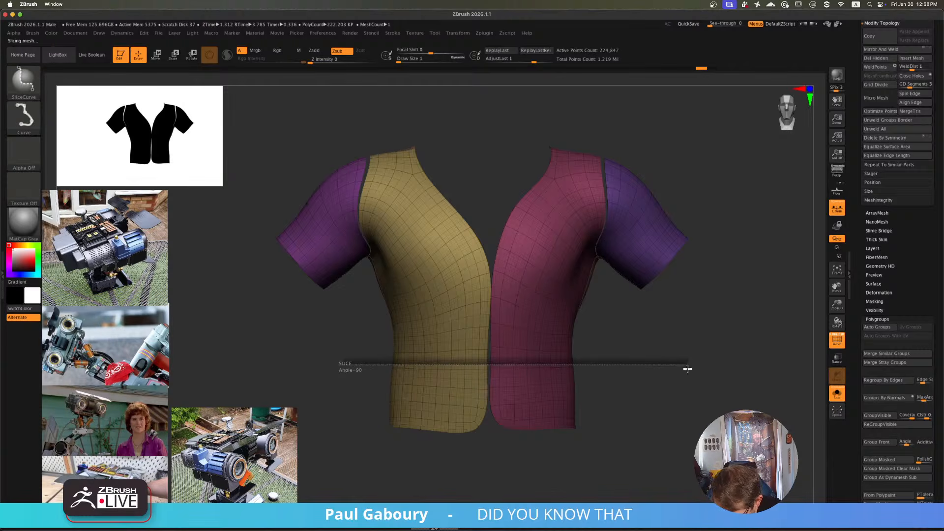
{"action": "mouse_move", "coordinate": [514, 366]}
{"action": "right_mouse_down", "text": "ctrl"}
{"action": "mouse_move", "coordinate": [580, 441]}
{"action": "mouse_move", "coordinate": [521, 401]}
{"action": "right_mouse_up", "text": "ctrl"}
{"action": "key", "text": "ctrl+z"}
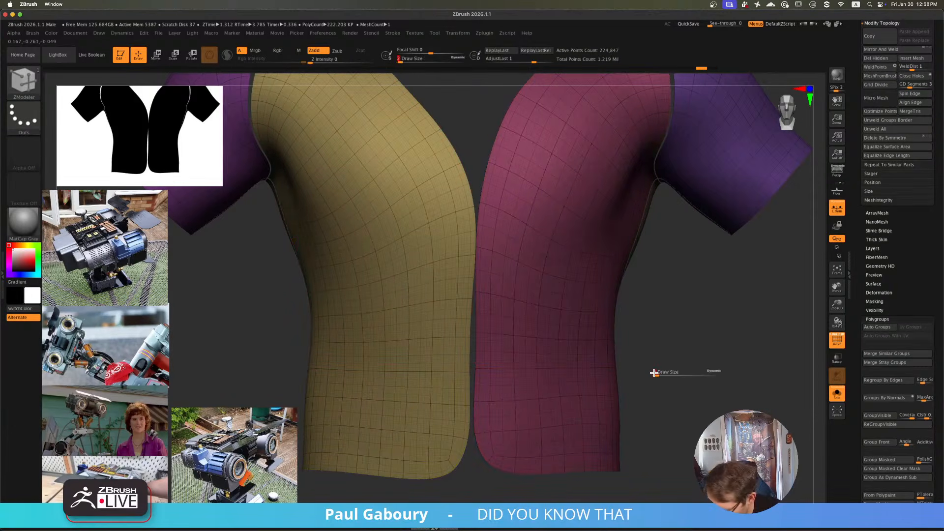
- Hide the wireframe lines and slice the jacket horizontally twice, just above the hem and at the waist
{"action": "left_click", "coordinate": [837, 339]}
{"action": "mouse_move", "coordinate": [660, 340]}
{"action": "right_mouse_down"}
{"action": "mouse_move", "coordinate": [662, 351]}
{"action": "mouse_move", "coordinate": [619, 328]}
{"action": "mouse_move", "coordinate": [541, 343]}
{"action": "right_mouse_up"}
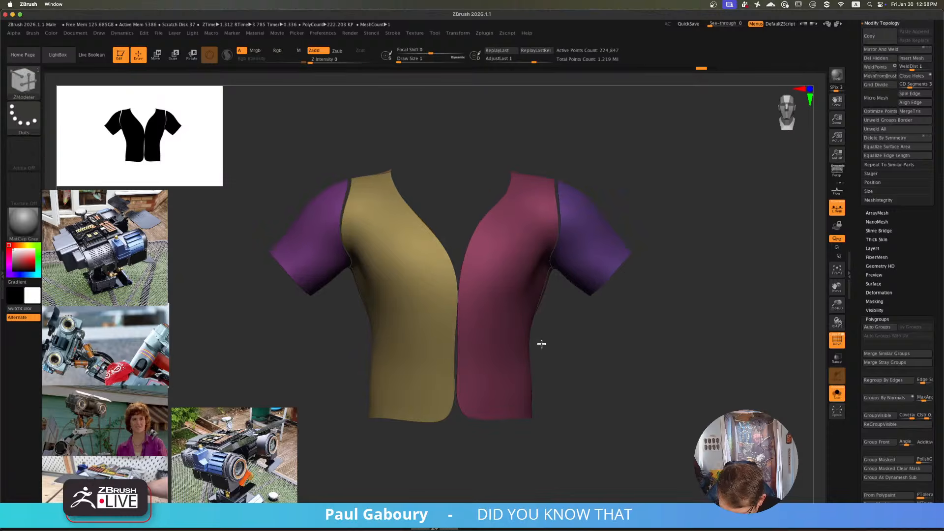
{"action": "mouse_move", "coordinate": [326, 368]}
{"action": "left_mouse_down", "text": "ctrl+shift"}
{"action": "mouse_move", "coordinate": [643, 368]}
{"action": "mouse_move", "coordinate": [644, 392]}
{"action": "left_mouse_up", "text": "ctrl+shift"}
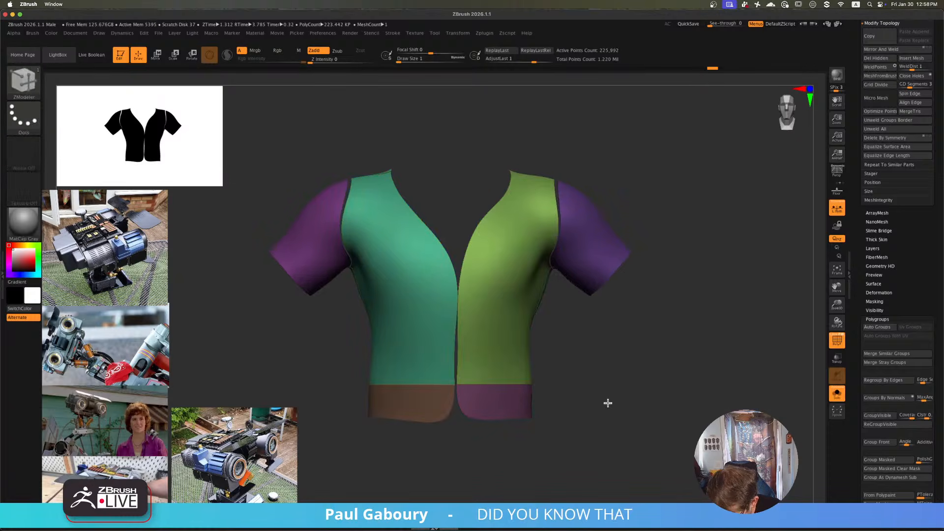
{"action": "mouse_move", "coordinate": [515, 396]}
{"action": "right_mouse_down", "text": "ctrl"}
{"action": "mouse_move", "coordinate": [578, 452]}
{"action": "mouse_move", "coordinate": [515, 407]}
{"action": "right_mouse_up", "text": "ctrl"}
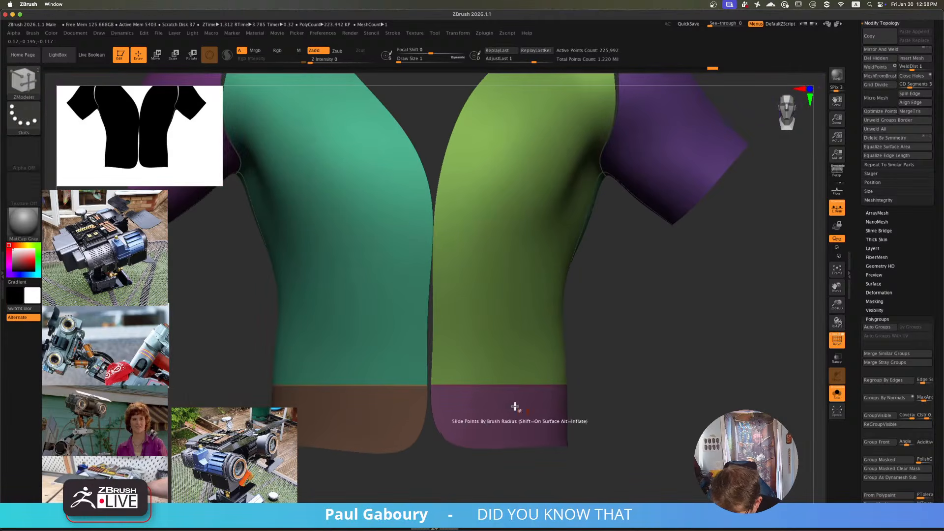
{"action": "mouse_move", "coordinate": [255, 311]}
{"action": "left_mouse_down", "text": "ctrl+shift"}
{"action": "mouse_move", "coordinate": [656, 310]}
{"action": "mouse_move", "coordinate": [645, 314]}
{"action": "left_mouse_up", "text": "ctrl+shift"}
{"action": "right_click_drag", "start_coordinate": [647, 311], "coordinate": [659, 397], "text": "alt"}
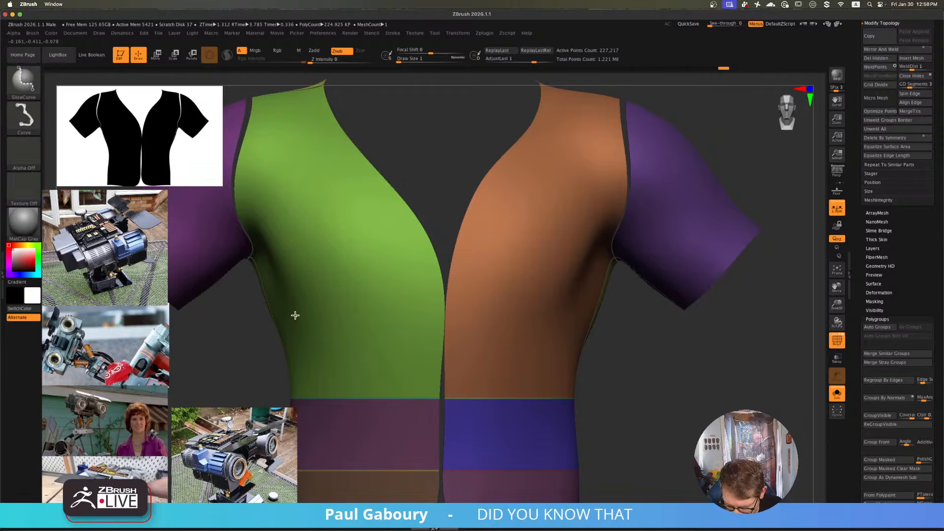
- Slice the jacket horizontally twice more, above the waist and just below the armholes, and unhide the seam strips
{"action": "left_click_drag", "start_coordinate": [250, 306], "coordinate": [667, 328], "text": "ctrl+shift"}
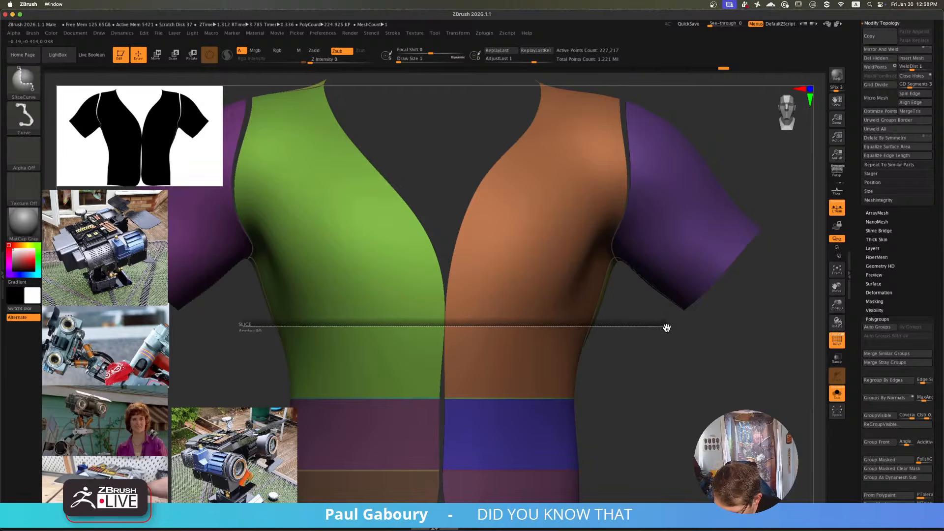
{"action": "right_click_drag", "start_coordinate": [634, 366], "coordinate": [582, 335], "text": "ctrl"}
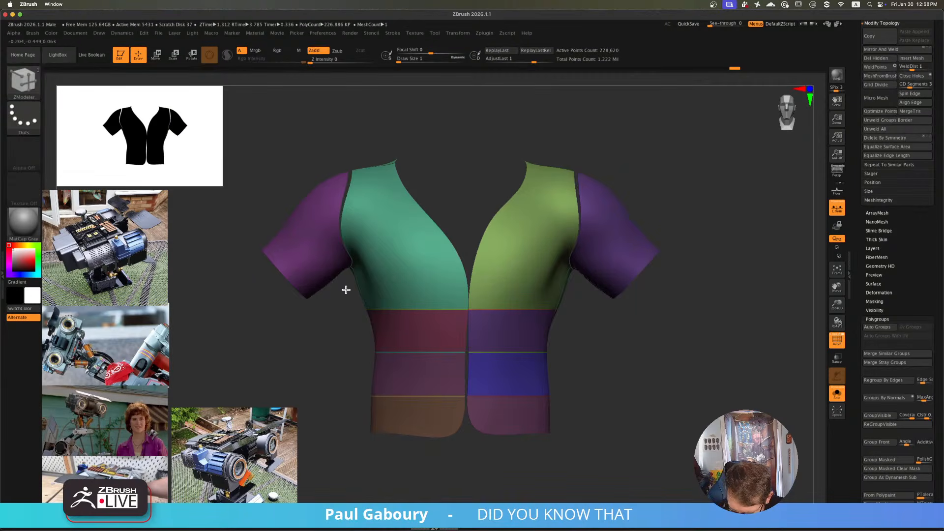
{"action": "key", "text": "ctrl+shift"}
{"action": "mouse_move", "coordinate": [340, 293]}
{"action": "left_mouse_down", "text": "ctrl+shift"}
{"action": "mouse_move", "coordinate": [350, 280]}
{"action": "mouse_move", "coordinate": [570, 278]}
{"action": "left_mouse_up", "text": "ctrl+shift"}
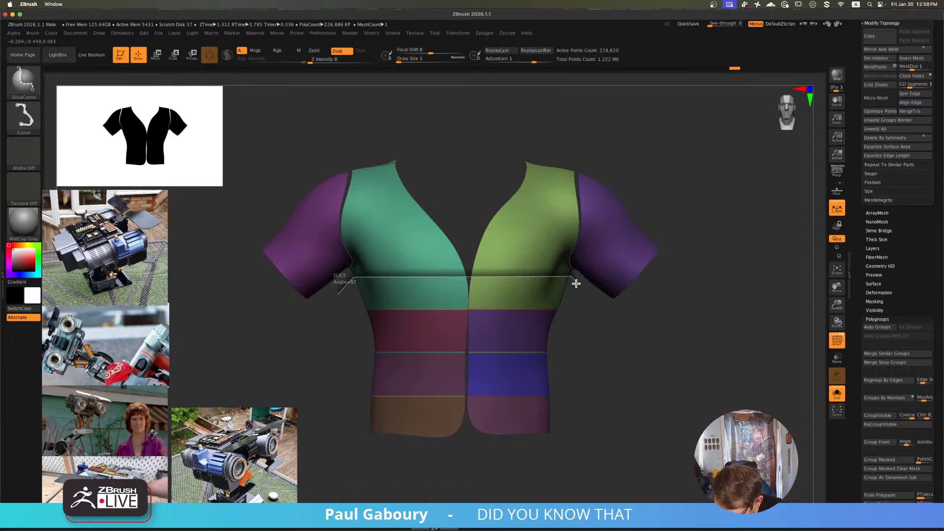
{"action": "mouse_move", "coordinate": [613, 327]}
{"action": "left_mouse_down", "text": "ctrl+shift"}
{"action": "mouse_move", "coordinate": [561, 367]}
{"action": "mouse_move", "coordinate": [523, 417]}
{"action": "mouse_move", "coordinate": [503, 400]}
{"action": "left_mouse_up", "text": "ctrl+shift"}
{"action": "left_click", "coordinate": [601, 345], "text": "ctrl+shift"}
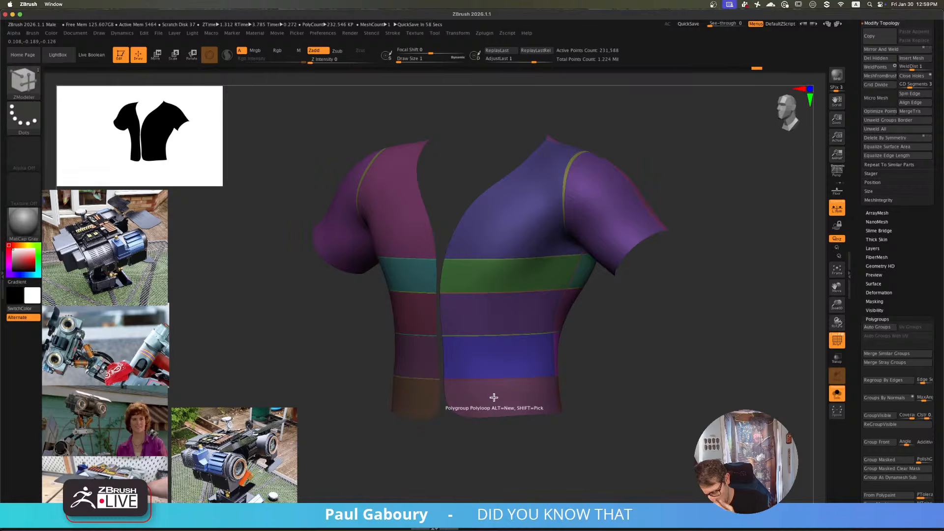
- Turn on Dynamic Subdivision for the sliced jacket shell
{"action": "scroll", "coordinate": [914, 344], "scroll_direction": "up", "scroll_amount": 10}
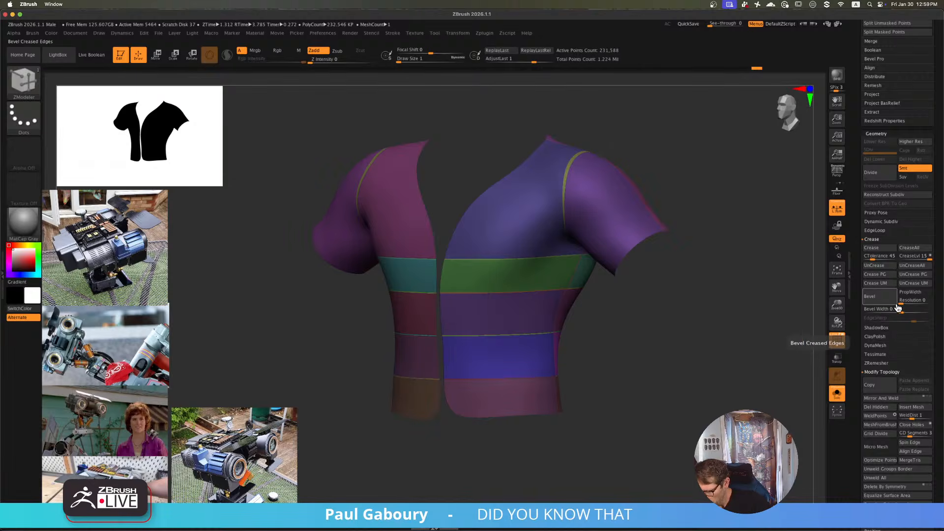
{"action": "left_click", "coordinate": [885, 222]}
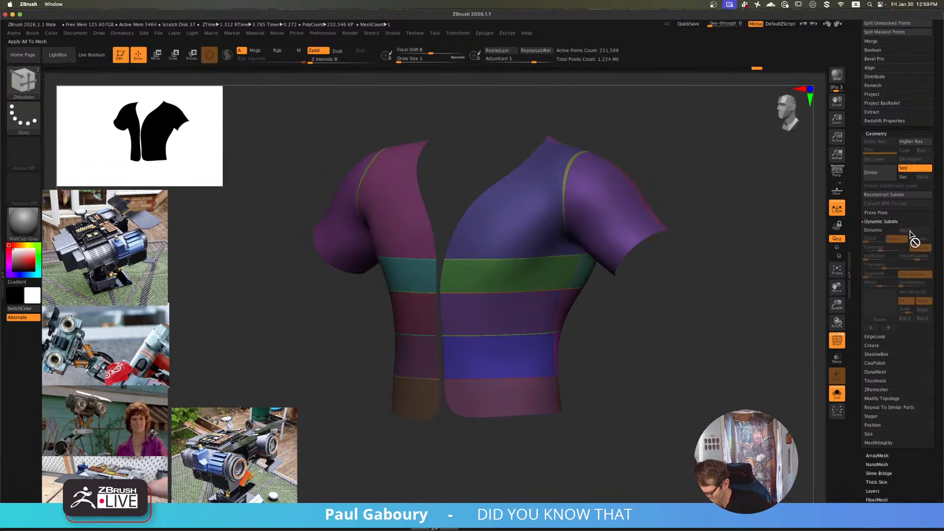
{"action": "left_click", "coordinate": [883, 231]}
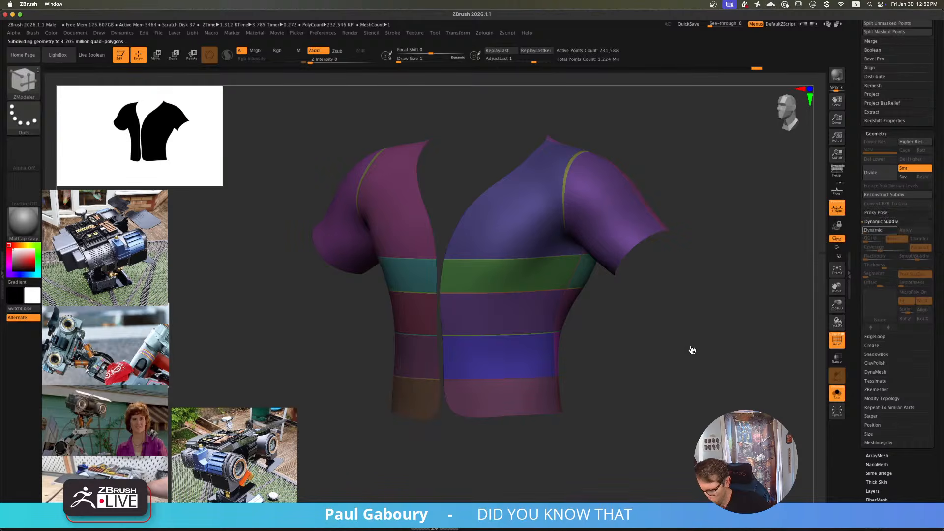
- Set the dynamic subdivision thickness of the jacket shell to 0.002
{"action": "left_click_drag", "start_coordinate": [691, 347], "coordinate": [698, 341]}
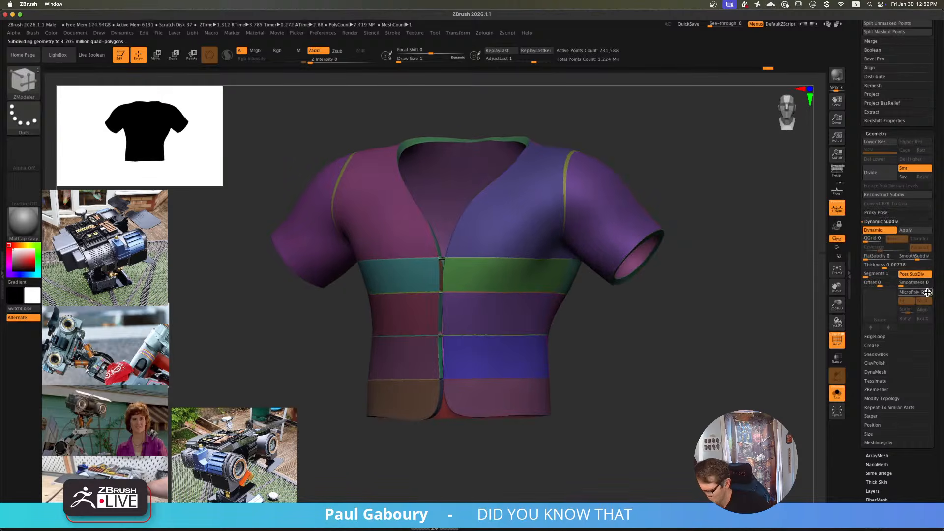
{"action": "left_click", "coordinate": [891, 265]}
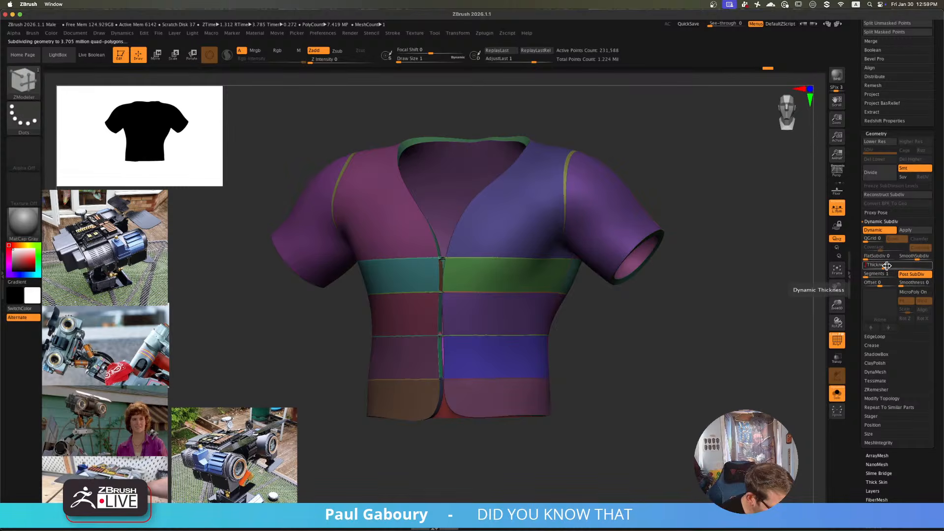
{"action": "type", "text": ".003"}
{"action": "key", "text": "Return"}
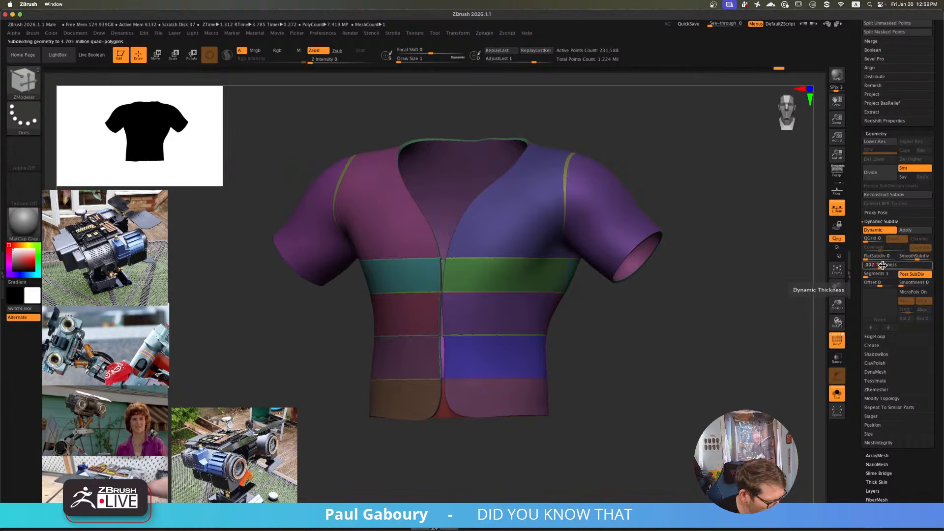
{"action": "right_click_drag", "start_coordinate": [536, 338], "coordinate": [506, 338], "text": "alt"}
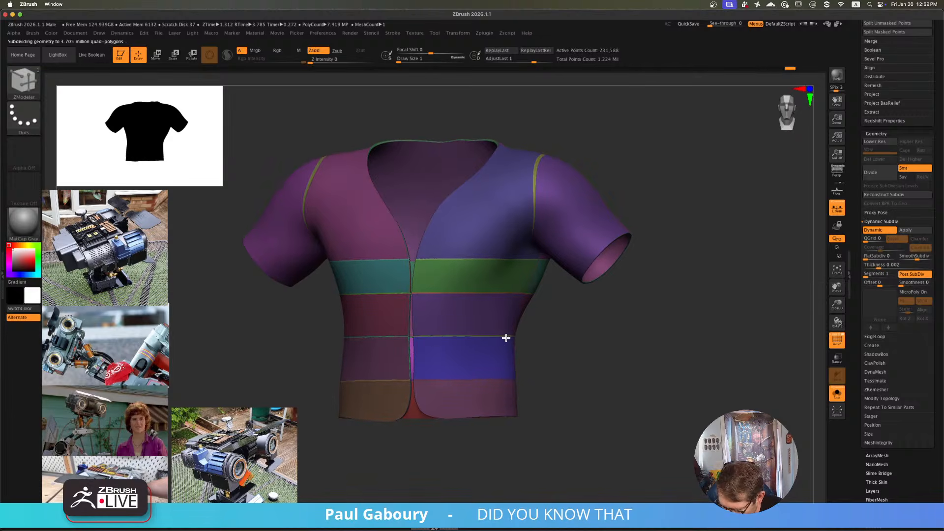
- Set the jacket's SmoothSubdiv to 0 and apply the dynamic subdivision as real geometry
{"action": "left_click", "coordinate": [900, 257]}
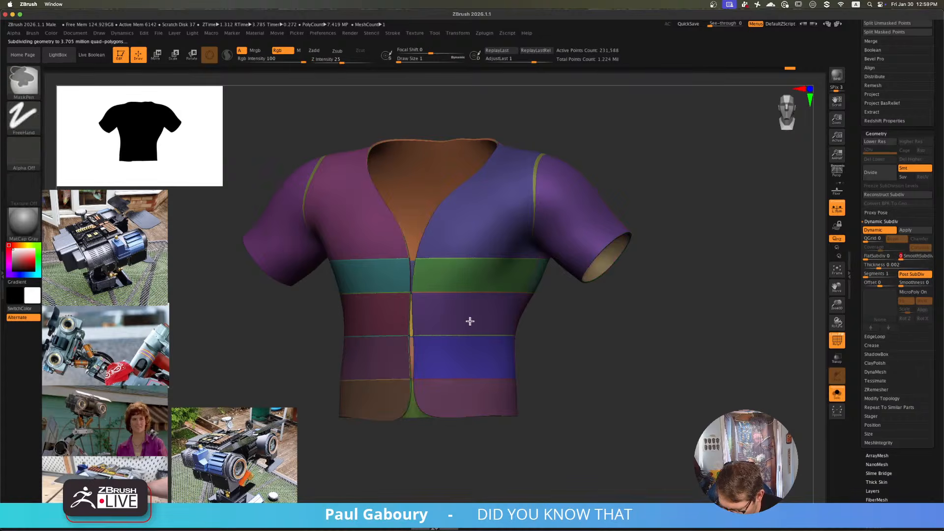
{"action": "right_click_drag", "start_coordinate": [470, 320], "coordinate": [503, 316], "text": "ctrl"}
{"action": "key", "text": "f"}
{"action": "key", "text": "b"}
{"action": "key", "text": "z"}
{"action": "key", "text": "m"}
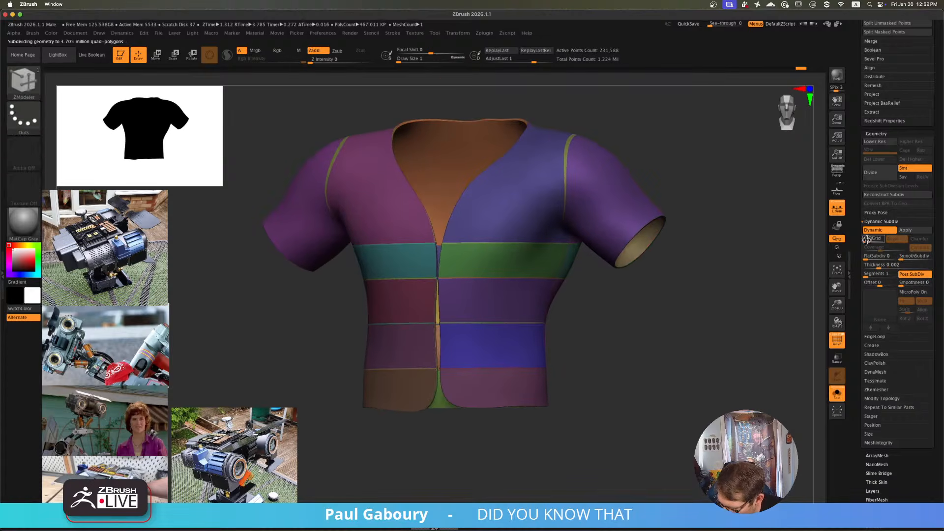
{"action": "left_click", "coordinate": [912, 230]}
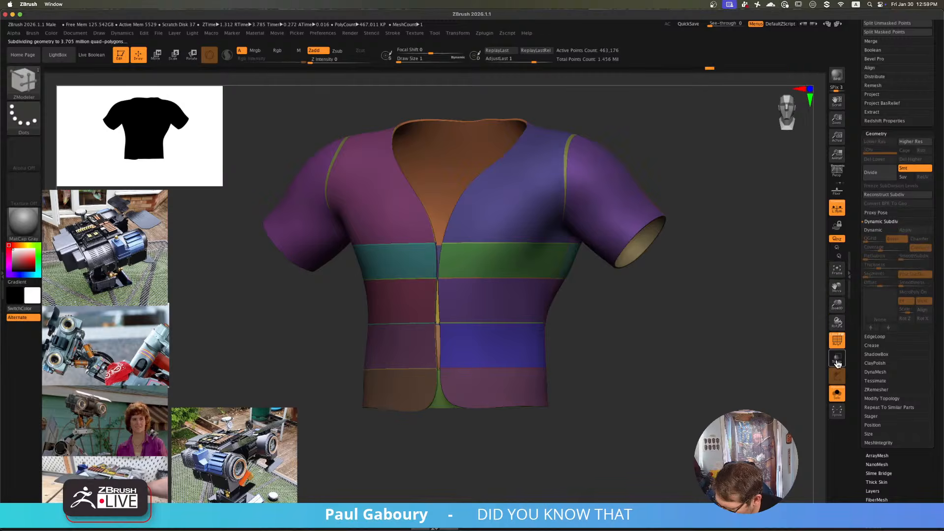
- Show the wireframe and hide the outer polygroups of the jacket's horizontal front panels on both sides
{"action": "left_click", "coordinate": [836, 336]}
{"action": "right_click_drag", "start_coordinate": [473, 373], "coordinate": [512, 307], "text": "ctrl"}
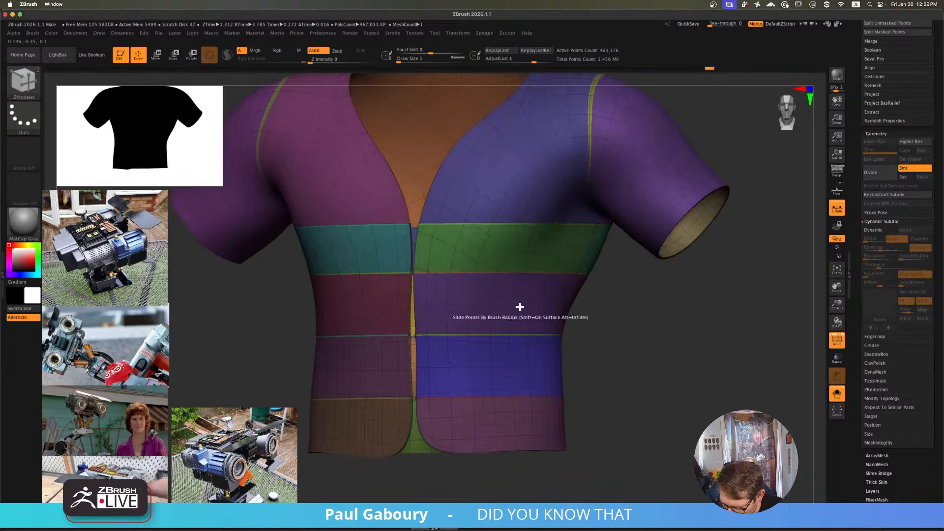
{"action": "right_click_drag", "start_coordinate": [525, 264], "coordinate": [519, 281], "text": "alt"}
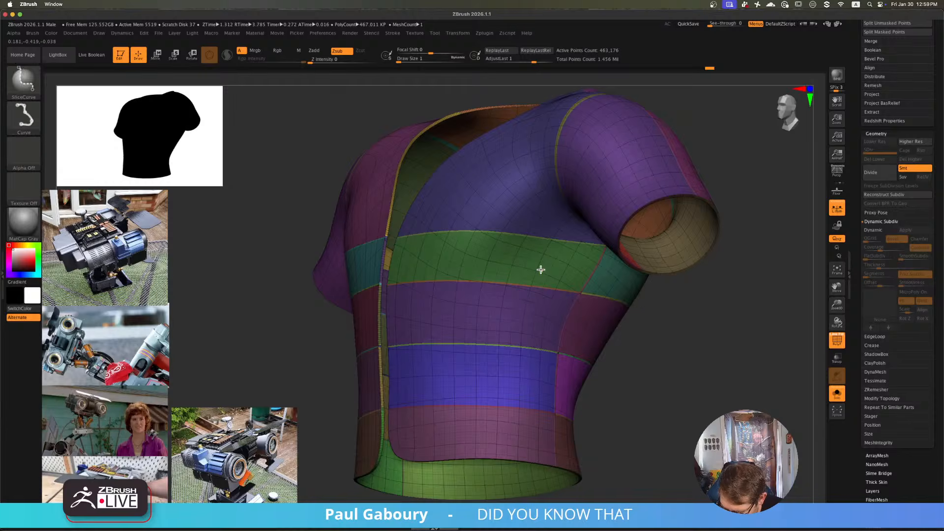
{"action": "left_click", "coordinate": [557, 275], "text": "ctrl+shift"}
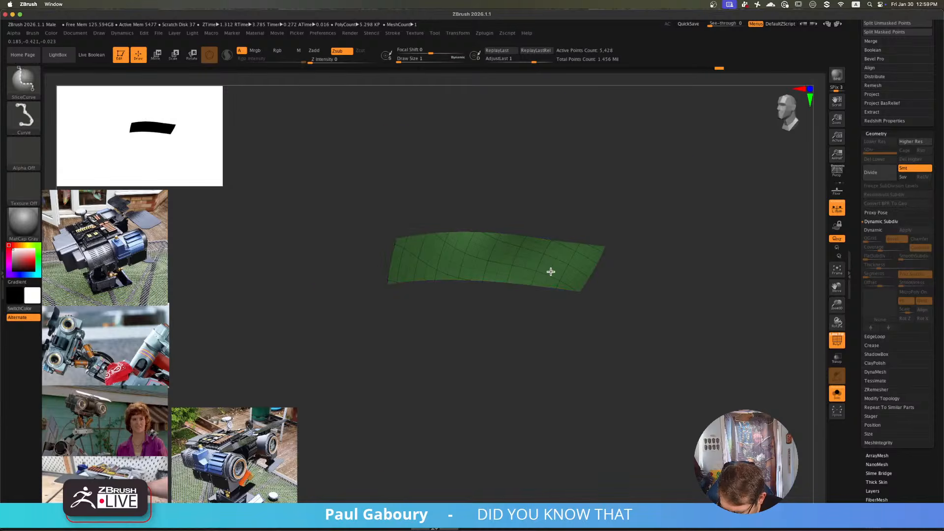
{"action": "left_click", "coordinate": [551, 272], "text": "ctrl+shift"}
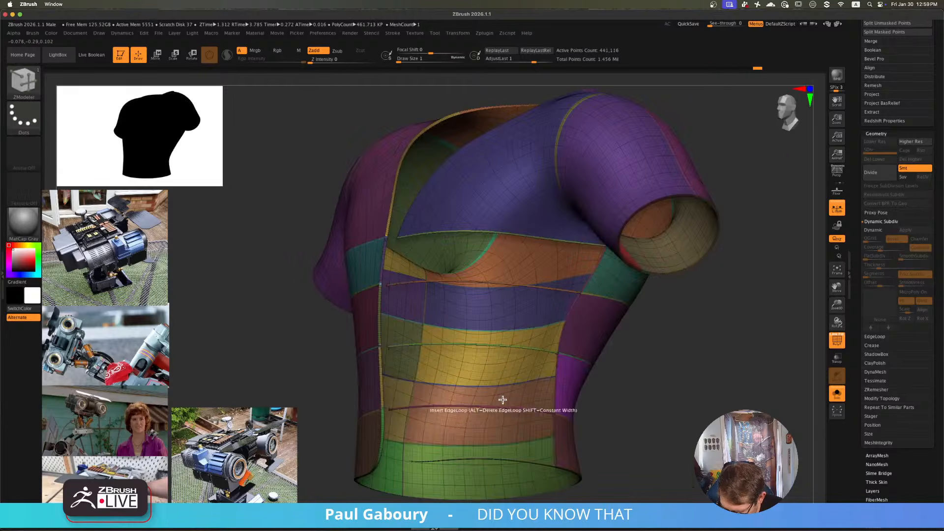
{"action": "right_click_drag", "start_coordinate": [503, 400], "coordinate": [489, 438]}
{"action": "left_click", "coordinate": [491, 452], "text": "ctrl+shift"}
{"action": "left_click", "coordinate": [496, 424], "text": "ctrl+shift"}
{"action": "left_click", "coordinate": [498, 361], "text": "ctrl+shift"}
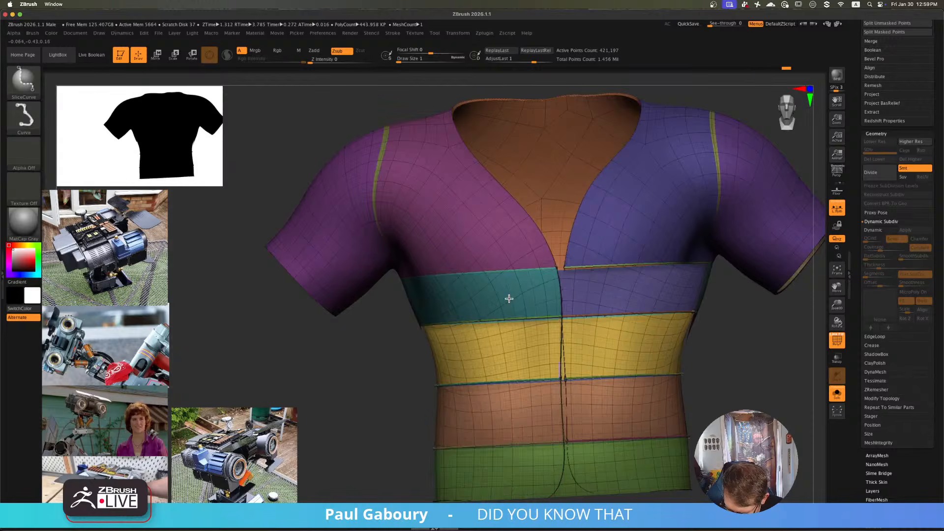
{"action": "left_click", "coordinate": [509, 299], "text": "ctrl+alt+shift"}
{"action": "right_click_drag", "start_coordinate": [586, 301], "coordinate": [526, 296], "text": "alt"}
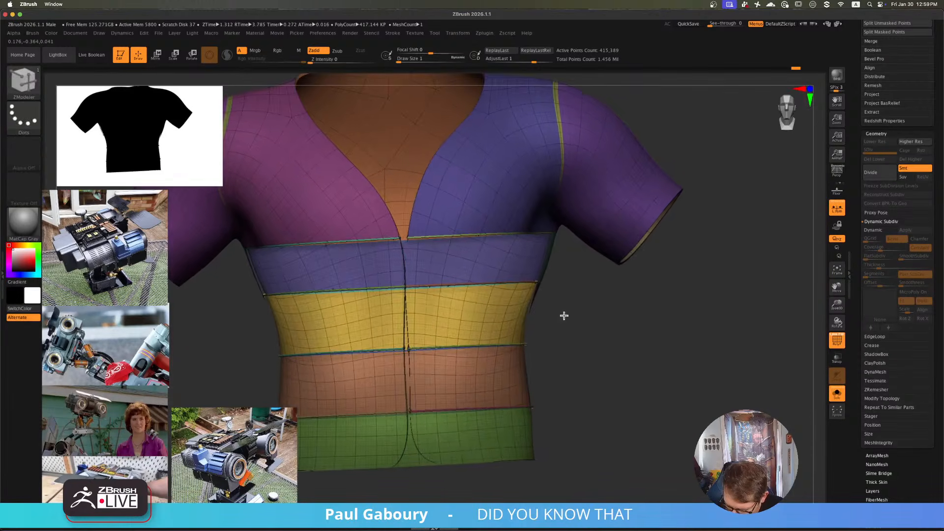
- Mask the visible jacket geometry, unhide the front panels, and invert the mask until only those panels are unmasked
{"action": "left_click", "coordinate": [571, 326], "text": "ctrl"}
{"action": "left_click", "coordinate": [571, 326], "text": "ctrl+shift"}
{"action": "left_click", "coordinate": [583, 329], "text": "ctrl"}
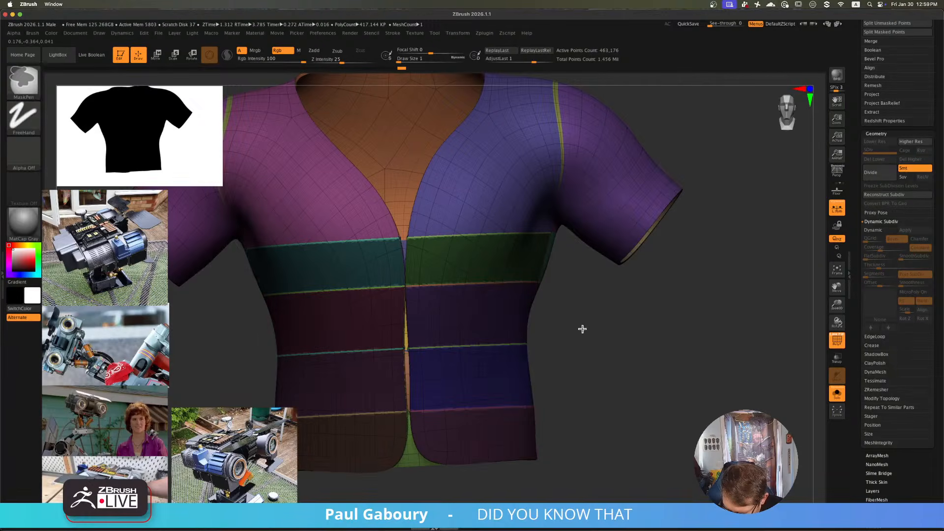
{"action": "left_click_drag", "start_coordinate": [583, 328], "coordinate": [586, 345], "text": "ctrl"}
{"action": "key", "text": "ctrl+z"}
{"action": "key", "text": "ctrl+z"}
{"action": "key", "text": "ctrl+z"}
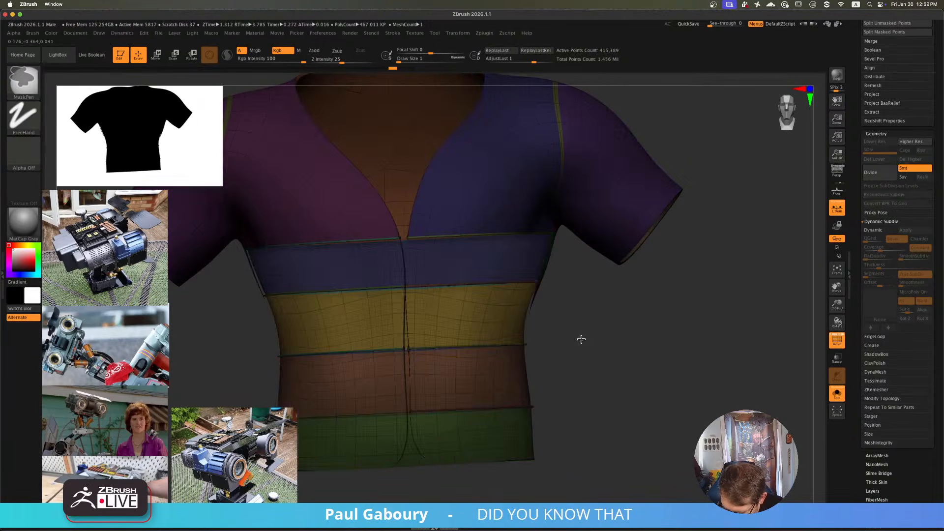
{"action": "left_click", "coordinate": [582, 339], "text": "ctrl"}
{"action": "left_click_drag", "start_coordinate": [582, 337], "coordinate": [597, 353], "text": "ctrl+shift"}
{"action": "left_click", "coordinate": [638, 335], "text": "ctrl"}
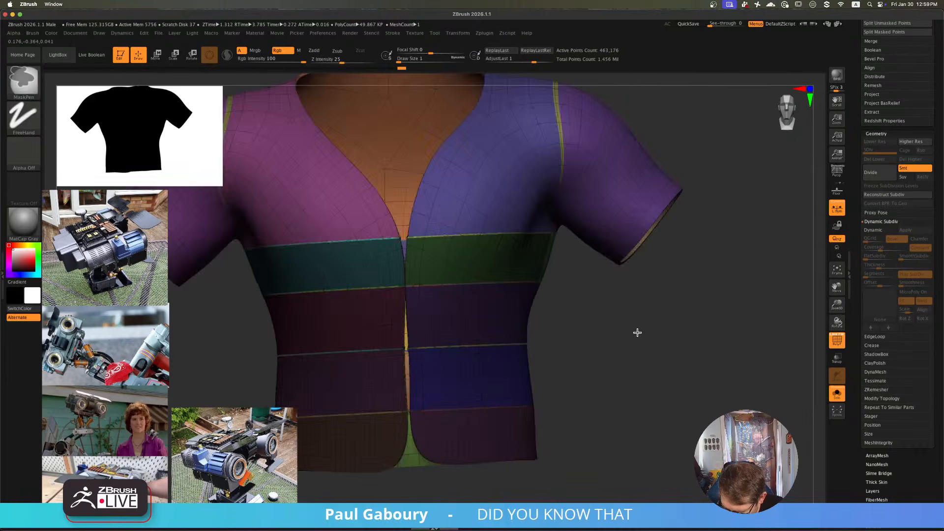
{"action": "scroll", "coordinate": [615, 324], "scroll_direction": "down", "scroll_amount": 3}
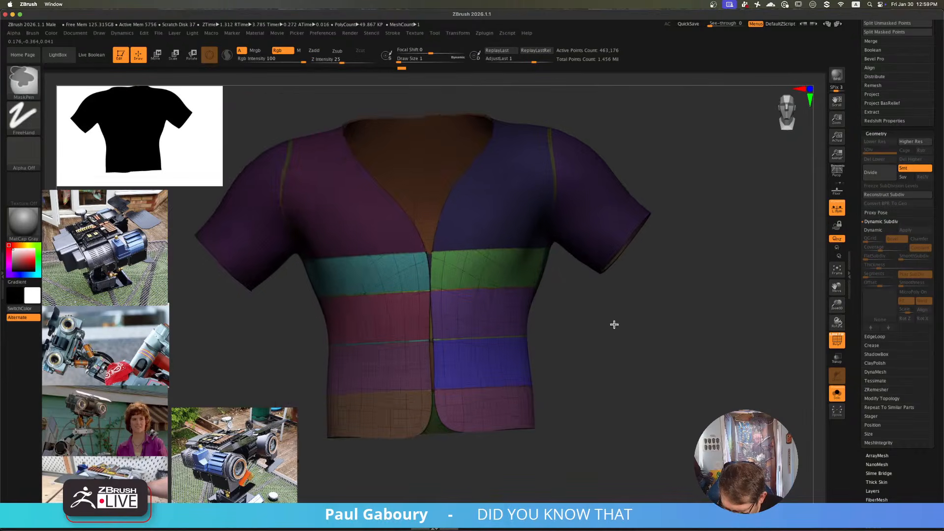
{"action": "scroll", "coordinate": [577, 314], "scroll_direction": "up", "scroll_amount": 3}
- Hide the wireframe and save the tool as the next incremental version
{"action": "key", "text": "shift+f"}
{"action": "mouse_move", "coordinate": [567, 337]}
{"action": "right_mouse_down", "text": "ctrl"}
{"action": "mouse_move", "coordinate": [523, 333]}
{"action": "mouse_move", "coordinate": [501, 358]}
{"action": "mouse_move", "coordinate": [537, 355]}
{"action": "right_mouse_up", "text": "ctrl"}
{"action": "mouse_move", "coordinate": [459, 325]}
{"action": "right_mouse_down", "text": "ctrl"}
{"action": "mouse_move", "coordinate": [539, 381]}
{"action": "mouse_move", "coordinate": [505, 377]}
{"action": "right_mouse_up", "text": "ctrl"}
{"action": "mouse_move", "coordinate": [568, 346]}
{"action": "right_mouse_down"}
{"action": "mouse_move", "coordinate": [529, 347]}
{"action": "mouse_move", "coordinate": [544, 341]}
{"action": "mouse_move", "coordinate": [457, 327]}
{"action": "mouse_move", "coordinate": [462, 314]}
{"action": "right_mouse_up"}
{"action": "scroll", "coordinate": [902, 389], "scroll_direction": "down", "scroll_amount": 6}
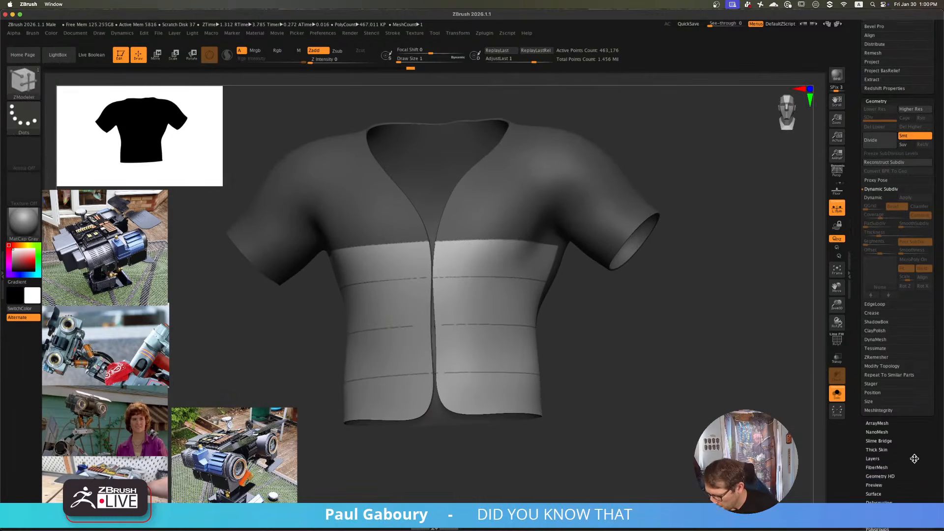
{"action": "scroll", "coordinate": [911, 429], "scroll_direction": "up", "scroll_amount": 10}
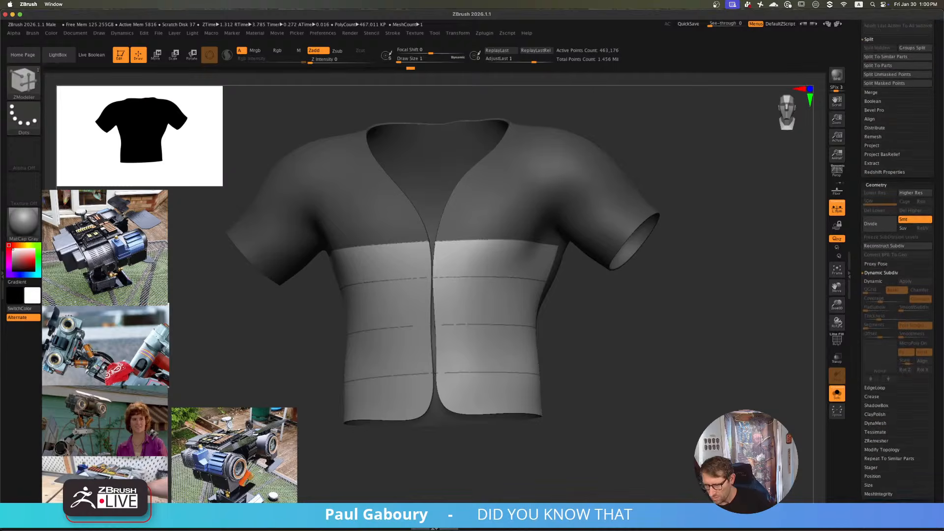
{"action": "scroll", "coordinate": [936, 141], "scroll_direction": "up", "scroll_amount": 15}
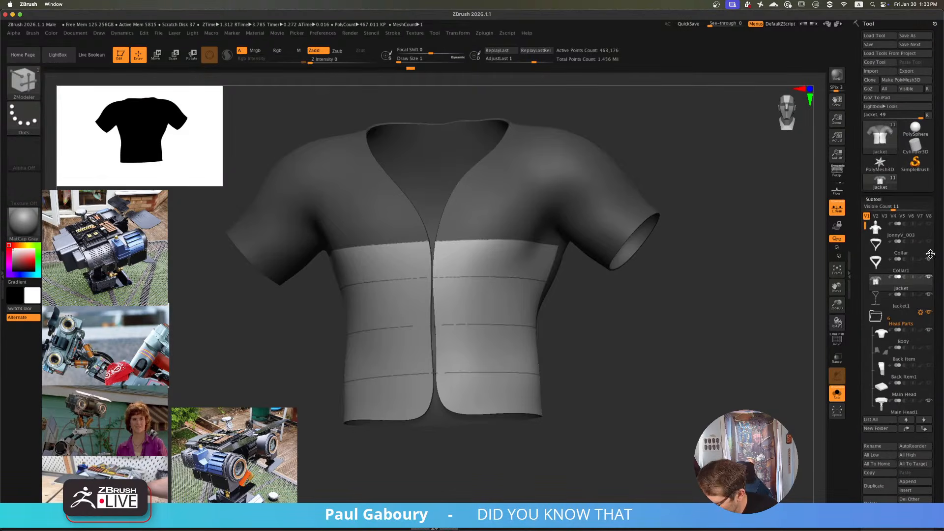
{"action": "left_click", "coordinate": [915, 45]}
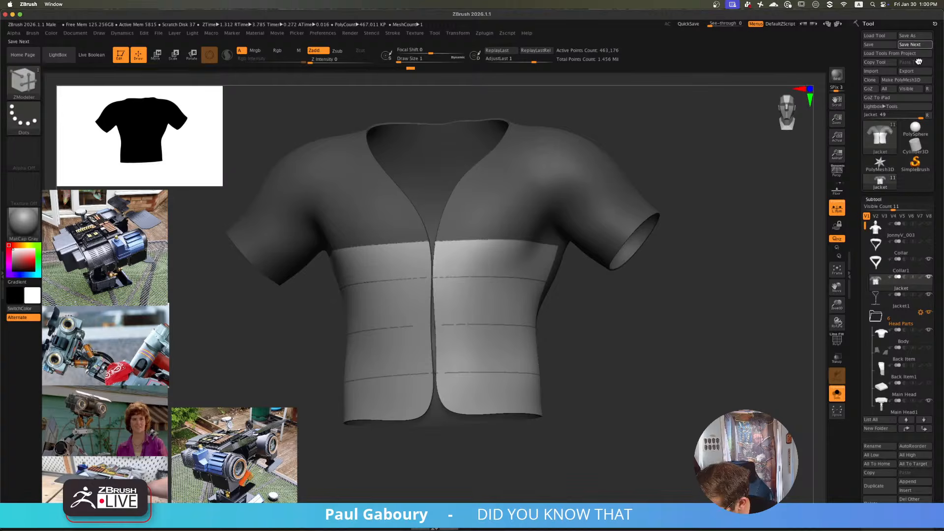
- Inflate the unmasked front panels outward with the Inflate deformation
{"action": "scroll", "coordinate": [934, 394], "scroll_direction": "down", "scroll_amount": 10}
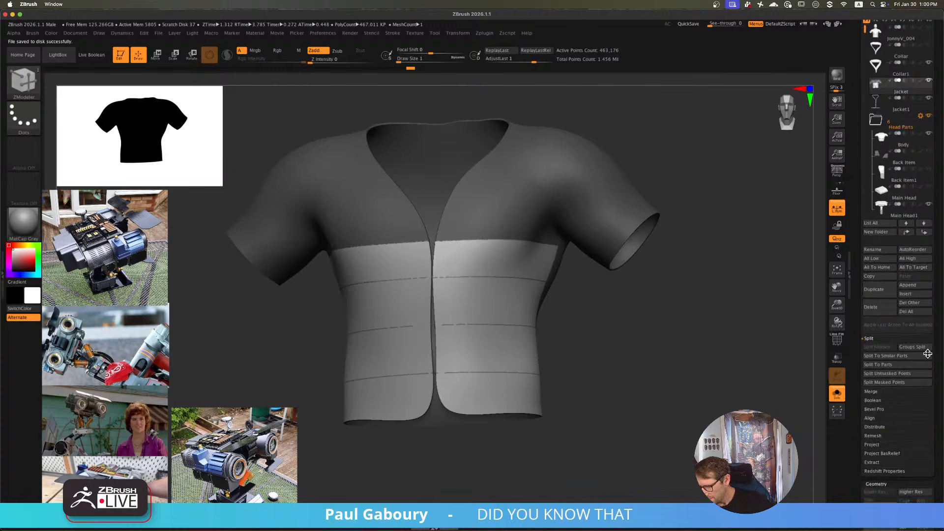
{"action": "scroll", "coordinate": [928, 313], "scroll_direction": "down", "scroll_amount": 8}
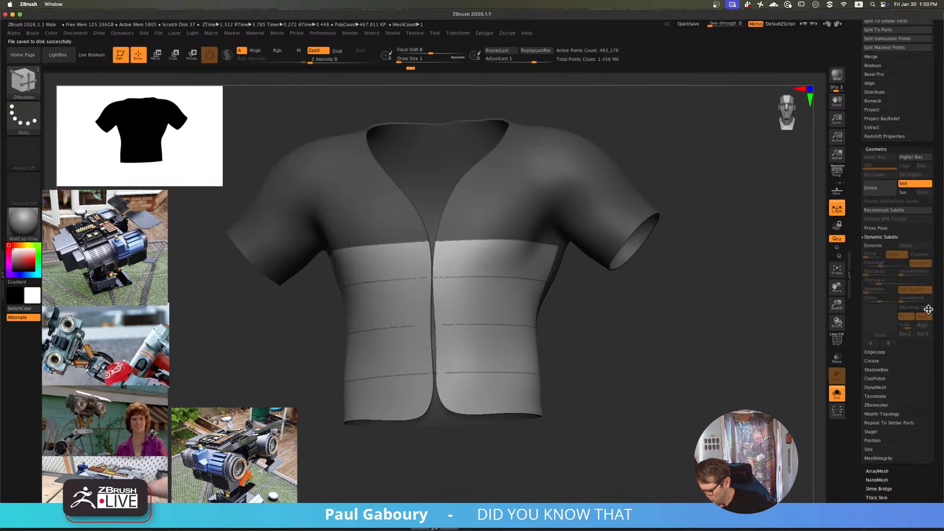
{"action": "scroll", "coordinate": [928, 297], "scroll_direction": "down", "scroll_amount": 5}
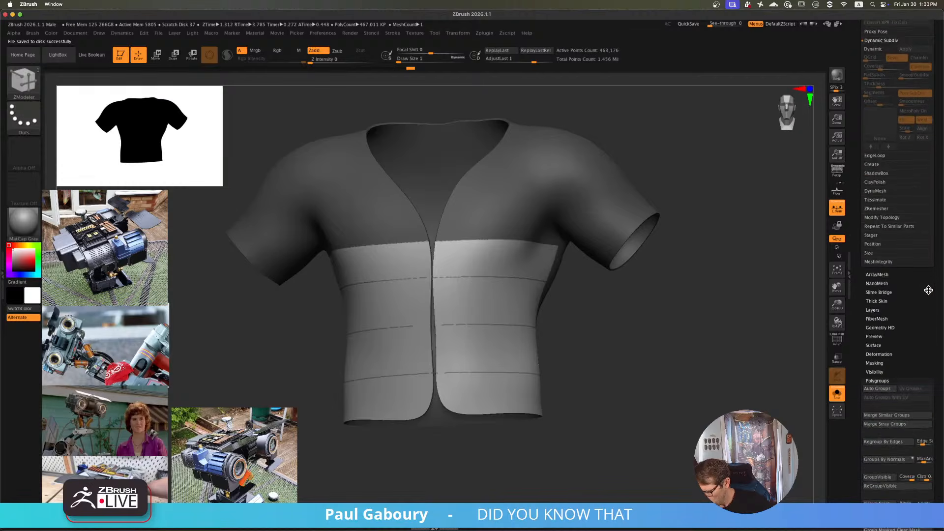
{"action": "left_click", "coordinate": [891, 329]}
{"action": "scroll", "coordinate": [890, 328], "scroll_direction": "down", "scroll_amount": 6}
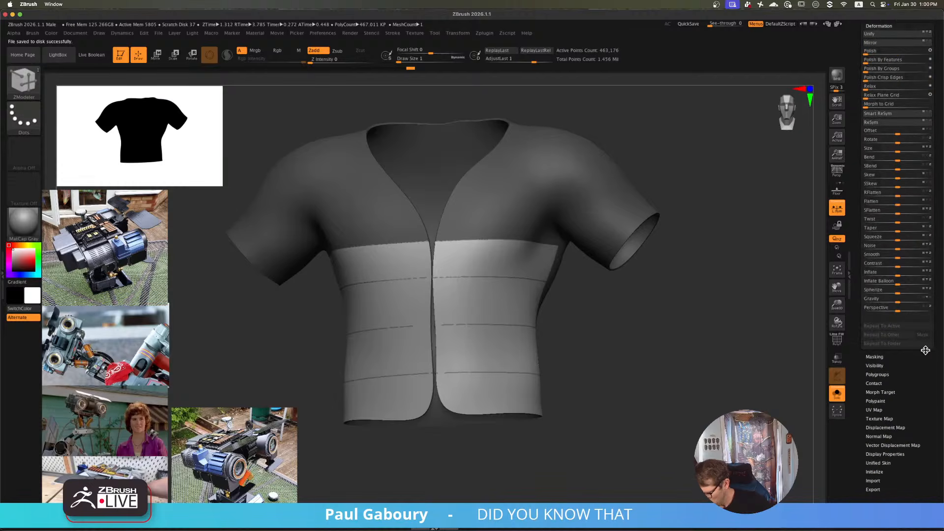
{"action": "left_click_drag", "start_coordinate": [900, 274], "coordinate": [913, 270]}
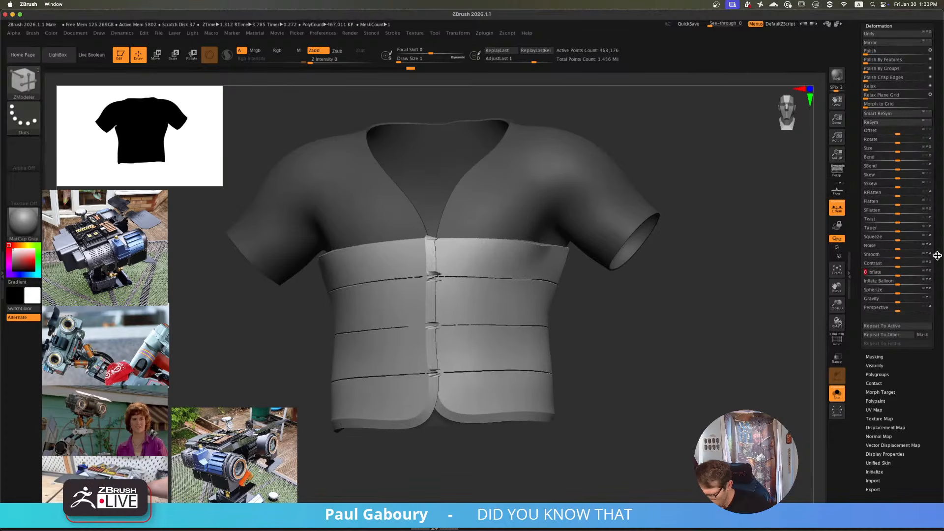
- Polish the inflated front panels with a small amount of the Polish deformation
{"action": "scroll", "coordinate": [881, 246], "scroll_direction": "up", "scroll_amount": 5}
{"action": "left_click_drag", "start_coordinate": [872, 237], "coordinate": [878, 238]}
{"action": "mouse_move", "coordinate": [606, 364]}
{"action": "left_mouse_down"}
{"action": "mouse_move", "coordinate": [633, 356]}
{"action": "mouse_move", "coordinate": [625, 363]}
{"action": "mouse_move", "coordinate": [615, 354]}
{"action": "mouse_move", "coordinate": [605, 371]}
{"action": "mouse_move", "coordinate": [613, 368]}
{"action": "left_mouse_up"}
{"action": "scroll", "coordinate": [611, 394], "scroll_direction": "down", "scroll_amount": 5}
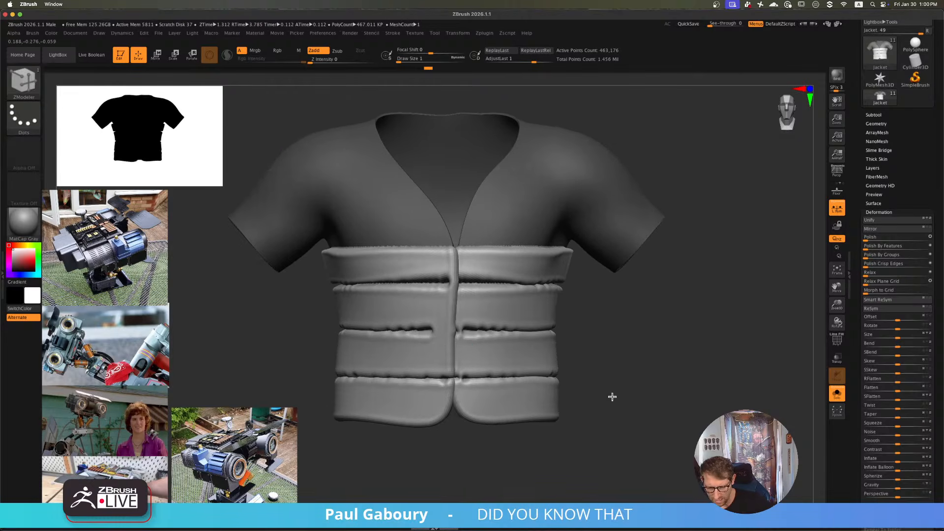
- Undo the polish, inflation, masking, applied thickness and horizontal slices, going back to the unsliced jacket
{"action": "left_click_drag", "start_coordinate": [615, 392], "coordinate": [615, 388]}
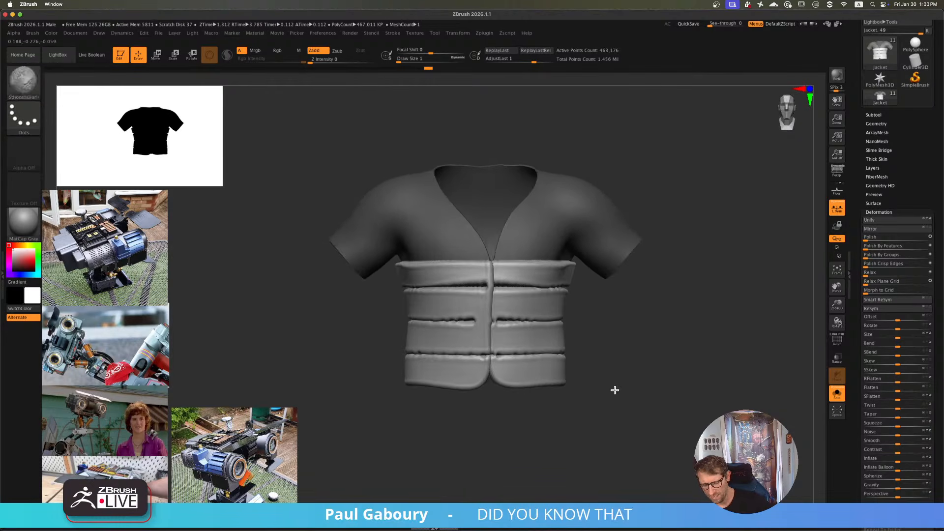
{"action": "scroll", "coordinate": [628, 388], "scroll_direction": "up", "scroll_amount": 3}
{"action": "key", "text": "ctrl+z"}
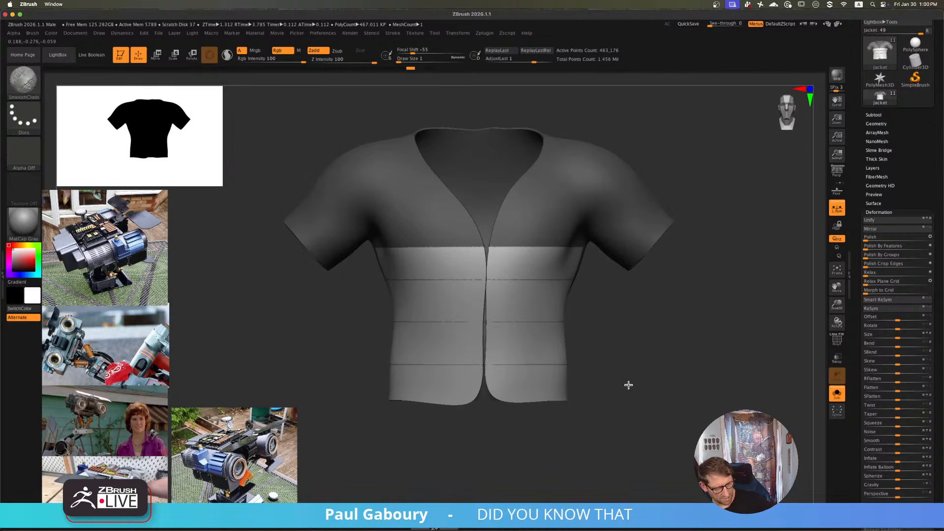
{"action": "key", "text": "shift+f"}
{"action": "key", "text": "ctrl+z"}
{"action": "key", "text": "ctrl+z"}
{"action": "key", "text": "ctrl+z"}
{"action": "key", "text": "ctrl+z"}
{"action": "key", "text": "ctrl+z"}
{"action": "key", "text": "ctrl+z"}
{"action": "key", "text": "ctrl+z"}
{"action": "key", "text": "ctrl+z"}
{"action": "key", "text": "ctrl+z"}
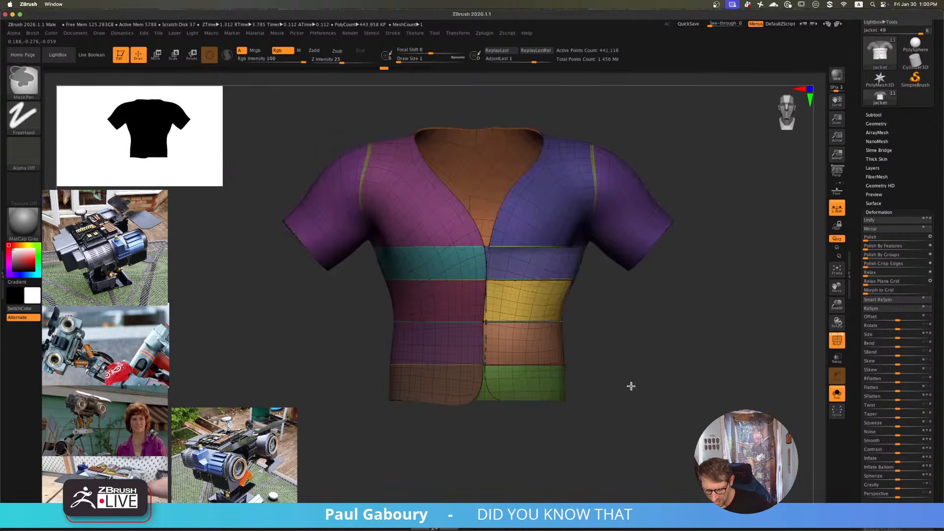
{"action": "key", "text": "ctrl+z"}
{"action": "key", "text": "ctrl+z"}
{"action": "key", "text": "ctrl+z"}
{"action": "key", "text": "ctrl+z"}
{"action": "key", "text": "ctrl+z"}
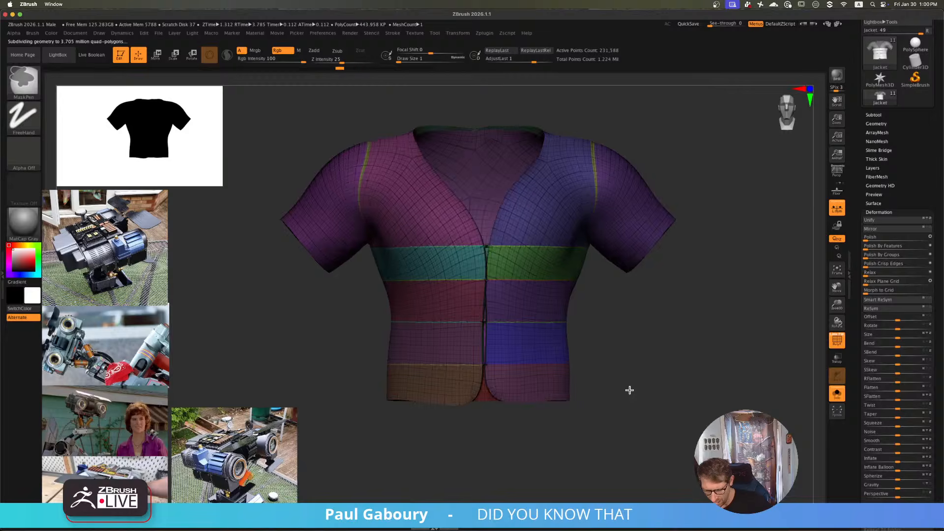
{"action": "key", "text": "ctrl+z"}
{"action": "key", "text": "ctrl+z"}
{"action": "key", "text": "ctrl+z"}
{"action": "key", "text": "ctrl+z"}
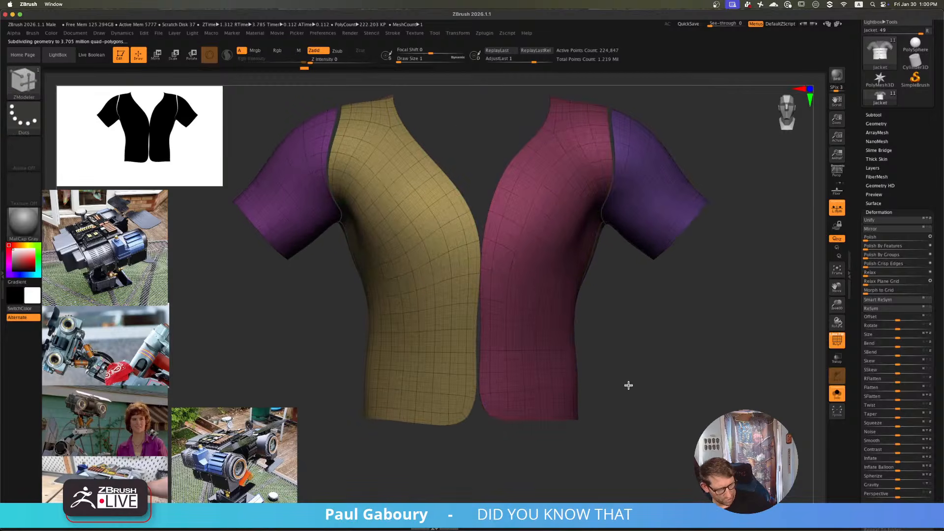
- Try a horizontal slice across the jacket's lower torso with the SliceCurve brush at Draw Size 8
{"action": "key", "text": "b"}
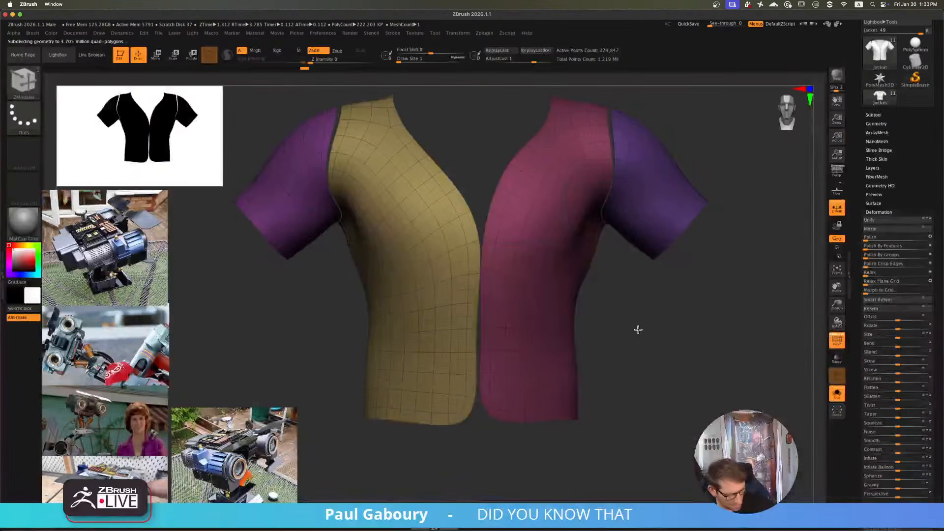
{"action": "key", "text": "s"}
{"action": "key", "text": "s"}
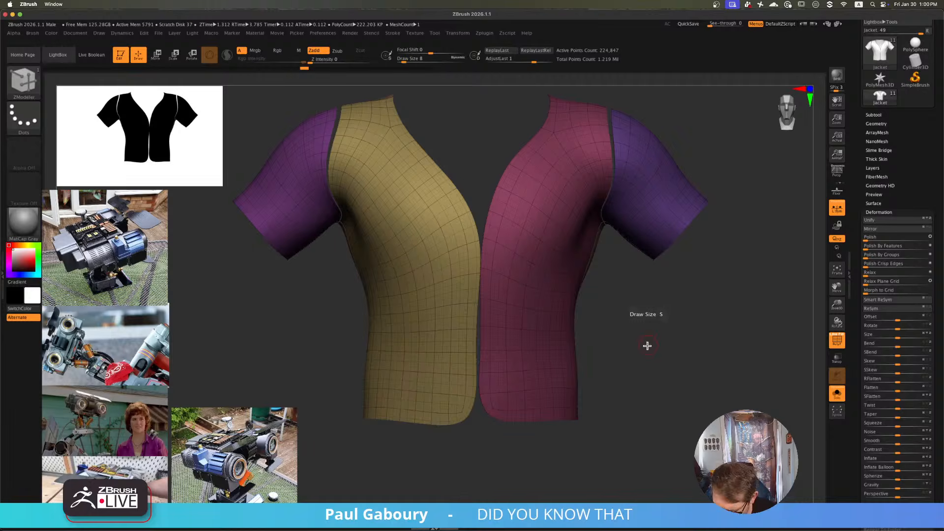
{"action": "left_click_drag", "start_coordinate": [308, 347], "coordinate": [699, 355], "text": "ctrl+shift"}
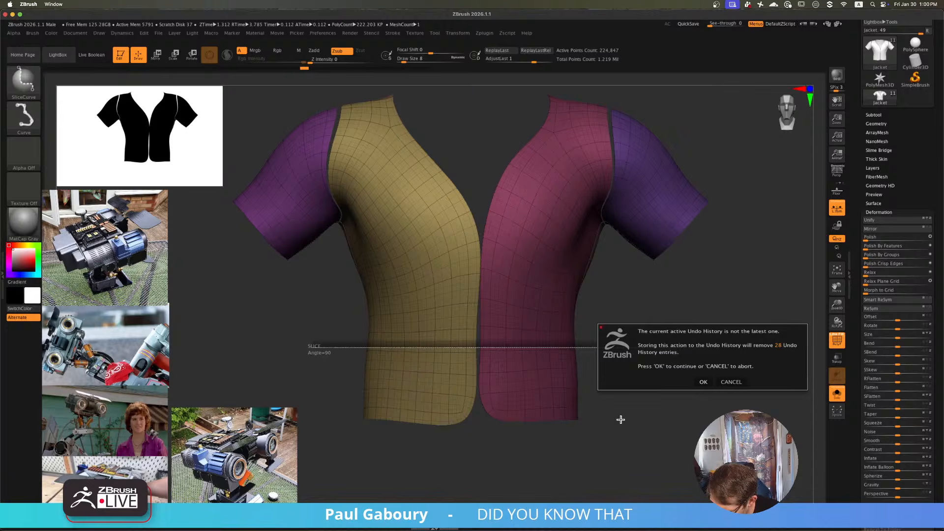
{"action": "left_click", "coordinate": [703, 382]}
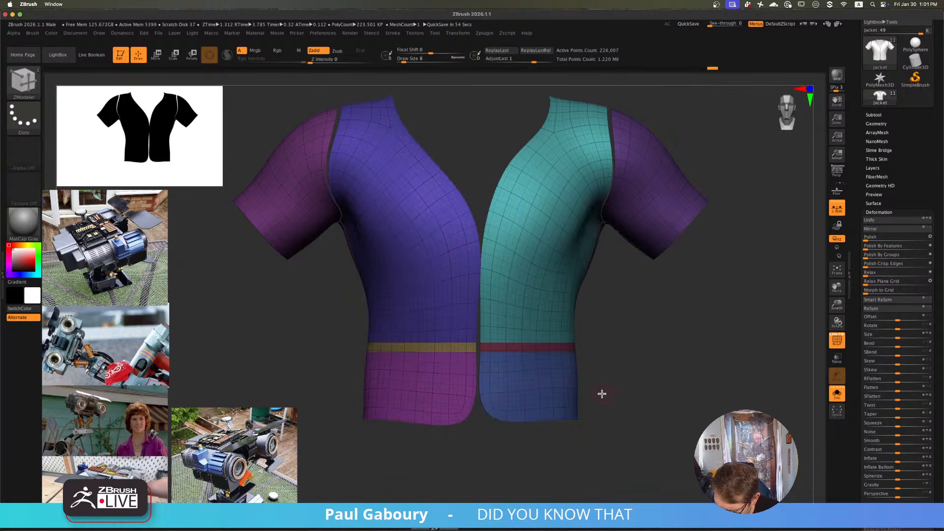
{"action": "right_click_drag", "start_coordinate": [507, 400], "coordinate": [501, 392], "text": "alt"}
{"action": "key", "text": "ctrl+z"}
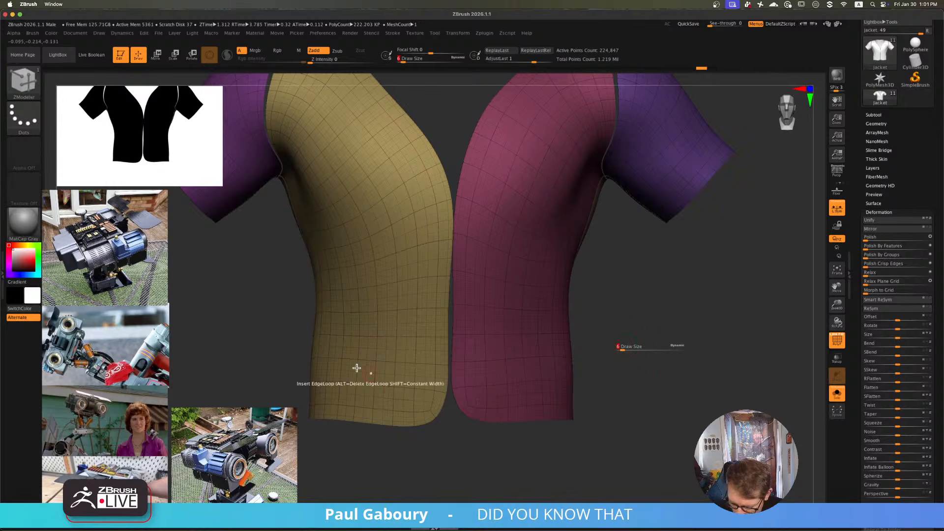
- Try narrower horizontal slices across the lower torso, one at Draw Size 6 and a higher one at Draw Size 4
{"action": "mouse_move", "coordinate": [279, 359]}
{"action": "left_mouse_down", "text": "ctrl+shift"}
{"action": "mouse_move", "coordinate": [601, 368]}
{"action": "mouse_move", "coordinate": [685, 361]}
{"action": "left_mouse_up", "text": "ctrl+shift"}
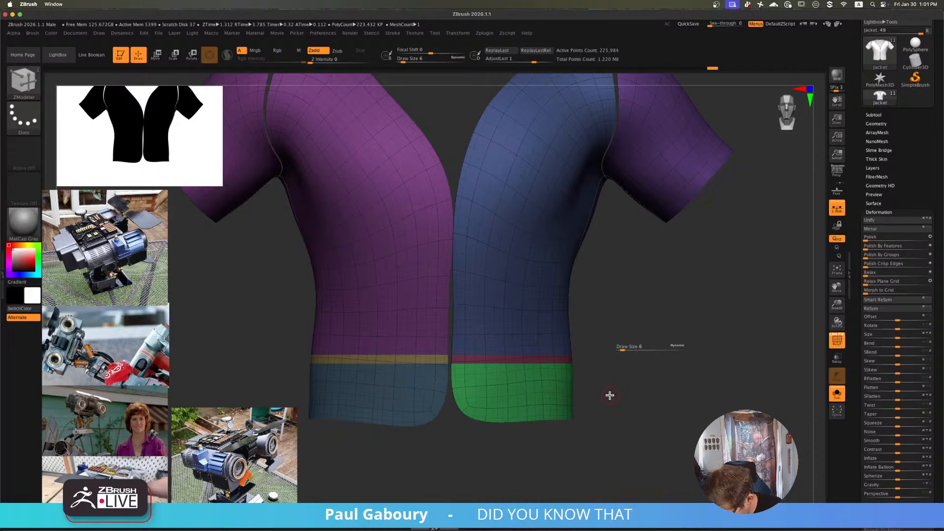
{"action": "key", "text": "ctrl+shift"}
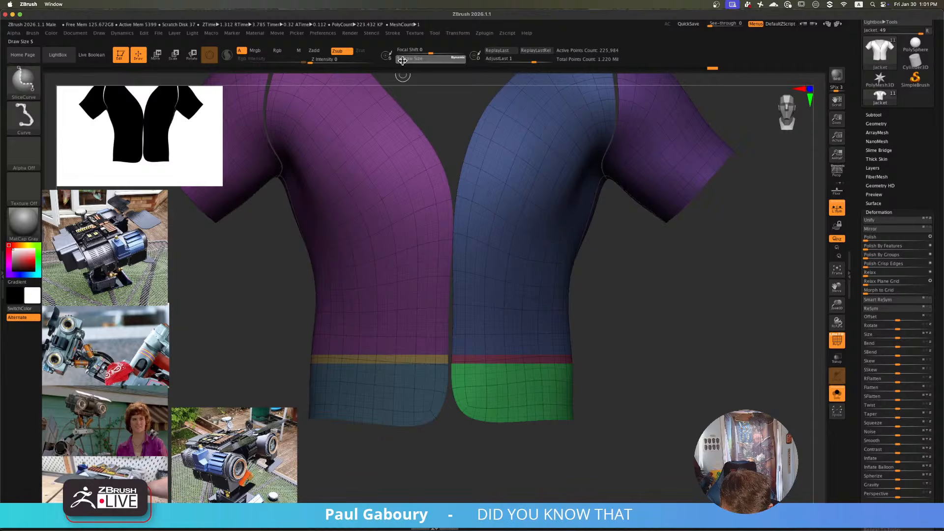
{"action": "left_click_drag", "start_coordinate": [275, 295], "coordinate": [706, 309], "text": "ctrl+shift"}
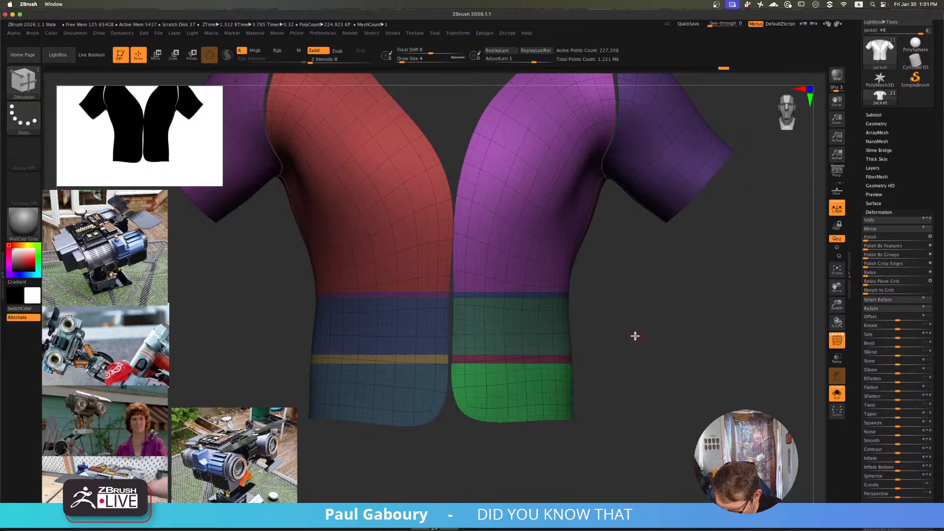
{"action": "key", "text": "ctrl"}
{"action": "key", "text": "ctrl+z"}
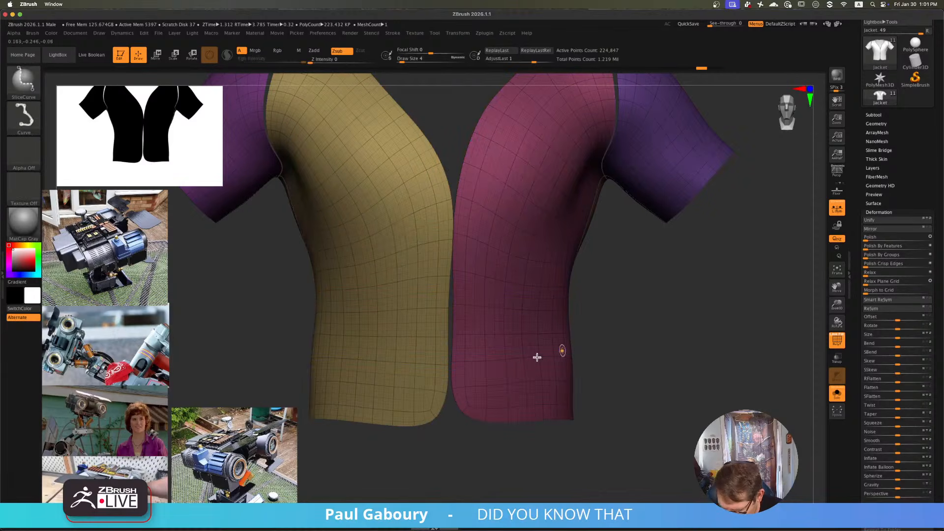
- Slice both front panels horizontally at four evenly stepped heights from the hem to below the chest, with SliceCurve at Draw Size 4
{"action": "left_click_drag", "start_coordinate": [295, 373], "coordinate": [668, 380], "text": "ctrl+shift"}
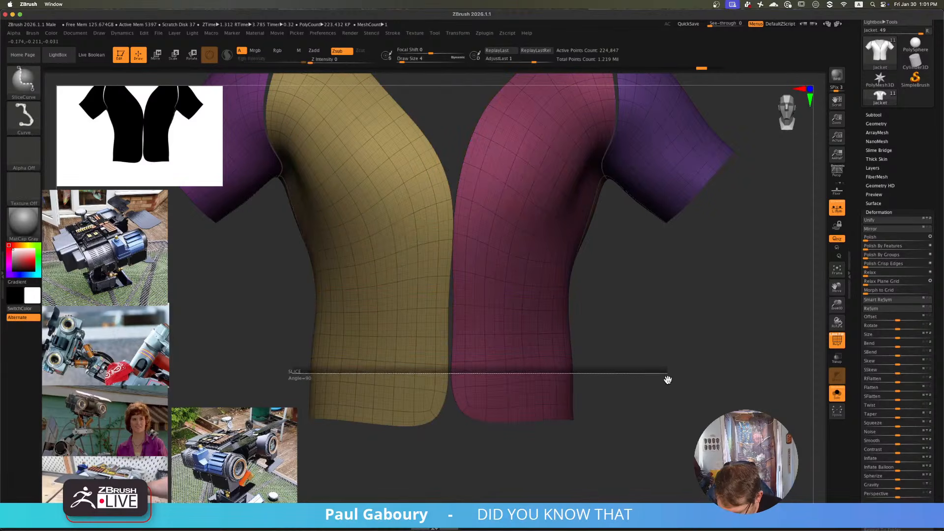
{"action": "left_click_drag", "start_coordinate": [426, 362], "coordinate": [426, 362], "text": "ctrl+shift"}
{"action": "left_click_drag", "start_coordinate": [245, 325], "coordinate": [652, 331], "text": "ctrl+shift"}
{"action": "left_click_drag", "start_coordinate": [245, 270], "coordinate": [672, 283], "text": "ctrl+shift"}
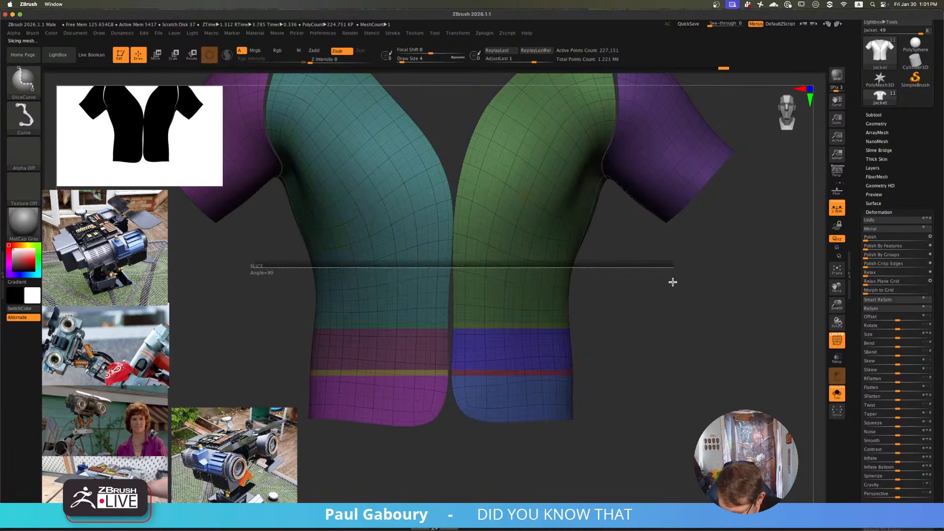
{"action": "left_click_drag", "start_coordinate": [268, 220], "coordinate": [641, 227], "text": "ctrl+shift"}
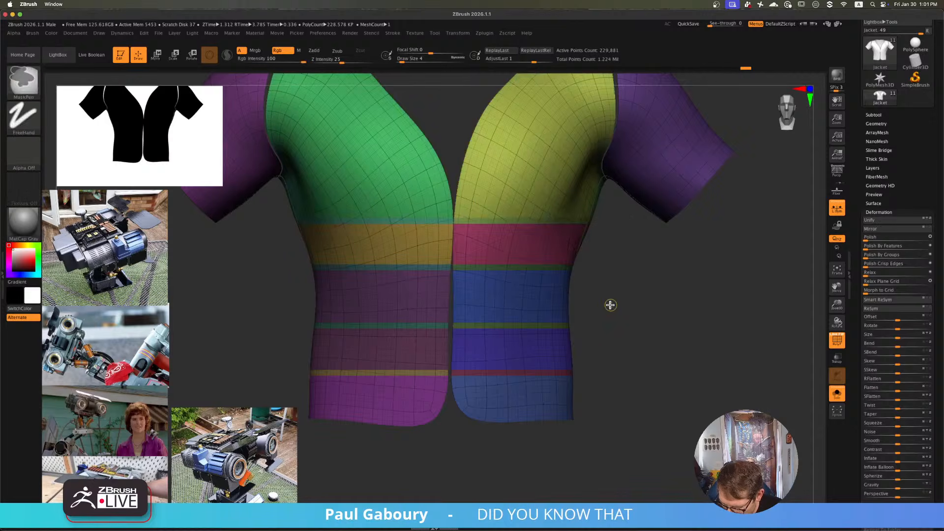
- Hide the eight wide sliced panels on both front halves, leaving the narrow gap strips and the upper jacket visible
{"action": "left_click", "coordinate": [541, 305], "text": "ctrl+alt+shift"}
{"action": "left_click", "coordinate": [515, 245], "text": "ctrl+alt+shift"}
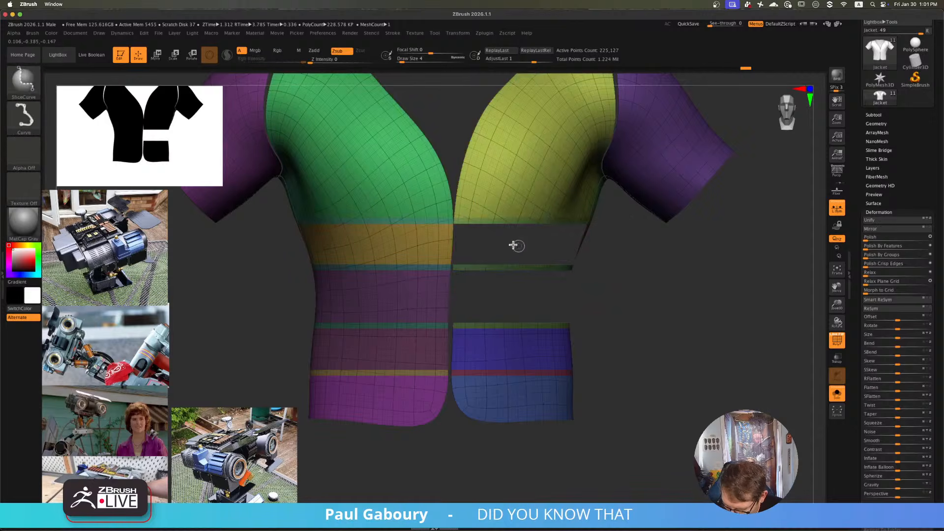
{"action": "left_click", "coordinate": [404, 246], "text": "ctrl+alt+shift"}
{"action": "left_click", "coordinate": [409, 302], "text": "ctrl+alt+shift"}
{"action": "left_click", "coordinate": [401, 352], "text": "ctrl+alt+shift"}
{"action": "left_click", "coordinate": [401, 396], "text": "ctrl+alt+shift"}
{"action": "left_click", "coordinate": [501, 394], "text": "ctrl+alt+shift"}
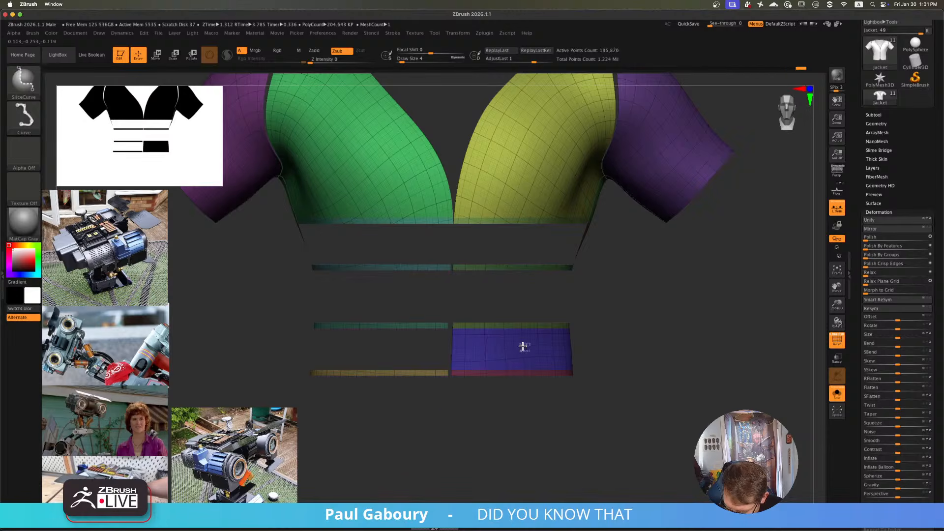
{"action": "left_click", "coordinate": [521, 344], "text": "ctrl+alt+shift"}
- Mask everything except the wide sliced panels, with the whole jacket shown and the wireframe hidden
{"action": "mouse_move", "coordinate": [645, 346]}
{"action": "left_mouse_down", "text": "ctrl+shift"}
{"action": "mouse_move", "coordinate": [666, 356]}
{"action": "mouse_move", "coordinate": [616, 356]}
{"action": "mouse_move", "coordinate": [668, 330]}
{"action": "left_mouse_up", "text": "ctrl+shift"}
{"action": "left_click", "coordinate": [666, 353], "text": "ctrl+shift"}
{"action": "left_click", "coordinate": [667, 351], "text": "ctrl"}
{"action": "key", "text": "shift+f"}
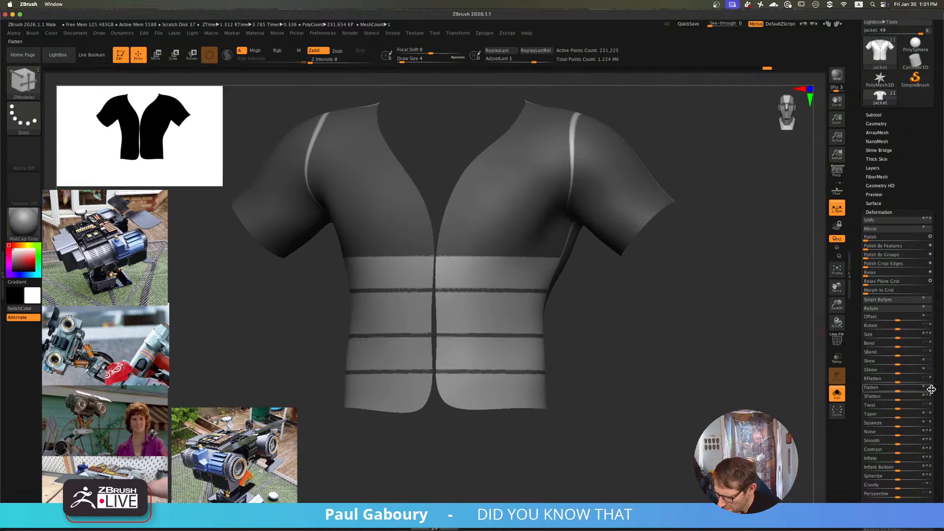
- Puff out the unmasked panels with the Inflate Balloon deformation and smooth them with a small amount of Polish
{"action": "scroll", "coordinate": [931, 390], "scroll_direction": "down", "scroll_amount": 5}
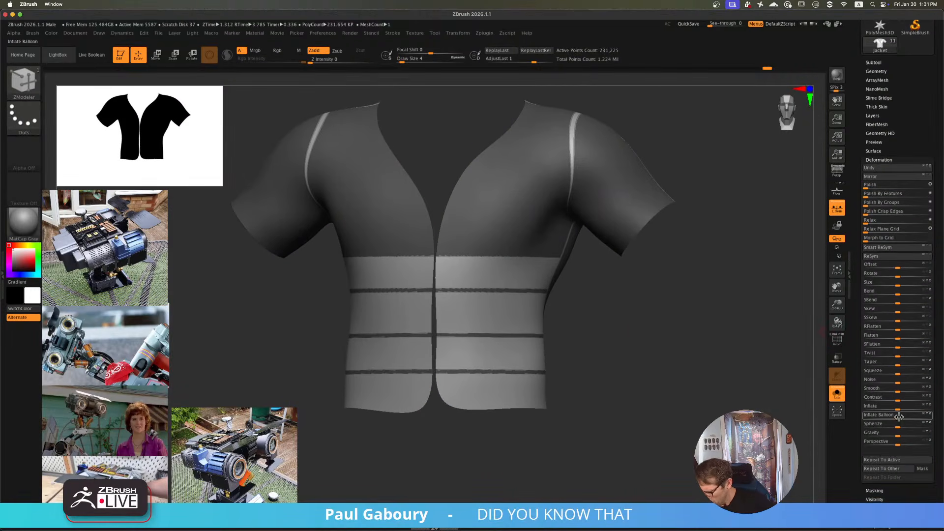
{"action": "left_click_drag", "start_coordinate": [899, 417], "coordinate": [901, 415]}
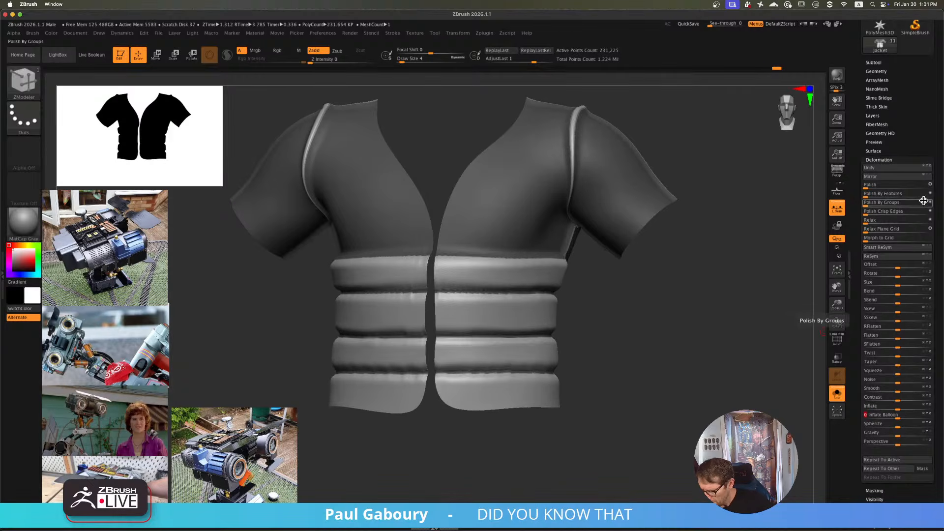
{"action": "left_click_drag", "start_coordinate": [900, 187], "coordinate": [892, 188]}
- Try nudging fabric wrinkles into the lower quilted panels of one front half with the ClothNudge brush, smoothing over the bottom panel
{"action": "mouse_move", "coordinate": [598, 322]}
{"action": "right_mouse_down", "text": "shift"}
{"action": "mouse_move", "coordinate": [550, 345]}
{"action": "mouse_move", "coordinate": [559, 352]}
{"action": "right_mouse_up", "text": "shift"}
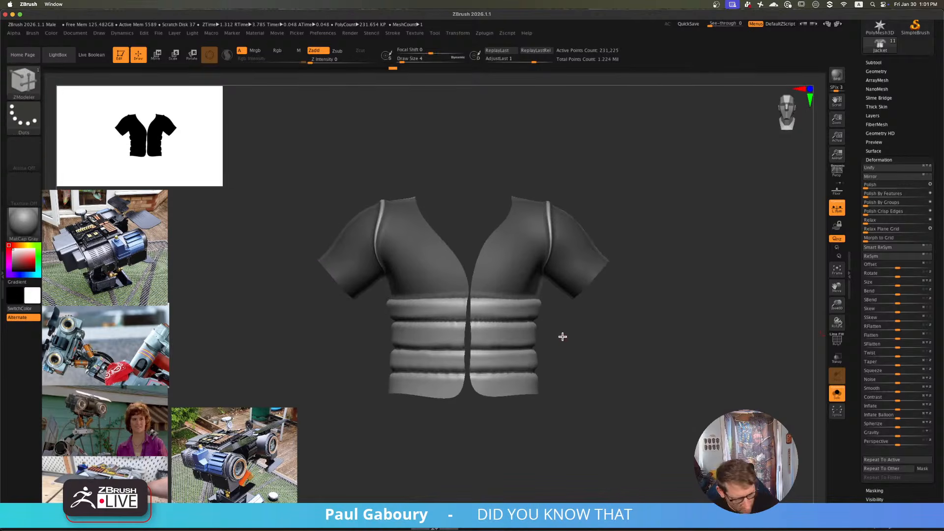
{"action": "key", "text": "b"}
{"action": "key", "text": "c"}
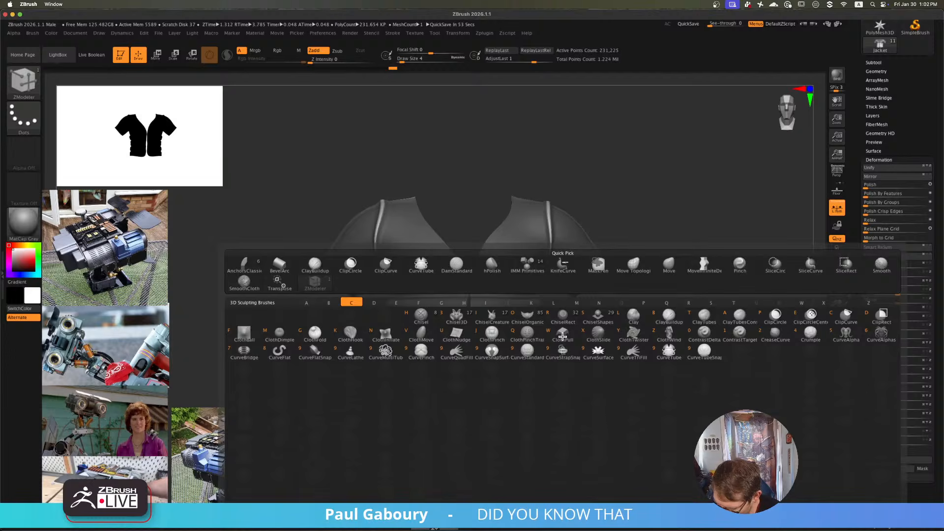
{"action": "left_click", "coordinate": [459, 340]}
{"action": "right_click_drag", "start_coordinate": [477, 422], "coordinate": [465, 396], "text": "alt"}
{"action": "right_click_drag", "start_coordinate": [465, 396], "coordinate": [492, 348], "text": "ctrl"}
{"action": "key", "text": "s"}
{"action": "mouse_move", "coordinate": [492, 348]}
{"action": "left_mouse_down"}
{"action": "mouse_move", "coordinate": [484, 361]}
{"action": "mouse_move", "coordinate": [477, 352]}
{"action": "mouse_move", "coordinate": [488, 355]}
{"action": "mouse_move", "coordinate": [487, 374]}
{"action": "mouse_move", "coordinate": [507, 339]}
{"action": "mouse_move", "coordinate": [492, 315]}
{"action": "mouse_move", "coordinate": [499, 343]}
{"action": "mouse_move", "coordinate": [474, 338]}
{"action": "mouse_move", "coordinate": [561, 337]}
{"action": "left_mouse_up"}
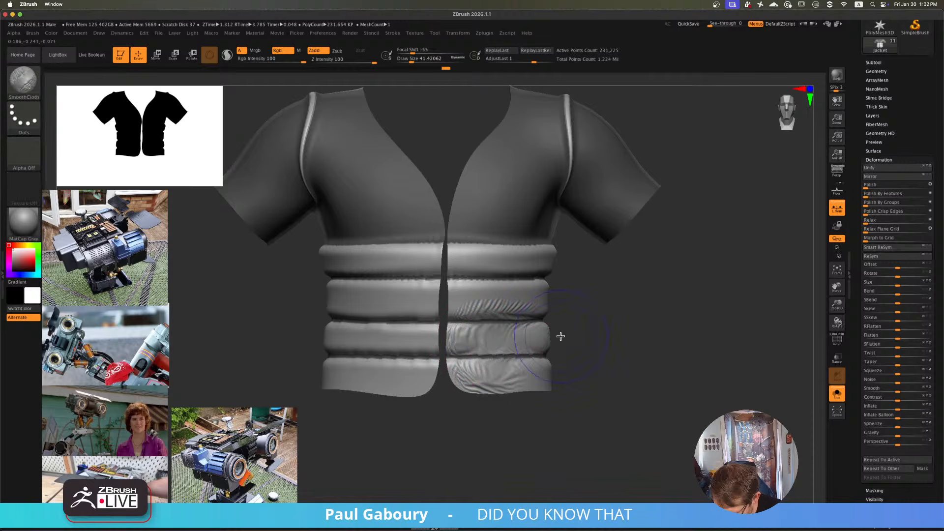
{"action": "mouse_move", "coordinate": [487, 377]}
{"action": "left_mouse_down"}
{"action": "mouse_move", "coordinate": [476, 378]}
{"action": "mouse_move", "coordinate": [486, 380]}
{"action": "left_mouse_up"}
{"action": "mouse_move", "coordinate": [546, 389]}
{"action": "right_mouse_down", "text": "ctrl"}
{"action": "mouse_move", "coordinate": [563, 329]}
{"action": "mouse_move", "coordinate": [522, 339]}
{"action": "right_mouse_up", "text": "ctrl"}
{"action": "key", "text": "ctrl"}
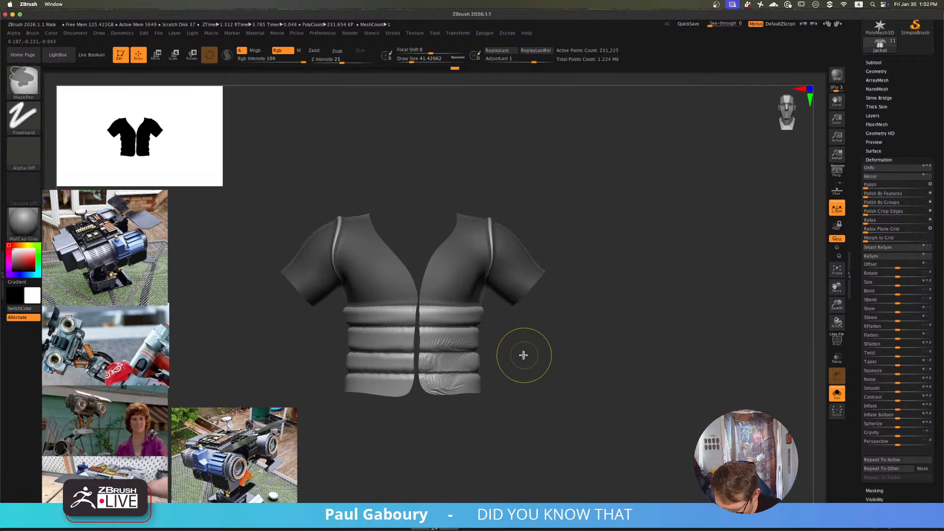
- Undo the cloth brush strokes on the quilted panels
{"action": "key", "text": "ctrl+z"}
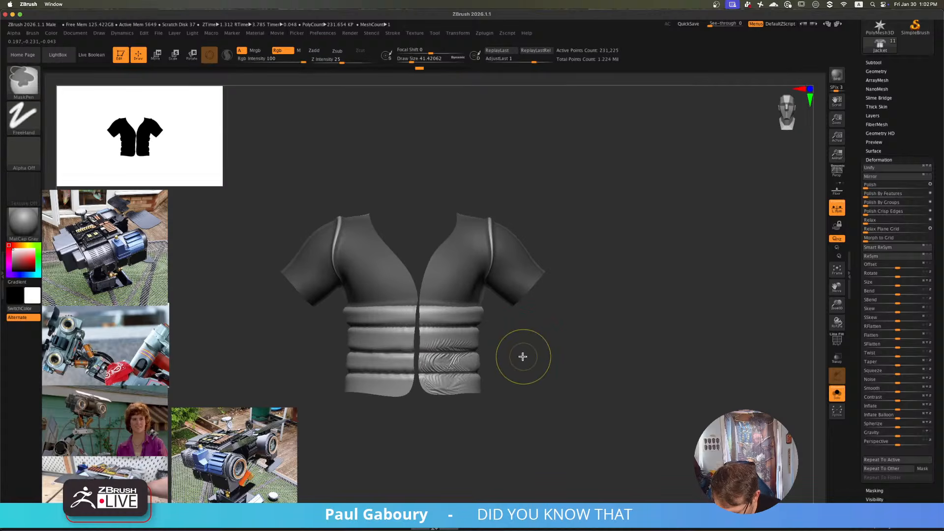
{"action": "key", "text": "ctrl+z"}
{"action": "key", "text": "ctrl+z"}
{"action": "key", "text": "ctrl+z"}
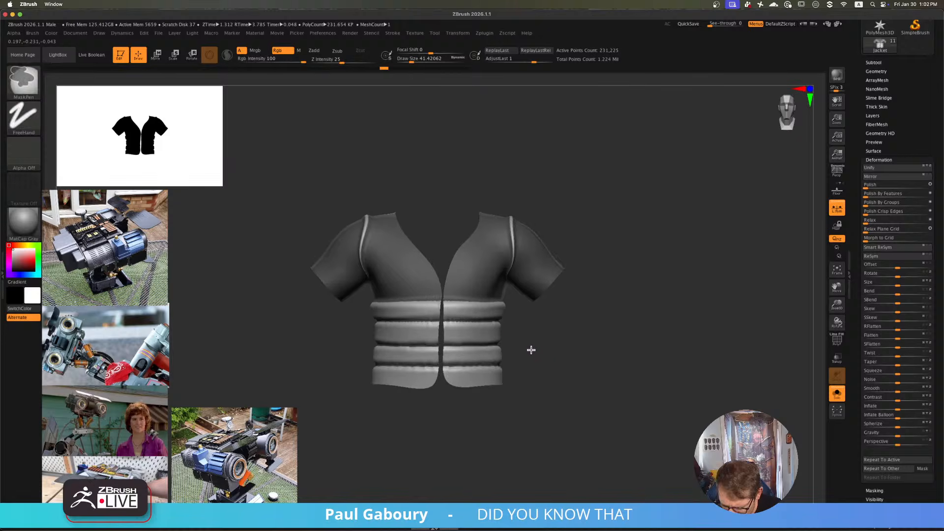
{"action": "right_click_drag", "start_coordinate": [531, 350], "coordinate": [517, 376], "text": "ctrl"}
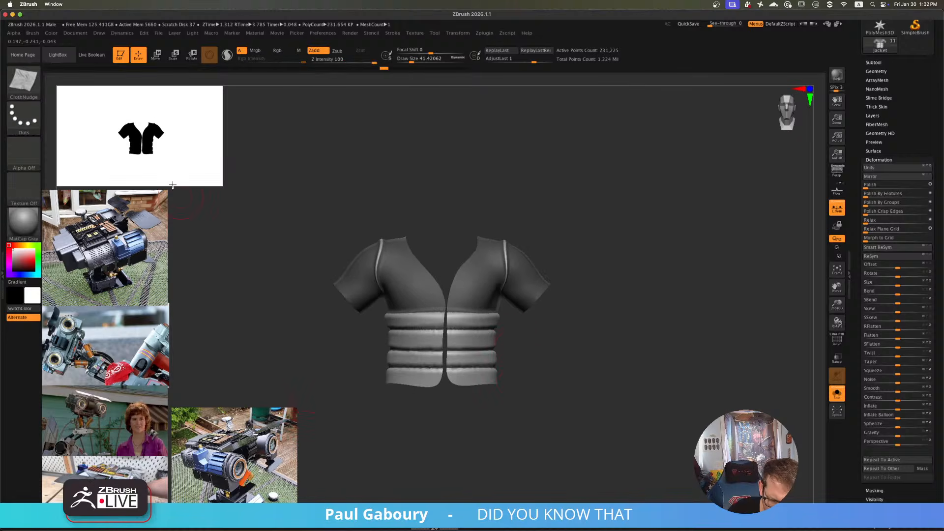
- Activate the collision volume for cloth dynamics, enable Expand and set Gravity Strength to 0
{"action": "left_click", "coordinate": [129, 34]}
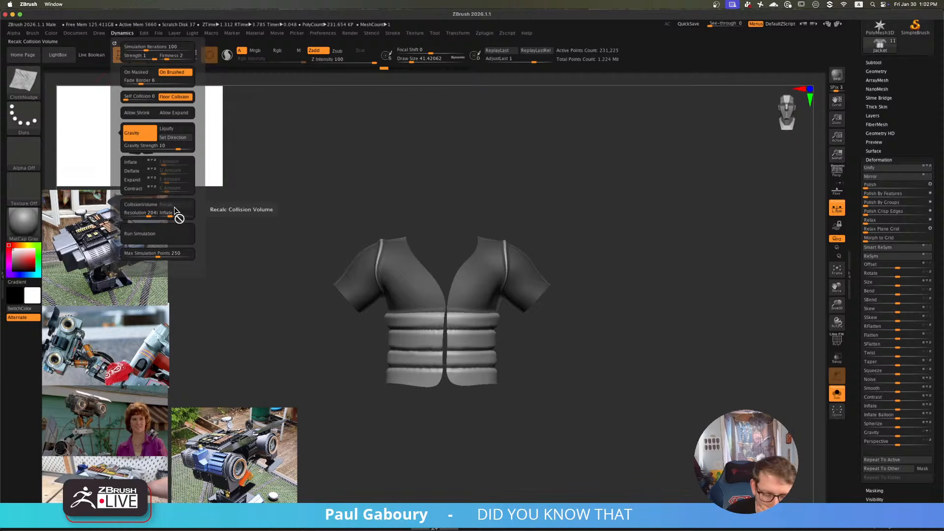
{"action": "left_click", "coordinate": [150, 206]}
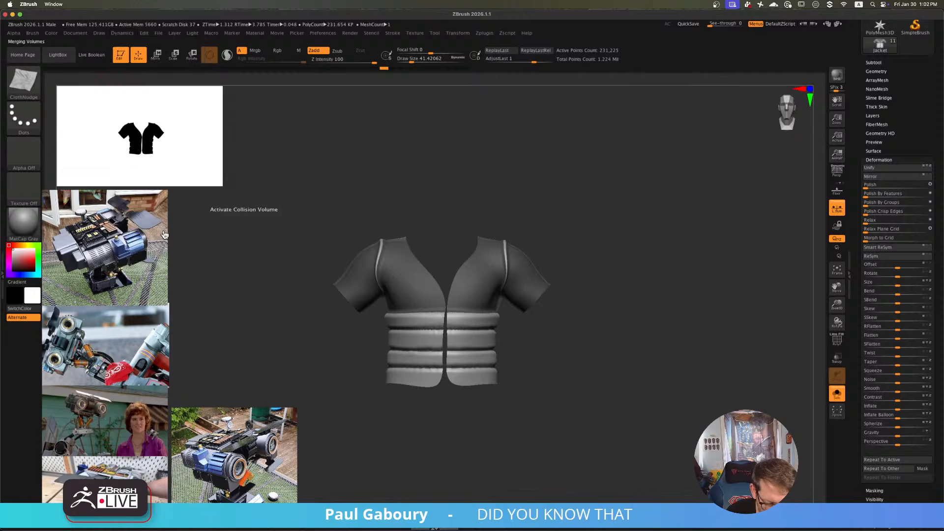
{"action": "left_click", "coordinate": [127, 33]}
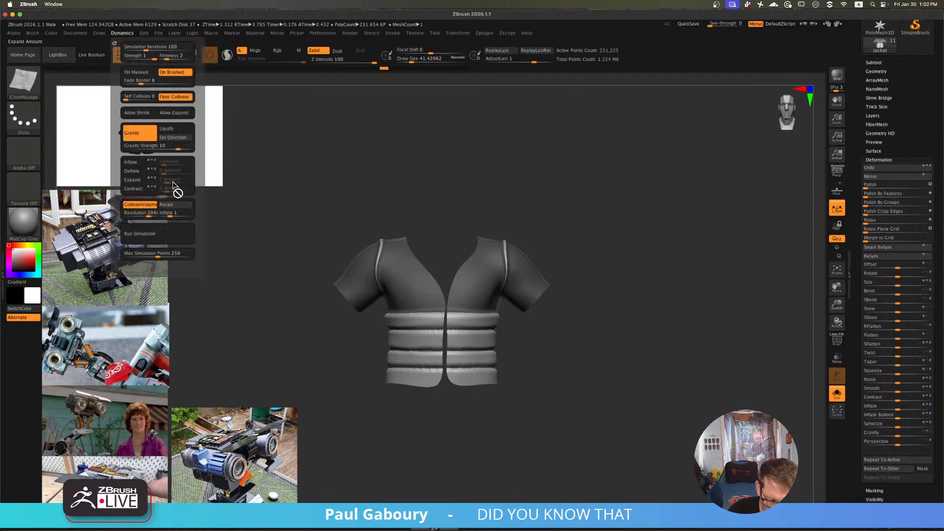
{"action": "left_click", "coordinate": [140, 180]}
{"action": "left_click", "coordinate": [167, 148]}
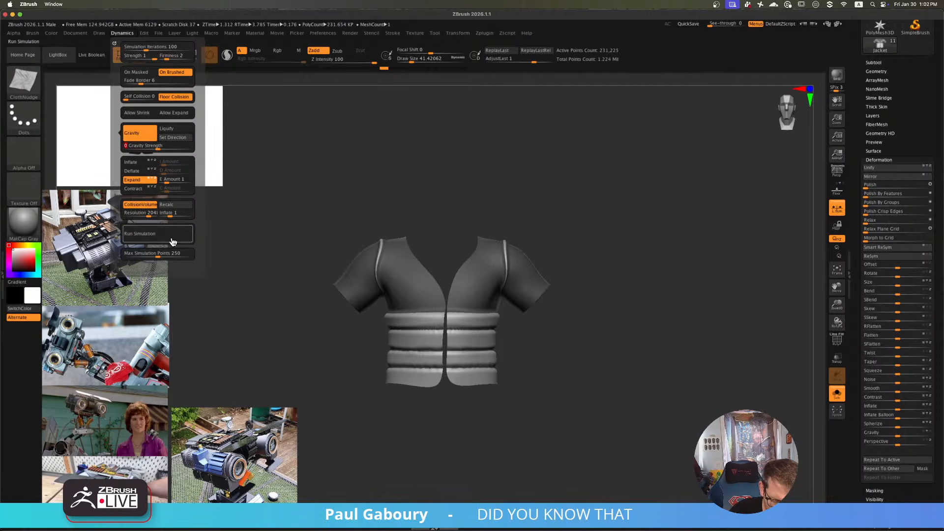
- Try running the cloth simulation on the jacket with the expand setting
{"action": "left_click", "coordinate": [148, 233]}
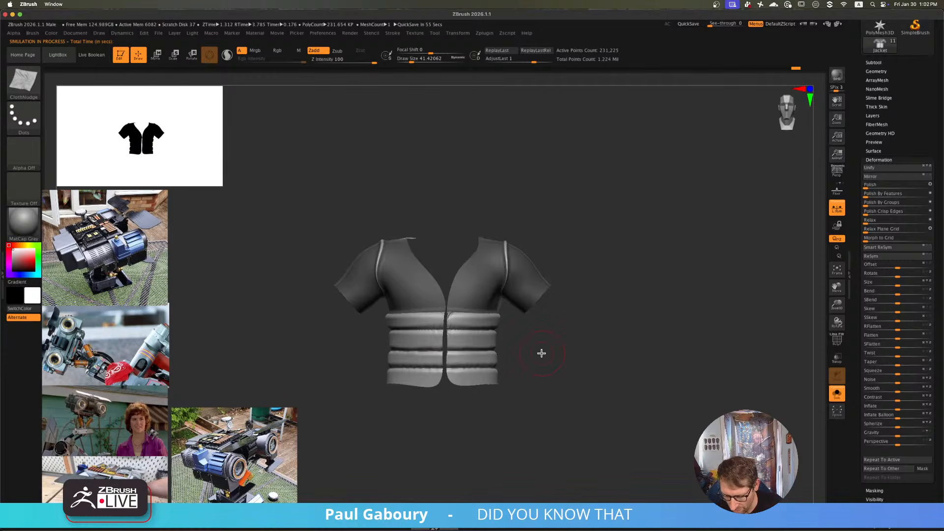
{"action": "mouse_move", "coordinate": [542, 352]}
{"action": "left_mouse_down"}
{"action": "mouse_move", "coordinate": [500, 364]}
{"action": "mouse_move", "coordinate": [532, 356]}
{"action": "left_mouse_up"}
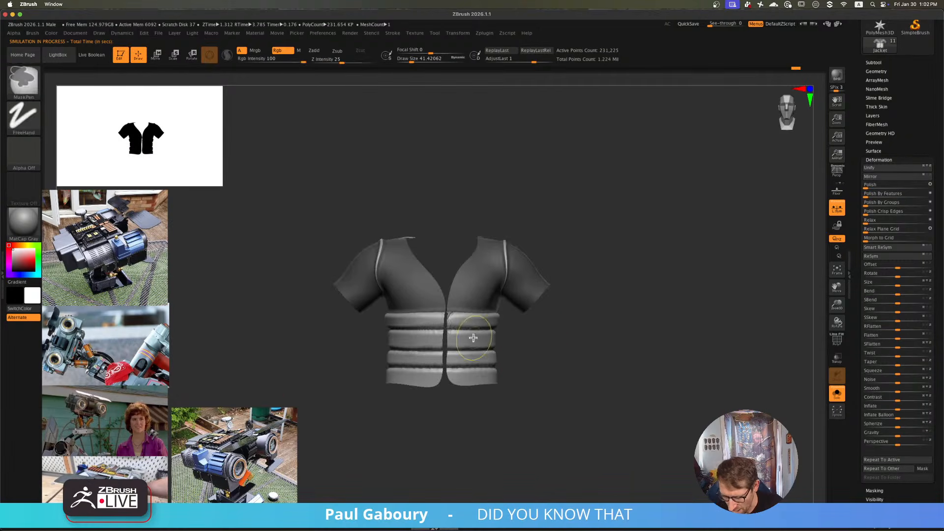
{"action": "key", "text": "f"}
- Slide soft folds and wrinkles into the quilted panels of one front half with the ClothSlide brush, undoing the first stroke
{"action": "key", "text": "b"}
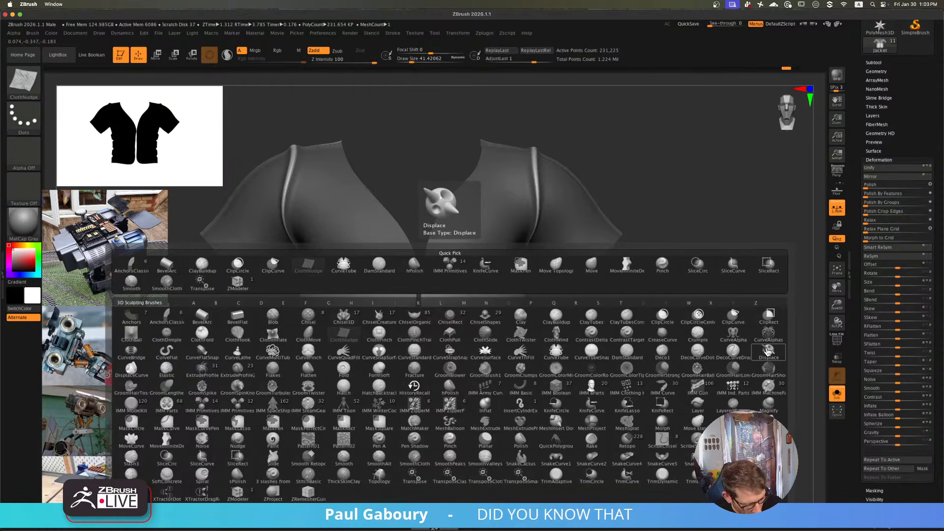
{"action": "key", "text": "c"}
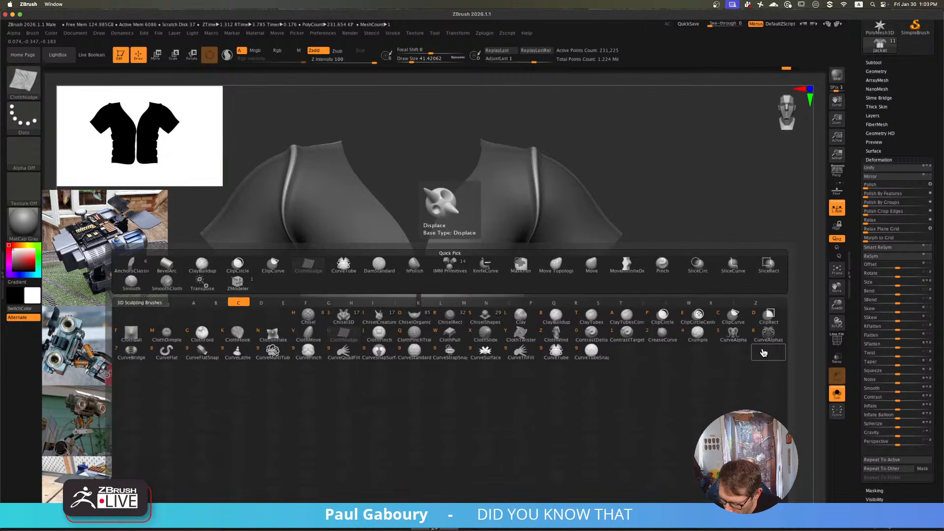
{"action": "key", "text": "x"}
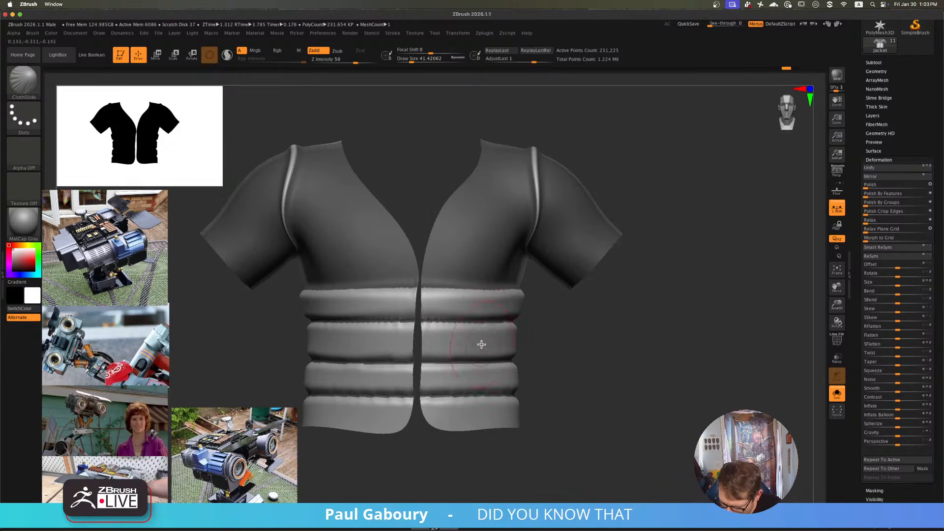
{"action": "mouse_move", "coordinate": [511, 340]}
{"action": "left_mouse_down"}
{"action": "mouse_move", "coordinate": [433, 341]}
{"action": "mouse_move", "coordinate": [468, 341]}
{"action": "mouse_move", "coordinate": [434, 336]}
{"action": "mouse_move", "coordinate": [465, 305]}
{"action": "left_mouse_up"}
{"action": "key", "text": "ctrl+z"}
{"action": "left_click_drag", "start_coordinate": [503, 305], "coordinate": [505, 305]}
{"action": "left_click_drag", "start_coordinate": [507, 339], "coordinate": [501, 344]}
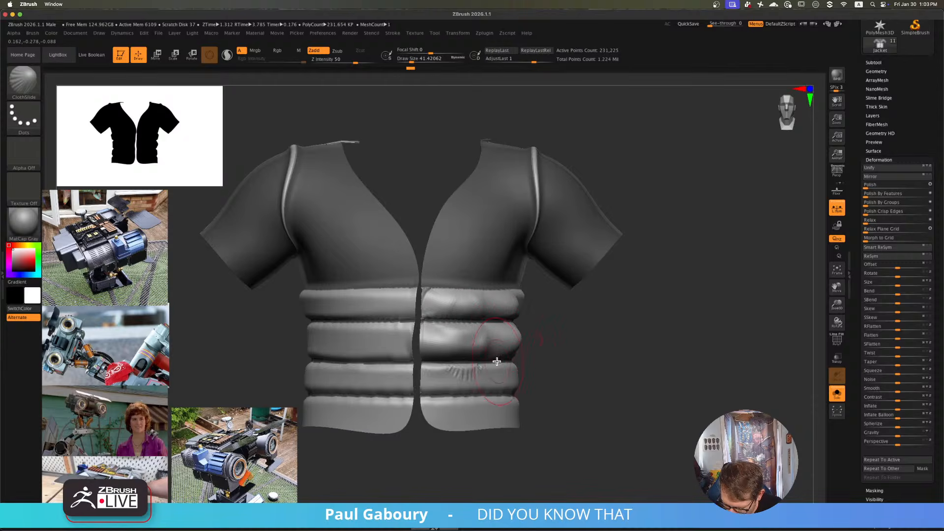
{"action": "left_click_drag", "start_coordinate": [481, 380], "coordinate": [471, 382]}
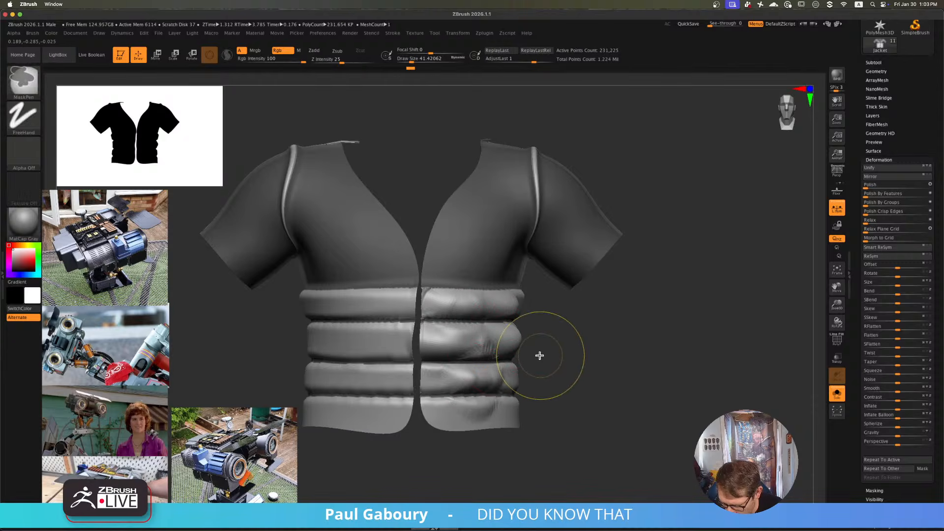
- Undo the ClothSlide strokes on the quilted panels of the jacket front
{"action": "key", "text": "ctrl+z"}
{"action": "key", "text": "ctrl+z"}
{"action": "key", "text": "ctrl+z"}
{"action": "key", "text": "ctrl+z"}
{"action": "key", "text": "ctrl+z"}
{"action": "key", "text": "ctrl+z"}
{"action": "key", "text": "ctrl+z"}
{"action": "key", "text": "ctrl+z"}
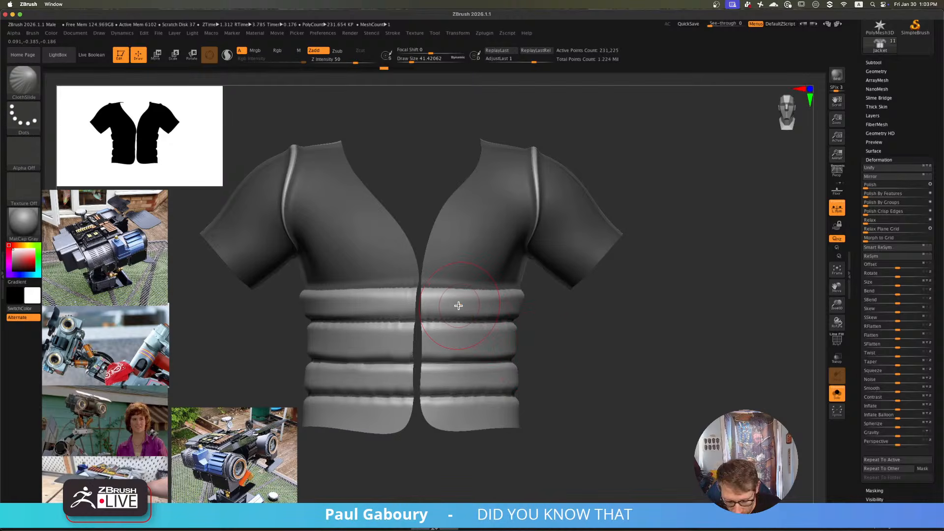
- Try pulling wrinkles into the upper quilted panels of one front half with the ClothHook brush, undoing the strokes
{"action": "key", "text": "b"}
{"action": "key", "text": "c"}
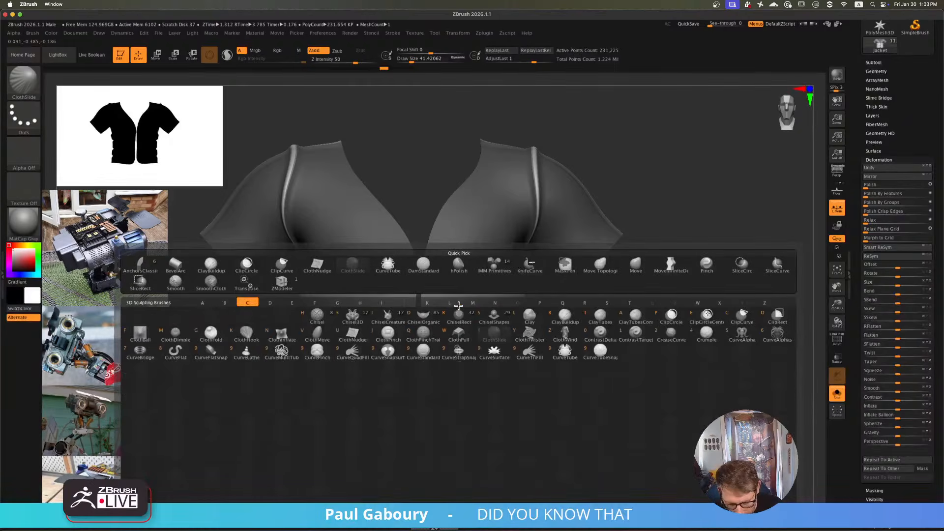
{"action": "left_click", "coordinate": [247, 337]}
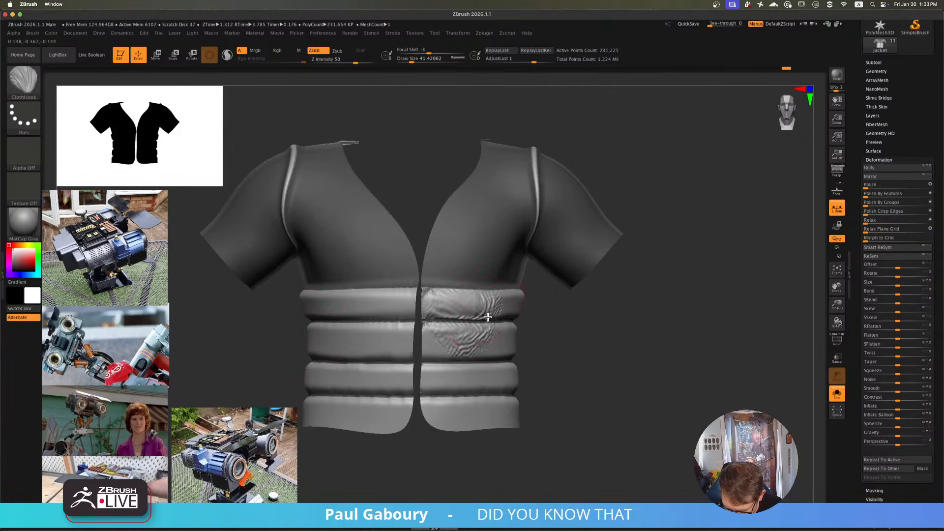
{"action": "right_click_drag", "start_coordinate": [488, 317], "coordinate": [466, 306]}
{"action": "mouse_move", "coordinate": [470, 306]}
{"action": "left_mouse_down"}
{"action": "mouse_move", "coordinate": [483, 344]}
{"action": "mouse_move", "coordinate": [502, 327]}
{"action": "mouse_move", "coordinate": [475, 335]}
{"action": "mouse_move", "coordinate": [467, 391]}
{"action": "left_mouse_up"}
{"action": "key", "text": "ctrl+z"}
{"action": "right_click_drag", "start_coordinate": [506, 357], "coordinate": [511, 314]}
{"action": "left_click_drag", "start_coordinate": [530, 304], "coordinate": [514, 312]}
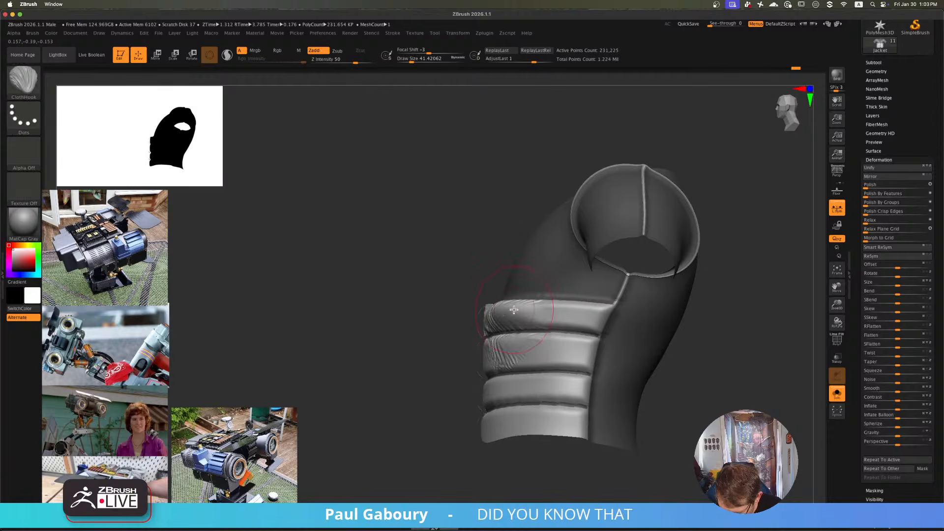
{"action": "right_click_drag", "start_coordinate": [514, 310], "coordinate": [531, 323]}
{"action": "key", "text": "ctrl"}
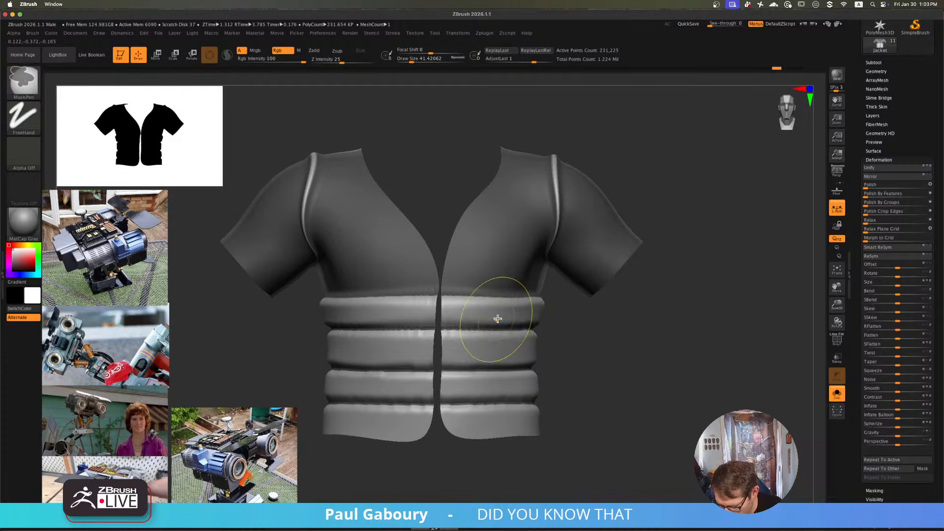
{"action": "left_click_drag", "start_coordinate": [474, 312], "coordinate": [481, 315], "text": "shift"}
- Try nudging folds into the top quilted panel with the ClothNudge brush and undo the stroke
{"action": "key", "text": "b"}
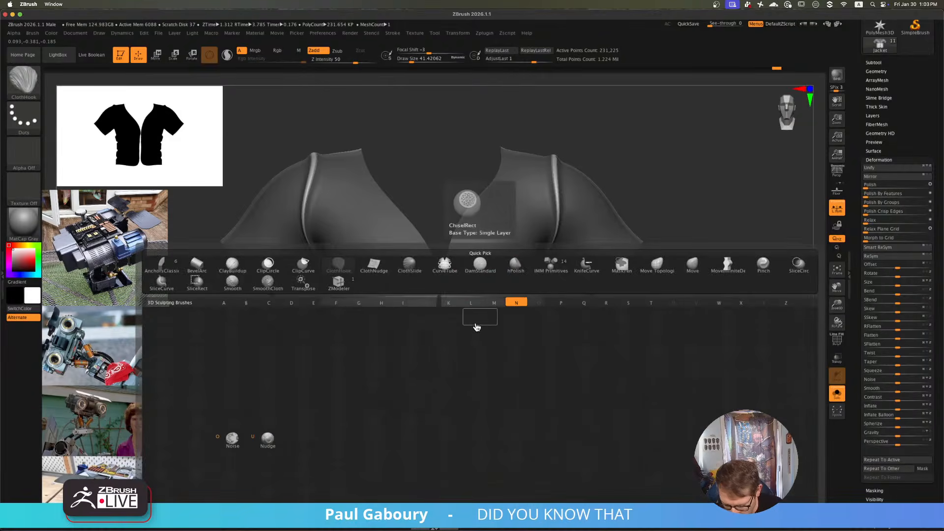
{"action": "key", "text": "c"}
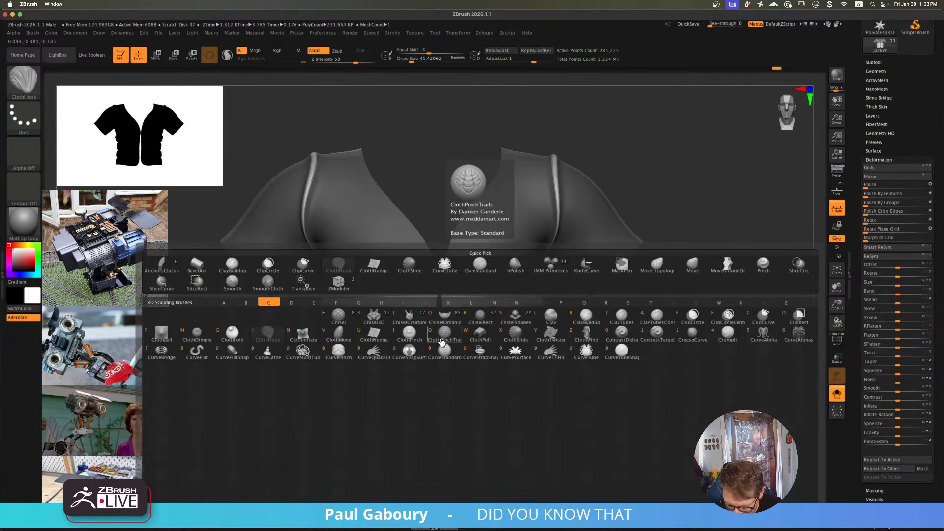
{"action": "left_click", "coordinate": [373, 334]}
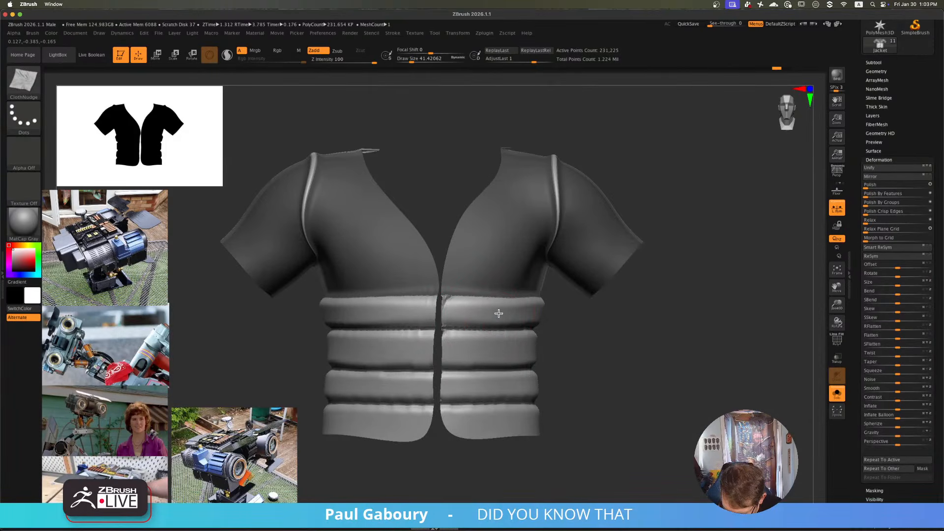
{"action": "left_click_drag", "start_coordinate": [501, 315], "coordinate": [509, 314]}
{"action": "key", "text": "ctrl+z"}
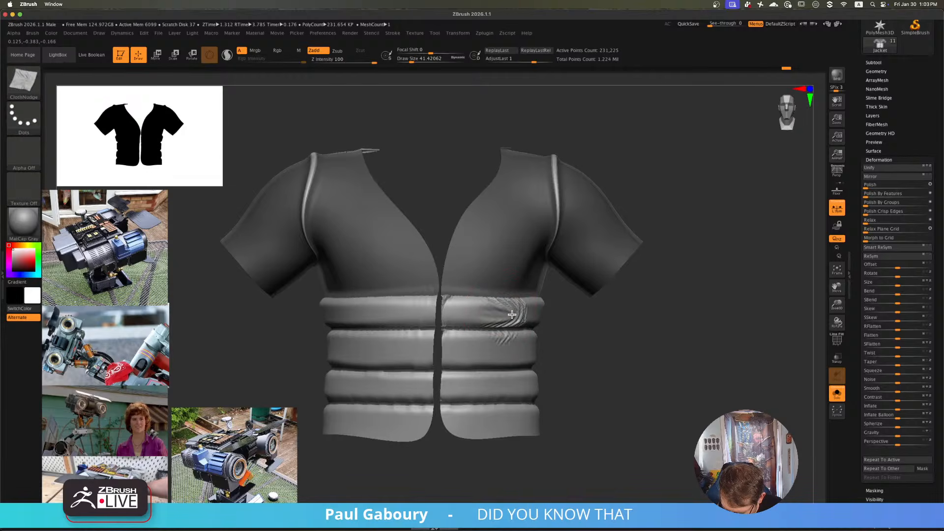
{"action": "key", "text": "ctrl+z"}
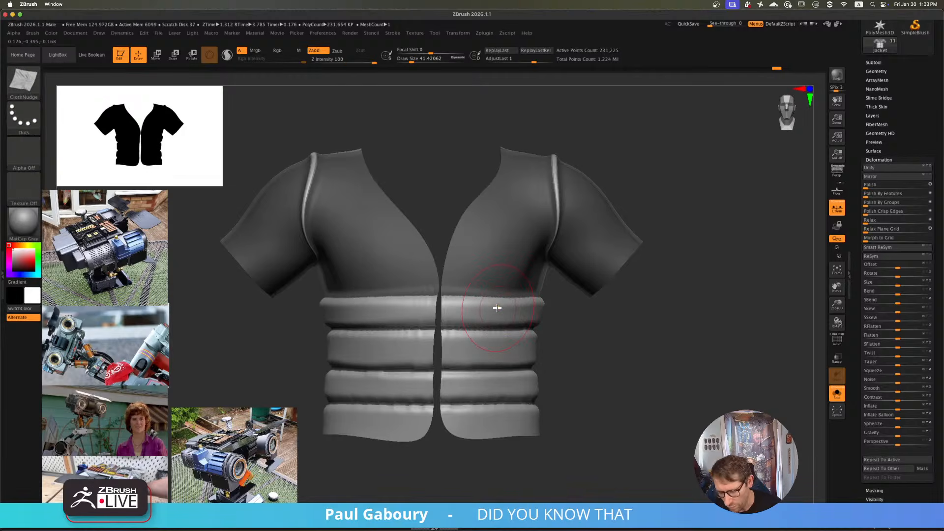
- Switch to the Move brush and open its Elasticity settings
{"action": "key", "text": "b"}
{"action": "key", "text": "m"}
{"action": "key", "text": "v"}
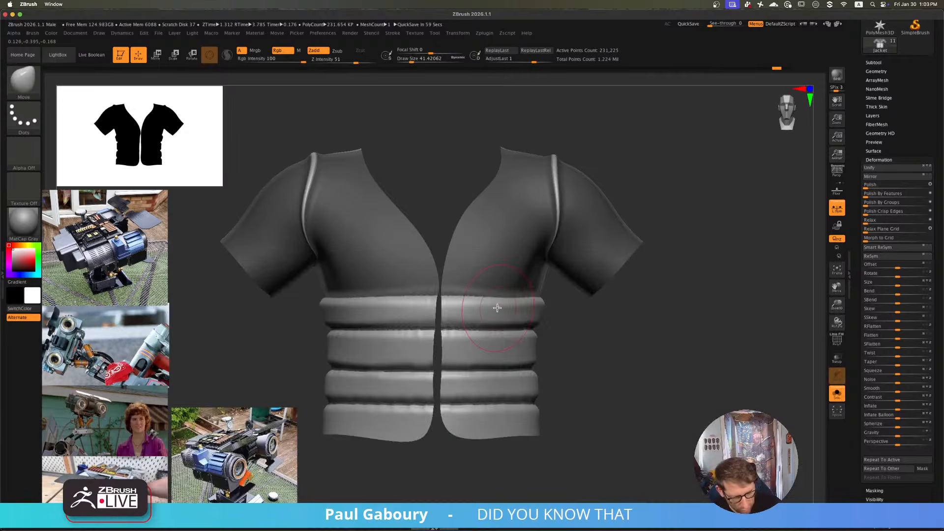
{"action": "left_click", "coordinate": [32, 33]}
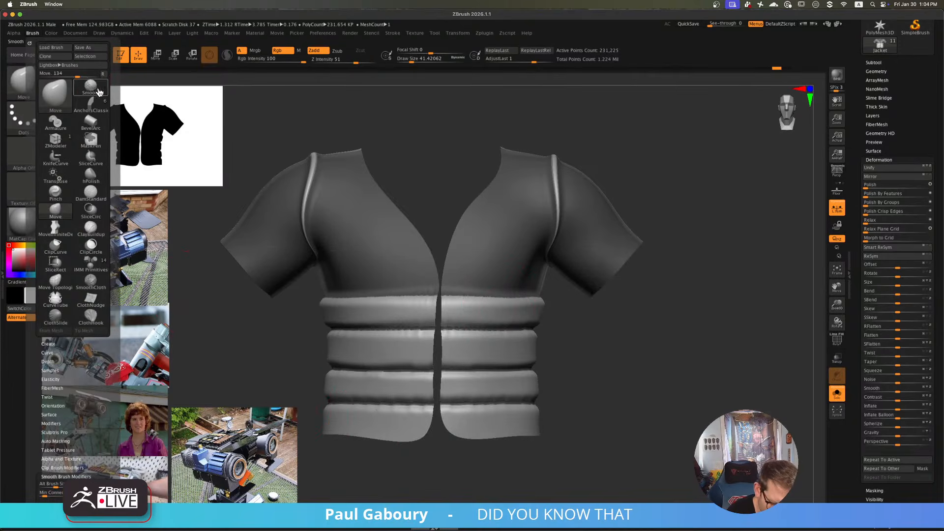
{"action": "left_click", "coordinate": [71, 278]}
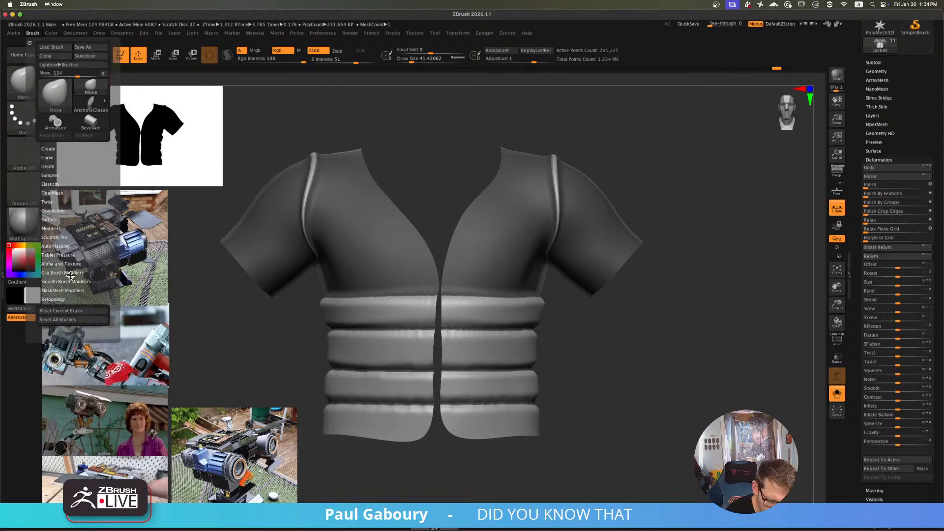
{"action": "left_click", "coordinate": [58, 184]}
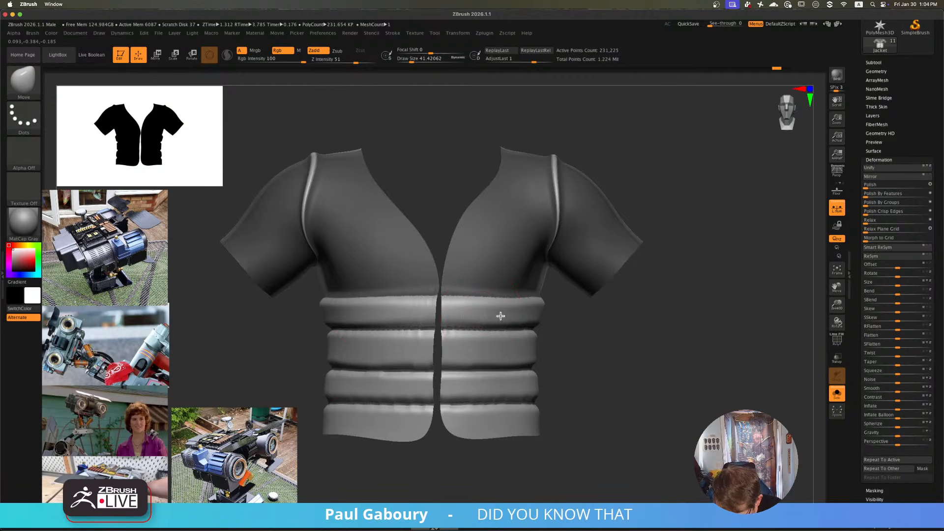
- Try wrinkling the top quilted panel of one front half with Move brush strokes
{"action": "left_click_drag", "start_coordinate": [502, 304], "coordinate": [500, 316]}
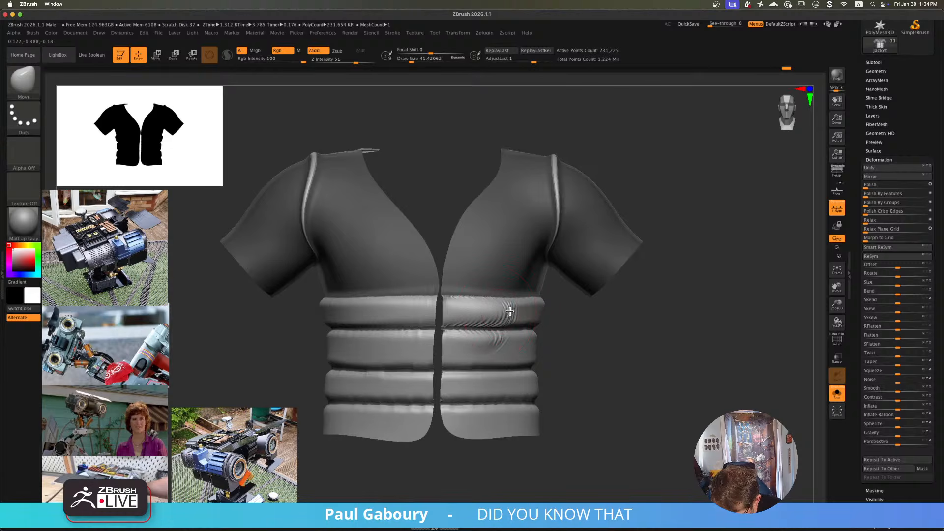
{"action": "left_click_drag", "start_coordinate": [537, 308], "coordinate": [532, 312]}
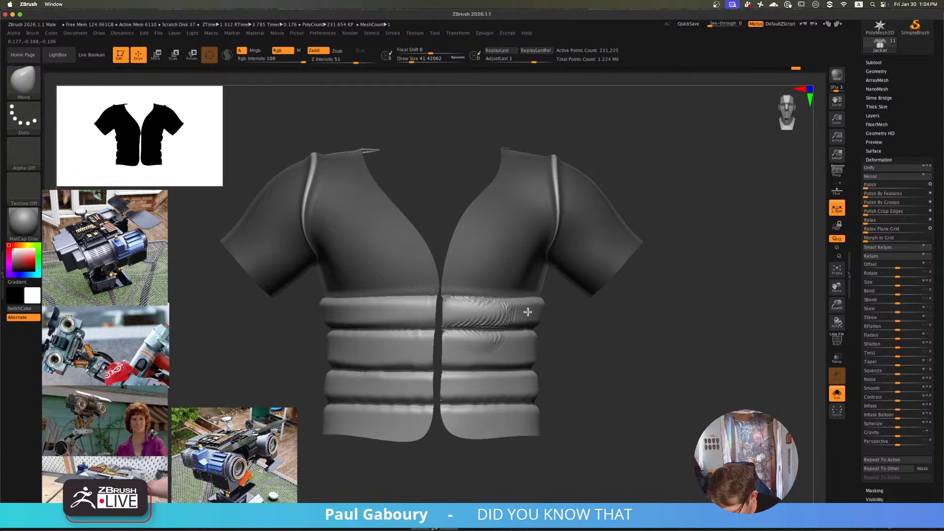
{"action": "left_click_drag", "start_coordinate": [528, 312], "coordinate": [524, 312]}
- Reduce the draw size to about 26.87, smooth the wrinkles with SmoothCloth and pull a fold across the upper two panels with Move
{"action": "key", "text": "s"}
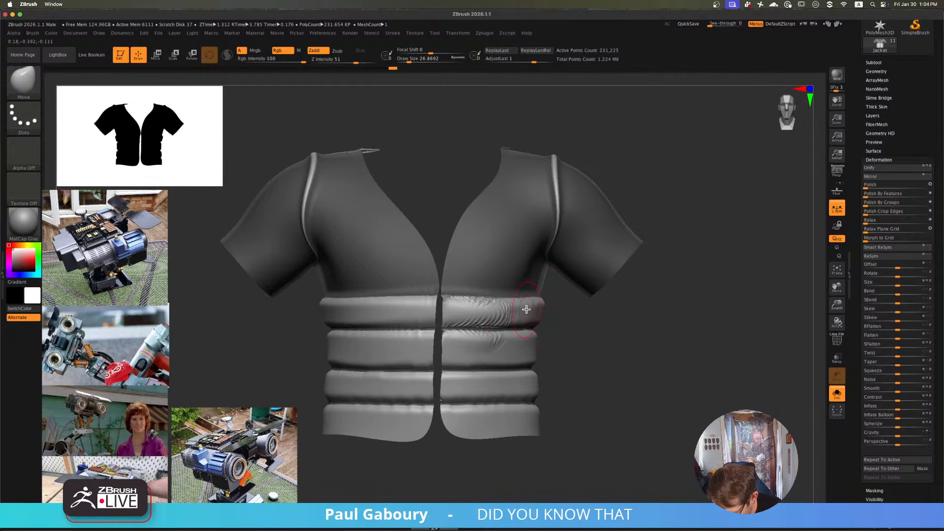
{"action": "right_click_drag", "start_coordinate": [527, 312], "coordinate": [518, 314]}
{"action": "left_click_drag", "start_coordinate": [515, 315], "coordinate": [446, 317], "text": "shift"}
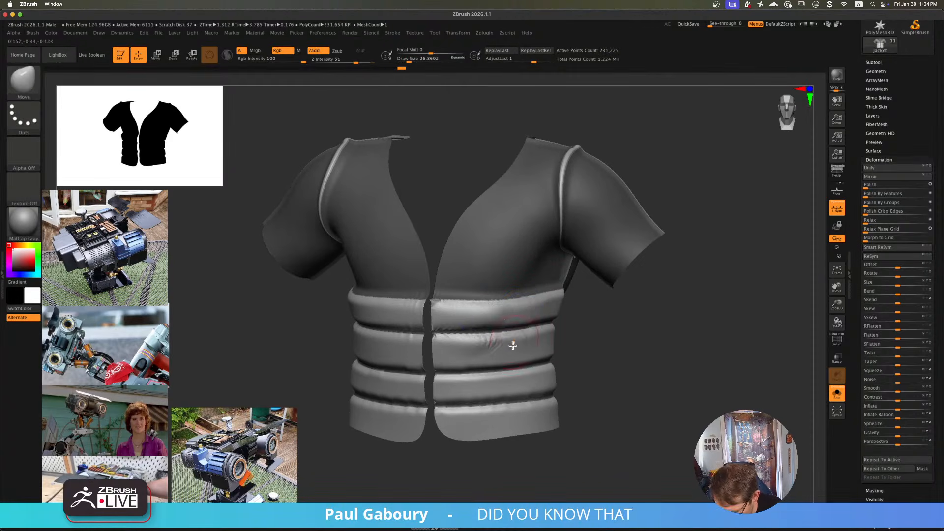
{"action": "right_click_drag", "start_coordinate": [512, 345], "coordinate": [516, 334]}
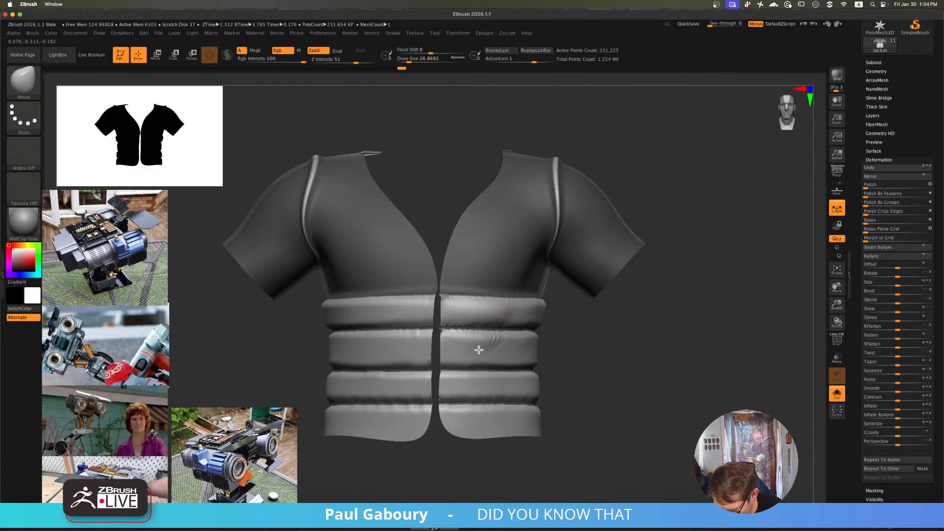
{"action": "mouse_move", "coordinate": [474, 337]}
{"action": "left_mouse_down"}
{"action": "mouse_move", "coordinate": [484, 339]}
{"action": "mouse_move", "coordinate": [467, 328]}
{"action": "mouse_move", "coordinate": [502, 319]}
{"action": "left_mouse_up"}
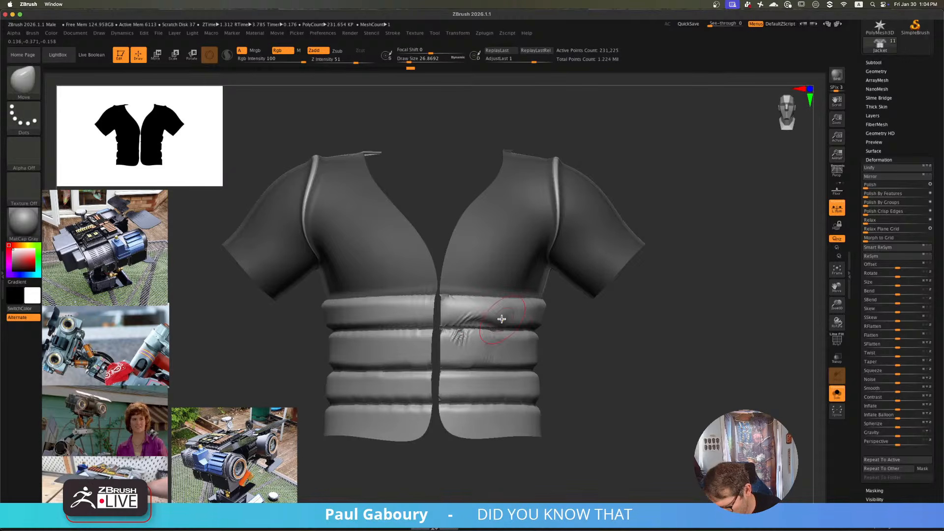
{"action": "key", "text": "shift"}
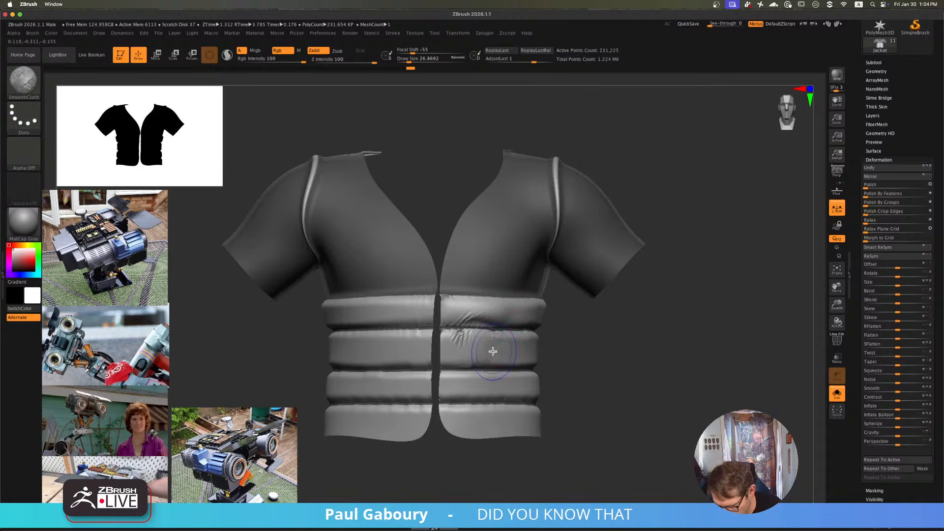
- Undo the wrinkles and the puffy quilting, going back to the flat, sliced jacket panels
{"action": "right_click_drag", "start_coordinate": [550, 329], "coordinate": [470, 313], "text": "ctrl"}
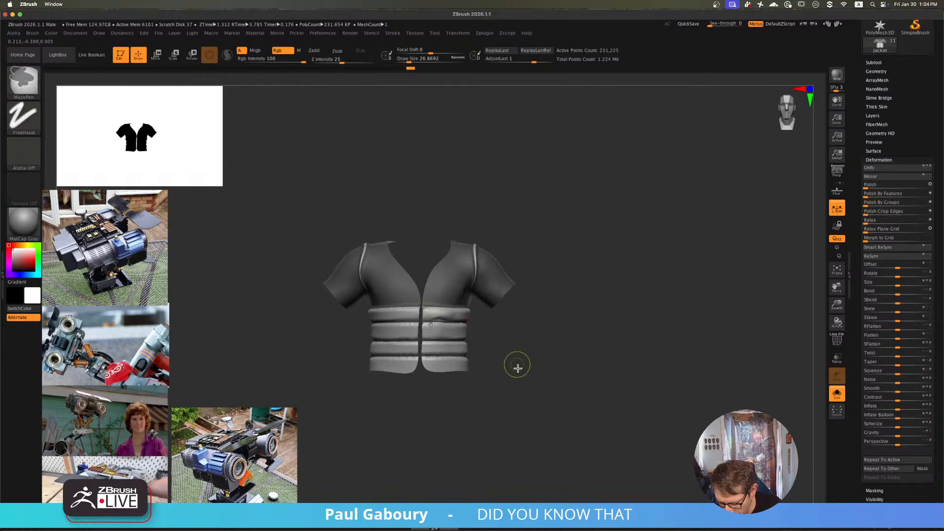
{"action": "left_click_drag", "start_coordinate": [516, 367], "coordinate": [521, 381], "text": "ctrl"}
{"action": "mouse_move", "coordinate": [521, 381]}
{"action": "right_mouse_down", "text": "alt"}
{"action": "mouse_move", "coordinate": [531, 367]}
{"action": "mouse_move", "coordinate": [523, 359]}
{"action": "right_mouse_up", "text": "alt"}
{"action": "key", "text": "ctrl+z"}
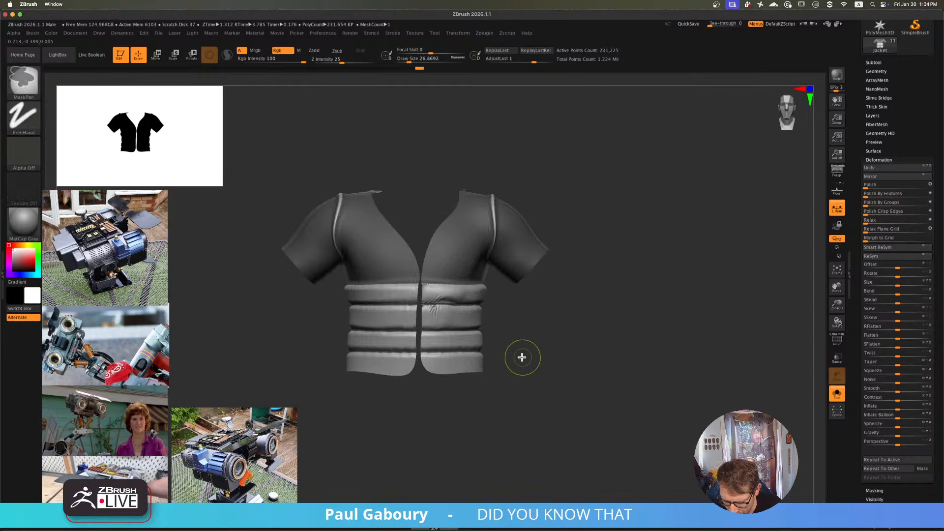
{"action": "key", "text": "ctrl+z"}
{"action": "key", "text": "ctrl+z"}
{"action": "key", "text": "ctrl+z"}
{"action": "key", "text": "ctrl+z"}
{"action": "key", "text": "ctrl+z"}
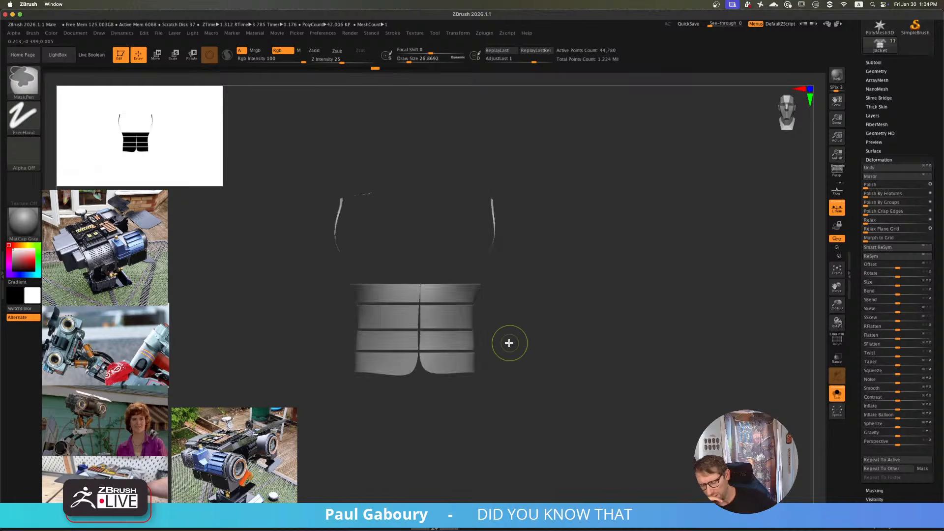
{"action": "key", "text": "ctrl+z"}
{"action": "key", "text": "ctrl+z"}
{"action": "key", "text": "ctrl+z"}
{"action": "key", "text": "ctrl+z"}
{"action": "key", "text": "ctrl+z"}
{"action": "key", "text": "ctrl+z"}
{"action": "key", "text": "ctrl+z"}
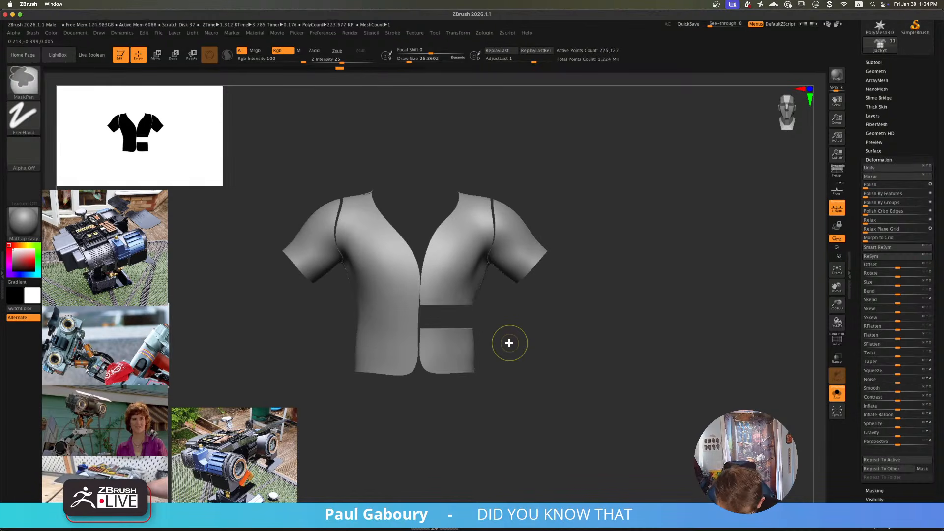
- Show the polygroup wireframe and undo the upper horizontal slices, keeping only the lowest band and its thin strip
{"action": "key", "text": "shift+f"}
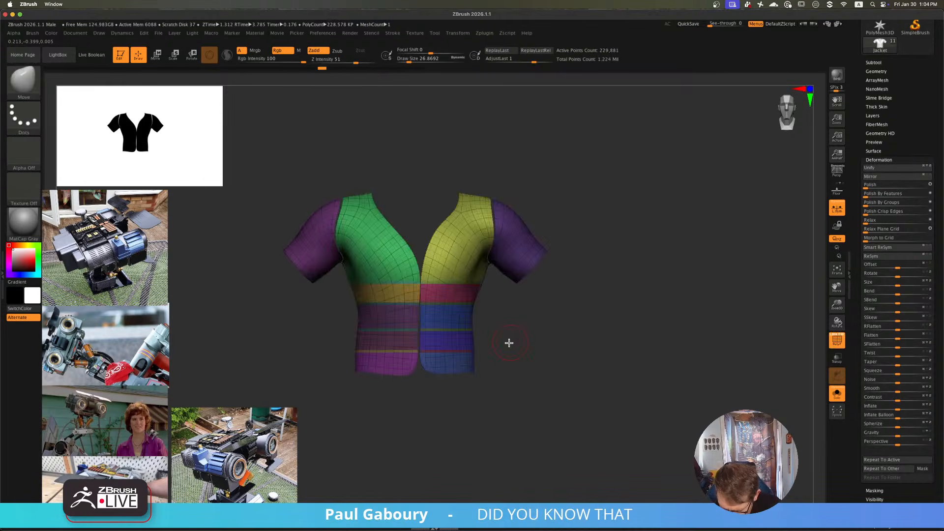
{"action": "key", "text": "ctrl+z"}
{"action": "key", "text": "ctrl+z"}
{"action": "key", "text": "ctrl+z"}
{"action": "key", "text": "ctrl+z"}
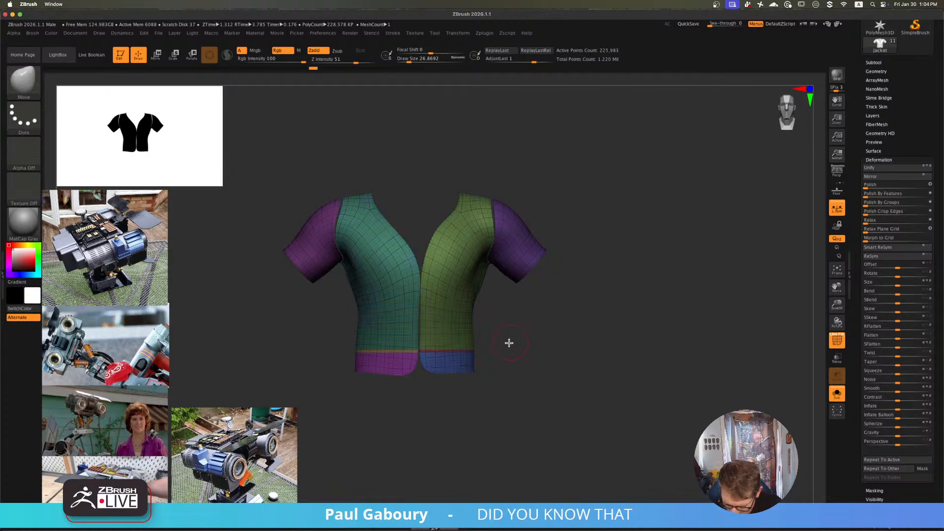
- With the SliceCurve brush and a draw size of 4, slice the jacket horizontally above the lowest band, accepting removal of the later undo history
{"action": "key", "text": "b"}
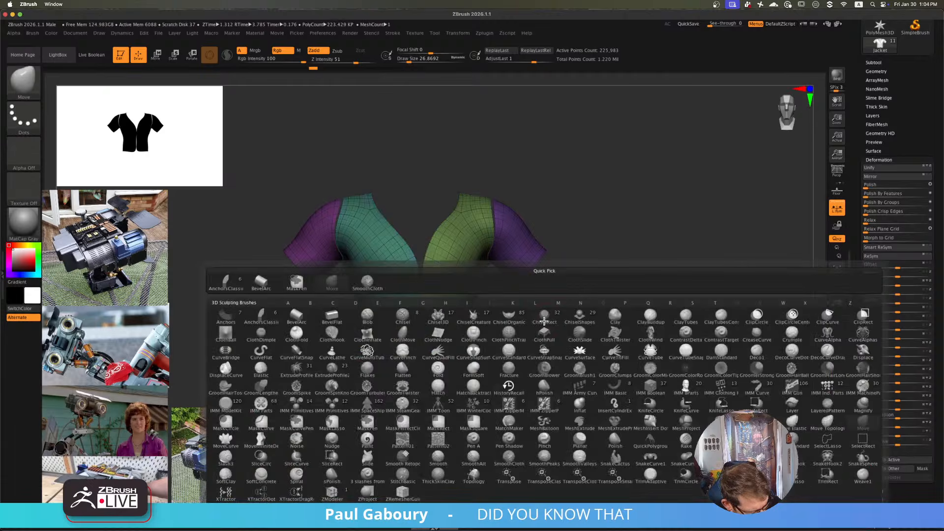
{"action": "key", "text": "s"}
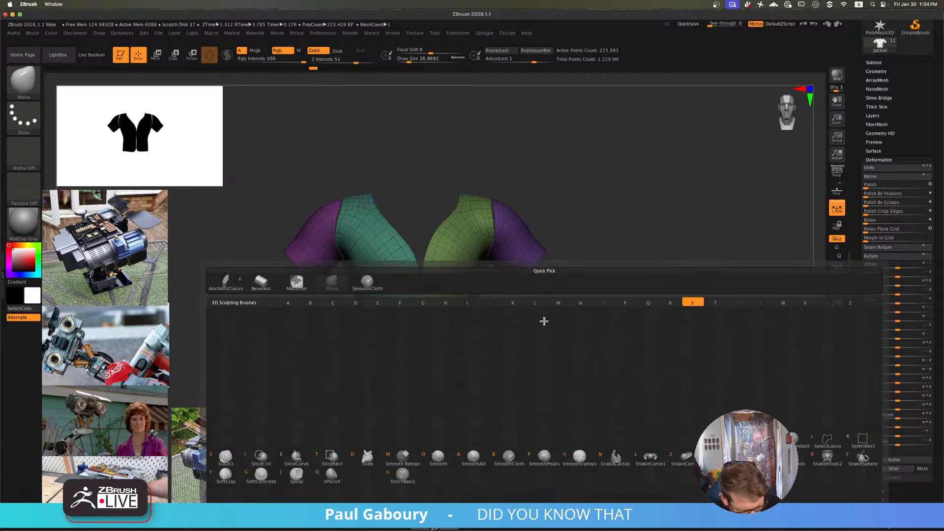
{"action": "left_click", "coordinate": [542, 456]}
{"action": "key", "text": "s"}
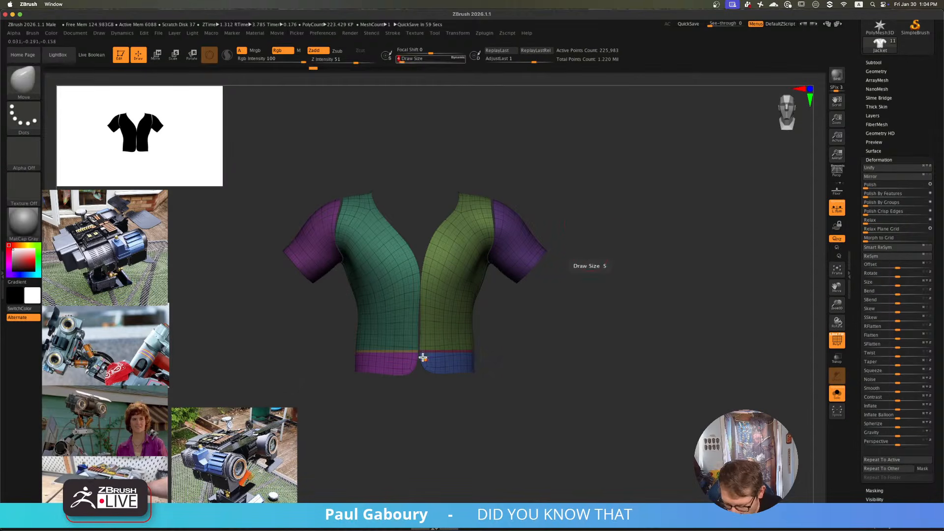
{"action": "mouse_move", "coordinate": [421, 358]}
{"action": "right_mouse_down", "text": "alt"}
{"action": "mouse_move", "coordinate": [412, 356]}
{"action": "mouse_move", "coordinate": [413, 371]}
{"action": "mouse_move", "coordinate": [437, 391]}
{"action": "mouse_move", "coordinate": [436, 369]}
{"action": "right_mouse_up", "text": "alt"}
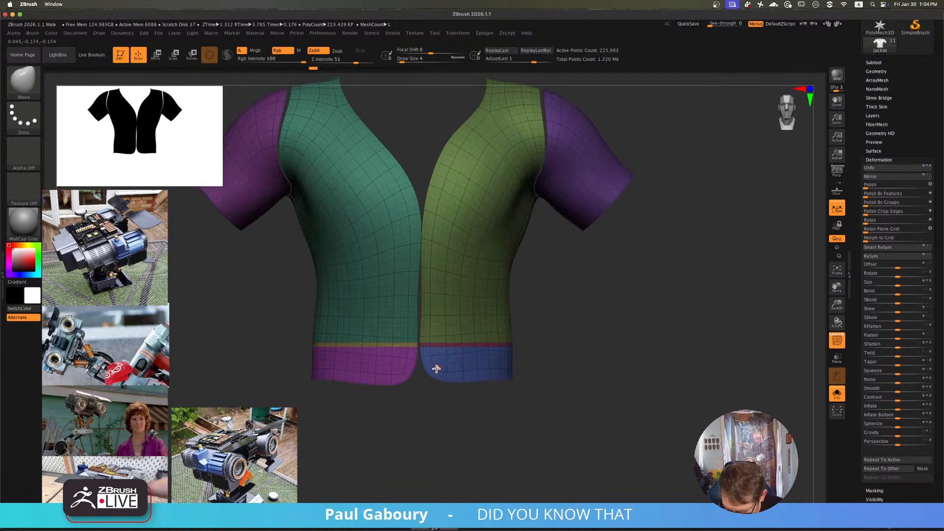
{"action": "mouse_move", "coordinate": [290, 301]}
{"action": "left_mouse_down", "text": "ctrl+shift"}
{"action": "mouse_move", "coordinate": [580, 287]}
{"action": "mouse_move", "coordinate": [585, 301]}
{"action": "left_mouse_up", "text": "ctrl+shift"}
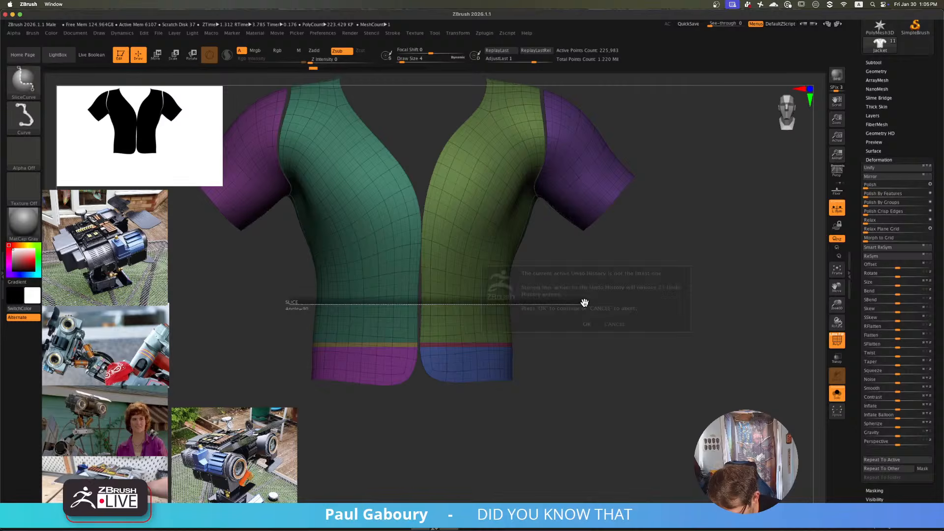
{"action": "left_click", "coordinate": [586, 323]}
- Frame the jacket and make further horizontal SliceCurve cuts across its waist above the newly sliced band
{"action": "key", "text": "f"}
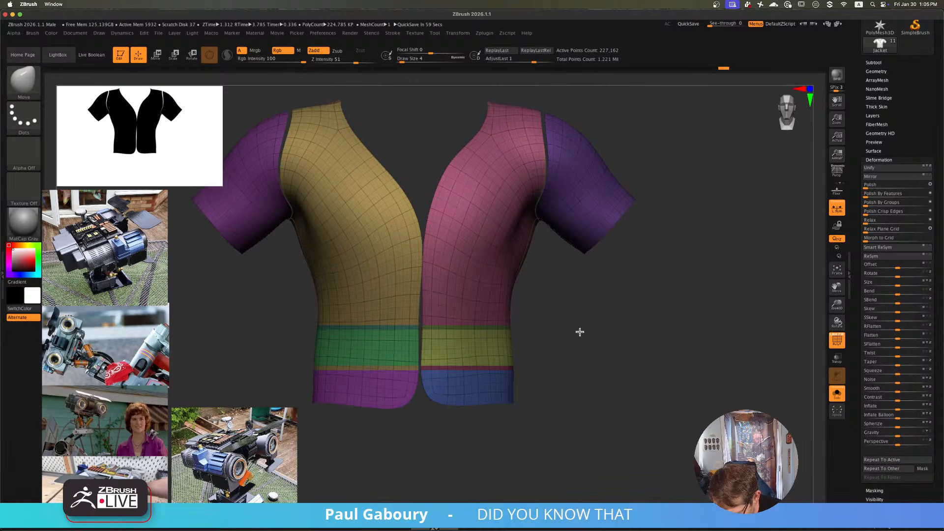
{"action": "left_click_drag", "start_coordinate": [274, 328], "coordinate": [588, 322], "text": "ctrl+shift"}
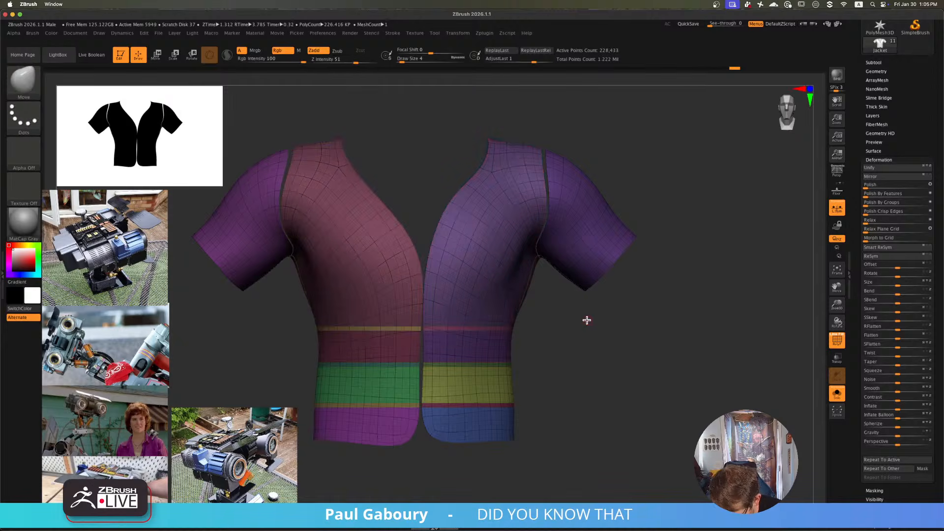
{"action": "mouse_move", "coordinate": [285, 325]}
{"action": "left_mouse_down", "text": "ctrl+shift"}
{"action": "mouse_move", "coordinate": [618, 320]}
{"action": "mouse_move", "coordinate": [609, 322]}
{"action": "left_mouse_up", "text": "ctrl+shift"}
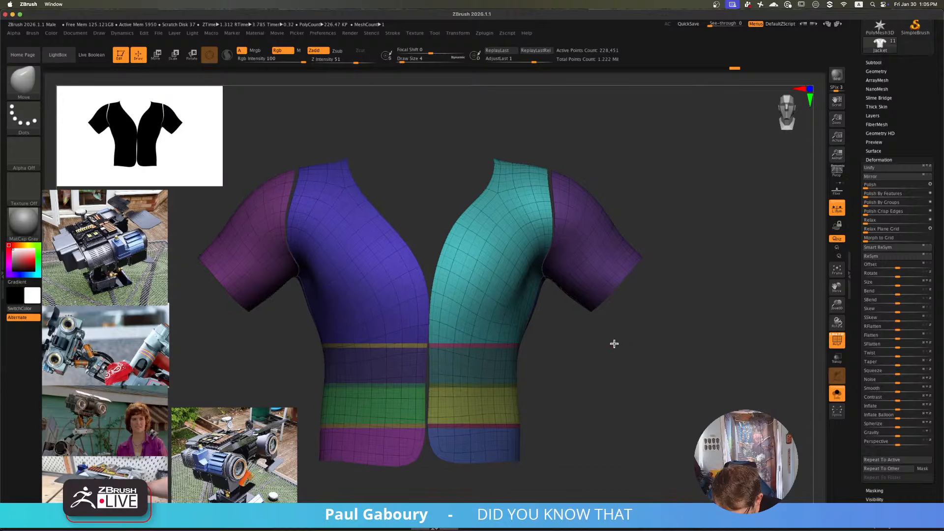
- Try to slice the jacket horizontally across the chest above the waist bands
{"action": "key", "text": "ctrl+shift"}
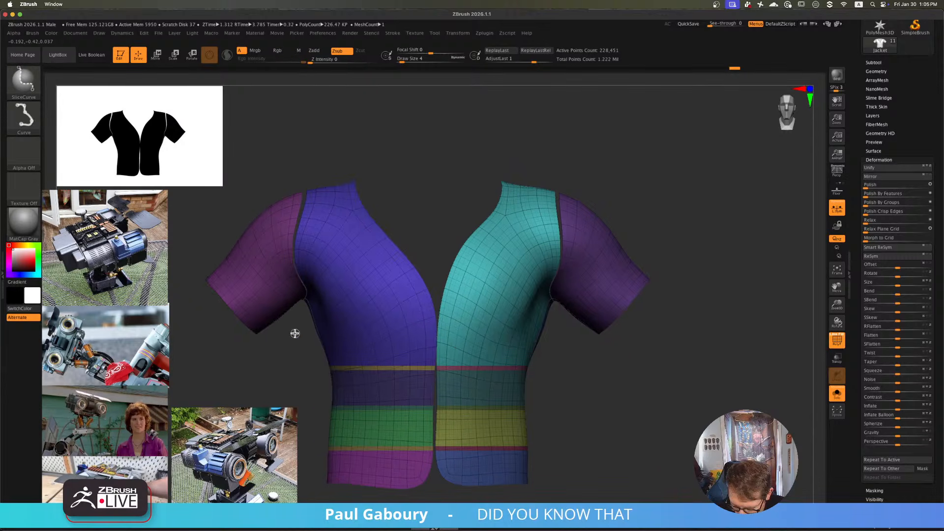
{"action": "left_click_drag", "start_coordinate": [295, 334], "coordinate": [567, 331], "text": "ctrl+shift"}
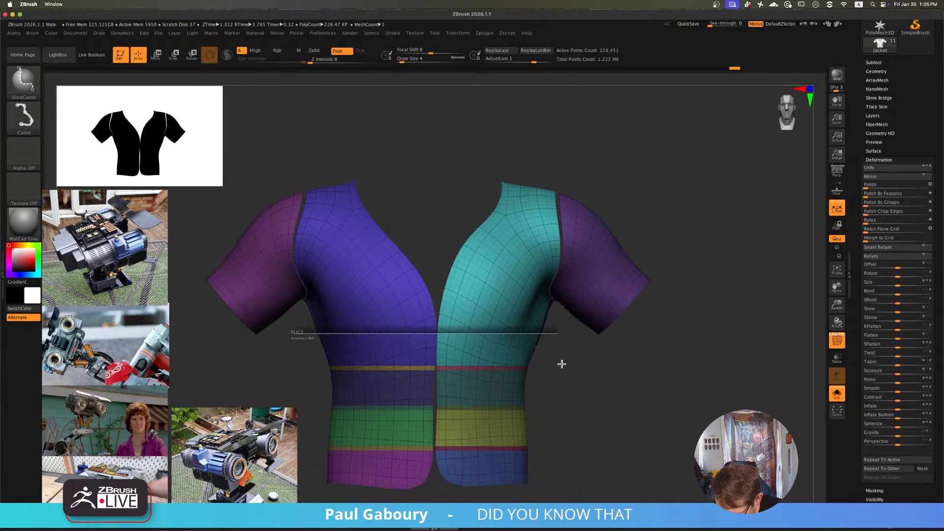
{"action": "left_click", "coordinate": [506, 343], "text": "ctrl+alt+shift"}
{"action": "left_click", "coordinate": [557, 355], "text": "ctrl+shift"}
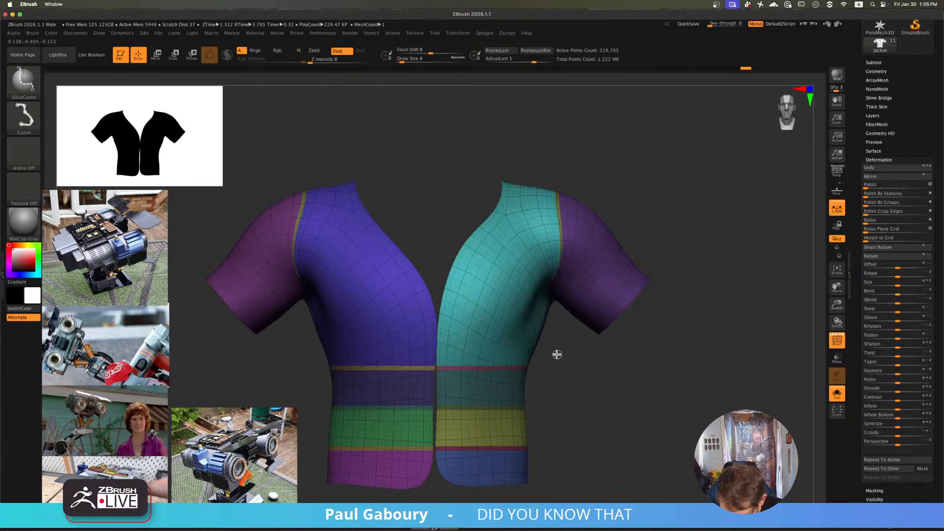
- Isolate the jacket's unsliced upper torso by hiding the sleeves and lower bands, and view it straight from the front
{"action": "left_click", "coordinate": [514, 338], "text": "ctrl+shift"}
{"action": "left_click", "coordinate": [421, 334], "text": "ctrl+shift"}
{"action": "left_click", "coordinate": [412, 338], "text": "ctrl+alt+shift"}
{"action": "left_click_drag", "start_coordinate": [412, 338], "coordinate": [506, 323]}
{"action": "left_click", "coordinate": [405, 334], "text": "ctrl+shift"}
{"action": "left_click", "coordinate": [629, 338], "text": "ctrl+shift"}
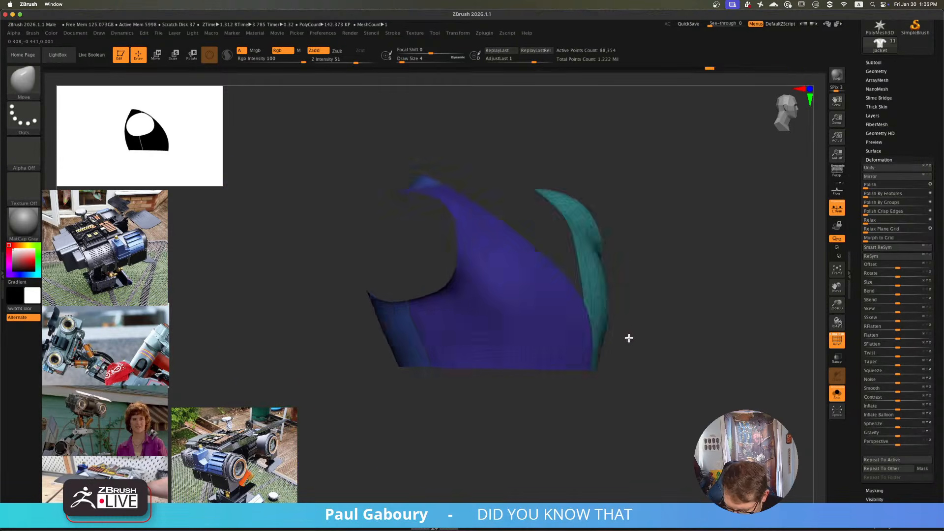
{"action": "left_click_drag", "start_coordinate": [629, 338], "coordinate": [584, 349], "text": "shift"}
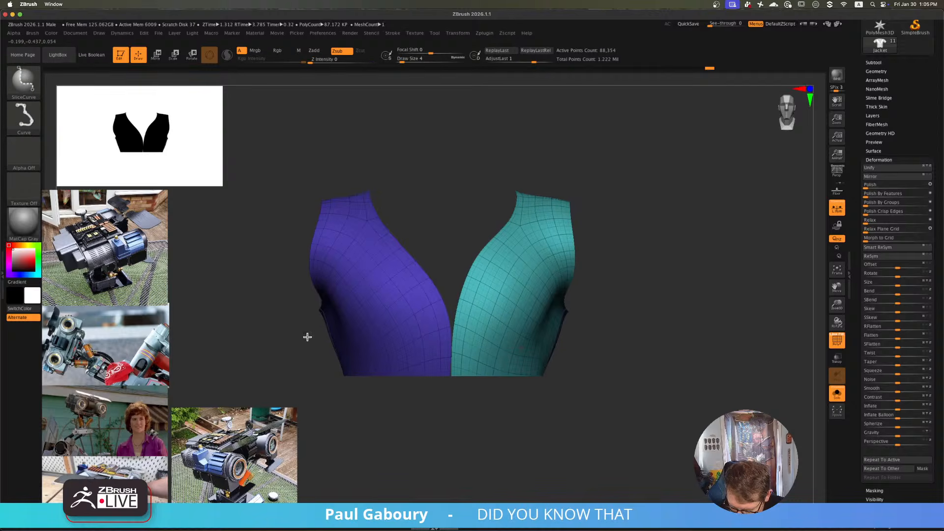
- Slice the isolated upper torso with SliceCurve into horizontal bands and thin strips from below the chest up to the shoulders
{"action": "mouse_move", "coordinate": [305, 332]}
{"action": "left_mouse_down", "text": "ctrl+shift"}
{"action": "mouse_move", "coordinate": [624, 337]}
{"action": "mouse_move", "coordinate": [625, 327]}
{"action": "mouse_move", "coordinate": [617, 343]}
{"action": "left_mouse_up", "text": "ctrl+shift"}
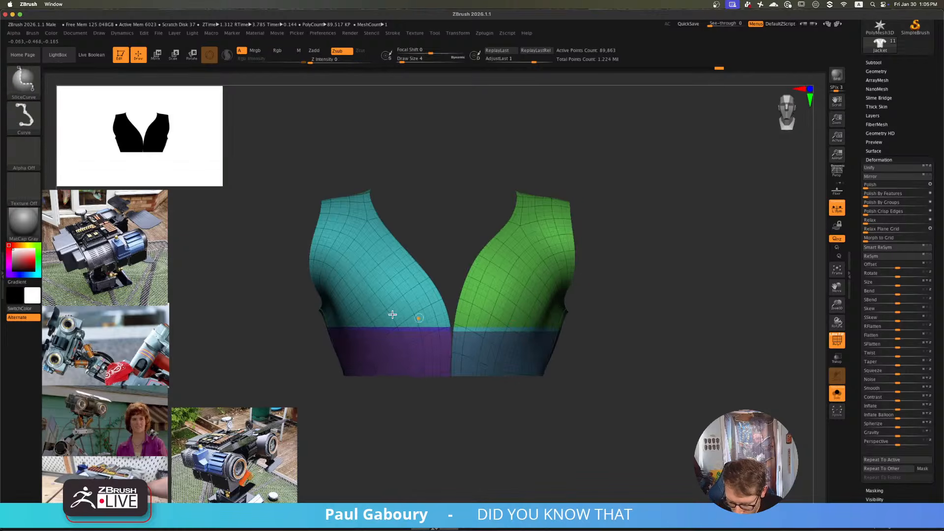
{"action": "left_click_drag", "start_coordinate": [270, 288], "coordinate": [660, 287], "text": "ctrl+shift"}
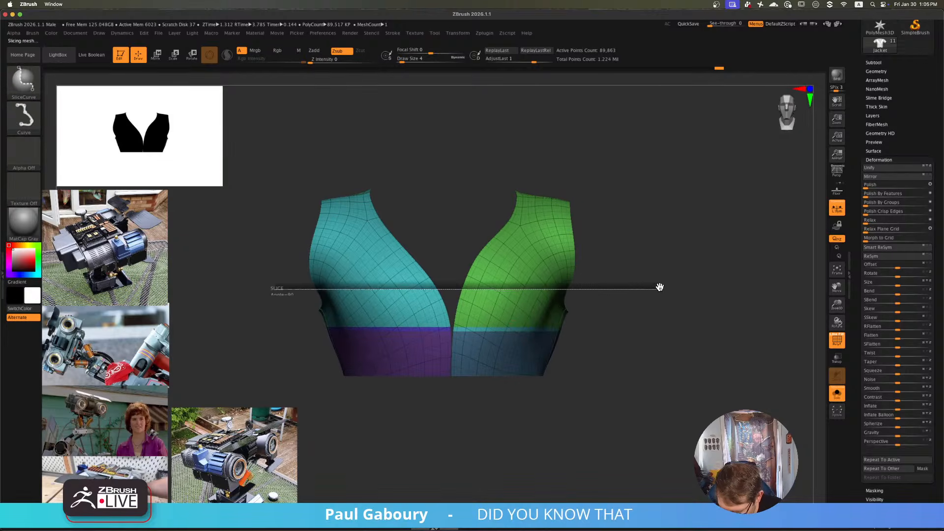
{"action": "mouse_move", "coordinate": [308, 250]}
{"action": "left_mouse_down", "text": "ctrl+shift"}
{"action": "mouse_move", "coordinate": [664, 246]}
{"action": "mouse_move", "coordinate": [574, 291]}
{"action": "mouse_move", "coordinate": [563, 384]}
{"action": "mouse_move", "coordinate": [570, 312]}
{"action": "left_mouse_up", "text": "ctrl+shift"}
{"action": "right_click_drag", "start_coordinate": [492, 301], "coordinate": [477, 352], "text": "ctrl"}
{"action": "mouse_move", "coordinate": [296, 315]}
{"action": "left_mouse_down", "text": "ctrl+shift"}
{"action": "mouse_move", "coordinate": [668, 310]}
{"action": "mouse_move", "coordinate": [635, 310]}
{"action": "mouse_move", "coordinate": [620, 389]}
{"action": "mouse_move", "coordinate": [628, 405]}
{"action": "mouse_move", "coordinate": [624, 364]}
{"action": "mouse_move", "coordinate": [594, 382]}
{"action": "mouse_move", "coordinate": [613, 335]}
{"action": "mouse_move", "coordinate": [552, 359]}
{"action": "mouse_move", "coordinate": [569, 347]}
{"action": "left_mouse_up", "text": "ctrl+shift"}
{"action": "key", "text": "shift+f"}
{"action": "key", "text": "shift+f"}
- Isolate the two sleeves by hiding the torso panels and the armhole strips
{"action": "left_click", "coordinate": [535, 339], "text": "ctrl+shift"}
{"action": "left_click", "coordinate": [534, 338], "text": "ctrl+shift"}
{"action": "left_click", "coordinate": [559, 316], "text": "ctrl+shift"}
{"action": "left_click", "coordinate": [392, 279], "text": "ctrl+shift"}
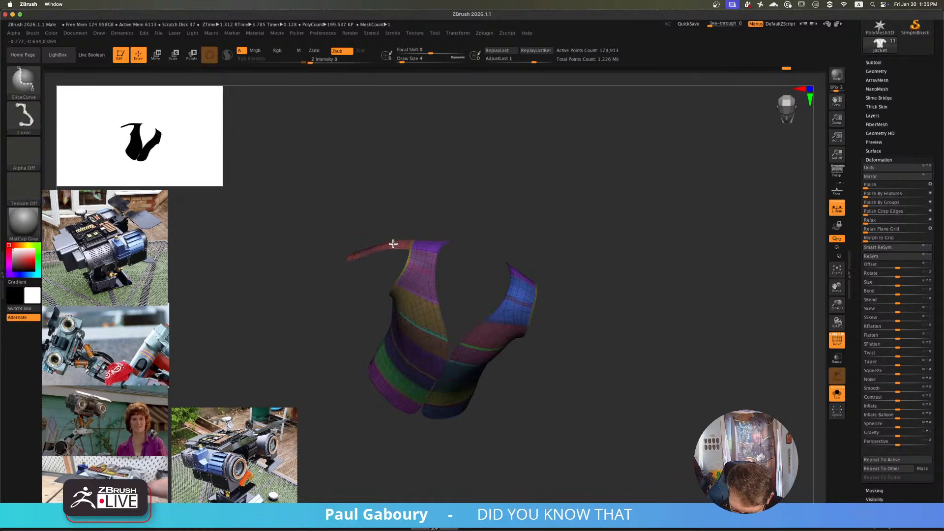
{"action": "left_click", "coordinate": [394, 245], "text": "ctrl+shift"}
{"action": "left_click_drag", "start_coordinate": [582, 396], "coordinate": [574, 360], "text": "ctrl+shift"}
{"action": "left_click_drag", "start_coordinate": [565, 321], "coordinate": [581, 363], "text": "alt"}
- Slice both sleeves crosswise at the upper arm and near the cuff, and show the whole jacket again
{"action": "mouse_move", "coordinate": [609, 206]}
{"action": "left_mouse_down", "text": "ctrl+shift"}
{"action": "mouse_move", "coordinate": [462, 392]}
{"action": "mouse_move", "coordinate": [480, 404]}
{"action": "mouse_move", "coordinate": [452, 379]}
{"action": "mouse_move", "coordinate": [435, 390]}
{"action": "mouse_move", "coordinate": [467, 389]}
{"action": "left_mouse_up", "text": "ctrl+shift"}
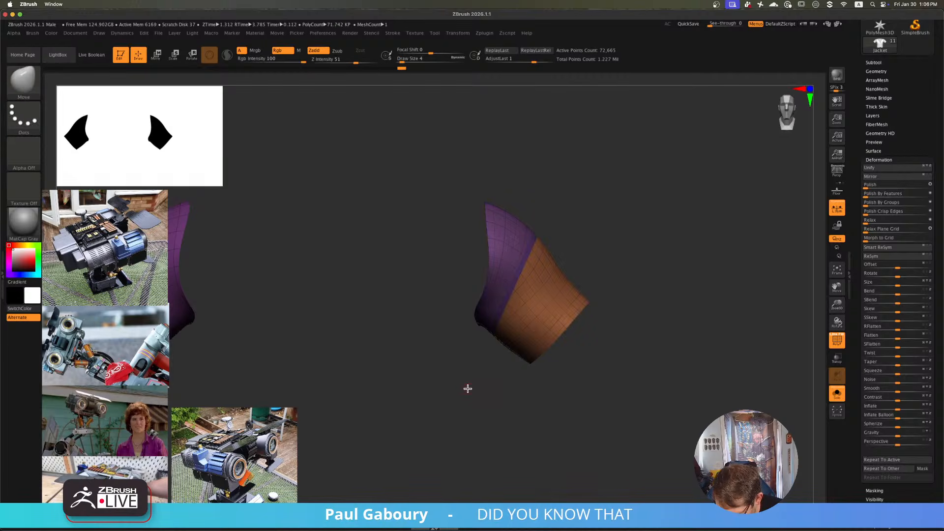
{"action": "mouse_move", "coordinate": [603, 229]}
{"action": "left_mouse_down", "text": "ctrl+shift"}
{"action": "mouse_move", "coordinate": [508, 348]}
{"action": "mouse_move", "coordinate": [495, 385]}
{"action": "left_mouse_up", "text": "ctrl+shift"}
{"action": "mouse_move", "coordinate": [462, 399]}
{"action": "left_mouse_down", "text": "alt"}
{"action": "mouse_move", "coordinate": [442, 406]}
{"action": "mouse_move", "coordinate": [512, 411]}
{"action": "left_mouse_up", "text": "alt"}
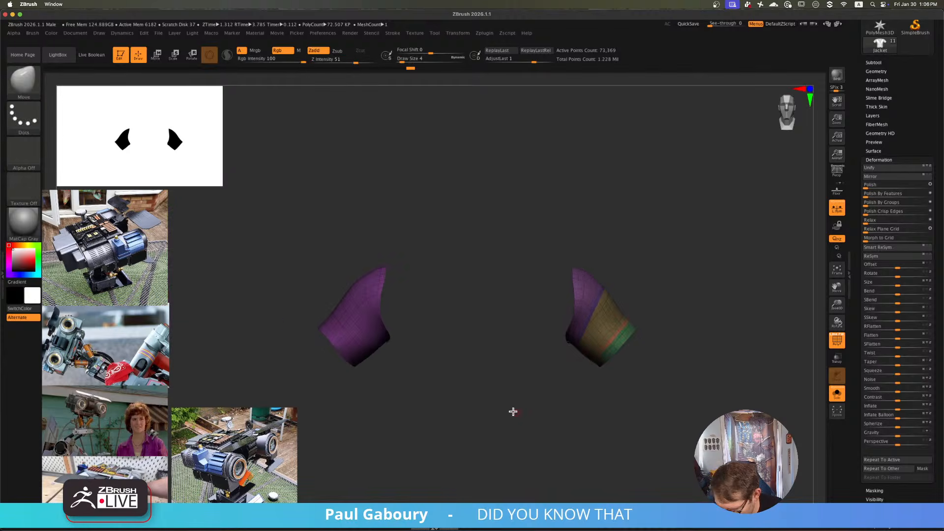
{"action": "left_click_drag", "start_coordinate": [418, 394], "coordinate": [396, 360], "text": "alt"}
{"action": "mouse_move", "coordinate": [317, 173]}
{"action": "left_mouse_down", "text": "ctrl+shift"}
{"action": "mouse_move", "coordinate": [422, 419]}
{"action": "mouse_move", "coordinate": [248, 244]}
{"action": "left_mouse_up", "text": "ctrl+shift"}
{"action": "left_click", "coordinate": [461, 400], "text": "ctrl+shift"}
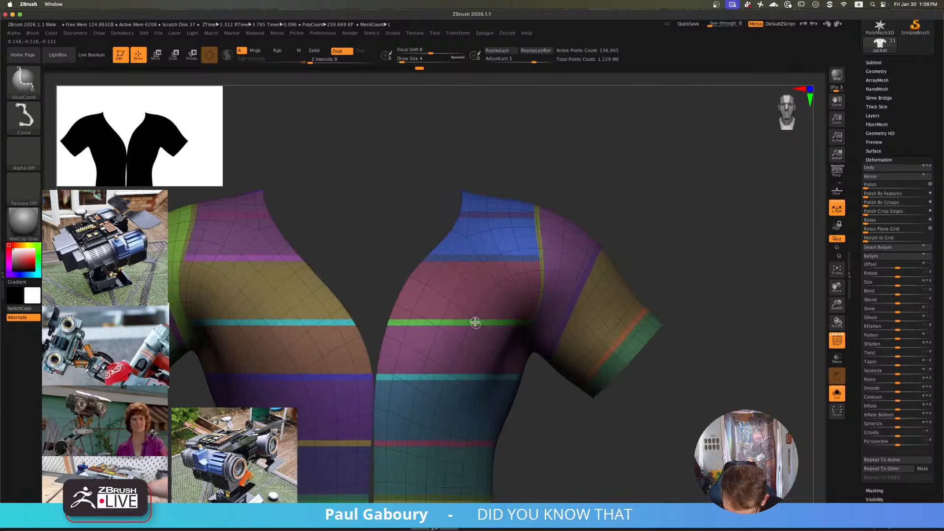
- Hide the thin chest, shoulder, armhole, sleeve and upper waist strips on the character's left half of the jacket front
{"action": "left_click", "coordinate": [475, 322], "text": "ctrl+shift"}
{"action": "left_click", "coordinate": [482, 323], "text": "ctrl+shift"}
{"action": "left_click", "coordinate": [495, 256], "text": "ctrl+alt+shift"}
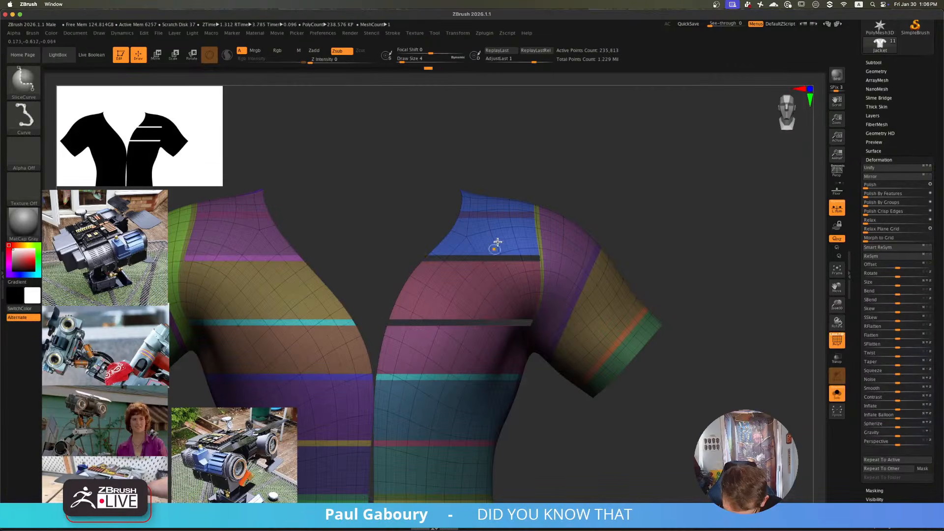
{"action": "left_click", "coordinate": [541, 239], "text": "ctrl+alt+shift"}
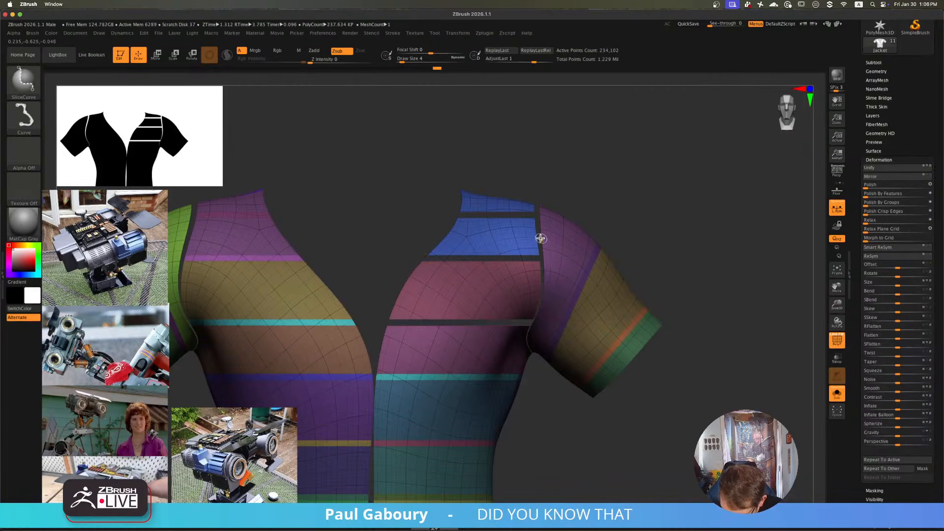
{"action": "left_click", "coordinate": [590, 275], "text": "ctrl+alt+shift"}
{"action": "left_click", "coordinate": [630, 329], "text": "ctrl+alt+shift"}
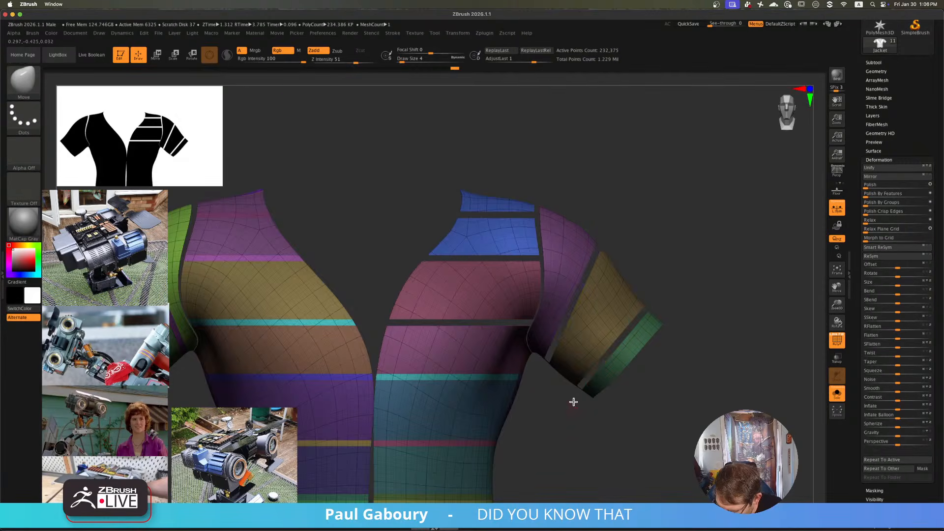
{"action": "left_click_drag", "start_coordinate": [573, 401], "coordinate": [660, 291], "text": "alt"}
{"action": "left_click", "coordinate": [543, 333], "text": "ctrl+alt+shift"}
{"action": "left_click", "coordinate": [524, 266], "text": "ctrl+alt+shift"}
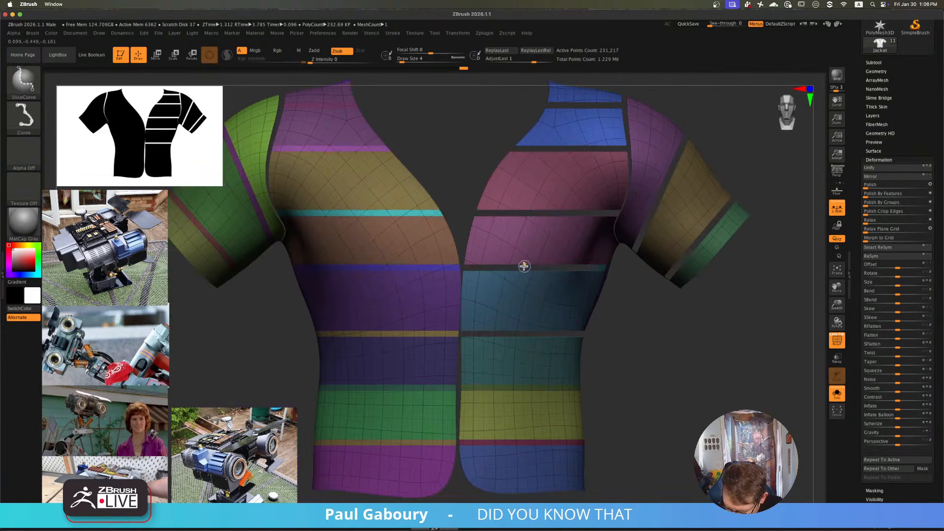
- Hide the thin chest, shoulder and sleeve strips on the character's right half of the jacket front
{"action": "left_click", "coordinate": [423, 266], "text": "ctrl+alt+shift"}
{"action": "left_click", "coordinate": [408, 215], "text": "ctrl+alt+shift"}
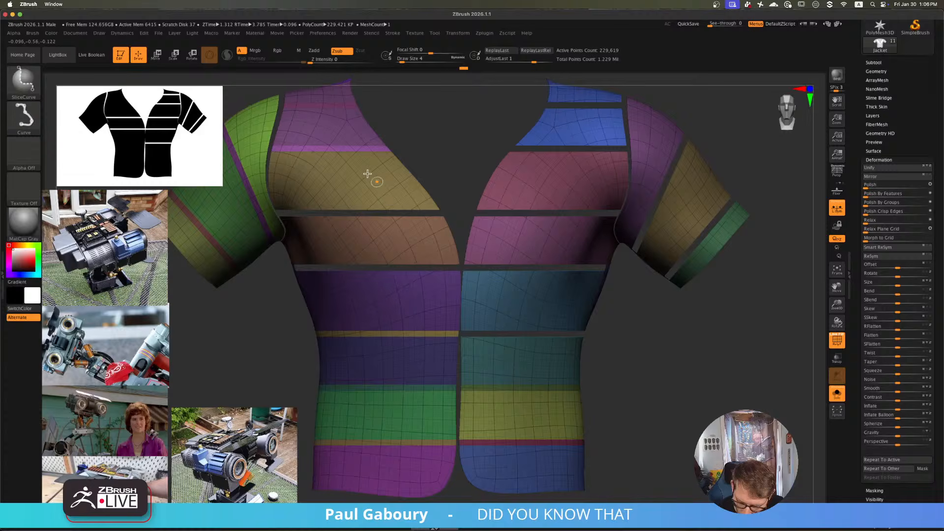
{"action": "left_click", "coordinate": [341, 148], "text": "ctrl+alt+shift"}
{"action": "left_click", "coordinate": [333, 103], "text": "ctrl+alt+shift"}
{"action": "left_click", "coordinate": [255, 196], "text": "ctrl+alt+shift"}
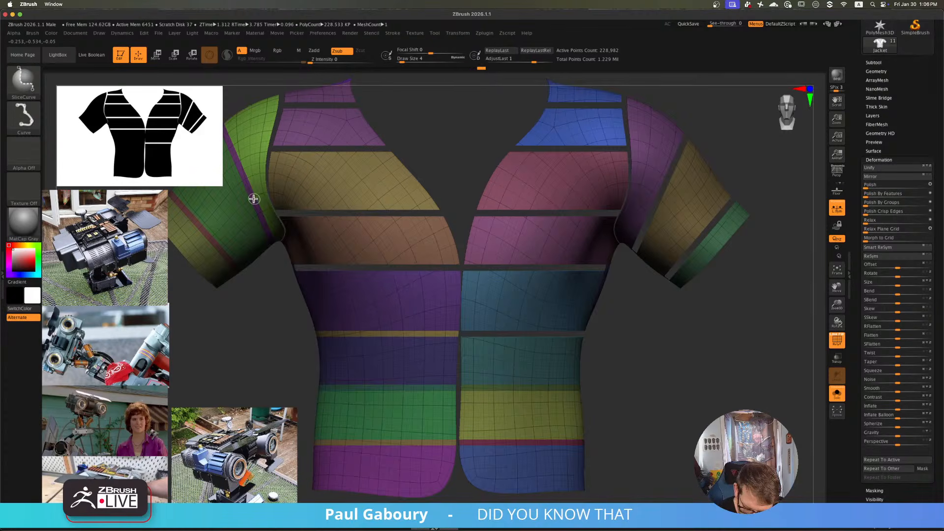
{"action": "left_click", "coordinate": [217, 245], "text": "ctrl+alt+shift"}
- Hide the remaining thin strips between the waist and hem bands on both front halves
{"action": "left_click", "coordinate": [407, 335], "text": "ctrl+alt+shift"}
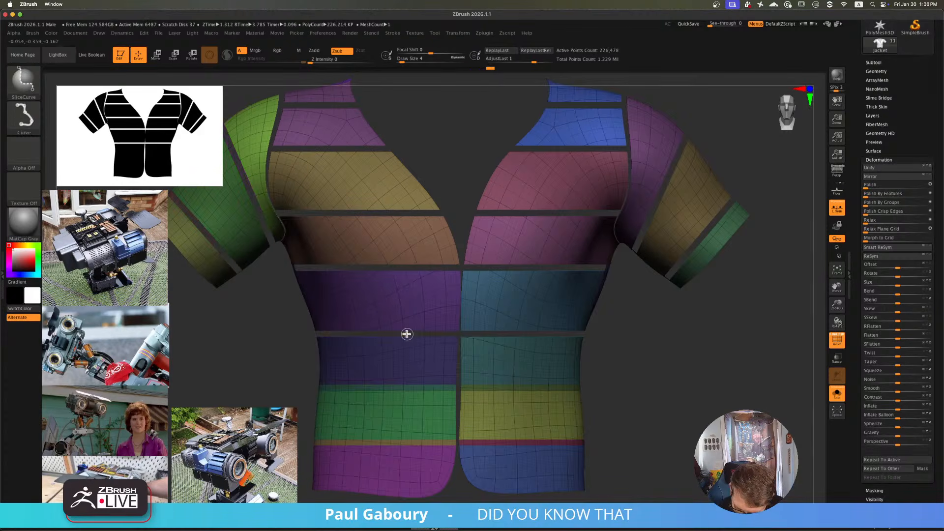
{"action": "left_click", "coordinate": [425, 389], "text": "ctrl+alt+shift"}
{"action": "left_click", "coordinate": [429, 443], "text": "ctrl+alt+shift"}
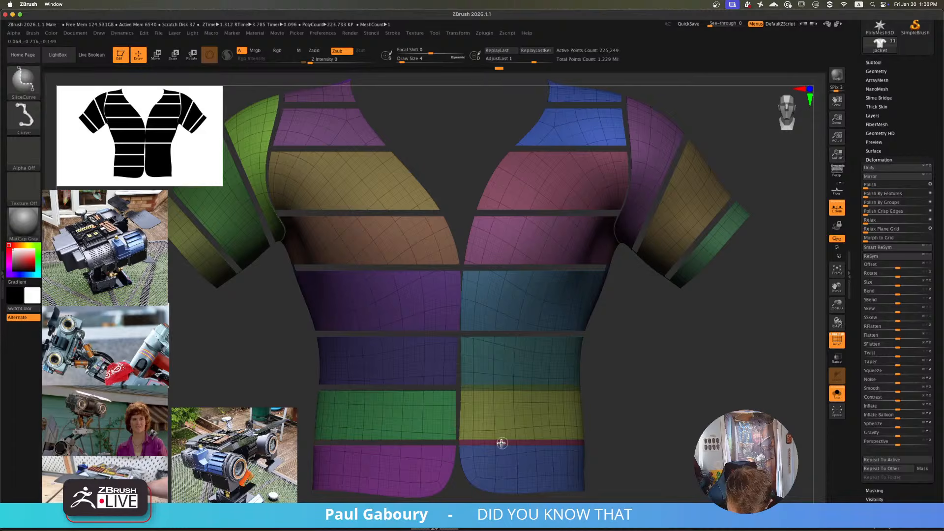
{"action": "left_click", "coordinate": [519, 387], "text": "ctrl+alt+shift"}
- From behind, hide the thin strips on the back of the character's right sleeve and across the upper back
{"action": "left_click_drag", "start_coordinate": [614, 362], "coordinate": [584, 372], "text": "alt"}
{"action": "right_click_drag", "start_coordinate": [571, 272], "coordinate": [581, 293], "text": "ctrl"}
{"action": "left_click", "coordinate": [576, 253], "text": "ctrl+alt+shift"}
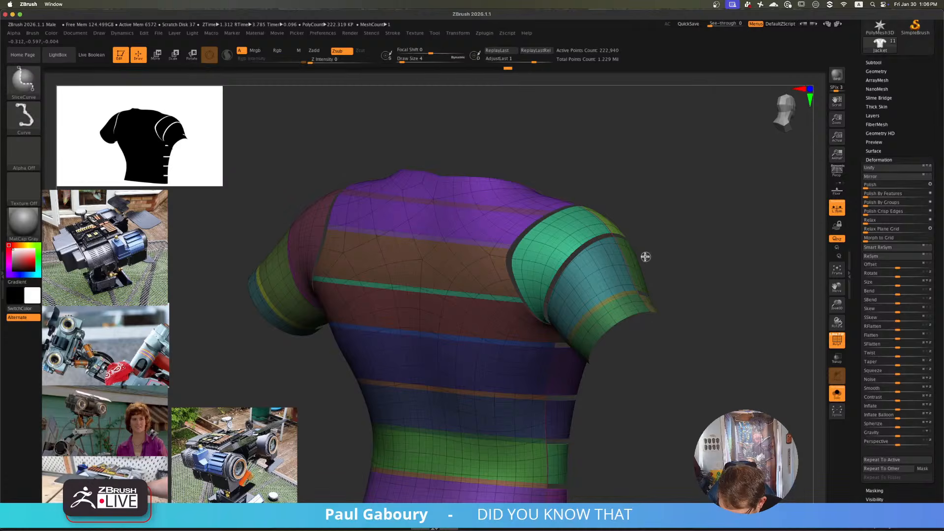
{"action": "left_click", "coordinate": [621, 292], "text": "ctrl+alt+shift"}
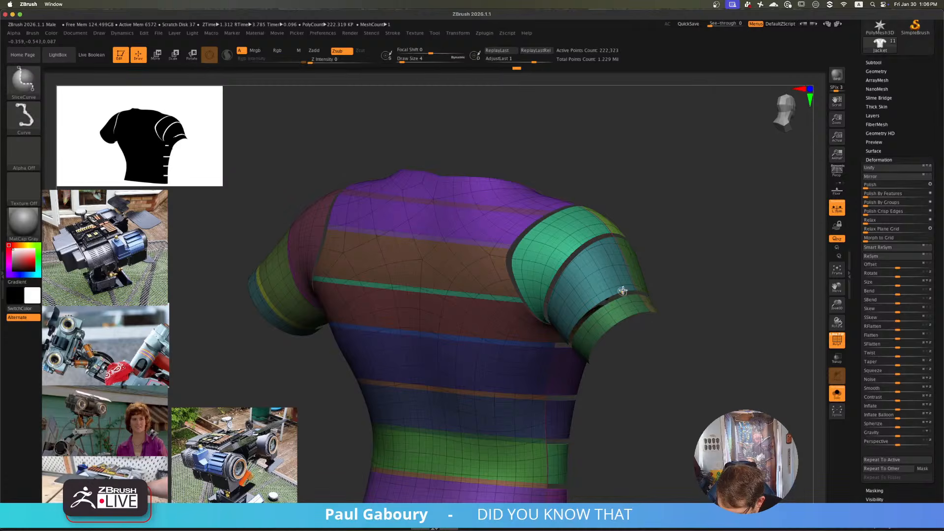
{"action": "left_click", "coordinate": [496, 296], "text": "ctrl+alt+shift"}
{"action": "left_click", "coordinate": [463, 235], "text": "ctrl+alt+shift"}
{"action": "left_click", "coordinate": [478, 206], "text": "ctrl+alt+shift"}
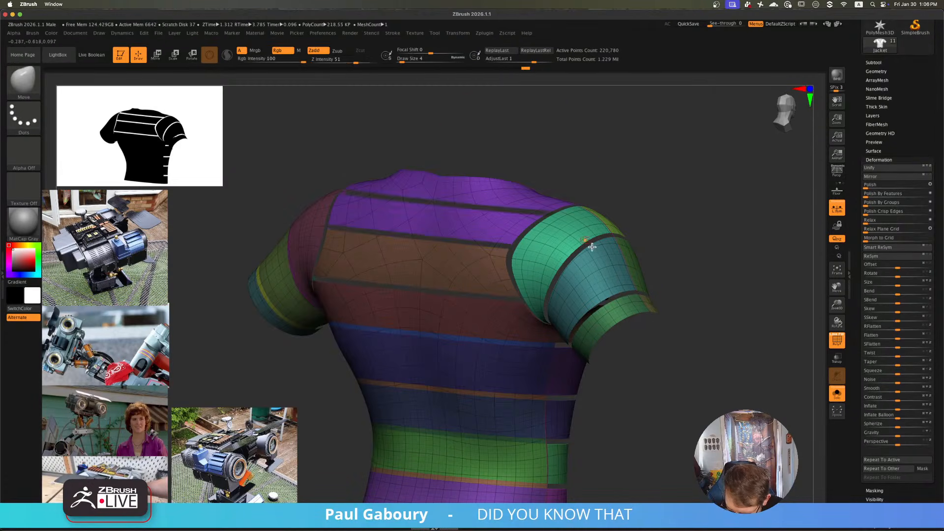
- Try to hide the narrow seam strip running over the shoulder and down the sleeve
{"action": "right_click_drag", "start_coordinate": [593, 246], "coordinate": [551, 275]}
{"action": "left_click", "coordinate": [635, 222], "text": "ctrl+alt+shift"}
{"action": "right_click_drag", "start_coordinate": [635, 222], "coordinate": [672, 289], "text": "ctrl"}
{"action": "key", "text": "ctrl+shift"}
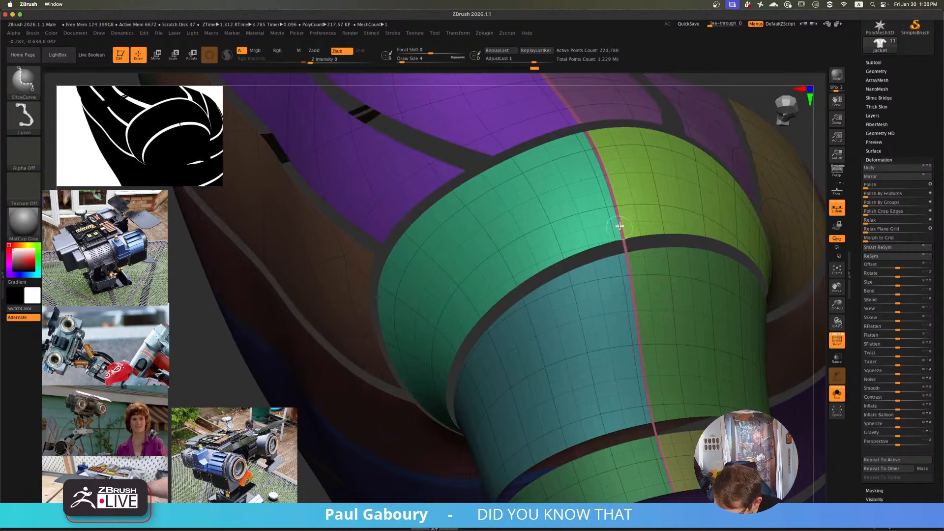
{"action": "left_click", "coordinate": [620, 224], "text": "ctrl+alt+shift"}
{"action": "right_click_drag", "start_coordinate": [619, 232], "coordinate": [626, 298], "text": "alt"}
{"action": "key", "text": "ctrl+z"}
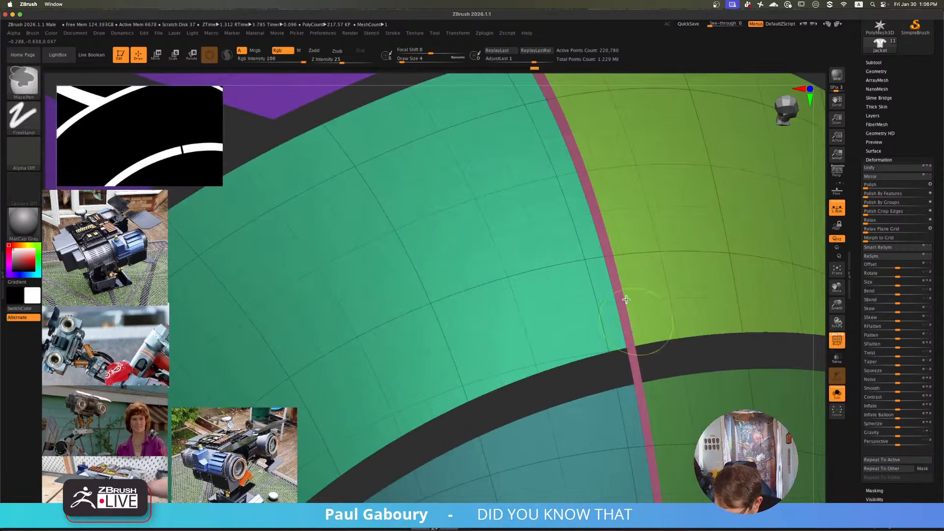
{"action": "left_click", "coordinate": [607, 255], "text": "ctrl+alt+shift"}
{"action": "key", "text": "ctrl+z"}
- Hide the thin strips across the middle and lower back, along with the narrow side seam
{"action": "right_click_drag", "start_coordinate": [612, 259], "coordinate": [576, 266], "text": "ctrl"}
{"action": "left_click", "coordinate": [555, 264], "text": "ctrl+alt+shift"}
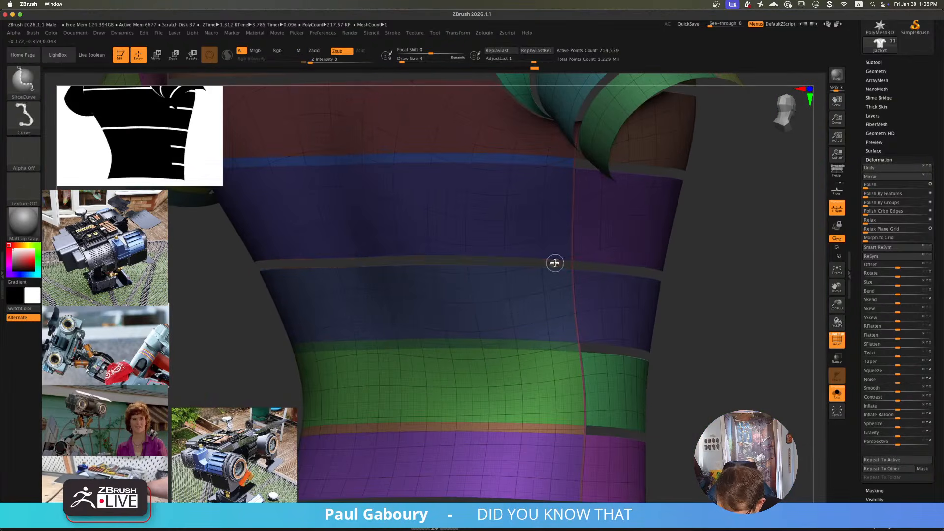
{"action": "left_click", "coordinate": [566, 163], "text": "ctrl+alt+shift"}
{"action": "right_click_drag", "start_coordinate": [580, 370], "coordinate": [572, 343], "text": "alt"}
{"action": "right_click_drag", "start_coordinate": [571, 343], "coordinate": [610, 369], "text": "ctrl"}
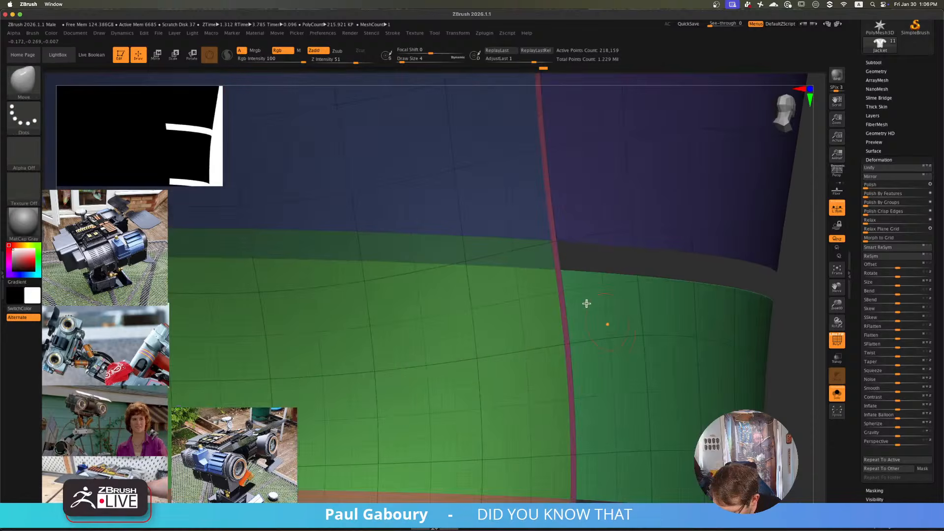
{"action": "left_click", "coordinate": [554, 255], "text": "ctrl+alt+shift"}
{"action": "right_click_drag", "start_coordinate": [574, 414], "coordinate": [591, 288], "text": "alt"}
{"action": "left_click", "coordinate": [576, 384], "text": "ctrl+alt+shift"}
- Hide the strips on the back of the other sleeve, and inspect the separated panels without the polygroup wireframe
{"action": "right_click_drag", "start_coordinate": [590, 377], "coordinate": [544, 362], "text": "ctrl"}
{"action": "right_click_drag", "start_coordinate": [301, 232], "coordinate": [408, 193], "text": "alt"}
{"action": "left_click", "coordinate": [332, 273], "text": "ctrl+alt+shift"}
{"action": "left_click", "coordinate": [313, 320], "text": "ctrl+alt+shift"}
{"action": "right_click_drag", "start_coordinate": [424, 411], "coordinate": [488, 330], "text": "ctrl"}
{"action": "key", "text": "shift+f"}
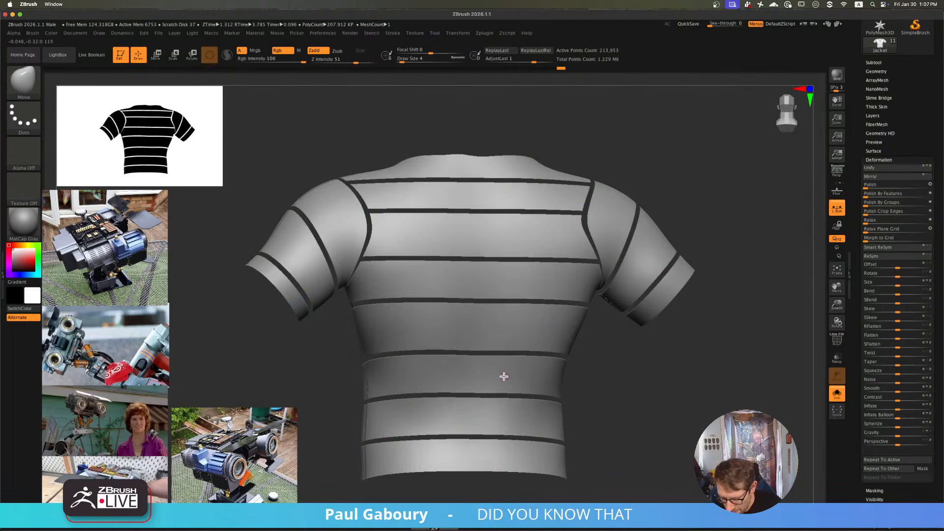
{"action": "right_click_drag", "start_coordinate": [504, 377], "coordinate": [528, 377]}
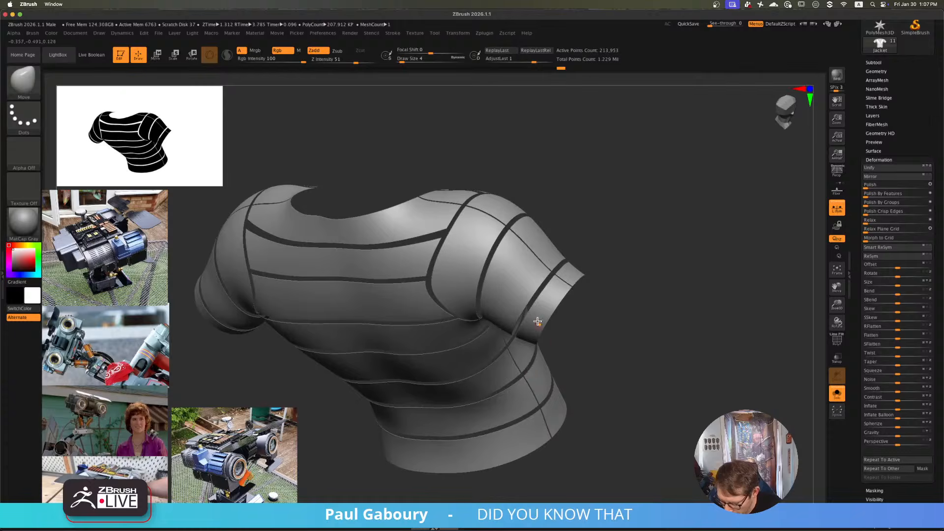
{"action": "mouse_move", "coordinate": [538, 321]}
{"action": "right_mouse_down"}
{"action": "mouse_move", "coordinate": [562, 287]}
{"action": "mouse_move", "coordinate": [609, 384]}
{"action": "mouse_move", "coordinate": [531, 363]}
{"action": "mouse_move", "coordinate": [552, 376]}
{"action": "mouse_move", "coordinate": [533, 352]}
{"action": "mouse_move", "coordinate": [596, 341]}
{"action": "mouse_move", "coordinate": [555, 301]}
{"action": "mouse_move", "coordinate": [616, 346]}
{"action": "mouse_move", "coordinate": [538, 370]}
{"action": "mouse_move", "coordinate": [556, 376]}
{"action": "right_mouse_up"}
- Assign all panels to one polygroup and all thin strips to another, and show the whole jacket with its polygroup wireframe
{"action": "key", "text": "shift+f"}
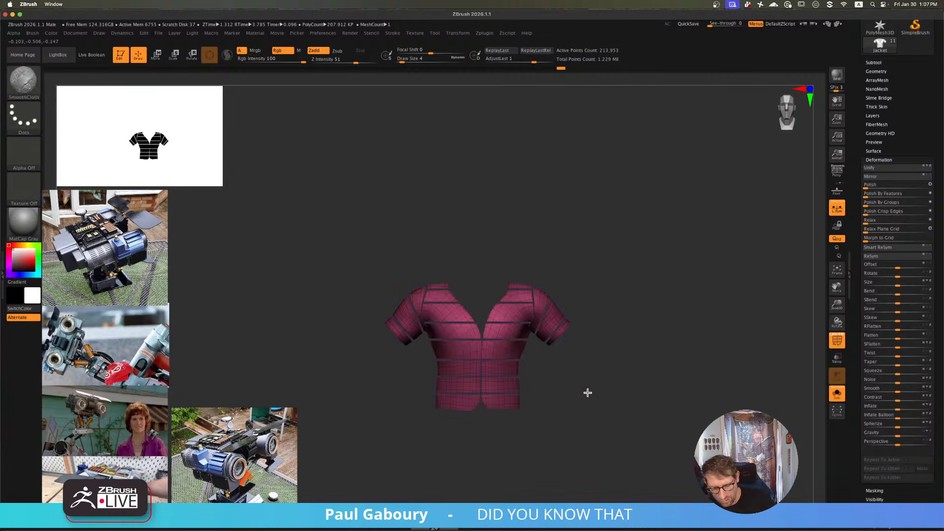
{"action": "left_click_drag", "start_coordinate": [587, 392], "coordinate": [604, 415], "text": "ctrl+shift"}
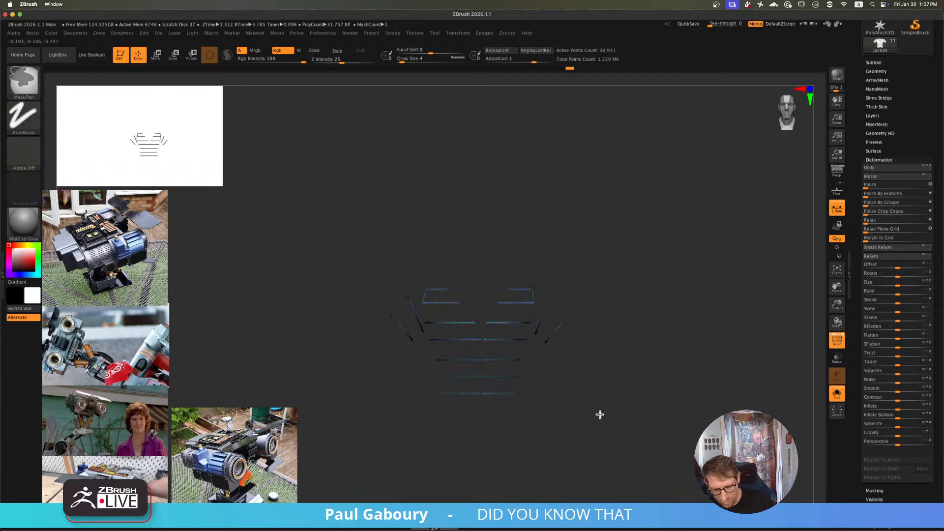
{"action": "left_click", "coordinate": [597, 410], "text": "ctrl+shift"}
{"action": "right_click_drag", "start_coordinate": [507, 327], "coordinate": [558, 381], "text": "ctrl"}
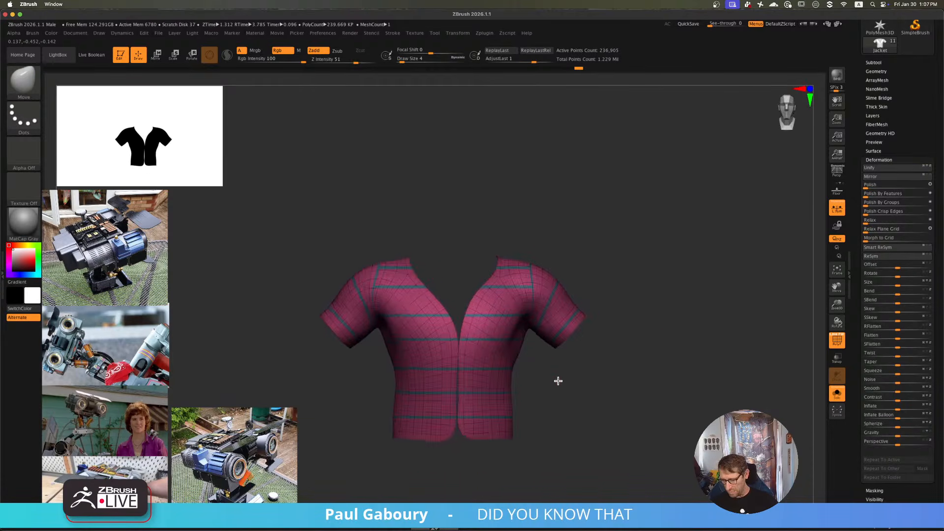
- Divide the jacket once with subdivision smoothing turned off, and delete its lower subdivision level
{"action": "left_click", "coordinate": [885, 160]}
{"action": "left_click", "coordinate": [881, 208]}
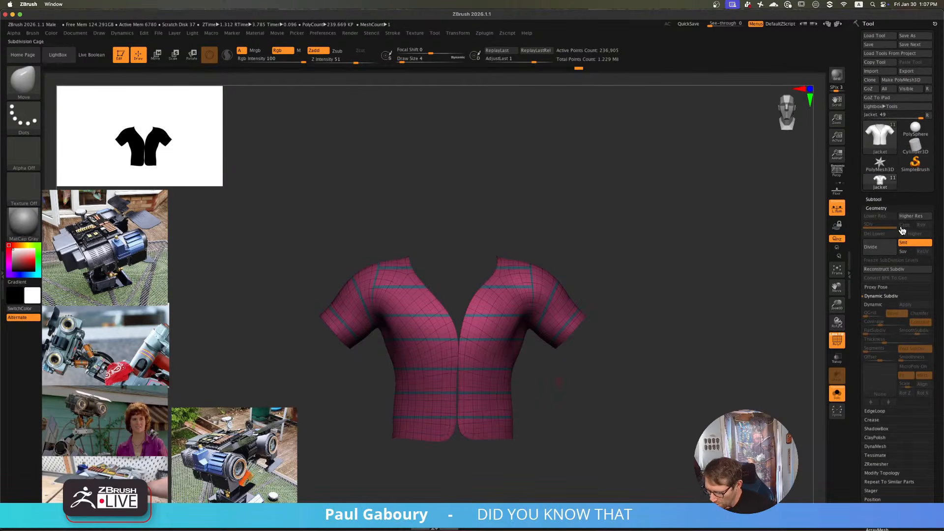
{"action": "left_click", "coordinate": [892, 297]}
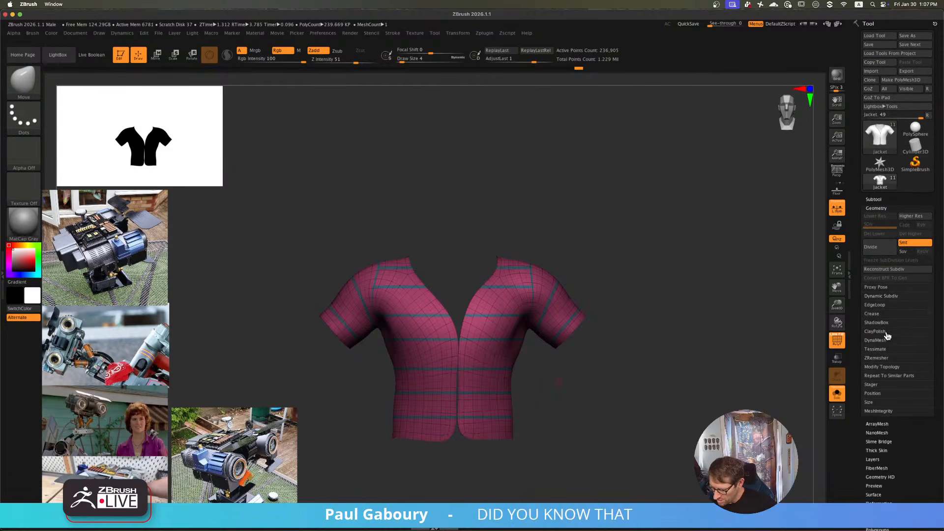
{"action": "left_click", "coordinate": [878, 358]}
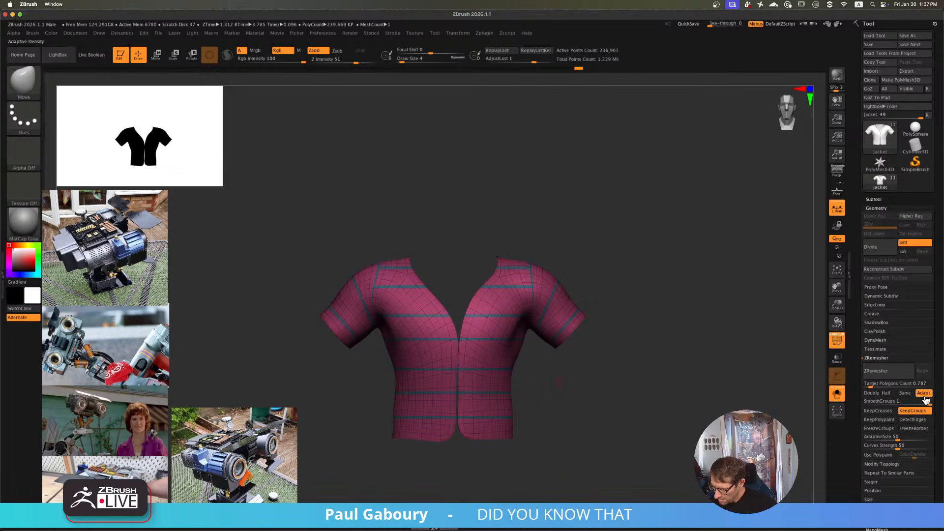
{"action": "left_click", "coordinate": [915, 242]}
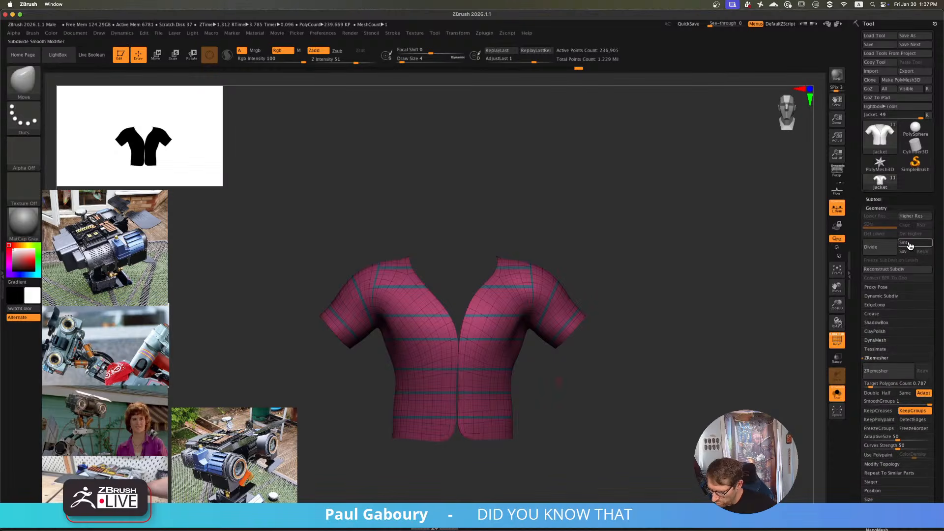
{"action": "left_click", "coordinate": [872, 247]}
{"action": "left_click", "coordinate": [881, 234]}
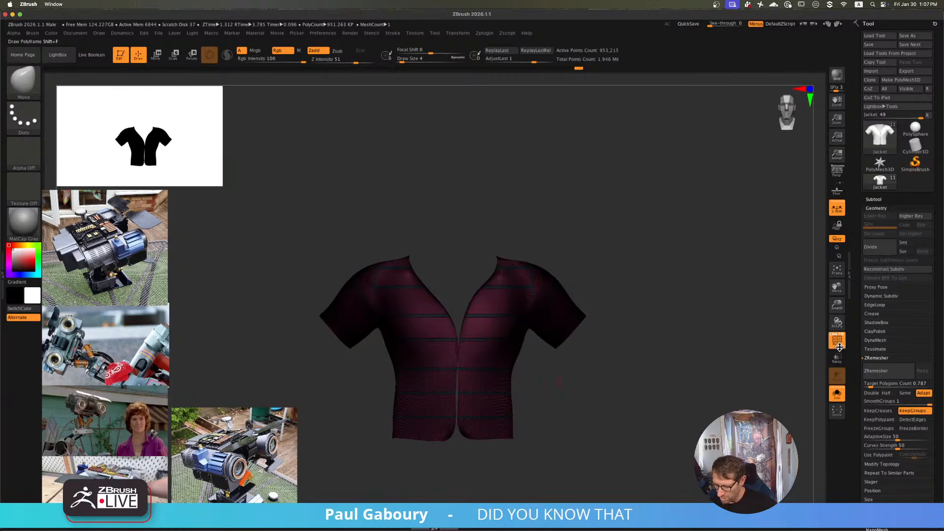
- Run ZRemesher on the jacket with a target polygon count of 5, keeping polygroups, and check the new topology
{"action": "mouse_move", "coordinate": [505, 332]}
{"action": "right_mouse_down", "text": "ctrl"}
{"action": "mouse_move", "coordinate": [622, 399]}
{"action": "mouse_move", "coordinate": [565, 376]}
{"action": "right_mouse_up", "text": "ctrl"}
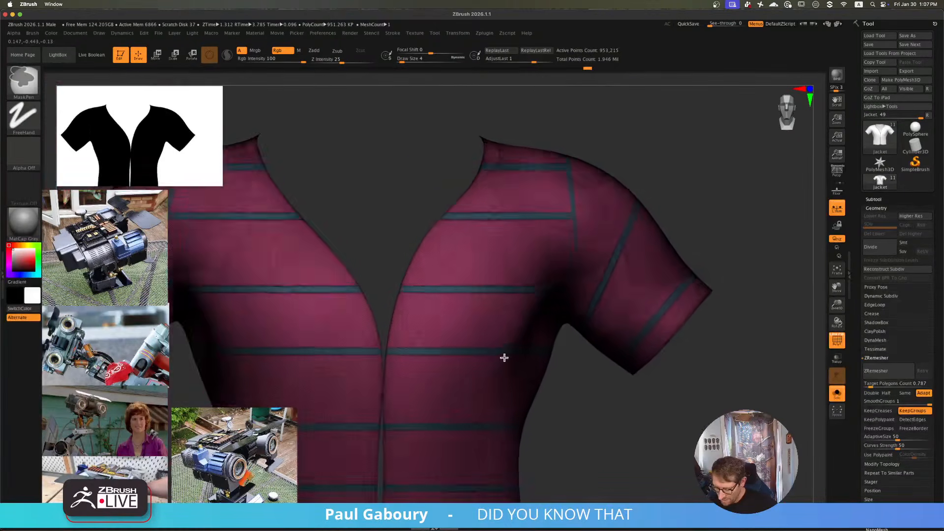
{"action": "mouse_move", "coordinate": [504, 358]}
{"action": "right_mouse_down", "text": "ctrl"}
{"action": "mouse_move", "coordinate": [702, 390]}
{"action": "mouse_move", "coordinate": [656, 392]}
{"action": "mouse_move", "coordinate": [533, 365]}
{"action": "mouse_move", "coordinate": [589, 365]}
{"action": "mouse_move", "coordinate": [569, 308]}
{"action": "right_mouse_up", "text": "ctrl"}
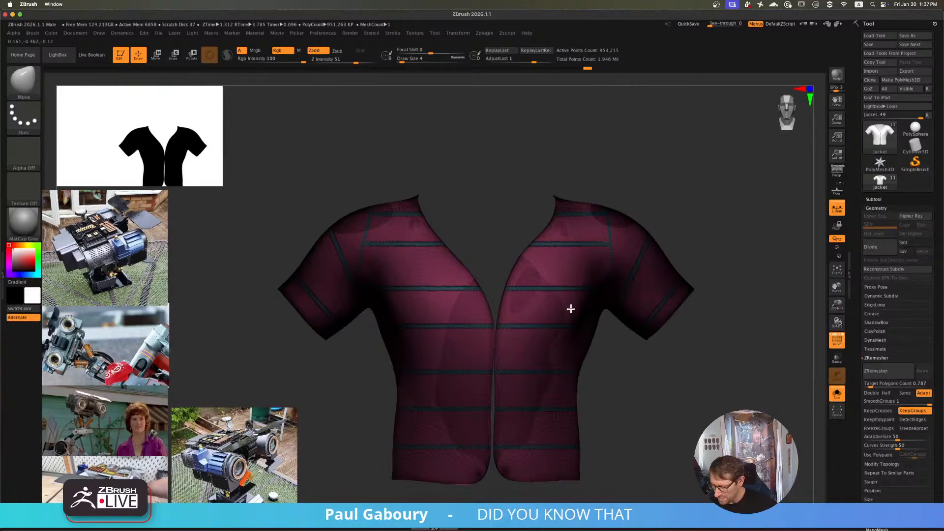
{"action": "left_click", "coordinate": [912, 383]}
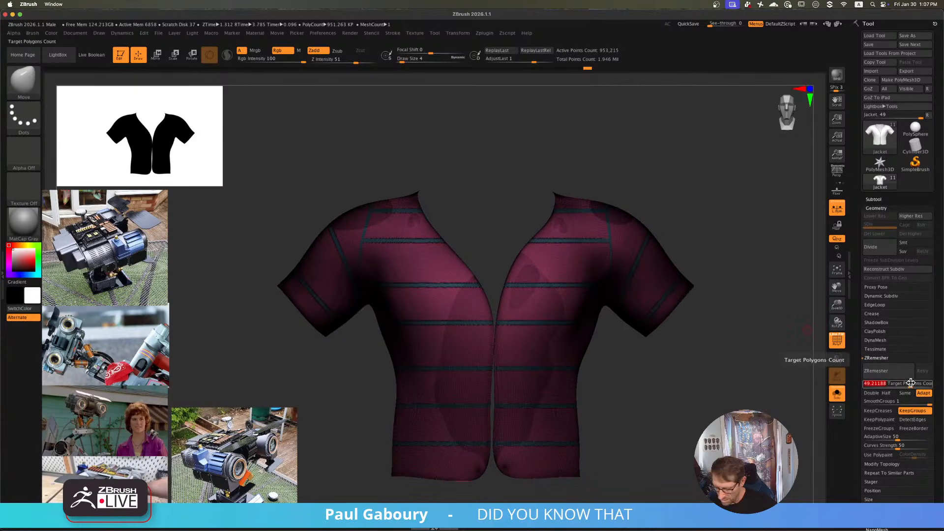
{"action": "type", "text": "5"}
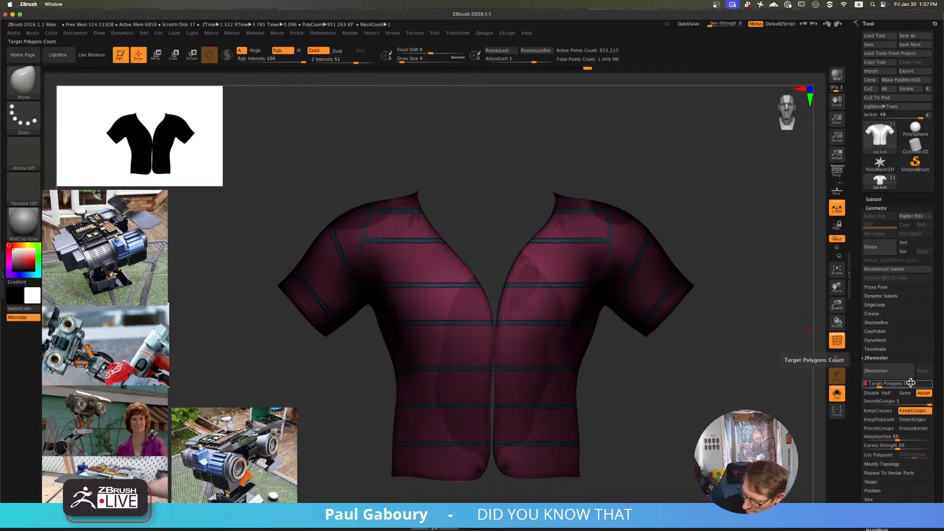
{"action": "key", "text": "Return"}
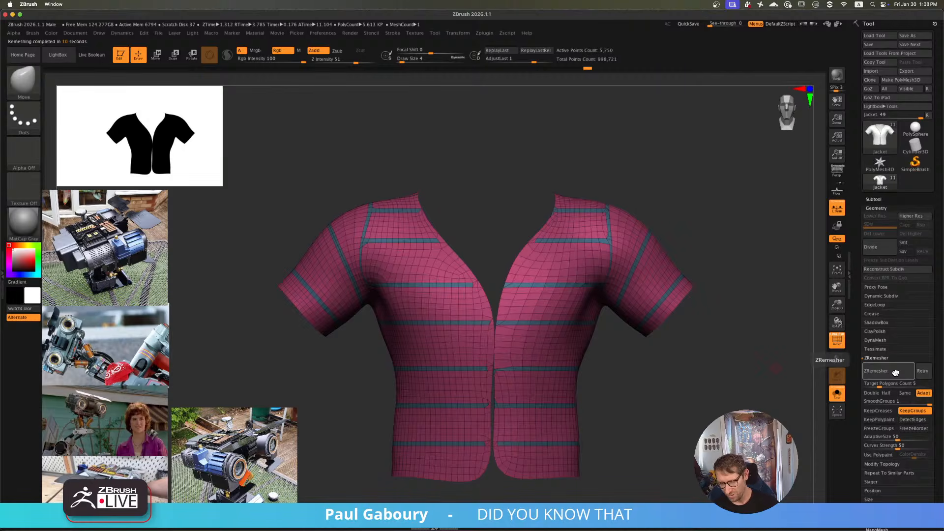
{"action": "left_click_drag", "start_coordinate": [605, 392], "coordinate": [681, 352]}
- Undo the jacket's remesh and the deletion of its lower subdivision level
{"action": "key", "text": "ctrl+z"}
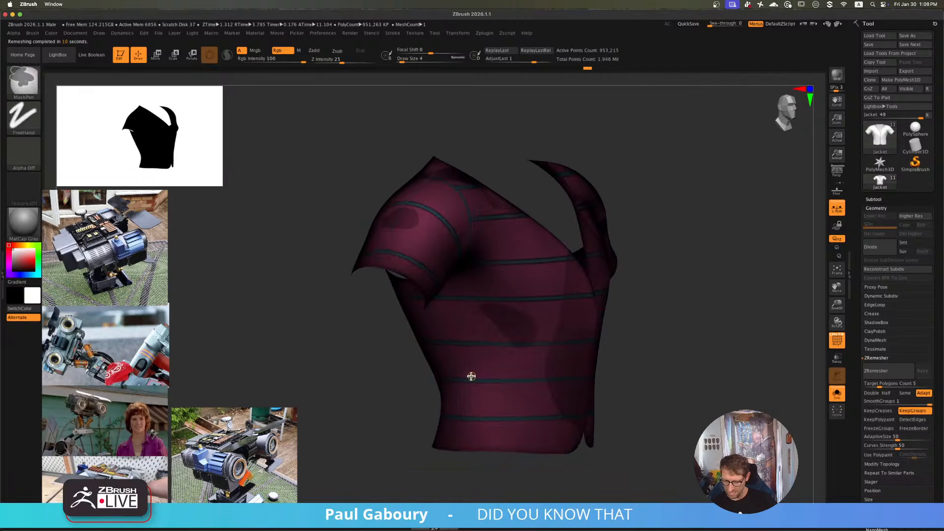
{"action": "mouse_move", "coordinate": [470, 376]}
{"action": "right_mouse_down", "text": "ctrl"}
{"action": "mouse_move", "coordinate": [534, 427]}
{"action": "mouse_move", "coordinate": [548, 407]}
{"action": "mouse_move", "coordinate": [502, 411]}
{"action": "mouse_move", "coordinate": [516, 428]}
{"action": "mouse_move", "coordinate": [471, 388]}
{"action": "mouse_move", "coordinate": [500, 385]}
{"action": "mouse_move", "coordinate": [496, 397]}
{"action": "mouse_move", "coordinate": [485, 379]}
{"action": "right_mouse_up", "text": "ctrl"}
{"action": "key", "text": "ctrl+z"}
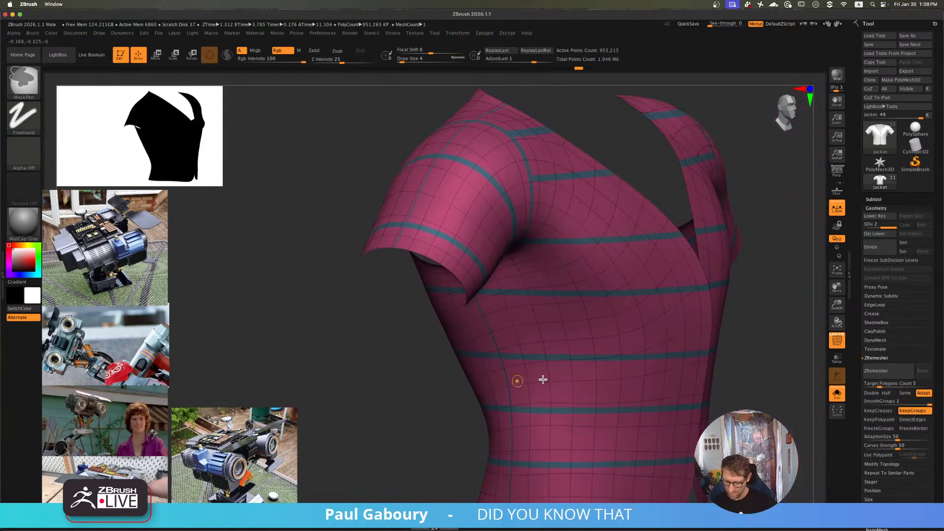
{"action": "mouse_move", "coordinate": [583, 368]}
{"action": "right_mouse_down", "text": "alt"}
{"action": "mouse_move", "coordinate": [436, 310]}
{"action": "mouse_move", "coordinate": [514, 359]}
{"action": "mouse_move", "coordinate": [758, 338]}
{"action": "right_mouse_up", "text": "alt"}
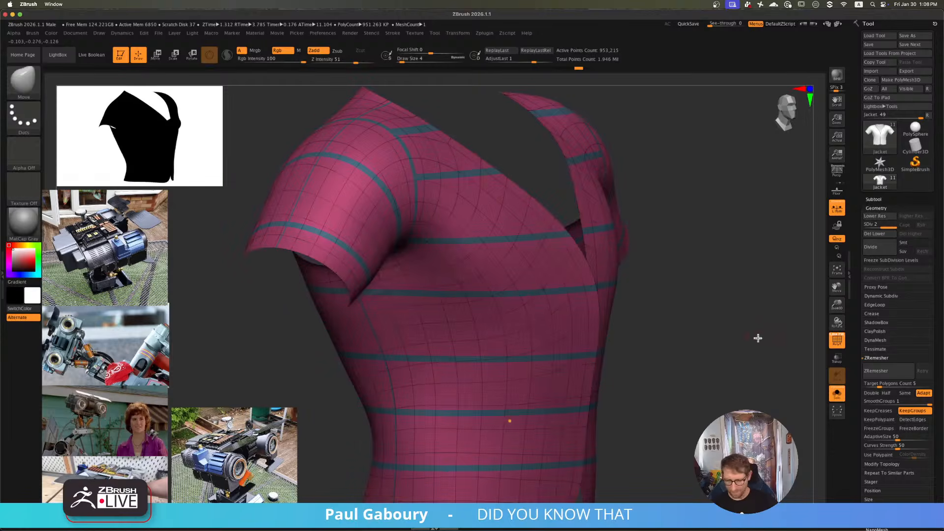
- Bring back the robot's other visible parts around the jacket and hide the polygroup wireframe
{"action": "left_click", "coordinate": [841, 396]}
{"action": "right_click_drag", "start_coordinate": [758, 391], "coordinate": [585, 361], "text": "ctrl"}
{"action": "mouse_move", "coordinate": [654, 375]}
{"action": "right_mouse_down"}
{"action": "mouse_move", "coordinate": [613, 366]}
{"action": "mouse_move", "coordinate": [613, 380]}
{"action": "right_mouse_up"}
{"action": "key", "text": "shift+f"}
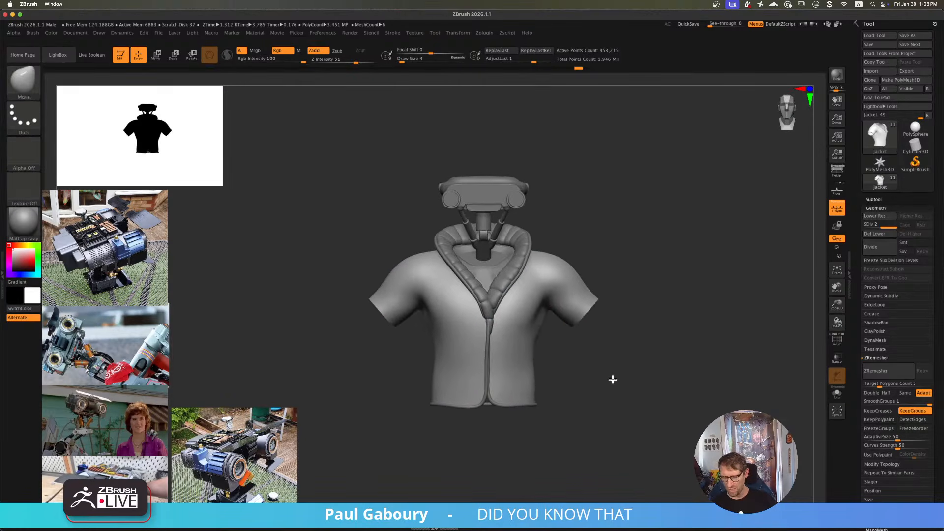
- Examine the jacket on the robot from the front and side, with and without the polygroup wireframe
{"action": "key", "text": "f"}
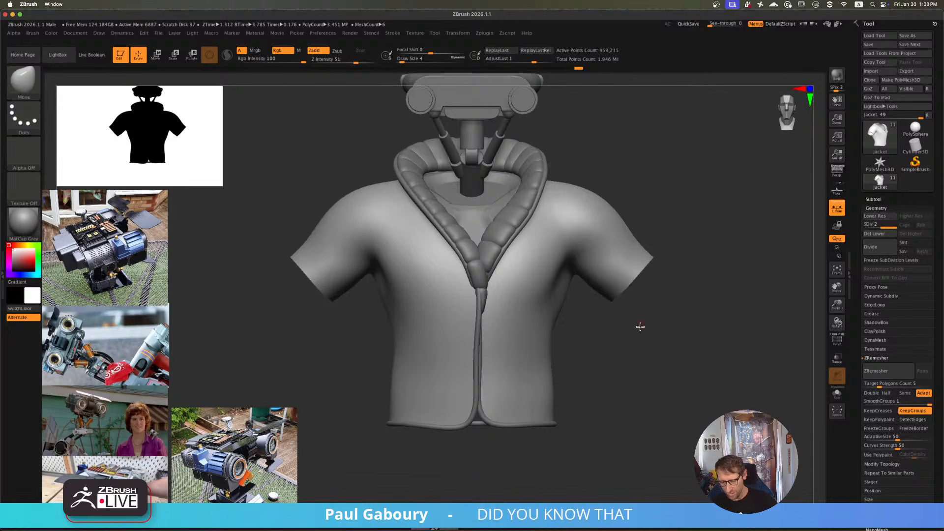
{"action": "right_click_drag", "start_coordinate": [641, 327], "coordinate": [601, 367], "text": "ctrl"}
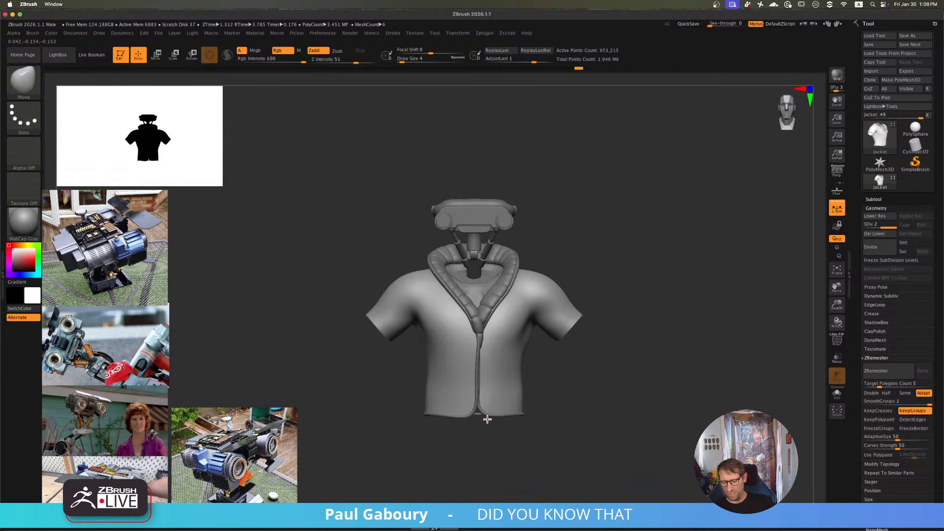
{"action": "right_click_drag", "start_coordinate": [487, 419], "coordinate": [571, 285]}
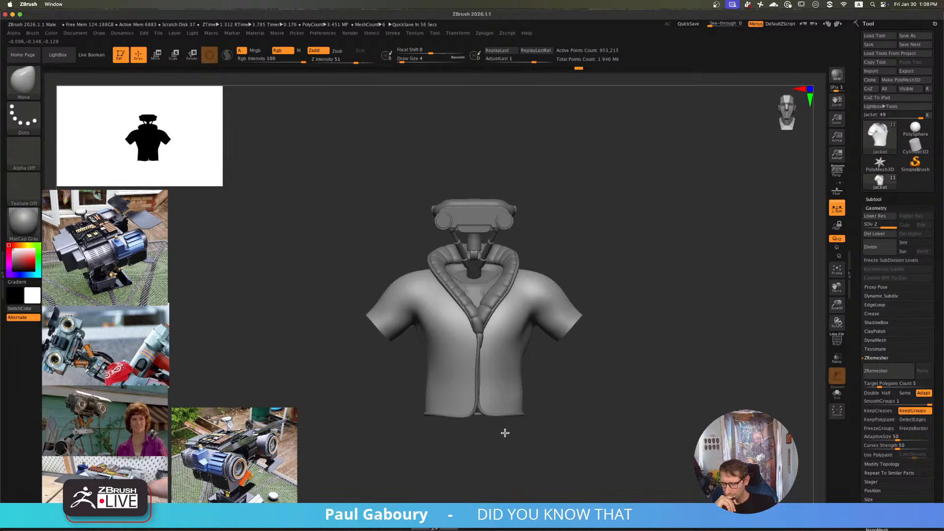
{"action": "left_click_drag", "start_coordinate": [637, 348], "coordinate": [684, 346]}
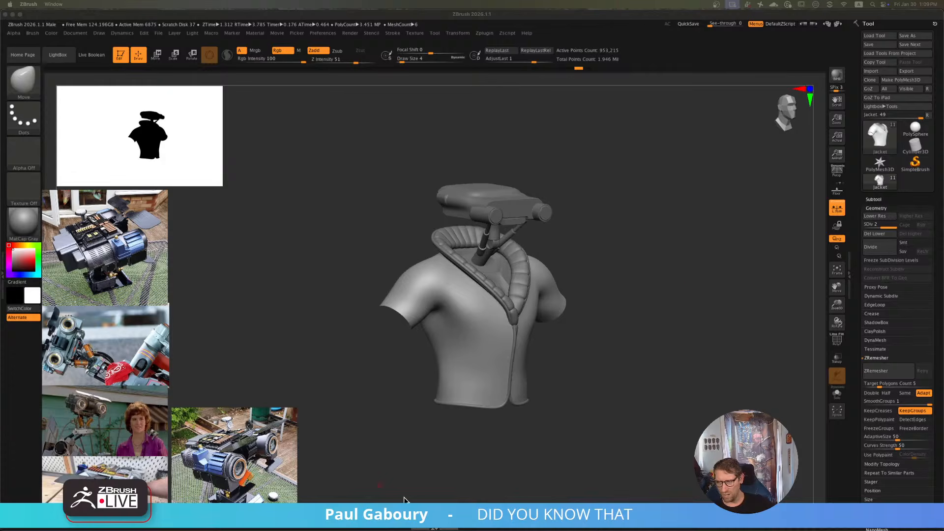
{"action": "left_click_drag", "start_coordinate": [658, 382], "coordinate": [587, 392]}
{"action": "right_click_drag", "start_coordinate": [586, 392], "coordinate": [497, 275]}
{"action": "right_click_drag", "start_coordinate": [496, 275], "coordinate": [376, 418], "text": "alt"}
{"action": "right_click_drag", "start_coordinate": [376, 418], "coordinate": [474, 292], "text": "ctrl"}
{"action": "key", "text": "shift+f"}
{"action": "mouse_move", "coordinate": [678, 367]}
{"action": "right_mouse_down"}
{"action": "mouse_move", "coordinate": [656, 318]}
{"action": "mouse_move", "coordinate": [690, 379]}
{"action": "mouse_move", "coordinate": [687, 357]}
{"action": "right_mouse_up"}
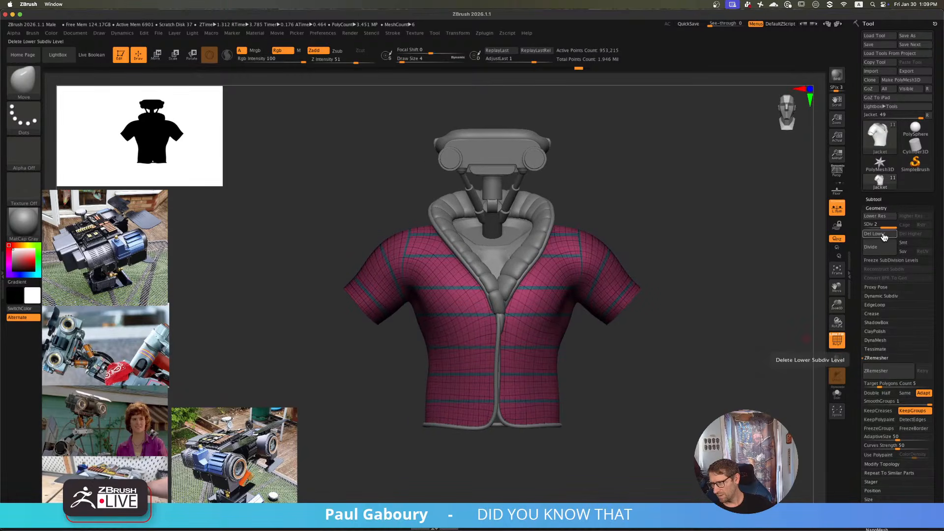
- Delete the jacket's higher subdivision level, turn on Dynamic Subdiv, and hide the polygroup wireframe
{"action": "left_click_drag", "start_coordinate": [884, 226], "coordinate": [871, 225]}
{"action": "left_click", "coordinate": [915, 236]}
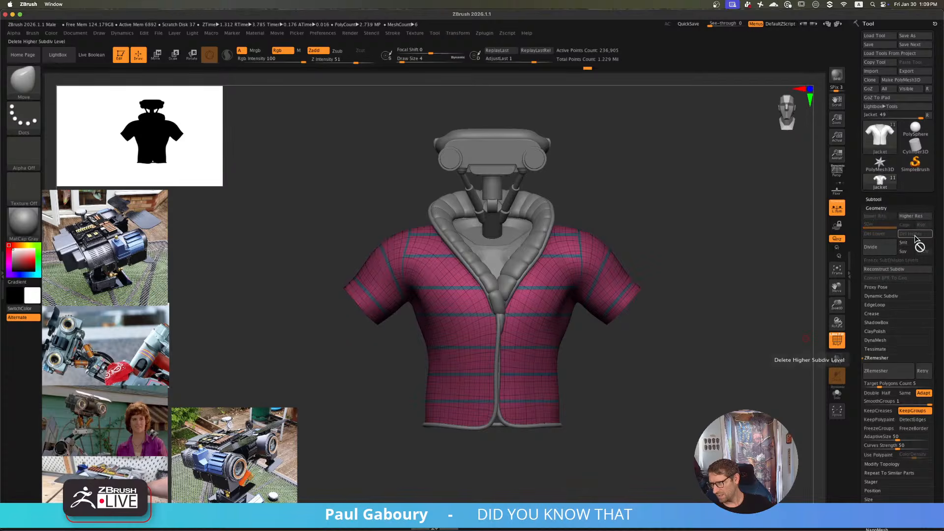
{"action": "left_click", "coordinate": [876, 359]}
{"action": "left_click", "coordinate": [883, 296]}
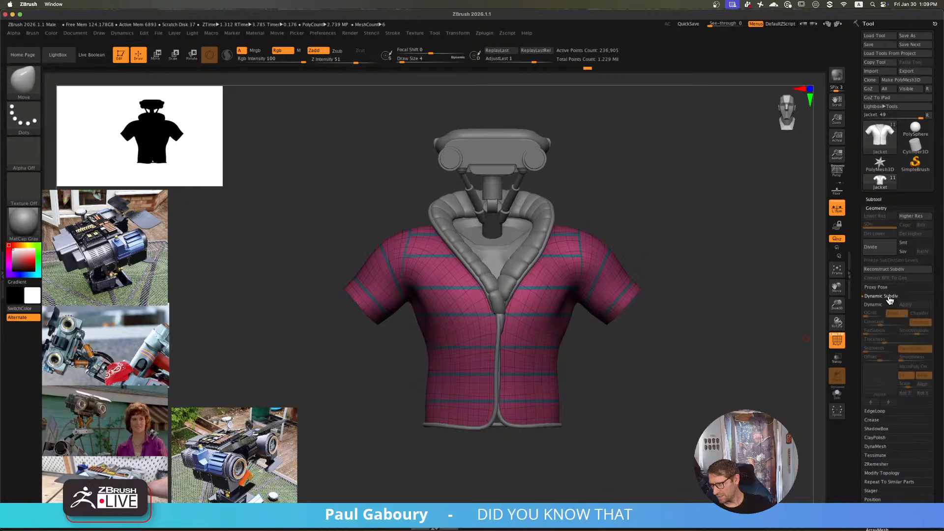
{"action": "left_click", "coordinate": [890, 305]}
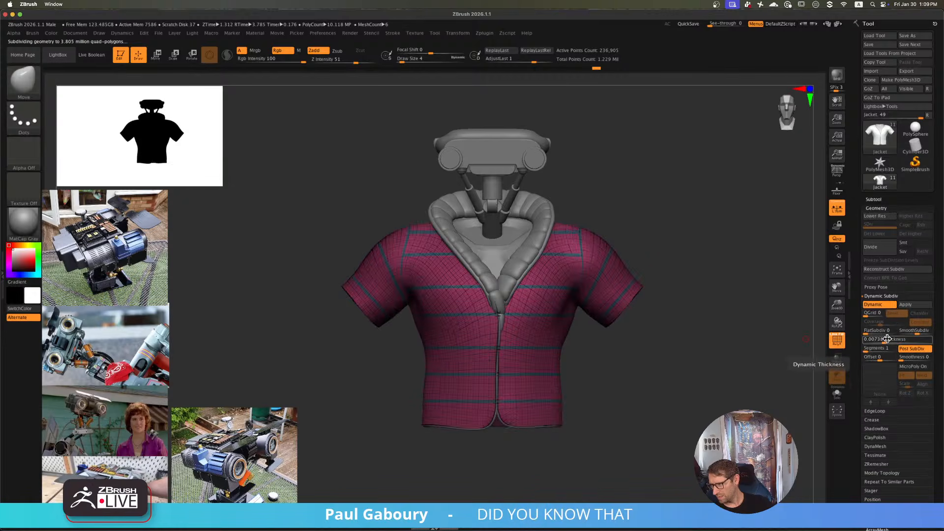
{"action": "key", "text": "shift+f"}
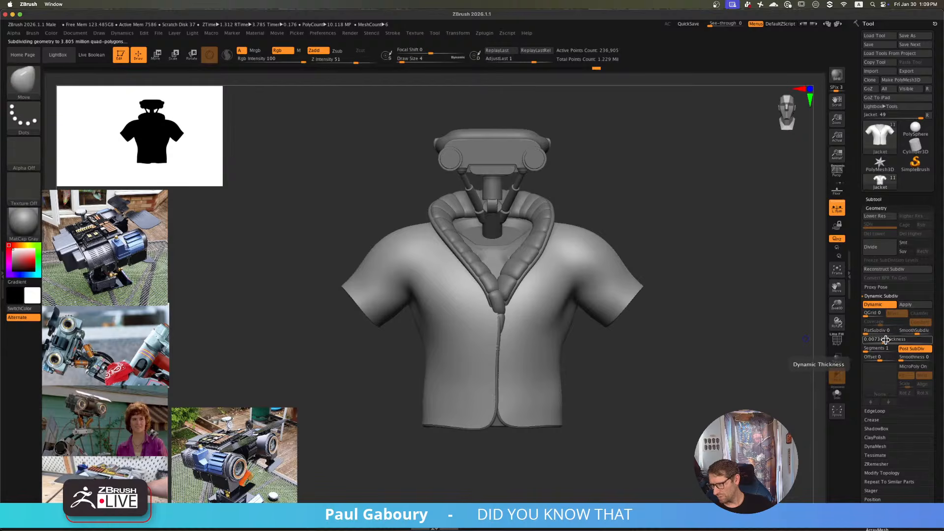
{"action": "key", "text": "shift"}
{"action": "key", "text": "shift"}
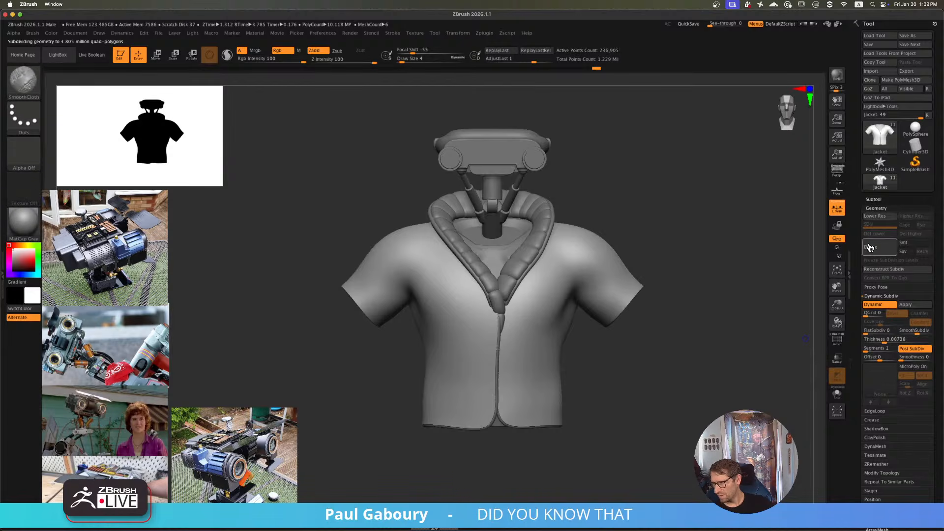
- Insert a Cube3D subtool directly below the Jacket1 subtool
{"action": "left_click", "coordinate": [878, 198]}
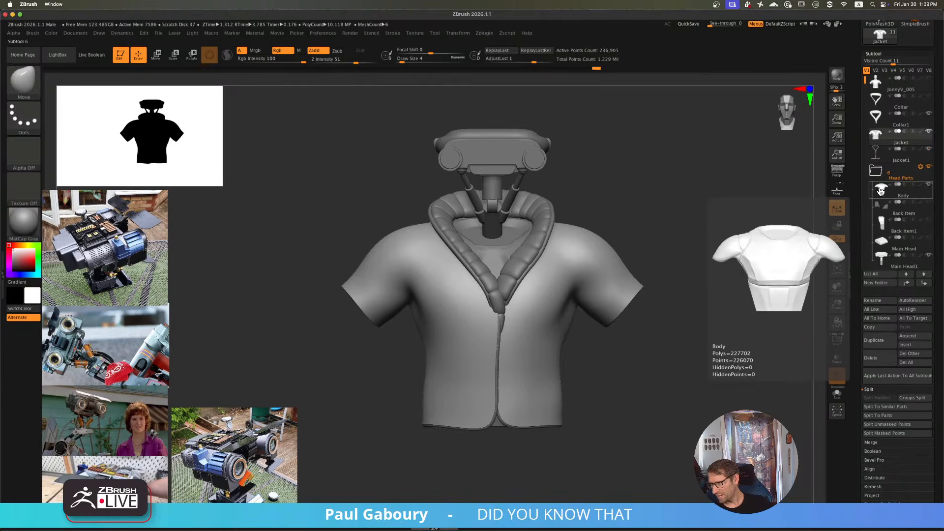
{"action": "left_click", "coordinate": [879, 155]}
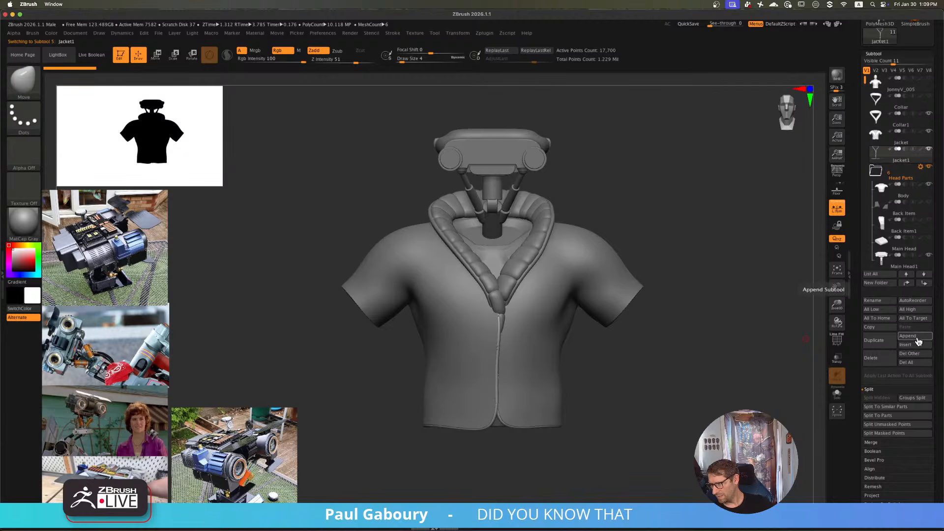
{"action": "left_click", "coordinate": [915, 345]}
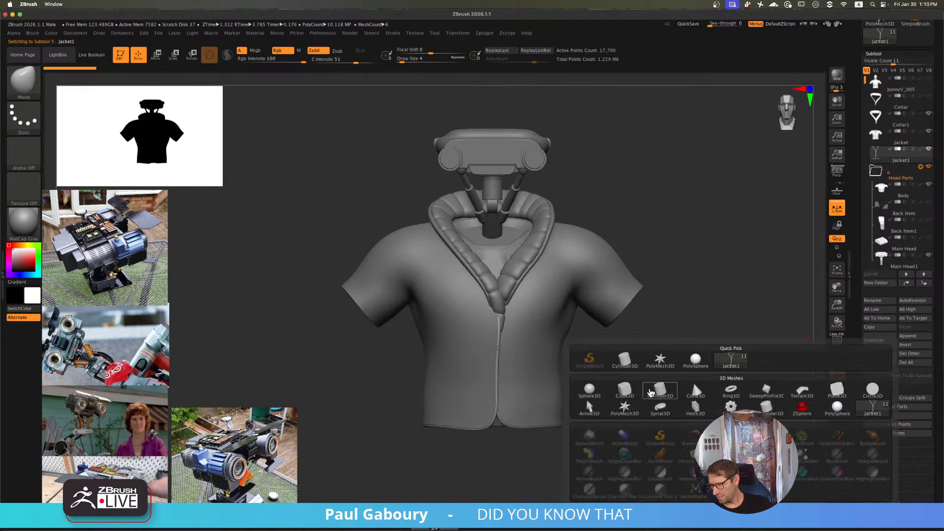
{"action": "left_click", "coordinate": [629, 395]}
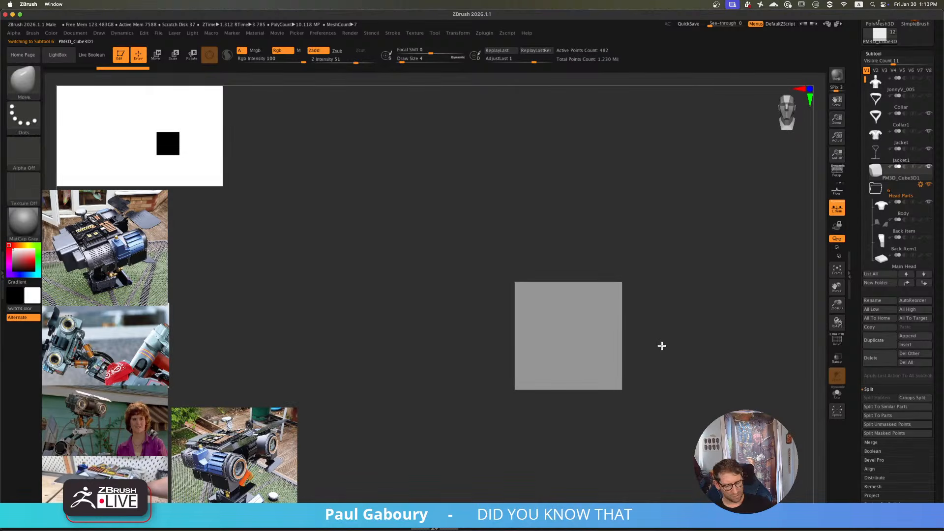
- Move the cube down over the jacket's lower torso and subtract it from the model with Live Boolean
{"action": "key", "text": "w"}
{"action": "left_click_drag", "start_coordinate": [597, 366], "coordinate": [601, 309]}
{"action": "mouse_move", "coordinate": [487, 409]}
{"action": "right_mouse_down", "text": "ctrl"}
{"action": "mouse_move", "coordinate": [609, 476]}
{"action": "mouse_move", "coordinate": [705, 509]}
{"action": "right_mouse_up", "text": "ctrl"}
{"action": "left_click_drag", "start_coordinate": [768, 389], "coordinate": [491, 397]}
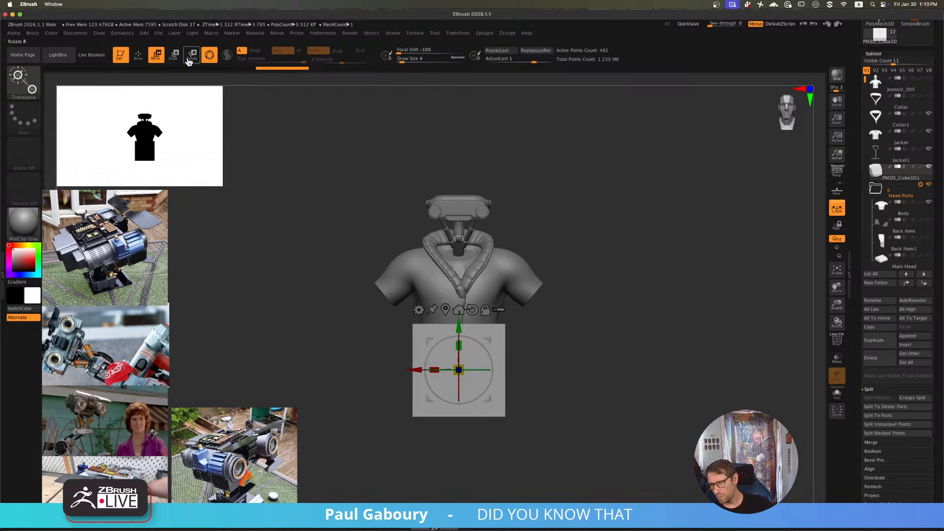
{"action": "left_click", "coordinate": [109, 58]}
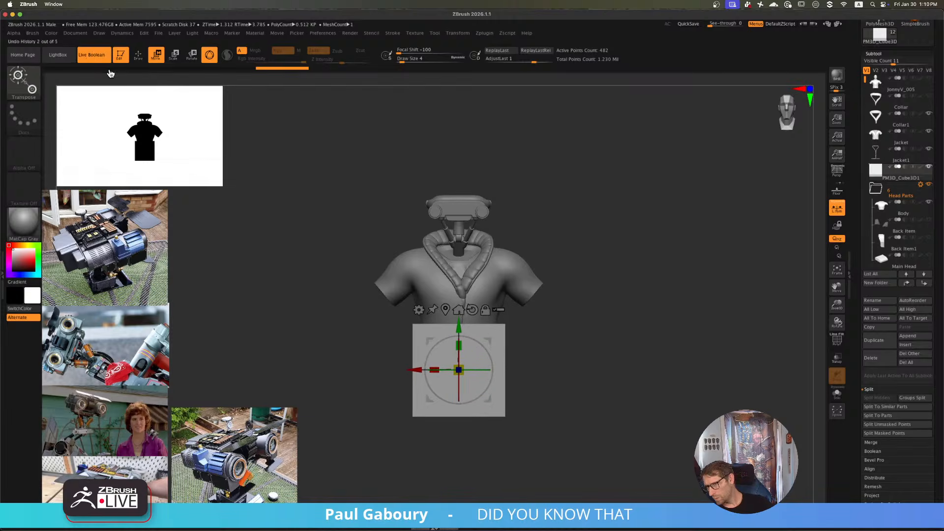
{"action": "left_click", "coordinate": [906, 166]}
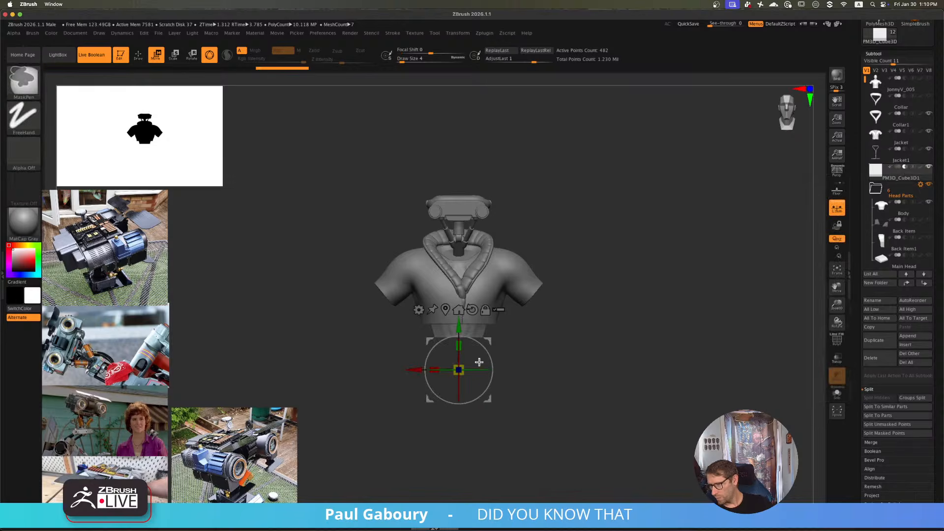
- Tilt the subtractive cube so that it cuts the jacket's bottom at an angle from front to back
{"action": "right_click_drag", "start_coordinate": [567, 363], "coordinate": [626, 405], "text": "ctrl"}
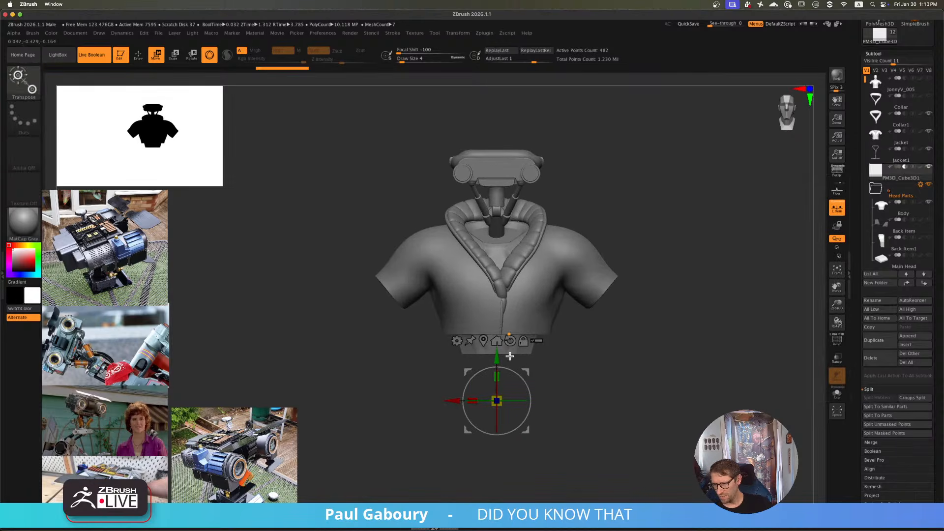
{"action": "right_click_drag", "start_coordinate": [502, 385], "coordinate": [533, 392]}
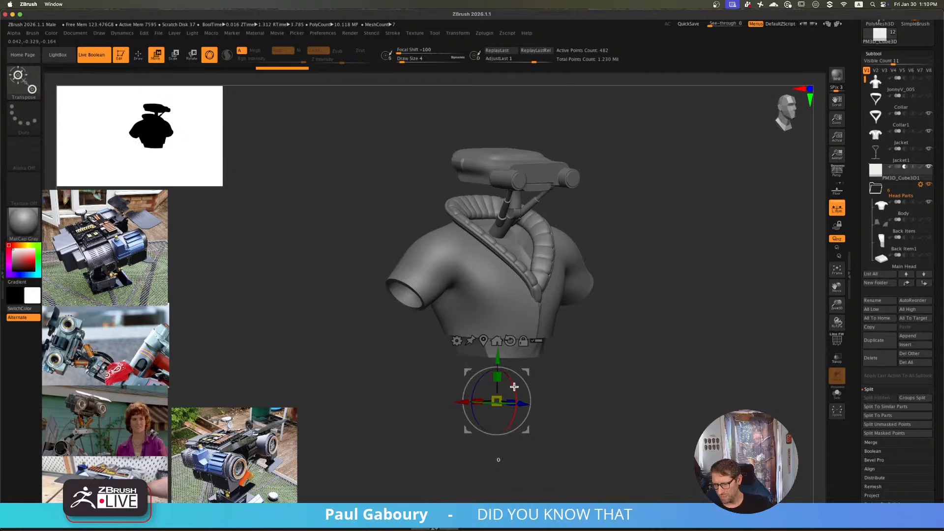
{"action": "left_click_drag", "start_coordinate": [517, 391], "coordinate": [521, 415]}
{"action": "right_click_drag", "start_coordinate": [546, 415], "coordinate": [602, 416]}
- Duplicate the subtractive cube over each sleeve so that both of the jacket's sleeves are cut off vertically
{"action": "right_click", "coordinate": [609, 378], "text": "shift"}
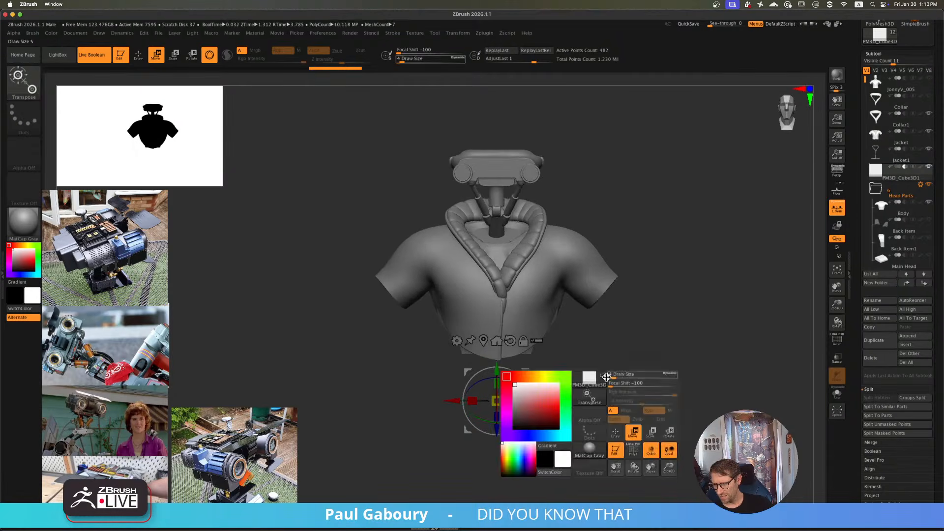
{"action": "left_click_drag", "start_coordinate": [528, 433], "coordinate": [401, 319], "text": "ctrl"}
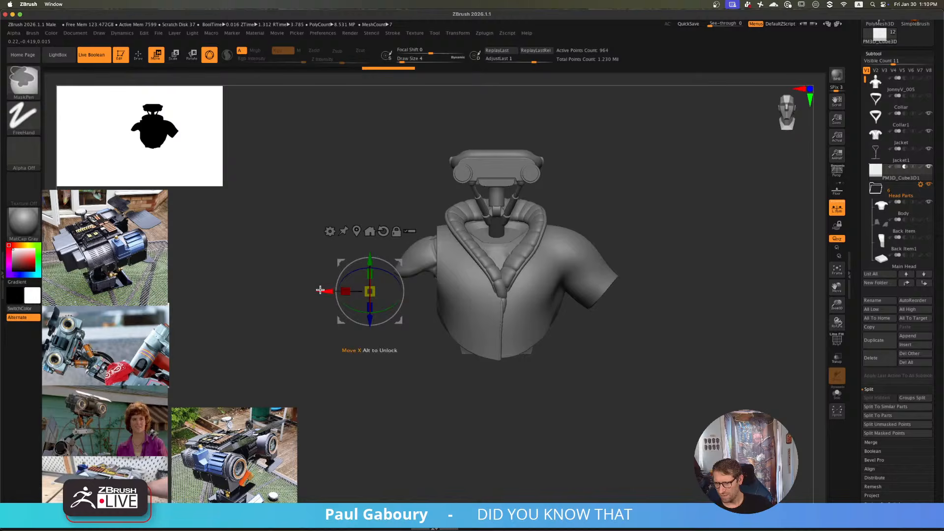
{"action": "left_click_drag", "start_coordinate": [320, 290], "coordinate": [574, 308], "text": "ctrl"}
{"action": "left_click_drag", "start_coordinate": [580, 442], "coordinate": [577, 451], "text": "alt"}
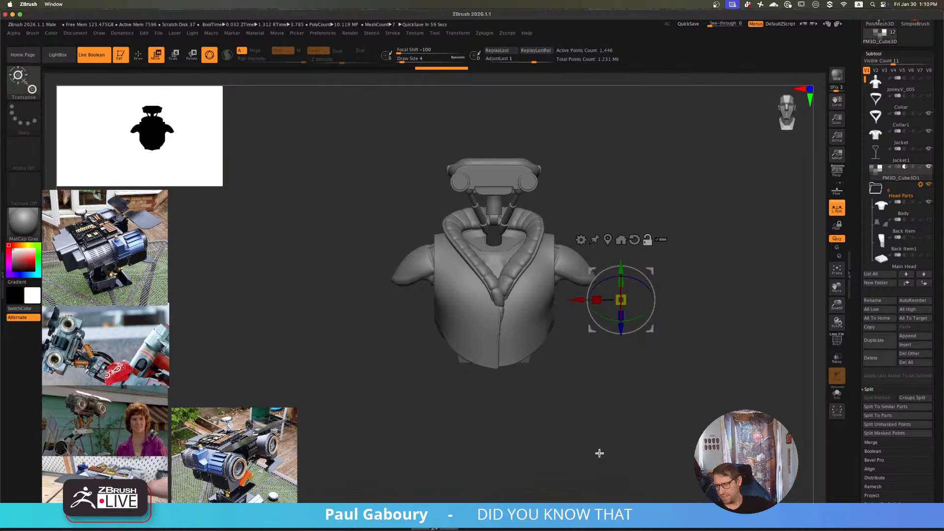
- Isolate the lower cutting cube by hiding the two sleeve cubes in a side view
{"action": "left_click_drag", "start_coordinate": [560, 389], "coordinate": [580, 410]}
{"action": "right_click_drag", "start_coordinate": [580, 409], "coordinate": [595, 413], "text": "ctrl"}
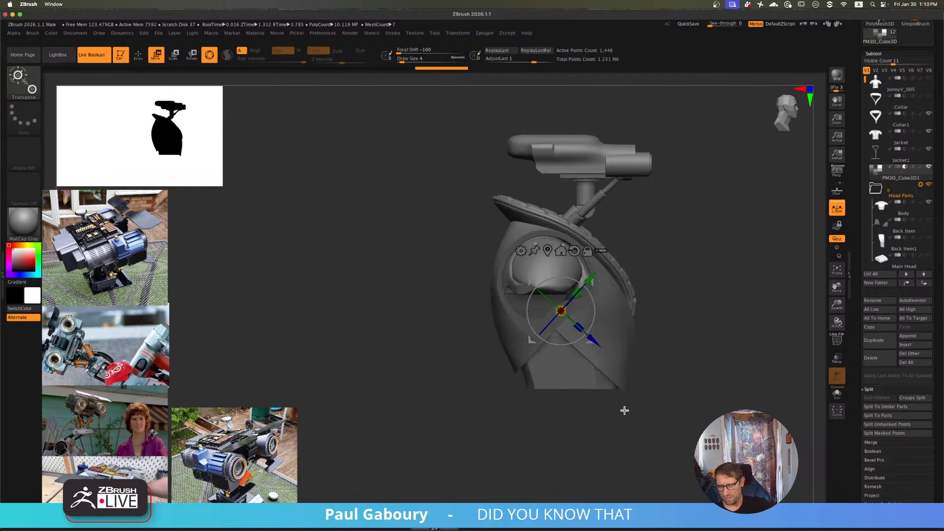
{"action": "key", "text": "shift+f"}
{"action": "left_click_drag", "start_coordinate": [728, 471], "coordinate": [665, 412], "text": "ctrl+shift"}
{"action": "key", "text": "ctrl+shift+a"}
{"action": "right_click_drag", "start_coordinate": [719, 442], "coordinate": [706, 398], "text": "alt"}
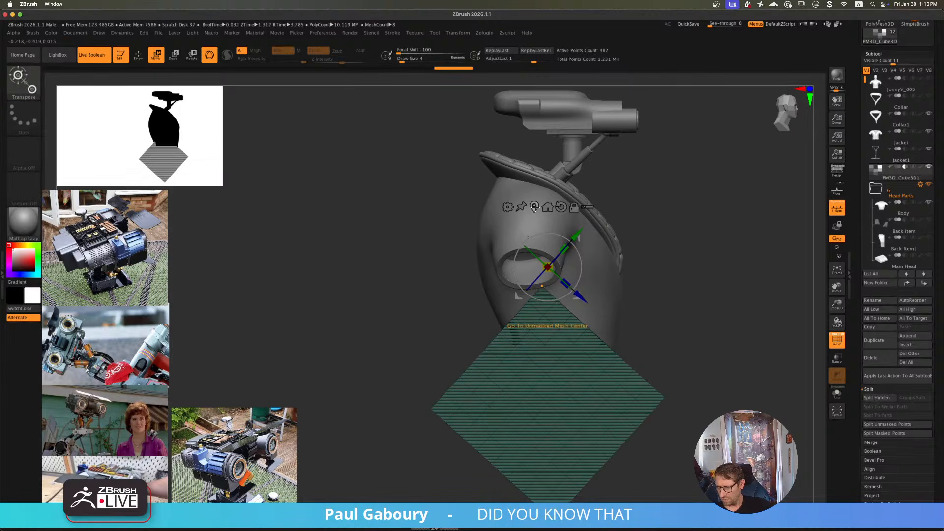
- Center the gizmo on the lower cutting cube and shift the cube slightly toward the robot's back
{"action": "left_click", "coordinate": [535, 207]}
{"action": "mouse_move", "coordinate": [569, 418]}
{"action": "left_mouse_down"}
{"action": "mouse_move", "coordinate": [608, 447]}
{"action": "mouse_move", "coordinate": [556, 412]}
{"action": "left_mouse_up"}
{"action": "key", "text": "shift+f"}
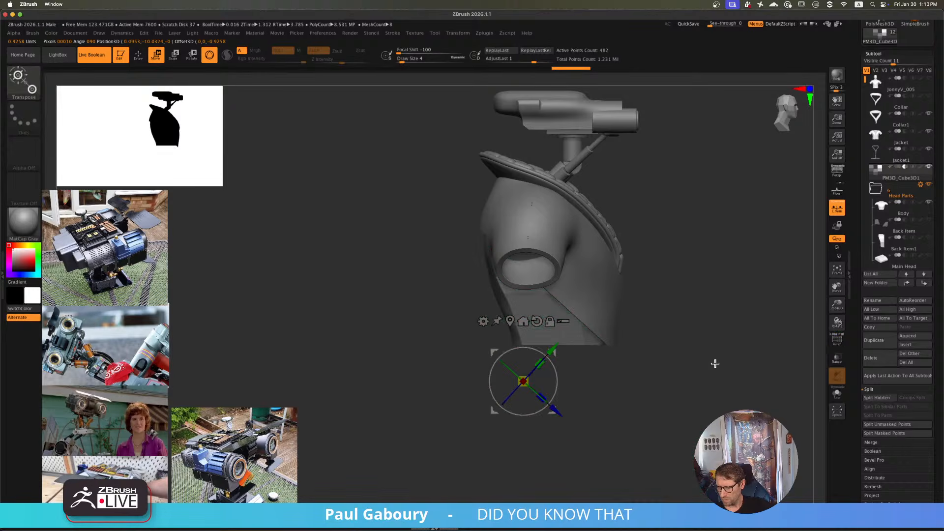
{"action": "mouse_move", "coordinate": [715, 363]}
{"action": "left_mouse_down", "text": "shift"}
{"action": "mouse_move", "coordinate": [666, 362]}
{"action": "mouse_move", "coordinate": [675, 379]}
{"action": "mouse_move", "coordinate": [696, 384]}
{"action": "mouse_move", "coordinate": [702, 379]}
{"action": "mouse_move", "coordinate": [666, 376]}
{"action": "left_mouse_up", "text": "shift"}
{"action": "key", "text": "q"}
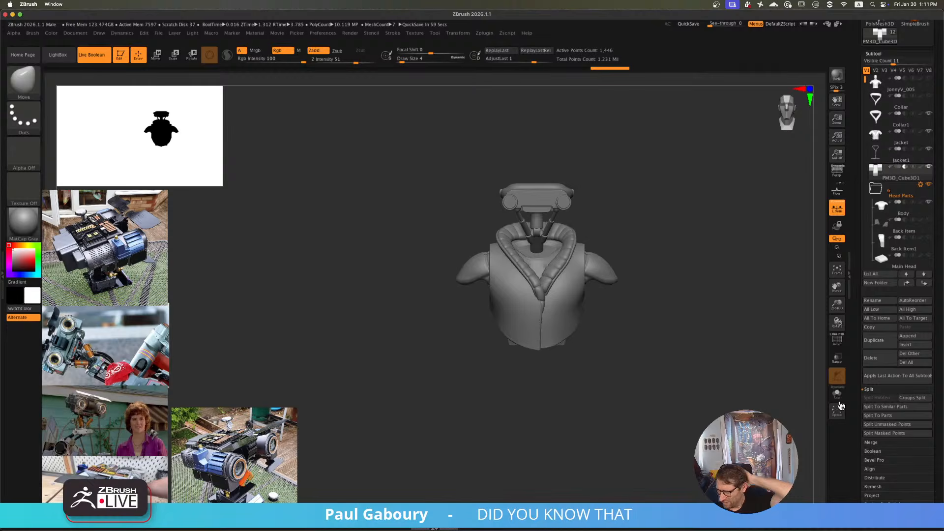
- Duplicate the three-cube cutter, place the copy at the end of the Head Parts folder, and set it to subtract
{"action": "left_click", "coordinate": [880, 341]}
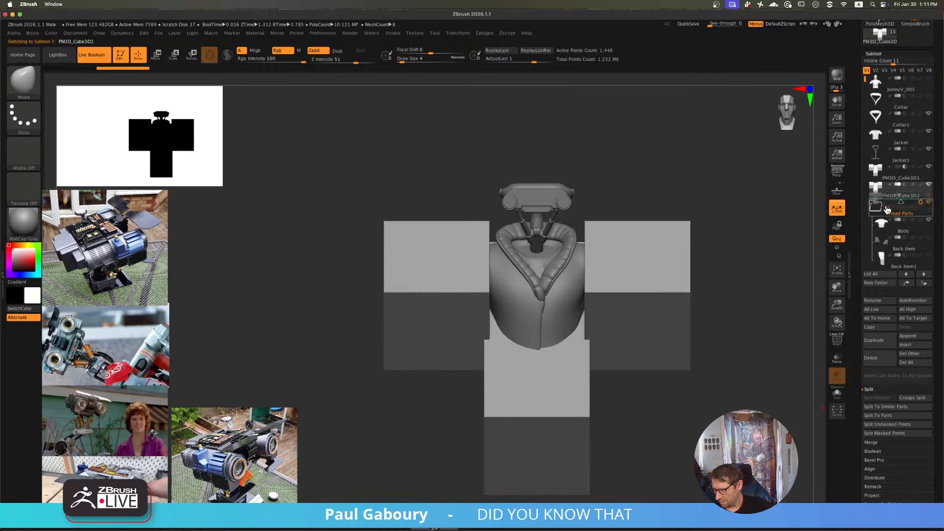
{"action": "scroll", "coordinate": [910, 211], "scroll_direction": "down", "scroll_amount": 5}
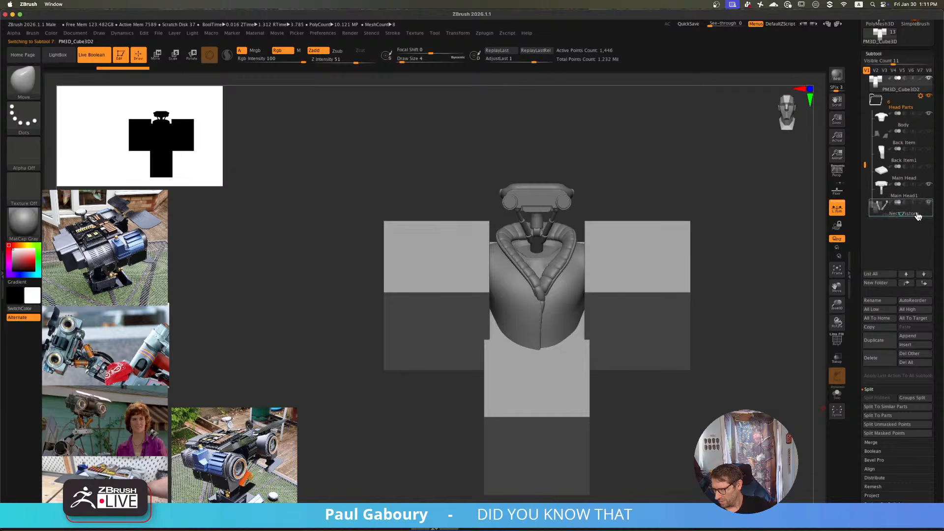
{"action": "left_click_drag", "start_coordinate": [917, 217], "coordinate": [915, 215]}
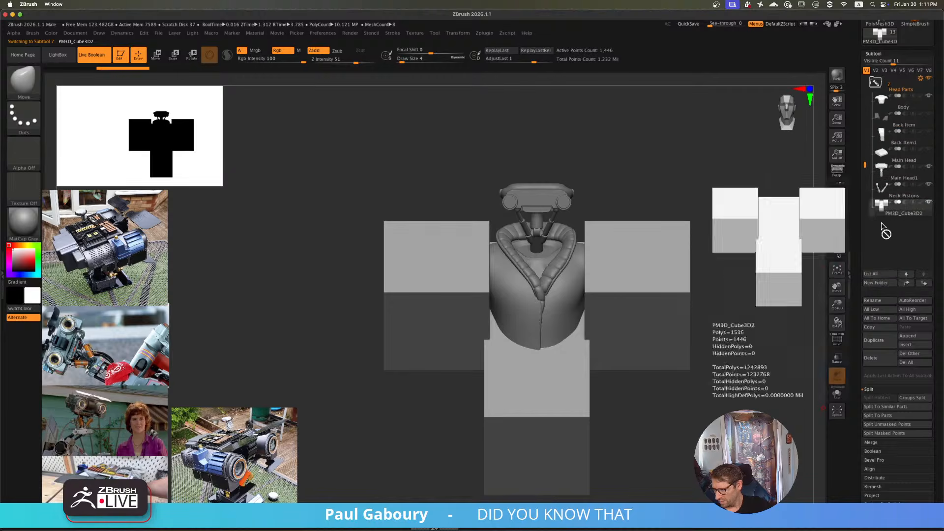
{"action": "left_click", "coordinate": [905, 203]}
- Hide the reference images and examine the boolean-trimmed torso from the front and side
{"action": "left_click_drag", "start_coordinate": [682, 309], "coordinate": [660, 435], "text": "alt"}
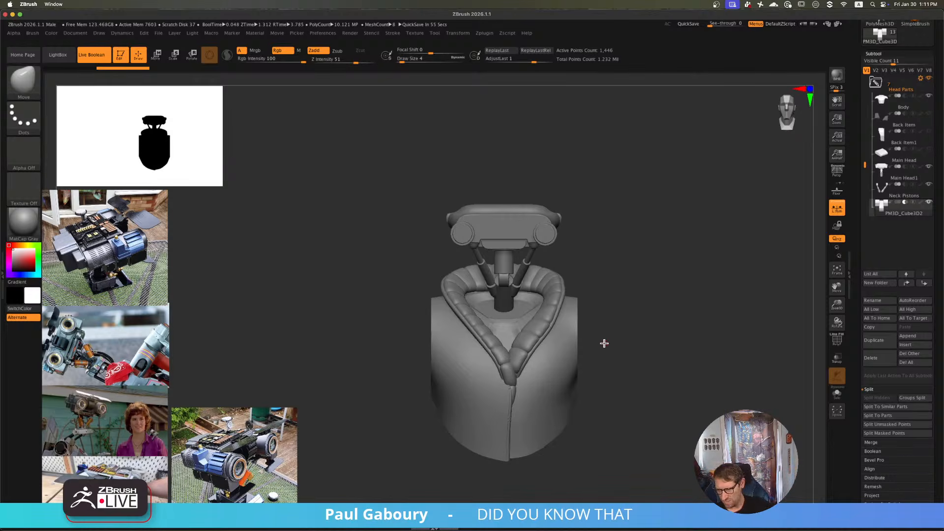
{"action": "left_click_drag", "start_coordinate": [722, 391], "coordinate": [587, 357]}
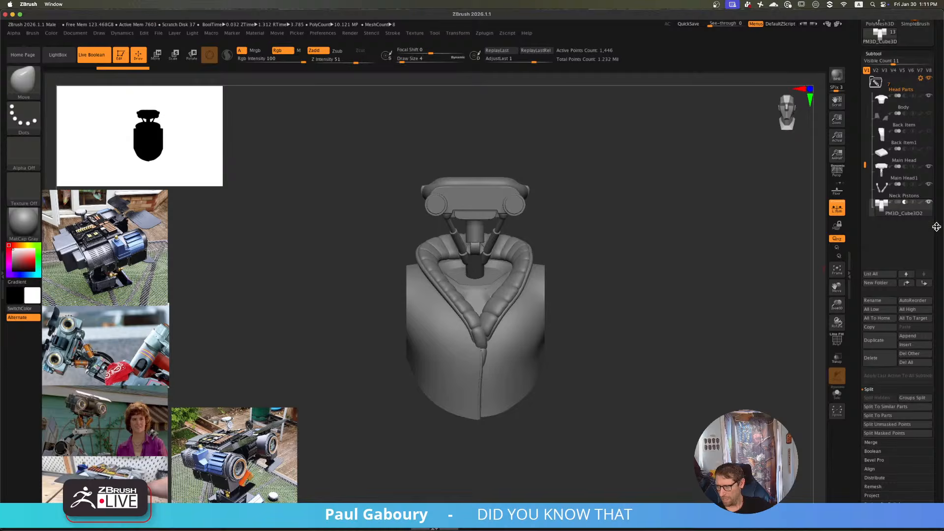
{"action": "left_click_drag", "start_coordinate": [936, 227], "coordinate": [939, 374]}
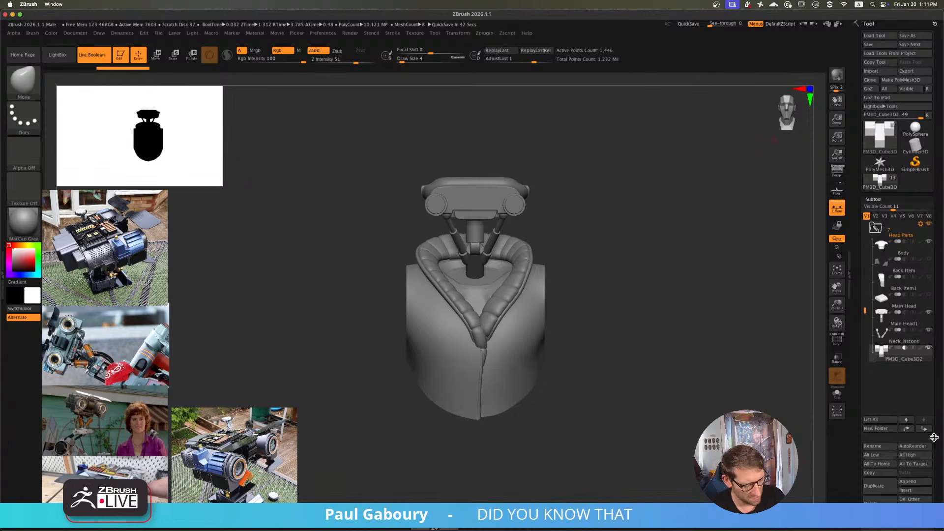
{"action": "key", "text": "shift+z"}
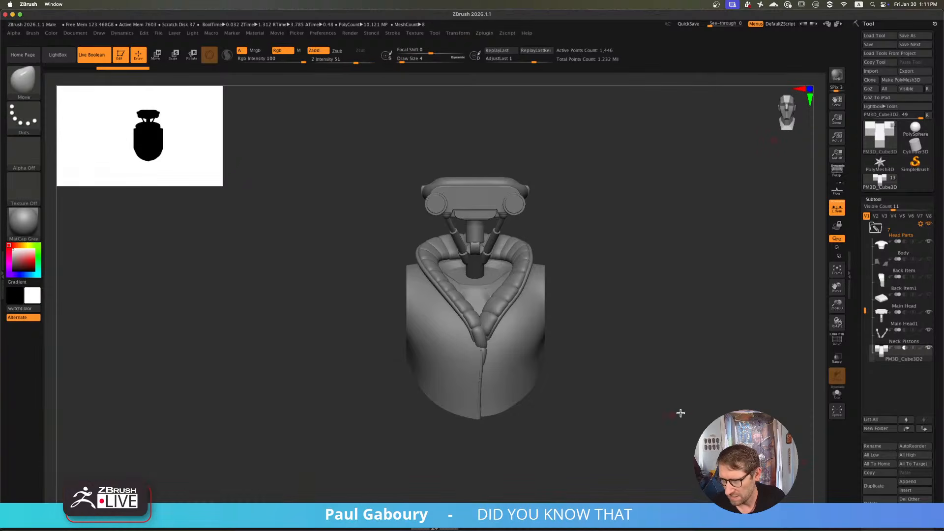
{"action": "left_click_drag", "start_coordinate": [682, 413], "coordinate": [624, 416], "text": "alt"}
{"action": "mouse_move", "coordinate": [555, 370]}
{"action": "left_mouse_down", "text": "alt"}
{"action": "mouse_move", "coordinate": [592, 367]}
{"action": "mouse_move", "coordinate": [624, 471]}
{"action": "mouse_move", "coordinate": [623, 447]}
{"action": "mouse_move", "coordinate": [597, 432]}
{"action": "mouse_move", "coordinate": [589, 380]}
{"action": "mouse_move", "coordinate": [592, 358]}
{"action": "mouse_move", "coordinate": [648, 361]}
{"action": "mouse_move", "coordinate": [651, 377]}
{"action": "mouse_move", "coordinate": [643, 362]}
{"action": "mouse_move", "coordinate": [652, 320]}
{"action": "mouse_move", "coordinate": [649, 341]}
{"action": "mouse_move", "coordinate": [599, 323]}
{"action": "mouse_move", "coordinate": [601, 359]}
{"action": "mouse_move", "coordinate": [639, 350]}
{"action": "mouse_move", "coordinate": [647, 371]}
{"action": "mouse_move", "coordinate": [621, 355]}
{"action": "left_mouse_up", "text": "alt"}
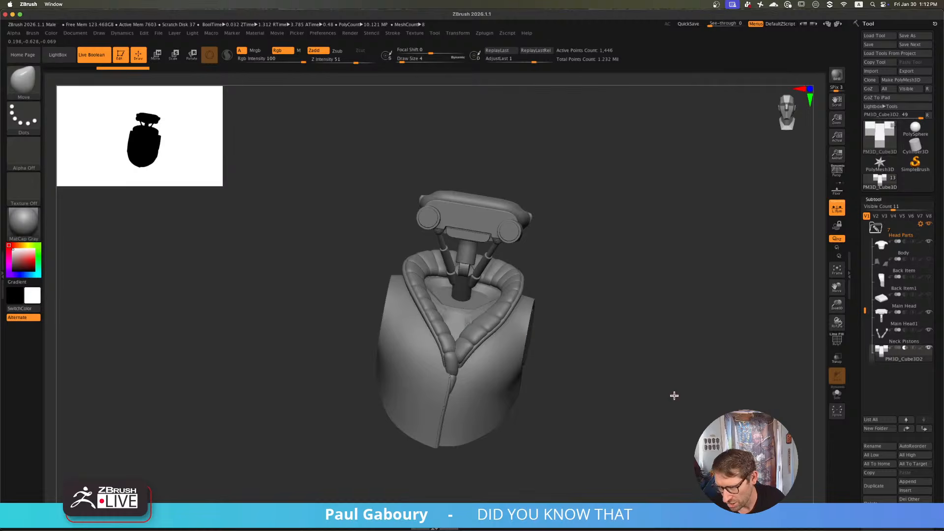
{"action": "left_click_drag", "start_coordinate": [675, 396], "coordinate": [639, 371]}
{"action": "right_click_drag", "start_coordinate": [410, 312], "coordinate": [435, 313]}
- Show the Back Item1 subtool and check its cut from the side
{"action": "mouse_move", "coordinate": [882, 287]}
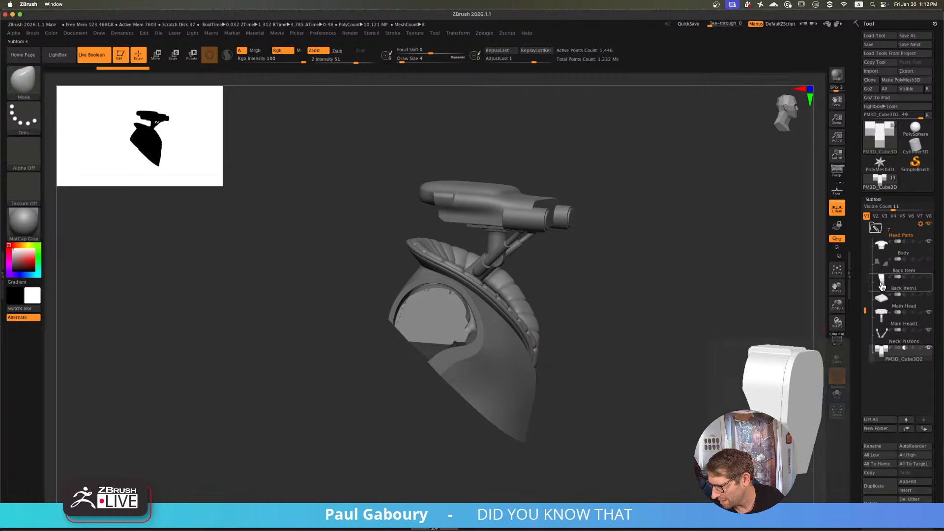
{"action": "left_click", "coordinate": [930, 278]}
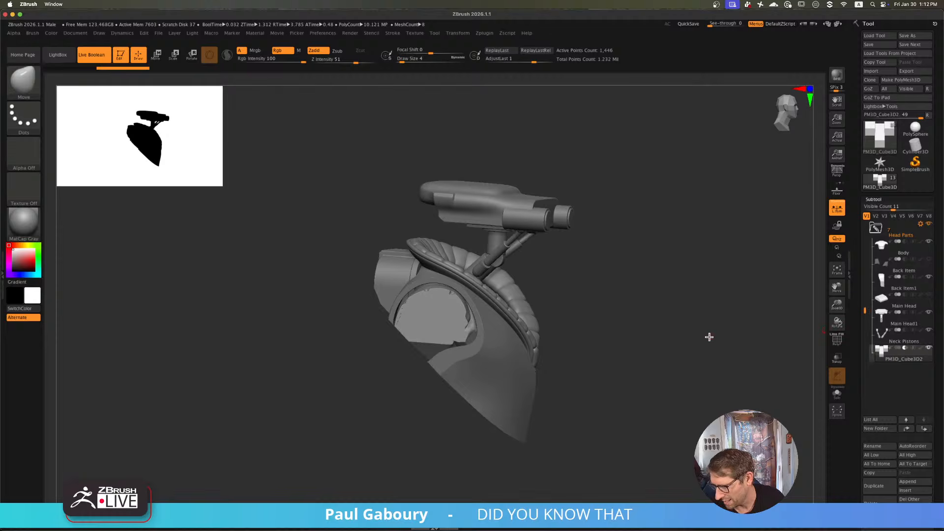
{"action": "right_click_drag", "start_coordinate": [709, 337], "coordinate": [632, 338]}
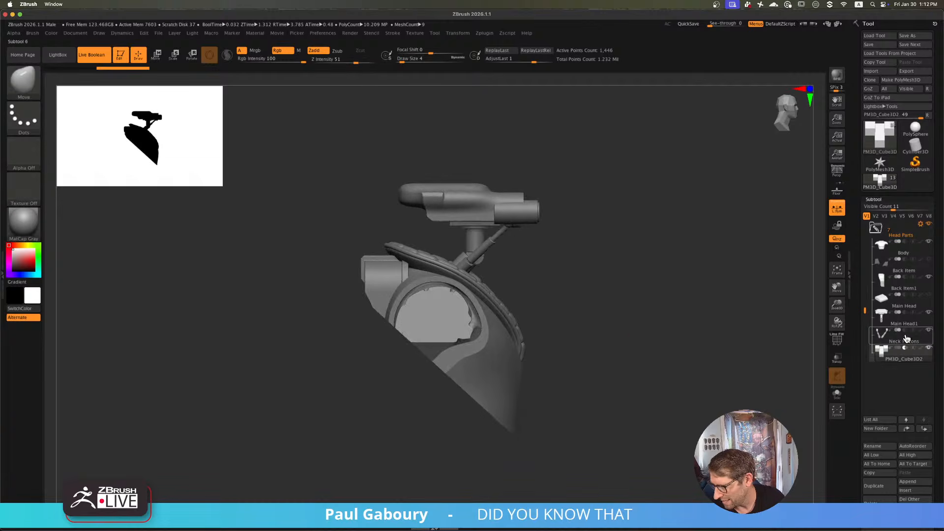
{"action": "mouse_move", "coordinate": [609, 395]}
{"action": "right_mouse_down"}
{"action": "mouse_move", "coordinate": [656, 392]}
{"action": "mouse_move", "coordinate": [677, 430]}
{"action": "mouse_move", "coordinate": [589, 363]}
{"action": "mouse_move", "coordinate": [620, 381]}
{"action": "right_mouse_up"}
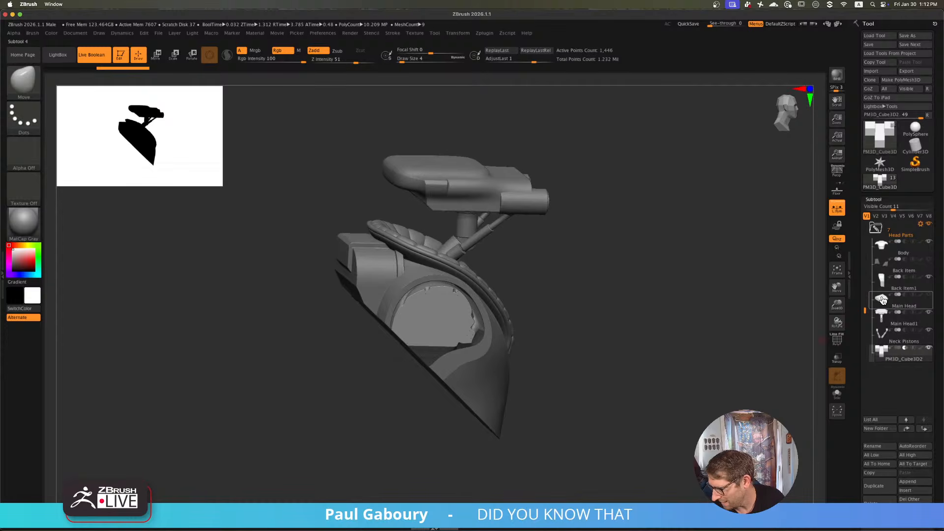
- Show the Main Head subtool, check the trimmed underside with it, and hide it again
{"action": "mouse_move", "coordinate": [883, 301]}
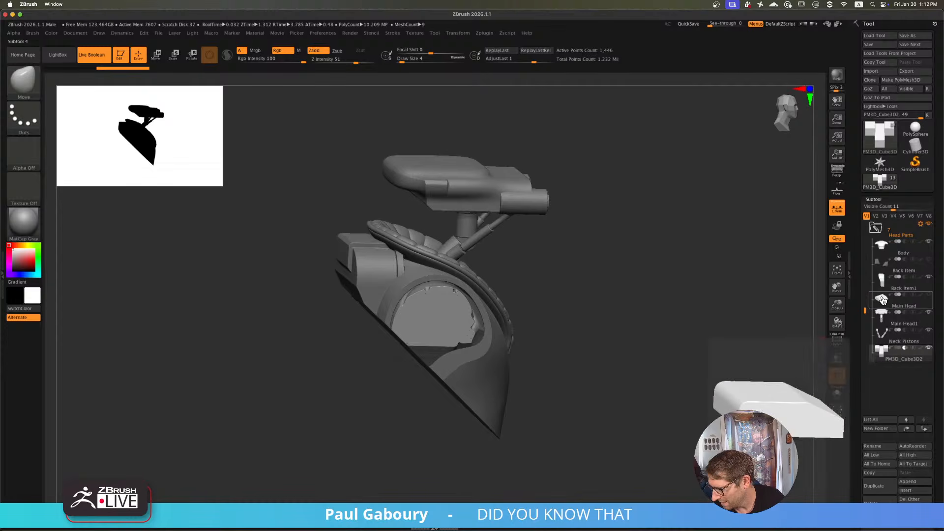
{"action": "left_click", "coordinate": [928, 297]}
{"action": "left_click_drag", "start_coordinate": [538, 315], "coordinate": [543, 295]}
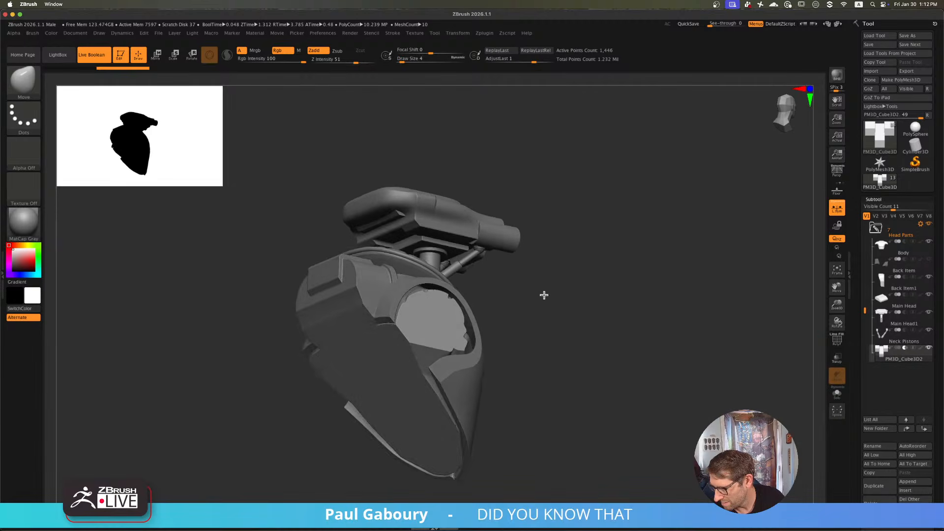
{"action": "left_click_drag", "start_coordinate": [619, 309], "coordinate": [633, 320]}
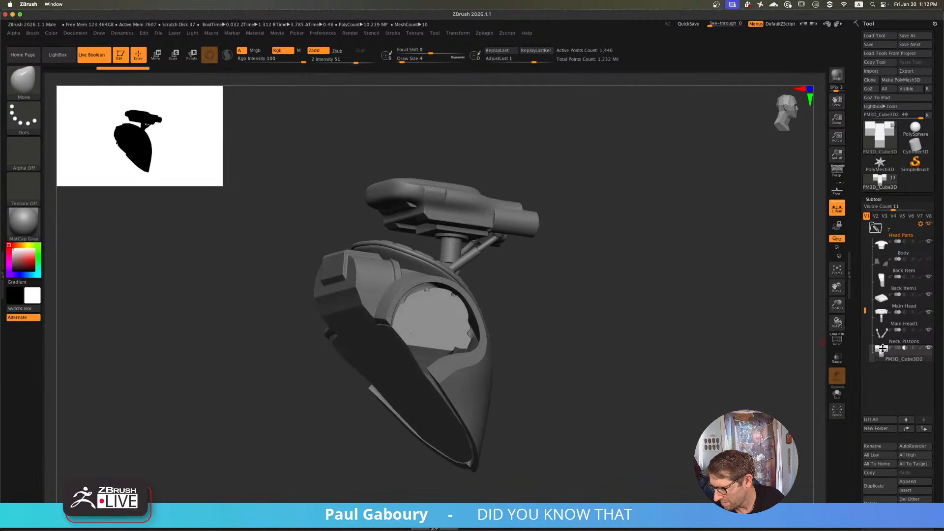
{"action": "left_click", "coordinate": [932, 296]}
{"action": "left_click", "coordinate": [930, 261]}
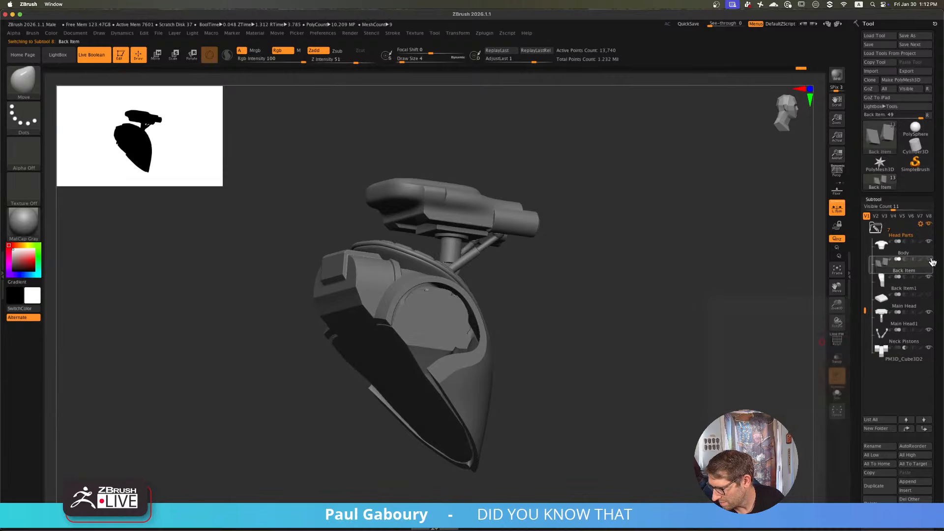
{"action": "left_click_drag", "start_coordinate": [600, 371], "coordinate": [592, 388]}
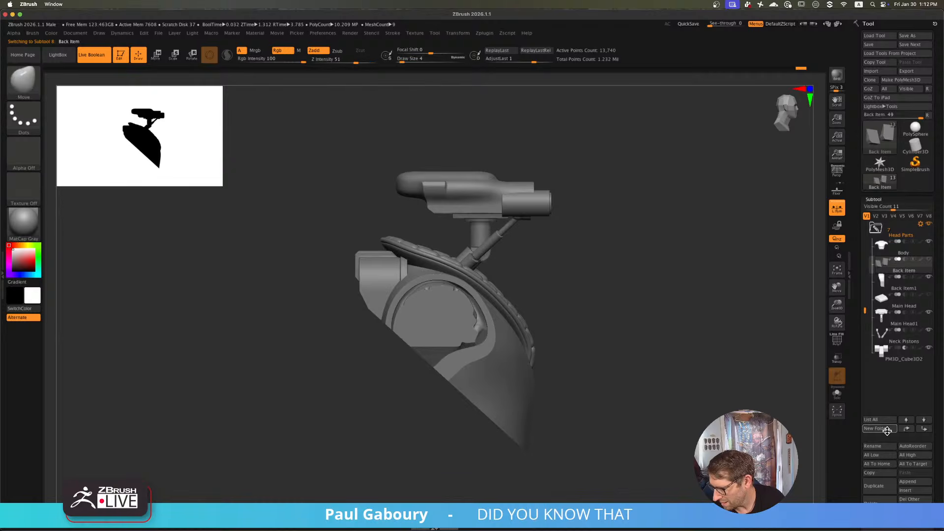
- Mask the two sleeve cubes of PM3D_Cube3D2, leaving only the lower cube free to transform
{"action": "left_click", "coordinate": [885, 361]}
{"action": "left_click_drag", "start_coordinate": [485, 471], "coordinate": [485, 400]}
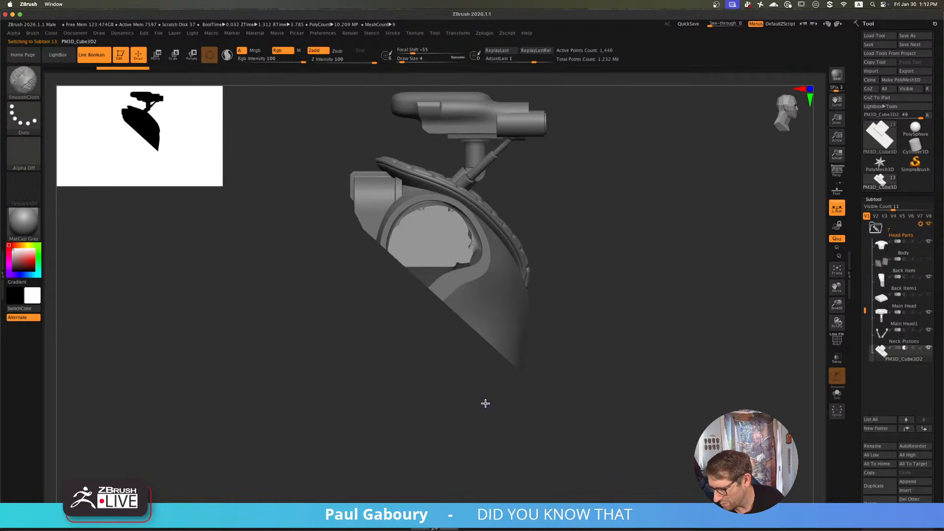
{"action": "key", "text": "shift+f"}
{"action": "left_click_drag", "start_coordinate": [610, 449], "coordinate": [590, 371], "text": "alt"}
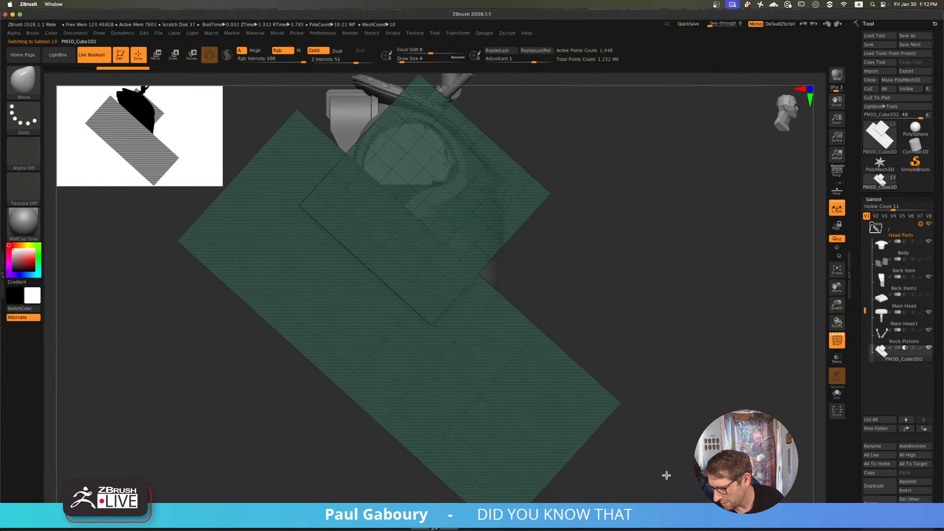
{"action": "left_click_drag", "start_coordinate": [666, 475], "coordinate": [556, 337], "text": "ctrl+shift"}
{"action": "key", "text": "ctrl+shift+a"}
{"action": "left_click", "coordinate": [691, 432], "text": "ctrl"}
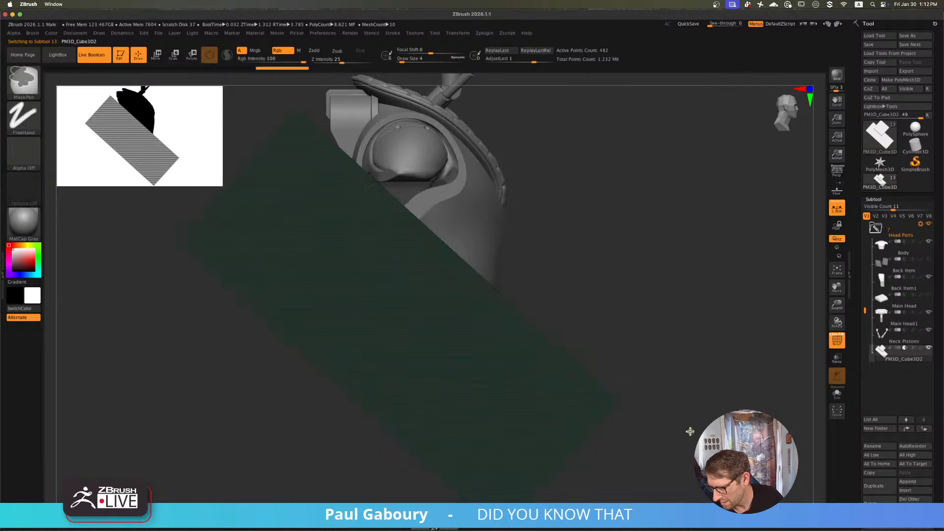
{"action": "key", "text": "w"}
{"action": "left_click", "coordinate": [686, 432], "text": "ctrl"}
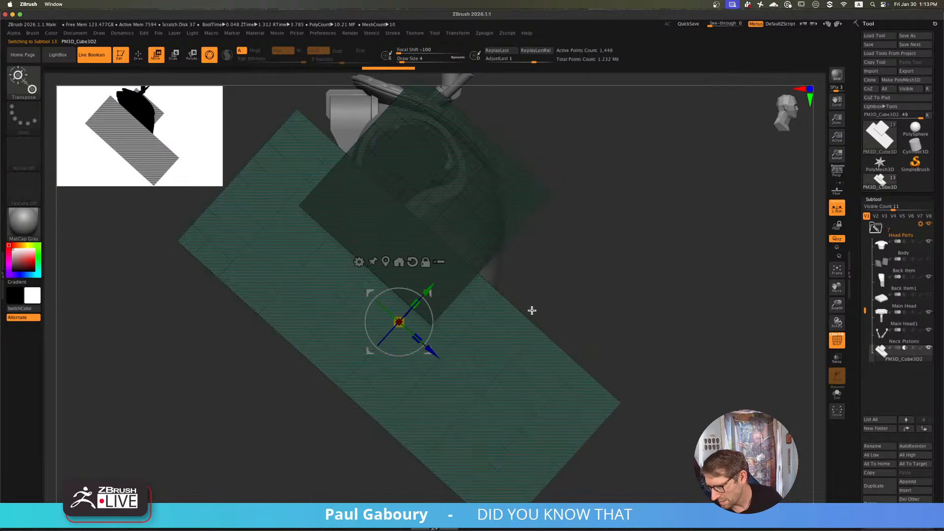
- Rotate the lower cube so that it cuts the body's bottom at a shallower angle from front to back
{"action": "key", "text": "shift+f"}
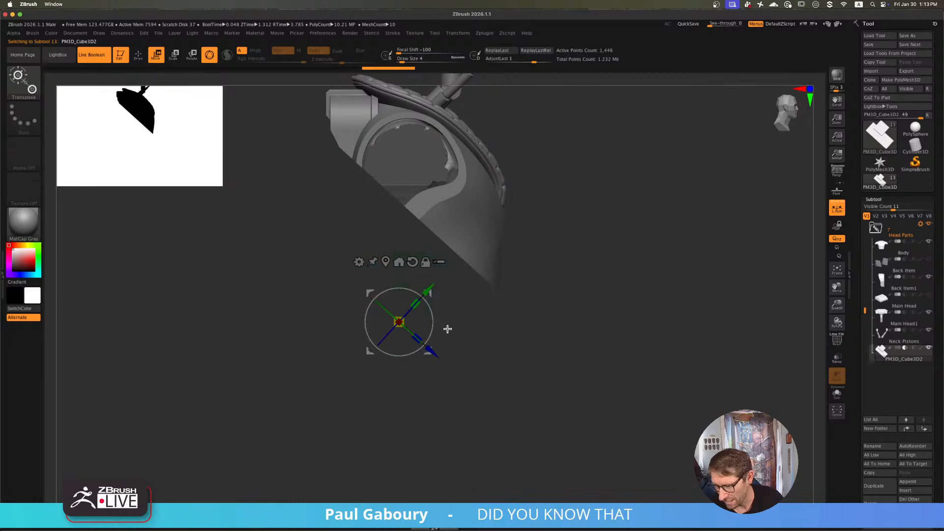
{"action": "left_click_drag", "start_coordinate": [434, 324], "coordinate": [464, 297]}
{"action": "right_click_drag", "start_coordinate": [565, 338], "coordinate": [563, 366], "text": "ctrl"}
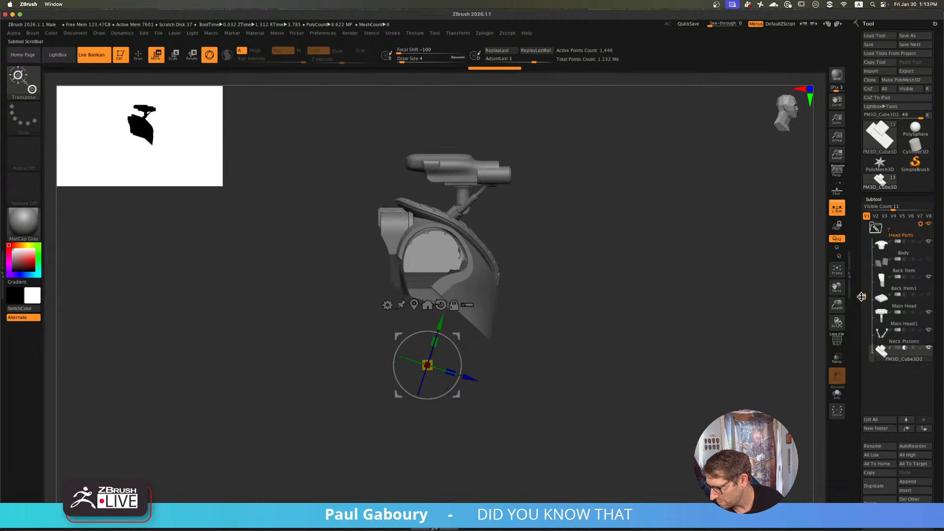
- Delete the PM3D_Cube3D1 subtool below Jacket1
{"action": "left_click_drag", "start_coordinate": [862, 298], "coordinate": [858, 264]}
{"action": "left_click", "coordinate": [882, 269]}
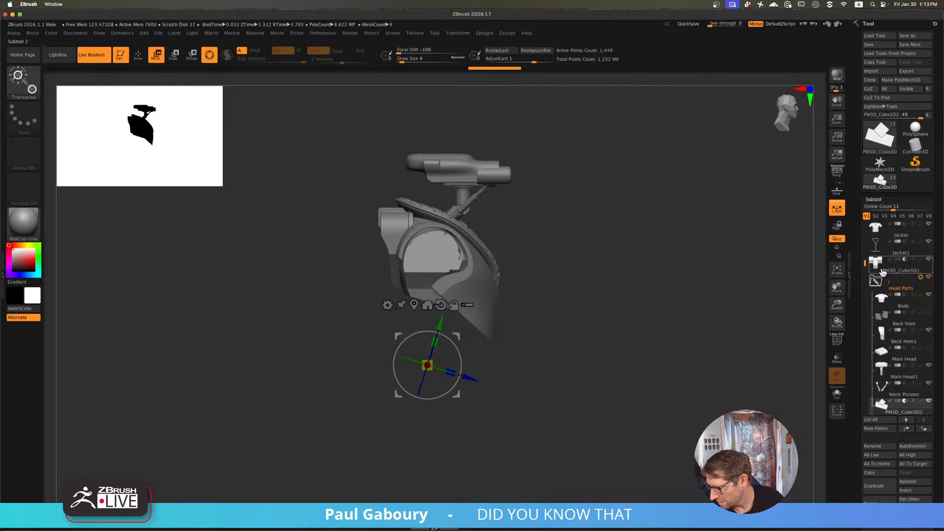
{"action": "left_click", "coordinate": [879, 501]}
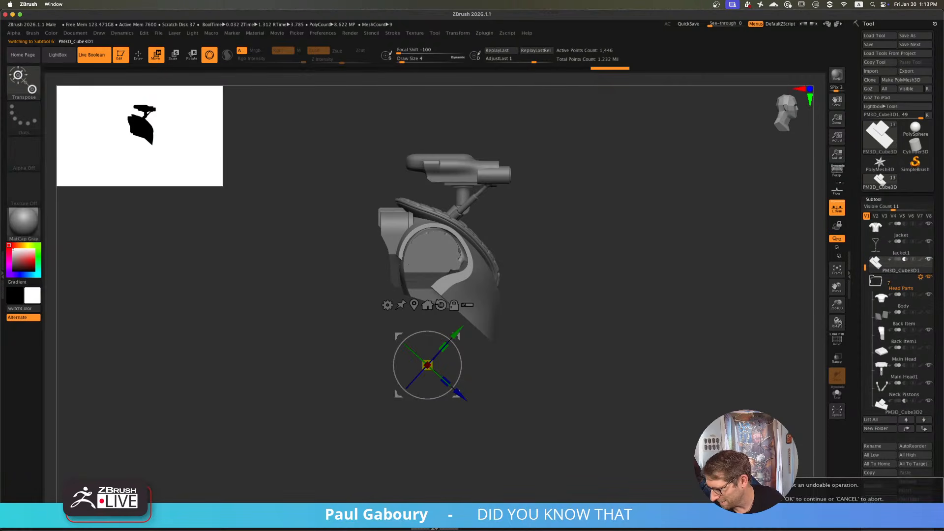
{"action": "left_click", "coordinate": [832, 514]}
- Duplicate PM3D_Cube3D2 and place the copy directly below the Jacket1 subtool
{"action": "left_click", "coordinate": [892, 395]}
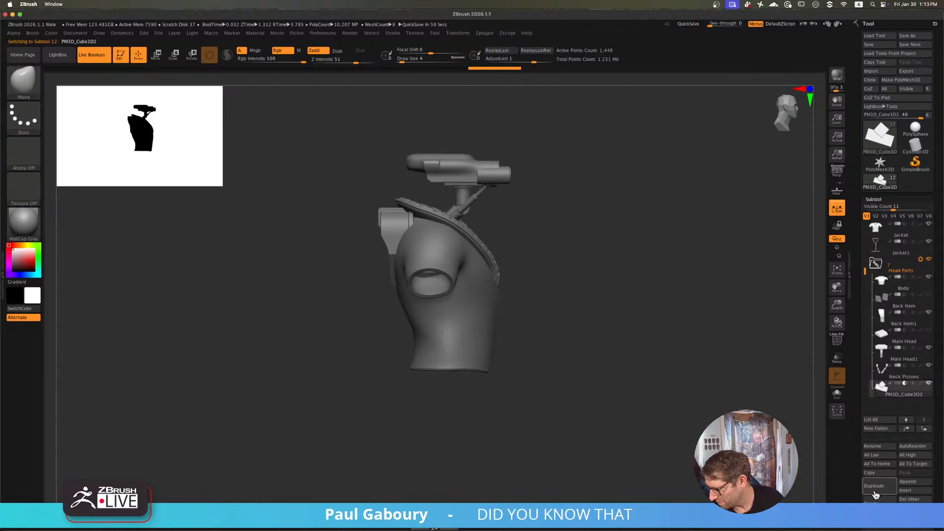
{"action": "left_click", "coordinate": [876, 487]}
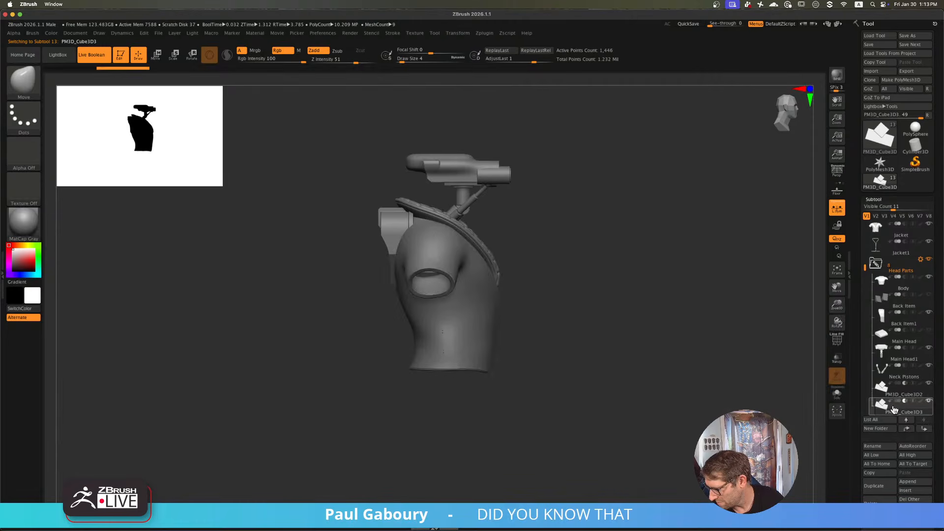
{"action": "left_click_drag", "start_coordinate": [884, 407], "coordinate": [882, 260]}
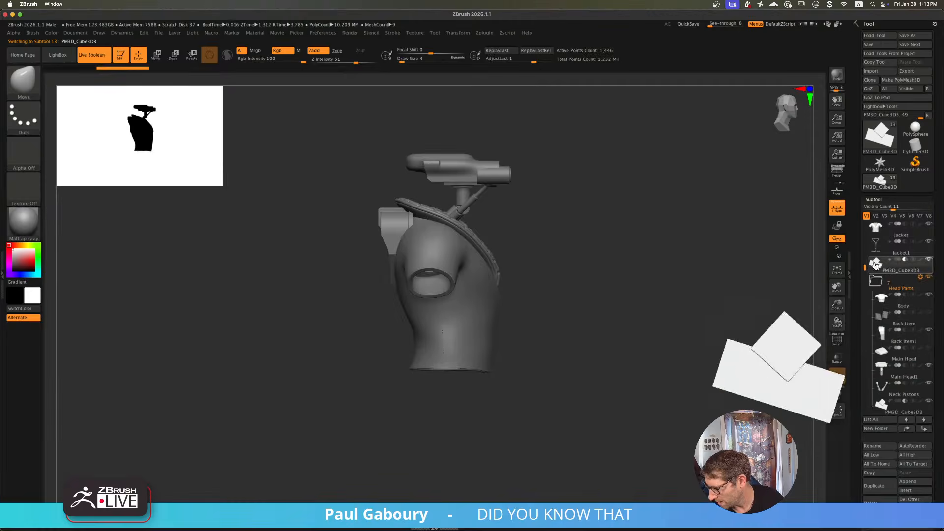
- Switch to the MoveInfiniteDepth brush with a draw size of about 202 and display the PM3D_Cube3D3 cutter's polyframe
{"action": "mouse_move", "coordinate": [711, 367]}
{"action": "left_mouse_down"}
{"action": "mouse_move", "coordinate": [733, 333]}
{"action": "mouse_move", "coordinate": [696, 358]}
{"action": "left_mouse_up"}
{"action": "left_click_drag", "start_coordinate": [588, 322], "coordinate": [614, 360], "text": "alt"}
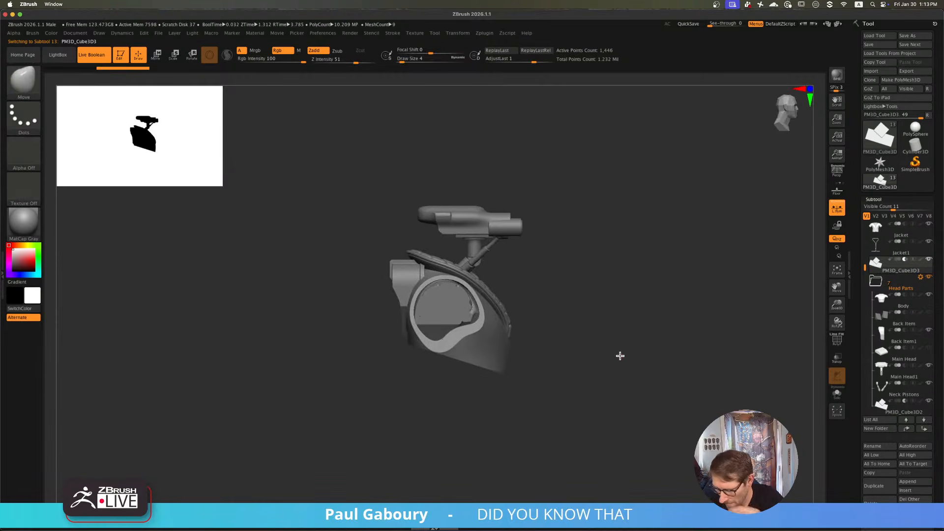
{"action": "left_click_drag", "start_coordinate": [690, 380], "coordinate": [571, 334]}
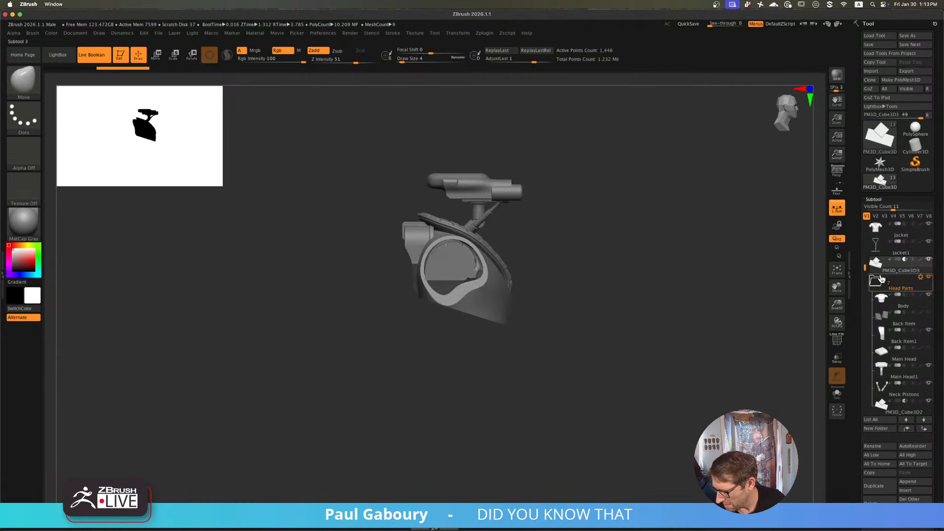
{"action": "left_click_drag", "start_coordinate": [643, 354], "coordinate": [584, 300], "text": "alt"}
{"action": "mouse_move", "coordinate": [584, 300]}
{"action": "right_mouse_down", "text": "ctrl"}
{"action": "mouse_move", "coordinate": [478, 299]}
{"action": "mouse_move", "coordinate": [654, 373]}
{"action": "right_mouse_up", "text": "ctrl"}
{"action": "key", "text": "b"}
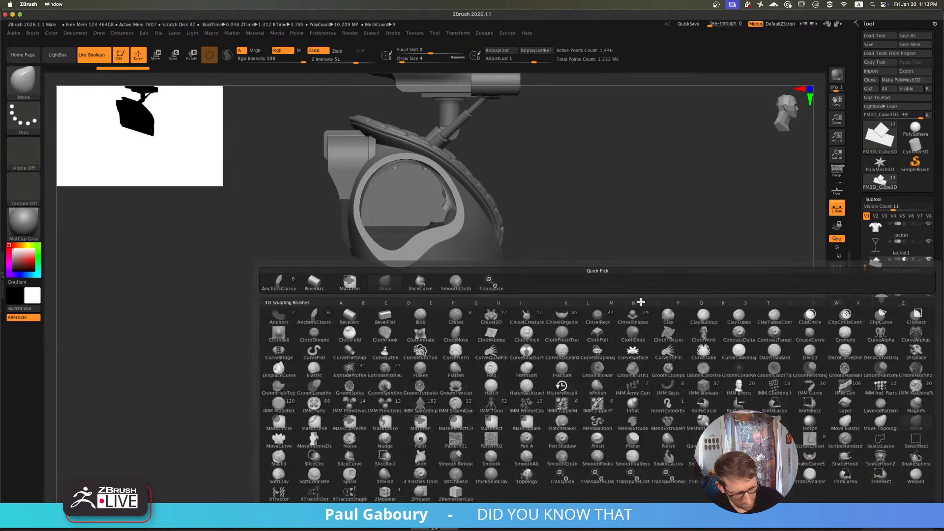
{"action": "key", "text": "m"}
{"action": "left_click", "coordinate": [312, 437]}
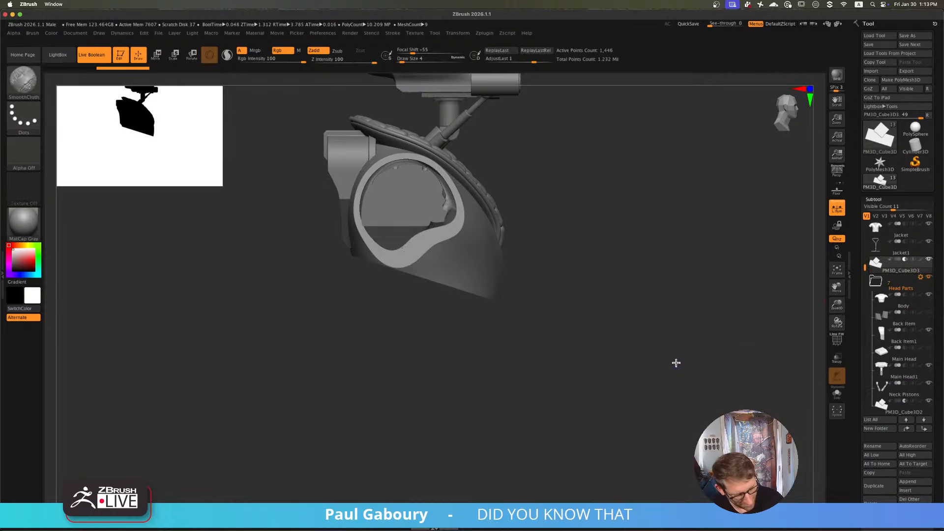
{"action": "key", "text": "shift+f"}
{"action": "key", "text": "s"}
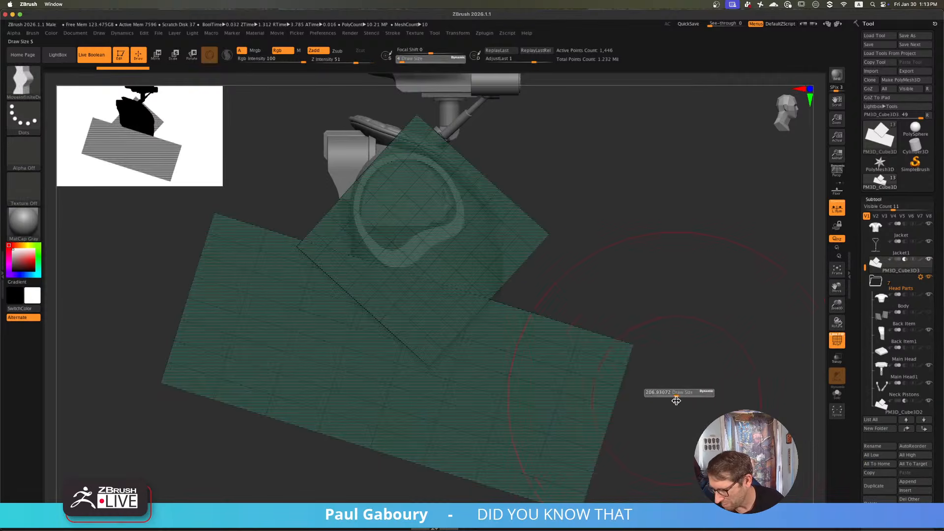
{"action": "left_click_drag", "start_coordinate": [677, 401], "coordinate": [677, 401]}
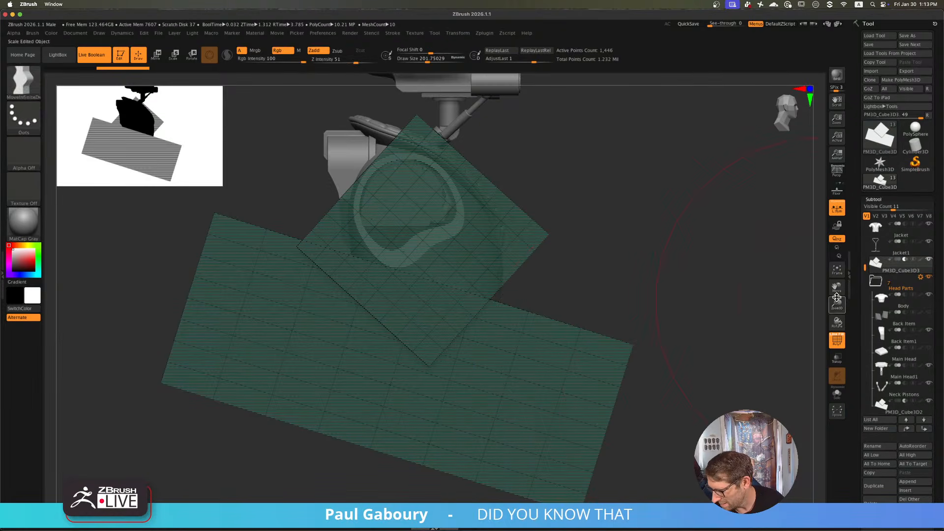
- Assign the lower cube of the PM3D_Cube3D3 cutter its own polygroup, separate from the two sleeve cubes
{"action": "mouse_move", "coordinate": [682, 387]}
{"action": "right_mouse_down", "text": "ctrl"}
{"action": "mouse_move", "coordinate": [687, 366]}
{"action": "mouse_move", "coordinate": [614, 392]}
{"action": "mouse_move", "coordinate": [639, 389]}
{"action": "right_mouse_up", "text": "ctrl"}
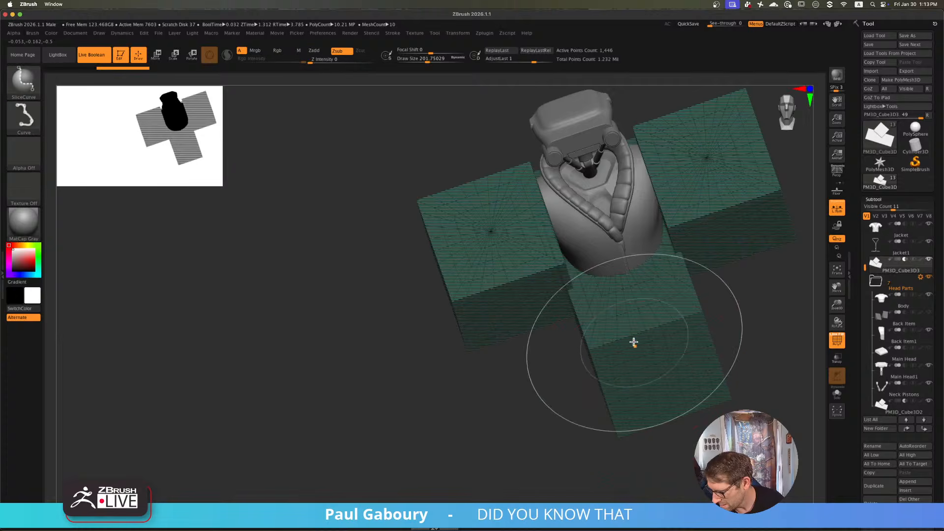
{"action": "left_click_drag", "start_coordinate": [624, 423], "coordinate": [571, 384], "text": "ctrl"}
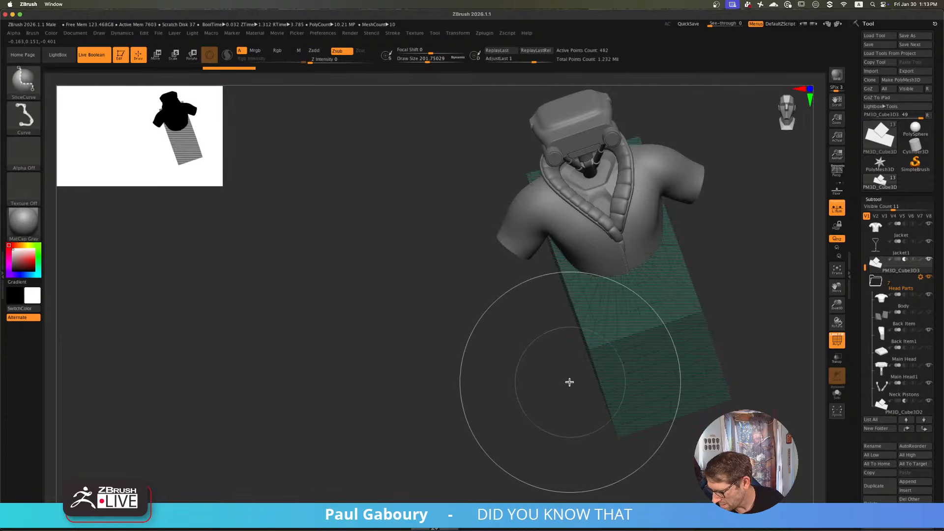
{"action": "left_click", "coordinate": [544, 411], "text": "ctrl+shift"}
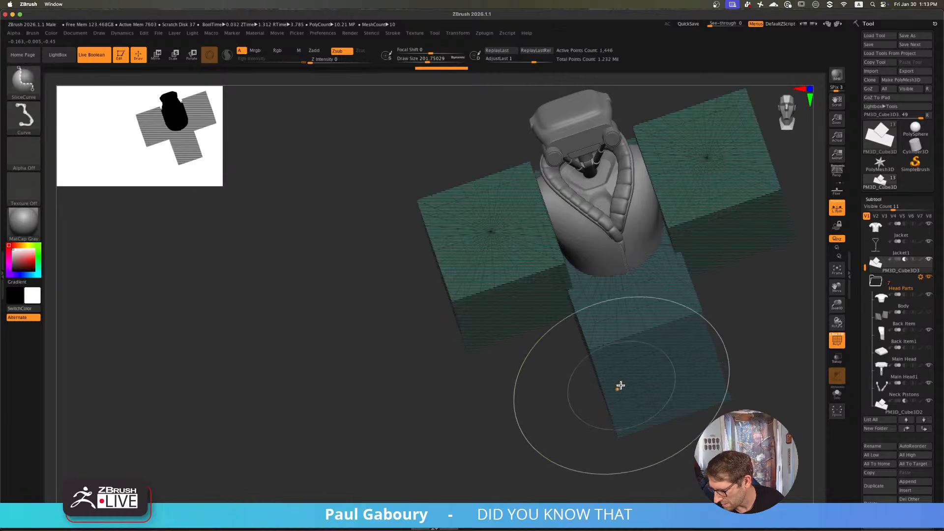
{"action": "left_click", "coordinate": [621, 386], "text": "ctrl+shift"}
{"action": "left_click", "coordinate": [542, 412], "text": "ctrl"}
{"action": "left_click", "coordinate": [541, 412], "text": "ctrl+shift"}
{"action": "left_click", "coordinate": [538, 411], "text": "ctrl"}
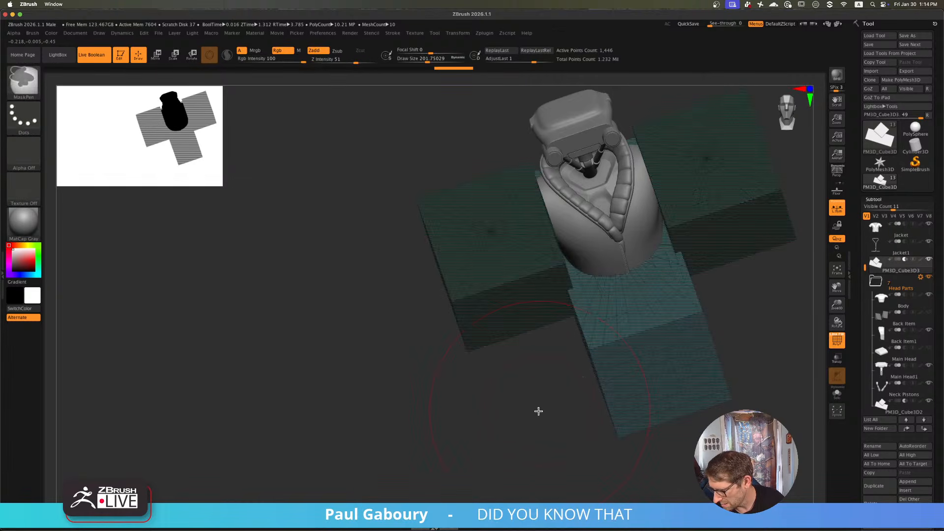
{"action": "left_click_drag", "start_coordinate": [539, 412], "coordinate": [567, 392], "text": "shift"}
{"action": "left_click_drag", "start_coordinate": [717, 362], "coordinate": [731, 411], "text": "ctrl"}
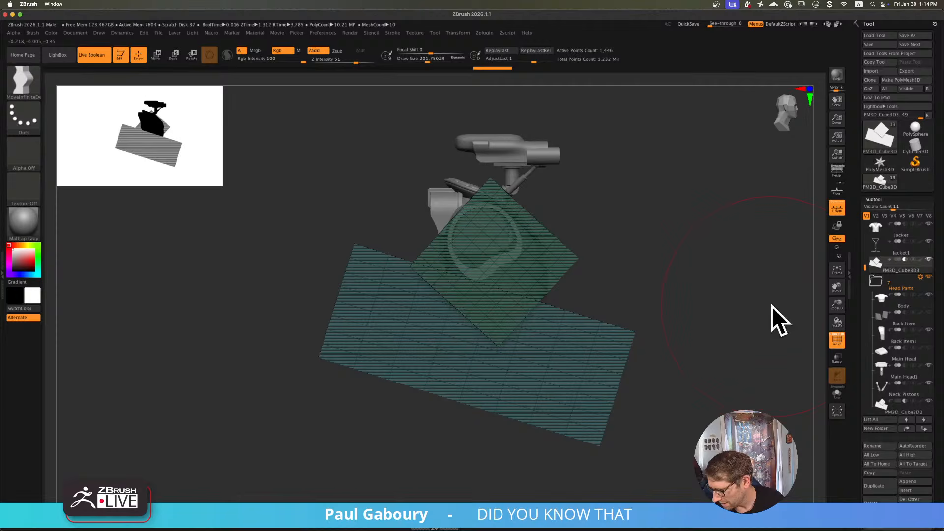
- DynaMesh the PM3D_Cube3D3 cutter at resolution 128 with Groups enabled
{"action": "left_click", "coordinate": [878, 197]}
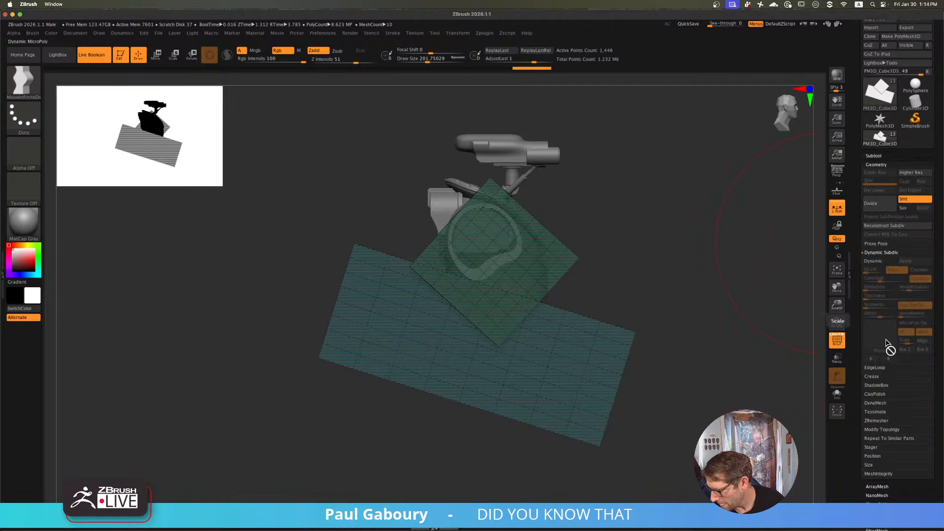
{"action": "left_click", "coordinate": [883, 252]}
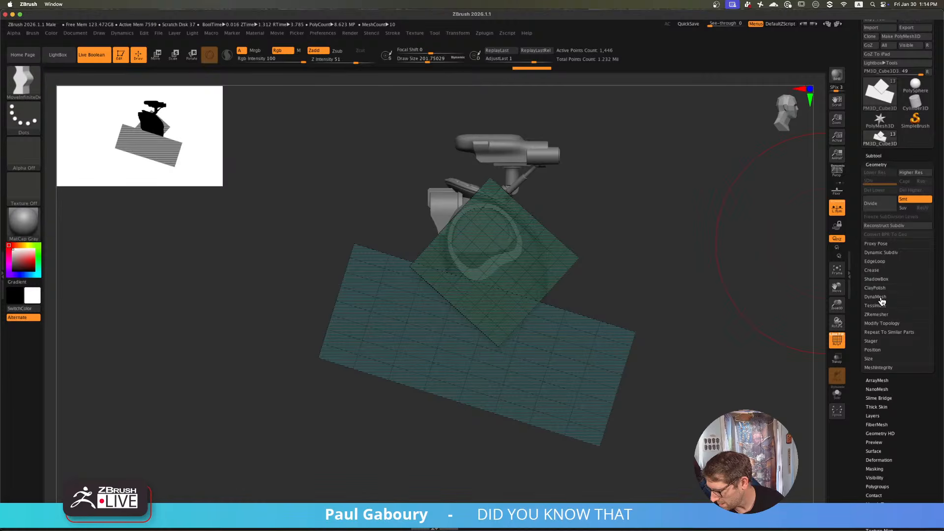
{"action": "left_click", "coordinate": [881, 297]}
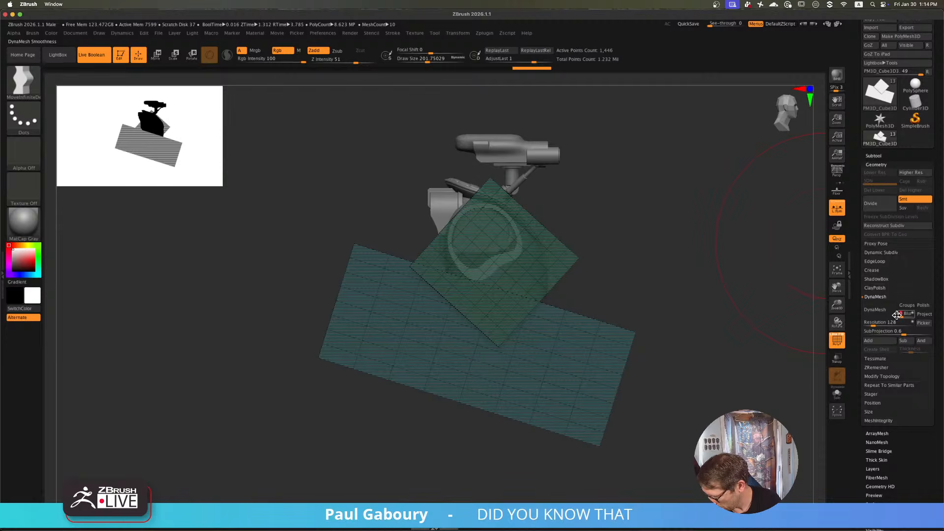
{"action": "left_click", "coordinate": [907, 306]}
{"action": "left_click", "coordinate": [875, 310]}
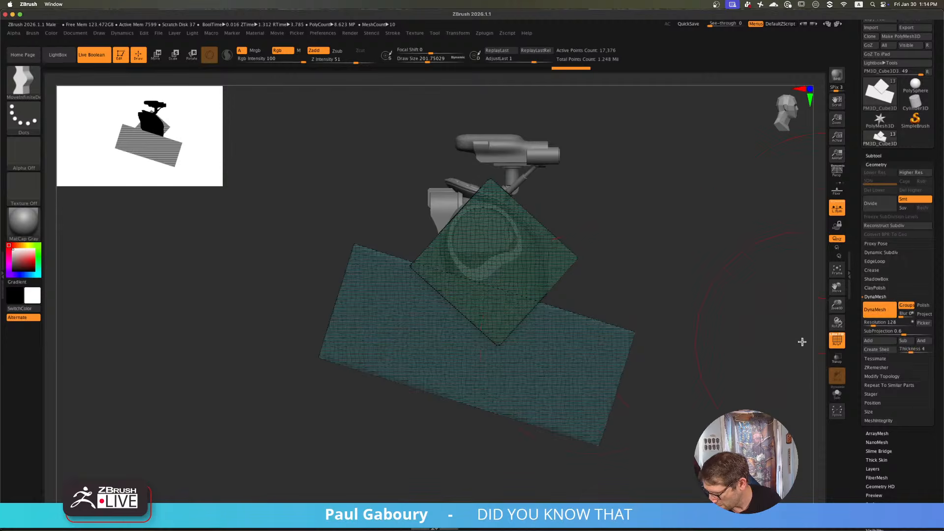
{"action": "key", "text": "ctrl+z"}
{"action": "key", "text": "ctrl+shift+z"}
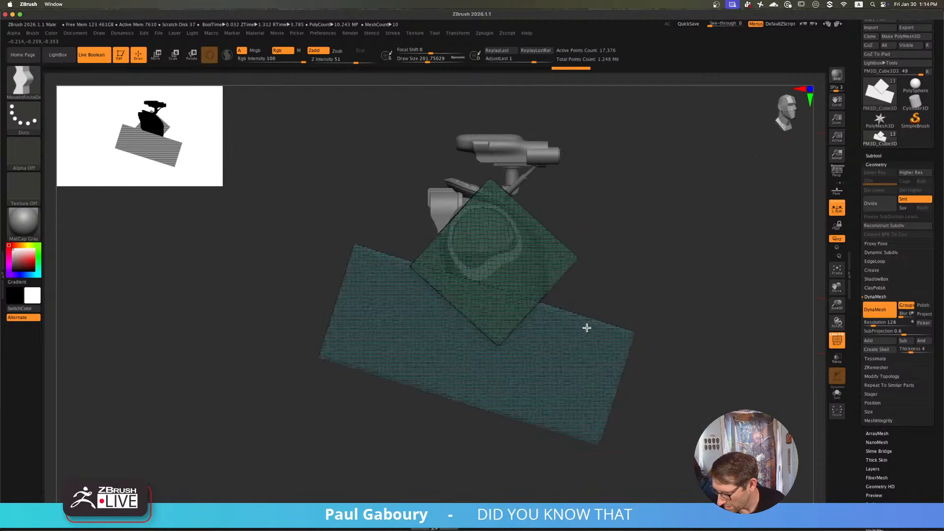
- Isolate and mask the lower cube, restore the full cutter and invert the mask so only the sleeve cubes are protected
{"action": "key", "text": "ctrl+z"}
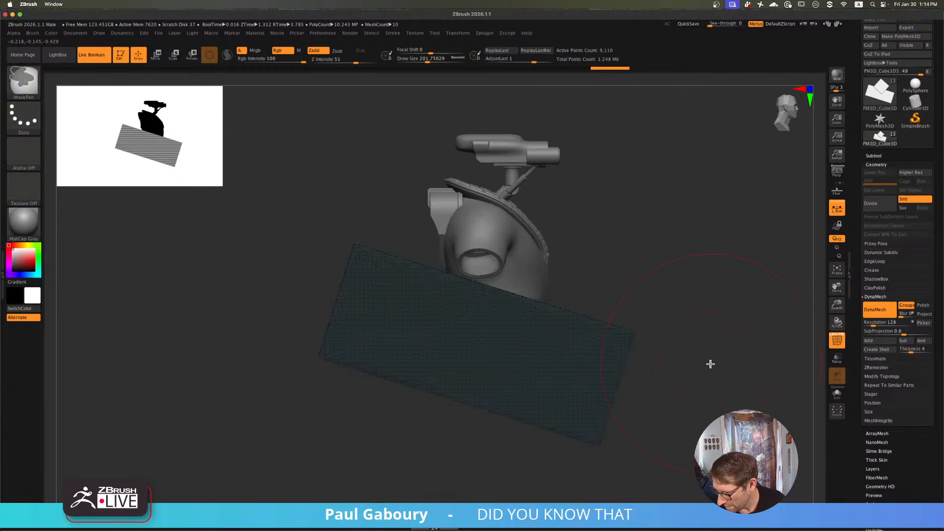
{"action": "key", "text": "ctrl+shift+z"}
{"action": "key", "text": "ctrl+shift+z"}
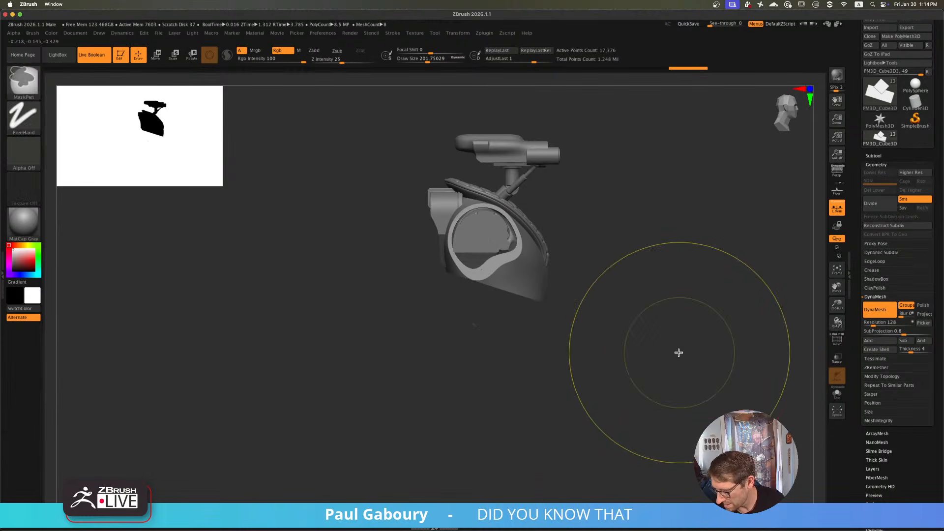
{"action": "key", "text": "b"}
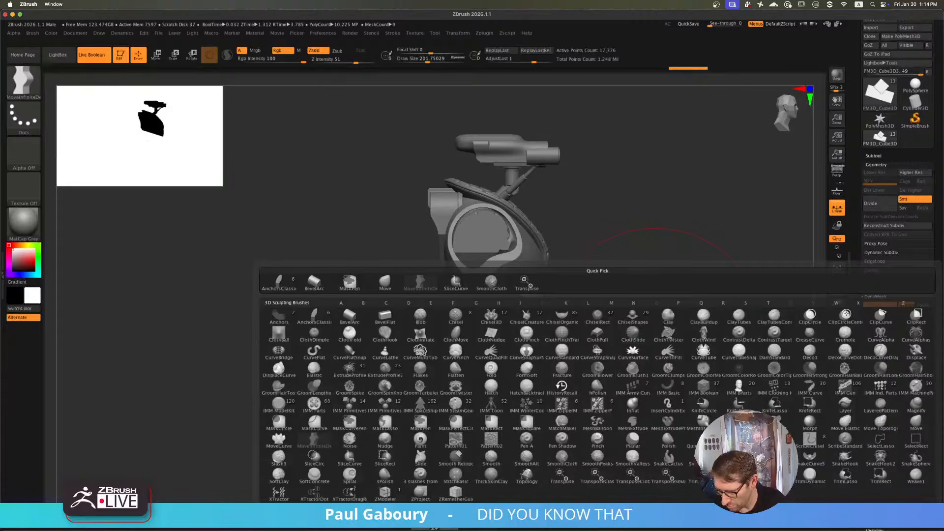
{"action": "key", "text": "m"}
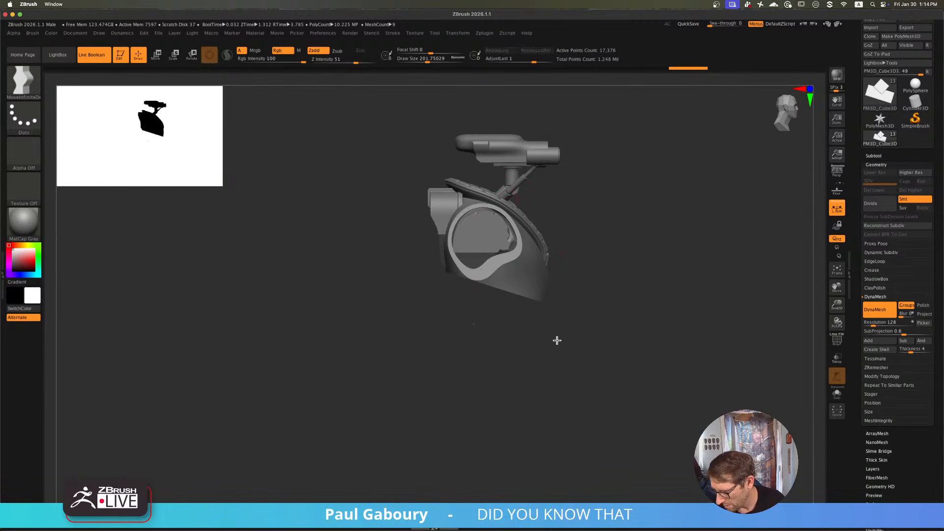
{"action": "left_click_drag", "start_coordinate": [557, 340], "coordinate": [582, 291]}
{"action": "key", "text": "shift+f"}
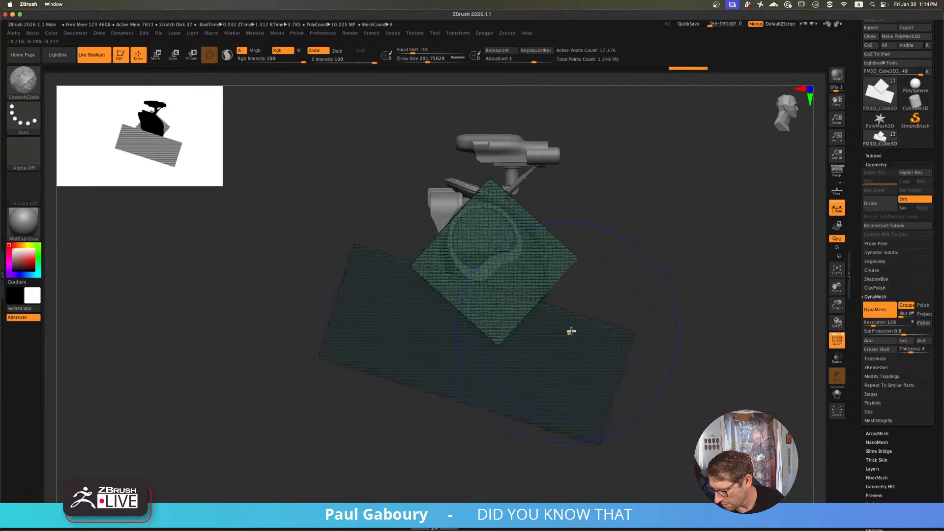
{"action": "key", "text": "shift+f"}
{"action": "key", "text": "shift+f"}
{"action": "left_click", "coordinate": [609, 315], "text": "ctrl"}
{"action": "key", "text": "shift+f"}
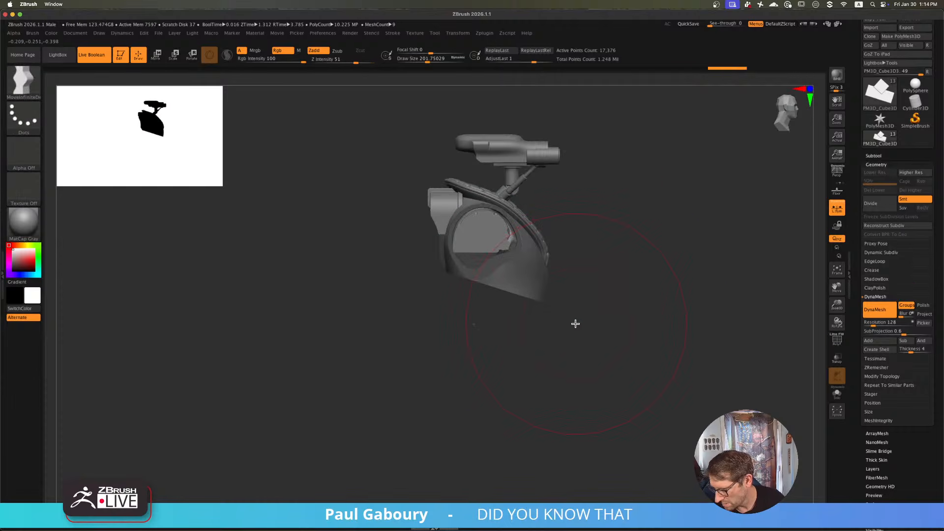
- Pull the lower cube's upper front edge down and smooth it so the jacket's hem dips lower towards the front
{"action": "mouse_move", "coordinate": [569, 324]}
{"action": "left_mouse_down"}
{"action": "mouse_move", "coordinate": [572, 340]}
{"action": "mouse_move", "coordinate": [566, 330]}
{"action": "left_mouse_up"}
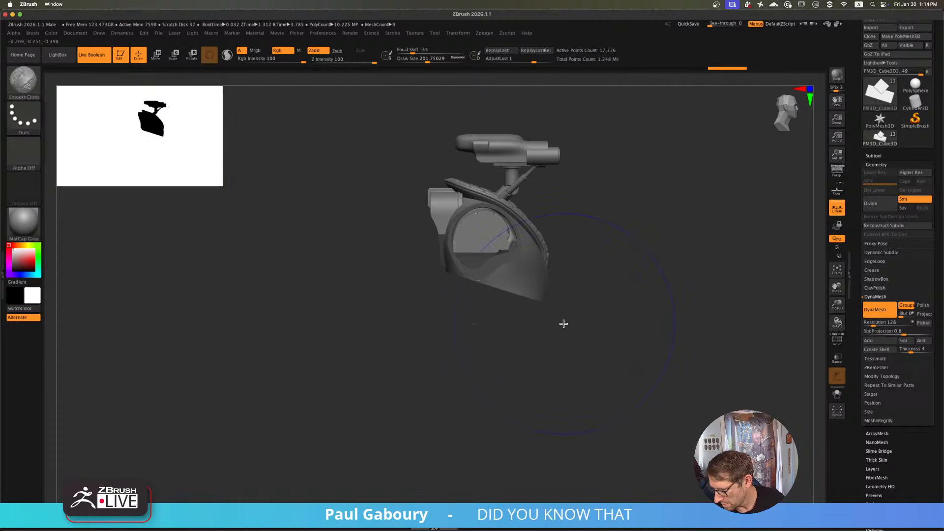
{"action": "key", "text": "shift+f"}
{"action": "mouse_move", "coordinate": [626, 346]}
{"action": "left_mouse_down"}
{"action": "mouse_move", "coordinate": [610, 392]}
{"action": "mouse_move", "coordinate": [632, 391]}
{"action": "left_mouse_up"}
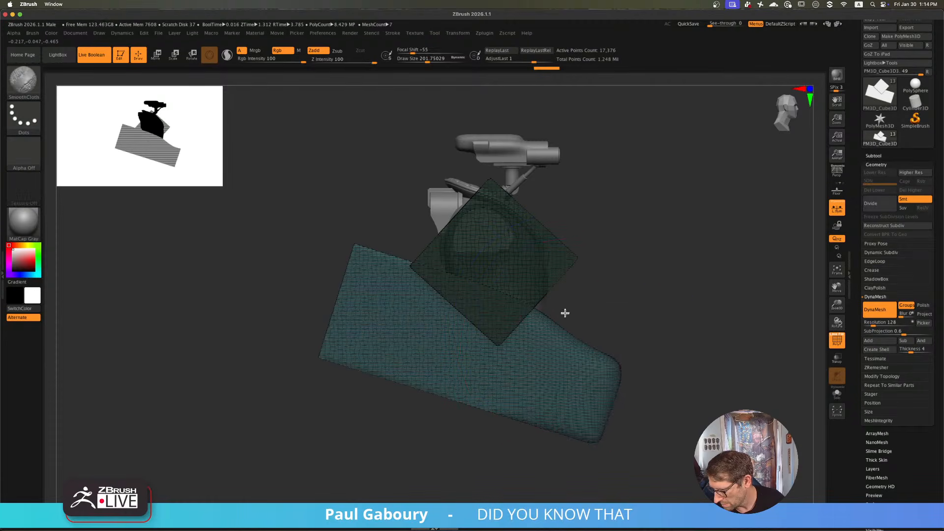
{"action": "left_click_drag", "start_coordinate": [566, 313], "coordinate": [573, 305], "text": "shift"}
{"action": "key", "text": "shift+f"}
{"action": "mouse_move", "coordinate": [598, 338]}
{"action": "left_mouse_down"}
{"action": "mouse_move", "coordinate": [578, 334]}
{"action": "mouse_move", "coordinate": [568, 349]}
{"action": "left_mouse_up"}
{"action": "key", "text": "shift+f"}
{"action": "left_click_drag", "start_coordinate": [623, 370], "coordinate": [598, 420]}
{"action": "left_click_drag", "start_coordinate": [552, 334], "coordinate": [542, 365]}
{"action": "key", "text": "shift+f"}
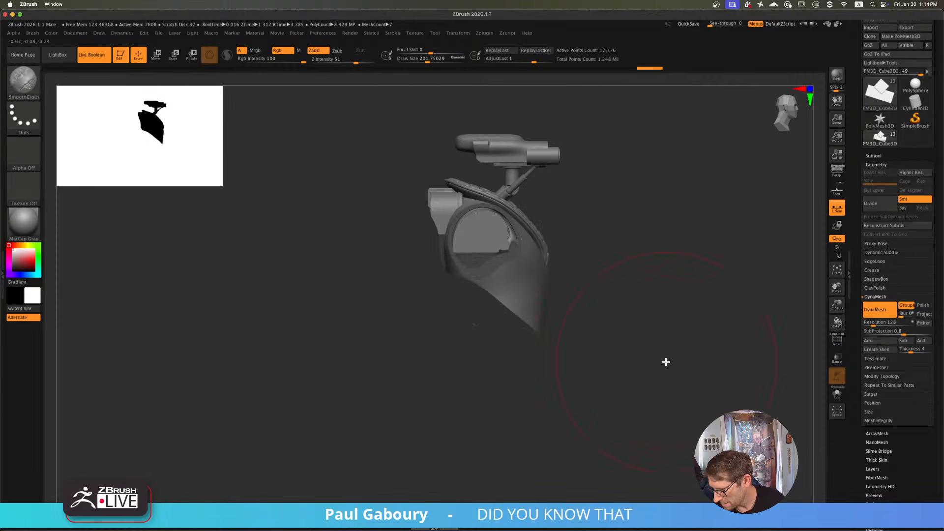
- Reduce the draw size to about 37 and clear the mask from the PM3D_Cube3D3 cutter
{"action": "mouse_move", "coordinate": [667, 362]}
{"action": "left_mouse_down"}
{"action": "mouse_move", "coordinate": [630, 361]}
{"action": "mouse_move", "coordinate": [654, 362]}
{"action": "mouse_move", "coordinate": [630, 392]}
{"action": "mouse_move", "coordinate": [664, 371]}
{"action": "mouse_move", "coordinate": [666, 347]}
{"action": "mouse_move", "coordinate": [637, 381]}
{"action": "left_mouse_up"}
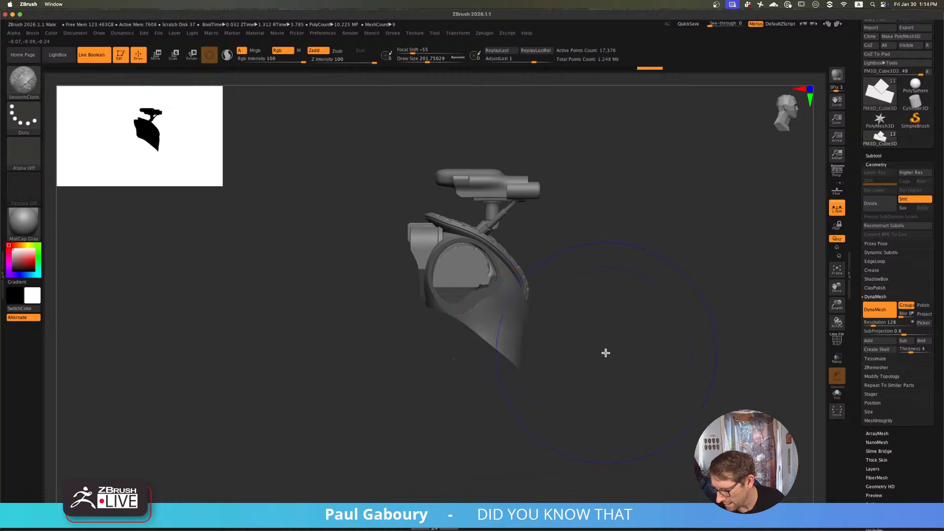
{"action": "key", "text": "shift+f"}
{"action": "key", "text": "shift+f"}
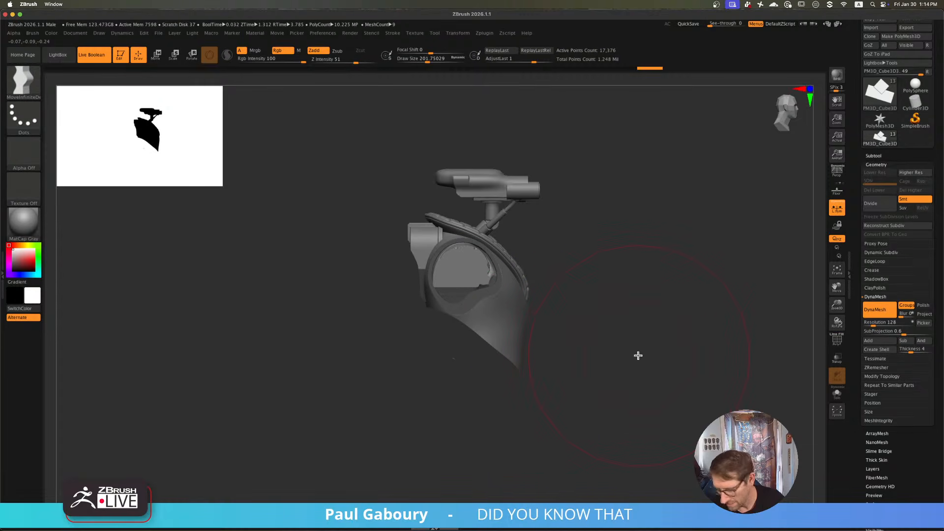
{"action": "key", "text": "s"}
{"action": "left_click_drag", "start_coordinate": [639, 356], "coordinate": [622, 356]}
{"action": "left_click_drag", "start_coordinate": [649, 311], "coordinate": [723, 403], "text": "ctrl"}
{"action": "right_click_drag", "start_coordinate": [640, 413], "coordinate": [615, 376], "text": "ctrl"}
{"action": "right_click_drag", "start_coordinate": [615, 377], "coordinate": [630, 388]}
{"action": "right_click_drag", "start_coordinate": [630, 388], "coordinate": [551, 390], "text": "alt"}
{"action": "right_click_drag", "start_coordinate": [589, 385], "coordinate": [659, 374], "text": "ctrl"}
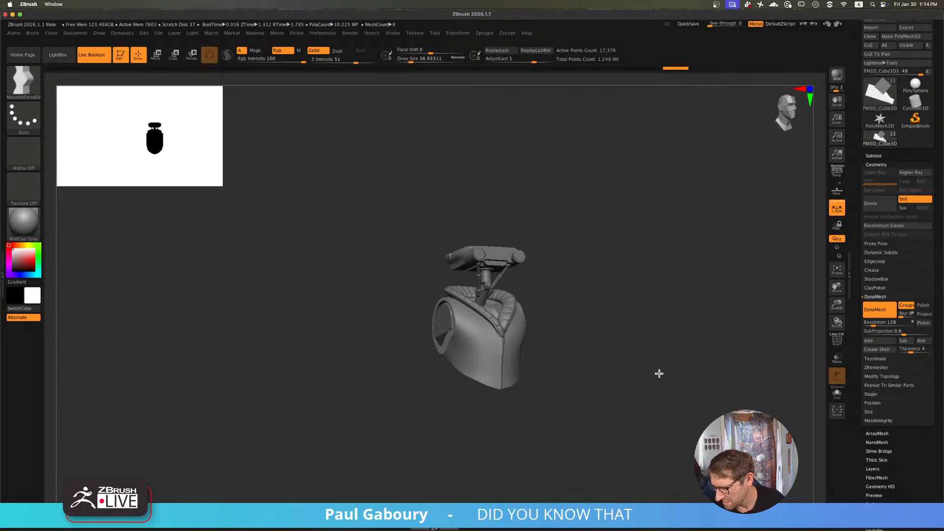
- Duplicate the reshaped PM3D_Cube3D3 cutter and place the copy above PM3D_Cube3D2 in the Head Parts folder as a subtractive subtool
{"action": "left_click", "coordinate": [879, 155]}
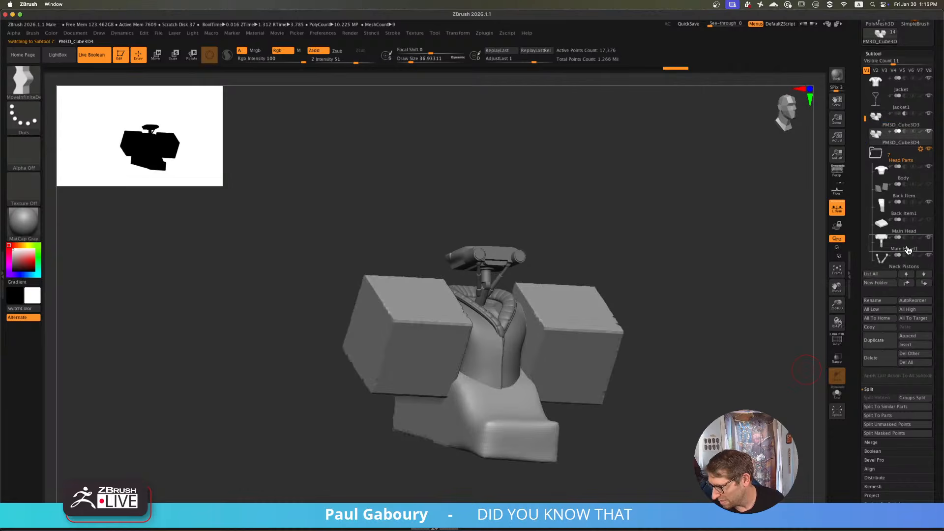
{"action": "left_click", "coordinate": [874, 340]}
{"action": "left_click_drag", "start_coordinate": [906, 241], "coordinate": [909, 94]}
{"action": "left_click", "coordinate": [906, 78]}
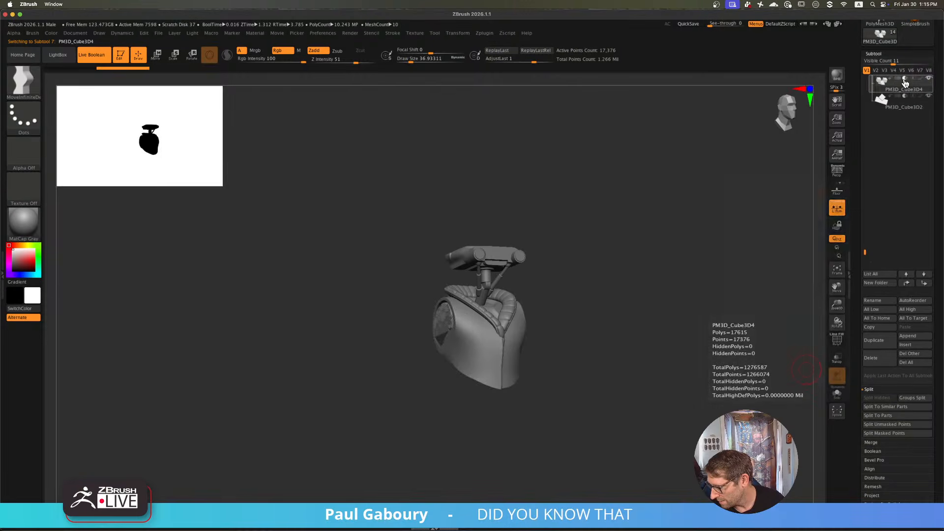
- Delete the old PM3D_Cube3D2 cutter from the Head Parts folder
{"action": "left_click", "coordinate": [883, 105]}
{"action": "left_click", "coordinate": [871, 357]}
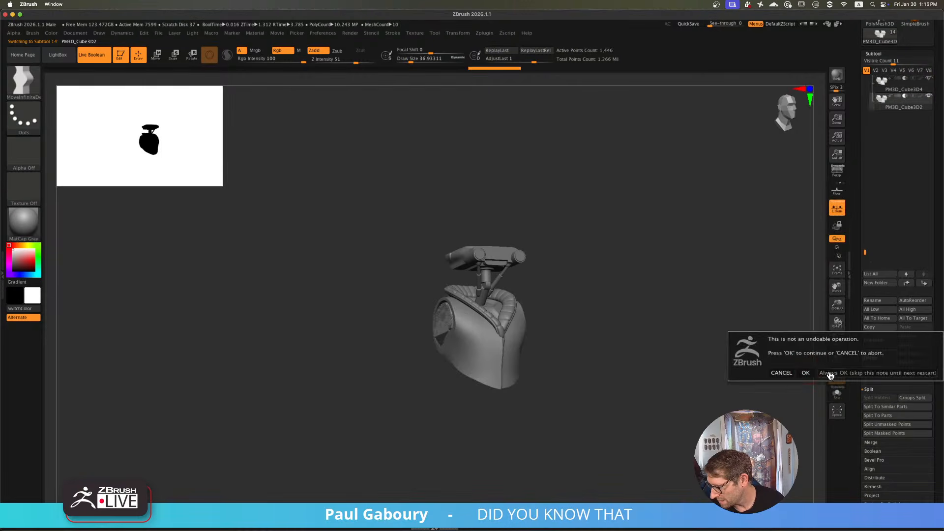
{"action": "left_click", "coordinate": [809, 372]}
{"action": "mouse_move", "coordinate": [599, 344]}
{"action": "left_mouse_down"}
{"action": "mouse_move", "coordinate": [607, 331]}
{"action": "mouse_move", "coordinate": [647, 371]}
{"action": "mouse_move", "coordinate": [618, 359]}
{"action": "mouse_move", "coordinate": [629, 349]}
{"action": "mouse_move", "coordinate": [700, 384]}
{"action": "mouse_move", "coordinate": [607, 369]}
{"action": "mouse_move", "coordinate": [626, 365]}
{"action": "mouse_move", "coordinate": [610, 390]}
{"action": "mouse_move", "coordinate": [645, 376]}
{"action": "left_mouse_up"}
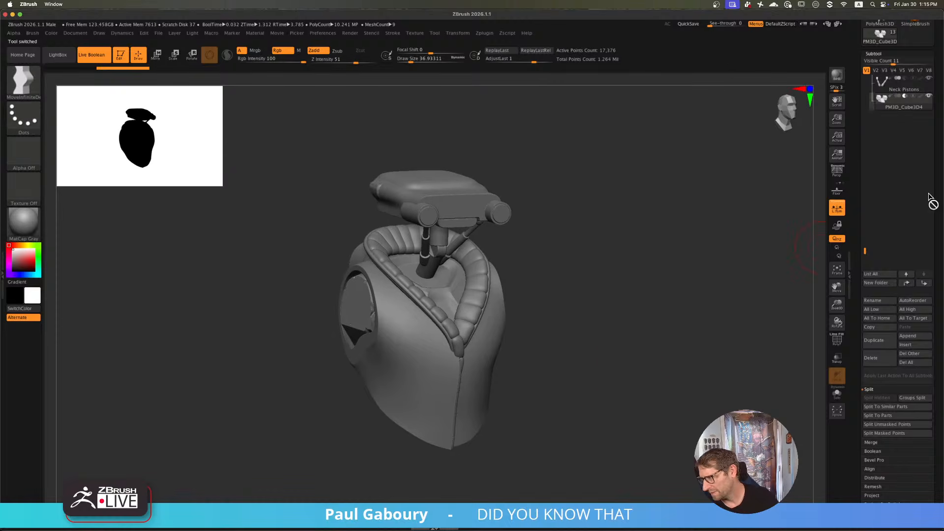
{"action": "left_click_drag", "start_coordinate": [938, 216], "coordinate": [937, 317]}
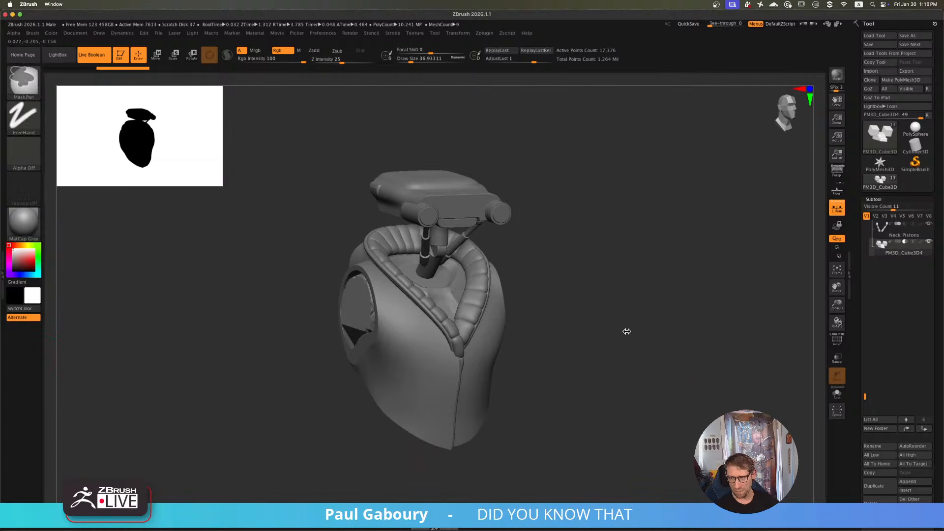
{"action": "mouse_move", "coordinate": [627, 331]}
{"action": "right_mouse_down", "text": "ctrl"}
{"action": "mouse_move", "coordinate": [636, 337]}
{"action": "mouse_move", "coordinate": [619, 305]}
{"action": "right_mouse_up", "text": "ctrl"}
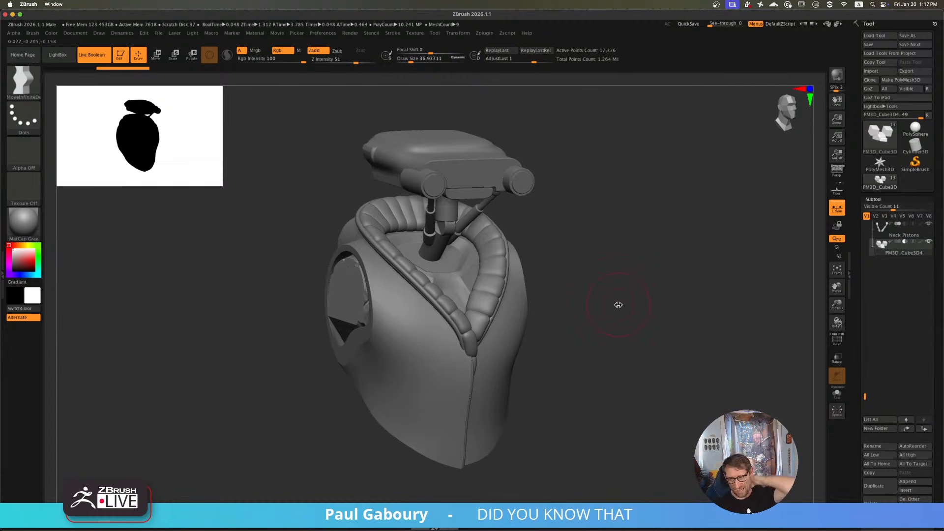
{"action": "mouse_move", "coordinate": [592, 407]}
{"action": "right_mouse_down"}
{"action": "mouse_move", "coordinate": [630, 411]}
{"action": "mouse_move", "coordinate": [580, 399]}
{"action": "right_mouse_up"}
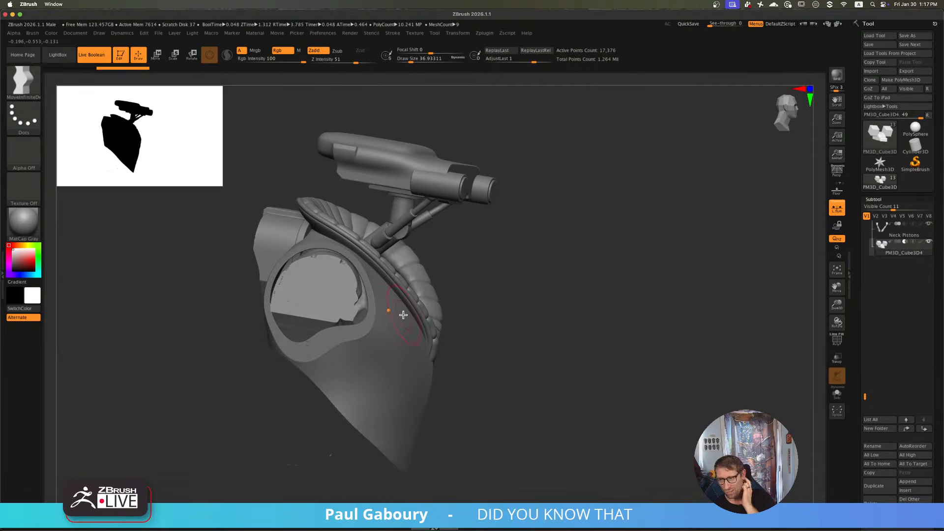
{"action": "left_click_drag", "start_coordinate": [566, 338], "coordinate": [542, 350]}
{"action": "left_click_drag", "start_coordinate": [632, 352], "coordinate": [634, 344]}
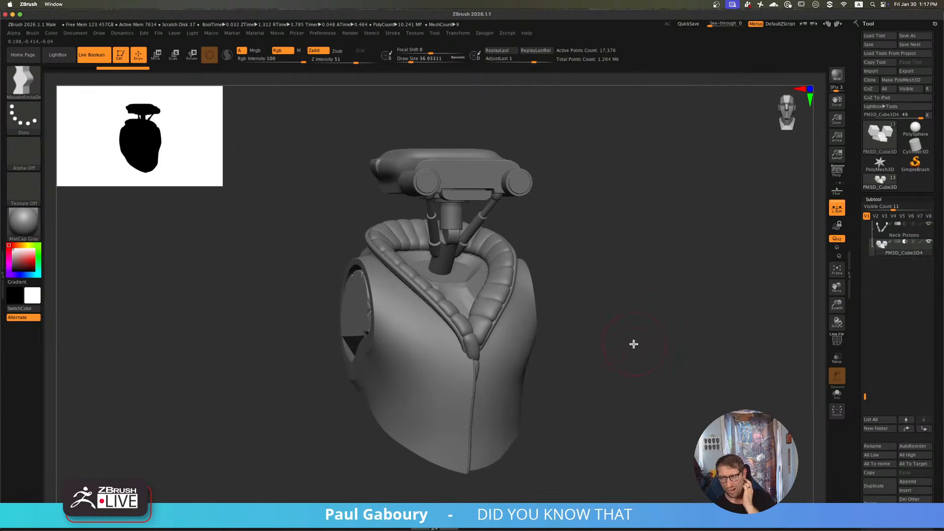